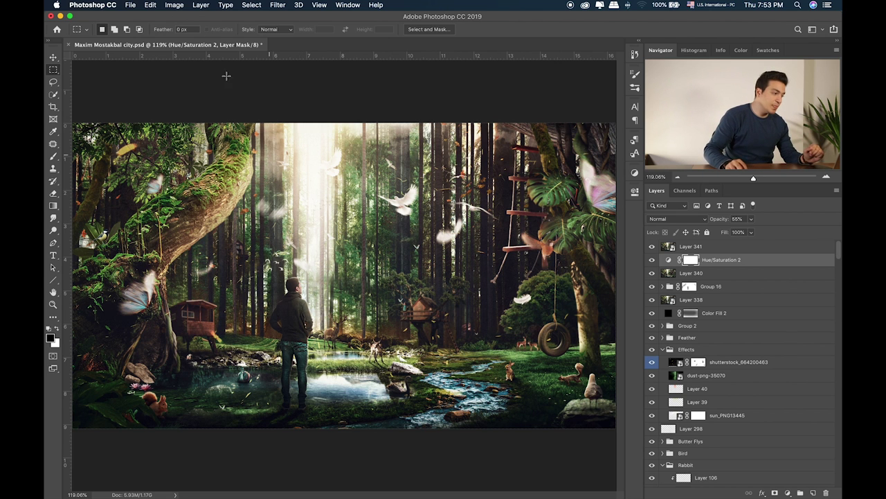
# Create a new document named New, 1920 × 1080 pixels at 300 pixels/inch, with a white background
pyautogui.click(131, 4)
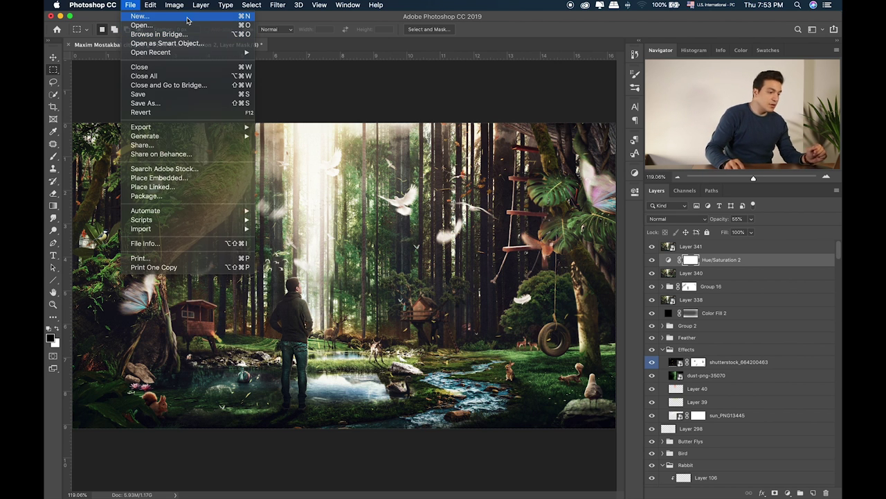
pyautogui.click(184, 17)
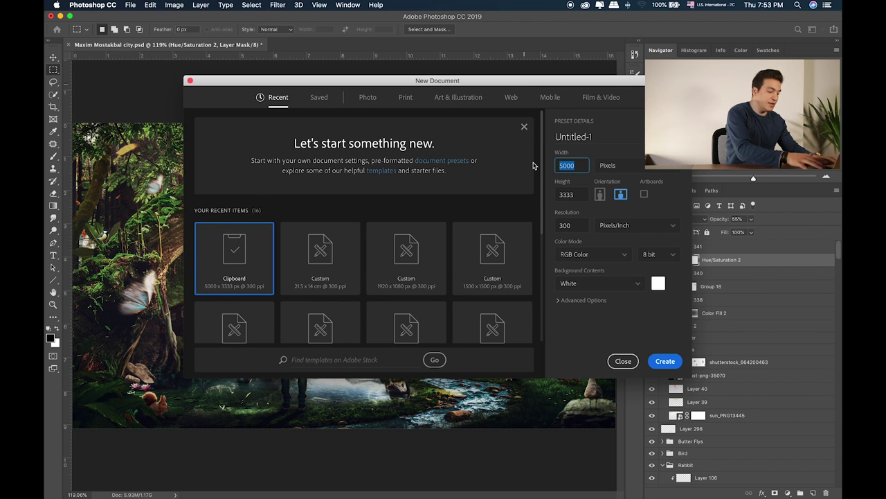
pyautogui.write('1920')
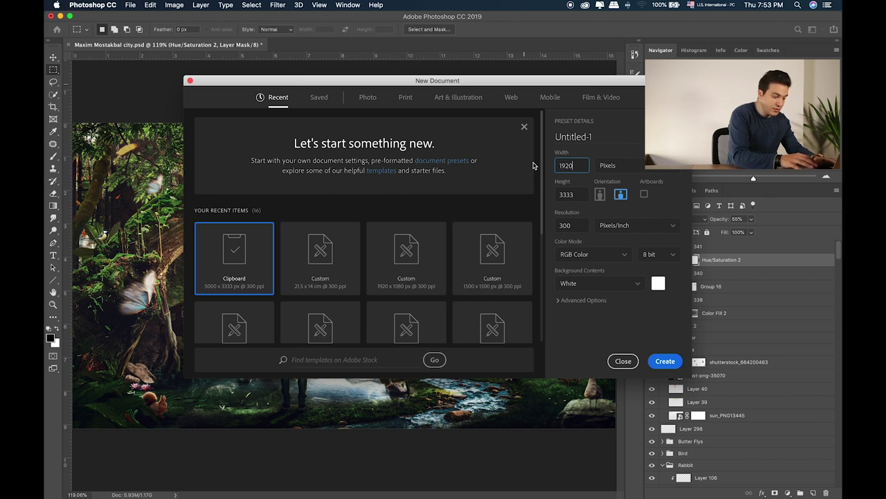
pyautogui.press('Tab')
pyautogui.write('1080')
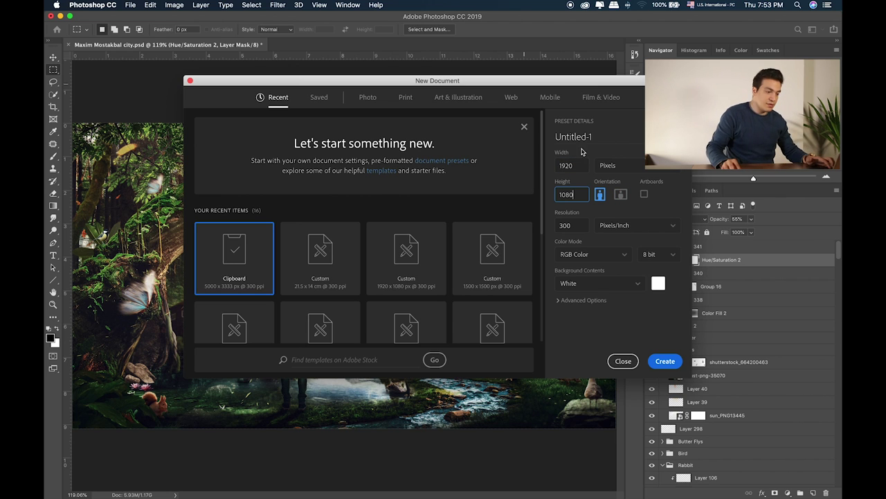
pyautogui.click(601, 139)
pyautogui.write('New')
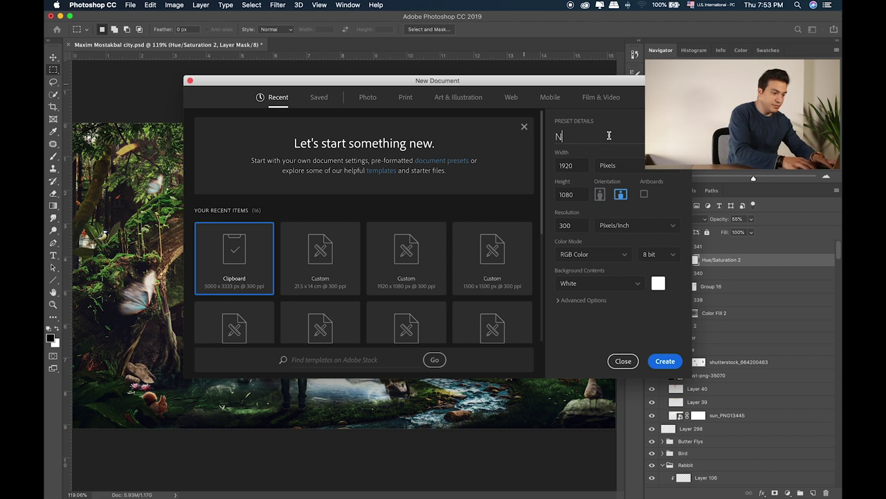
pyautogui.click(580, 225)
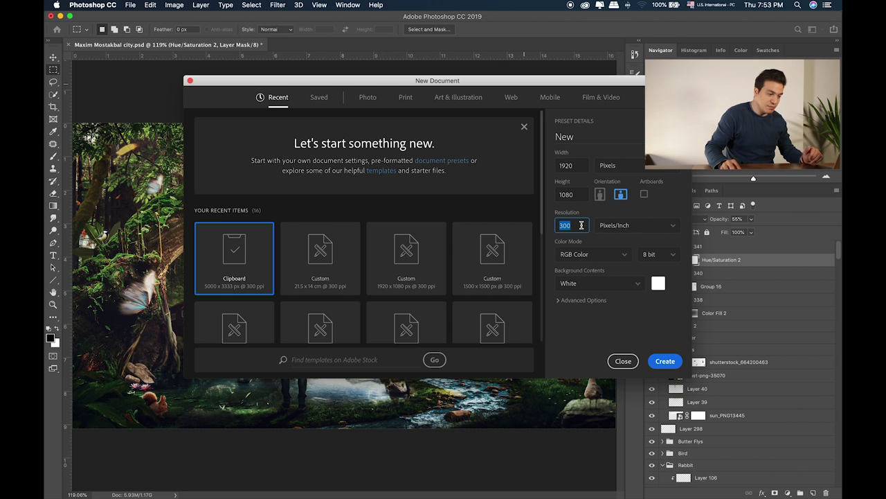
pyautogui.click(665, 361)
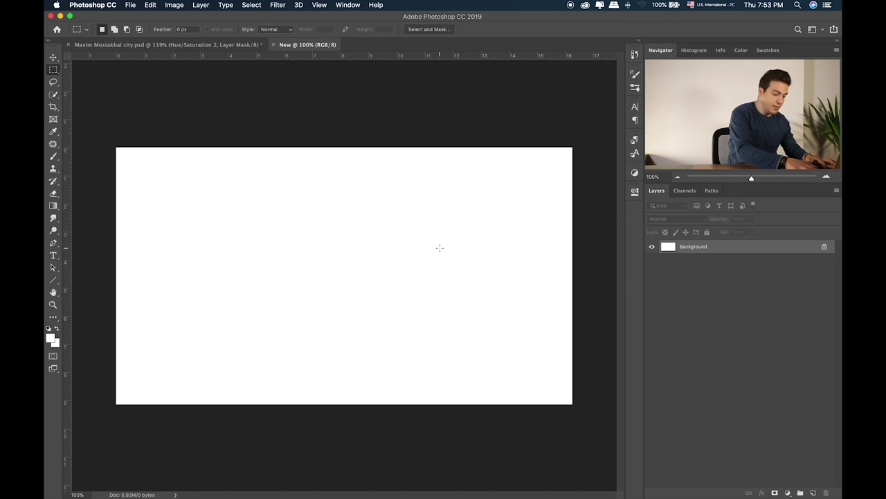
# Switch to Finder and place Layer 13.jpg from the Items folder into the New document
pyautogui.scroll(2, 439, 247)
pyautogui.press('super+Tab')
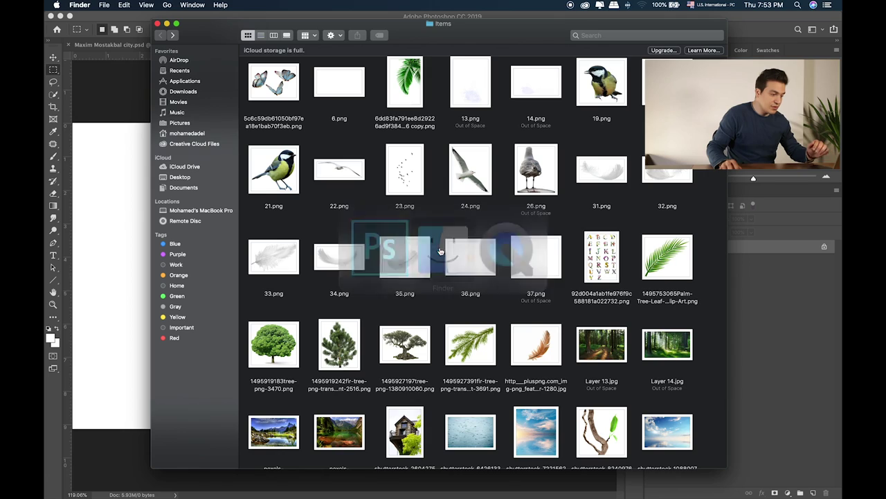
pyautogui.scroll(-5, 540, 277)
pyautogui.click(606, 213)
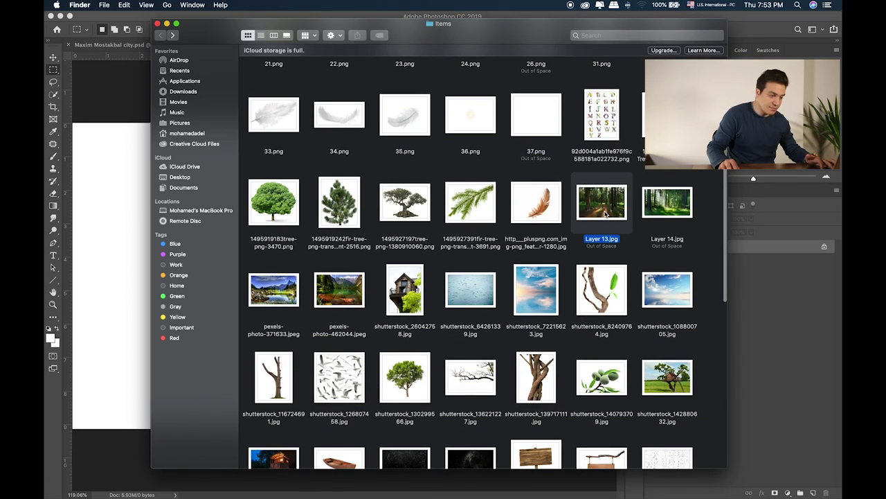
pyautogui.click(661, 207)
pyautogui.scroll(-5, 582, 242)
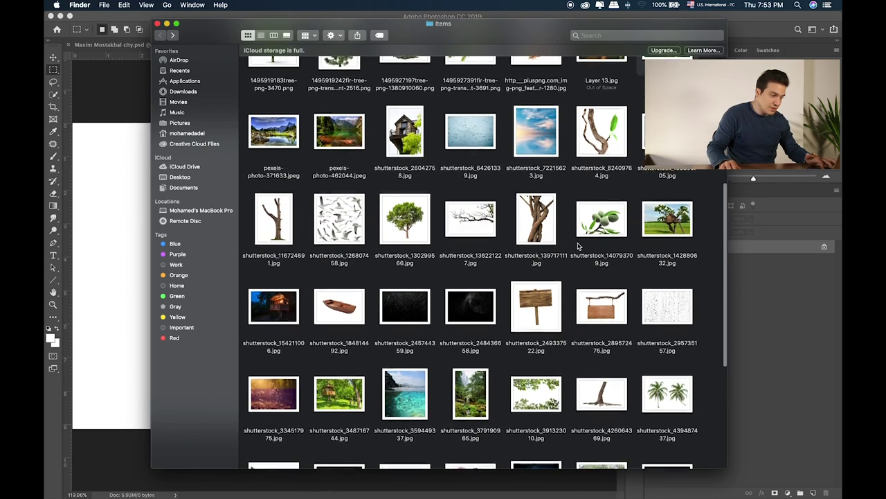
pyautogui.scroll(2, 612, 164)
pyautogui.click(612, 102)
pyautogui.moveTo(612, 102); pyautogui.dragTo(129, 215)
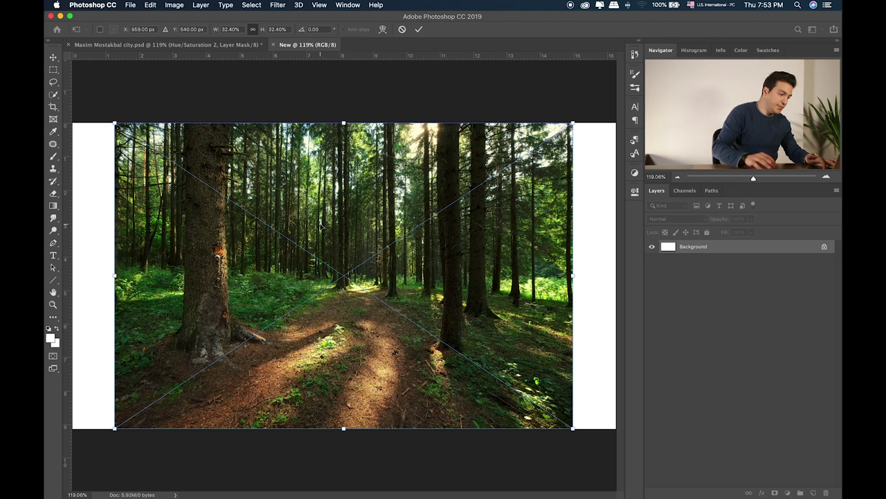
pyautogui.press('Return')
# Move the forest image to the canvas's right edge and lower it, leaving a blank strip above it
pyautogui.press('m')
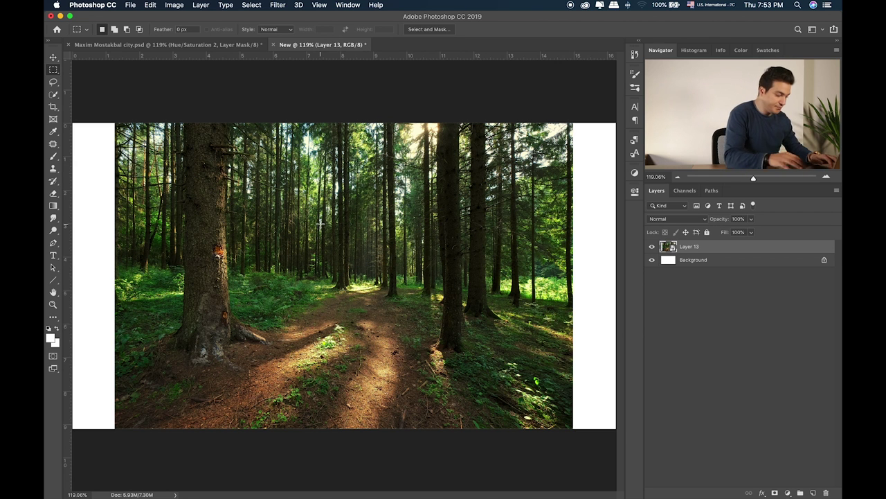
pyautogui.press('v')
pyautogui.moveTo(309, 236); pyautogui.dragTo(353, 234)
pyautogui.hotkey('ctrl', 't')
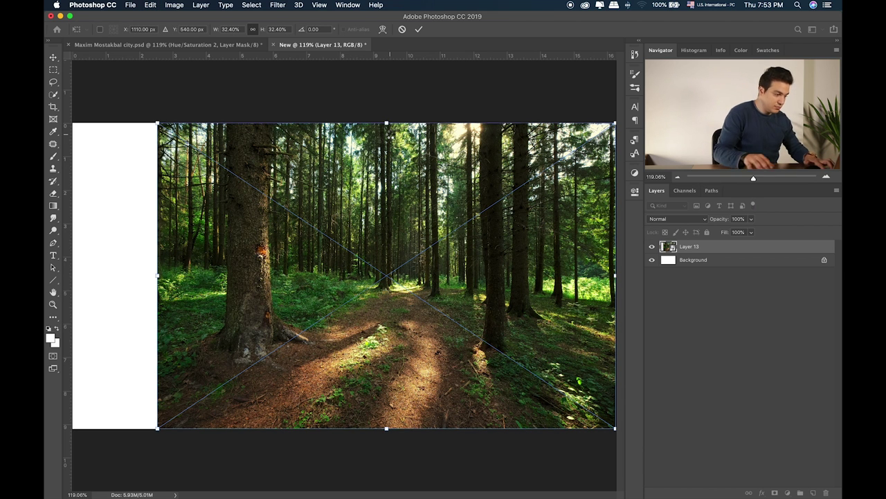
pyautogui.press('Return')
pyautogui.moveTo(404, 177); pyautogui.dragTo(405, 239)
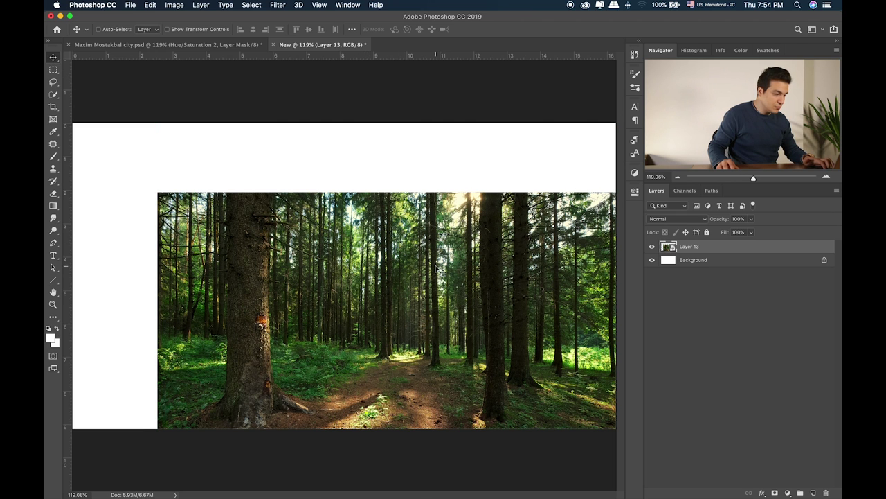
# Duplicate the forest image toward the left to fill the blank side, and flip the copy horizontally
pyautogui.moveTo(438, 269); pyautogui.dragTo(355, 250)
pyautogui.click(150, 5)
pyautogui.moveTo(228, 225)
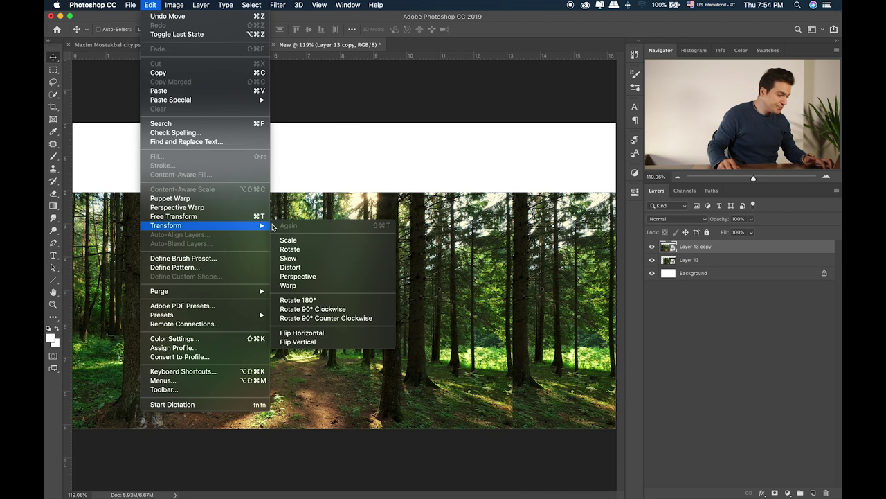
pyautogui.click(376, 331)
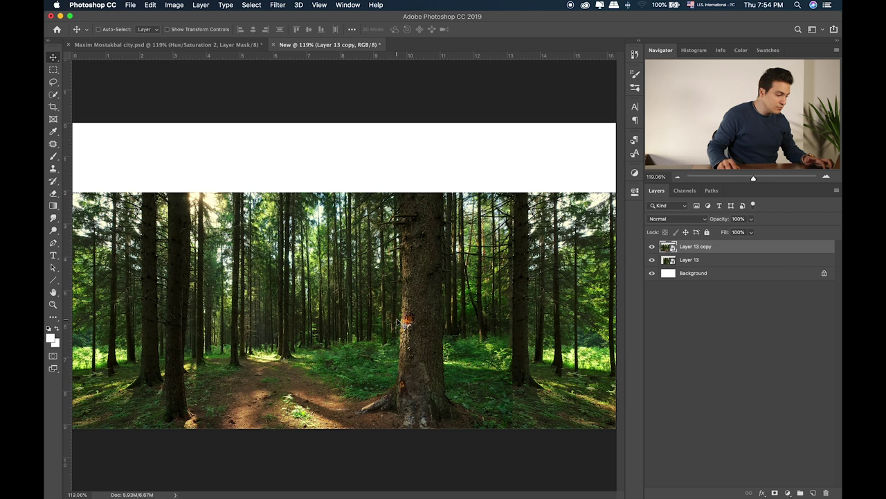
# Shift the flipped copy left so its edge lines up with the dark trunk in the original image
pyautogui.moveTo(399, 322); pyautogui.dragTo(367, 320)
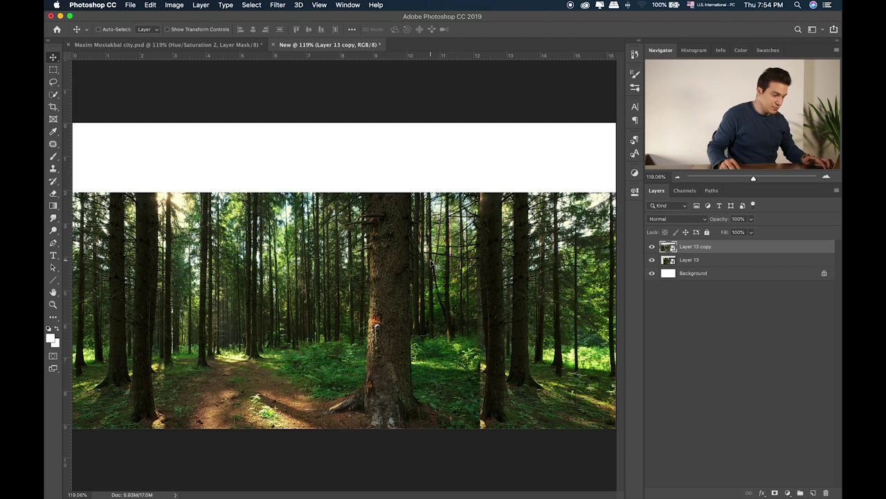
pyautogui.moveTo(434, 263); pyautogui.dragTo(439, 263)
pyautogui.keyDown('shift'); pyautogui.click(747, 261); pyautogui.keyUp('shift')
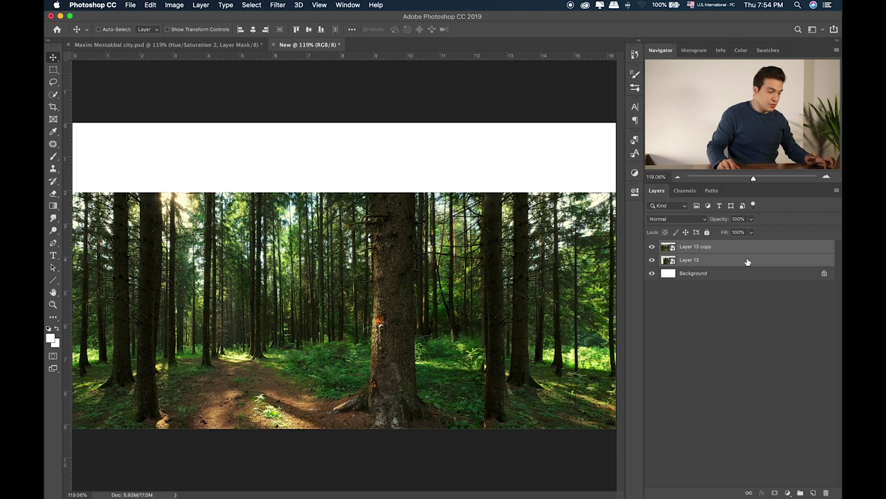
pyautogui.click(670, 250)
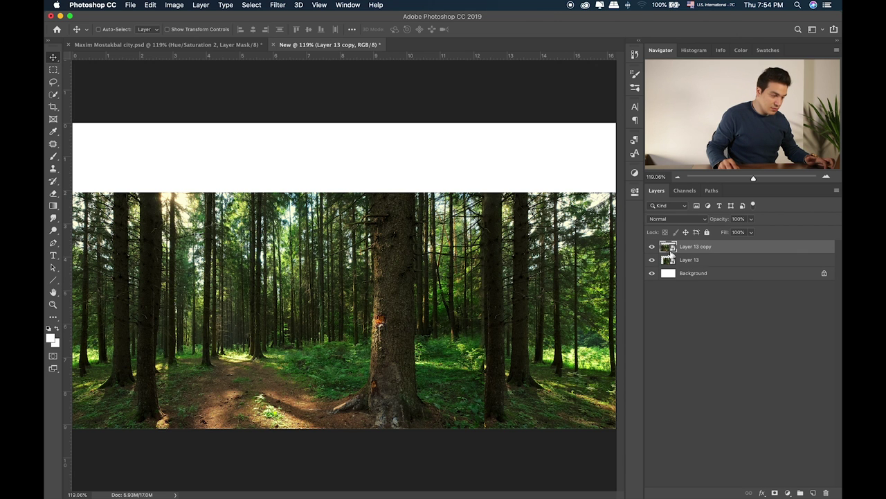
pyautogui.click(652, 247)
pyautogui.click(651, 247)
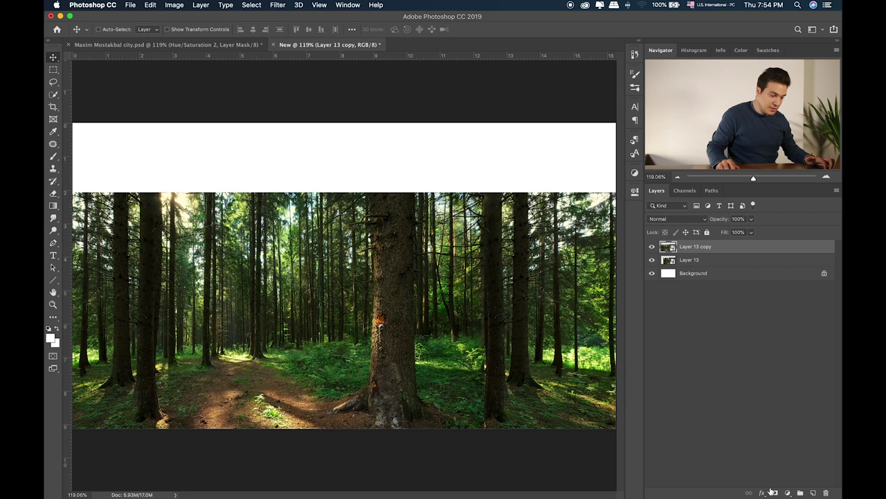
# Add a layer mask to Layer 13 copy and paint its right edge with a smaller soft black brush at 40% opacity
pyautogui.click(773, 492)
pyautogui.press('b')
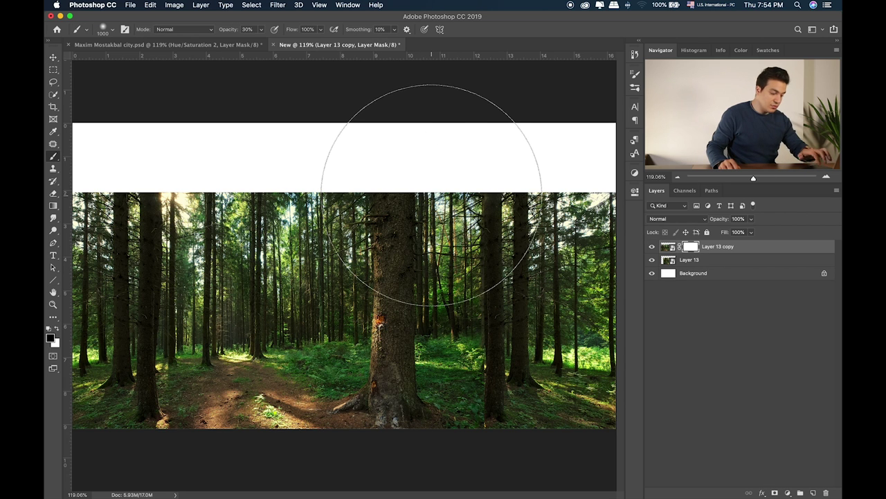
pyautogui.press('[')
pyautogui.press('[')
pyautogui.press('[')
pyautogui.press('[')
pyautogui.press('[')
pyautogui.press('[')
pyautogui.press('[')
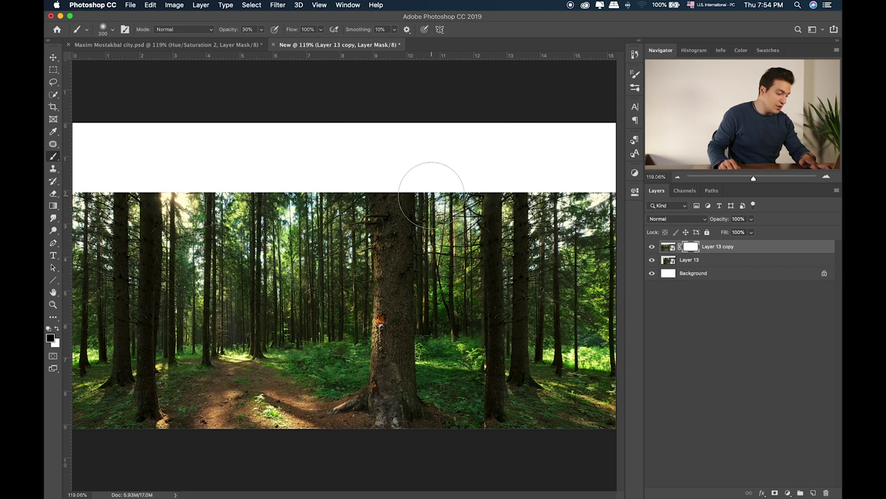
pyautogui.press('[')
pyautogui.press('[')
pyautogui.press('[')
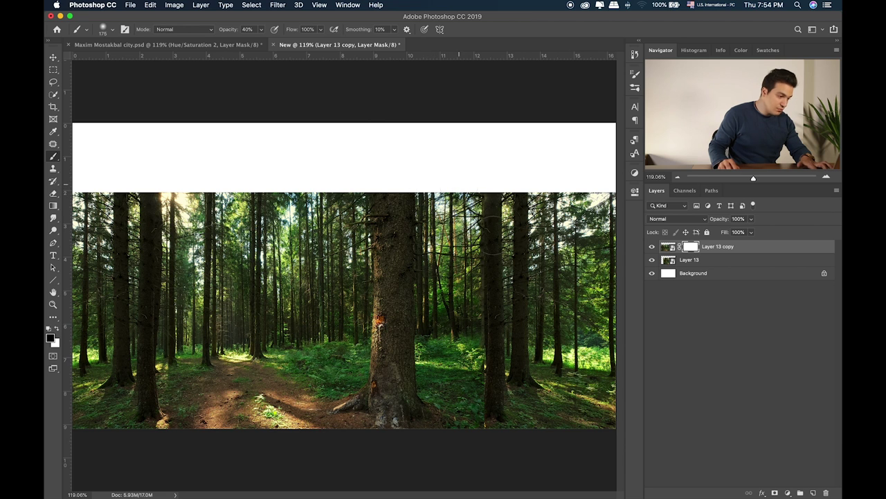
pyautogui.press(']')
pyautogui.press(']')
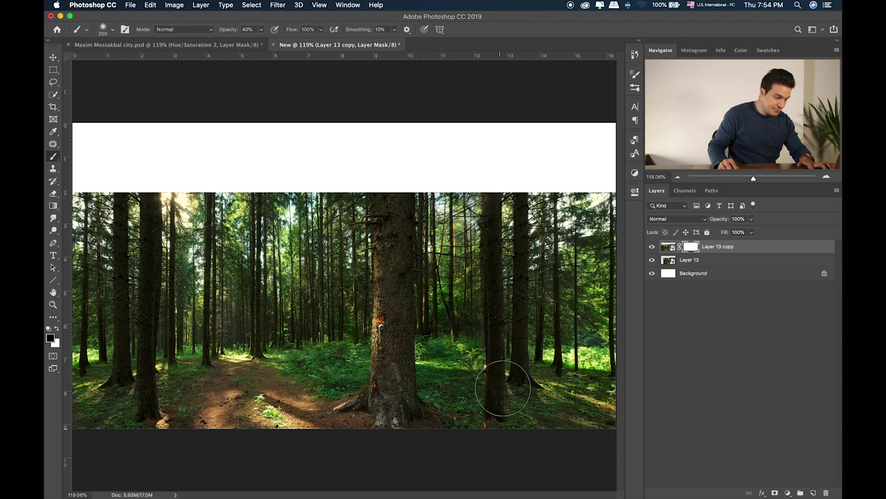
pyautogui.moveTo(520, 410)
pyautogui.mouseDown()
pyautogui.moveTo(518, 258)
pyautogui.moveTo(518, 396)
pyautogui.moveTo(506, 322)
pyautogui.moveTo(505, 436)
pyautogui.moveTo(512, 270)
pyautogui.moveTo(500, 401)
pyautogui.mouseUp()
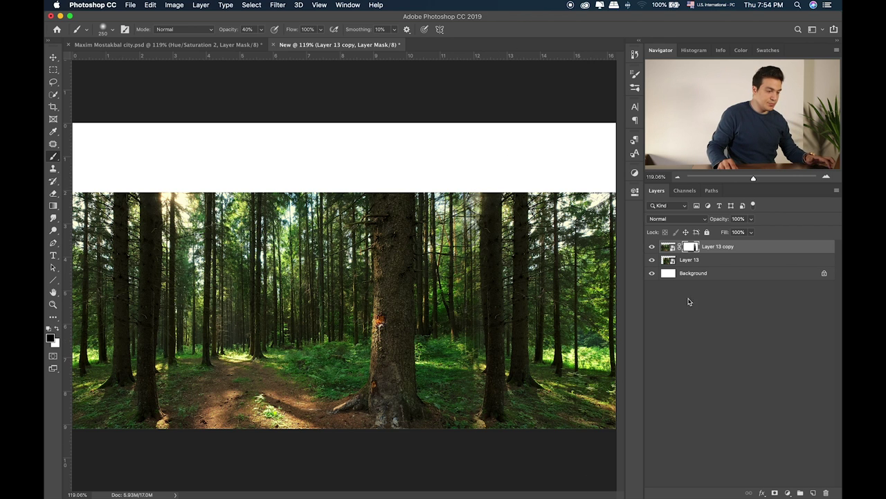
# Rasterize Layer 13 and Layer 13 copy and merge them into one layer
pyautogui.rightClick(721, 259)
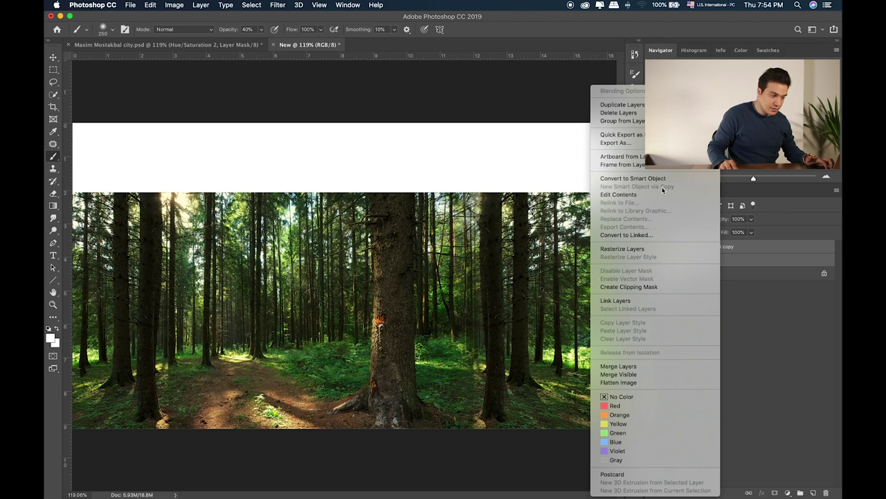
pyautogui.click(654, 249)
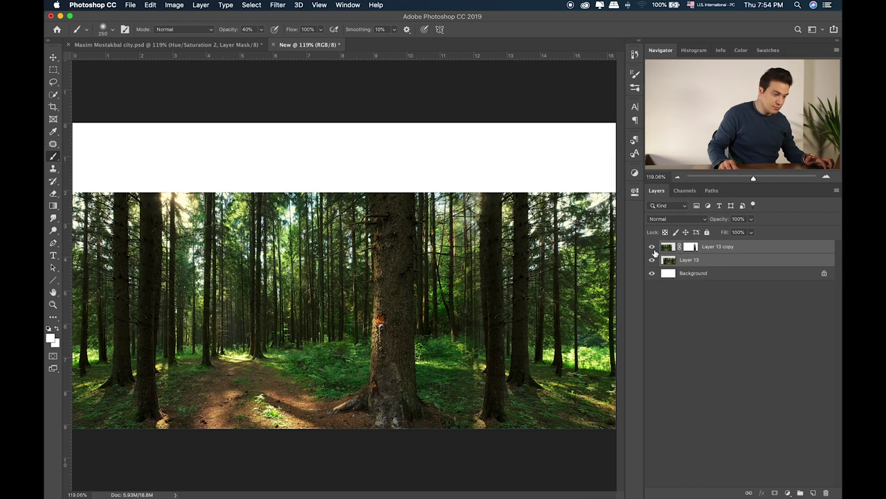
pyautogui.rightClick(757, 249)
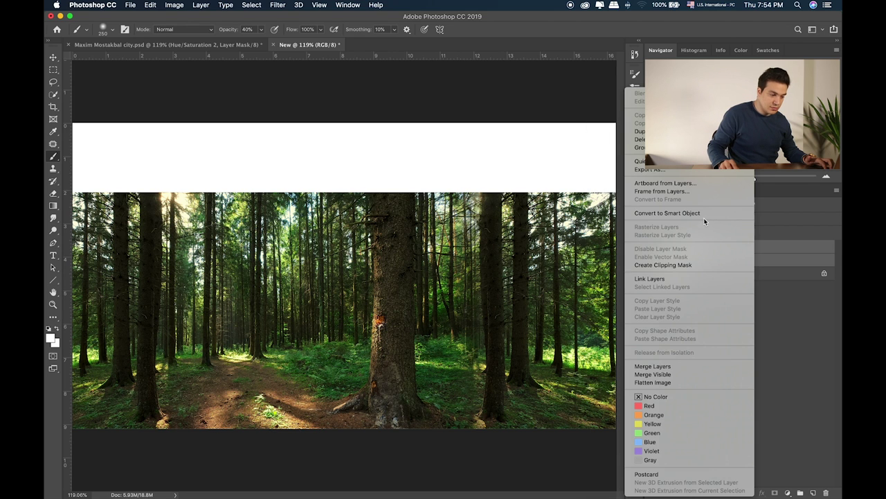
pyautogui.click(668, 366)
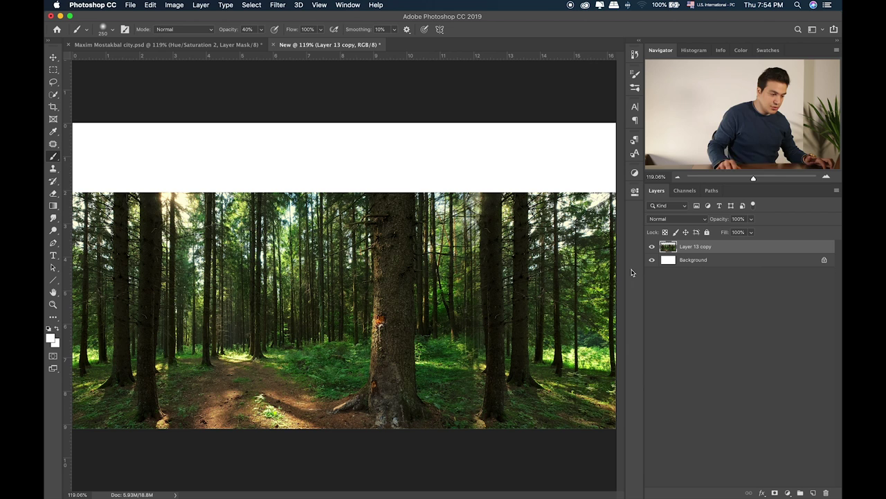
# Select the forest's full-width upper strip, stretch it upward to cover the blank canvas area, and deselect
pyautogui.press('super+minus')
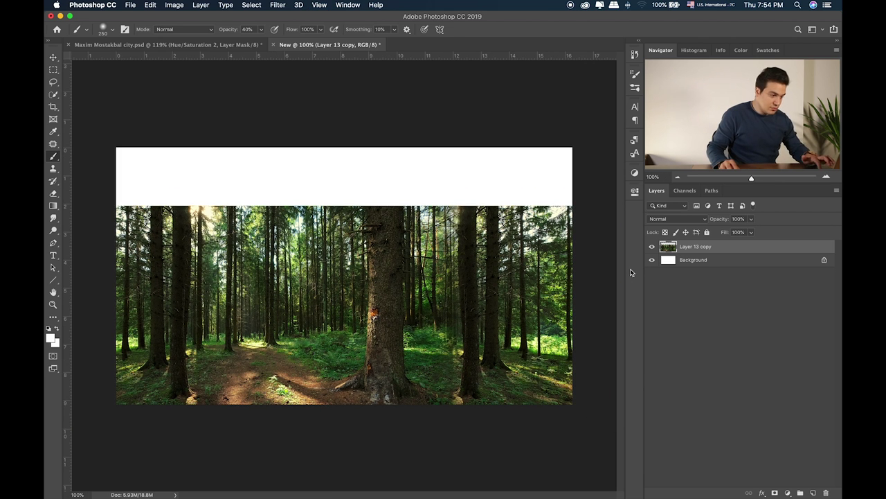
pyautogui.press('m')
pyautogui.moveTo(584, 186); pyautogui.dragTo(103, 241)
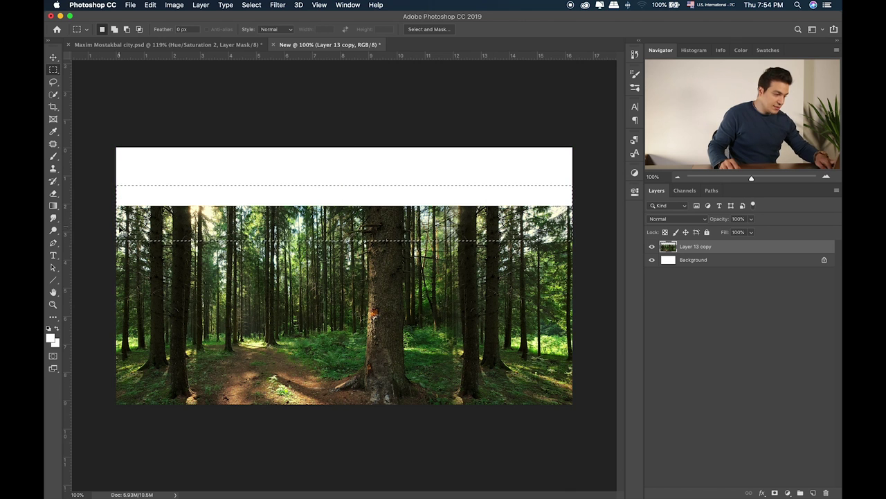
pyautogui.press('super+t')
pyautogui.moveTo(345, 183); pyautogui.dragTo(343, 91)
pyautogui.press('Return')
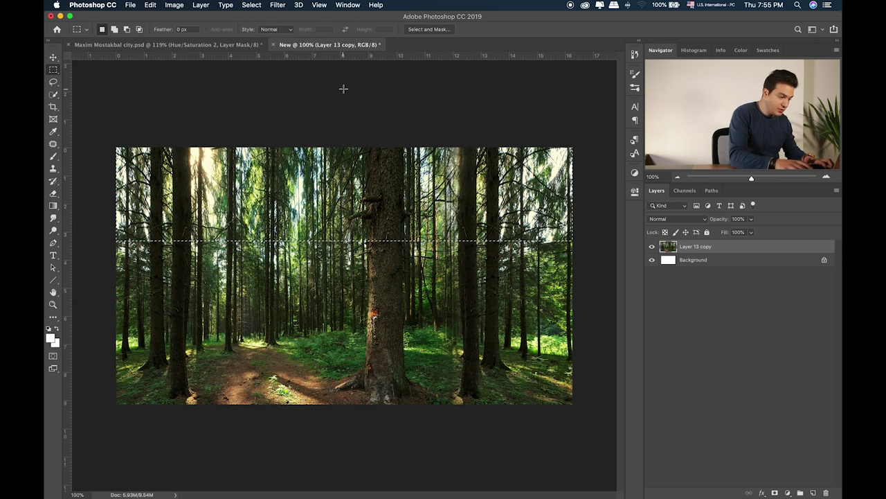
pyautogui.click(389, 277)
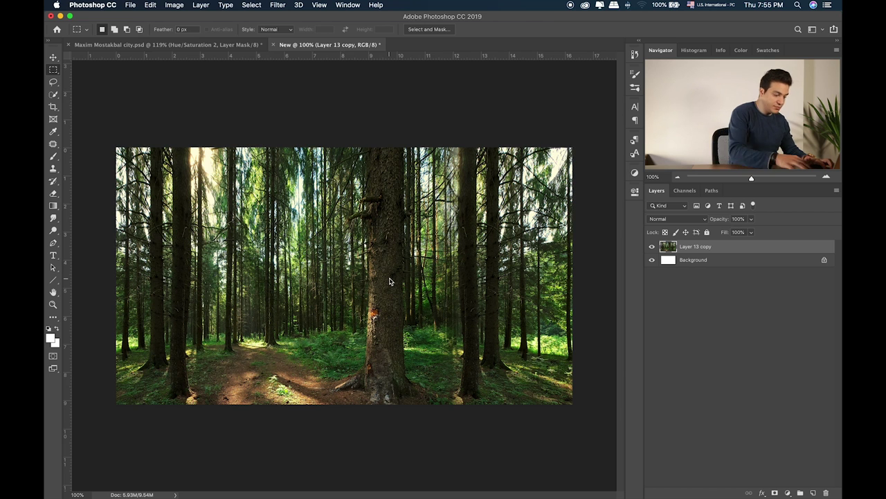
pyautogui.scroll(2, 393, 283)
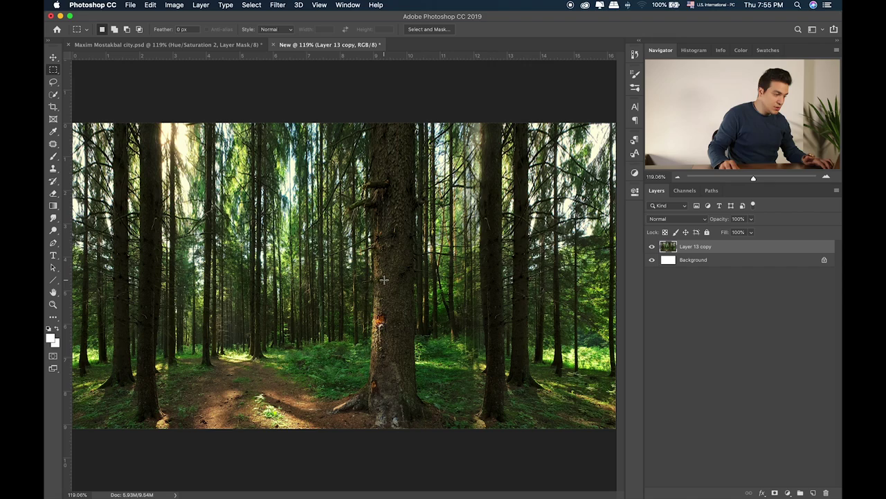
# Preview Layer 14.jpg in Finder's Items folder and place it in the New forest document in Photoshop
pyautogui.press('super+Tab')
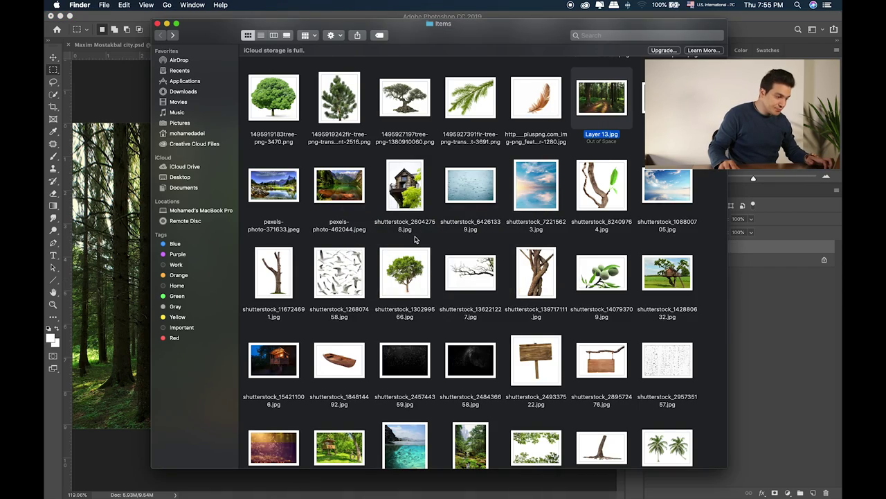
pyautogui.press('Right')
pyautogui.press('space')
pyautogui.press('space')
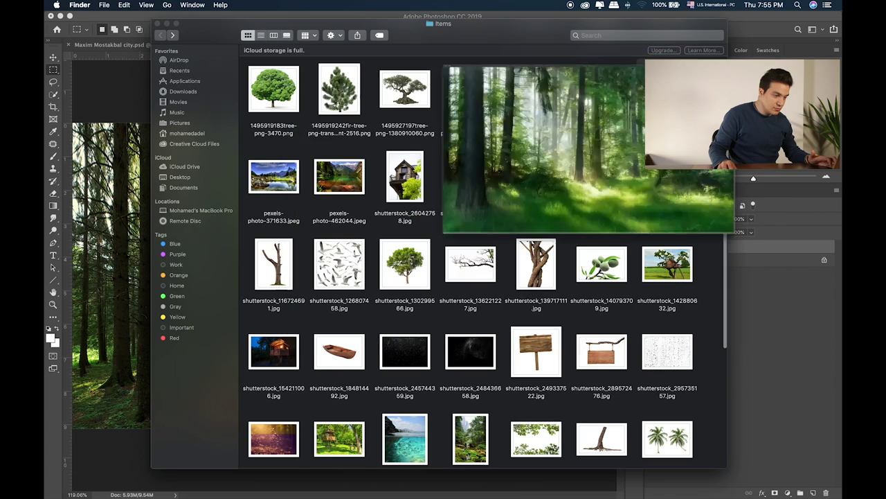
pyautogui.moveTo(666, 89); pyautogui.dragTo(120, 210)
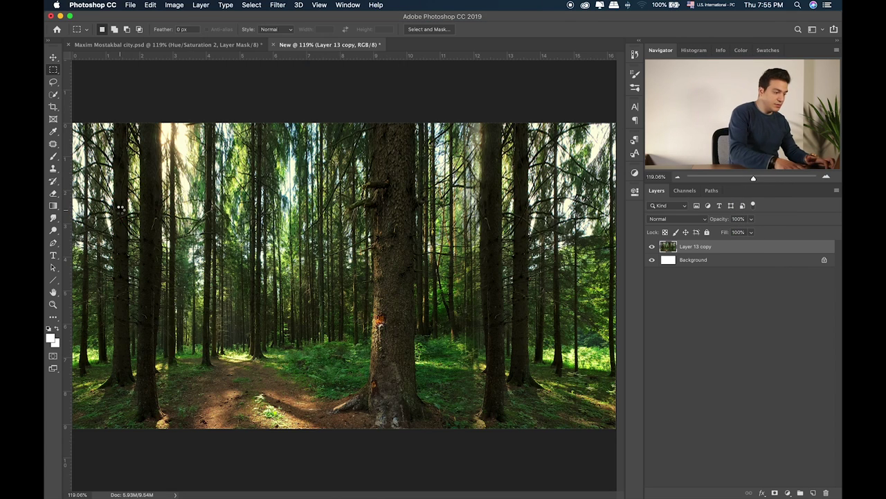
pyautogui.press('Return')
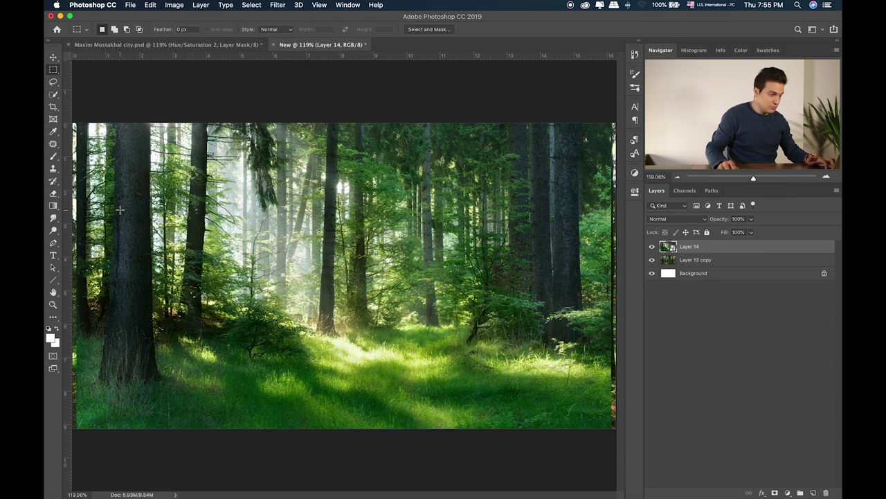
# Scale Layer 14 to about 12.76% in the canvas's lower-left corner and rasterize it
pyautogui.hotkey('ctrl', 't')
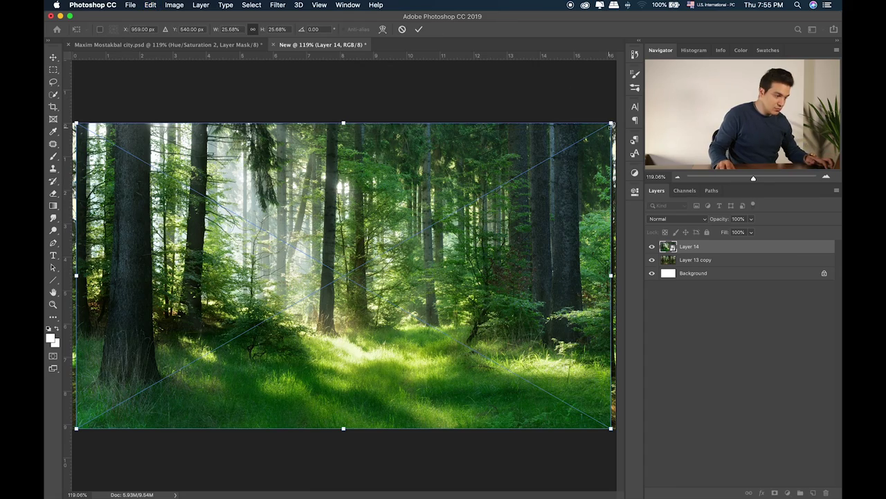
pyautogui.moveTo(607, 127); pyautogui.dragTo(341, 277)
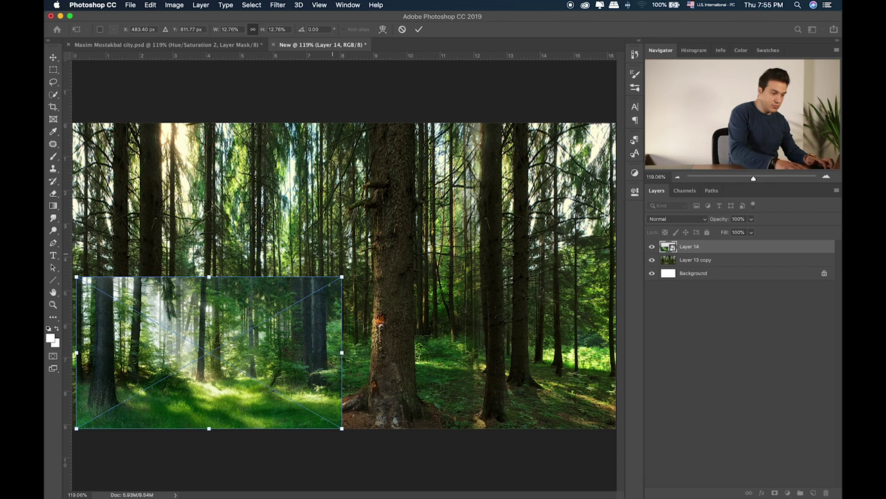
pyautogui.press('Return')
pyautogui.moveTo(254, 338); pyautogui.dragTo(251, 338)
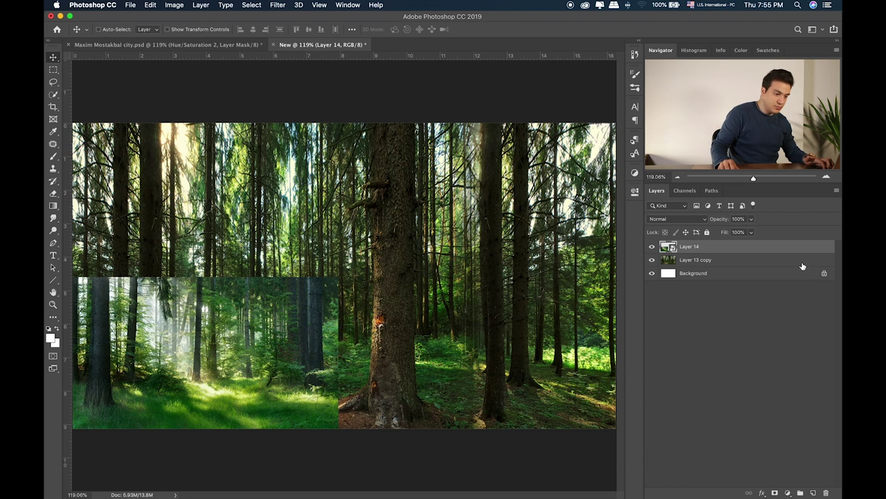
pyautogui.rightClick(801, 246)
pyautogui.click(797, 248)
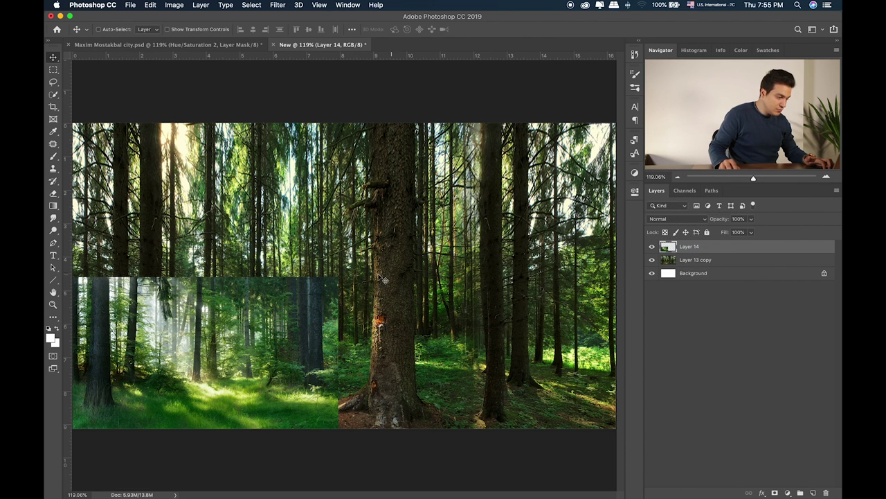
# Try to stretch the top strip of Layer 14 upward, deselect, and hide the layer
pyautogui.press('m')
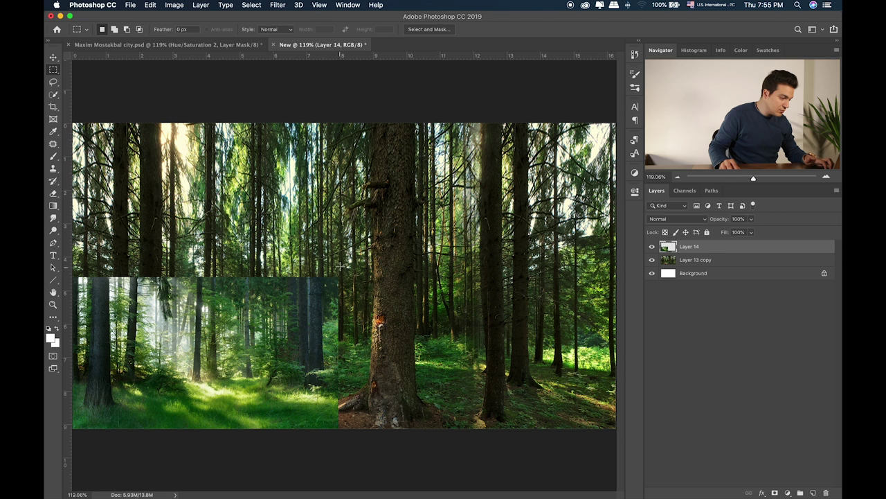
pyautogui.moveTo(328, 261); pyautogui.dragTo(47, 294)
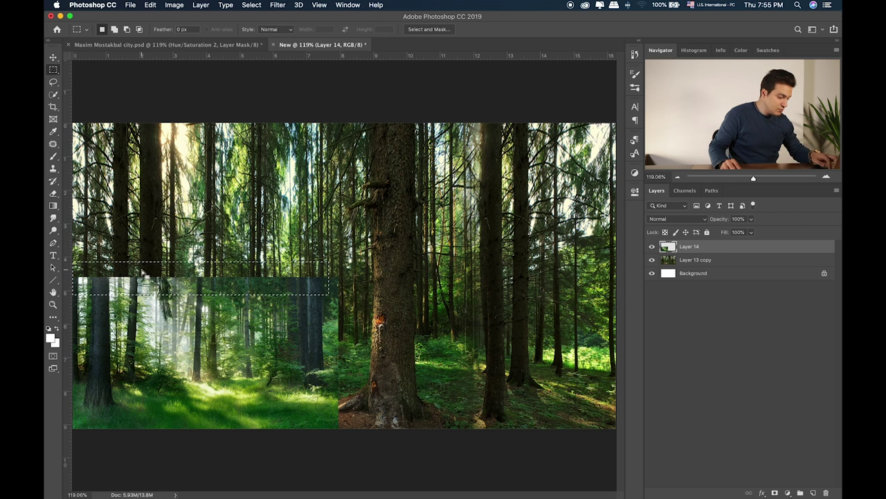
pyautogui.press('super+t')
pyautogui.moveTo(200, 262); pyautogui.dragTo(228, 16)
pyautogui.press('super+z')
pyautogui.press('Escape')
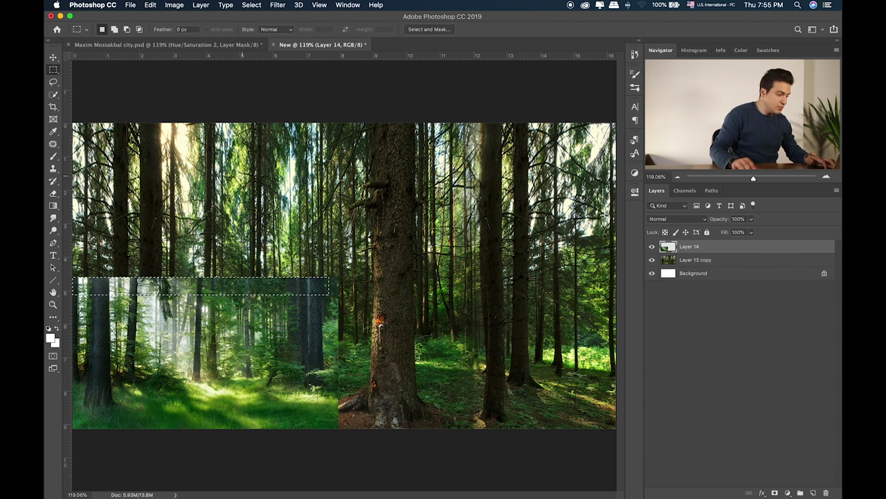
pyautogui.press('super+d')
pyautogui.click(652, 246)
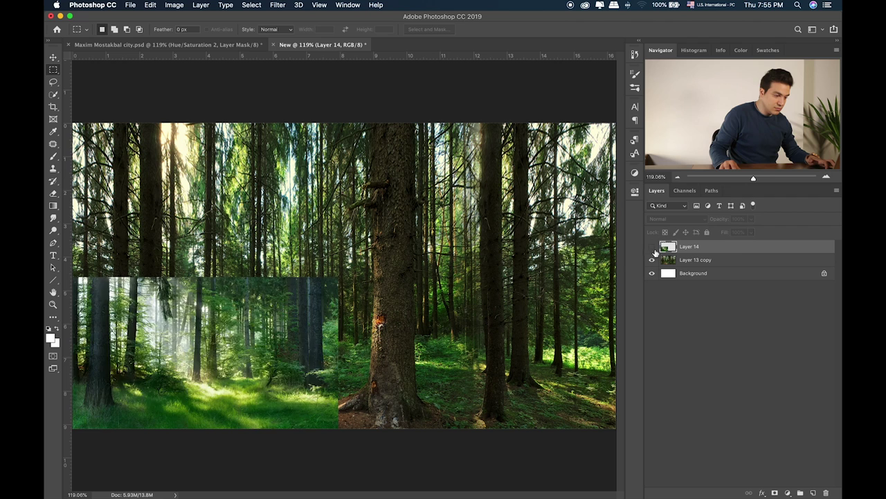
# Remove the large central trunk from Layer 13 copy by selecting it full height and filling it with Content-Aware
pyautogui.click(686, 260)
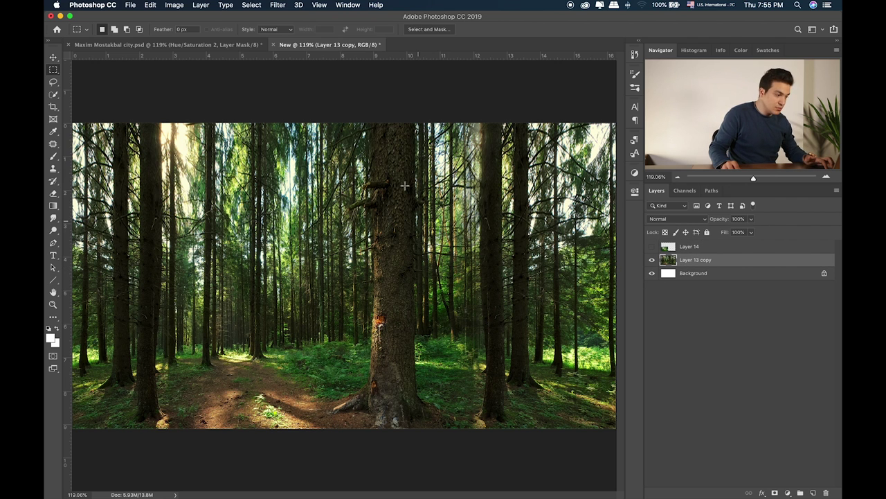
pyautogui.moveTo(431, 90); pyautogui.dragTo(330, 463)
pyautogui.hotkey('shift', 'BackSpace')
pyautogui.press('Return')
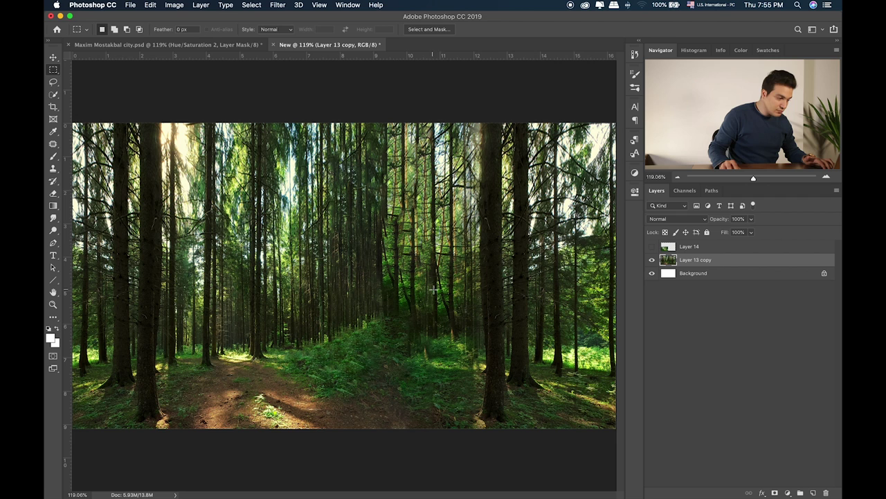
# Delete Layer 14
pyautogui.click(700, 251)
pyautogui.press('BackSpace')
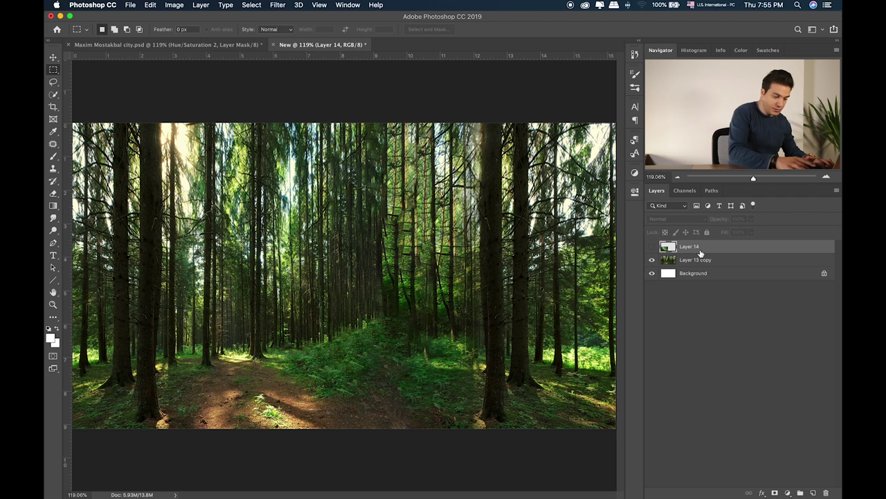
# Apply a Content-Aware fill at 100% opacity to a wider full-height strip in the forest's centre and deselect
pyautogui.moveTo(451, 115); pyautogui.dragTo(320, 434)
pyautogui.hotkey('shift', 'BackSpace')
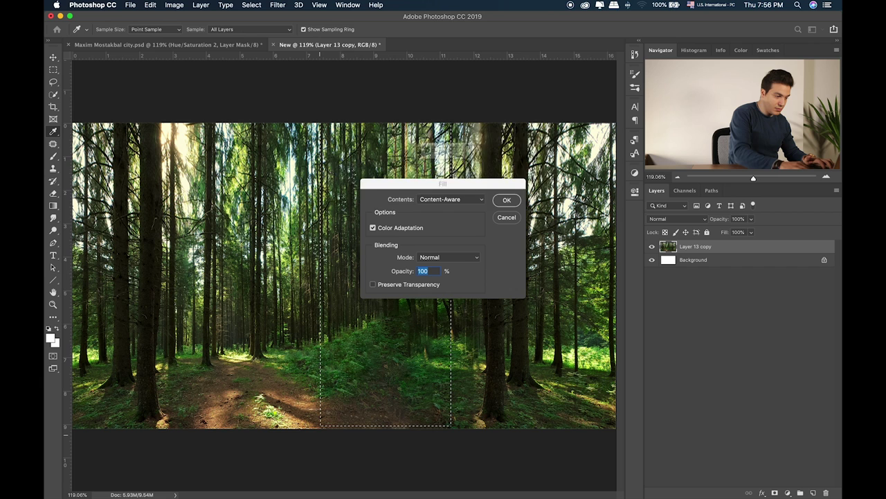
pyautogui.press('BackSpace')
pyautogui.press('Return')
pyautogui.press('Return')
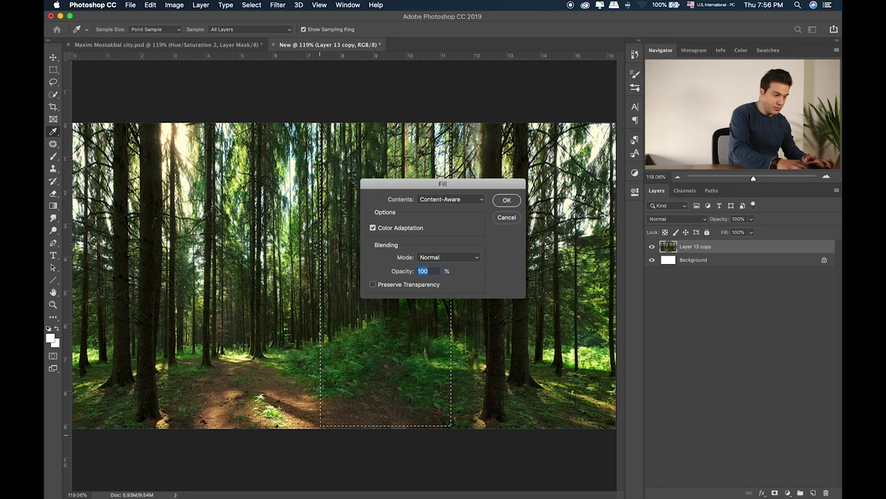
pyautogui.press('Return')
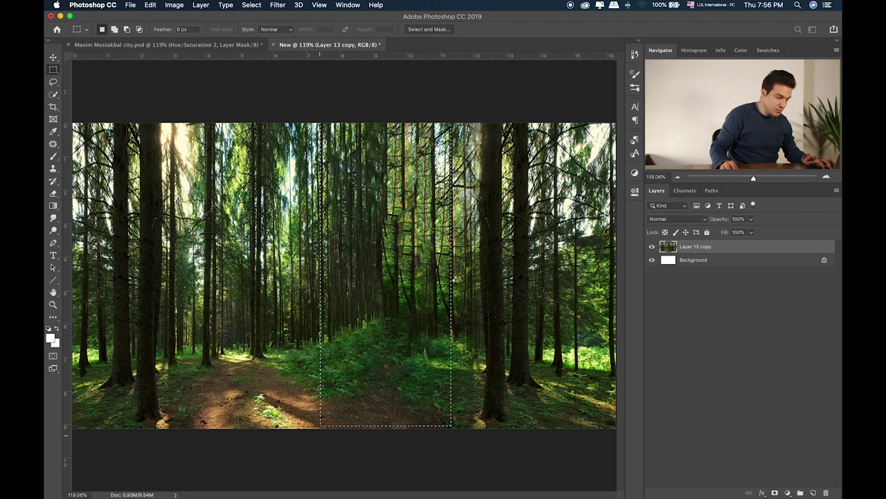
pyautogui.press('super+z')
pyautogui.press('super+d')
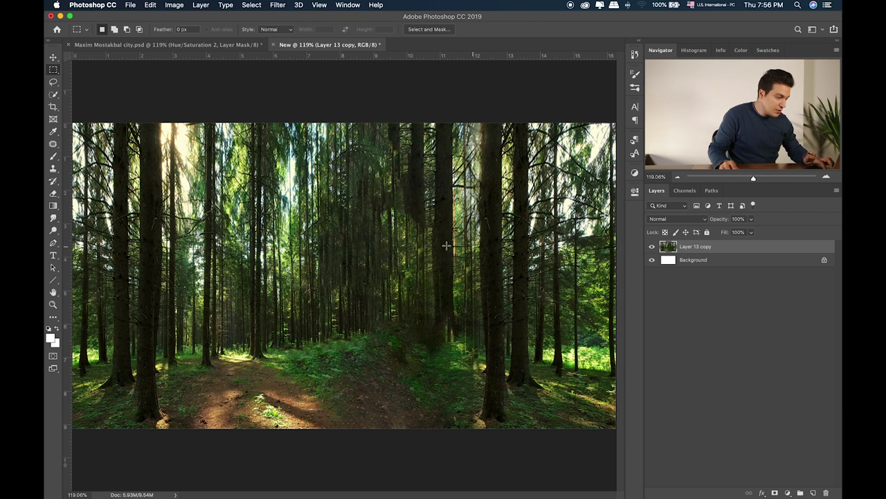
# Move Layer 13 copy upward so more of the forest floor shows in the canvas
pyautogui.press('v')
pyautogui.moveTo(414, 287); pyautogui.dragTo(412, 258)
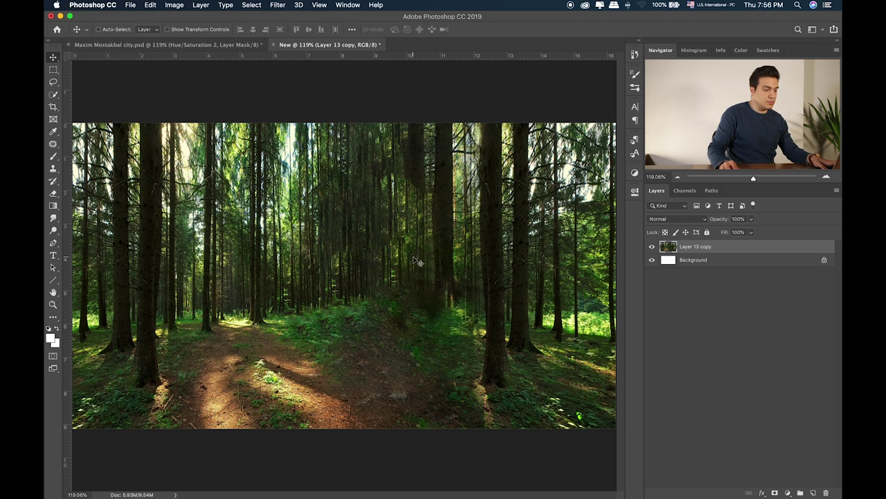
# Switch to Finder and browse the Items folder for a foreground image
pyautogui.press('super+Tab')
pyautogui.scroll(-3, 479, 284)
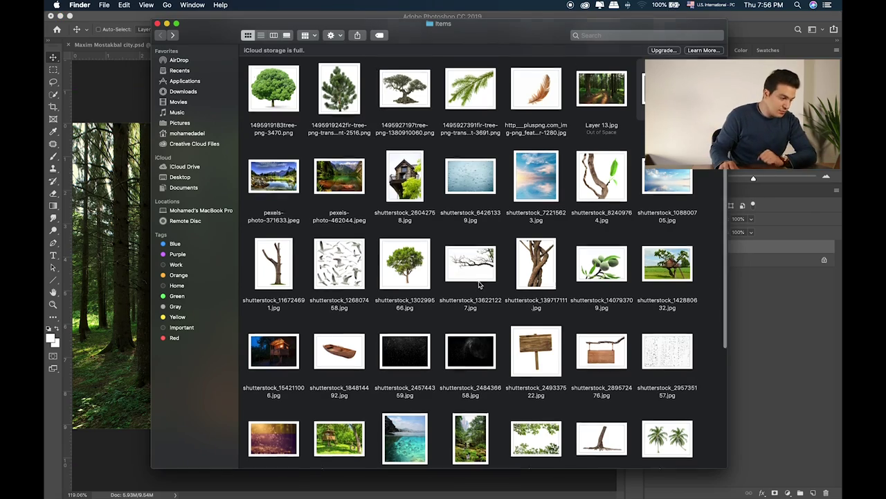
pyautogui.scroll(-10, 480, 285)
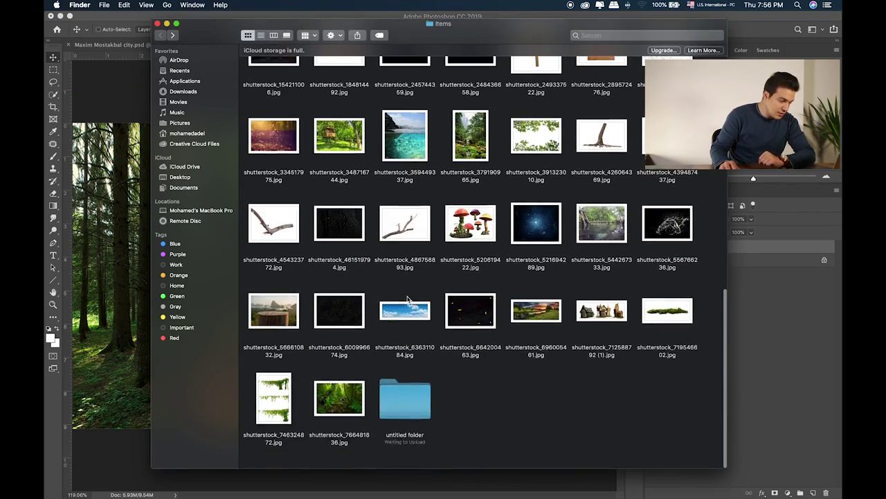
pyautogui.click(287, 412)
pyautogui.scroll(10, 542, 270)
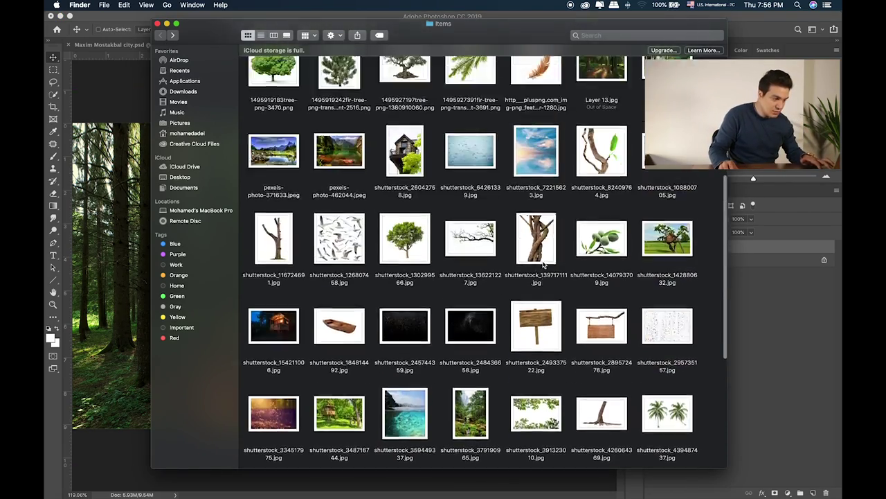
pyautogui.scroll(5, 544, 265)
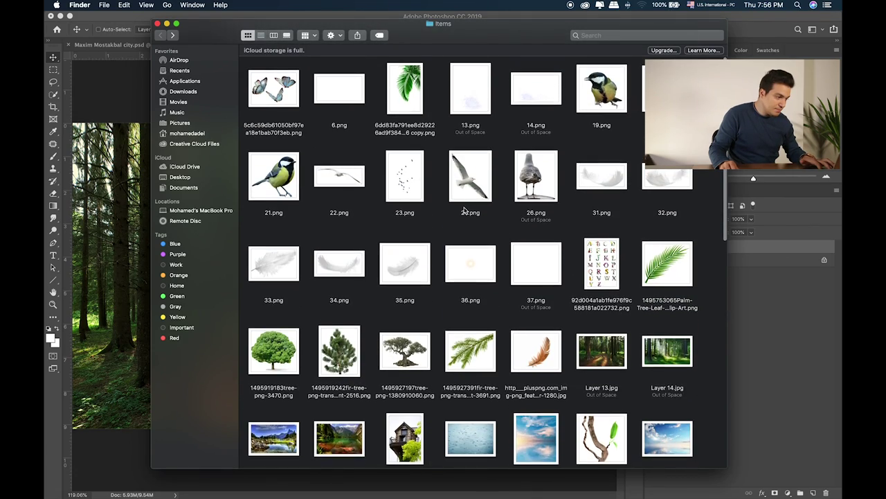
pyautogui.scroll(-1, 477, 276)
pyautogui.scroll(-4, 478, 275)
# Reopen the Items folder from the Desktop and preview the mossy jungle image shutterstock_766481836.jpg
pyautogui.press('super+Up')
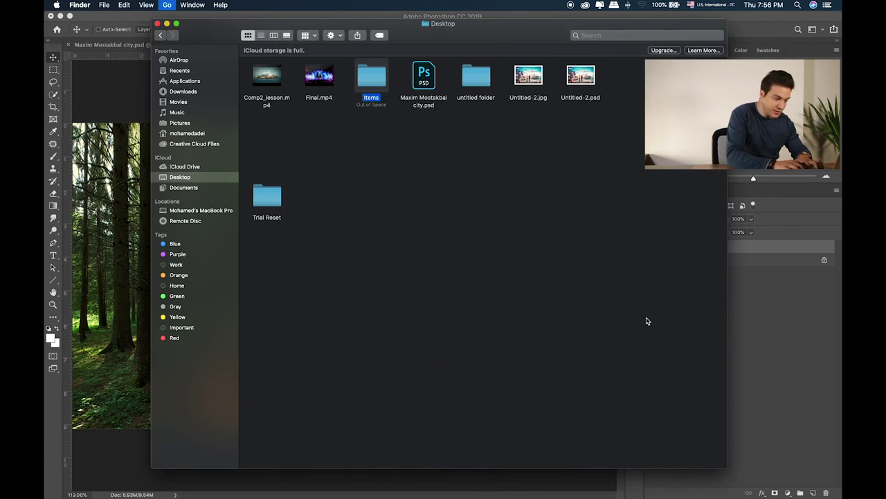
pyautogui.press('Right')
pyautogui.press('Left')
pyautogui.press('super+Down')
pyautogui.press('Down')
pyautogui.press('Down')
pyautogui.press('Down')
pyautogui.press('Down')
pyautogui.press('Down')
pyautogui.press('Down')
pyautogui.press('Down')
pyautogui.press('Down')
pyautogui.press('Down')
pyautogui.press('Down')
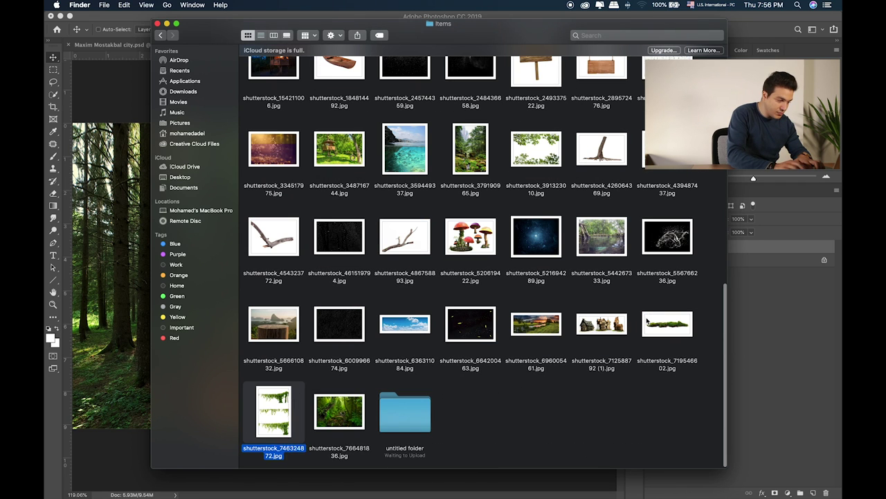
pyautogui.press('Right')
pyautogui.press('Right')
pyautogui.press('Left')
pyautogui.press('space')
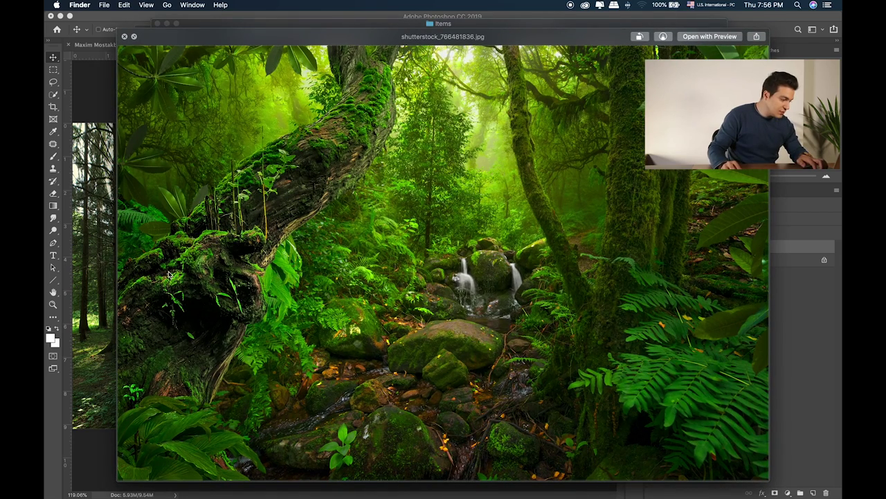
pyautogui.press('space')
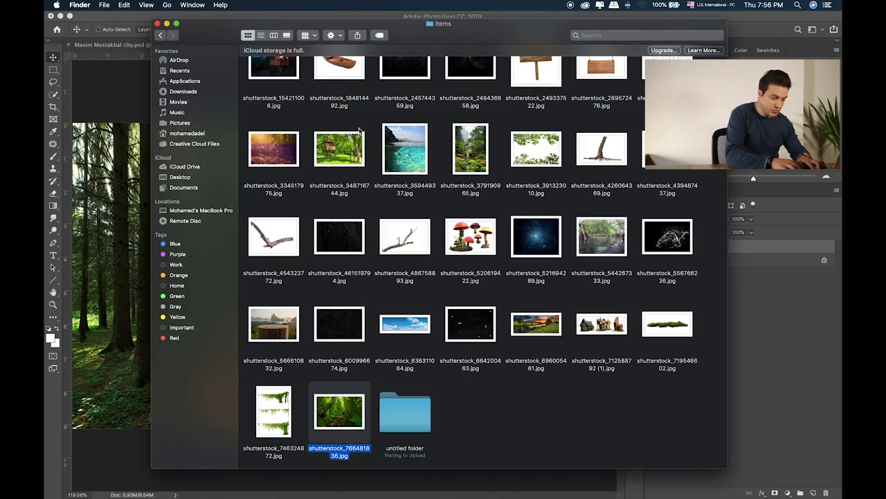
# Open the untitled folder inside Items and preview Layer 22.png
pyautogui.press('Right')
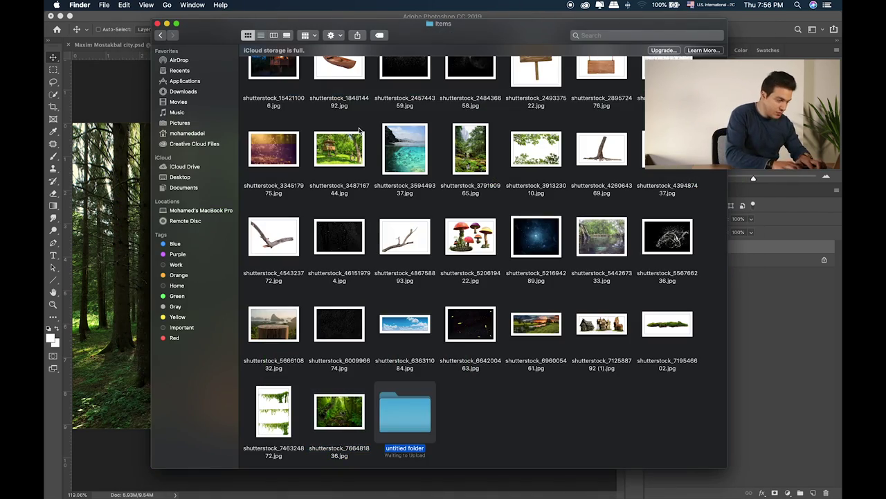
pyautogui.doubleClick(414, 404)
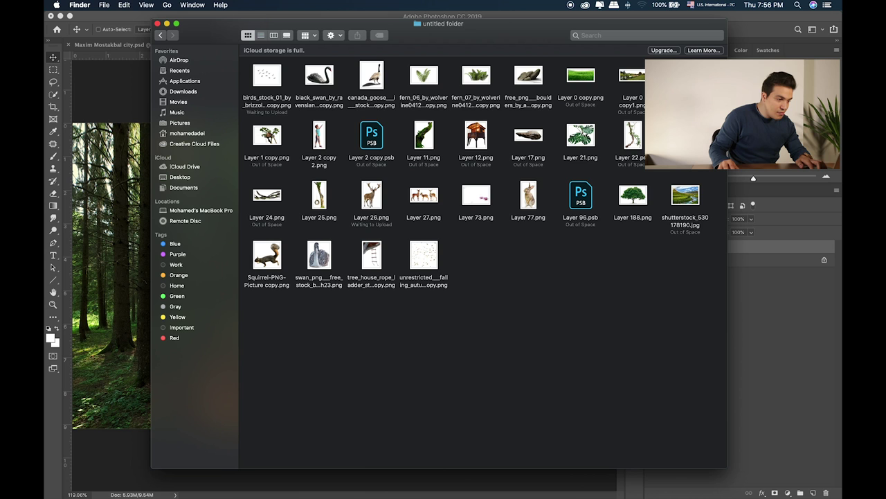
pyautogui.click(638, 132)
pyautogui.press('space')
# Place the mossy trunk image Layer 11.png in the New document and move it to the canvas's left edge
pyautogui.press('space')
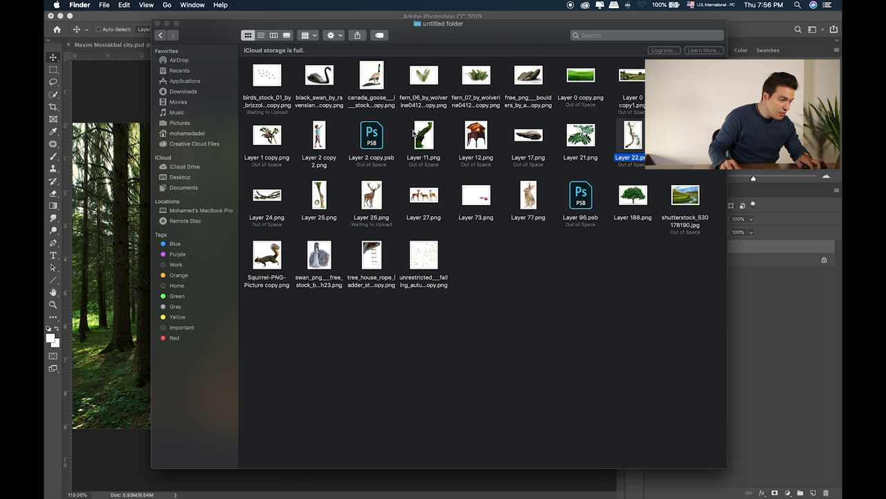
pyautogui.click(425, 135)
pyautogui.press('space')
pyautogui.press('space')
pyautogui.moveTo(424, 136); pyautogui.dragTo(125, 273)
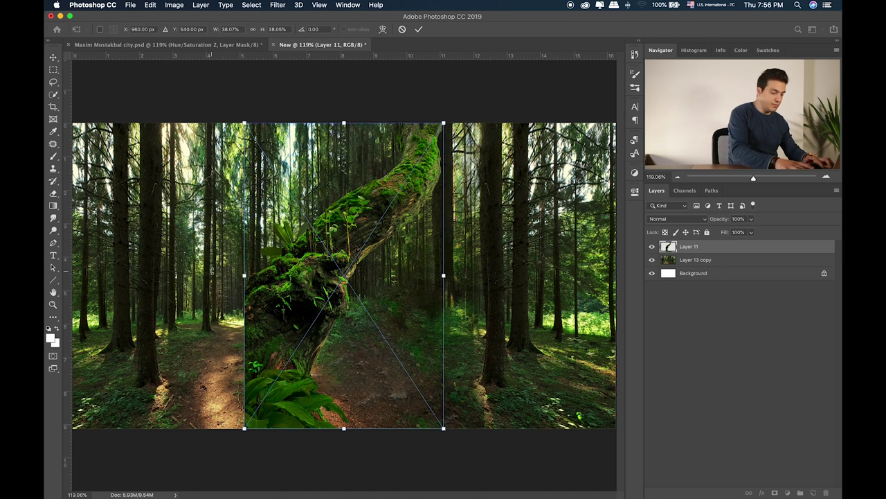
pyautogui.press('Return')
pyautogui.moveTo(327, 264); pyautogui.dragTo(157, 269)
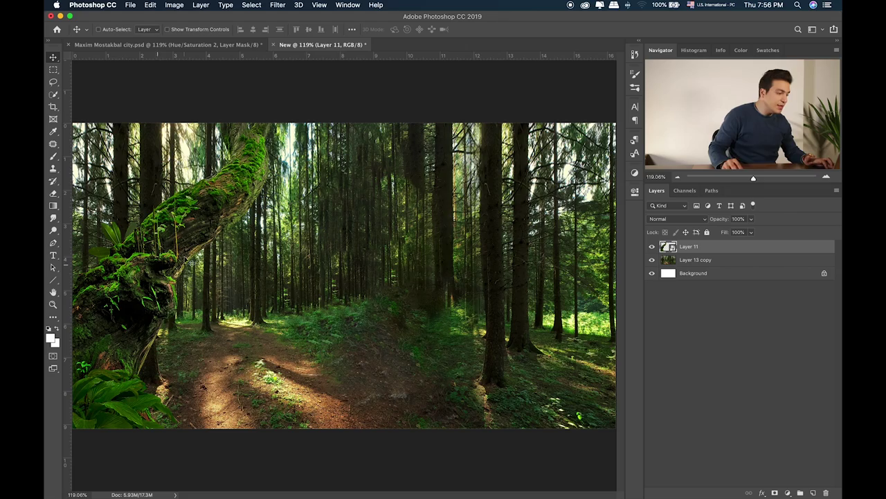
pyautogui.press('super+plus')
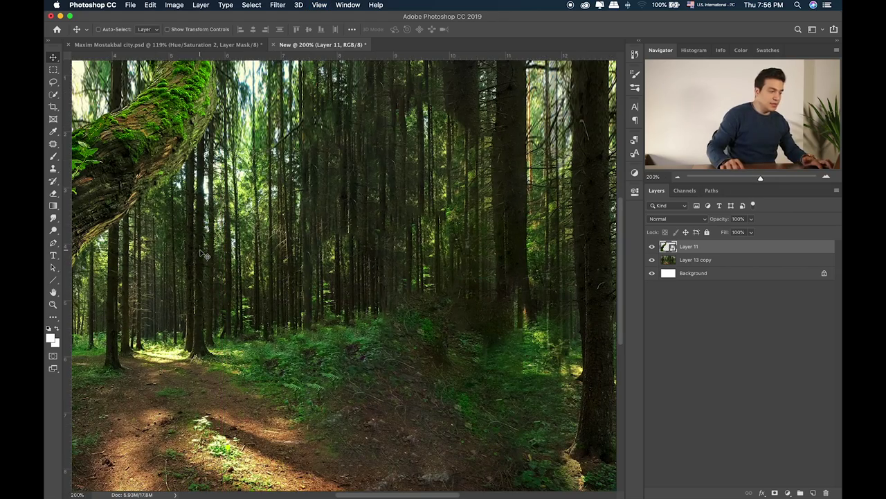
pyautogui.moveTo(299, 245); pyautogui.dragTo(496, 253)
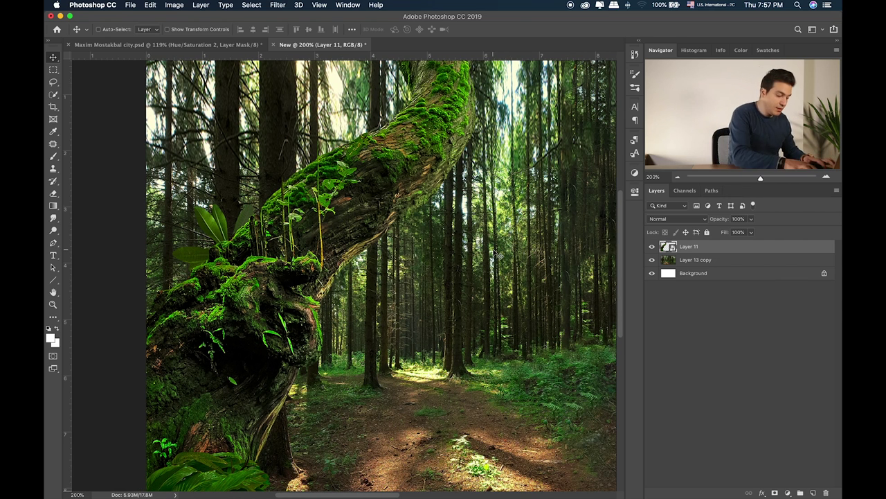
# Compare the full scene without and with the mossy trunk on Layer 11
pyautogui.press('super+0')
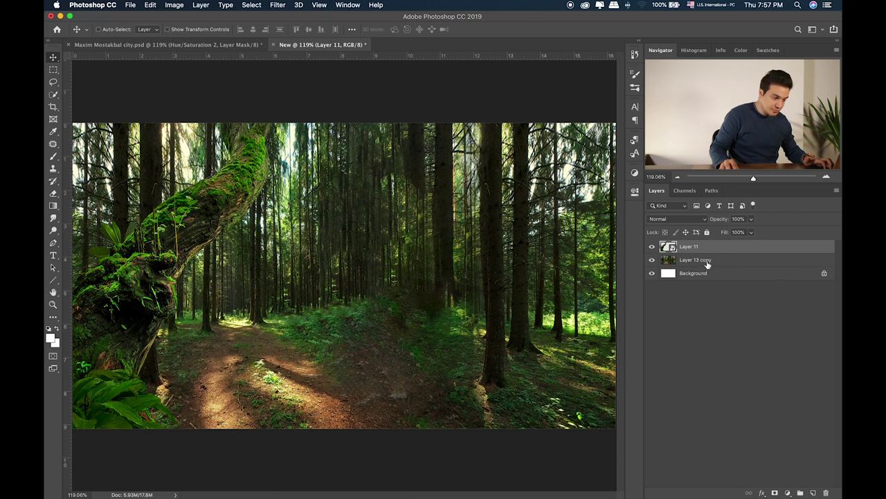
pyautogui.click(651, 247)
pyautogui.click(651, 247)
# With Layer 13 copy selected, switch to Finder and browse the Items folder for a landscape image
pyautogui.click(682, 258)
pyautogui.press('super+Tab')
pyautogui.click(535, 286)
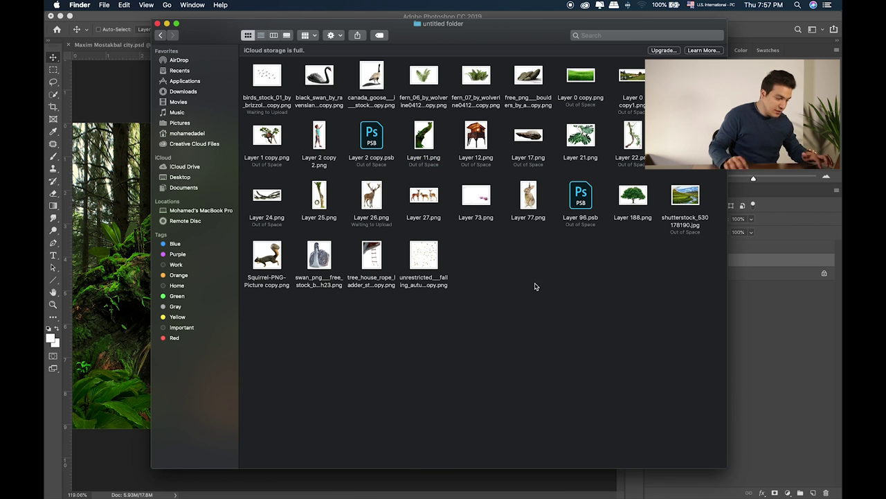
pyautogui.press('super+Up')
pyautogui.press('Up')
pyautogui.press('Right')
pyautogui.press('Right')
pyautogui.press('Left')
pyautogui.press('Left')
pyautogui.press('Right')
pyautogui.press('Right')
# Preview shutterstock_696005461, place it above Layer 13 copy, and move it down to the canvas's lower edge
pyautogui.press('space')
pyautogui.press('space')
pyautogui.moveTo(543, 335); pyautogui.dragTo(438, 336)
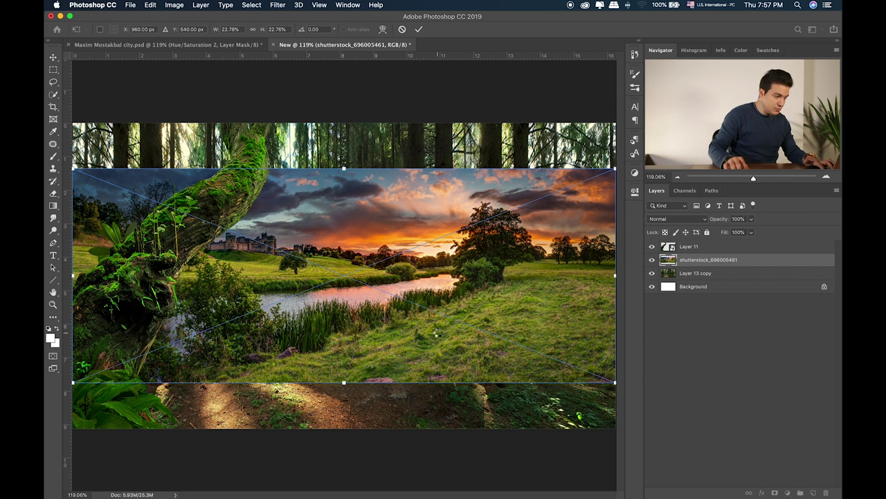
pyautogui.press('Return')
pyautogui.moveTo(436, 297); pyautogui.dragTo(437, 337)
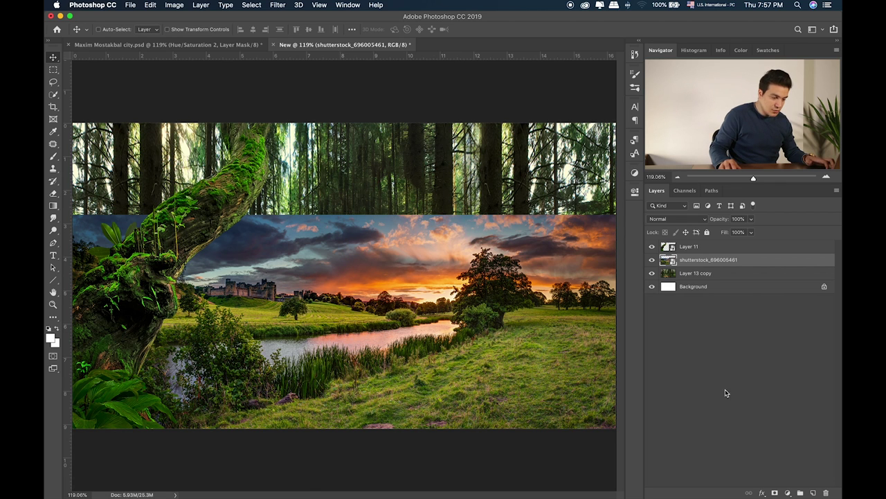
# Add a layer mask to shutterstock_696005461 and paint out its upper sky in black with the Brush at 100% opacity
pyautogui.click(774, 493)
pyautogui.press('b')
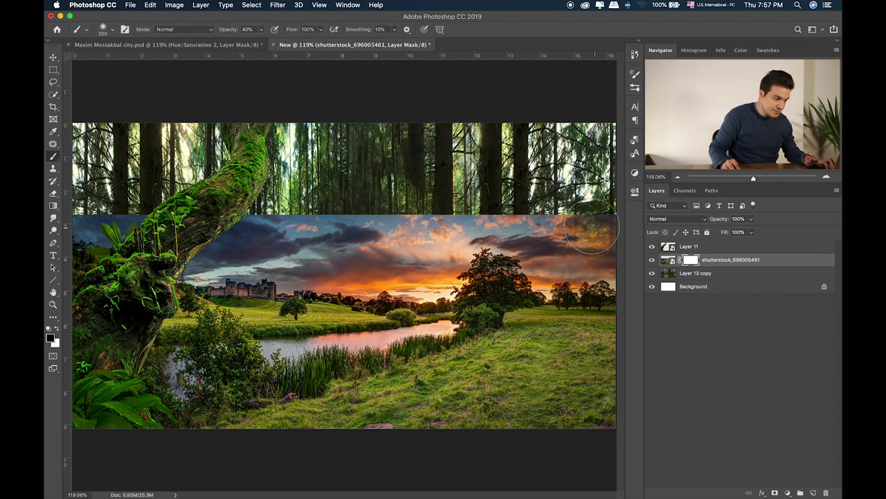
pyautogui.moveTo(596, 228); pyautogui.dragTo(632, 220)
pyautogui.press('0')
pyautogui.moveTo(526, 221)
pyautogui.mouseDown()
pyautogui.moveTo(408, 216)
pyautogui.moveTo(208, 250)
pyautogui.moveTo(110, 236)
pyautogui.mouseUp()
pyautogui.moveTo(226, 225); pyautogui.dragTo(250, 238)
# Mask out the remaining sunset sky down to the tree line with a smaller brush
pyautogui.press('[')
pyautogui.moveTo(305, 253)
pyautogui.mouseDown()
pyautogui.moveTo(217, 250)
pyautogui.moveTo(144, 261)
pyautogui.mouseUp()
pyautogui.press('[')
pyautogui.press('[')
pyautogui.moveTo(298, 272)
pyautogui.mouseDown()
pyautogui.moveTo(413, 263)
pyautogui.moveTo(401, 262)
pyautogui.moveTo(437, 240)
pyautogui.moveTo(425, 234)
pyautogui.moveTo(362, 251)
pyautogui.moveTo(396, 265)
pyautogui.moveTo(425, 249)
pyautogui.moveTo(433, 275)
pyautogui.moveTo(306, 267)
pyautogui.moveTo(453, 255)
pyautogui.moveTo(501, 224)
pyautogui.moveTo(504, 237)
pyautogui.moveTo(534, 254)
pyautogui.moveTo(594, 259)
pyautogui.moveTo(609, 281)
pyautogui.mouseUp()
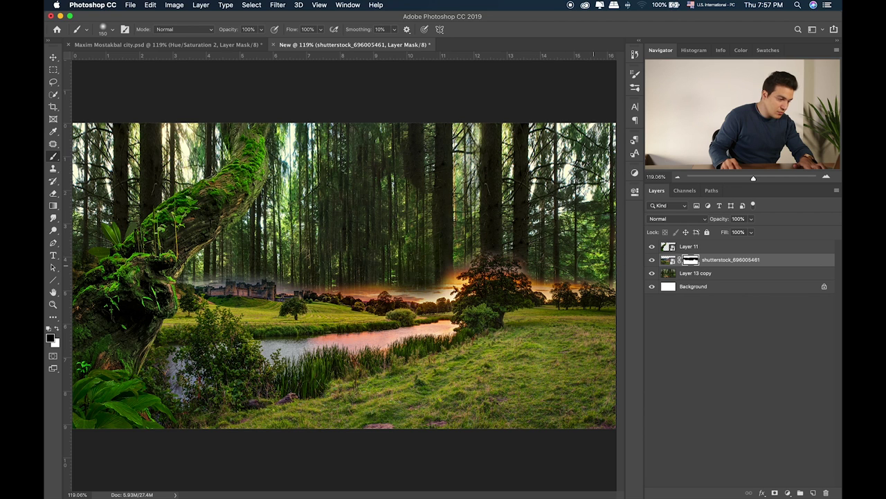
pyautogui.moveTo(551, 277)
pyautogui.mouseDown()
pyautogui.moveTo(532, 260)
pyautogui.moveTo(482, 246)
pyautogui.moveTo(455, 249)
pyautogui.moveTo(445, 277)
pyautogui.mouseUp()
# Apply Hue/Saturation to the shutterstock_696005461 image with Saturation at -16
pyautogui.click(667, 262)
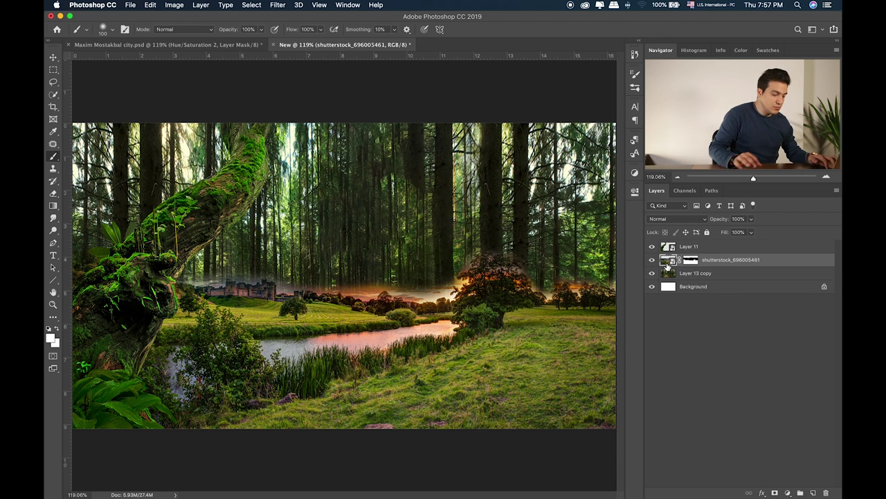
pyautogui.press('super+u')
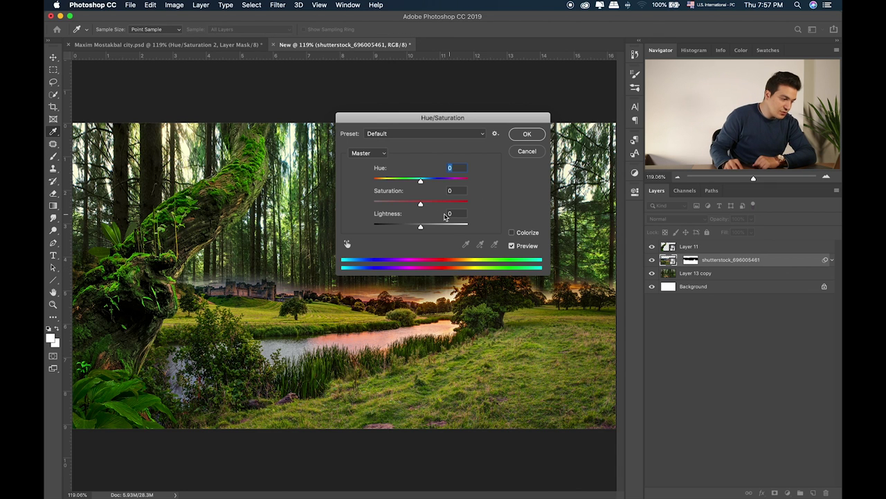
pyautogui.moveTo(420, 205); pyautogui.dragTo(415, 207)
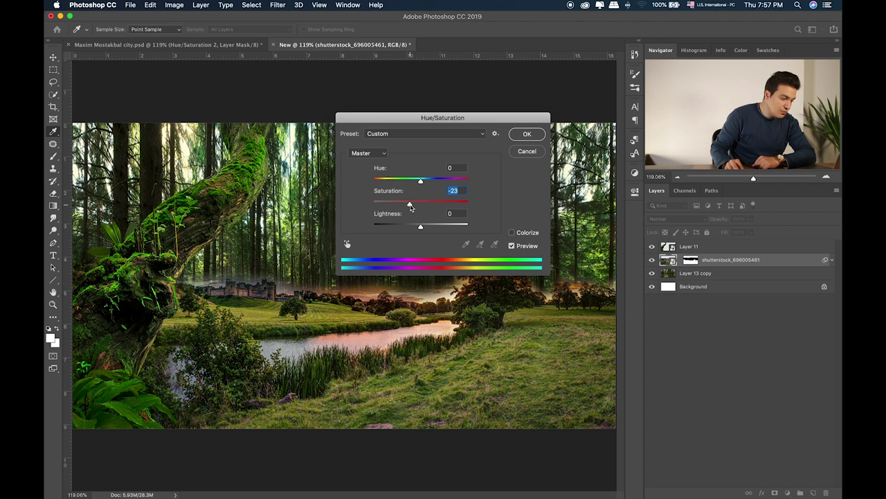
pyautogui.moveTo(488, 123); pyautogui.dragTo(573, 119)
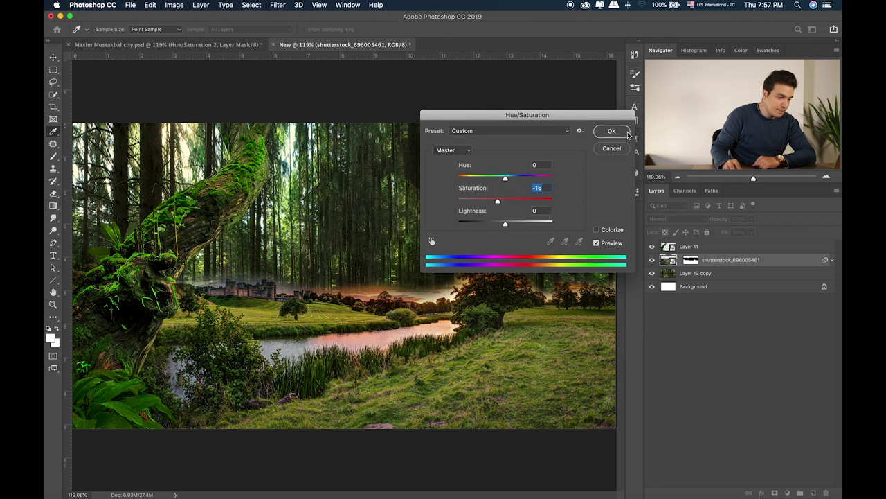
pyautogui.click(627, 133)
# Apply the Camera Raw Filter to the sunset landscape with Auto tone and reduced Oranges and Yellows
pyautogui.click(277, 4)
pyautogui.click(302, 64)
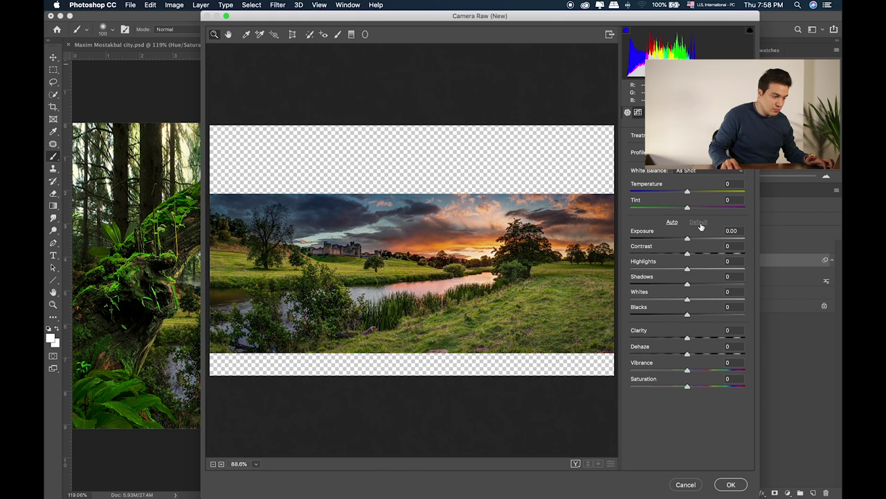
pyautogui.click(670, 222)
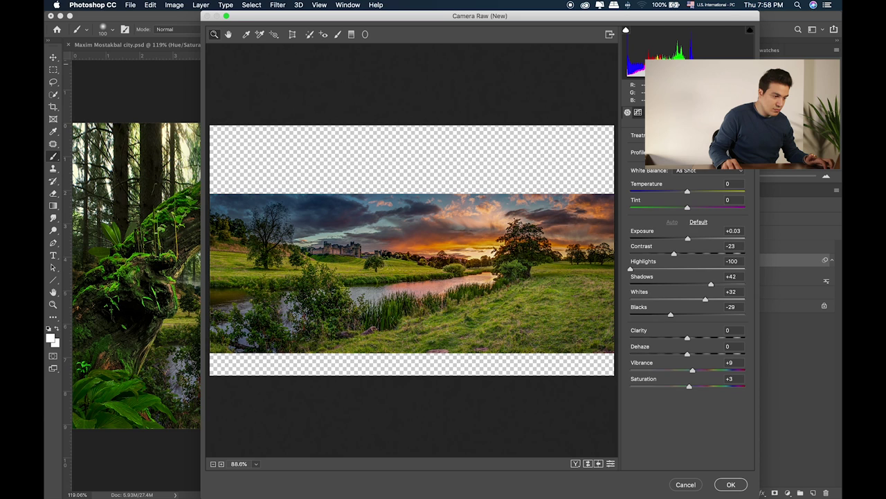
pyautogui.click(660, 112)
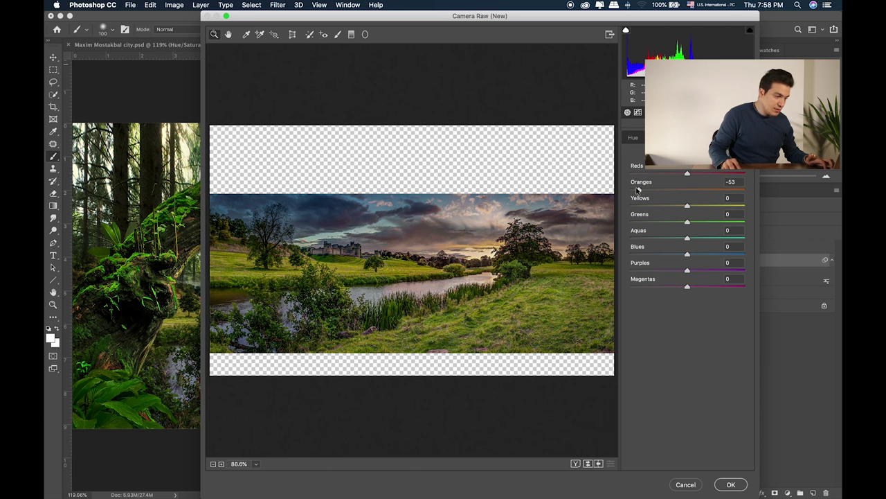
pyautogui.moveTo(689, 205); pyautogui.dragTo(656, 205)
pyautogui.click(730, 484)
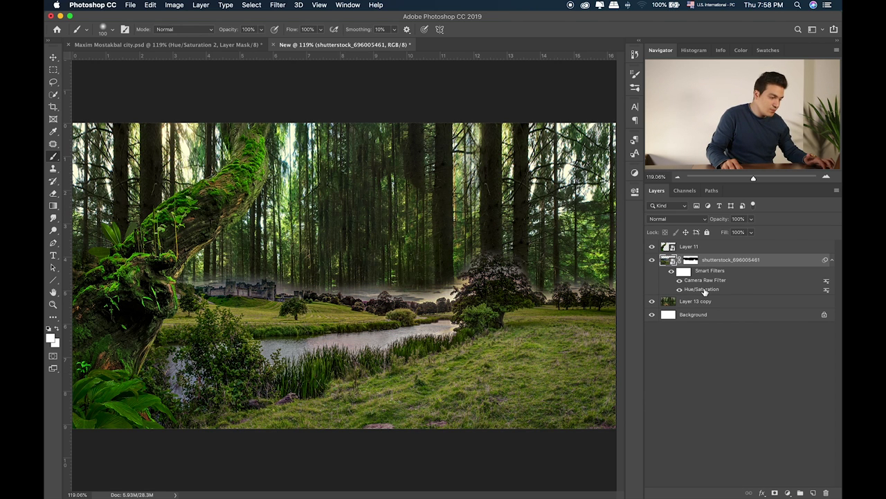
# Undo the Camera Raw Filter, recheck the Hue/Saturation settings, and delete the shutterstock_696005461 layer
pyautogui.press('super+z')
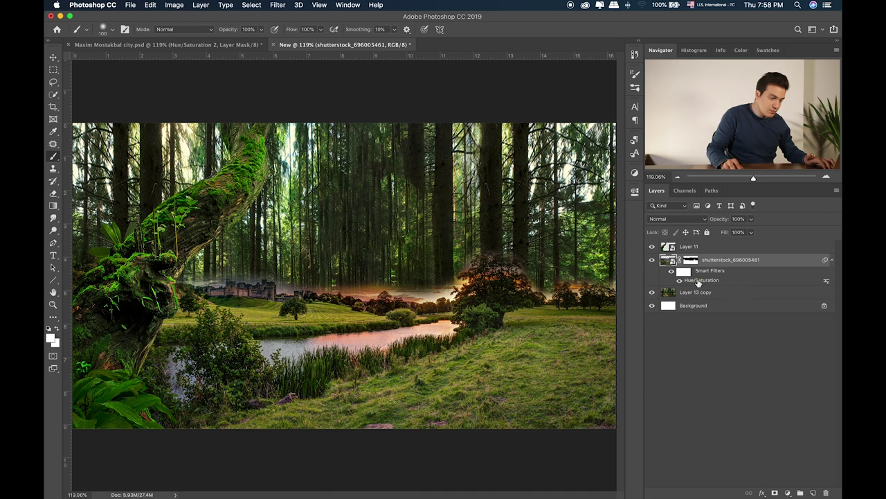
pyautogui.doubleClick(699, 280)
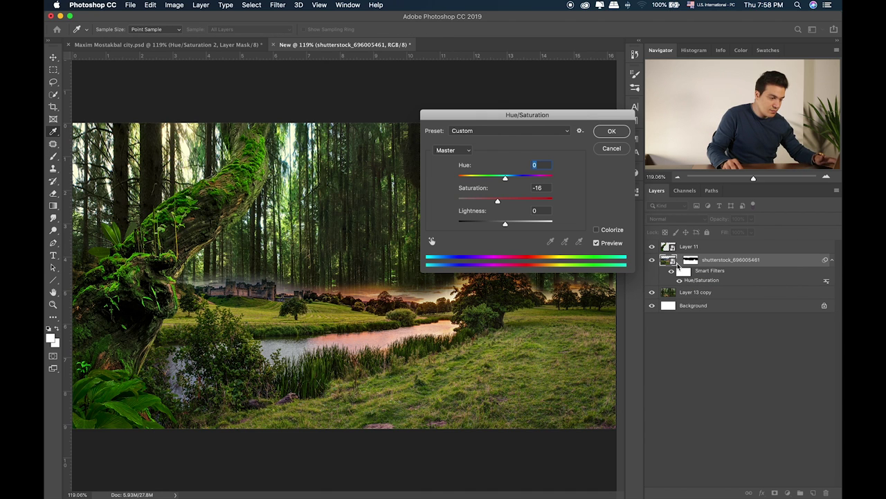
pyautogui.press('Return')
pyautogui.press('b')
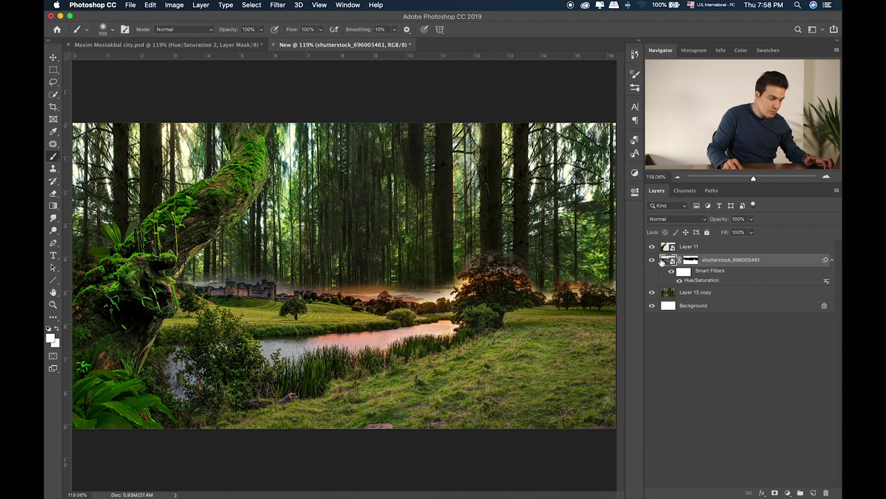
pyautogui.press('BackSpace')
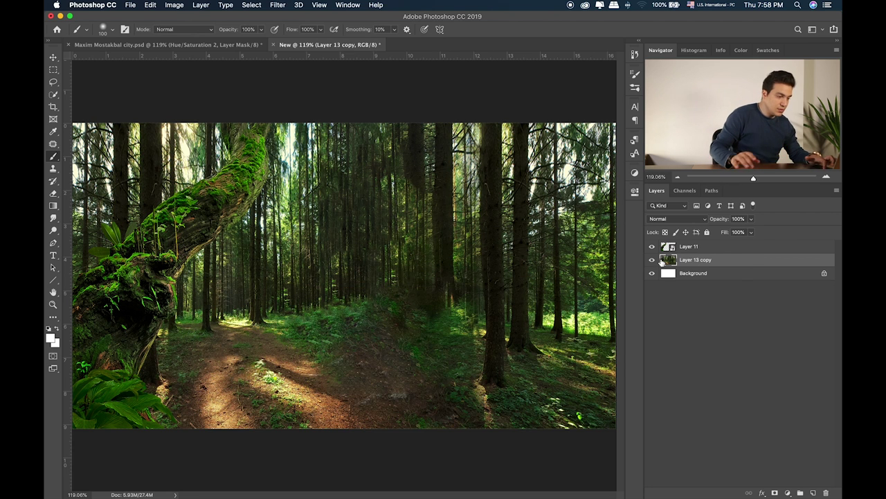
# Place Layer 0 copy1.png from the untitled folder above Layer 13 copy and move it down to the canvas's lower edge
pyautogui.press('super+Tab')
pyautogui.doubleClick(407, 413)
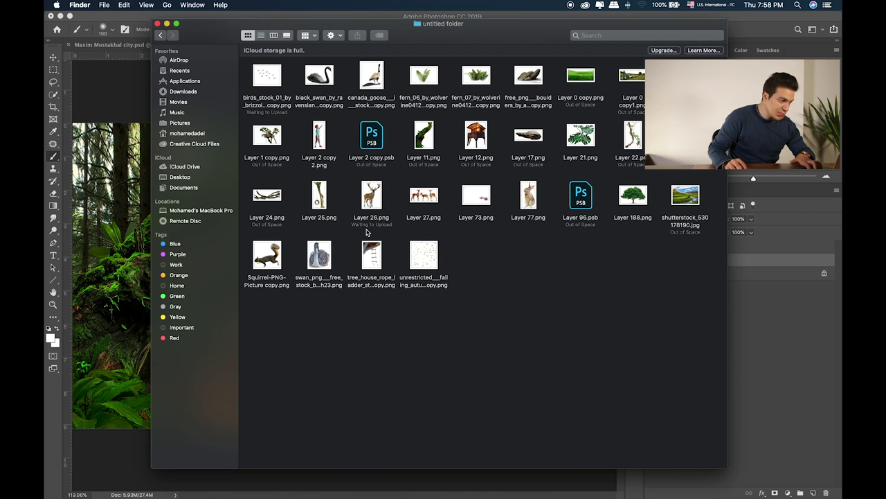
pyautogui.moveTo(633, 76); pyautogui.dragTo(112, 247)
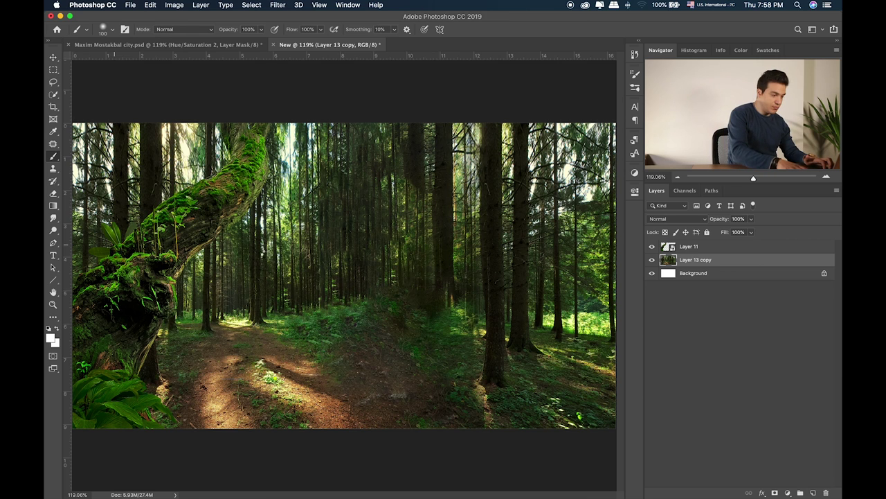
pyautogui.press('Return')
pyautogui.press('b')
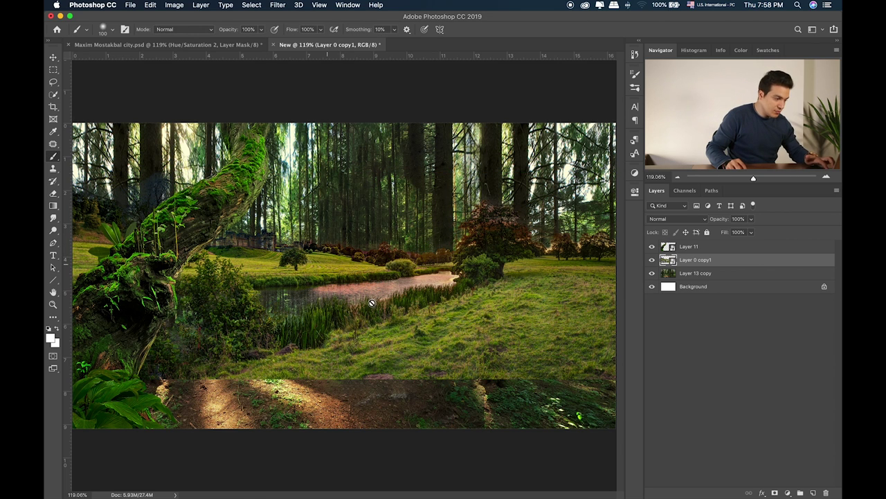
pyautogui.press('v')
pyautogui.moveTo(468, 248)
pyautogui.mouseDown()
pyautogui.moveTo(466, 313)
pyautogui.moveTo(465, 301)
pyautogui.mouseUp()
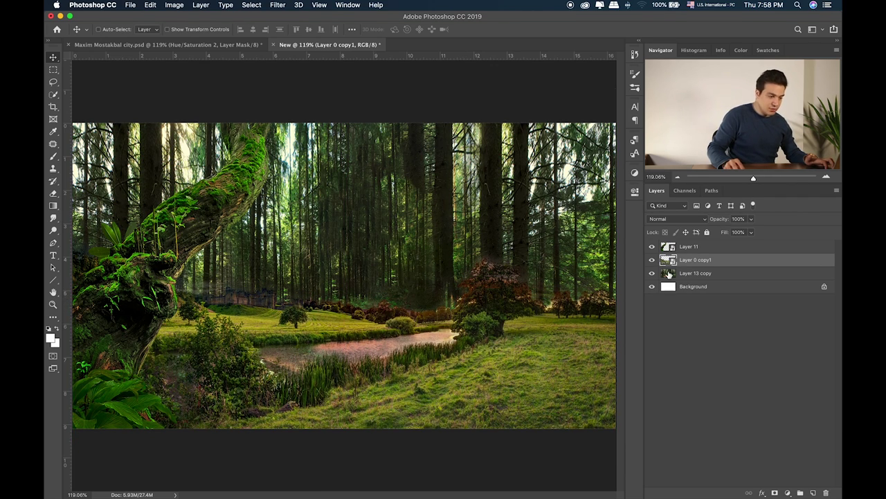
# Add a layer mask to Layer 0 copy1 and paint out the edges above its tree line with a 100 px black brush
pyautogui.click(776, 492)
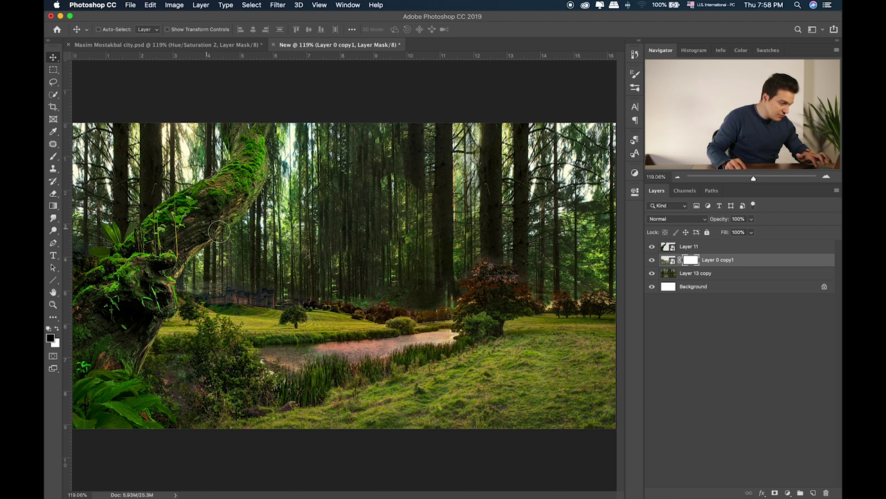
pyautogui.press('b')
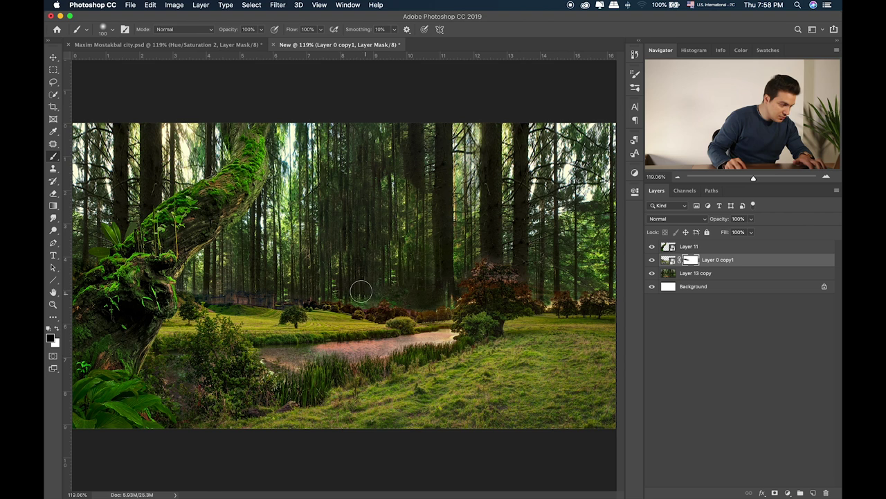
pyautogui.moveTo(409, 287)
pyautogui.mouseDown()
pyautogui.moveTo(443, 291)
pyautogui.moveTo(445, 275)
pyautogui.moveTo(491, 253)
pyautogui.moveTo(463, 267)
pyautogui.mouseUp()
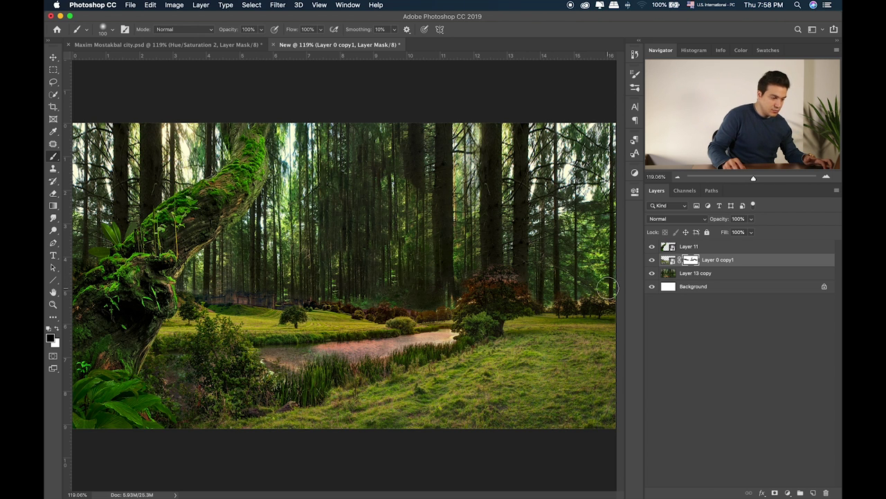
# Mask out the castle beside the mossy trunk and the meadow's far edge, using brush sizes of 40 and 70
pyautogui.press('super+equal')
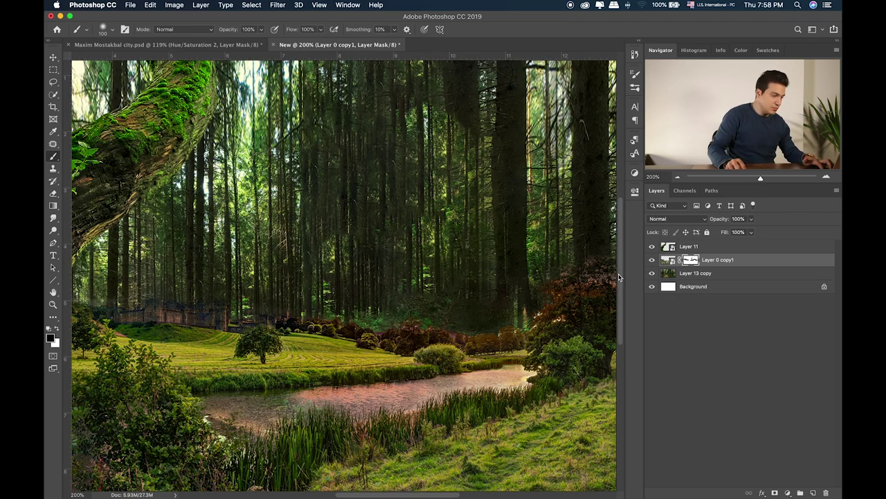
pyautogui.hscroll(-5, 312, 253)
pyautogui.press('[')
pyautogui.press('[')
pyautogui.press('[')
pyautogui.press('[')
pyautogui.press('[')
pyautogui.press('[')
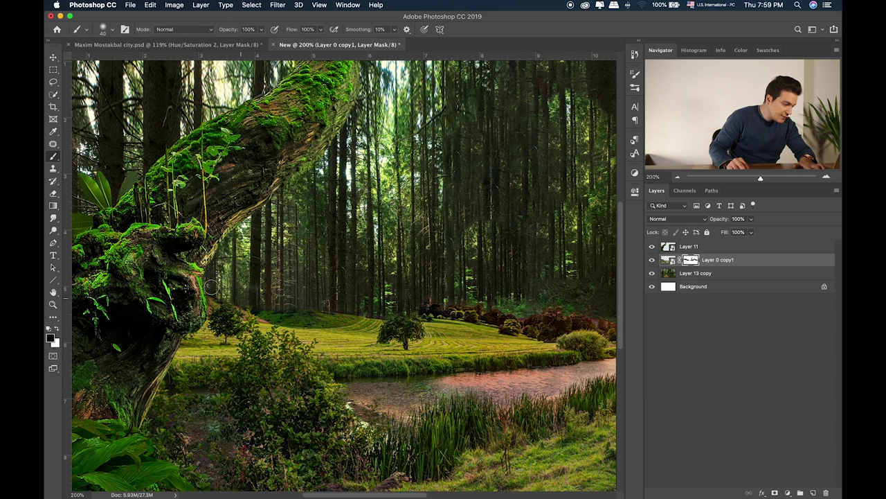
pyautogui.press(']')
pyautogui.press(']')
pyautogui.press(']')
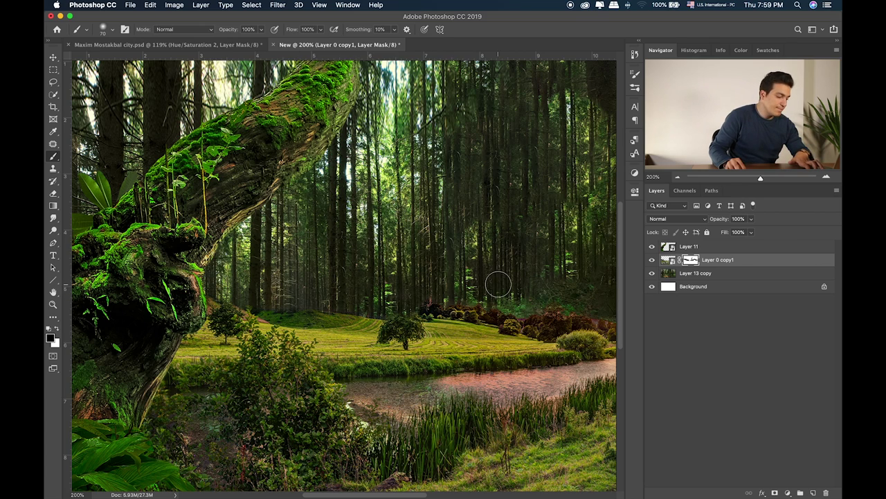
# Refine the Layer 0 copy1 mask along the distant bushes and reddish trees with a size 45 brush
pyautogui.moveTo(499, 284); pyautogui.dragTo(390, 282)
pyautogui.press('[')
pyautogui.press('[')
pyautogui.press('[')
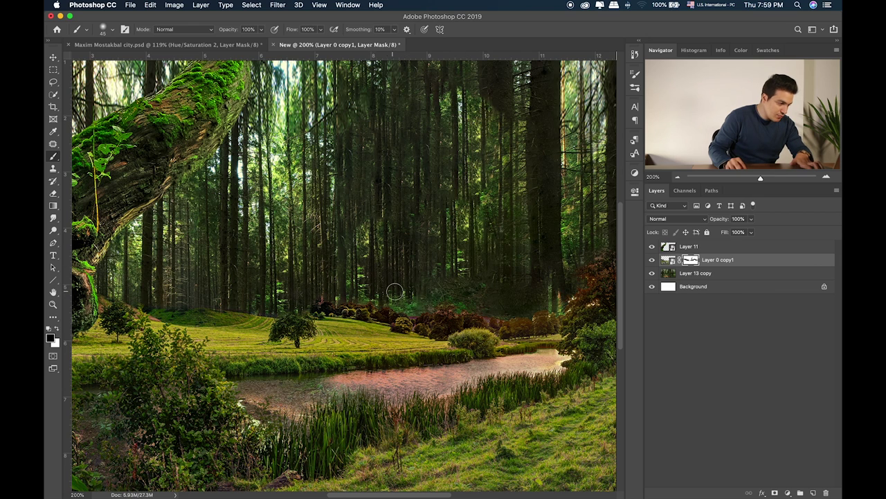
pyautogui.moveTo(445, 291); pyautogui.dragTo(289, 292)
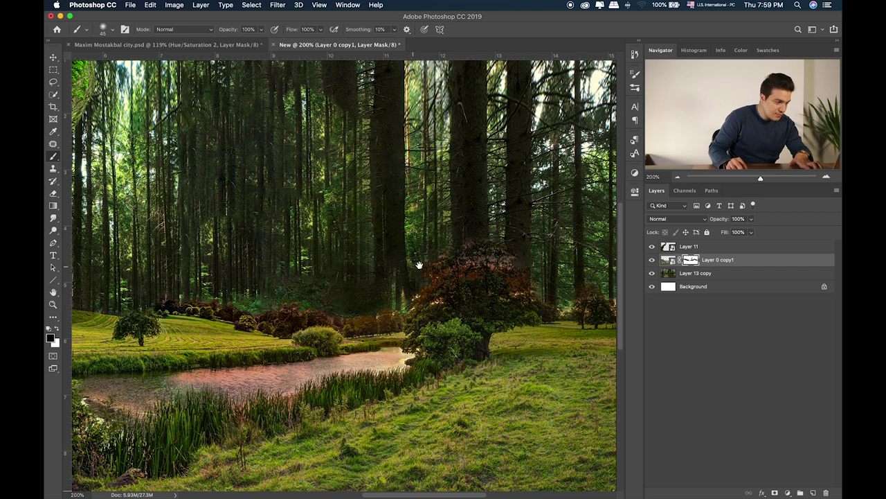
pyautogui.moveTo(419, 265); pyautogui.dragTo(351, 266)
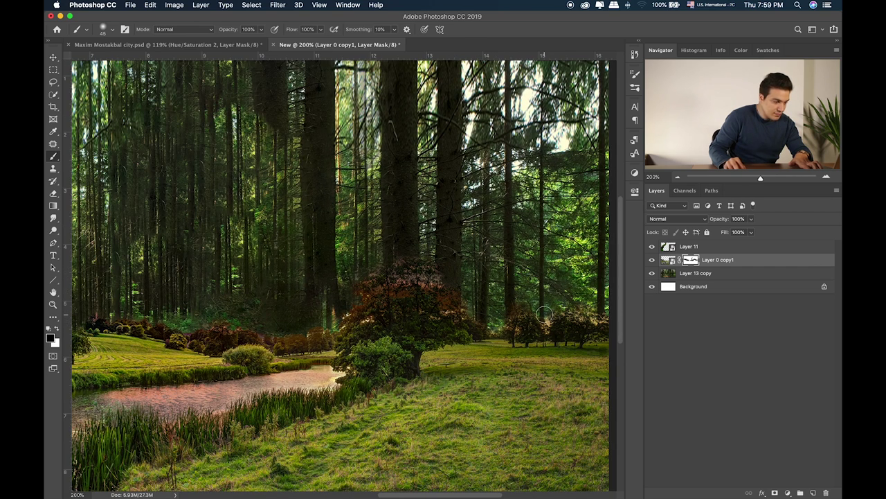
pyautogui.moveTo(319, 320)
pyautogui.mouseDown()
pyautogui.moveTo(390, 311)
pyautogui.moveTo(379, 314)
pyautogui.mouseUp()
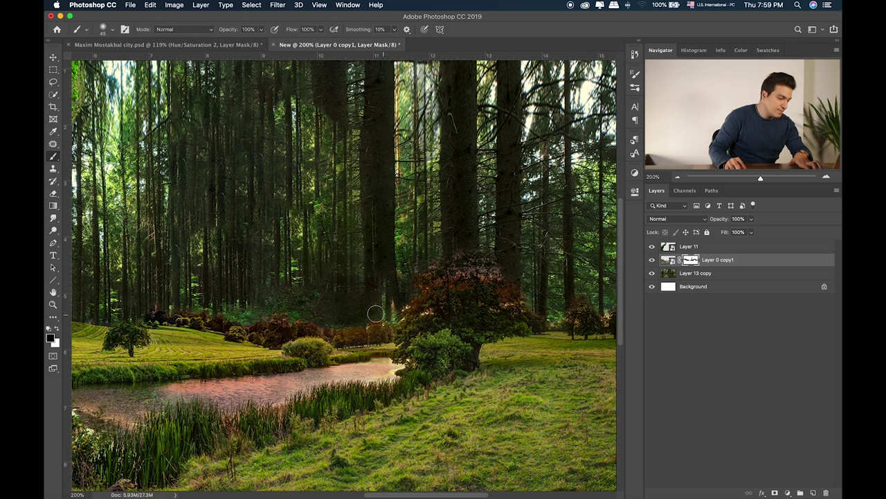
# Apply a Camera Raw Filter to the Layer 0 copy1 image, reducing Reds slightly and setting Oranges to -35 in the colour adjustments
pyautogui.click(665, 259)
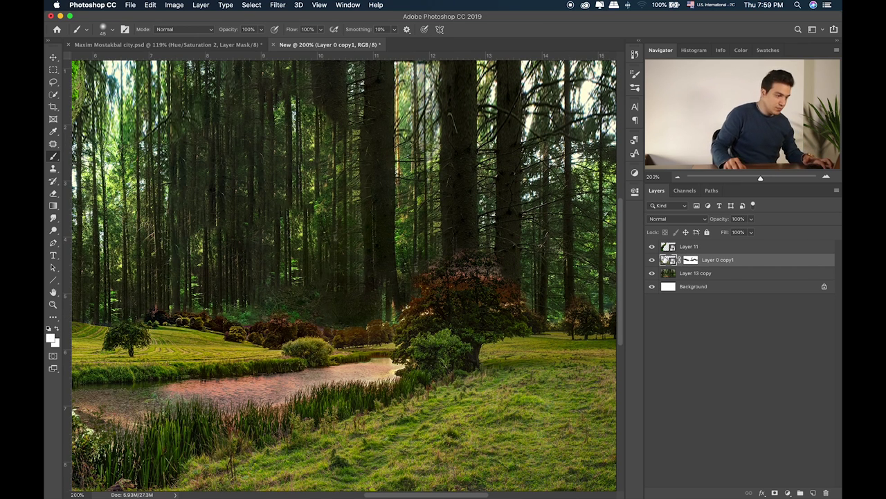
pyautogui.click(279, 5)
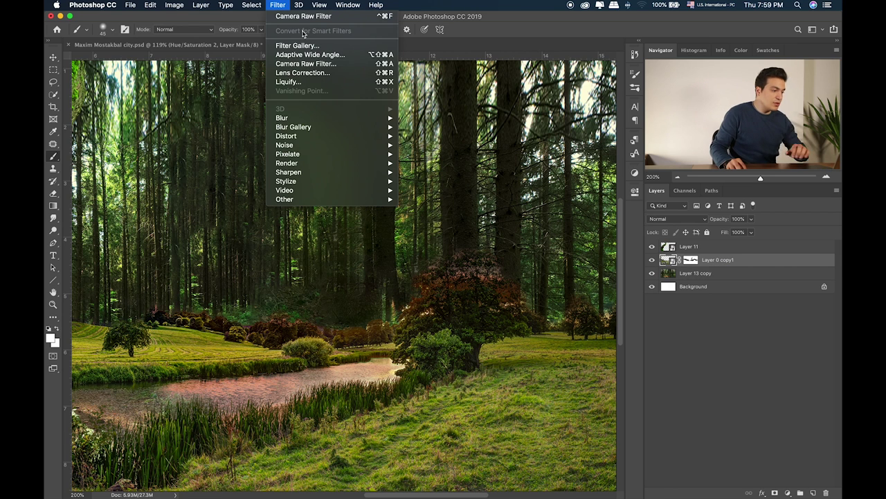
pyautogui.click(320, 63)
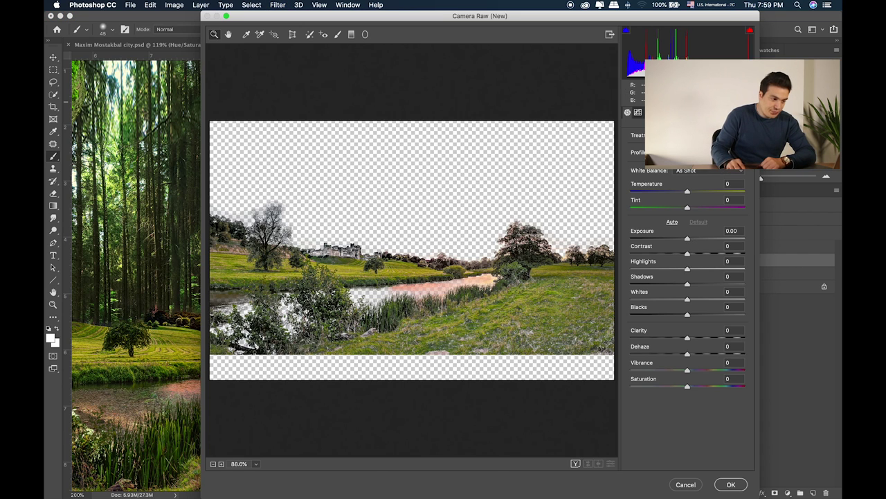
pyautogui.click(671, 111)
pyautogui.click(659, 111)
pyautogui.moveTo(685, 190); pyautogui.dragTo(673, 191)
pyautogui.click(668, 191)
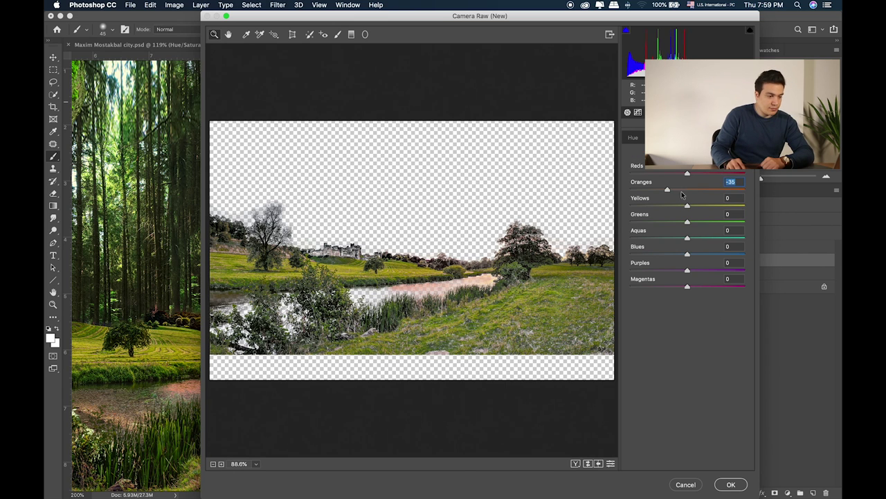
pyautogui.click(720, 483)
# Preview shutterstock_530178190.jpg from the untitled folder and place it in the document above Layer 0 copy1
pyautogui.press('super+0')
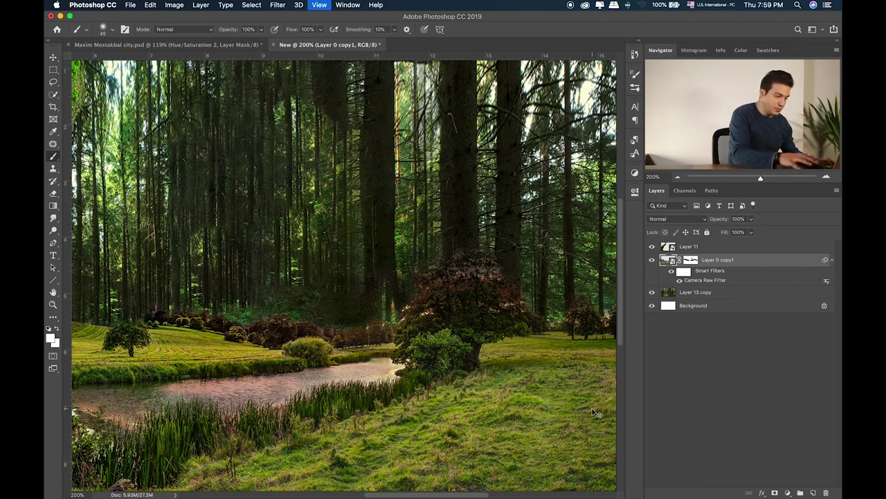
pyautogui.press('super+Tab')
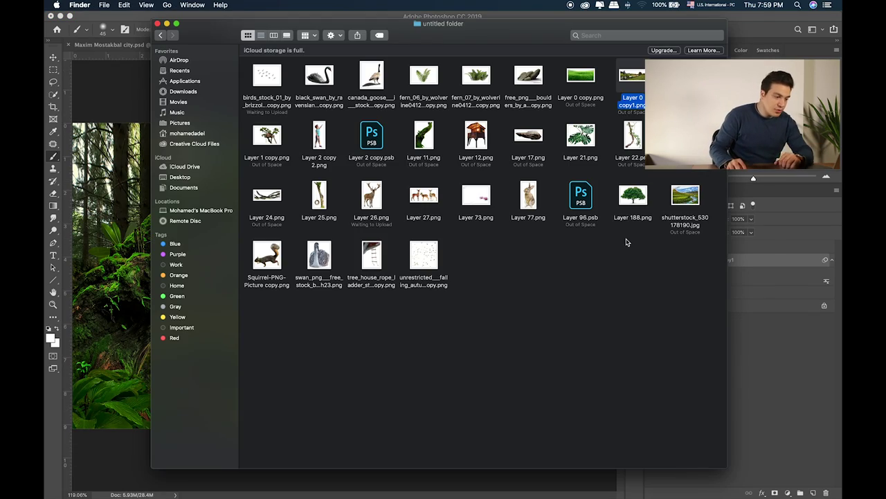
pyautogui.click(694, 191)
pyautogui.press('space')
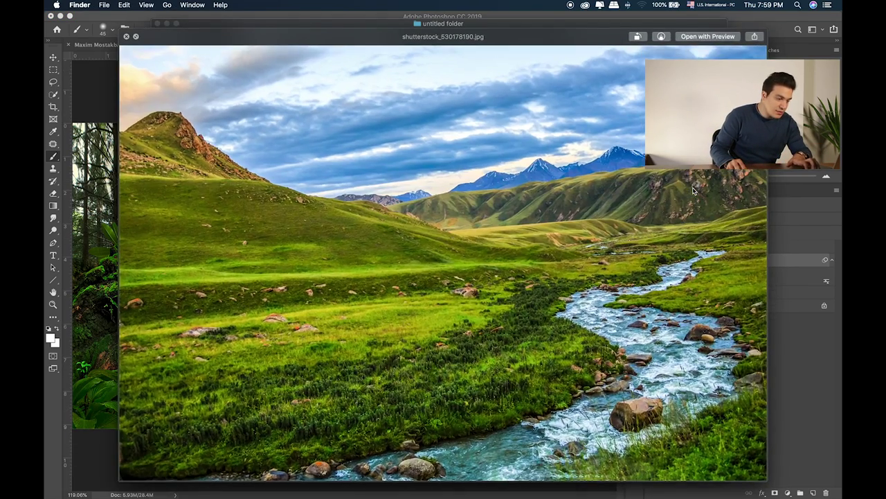
pyautogui.press('space')
pyautogui.moveTo(695, 190); pyautogui.dragTo(411, 360)
pyautogui.press('Return')
pyautogui.press('b')
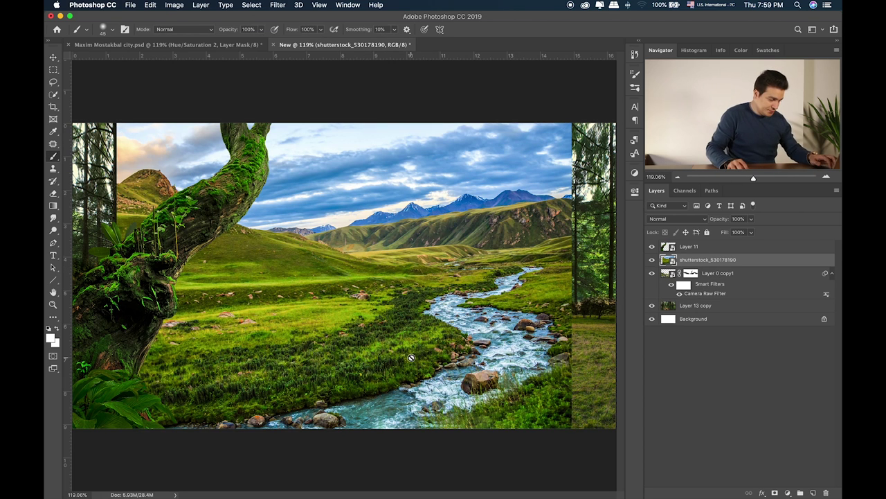
# Squash the shutterstock_530178190 layer to 34.84% height, keeping its lower edge on the canvas edge
pyautogui.press('super+t')
pyautogui.moveTo(344, 118); pyautogui.dragTo(344, 225)
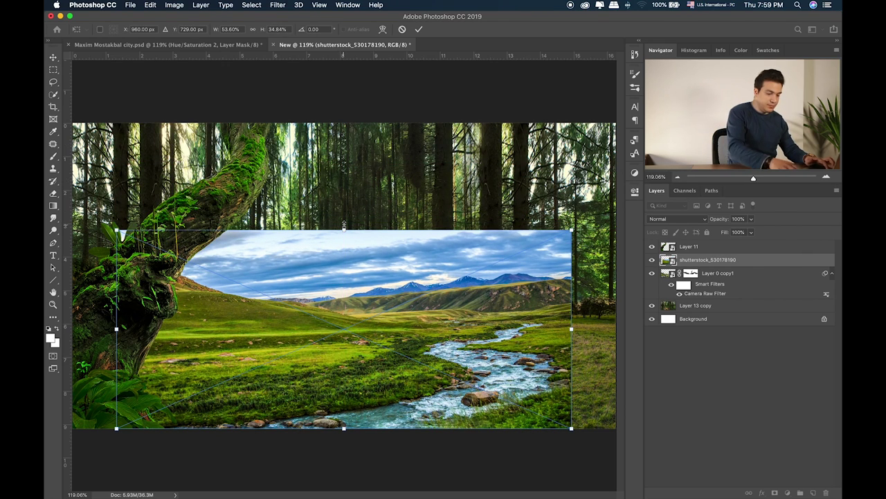
pyautogui.press('Return')
pyautogui.press('b')
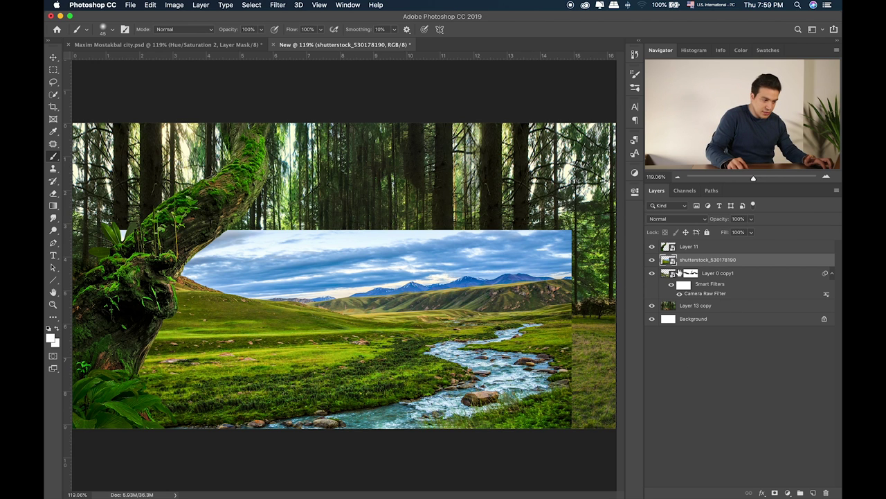
# Lower the upper edge of the shutterstock_530178190 image a little further and compare the scene with that layer hidden and shown
pyautogui.press('super+plus')
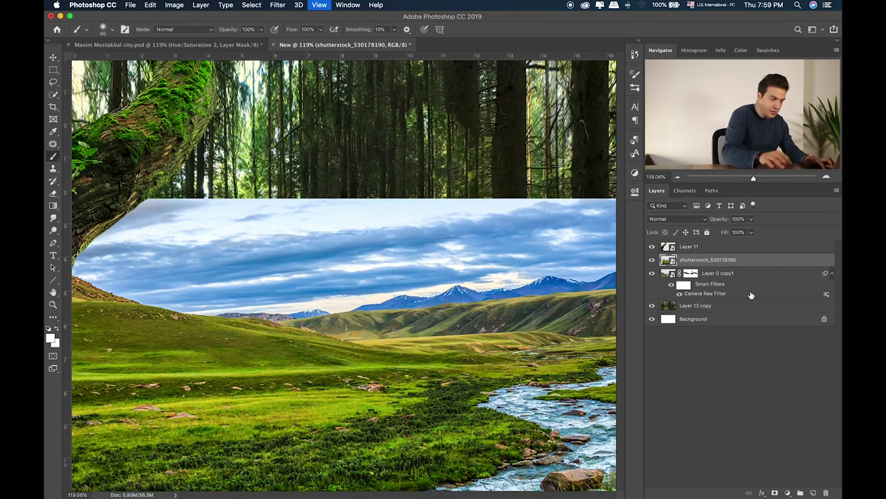
pyautogui.moveTo(544, 349); pyautogui.dragTo(385, 277)
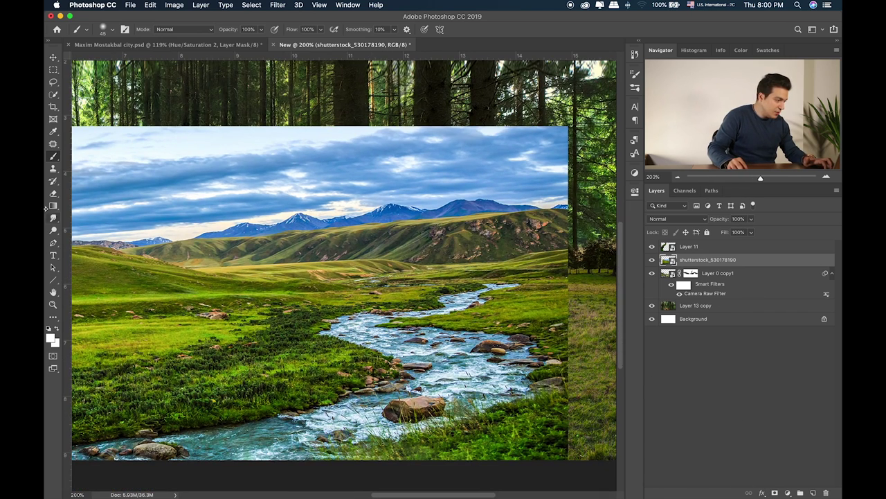
pyautogui.click(52, 242)
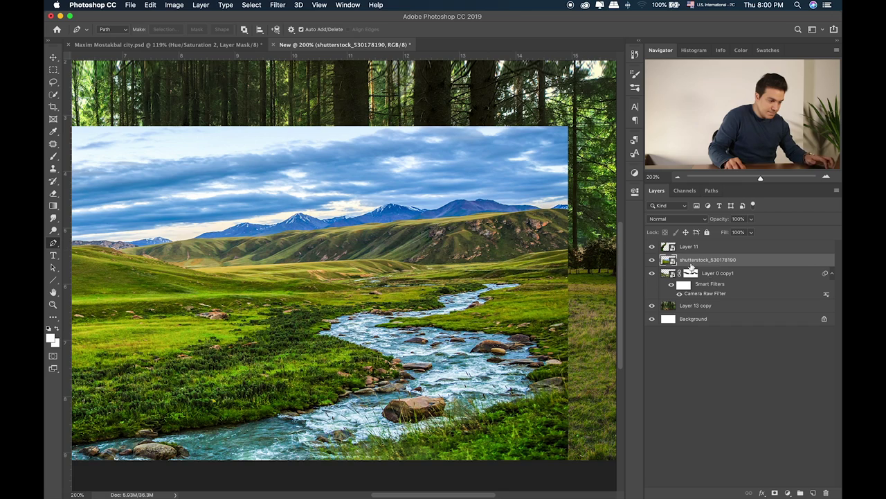
pyautogui.press('super+t')
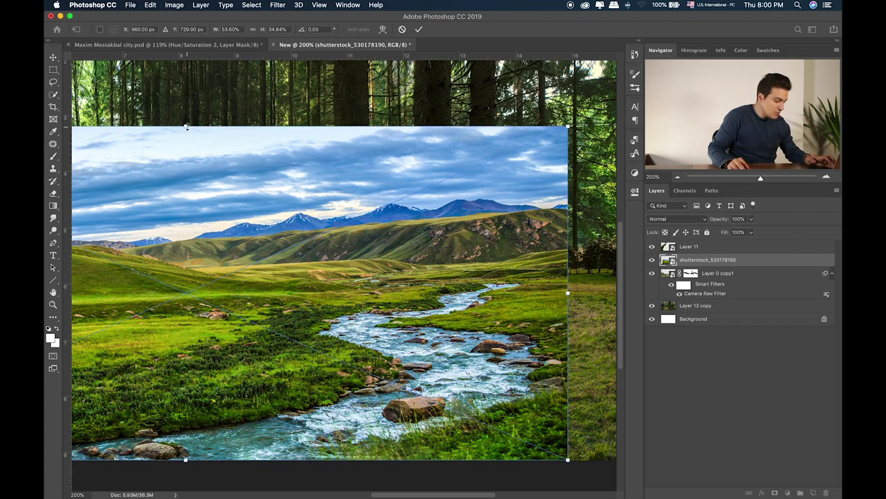
pyautogui.moveTo(186, 127); pyautogui.dragTo(186, 150)
pyautogui.press('Return')
pyautogui.click(653, 260)
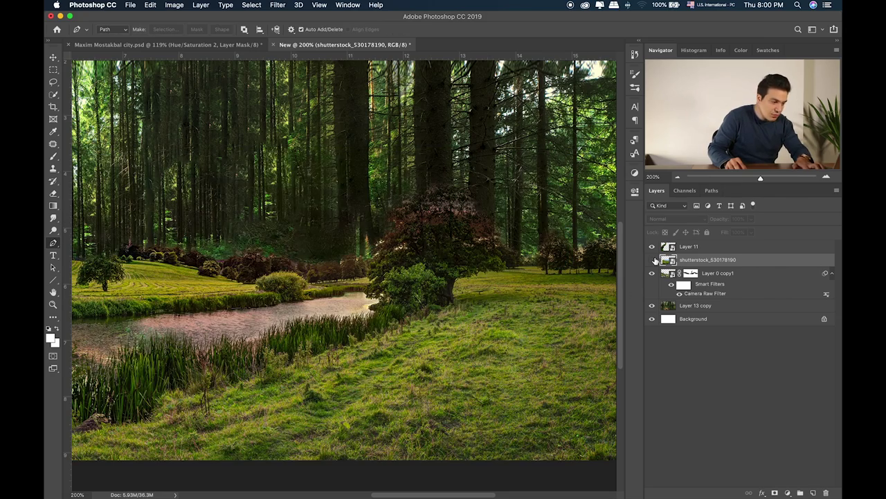
pyautogui.click(653, 260)
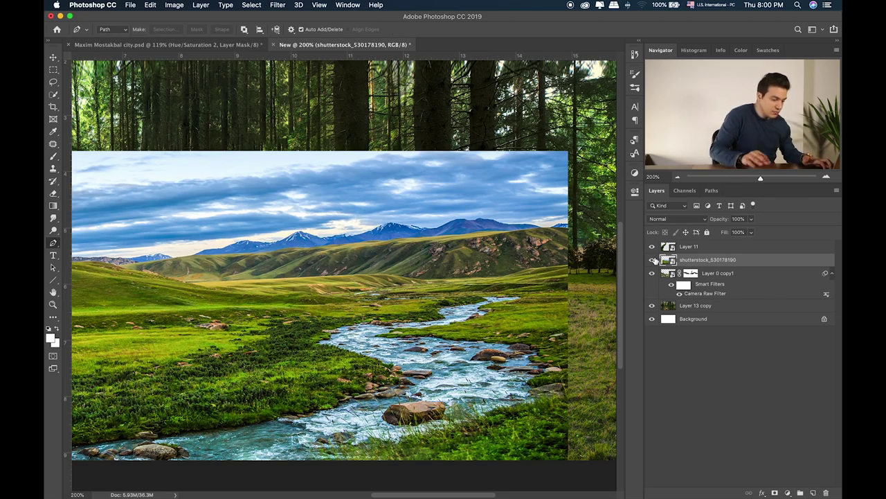
pyautogui.press('super+0')
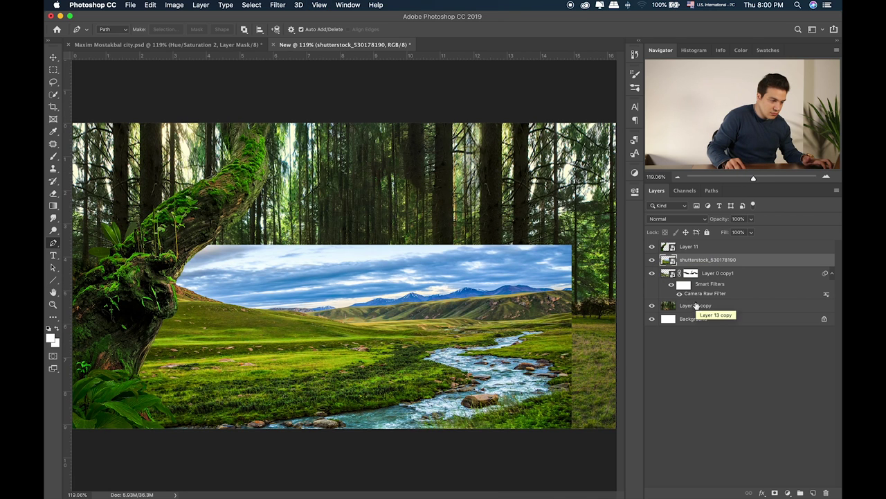
# Hide the shutterstock_530178190 layer and squash Layer 0 copy1 vertically to 84.95% from its upper edge
pyautogui.click(652, 259)
pyautogui.click(652, 274)
pyautogui.click(652, 274)
pyautogui.click(730, 274)
pyautogui.press('super+t')
pyautogui.press('Return')
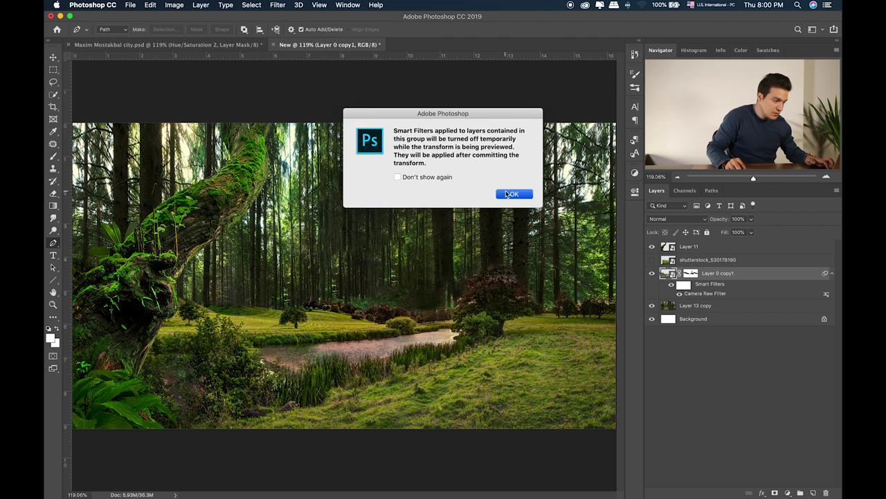
pyautogui.moveTo(344, 230); pyautogui.dragTo(343, 261)
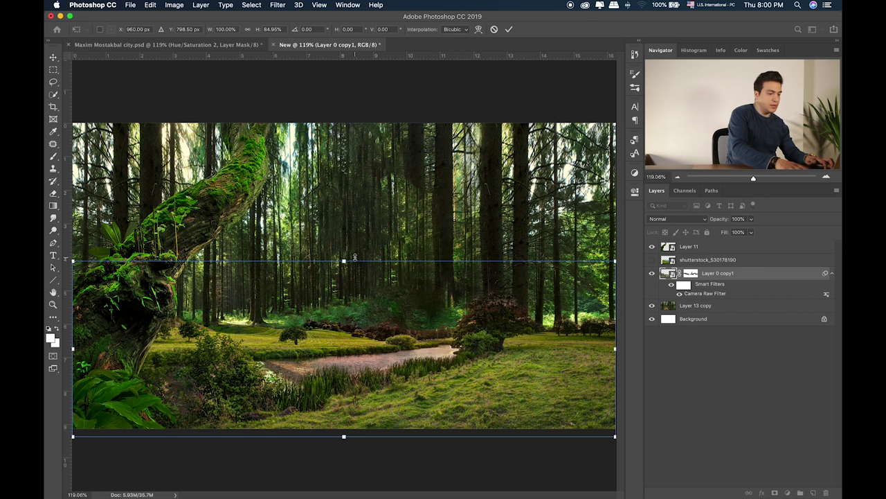
pyautogui.press('Return')
pyautogui.press('p')
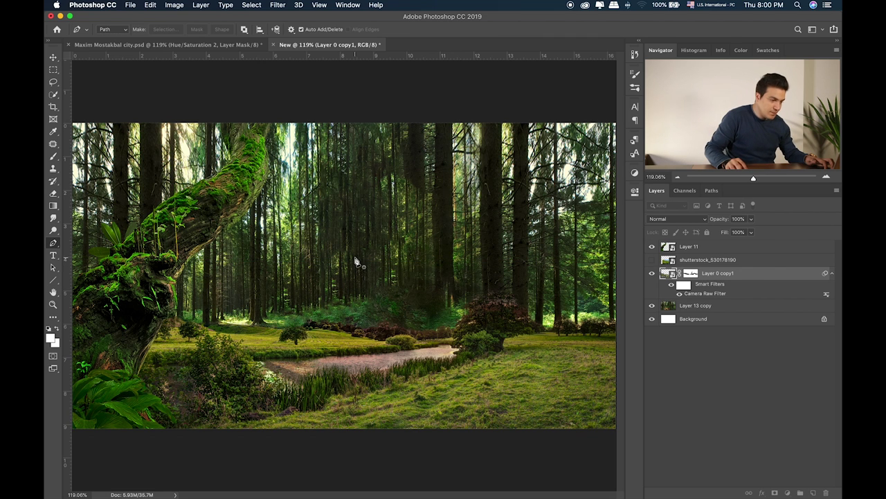
# Show the shutterstock_530178190 layer again and squash it to 28.64% height from its upper edge
pyautogui.click(651, 261)
pyautogui.click(651, 260)
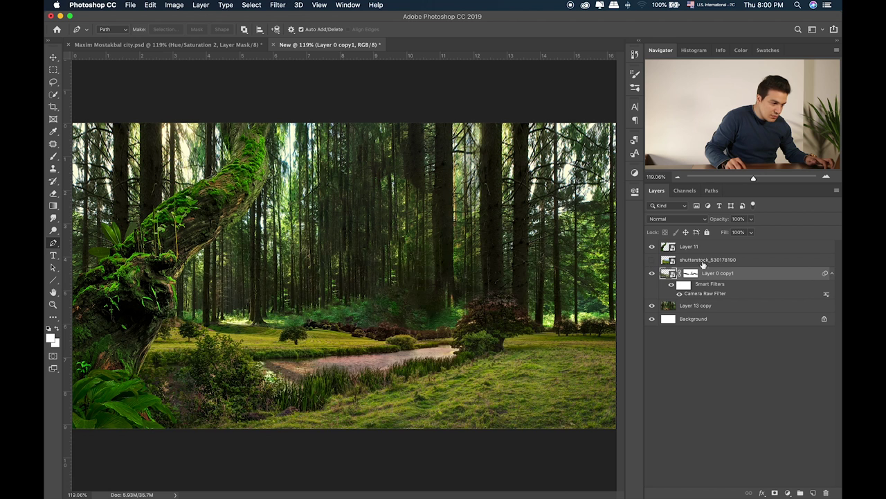
pyautogui.click(650, 260)
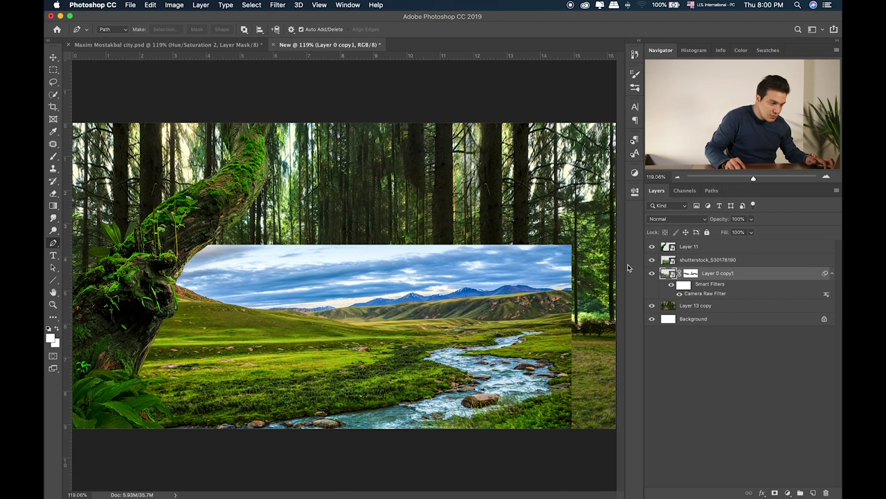
pyautogui.click(710, 260)
pyautogui.press('super+t')
pyautogui.moveTo(342, 246); pyautogui.dragTo(342, 265)
pyautogui.press('Return')
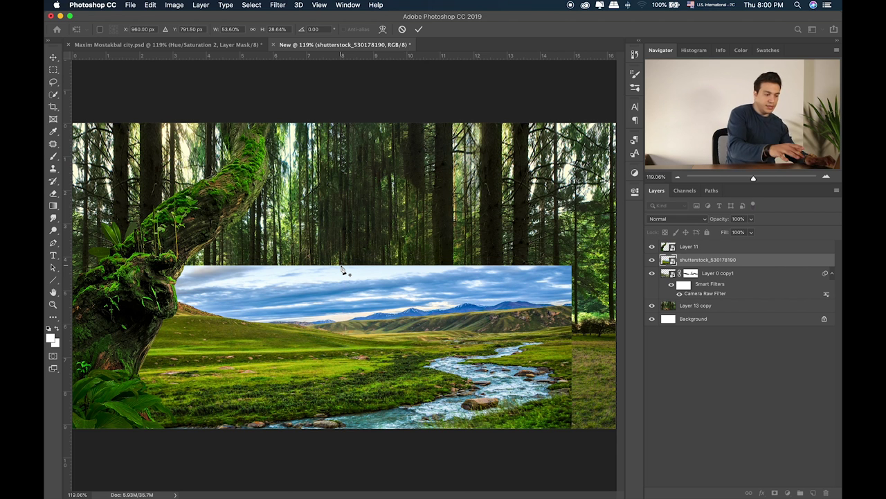
pyautogui.press('p')
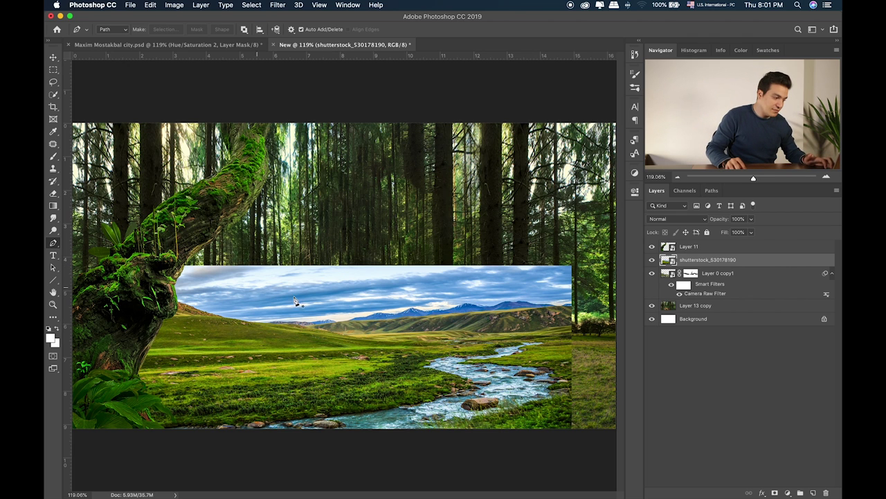
# Transform shutterstock_530178190 and Layer 0 copy1 together, reducing their height to 91.63% from the upper edge
pyautogui.keyDown('shift'); pyautogui.click(726, 274); pyautogui.keyUp('shift')
pyautogui.hotkey('ctrl', 't')
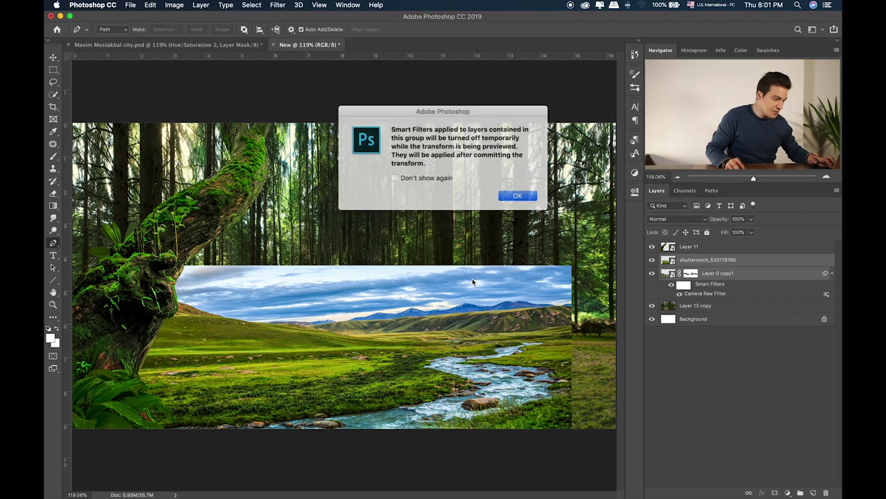
pyautogui.click(519, 194)
pyautogui.moveTo(342, 262); pyautogui.dragTo(342, 276)
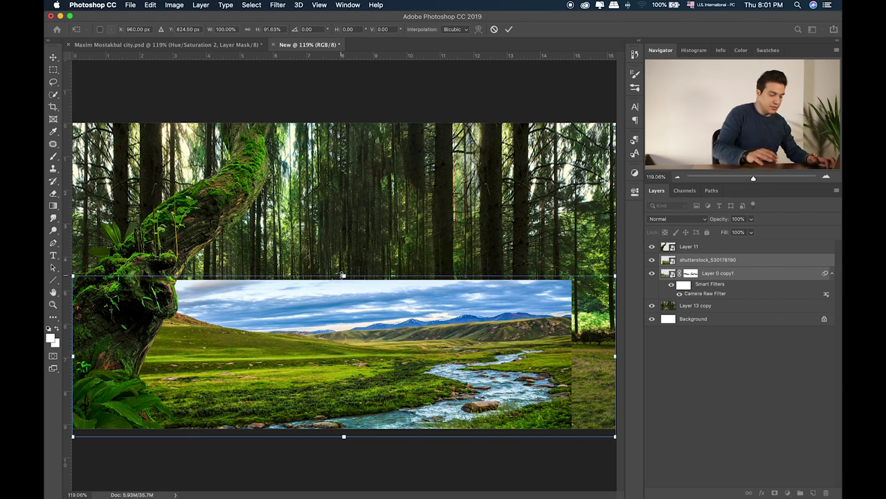
pyautogui.press('Return')
pyautogui.press('p')
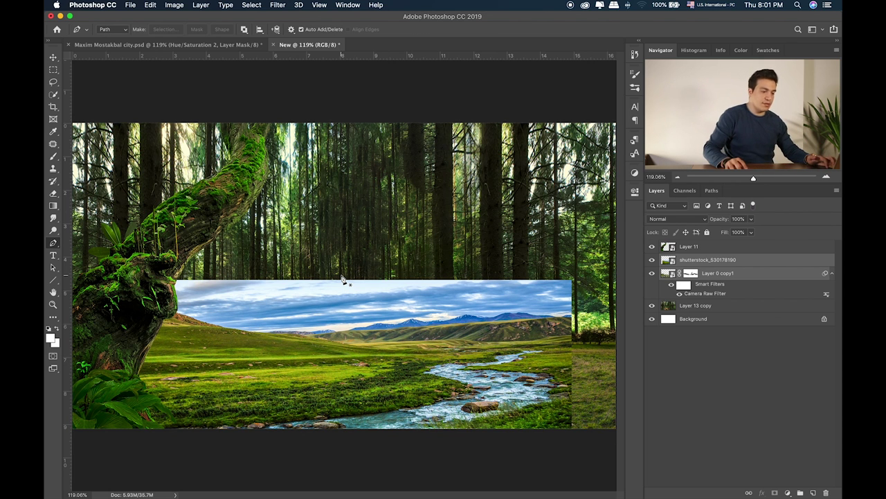
# On the shutterstock_530178190 layer, trace a curved Pen path along the meadow's far edge below the mountains, from its right side to the mossy trunk
pyautogui.click(705, 263)
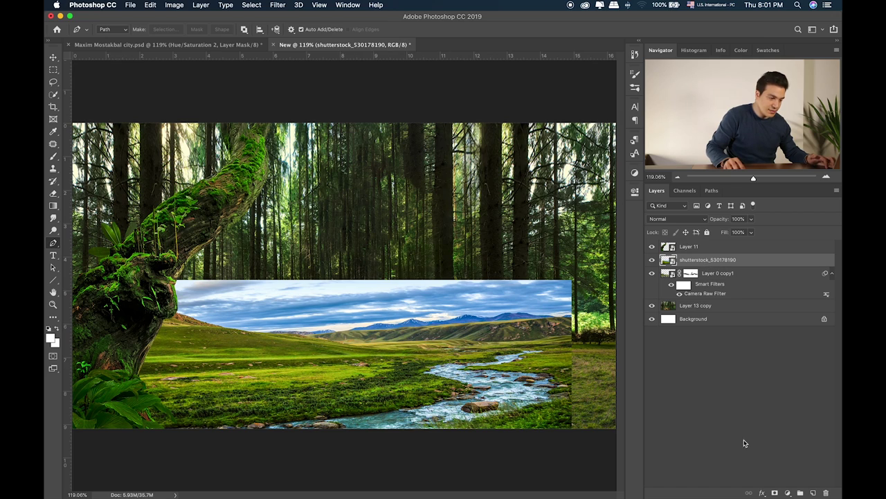
pyautogui.press('super+plus')
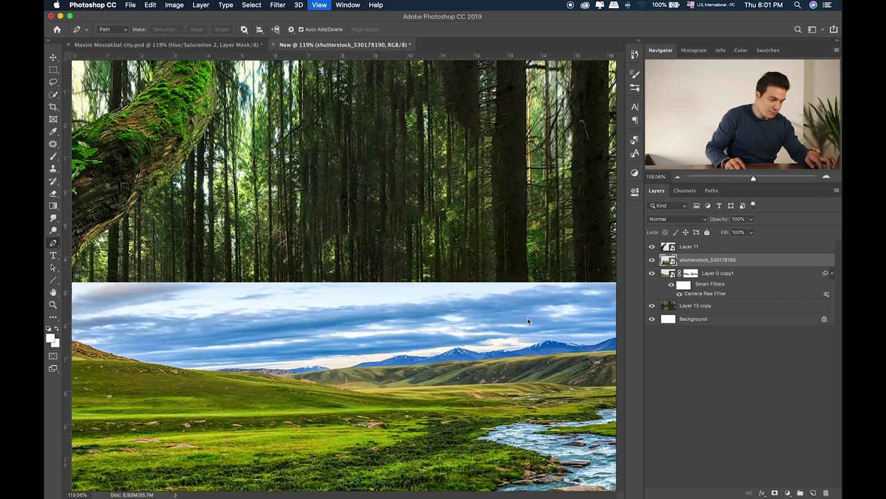
pyautogui.moveTo(508, 328); pyautogui.dragTo(345, 293)
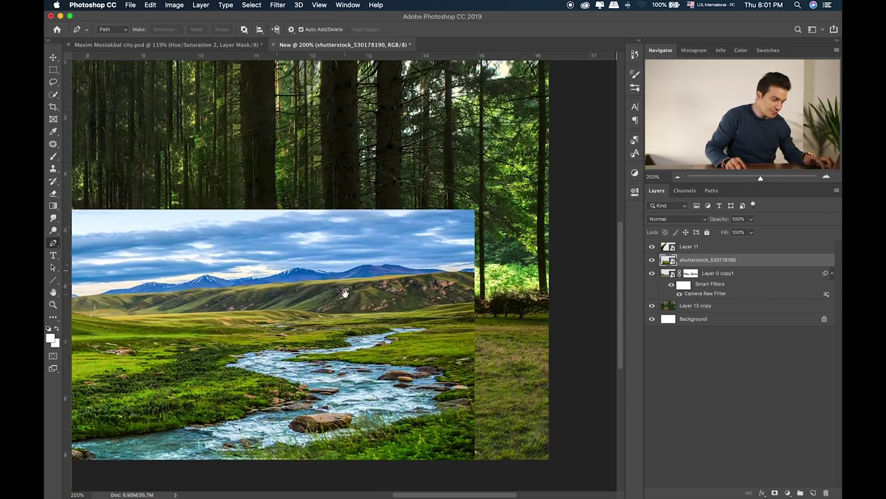
pyautogui.click(480, 302)
pyautogui.moveTo(426, 307); pyautogui.dragTo(403, 314)
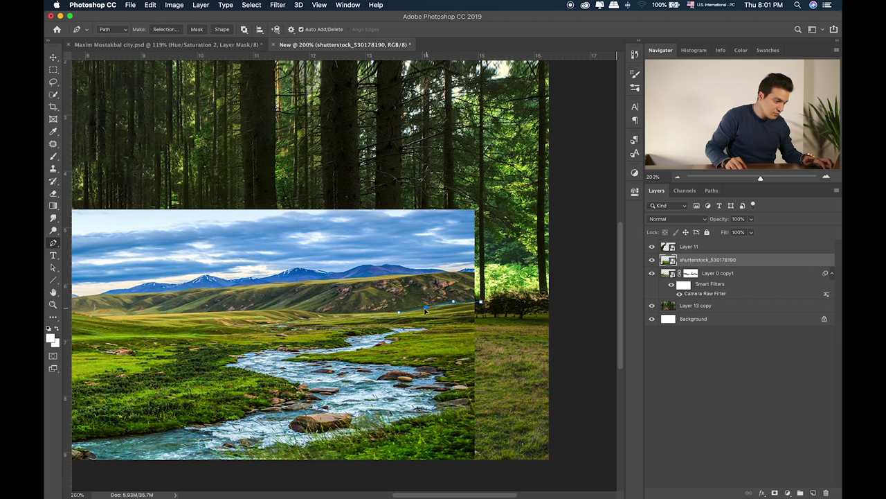
pyautogui.moveTo(320, 323); pyautogui.dragTo(457, 327)
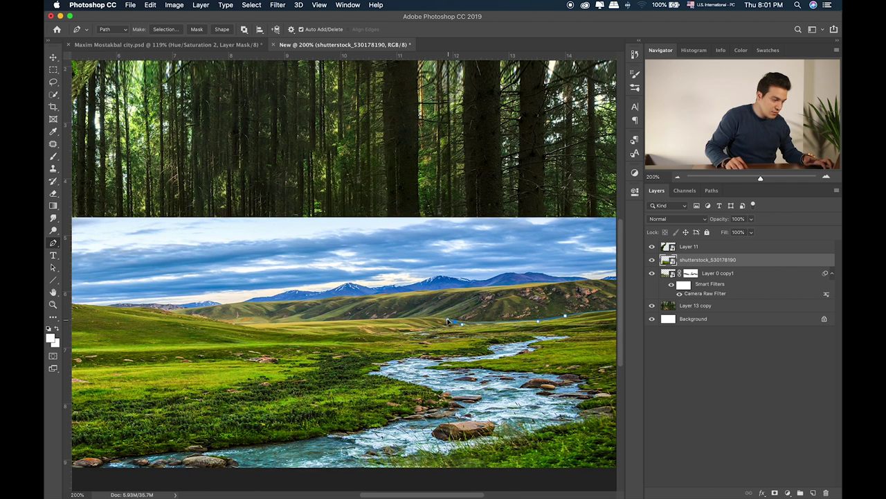
pyautogui.moveTo(456, 324); pyautogui.dragTo(455, 322)
pyautogui.moveTo(358, 323); pyautogui.dragTo(376, 324)
pyautogui.moveTo(302, 321); pyautogui.dragTo(430, 328)
pyautogui.moveTo(374, 309); pyautogui.dragTo(394, 314)
# Close the Pen path around the sky and mountains and convert it to a new selection with 0 px feather
pyautogui.click(254, 277)
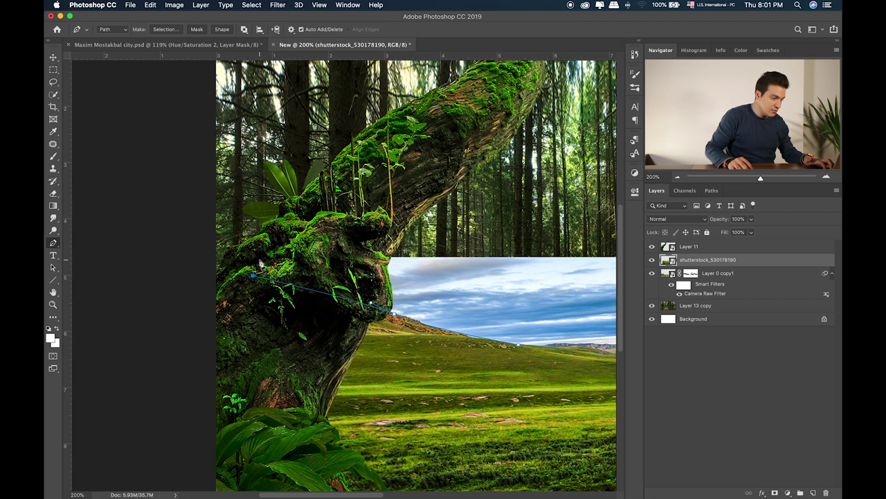
pyautogui.hscroll(10, 198, 268)
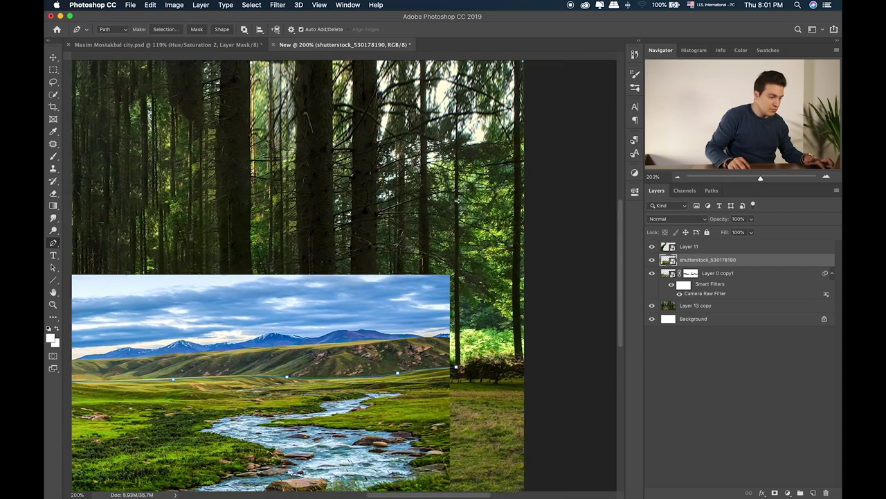
pyautogui.rightClick(458, 367)
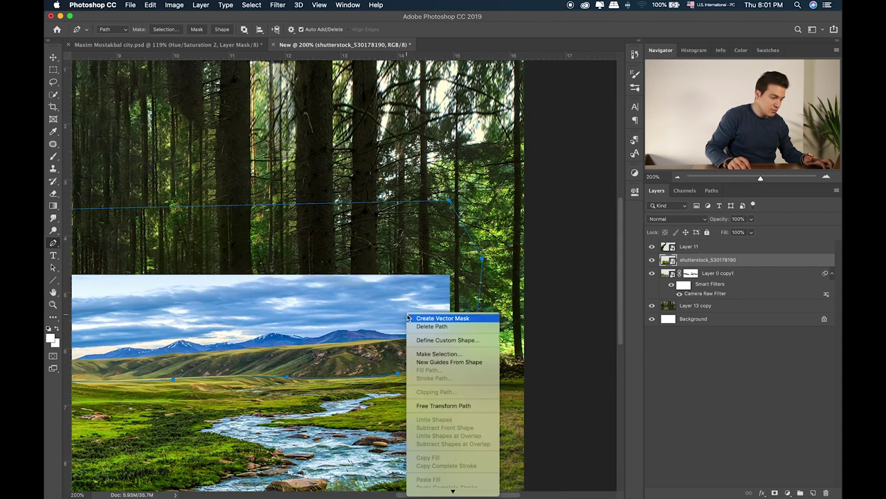
pyautogui.click(438, 351)
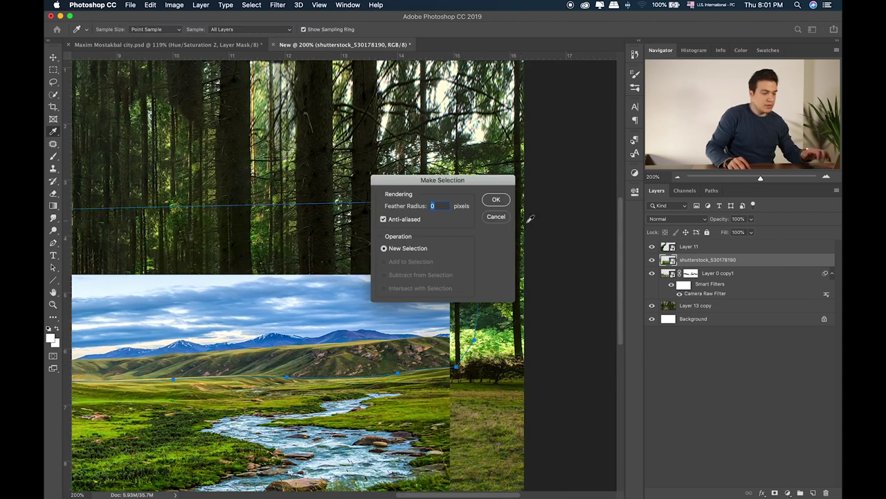
pyautogui.click(496, 198)
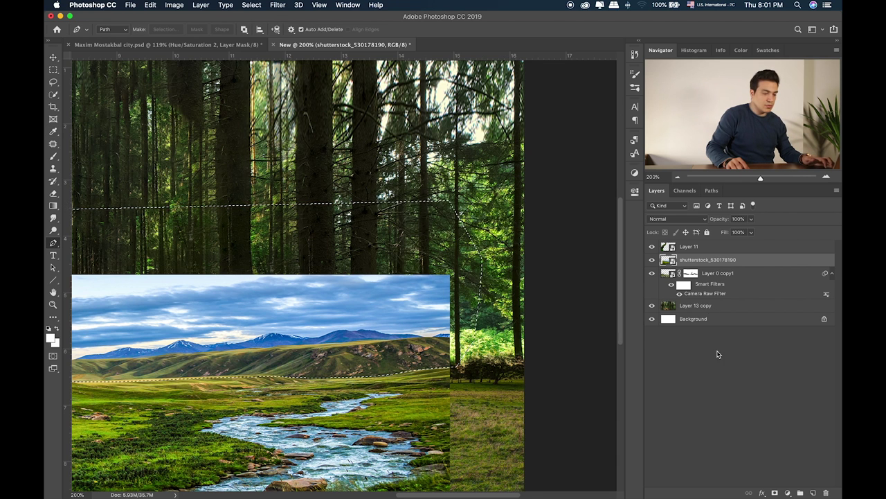
# Invert the selection and add it as a layer mask on shutterstock_530178190, hiding the sky and mountains
pyautogui.click(774, 492)
pyautogui.press('super+z')
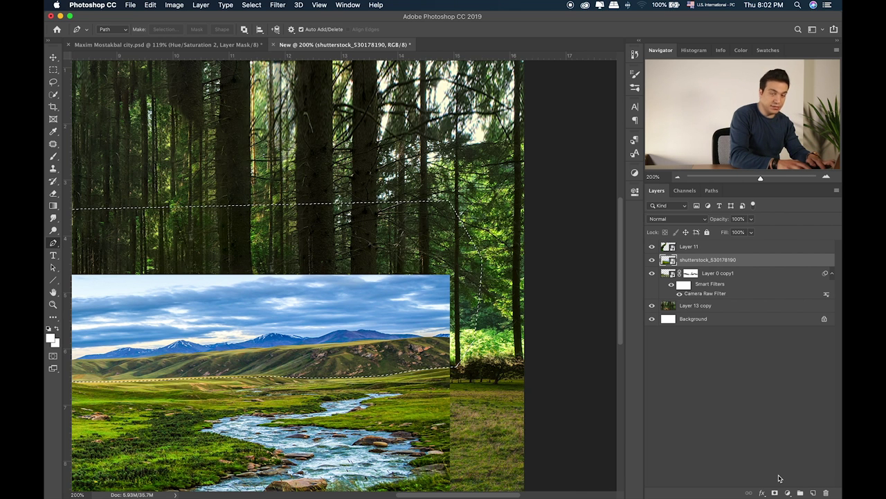
pyautogui.press('super+shift+i')
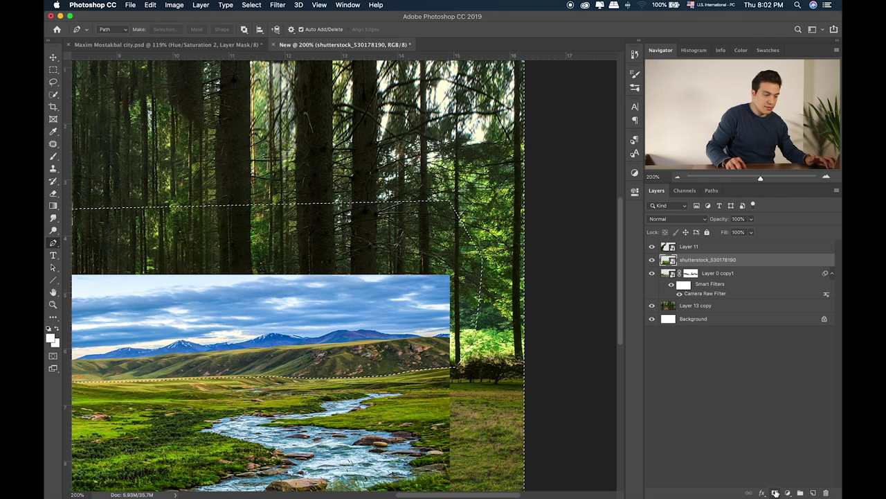
pyautogui.click(775, 492)
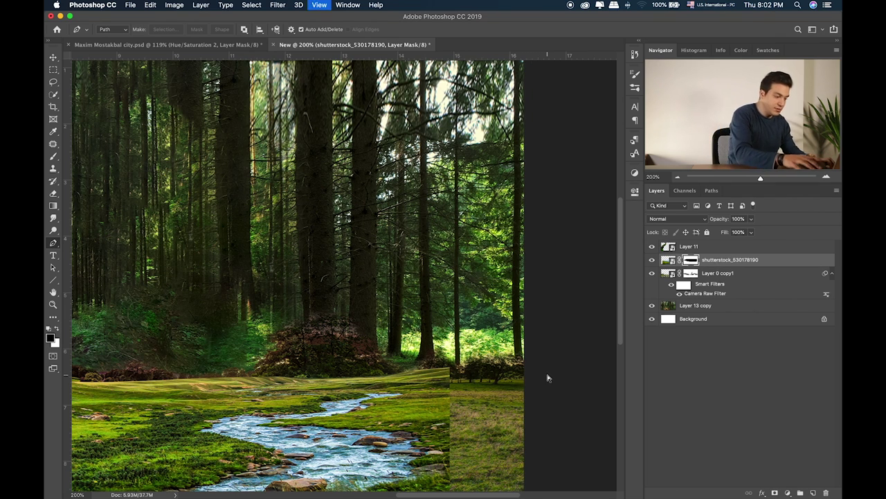
pyautogui.press('super+0')
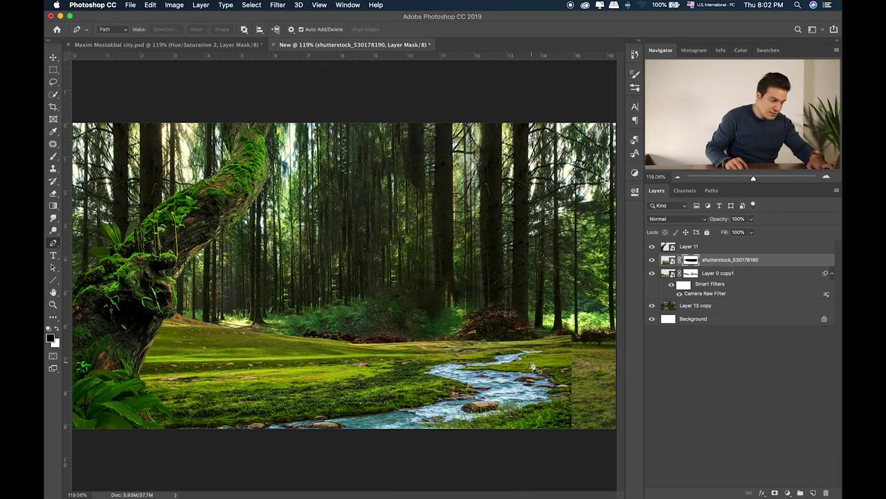
# Brush black at 30% opacity on the shutterstock_530178190 mask to soften the right end of the meadow's far edge
pyautogui.press('super+plus')
pyautogui.moveTo(533, 374); pyautogui.dragTo(294, 258)
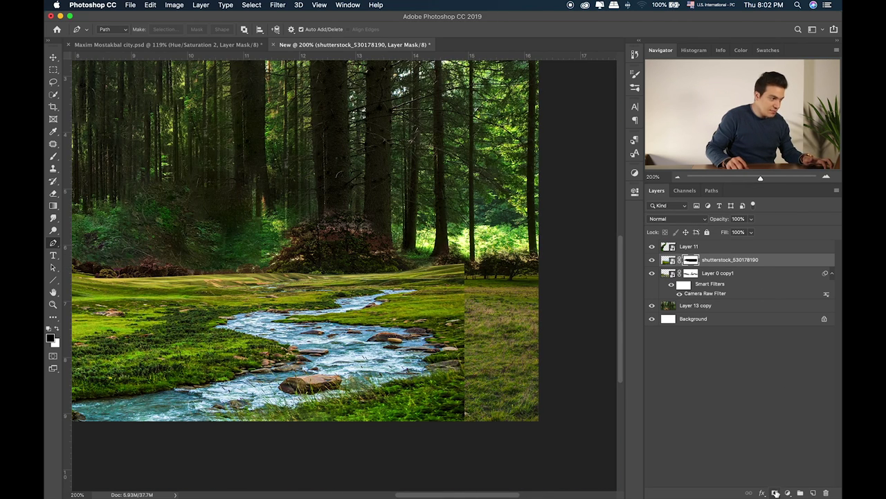
pyautogui.click(53, 156)
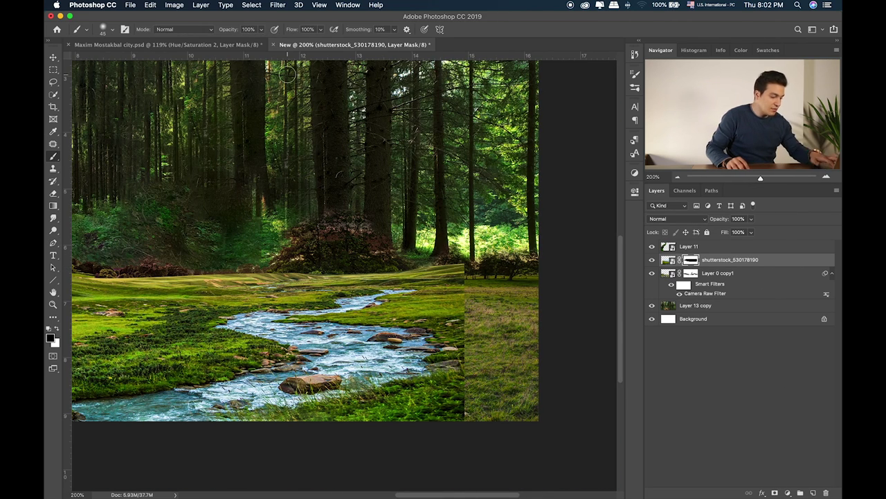
pyautogui.press(']')
pyautogui.press(']')
pyautogui.press(']')
pyautogui.press(']')
pyautogui.press(']')
pyautogui.press(']')
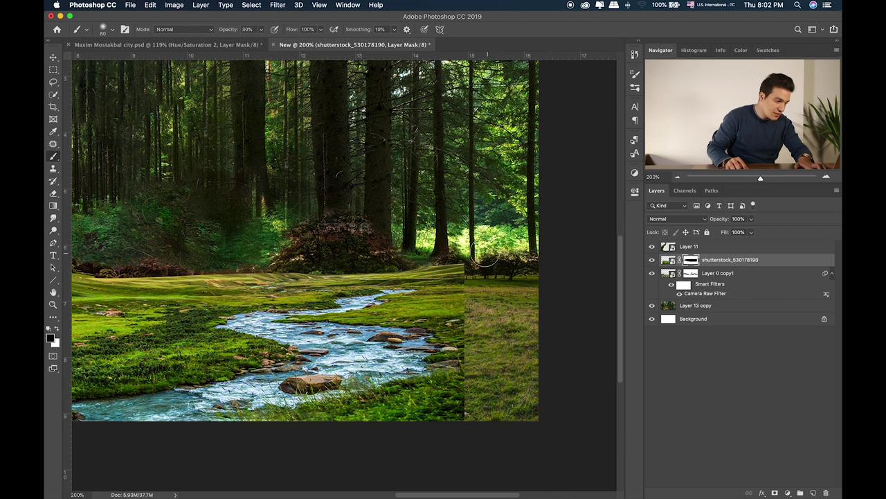
pyautogui.press('[')
pyautogui.press('[')
pyautogui.press('[')
pyautogui.press('[')
pyautogui.press('[')
pyautogui.press('[')
pyautogui.press('[')
pyautogui.press('[')
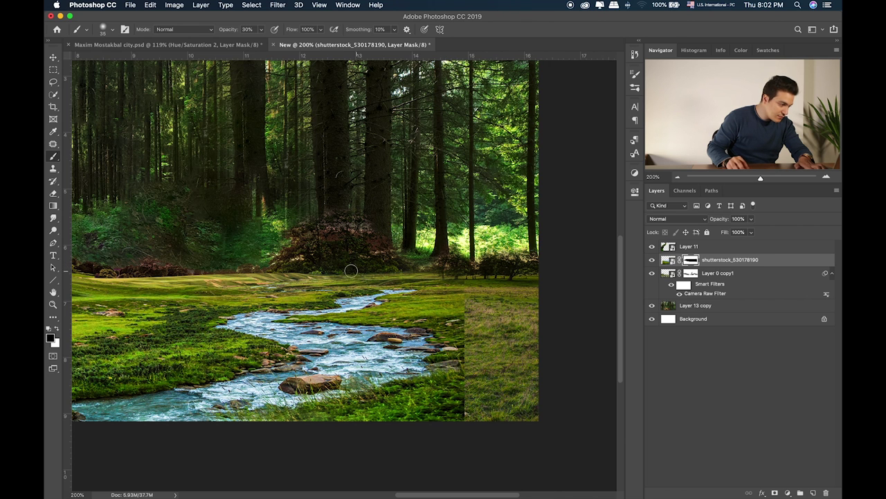
pyautogui.press('[')
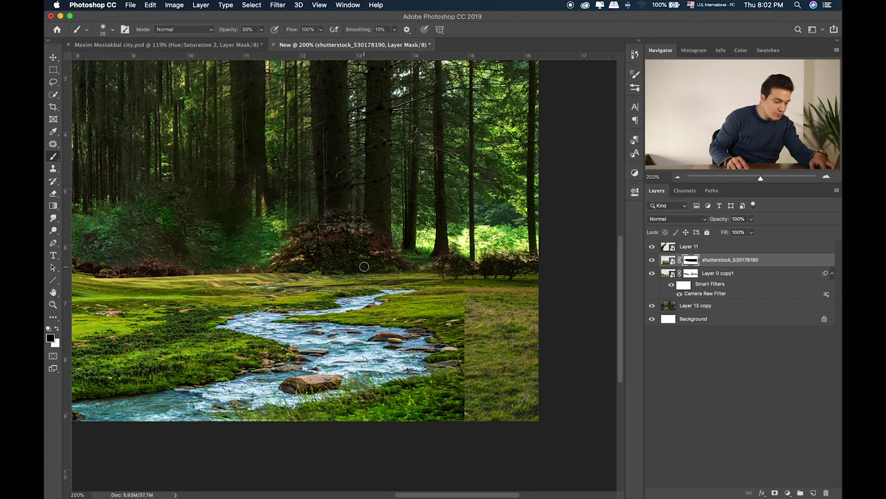
# Mask the meadow's far edge beneath the large dark bush with a 20 px brush at 70% opacity
pyautogui.press('super+equal')
pyautogui.press('[')
pyautogui.press('[')
pyautogui.press('[')
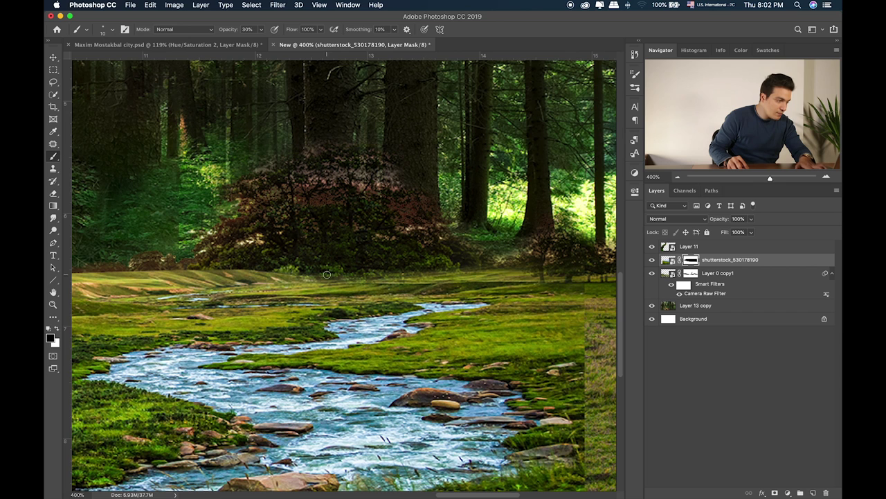
pyautogui.press(']')
pyautogui.press(']')
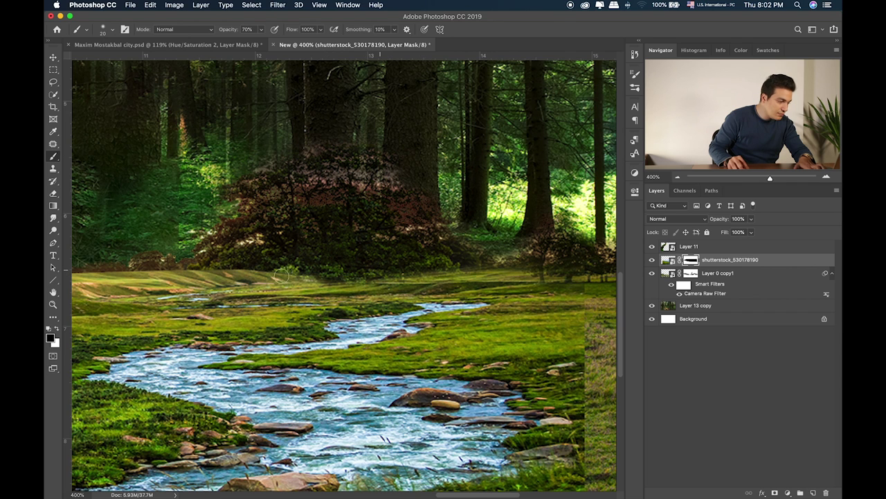
pyautogui.moveTo(236, 267); pyautogui.dragTo(137, 268)
pyautogui.moveTo(394, 280)
pyautogui.mouseDown()
pyautogui.moveTo(251, 281)
pyautogui.moveTo(339, 282)
pyautogui.moveTo(142, 266)
pyautogui.moveTo(249, 286)
pyautogui.mouseUp()
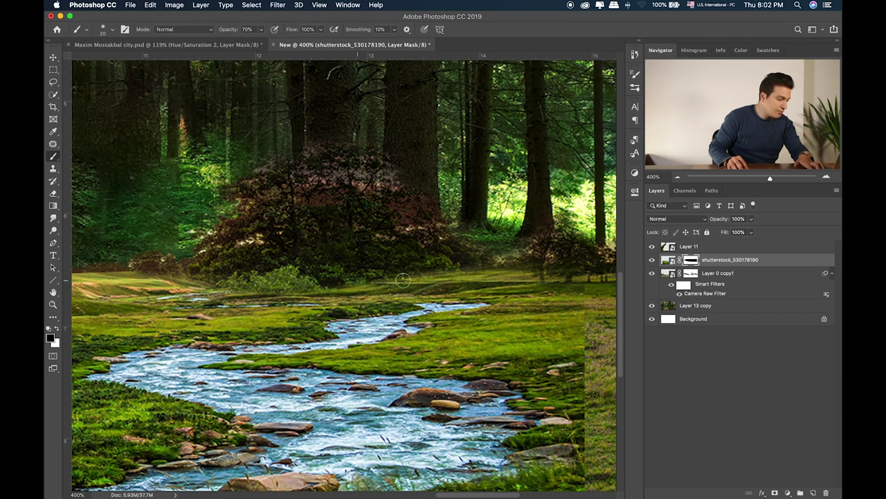
# Blend the meadow image's hard vertical right edge into the grass with a 50 px mask brush at 50% opacity
pyautogui.moveTo(365, 281)
pyautogui.mouseDown()
pyautogui.moveTo(452, 267)
pyautogui.moveTo(513, 272)
pyautogui.moveTo(318, 258)
pyautogui.mouseUp()
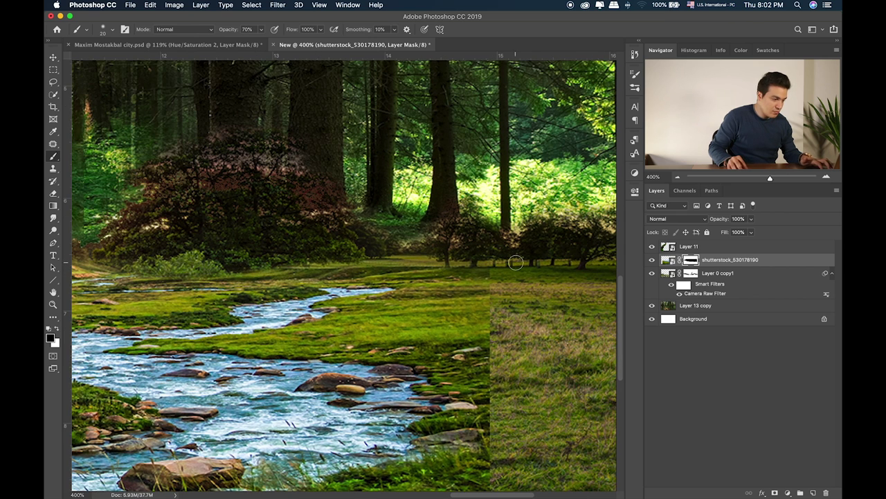
pyautogui.press(']')
pyautogui.press(']')
pyautogui.press(']')
pyautogui.press(']')
pyautogui.press('3')
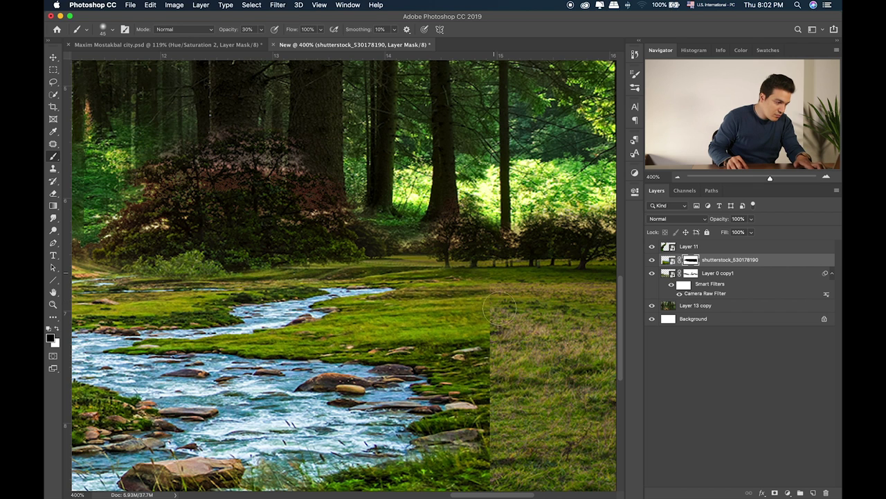
pyautogui.press(']')
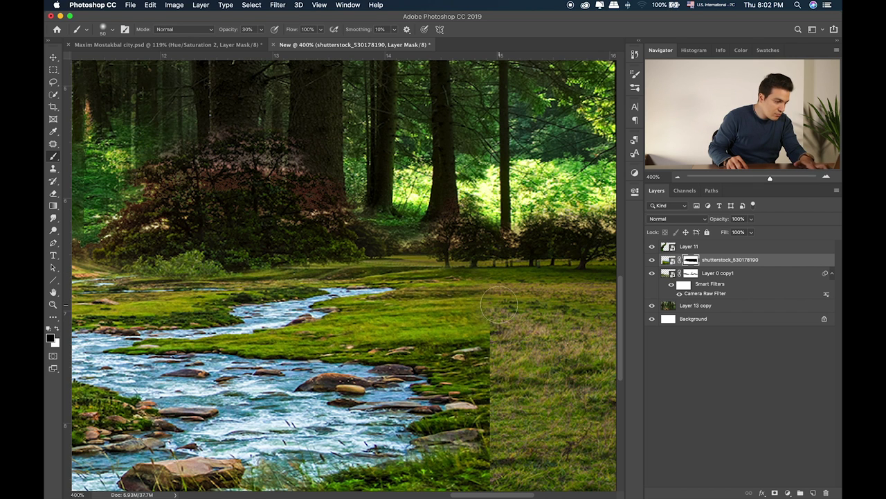
pyautogui.press(']')
pyautogui.press('5')
pyautogui.moveTo(490, 309)
pyautogui.mouseDown()
pyautogui.moveTo(486, 368)
pyautogui.moveTo(493, 347)
pyautogui.moveTo(408, 318)
pyautogui.moveTo(479, 312)
pyautogui.mouseUp()
pyautogui.moveTo(500, 352)
pyautogui.mouseDown()
pyautogui.moveTo(513, 441)
pyautogui.moveTo(498, 406)
pyautogui.moveTo(506, 441)
pyautogui.mouseUp()
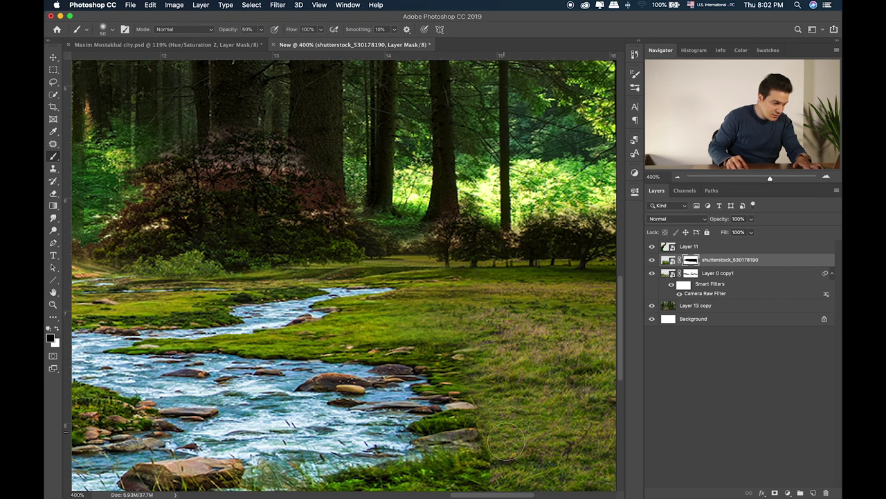
pyautogui.moveTo(503, 489)
pyautogui.mouseDown()
pyautogui.moveTo(469, 359)
pyautogui.moveTo(438, 390)
pyautogui.moveTo(417, 433)
pyautogui.moveTo(442, 381)
pyautogui.mouseUp()
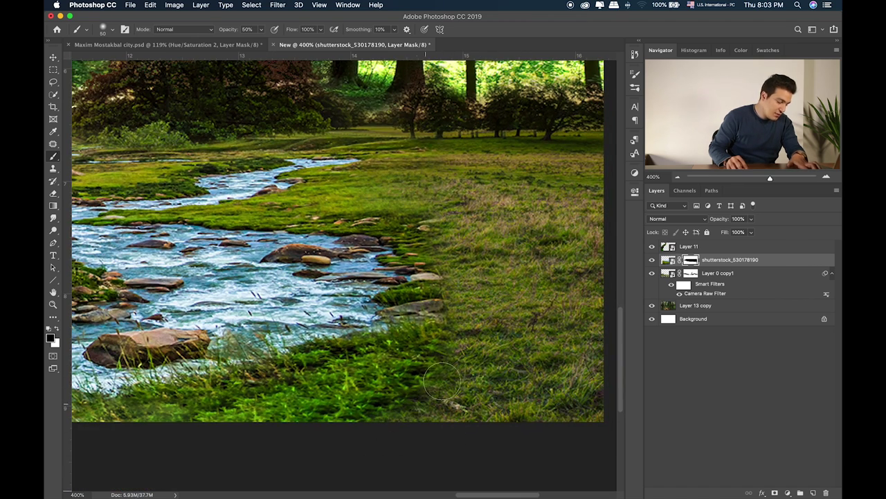
# Enlarge the mask brush to 90 px and smooth the grass transition in the lower right of the riverbank
pyautogui.press(']')
pyautogui.press(']')
pyautogui.press(']')
pyautogui.press(']')
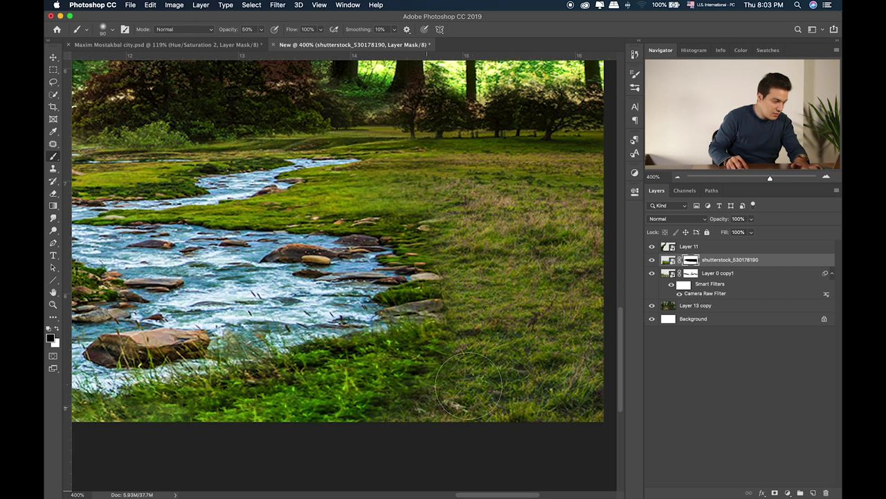
pyautogui.press(']')
pyautogui.press(']')
pyautogui.press('[')
pyautogui.press('[')
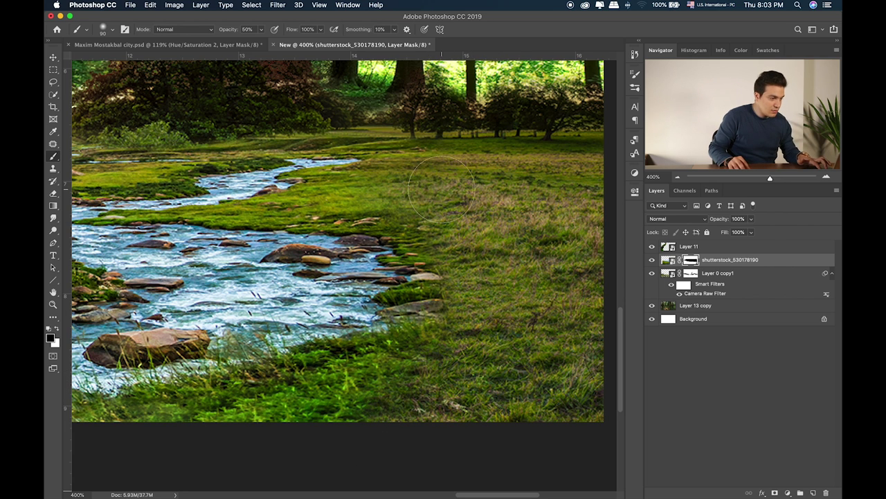
# Mask the meadow's far edge just left of the large bush with a smaller brush at 60% opacity
pyautogui.scroll(5, 447, 166)
pyautogui.hscroll(-5, 447, 167)
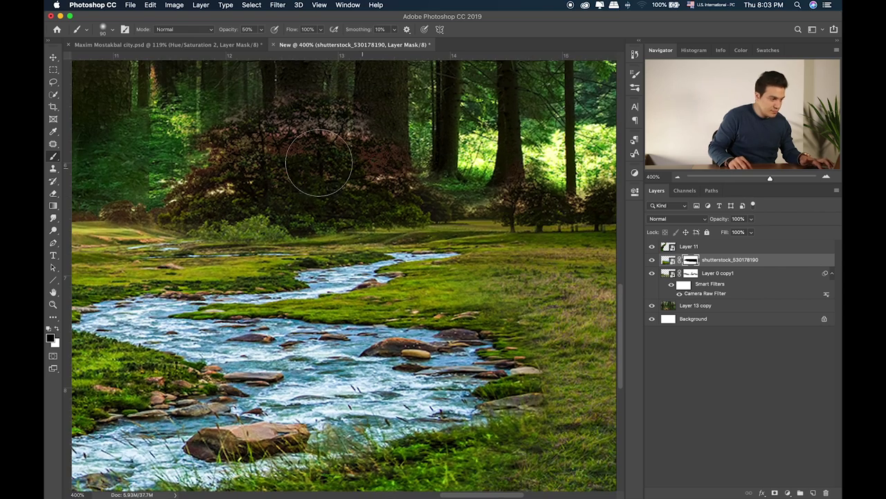
pyautogui.moveTo(261, 155); pyautogui.dragTo(431, 178)
pyautogui.moveTo(280, 210); pyautogui.dragTo(500, 214)
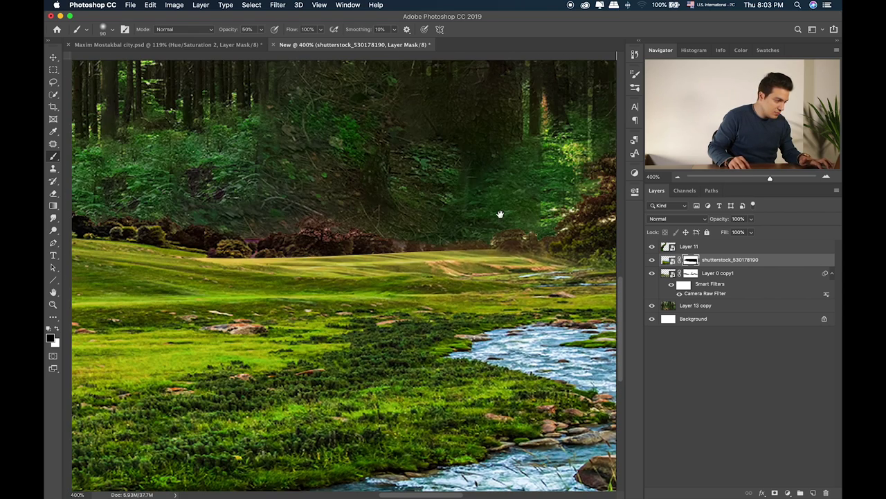
pyautogui.press('[')
pyautogui.press('[')
pyautogui.press('[')
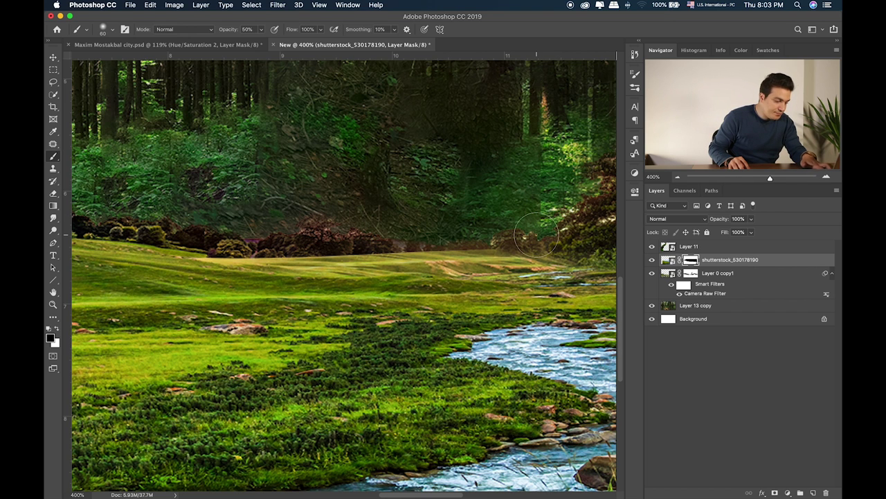
pyautogui.press('[')
pyautogui.press('[')
pyautogui.press('[')
pyautogui.press('[')
pyautogui.press('6')
pyautogui.moveTo(569, 252)
pyautogui.mouseDown()
pyautogui.moveTo(475, 243)
pyautogui.moveTo(578, 255)
pyautogui.moveTo(454, 238)
pyautogui.moveTo(545, 242)
pyautogui.moveTo(307, 252)
pyautogui.moveTo(469, 243)
pyautogui.moveTo(558, 254)
pyautogui.moveTo(392, 259)
pyautogui.moveTo(565, 259)
pyautogui.moveTo(457, 265)
pyautogui.mouseUp()
# Refine the mask along the small reddish bushes using 10 px and 20 px brushes at 90% opacity
pyautogui.press('[')
pyautogui.press('[')
pyautogui.press('[')
pyautogui.press('[')
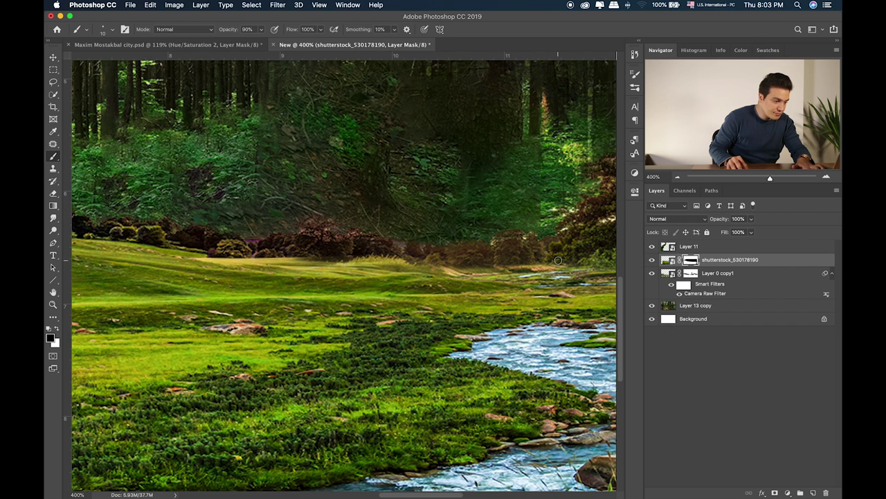
pyautogui.moveTo(558, 262); pyautogui.dragTo(305, 260)
pyautogui.press(']')
pyautogui.press(']')
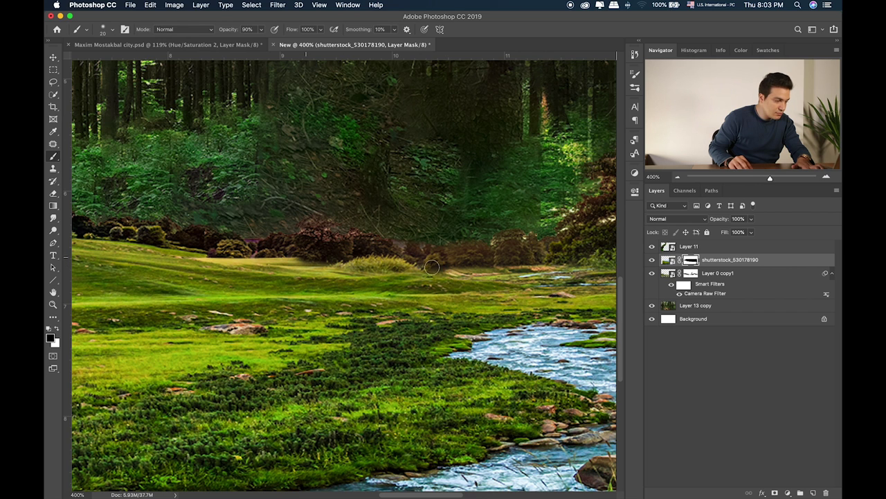
pyautogui.moveTo(404, 267); pyautogui.dragTo(557, 266)
pyautogui.moveTo(455, 265)
pyautogui.mouseDown()
pyautogui.moveTo(392, 272)
pyautogui.moveTo(313, 261)
pyautogui.moveTo(403, 273)
pyautogui.mouseUp()
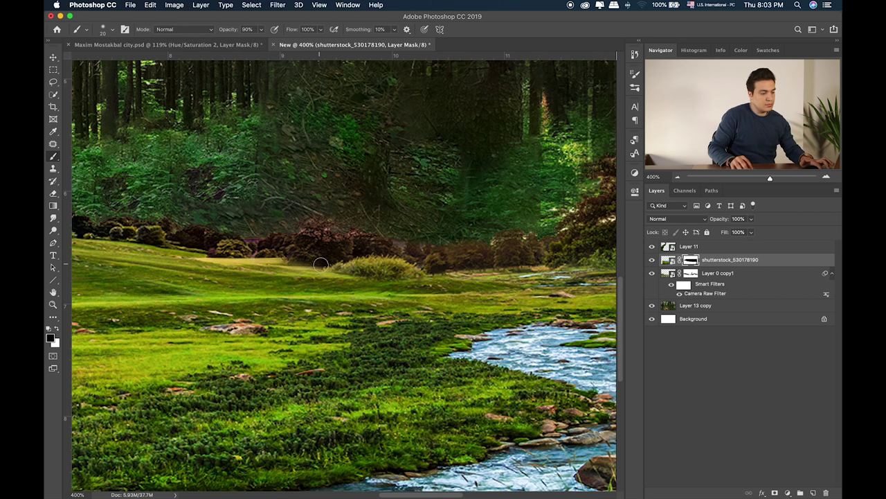
# Continue masking the meadow's far edge leftward beneath the reddish bushes with the 20 px brush at 90% opacity
pyautogui.moveTo(320, 264)
pyautogui.mouseDown()
pyautogui.moveTo(469, 286)
pyautogui.moveTo(351, 276)
pyautogui.mouseUp()
pyautogui.moveTo(209, 255); pyautogui.dragTo(367, 281)
pyautogui.moveTo(195, 259)
pyautogui.mouseDown()
pyautogui.moveTo(452, 279)
pyautogui.moveTo(226, 250)
pyautogui.moveTo(159, 224)
pyautogui.moveTo(286, 258)
pyautogui.mouseUp()
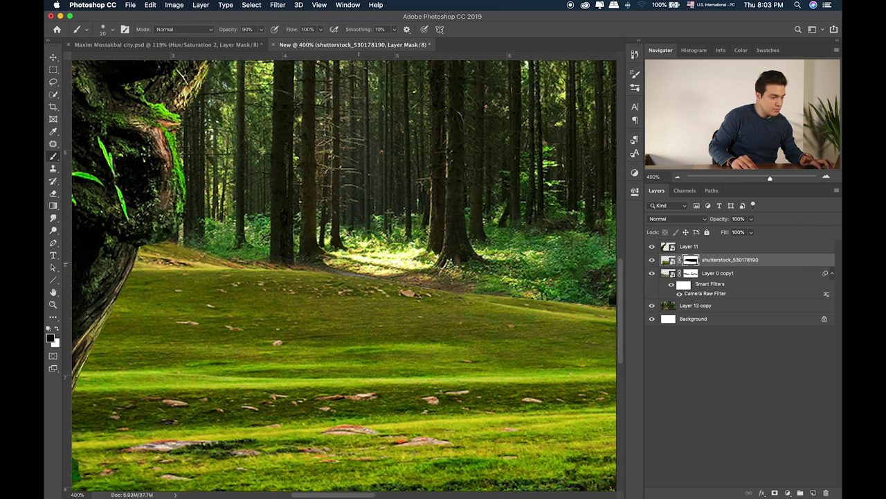
# Mask the meadow's raised edge beside the mossy trunk and along the forest floor with the 20 px brush
pyautogui.moveTo(193, 242)
pyautogui.mouseDown()
pyautogui.moveTo(137, 241)
pyautogui.moveTo(239, 249)
pyautogui.moveTo(175, 250)
pyautogui.moveTo(237, 261)
pyautogui.moveTo(328, 259)
pyautogui.mouseUp()
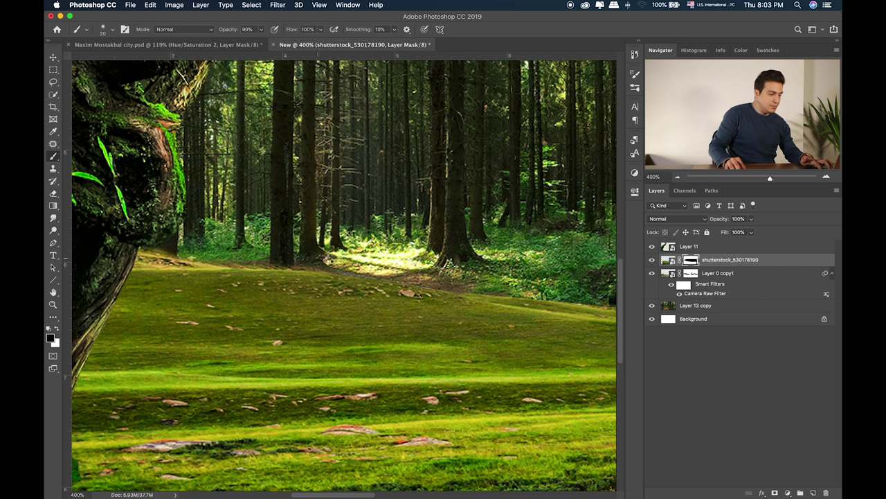
pyautogui.moveTo(234, 258); pyautogui.dragTo(142, 246)
pyautogui.moveTo(371, 264); pyautogui.dragTo(145, 265)
pyautogui.press('super+r')
pyautogui.moveTo(181, 262); pyautogui.dragTo(311, 275)
# Inspect the blended scene and toggle the visibility of Layer 0 copy1 and its smart filters
pyautogui.press('super+0')
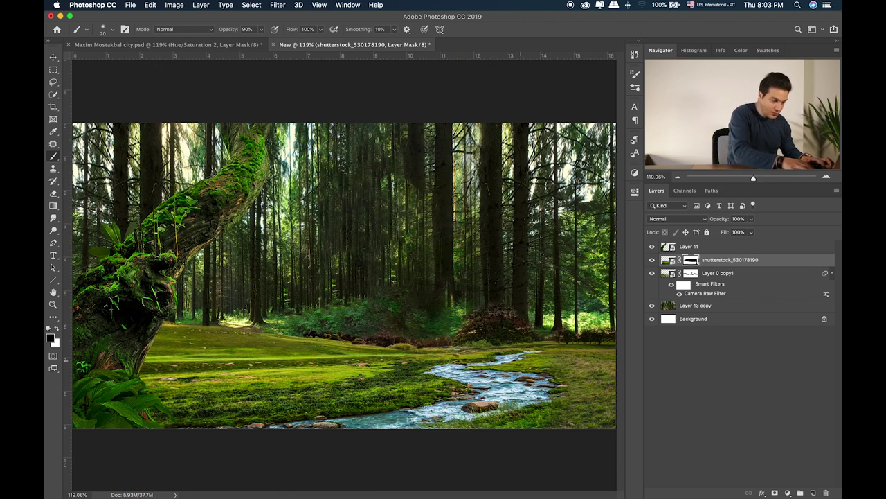
pyautogui.press('super+plus')
pyautogui.moveTo(458, 328); pyautogui.dragTo(405, 275)
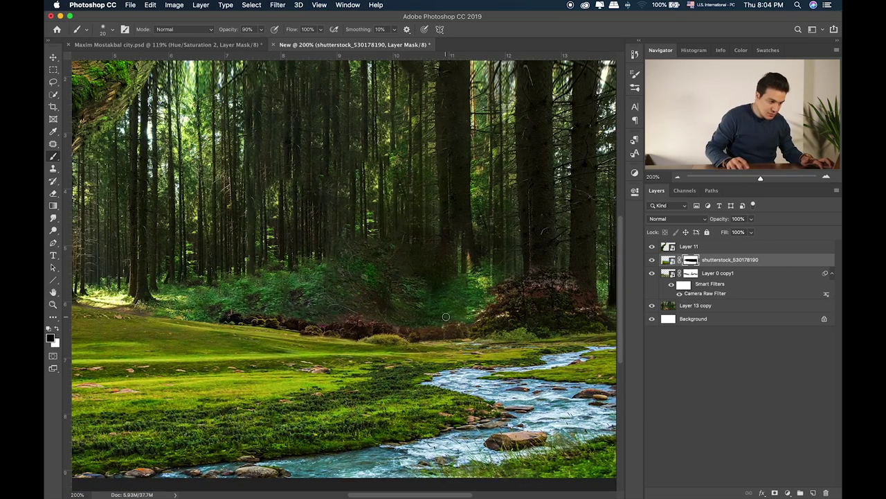
pyautogui.click(652, 273)
pyautogui.click(672, 284)
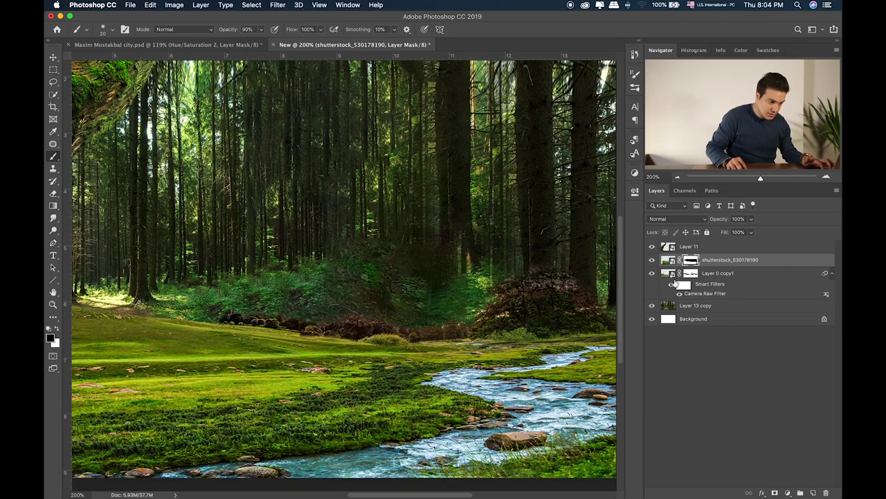
# Apply a Hue/Saturation smart filter with Saturation -42 to the image of Layer 0 copy1
pyautogui.click(668, 275)
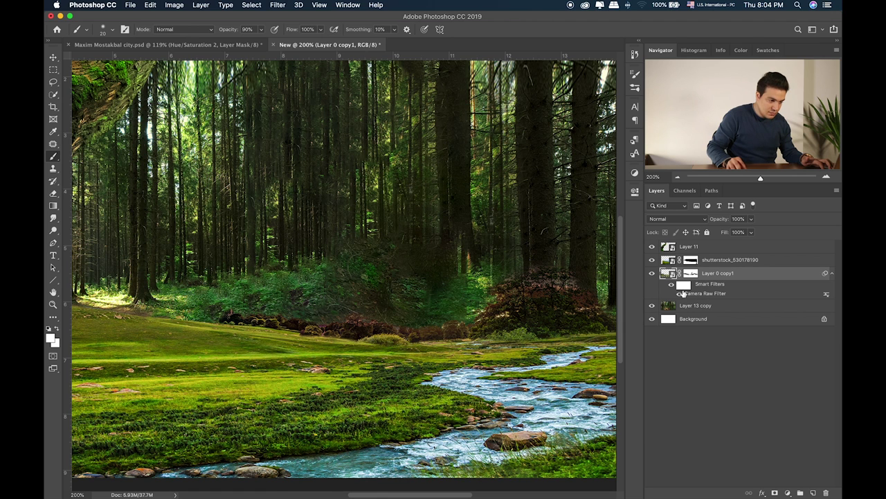
pyautogui.press('super+u')
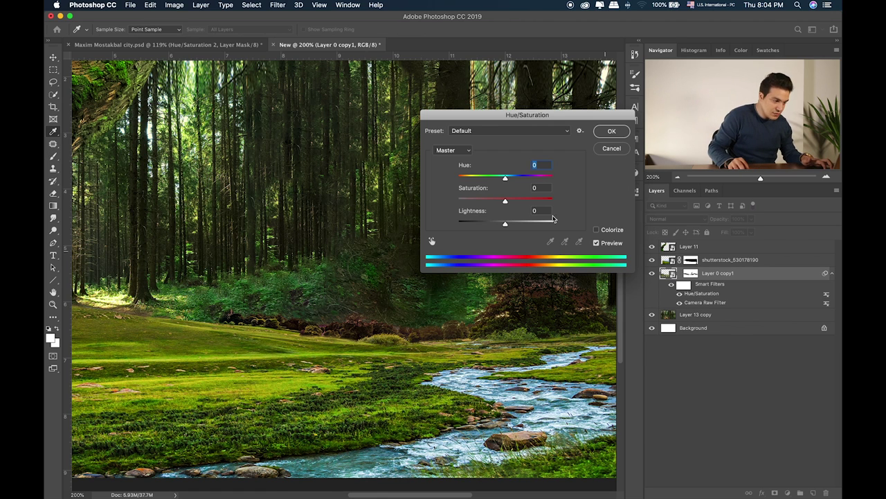
pyautogui.moveTo(505, 199); pyautogui.dragTo(492, 202)
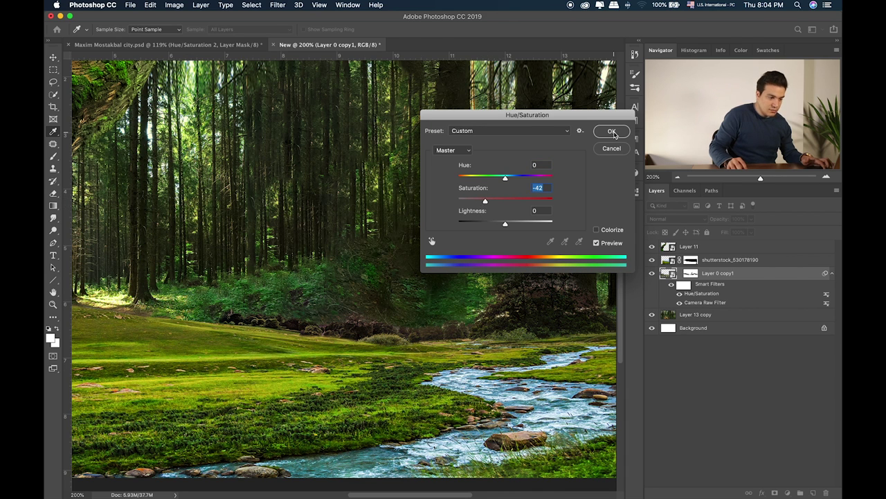
pyautogui.click(612, 131)
# Add a new layer clipped to Layer 0 copy1 and sample the meadow's yellowish green as the painting color
pyautogui.click(815, 492)
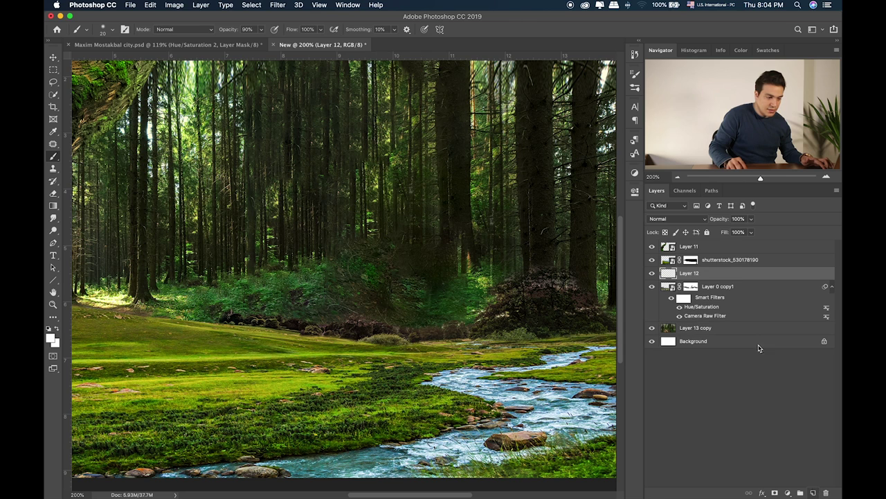
pyautogui.keyDown('alt'); pyautogui.click(738, 279); pyautogui.keyUp('alt')
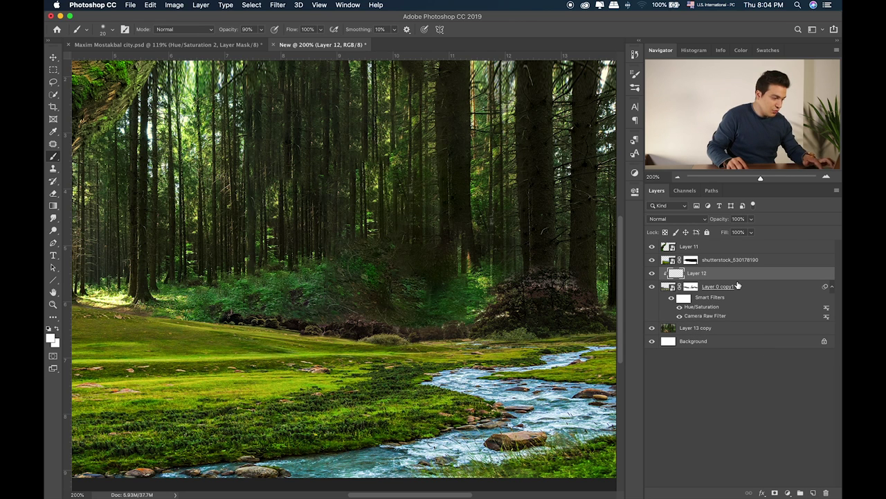
pyautogui.keyDown('alt'); pyautogui.click(270, 352); pyautogui.keyUp('alt')
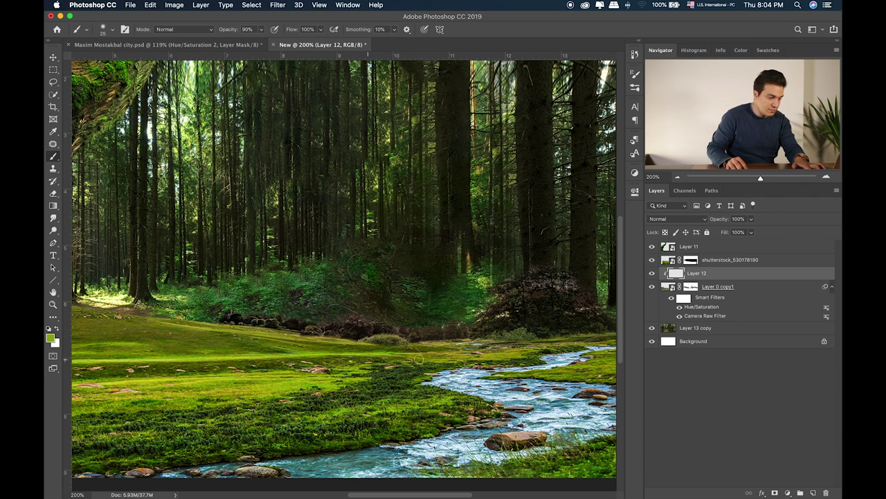
# Enlarge the brush to 200 px and paint the sampled green over the bushes and the meadow's far edge
pyautogui.press(']')
pyautogui.press(']')
pyautogui.press(']')
pyautogui.press(']')
pyautogui.press(']')
pyautogui.press(']')
pyautogui.press(']')
pyautogui.press(']')
pyautogui.press(']')
pyautogui.press(']')
pyautogui.press(']')
pyautogui.press(']')
pyautogui.press(']')
pyautogui.press(']')
pyautogui.press(']')
pyautogui.press(']')
pyautogui.moveTo(563, 308)
pyautogui.mouseDown()
pyautogui.moveTo(439, 321)
pyautogui.moveTo(198, 309)
pyautogui.mouseUp()
pyautogui.moveTo(461, 334); pyautogui.dragTo(326, 332)
pyautogui.moveTo(526, 326); pyautogui.dragTo(599, 331)
# Try successive blend modes on the clipped green layer, including Lighter Color and Color Dodge, and set it to Soft Light
pyautogui.press('v')
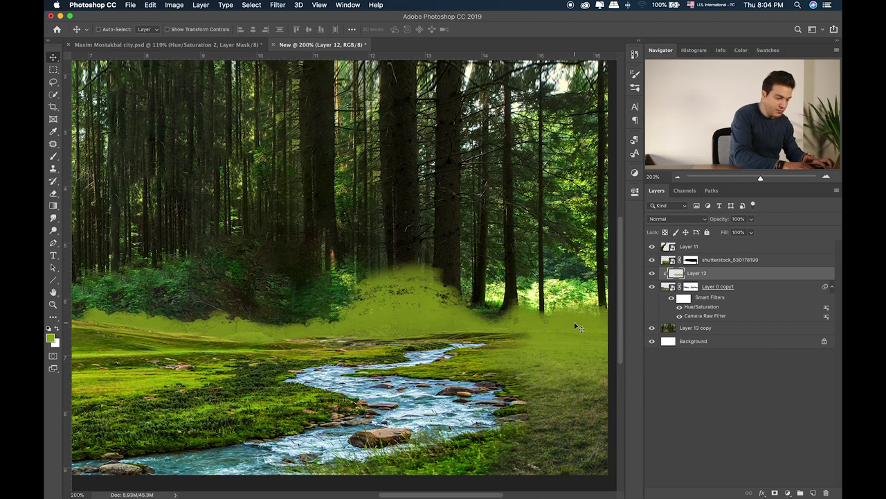
pyautogui.hotkey('shift', '+')
pyautogui.hotkey('shift', '+')
pyautogui.hotkey('shift', '+')
pyautogui.hotkey('shift', '+')
pyautogui.hotkey('shift', '+')
pyautogui.hotkey('shift', '+')
pyautogui.hotkey('shift', '+')
pyautogui.hotkey('shift', '+')
pyautogui.hotkey('shift', '+')
pyautogui.hotkey('shift', '+')
pyautogui.hotkey('shift', '+')
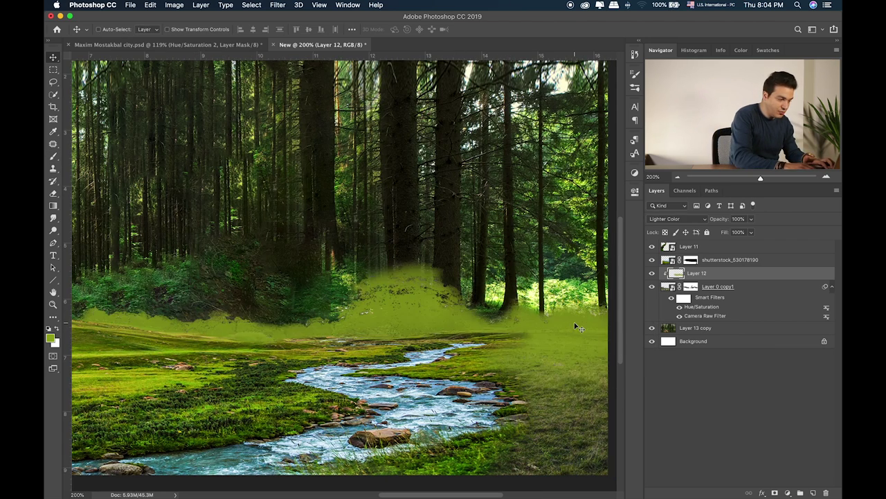
pyautogui.hotkey('shift', '-')
pyautogui.hotkey('shift', '-')
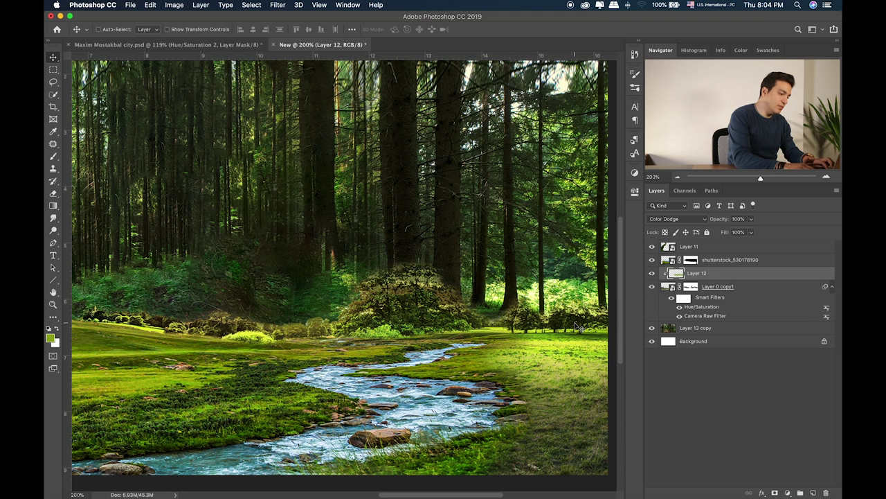
pyautogui.hotkey('shift', '+')
pyautogui.hotkey('shift', '+')
pyautogui.hotkey('shift', '+')
pyautogui.hotkey('shift', '+')
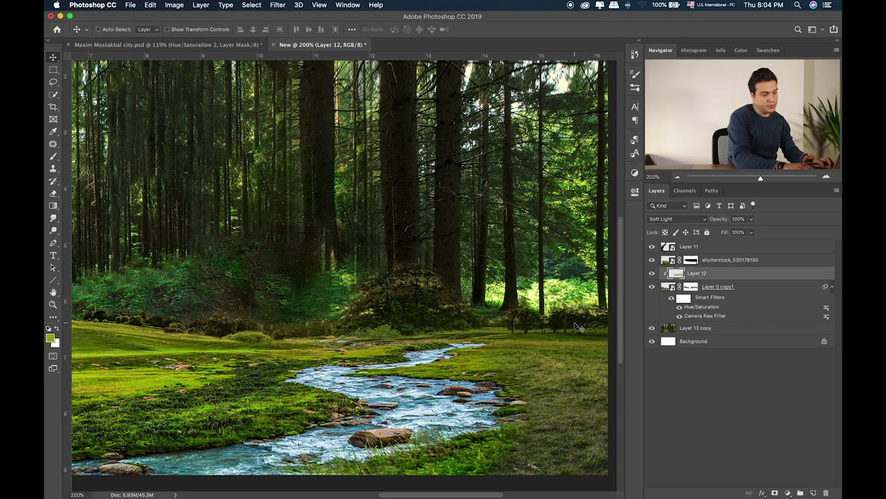
# Compare the scene with the clipped green layer hidden and shown, and change its blend mode to Vivid Light
pyautogui.click(651, 273)
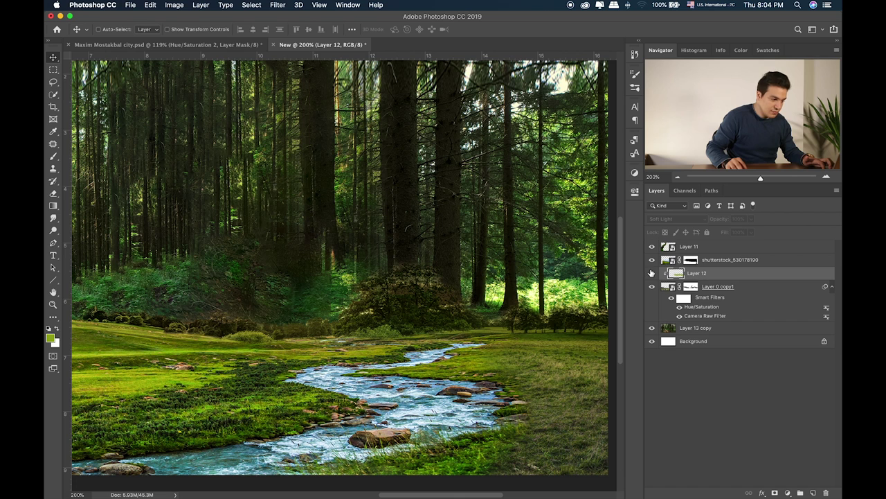
pyautogui.click(651, 274)
pyautogui.press('e')
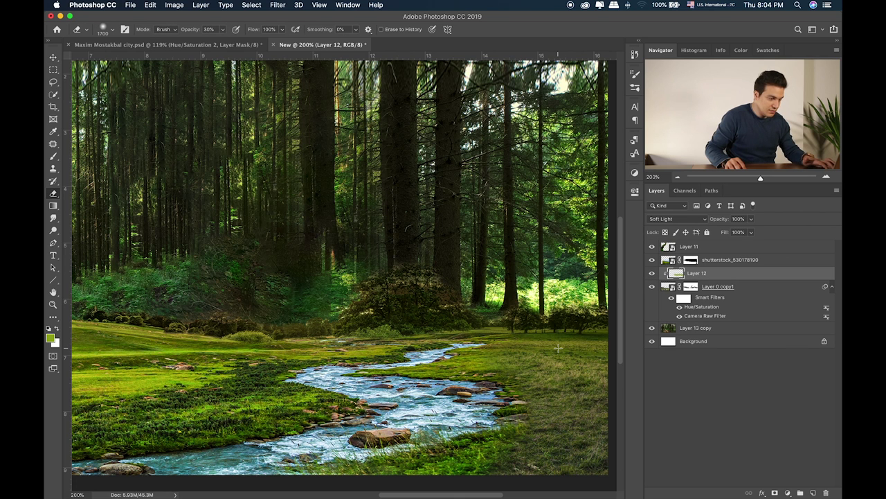
pyautogui.press('v')
pyautogui.hotkey('shift', '+')
pyautogui.hotkey('shift', '+')
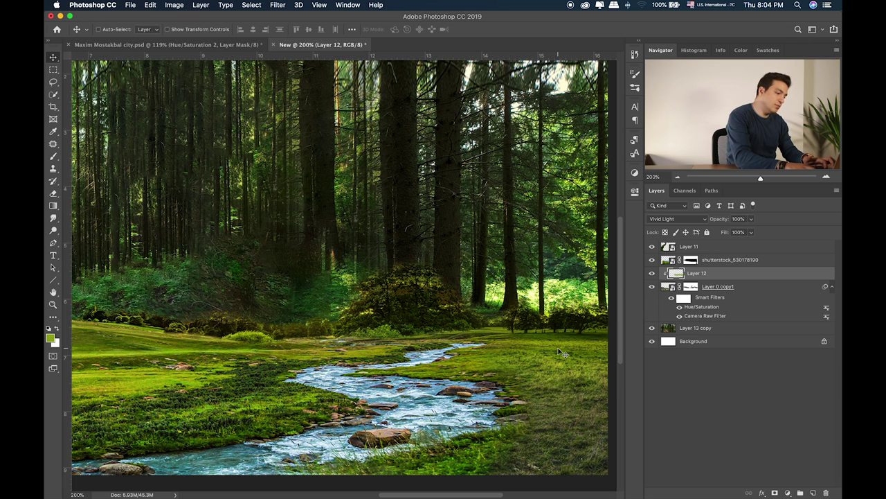
# Soften the large bush by the tree trunks on Layer 0 copy1's mask with a 125 px black brush at 30% opacity
pyautogui.press('b')
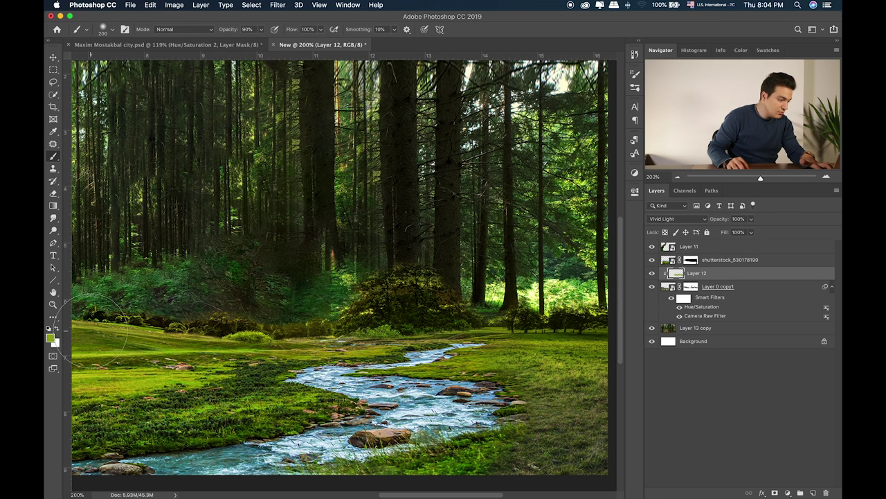
pyautogui.click(690, 286)
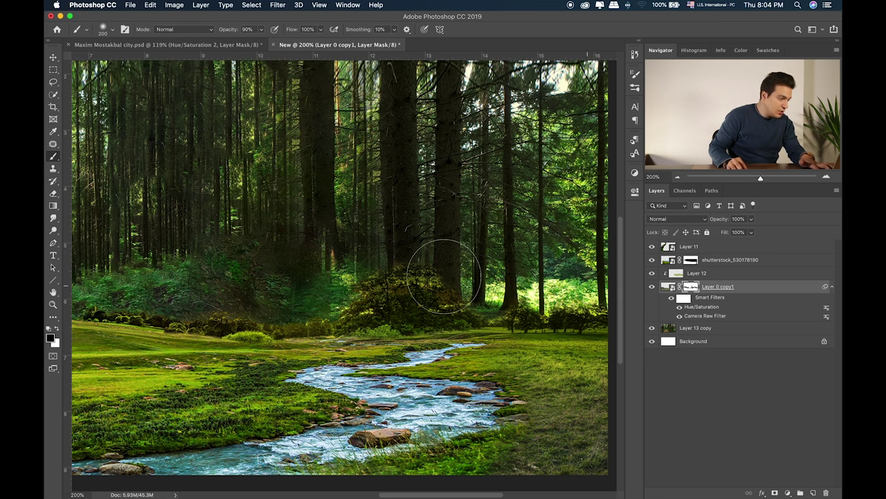
pyautogui.press('[')
pyautogui.press('[')
pyautogui.press('[')
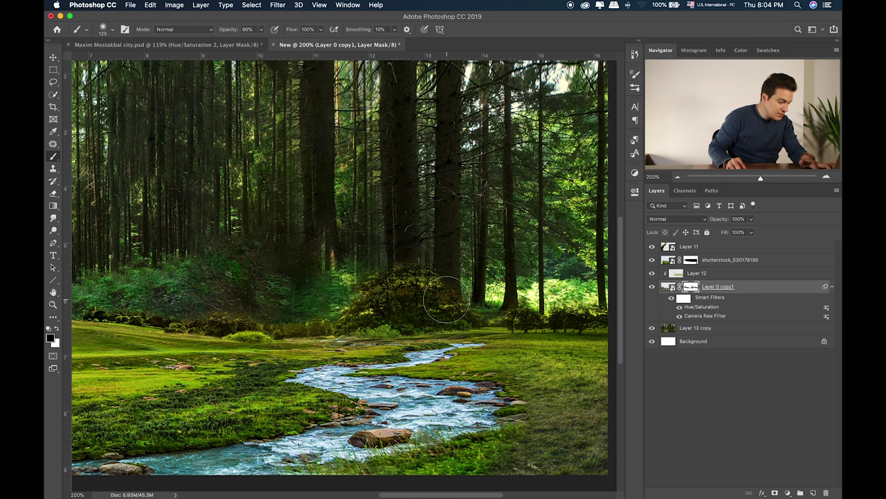
pyautogui.press('3')
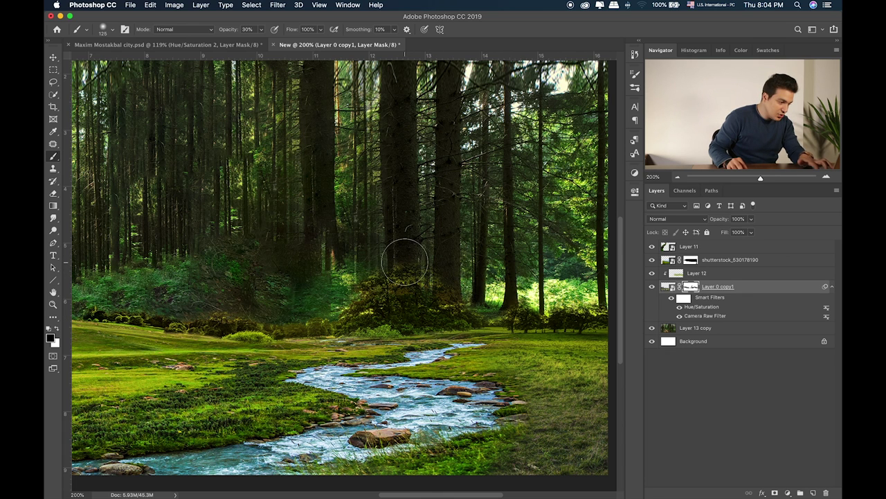
pyautogui.moveTo(371, 275); pyautogui.dragTo(353, 289)
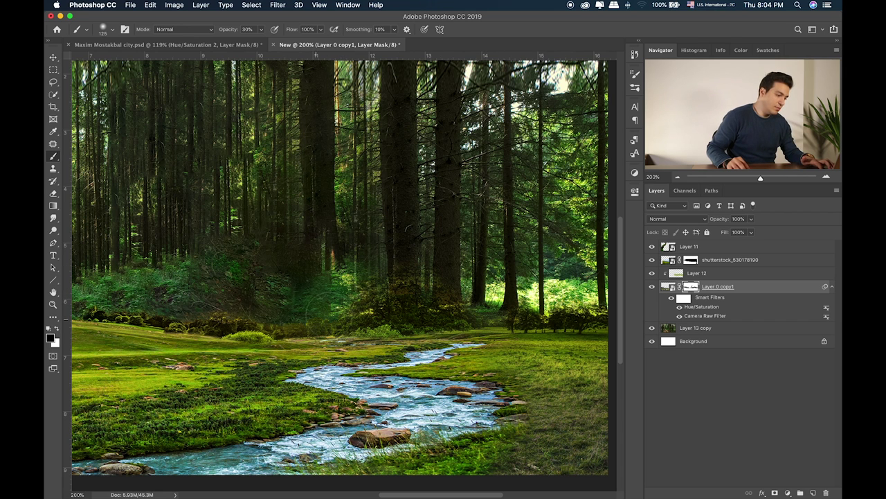
pyautogui.moveTo(243, 309); pyautogui.dragTo(360, 317)
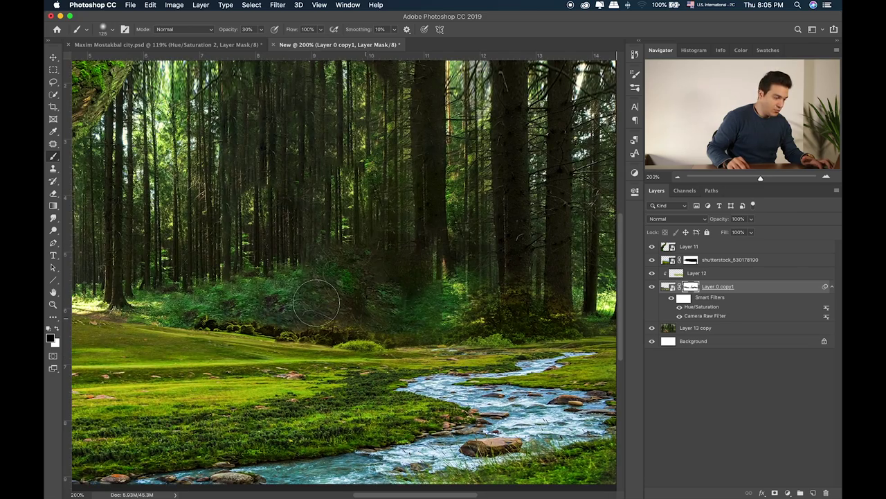
pyautogui.moveTo(222, 303); pyautogui.dragTo(372, 307)
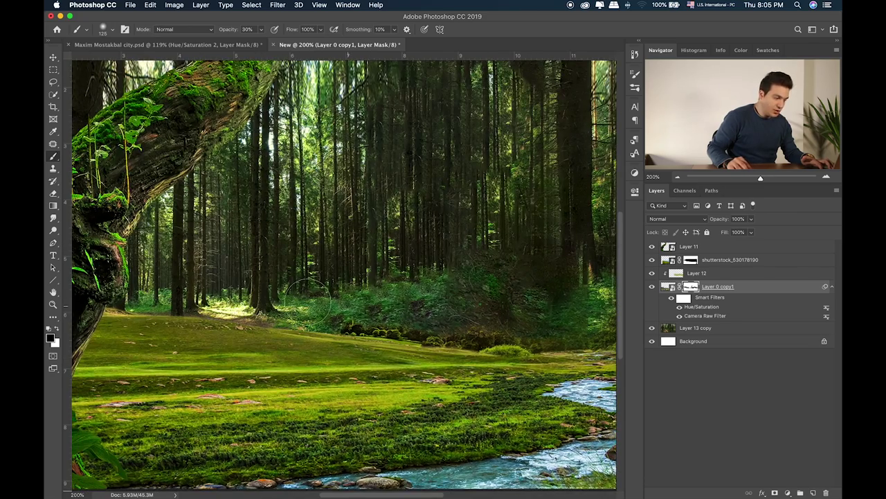
pyautogui.moveTo(282, 288); pyautogui.dragTo(395, 293)
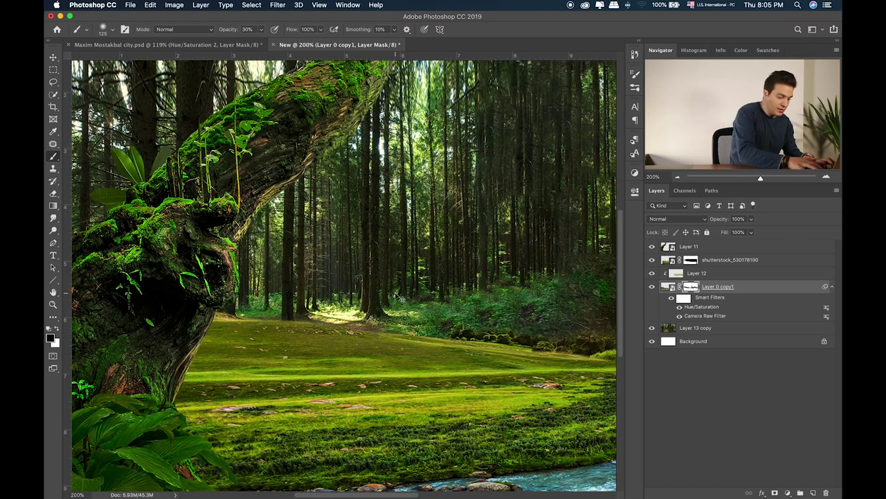
pyautogui.press('super+0')
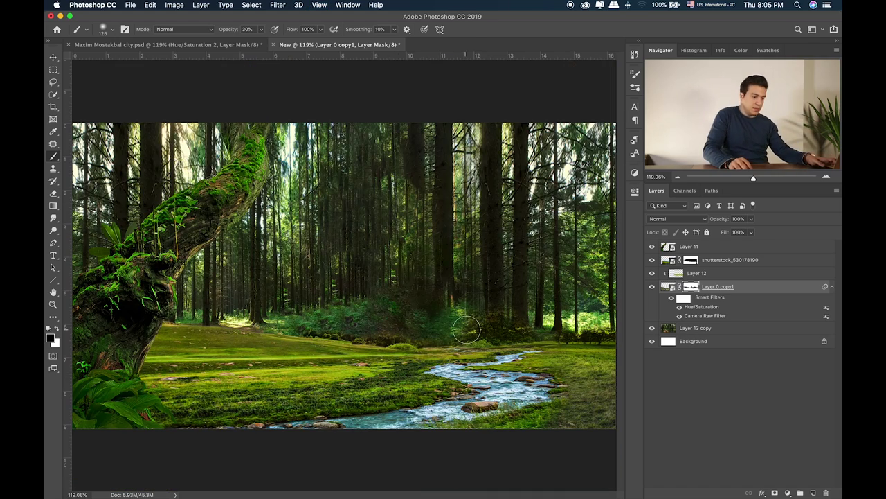
# Switch to Finder and preview the grass image Layer 0 copy.png in the untitled folder
pyautogui.press('super+Tab')
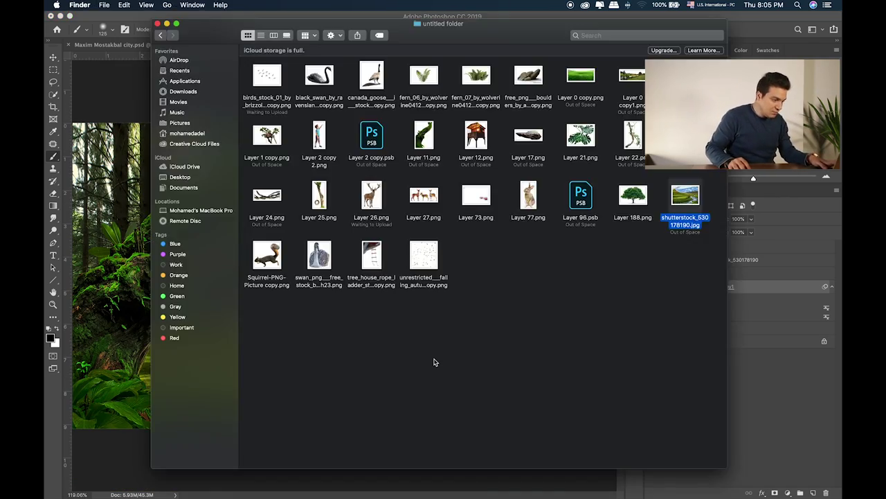
pyautogui.click(587, 271)
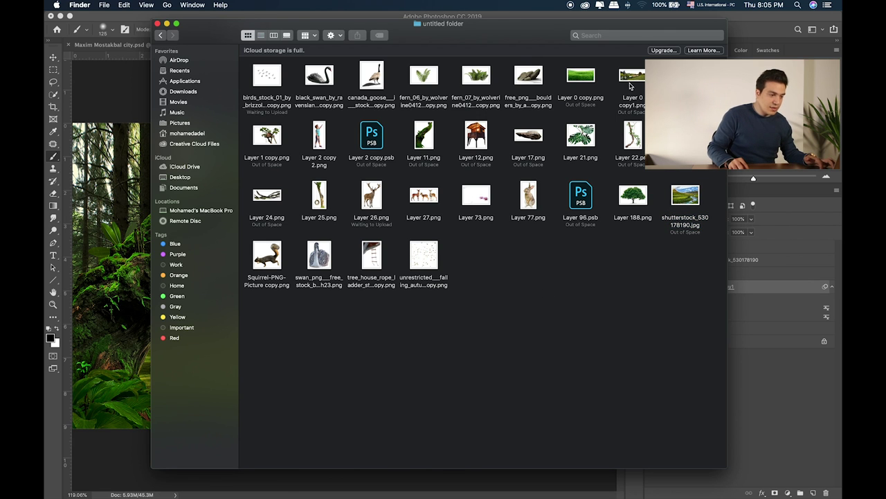
pyautogui.click(594, 83)
pyautogui.press('space')
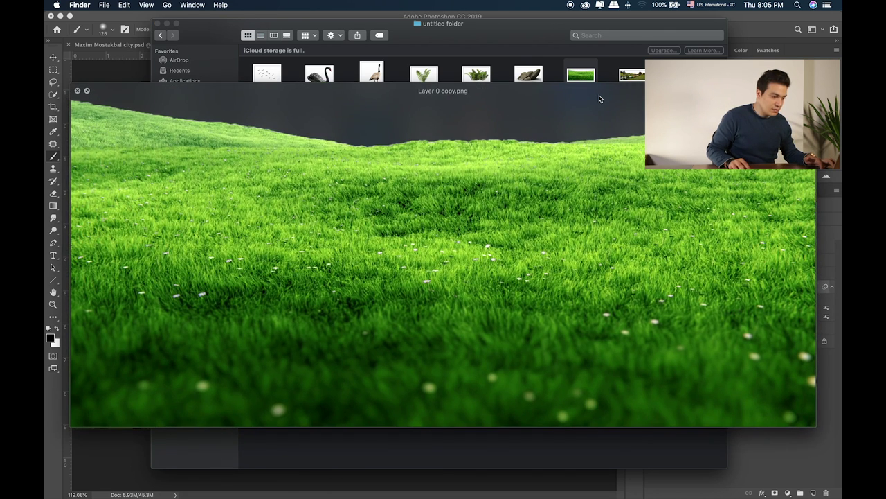
pyautogui.press('space')
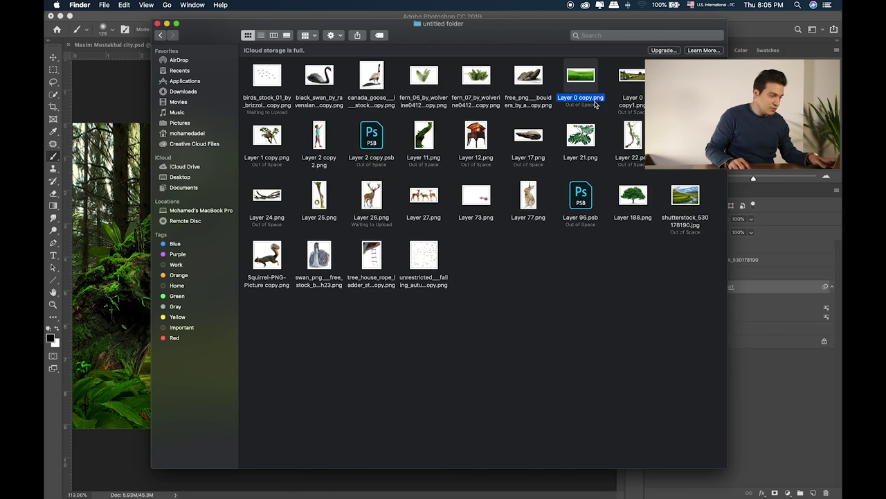
# Browse the stock images in the parent Items folder and preview pexels-photo-371633.jpeg
pyautogui.click(473, 250)
pyautogui.press('super+Up')
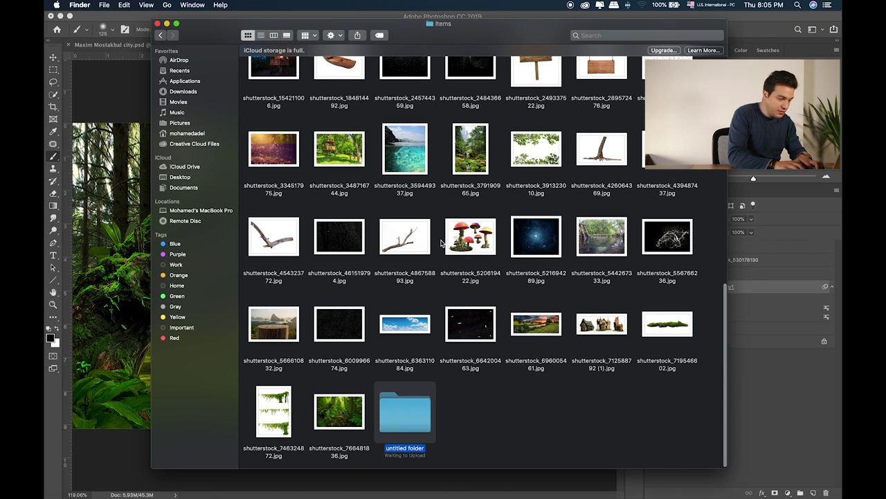
pyautogui.press('Up')
pyautogui.press('Up')
pyautogui.press('Up')
pyautogui.press('Up')
pyautogui.press('Up')
pyautogui.press('Up')
pyautogui.press('Up')
pyautogui.press('Up')
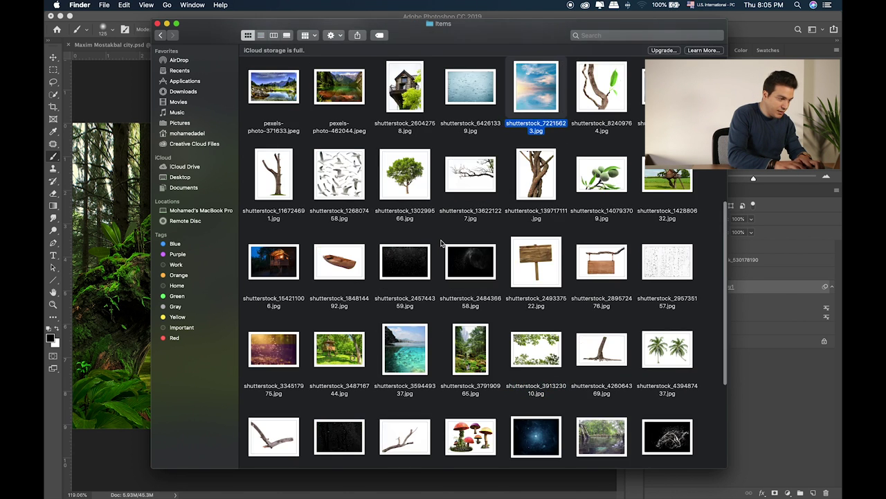
pyautogui.press('Down')
pyautogui.press('Down')
pyautogui.press('Down')
pyautogui.press('Down')
pyautogui.press('Down')
pyautogui.press('Down')
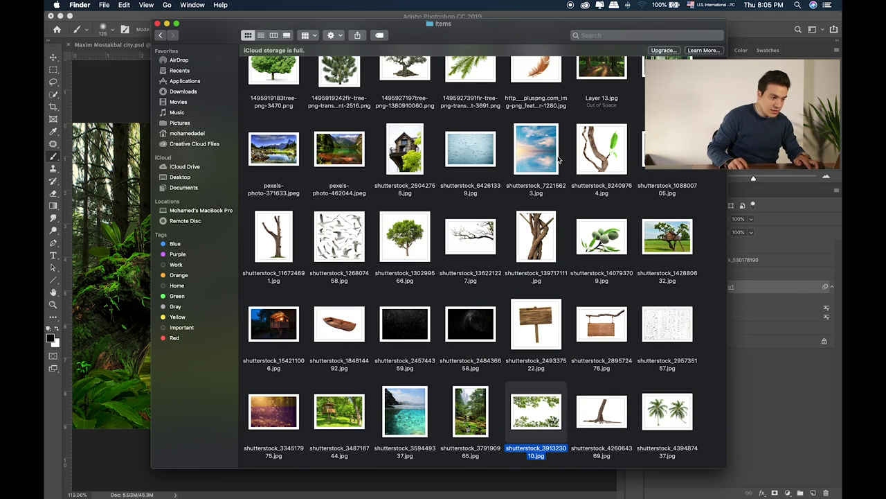
pyautogui.scroll(-2, 640, 125)
pyautogui.scroll(-6, 439, 191)
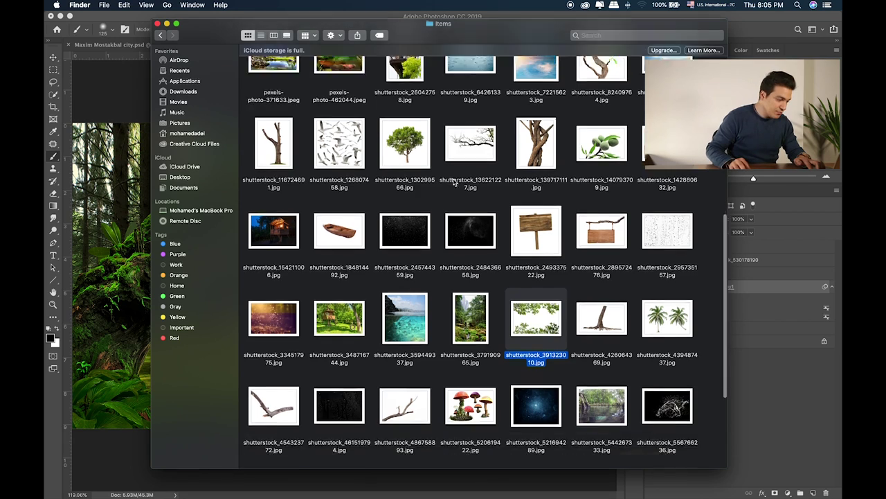
pyautogui.press('Left')
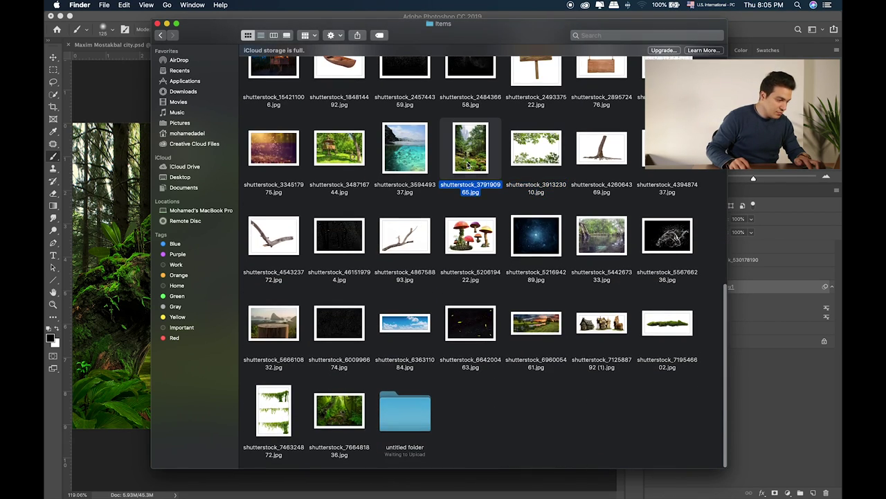
pyautogui.scroll(6, 576, 241)
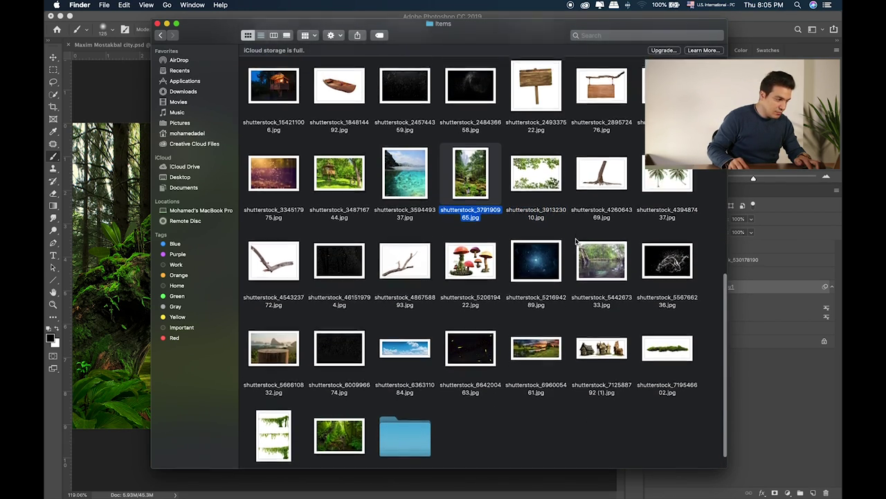
pyautogui.scroll(6, 540, 236)
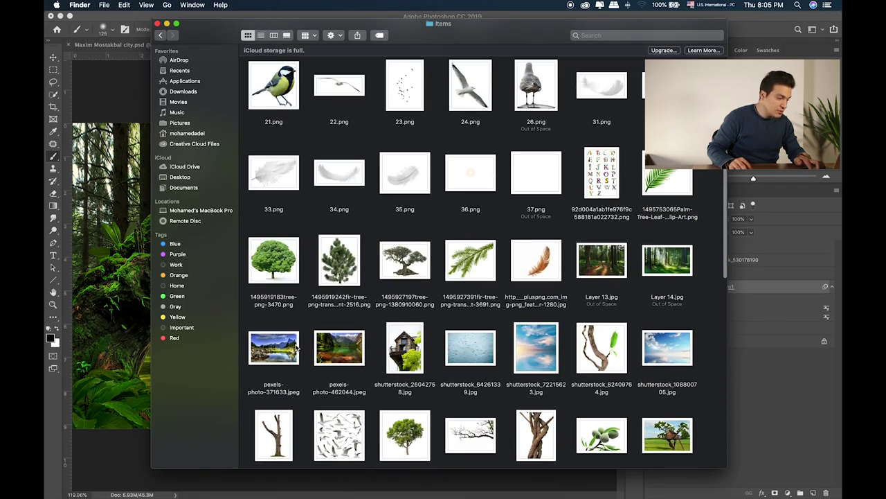
pyautogui.click(297, 348)
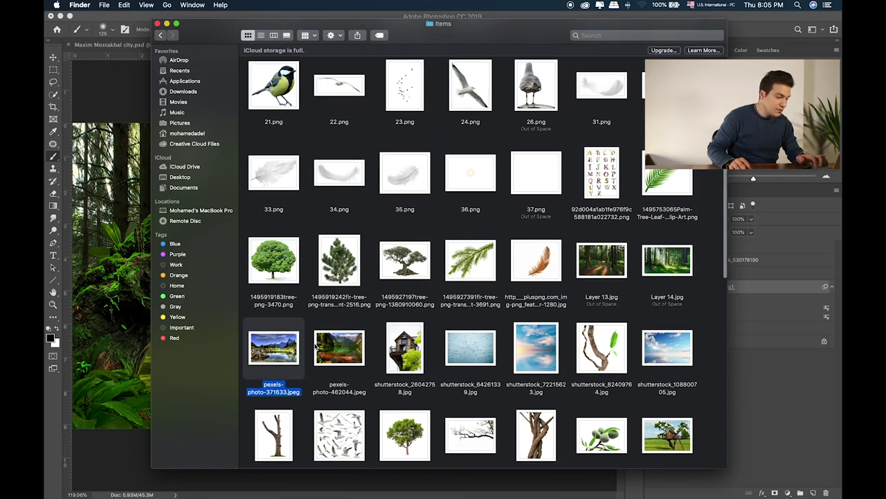
pyautogui.press('space')
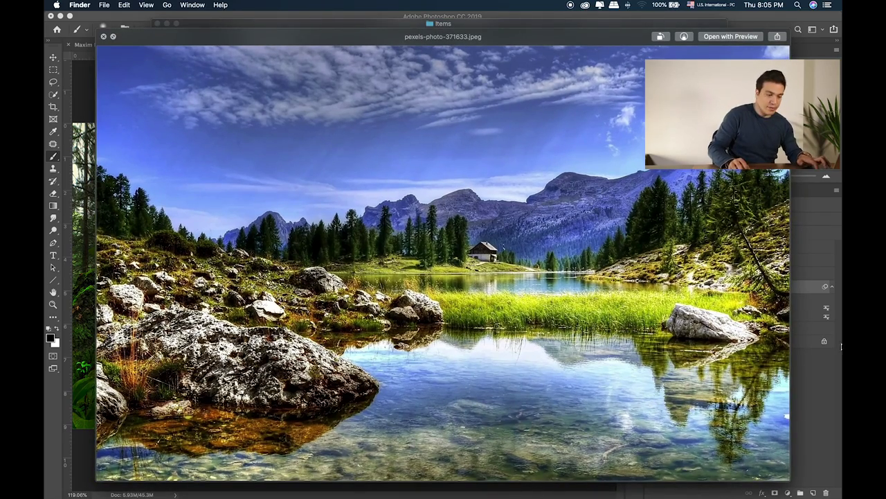
# Close the current preview and preview pexels-photo-462044.jpeg in the Items folder
pyautogui.press('space')
pyautogui.click(351, 351)
pyautogui.press('space')
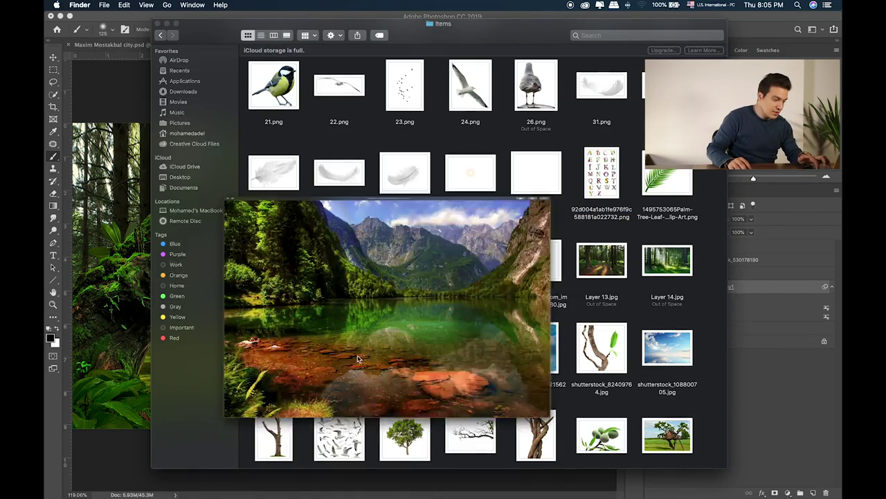
pyautogui.press('space')
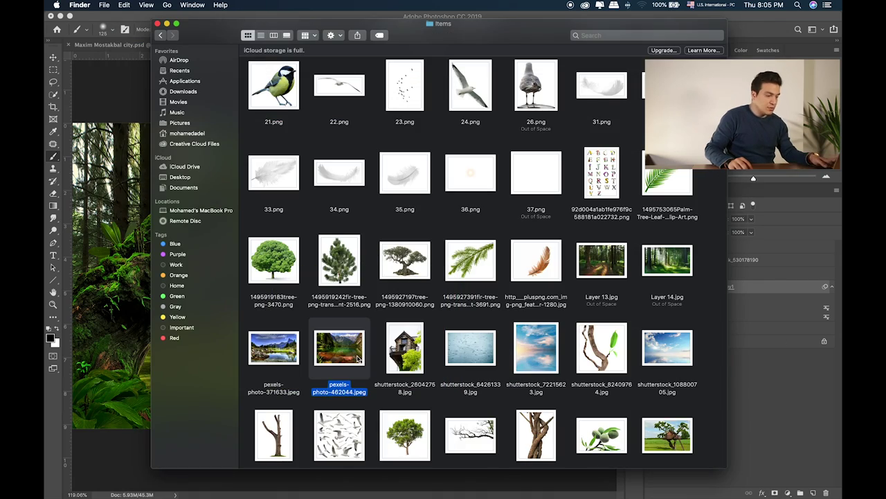
# Place pexels-photo-462044.jpeg in the Photoshop document New and put its layer directly below Layer 11
pyautogui.moveTo(337, 355); pyautogui.dragTo(112, 196)
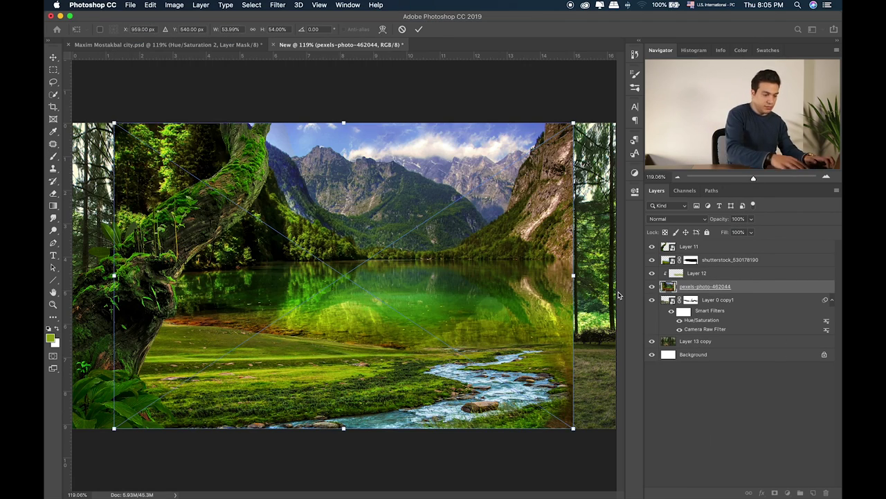
pyautogui.press('Escape')
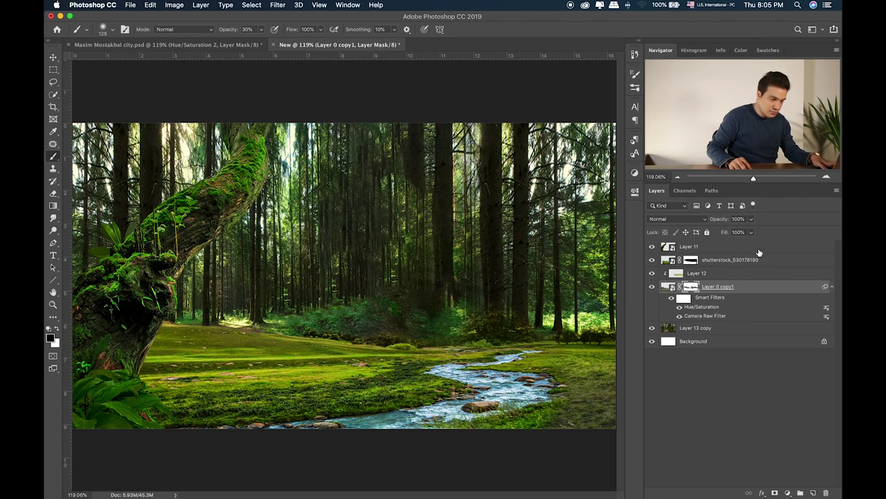
pyautogui.click(759, 252)
pyautogui.press('super+Tab')
pyautogui.moveTo(322, 325); pyautogui.dragTo(136, 212)
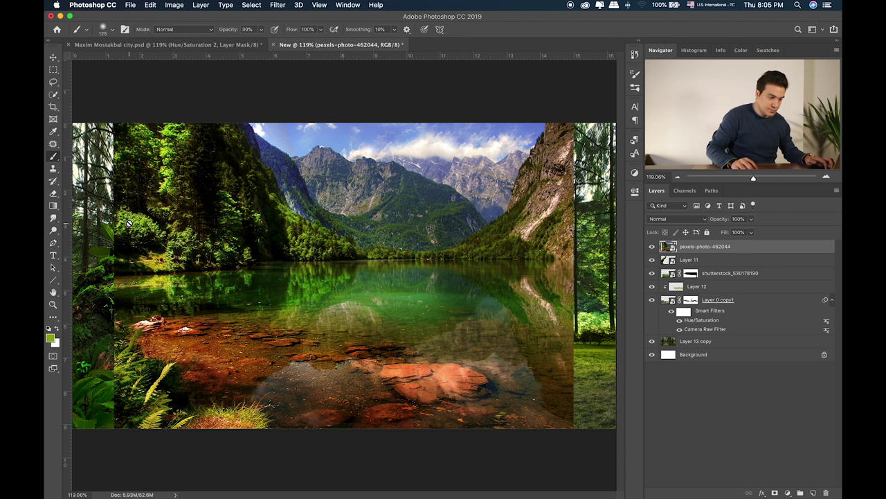
pyautogui.moveTo(815, 250); pyautogui.dragTo(805, 277)
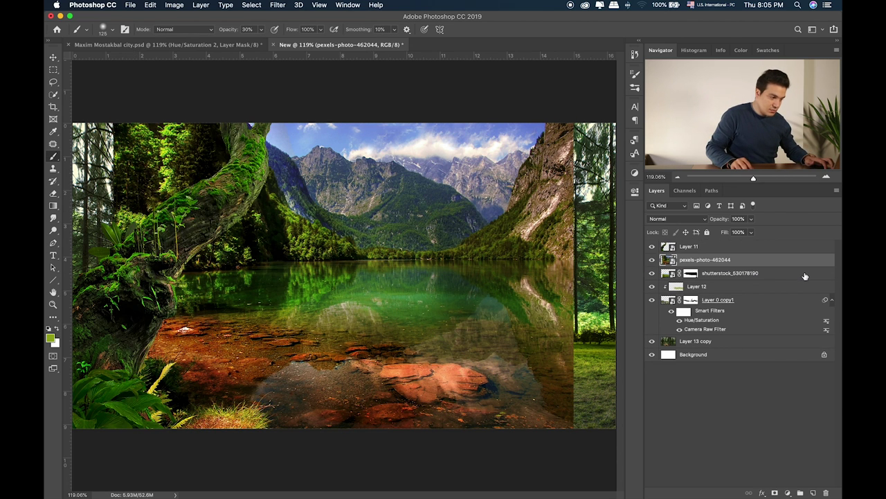
# Squash the lake image to about 21.5% height and shift it slightly right along the bottom of the canvas
pyautogui.press('super+t')
pyautogui.moveTo(343, 124); pyautogui.dragTo(344, 311)
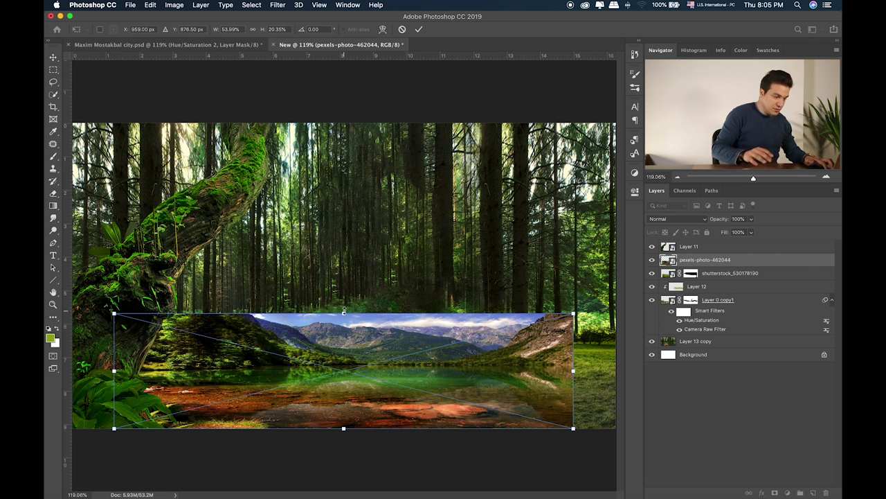
pyautogui.press('Return')
pyautogui.press('b')
pyautogui.press('v')
pyautogui.moveTo(416, 350)
pyautogui.mouseDown()
pyautogui.moveTo(153, 350)
pyautogui.moveTo(439, 363)
pyautogui.moveTo(422, 364)
pyautogui.mouseUp()
pyautogui.hotkey('ctrl', 't')
pyautogui.moveTo(359, 314); pyautogui.dragTo(360, 307)
pyautogui.press('Return')
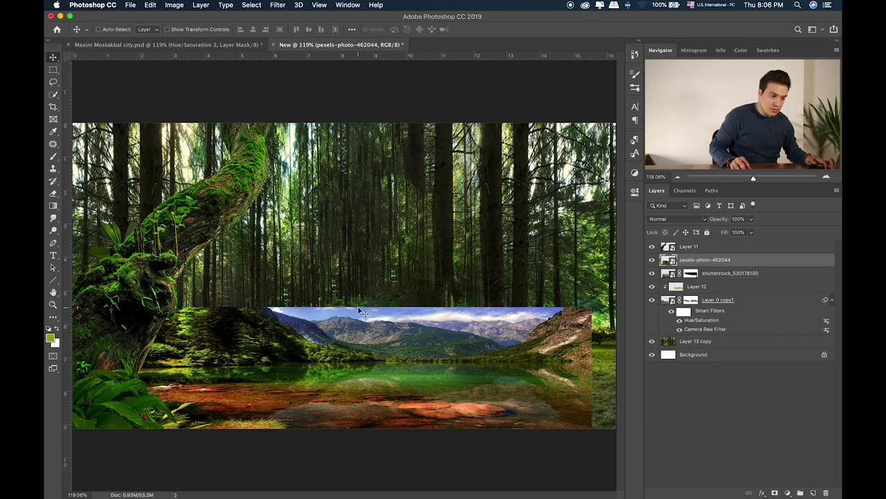
# Lower the lake layer's opacity to 58% and move the image slightly up and left over the stream, to X 988 px, Y 825 px
pyautogui.moveTo(751, 219); pyautogui.dragTo(735, 239)
pyautogui.click(656, 260)
pyautogui.click(655, 260)
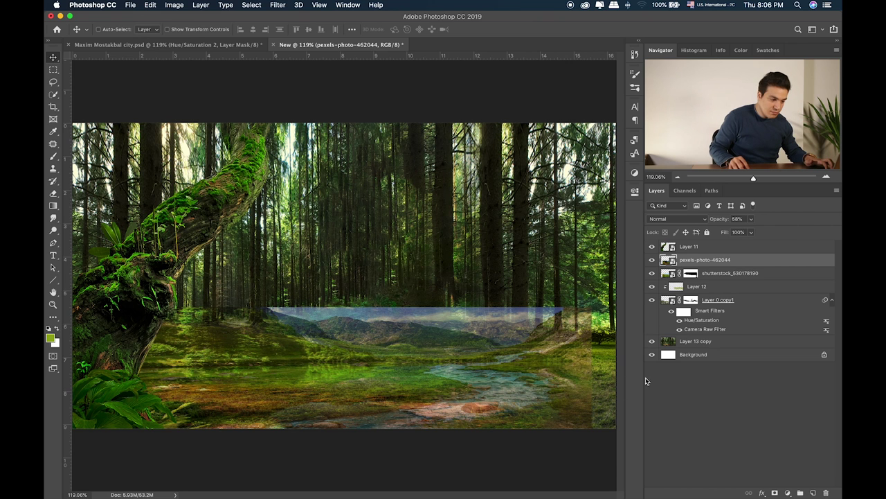
pyautogui.hotkey('ctrl', 't')
pyautogui.moveTo(473, 381); pyautogui.dragTo(486, 393)
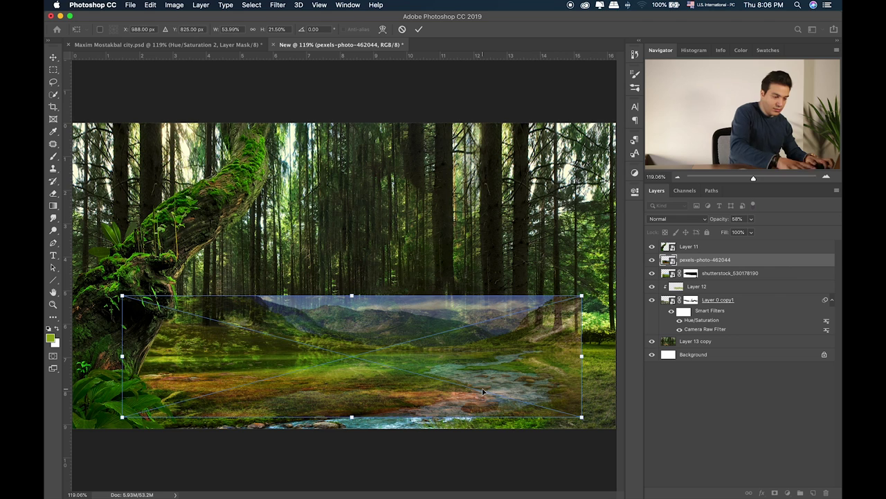
pyautogui.press('Return')
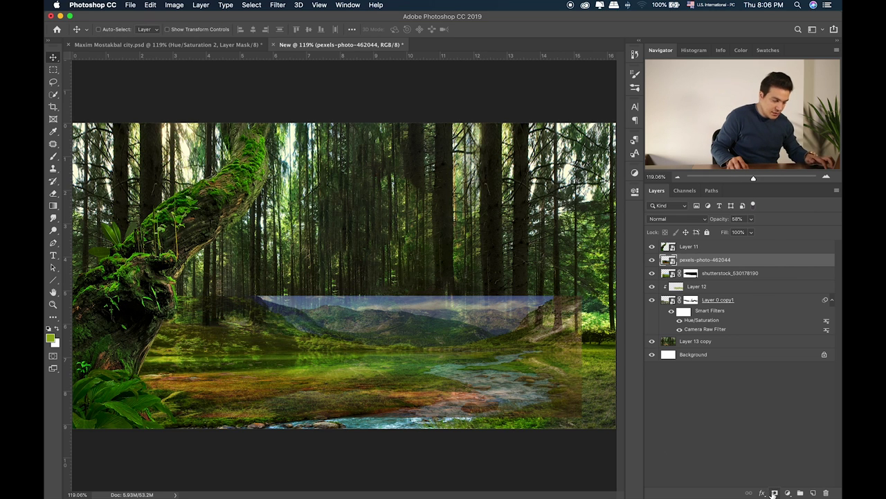
# Add a layer mask to the lake image and paint out its sky and mountains with a large black brush at 100% opacity
pyautogui.click(754, 488)
pyautogui.press('b')
pyautogui.press('d')
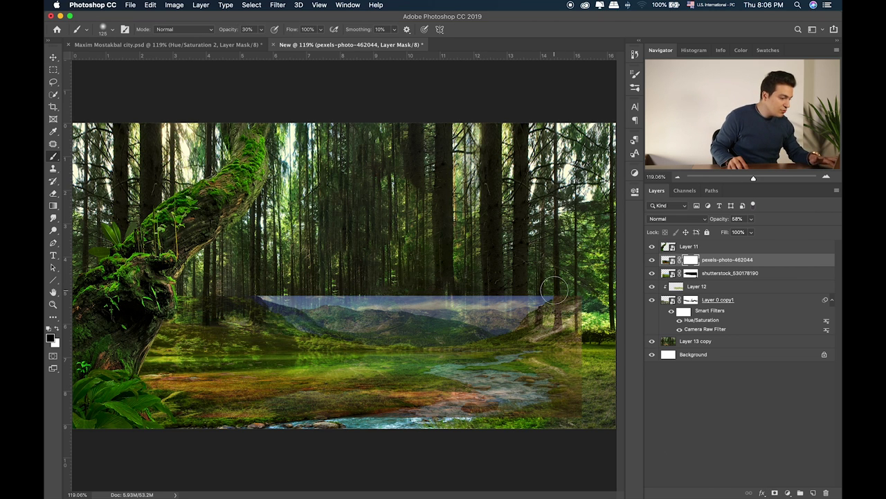
pyautogui.press('0')
pyautogui.press(']')
pyautogui.press(']')
pyautogui.moveTo(503, 291)
pyautogui.mouseDown()
pyautogui.moveTo(422, 283)
pyautogui.moveTo(531, 285)
pyautogui.moveTo(188, 296)
pyautogui.moveTo(459, 303)
pyautogui.moveTo(149, 297)
pyautogui.mouseUp()
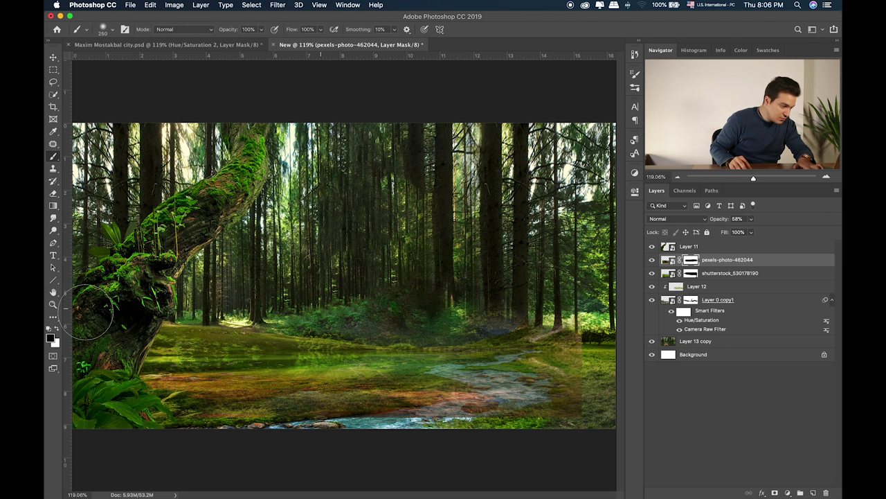
# Raise the pexels-photo-462044 layer's opacity to 100%
pyautogui.click(667, 262)
pyautogui.click(750, 219)
pyautogui.moveTo(759, 232); pyautogui.dragTo(775, 235)
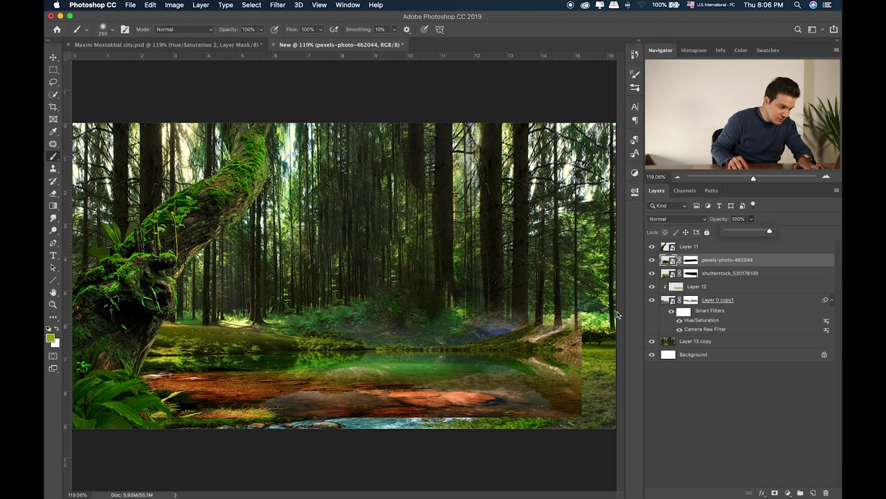
# Paint black on the pexels-photo-462044 mask to hide the lake image's right and lower edges over the stream
pyautogui.click(701, 261)
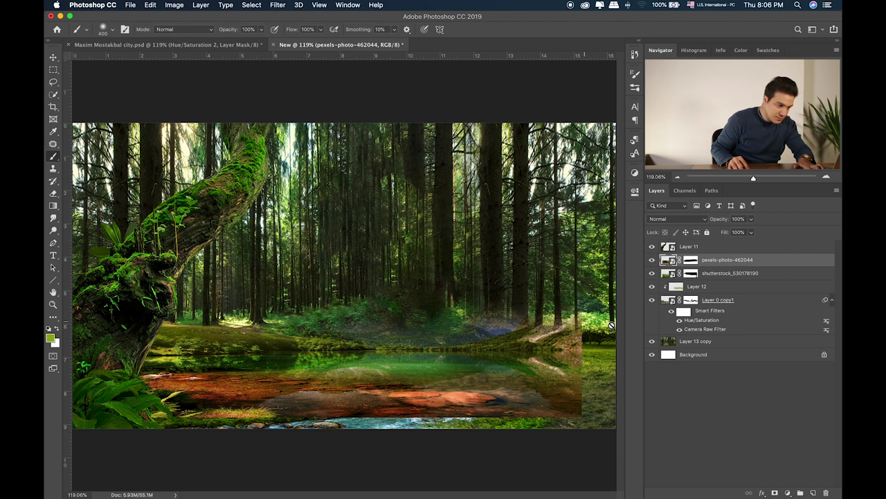
pyautogui.click(689, 260)
pyautogui.press('[')
pyautogui.press('[')
pyautogui.press('[')
pyautogui.press('[')
pyautogui.moveTo(567, 313)
pyautogui.mouseDown()
pyautogui.moveTo(576, 417)
pyautogui.moveTo(581, 380)
pyautogui.moveTo(499, 431)
pyautogui.moveTo(567, 390)
pyautogui.moveTo(460, 423)
pyautogui.moveTo(291, 435)
pyautogui.mouseUp()
# Refine the lake image's mask with smaller black brushes along the near grass bank and the far meadow edge
pyautogui.press('[')
pyautogui.press('[')
pyautogui.press('[')
pyautogui.moveTo(343, 414)
pyautogui.mouseDown()
pyautogui.moveTo(222, 429)
pyautogui.moveTo(444, 410)
pyautogui.moveTo(339, 419)
pyautogui.moveTo(519, 363)
pyautogui.moveTo(423, 396)
pyautogui.moveTo(414, 375)
pyautogui.moveTo(462, 359)
pyautogui.moveTo(468, 345)
pyautogui.moveTo(368, 333)
pyautogui.mouseUp()
pyautogui.moveTo(439, 331)
pyautogui.mouseDown()
pyautogui.moveTo(516, 331)
pyautogui.moveTo(387, 343)
pyautogui.moveTo(209, 335)
pyautogui.mouseUp()
pyautogui.press(']')
pyautogui.press(']')
pyautogui.press(']')
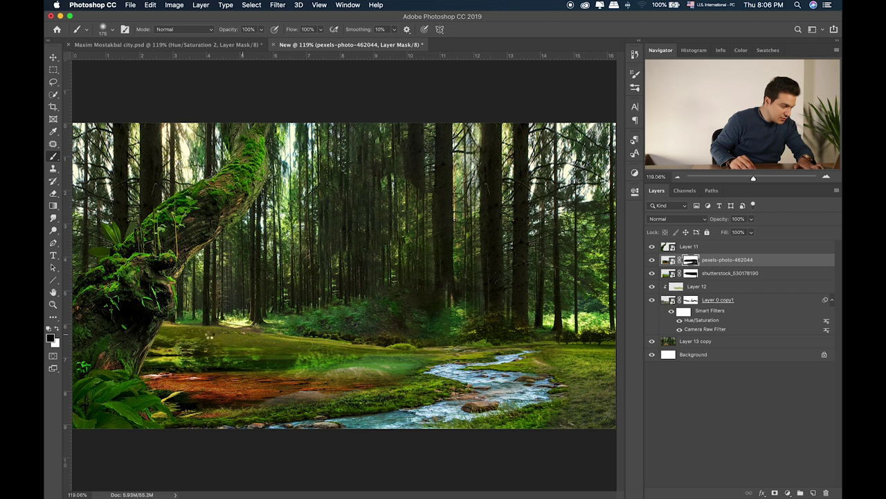
pyautogui.press('[')
pyautogui.press('[')
pyautogui.press('[')
pyautogui.press('[')
pyautogui.press('[')
pyautogui.press('[')
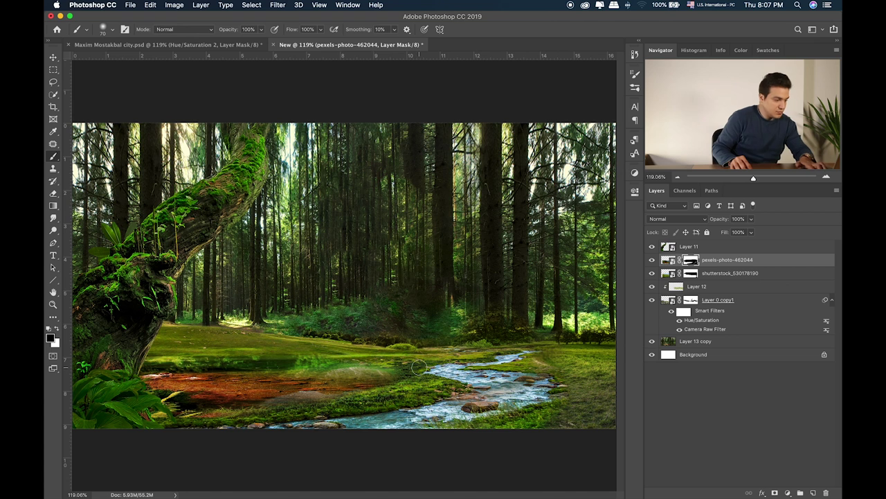
# Shift the masked lake piece slightly left, paint away its leftovers over the stream, and compare the scene with it hidden and shown
pyautogui.press('v')
pyautogui.moveTo(315, 380); pyautogui.dragTo(289, 383)
pyautogui.press('b')
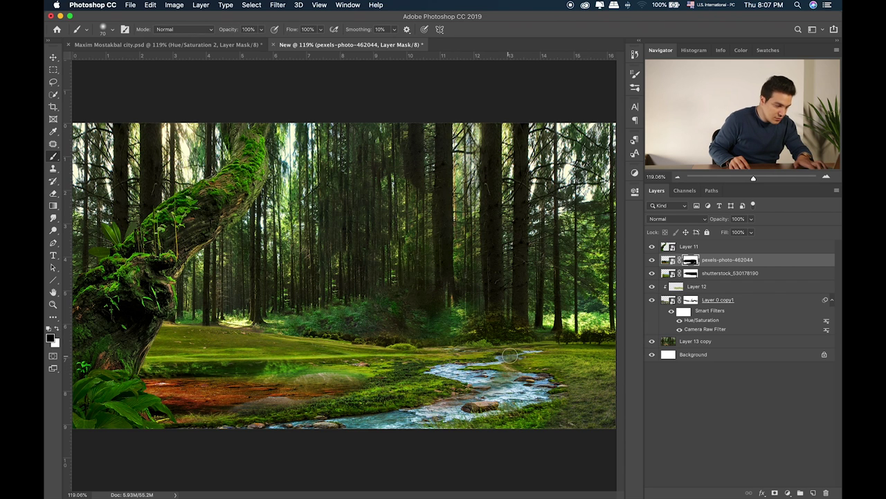
pyautogui.press(']')
pyautogui.press(']')
pyautogui.press(']')
pyautogui.press(']')
pyautogui.press(']')
pyautogui.press(']')
pyautogui.press(']')
pyautogui.press(']')
pyautogui.press(']')
pyautogui.moveTo(512, 355); pyautogui.dragTo(472, 399)
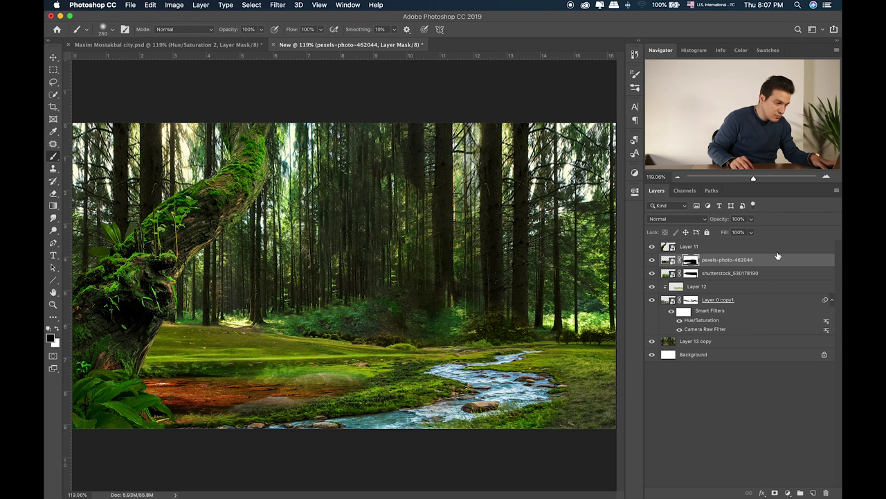
pyautogui.click(653, 261)
pyautogui.click(652, 260)
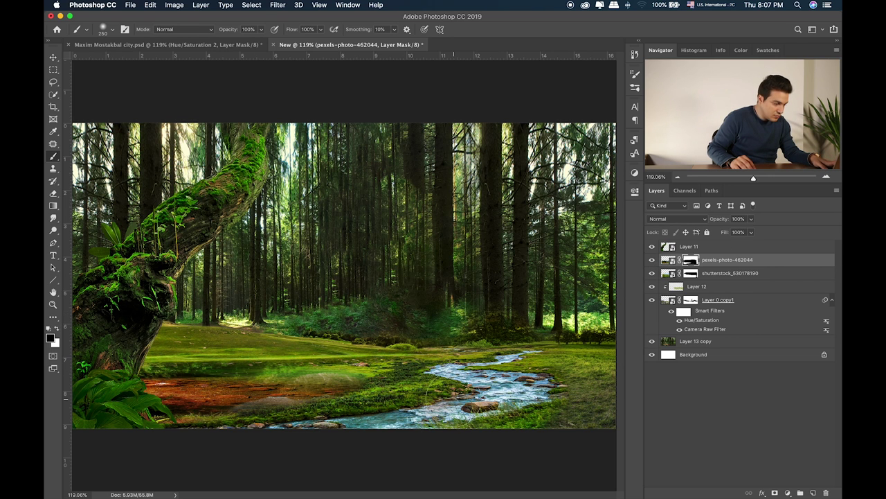
# Switch to Finder, preview pexels-photo-371633.jpeg, and place it in the Photoshop document New below Layer 11
pyautogui.press('super+Tab')
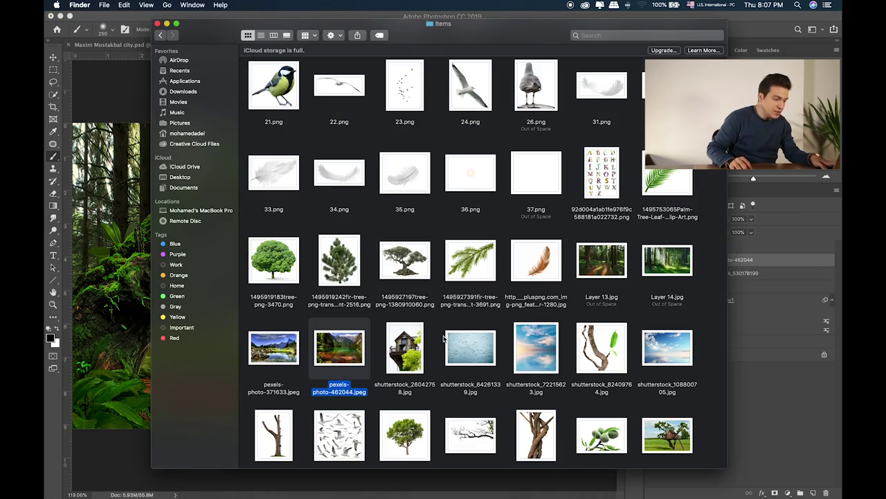
pyautogui.click(270, 349)
pyautogui.press('space')
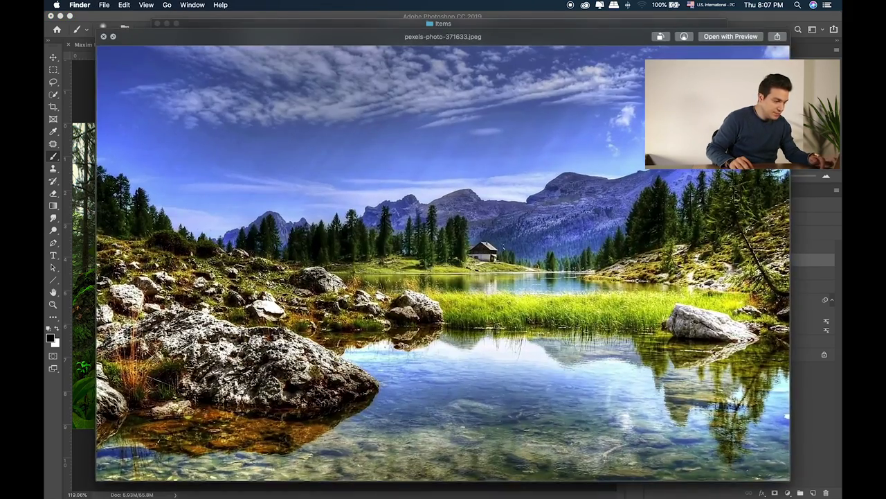
pyautogui.press('space')
pyautogui.moveTo(270, 349); pyautogui.dragTo(107, 315)
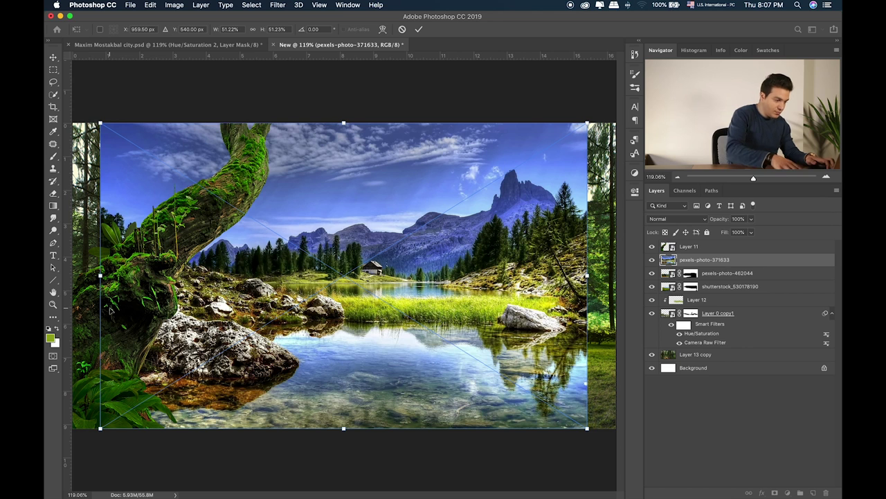
pyautogui.press('Return')
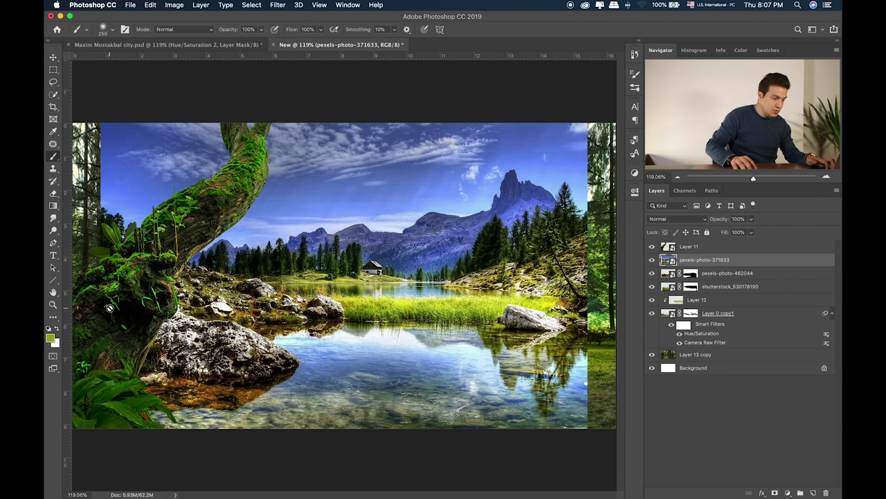
# Flip the rocky lake image horizontally, scale it to about 25%, and position it over the meadow beside the mossy trunk
pyautogui.click(154, 5)
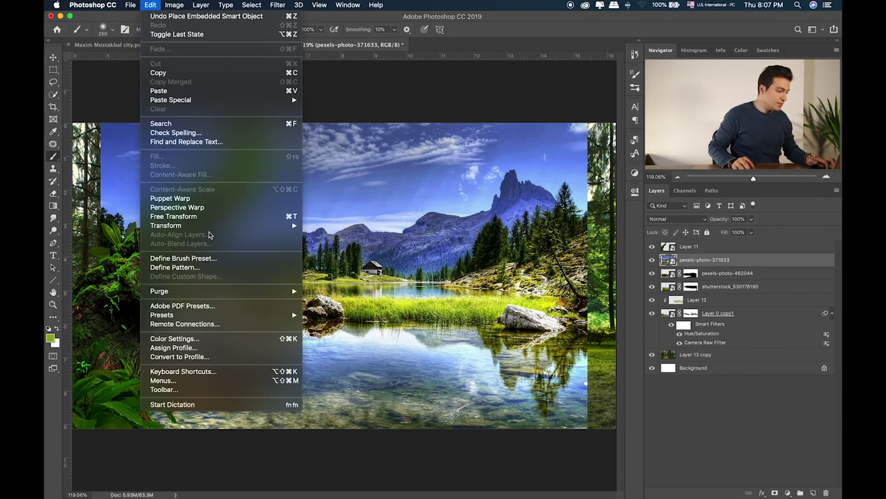
pyautogui.moveTo(238, 226)
pyautogui.click(381, 332)
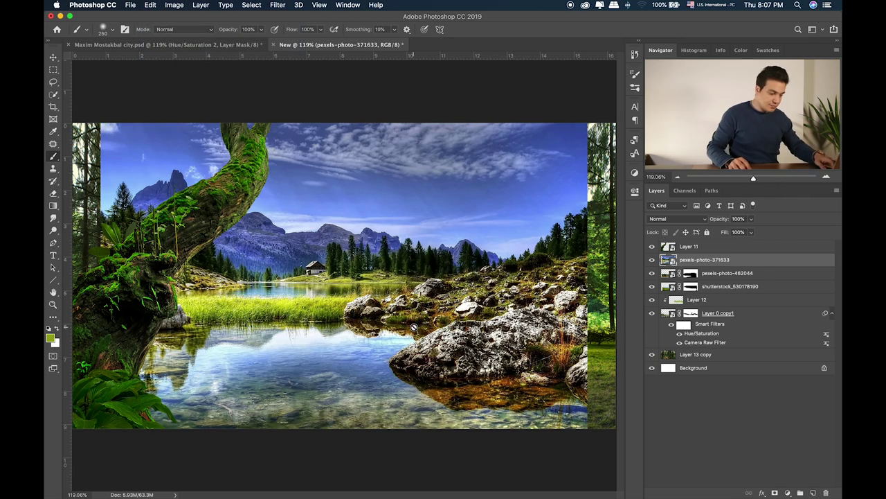
pyautogui.press('super+t')
pyautogui.moveTo(588, 119); pyautogui.dragTo(336, 279)
pyautogui.moveTo(280, 332); pyautogui.dragTo(364, 325)
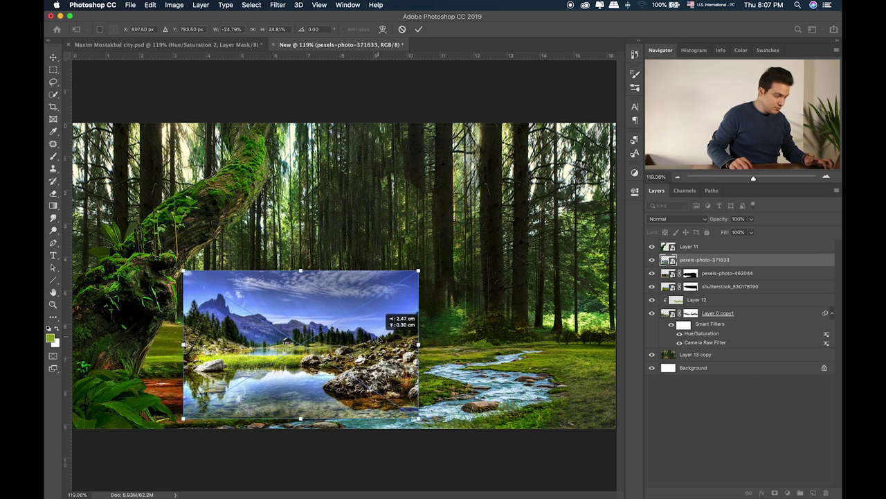
pyautogui.press('Return')
# Add a layer mask to the rocky lake image, paint out most of its sky in black, and undo the last stroke across the distant trees
pyautogui.press('b')
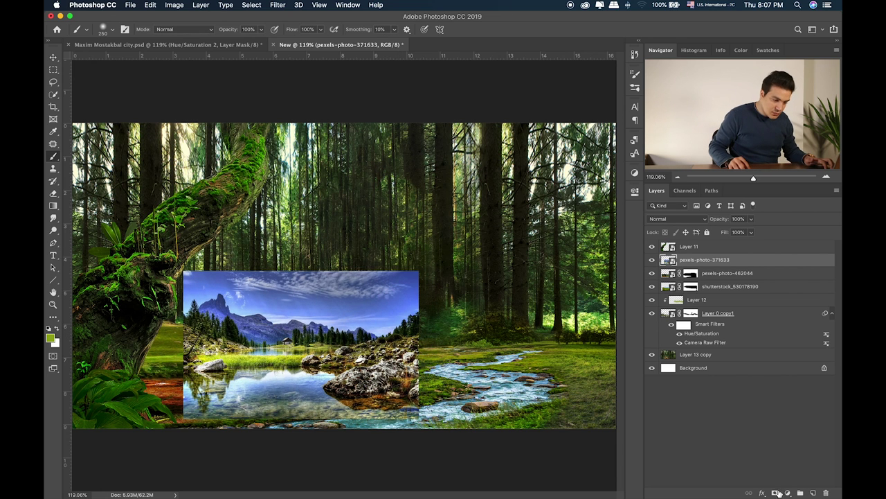
pyautogui.click(776, 492)
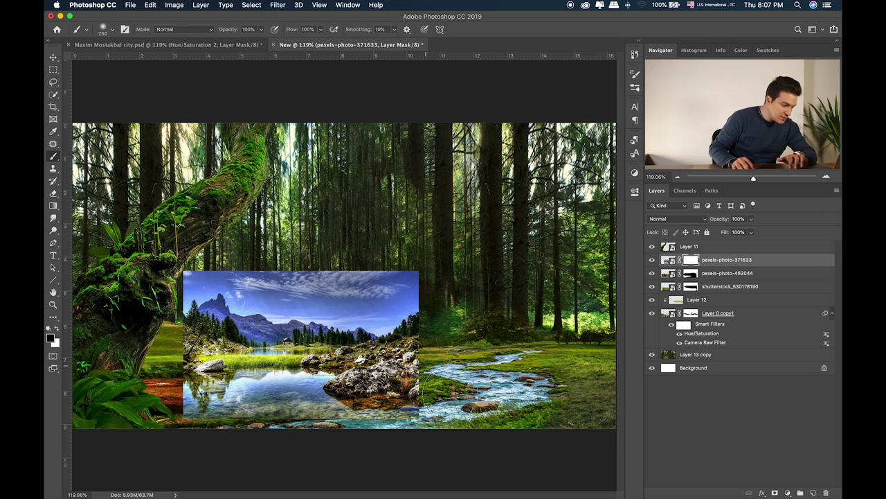
pyautogui.press('[')
pyautogui.press('[')
pyautogui.moveTo(251, 281)
pyautogui.mouseDown()
pyautogui.moveTo(212, 315)
pyautogui.moveTo(409, 307)
pyautogui.moveTo(365, 320)
pyautogui.mouseUp()
pyautogui.press('[')
pyautogui.press('[')
pyautogui.press('[')
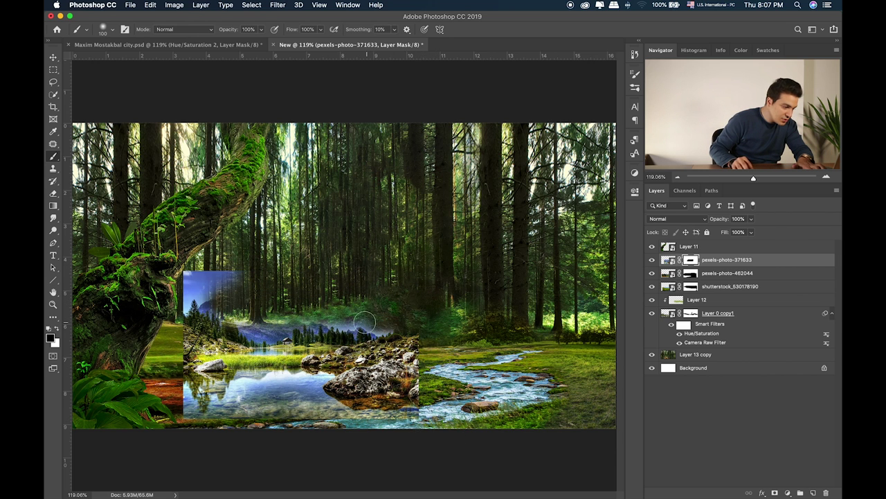
pyautogui.moveTo(422, 320); pyautogui.dragTo(258, 328)
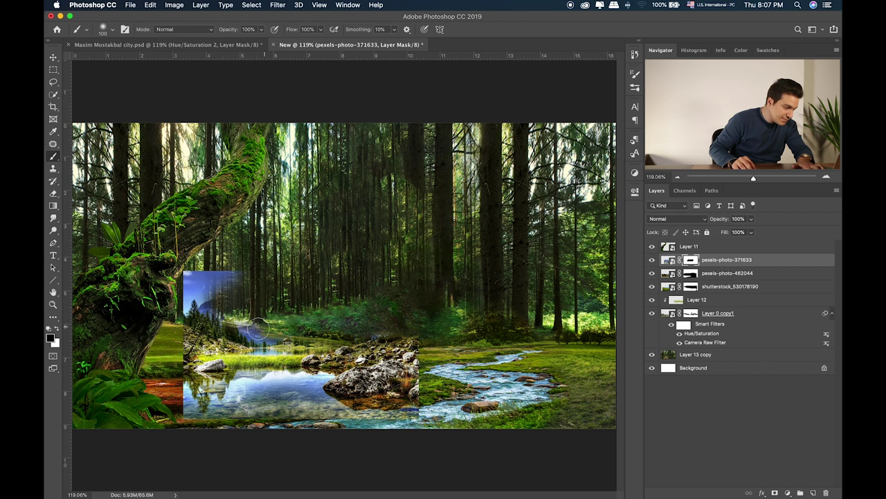
pyautogui.press('super+z')
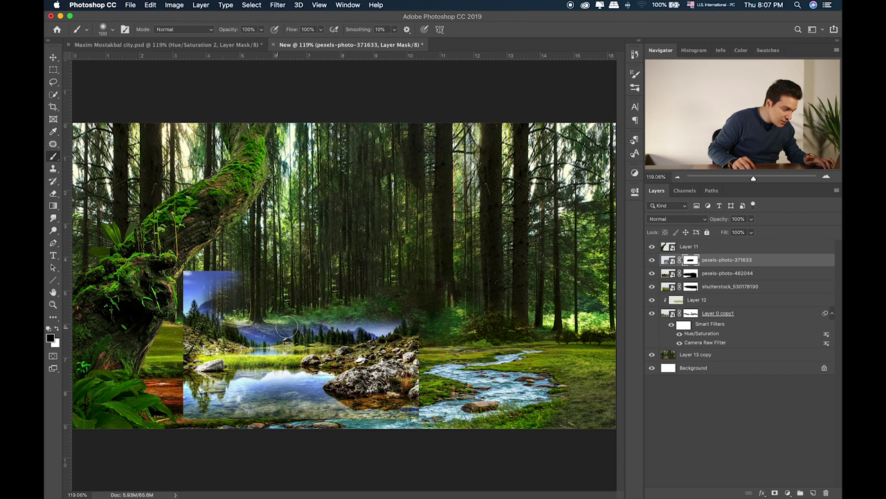
# Mask out the rocky lake image's remaining sky and mountains, and blend its right and bottom edges into the grass with a smaller brush
pyautogui.moveTo(239, 276)
pyautogui.mouseDown()
pyautogui.moveTo(160, 267)
pyautogui.moveTo(211, 288)
pyautogui.moveTo(177, 293)
pyautogui.moveTo(266, 324)
pyautogui.mouseUp()
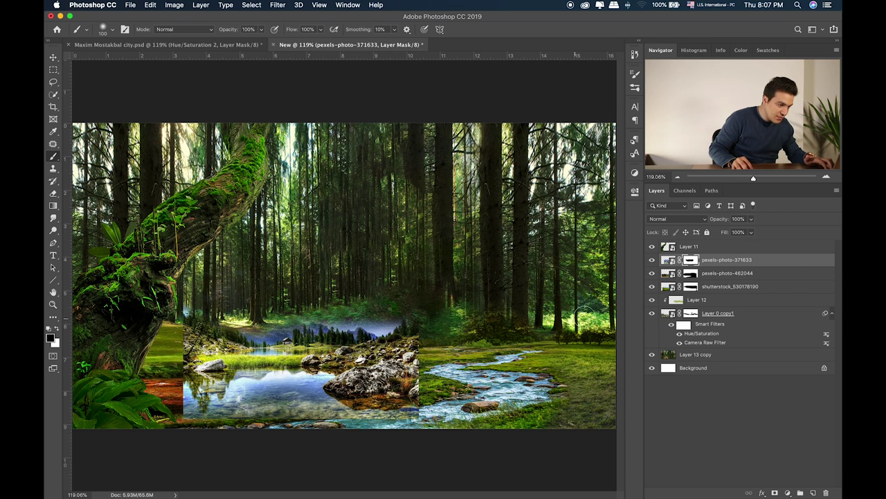
pyautogui.moveTo(348, 322)
pyautogui.mouseDown()
pyautogui.moveTo(395, 311)
pyautogui.moveTo(356, 330)
pyautogui.moveTo(255, 330)
pyautogui.moveTo(291, 326)
pyautogui.moveTo(209, 314)
pyautogui.mouseUp()
pyautogui.press('[')
pyautogui.press('[')
pyautogui.moveTo(430, 341); pyautogui.dragTo(399, 332)
pyautogui.moveTo(422, 367)
pyautogui.mouseDown()
pyautogui.moveTo(433, 387)
pyautogui.moveTo(374, 418)
pyautogui.moveTo(392, 416)
pyautogui.moveTo(323, 438)
pyautogui.moveTo(381, 418)
pyautogui.moveTo(259, 431)
pyautogui.mouseUp()
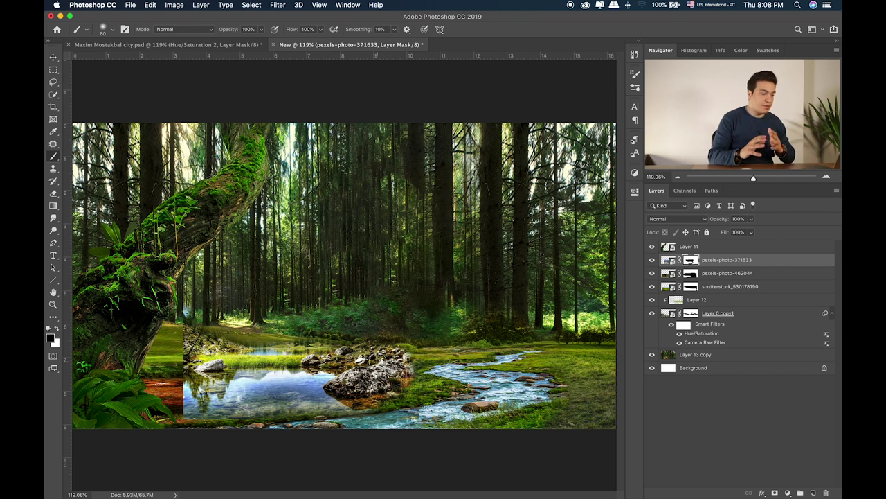
pyautogui.click(149, 5)
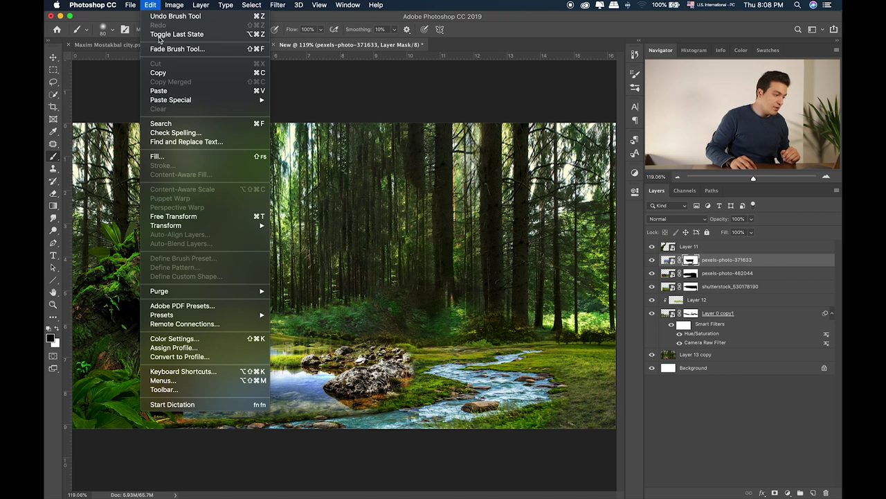
# Flip the rocky lake image horizontally again and reposition it so its large rocks sit beside the mossy trunk
pyautogui.moveTo(213, 225)
pyautogui.click(332, 333)
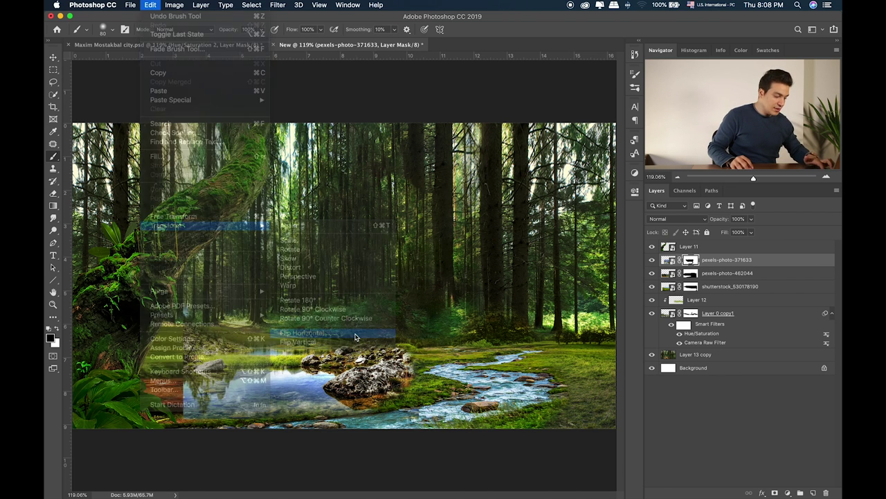
pyautogui.press('v')
pyautogui.moveTo(360, 333); pyautogui.dragTo(277, 345)
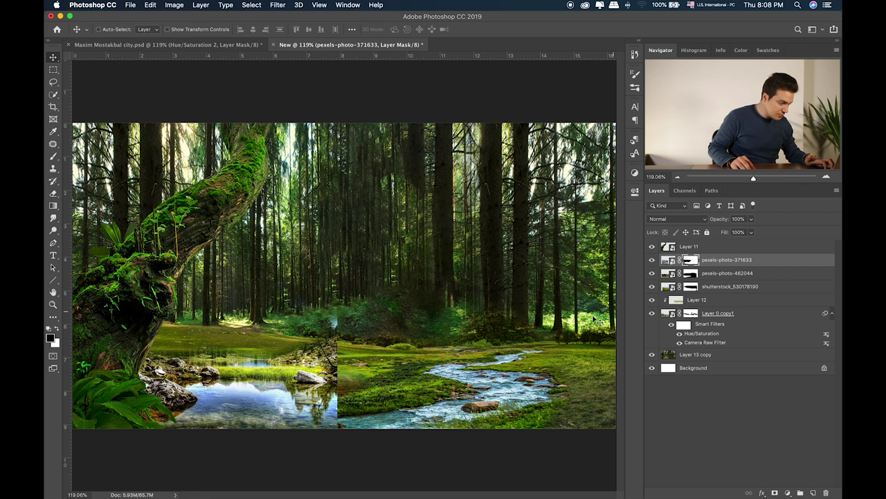
pyautogui.moveTo(288, 385); pyautogui.dragTo(327, 345)
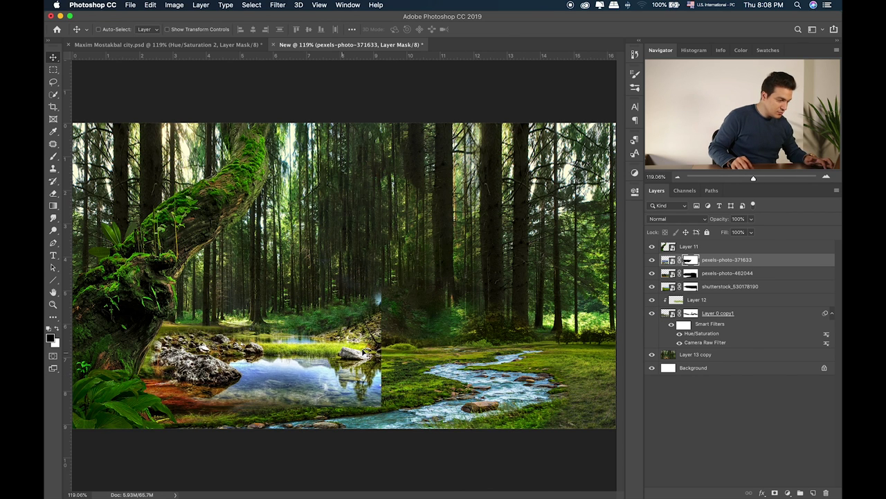
# Flatten the rocky lake image slightly from its upper edge and adjust its right side with Free Transform
pyautogui.hotkey('ctrl', 't')
pyautogui.moveTo(263, 259); pyautogui.dragTo(263, 276)
pyautogui.moveTo(381, 332); pyautogui.dragTo(389, 331)
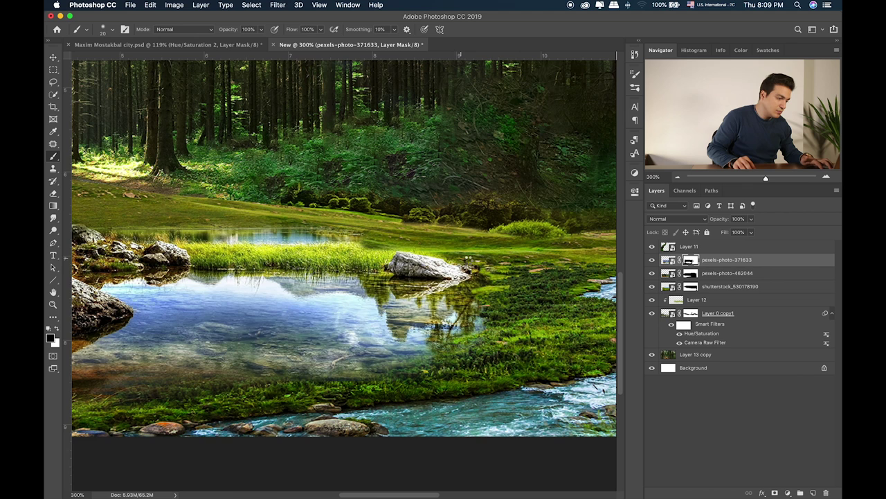
# Paint on the rocky lake image's mask to blend its right edge and far shoreline into the surrounding grass
pyautogui.moveTo(323, 259); pyautogui.dragTo(425, 253)
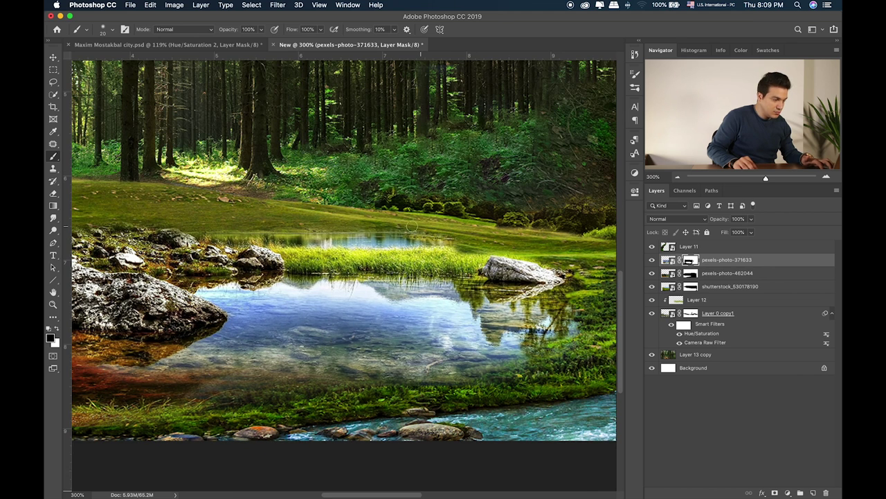
pyautogui.moveTo(381, 225)
pyautogui.mouseDown()
pyautogui.moveTo(219, 227)
pyautogui.moveTo(377, 247)
pyautogui.mouseUp()
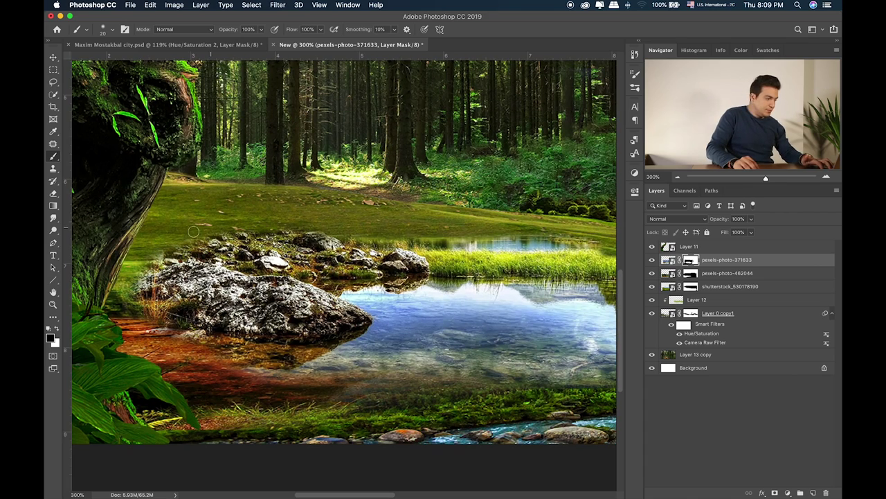
pyautogui.press('super+0')
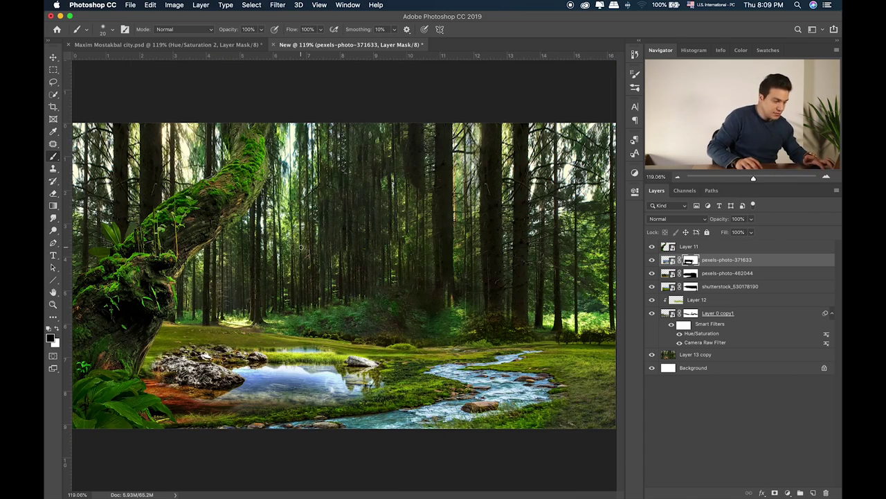
# Reposition the rocky lake image, lower its upper edge slightly with Free Transform, and shift it toward the stream
pyautogui.press('v')
pyautogui.moveTo(333, 371); pyautogui.dragTo(355, 368)
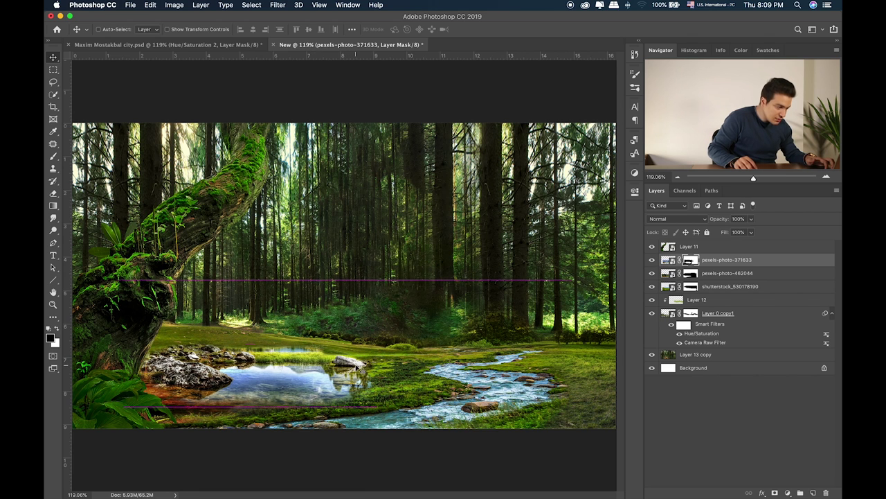
pyautogui.click(685, 247)
pyautogui.hotkey('ctrl', 't')
pyautogui.press('Escape')
pyautogui.click(756, 261)
pyautogui.hotkey('ctrl', 't')
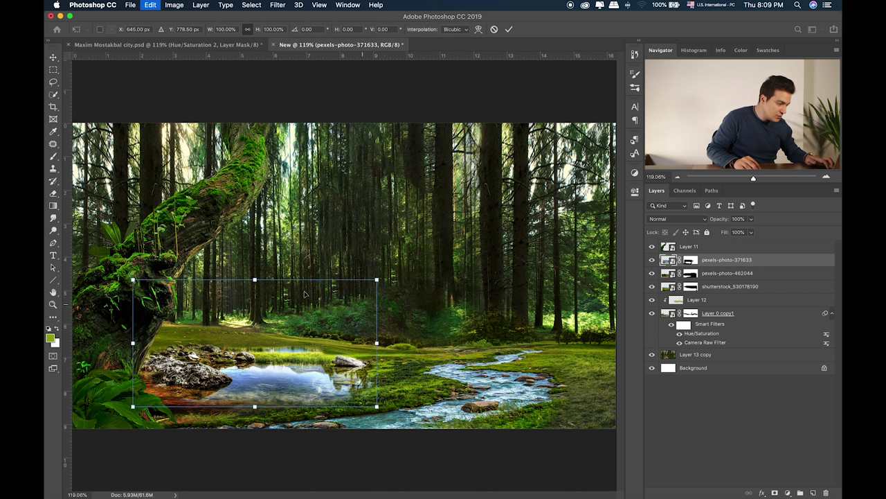
pyautogui.moveTo(255, 280); pyautogui.dragTo(255, 290)
pyautogui.moveTo(351, 350); pyautogui.dragTo(363, 348)
pyautogui.press('Return')
# Stretch the rocky lake image's left side behind the mossy trunk, nudge it into place, and compare the scene without it
pyautogui.press('super+t')
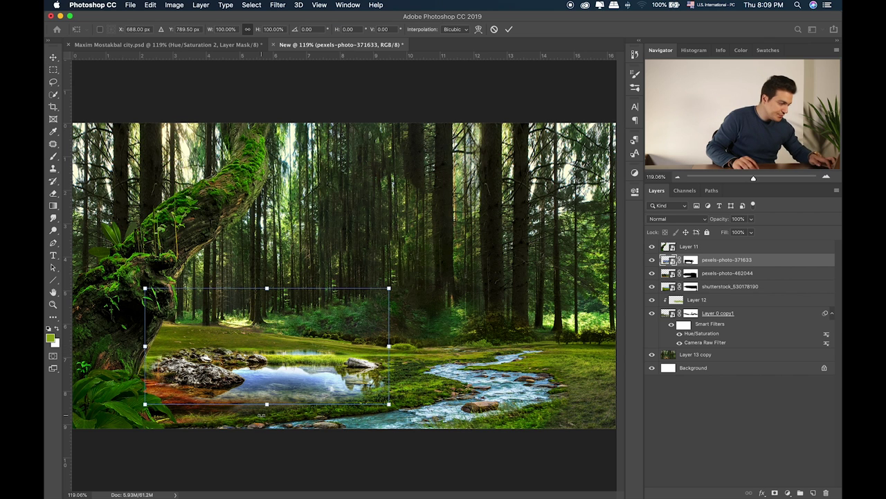
pyautogui.moveTo(145, 346); pyautogui.dragTo(117, 346)
pyautogui.press('Return')
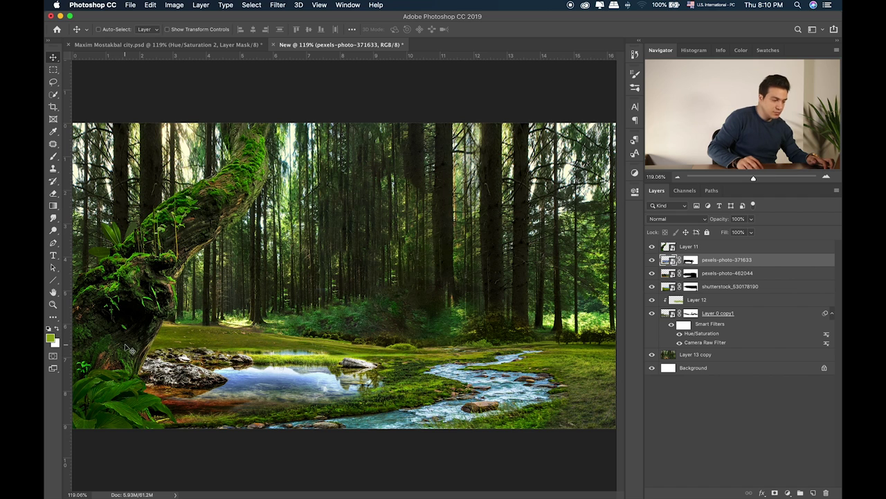
pyautogui.moveTo(357, 367); pyautogui.dragTo(363, 371)
pyautogui.click(653, 260)
pyautogui.click(652, 260)
# Group the layers from pexels-photo-371633 down to Layer 13 copy and check the group's visibility
pyautogui.press('super+Tab')
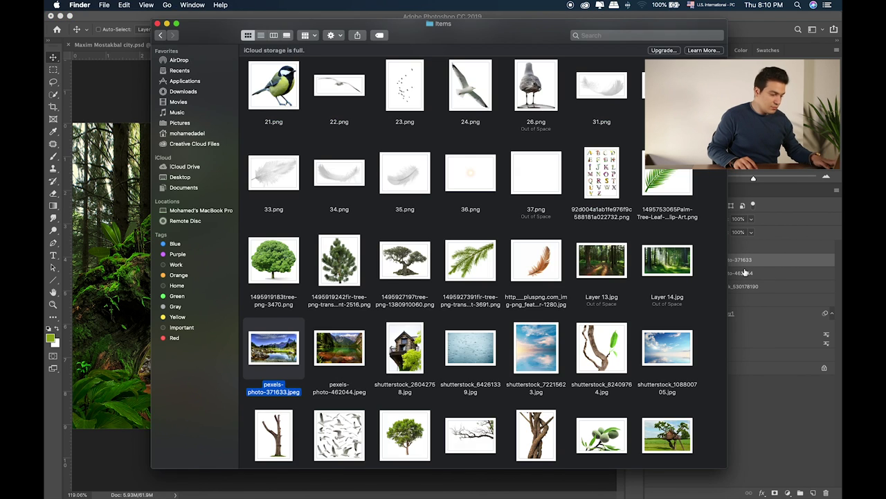
pyautogui.press('super+Tab')
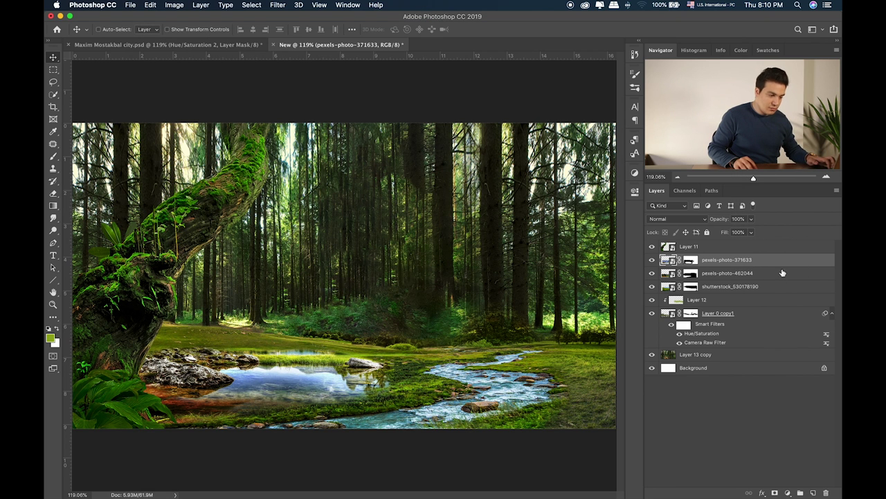
pyautogui.keyDown('shift'); pyautogui.click(717, 354); pyautogui.keyUp('shift')
pyautogui.press('super+g')
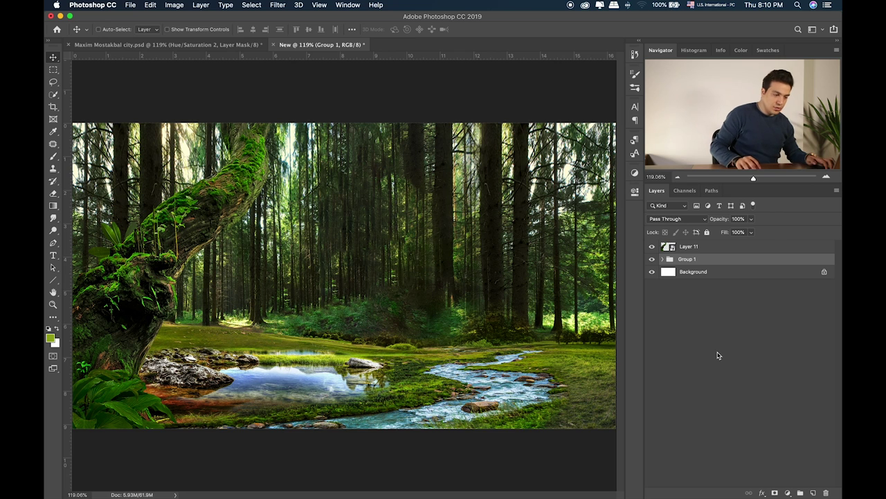
pyautogui.click(653, 259)
pyautogui.click(653, 259)
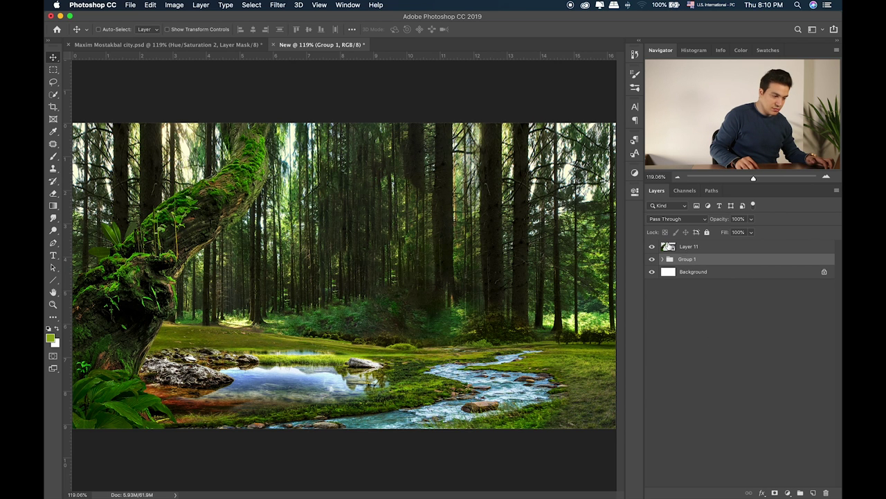
pyautogui.click(653, 259)
pyautogui.click(653, 259)
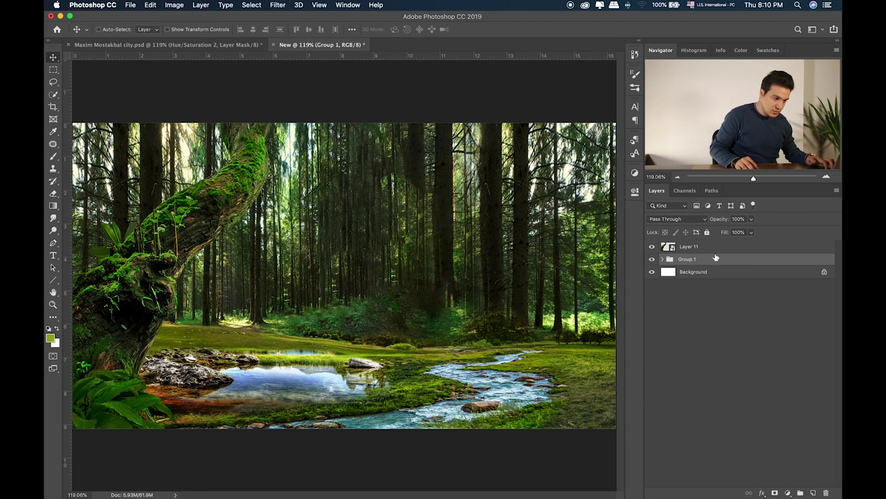
# Put Layer 11 in a new group named Front and rename Group 1 as Background
pyautogui.click(720, 251)
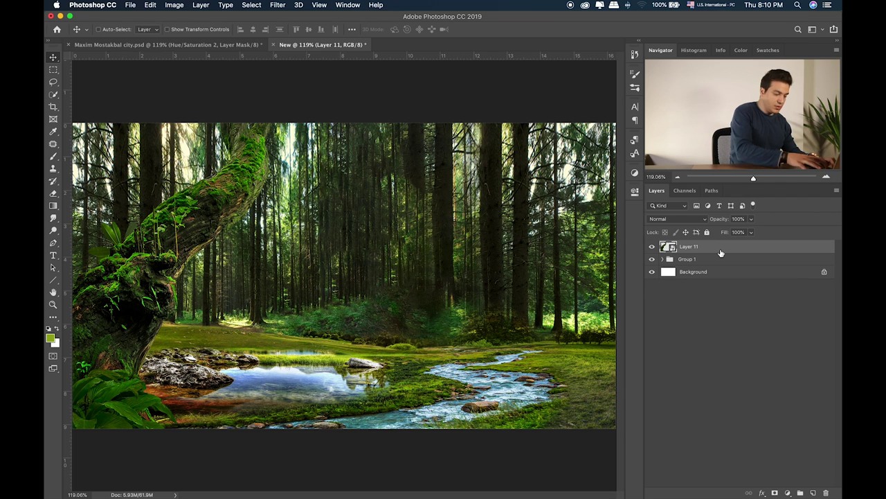
pyautogui.press('super+g')
pyautogui.doubleClick(686, 246)
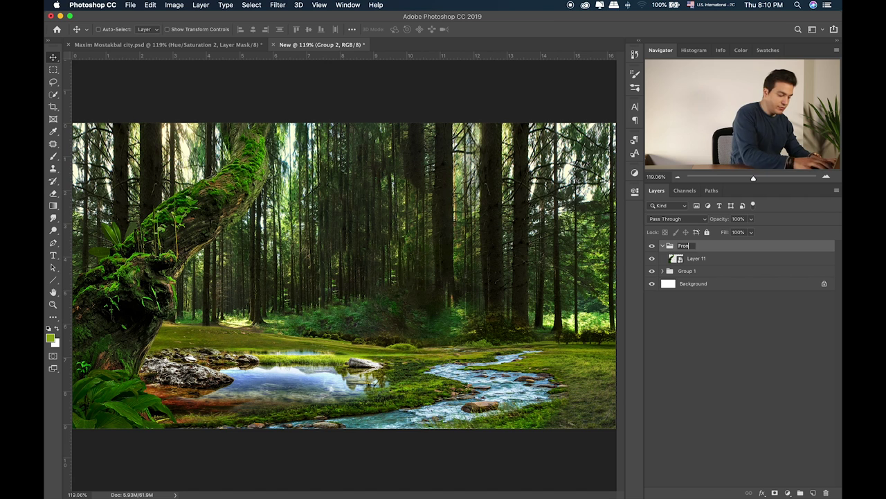
pyautogui.press('Return')
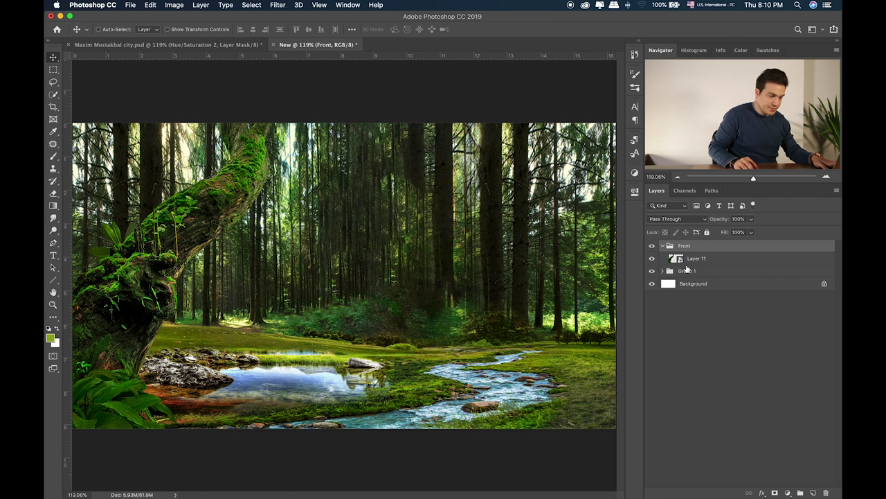
pyautogui.doubleClick(685, 272)
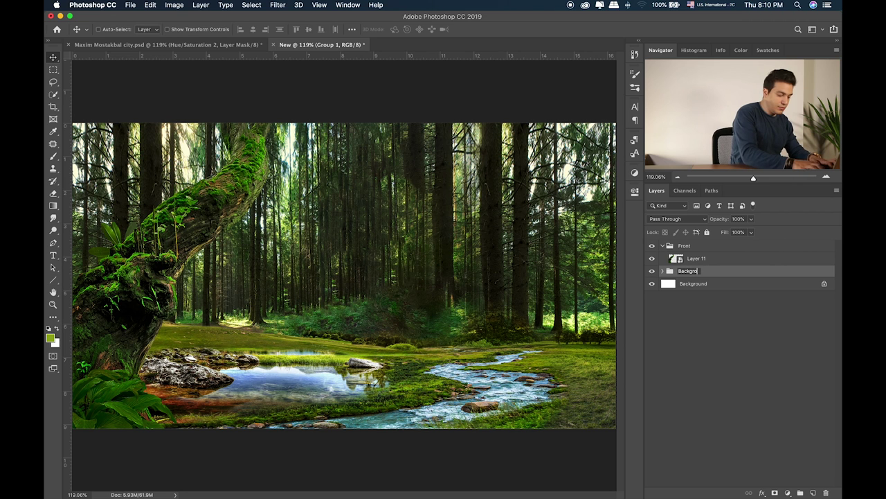
pyautogui.press('Return')
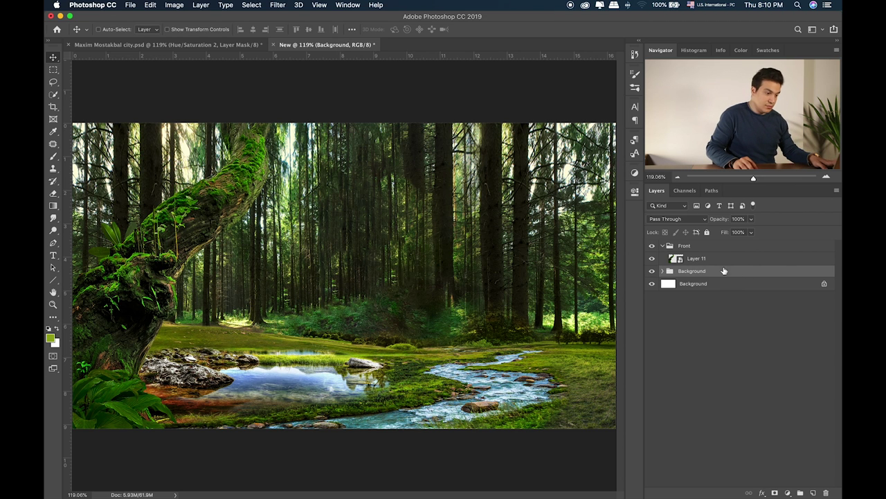
# Select the Front group, switch to Finder, and open the untitled folder inside Items
pyautogui.click(696, 250)
pyautogui.press('super+Tab')
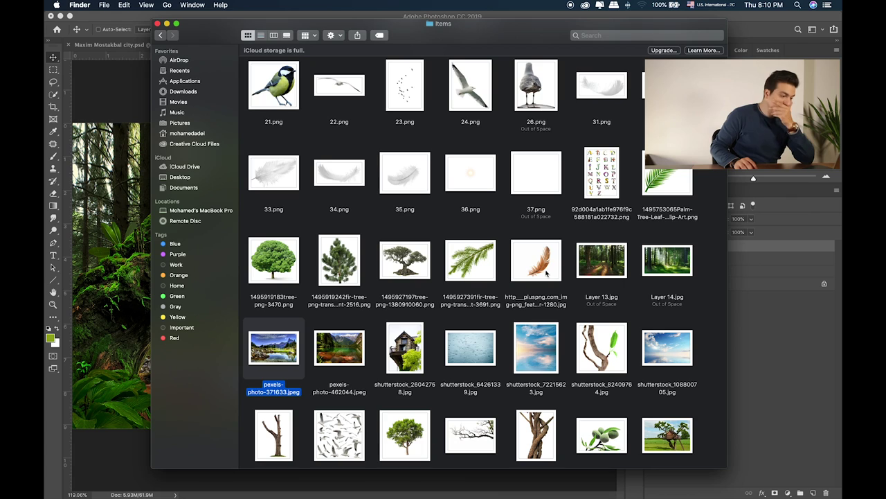
pyautogui.scroll(-10, 544, 282)
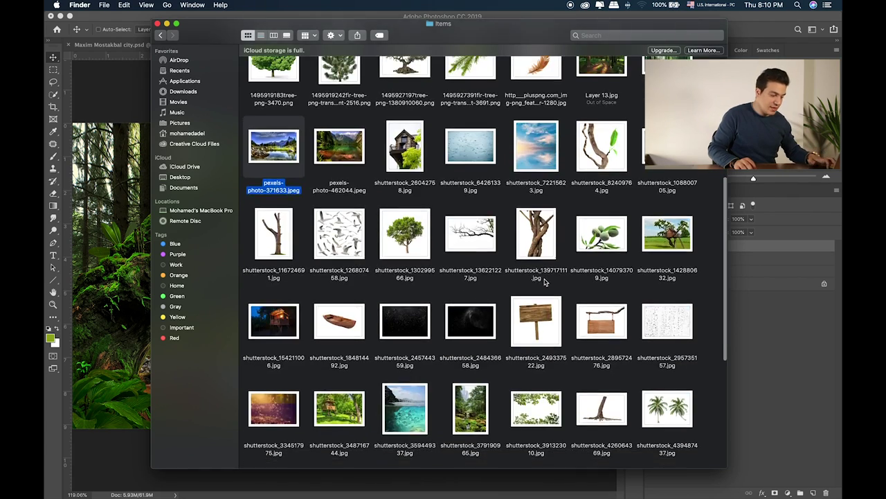
pyautogui.press('super+Tab')
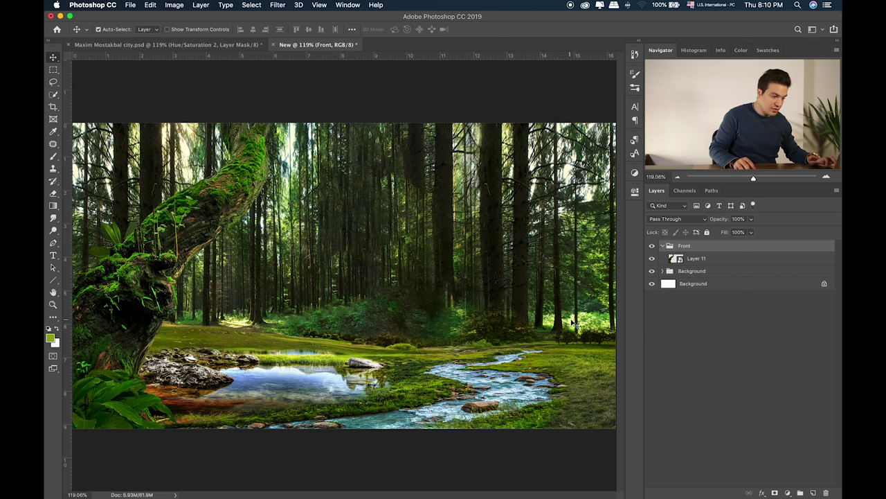
pyautogui.press('super+Tab')
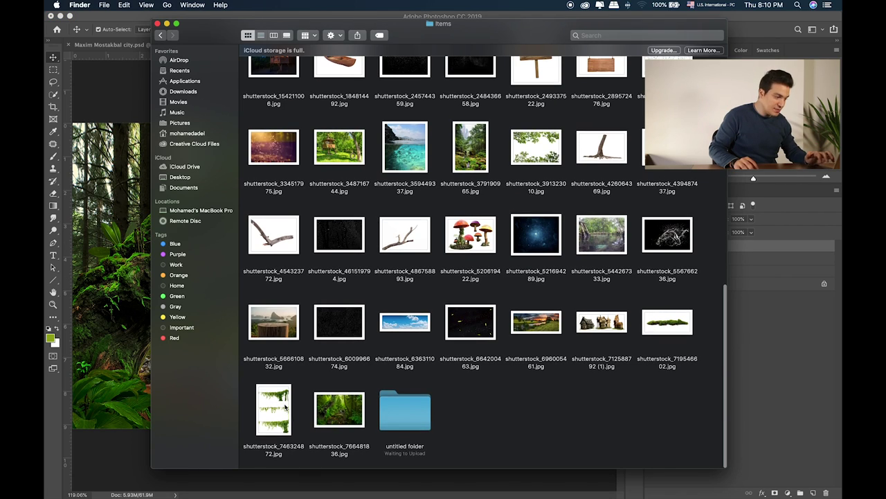
pyautogui.click(285, 408)
pyautogui.click(390, 404)
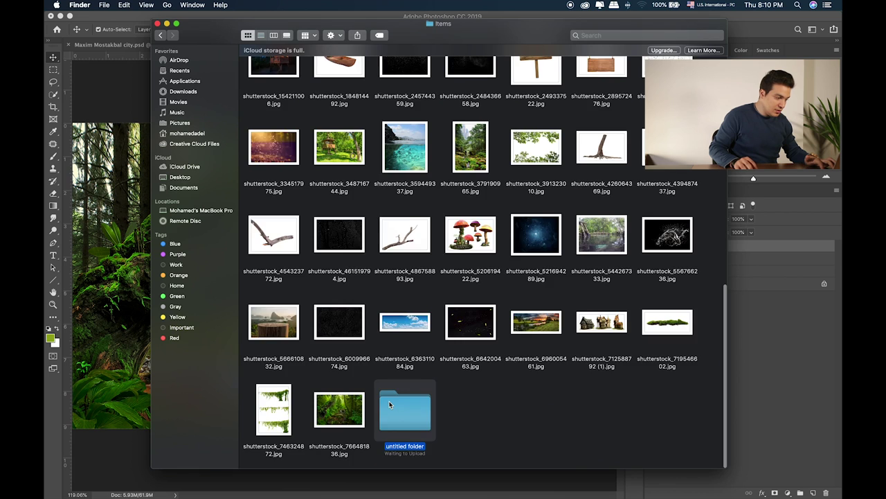
pyautogui.doubleClick(390, 404)
# Preview the fern_06 and fern_07 images and look through the folder's other stock elements
pyautogui.click(424, 135)
pyautogui.click(435, 76)
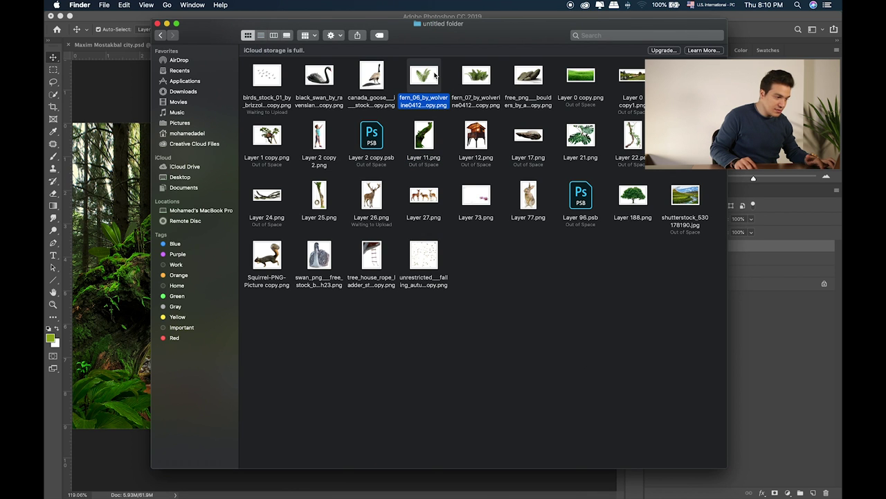
pyautogui.press('space')
pyautogui.press('space')
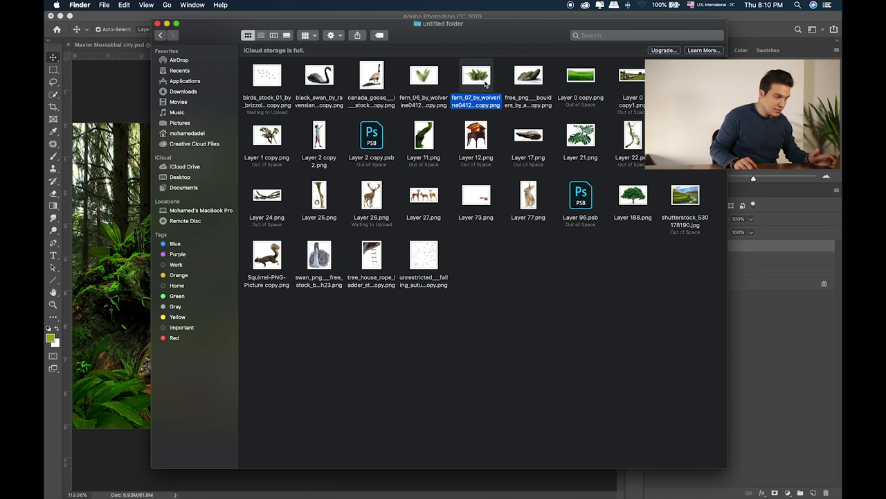
pyautogui.press('space')
pyautogui.press('space')
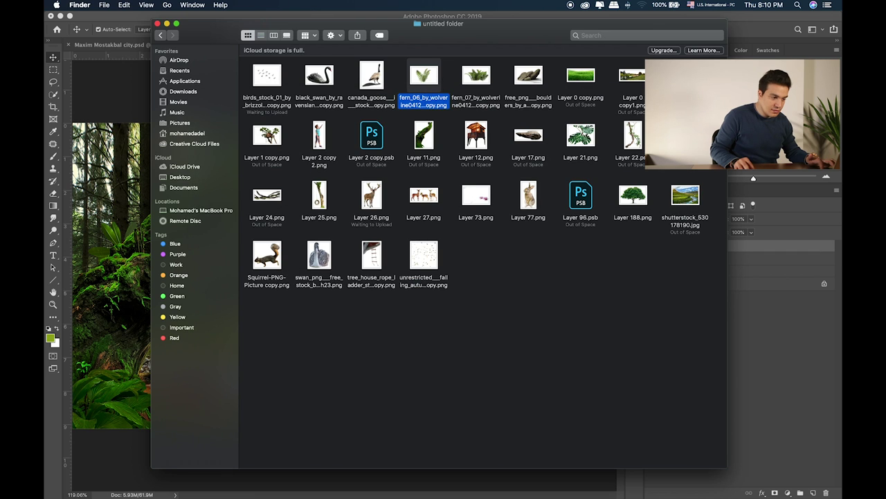
pyautogui.click(614, 142)
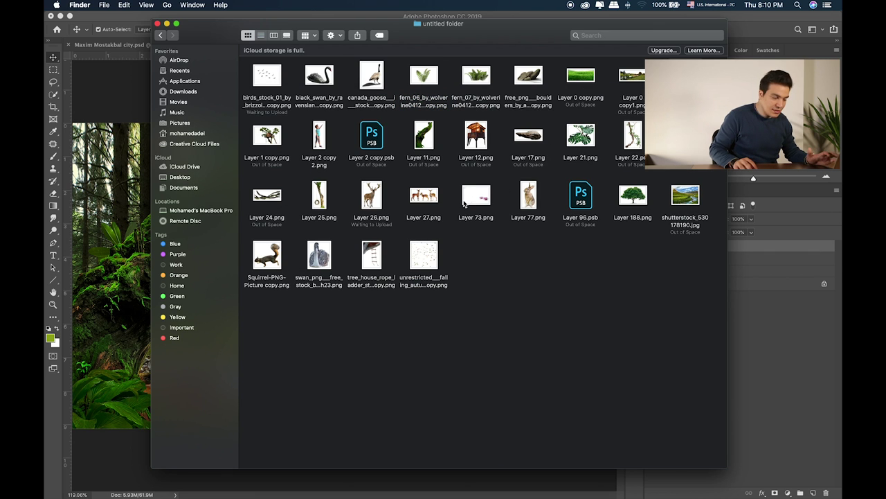
pyautogui.click(698, 216)
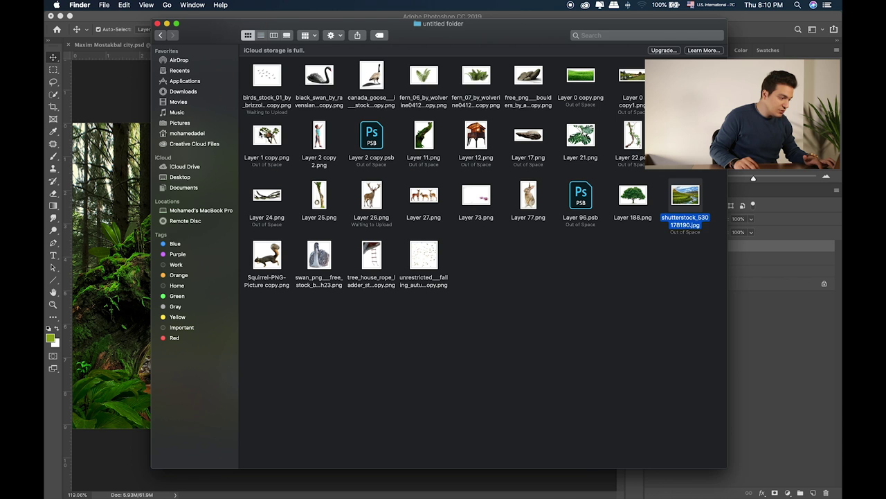
# Preview the tree house image Layer 1 copy.png and place it in the Photoshop document New
pyautogui.click(260, 134)
pyautogui.press('space')
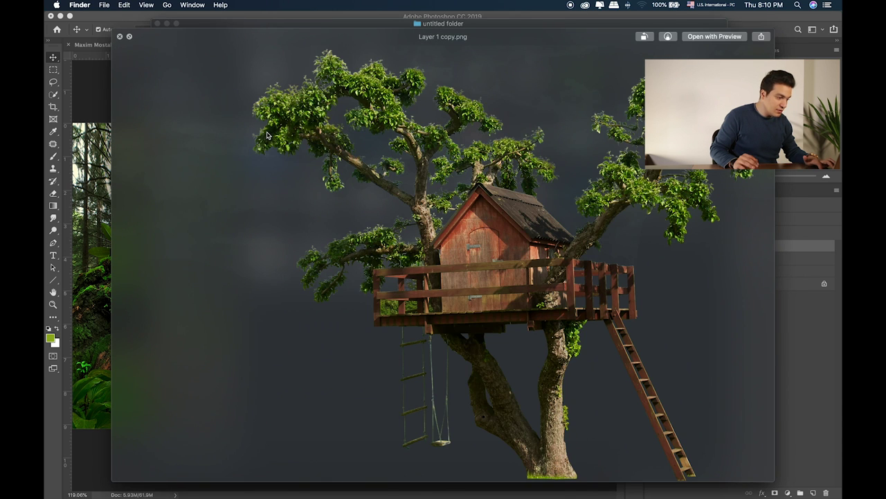
pyautogui.press('space')
pyautogui.moveTo(267, 135); pyautogui.dragTo(108, 232)
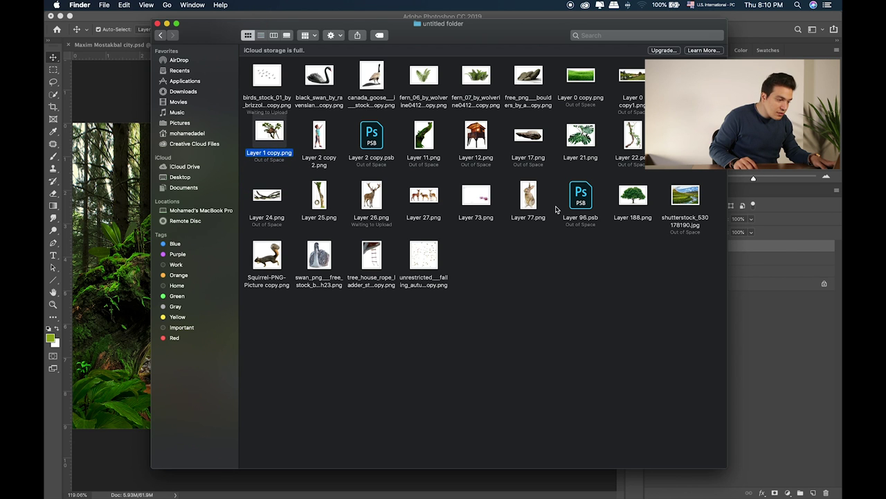
pyautogui.click(125, 172)
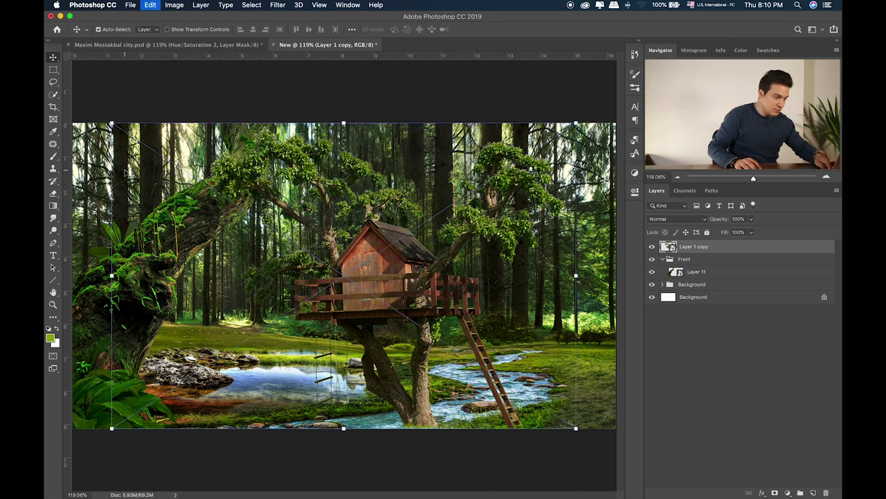
# Scale the tree house to about a third of its placed size and position it on the far bank before the distant trees
pyautogui.moveTo(113, 120); pyautogui.dragTo(428, 275)
pyautogui.moveTo(494, 335); pyautogui.dragTo(424, 252)
pyautogui.moveTo(506, 248); pyautogui.dragTo(497, 255)
pyautogui.press('Return')
pyautogui.press('super+equal')
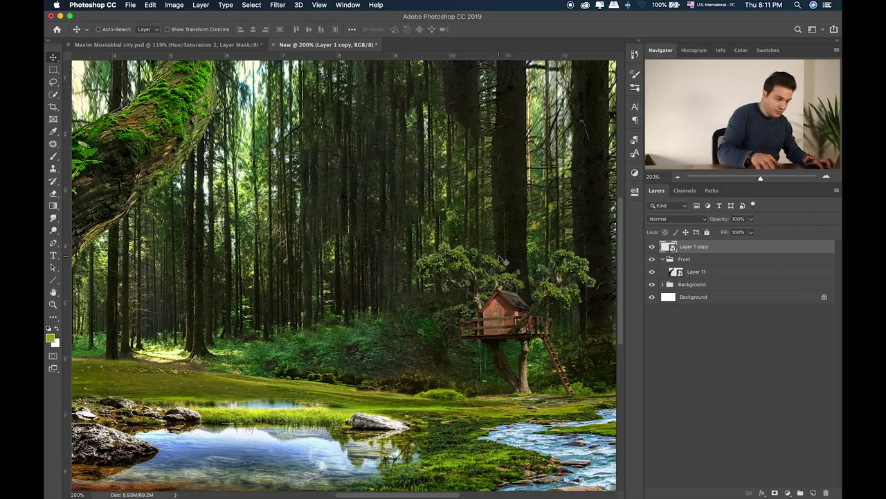
# Nudge the tree house slightly down and toward the lake so its trunk and ladder stand on the grassy bank
pyautogui.moveTo(511, 315); pyautogui.dragTo(242, 268)
pyautogui.press('super+equal')
pyautogui.press('super+equal')
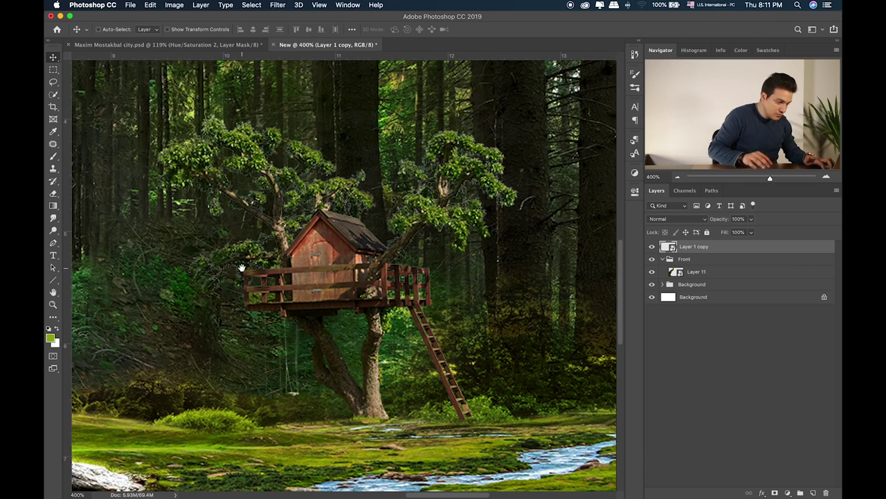
pyautogui.hotkey('shift', 'Down')
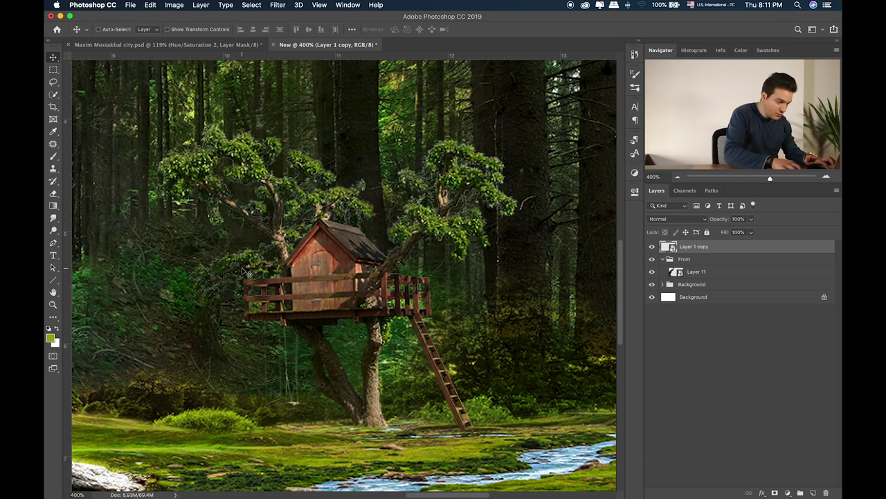
pyautogui.hotkey('shift', 'Left')
pyautogui.hotkey('shift', 'Left')
pyautogui.hotkey('shift', 'Left')
pyautogui.hotkey('shift', 'Left')
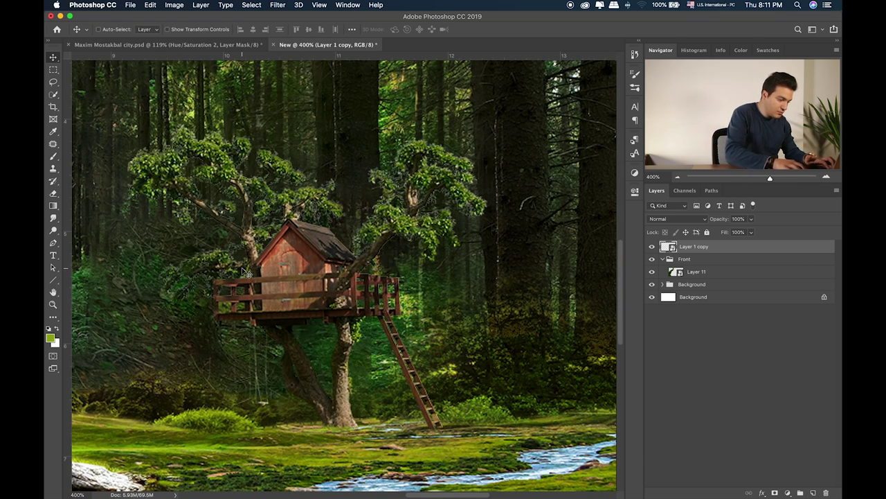
pyautogui.press('Left')
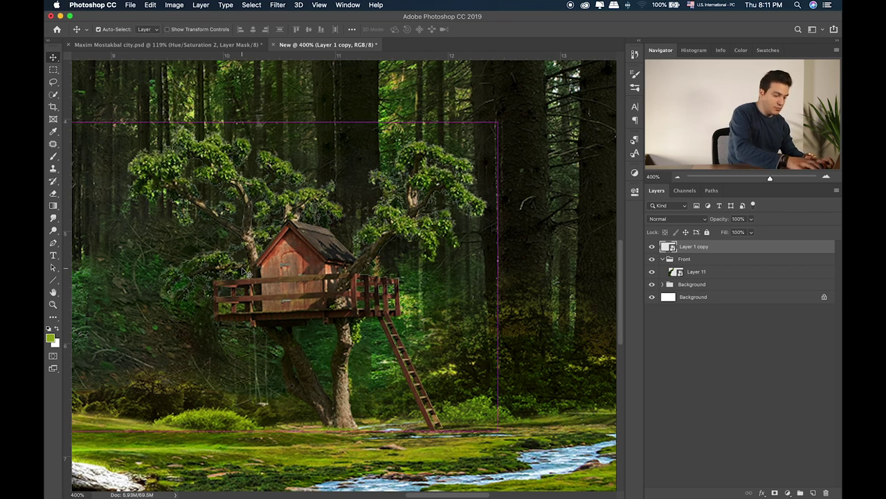
pyautogui.press('super+0')
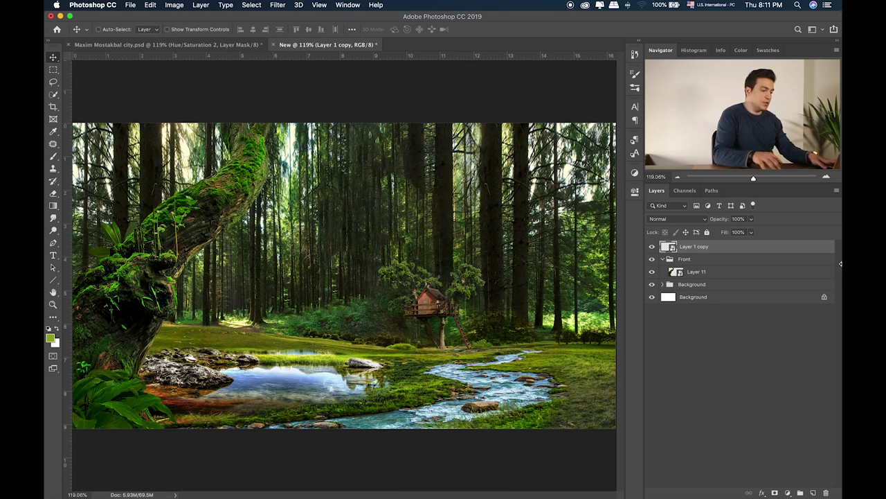
# Switch to Finder and place the boy image Layer 2 copy 2.png into the Photoshop document New
pyautogui.press('super+Tab')
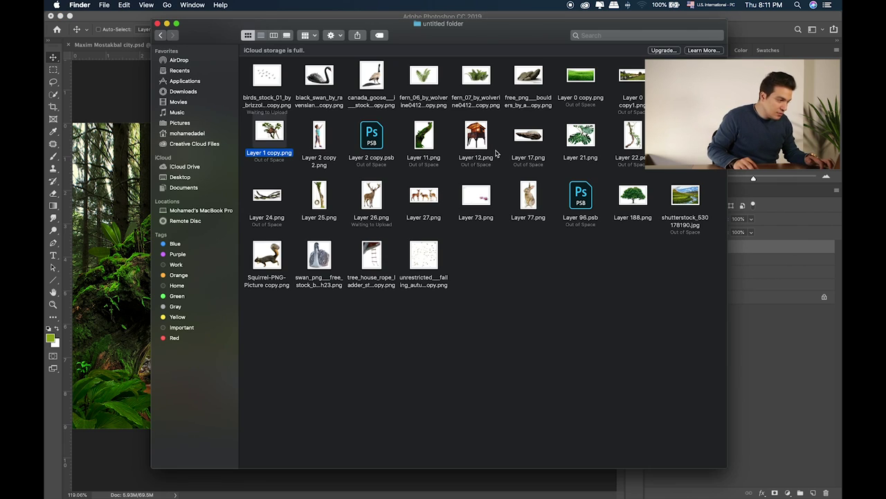
pyautogui.moveTo(323, 138); pyautogui.dragTo(128, 175)
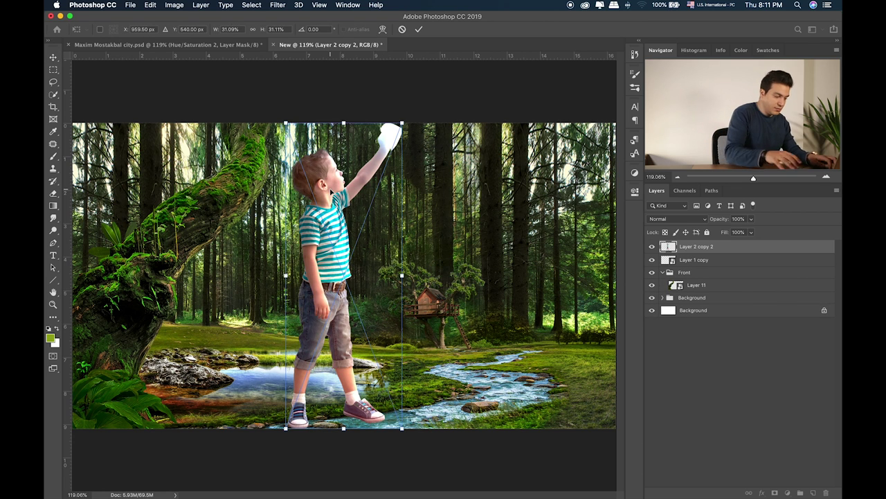
pyautogui.press('Return')
# Flip the boy horizontally and scale him down to about 7%, roughly 0.80 × 2.08 cm
pyautogui.press('super+t')
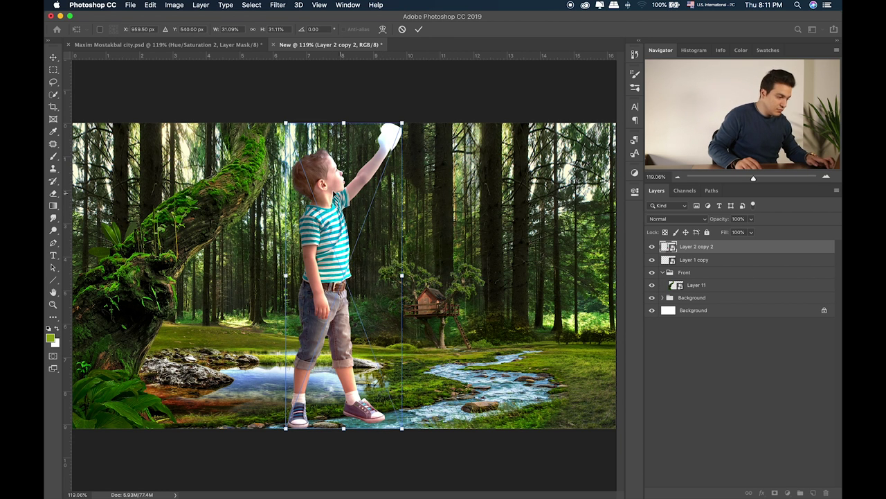
pyautogui.rightClick(339, 189)
pyautogui.click(368, 299)
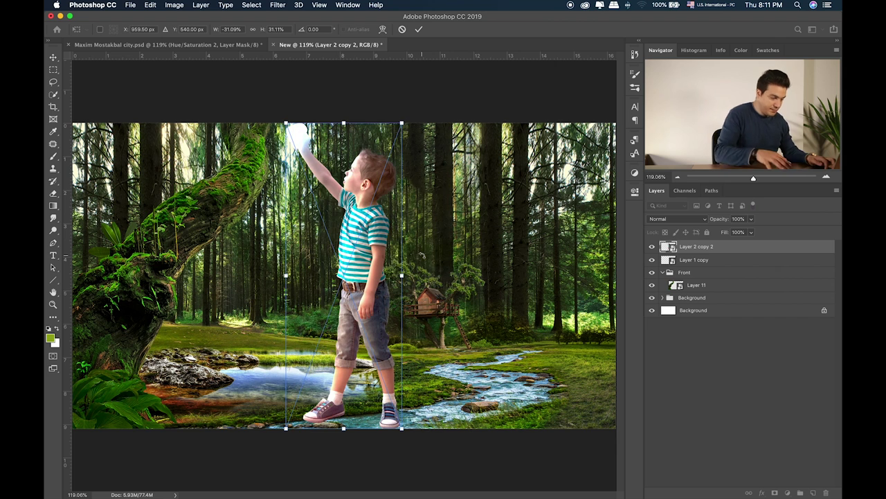
pyautogui.moveTo(280, 123); pyautogui.dragTo(390, 352)
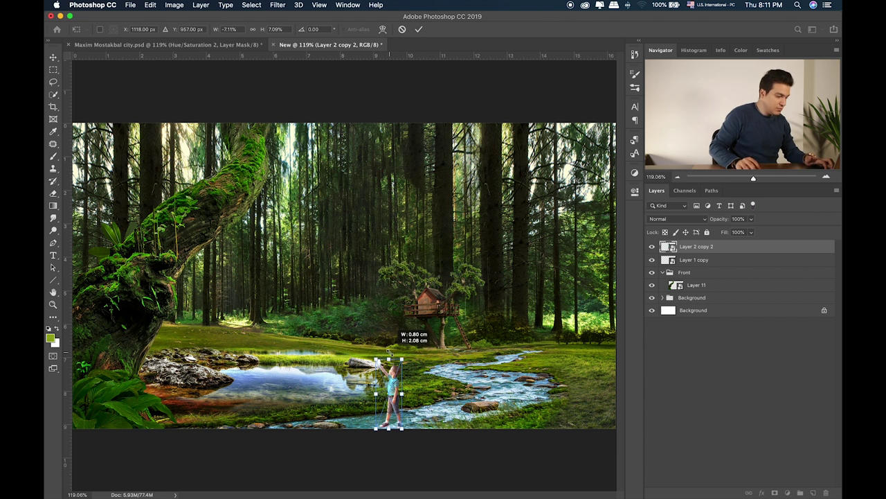
pyautogui.press('Return')
# Shrink the boy further and move him onto the left end of the tree house deck
pyautogui.press('super+equal')
pyautogui.press('super+equal')
pyautogui.moveTo(358, 400); pyautogui.dragTo(403, 131)
pyautogui.moveTo(375, 229); pyautogui.dragTo(411, 136)
pyautogui.press('Return')
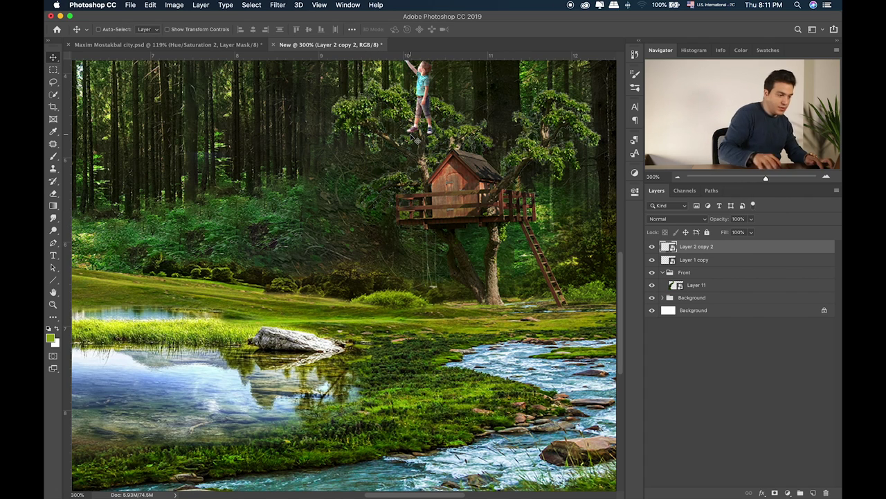
pyautogui.scroll(5, 416, 135)
pyautogui.moveTo(393, 194); pyautogui.dragTo(384, 274)
pyautogui.hotkey('ctrl', 't')
pyautogui.press('Return')
# Fine-tune the boy's size and position so his feet rest on the deck planks beside the tree house
pyautogui.press('super+plus')
pyautogui.press('super+plus')
pyautogui.press('super+plus')
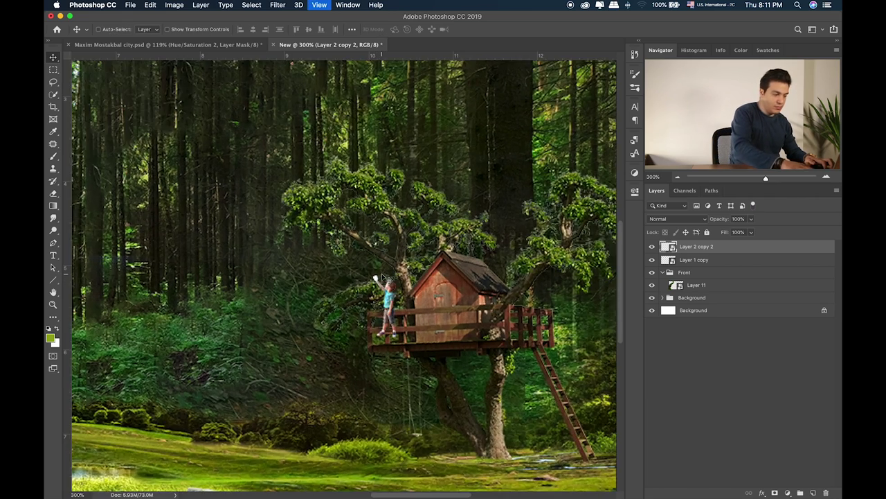
pyautogui.press('super+plus')
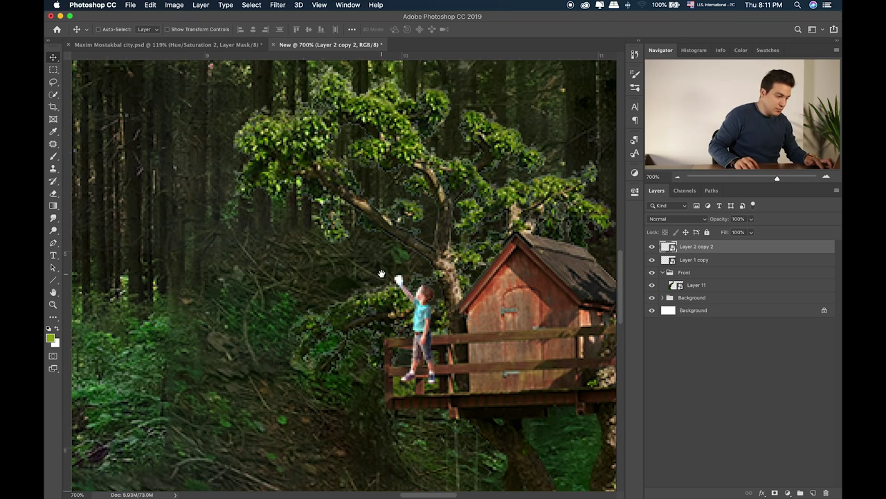
pyautogui.moveTo(375, 286); pyautogui.dragTo(202, 215)
pyautogui.moveTo(251, 267); pyautogui.dragTo(265, 280)
pyautogui.press('super+t')
pyautogui.moveTo(225, 210); pyautogui.dragTo(222, 211)
pyautogui.moveTo(258, 249); pyautogui.dragTo(252, 247)
pyautogui.press('Return')
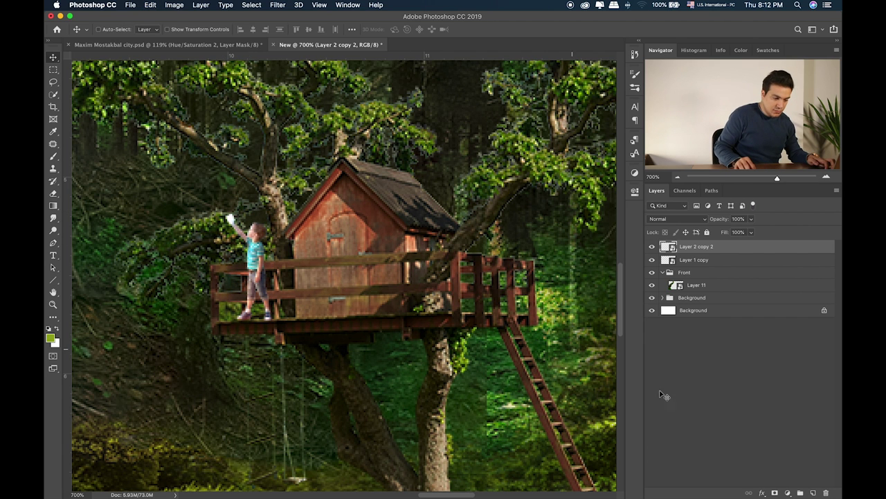
# Add a layer mask to the boy's layer and set up a black brush of about 7 px
pyautogui.click(775, 492)
pyautogui.press('d')
pyautogui.press('b')
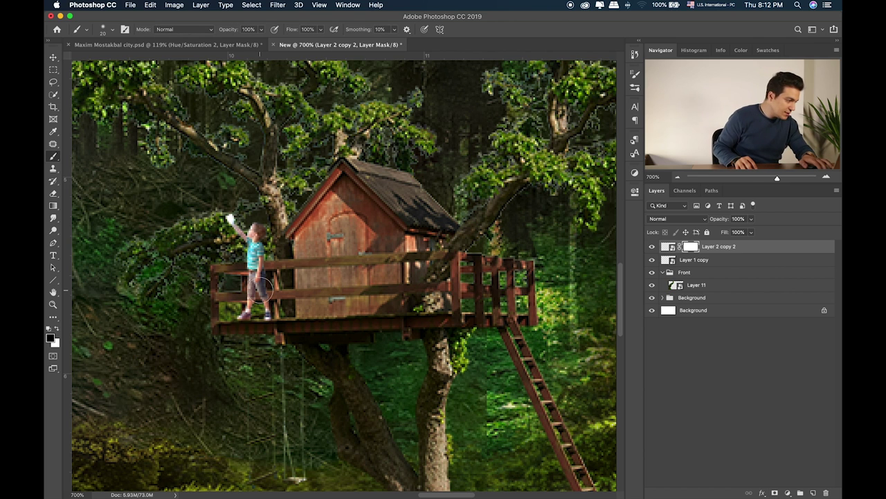
pyautogui.press('[')
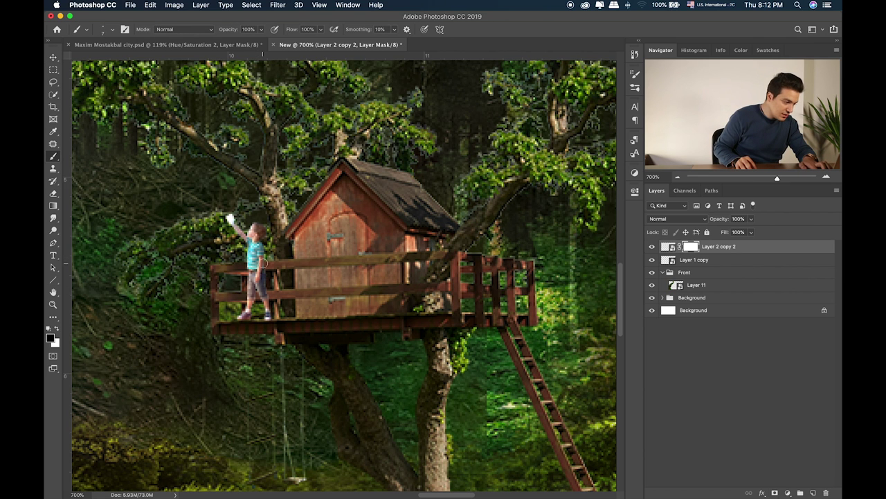
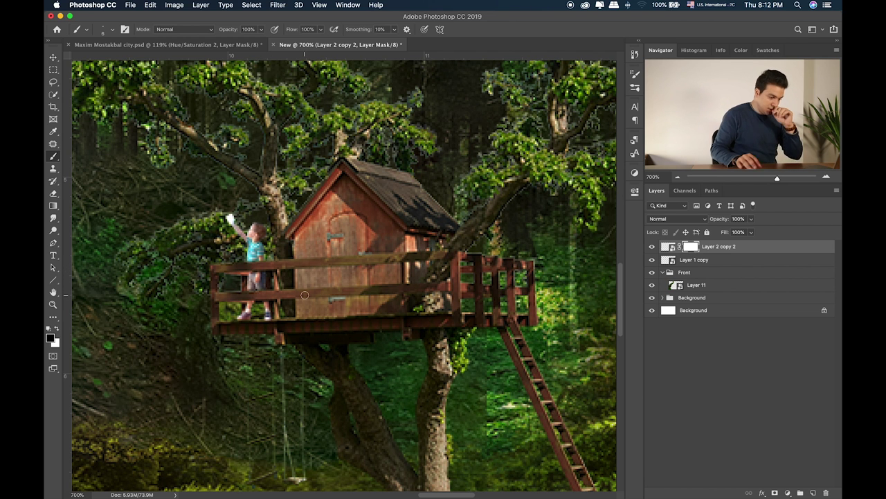
# Switch to Finder, preview the candidate images and place Layer 12.png, the wooden cabin on stilts, into the forest document
pyautogui.press('super+0')
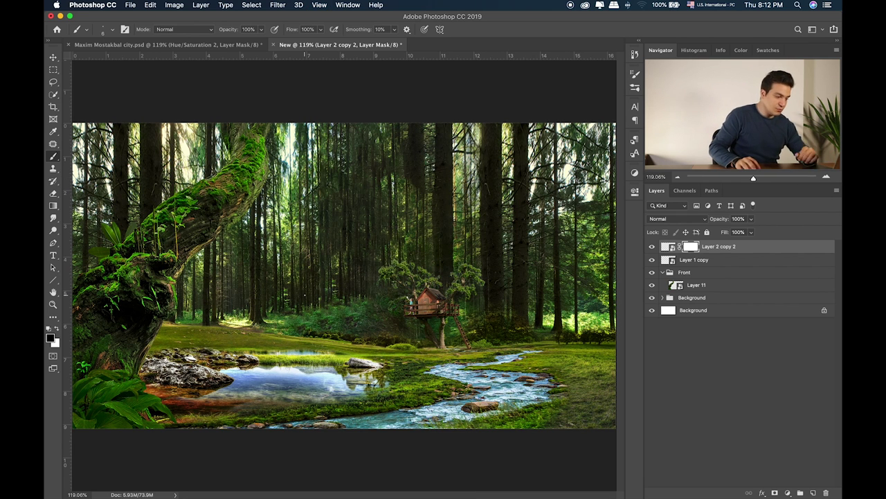
pyautogui.press('super+Tab')
pyautogui.click(382, 210)
pyautogui.press('space')
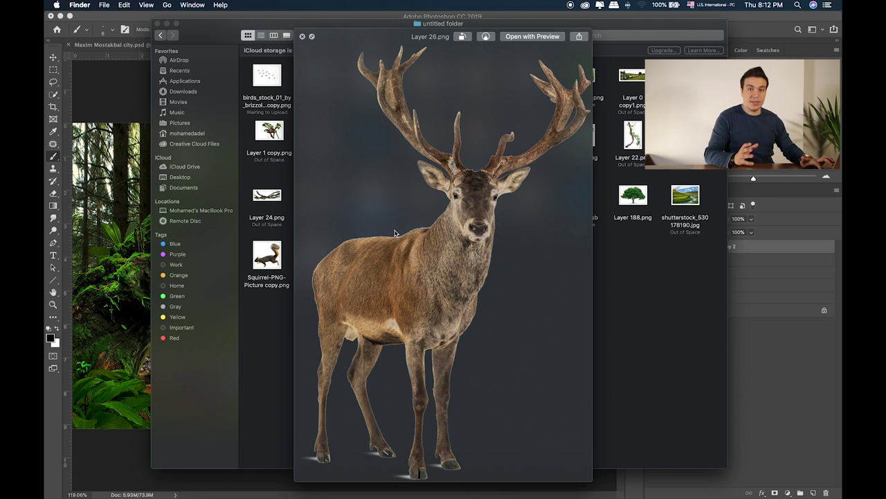
pyautogui.press('space')
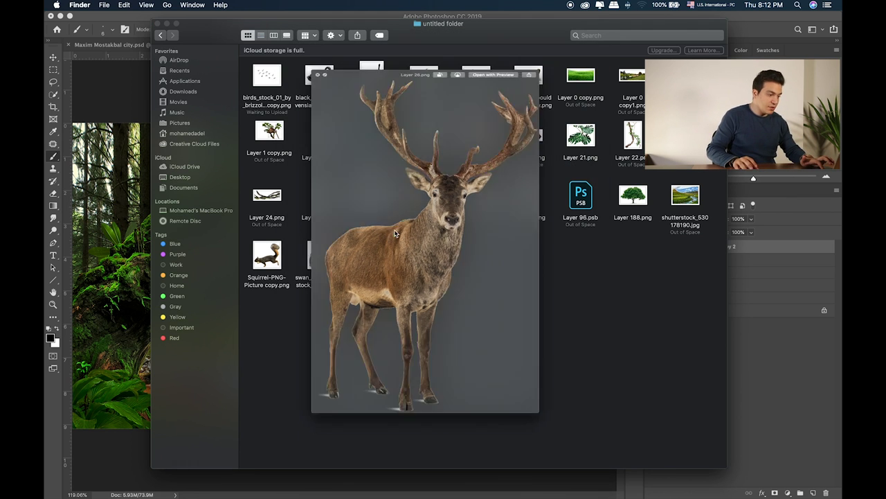
pyautogui.click(484, 135)
pyautogui.press('space')
pyautogui.press('space')
pyautogui.moveTo(483, 135); pyautogui.dragTo(128, 260)
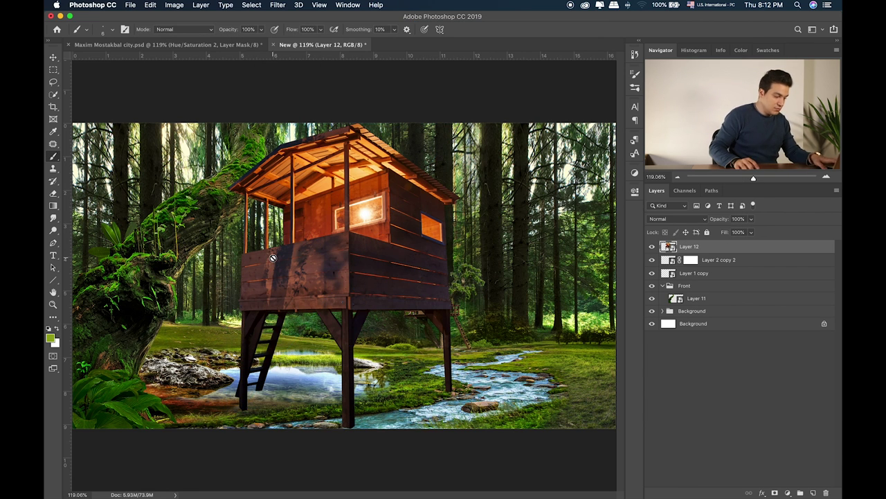
# Flip the stilt cabin horizontally, scale it to about 27% and move it beside the mossy tree over the rocks
pyautogui.press('super+t')
pyautogui.rightClick(349, 245)
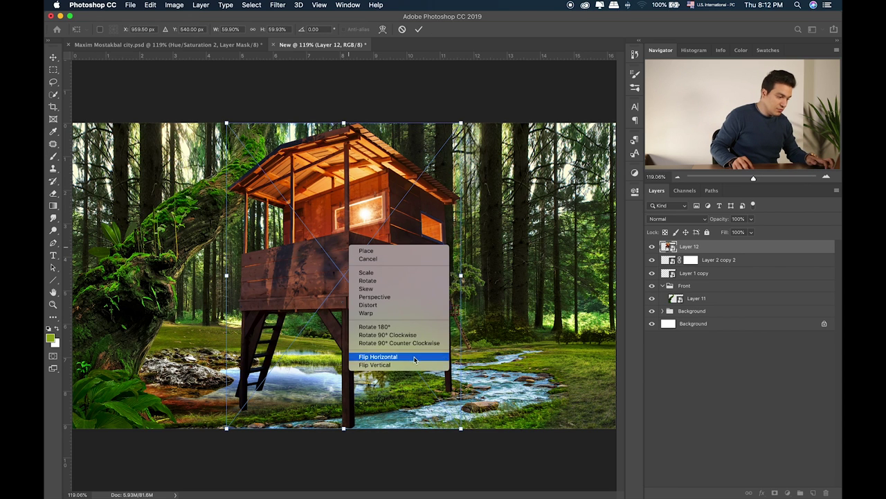
pyautogui.click(414, 358)
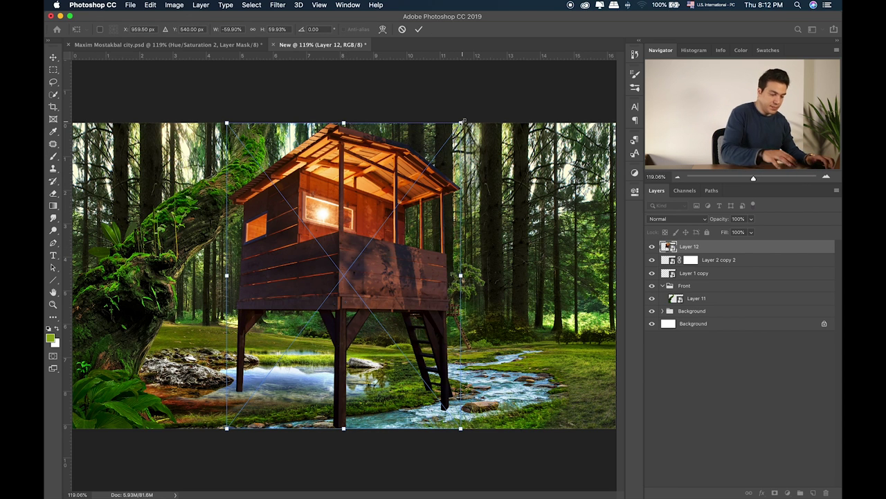
pyautogui.moveTo(463, 123); pyautogui.dragTo(280, 292)
pyautogui.moveTo(277, 378); pyautogui.dragTo(196, 324)
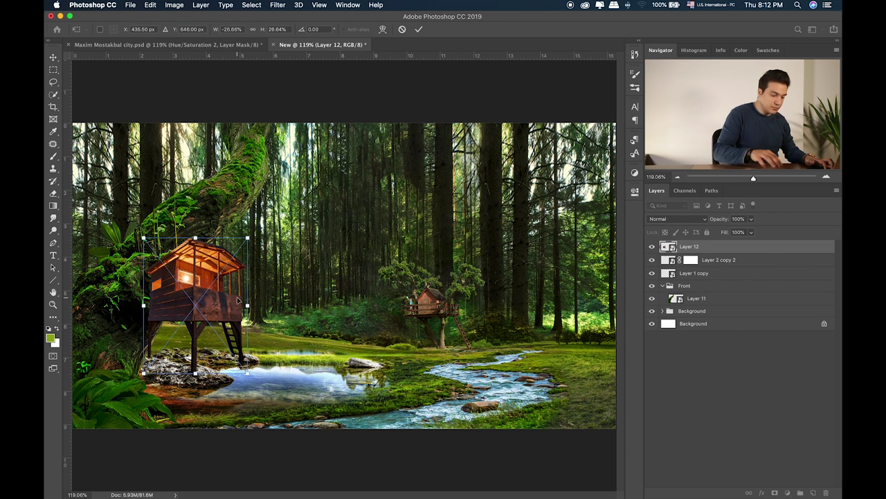
pyautogui.press('Return')
# Move the cabin layer below Layer 11 in the Front group and scale the cabin down further
pyautogui.press('super+bracketleft')
pyautogui.press('super+bracketleft')
pyautogui.press('super+bracketleft')
pyautogui.press('super+bracketleft')
pyautogui.press('super+t')
pyautogui.moveTo(234, 249)
pyautogui.mouseDown()
pyautogui.moveTo(212, 300)
pyautogui.moveTo(210, 263)
pyautogui.moveTo(210, 311)
pyautogui.moveTo(222, 301)
pyautogui.moveTo(197, 309)
pyautogui.moveTo(208, 313)
pyautogui.mouseUp()
pyautogui.press('Return')
# Stand the stilt cabin on the rocky shore beside the mossy trunk and shrink it slightly more
pyautogui.press('b')
pyautogui.press('super+equal')
pyautogui.press('super+equal')
pyautogui.moveTo(279, 287); pyautogui.dragTo(499, 238)
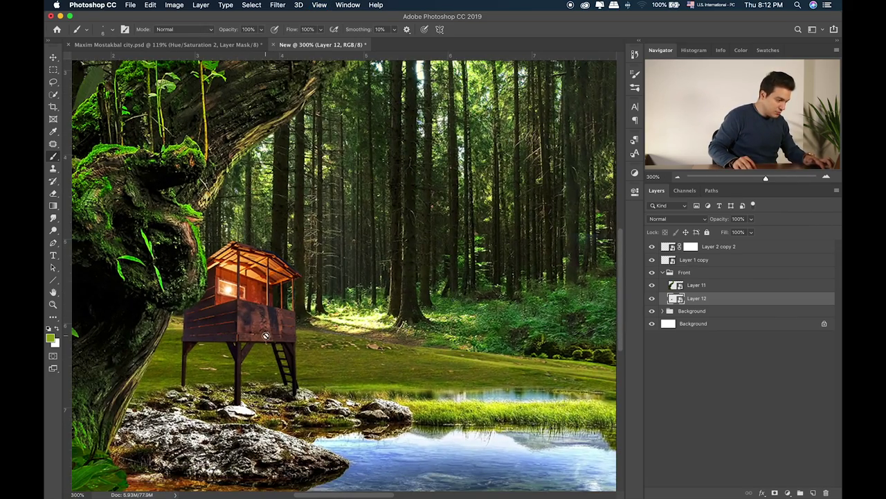
pyautogui.press('v')
pyautogui.moveTo(272, 343)
pyautogui.mouseDown()
pyautogui.moveTo(268, 336)
pyautogui.moveTo(275, 340)
pyautogui.mouseUp()
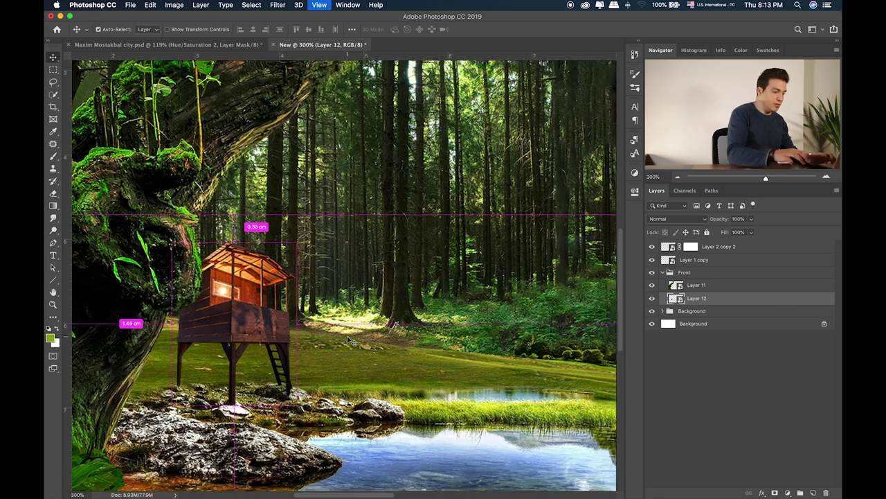
pyautogui.press('super+0')
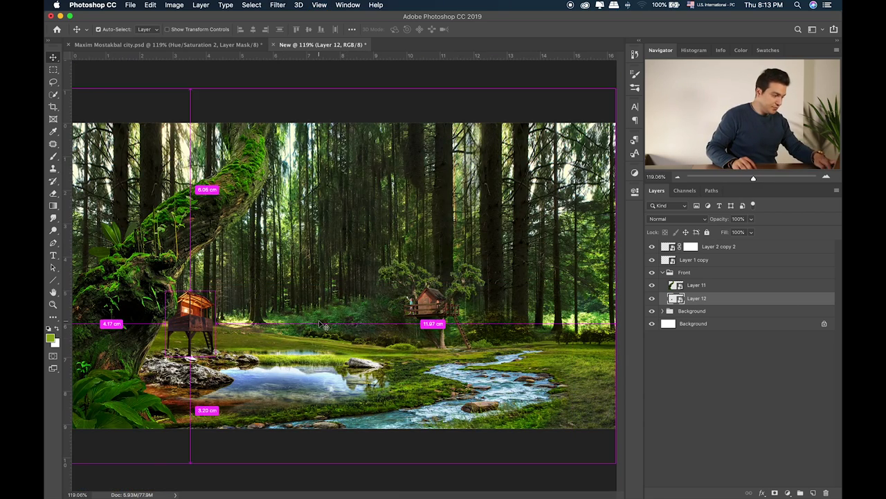
pyautogui.press('super+t')
pyautogui.moveTo(215, 293); pyautogui.dragTo(204, 320)
pyautogui.press('Return')
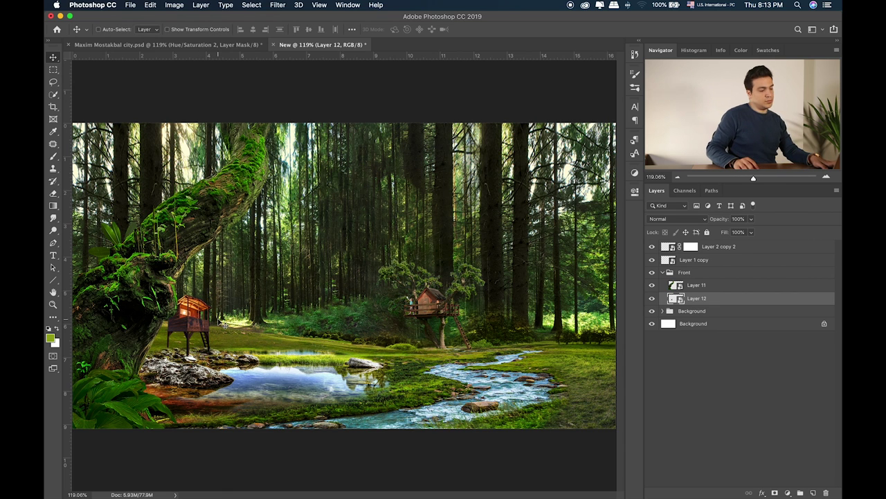
# Place the tree house rope ladder PNG from the Finder folder into the Front group
pyautogui.press('super+Tab')
pyautogui.click(584, 305)
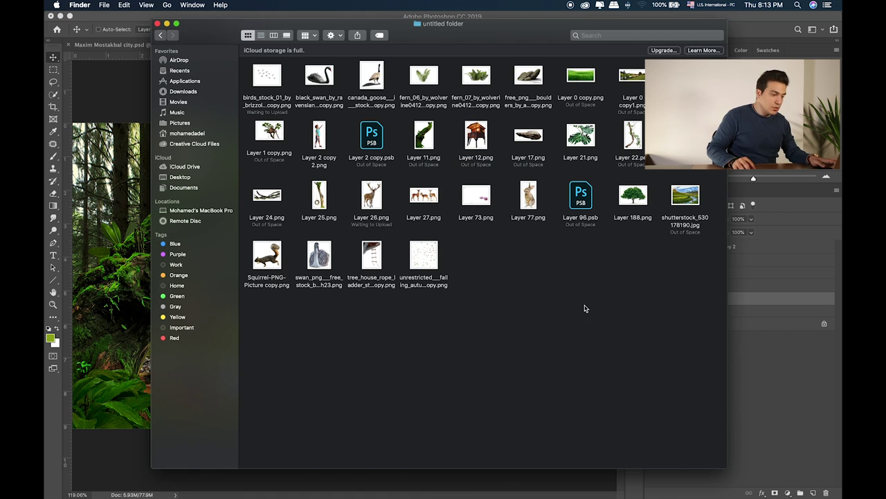
pyautogui.click(377, 248)
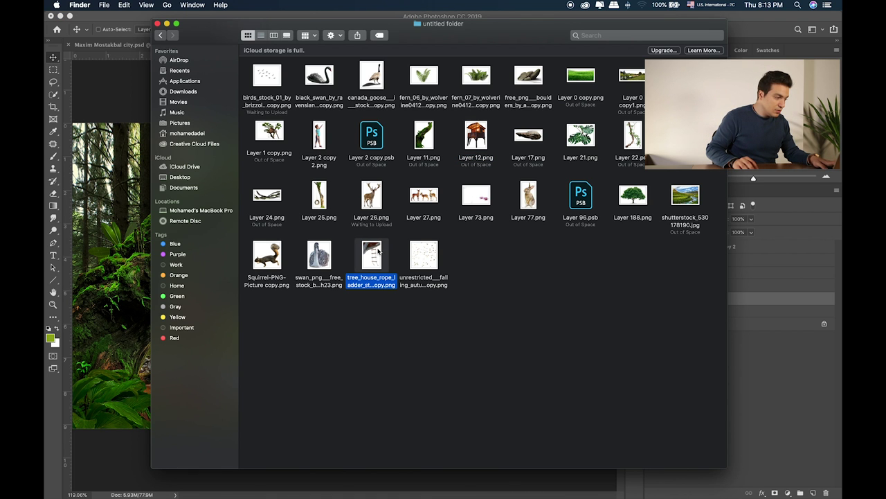
pyautogui.moveTo(378, 251); pyautogui.dragTo(111, 180)
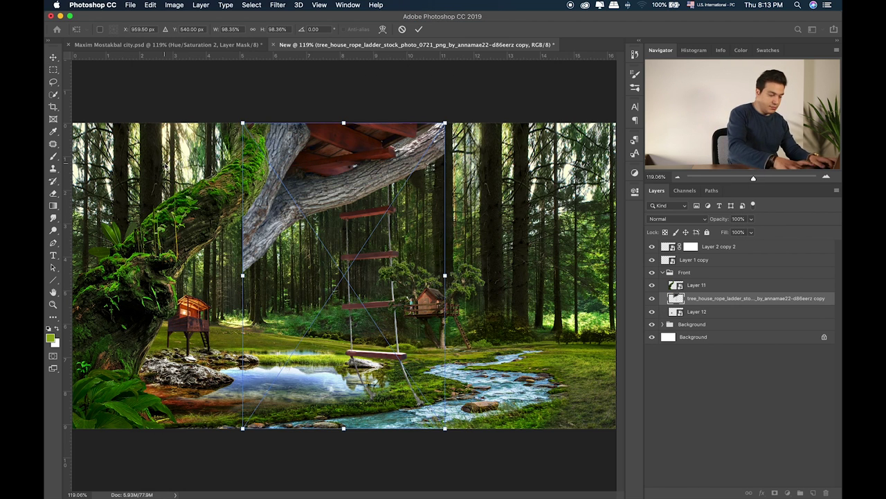
pyautogui.press('Return')
# Flip the rope ladder image horizontally, scale it to about 54% and fit it into the scene's upper-right corner
pyautogui.press('super+t')
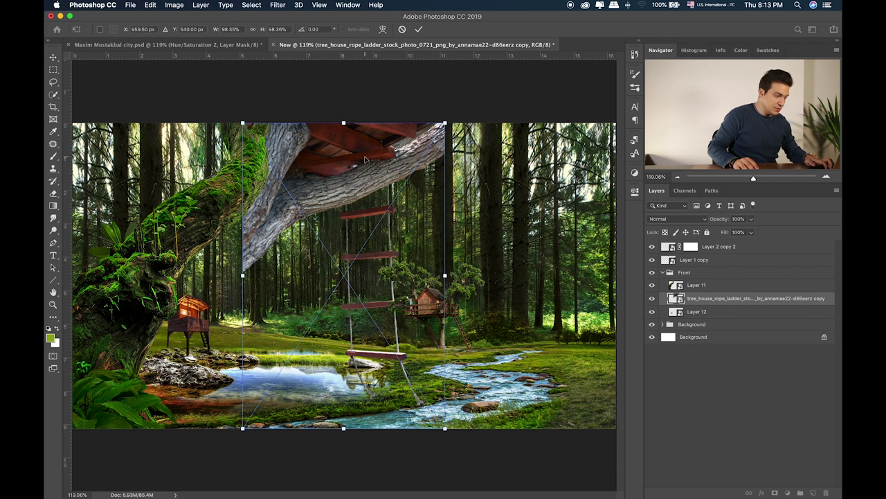
pyautogui.rightClick(365, 157)
pyautogui.click(408, 268)
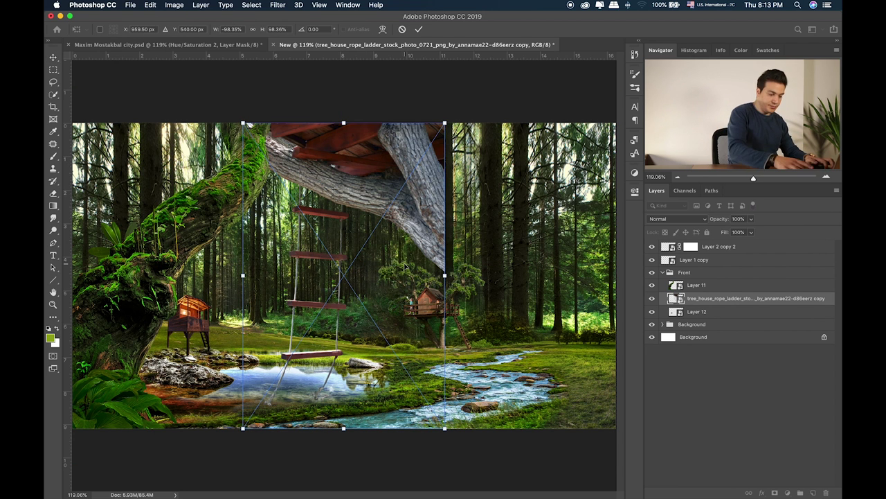
pyautogui.press('Return')
pyautogui.press('super+t')
pyautogui.moveTo(242, 437); pyautogui.dragTo(334, 291)
pyautogui.moveTo(425, 196); pyautogui.dragTo(596, 180)
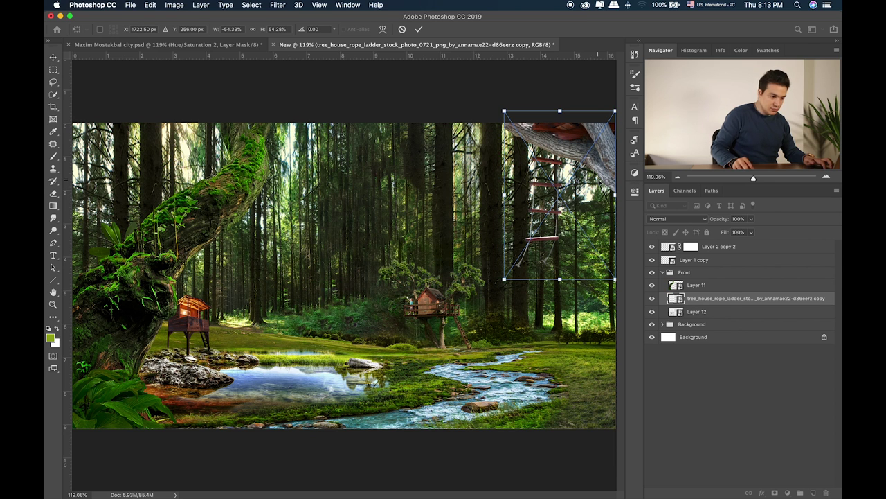
pyautogui.press('Return')
# Put the stilt cabin layer, Layer 12, into its own group named "Small house" and collapse the group
pyautogui.click(652, 312)
pyautogui.click(652, 312)
pyautogui.click(706, 314)
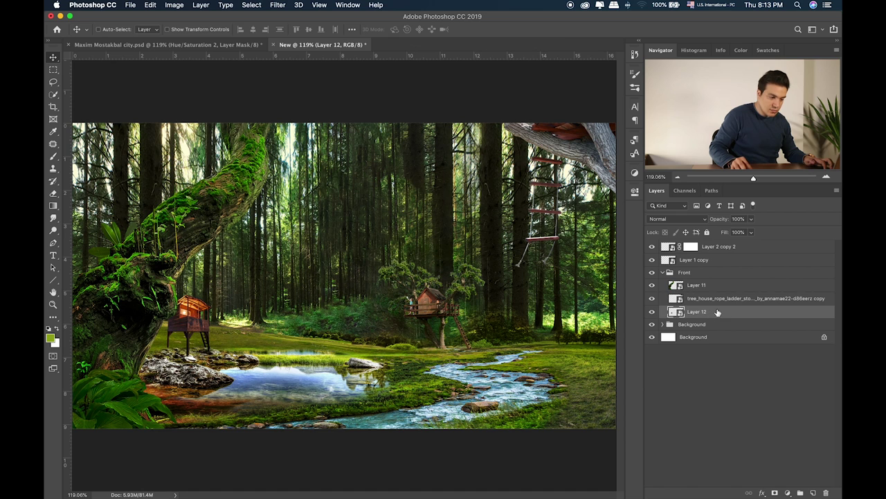
pyautogui.press('super+g')
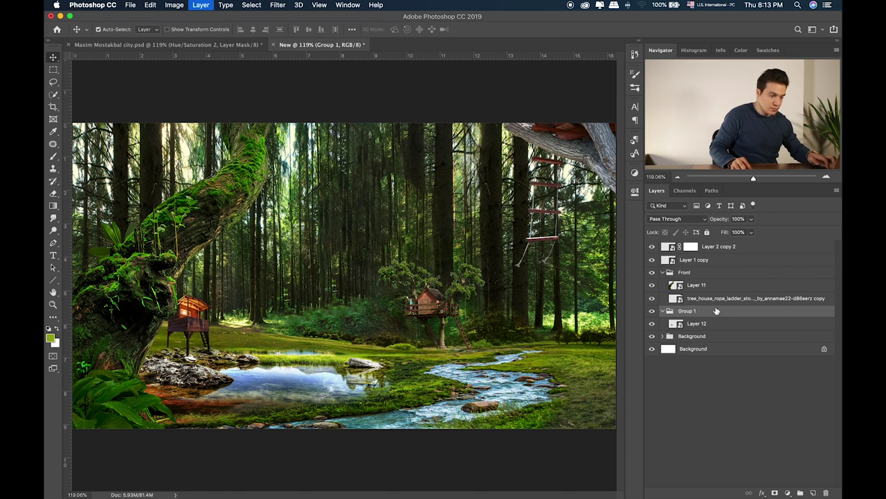
pyautogui.doubleClick(689, 311)
pyautogui.write('Small house')
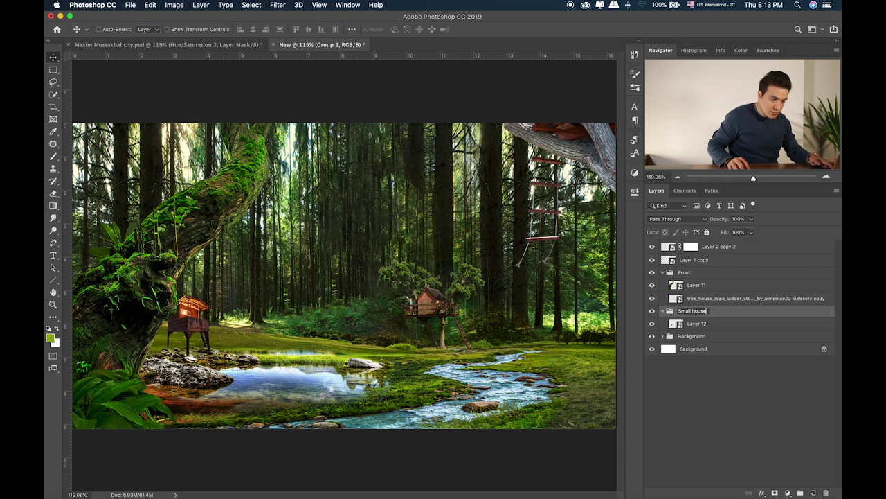
pyautogui.press('Return')
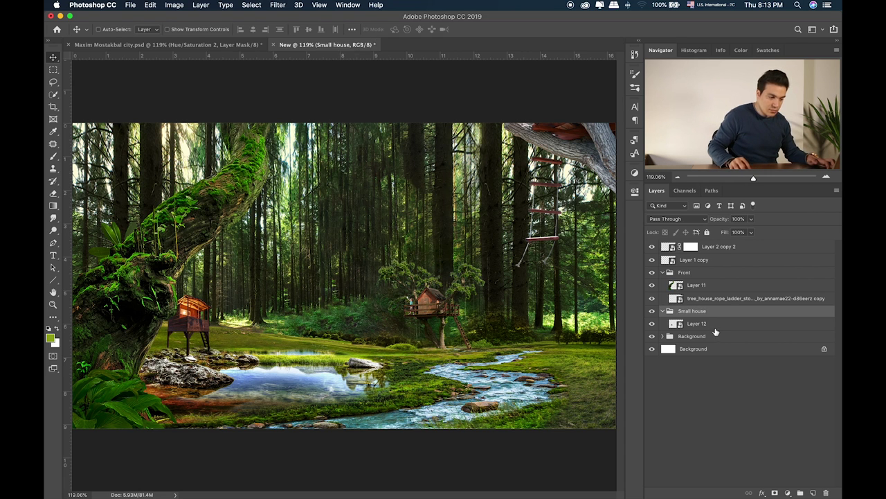
pyautogui.click(663, 311)
pyautogui.click(652, 273)
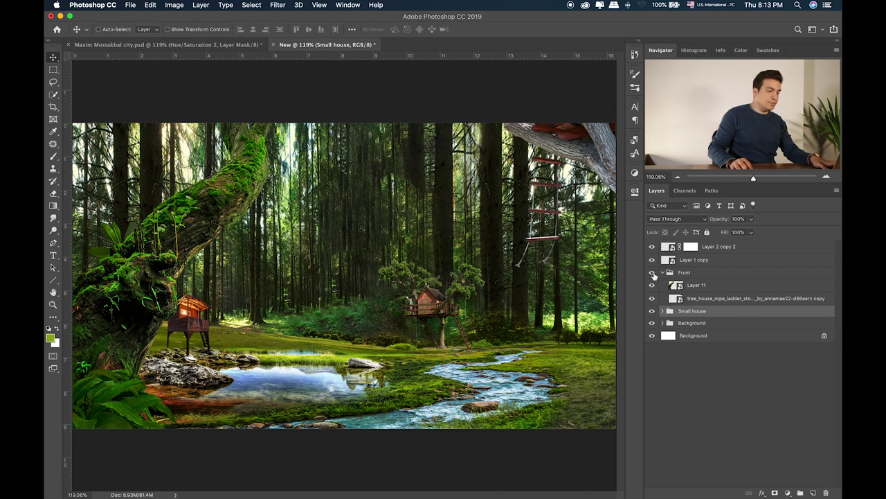
# Place the fern_07 PNG from the Finder folder into the forest document
pyautogui.press('super+Tab')
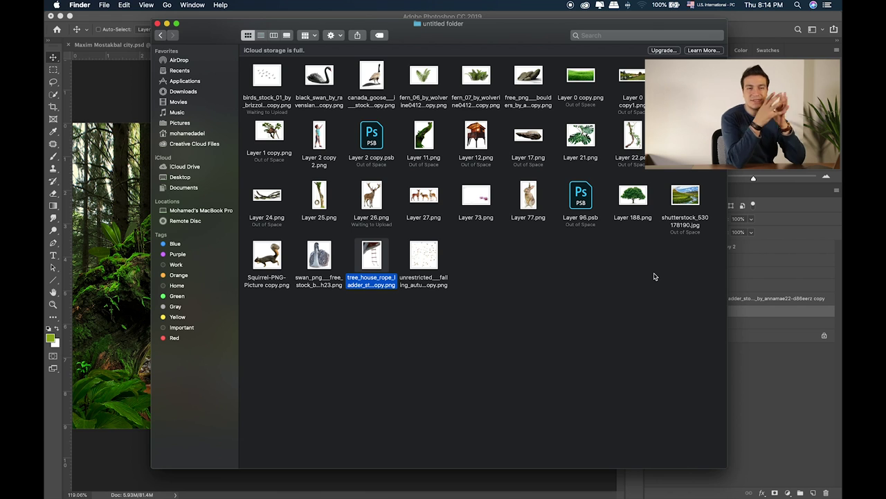
pyautogui.click(480, 80)
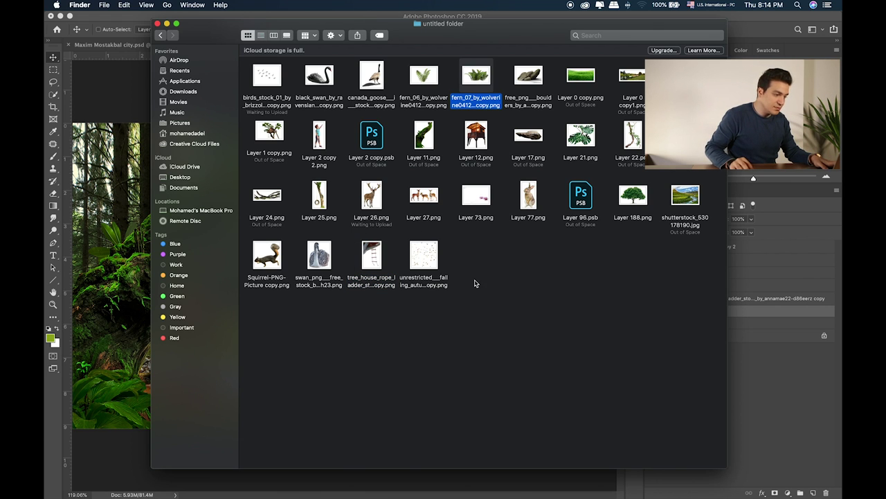
pyautogui.moveTo(485, 78); pyautogui.dragTo(344, 275)
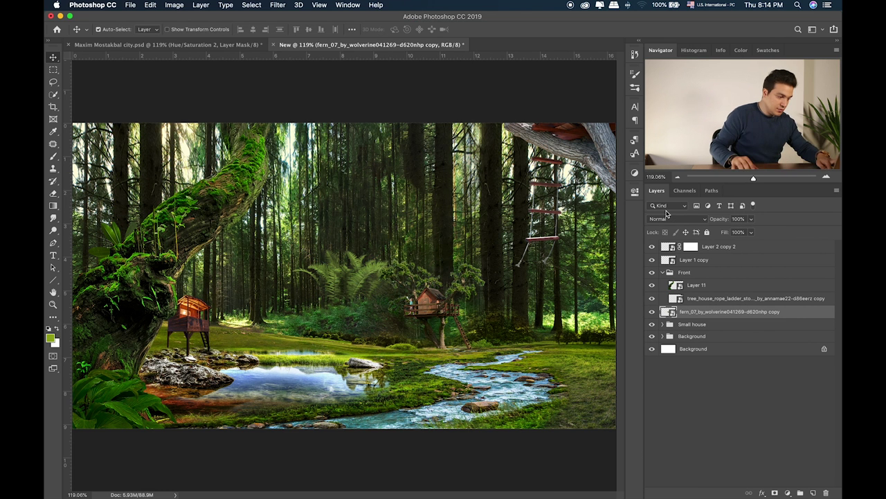
pyautogui.moveTo(399, 241); pyautogui.dragTo(443, 11)
pyautogui.press('Return')
# Scale the fern to about 48% and tuck it between the mossy trunk's base and the large shore rock
pyautogui.press('super+plus')
pyautogui.press('super+plus')
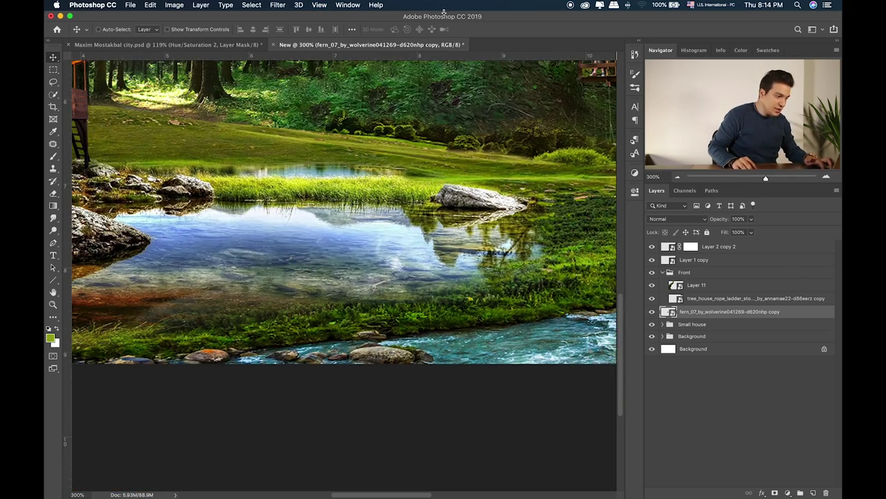
pyautogui.moveTo(466, 156); pyautogui.dragTo(450, 205)
pyautogui.moveTo(421, 118); pyautogui.dragTo(568, 249)
pyautogui.press('super+t')
pyautogui.moveTo(436, 206); pyautogui.dragTo(494, 243)
pyautogui.moveTo(556, 276); pyautogui.dragTo(251, 252)
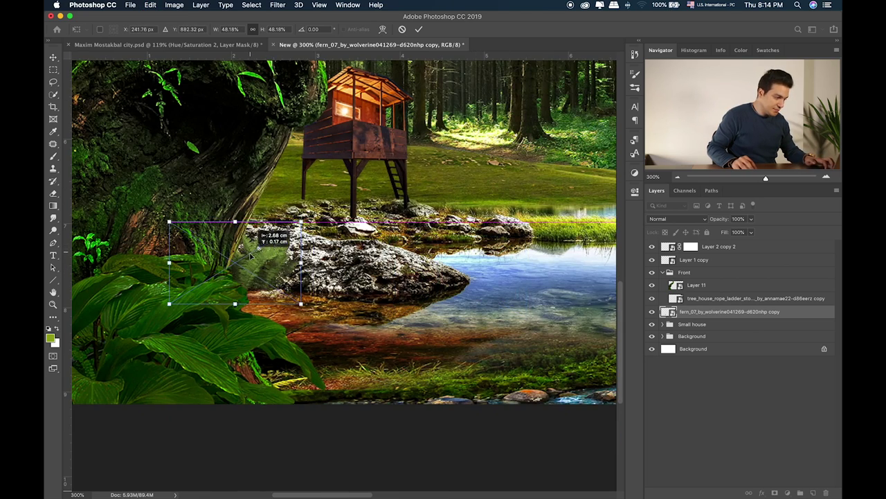
pyautogui.press('Return')
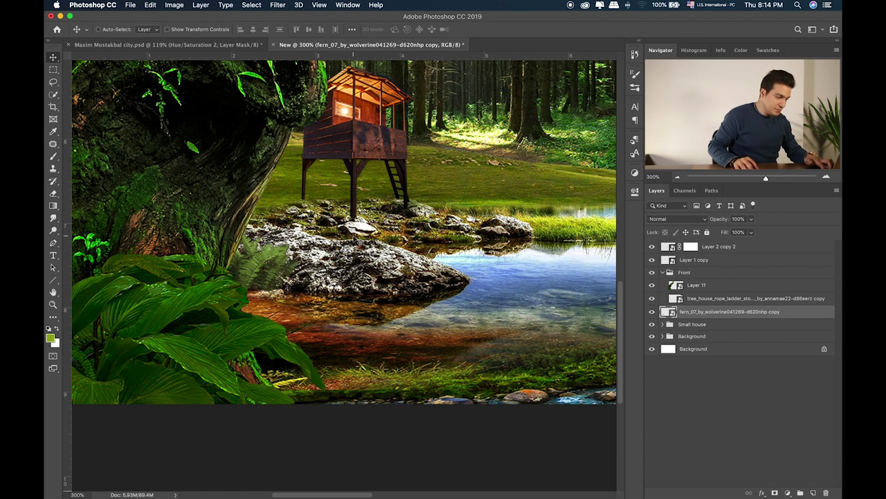
pyautogui.moveTo(279, 270); pyautogui.dragTo(274, 277)
# Move the fern layer into the Background group
pyautogui.moveTo(373, 245); pyautogui.dragTo(166, 299)
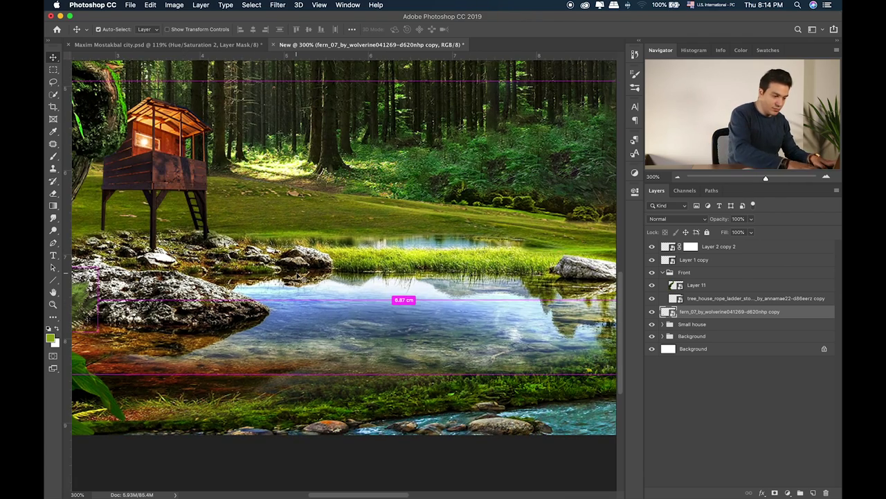
pyautogui.press('super+0')
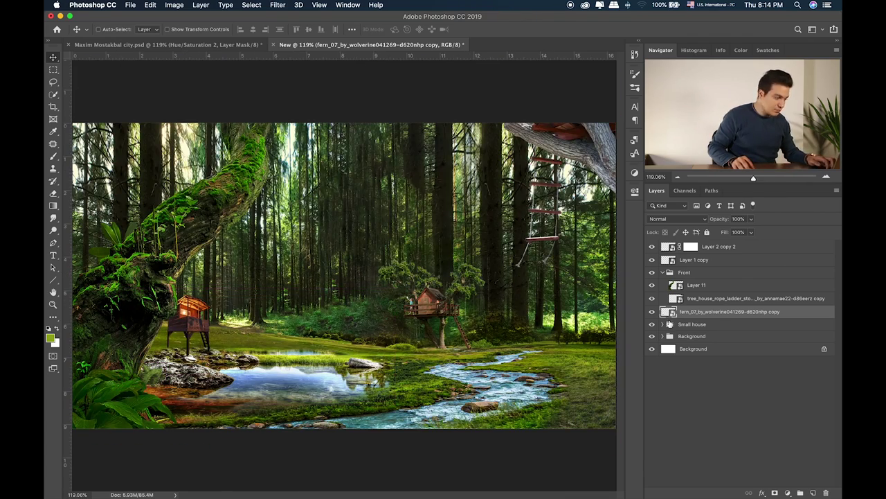
pyautogui.moveTo(682, 313); pyautogui.dragTo(680, 336)
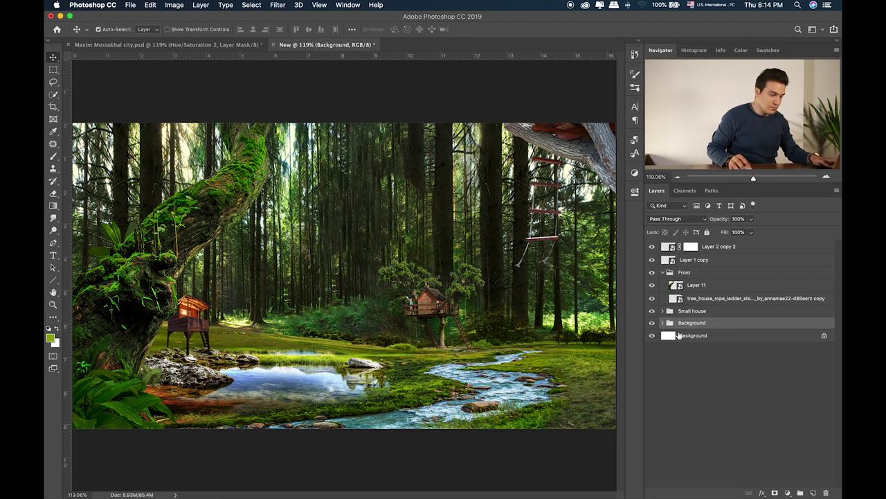
# Place the falling autumn leaves PNG from the Finder folder above the Background group
pyautogui.press('super+Tab')
pyautogui.click(517, 270)
pyautogui.moveTo(441, 253); pyautogui.dragTo(96, 156)
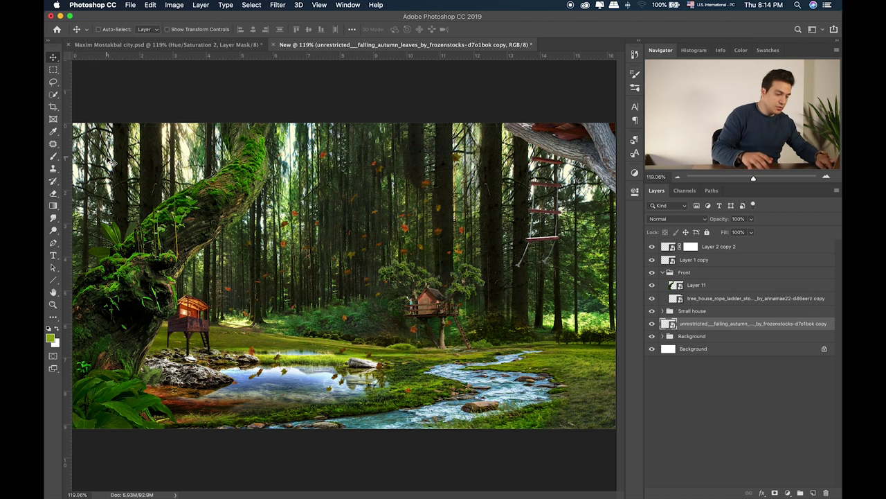
# Scale the autumn leaves to about 57% over the scene's upper-right area and duplicate them onto the upper-left trees
pyautogui.moveTo(217, 403); pyautogui.dragTo(331, 287)
pyautogui.moveTo(458, 197); pyautogui.dragTo(606, 177)
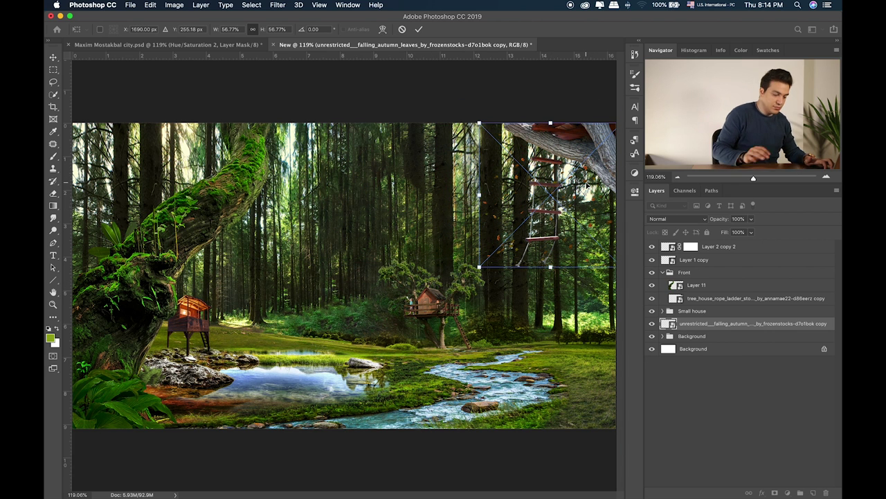
pyautogui.press('Return')
pyautogui.moveTo(497, 190); pyautogui.dragTo(85, 208)
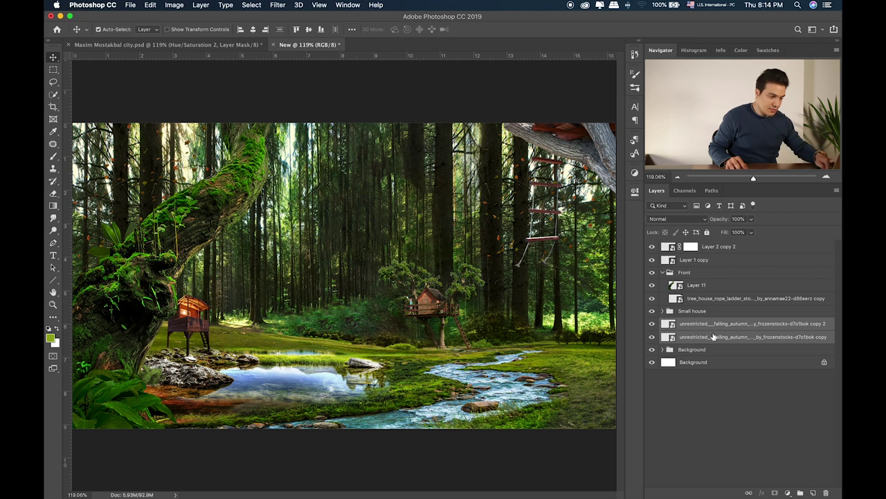
# Group the two falling autumn leaves layers, keep the group above Small house and name it Leaf
pyautogui.press('super+g')
pyautogui.moveTo(710, 324); pyautogui.dragTo(685, 318)
pyautogui.doubleClick(686, 311)
pyautogui.write('U')
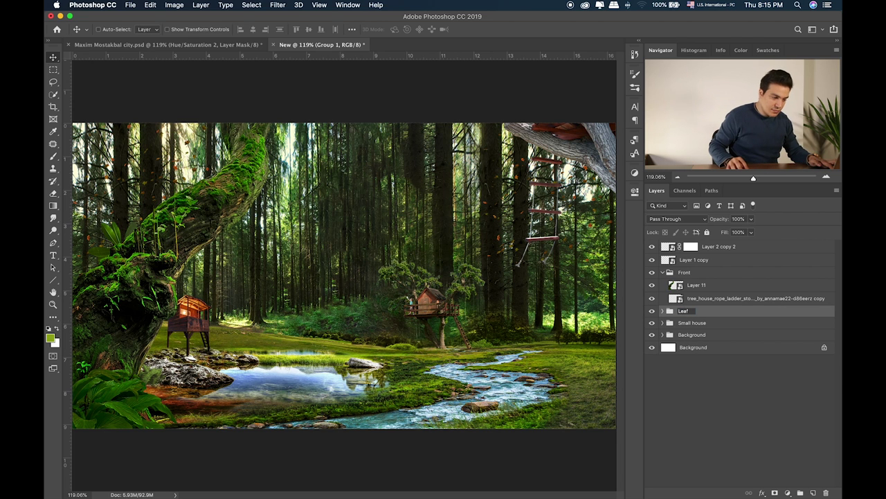
pyautogui.press('Return')
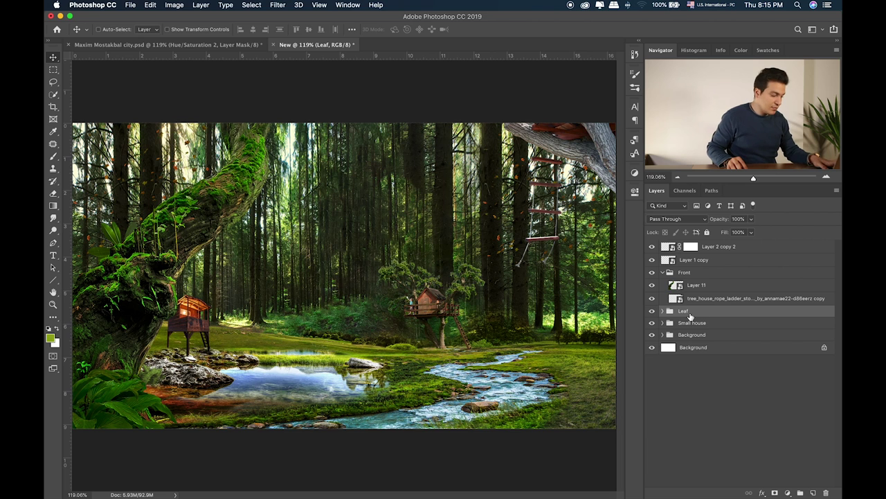
# Switch to the Finder stock folder, preview several candidate images and open Layer 2 copy.psb in Photoshop
pyautogui.press('super+Tab')
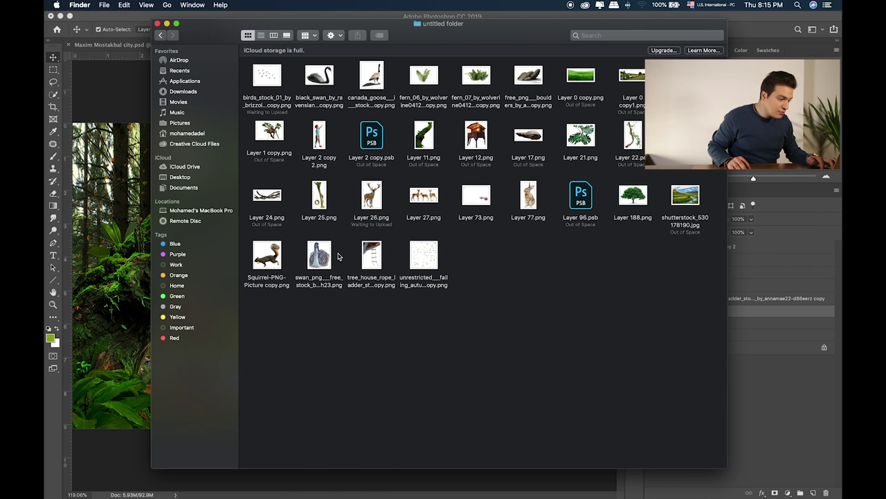
pyautogui.click(428, 142)
pyautogui.press('space')
pyautogui.press('space')
pyautogui.press('Left')
pyautogui.press('space')
pyautogui.press('space')
pyautogui.click(588, 213)
pyautogui.press('space')
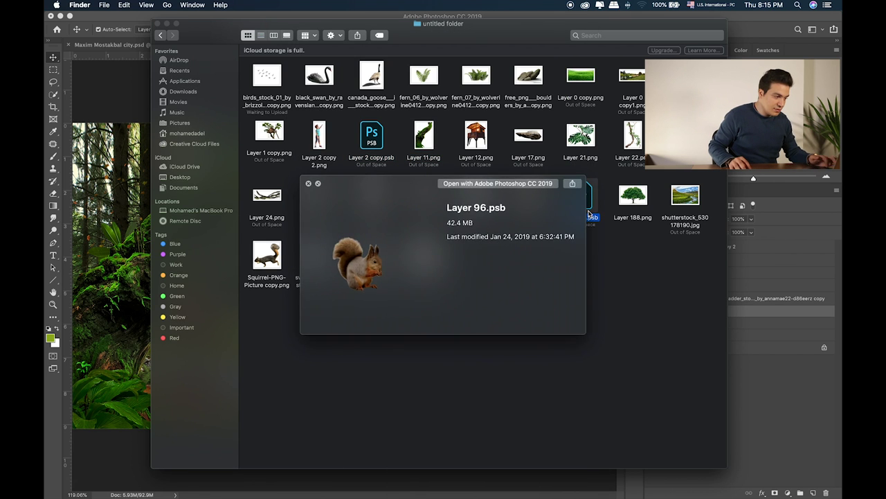
pyautogui.press('space')
pyautogui.click(372, 132)
pyautogui.doubleClick(372, 131)
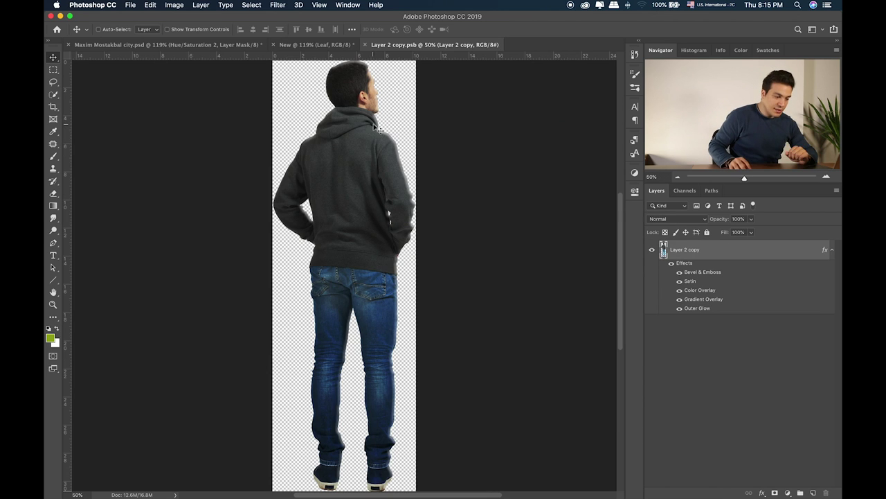
# Compare the standing man with and without his layer effects in Layer 2 copy.psb
pyautogui.click(671, 264)
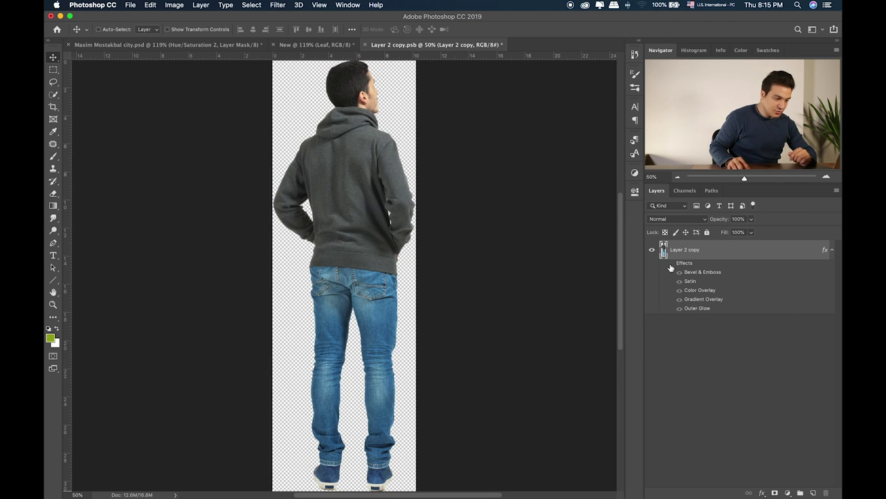
pyautogui.click(671, 264)
pyautogui.click(671, 264)
pyautogui.click(671, 265)
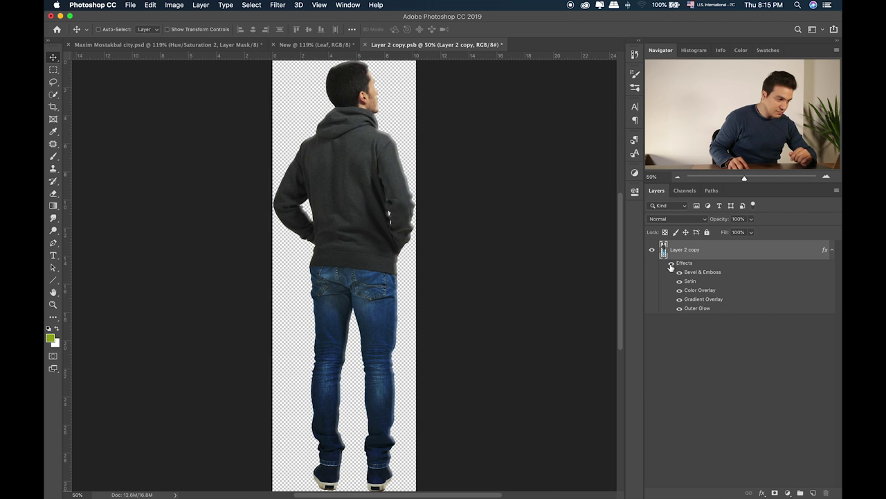
pyautogui.click(654, 250)
pyautogui.click(654, 250)
# Copy the man's layer into the New document and move it to the top of the layer stack
pyautogui.moveTo(338, 199); pyautogui.dragTo(286, 45)
pyautogui.moveTo(324, 274); pyautogui.dragTo(325, 275)
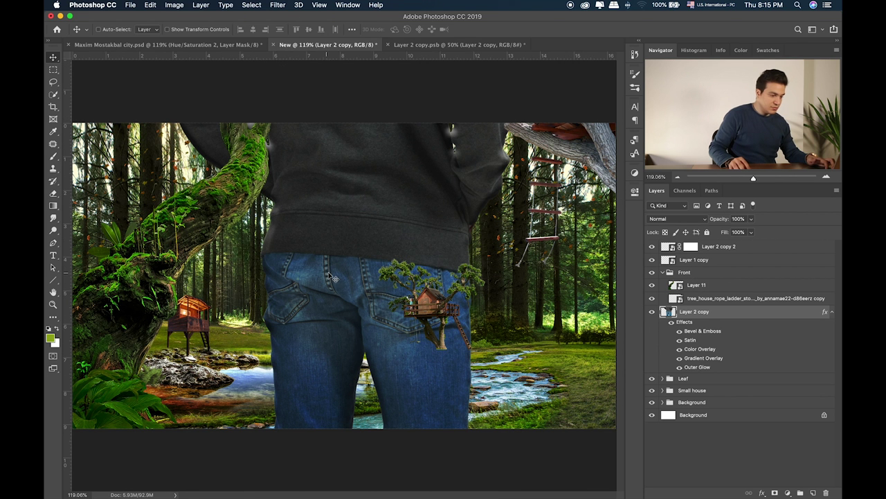
pyautogui.moveTo(709, 313); pyautogui.dragTo(708, 246)
# Scale the man to about 14.4% and stand him on the near bank in front of the pond
pyautogui.press('super+t')
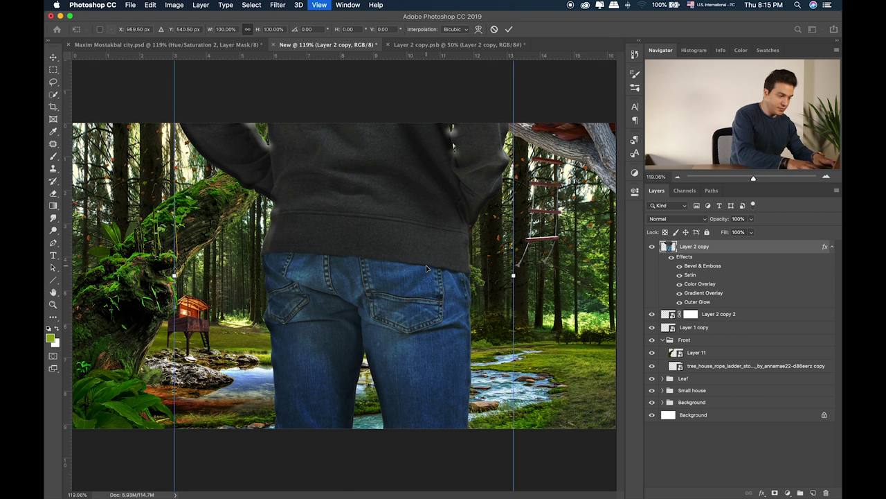
pyautogui.press('super+0')
pyautogui.moveTo(412, 64); pyautogui.dragTo(327, 271)
pyautogui.moveTo(329, 291); pyautogui.dragTo(318, 293)
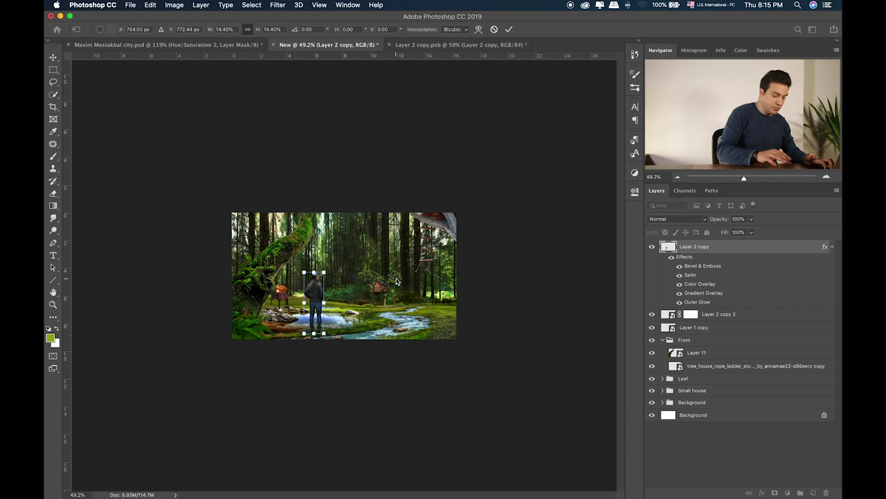
pyautogui.press('Return')
# Examine the man up close with all layer effects and with Bevel & Emboss alone switched off and on
pyautogui.press('super+equal')
pyautogui.press('super+equal')
pyautogui.press('super+equal')
pyautogui.press('super+equal')
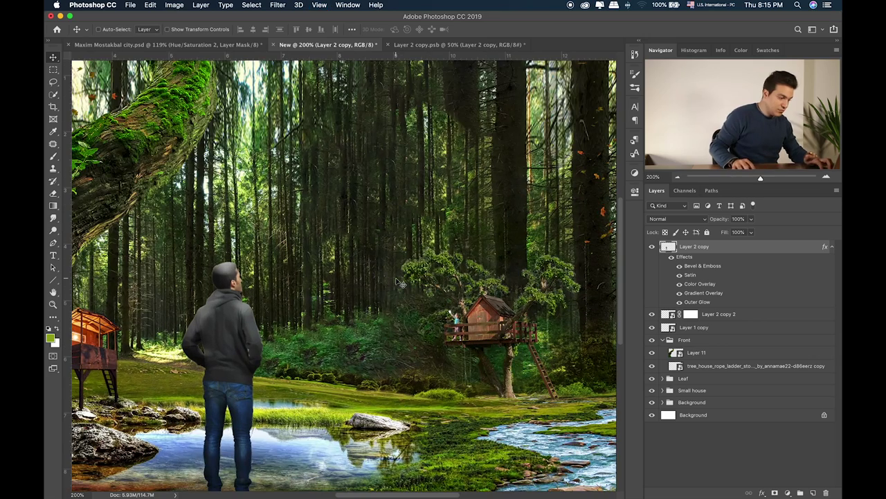
pyautogui.moveTo(320, 386); pyautogui.dragTo(432, 259)
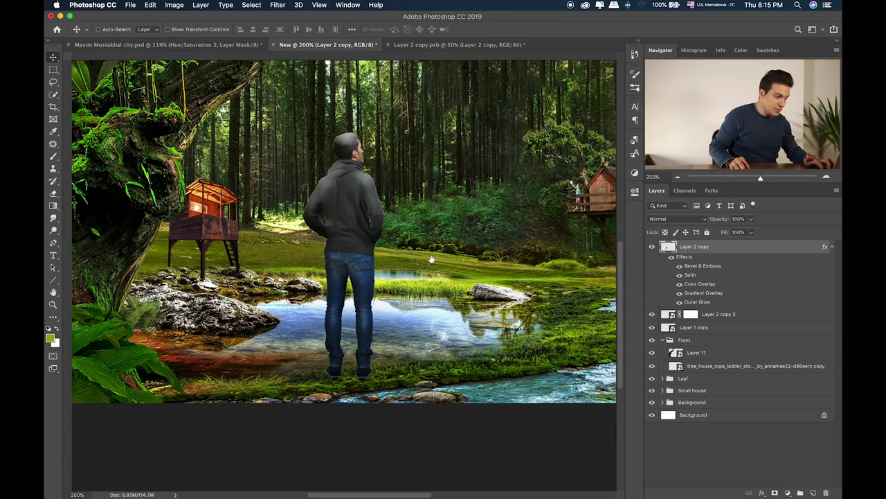
pyautogui.click(671, 257)
pyautogui.click(671, 256)
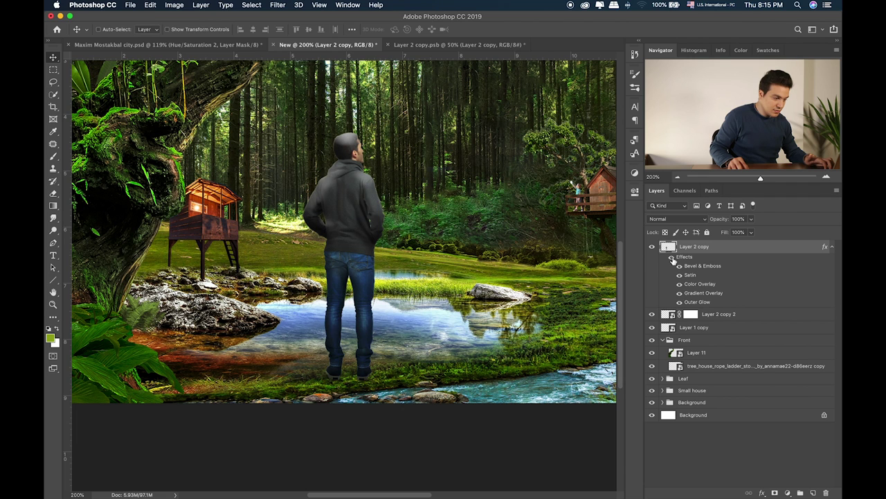
pyautogui.click(680, 267)
pyautogui.click(680, 268)
pyautogui.click(680, 267)
pyautogui.click(680, 267)
pyautogui.click(680, 267)
pyautogui.click(680, 267)
# Set the size of the man's Bevel & Emboss effect to 3 px
pyautogui.doubleClick(699, 266)
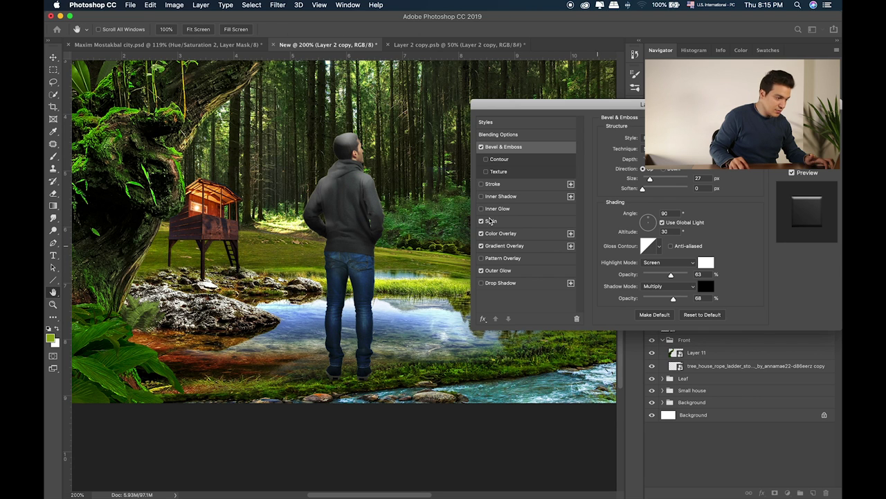
pyautogui.moveTo(650, 180); pyautogui.dragTo(645, 180)
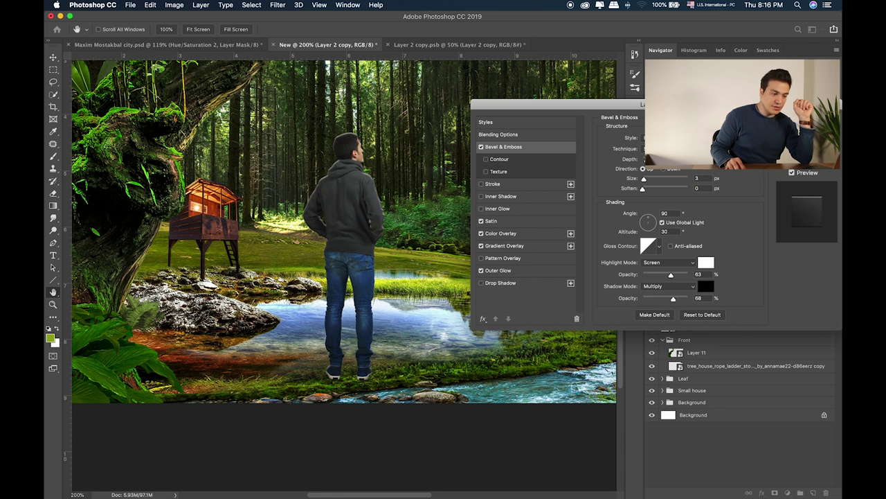
pyautogui.press('Return')
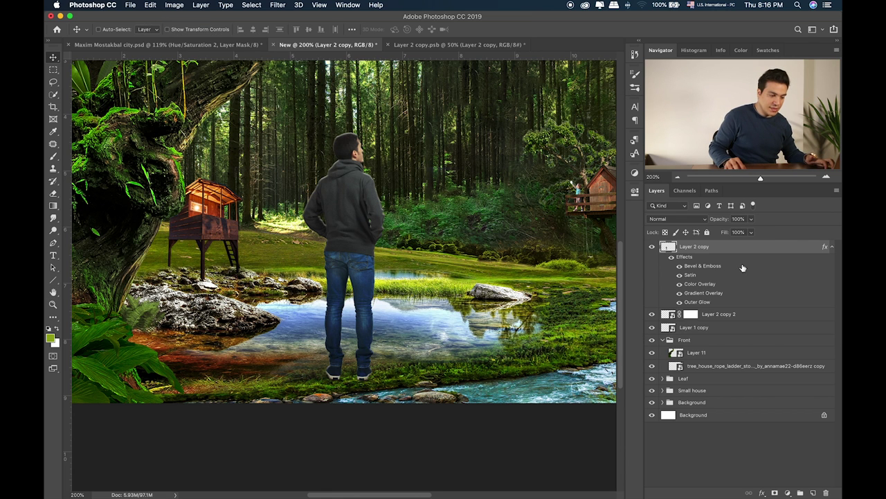
# Set the man's Outer Glow to a spread of 27% and a size of 29 px
pyautogui.doubleClick(703, 303)
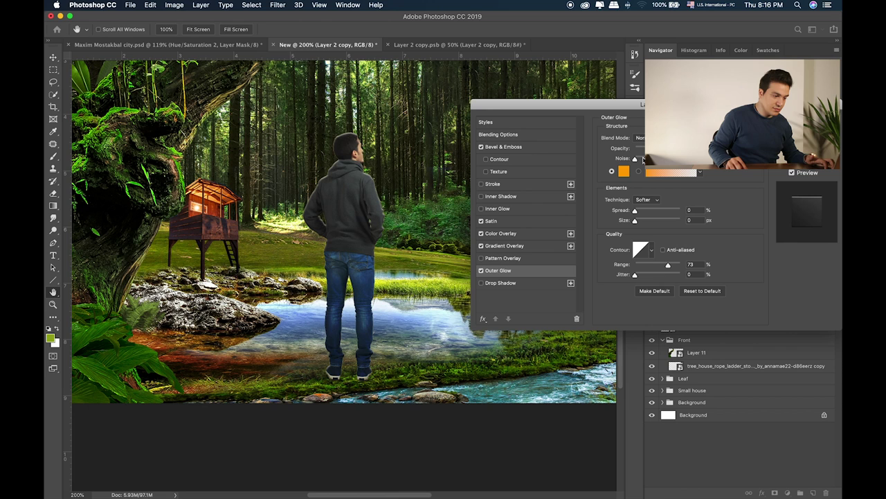
pyautogui.moveTo(636, 210); pyautogui.dragTo(643, 225)
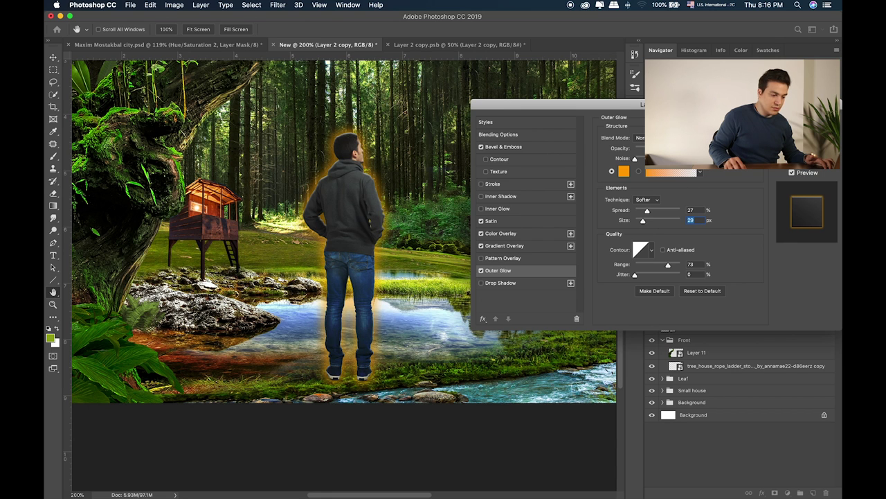
pyautogui.press('Return')
# Convert the man's layer effects into separate layers
pyautogui.rightClick(700, 302)
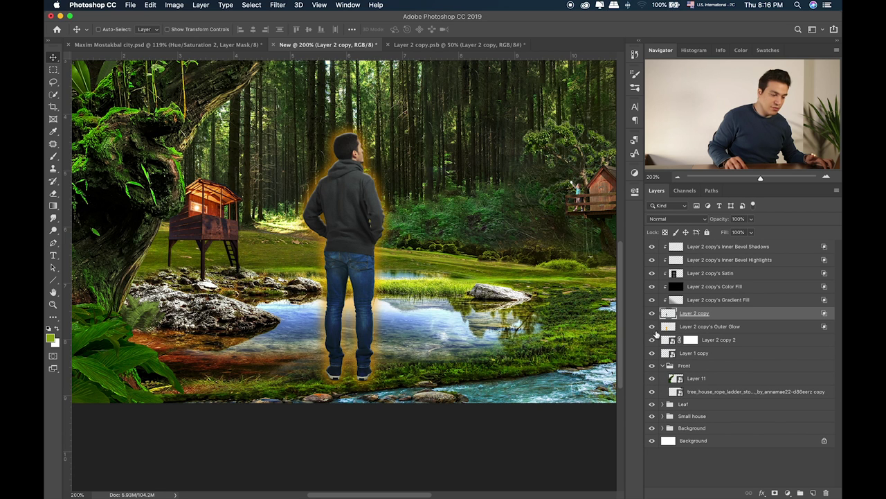
pyautogui.rightClick(670, 314)
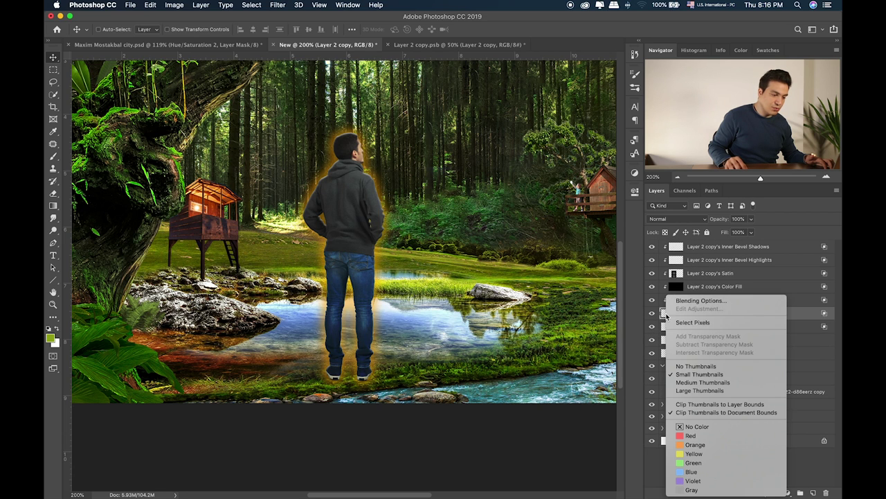
pyautogui.click(803, 311)
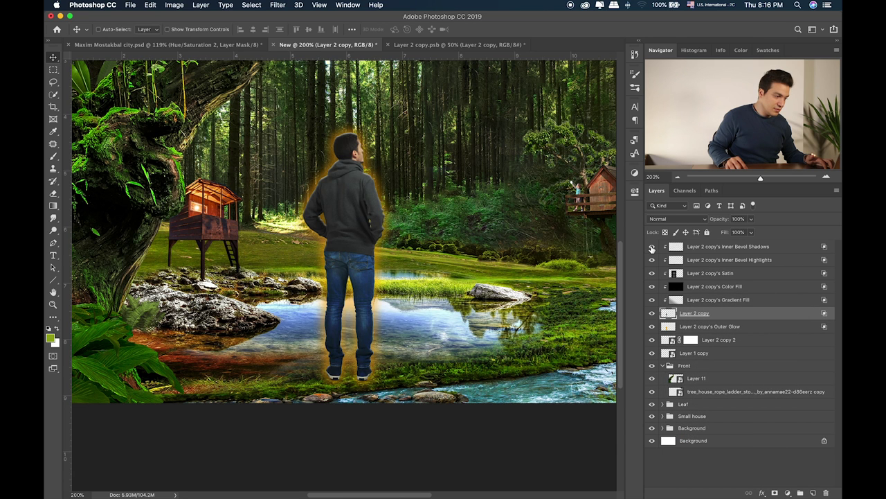
# Check the Inner Bevel Shadows layer's contribution, select it and ready the Eraser with a 150 px brush
pyautogui.click(651, 247)
pyautogui.click(652, 247)
pyautogui.click(686, 247)
pyautogui.press('e')
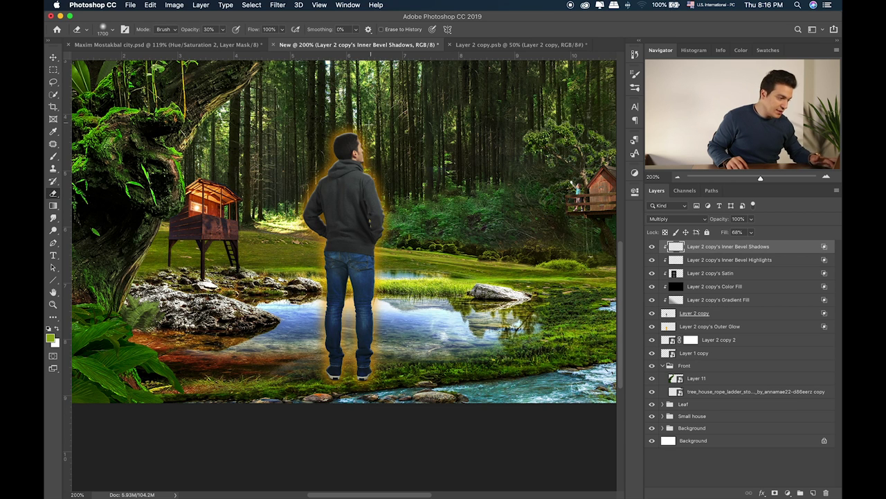
pyautogui.press(']')
pyautogui.press(']')
pyautogui.press(']')
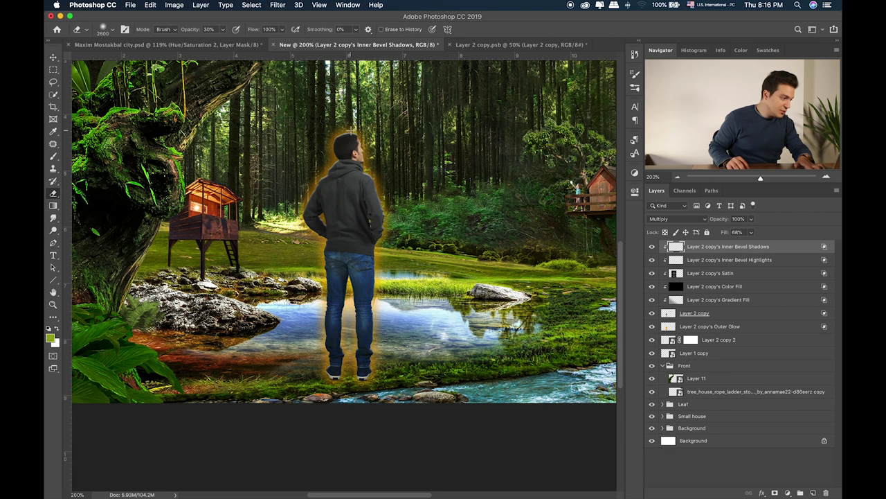
pyautogui.press('[')
pyautogui.press('[')
pyautogui.press('[')
pyautogui.press('[')
pyautogui.press('[')
pyautogui.press('[')
pyautogui.press('[')
pyautogui.press('[')
pyautogui.press('[')
pyautogui.press('[')
pyautogui.press('[')
pyautogui.press('[')
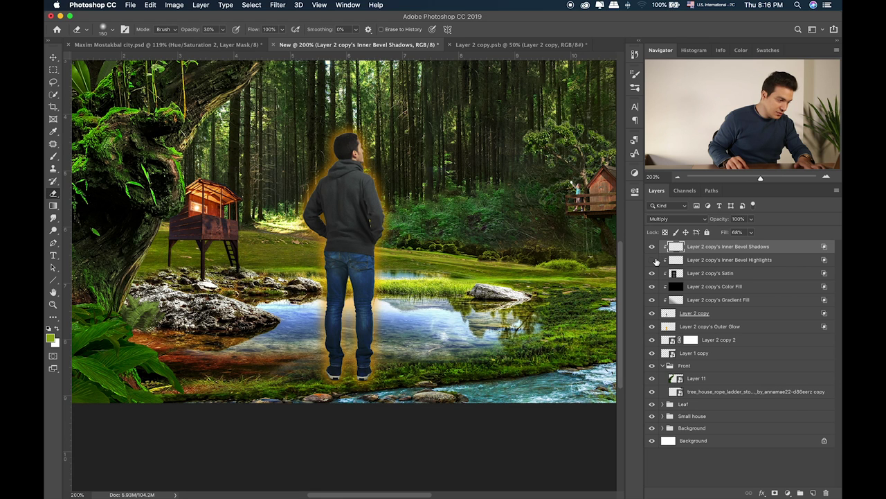
# Examine what the highlights, satin, fill and outer glow layers each contribute to the man
pyautogui.click(697, 261)
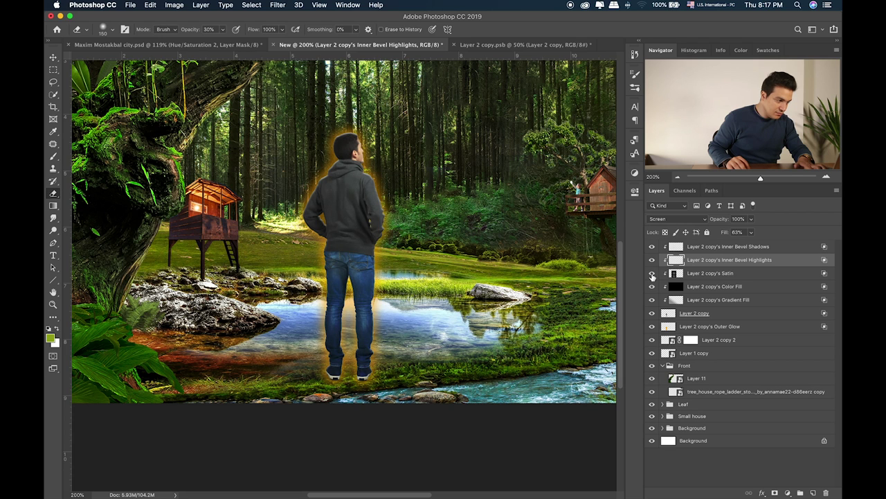
pyautogui.click(678, 277)
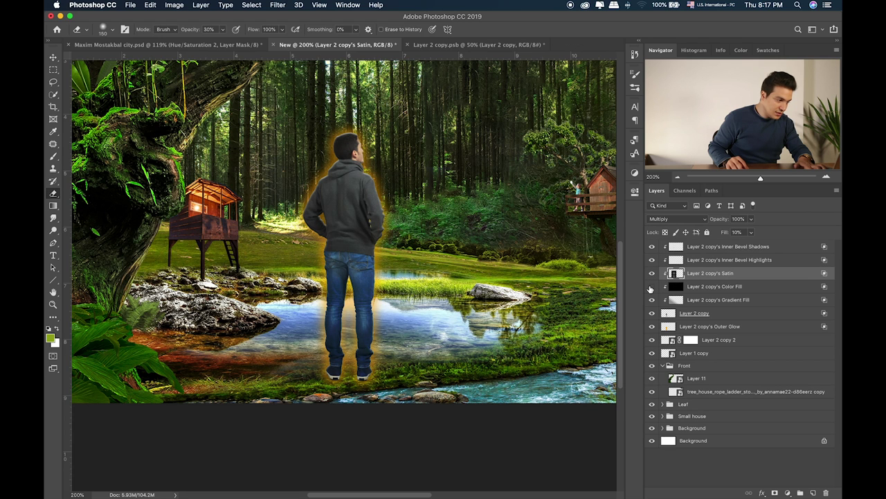
pyautogui.click(651, 286)
pyautogui.click(652, 300)
pyautogui.click(652, 299)
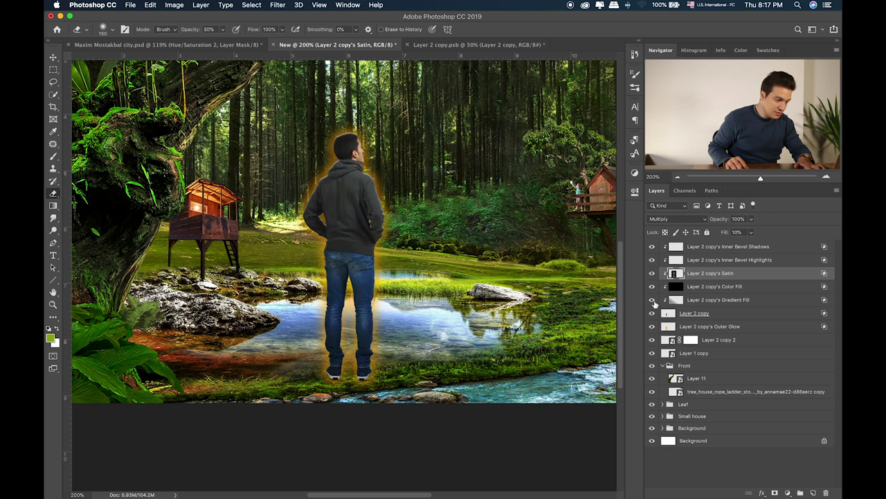
pyautogui.click(655, 313)
pyautogui.click(655, 313)
pyautogui.click(652, 326)
pyautogui.click(652, 327)
# Erase the outer glow around the man's legs and body, reducing the eraser opacity to 20%, and set the glow layer's opacity to 48%
pyautogui.click(694, 328)
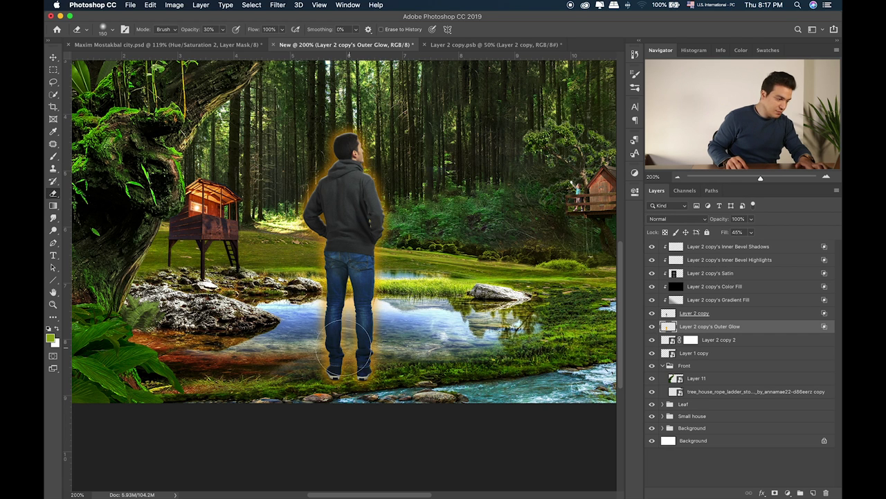
pyautogui.press(']')
pyautogui.press(']')
pyautogui.press(']')
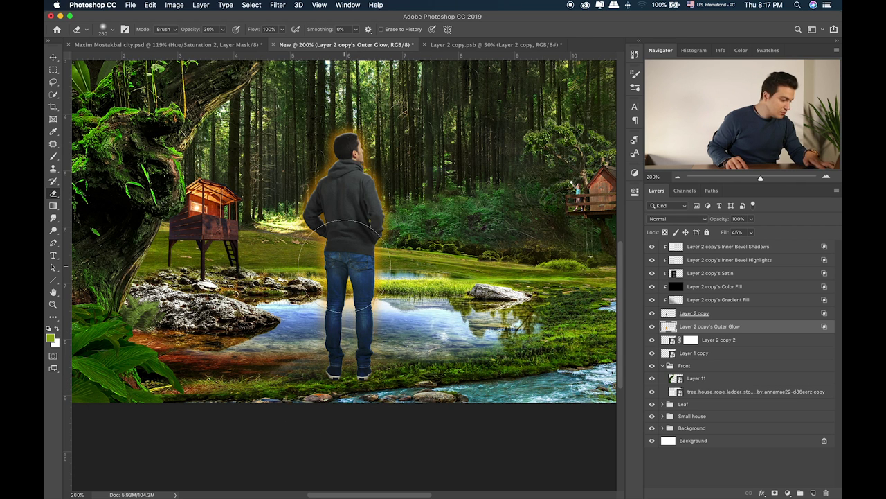
pyautogui.press('2')
pyautogui.press(']')
pyautogui.press(']')
pyautogui.press(']')
pyautogui.press(']')
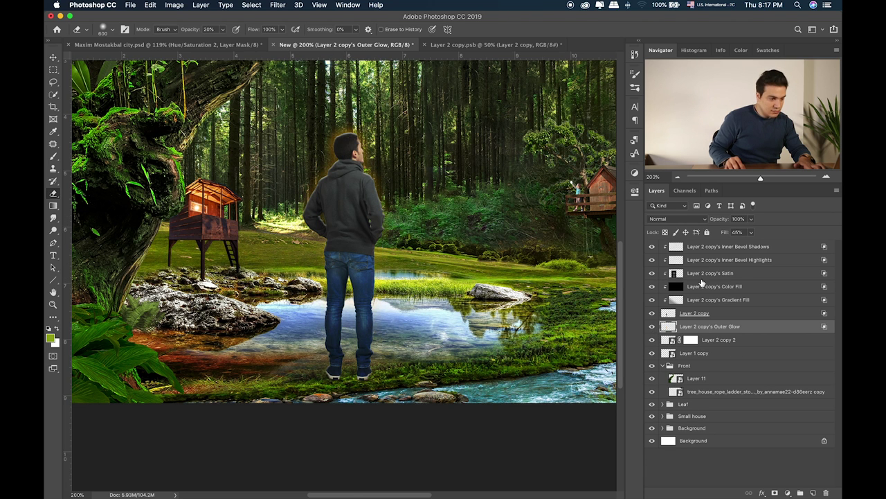
pyautogui.moveTo(753, 222); pyautogui.dragTo(727, 236)
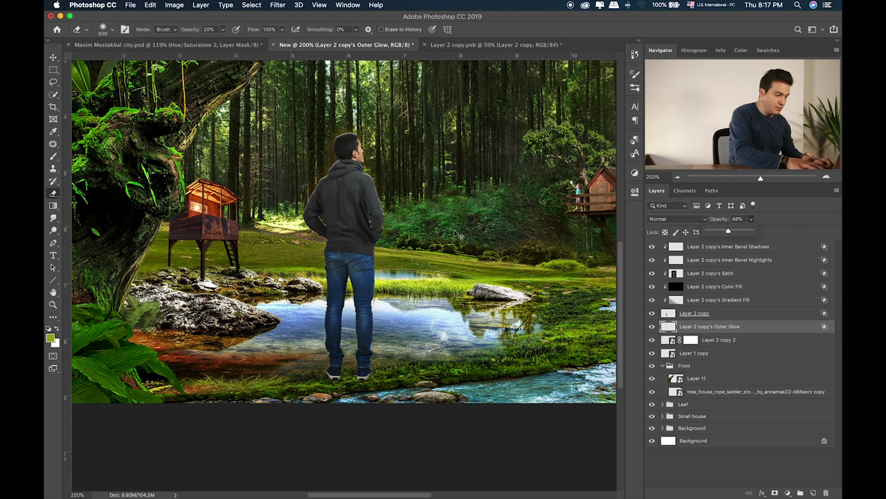
# Group the man's layer together with all of his separated effect layers
pyautogui.click(751, 262)
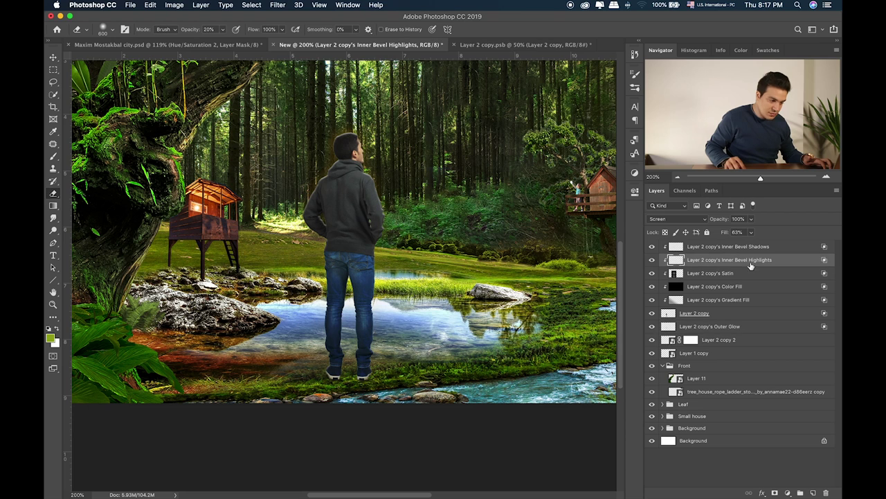
pyautogui.click(651, 337)
pyautogui.click(652, 337)
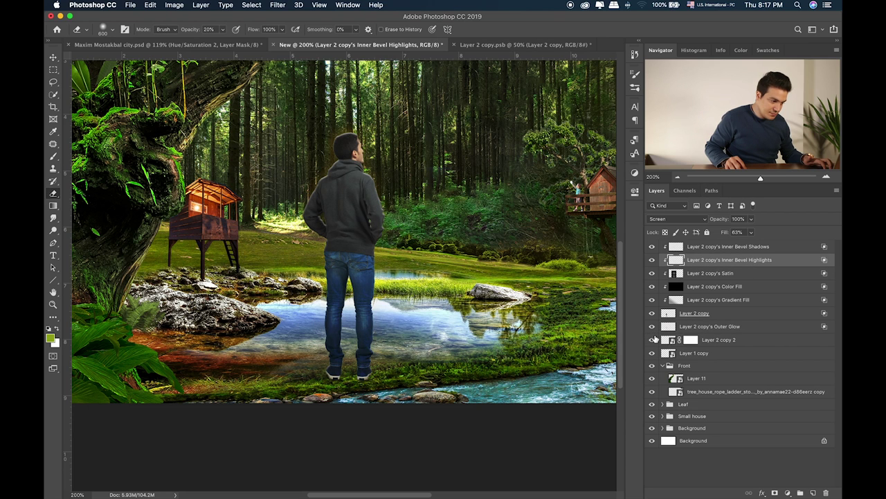
pyautogui.click(652, 340)
pyautogui.click(652, 339)
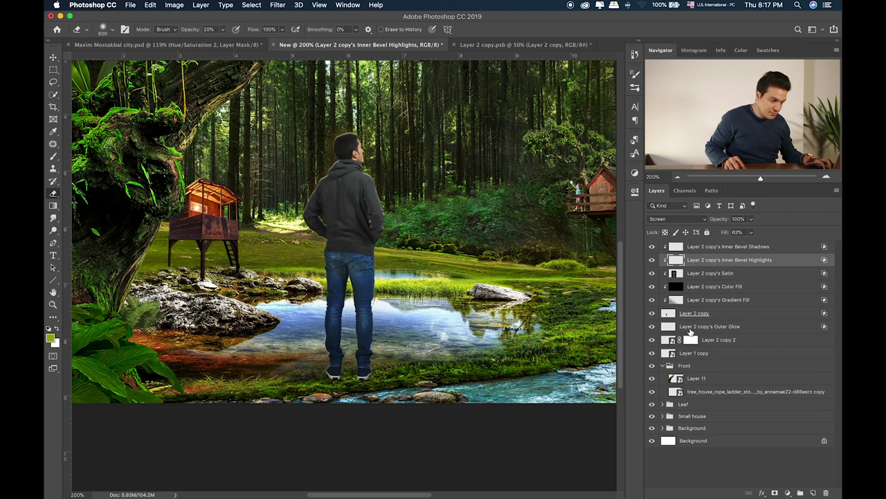
pyautogui.click(694, 326)
pyautogui.keyDown('shift'); pyautogui.click(737, 248); pyautogui.keyUp('shift')
pyautogui.press('super+g')
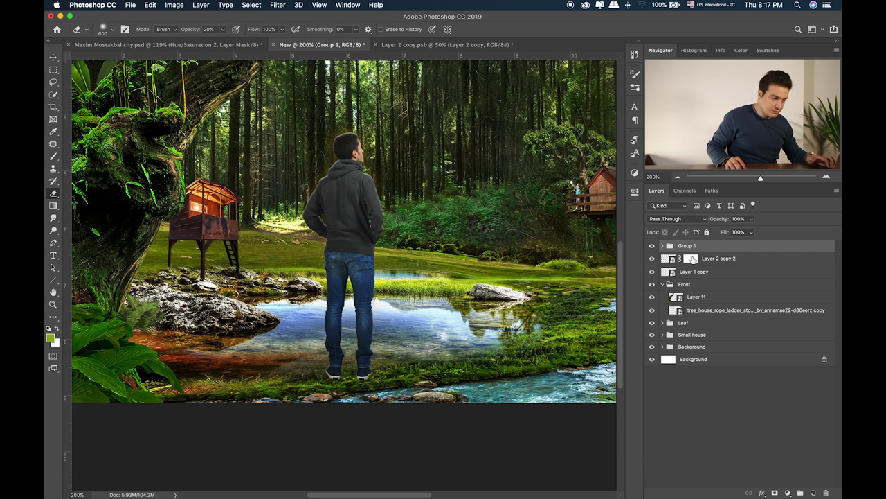
# Reposition the man's group on the grassy bank in front of the pond
pyautogui.click(663, 246)
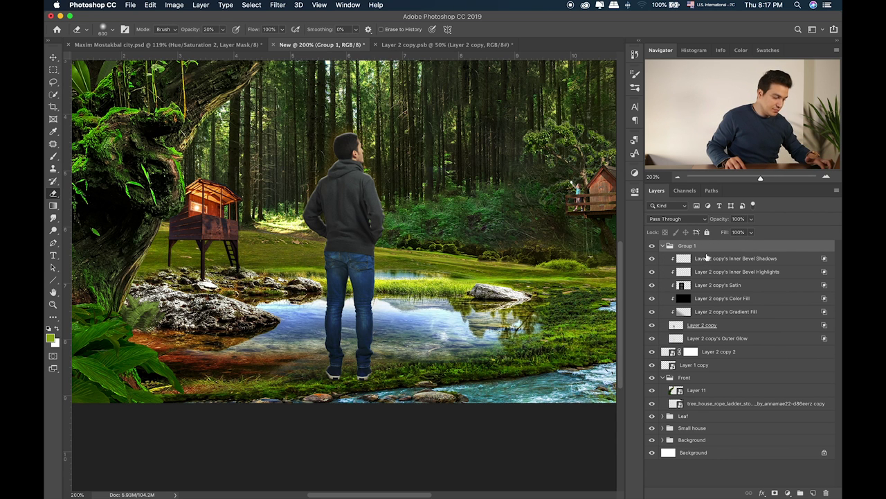
pyautogui.press('v')
pyautogui.moveTo(369, 284); pyautogui.dragTo(453, 283)
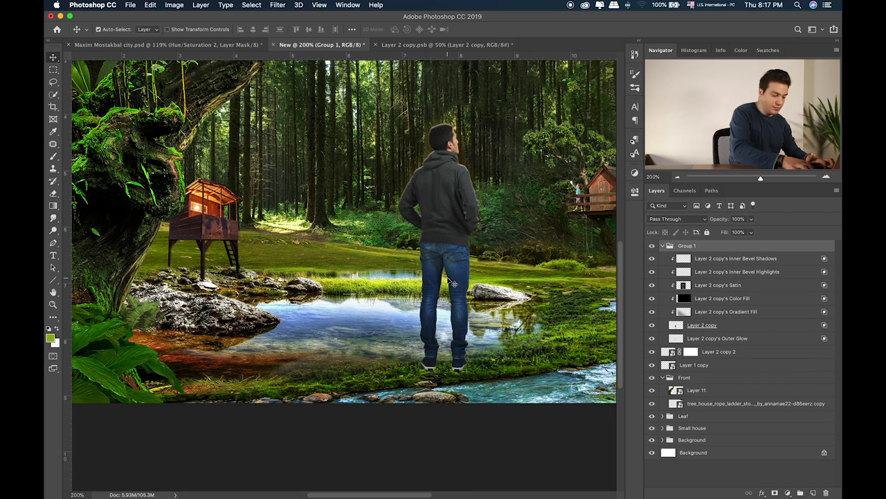
pyautogui.press('super+minus')
pyautogui.moveTo(357, 309); pyautogui.dragTo(339, 308)
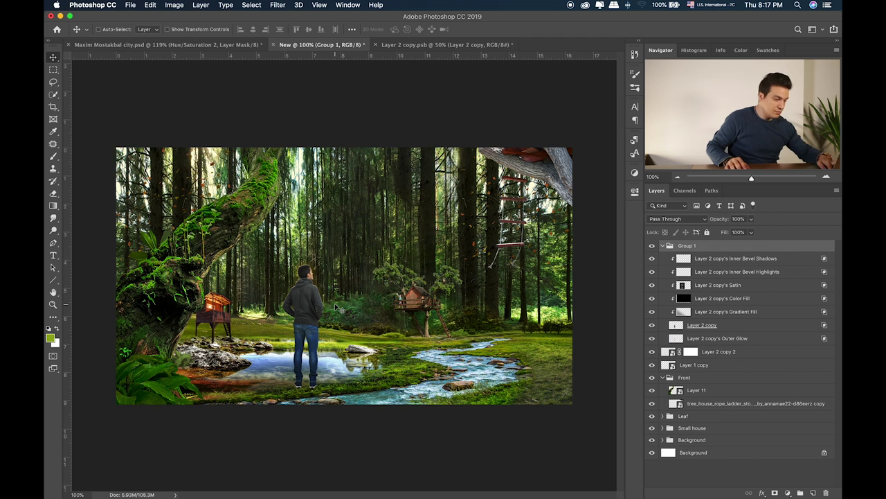
# Enlarge the man's group slightly with Free Transform and apply it
pyautogui.press('super+t')
pyautogui.moveTo(590, 140); pyautogui.dragTo(628, 103)
pyautogui.moveTo(412, 246); pyautogui.dragTo(395, 184)
pyautogui.press('Return')
# Fine-tune the man's position on the bank and set his outer glow layer's opacity to 29%
pyautogui.press('super+equal')
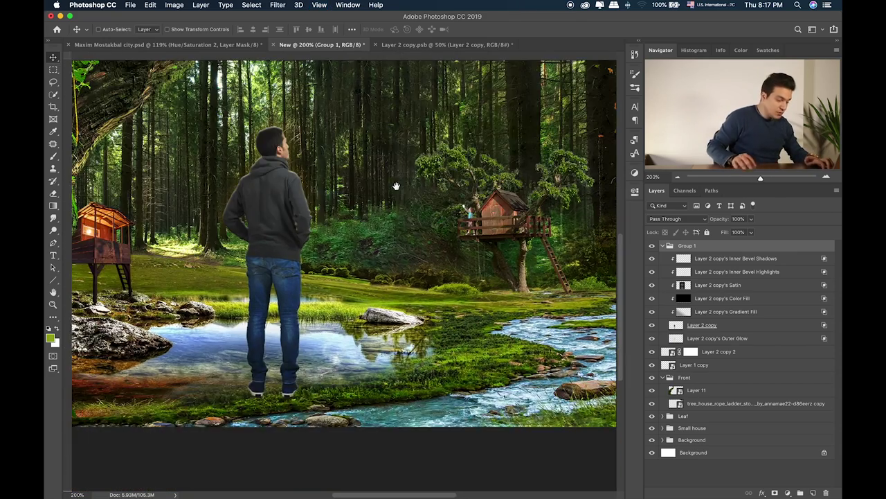
pyautogui.press('super+equal')
pyautogui.press('super+equal')
pyautogui.moveTo(93, 203); pyautogui.dragTo(267, 307)
pyautogui.moveTo(545, 267); pyautogui.dragTo(484, 284)
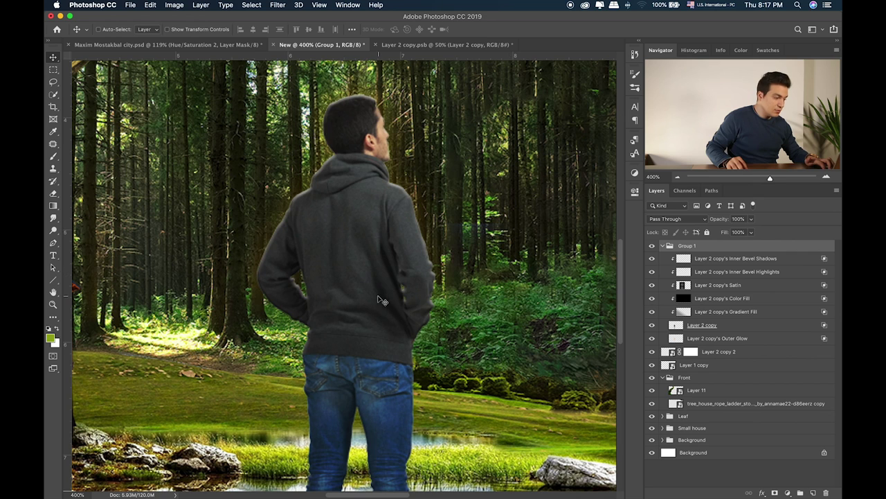
pyautogui.moveTo(382, 299); pyautogui.dragTo(375, 299)
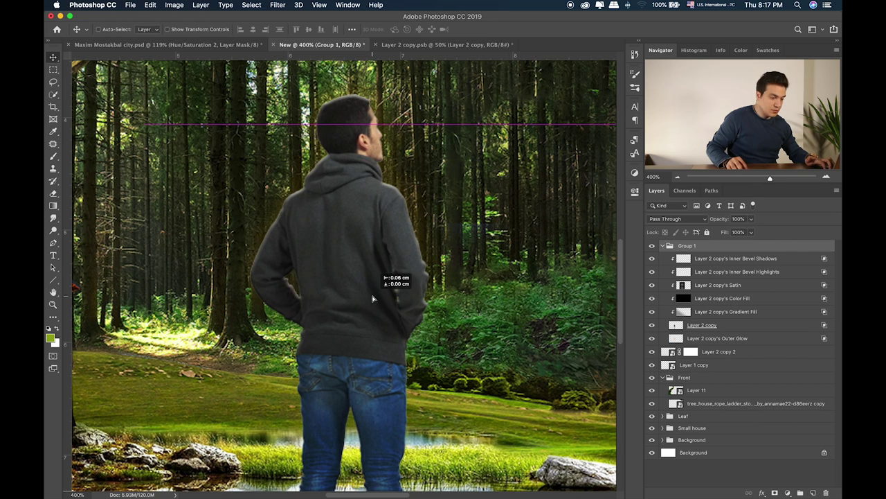
pyautogui.click(696, 337)
pyautogui.moveTo(751, 219)
pyautogui.mouseDown()
pyautogui.moveTo(756, 225)
pyautogui.moveTo(744, 232)
pyautogui.mouseUp()
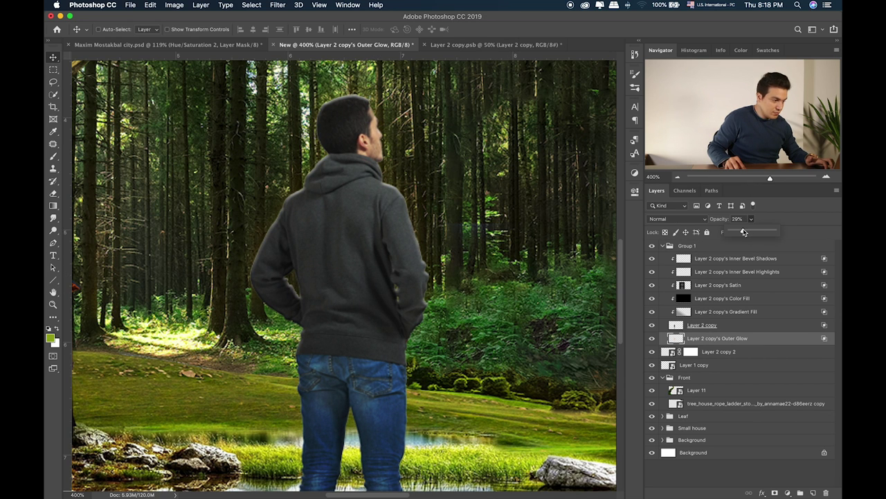
# Add a new layer above the man's Inner Bevel Shadows layer and clip it to the layers below
pyautogui.click(718, 262)
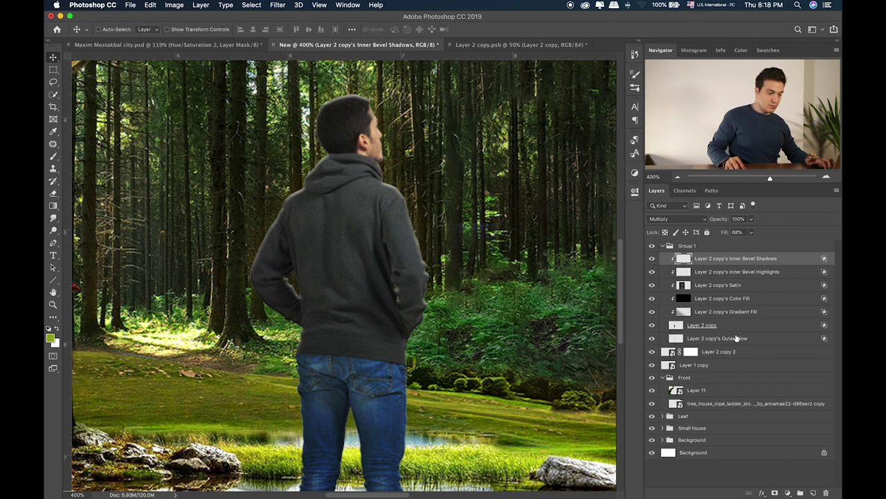
pyautogui.click(813, 492)
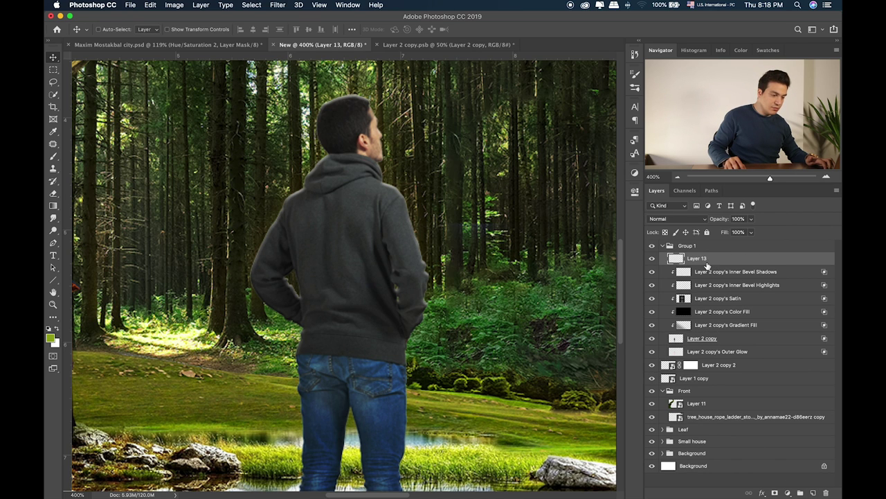
pyautogui.keyDown('alt'); pyautogui.click(707, 264); pyautogui.keyUp('alt')
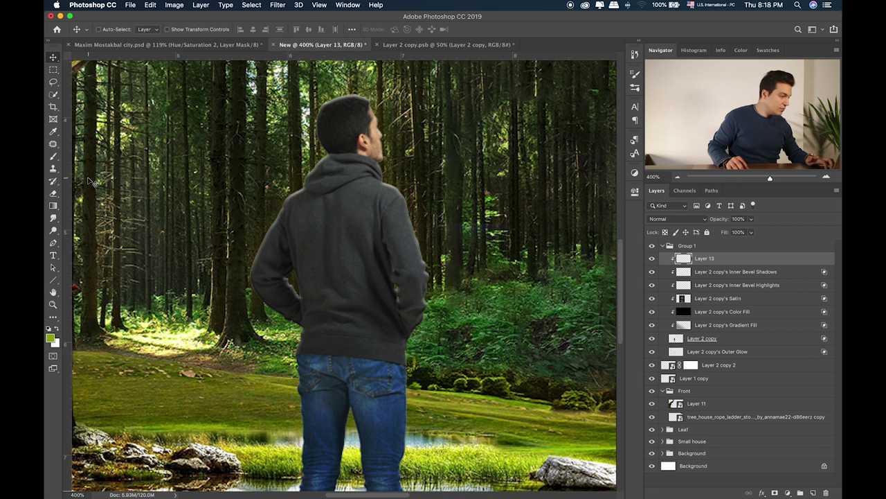
# Set the foreground colour to black (000000) and paint between the man's upper legs with a 30 px brush
pyautogui.click(53, 157)
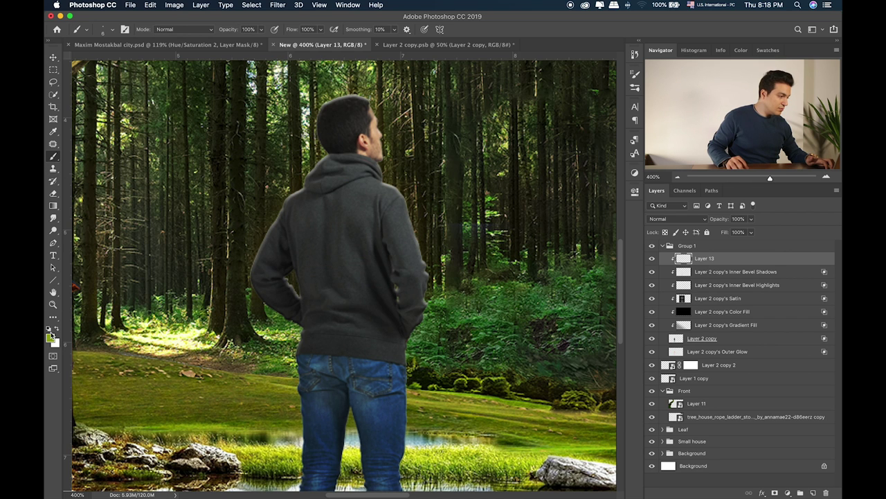
pyautogui.click(50, 336)
pyautogui.moveTo(592, 256); pyautogui.dragTo(554, 275)
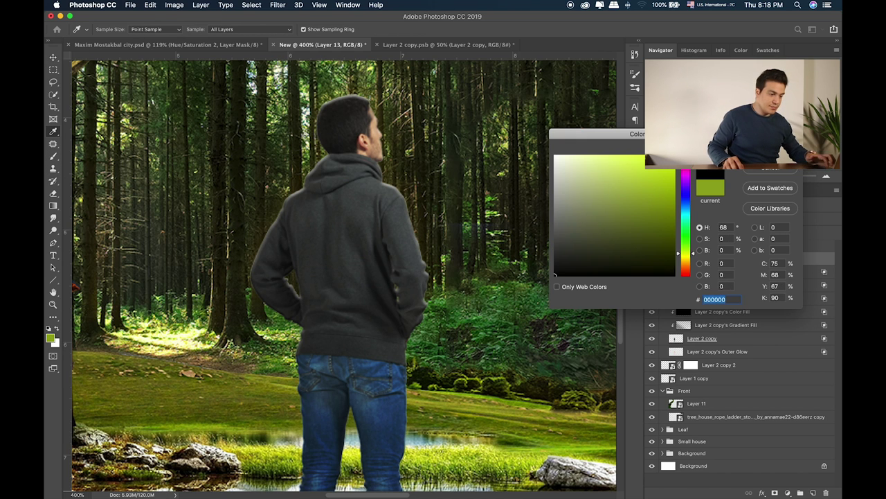
pyautogui.press('Return')
pyautogui.moveTo(348, 349); pyautogui.dragTo(326, 196)
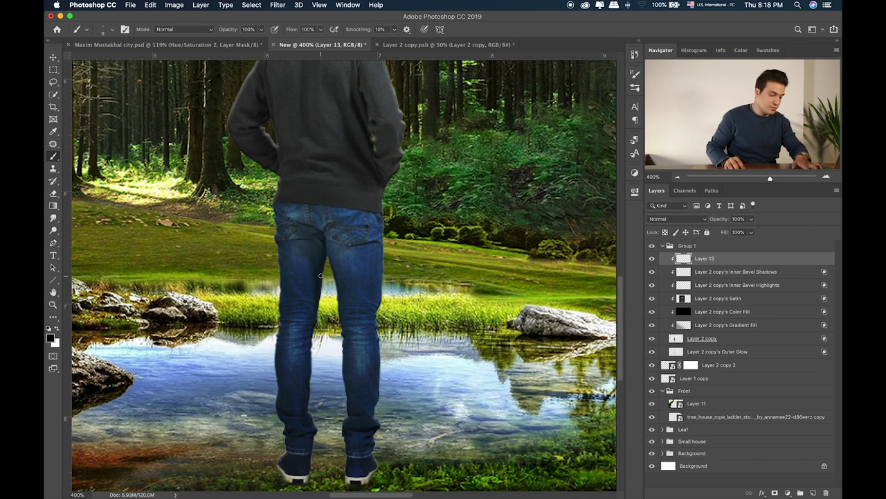
pyautogui.press(']')
pyautogui.press(']')
pyautogui.press(']')
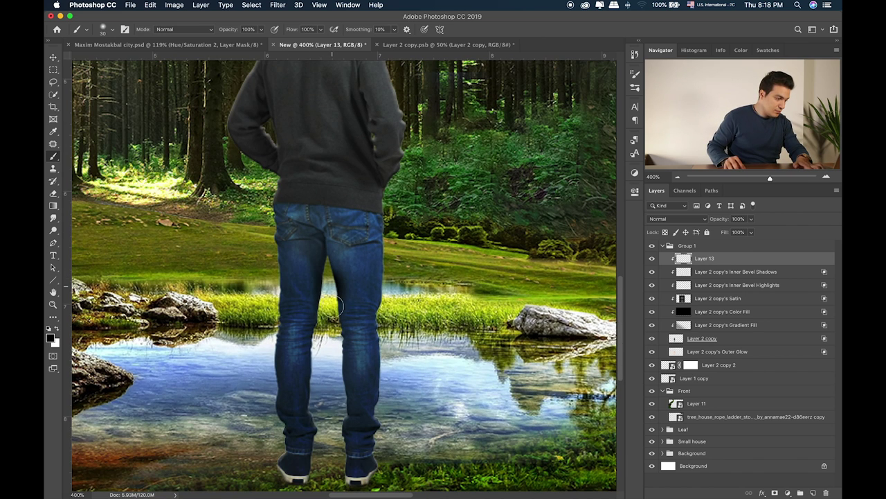
pyautogui.moveTo(322, 257)
pyautogui.mouseDown()
pyautogui.moveTo(315, 290)
pyautogui.moveTo(322, 255)
pyautogui.moveTo(329, 295)
pyautogui.moveTo(326, 260)
pyautogui.mouseUp()
# Paint black shading over the man's hips and the back of his hoodie, using a 70 px and a 45 px brush
pyautogui.press(']')
pyautogui.press(']')
pyautogui.press(']')
pyautogui.press(']')
pyautogui.moveTo(305, 146)
pyautogui.mouseDown()
pyautogui.moveTo(298, 208)
pyautogui.moveTo(321, 246)
pyautogui.mouseUp()
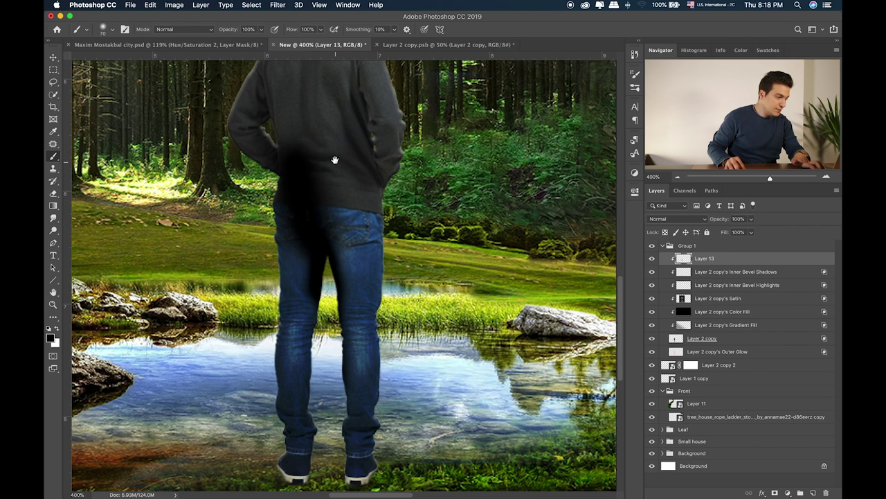
pyautogui.scroll(3, 340, 232)
pyautogui.moveTo(320, 131); pyautogui.dragTo(311, 226)
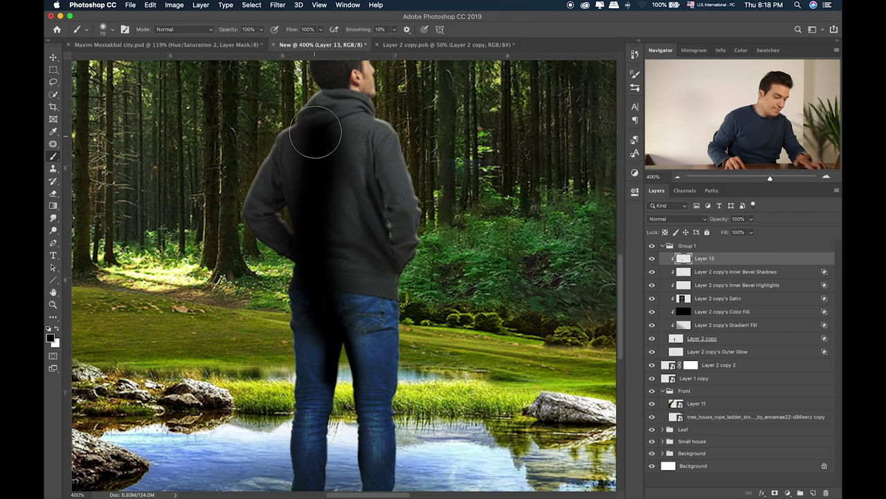
pyautogui.press('[')
pyautogui.press('[')
pyautogui.press('[')
pyautogui.moveTo(306, 142)
pyautogui.mouseDown()
pyautogui.moveTo(272, 196)
pyautogui.moveTo(283, 190)
pyautogui.moveTo(293, 251)
pyautogui.mouseUp()
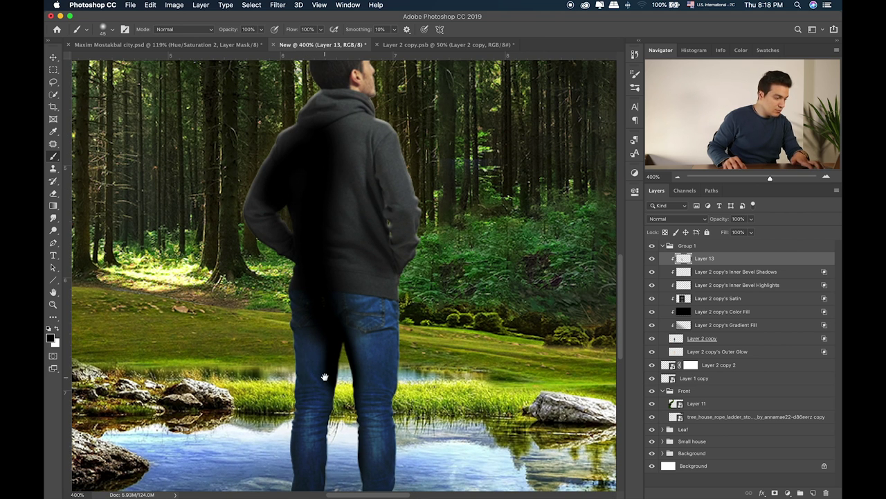
# Paint black shading down both of the man's trouser legs with a 30 px brush
pyautogui.scroll(-3, 322, 372)
pyautogui.press('[')
pyautogui.press('[')
pyautogui.press('[')
pyautogui.moveTo(312, 171); pyautogui.dragTo(313, 336)
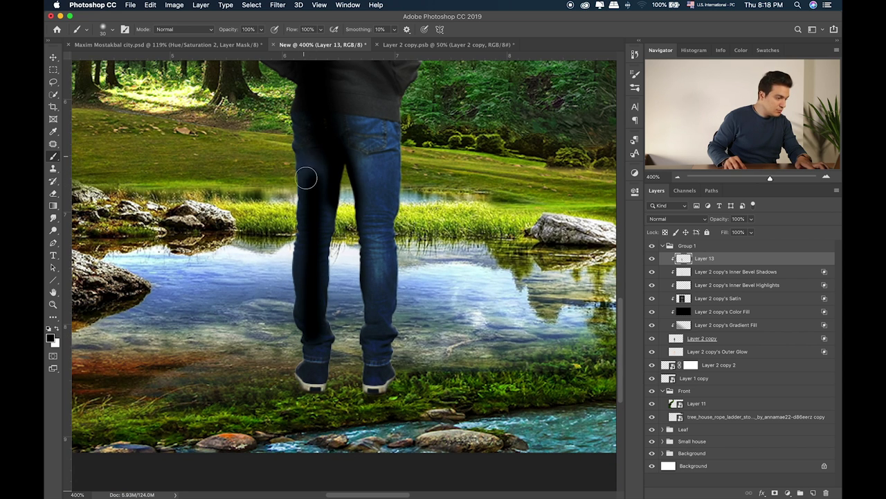
pyautogui.moveTo(306, 178); pyautogui.dragTo(306, 326)
pyautogui.moveTo(369, 210)
pyautogui.mouseDown()
pyautogui.moveTo(372, 360)
pyautogui.moveTo(351, 153)
pyautogui.mouseUp()
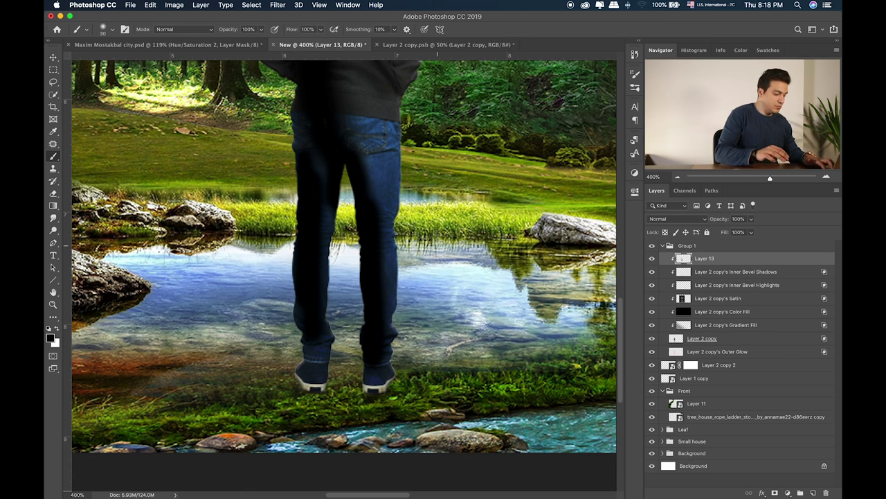
# Try different blend modes on the black shading layer and set it to Overlay
pyautogui.press('v')
pyautogui.hotkey('shift', '+')
pyautogui.hotkey('shift', '+')
pyautogui.hotkey('shift', '+')
pyautogui.hotkey('shift', '+')
pyautogui.hotkey('shift', '+')
pyautogui.hotkey('shift', '+')
pyautogui.hotkey('shift', '+')
pyautogui.hotkey('shift', '+')
pyautogui.hotkey('shift', '+')
pyautogui.hotkey('shift', '+')
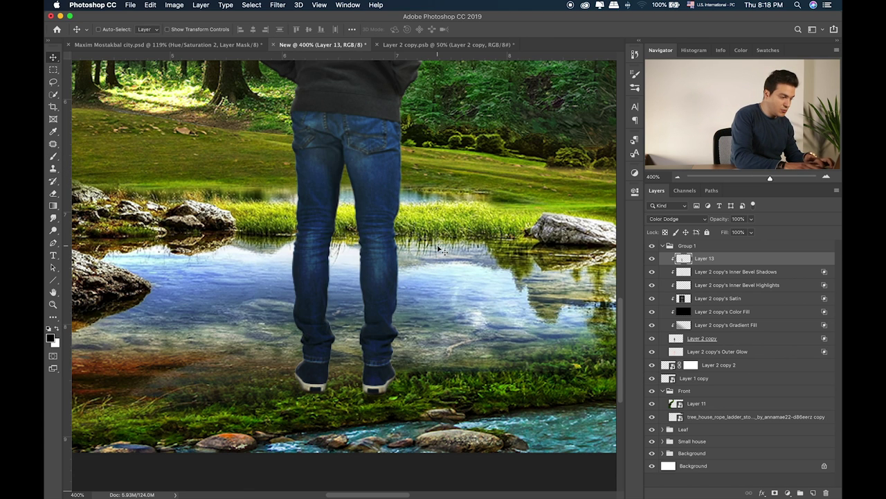
pyautogui.hotkey('shift', '+')
pyautogui.hotkey('shift', '+')
pyautogui.hotkey('shift', '+')
pyautogui.hotkey('shift', '+')
pyautogui.hotkey('shift', '+')
pyautogui.hotkey('shift', '+')
pyautogui.hotkey('shift', '+')
pyautogui.hotkey('shift', '+')
pyautogui.hotkey('shift', '+')
pyautogui.hotkey('shift', '+')
pyautogui.hotkey('shift', '+')
pyautogui.hotkey('shift', '+')
pyautogui.hotkey('shift', '+')
pyautogui.hotkey('shift', '+')
pyautogui.hotkey('shift', '+')
pyautogui.hotkey('shift', '+')
pyautogui.hotkey('shift', '+')
pyautogui.hotkey('shift', '+')
pyautogui.hotkey('shift', '+')
pyautogui.hotkey('shift', '+')
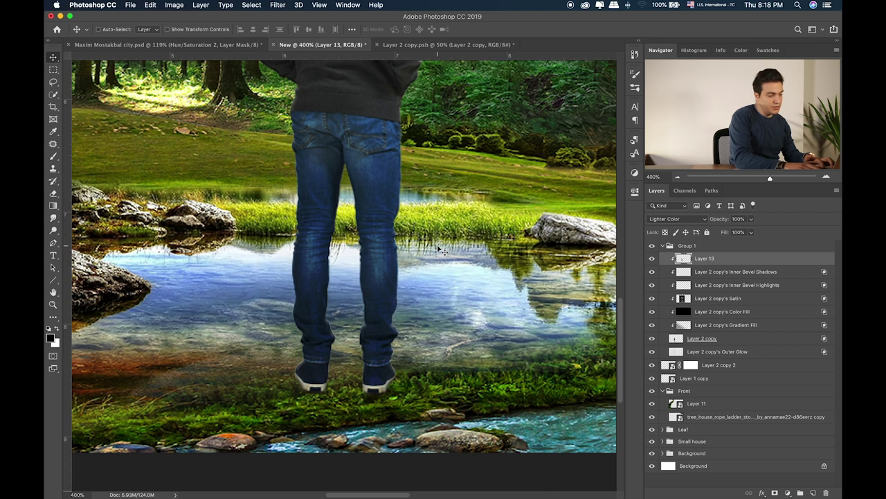
pyautogui.hotkey('shift', '+')
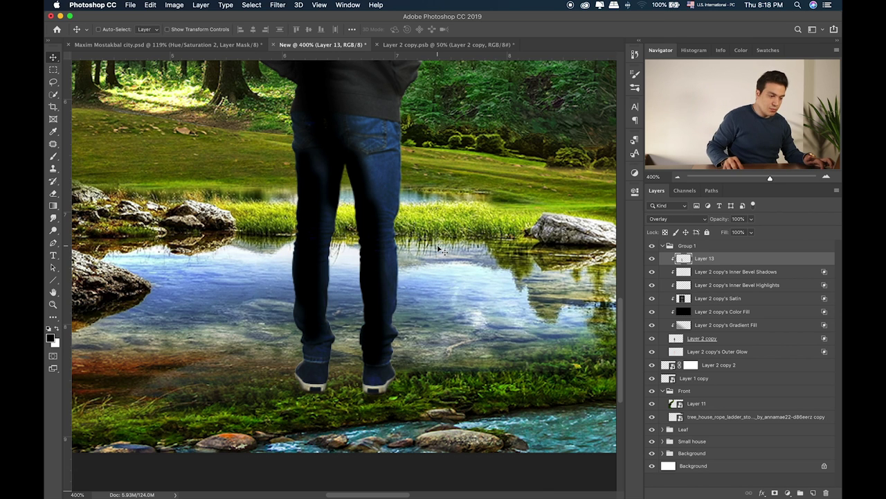
# Set the black shading layer's opacity to 38%
pyautogui.moveTo(751, 219); pyautogui.dragTo(717, 233)
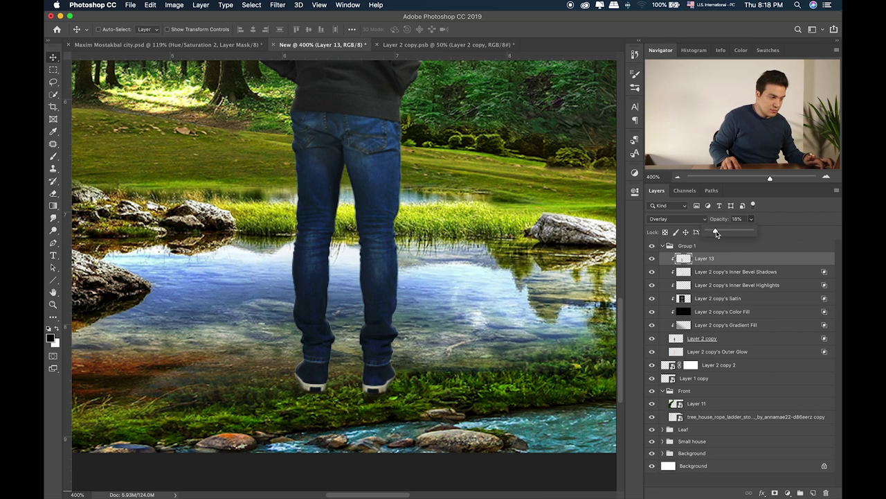
pyautogui.scroll(5, 563, 210)
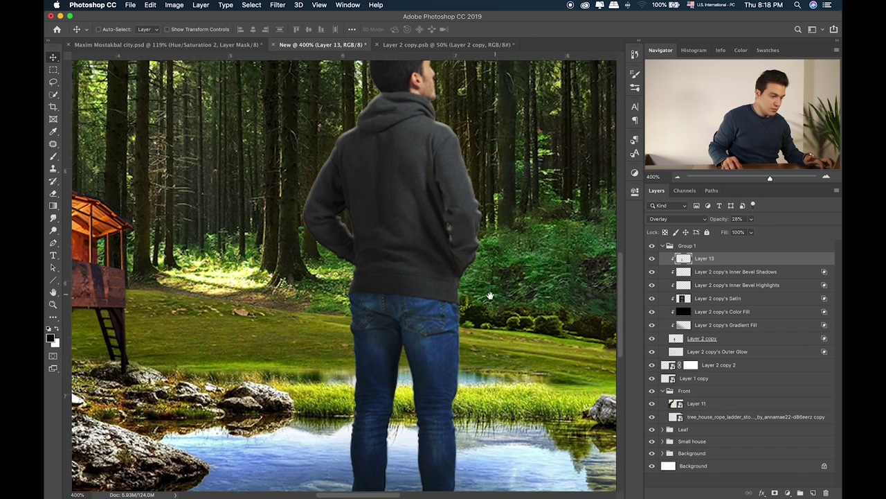
pyautogui.moveTo(751, 219); pyautogui.dragTo(756, 233)
# Apply a Gaussian Blur with a 9.3 px radius to the black shading layer
pyautogui.click(277, 5)
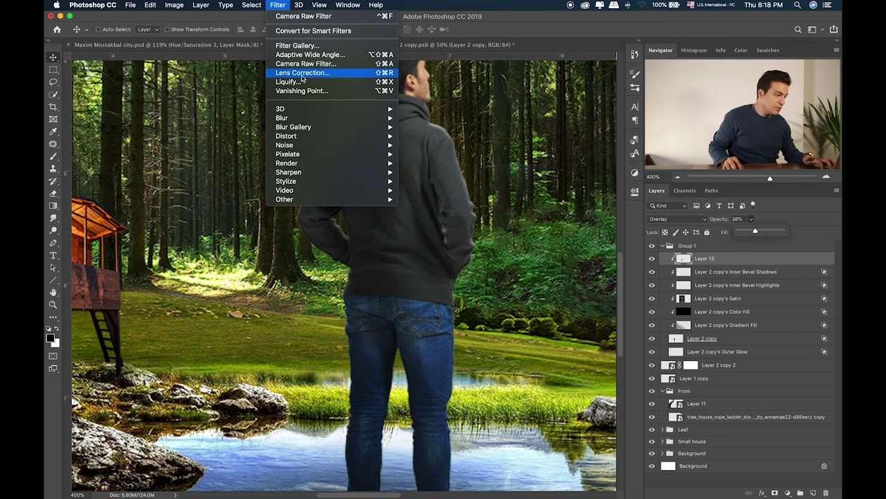
pyautogui.moveTo(320, 118)
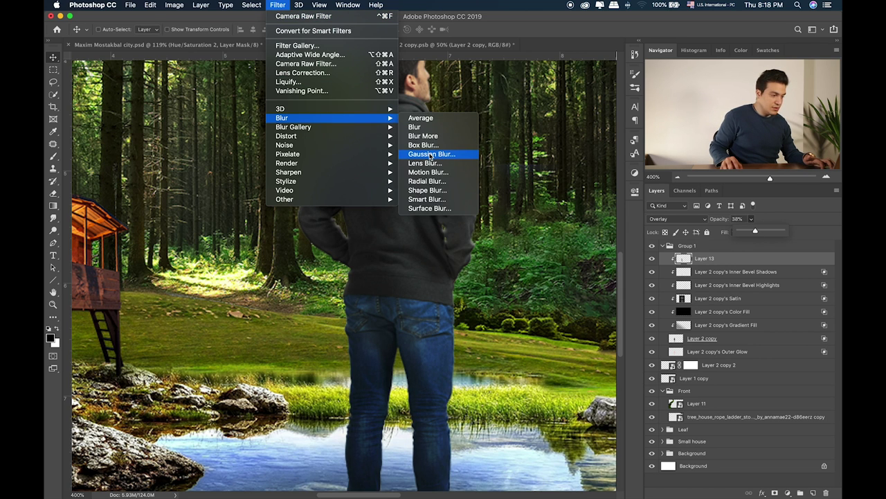
pyautogui.click(430, 154)
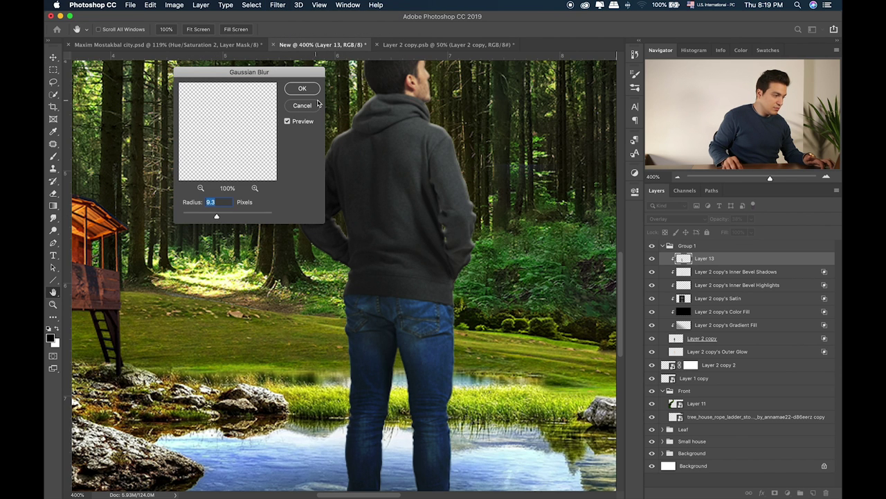
pyautogui.press('Return')
# Select the man's whole group and nudge it slightly on the bank, checking against the full scene
pyautogui.press('super+minus')
pyautogui.press('super+0')
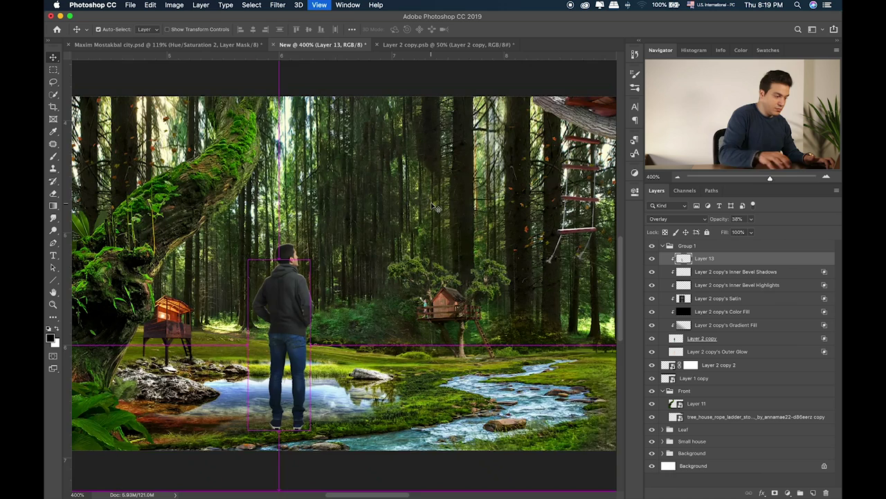
pyautogui.click(697, 247)
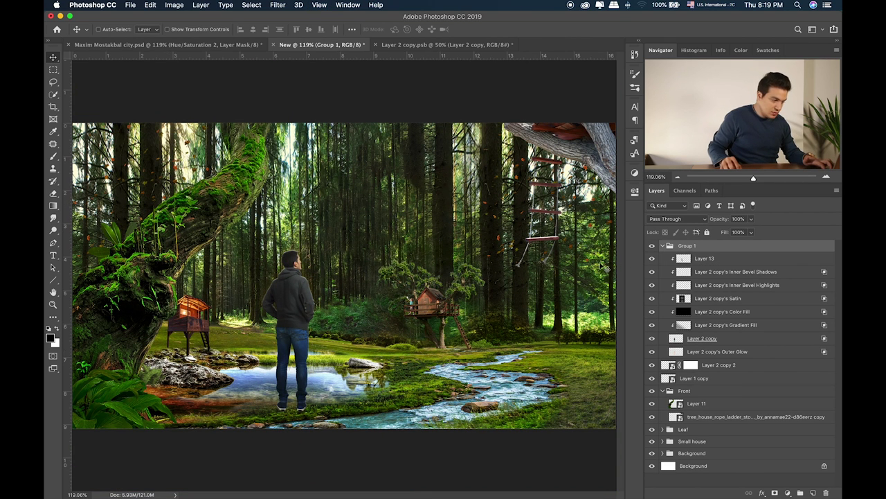
pyautogui.moveTo(297, 311); pyautogui.dragTo(299, 316)
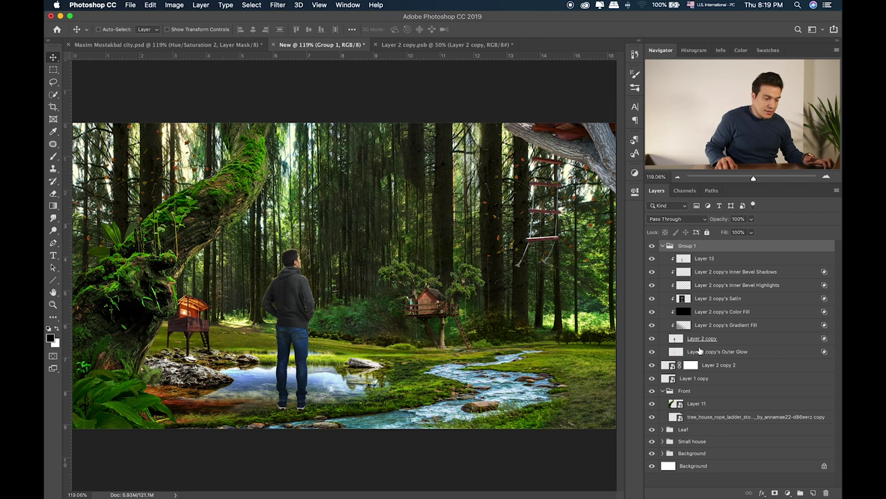
# Duplicate the man's Layer 2 copy and place the duplicate directly beneath it, above the outer glow layer
pyautogui.click(727, 340)
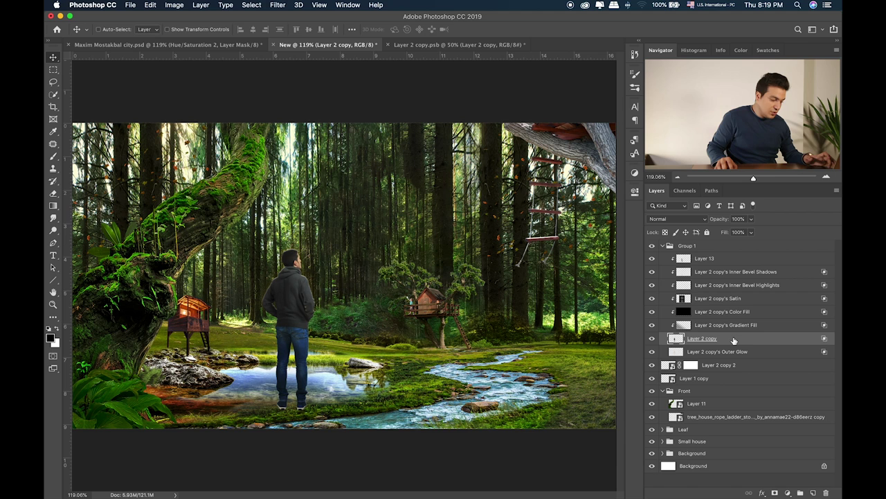
pyautogui.moveTo(734, 340); pyautogui.dragTo(737, 352)
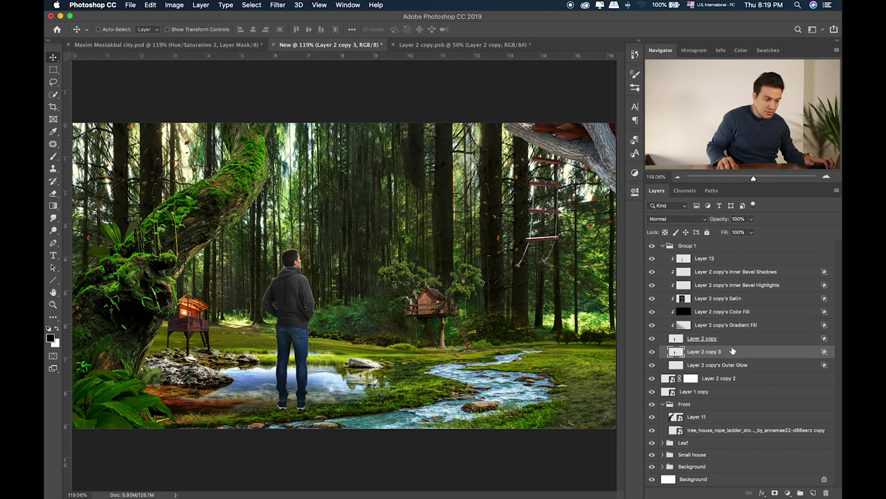
pyautogui.rightClick(740, 353)
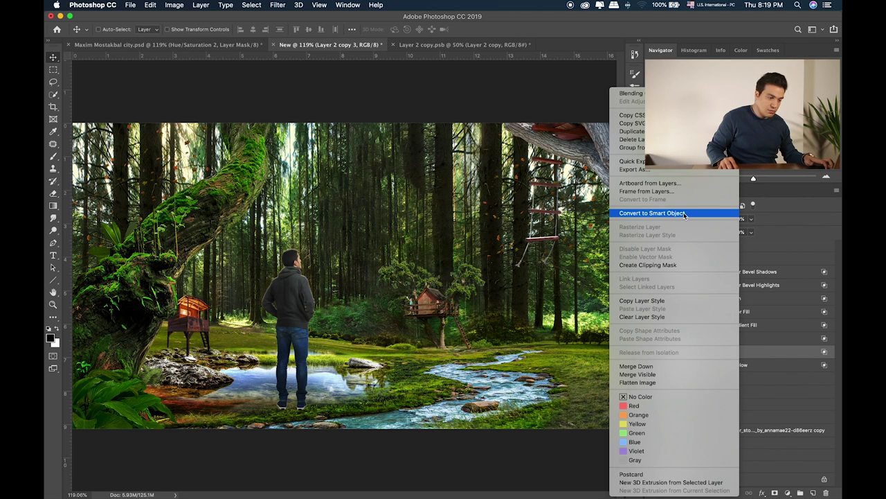
pyautogui.click(783, 358)
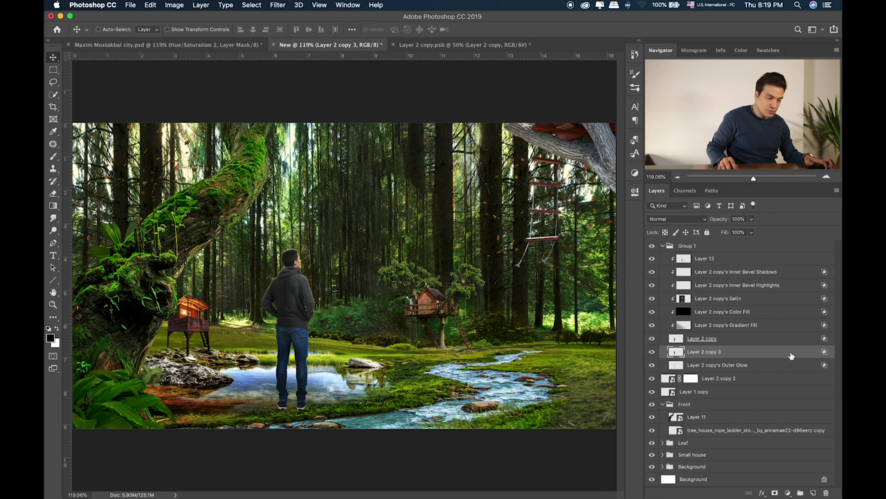
# Add a black Color Overlay with Normal blend mode to the duplicated figure layer, Layer 2 copy 3
pyautogui.doubleClick(792, 356)
pyautogui.click(504, 233)
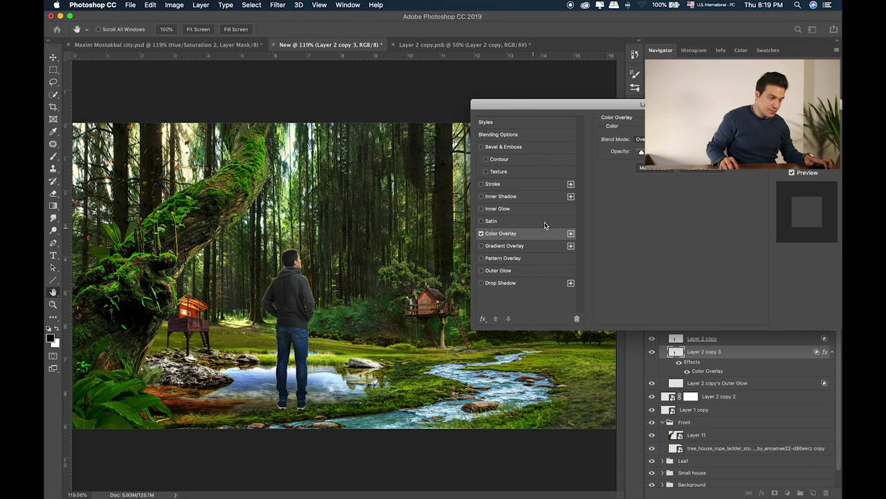
pyautogui.click(650, 140)
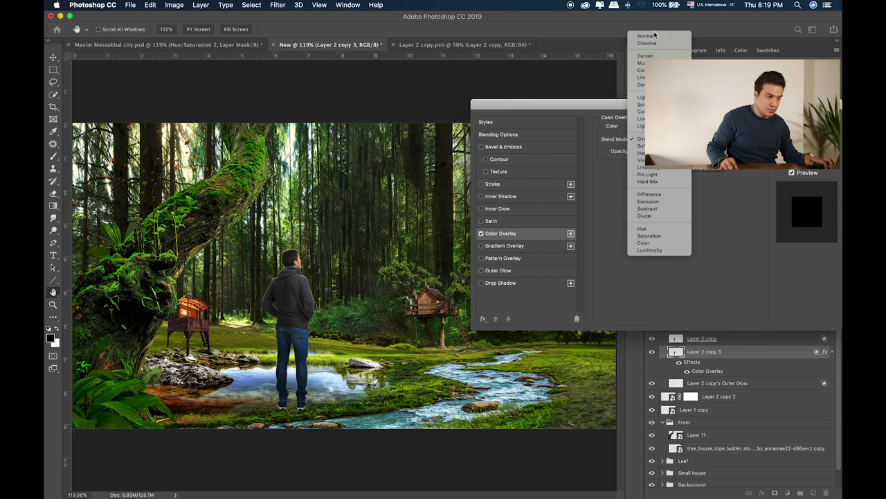
pyautogui.click(655, 36)
pyautogui.press('Return')
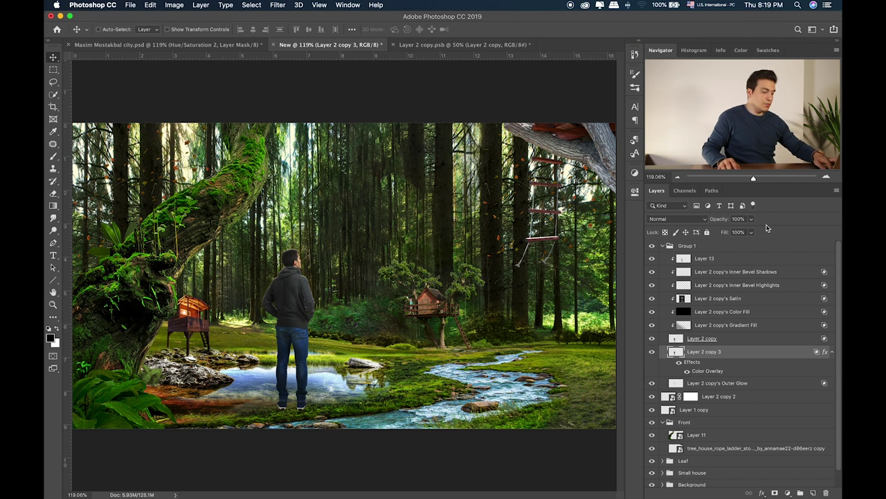
# Flip the black silhouette vertically, squash it to about half its height and skew it into a cast shadow below the man's feet
pyautogui.press('super+t')
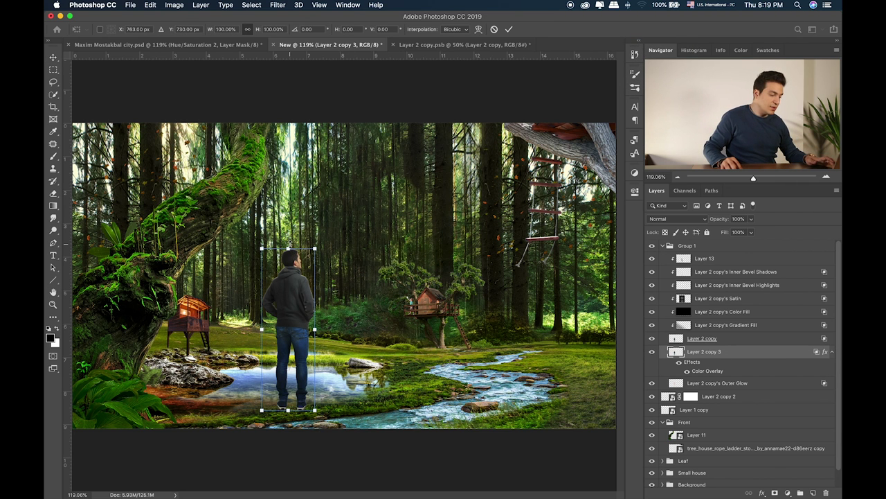
pyautogui.moveTo(288, 248); pyautogui.dragTo(270, 488)
pyautogui.press('super+1')
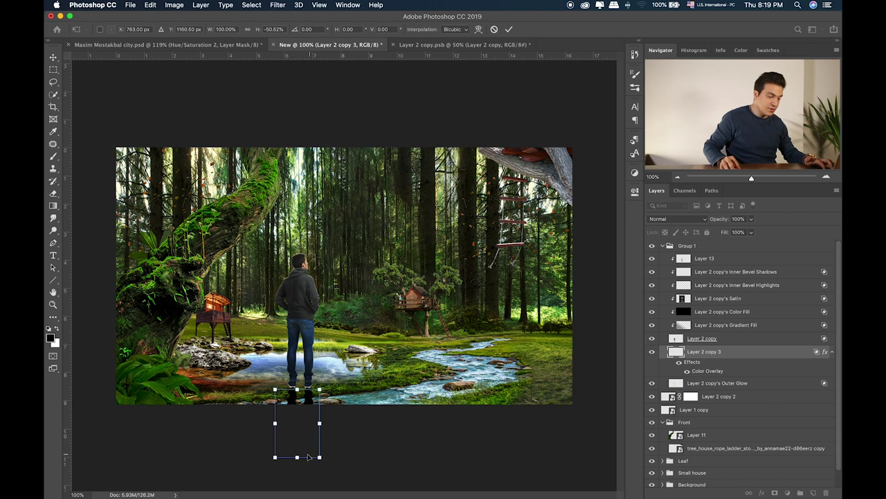
pyautogui.moveTo(297, 458); pyautogui.dragTo(255, 475)
pyautogui.moveTo(292, 411); pyautogui.dragTo(293, 407)
pyautogui.press('Return')
# Nudge the black cast shadow sideways until it lines up with the man's shoes
pyautogui.press('super+plus')
pyautogui.press('super+plus')
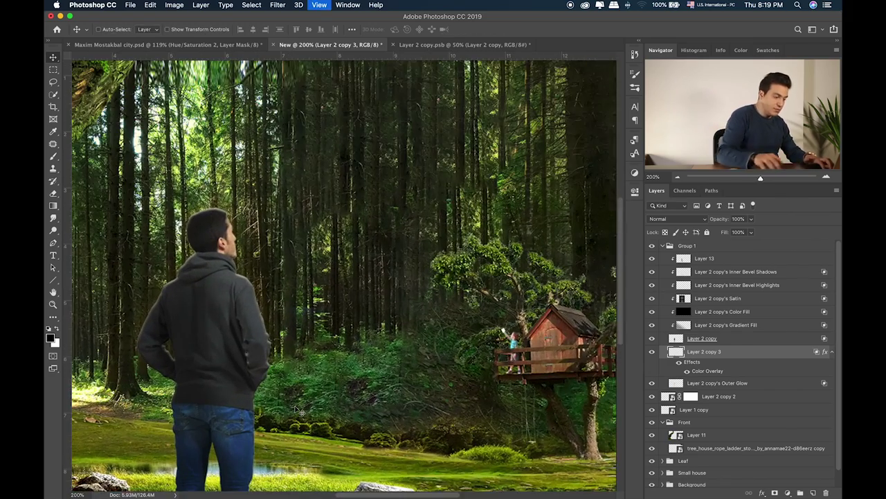
pyautogui.hscroll(-2, 344, 275)
pyautogui.moveTo(423, 439); pyautogui.dragTo(419, 233)
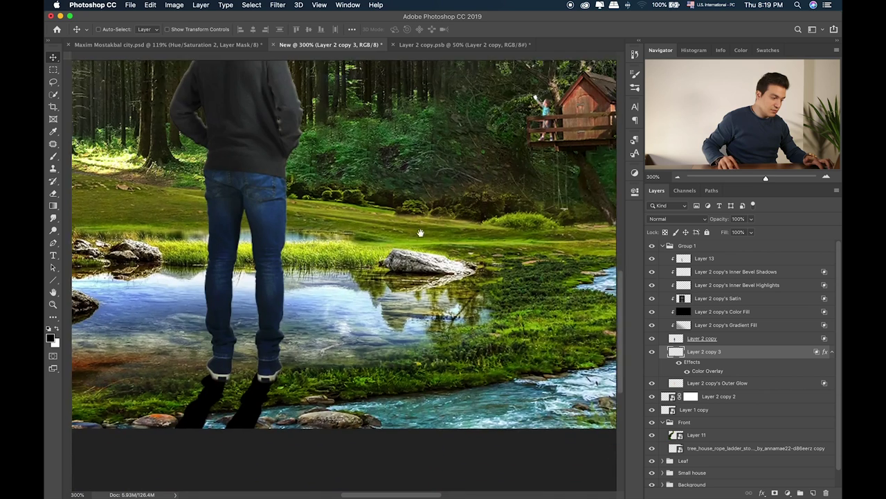
pyautogui.press('Right')
pyautogui.press('Right')
pyautogui.press('Right')
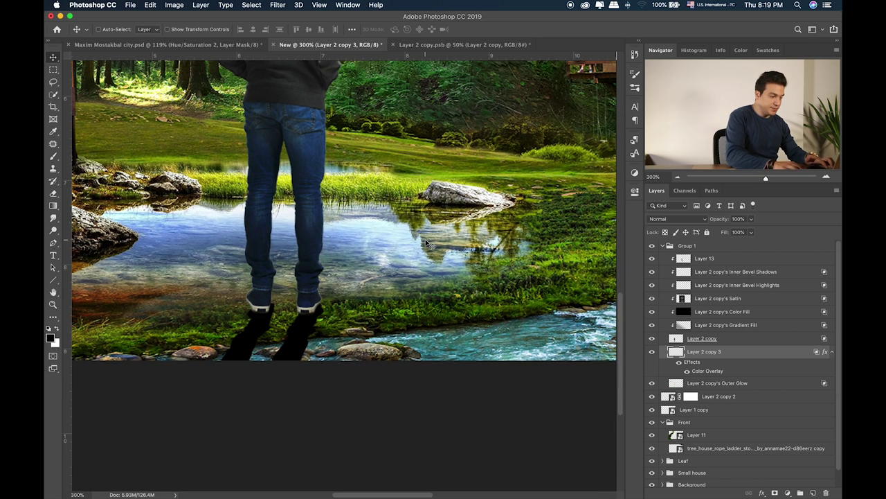
pyautogui.press('Left')
pyautogui.press('Left')
pyautogui.press('Left')
pyautogui.hotkey('shift', 'Left')
pyautogui.hotkey('shift', 'Right')
pyautogui.hotkey('shift', 'Right')
pyautogui.press('Left')
pyautogui.press('Left')
pyautogui.press('Left')
pyautogui.press('Right')
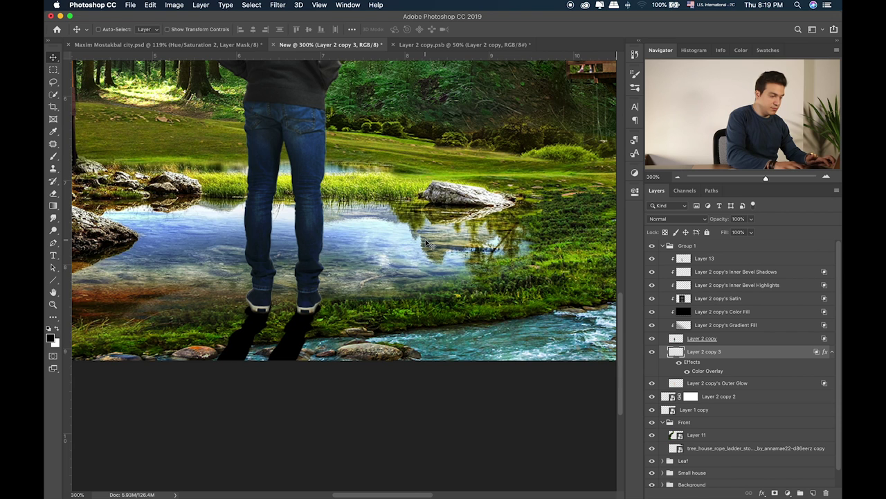
pyautogui.press('Left')
pyautogui.press('Left')
pyautogui.press('Left')
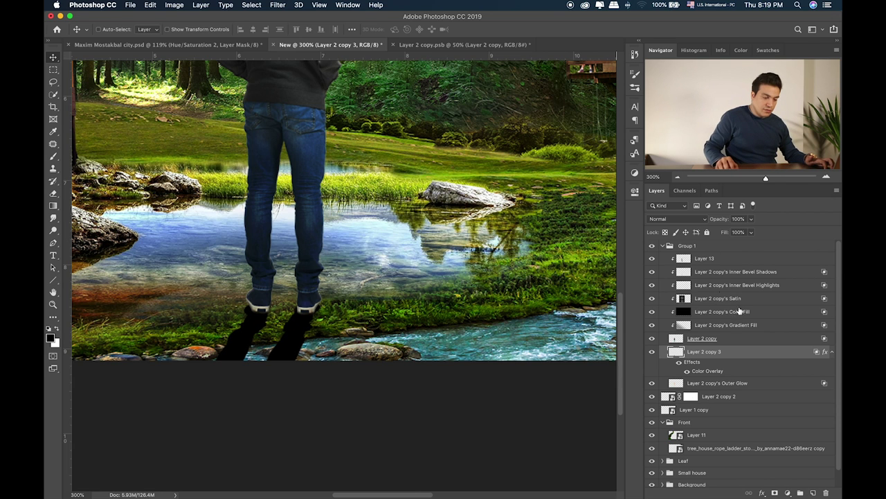
# On a new layer above the cast shadow, paint a soft black spot, flatten it under one shoe and duplicate it under the other
pyautogui.click(814, 492)
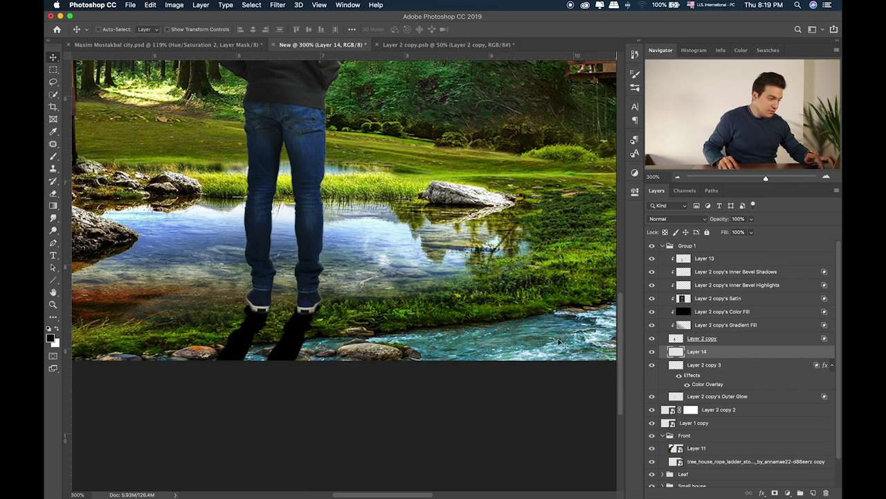
pyautogui.press('b')
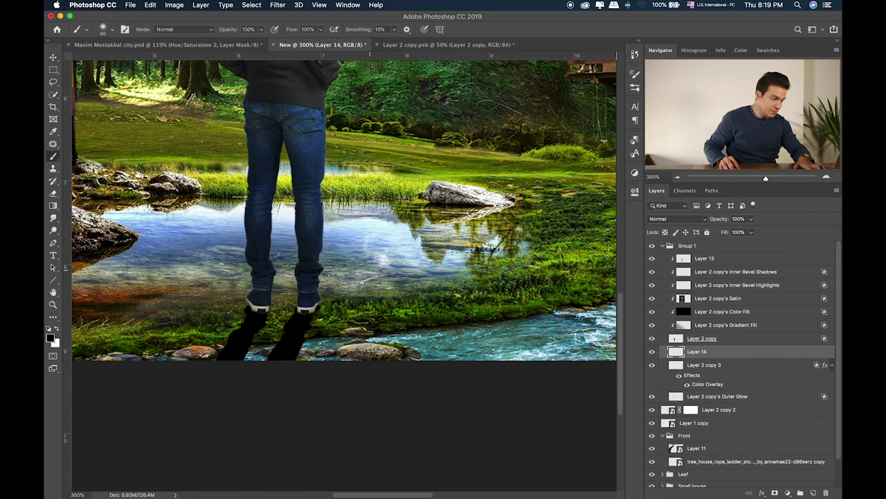
pyautogui.press(']')
pyautogui.click(374, 261)
pyautogui.press('super+t')
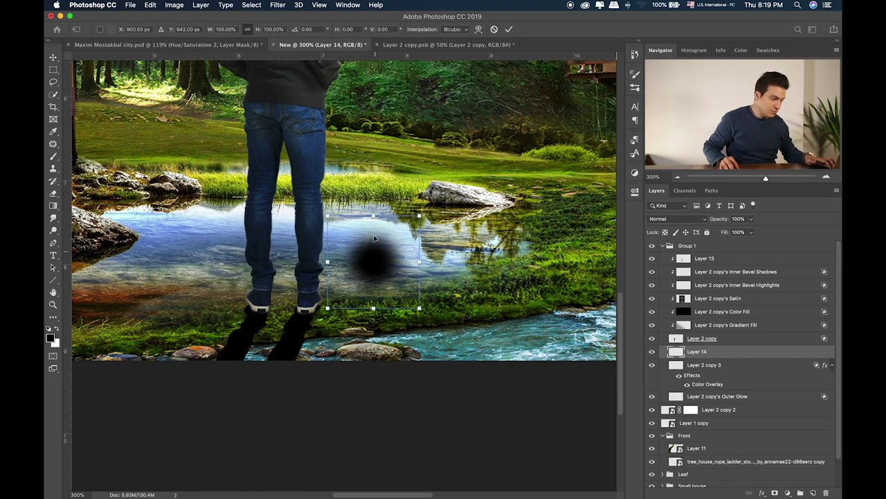
pyautogui.moveTo(374, 216); pyautogui.dragTo(290, 313)
pyautogui.press('Return')
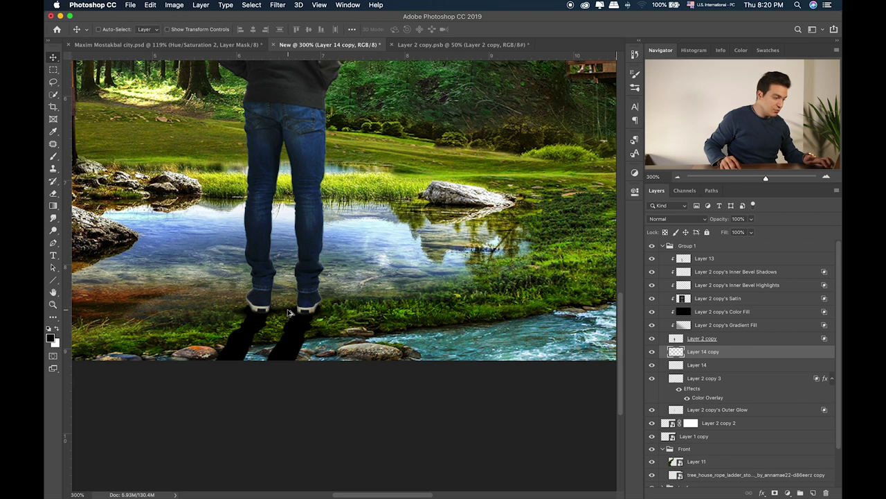
# Set the blend mode of both contact shadow layers, Layer 14 and Layer 14 copy, to Soft Light
pyautogui.keyDown('shift'); pyautogui.click(711, 365); pyautogui.keyUp('shift')
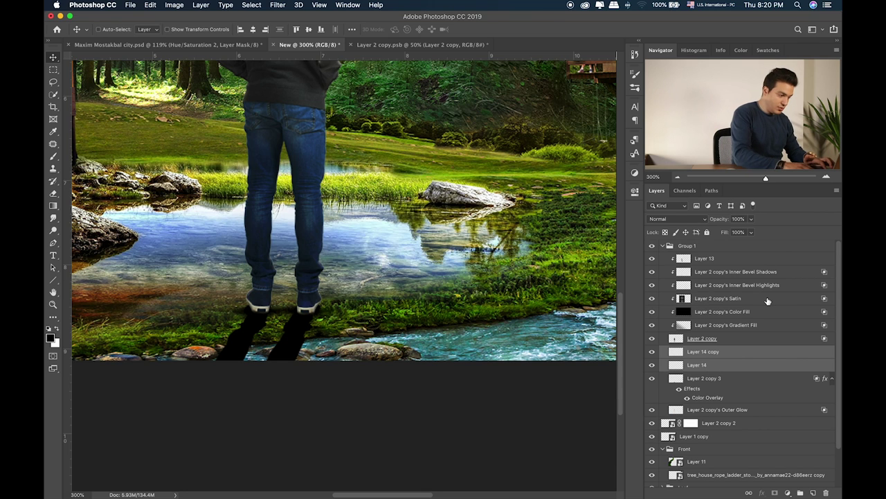
pyautogui.hotkey('shift', '+')
pyautogui.hotkey('shift', '+')
pyautogui.hotkey('shift', '+')
pyautogui.hotkey('shift', '+')
pyautogui.hotkey('shift', '+')
pyautogui.hotkey('shift', '+')
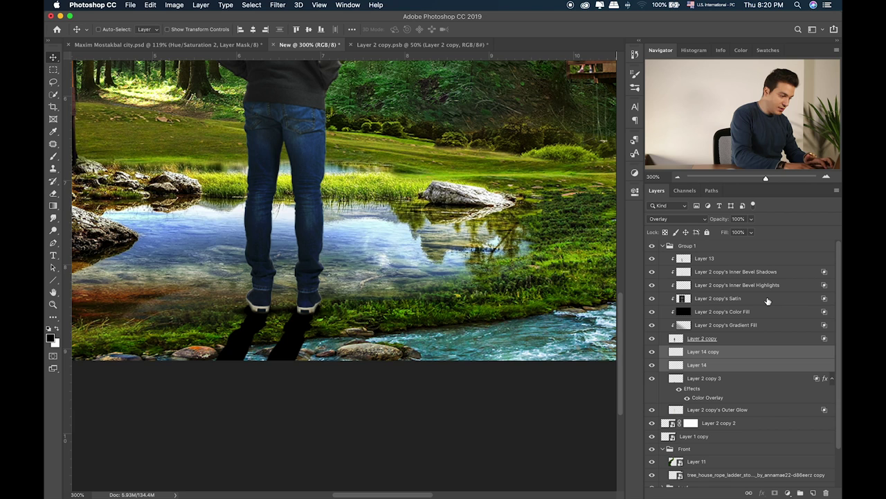
# Stretch both contact shadows vertically to 228% height and compare the shadow layers on and off
pyautogui.hotkey('ctrl', 't')
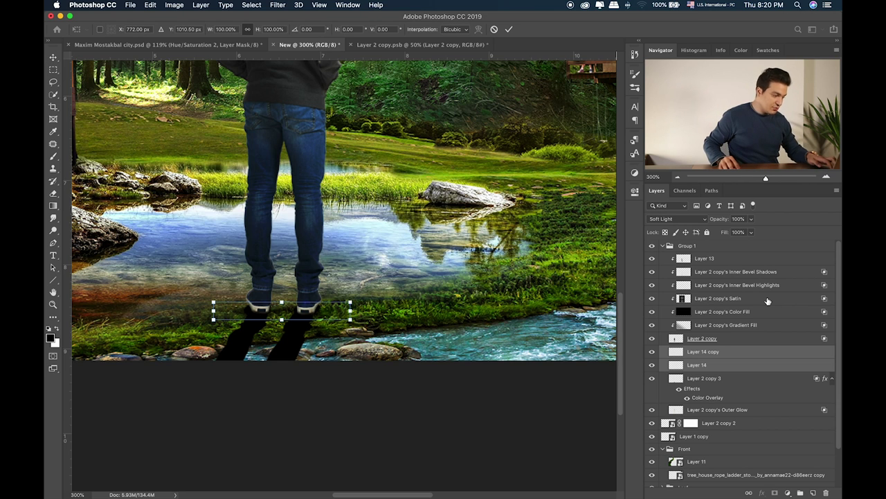
pyautogui.moveTo(281, 299); pyautogui.dragTo(282, 288)
pyautogui.moveTo(281, 319); pyautogui.dragTo(281, 327)
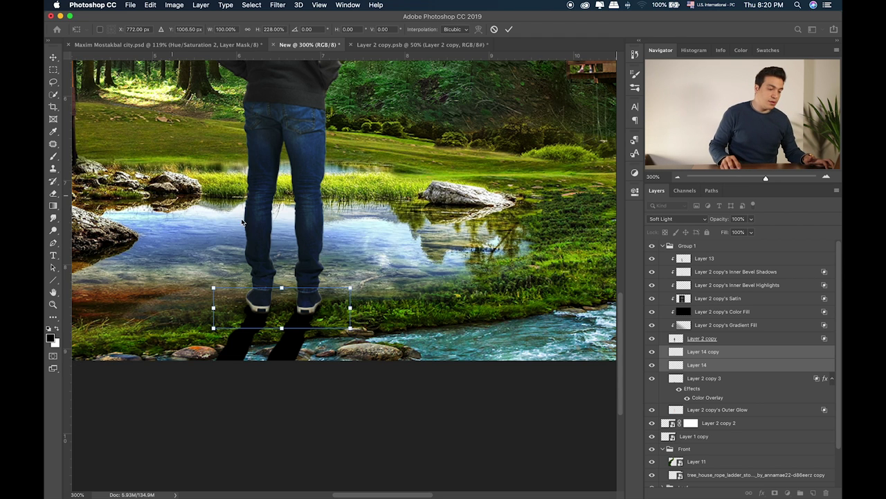
pyautogui.press('Return')
pyautogui.click(652, 365)
pyautogui.click(651, 365)
pyautogui.click(652, 378)
pyautogui.click(651, 379)
# Convert the cast shadow layer, Layer 2 copy 3, to a smart object and set its blend mode to Soft Light
pyautogui.click(726, 378)
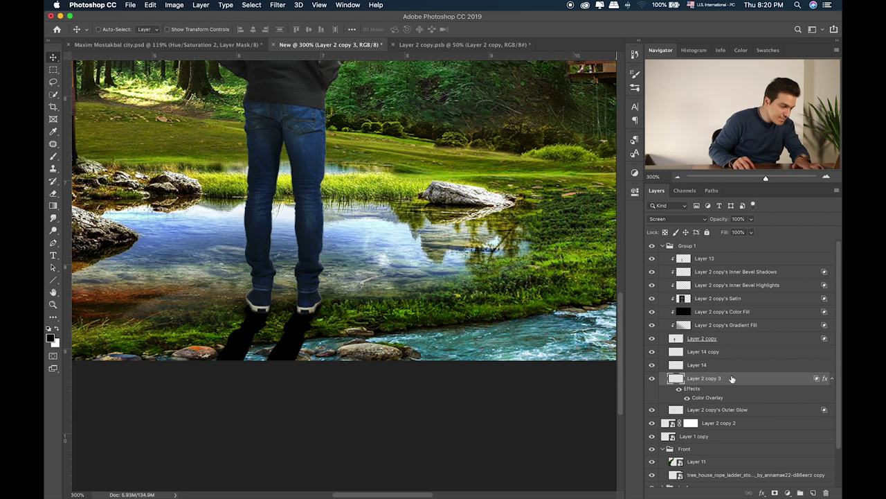
pyautogui.rightClick(731, 379)
pyautogui.click(761, 388)
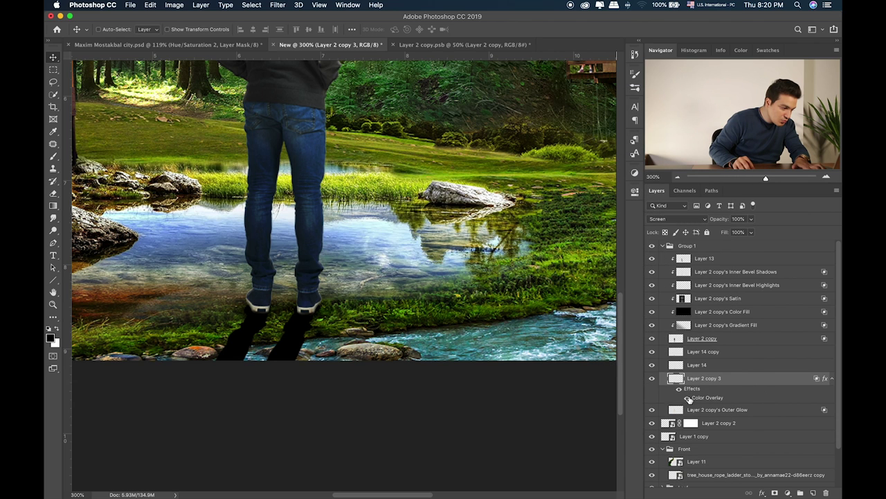
pyautogui.rightClick(734, 380)
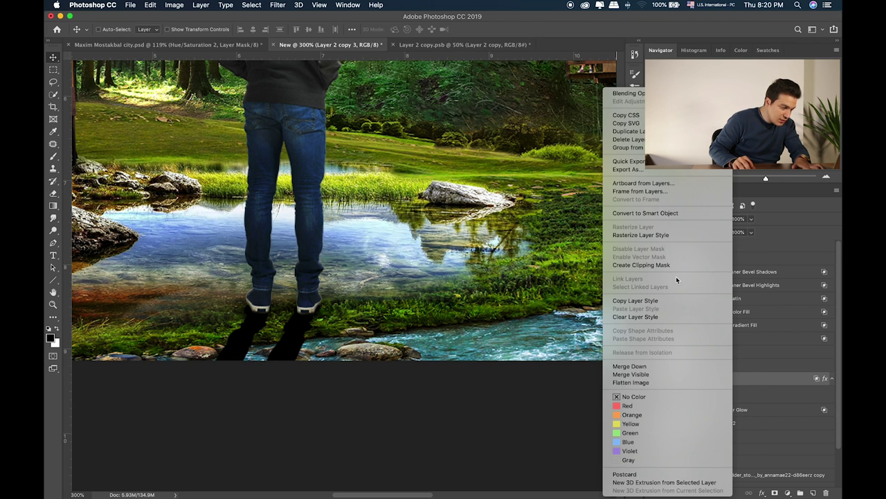
pyautogui.click(666, 214)
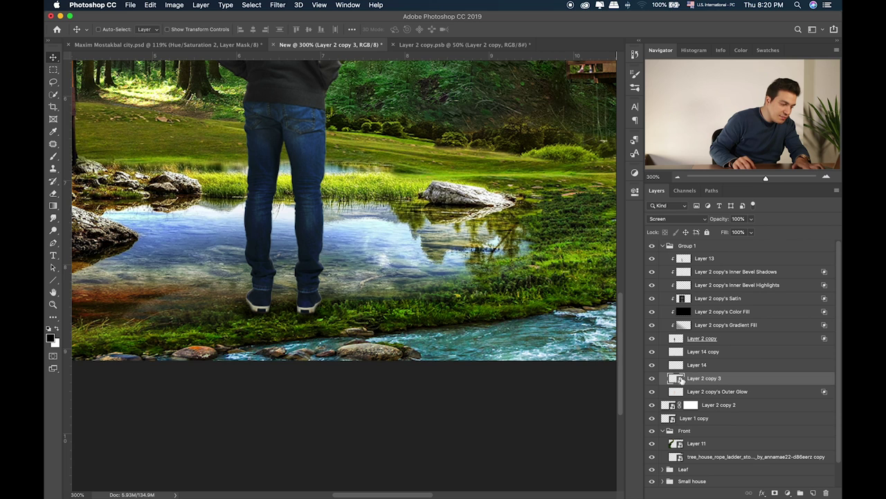
pyautogui.hotkey('alt', 'shift', 'o')
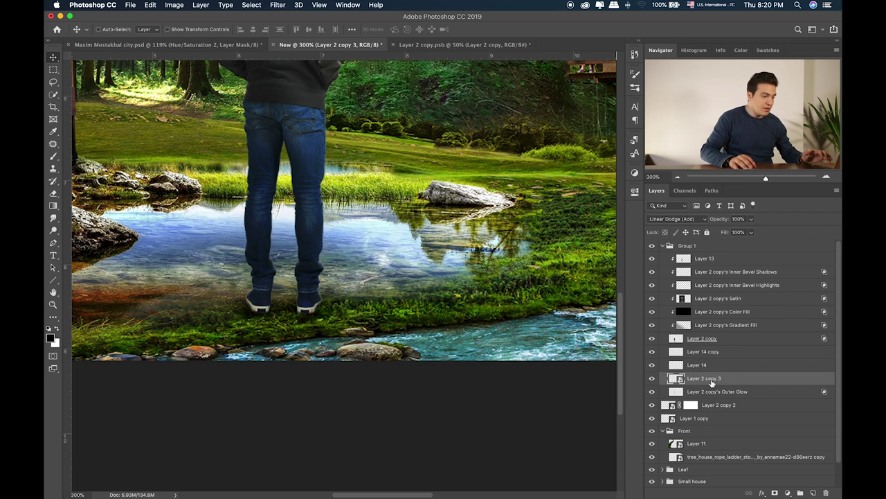
pyautogui.hotkey('alt', 'shift', 'f')
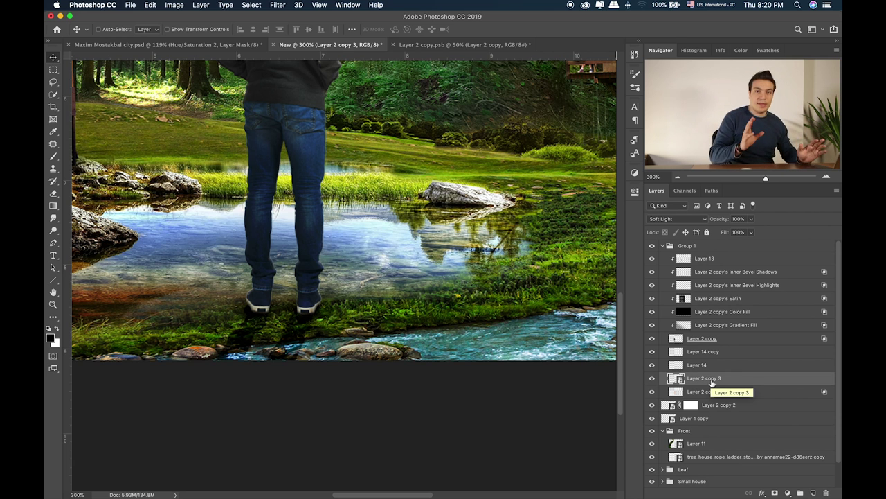
# Apply a Gaussian Blur with a 4.1 px radius to the cast shadow smart object
pyautogui.click(279, 4)
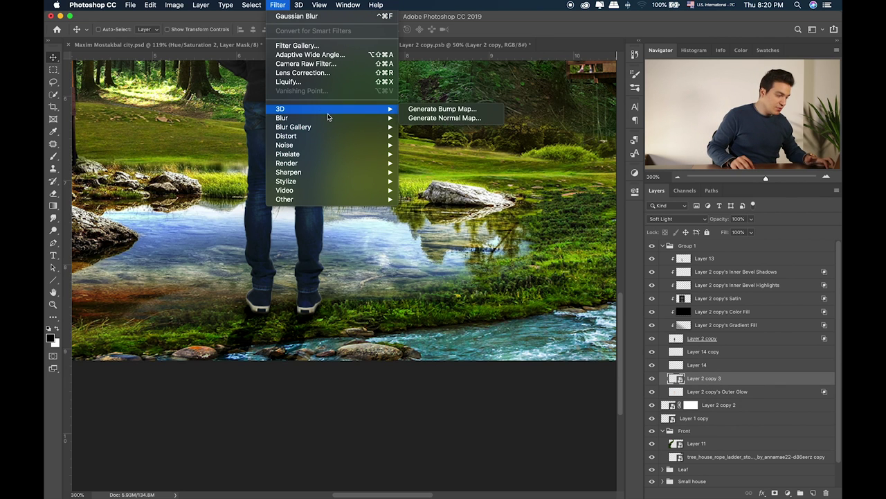
pyautogui.moveTo(333, 117)
pyautogui.click(426, 154)
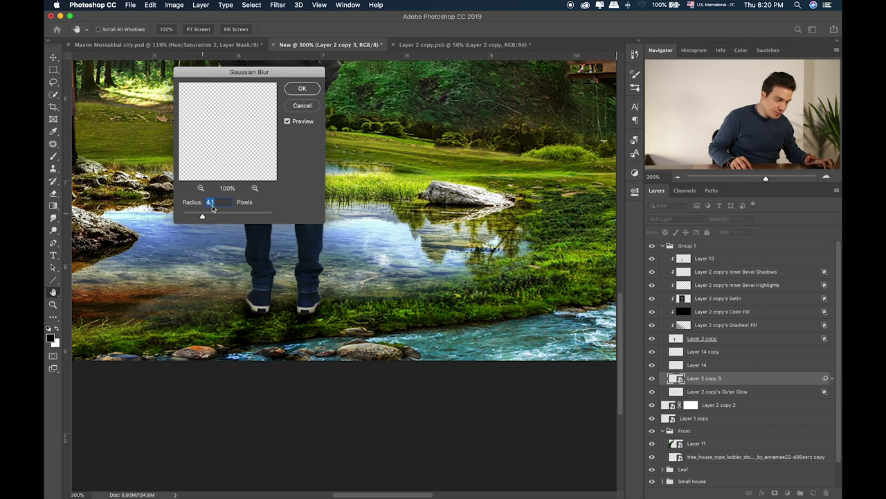
pyautogui.click(310, 90)
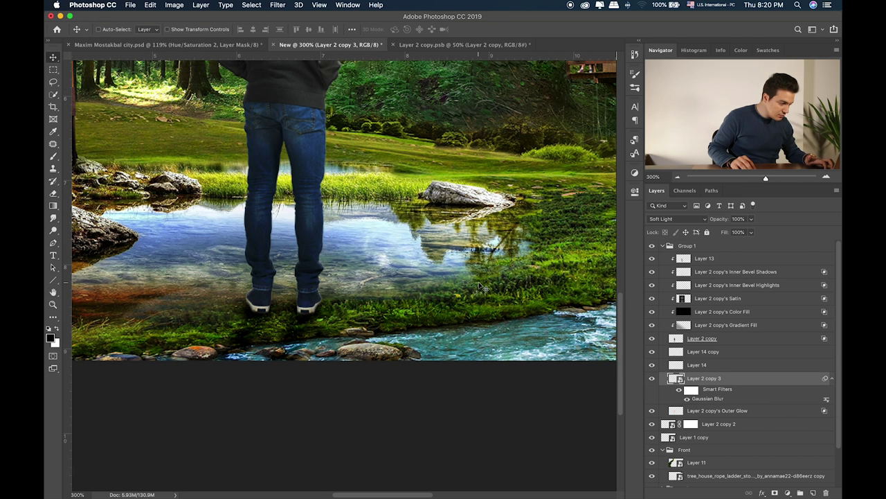
# Skew the cast shadow smart object further sideways and adjust its upper edge to meet the man's shoes
pyautogui.press('super+t')
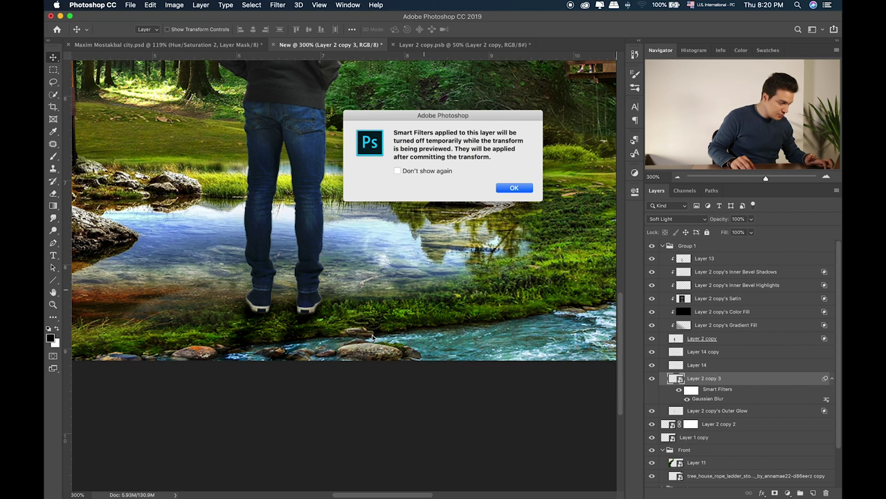
pyautogui.click(522, 189)
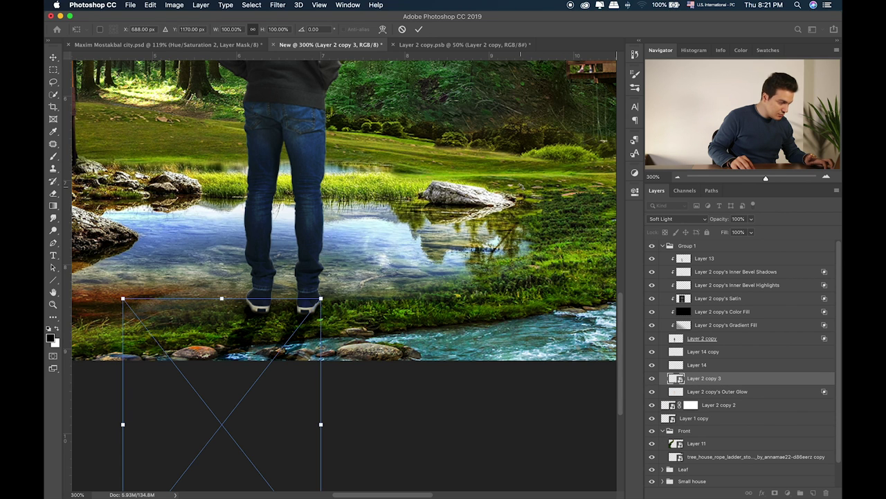
pyautogui.press('super+minus')
pyautogui.moveTo(427, 244); pyautogui.dragTo(469, 154)
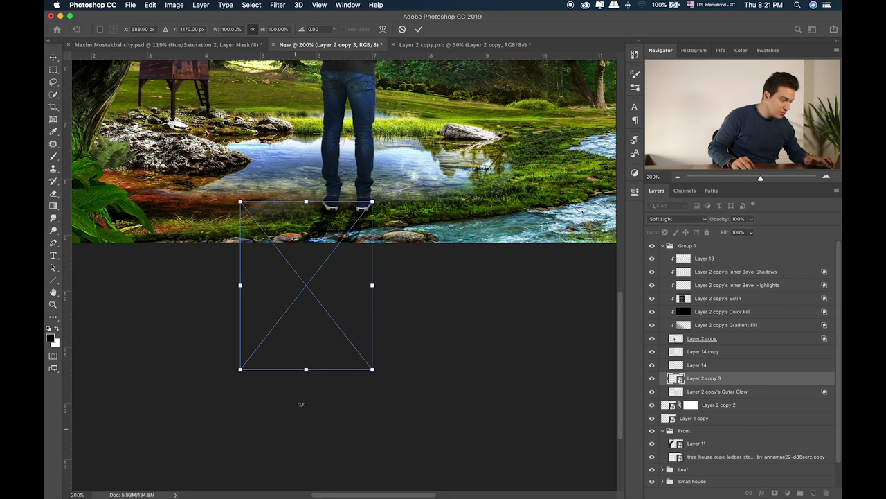
pyautogui.moveTo(306, 369); pyautogui.dragTo(266, 369)
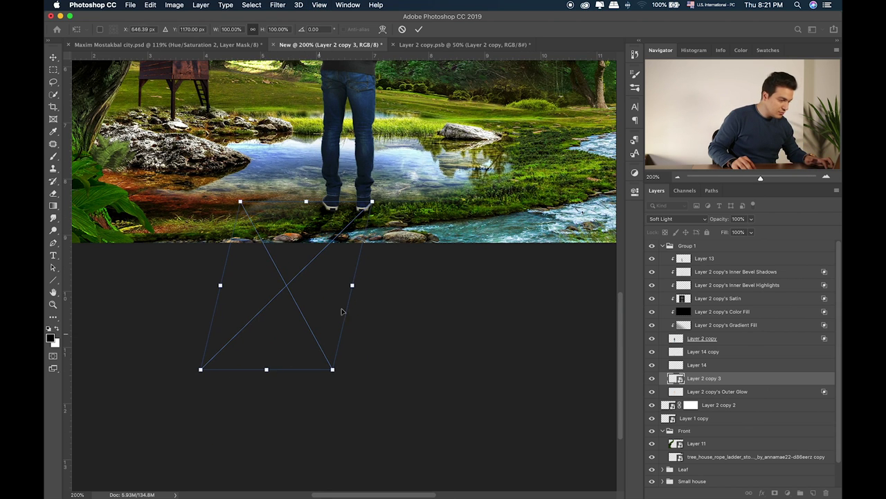
pyautogui.moveTo(372, 203); pyautogui.dragTo(376, 202)
pyautogui.press('Return')
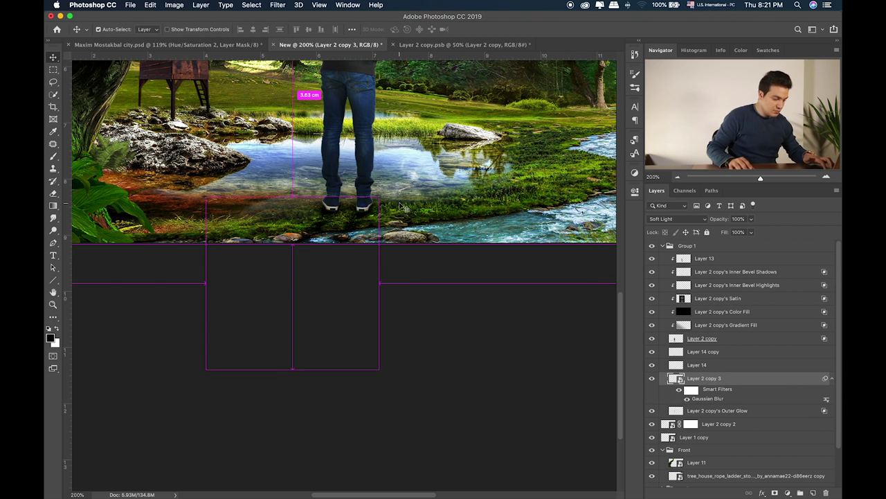
# Select the man's whole group, Group 1, and move it slightly lower on the bank
pyautogui.scroll(4, 404, 208)
pyautogui.press('super+0')
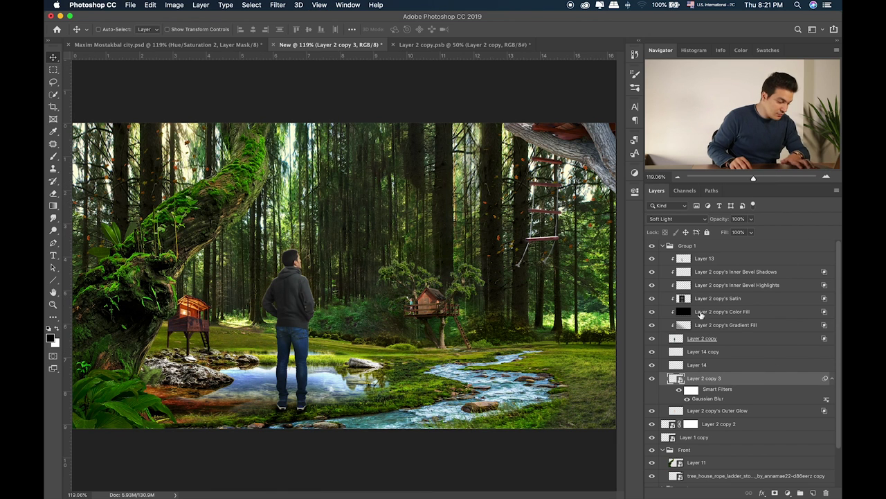
pyautogui.click(702, 248)
pyautogui.moveTo(301, 400); pyautogui.dragTo(302, 404)
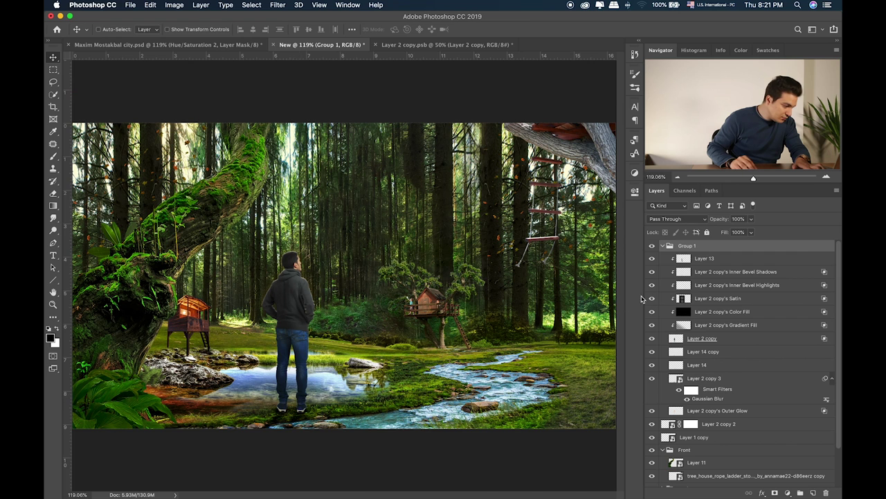
# Add a new layer above Layer 13 in the man's group and clip it to the layers below
pyautogui.click(701, 259)
pyautogui.click(813, 492)
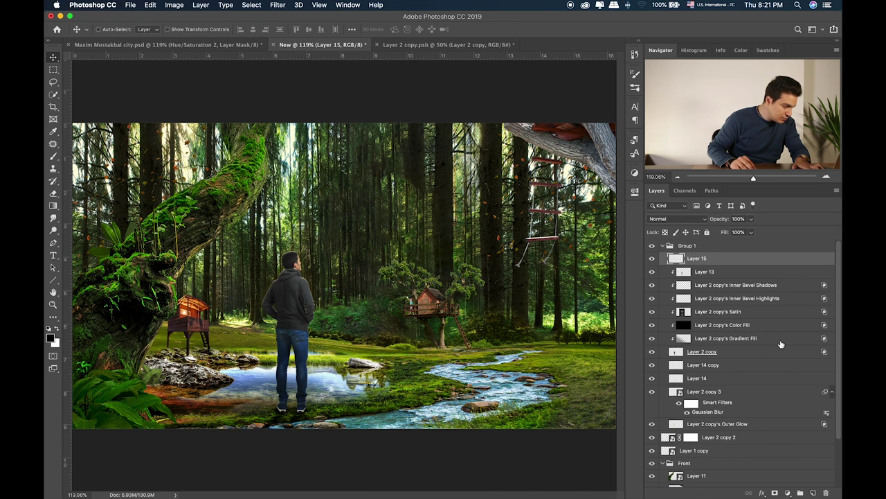
pyautogui.keyDown('alt'); pyautogui.click(725, 264); pyautogui.keyUp('alt')
# Paint black over the man's shoes and lower legs with an 80 px soft brush on the new clipped layer
pyautogui.press('super+plus')
pyautogui.press('super+plus')
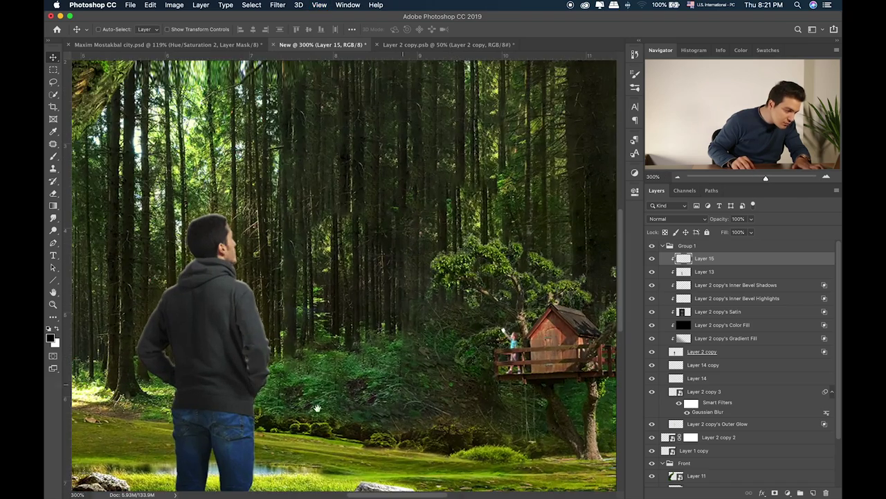
pyautogui.moveTo(317, 407); pyautogui.dragTo(358, 265)
pyautogui.scroll(-3, 358, 265)
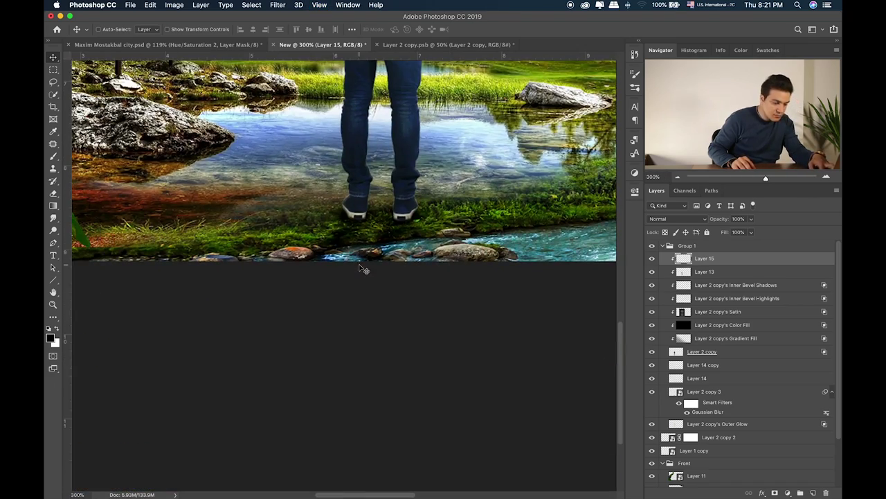
pyautogui.press('b')
pyautogui.moveTo(355, 208)
pyautogui.mouseDown()
pyautogui.moveTo(405, 221)
pyautogui.moveTo(362, 167)
pyautogui.moveTo(380, 180)
pyautogui.moveTo(393, 265)
pyautogui.mouseUp()
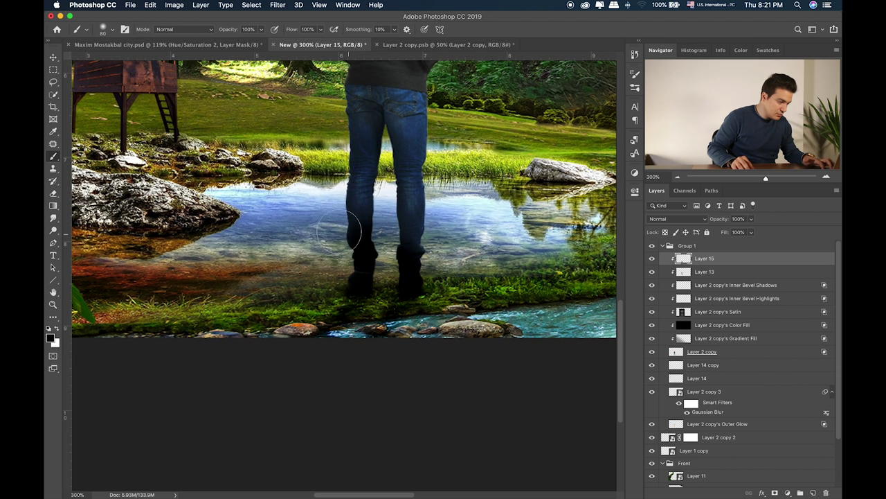
# Set the blend mode of the black leg shading layer to Soft Light
pyautogui.press('v')
pyautogui.hotkey('shift', '+')
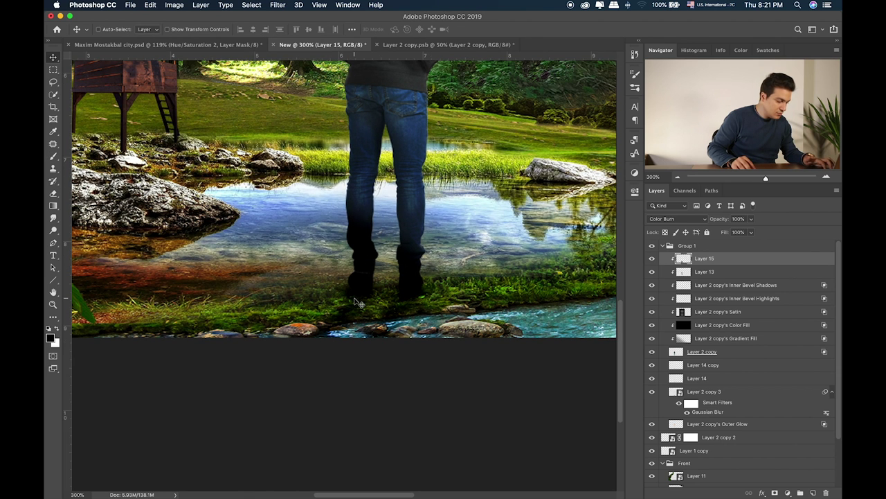
pyautogui.hotkey('shift', '+')
pyautogui.hotkey('shift', '+')
pyautogui.hotkey('shift', '+')
pyautogui.hotkey('shift', '+')
pyautogui.hotkey('shift', '+')
pyautogui.hotkey('shift', '+')
pyautogui.hotkey('shift', '+')
pyautogui.hotkey('shift', '+')
pyautogui.hotkey('shift', '+')
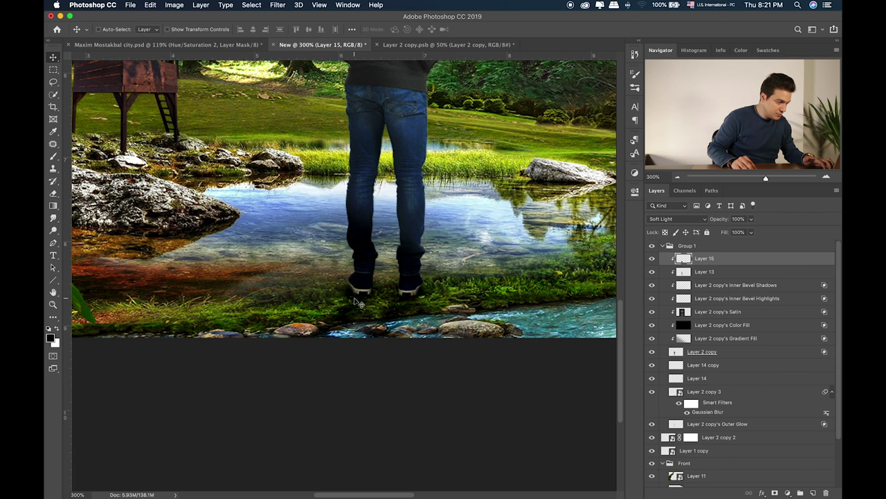
# Soften the dark shading on the man's legs with a 260 px eraser at 20% opacity
pyautogui.press('e')
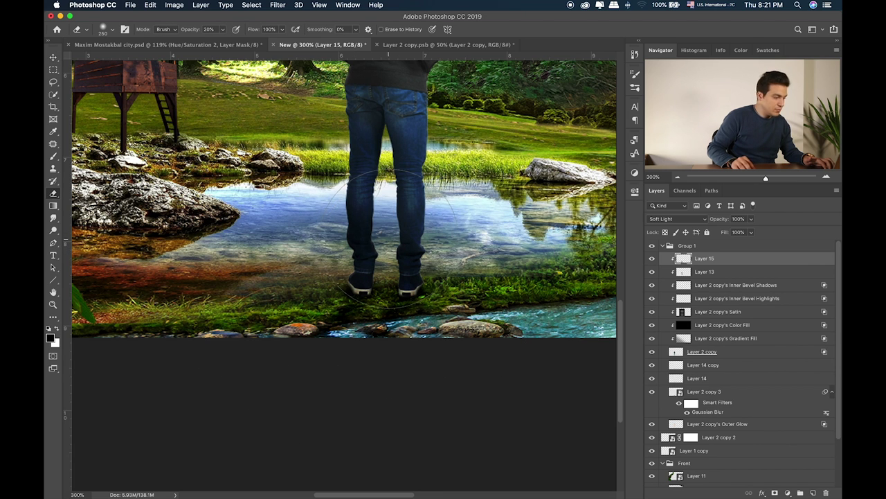
pyautogui.scroll(5, 391, 201)
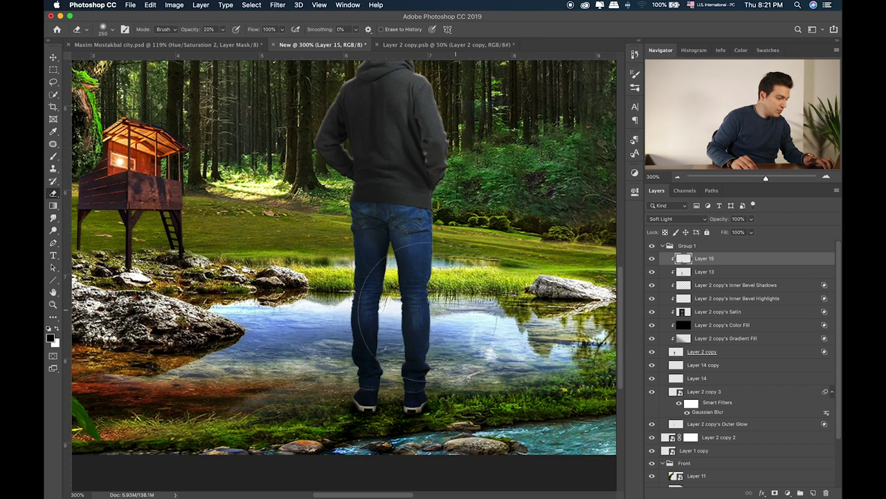
pyautogui.scroll(1, 392, 287)
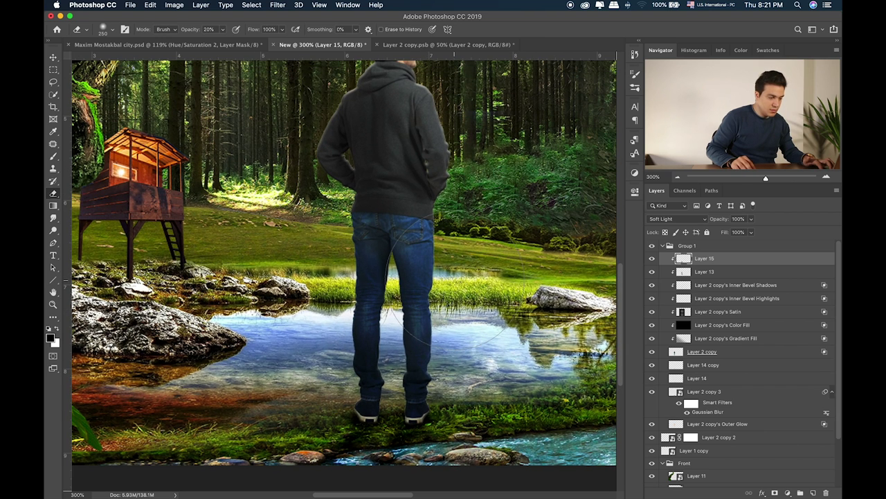
# Add a layer mask to the man's layer, Layer 2 copy
pyautogui.click(711, 351)
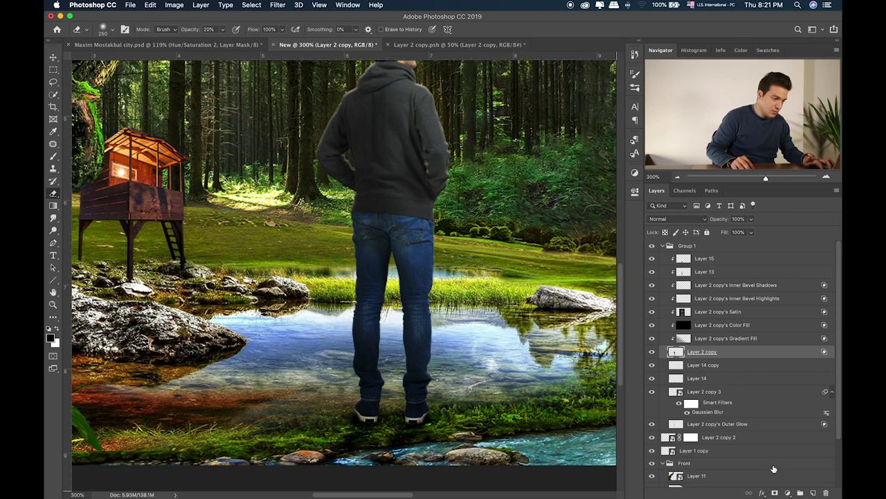
pyautogui.click(775, 492)
pyautogui.press('b')
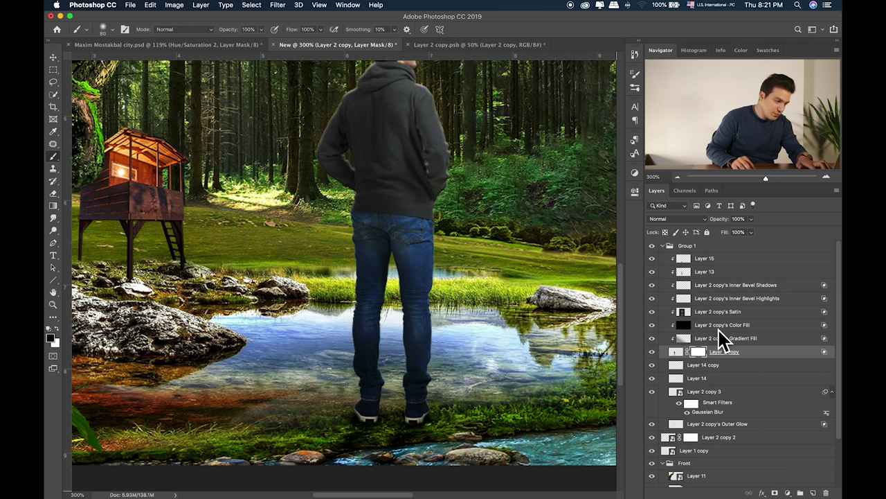
# Mask the lower edges of the man's shoes with a 2 px black brush so they blend into the grass
pyautogui.click(676, 353)
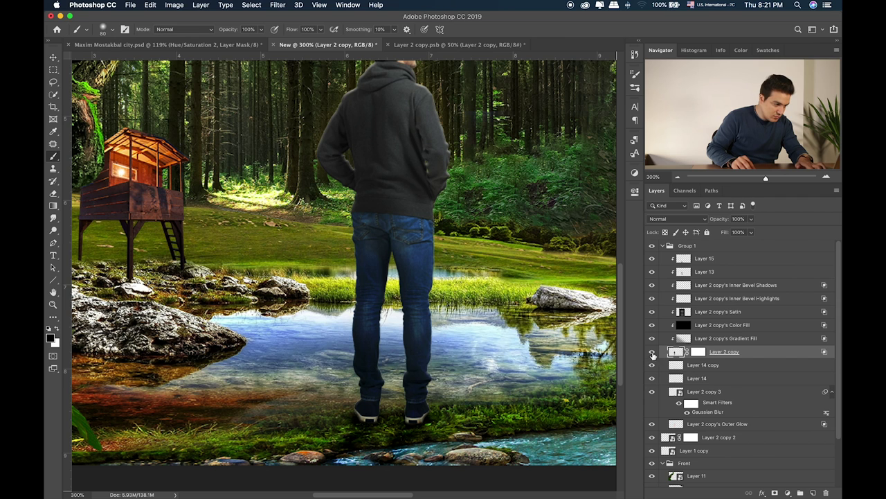
pyautogui.press('[')
pyautogui.press('[')
pyautogui.press('[')
pyautogui.press('[')
pyautogui.press('[')
pyautogui.press('[')
pyautogui.press('[')
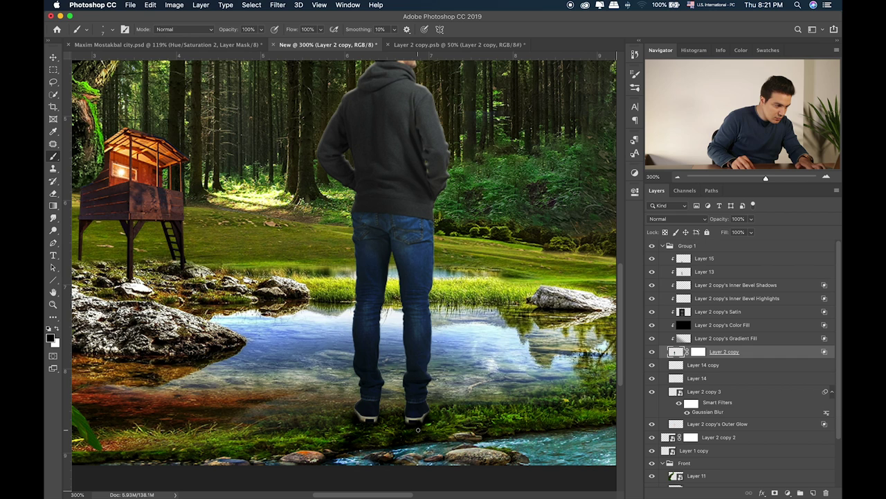
pyautogui.press('[')
pyautogui.press('[')
pyautogui.press('[')
pyautogui.click(698, 351)
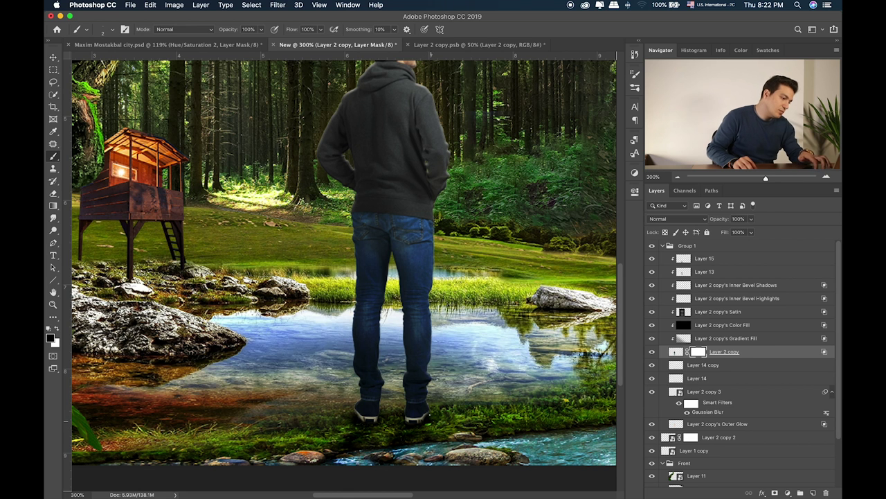
pyautogui.scroll(1, 344, 268)
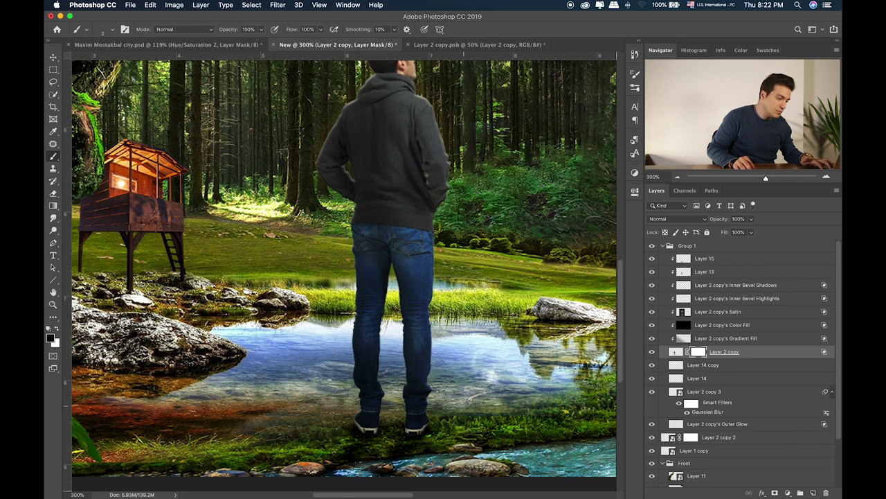
pyautogui.press('super+0')
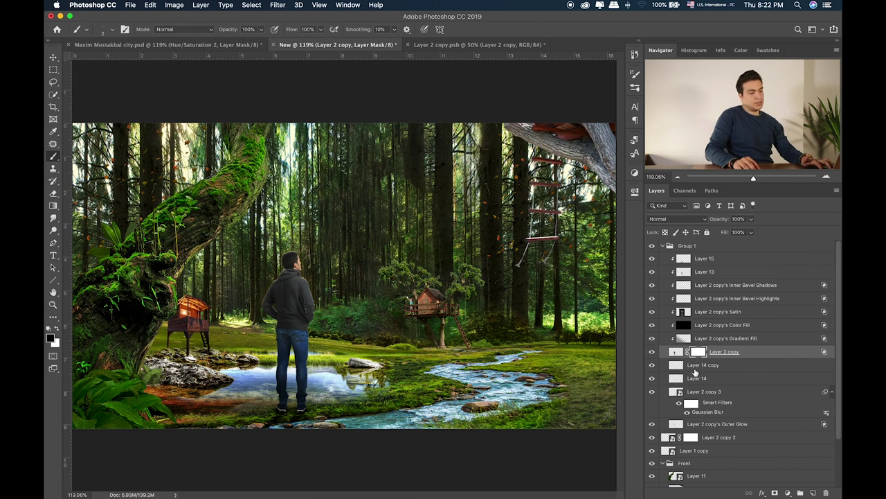
# Check the blending options of Layer 2 copy and compare the man with his separated effect layers shown and hidden
pyautogui.doubleClick(824, 354)
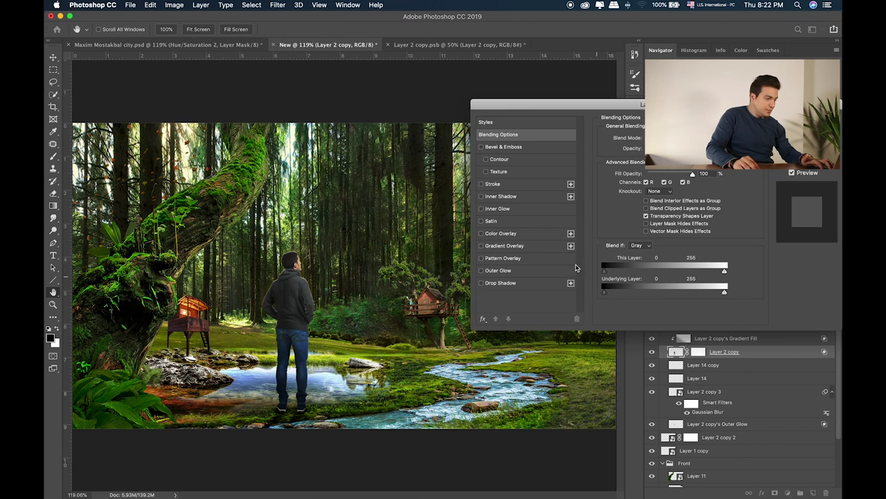
pyautogui.press('Escape')
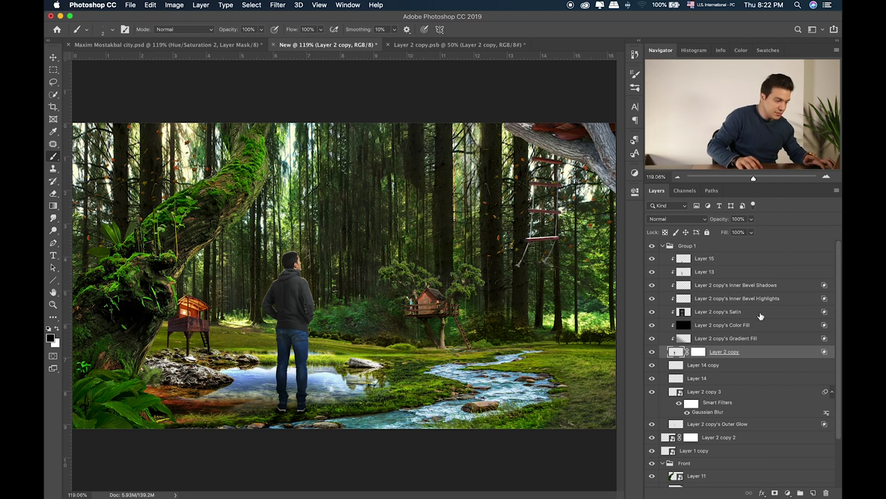
pyautogui.click(653, 311)
pyautogui.click(653, 329)
pyautogui.click(653, 329)
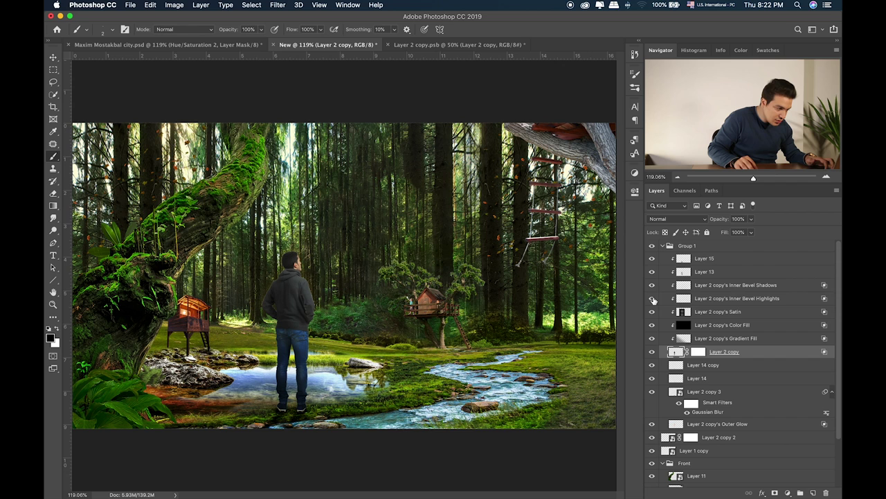
# Soften the man's Inner Bevel Highlights layer with a 500 px eraser at 20% opacity
pyautogui.click(685, 299)
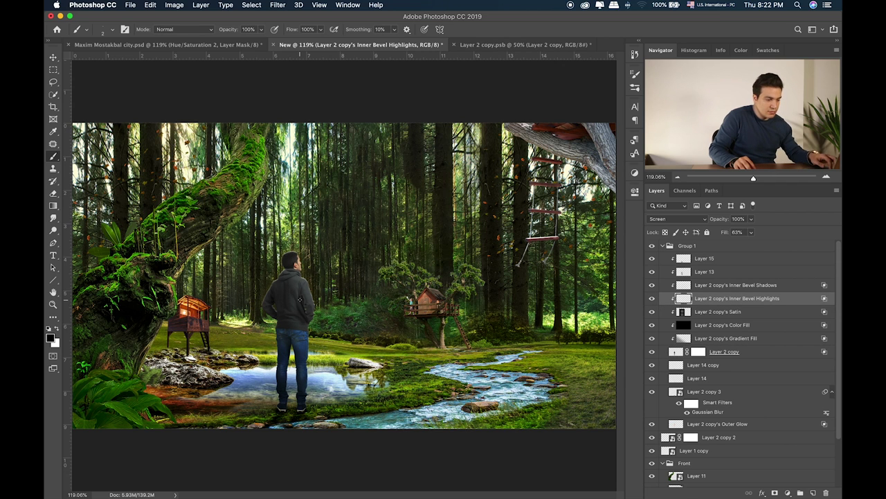
pyautogui.press('e')
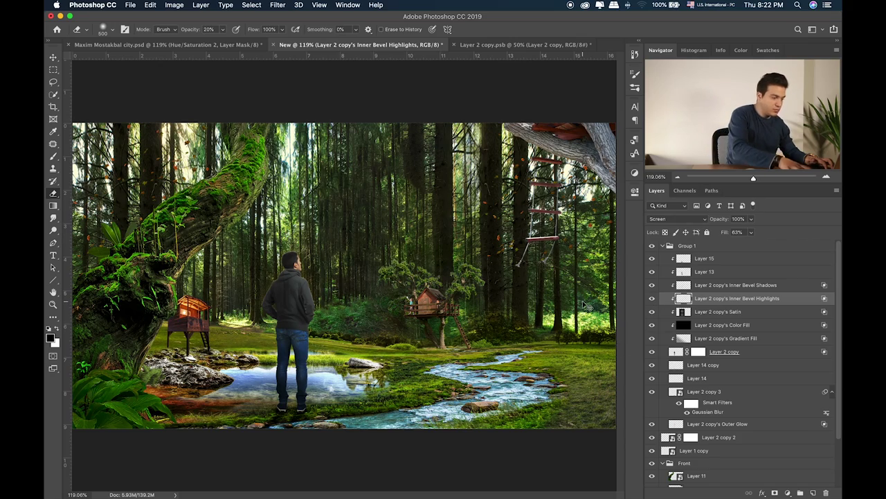
# Choose the Dodge tool and add a new clipped layer directly above the man's Layer 2 copy
pyautogui.press('super+plus')
pyautogui.press('super+plus')
pyautogui.moveTo(286, 310); pyautogui.dragTo(376, 237)
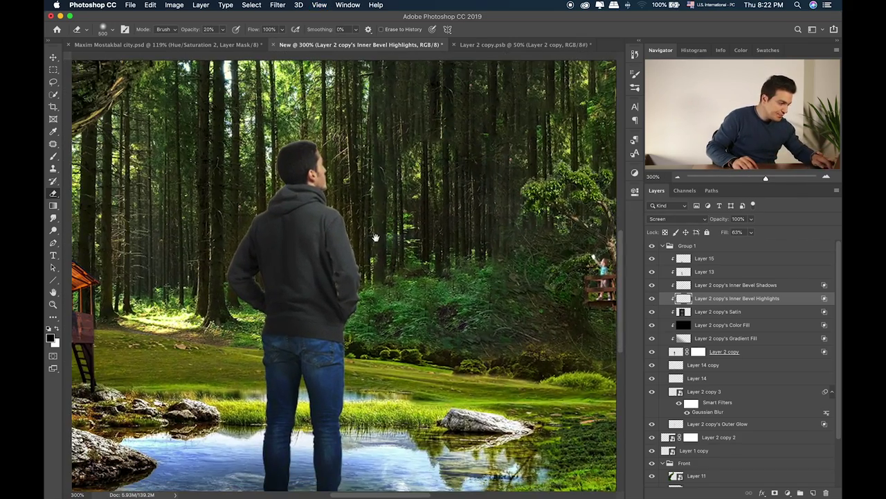
pyautogui.click(743, 353)
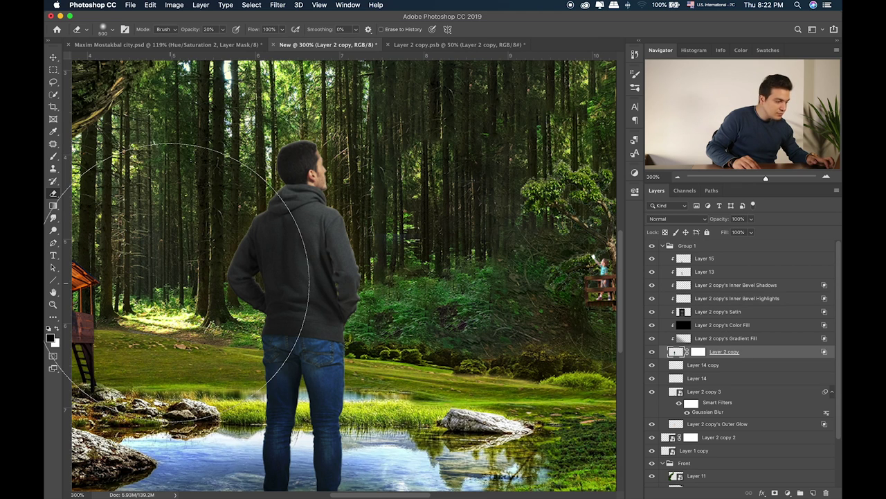
pyautogui.click(53, 230)
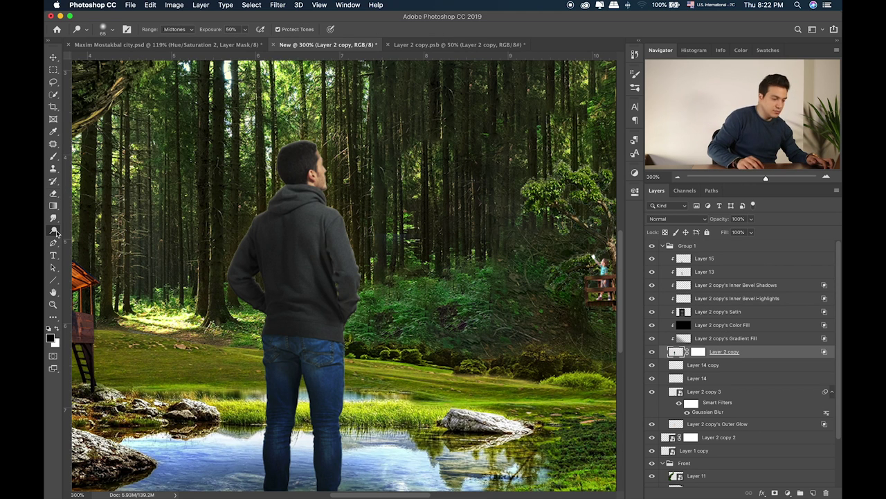
pyautogui.click(776, 491)
pyautogui.press('super+z')
pyautogui.click(812, 492)
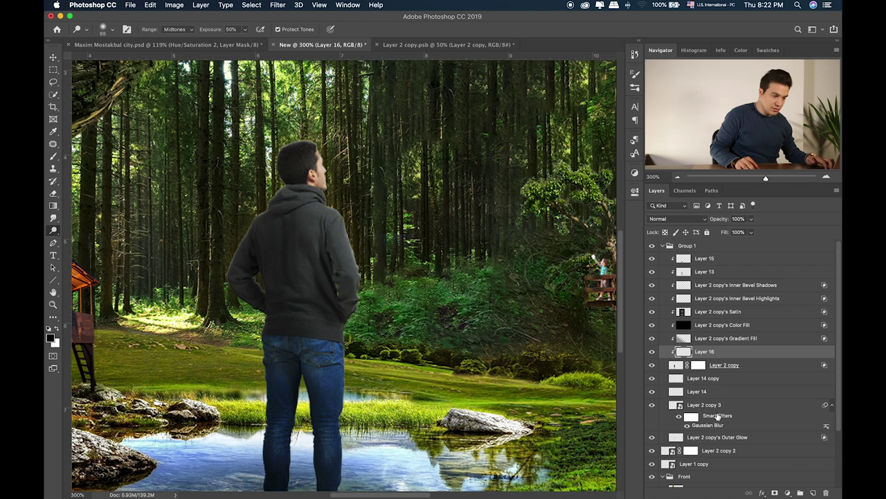
# Fill the new clipped layer with 50% gray and set its blend mode to Overlay
pyautogui.hotkey('shift', 'BackSpace')
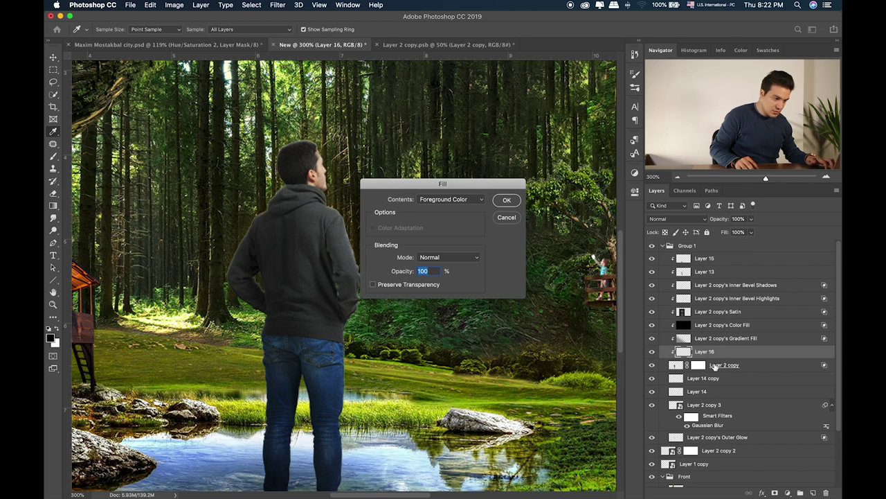
pyautogui.click(464, 200)
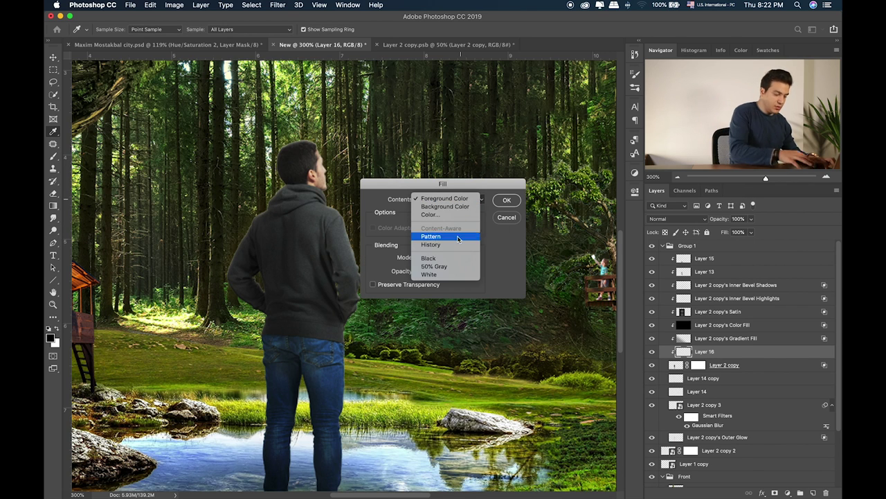
pyautogui.click(453, 267)
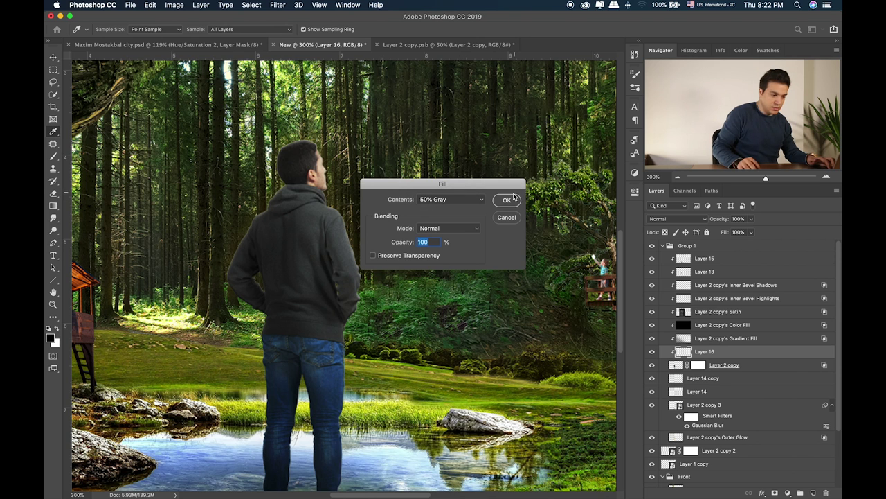
pyautogui.click(508, 200)
pyautogui.click(676, 218)
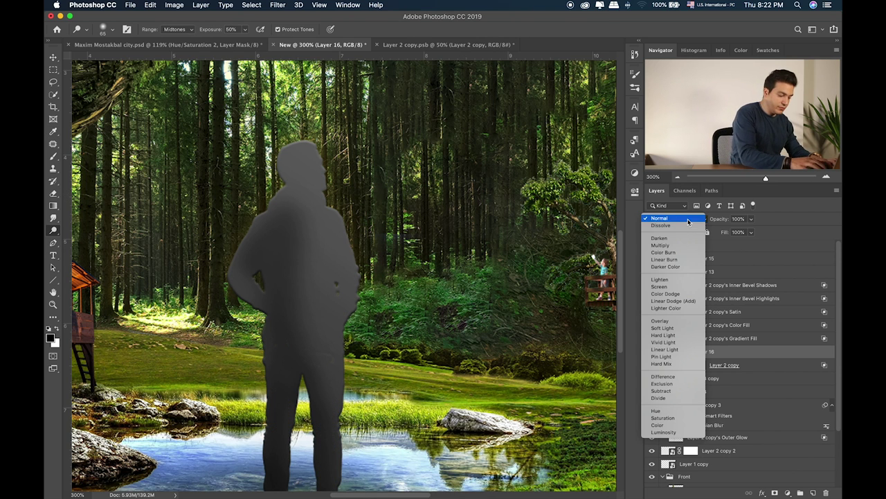
pyautogui.click(651, 321)
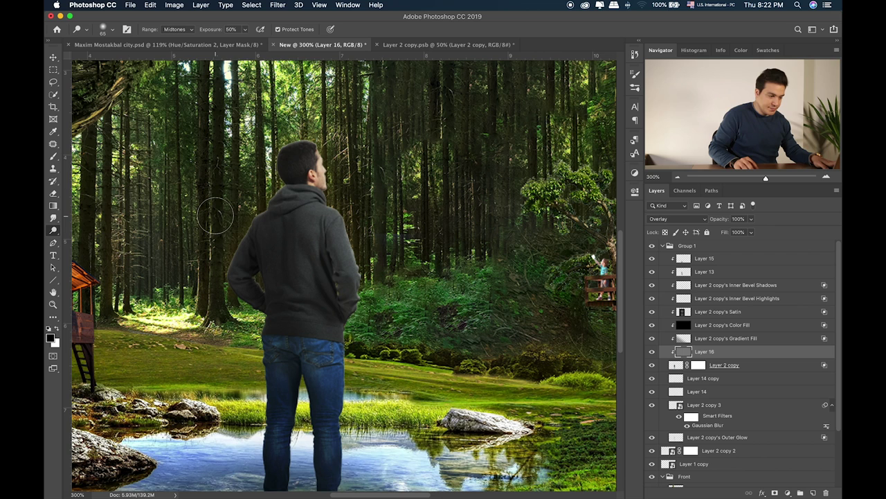
# Dodge the midtones of the man's hoodie sleeve and hair with a 20–25 px brush at 50% exposure on Layer 16
pyautogui.moveTo(318, 160)
pyautogui.mouseDown()
pyautogui.moveTo(350, 193)
pyautogui.moveTo(369, 246)
pyautogui.moveTo(374, 309)
pyautogui.moveTo(361, 373)
pyautogui.moveTo(359, 330)
pyautogui.moveTo(356, 380)
pyautogui.moveTo(419, 328)
pyautogui.mouseUp()
pyautogui.press('super+z')
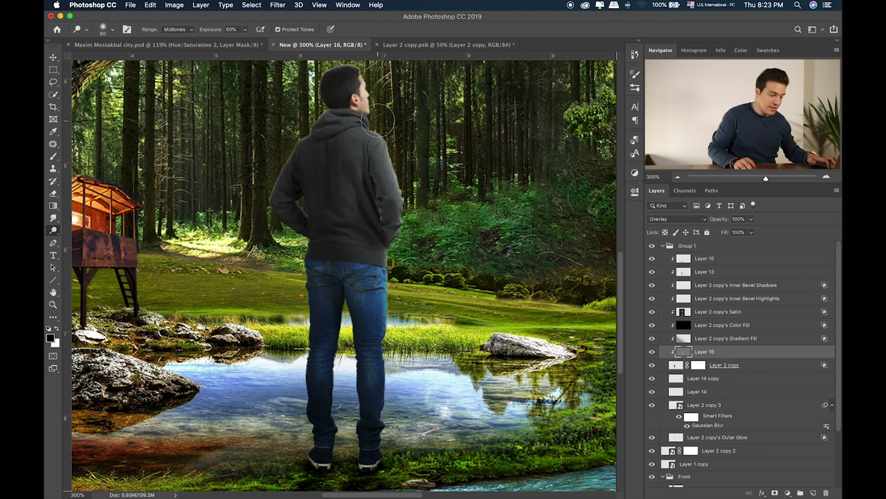
pyautogui.press('[')
pyautogui.press('[')
pyautogui.press('[')
pyautogui.press('[')
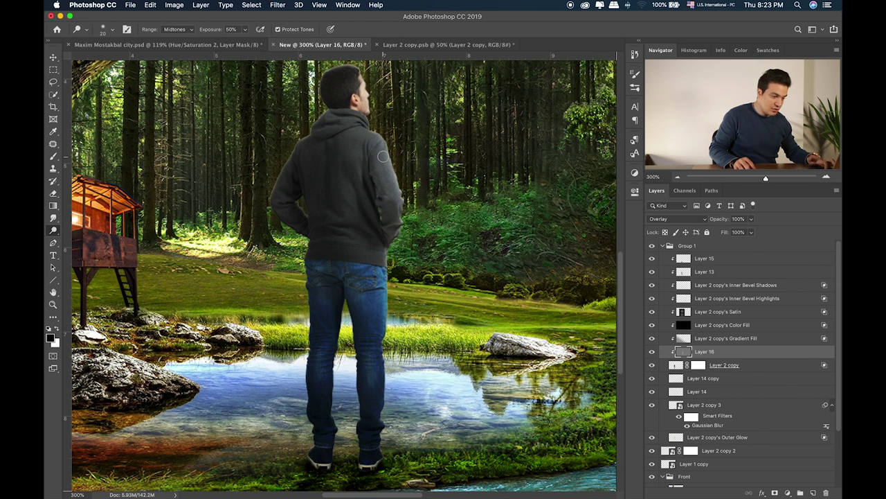
pyautogui.press(']')
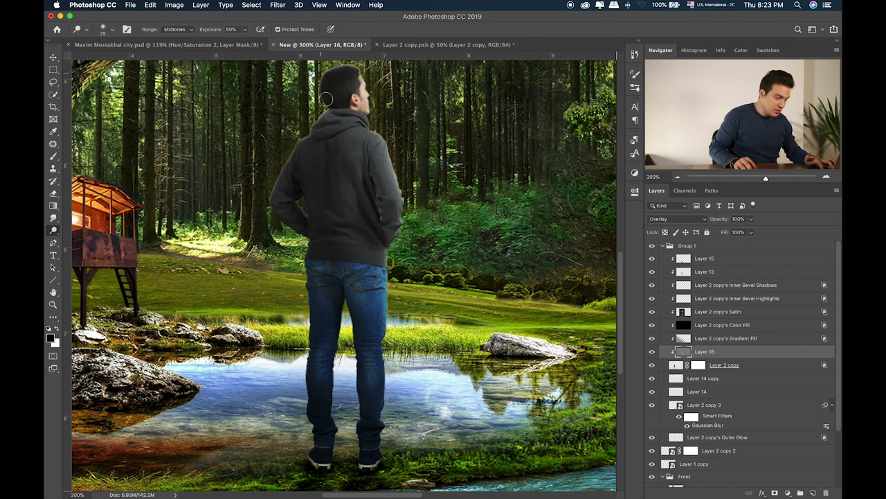
pyautogui.moveTo(337, 79); pyautogui.dragTo(331, 113)
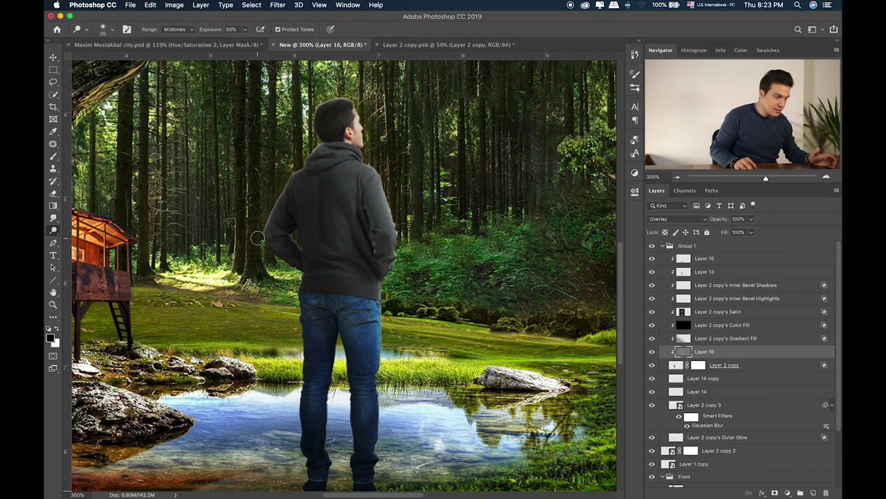
# Brighten the right-hand edge of the man's jeans using the Dodge tool with a 20–30 px brush at 100% exposure
pyautogui.scroll(-2, 301, 318)
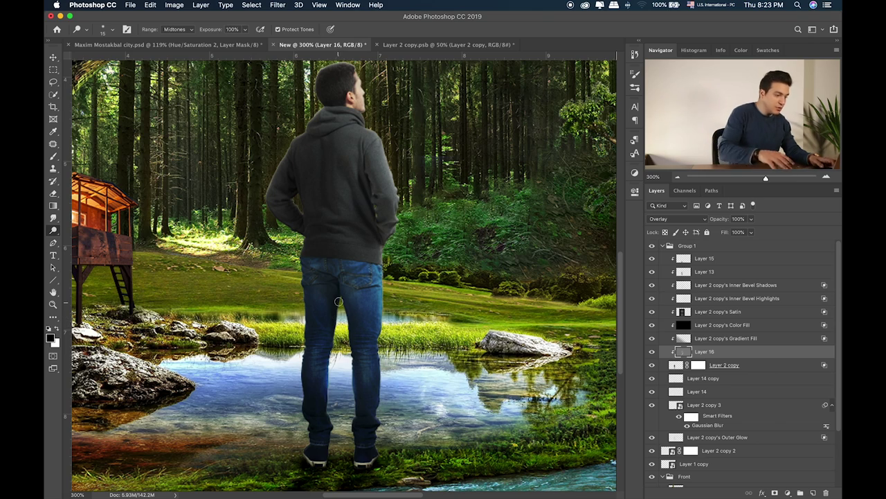
pyautogui.press('super+plus')
pyautogui.press('super+plus')
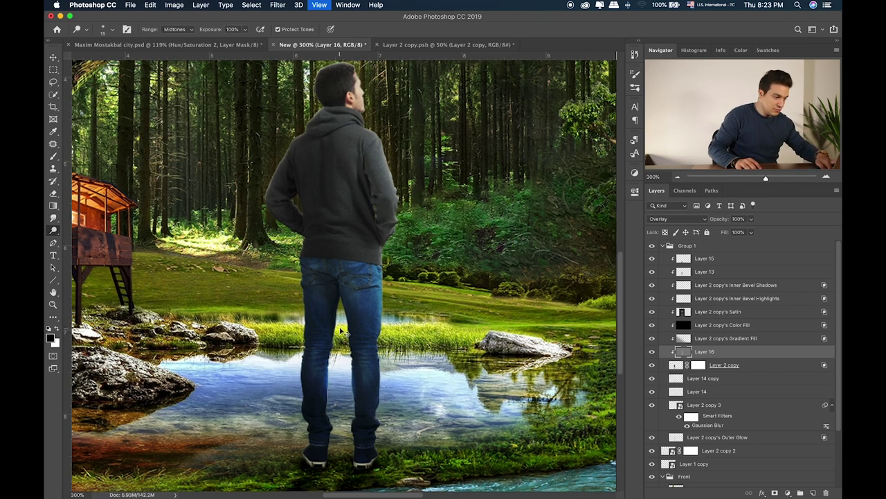
pyautogui.moveTo(352, 339); pyautogui.dragTo(354, 300)
pyautogui.press(']')
pyautogui.press(']')
pyautogui.press(']')
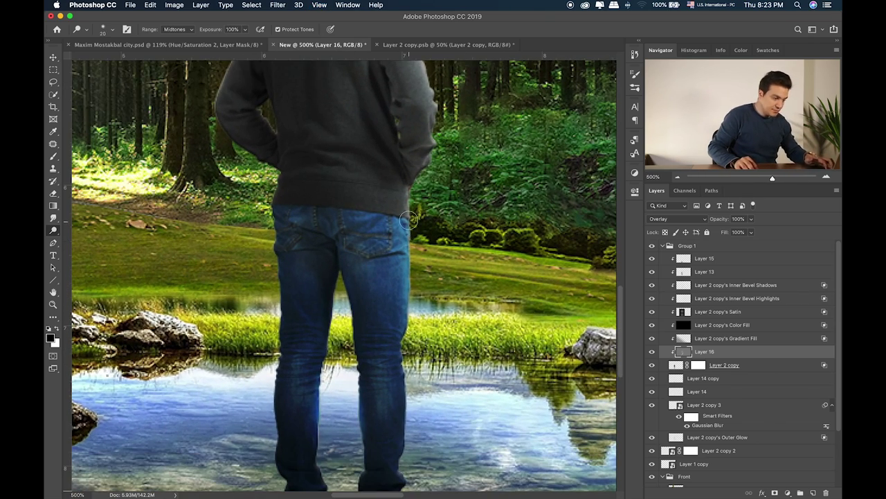
pyautogui.moveTo(414, 229); pyautogui.dragTo(415, 298)
pyautogui.moveTo(420, 354)
pyautogui.mouseDown()
pyautogui.moveTo(410, 365)
pyautogui.moveTo(407, 291)
pyautogui.moveTo(405, 399)
pyautogui.moveTo(412, 319)
pyautogui.mouseUp()
pyautogui.moveTo(405, 280)
pyautogui.mouseDown()
pyautogui.moveTo(403, 349)
pyautogui.moveTo(413, 280)
pyautogui.mouseUp()
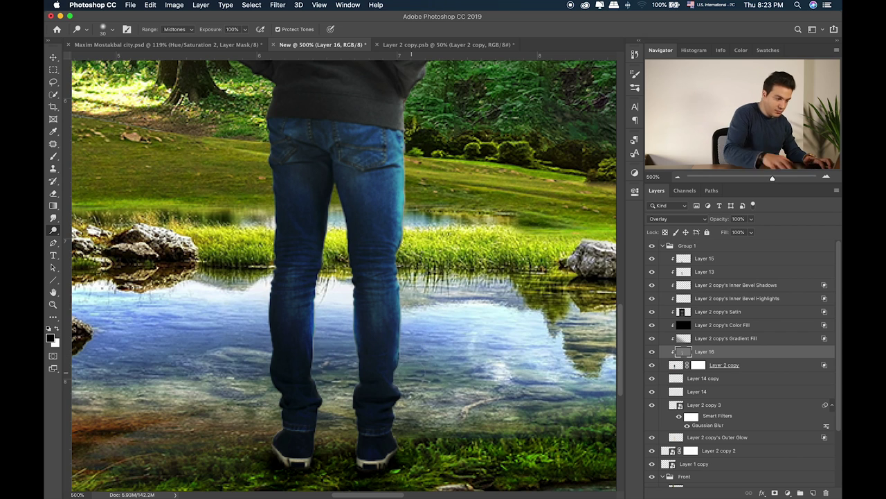
pyautogui.moveTo(395, 352); pyautogui.dragTo(396, 337)
pyautogui.moveTo(406, 300); pyautogui.dragTo(405, 249)
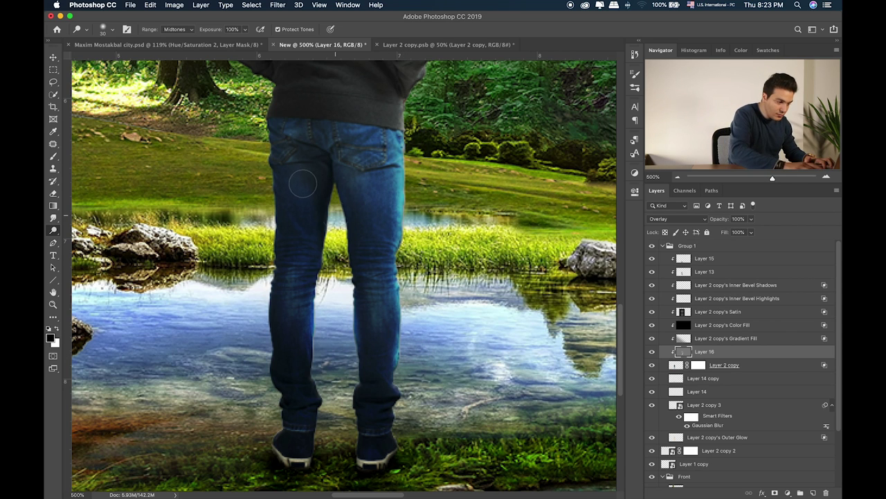
# Dodge the left-hand edge of the man's jeans and parts of both legs with a 30 px brush at 100% exposure
pyautogui.moveTo(266, 122); pyautogui.dragTo(265, 196)
pyautogui.moveTo(254, 155)
pyautogui.mouseDown()
pyautogui.moveTo(259, 257)
pyautogui.moveTo(264, 194)
pyautogui.moveTo(260, 261)
pyautogui.moveTo(267, 227)
pyautogui.moveTo(279, 436)
pyautogui.moveTo(283, 403)
pyautogui.moveTo(271, 438)
pyautogui.mouseUp()
pyautogui.moveTo(360, 323); pyautogui.dragTo(362, 351)
pyautogui.moveTo(380, 193); pyautogui.dragTo(391, 310)
pyautogui.moveTo(269, 254); pyautogui.dragTo(280, 288)
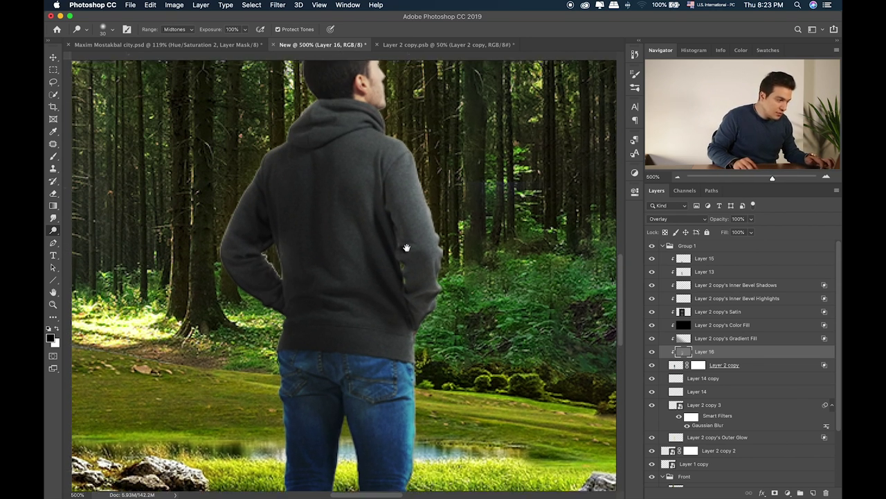
# Burn the midtones of the hoodie's back, arm folds and jeans with a 35–50 px brush at 50% exposure
pyautogui.scroll(5, 407, 247)
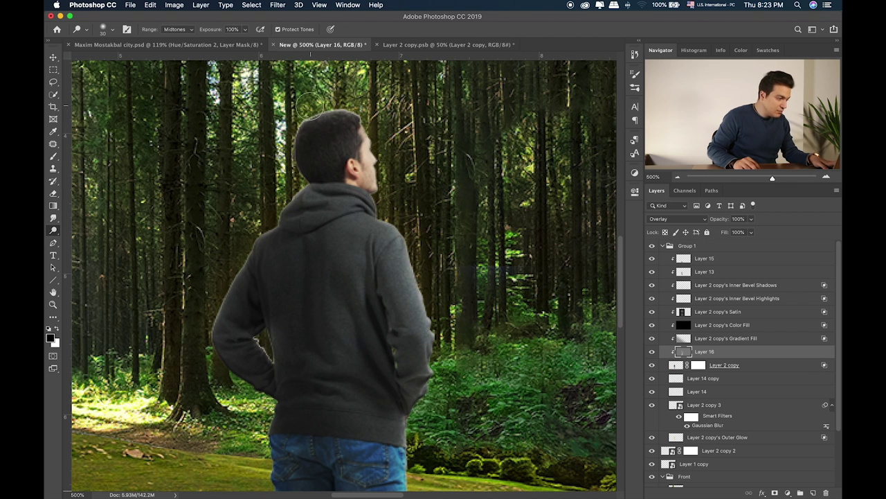
pyautogui.click(54, 231)
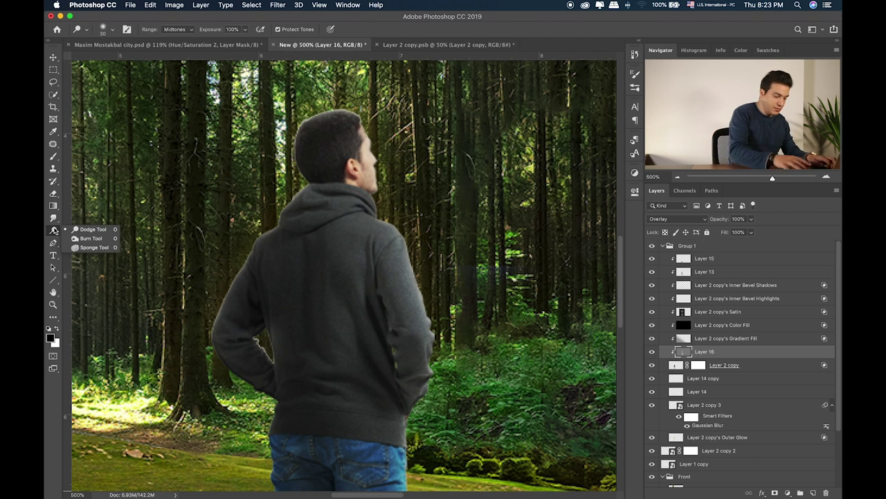
pyautogui.click(90, 238)
pyautogui.press('[')
pyautogui.press('[')
pyautogui.press('[')
pyautogui.press('[')
pyautogui.press('[')
pyautogui.moveTo(383, 285)
pyautogui.mouseDown()
pyautogui.moveTo(381, 272)
pyautogui.moveTo(386, 350)
pyautogui.mouseUp()
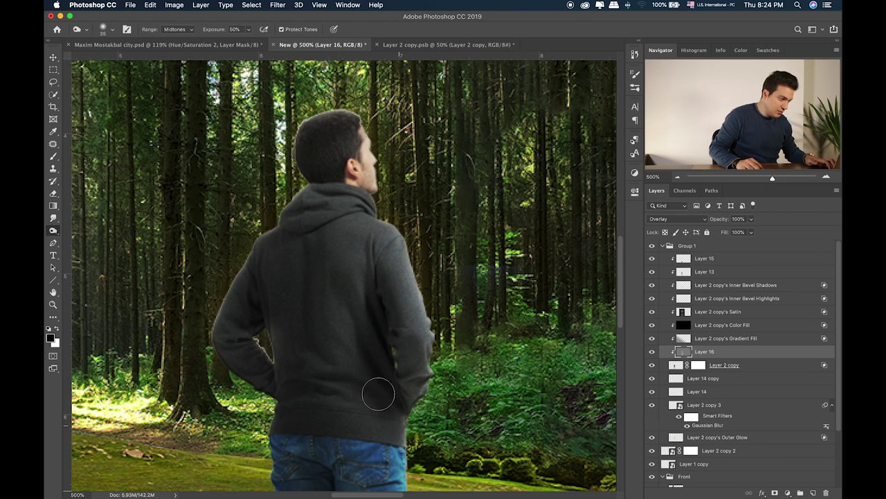
pyautogui.press(']')
pyautogui.press(']')
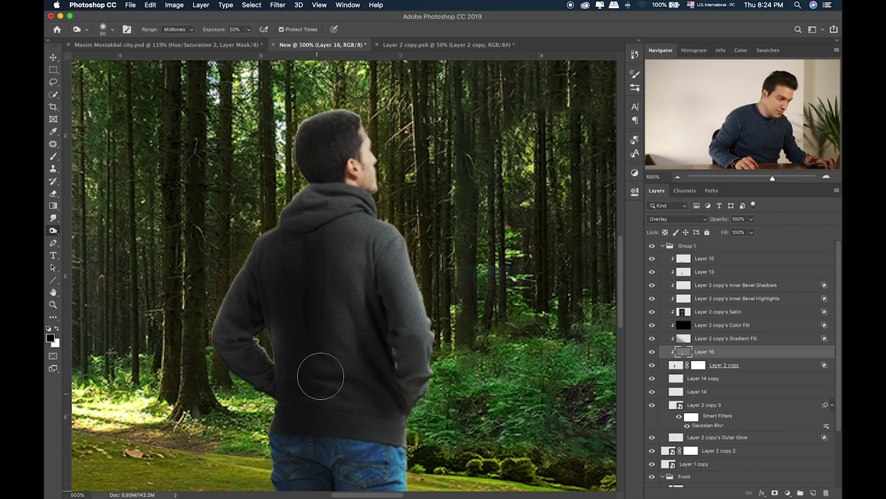
pyautogui.moveTo(371, 388); pyautogui.dragTo(344, 278)
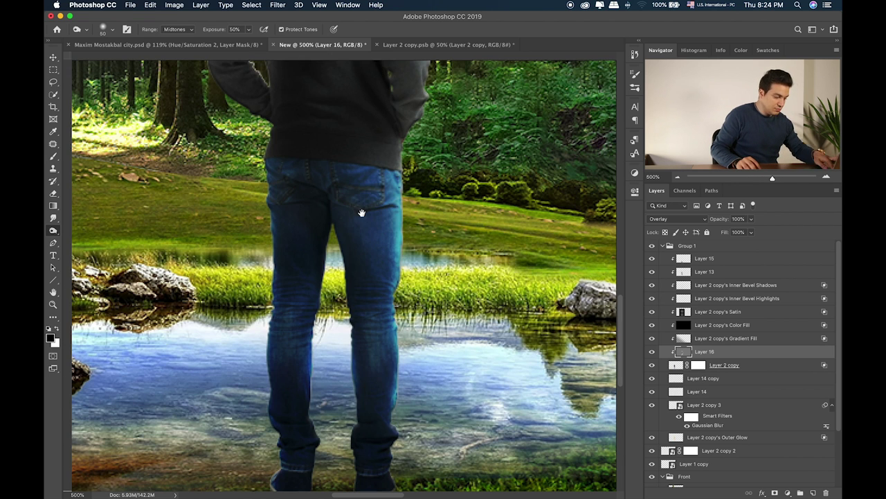
pyautogui.moveTo(364, 361); pyautogui.dragTo(364, 211)
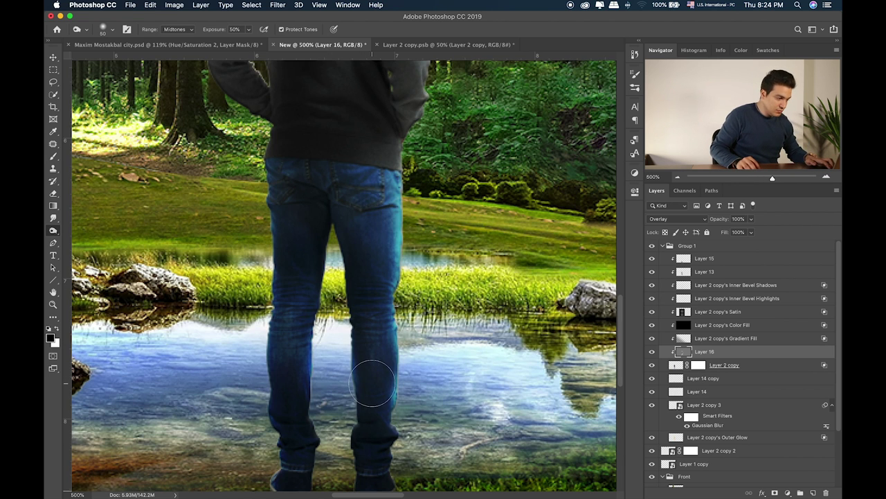
# Try a broader Dodge pass over the man with a 200 px brush at 100% exposure, and undo the last strokes
pyautogui.press('super+0')
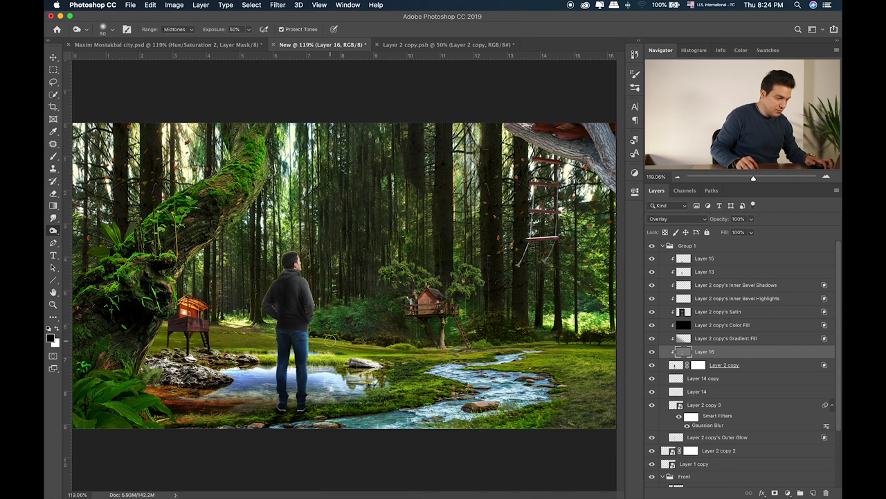
pyautogui.click(60, 232)
pyautogui.click(86, 239)
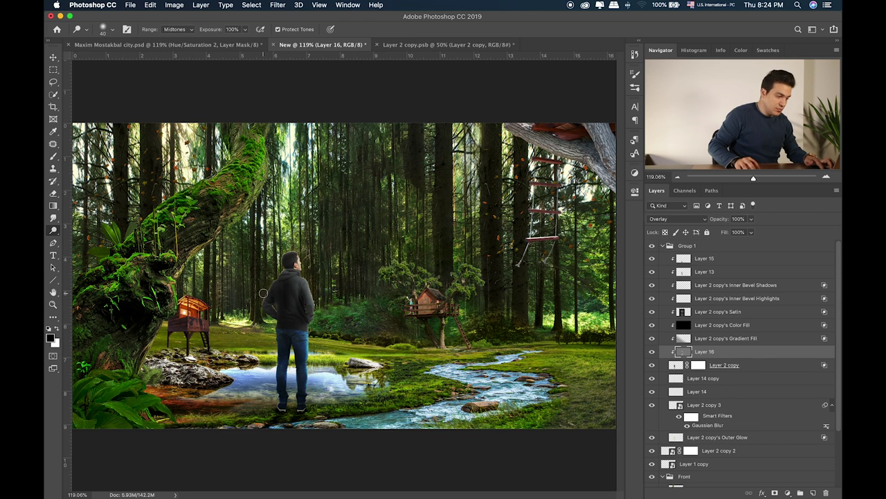
pyautogui.press(']')
pyautogui.press(']')
pyautogui.press(']')
pyautogui.press(']')
pyautogui.press(']')
pyautogui.press(']')
pyautogui.press(']')
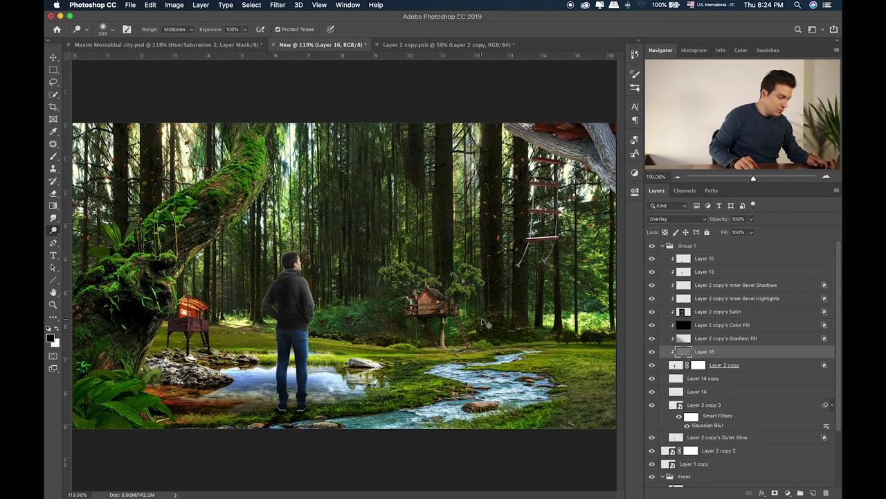
pyautogui.press('super+z')
pyautogui.press('super+z')
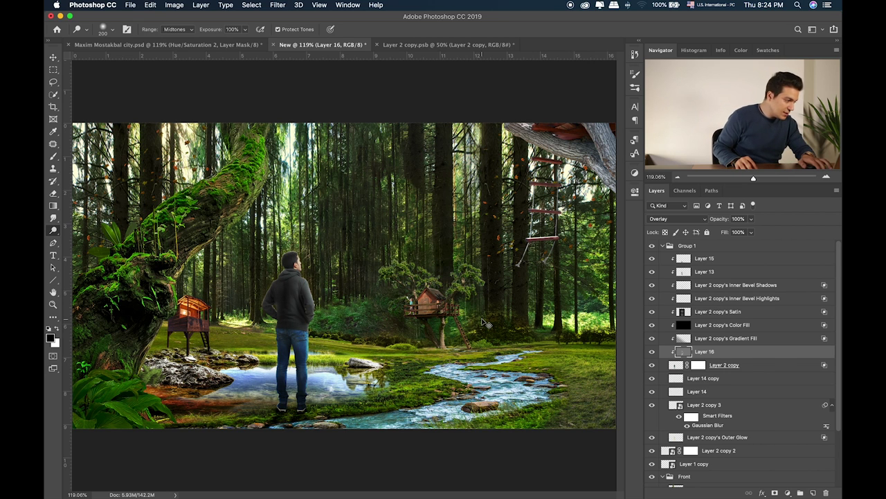
pyautogui.press('super+z')
pyautogui.press('super+z')
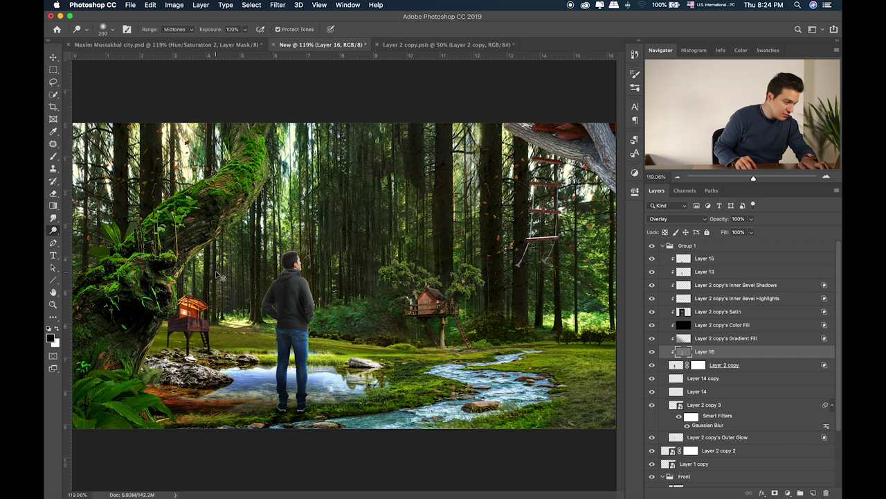
# Burn the man's legs with a 100–150 px brush at 50% exposure and reduce Layer 16's opacity to 64%
pyautogui.rightClick(54, 230)
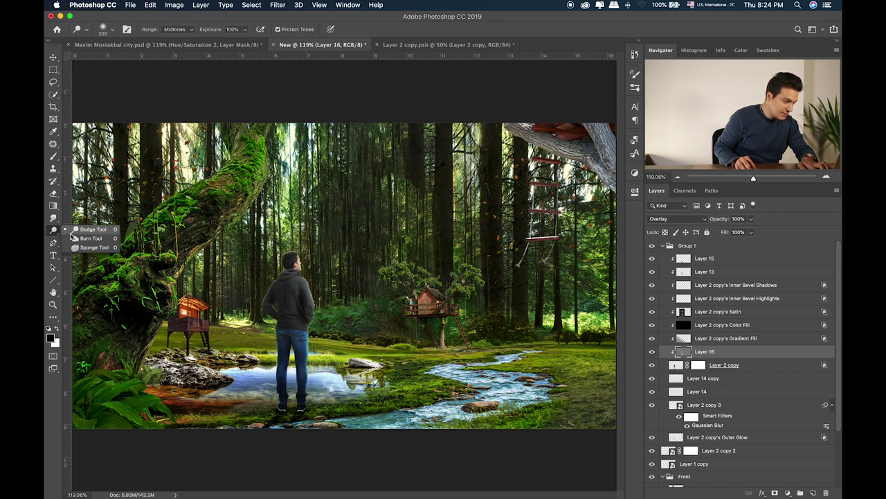
pyautogui.click(82, 239)
pyautogui.press(']')
pyautogui.press(']')
pyautogui.press(']')
pyautogui.press(']')
pyautogui.press(']')
pyautogui.press(']')
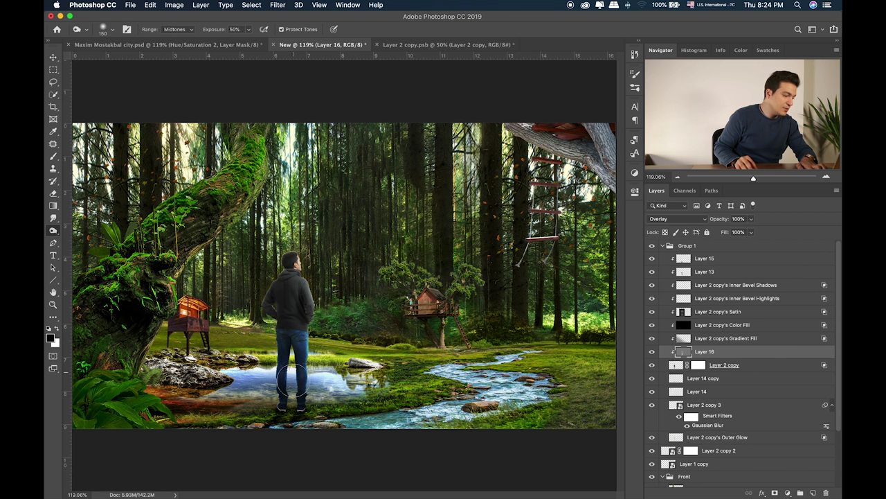
pyautogui.press('[')
pyautogui.press('[')
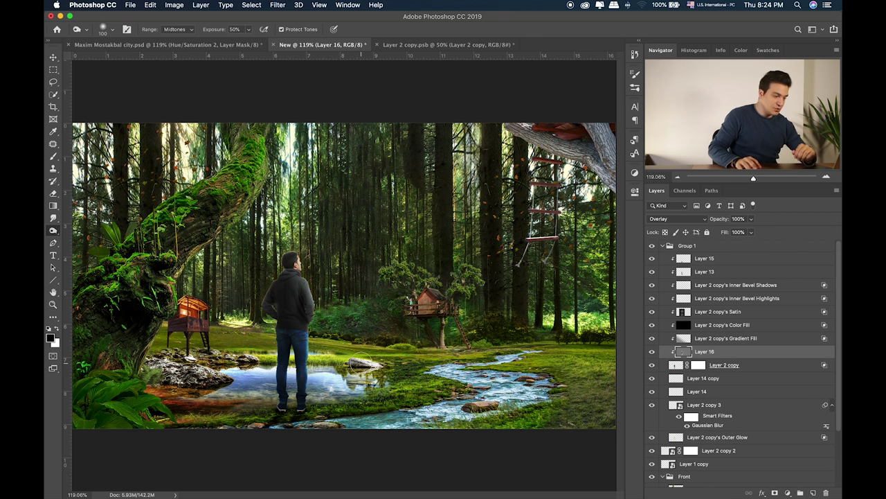
pyautogui.moveTo(752, 219); pyautogui.dragTo(736, 234)
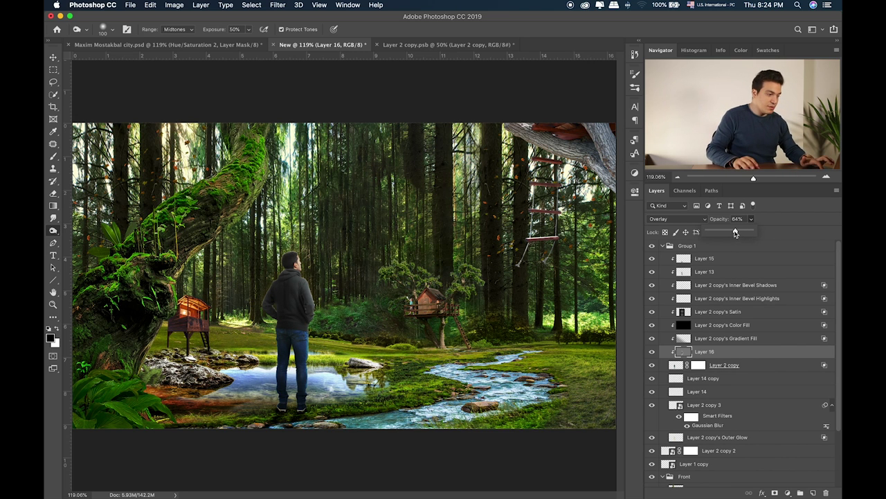
# Transform the man's Group 1 to shift him slightly right and up in the scene
pyautogui.click(707, 250)
pyautogui.press('super+t')
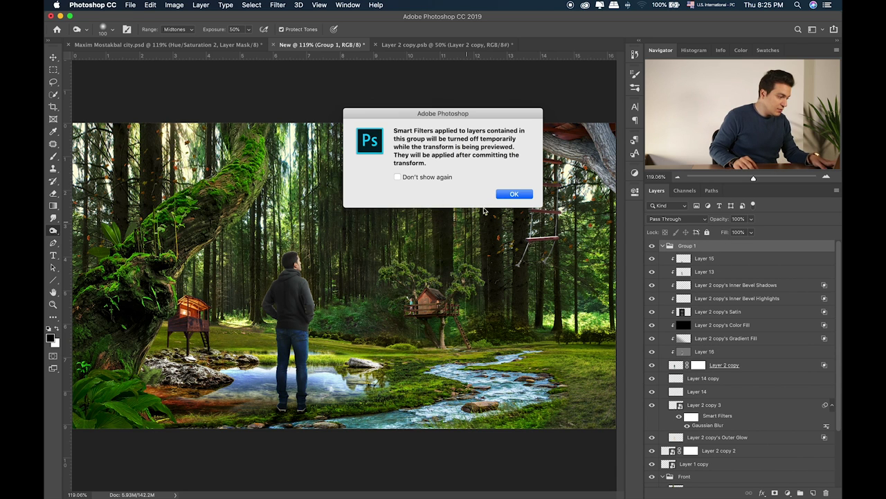
pyautogui.click(509, 196)
pyautogui.moveTo(344, 337); pyautogui.dragTo(351, 339)
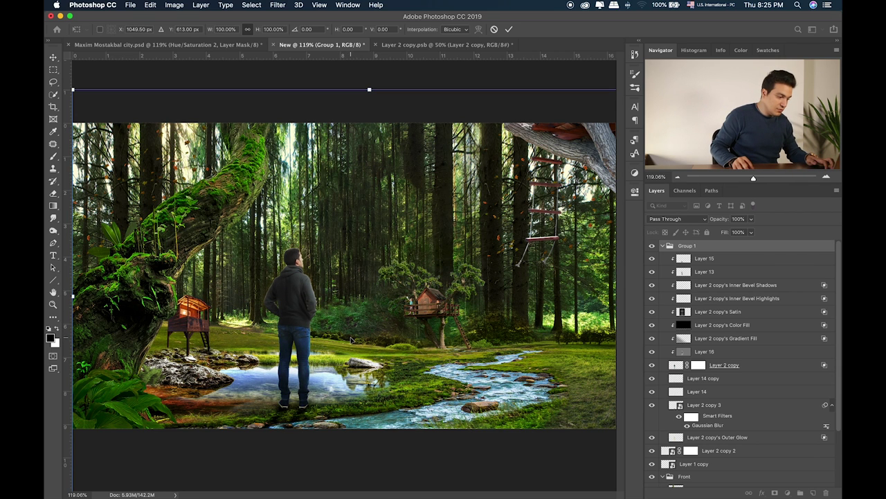
pyautogui.press('Return')
# Collapse the man's Group 1 and rename it Man
pyautogui.press('super+plus')
pyautogui.press('super+plus')
pyautogui.press('space')
pyautogui.moveTo(330, 339); pyautogui.dragTo(365, 309)
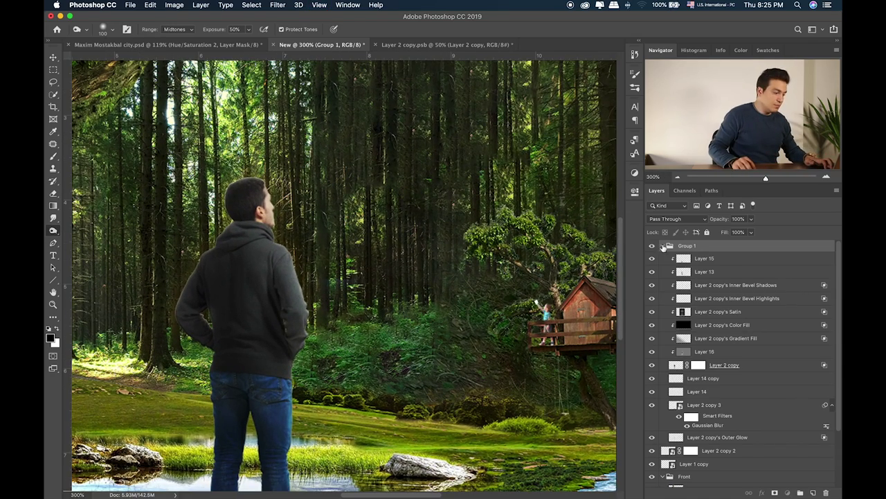
pyautogui.click(663, 246)
pyautogui.write('Man')
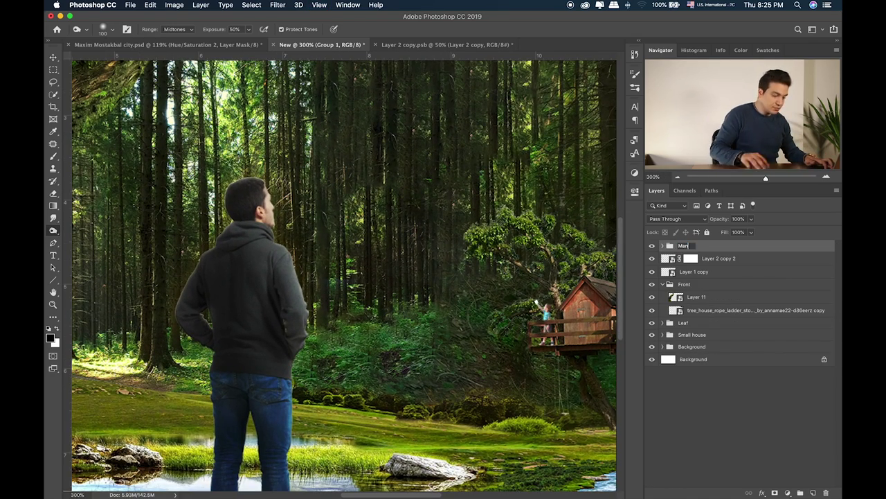
pyautogui.press('Return')
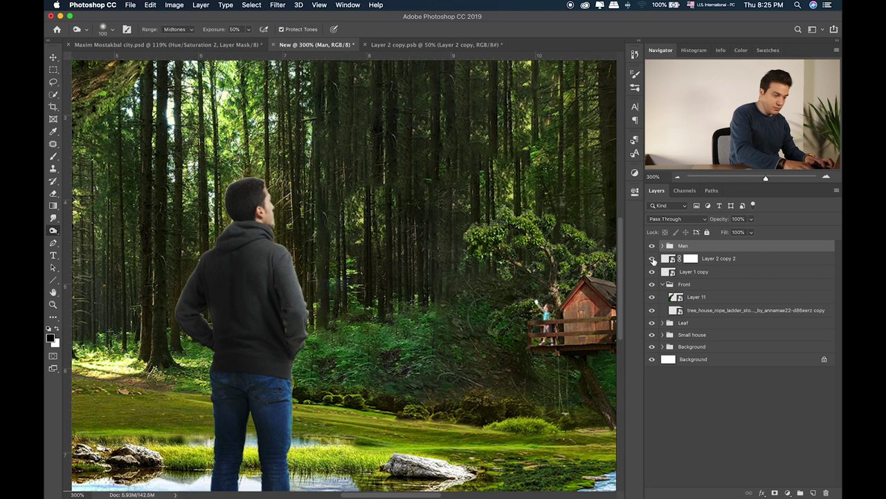
# Check what Layer 2 copy 2 contains, then group it with Layer 1 copy and name the group Tree House
pyautogui.press('super+0')
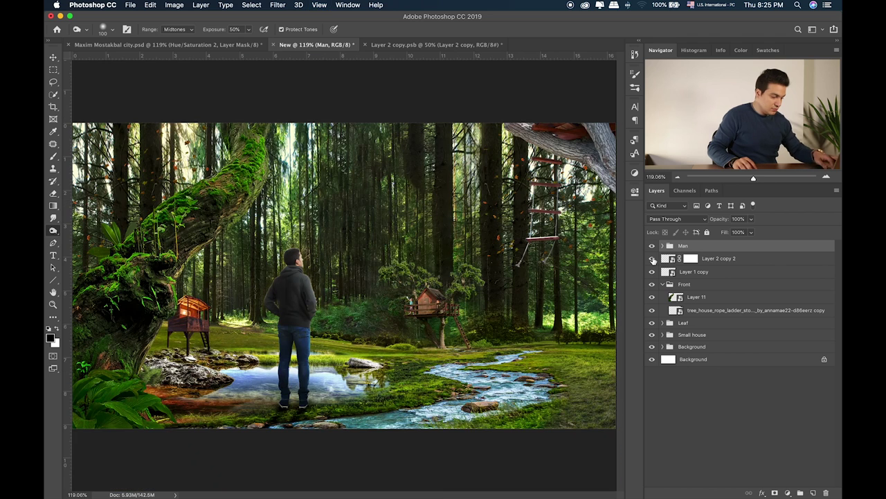
pyautogui.click(652, 259)
pyautogui.click(652, 272)
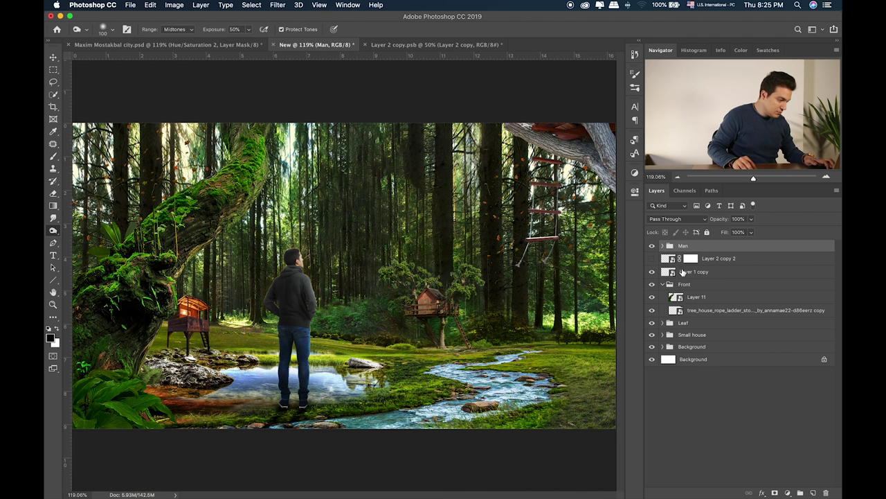
pyautogui.click(693, 271)
pyautogui.click(652, 259)
pyautogui.keyDown('shift'); pyautogui.click(730, 262); pyautogui.keyUp('shift')
pyautogui.press('super+g')
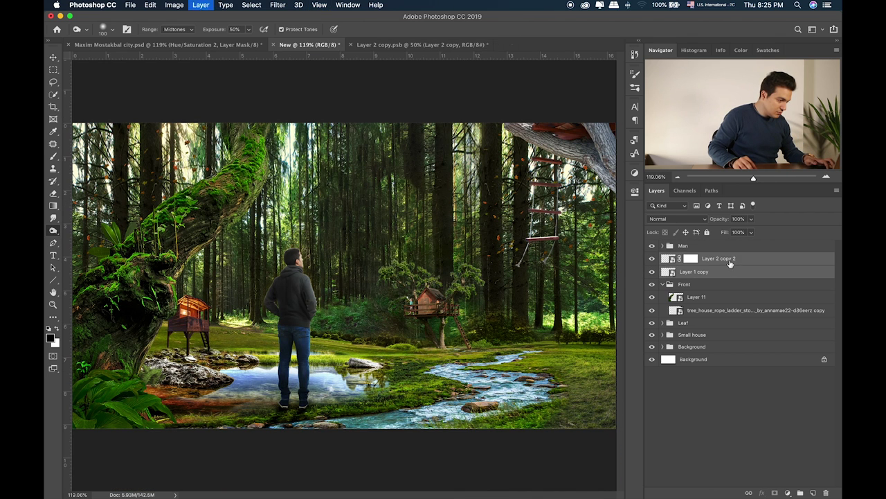
pyautogui.doubleClick(686, 258)
pyautogui.write('Tree Hous')
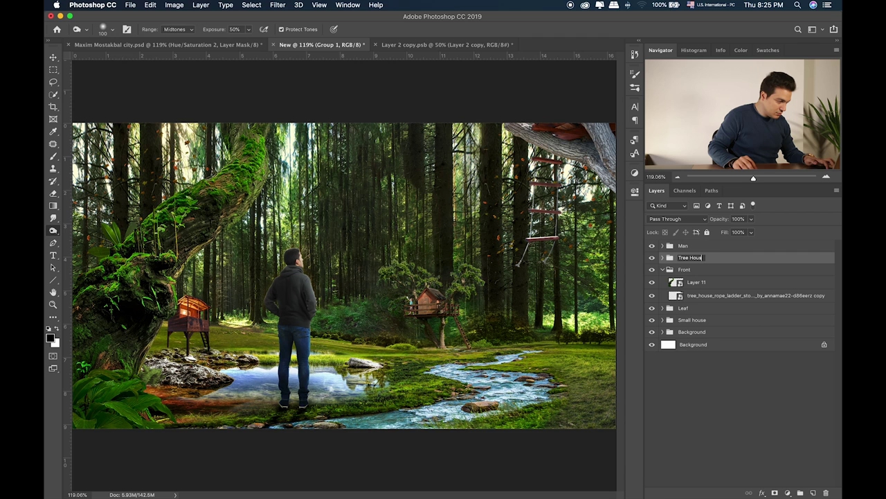
pyautogui.write('e')
pyautogui.press('Return')
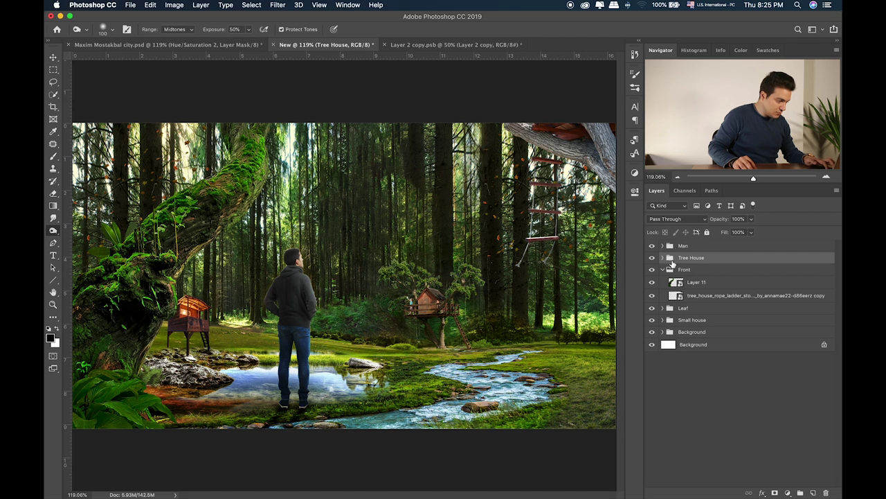
# Check the contents of the Tree House group and what the Front group contributes to the scene
pyautogui.click(662, 258)
pyautogui.click(663, 258)
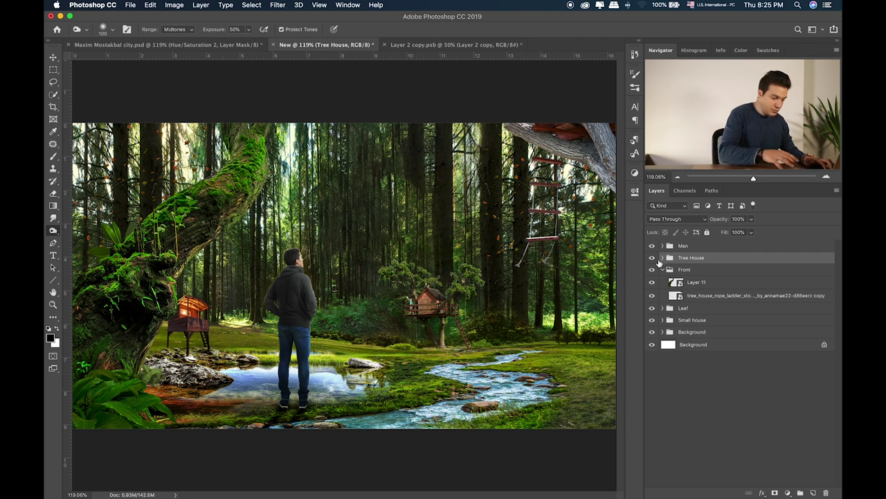
pyautogui.click(652, 269)
pyautogui.click(651, 269)
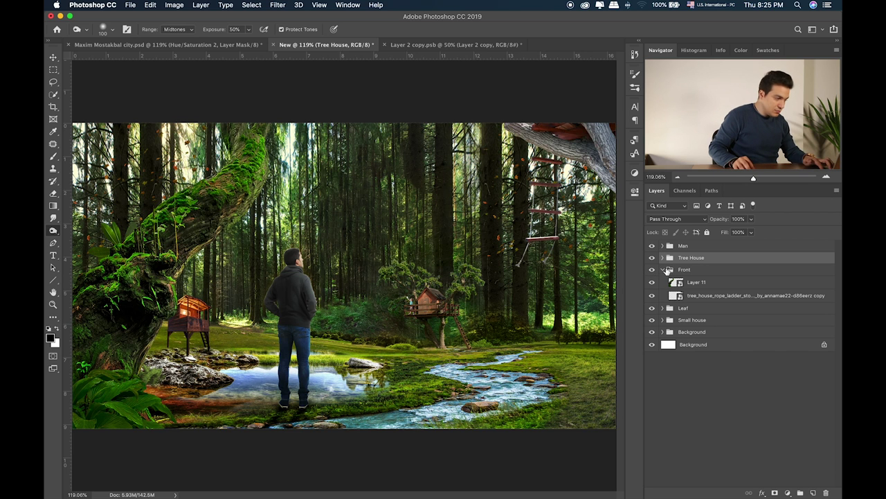
# Switch to Finder and preview the stock images Layer 22.png, Layer 1 copy.png and Layer 2 copy.psb
pyautogui.press('super+Tab')
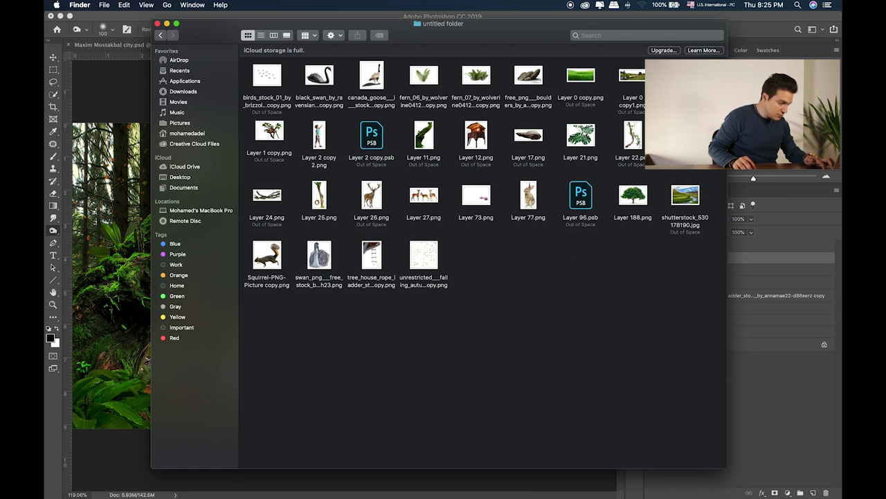
pyautogui.click(633, 139)
pyautogui.press('space')
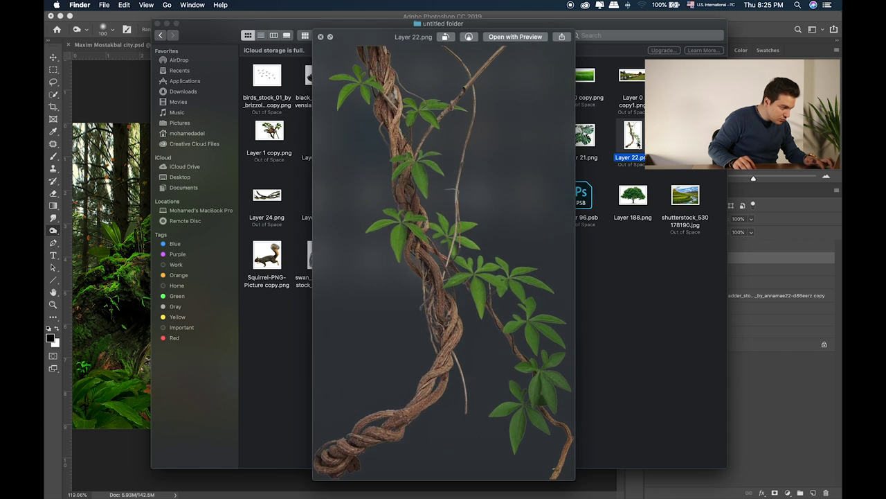
pyautogui.press('space')
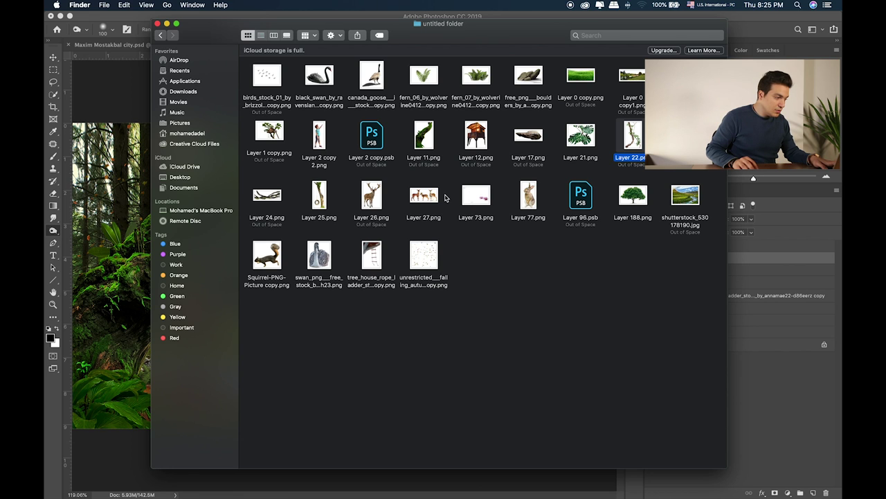
pyautogui.click(288, 96)
pyautogui.click(284, 130)
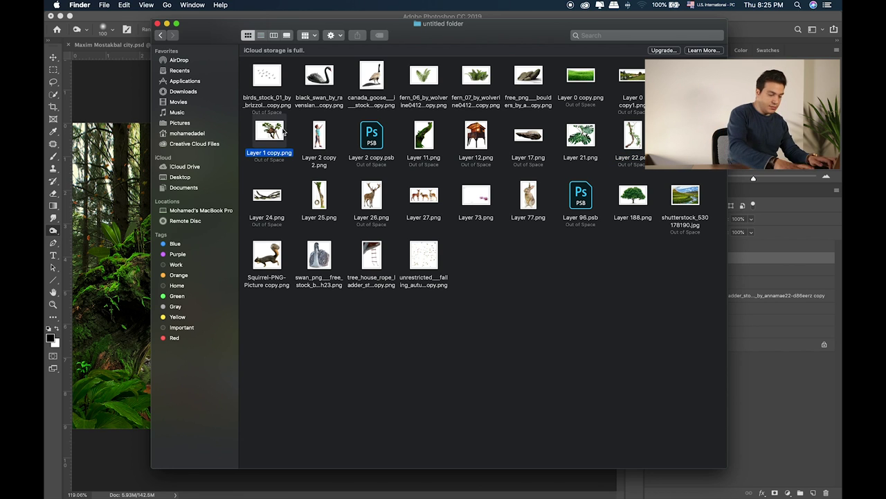
pyautogui.press('space')
pyautogui.press('space')
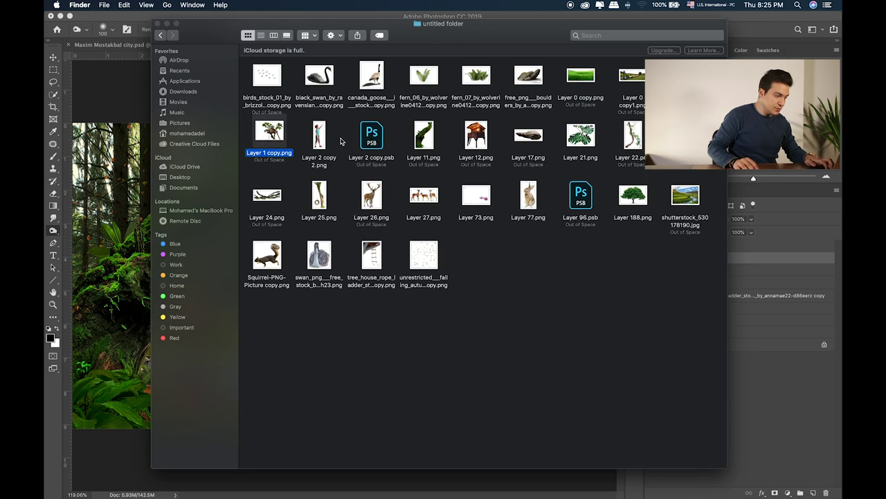
pyautogui.click(372, 136)
pyautogui.press('space')
pyautogui.press('space')
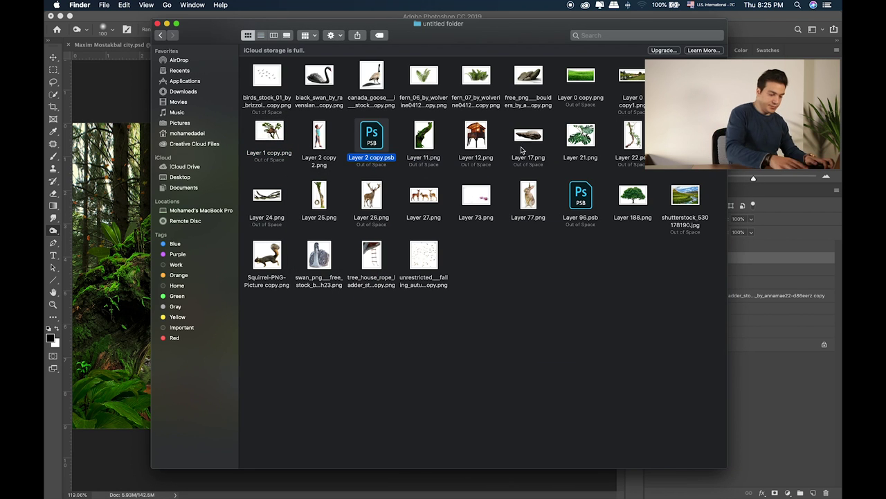
# Place the rock image Layer 17.png into the forest document as a new layer
pyautogui.click(539, 158)
pyautogui.moveTo(534, 134); pyautogui.dragTo(125, 161)
pyautogui.press('Return')
pyautogui.press('o')
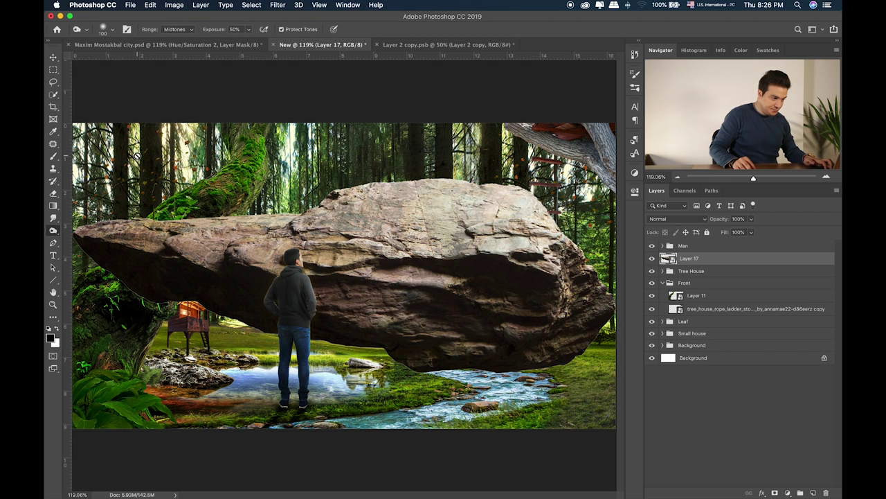
# Put Layer 17 at the top of the Front group and move that group above Man
pyautogui.moveTo(705, 266); pyautogui.dragTo(696, 287)
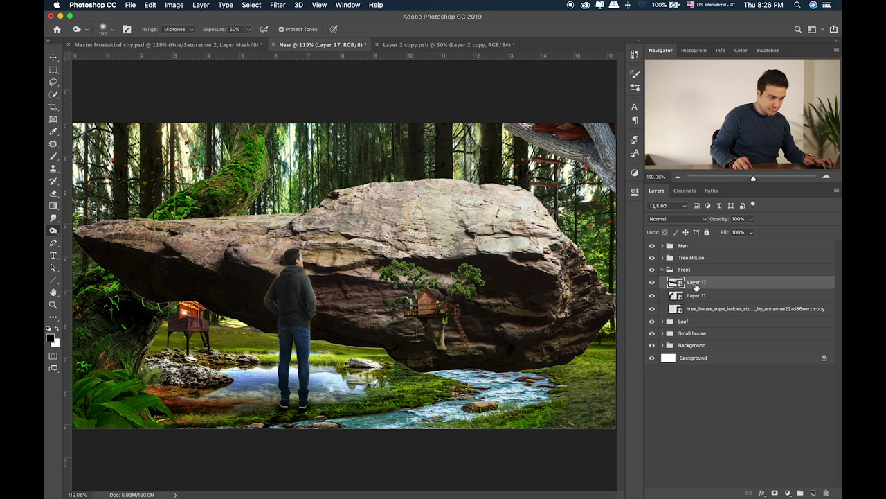
pyautogui.moveTo(697, 243)
pyautogui.mouseDown()
pyautogui.moveTo(701, 275)
pyautogui.moveTo(702, 242)
pyautogui.mouseUp()
pyautogui.press('super+z')
pyautogui.click(696, 258)
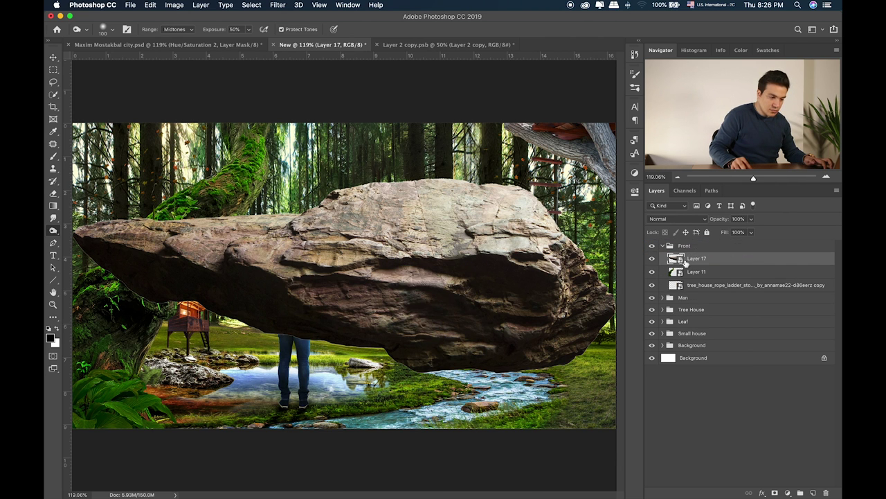
# Scale the rock to about 21%, flip it horizontally and position it in the scene's lower-right corner
pyautogui.press('super+t')
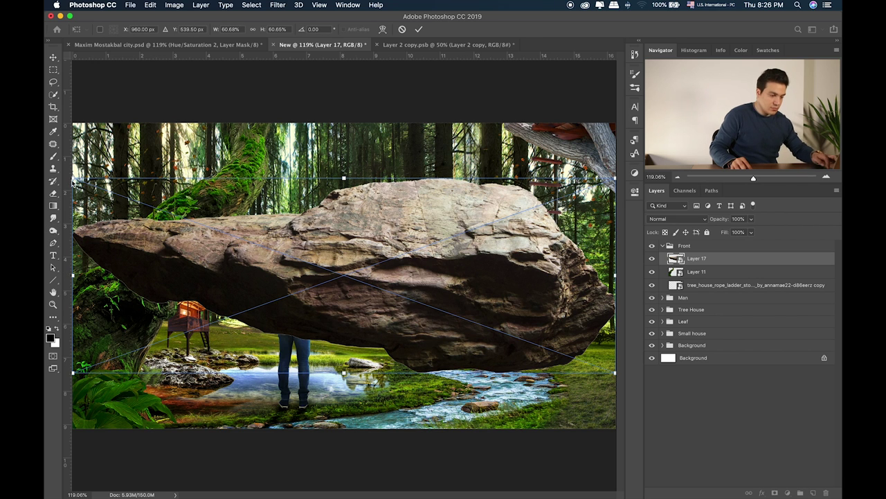
pyautogui.moveTo(73, 178); pyautogui.dragTo(358, 279)
pyautogui.moveTo(518, 304); pyautogui.dragTo(556, 396)
pyautogui.moveTo(394, 372); pyautogui.dragTo(466, 400)
pyautogui.moveTo(577, 416); pyautogui.dragTo(558, 425)
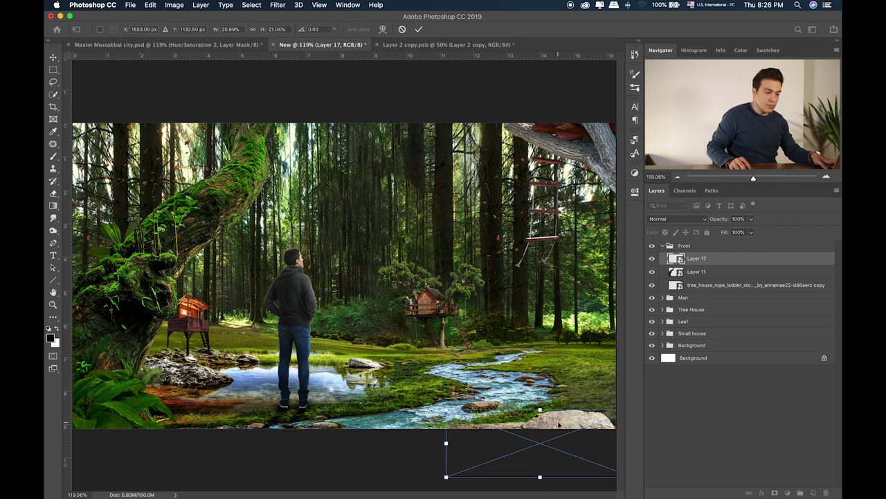
pyautogui.rightClick(588, 427)
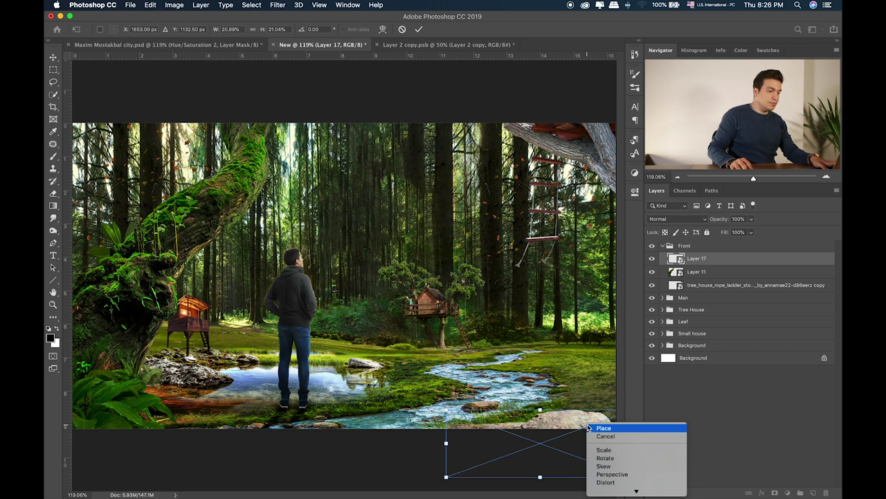
pyautogui.click(622, 481)
pyautogui.moveTo(559, 445); pyautogui.dragTo(613, 430)
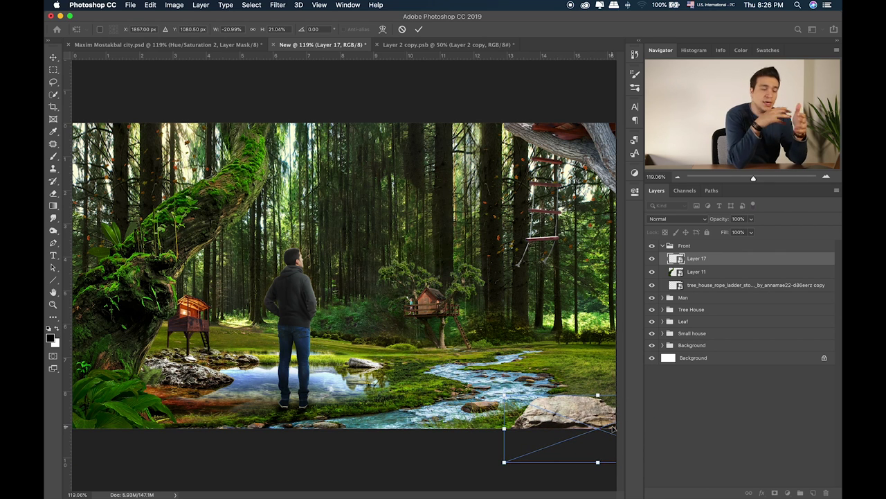
pyautogui.press('Return')
# Scale the corner rock down slightly and adjust its position beside the stream at the scene's lower-right edge
pyautogui.press('o')
pyautogui.press('super+plus')
pyautogui.moveTo(407, 354); pyautogui.dragTo(121, 199)
pyautogui.press('v')
pyautogui.moveTo(390, 338); pyautogui.dragTo(408, 326)
pyautogui.press('super+t')
pyautogui.moveTo(318, 307); pyautogui.dragTo(361, 329)
pyautogui.moveTo(459, 348); pyautogui.dragTo(451, 347)
pyautogui.press('Return')
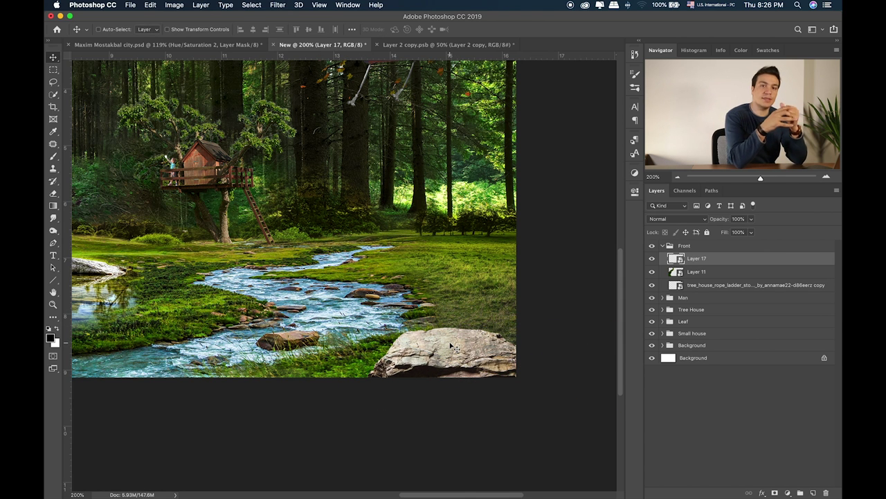
pyautogui.press('super+0')
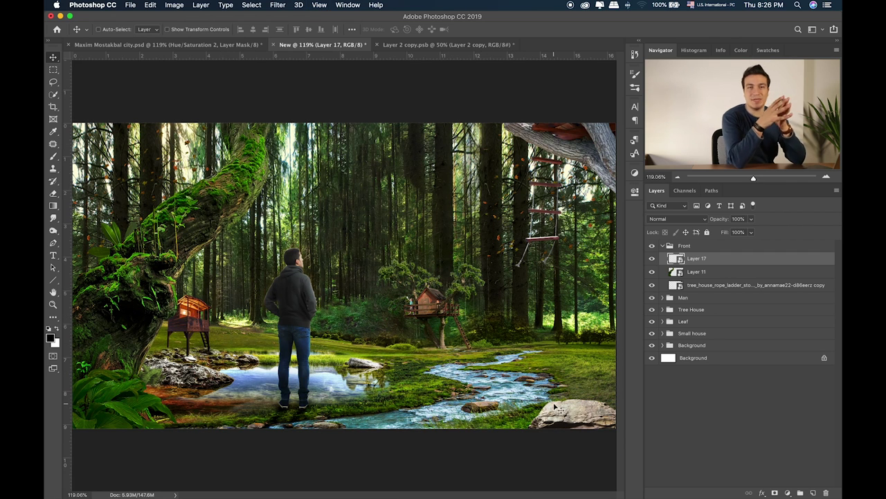
# Place Layer 21.png from Finder above Layer 17, flipped horizontally and scaled to 14.58%
pyautogui.press('super+Tab')
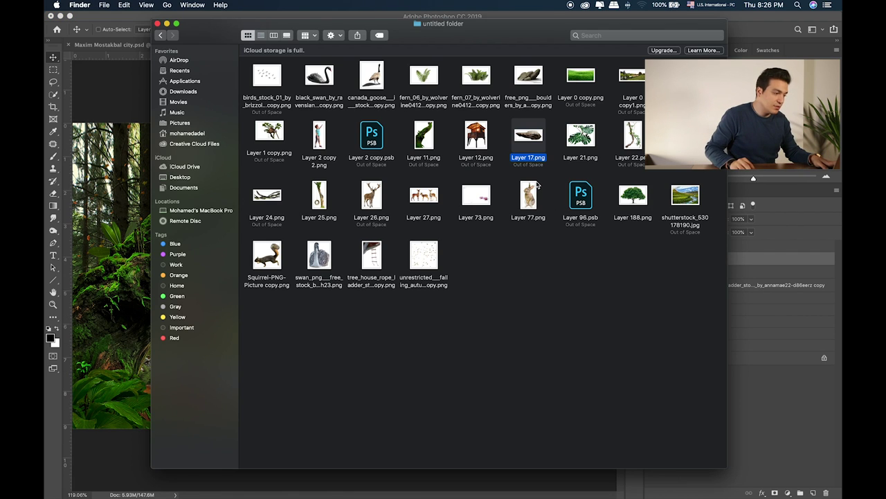
pyautogui.click(540, 208)
pyautogui.moveTo(580, 135); pyautogui.dragTo(129, 216)
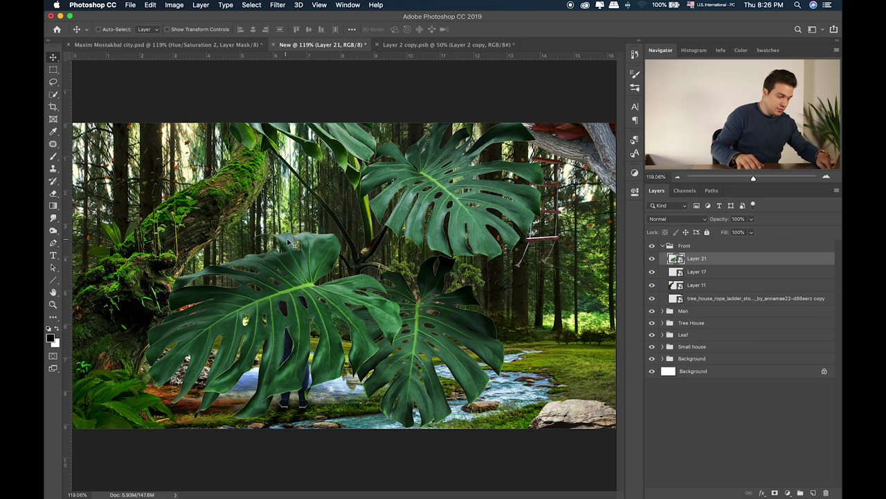
pyautogui.rightClick(354, 236)
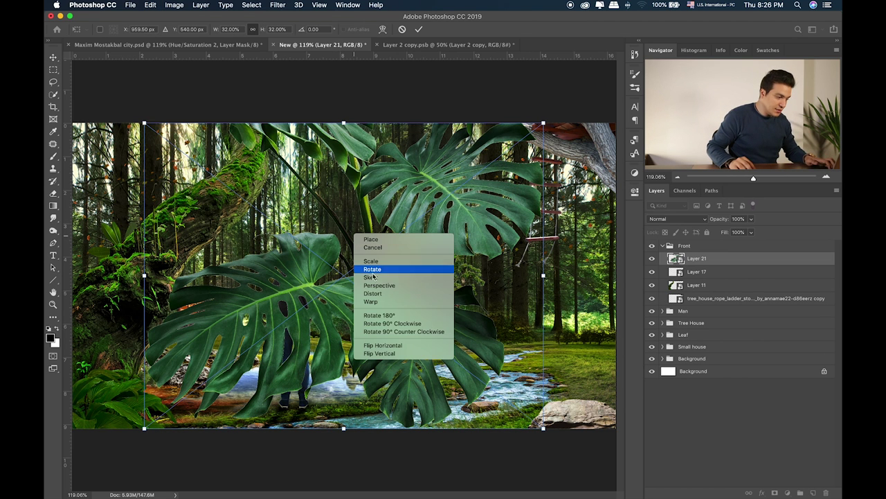
pyautogui.click(418, 344)
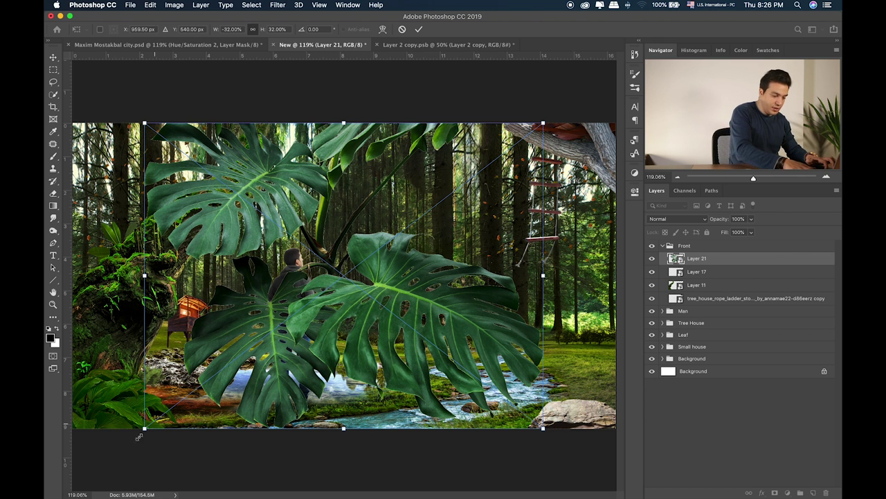
pyautogui.moveTo(144, 428); pyautogui.dragTo(384, 291)
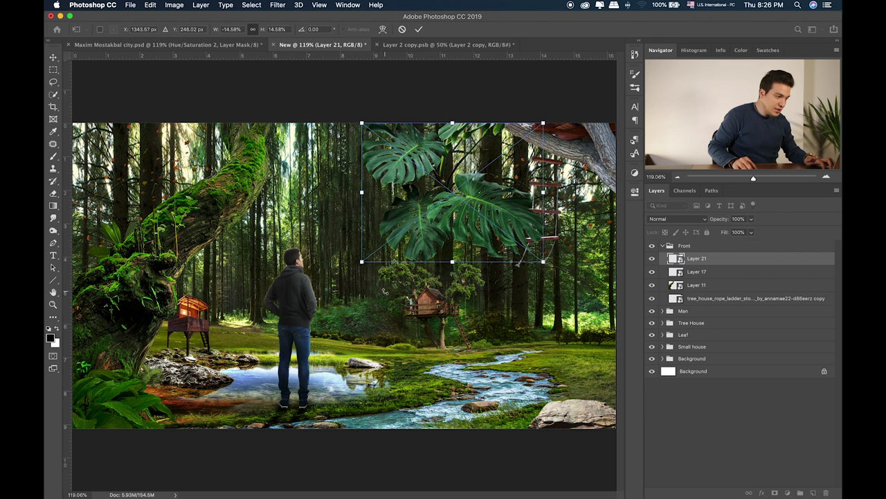
pyautogui.press('Return')
# Move the Layer 21 leaves over the branch in the scene's upper-right corner and scale them down slightly
pyautogui.moveTo(445, 210); pyautogui.dragTo(582, 203)
pyautogui.hotkey('ctrl', 't')
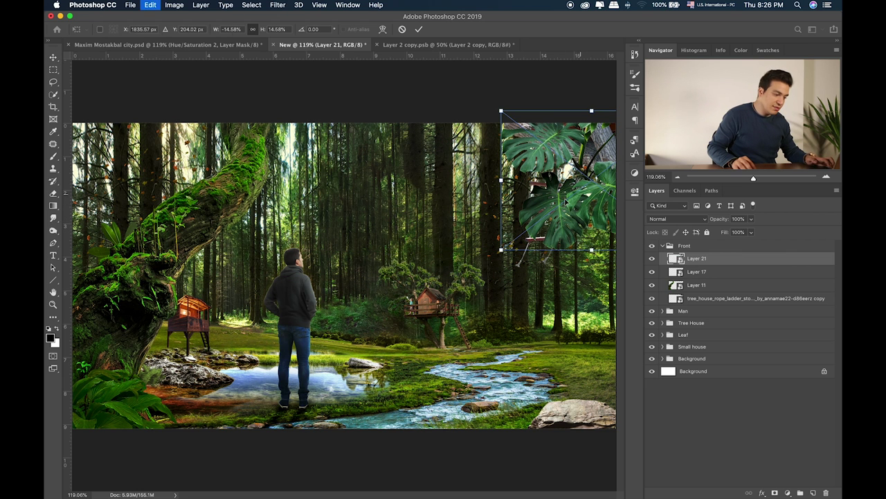
pyautogui.moveTo(500, 254); pyautogui.dragTo(239, 284)
pyautogui.press('Return')
pyautogui.press('super+plus')
pyautogui.press('super+plus')
pyautogui.moveTo(544, 118); pyautogui.dragTo(299, 236)
pyautogui.press('super+t')
pyautogui.moveTo(503, 119); pyautogui.dragTo(392, 172)
pyautogui.moveTo(341, 219); pyautogui.dragTo(319, 153)
pyautogui.press('Return')
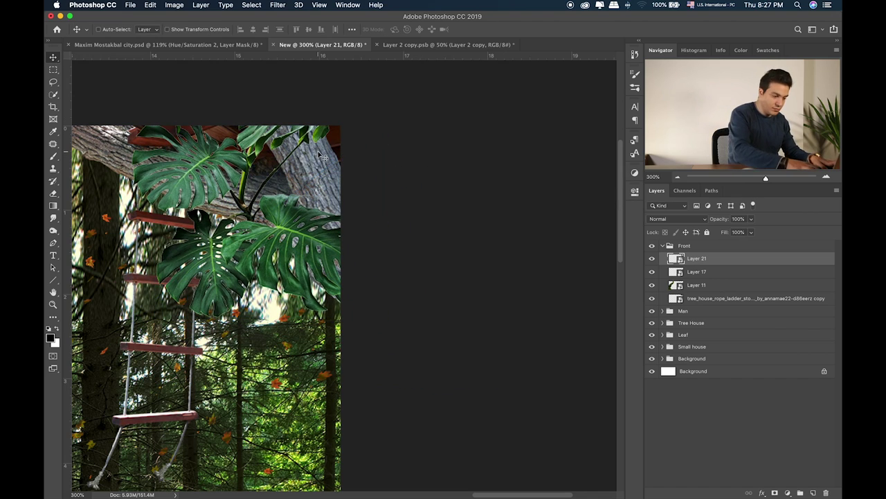
# Select the rope ladder layer in the Front group and move the ladder slightly up behind the leaves
pyautogui.hscroll(-5, 349, 212)
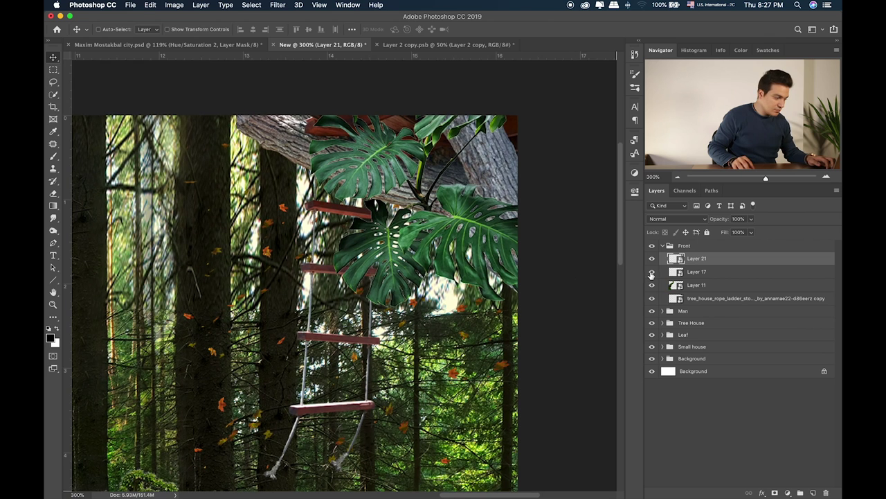
pyautogui.click(708, 273)
pyautogui.click(651, 298)
pyautogui.click(651, 298)
pyautogui.click(706, 299)
pyautogui.moveTo(284, 245)
pyautogui.mouseDown()
pyautogui.moveTo(287, 232)
pyautogui.moveTo(296, 239)
pyautogui.mouseUp()
pyautogui.click(298, 245)
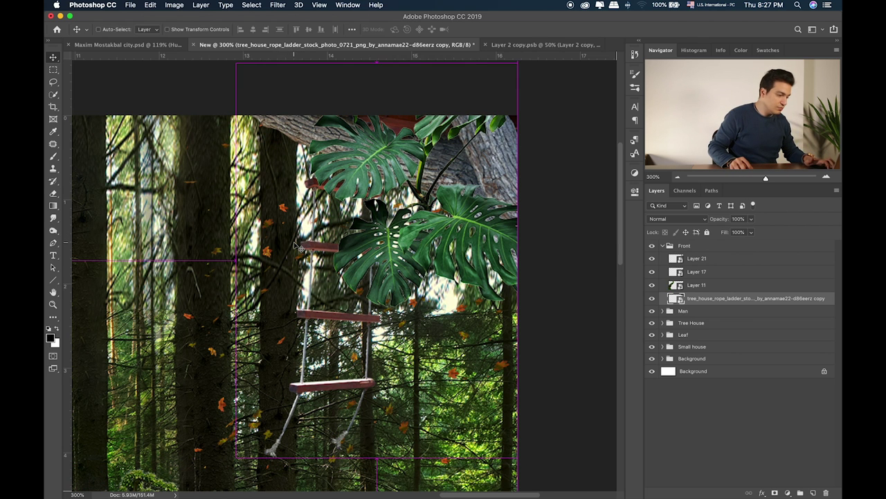
# Scale the rope ladder up to about 59% and lower it slightly beneath the branch
pyautogui.press('super+minus')
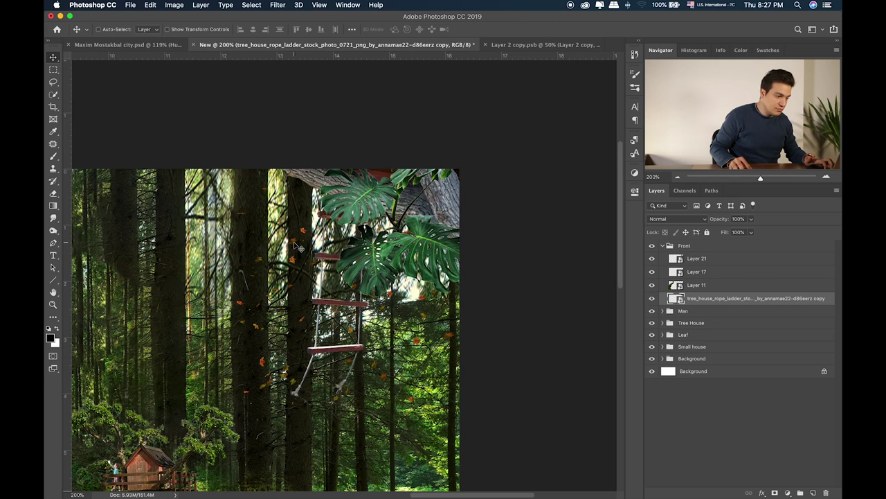
pyautogui.press('super+t')
pyautogui.moveTo(273, 134); pyautogui.dragTo(255, 109)
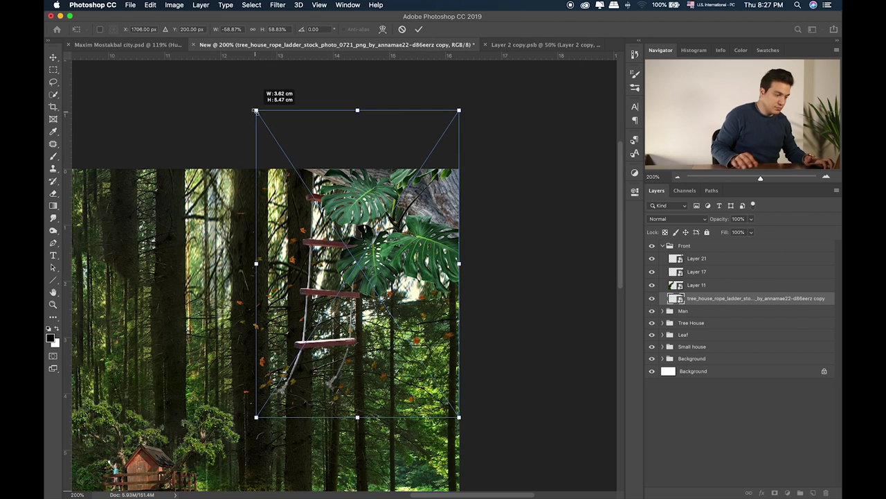
pyautogui.moveTo(391, 193); pyautogui.dragTo(389, 211)
pyautogui.press('Return')
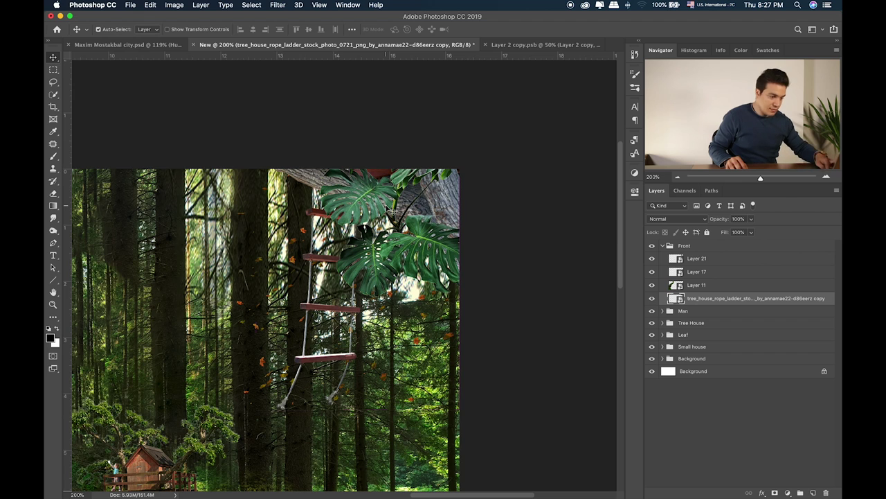
pyautogui.press('super+0')
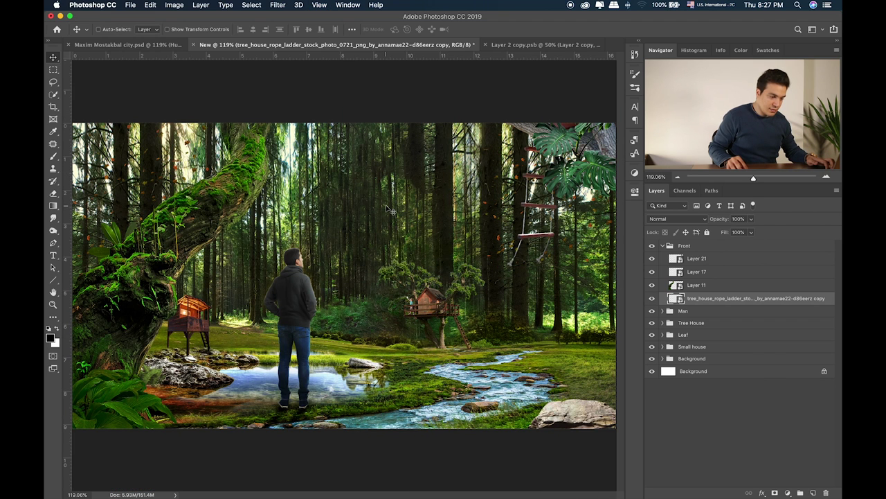
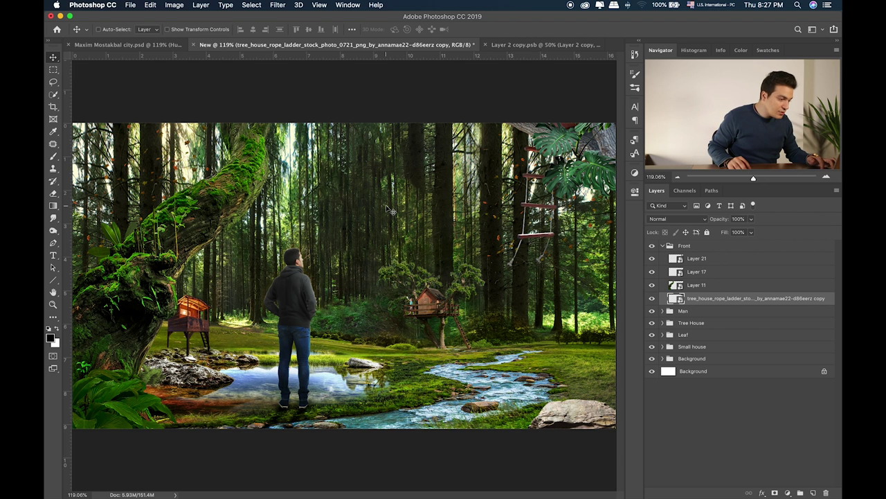
# Preview Layer 22.png in Finder and place it in the forest document above the rope ladder layer
pyautogui.press('super+Tab')
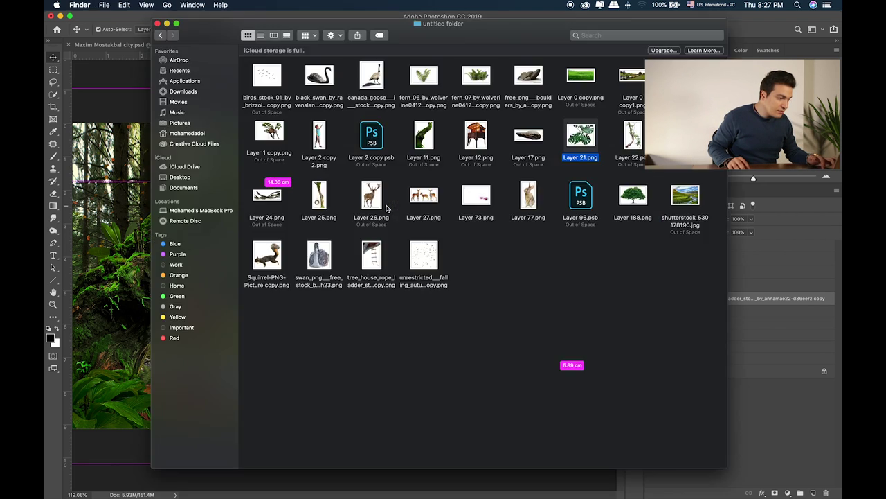
pyautogui.click(628, 291)
pyautogui.click(632, 136)
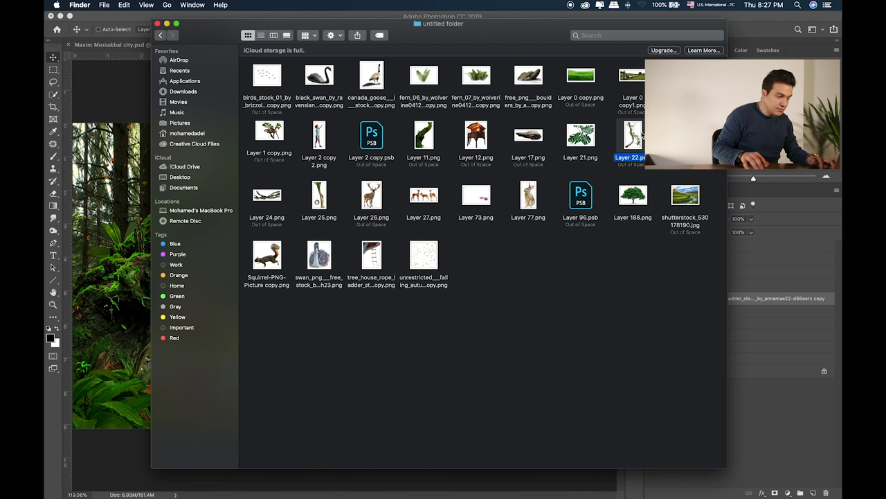
pyautogui.press('space')
pyautogui.press('space')
pyautogui.moveTo(632, 138); pyautogui.dragTo(111, 181)
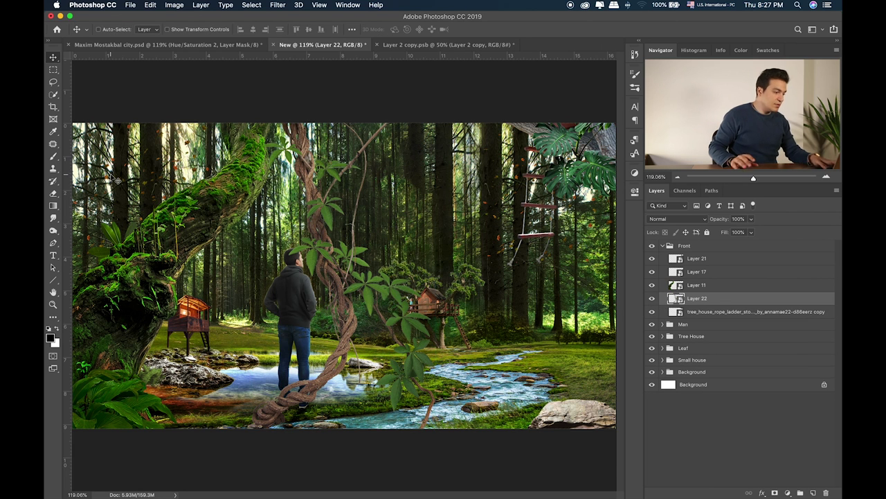
# Scale the Layer 22 vine down to 13.18% beside the mossy tree trunk and compare the scene with and without it
pyautogui.moveTo(435, 123); pyautogui.dragTo(364, 231)
pyautogui.moveTo(339, 317); pyautogui.dragTo(202, 309)
pyautogui.moveTo(229, 229); pyautogui.dragTo(200, 275)
pyautogui.moveTo(171, 325); pyautogui.dragTo(173, 288)
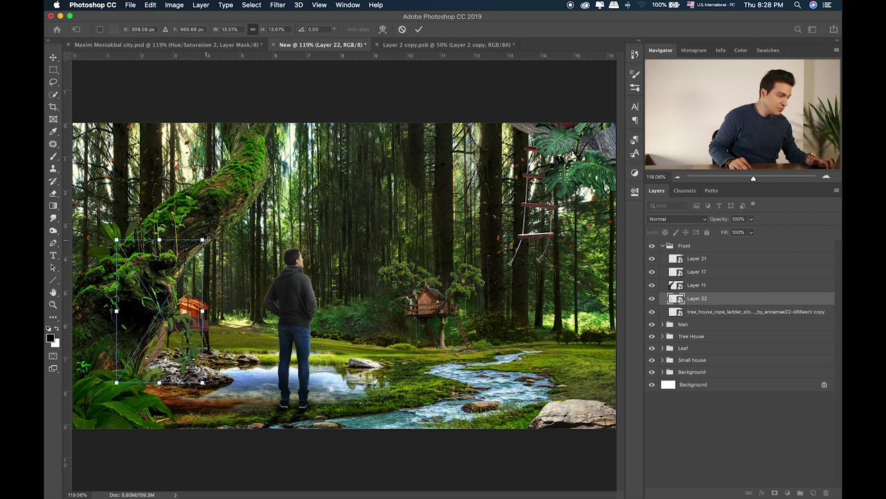
pyautogui.moveTo(203, 240); pyautogui.dragTo(201, 244)
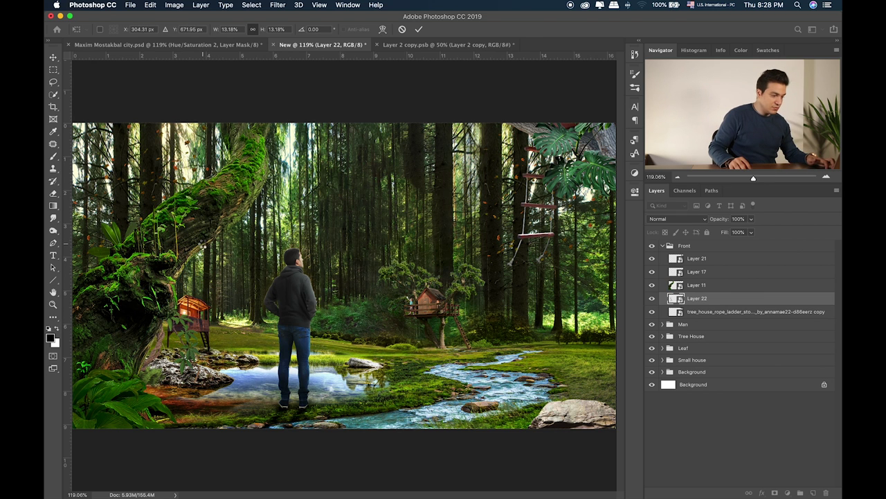
pyautogui.press('Return')
pyautogui.click(651, 300)
pyautogui.click(652, 299)
# Move the Layer 22 vine under the leaves in the scene's upper-right corner, flip it horizontally and shift it toward the right edge
pyautogui.moveTo(184, 334); pyautogui.dragTo(570, 188)
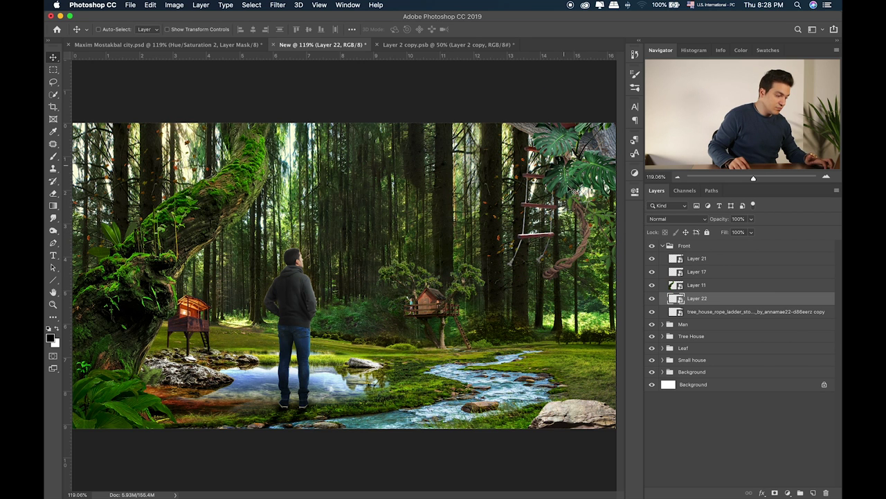
pyautogui.press('super+t')
pyautogui.rightClick(586, 207)
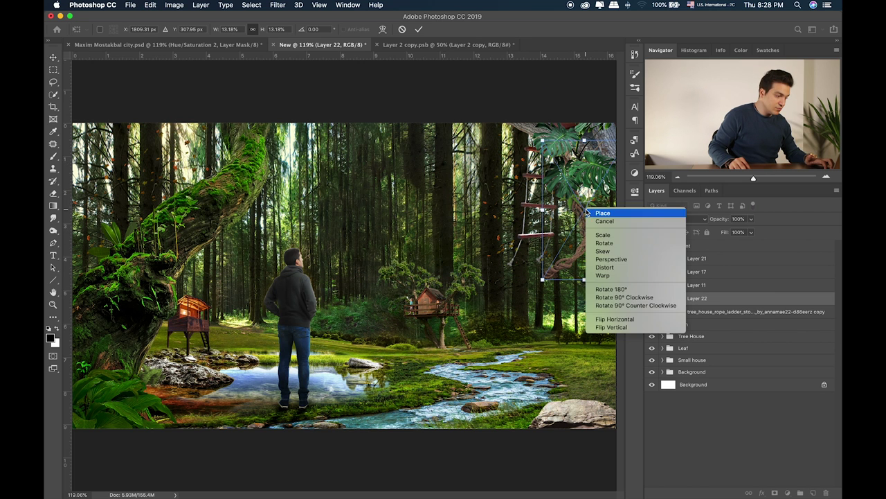
pyautogui.click(613, 319)
pyautogui.moveTo(589, 248); pyautogui.dragTo(602, 231)
pyautogui.press('Return')
# Darken the Layer 22 vine with a Hue/Saturation adjustment at Lightness -28
pyautogui.press('super+plus')
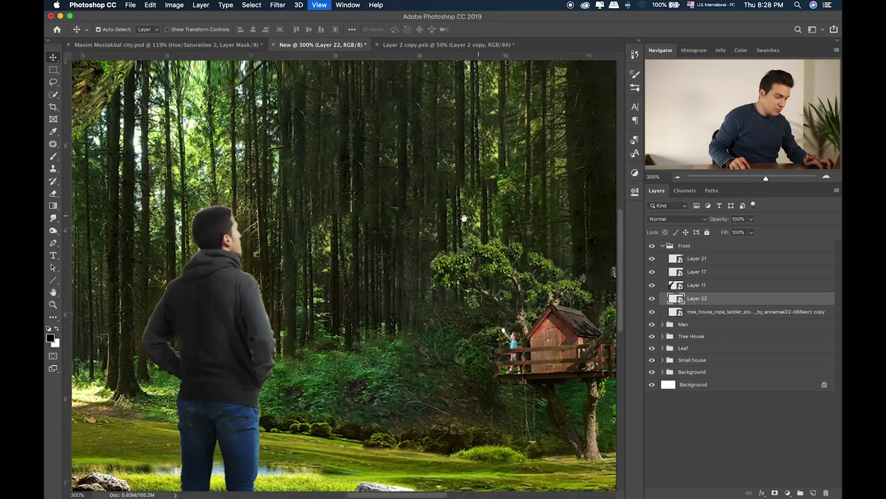
pyautogui.press('super+u')
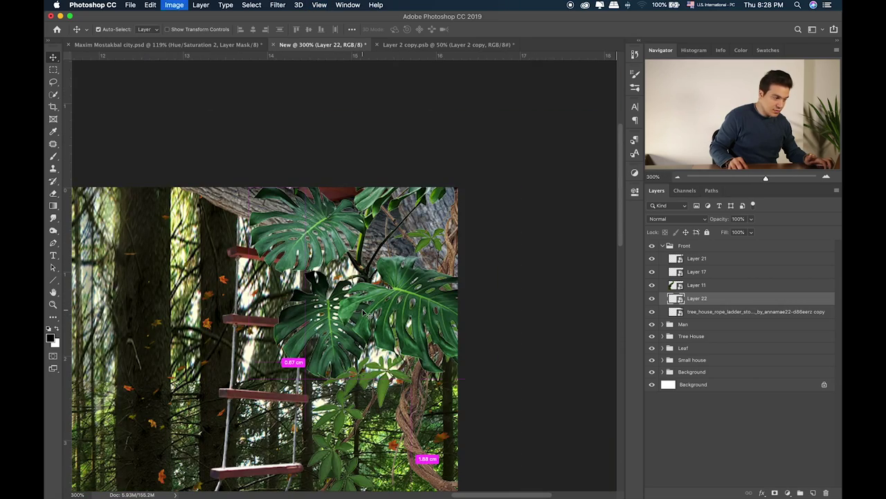
pyautogui.moveTo(502, 224); pyautogui.dragTo(493, 224)
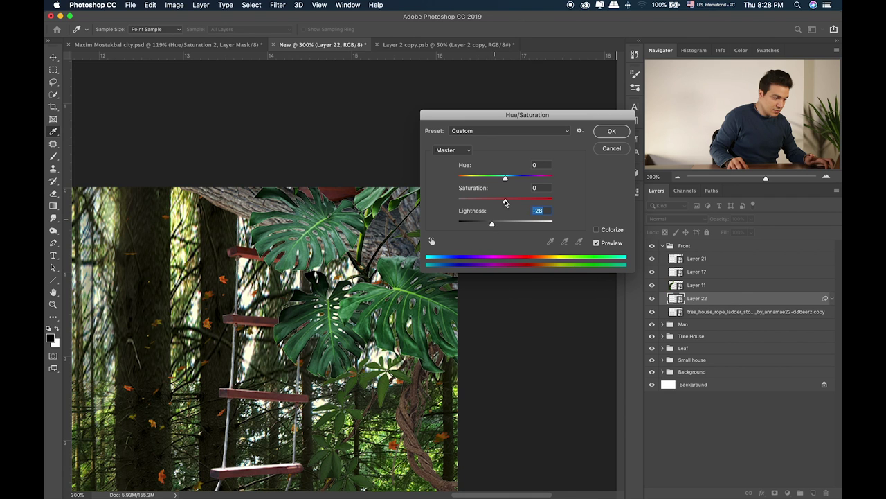
pyautogui.click(619, 134)
pyautogui.press('super+0')
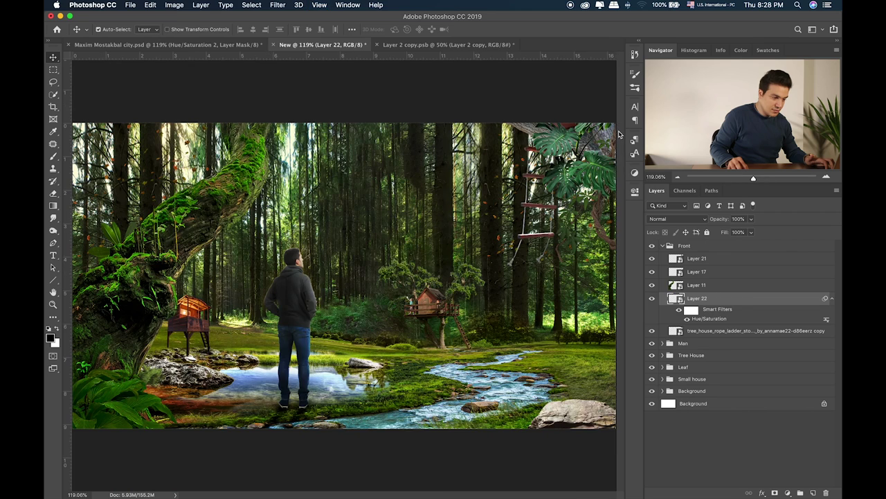
# Preview Layer 23.png in Finder and place it in the forest document above Layer 22
pyautogui.press('super+Tab')
pyautogui.press('space')
pyautogui.press('space')
pyautogui.moveTo(685, 135); pyautogui.dragTo(89, 185)
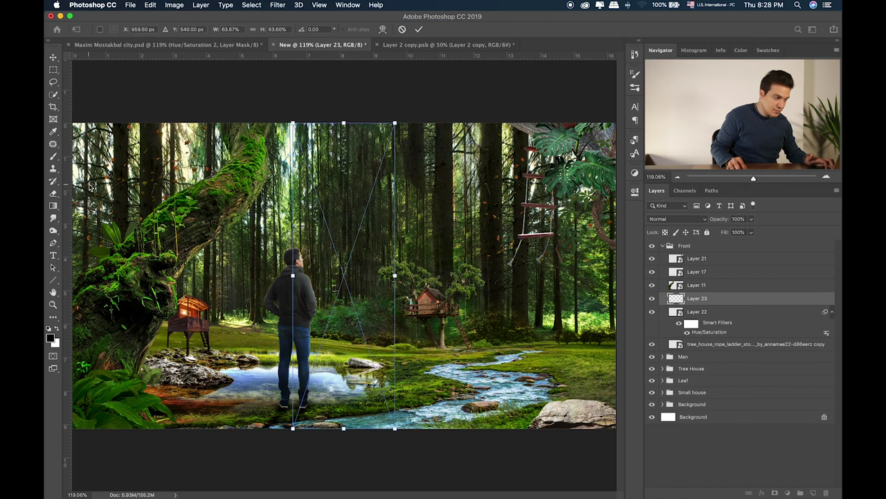
pyautogui.press('Return')
# Move the Layer 23 mossy trunk over the large tree on the scene's left and scale it down to about 38.6%
pyautogui.moveTo(369, 253); pyautogui.dragTo(211, 253)
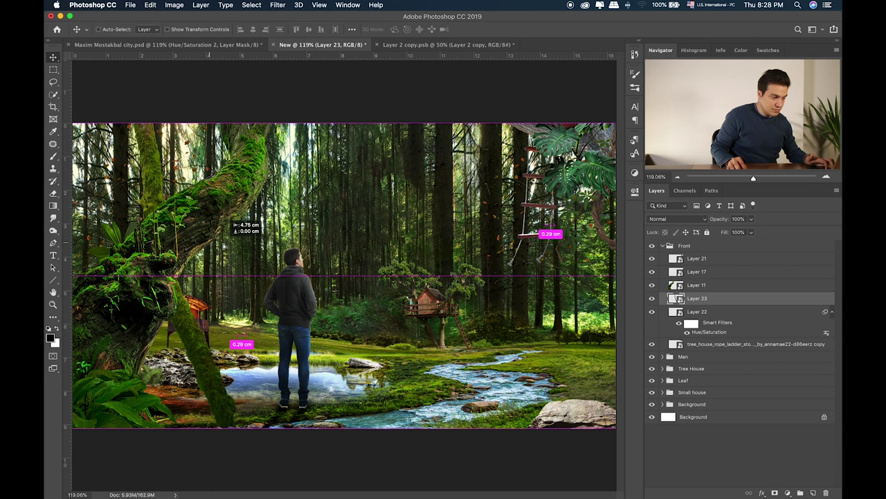
pyautogui.moveTo(228, 221); pyautogui.dragTo(229, 246)
pyautogui.press('super+t')
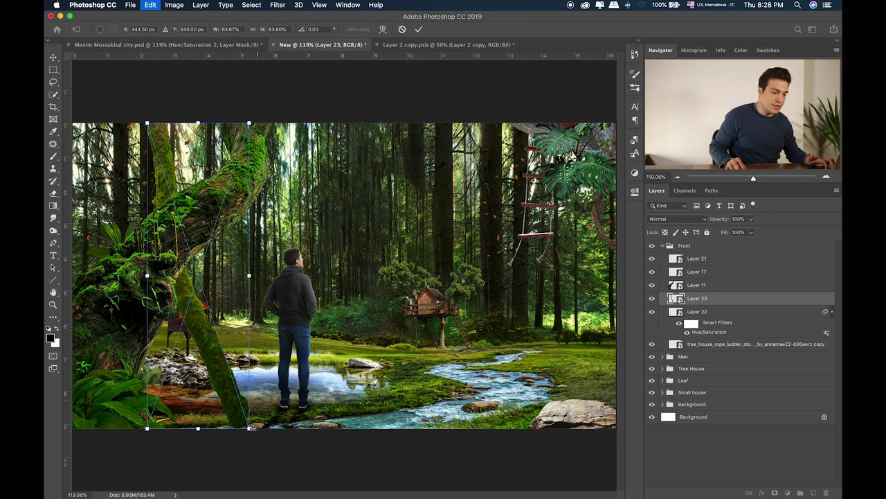
pyautogui.moveTo(251, 428); pyautogui.dragTo(209, 308)
pyautogui.press('Return')
# Move the Layer 23 mossy trunk to the scene's right side below the leaves and scale it up
pyautogui.press('super+t')
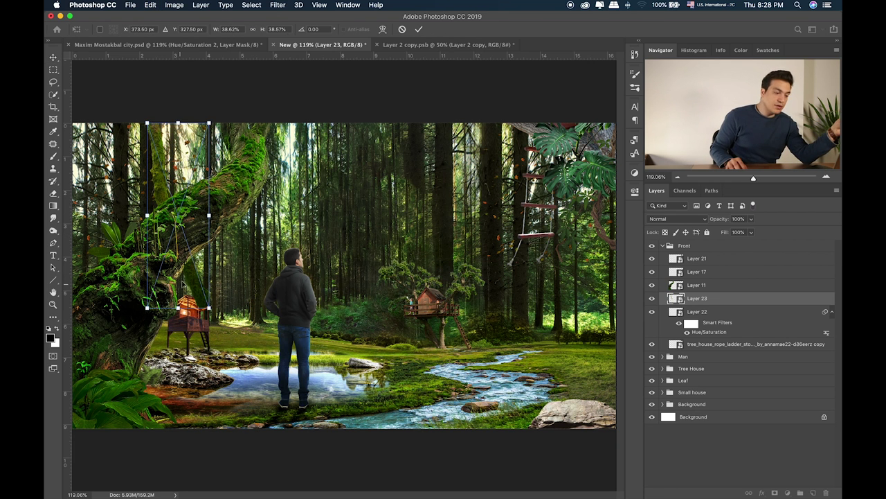
pyautogui.moveTo(198, 257); pyautogui.dragTo(608, 289)
pyautogui.moveTo(558, 154); pyautogui.dragTo(477, 96)
pyautogui.moveTo(552, 194); pyautogui.dragTo(554, 226)
pyautogui.press('Return')
# Reorder Layer 23 directly beneath Layer 21 in the Front group and adjust the mossy trunk's position behind the leaves
pyautogui.moveTo(731, 294); pyautogui.dragTo(727, 256)
pyautogui.moveTo(565, 264); pyautogui.dragTo(596, 239)
pyautogui.moveTo(700, 259); pyautogui.dragTo(699, 282)
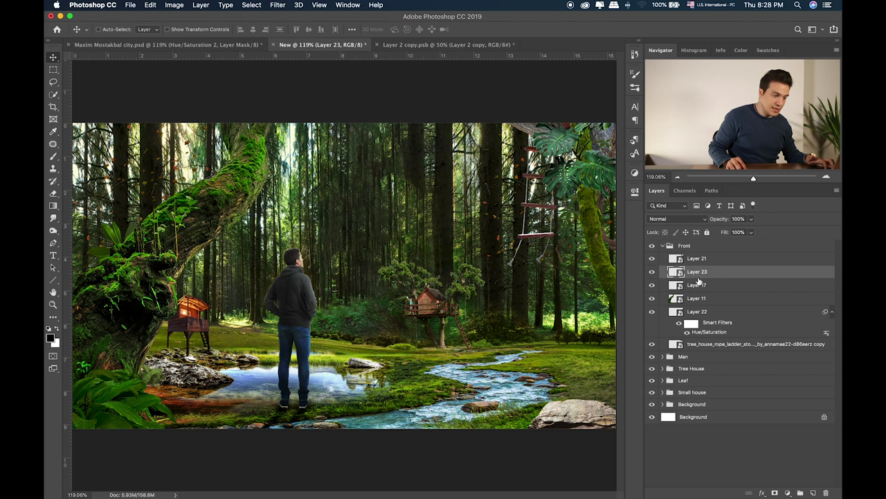
pyautogui.moveTo(593, 245); pyautogui.dragTo(571, 237)
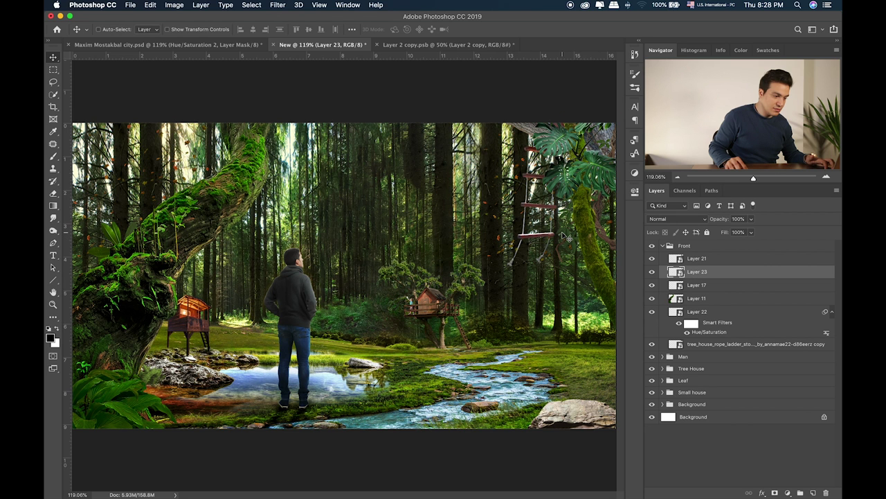
# Preview Layer 188.png in Finder and place the tree in the forest document above Layer 23
pyautogui.press('super+Tab')
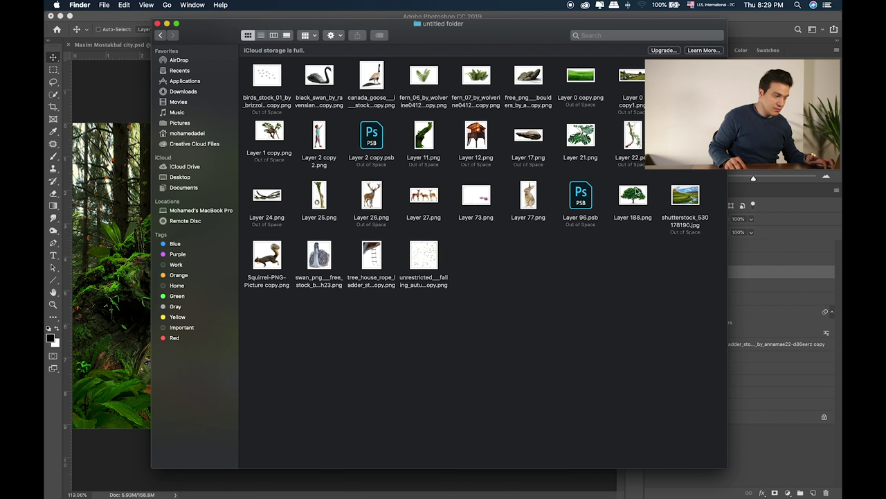
pyautogui.click(627, 195)
pyautogui.press('space')
pyautogui.press('space')
pyautogui.moveTo(627, 195); pyautogui.dragTo(123, 181)
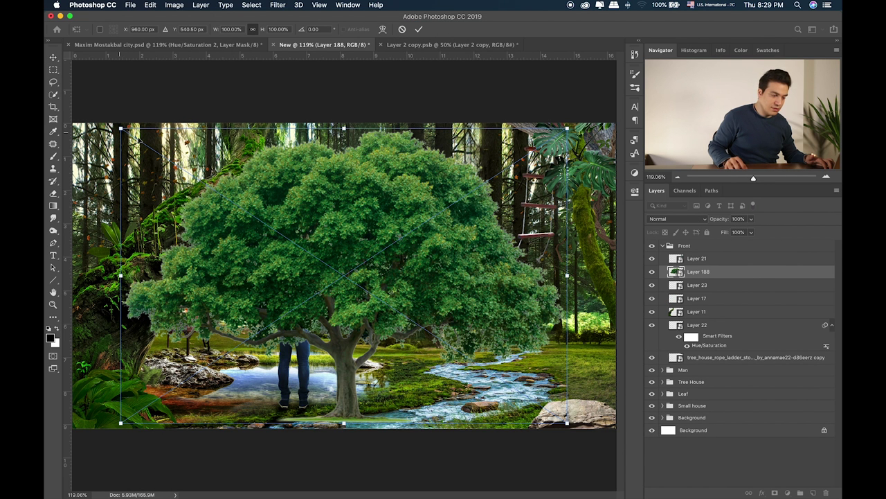
# Scale the Layer 188 tree down to 15.12% and set it on the far grass below the rope ladder
pyautogui.moveTo(120, 128); pyautogui.dragTo(463, 325)
pyautogui.moveTo(503, 361); pyautogui.dragTo(542, 288)
pyautogui.moveTo(492, 275); pyautogui.dragTo(523, 301)
pyautogui.moveTo(588, 290); pyautogui.dragTo(551, 320)
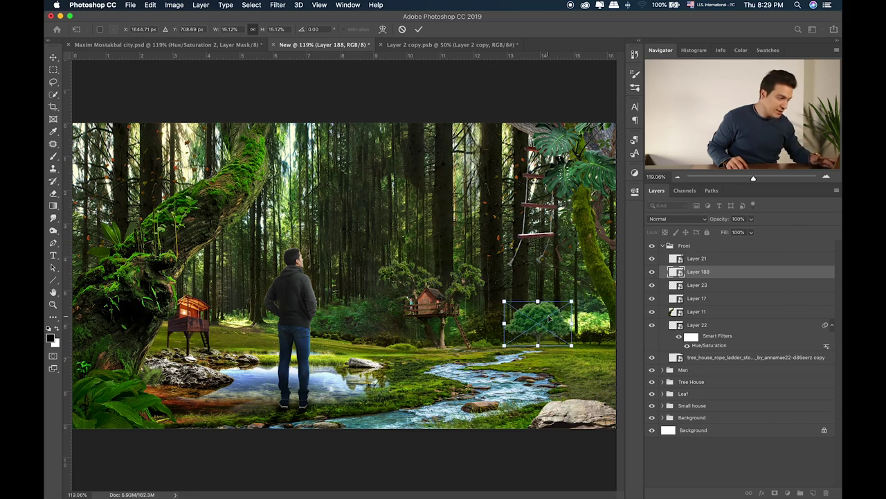
pyautogui.press('Return')
# Darken the Layer 188 tree with a Hue/Saturation adjustment at Lightness -40
pyautogui.press('super+plus')
pyautogui.press('super+equal')
pyautogui.press('super+equal')
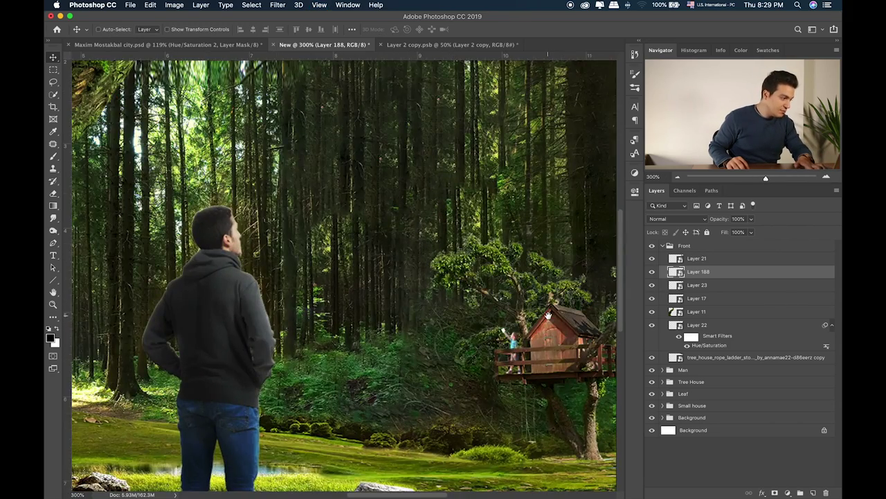
pyautogui.hscroll(10, 548, 315)
pyautogui.scroll(-3, 548, 315)
pyautogui.moveTo(446, 316)
pyautogui.mouseDown()
pyautogui.moveTo(481, 297)
pyautogui.moveTo(455, 311)
pyautogui.mouseUp()
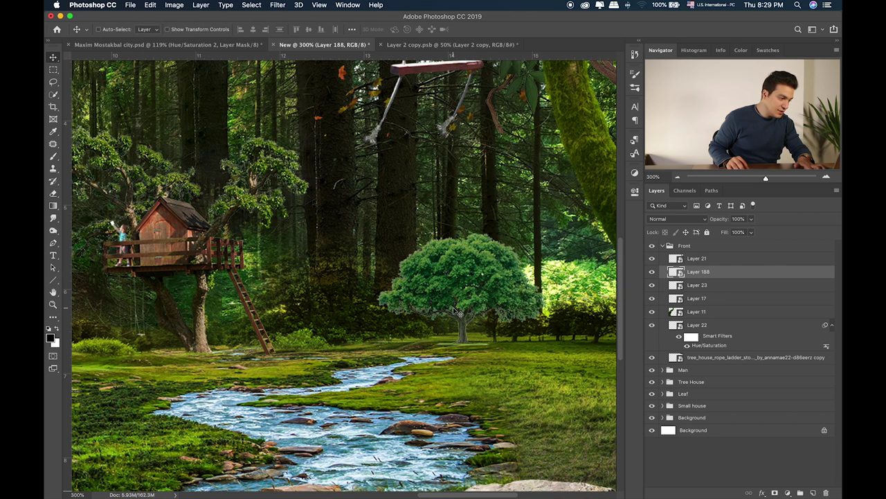
pyautogui.press('super+u')
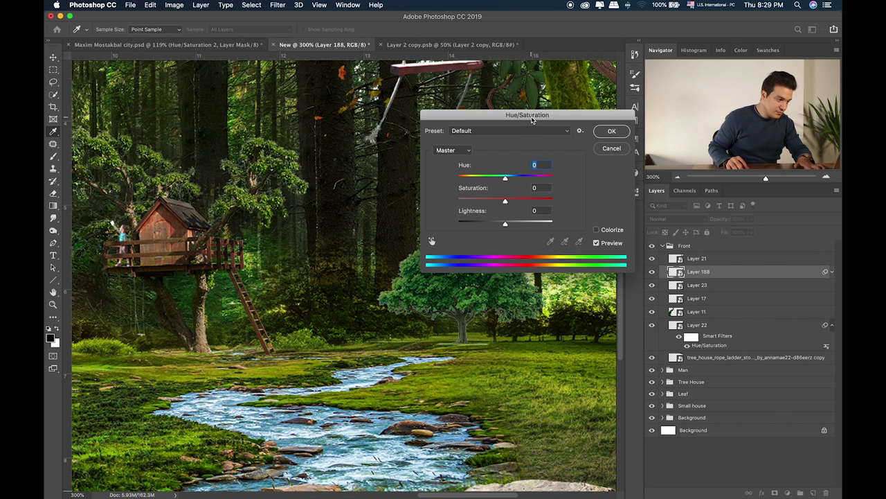
pyautogui.moveTo(531, 120); pyautogui.dragTo(394, 116)
pyautogui.click(358, 220)
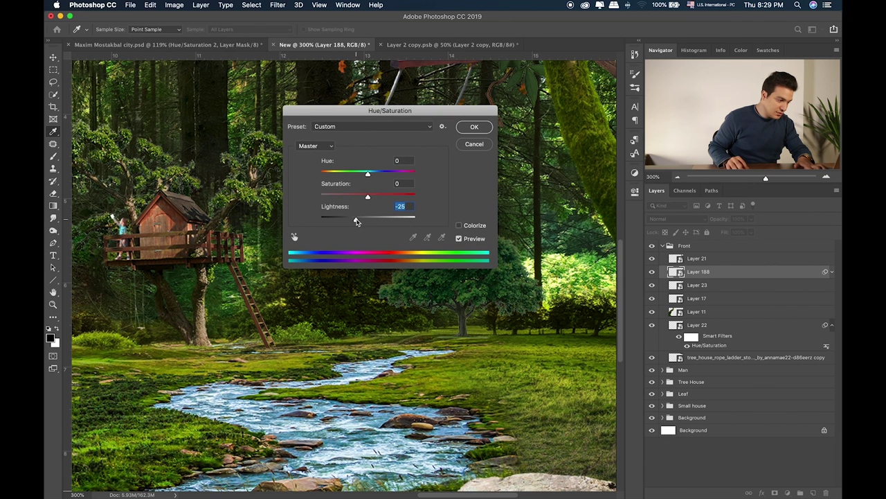
pyautogui.moveTo(356, 221); pyautogui.dragTo(349, 221)
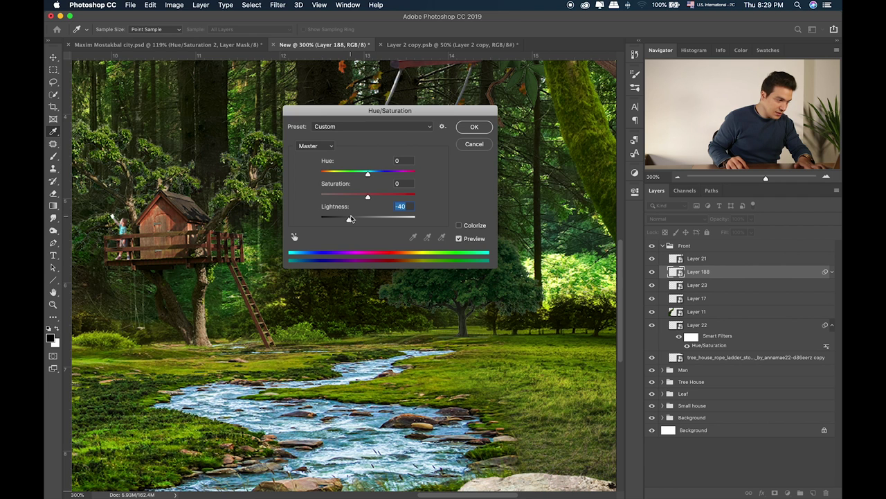
pyautogui.click(474, 127)
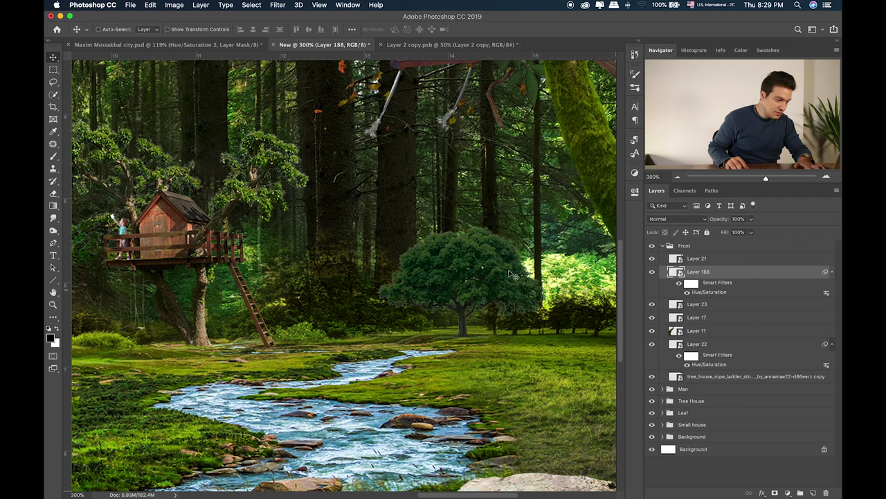
# Move Layer 188 to the top of the Background group and shift the tree slightly left on the grass
pyautogui.moveTo(746, 277); pyautogui.dragTo(738, 438)
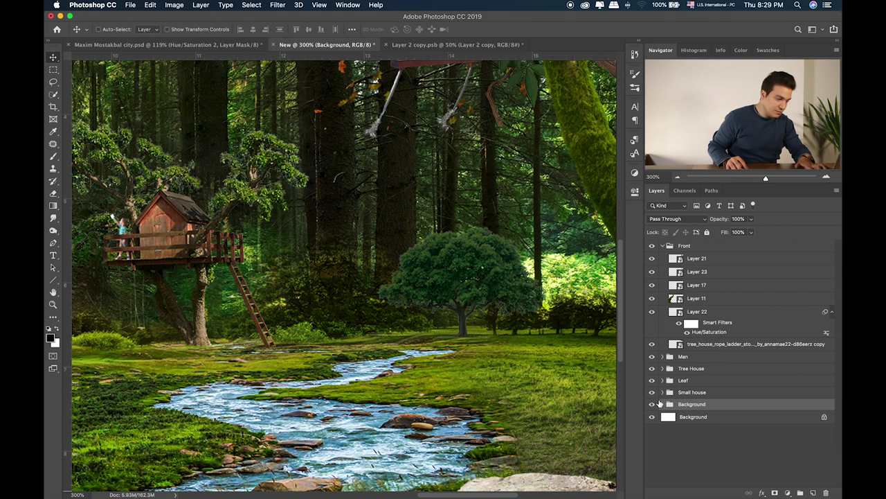
pyautogui.click(663, 405)
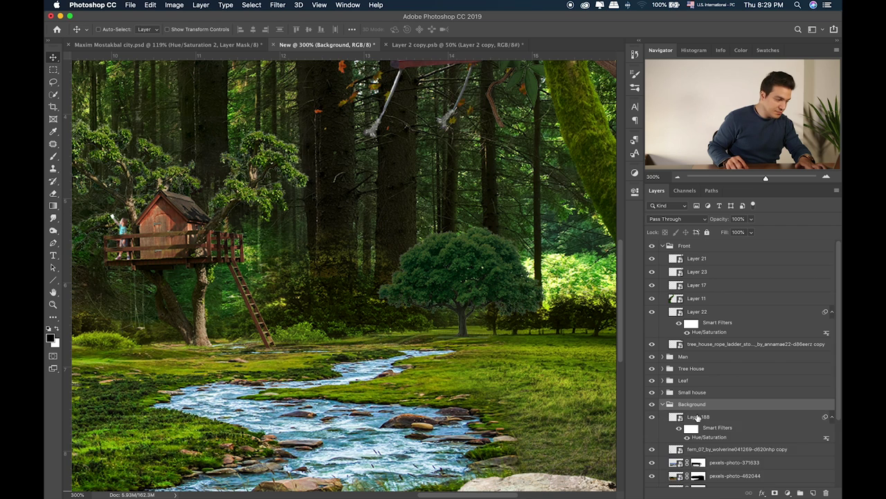
pyautogui.scroll(-2, 666, 402)
pyautogui.click(650, 374)
pyautogui.click(700, 376)
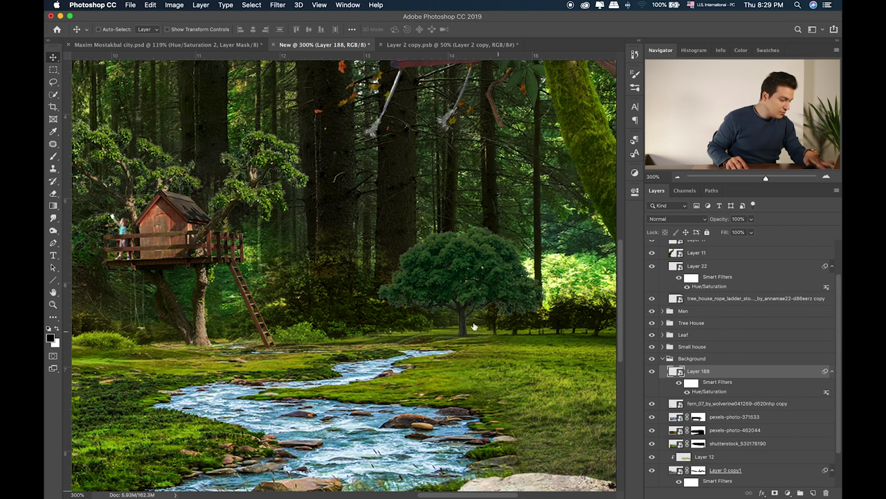
pyautogui.moveTo(466, 319); pyautogui.dragTo(465, 319)
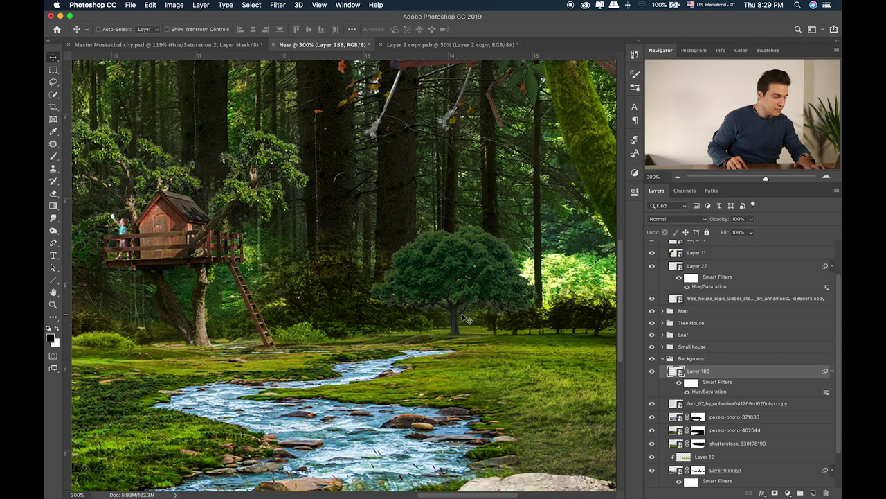
# Add an Outer Glow to the Layer 188 tree in pale yellow ffffa0
pyautogui.doubleClick(805, 376)
pyautogui.moveTo(562, 111); pyautogui.dragTo(194, 80)
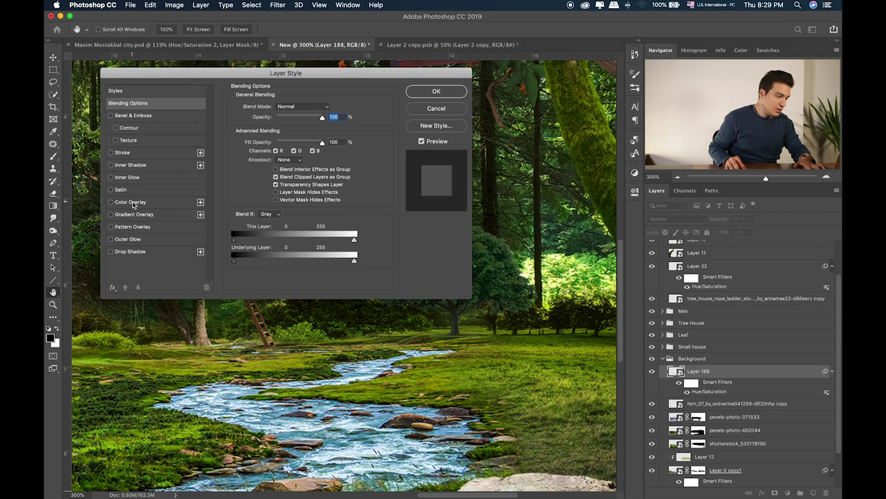
pyautogui.click(128, 238)
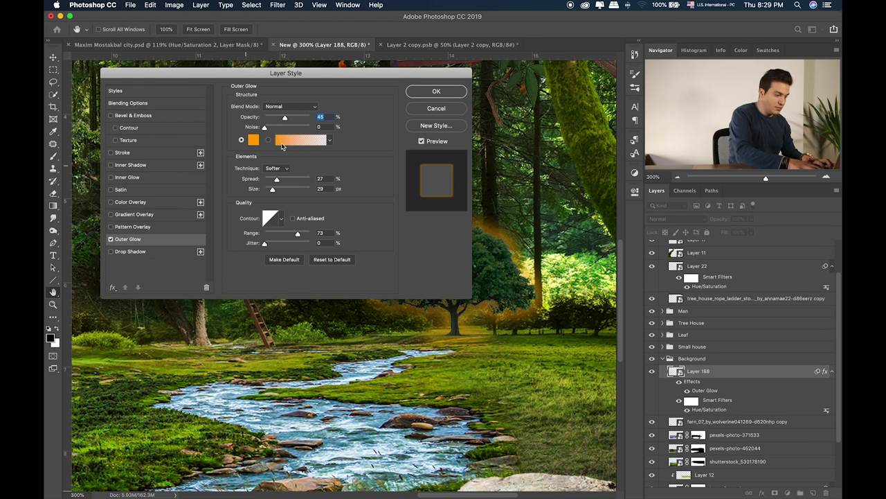
pyautogui.moveTo(278, 81); pyautogui.dragTo(221, 68)
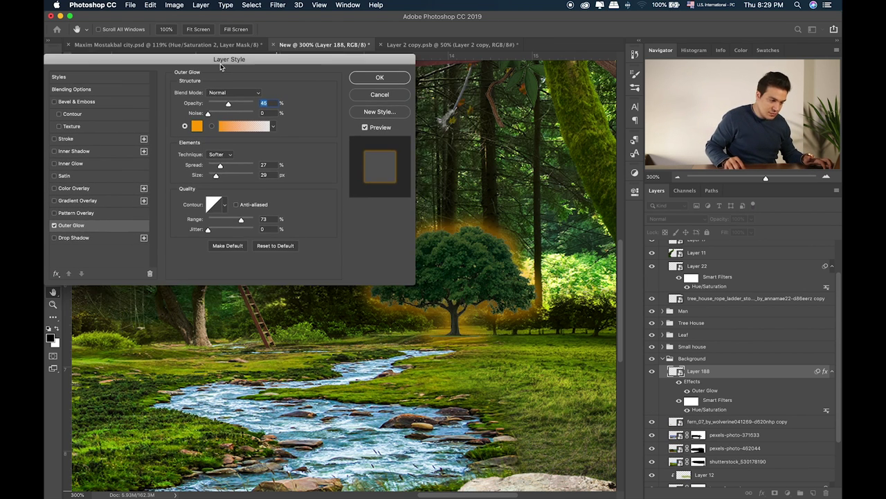
pyautogui.click(198, 126)
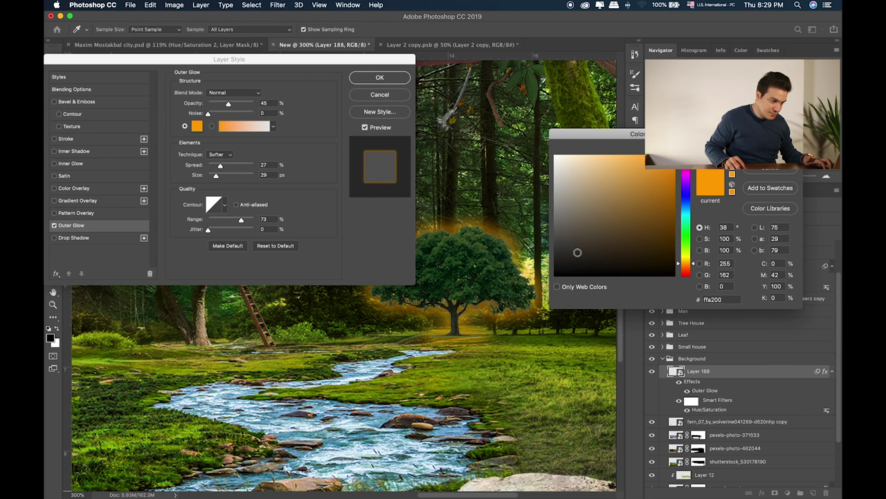
pyautogui.click(535, 255)
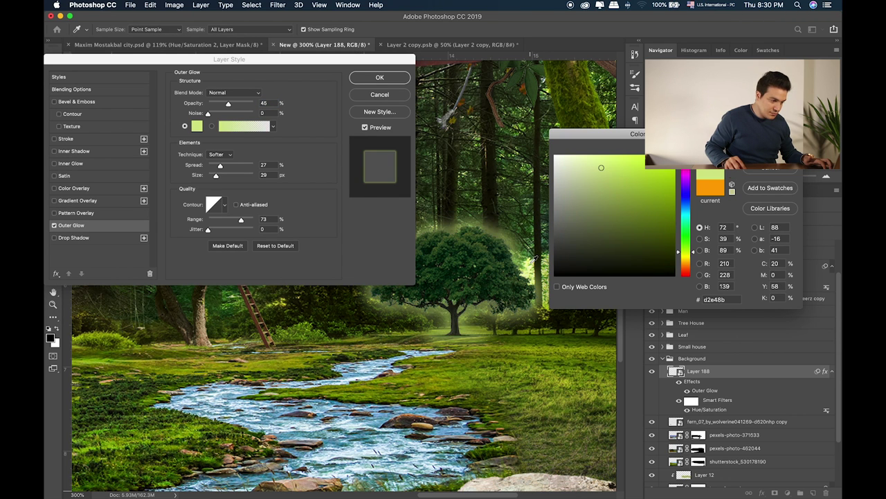
pyautogui.click(534, 257)
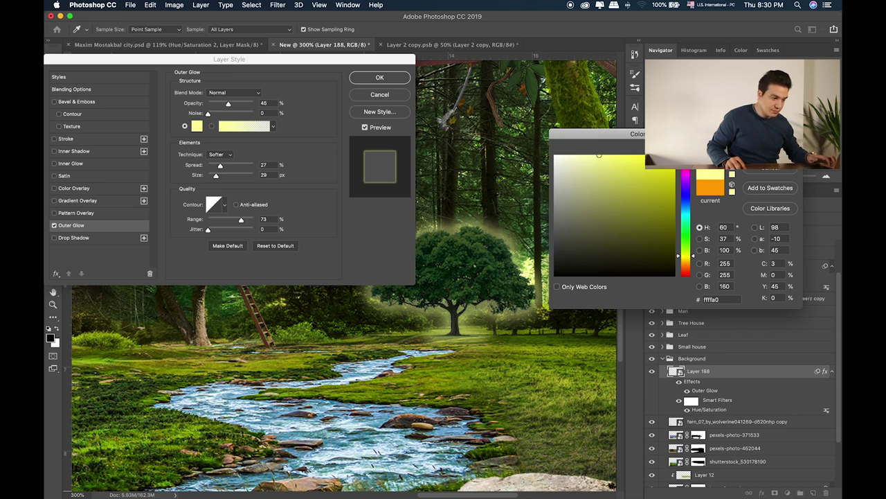
pyautogui.press('Return')
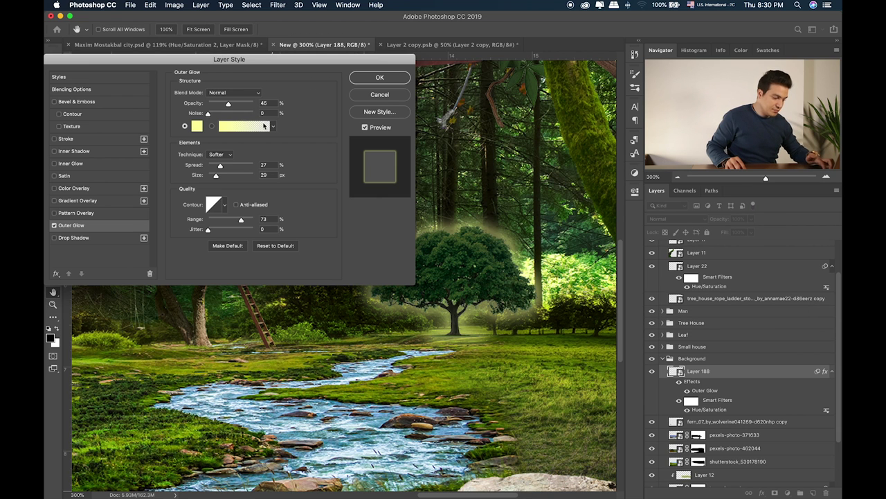
# Reduce the tree's Outer Glow to a size of 13 px and an opacity of 18%, and apply it
pyautogui.moveTo(222, 179); pyautogui.dragTo(213, 177)
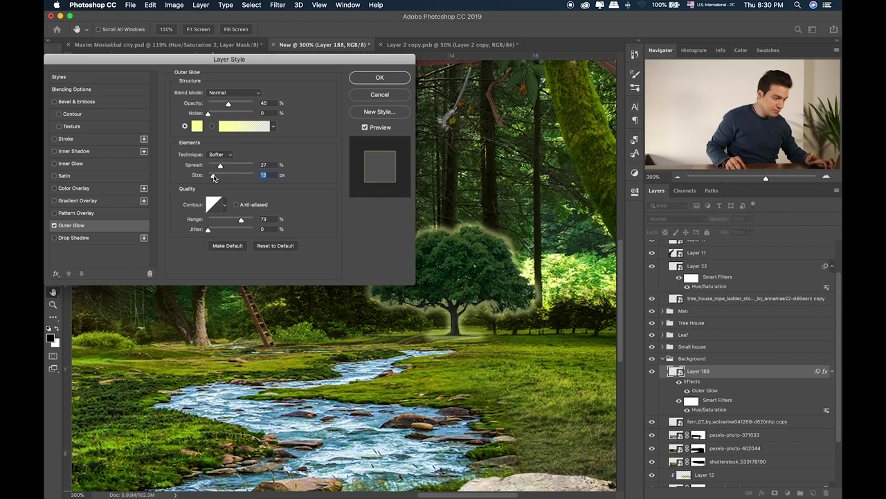
pyautogui.moveTo(222, 104); pyautogui.dragTo(214, 104)
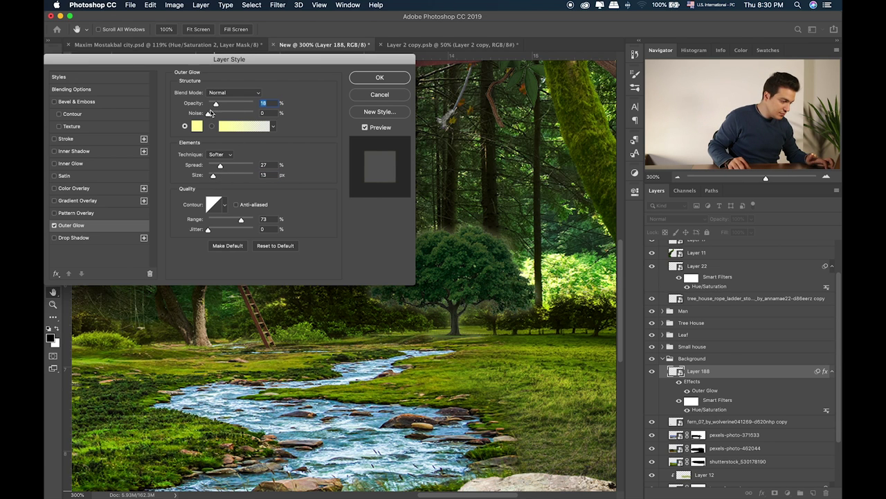
pyautogui.click(381, 77)
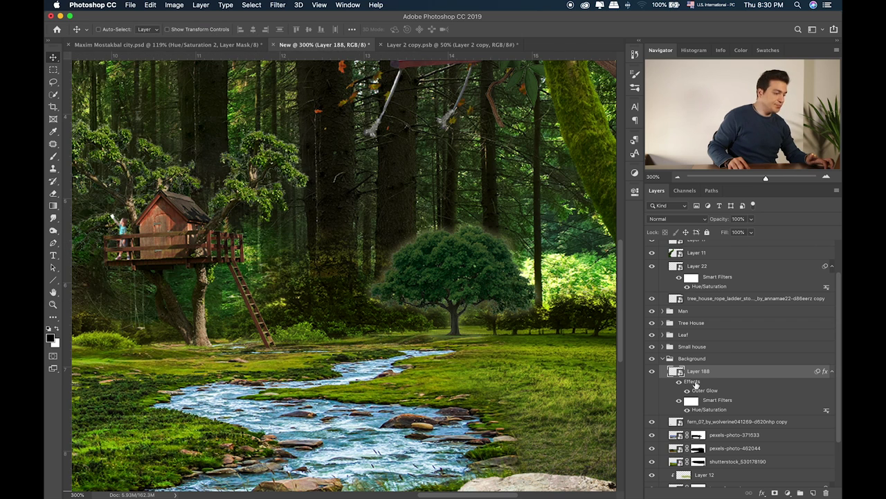
# Convert the Outer Glow effect into its own layer and move that layer above Layer 188
pyautogui.rightClick(717, 392)
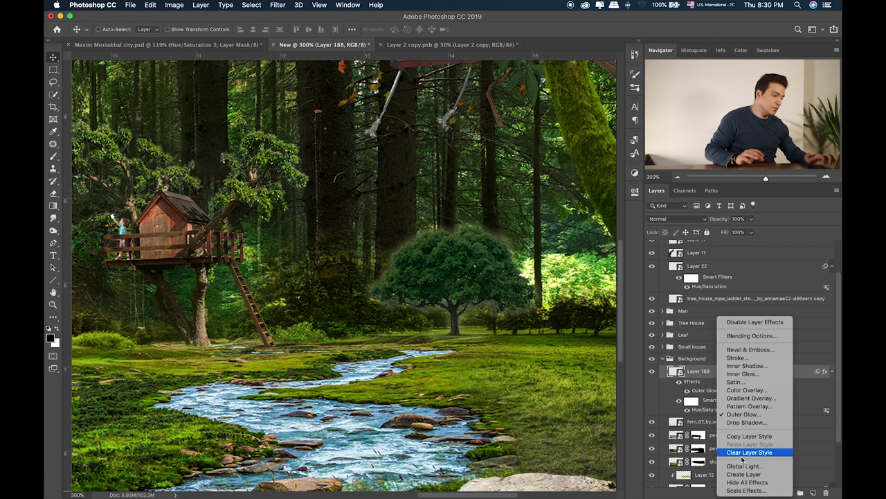
pyautogui.click(746, 478)
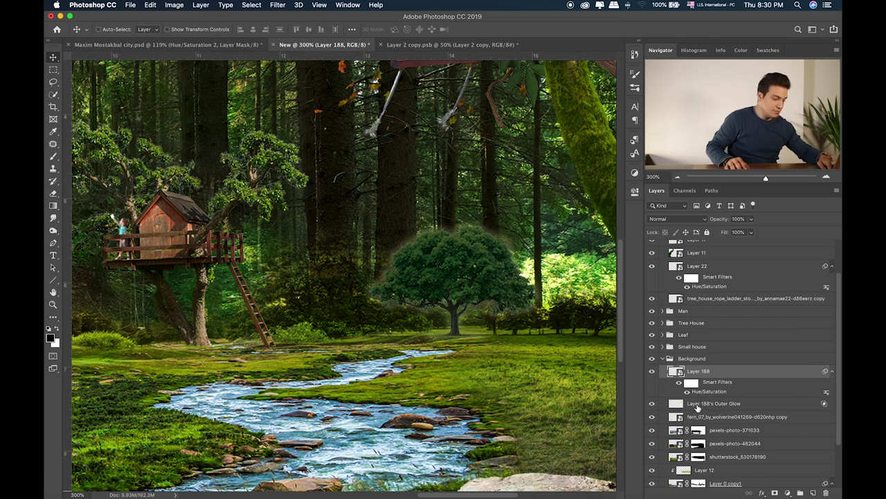
pyautogui.click(696, 408)
pyautogui.moveTo(688, 405); pyautogui.dragTo(690, 377)
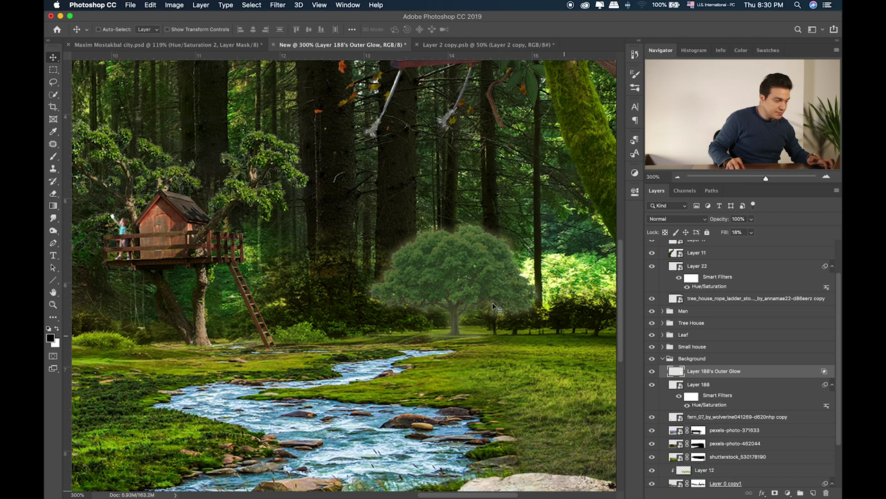
# Partly erase the glow layer over the tree's crown and trunk using a soft Eraser at 20% opacity
pyautogui.press('e')
pyautogui.press('[')
pyautogui.press('[')
pyautogui.press('[')
pyautogui.press('[')
pyautogui.press('[')
pyautogui.press('[')
pyautogui.press('[')
pyautogui.press('[')
pyautogui.press('[')
pyautogui.moveTo(424, 254); pyautogui.dragTo(461, 282)
pyautogui.press(']')
pyautogui.press(']')
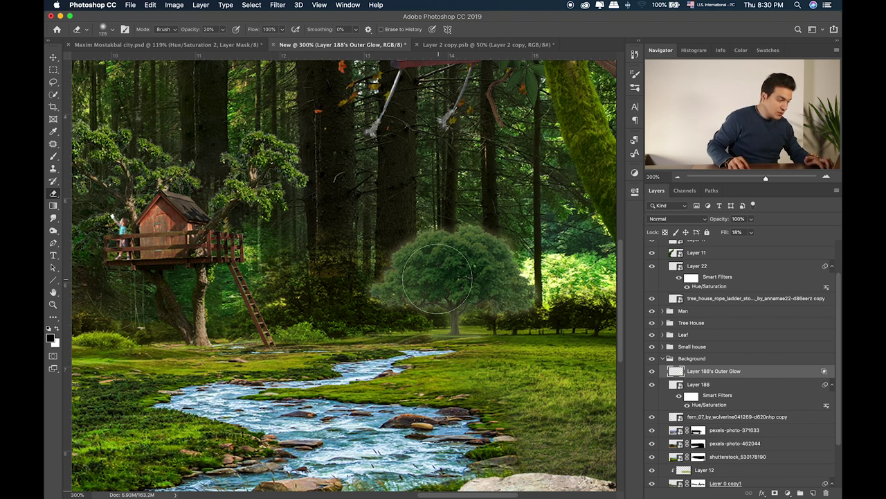
pyautogui.press('[')
pyautogui.press('[')
pyautogui.moveTo(450, 305)
pyautogui.mouseDown()
pyautogui.moveTo(456, 330)
pyautogui.moveTo(487, 333)
pyautogui.moveTo(464, 340)
pyautogui.moveTo(472, 341)
pyautogui.moveTo(442, 339)
pyautogui.moveTo(453, 339)
pyautogui.moveTo(474, 308)
pyautogui.moveTo(521, 306)
pyautogui.moveTo(500, 306)
pyautogui.moveTo(483, 320)
pyautogui.moveTo(496, 322)
pyautogui.moveTo(505, 308)
pyautogui.moveTo(509, 282)
pyautogui.moveTo(537, 320)
pyautogui.moveTo(463, 306)
pyautogui.moveTo(501, 311)
pyautogui.mouseUp()
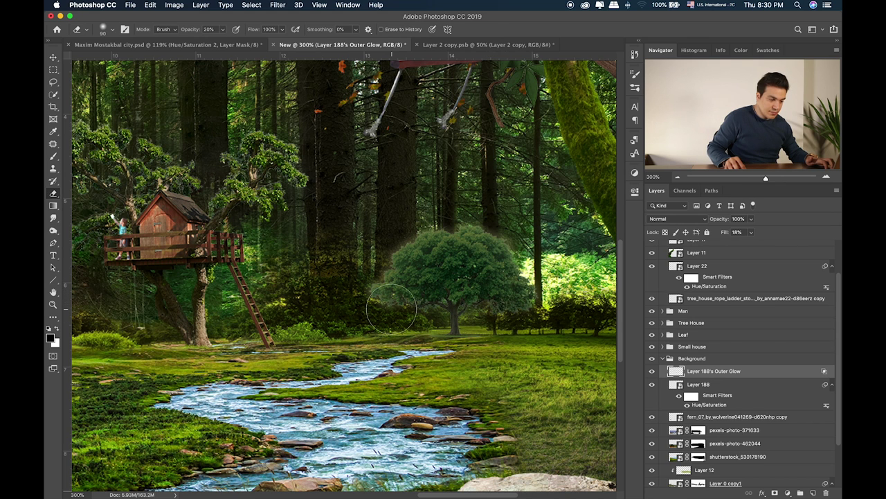
# Erase the leftover glow around the tree's shaded side and base with the Eraser at 100% opacity, enlarged to 175 px
pyautogui.press('0')
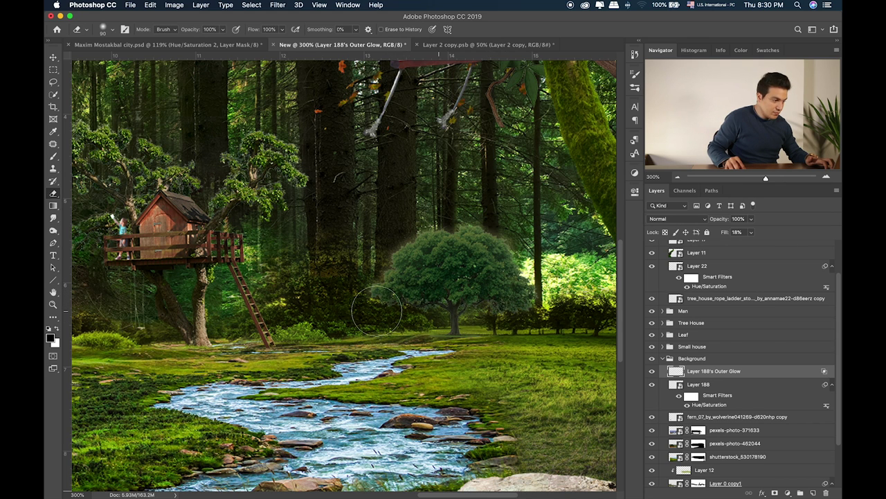
pyautogui.press(']')
pyautogui.press(']')
pyautogui.press(']')
pyautogui.press(']')
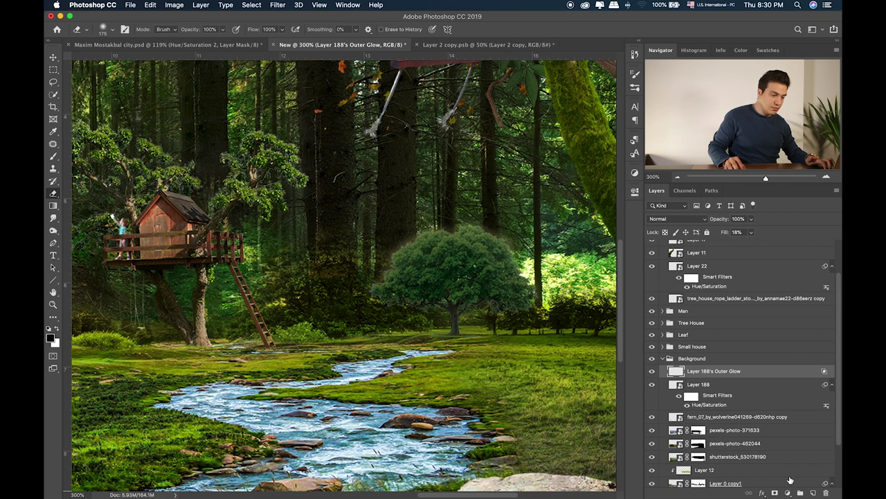
# Add a new empty layer below the glow layer, clipped to the Layer 188 tree, for brush painting
pyautogui.click(812, 492)
pyautogui.moveTo(738, 372); pyautogui.dragTo(742, 390)
pyautogui.keyDown('alt'); pyautogui.click(742, 391); pyautogui.keyUp('alt')
pyautogui.press('b')
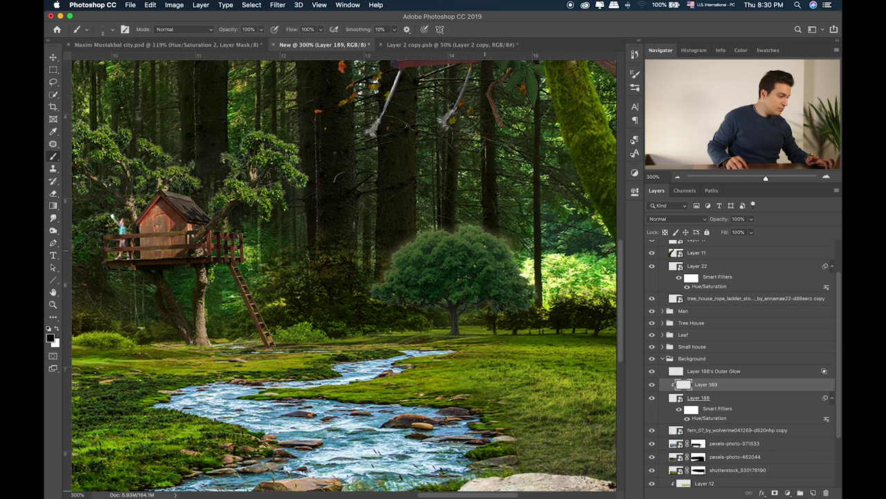
# Paint soft white highlights along the upper and sunlit edge of the tree's crown with an 80 px brush
pyautogui.press(']')
pyautogui.press(']')
pyautogui.press(']')
pyautogui.press(']')
pyautogui.press(']')
pyautogui.press(']')
pyautogui.press(']')
pyautogui.press(']')
pyautogui.press(']')
pyautogui.press(']')
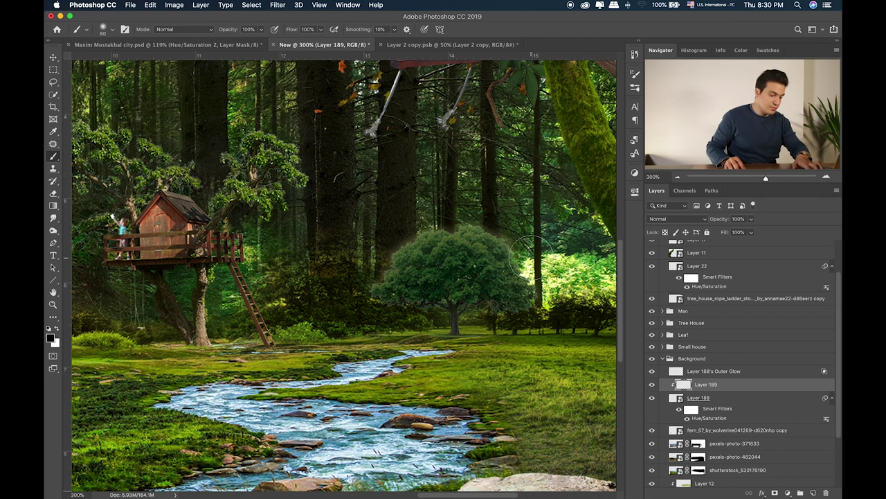
pyautogui.moveTo(529, 254); pyautogui.dragTo(537, 277)
pyautogui.press('super+z')
pyautogui.press('x')
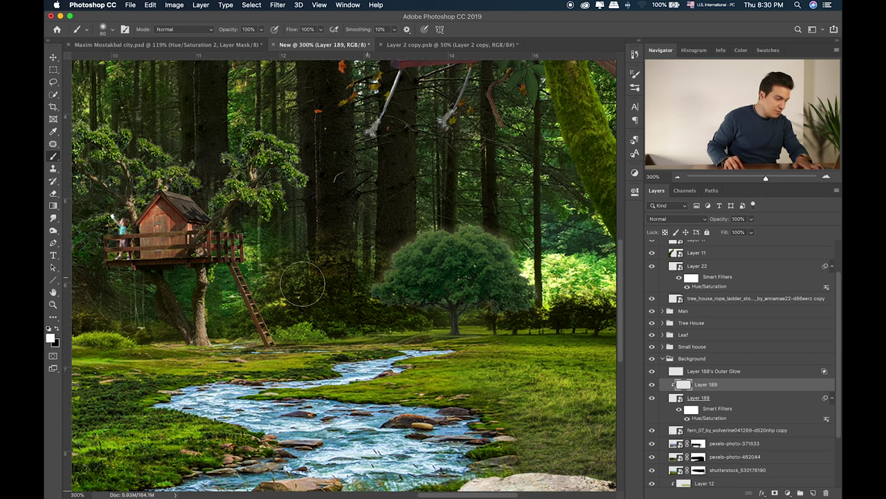
pyautogui.moveTo(530, 274)
pyautogui.mouseDown()
pyautogui.moveTo(489, 218)
pyautogui.moveTo(414, 221)
pyautogui.mouseUp()
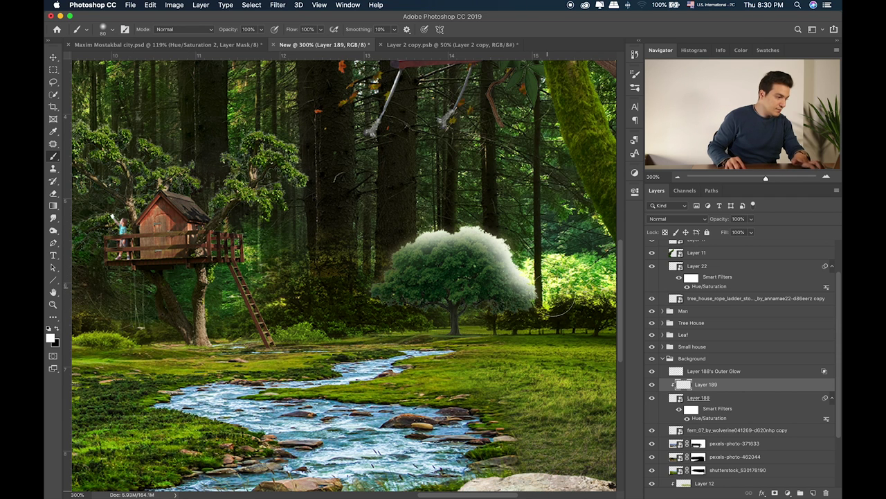
# Set the highlight layer's blend mode to Overlay and compare the scene with the tree layers hidden and shown
pyautogui.press('v')
pyautogui.hotkey('shift', '+')
pyautogui.hotkey('shift', '+')
pyautogui.hotkey('shift', '+')
pyautogui.hotkey('shift', '+')
pyautogui.hotkey('shift', '+')
pyautogui.hotkey('shift', '+')
pyautogui.hotkey('shift', '+')
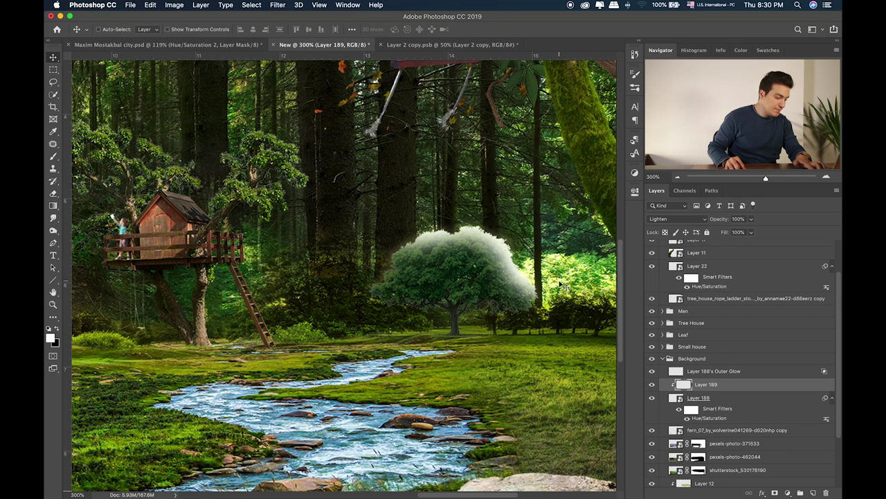
pyautogui.hotkey('shift', '+')
pyautogui.hotkey('shift', '+')
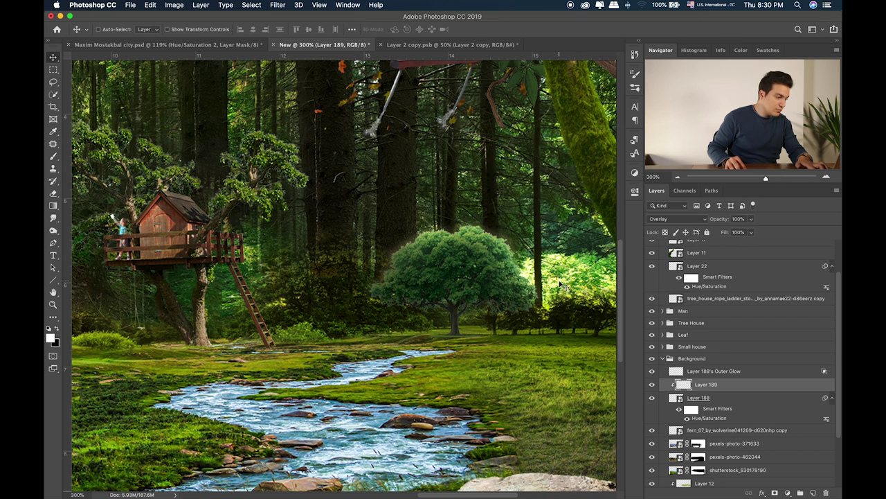
pyautogui.scroll(-2, 565, 289)
pyautogui.hscroll(3, 565, 289)
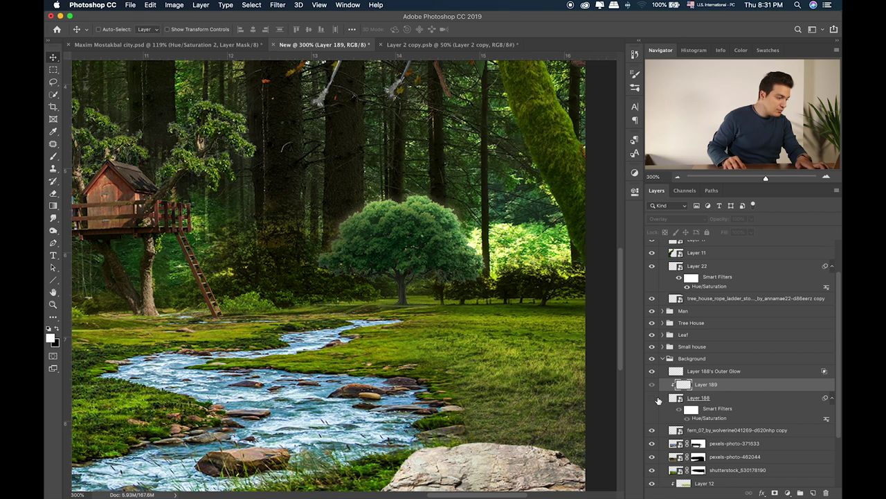
pyautogui.click(652, 372)
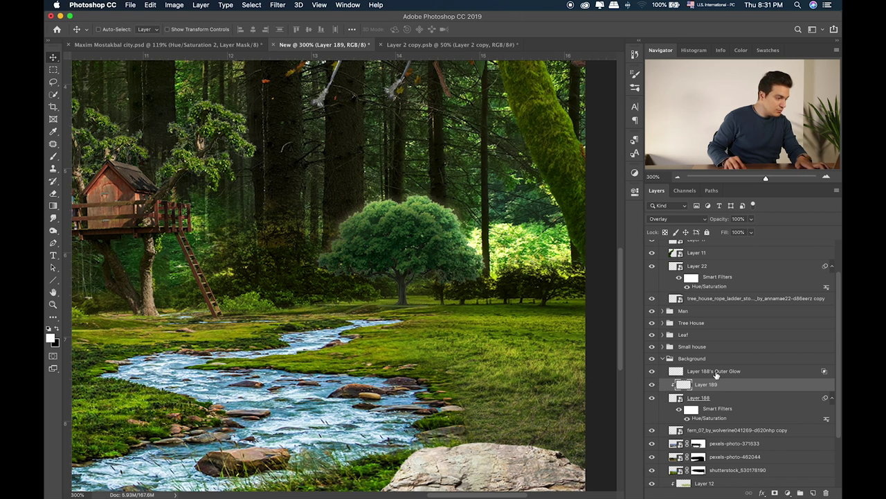
# Group the glow layer, the highlight layer and Layer 188, name the group Tree, and fit the whole image in view
pyautogui.click(713, 373)
pyautogui.keyDown('shift'); pyautogui.click(724, 400); pyautogui.keyUp('shift')
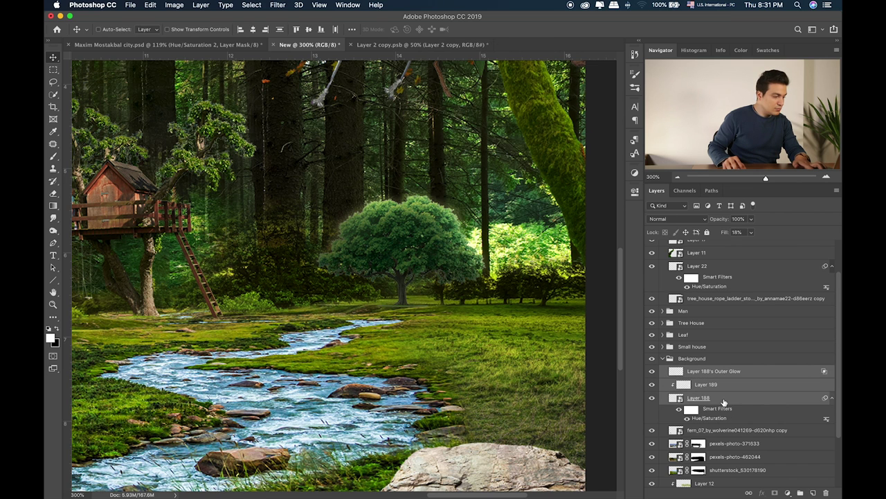
pyautogui.press('super+g')
pyautogui.doubleClick(694, 370)
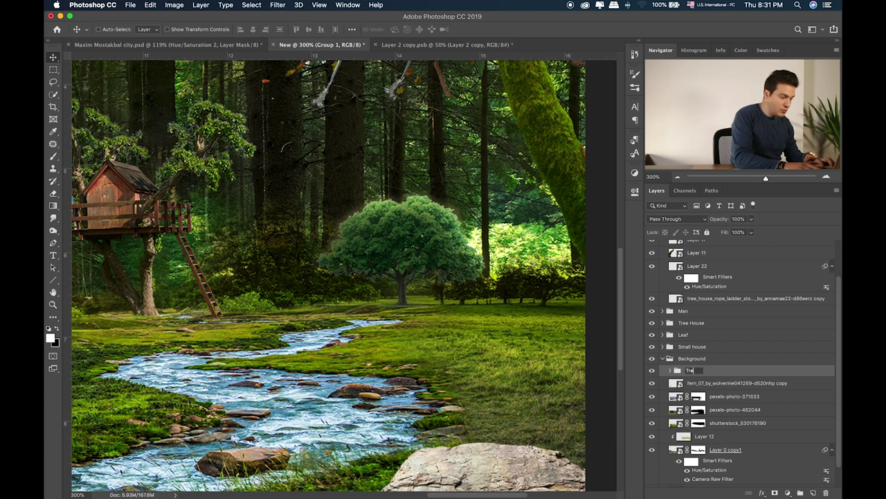
pyautogui.press('Return')
pyautogui.press('super+0')
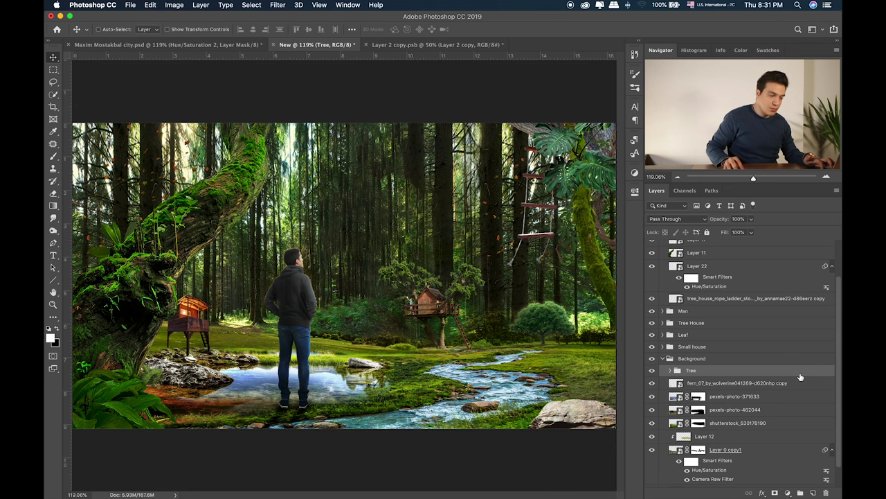
# Select and collapse the Background group in the layer stack
pyautogui.keyDown('alt'); pyautogui.click(655, 365); pyautogui.keyUp('alt')
pyautogui.keyDown('alt'); pyautogui.click(655, 363); pyautogui.keyUp('alt')
pyautogui.click(664, 359)
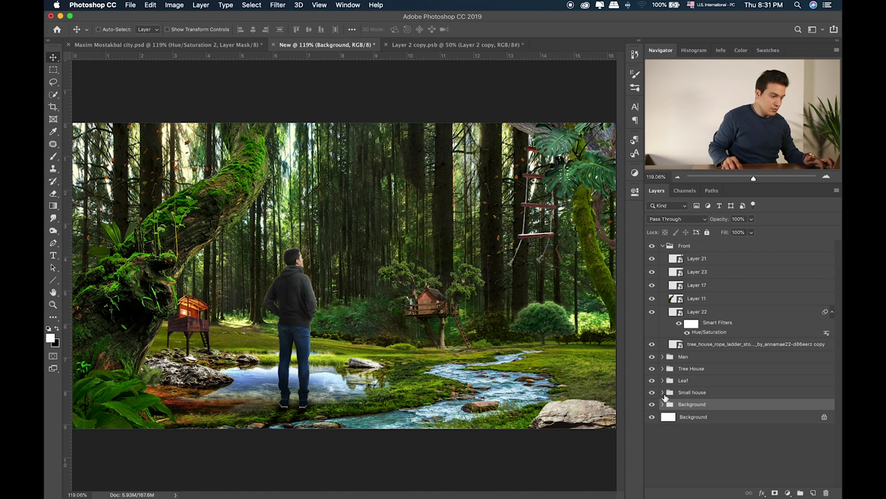
# Switch to Finder and preview Layer 77.png, Layer 73.png and a neighbouring image to choose the next element
pyautogui.press('super+Tab')
pyautogui.click(640, 270)
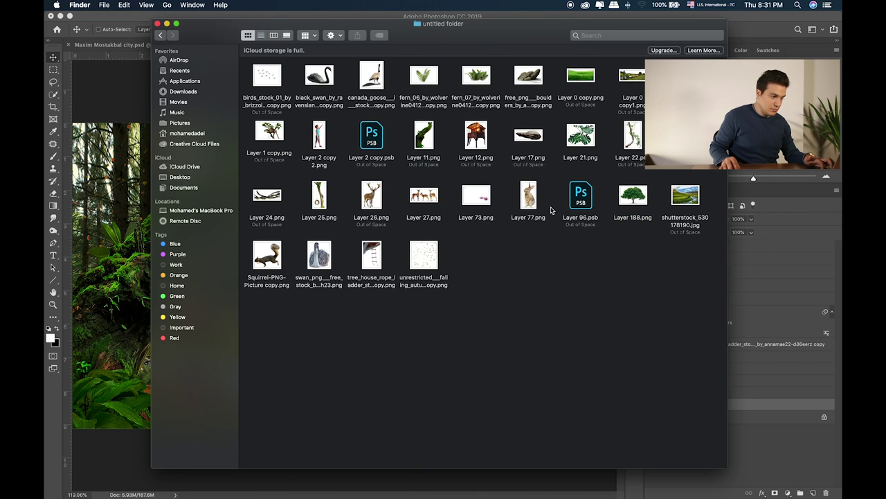
pyautogui.click(526, 200)
pyautogui.press('space')
pyautogui.press('space')
pyautogui.click(484, 196)
pyautogui.press('space')
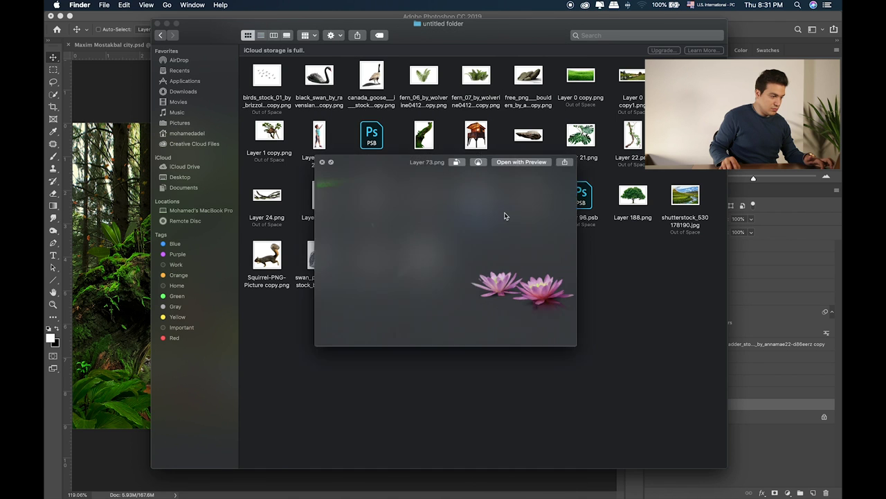
pyautogui.press('space')
pyautogui.click(448, 199)
pyautogui.press('space')
pyautogui.press('space')
# Place Layer 73.png above the Background group, scale it to 63.44% and set the lotus flowers on the pond beside the man
pyautogui.click(477, 198)
pyautogui.moveTo(482, 197); pyautogui.dragTo(114, 238)
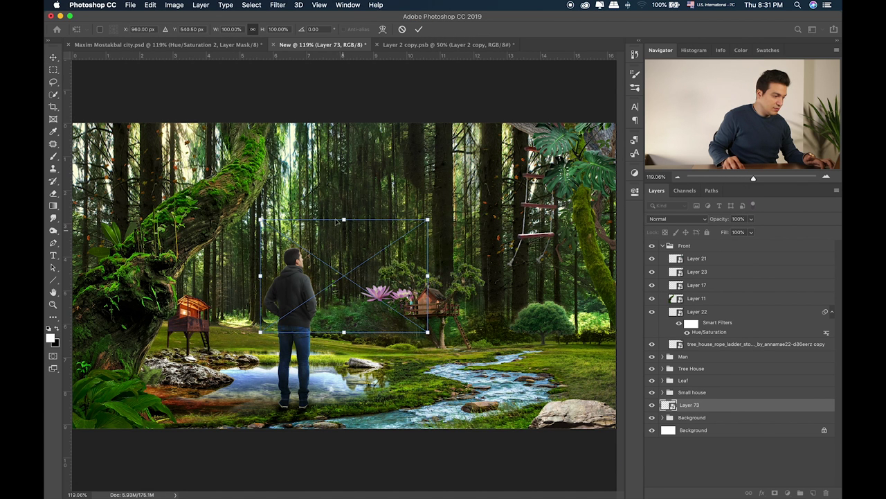
pyautogui.moveTo(264, 222); pyautogui.dragTo(325, 264)
pyautogui.moveTo(392, 306); pyautogui.dragTo(331, 383)
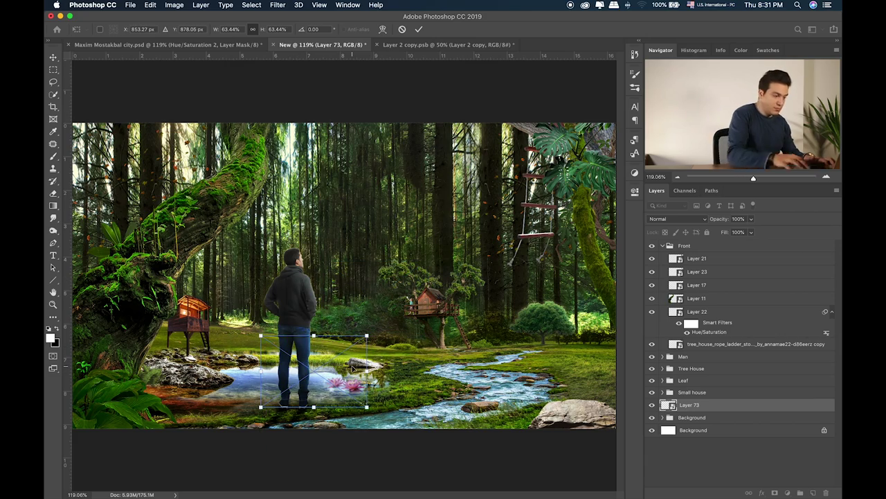
pyautogui.press('Return')
pyautogui.press('Return')
# Scale the lotus flowers of Layer 73 down to 47.31% and shift them slightly up on the pond
pyautogui.press('super+equal')
pyautogui.scroll(-5, 352, 365)
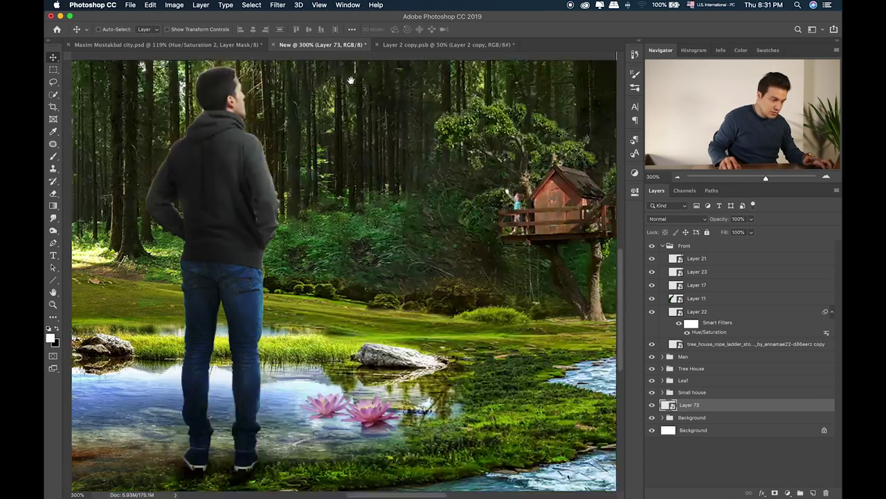
pyautogui.press('super+t')
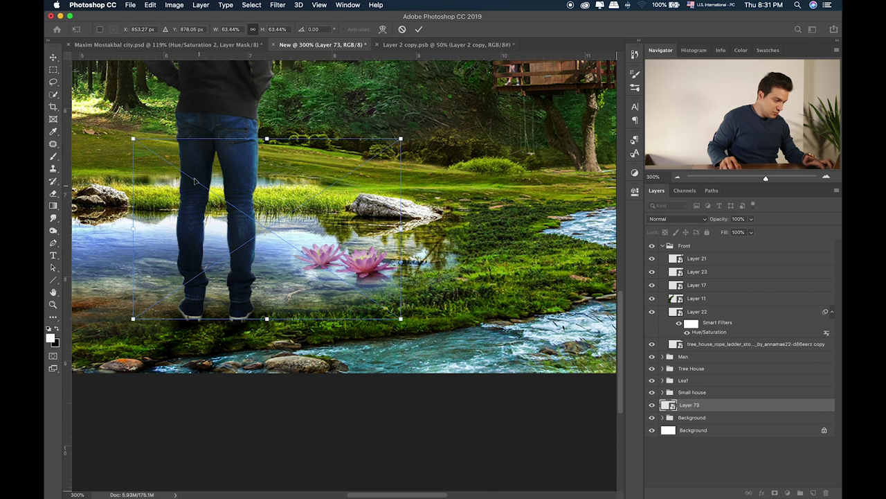
pyautogui.moveTo(134, 139); pyautogui.dragTo(201, 184)
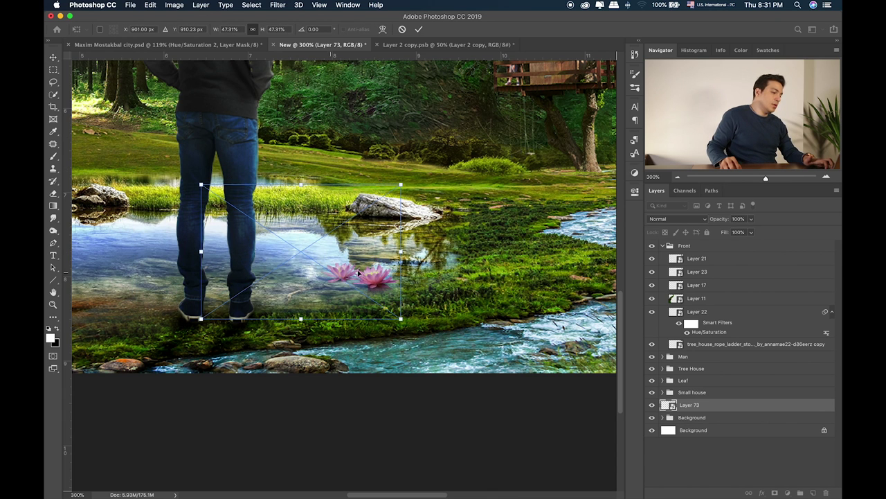
pyautogui.moveTo(360, 271); pyautogui.dragTo(359, 264)
pyautogui.press('Return')
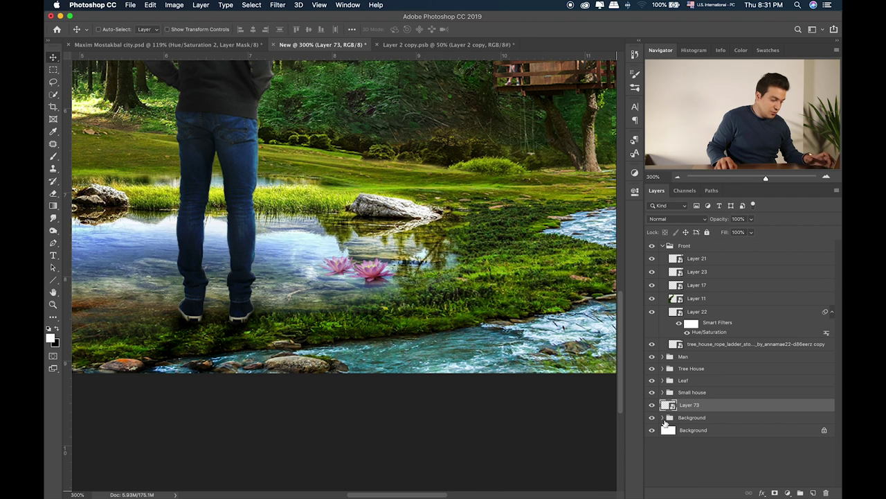
# Expand the Background group and move Layer 73 into it, above the Tree group
pyautogui.click(662, 417)
pyautogui.moveTo(701, 408); pyautogui.dragTo(685, 419)
pyautogui.scroll(-2, 676, 415)
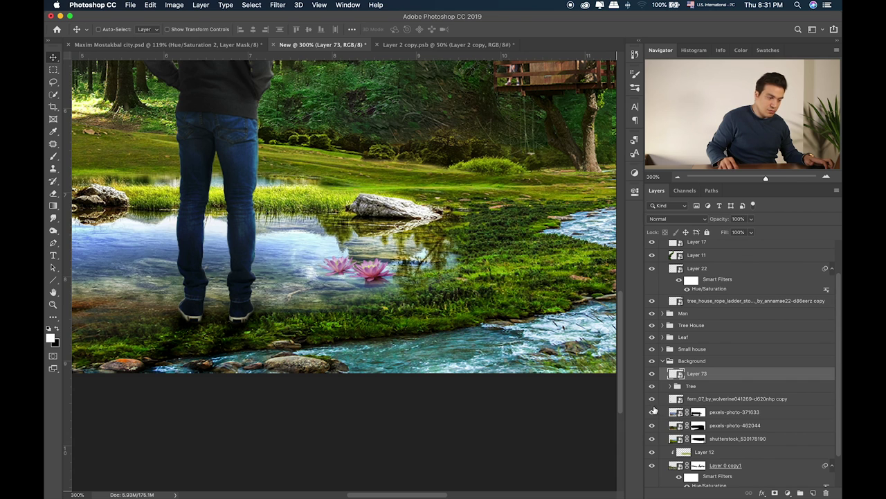
# Check the pexels-photo-371633 layer by toggling its visibility, and target its layer mask with the Brush tool
pyautogui.click(651, 413)
pyautogui.click(651, 412)
pyautogui.click(724, 414)
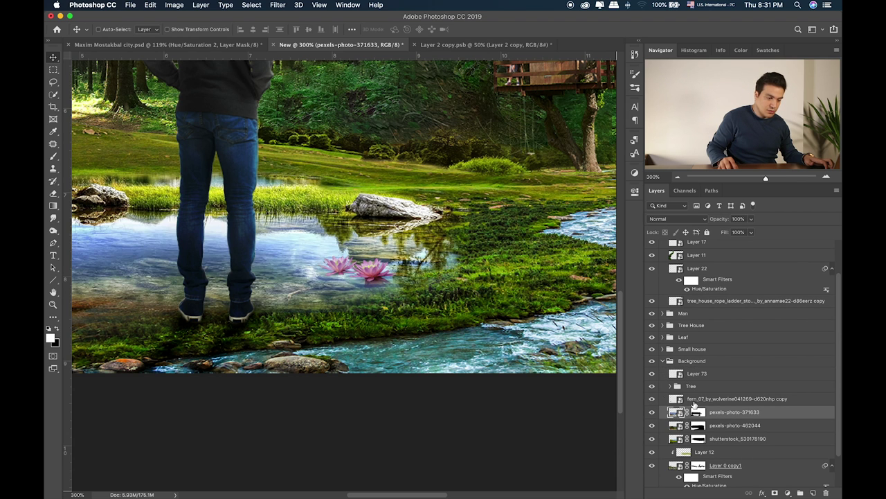
pyautogui.click(698, 412)
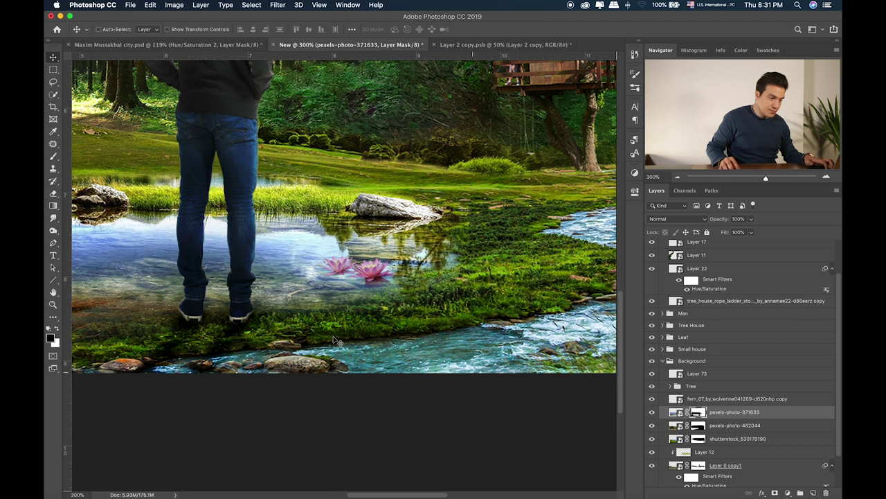
pyautogui.click(53, 157)
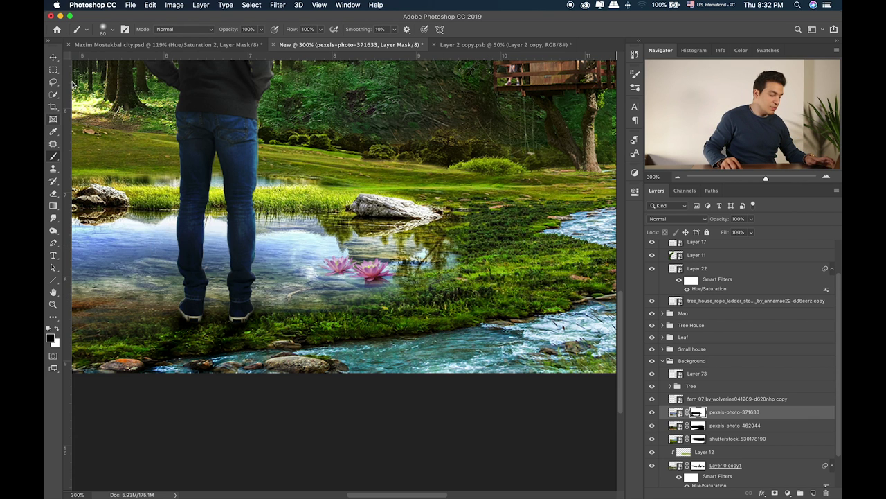
# Enlarge the brush preset list, look through its folders and pick Kyle's Concept Brushes - Scratch Blend
pyautogui.click(113, 30)
pyautogui.scroll(-10, 99, 145)
pyautogui.scroll(-5, 99, 144)
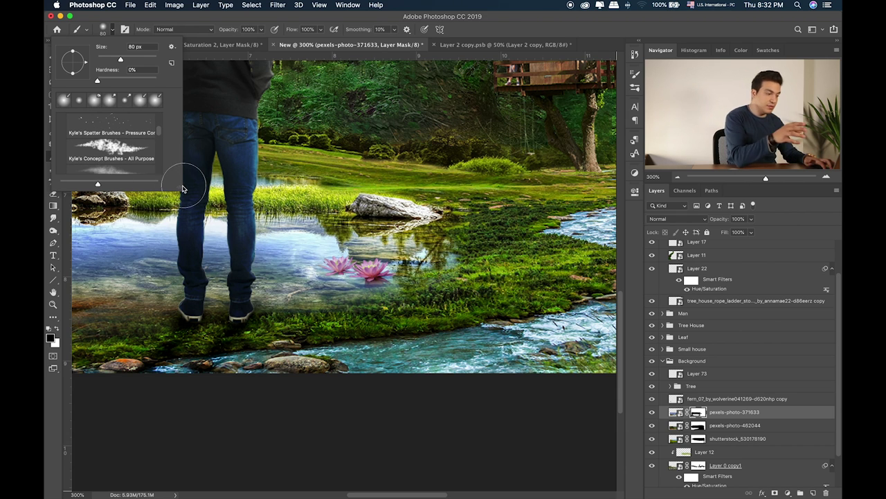
pyautogui.moveTo(182, 189); pyautogui.dragTo(180, 329)
pyautogui.scroll(-3, 95, 262)
pyautogui.scroll(-15, 95, 262)
pyautogui.scroll(15, 100, 262)
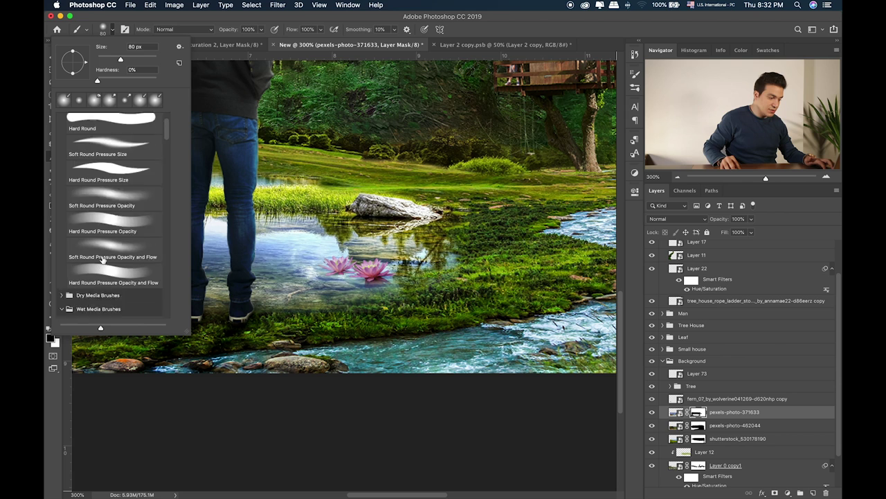
pyautogui.scroll(-3, 102, 258)
pyautogui.scroll(-3, 62, 193)
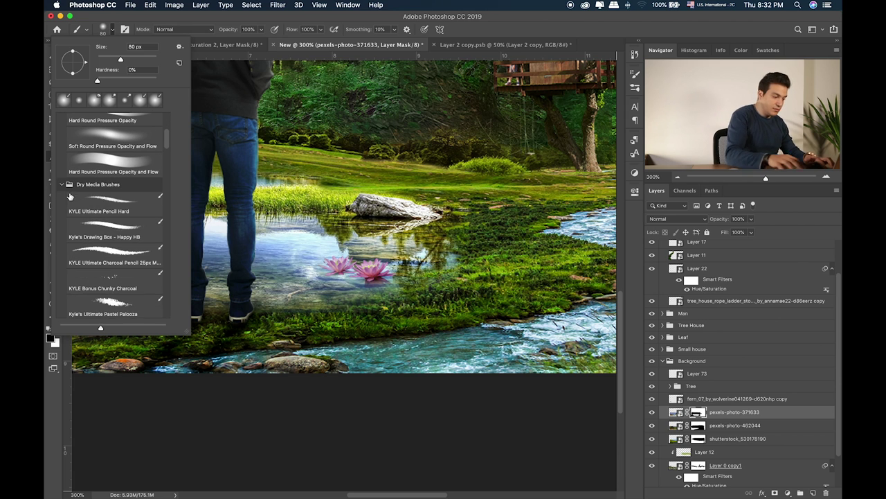
pyautogui.scroll(-3, 114, 248)
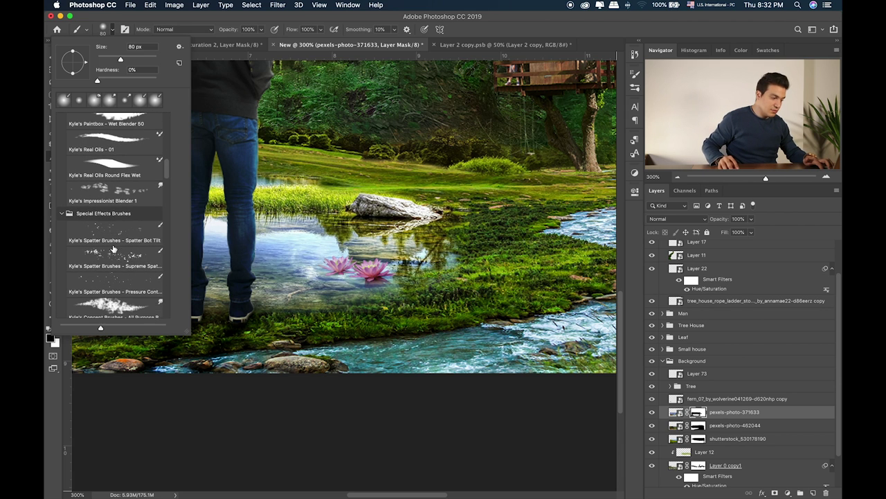
pyautogui.scroll(-5, 111, 236)
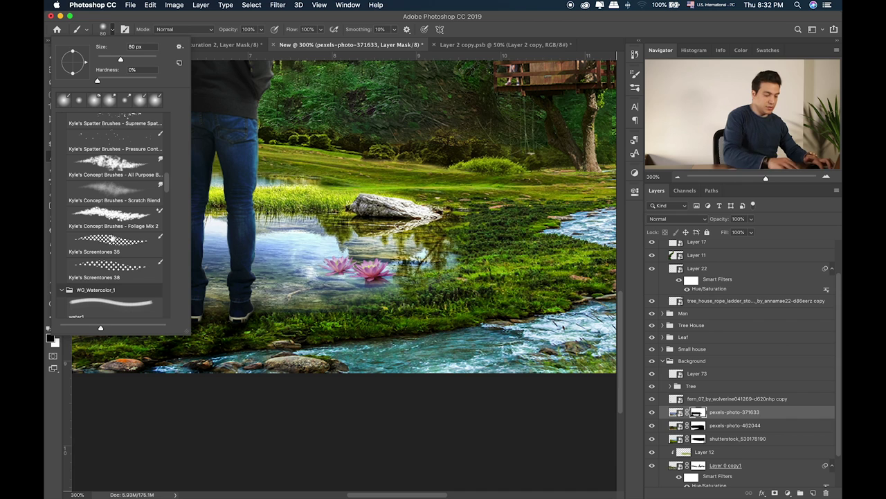
pyautogui.click(115, 187)
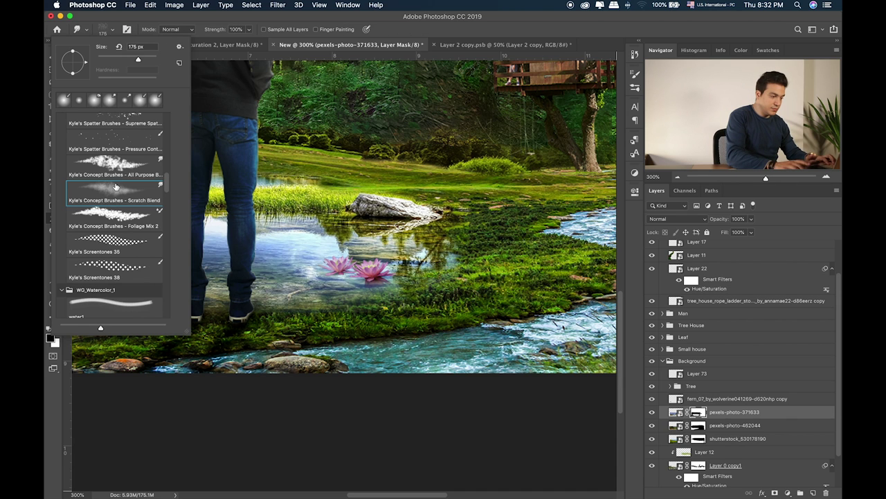
# Try the water19 brush preset on the pond mask, reducing its size to 50 px
pyautogui.scroll(-20, 120, 166)
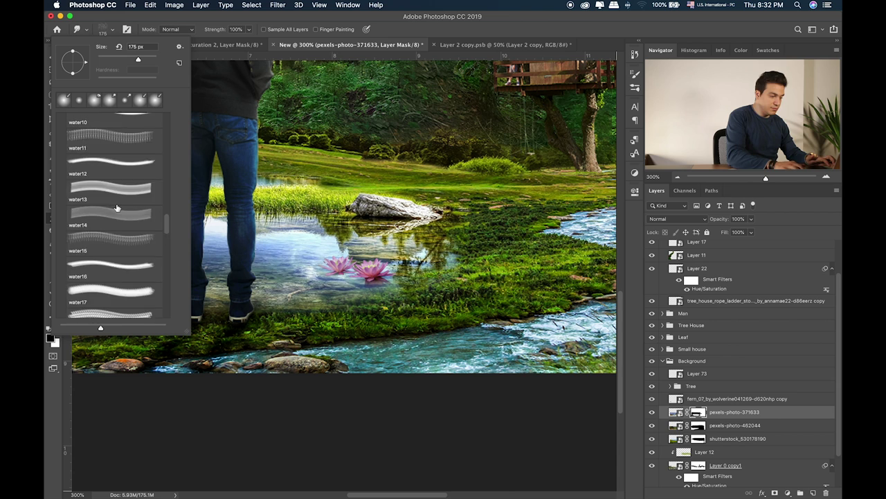
pyautogui.click(116, 181)
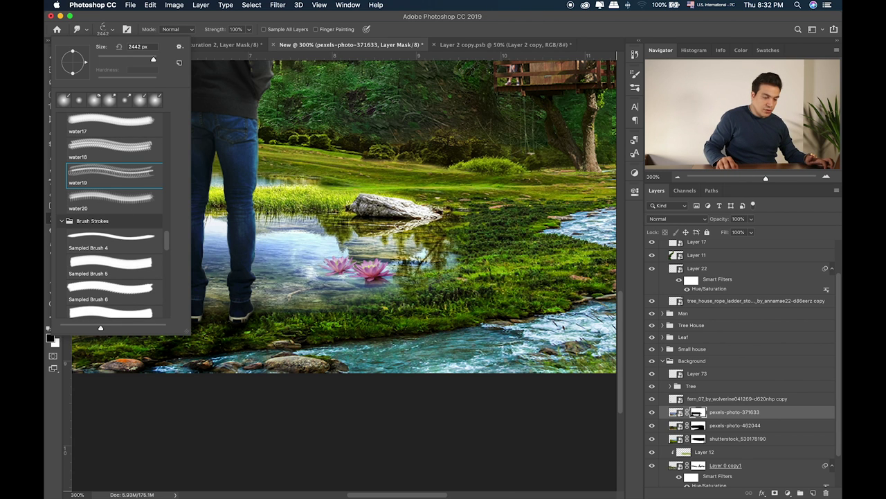
pyautogui.click(345, 310)
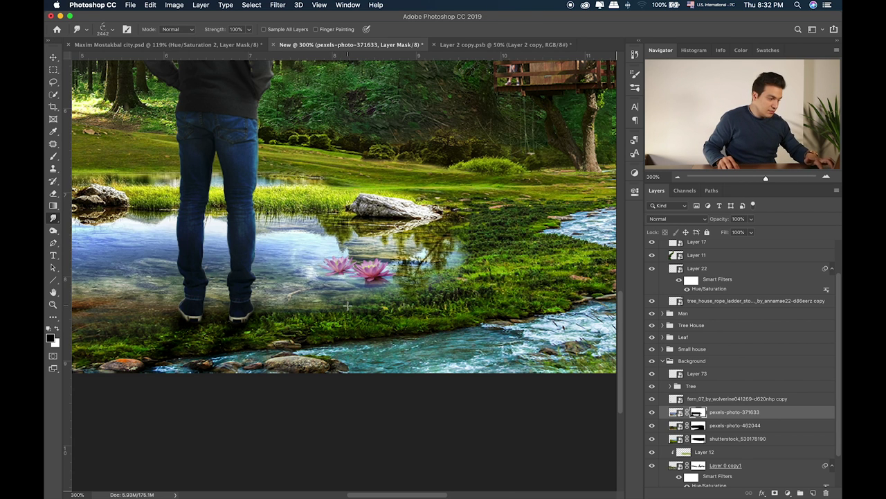
pyautogui.press('super+z')
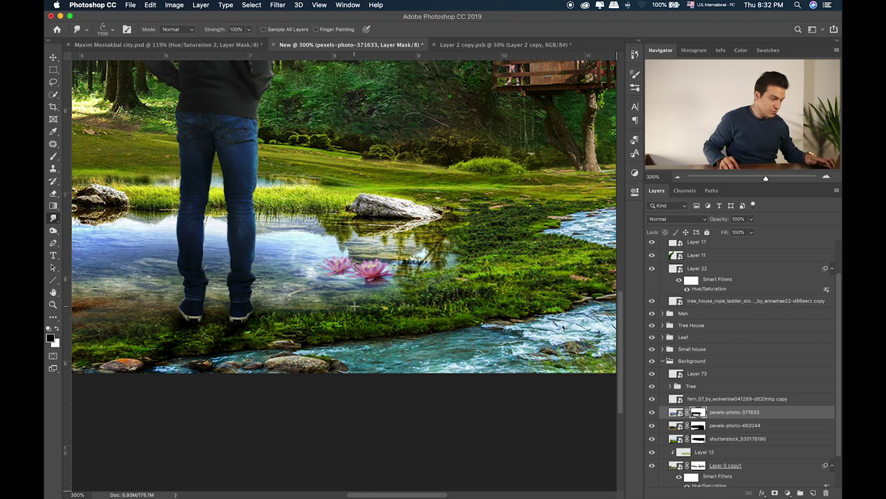
pyautogui.press('[')
pyautogui.press('[')
pyautogui.press('[')
pyautogui.press('[')
pyautogui.press('[')
pyautogui.press('[')
pyautogui.press('[')
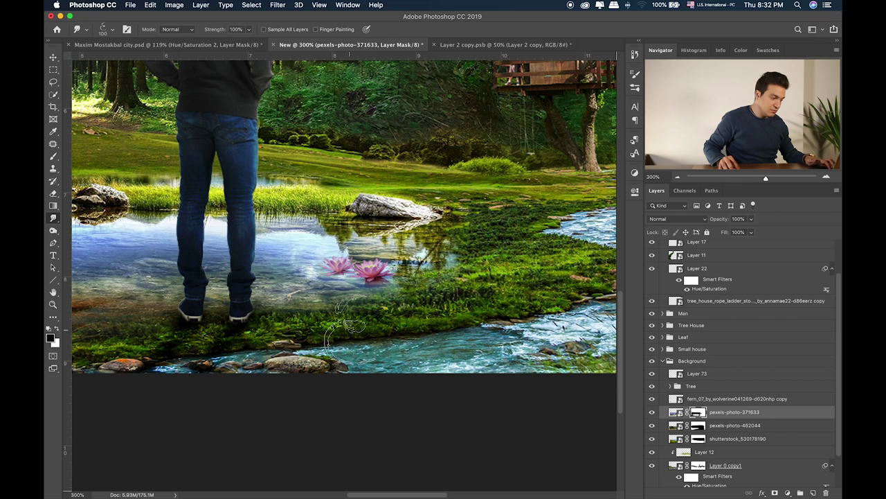
pyautogui.press('[')
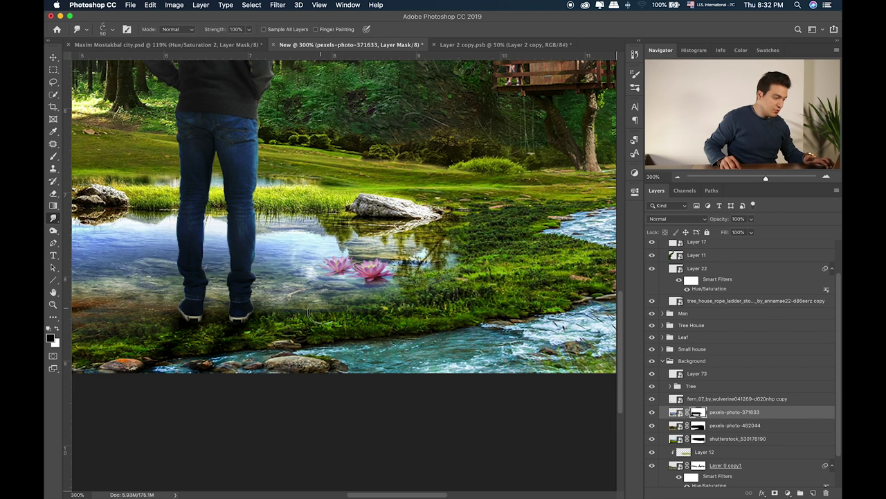
# Return to the Brush tool and refine the pond's grassy edge on the pexels-photo-371633 mask with a small tip
pyautogui.click(53, 156)
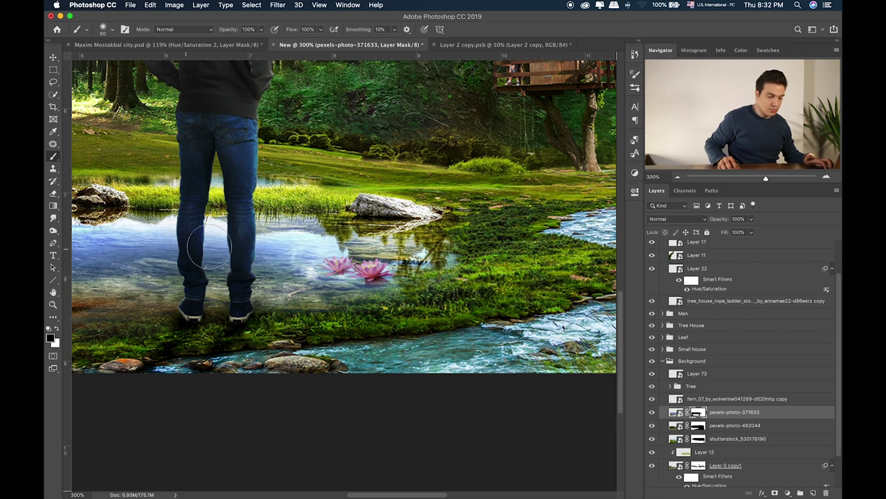
pyautogui.press('[')
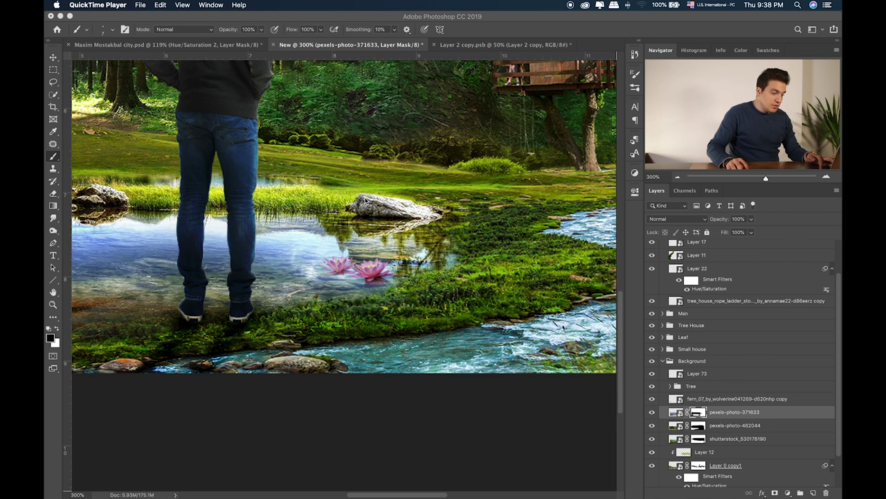
pyautogui.click(442, 272)
pyautogui.moveTo(358, 174); pyautogui.dragTo(437, 265)
# Switch to Finder, preview the fern_06 image and place it in the Photoshop forest document
pyautogui.press('super+Tab')
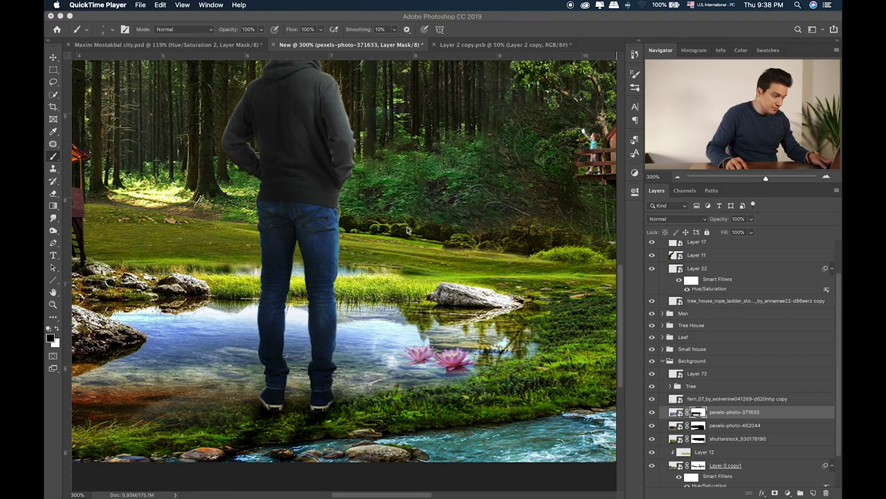
pyautogui.press('super+Tab')
pyautogui.press('super+Tab')
pyautogui.click(561, 323)
pyautogui.click(434, 202)
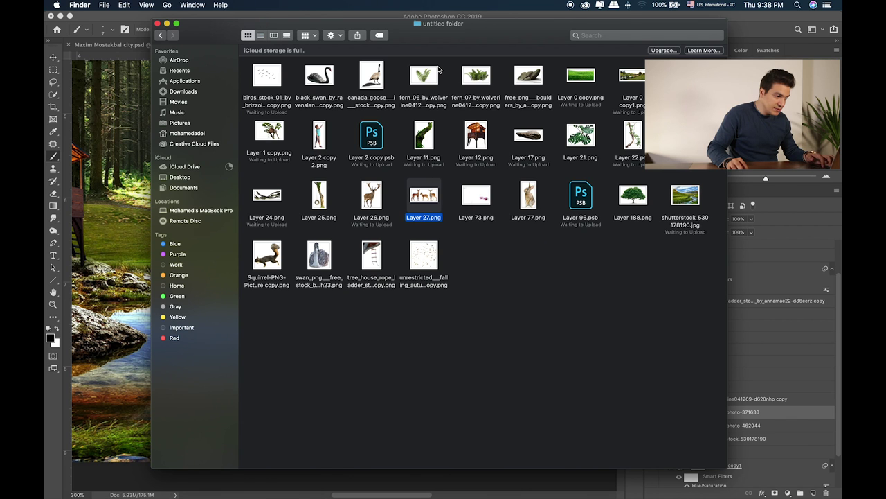
pyautogui.click(479, 77)
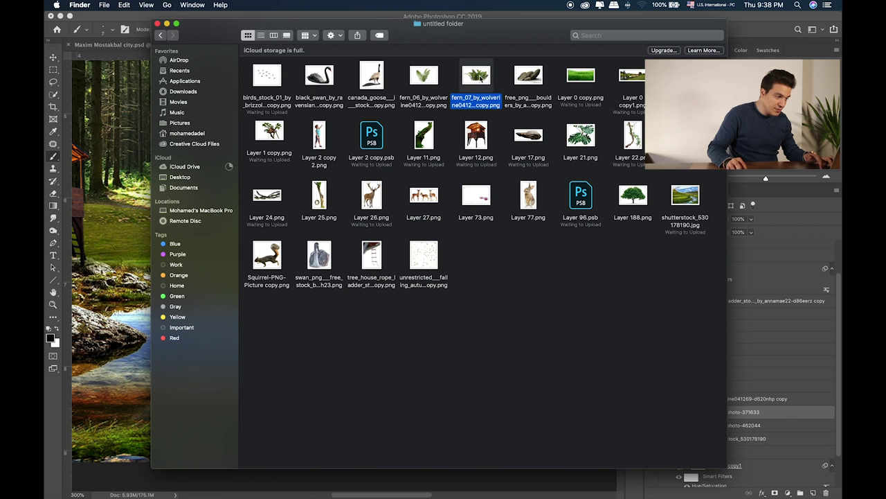
pyautogui.click(430, 83)
pyautogui.press('space')
pyautogui.press('space')
pyautogui.moveTo(431, 82); pyautogui.dragTo(139, 198)
pyautogui.press('Return')
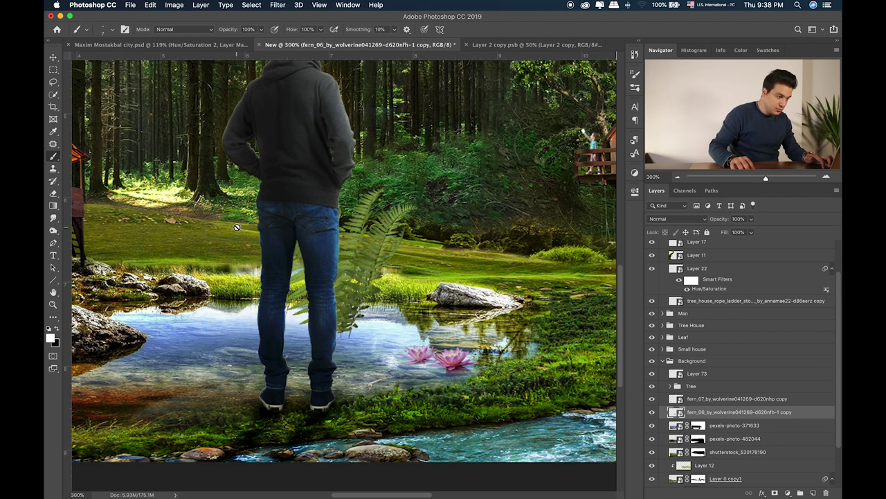
# Move the fern to the base of the mossy trunk beside the large leaves and stack it above the fern_07 layer
pyautogui.press('v')
pyautogui.moveTo(385, 263); pyautogui.dragTo(191, 335)
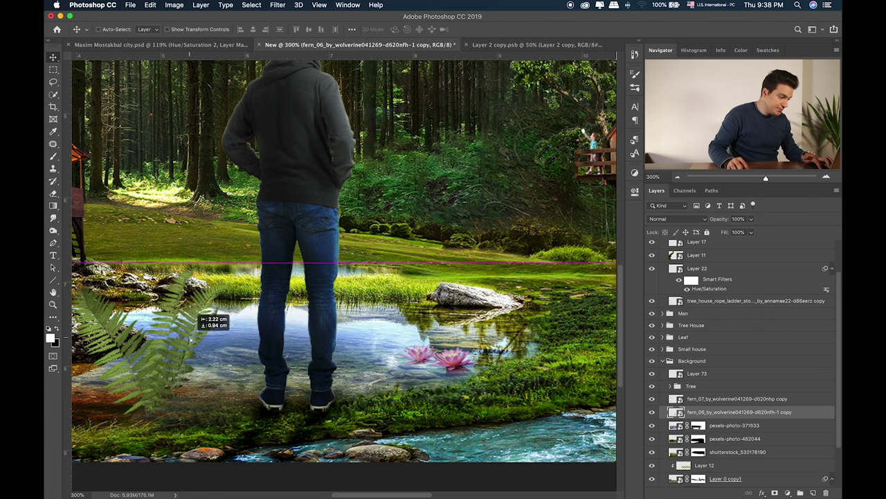
pyautogui.press('space')
pyautogui.moveTo(256, 353); pyautogui.dragTo(466, 299)
pyautogui.hscroll(-2, 466, 299)
pyautogui.moveTo(386, 309); pyautogui.dragTo(127, 308)
pyautogui.moveTo(746, 413); pyautogui.dragTo(743, 397)
pyautogui.moveTo(165, 293); pyautogui.dragTo(167, 334)
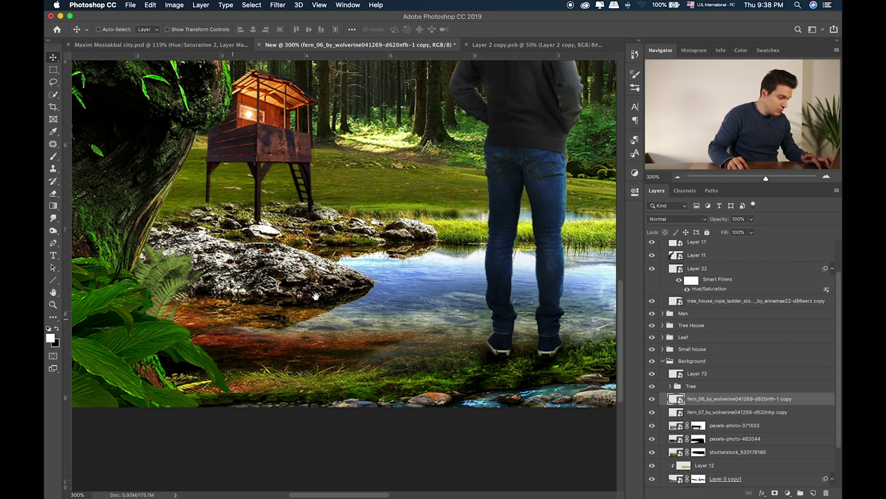
# Group the fern_06 and fern_07 layers and clip a new empty layer to the group
pyautogui.hscroll(1, 386, 322)
pyautogui.keyDown('shift'); pyautogui.click(728, 414); pyautogui.keyUp('shift')
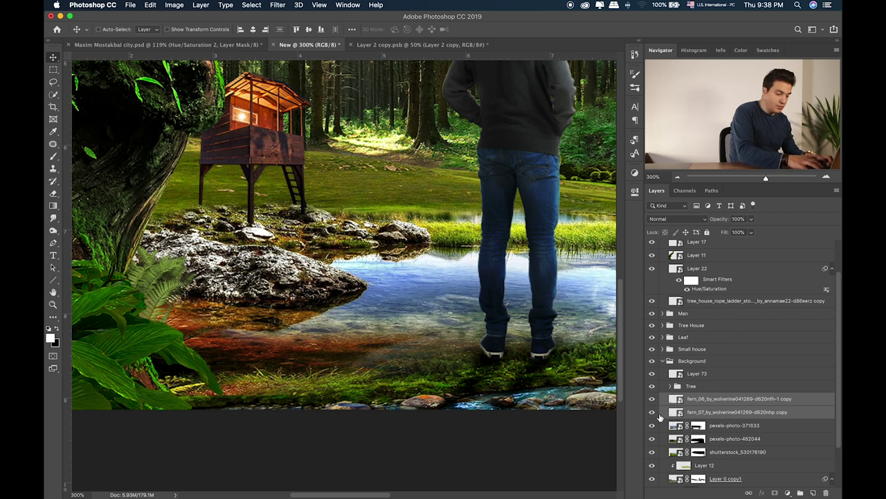
pyautogui.press('super+g')
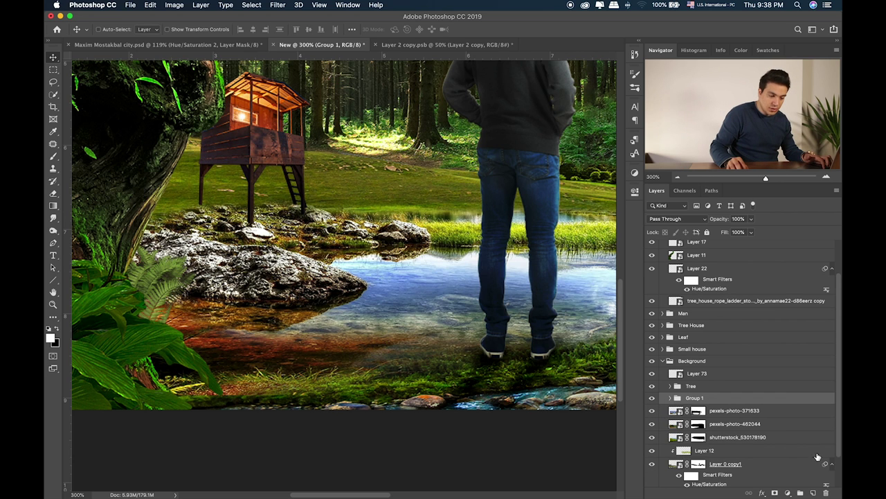
pyautogui.click(813, 492)
pyautogui.keyDown('alt'); pyautogui.click(703, 405); pyautogui.keyUp('alt')
# Sample dark green from the nearby leaves and paint over the fern on the clipped layer, enlarging the brush to 125 px
pyautogui.press('b')
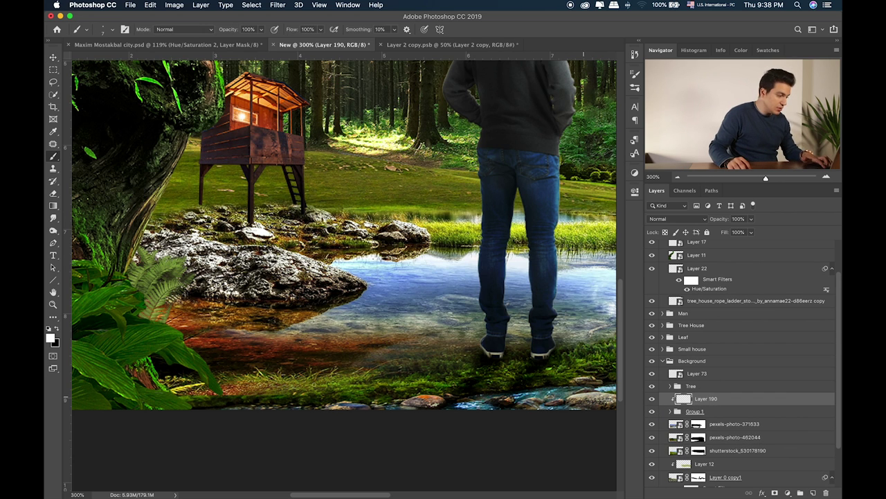
pyautogui.keyDown('alt'); pyautogui.click(142, 346); pyautogui.keyUp('alt')
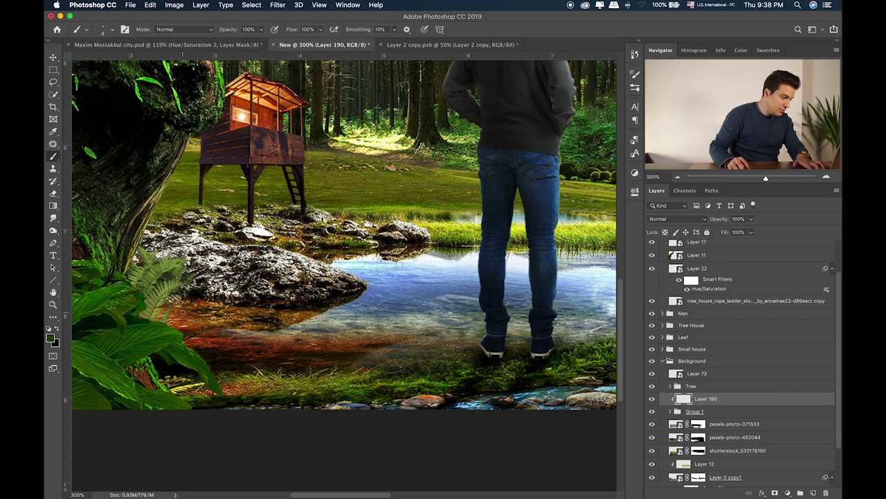
pyautogui.press(']')
pyautogui.press(']')
pyautogui.press(']')
pyautogui.press(']')
pyautogui.press(']')
pyautogui.press(']')
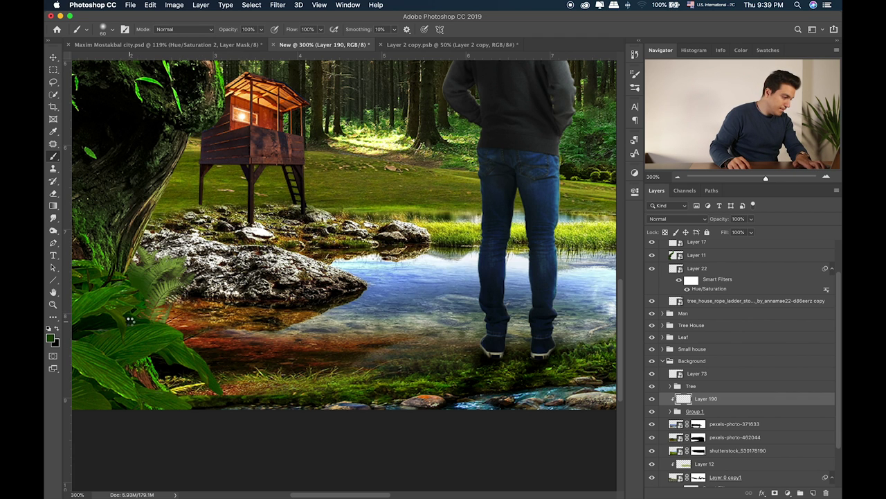
pyautogui.moveTo(142, 315); pyautogui.dragTo(166, 256)
pyautogui.press(']')
pyautogui.press(']')
pyautogui.press(']')
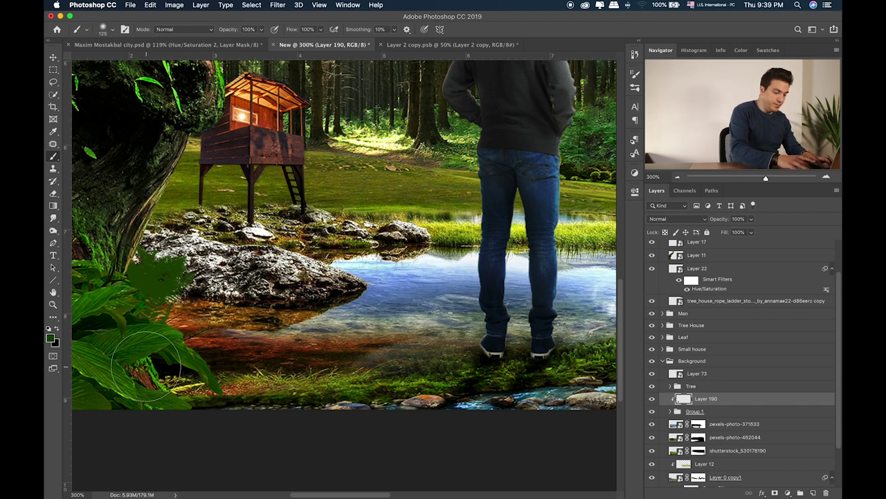
# Set the blend mode of the green paint layer above the ferns to Overlay
pyautogui.press('v')
pyautogui.hotkey('shift', '+')
pyautogui.hotkey('shift', '+')
pyautogui.hotkey('shift', '+')
pyautogui.hotkey('shift', '+')
pyautogui.hotkey('shift', '+')
pyautogui.hotkey('shift', '+')
pyautogui.hotkey('shift', '+')
pyautogui.hotkey('shift', '+')
pyautogui.hotkey('shift', '+')
pyautogui.hotkey('shift', '+')
pyautogui.hotkey('shift', '+')
pyautogui.hotkey('shift', '+')
pyautogui.hotkey('shift', '-')
pyautogui.hotkey('shift', '+')
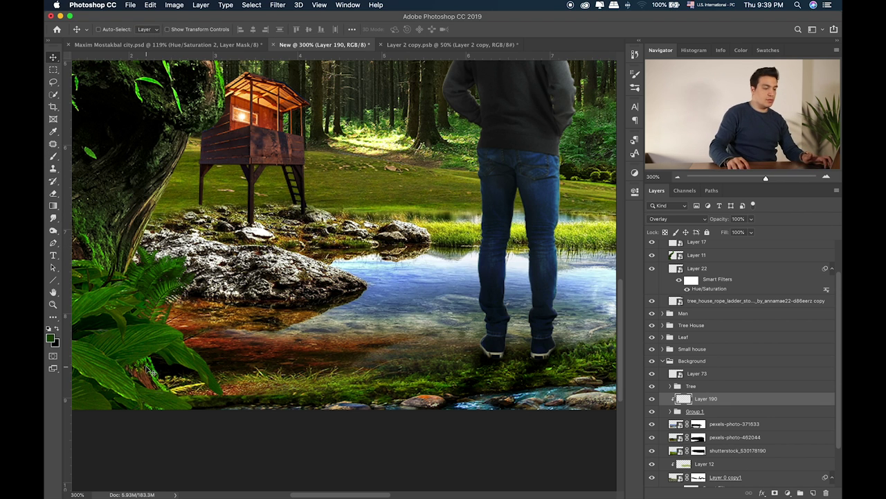
# Lower the opacity of the Overlay green paint layer above the ferns to 67%
pyautogui.click(752, 219)
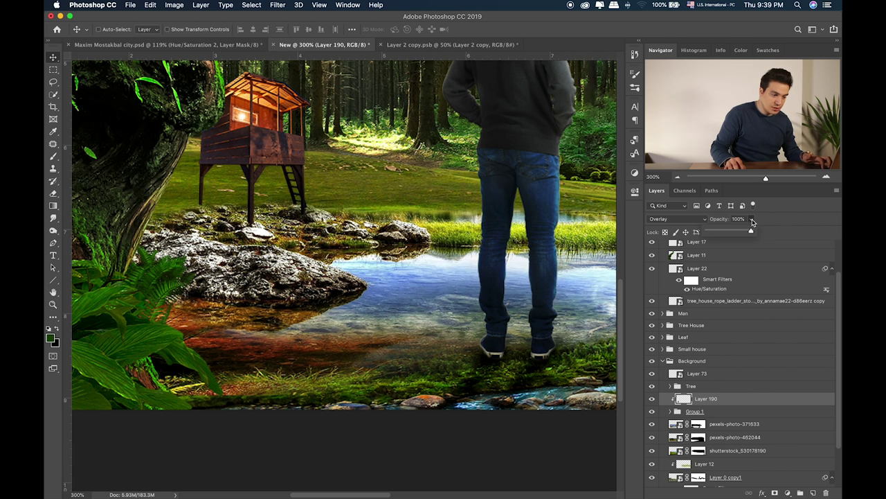
pyautogui.moveTo(432, 338); pyautogui.dragTo(256, 320)
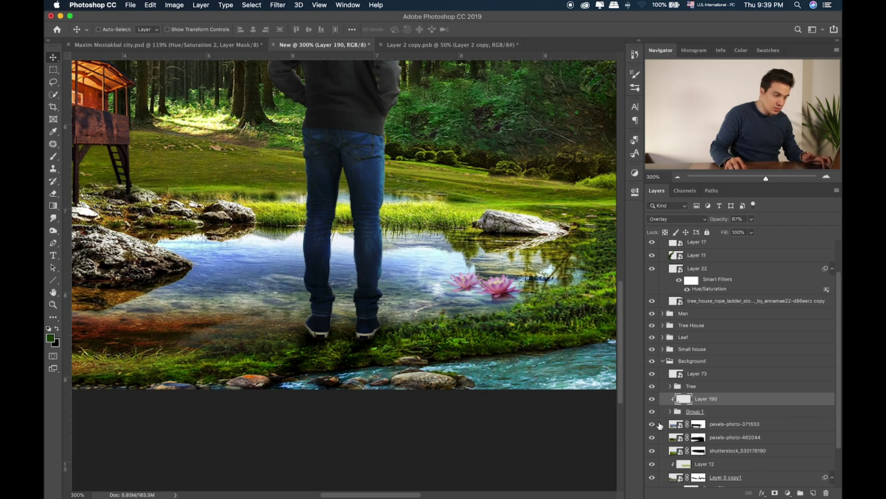
# Switch to Finder, place the canada_goose image in the scene document, and stack its layer directly above the Background group
pyautogui.press('super+Tab')
pyautogui.click(387, 94)
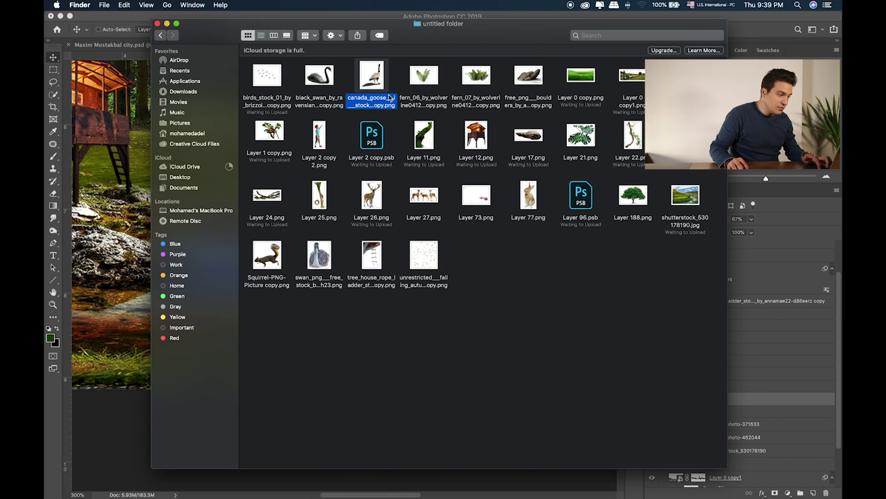
pyautogui.press('space')
pyautogui.press('space')
pyautogui.moveTo(392, 104); pyautogui.dragTo(131, 197)
pyautogui.press('Return')
pyautogui.moveTo(691, 404); pyautogui.dragTo(696, 352)
pyautogui.click(662, 375)
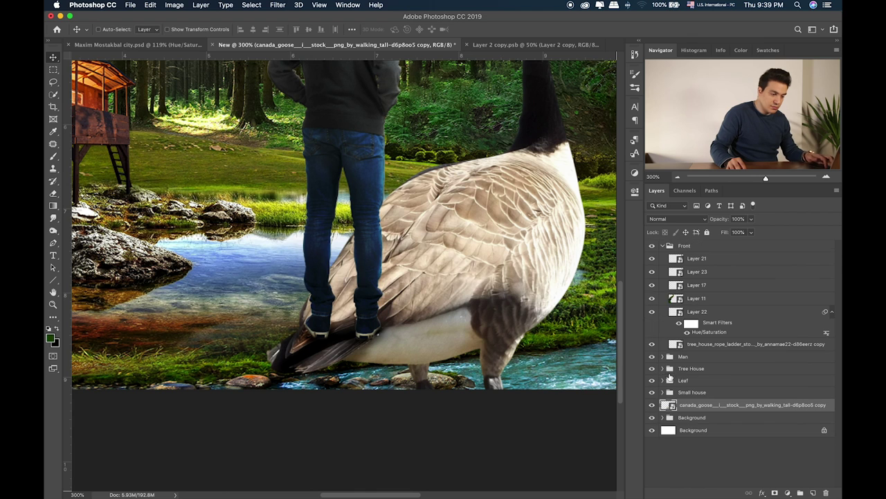
# Put the goose layer in a new group and name the group Duck
pyautogui.press('super+g')
pyautogui.doubleClick(695, 414)
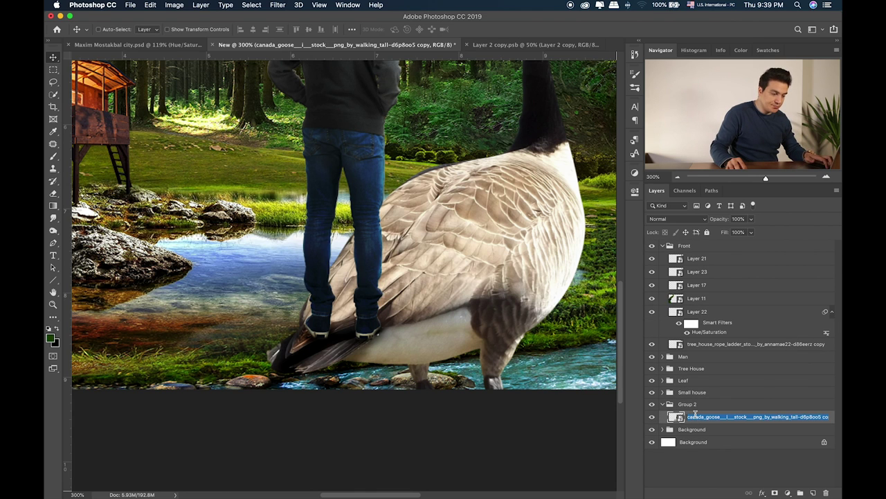
pyautogui.press('Return')
pyautogui.doubleClick(688, 404)
pyautogui.write('D')
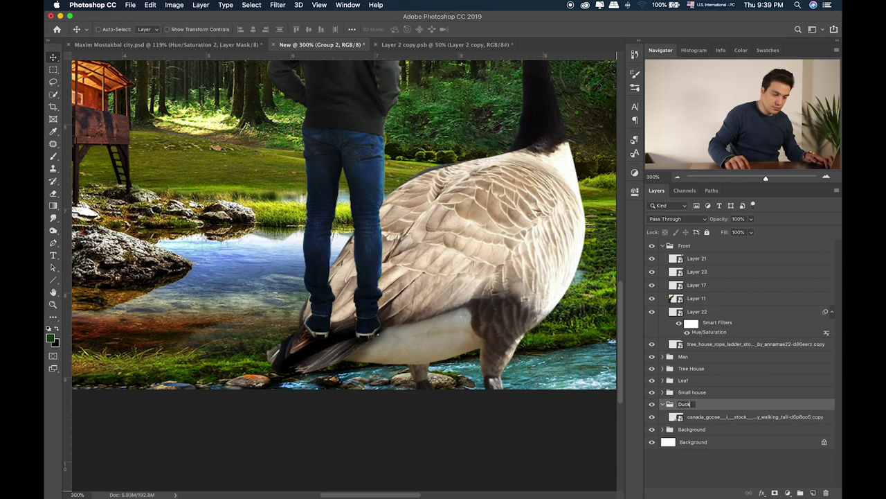
pyautogui.write('uck')
pyautogui.press('Return')
# Scale the goose down proportionally to about 19% of its size
pyautogui.click(704, 418)
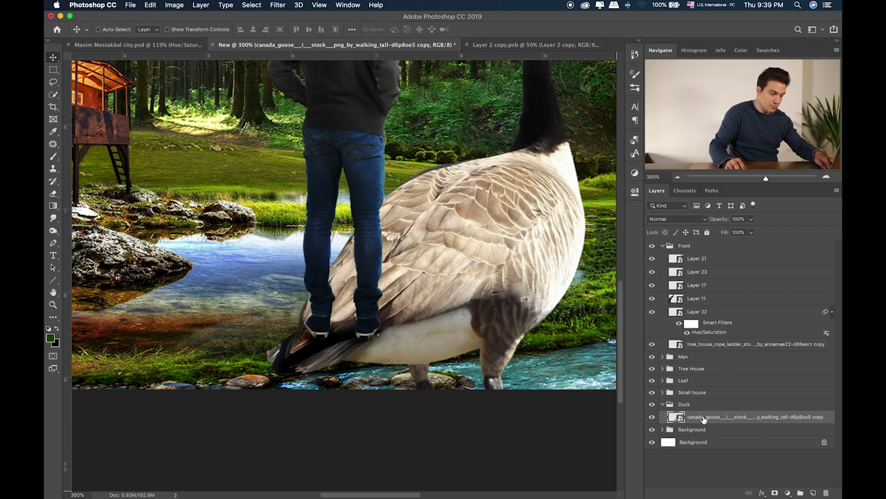
pyautogui.press('super+t')
pyautogui.press('super+0')
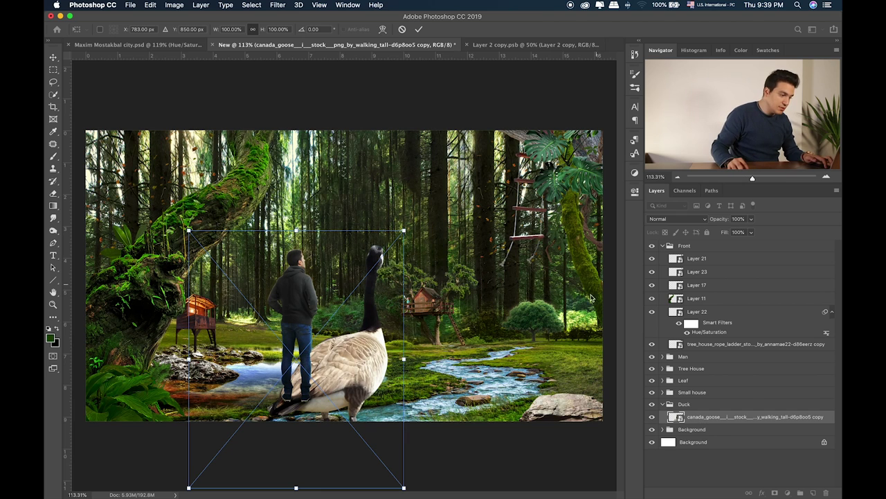
pyautogui.moveTo(404, 230); pyautogui.dragTo(392, 358)
pyautogui.press('Return')
pyautogui.press('super+plus')
pyautogui.press('super+plus')
pyautogui.press('super+plus')
pyautogui.moveTo(363, 288); pyautogui.dragTo(430, 236)
pyautogui.press('super+r')
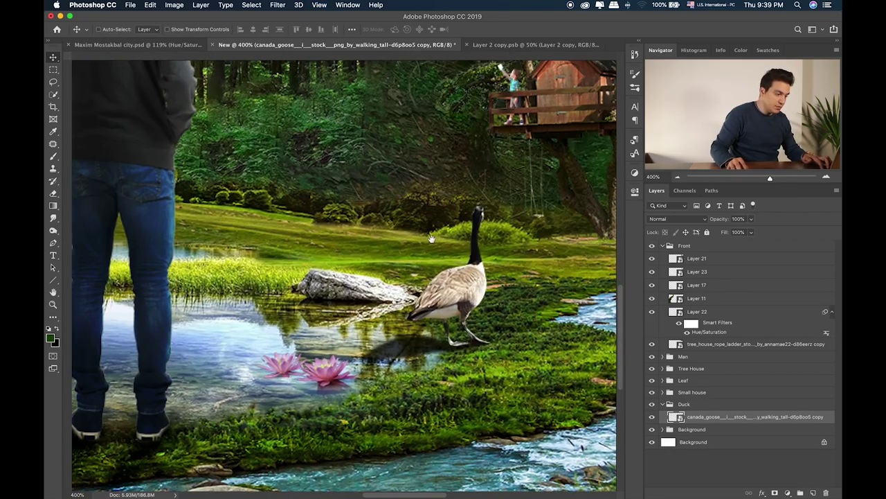
# Move the goose onto the large rock below the stilted wooden house and scale it down further to fit
pyautogui.moveTo(452, 283); pyautogui.dragTo(469, 318)
pyautogui.hscroll(-5, 531, 309)
pyautogui.moveTo(570, 316); pyautogui.dragTo(162, 296)
pyautogui.moveTo(177, 304); pyautogui.dragTo(414, 276)
pyautogui.hotkey('ctrl', 't')
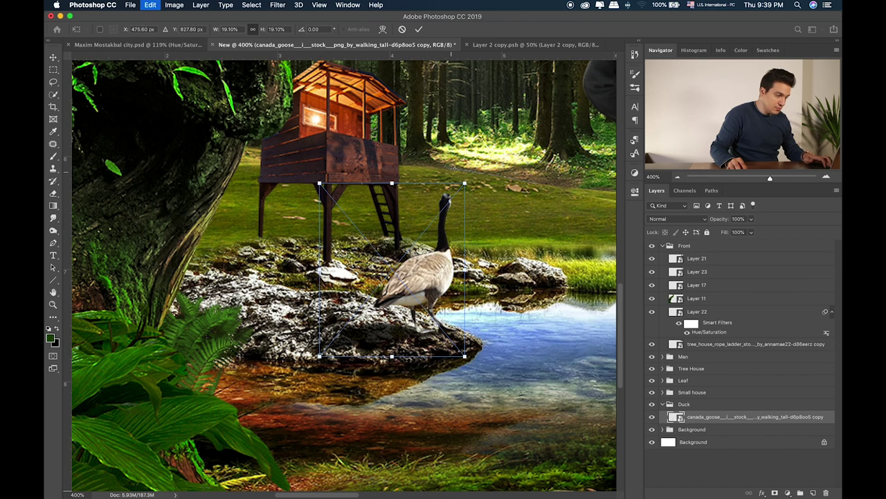
pyautogui.moveTo(465, 183); pyautogui.dragTo(419, 238)
pyautogui.moveTo(395, 275); pyautogui.dragTo(442, 245)
pyautogui.press('Return')
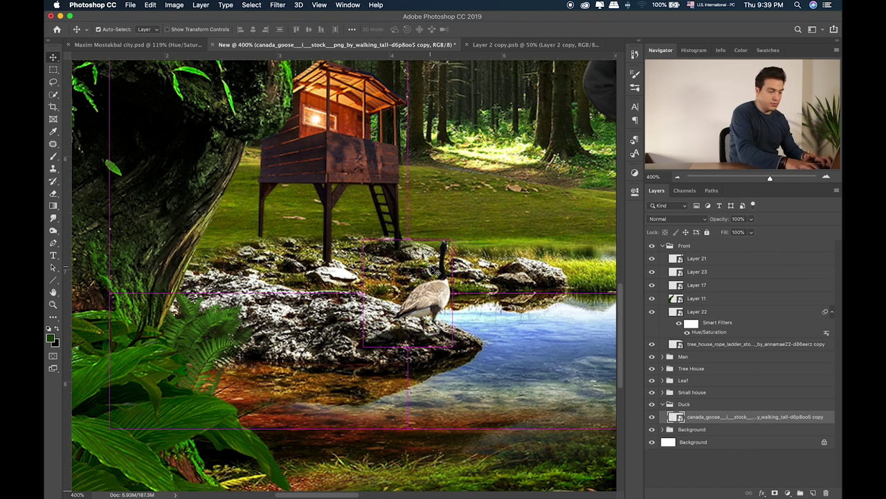
# Switch to Finder and place the black_swan image in the scene above the goose layer in the Duck group
pyautogui.press('super+0')
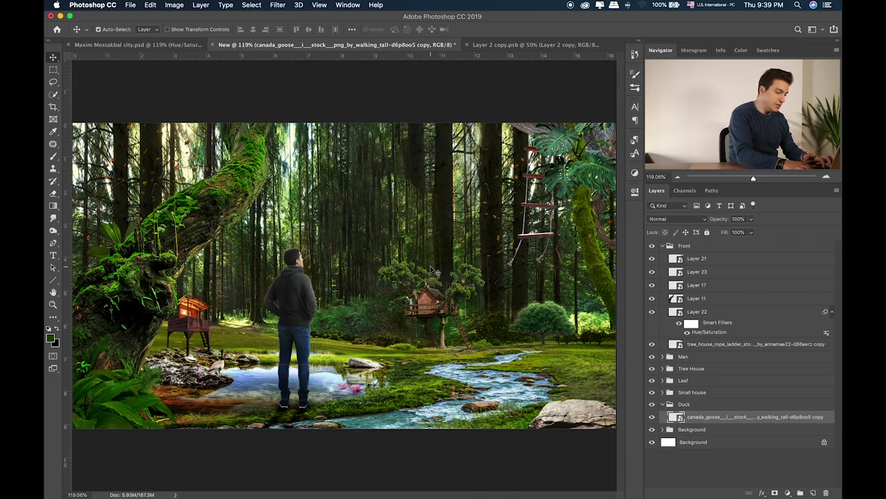
pyautogui.press('super+plus')
pyautogui.moveTo(426, 269); pyautogui.dragTo(592, 130)
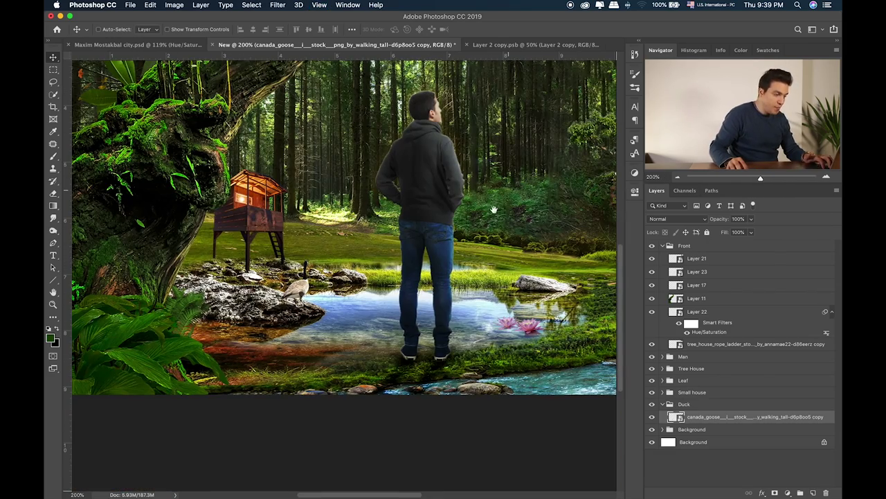
pyautogui.press('super+Tab')
pyautogui.click(512, 261)
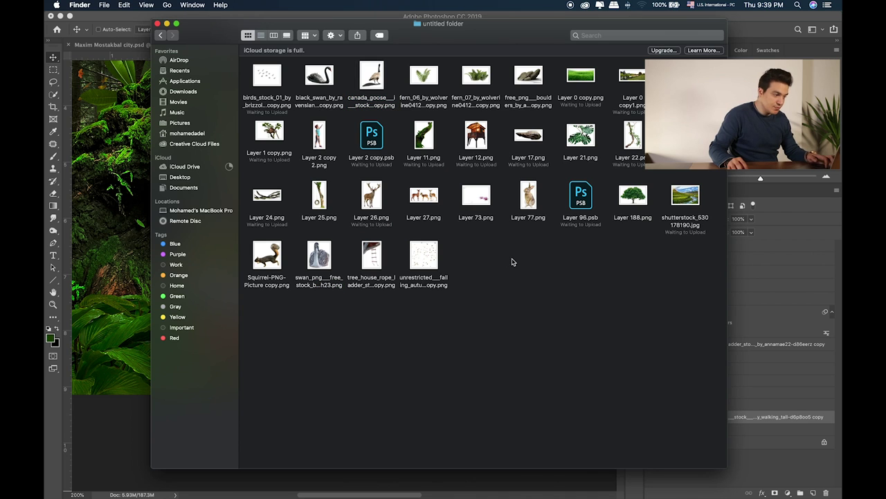
pyautogui.moveTo(319, 80); pyautogui.dragTo(130, 169)
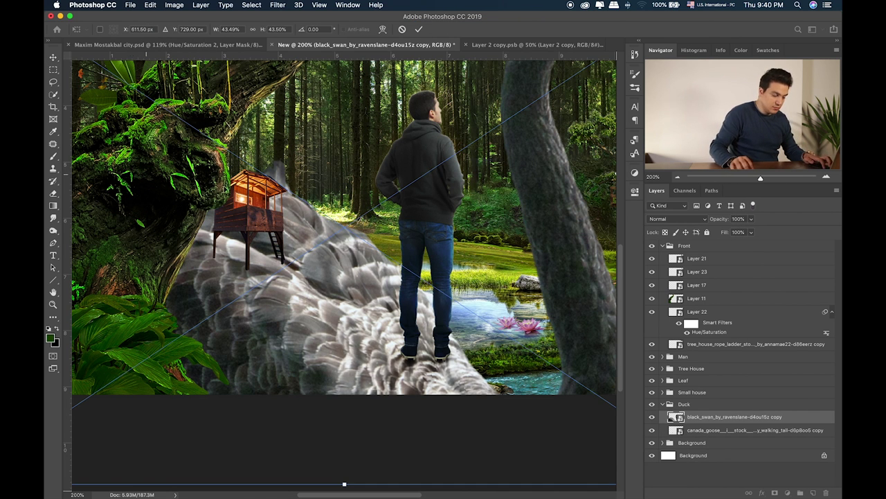
# Scale the black swan down to about 3.41% and position it on the pond behind the man's legs
pyautogui.press('super+minus')
pyautogui.press('super+minus')
pyautogui.moveTo(417, 389); pyautogui.dragTo(345, 318)
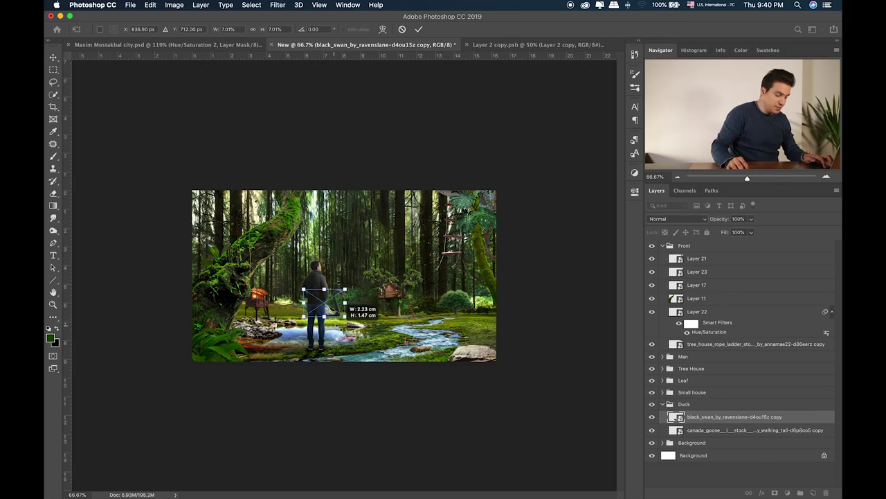
pyautogui.press('Return')
pyautogui.scroll(5, 342, 329)
pyautogui.scroll(-8, 385, 178)
pyautogui.moveTo(369, 241); pyautogui.dragTo(371, 246)
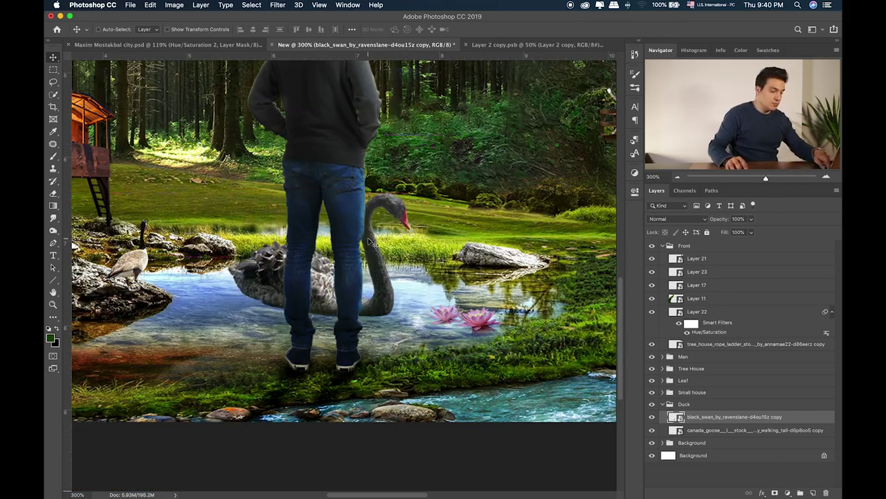
pyautogui.hotkey('ctrl', 't')
pyautogui.moveTo(414, 193); pyautogui.dragTo(405, 227)
pyautogui.press('Return')
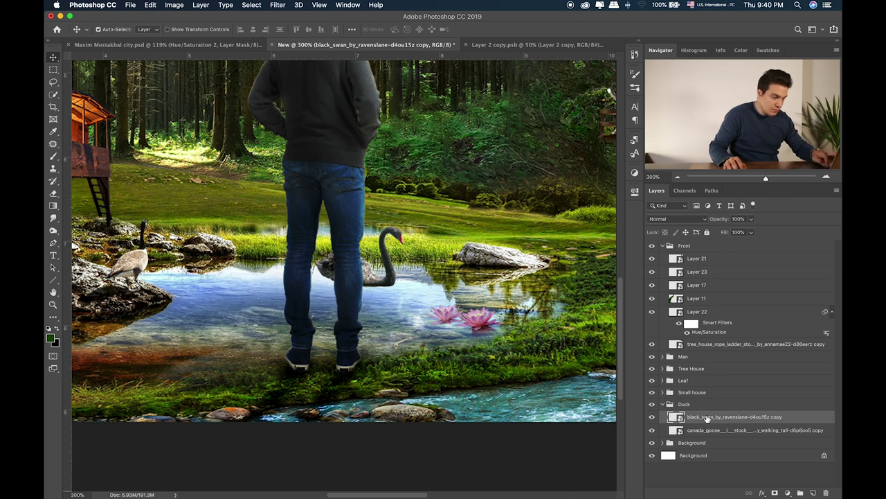
# Group the black swan layer and clip a new empty layer to the swan
pyautogui.press('super+g')
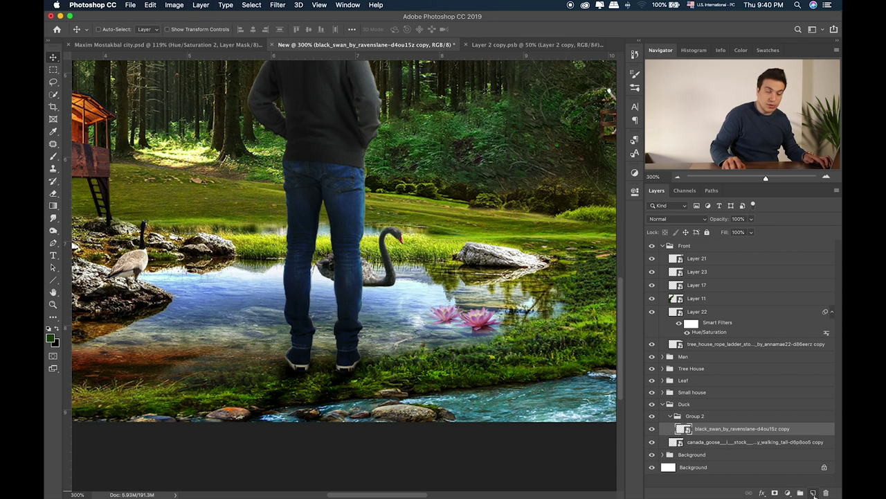
pyautogui.click(812, 492)
pyautogui.keyDown('alt'); pyautogui.click(721, 435); pyautogui.keyUp('alt')
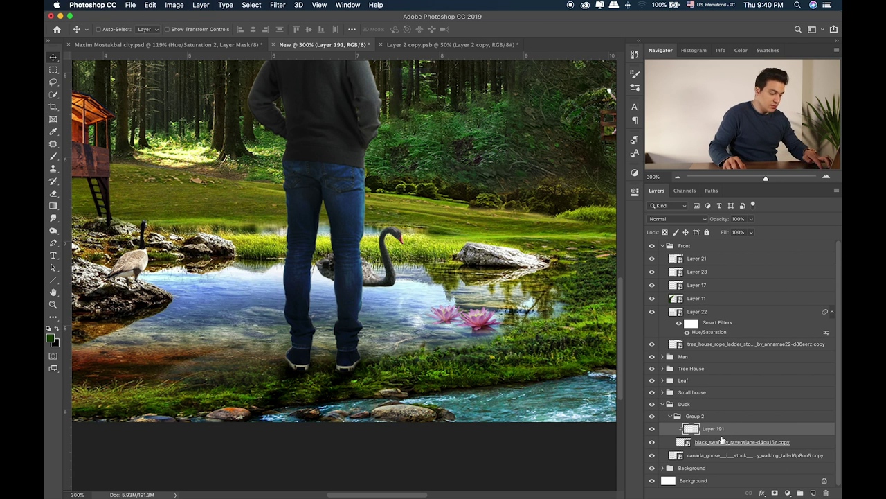
# Add a new layer above the goose layer and paint a soft black dab under the swan with an enlarged brush
pyautogui.press('b')
pyautogui.press('[')
pyautogui.press('[')
pyautogui.press('[')
pyautogui.press('[')
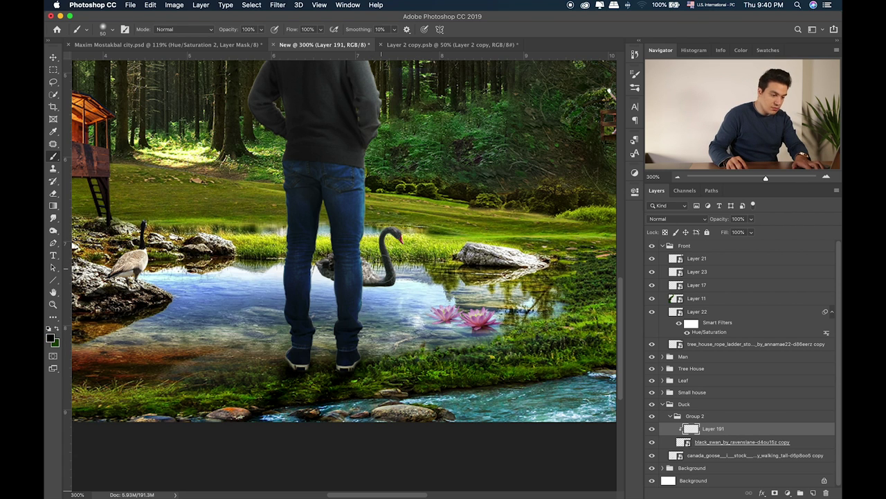
pyautogui.click(758, 455)
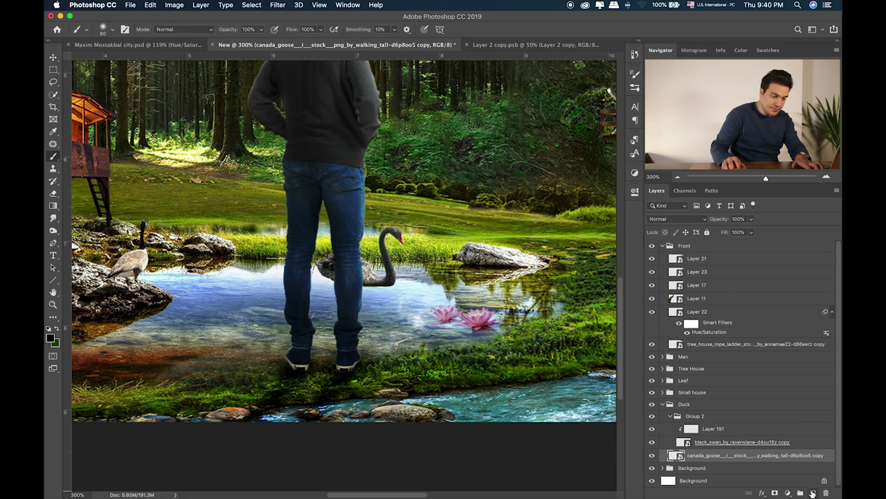
pyautogui.click(813, 493)
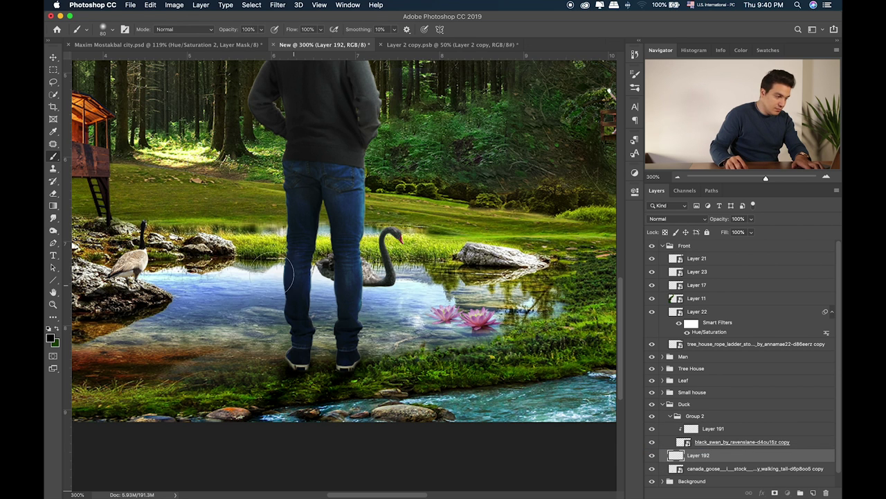
pyautogui.press(']')
pyautogui.press(']')
pyautogui.press(']')
pyautogui.press(']')
pyautogui.moveTo(359, 283); pyautogui.dragTo(376, 281)
# Squash the black dab to about 15.35% height and align it with the swan's waterline as a shadow
pyautogui.press('super+t')
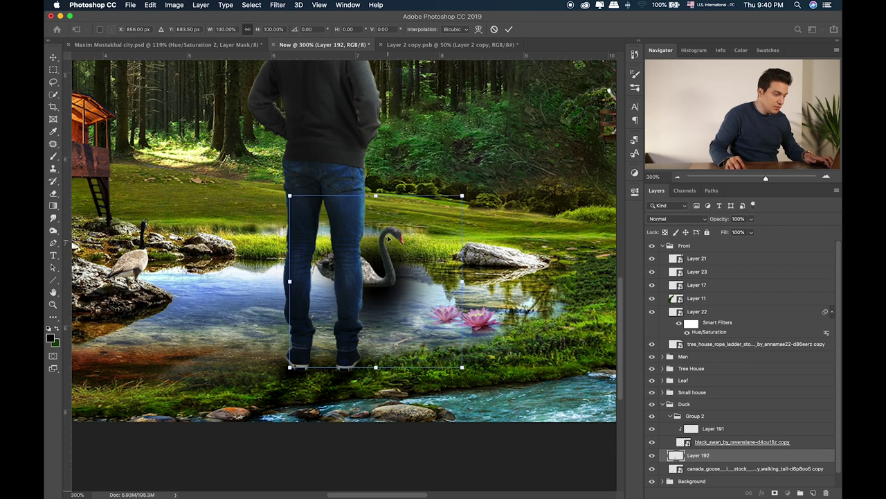
pyautogui.moveTo(376, 196); pyautogui.dragTo(374, 287)
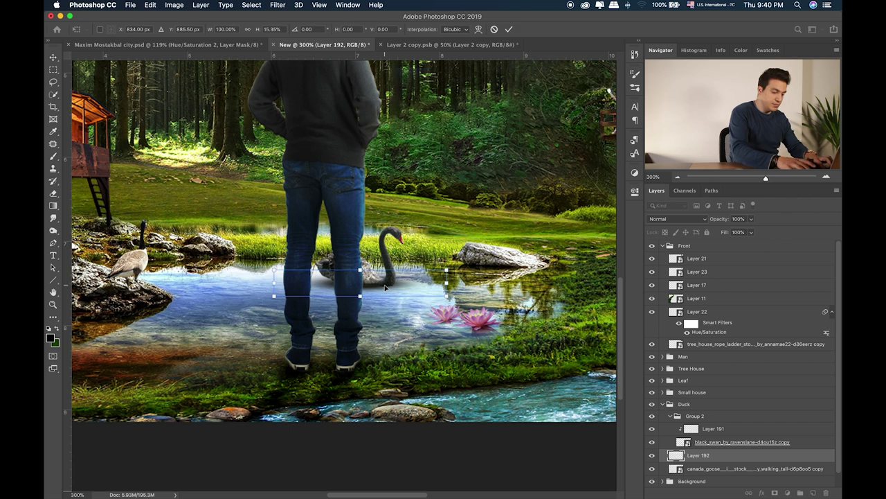
pyautogui.press('Return')
# Set the swan shadow layer's blend mode to Overlay and duplicate the layer
pyautogui.hotkey('shift', '+')
pyautogui.hotkey('shift', '+')
pyautogui.hotkey('shift', '+')
pyautogui.hotkey('shift', '+')
pyautogui.hotkey('shift', '+')
pyautogui.hotkey('shift', '+')
pyautogui.hotkey('shift', '+')
pyautogui.hotkey('shift', '+')
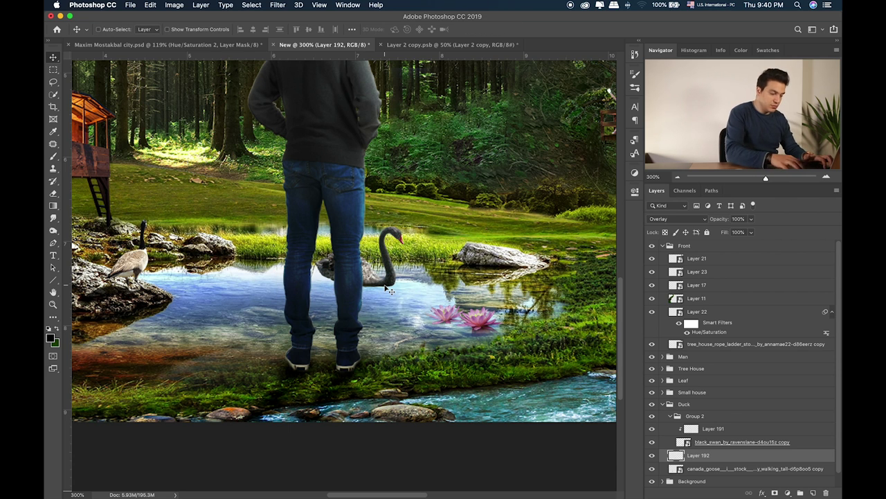
pyautogui.hotkey('ctrl', 'j')
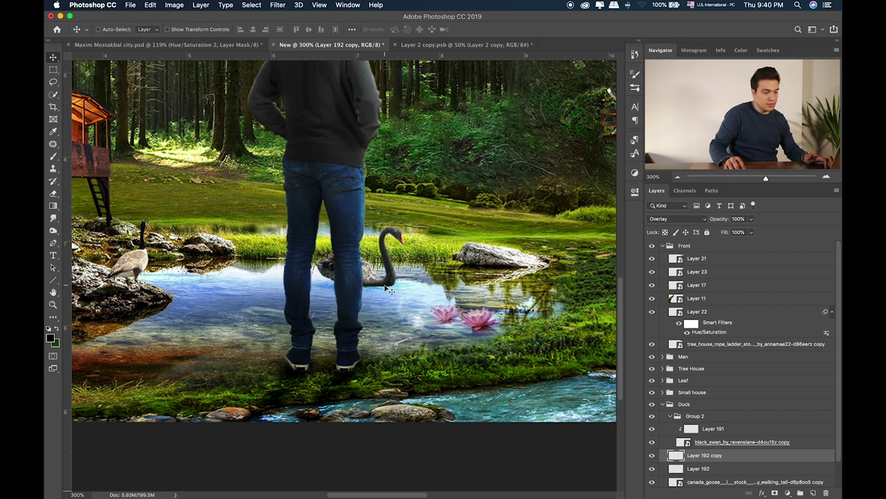
# Duplicate the black swan below its original layer and flip the copy vertically beneath the swan as a water reflection
pyautogui.click(723, 446)
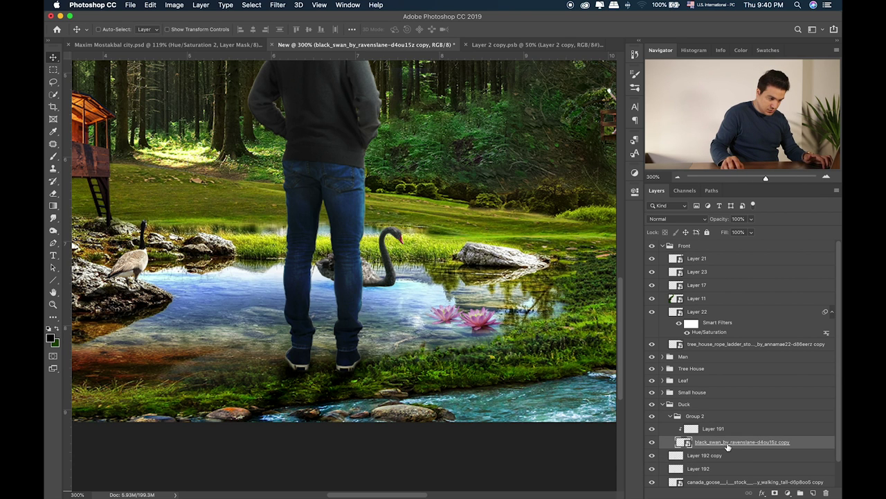
pyautogui.hotkey('ctrl', 'j')
pyautogui.hotkey('ctrl', 't')
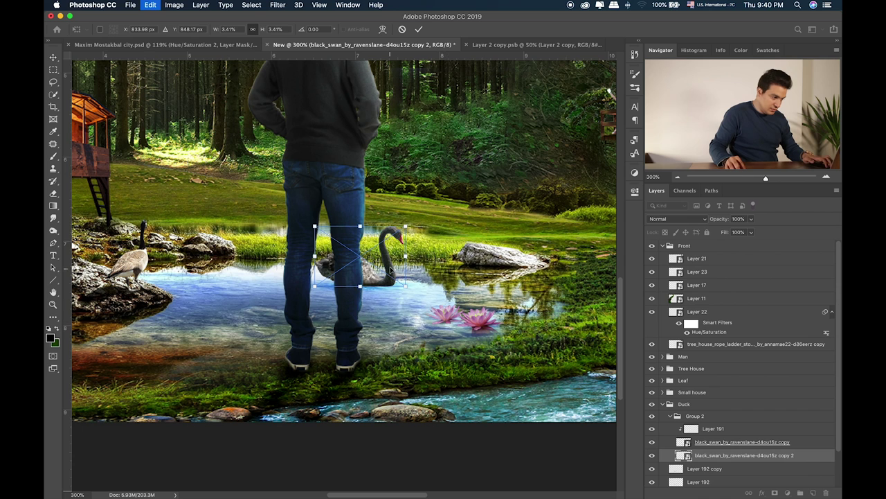
pyautogui.moveTo(360, 226); pyautogui.dragTo(371, 347)
pyautogui.press('super+z')
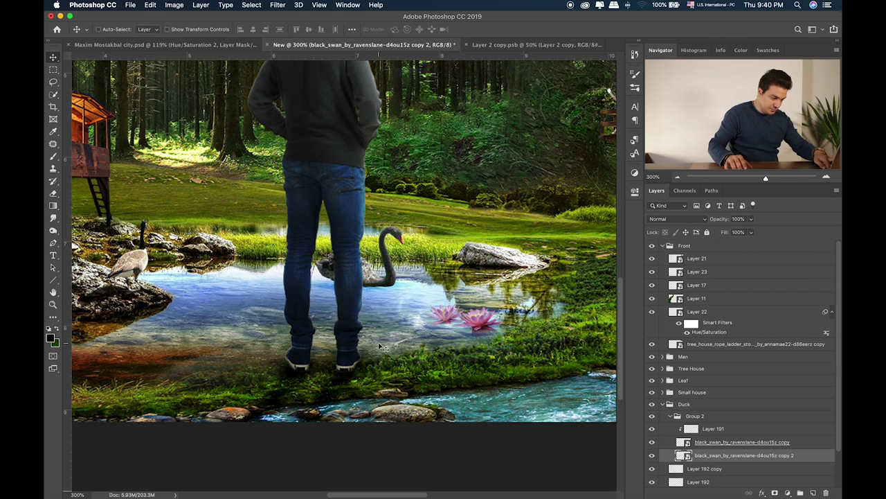
pyautogui.moveTo(365, 229); pyautogui.dragTo(360, 336)
pyautogui.press('Return')
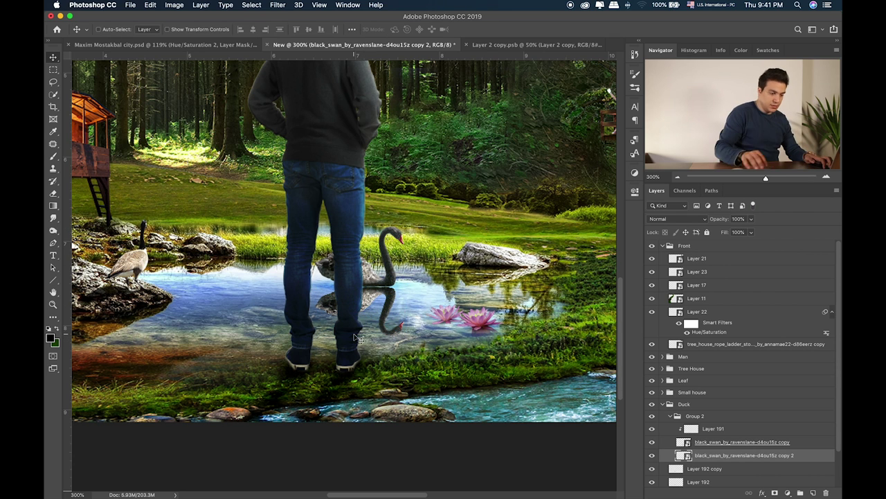
# Apply a black Color Overlay at 100% opacity to the flipped swan copy and convert it to a smart object
pyautogui.doubleClick(825, 459)
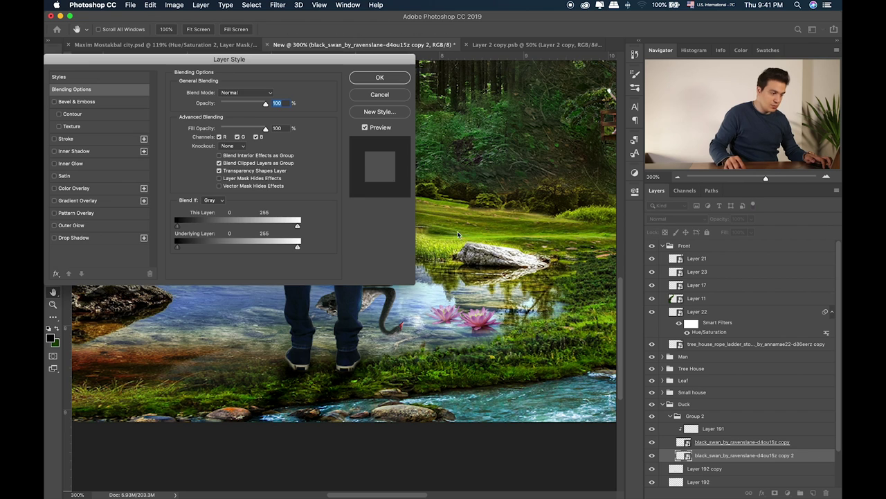
pyautogui.click(77, 187)
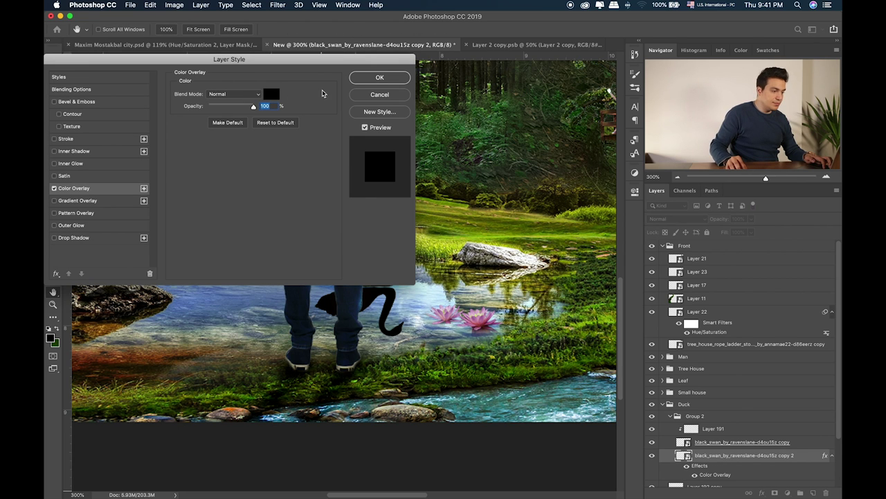
pyautogui.press('Return')
pyautogui.rightClick(802, 458)
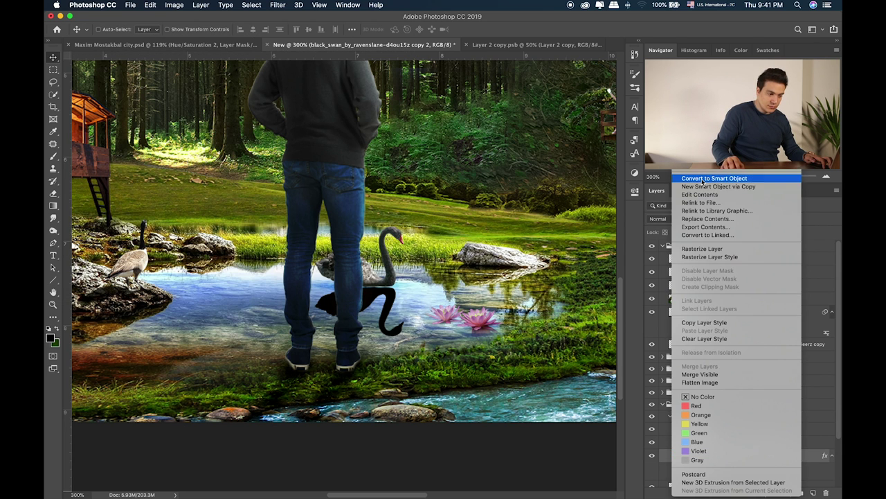
pyautogui.click(716, 180)
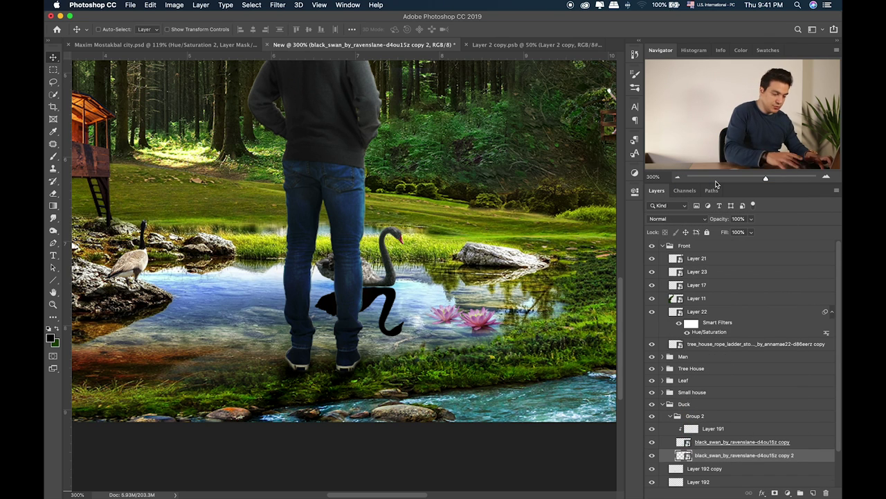
# Try different blend modes on the flipped swan copy and settle on Overlay for the water reflection
pyautogui.hotkey('shift', '=')
pyautogui.hotkey('shift', '=')
pyautogui.hotkey('shift', '=')
pyautogui.hotkey('shift', '=')
pyautogui.hotkey('shift', '=')
pyautogui.hotkey('shift', '=')
pyautogui.hotkey('shift', '=')
pyautogui.hotkey('shift', '=')
pyautogui.hotkey('shift', '=')
pyautogui.hotkey('shift', '=')
pyautogui.hotkey('shift', '=')
pyautogui.hotkey('shift', '=')
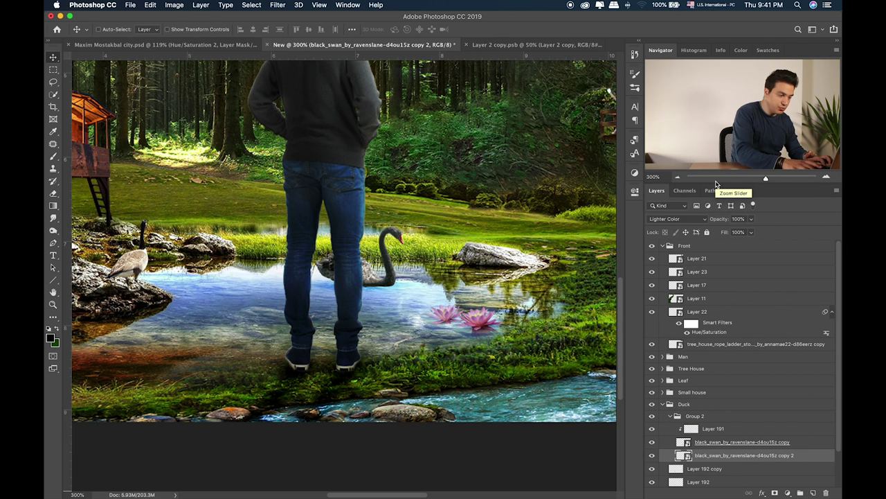
pyautogui.hotkey('shift', '-')
pyautogui.hotkey('shift', '=')
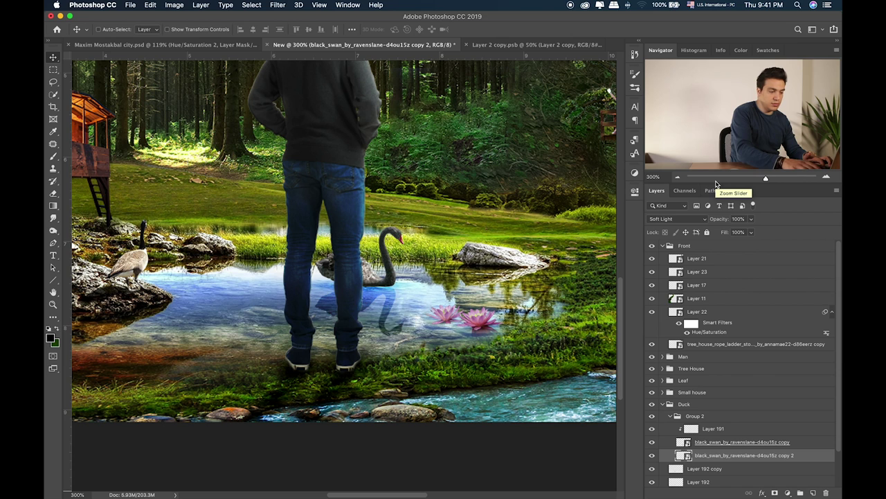
pyautogui.hotkey('shift', '-')
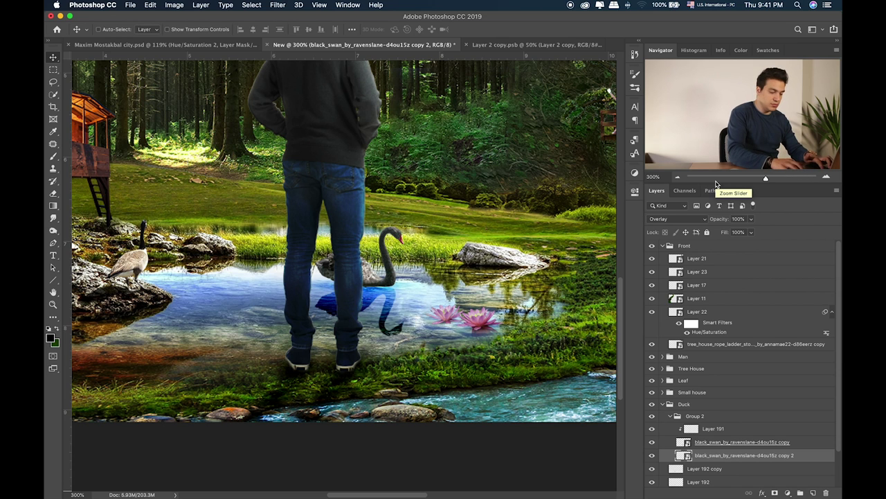
pyautogui.hotkey('shift', '=')
pyautogui.hotkey('shift', '-')
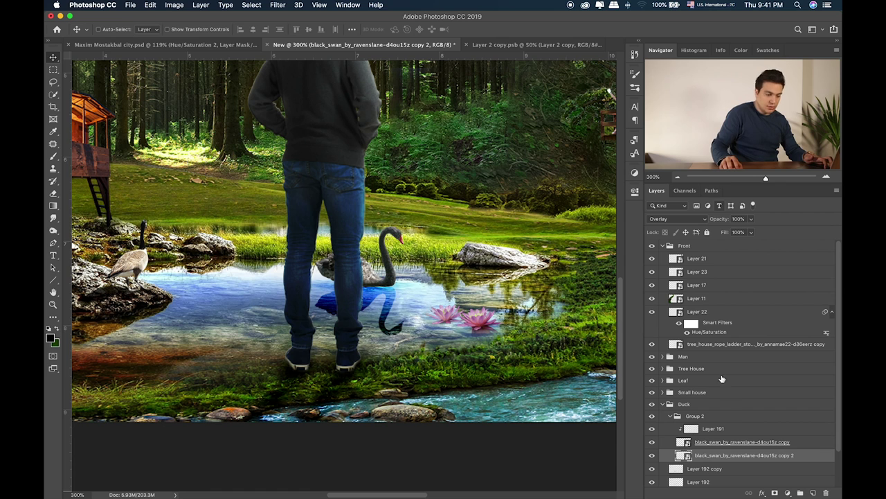
# Add a layer mask to the flipped swan reflection and fade it with a soft black brush at 30% opacity
pyautogui.click(774, 492)
pyautogui.press('b')
pyautogui.press('[')
pyautogui.press('[')
pyautogui.press('[')
pyautogui.press('[')
pyautogui.press('[')
pyautogui.moveTo(367, 343); pyautogui.dragTo(385, 317)
pyautogui.press('super+z')
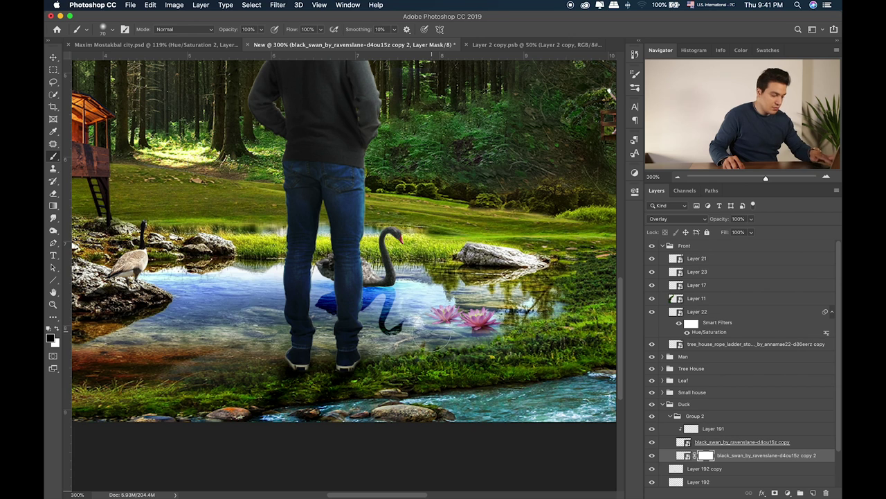
pyautogui.moveTo(415, 329)
pyautogui.mouseDown()
pyautogui.moveTo(297, 324)
pyautogui.moveTo(350, 321)
pyautogui.mouseUp()
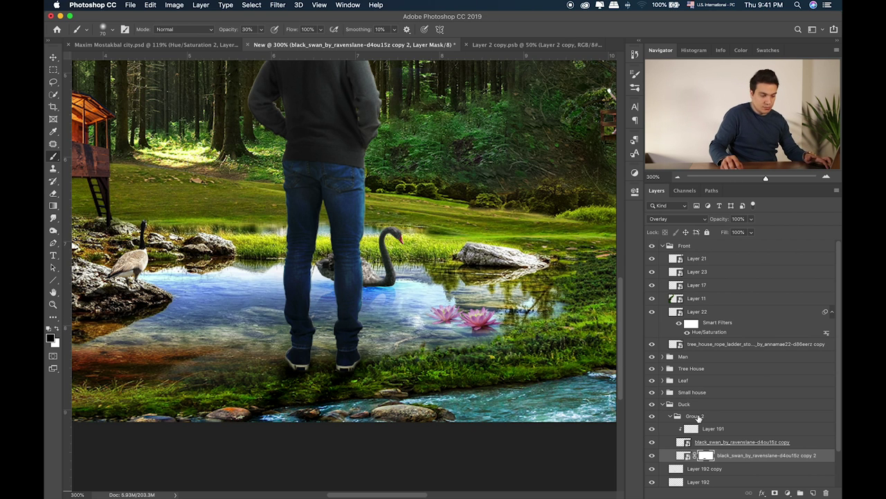
# Move the two swan shadow layers, Layer 192 and Layer 192 copy, into Group 2 below the swan reflection
pyautogui.click(714, 428)
pyautogui.scroll(-2, 724, 443)
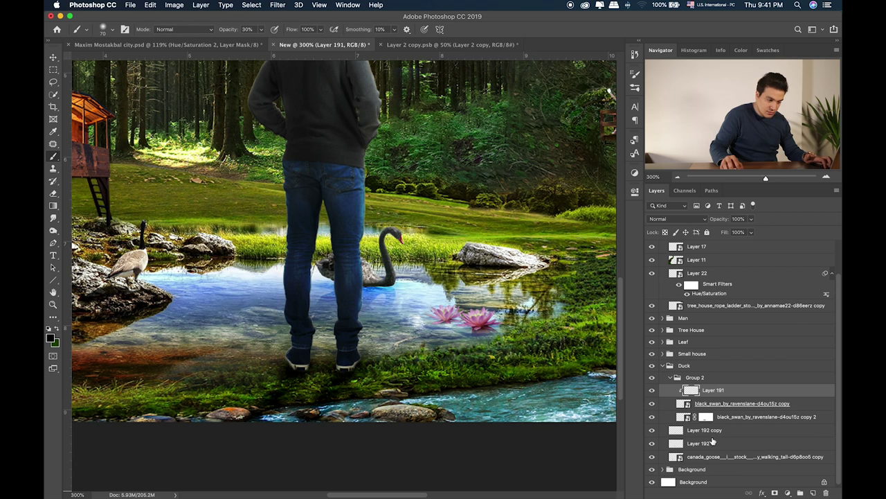
pyautogui.click(714, 443)
pyautogui.keyDown('shift'); pyautogui.click(720, 431); pyautogui.keyUp('shift')
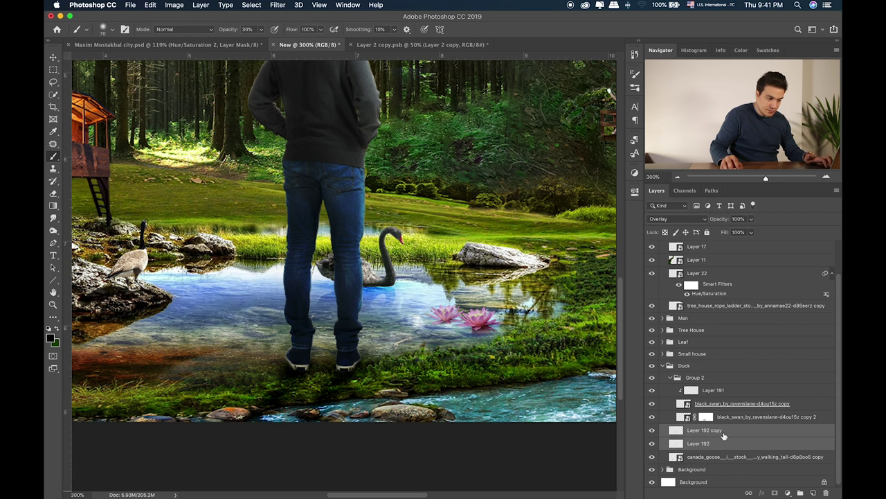
pyautogui.doubleClick(724, 430)
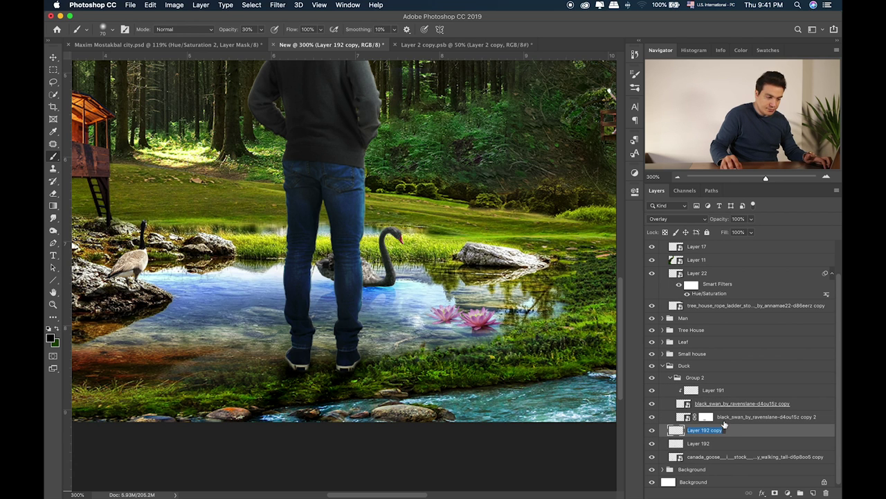
pyautogui.click(733, 430)
pyautogui.moveTo(729, 430)
pyautogui.mouseDown()
pyautogui.moveTo(726, 422)
pyautogui.moveTo(723, 444)
pyautogui.moveTo(729, 431)
pyautogui.mouseUp()
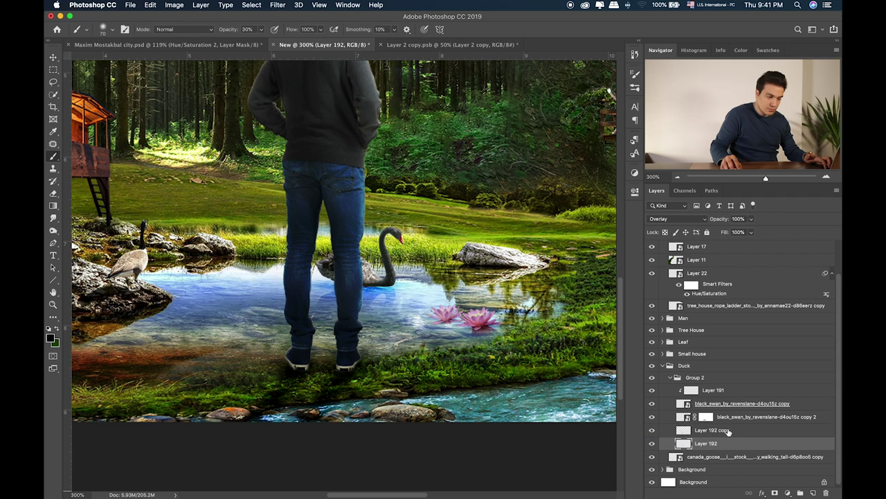
# Create a new layer clipped to the black swan and brush soft black shading along its lower body
pyautogui.click(724, 406)
pyautogui.click(813, 493)
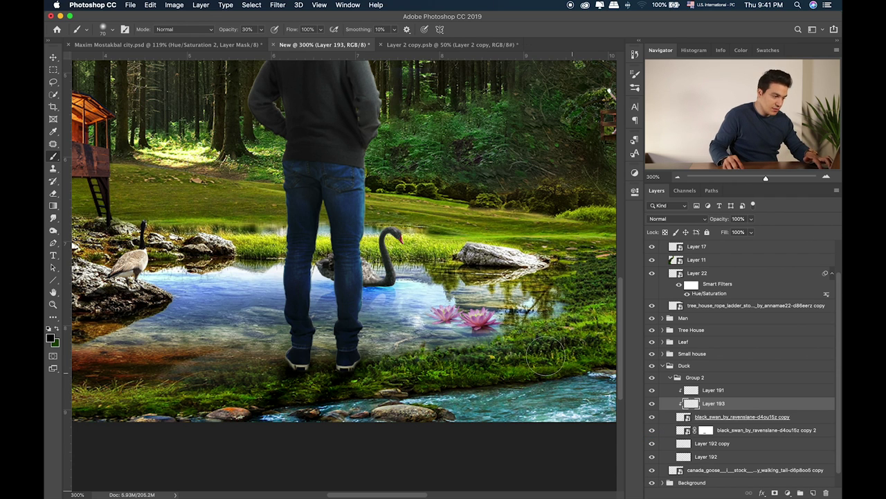
pyautogui.moveTo(396, 308)
pyautogui.mouseDown()
pyautogui.moveTo(351, 291)
pyautogui.moveTo(368, 279)
pyautogui.moveTo(382, 287)
pyautogui.moveTo(321, 295)
pyautogui.moveTo(344, 297)
pyautogui.mouseUp()
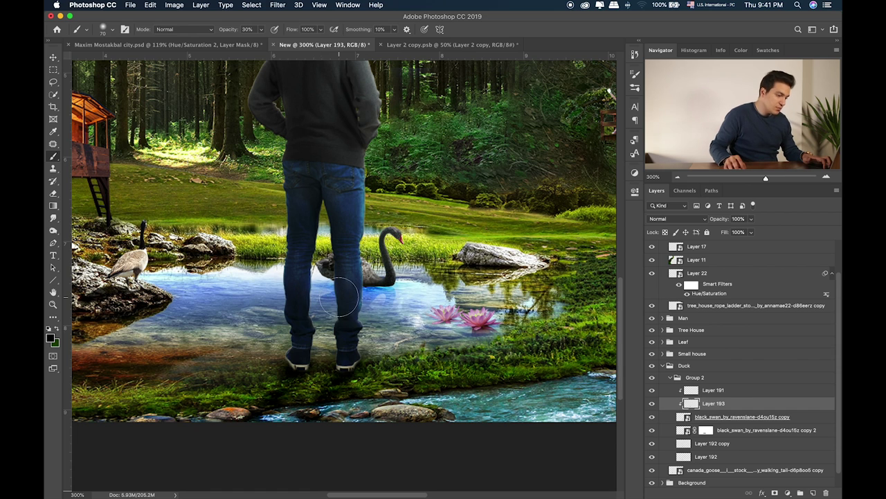
# Select the clipped Layer 191 and set the foreground colour to a bright orange with a hue of 40°
pyautogui.click(734, 392)
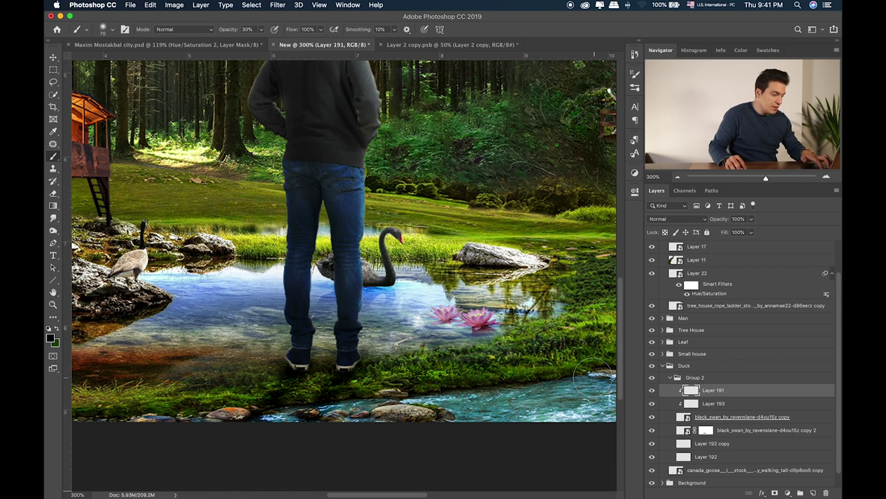
pyautogui.click(49, 337)
pyautogui.moveTo(594, 200); pyautogui.dragTo(535, 135)
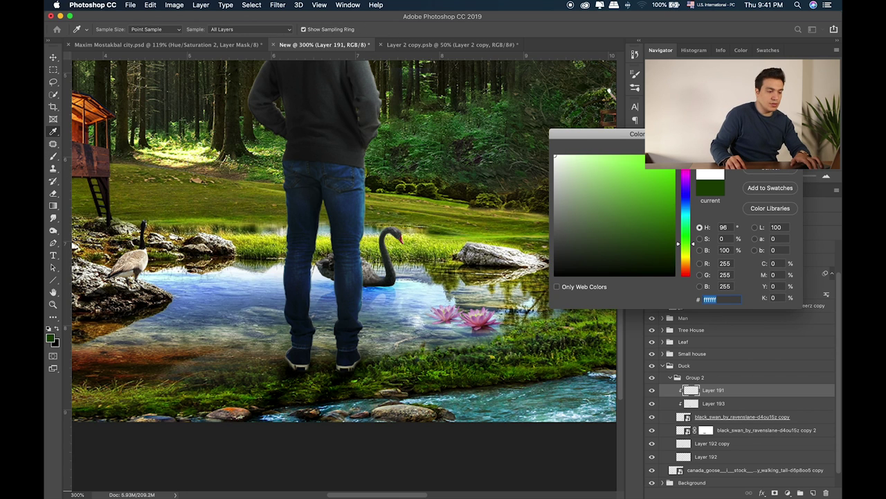
pyautogui.click(687, 264)
pyautogui.click(662, 166)
pyautogui.press('Return')
pyautogui.press('b')
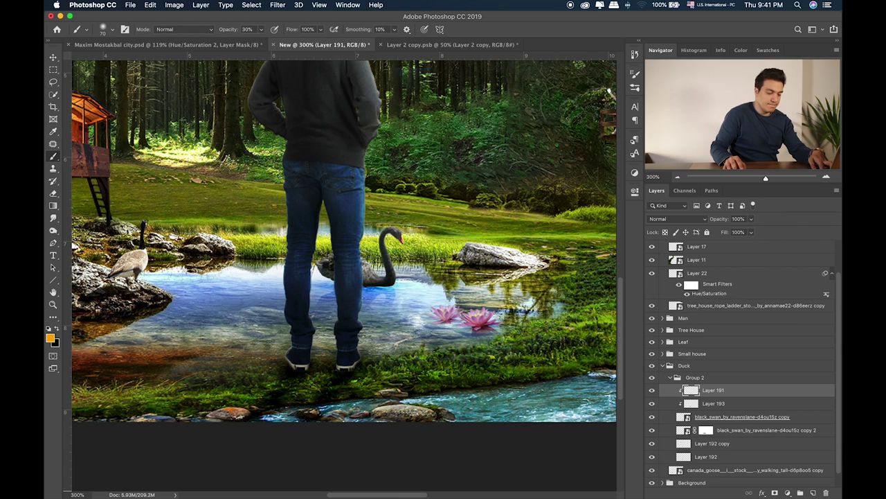
# Paint an orange rim light along the swan's head, neck and back with a small brush
pyautogui.press('super+plus')
pyautogui.press('super+plus')
pyautogui.press('super+plus')
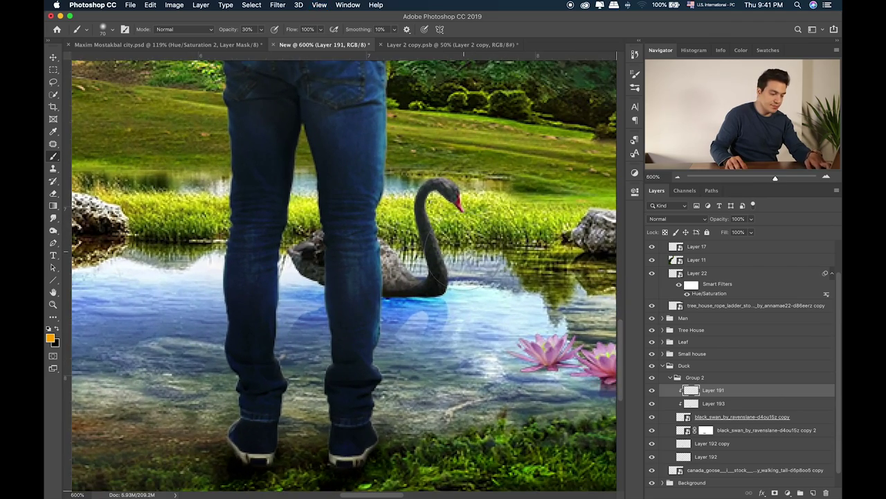
pyautogui.press('super+plus')
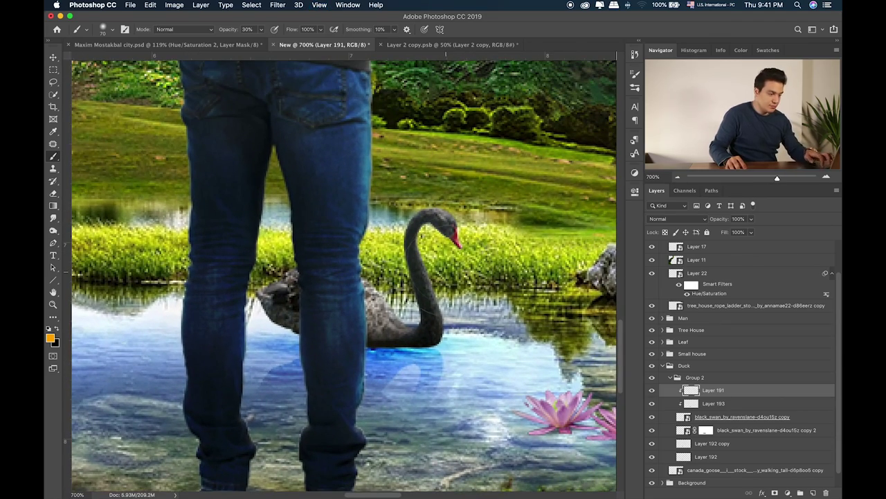
pyautogui.press('[')
pyautogui.press('[')
pyautogui.press('[')
pyautogui.press('[')
pyautogui.press('[')
pyautogui.press('[')
pyautogui.press('[')
pyautogui.press('[')
pyautogui.press('[')
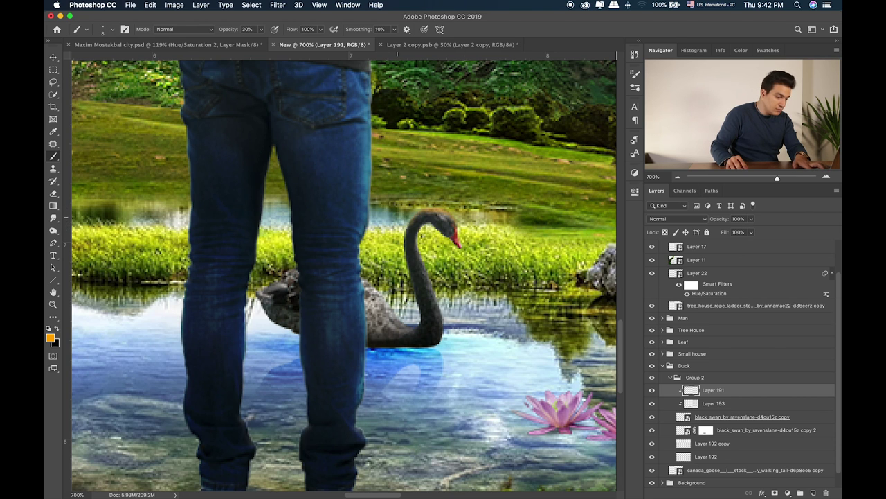
pyautogui.moveTo(435, 214)
pyautogui.mouseDown()
pyautogui.moveTo(415, 214)
pyautogui.moveTo(403, 262)
pyautogui.moveTo(417, 318)
pyautogui.moveTo(343, 271)
pyautogui.moveTo(282, 276)
pyautogui.mouseUp()
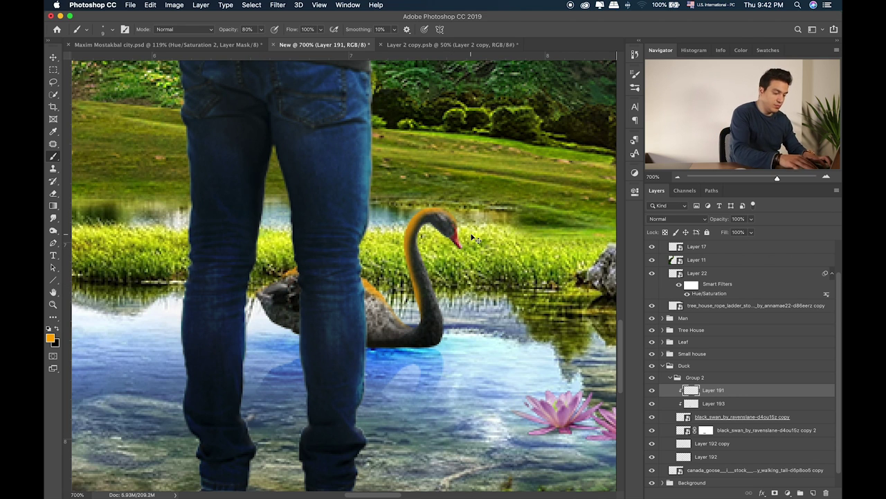
# Set the orange rim-light layer's blend mode to Color Dodge
pyautogui.press('v')
pyautogui.hotkey('shift', '+')
pyautogui.hotkey('shift', '+')
pyautogui.hotkey('shift', '+')
pyautogui.hotkey('shift', '+')
pyautogui.hotkey('shift', '+')
pyautogui.hotkey('shift', '+')
pyautogui.hotkey('shift', '+')
pyautogui.hotkey('shift', '+')
pyautogui.hotkey('shift', '+')
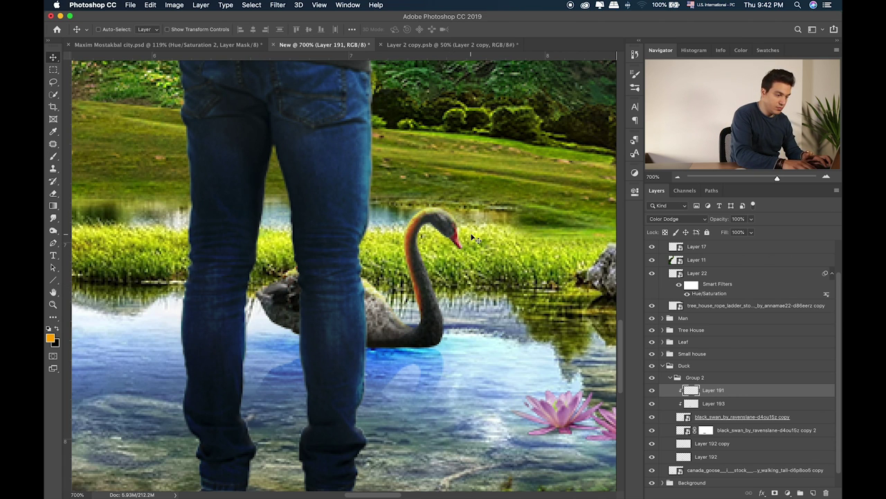
pyautogui.hotkey('shift', '+')
pyautogui.hotkey('shift', '-')
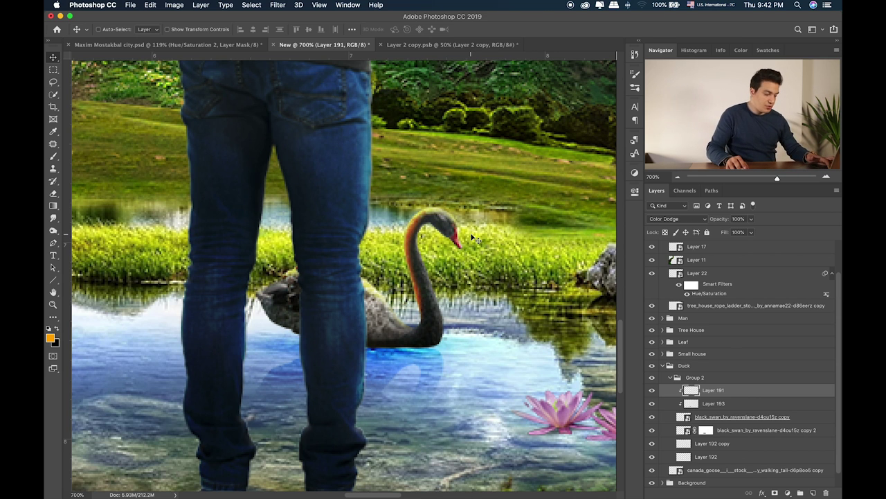
# Soften the swan's orange neck glow with a large soft eraser, setting the eraser opacity to 40%
pyautogui.press('e')
pyautogui.press('[')
pyautogui.press('[')
pyautogui.press('[')
pyautogui.moveTo(398, 255); pyautogui.dragTo(418, 284)
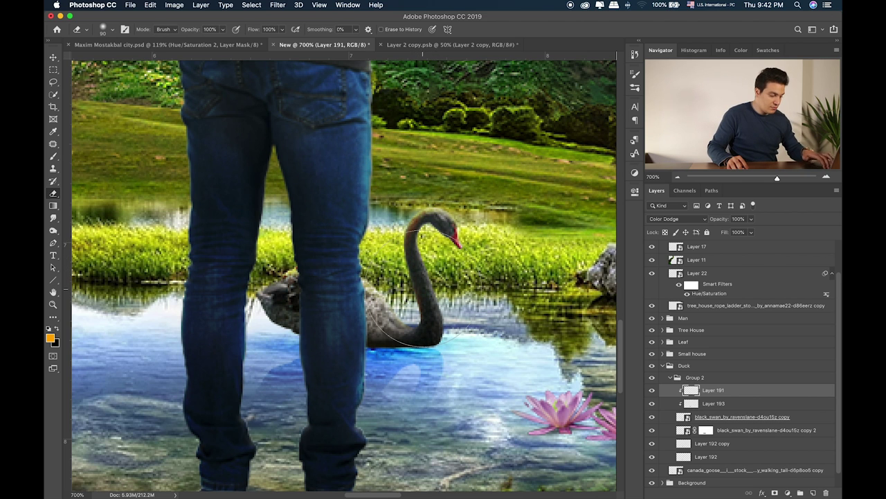
pyautogui.hotkey('ctrl', 'z')
pyautogui.press('4')
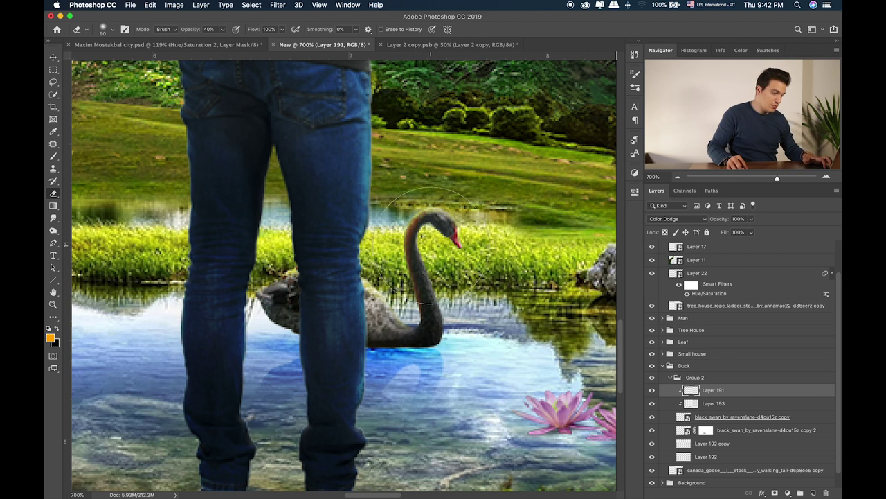
# Create another layer clipped to the swan and paint soft white (ffffff) highlights over its head, neck and back
pyautogui.hscroll(3, 435, 245)
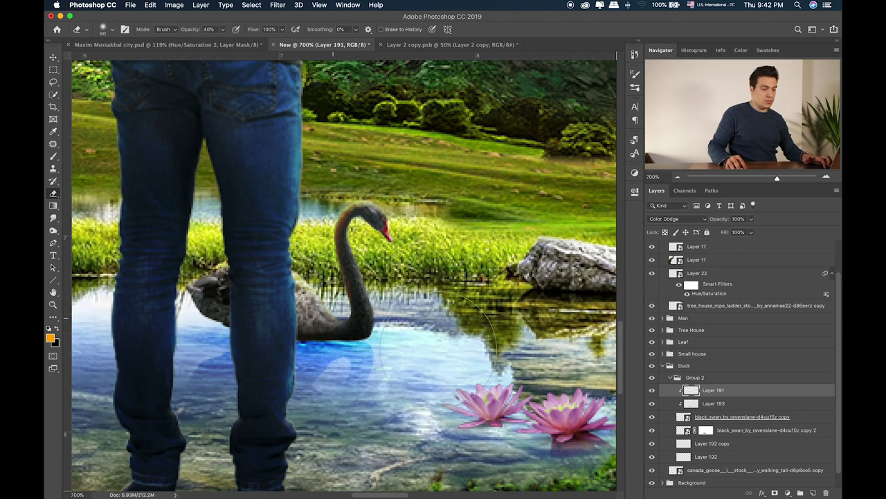
pyautogui.click(812, 492)
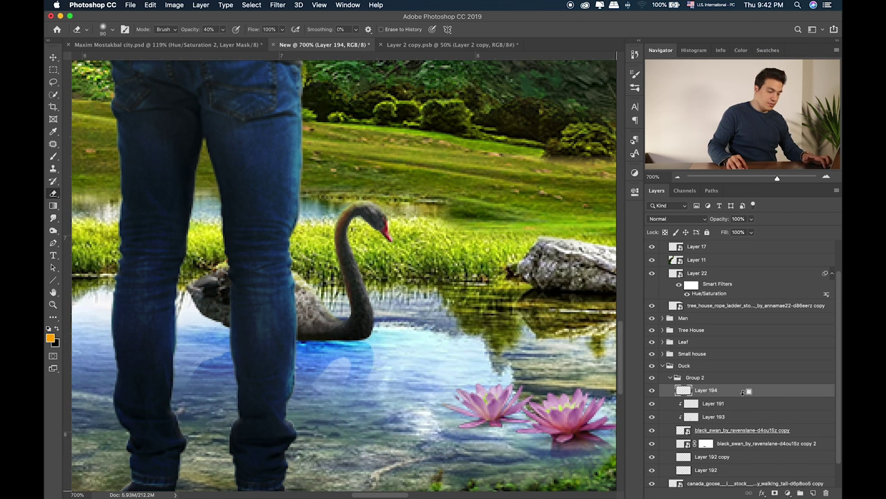
pyautogui.press('b')
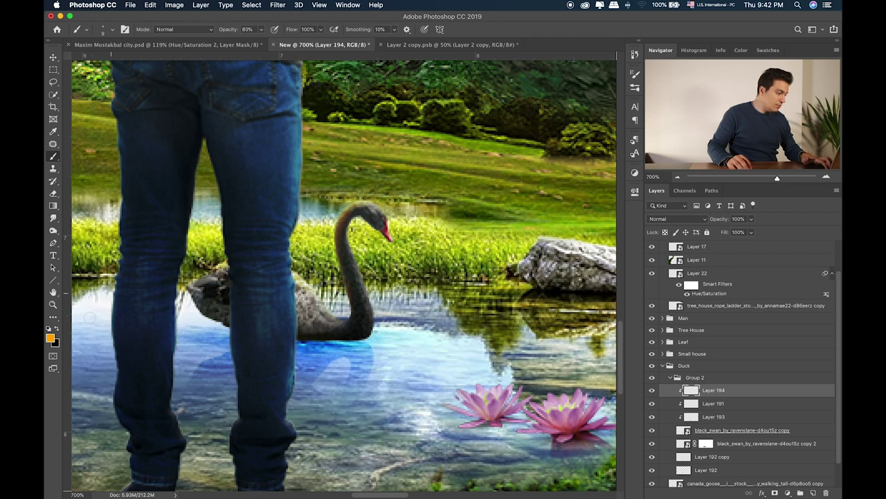
pyautogui.click(49, 340)
pyautogui.moveTo(649, 202); pyautogui.dragTo(513, 132)
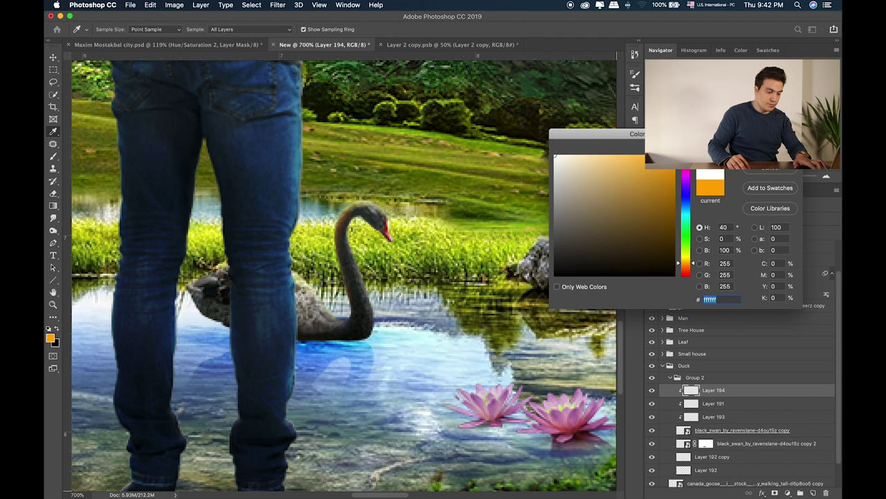
pyautogui.press('Return')
pyautogui.press(']')
pyautogui.press(']')
pyautogui.press(']')
pyautogui.moveTo(402, 202)
pyautogui.mouseDown()
pyautogui.moveTo(385, 182)
pyautogui.moveTo(364, 178)
pyautogui.moveTo(338, 184)
pyautogui.moveTo(299, 220)
pyautogui.moveTo(304, 262)
pyautogui.moveTo(333, 302)
pyautogui.moveTo(261, 255)
pyautogui.moveTo(223, 254)
pyautogui.mouseUp()
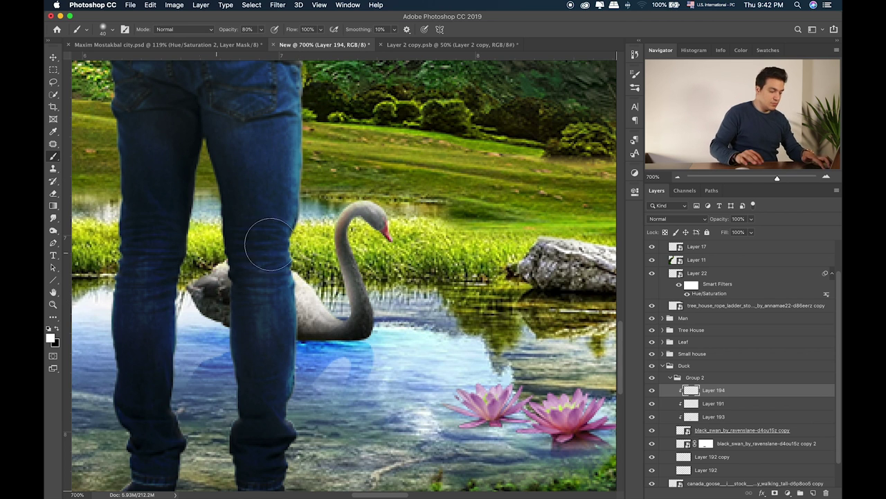
# Set the white highlight layer's blend mode to Overlay
pyautogui.press('v')
pyautogui.hotkey('shift', 'alt', 'k')
pyautogui.hotkey('shift', '+')
pyautogui.hotkey('shift', '+')
pyautogui.hotkey('shift', '+')
pyautogui.hotkey('shift', '+')
pyautogui.hotkey('shift', '+')
pyautogui.hotkey('shift', '+')
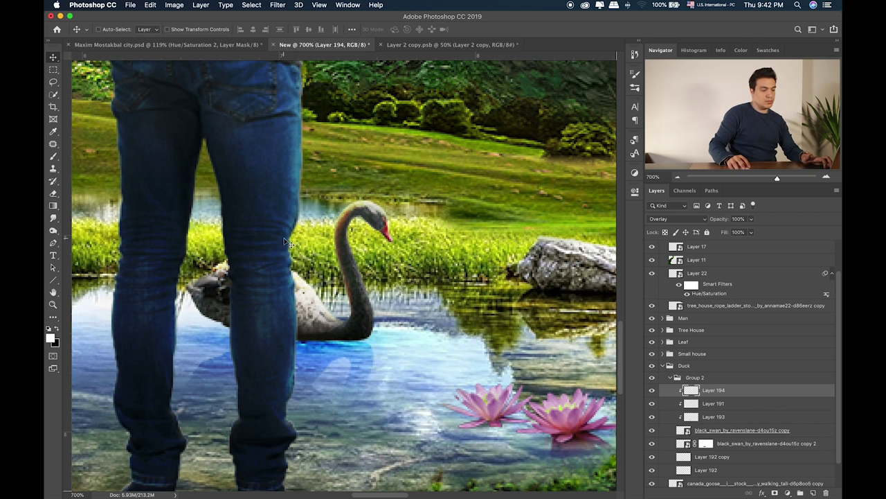
# Lower the white highlight layer to 51% opacity and the orange rim-light layer to 62%
pyautogui.click(751, 220)
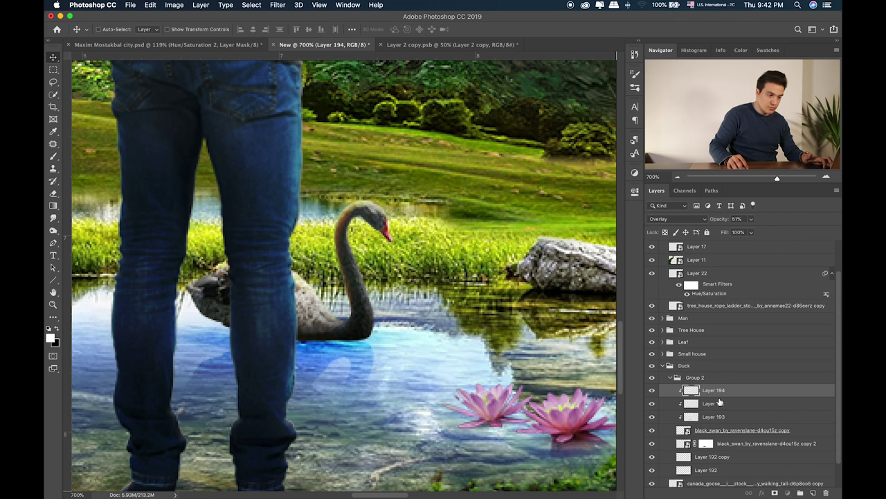
pyautogui.hotkey('alt', '[')
pyautogui.moveTo(737, 234); pyautogui.dragTo(736, 234)
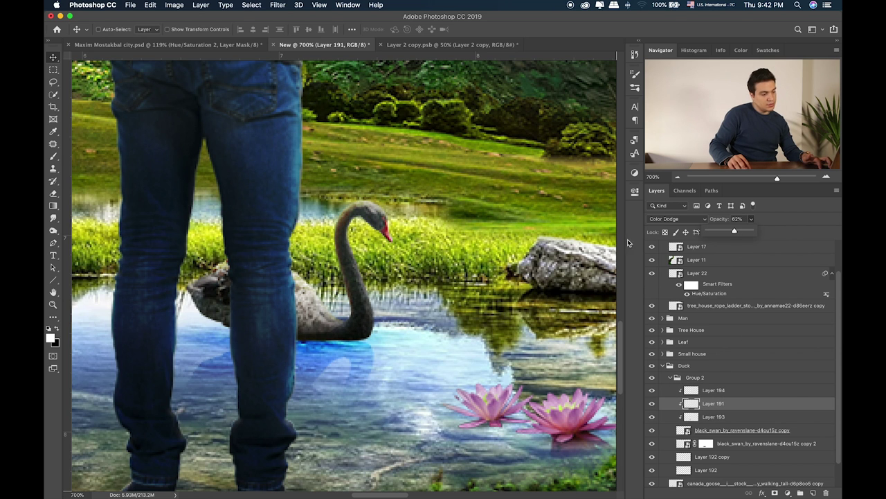
# Add a new layer above the swan reflection and paint a large soft black dab at the base of the swan's neck
pyautogui.hscroll(3, 398, 251)
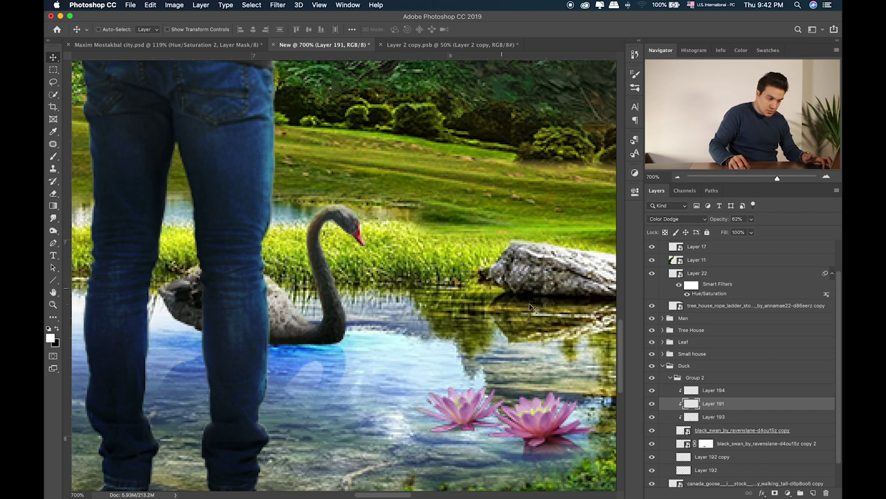
pyautogui.click(650, 443)
pyautogui.click(650, 443)
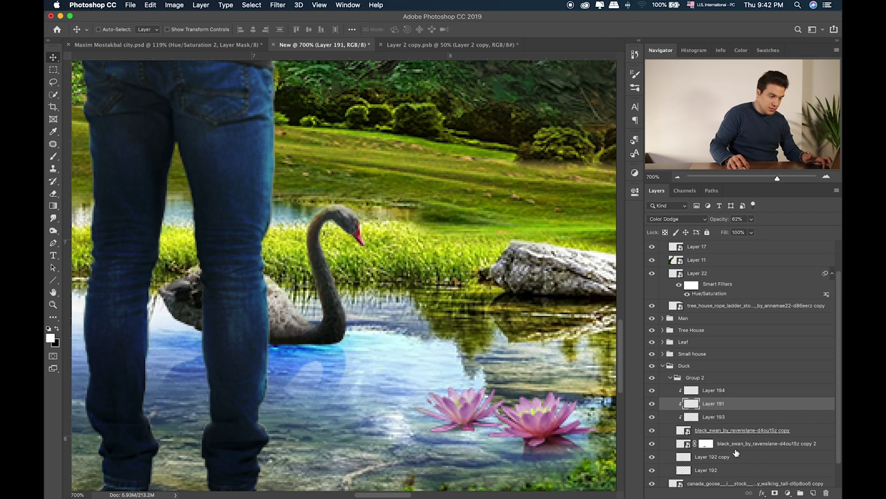
pyautogui.click(736, 448)
pyautogui.click(814, 492)
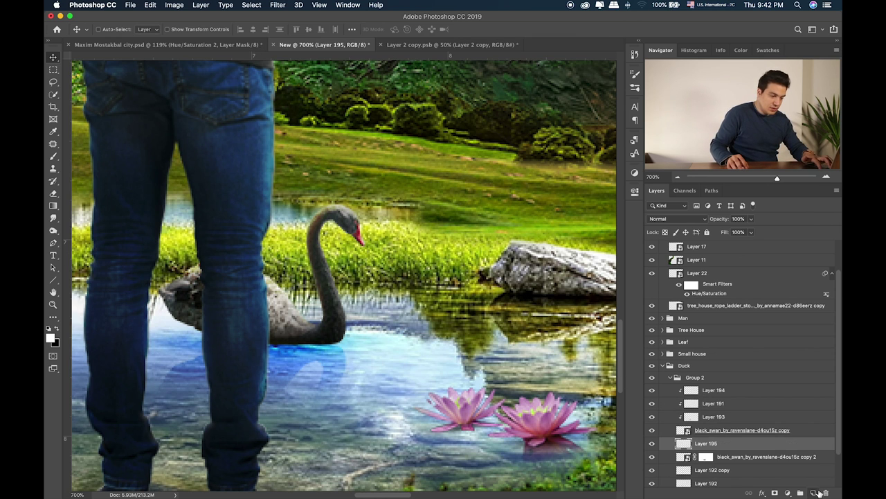
pyautogui.press('b')
pyautogui.press('x')
pyautogui.press(']')
pyautogui.press(']')
pyautogui.press(']')
pyautogui.press(']')
pyautogui.click(353, 343)
pyautogui.click(353, 340)
pyautogui.click(354, 342)
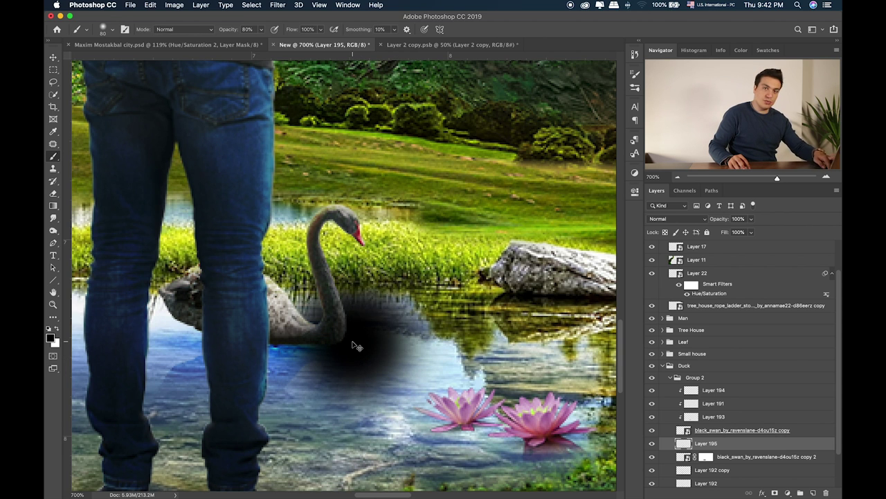
# Transform the black dab into a flat, thin shadow at the waterline beneath the black swan
pyautogui.hotkey('ctrl', 't')
pyautogui.moveTo(351, 234); pyautogui.dragTo(352, 408)
pyautogui.moveTo(392, 428)
pyautogui.mouseDown()
pyautogui.moveTo(273, 346)
pyautogui.moveTo(319, 345)
pyautogui.moveTo(290, 336)
pyautogui.moveTo(321, 344)
pyautogui.mouseUp()
pyautogui.press('Return')
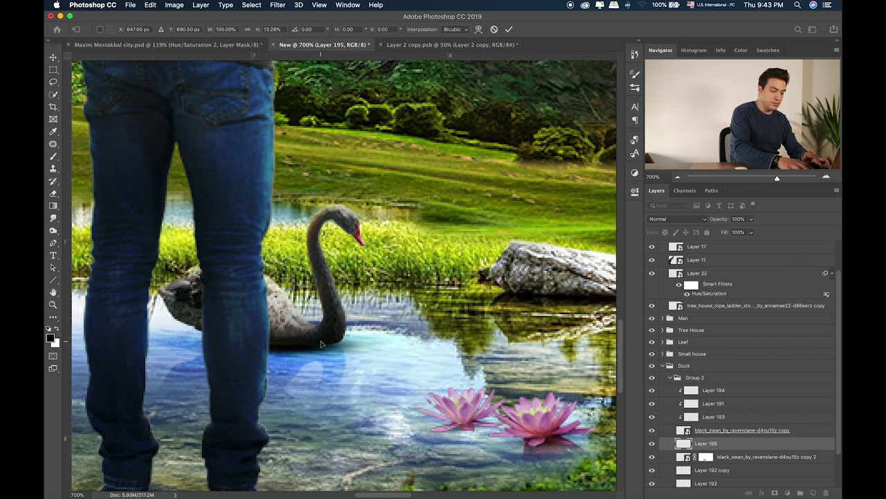
# Try different blend modes, including Lighter Color and Linear Light, on the black swan's shadow layer
pyautogui.hotkey('shift', '+')
pyautogui.hotkey('shift', '+')
pyautogui.hotkey('shift', '+')
pyautogui.hotkey('shift', '+')
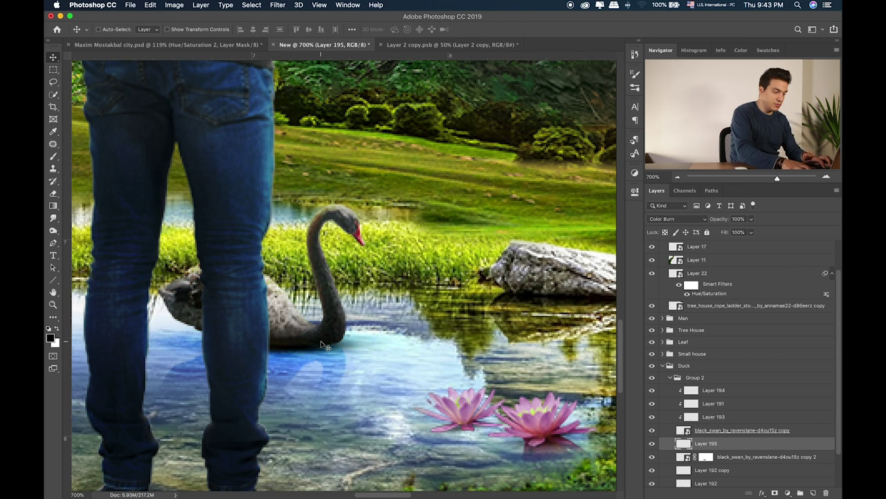
pyautogui.hotkey('shift', '+')
pyautogui.hotkey('shift', '+')
pyautogui.hotkey('shift', '+')
pyautogui.hotkey('shift', '+')
pyautogui.hotkey('shift', '+')
pyautogui.hotkey('shift', '+')
pyautogui.hotkey('shift', '+')
pyautogui.hotkey('shift', '+')
pyautogui.hotkey('shift', '+')
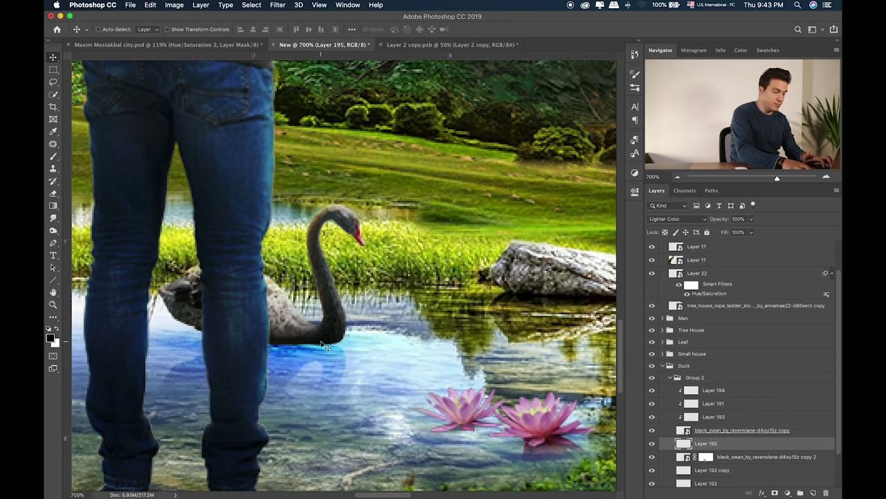
pyautogui.hotkey('shift', '+')
pyautogui.hotkey('shift', '+')
pyautogui.hotkey('shift', '+')
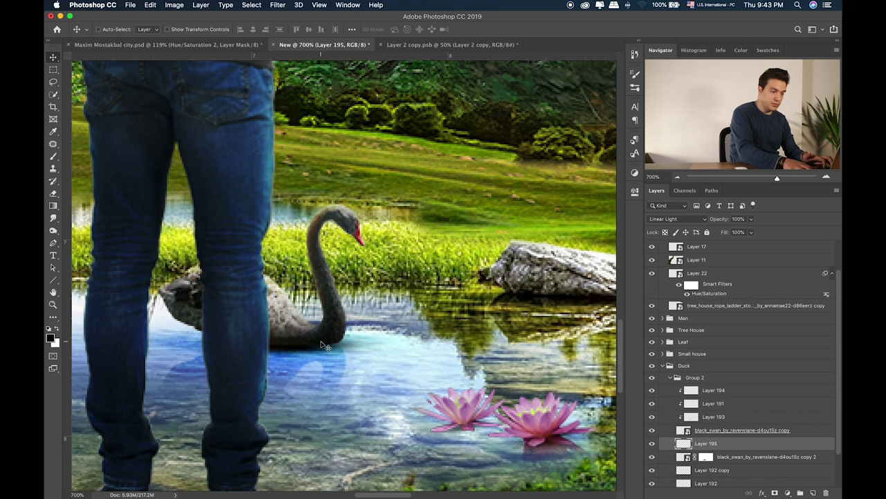
pyautogui.click(684, 218)
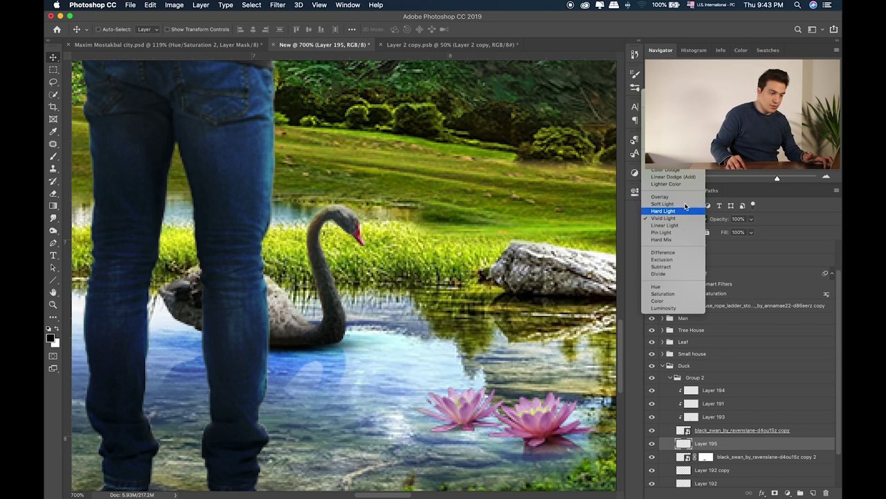
pyautogui.click(719, 190)
# Lower the black swan's shadow layer to 68% opacity in Normal mode and nudge it into place beneath the body
pyautogui.click(751, 219)
pyautogui.moveTo(754, 231); pyautogui.dragTo(739, 234)
pyautogui.click(334, 360)
pyautogui.moveTo(333, 359); pyautogui.dragTo(335, 358)
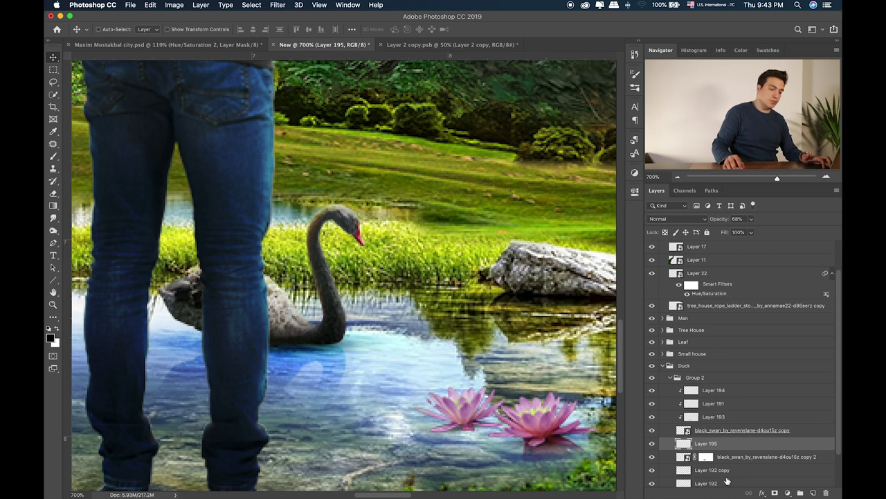
# Select the black swan's reflection layer and narrow the reflection from its tail side
pyautogui.click(741, 458)
pyautogui.click(652, 456)
pyautogui.click(651, 456)
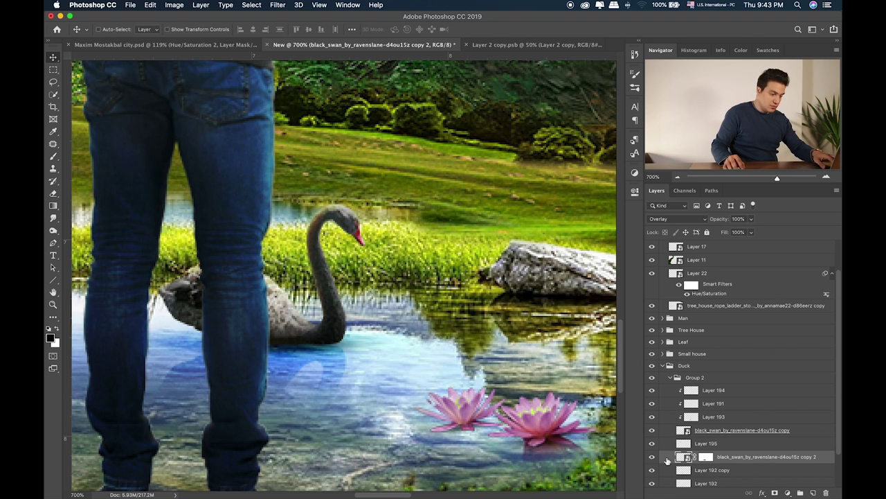
pyautogui.press('super+t')
pyautogui.moveTo(158, 459); pyautogui.dragTo(202, 461)
pyautogui.press('Return')
# Soften the black swan's reflection with a Gaussian Blur of 1.8 pixels radius
pyautogui.click(277, 5)
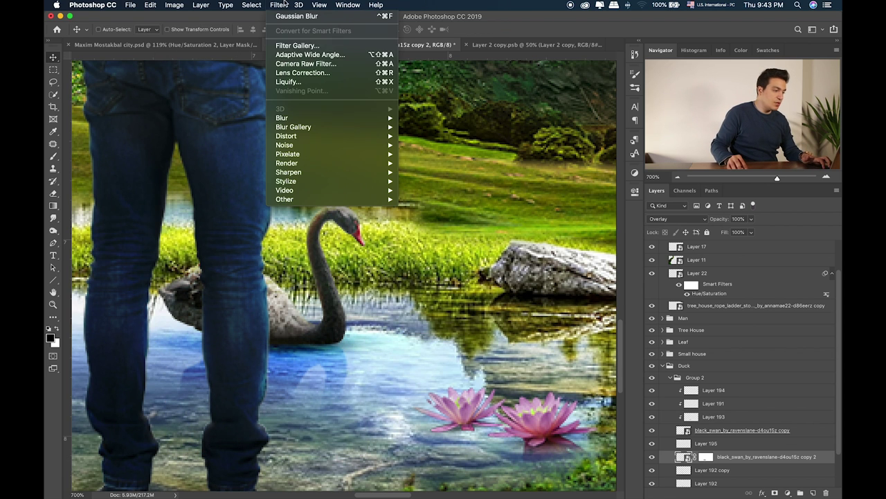
pyautogui.moveTo(357, 119)
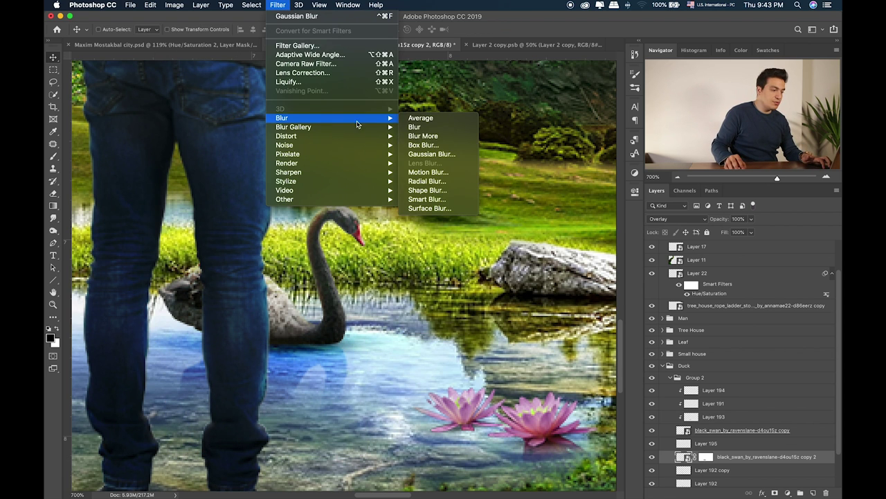
pyautogui.click(427, 153)
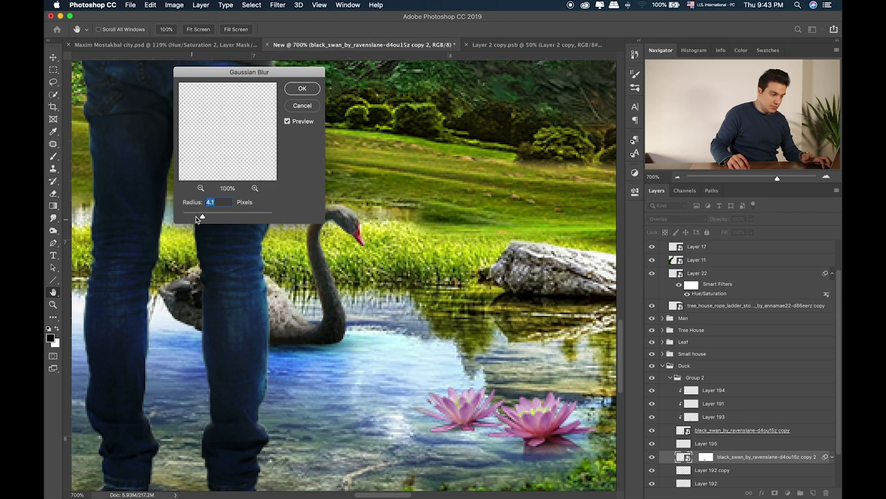
pyautogui.moveTo(194, 218); pyautogui.dragTo(192, 219)
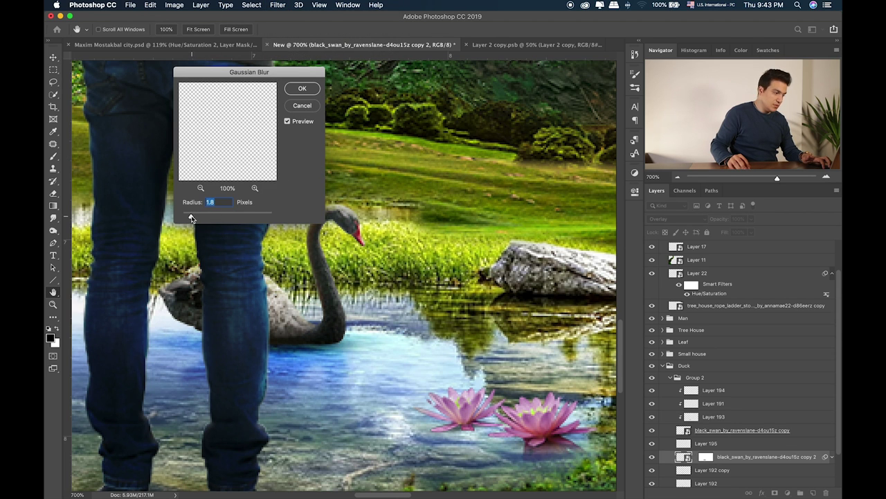
pyautogui.press('Return')
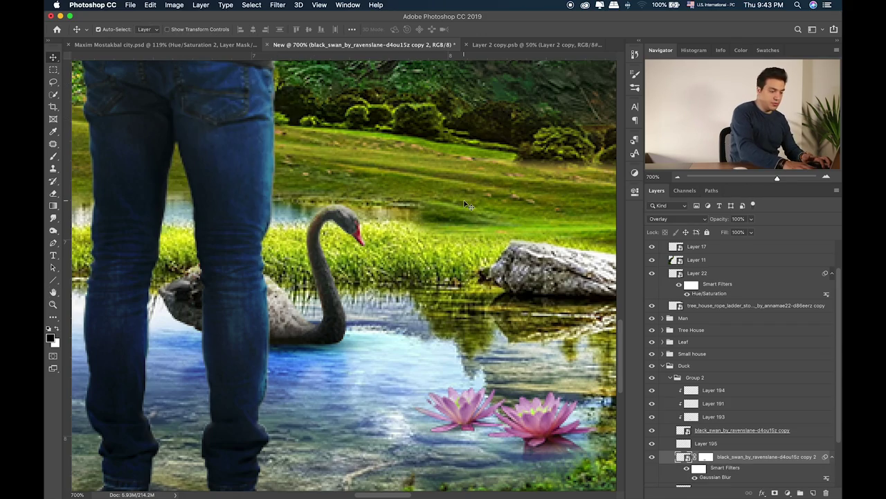
# Collapse the black swan's layer group inside the Duck group and rename it 1
pyautogui.press('super+minus')
pyautogui.press('super+minus')
pyautogui.press('super+minus')
pyautogui.press('super+minus')
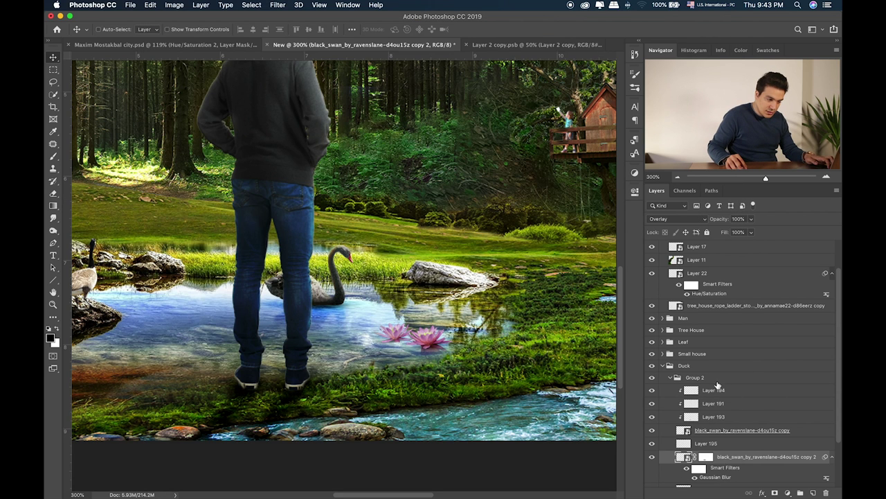
pyautogui.click(716, 380)
pyautogui.click(670, 377)
pyautogui.doubleClick(688, 416)
pyautogui.write('1')
pyautogui.press('Return')
# Switch to Finder and place the swan_png free stock image into the Photoshop scene
pyautogui.press('super+Tab')
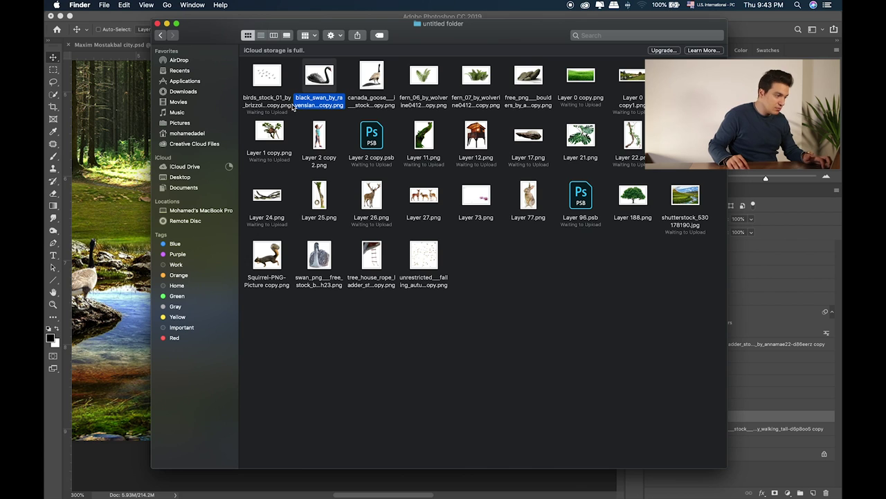
pyautogui.click(279, 83)
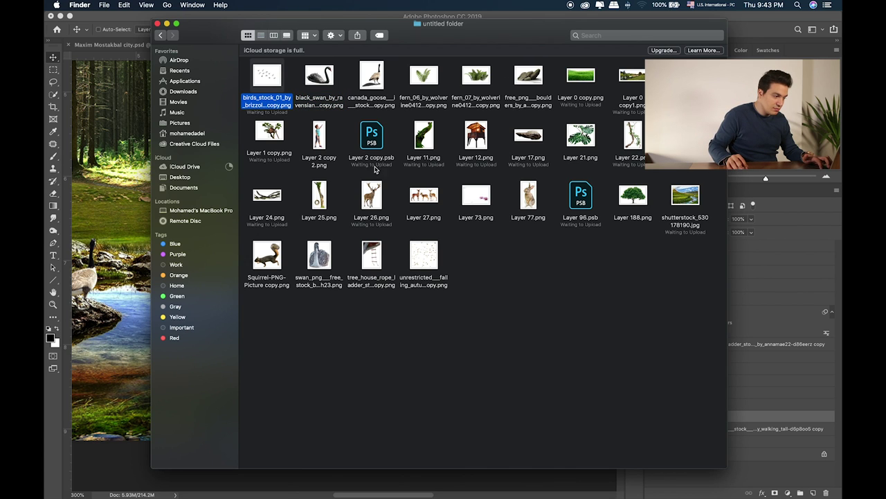
pyautogui.click(309, 259)
pyautogui.moveTo(318, 259); pyautogui.dragTo(110, 239)
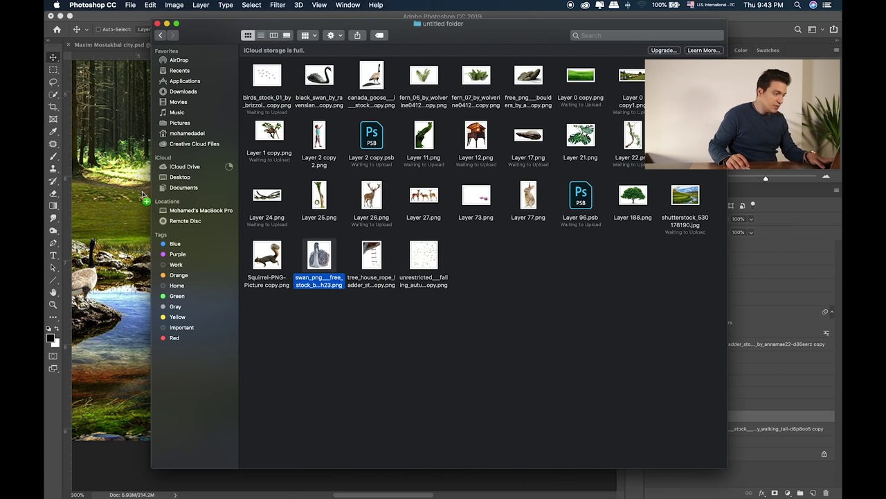
# Scale the placed grey swan down to a small size and move it onto the pond beside the man's legs
pyautogui.press('super+0')
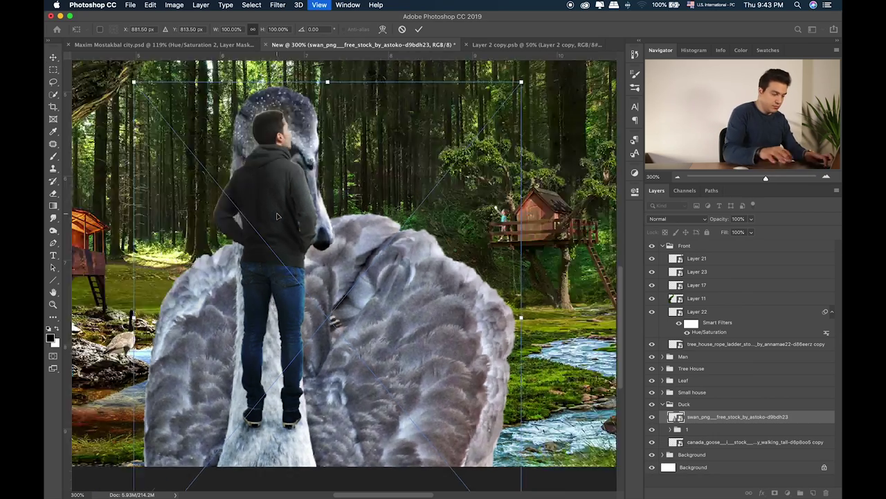
pyautogui.moveTo(420, 469); pyautogui.dragTo(266, 306)
pyautogui.press('Return')
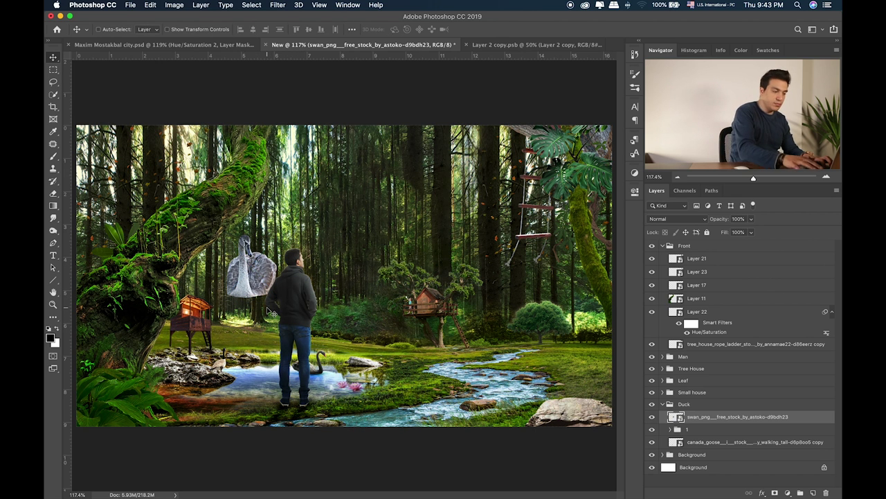
pyautogui.moveTo(254, 267); pyautogui.dragTo(282, 358)
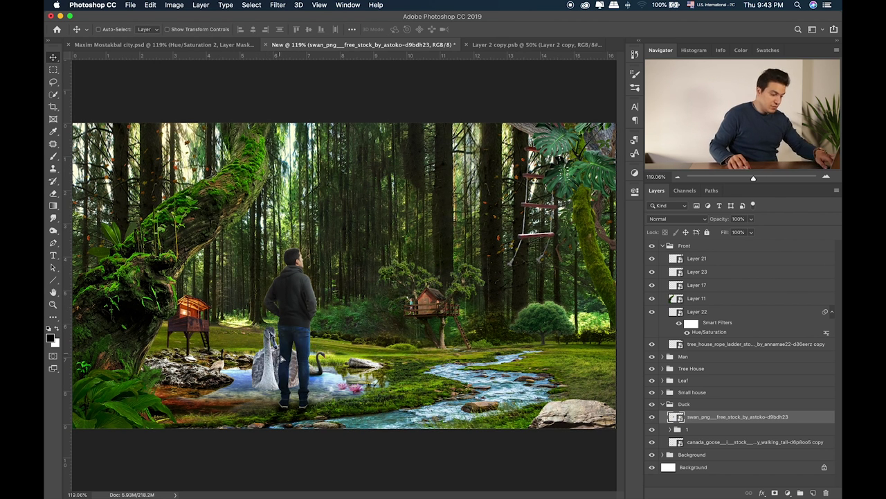
pyautogui.hotkey('ctrl', 't')
pyautogui.moveTo(302, 324); pyautogui.dragTo(388, 444)
pyautogui.press('Return')
# Reposition the small grey swan up toward the pond's far edge, just beside the man's leg
pyautogui.press('super+plus')
pyautogui.press('super+plus')
pyautogui.press('super+plus')
pyautogui.moveTo(575, 388); pyautogui.dragTo(263, 208)
pyautogui.moveTo(443, 342); pyautogui.dragTo(429, 265)
pyautogui.press('super+plus')
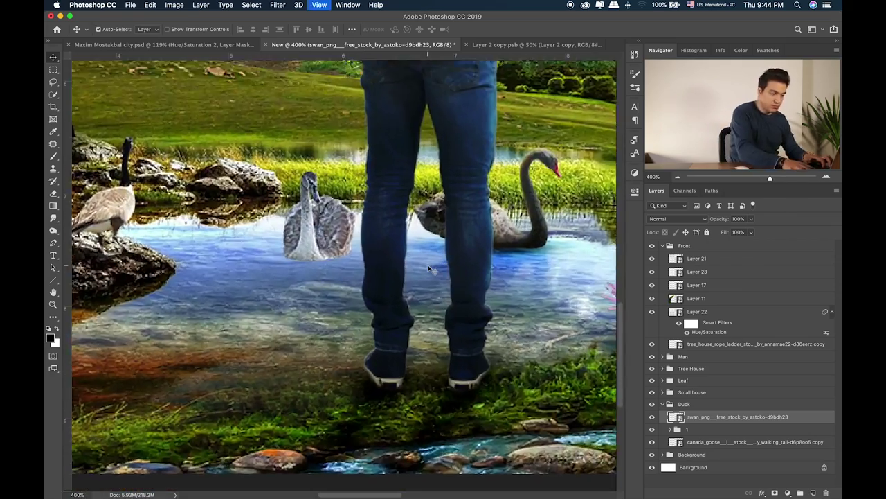
pyautogui.press('super+plus')
pyautogui.hscroll(5, 427, 265)
pyautogui.scroll(3, 427, 264)
pyautogui.moveTo(239, 273); pyautogui.dragTo(250, 237)
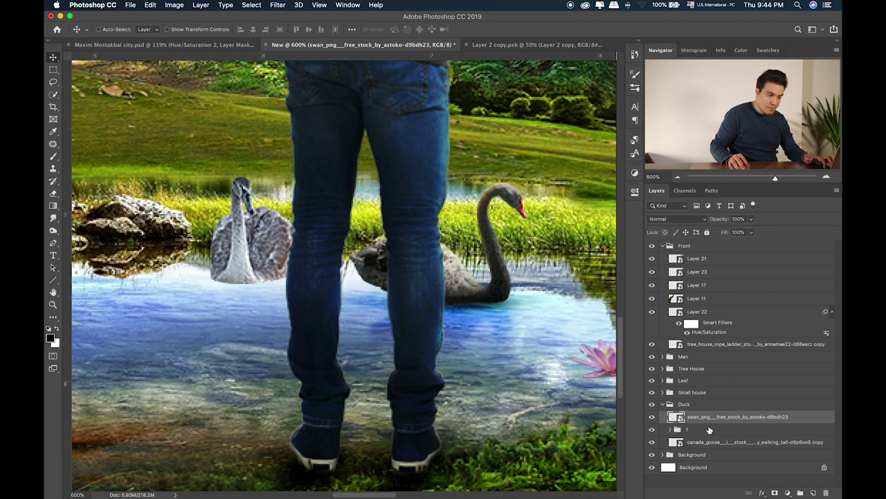
# Move the black swan group 1 sideways until the whole bird is clear of the man's legs
pyautogui.click(709, 430)
pyautogui.moveTo(427, 272); pyautogui.dragTo(407, 262)
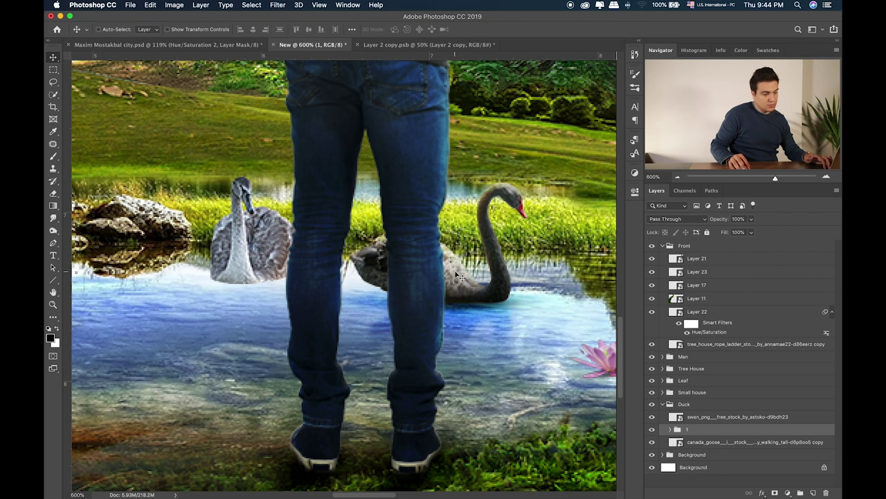
pyautogui.moveTo(458, 278); pyautogui.dragTo(531, 285)
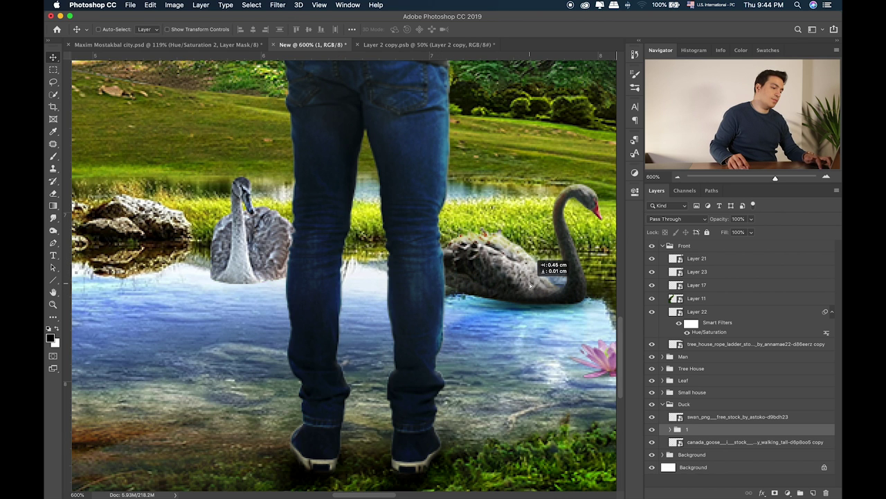
pyautogui.moveTo(483, 326); pyautogui.dragTo(330, 252)
pyautogui.moveTo(220, 243); pyautogui.dragTo(385, 316)
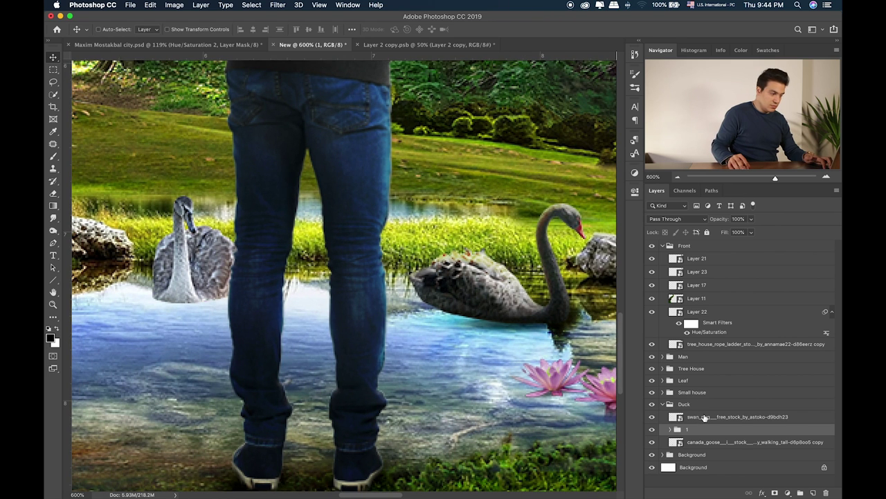
# Move the grey swan away from the man's leg and slightly lower on the water, and put its layer in a new group
pyautogui.click(704, 418)
pyautogui.moveTo(185, 269); pyautogui.dragTo(155, 267)
pyautogui.hscroll(-5, 386, 246)
pyautogui.moveTo(386, 246); pyautogui.dragTo(358, 274)
pyautogui.press('super+g')
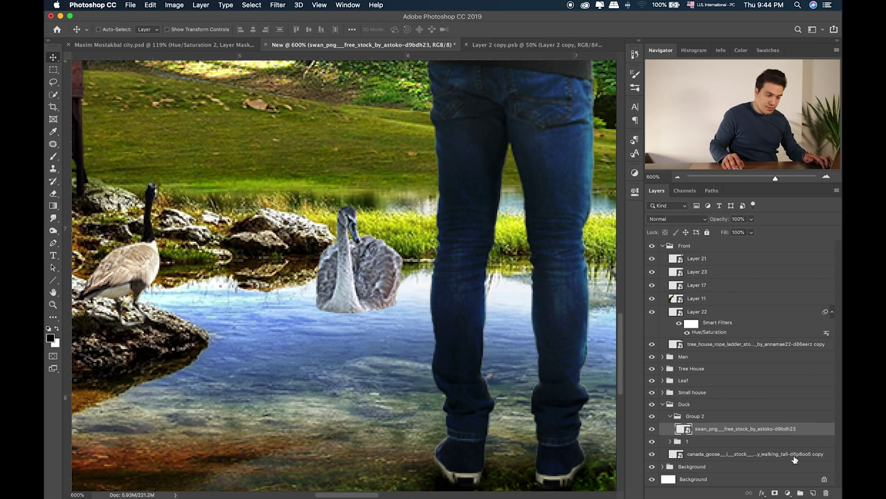
# Add a new layer clipped to the grey swan and brush soft black shading over its lower body
pyautogui.click(814, 492)
pyautogui.press('super+alt+g')
pyautogui.press('b')
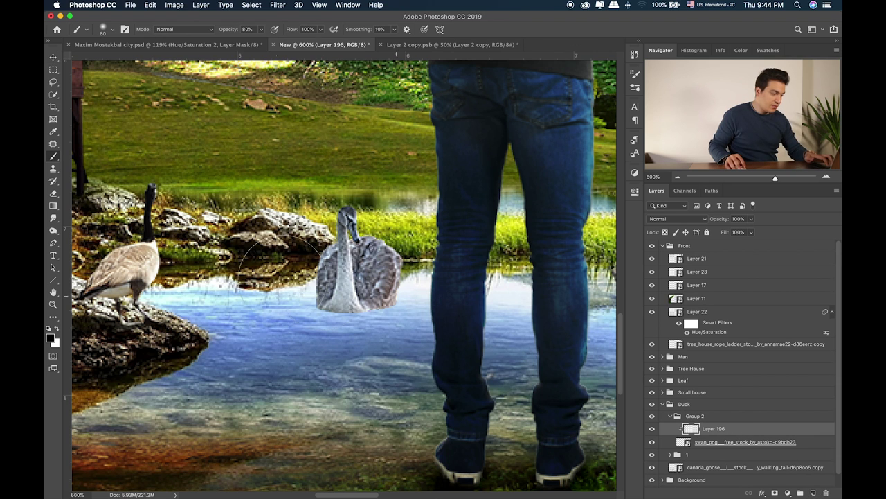
pyautogui.click(396, 221)
pyautogui.press('super+z')
pyautogui.moveTo(333, 324); pyautogui.dragTo(346, 325)
# Set the grey swan's clipped shading layer to Overlay blend mode
pyautogui.press('v')
pyautogui.hotkey('shift', '+')
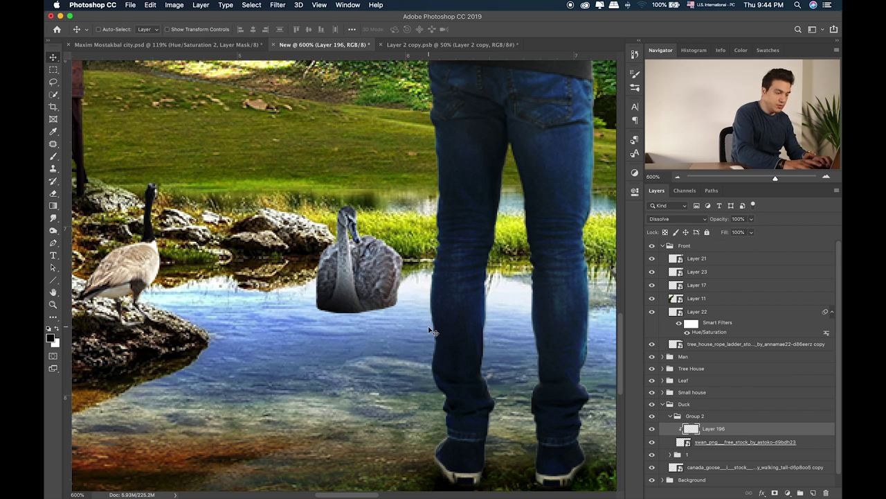
pyautogui.hotkey('shift', '+')
pyautogui.hotkey('shift', '+')
pyautogui.hotkey('shift', '+')
pyautogui.hotkey('shift', '+')
pyautogui.hotkey('shift', '+')
pyautogui.hotkey('shift', '+')
pyautogui.hotkey('shift', '+')
pyautogui.hotkey('shift', '+')
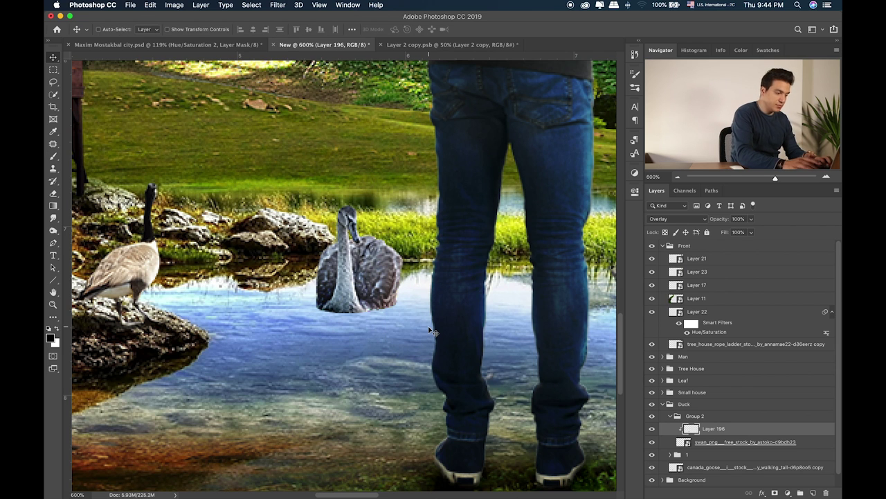
# Add a new layer beneath the grey swan, paint a soft black dab and flatten it into a thin waterline shadow
pyautogui.click(706, 453)
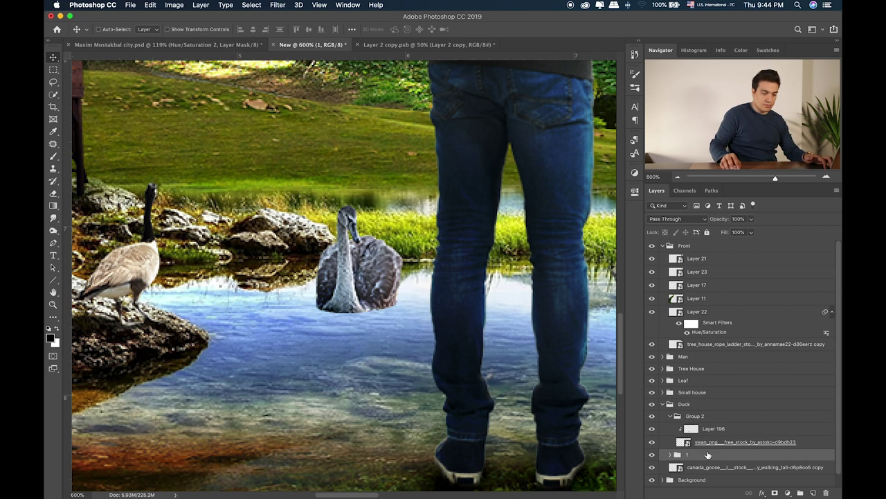
pyautogui.click(813, 492)
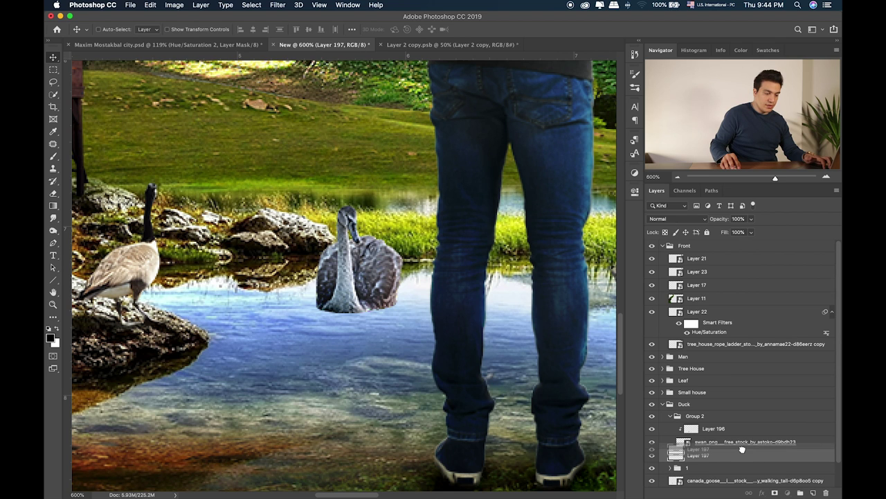
pyautogui.press('b')
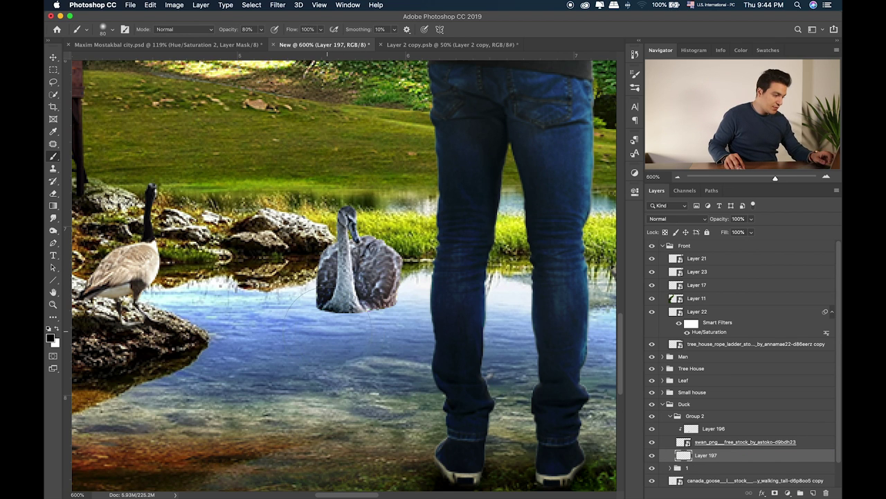
pyautogui.click(326, 331)
pyautogui.hotkey('ctrl', 't')
pyautogui.moveTo(326, 239); pyautogui.dragTo(376, 309)
pyautogui.press('Return')
# Set the grey swan's waterline shadow layer to Overlay blend mode
pyautogui.hotkey('shift', 'alt', 'm')
pyautogui.hotkey('shift', '+')
pyautogui.hotkey('shift', '+')
pyautogui.hotkey('shift', '+')
pyautogui.hotkey('shift', '+')
pyautogui.hotkey('shift', '+')
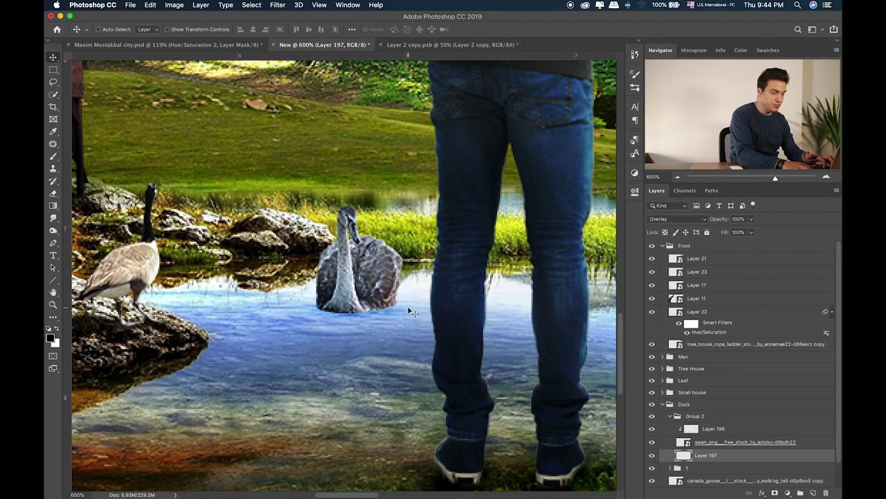
# Duplicate the grey swan's shadow layer and nudge the copy slightly upward
pyautogui.press('super+j')
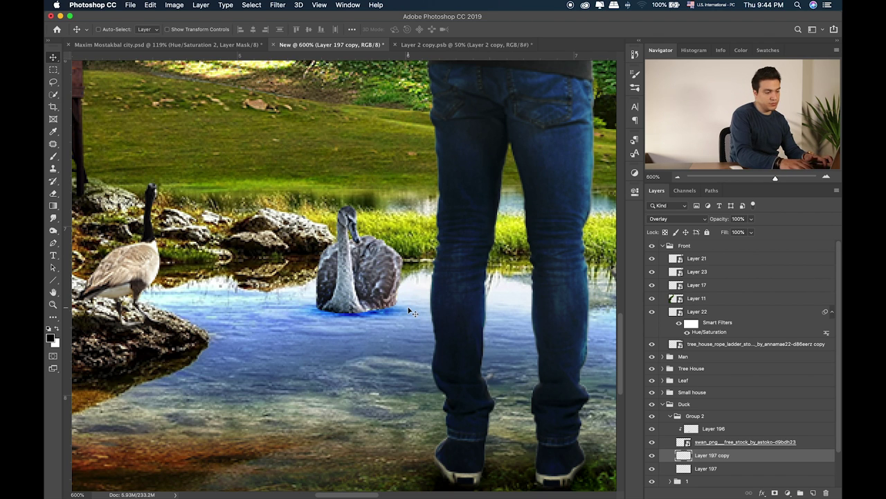
pyautogui.press('Up')
pyautogui.press('Up')
pyautogui.press('Up')
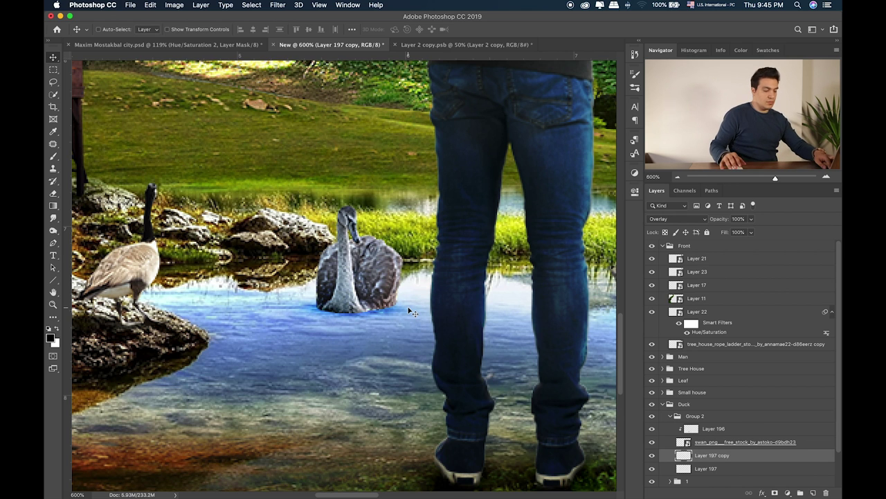
# Duplicate the nudged shadow copy once more and set the new copy's blend mode to Color Burn
pyautogui.press('super+j')
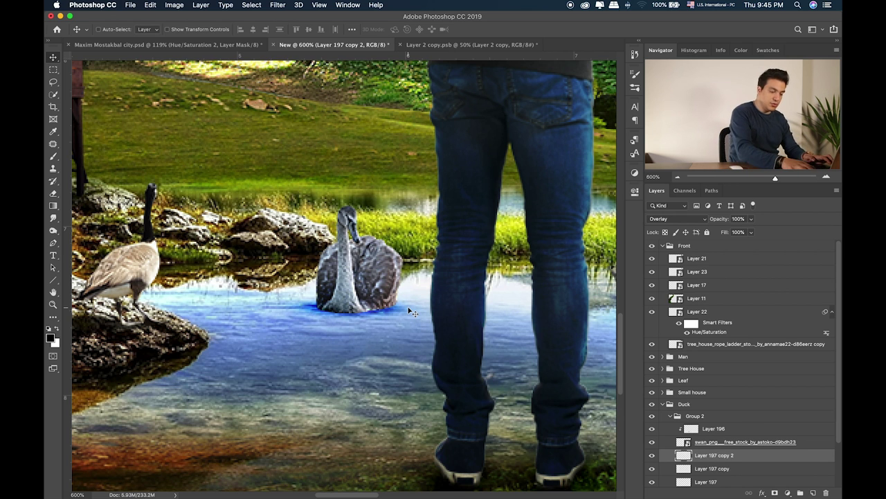
pyautogui.hotkey('shift', '-')
# Set the grey swan's topmost waterline shadow copy to Normal blend mode and 70% opacity
pyautogui.hotkey('shift', '-')
pyautogui.hotkey('shift', '-')
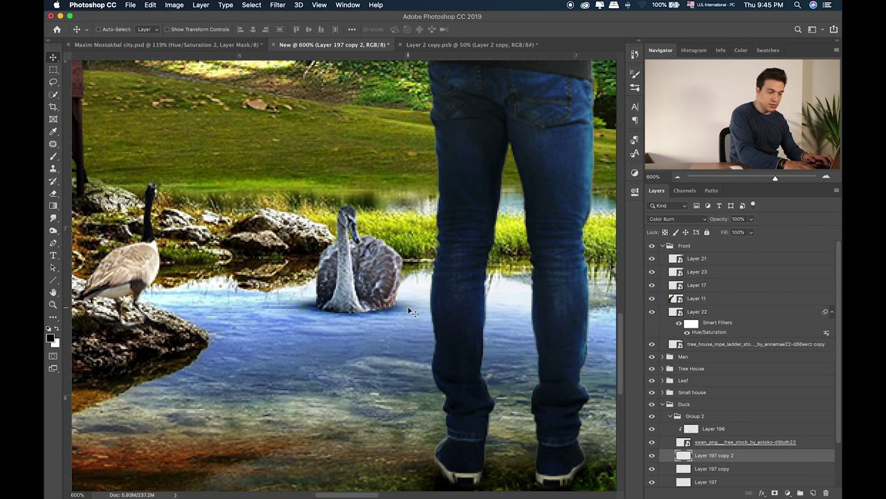
pyautogui.hotkey('shift', '-')
pyautogui.hotkey('shift', '-')
pyautogui.hotkey('shift', '-')
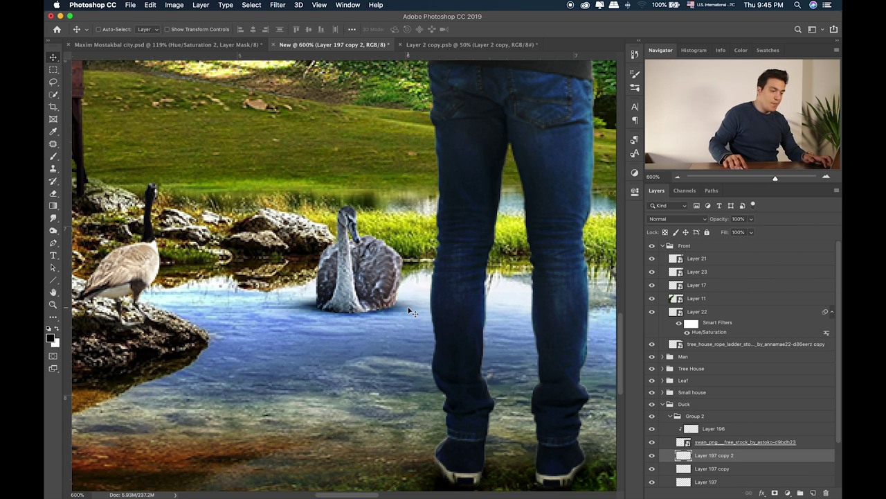
pyautogui.click(752, 219)
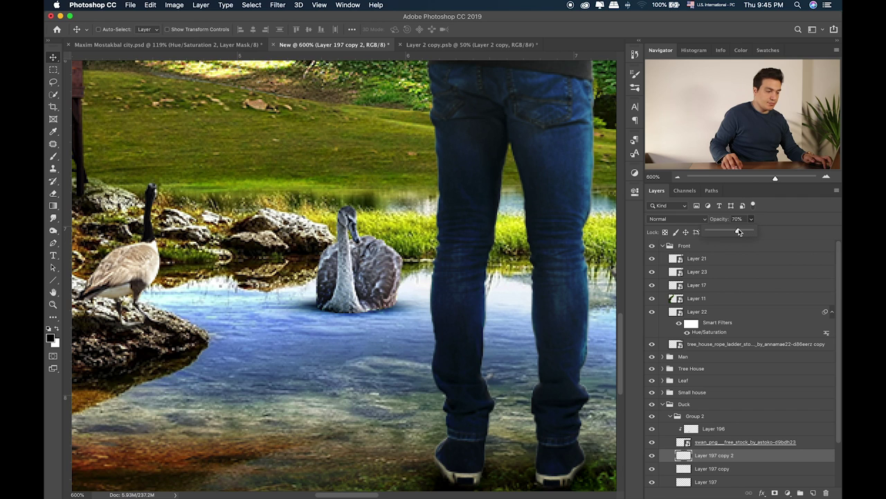
# Duplicate the grey swan layer and place the copy directly beneath the original
pyautogui.click(715, 443)
pyautogui.hotkey('ctrl', 't')
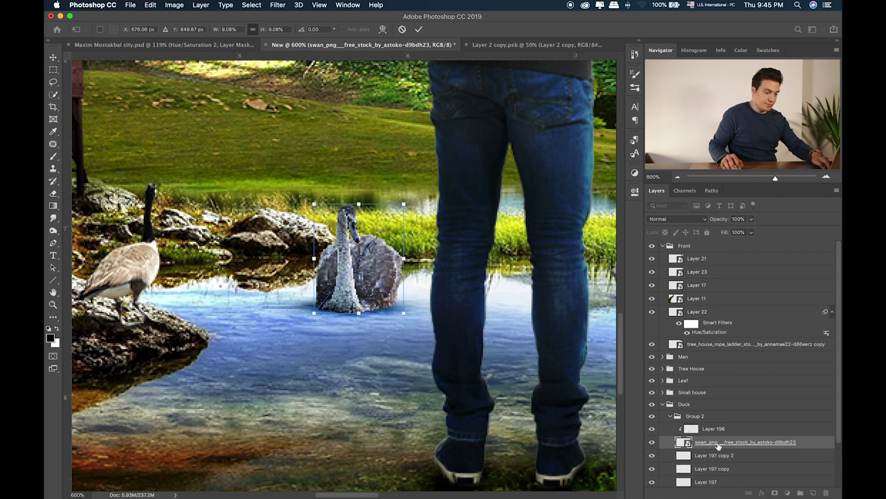
pyautogui.press('Return')
pyautogui.moveTo(722, 443); pyautogui.dragTo(723, 456)
# Flip the swan copy vertically below the waterline, fit it under the body and skew its far end to the left as a reflection
pyautogui.hotkey('ctrl', 't')
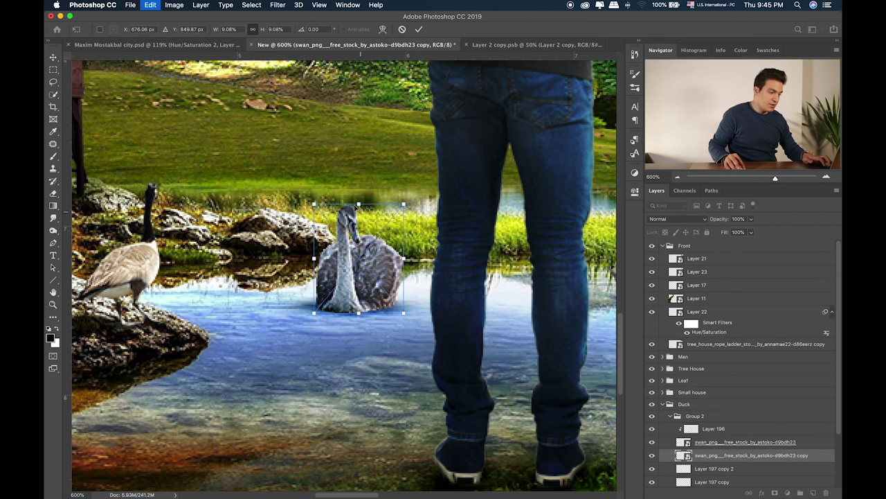
pyautogui.moveTo(358, 206); pyautogui.dragTo(357, 393)
pyautogui.moveTo(363, 344); pyautogui.dragTo(363, 334)
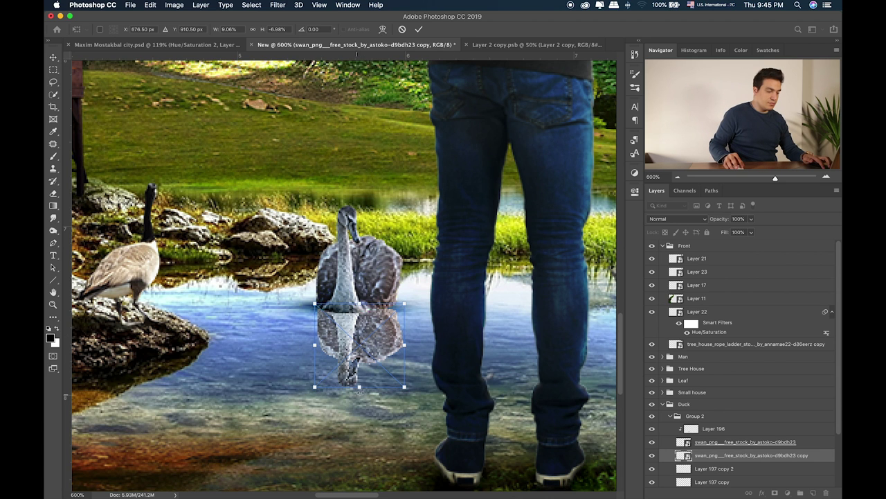
pyautogui.moveTo(359, 386); pyautogui.dragTo(340, 390)
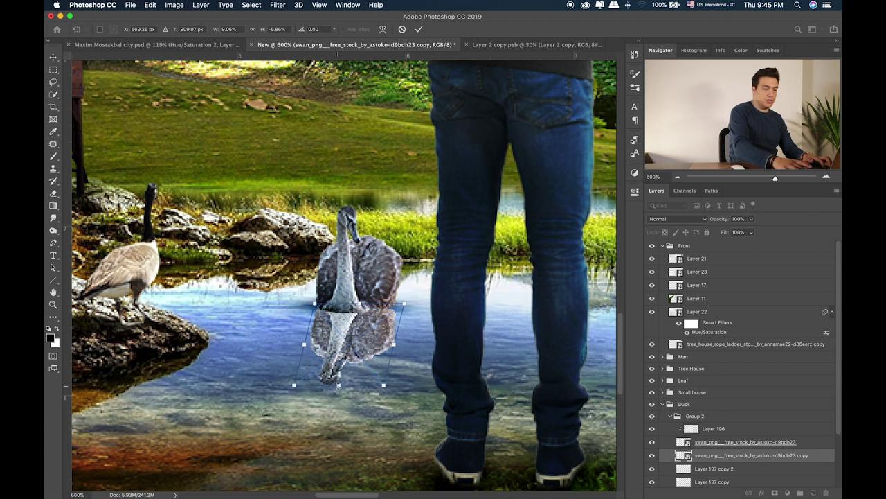
pyautogui.press('Return')
# Add a black Color Overlay to the grey swan's reflection layer
pyautogui.doubleClick(817, 453)
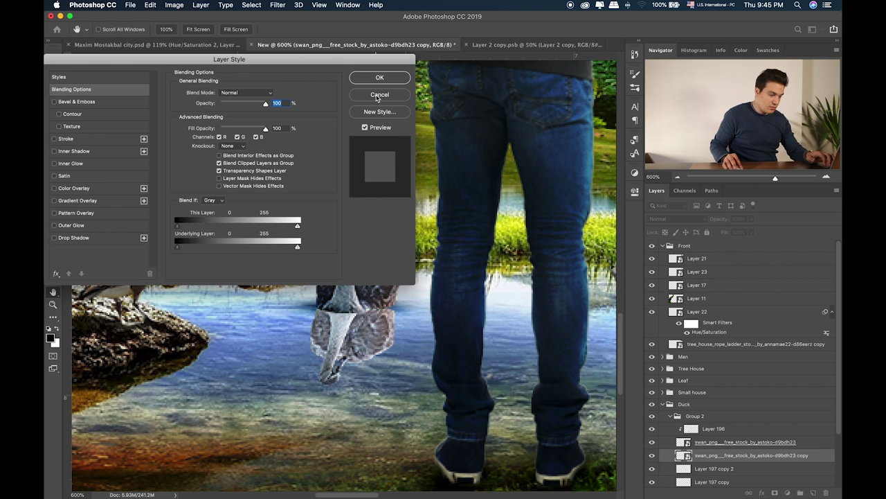
pyautogui.press('Return')
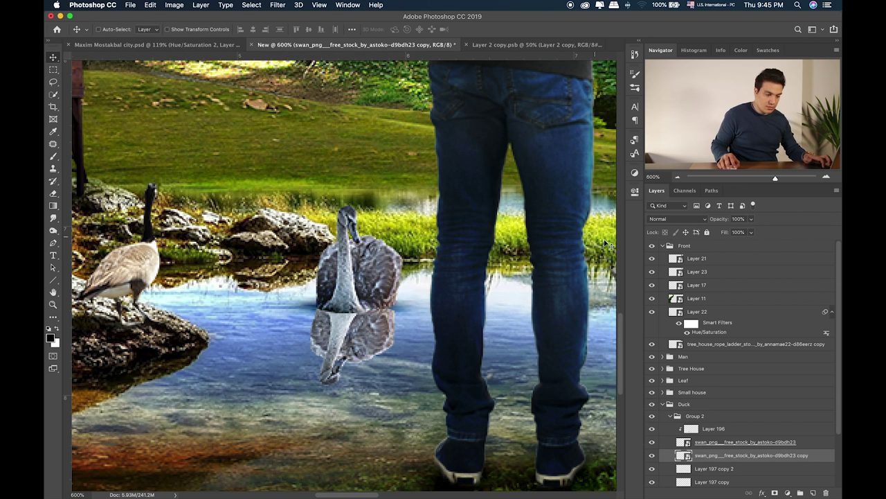
pyautogui.doubleClick(823, 460)
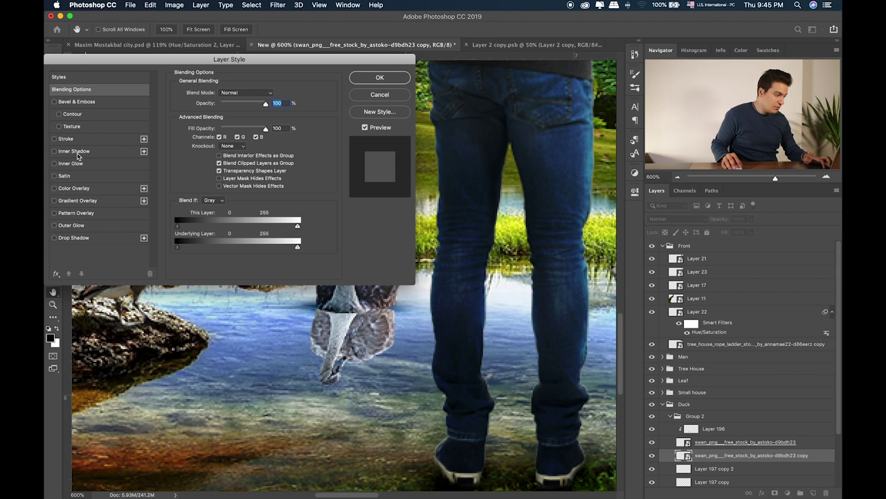
pyautogui.click(73, 189)
pyautogui.press('Return')
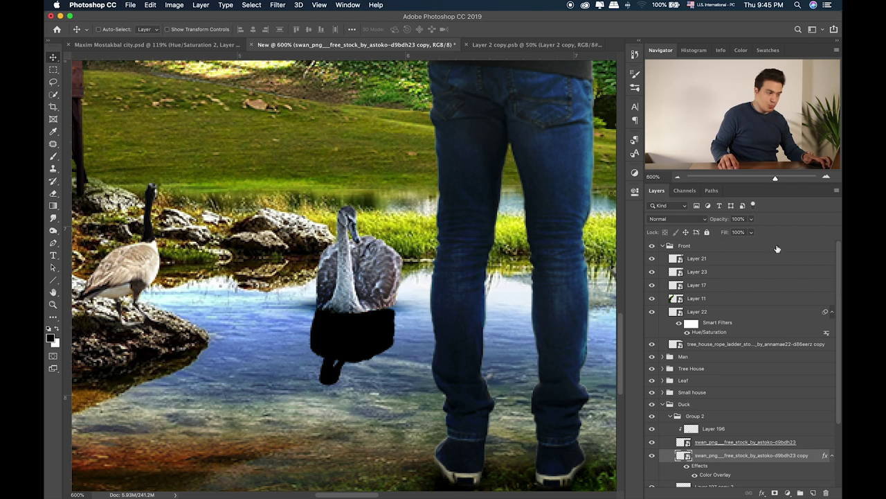
# Apply a Gaussian Blur with a 2.4-pixel radius to the grey swan's black reflection
pyautogui.click(278, 5)
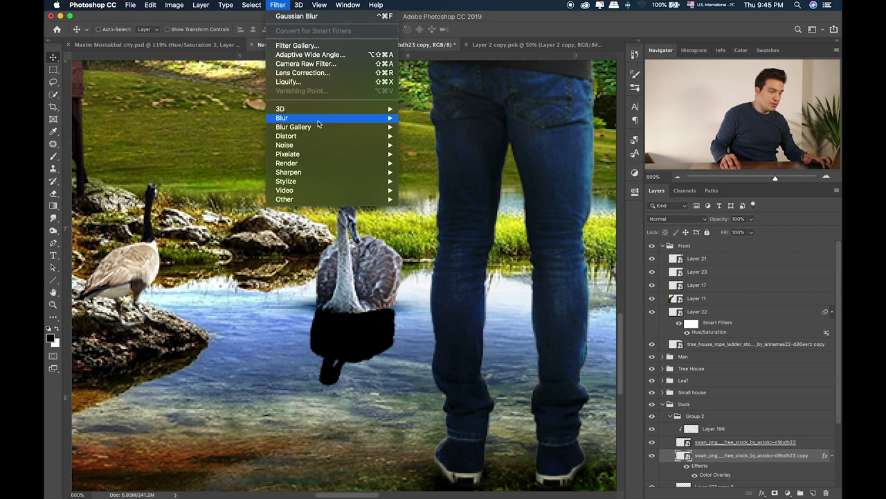
pyautogui.moveTo(319, 121)
pyautogui.click(424, 154)
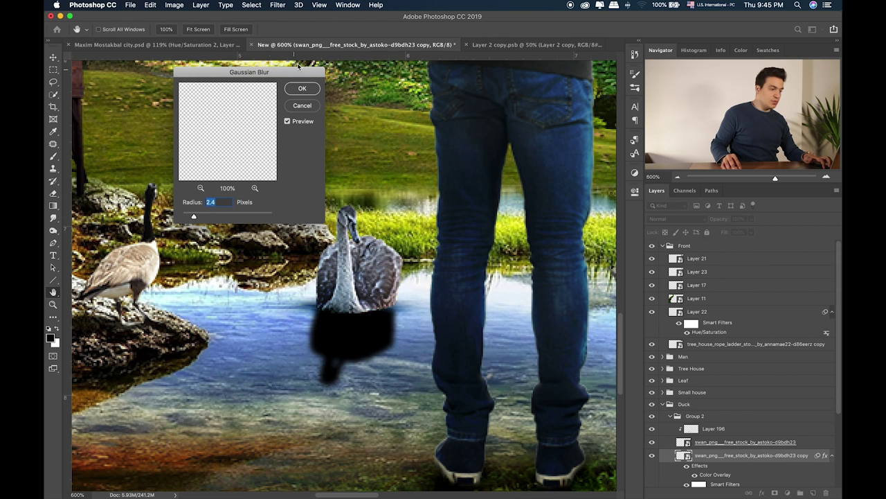
pyautogui.click(300, 90)
# Add a layer mask to the reflection, fade its lower end with a soft black brush and set the layer's opacity to 45%
pyautogui.click(775, 492)
pyautogui.press('b')
pyautogui.click(365, 379)
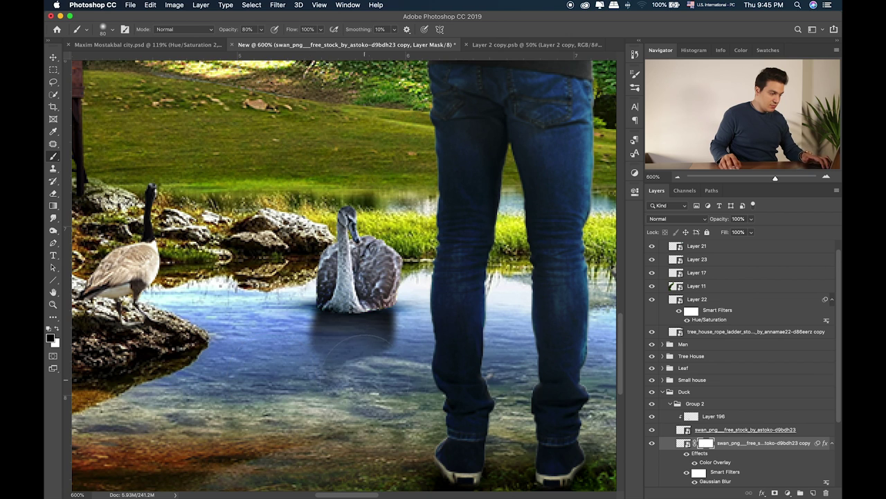
pyautogui.moveTo(751, 218); pyautogui.dragTo(727, 233)
# Collapse the grey swan's group and rename it 2, with the black swan's group named 1
pyautogui.moveTo(468, 258); pyautogui.dragTo(413, 272)
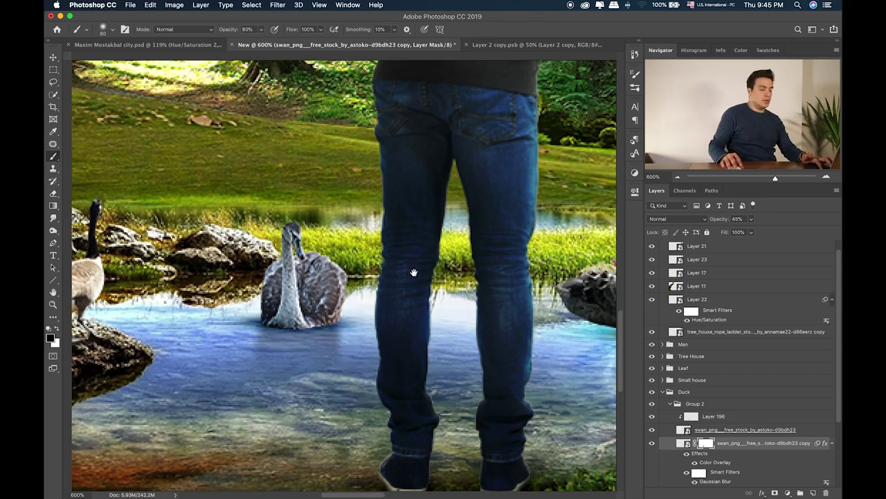
pyautogui.press('super+minus')
pyautogui.press('super+minus')
pyautogui.press('super+minus')
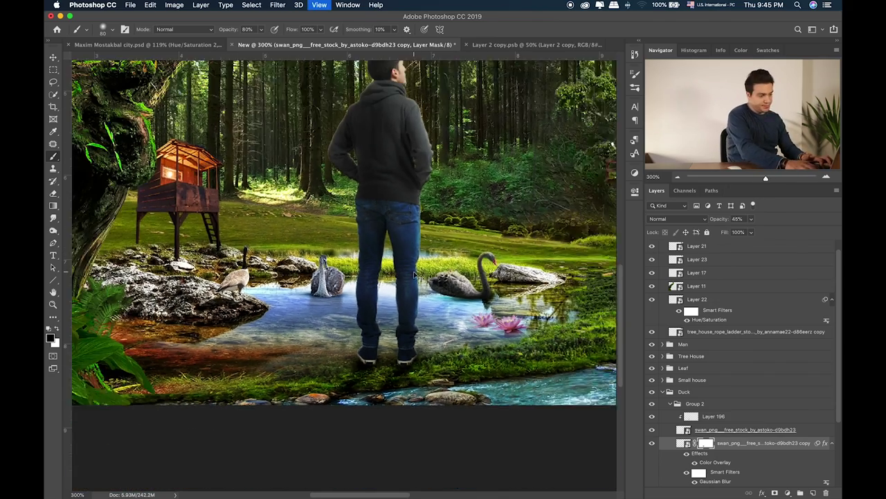
pyautogui.press('super+minus')
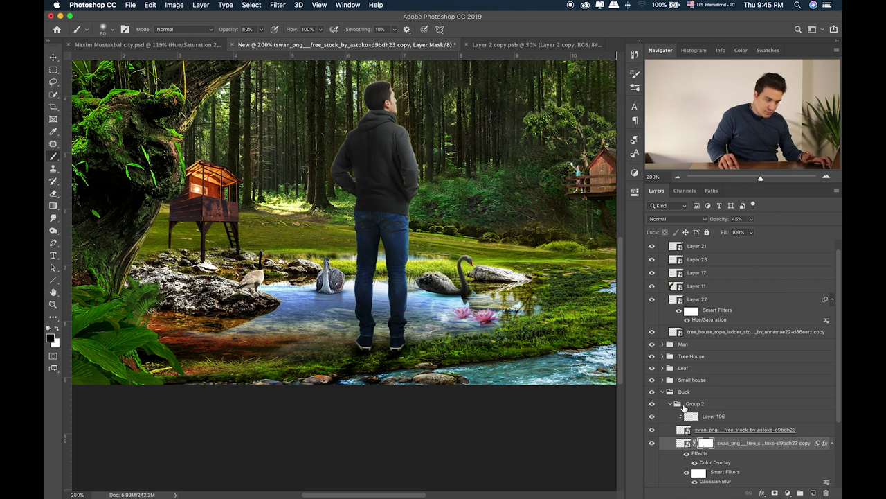
pyautogui.click(672, 405)
pyautogui.click(698, 417)
pyautogui.write('2')
pyautogui.press('Return')
pyautogui.click(700, 428)
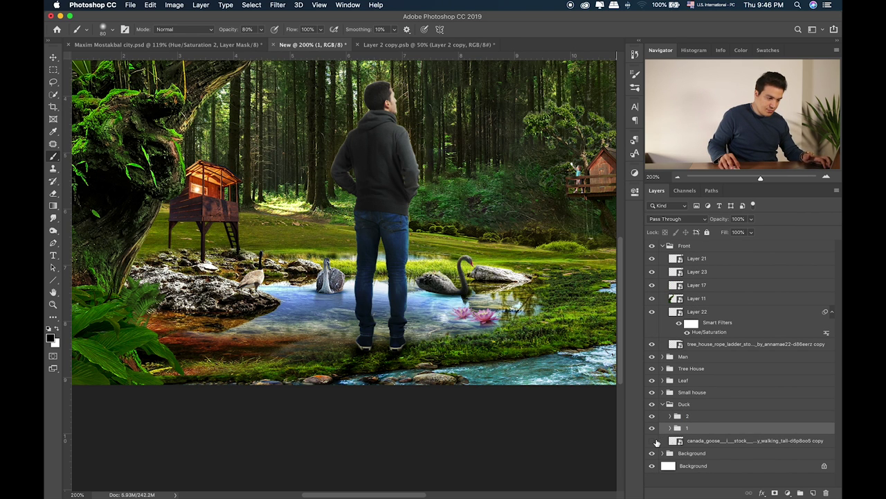
# Put the Canada goose layer in its own group and name the group 3
pyautogui.click(698, 442)
pyautogui.hotkey('ctrl', 'g')
pyautogui.doubleClick(691, 440)
pyautogui.write('3')
pyautogui.press('Return')
# Move the black swan's group left behind the man's legs and shift the grey swan's group slightly right
pyautogui.click(698, 429)
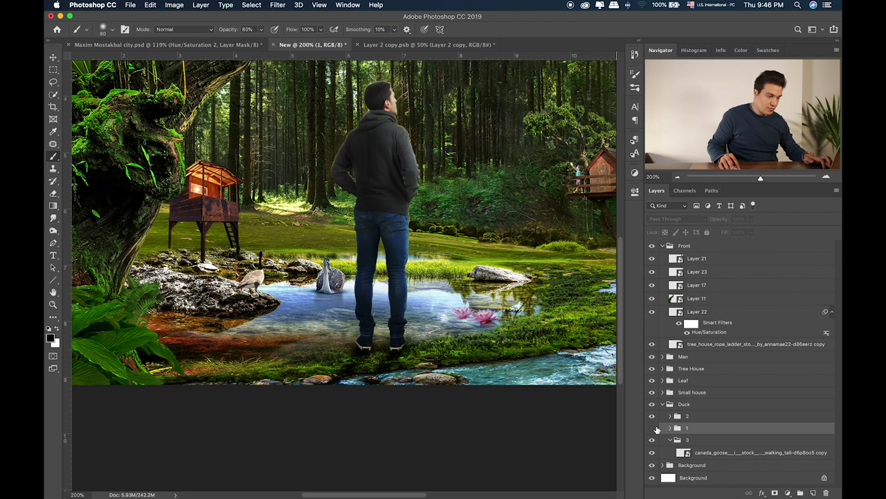
pyautogui.press('v')
pyautogui.moveTo(466, 293); pyautogui.dragTo(439, 293)
pyautogui.click(727, 416)
pyautogui.moveTo(353, 313); pyautogui.dragTo(361, 308)
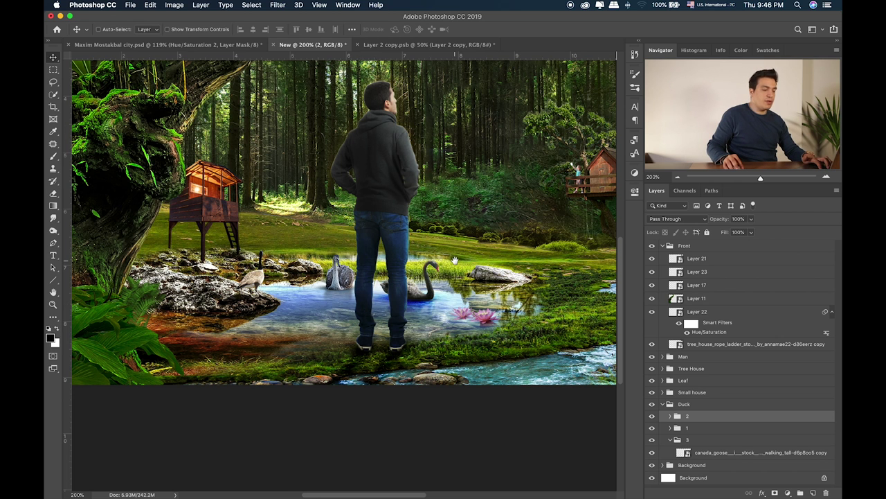
# Try different blend modes on the grey swan's reflection layer, stopping at Lighter Color
pyautogui.hscroll(3, 457, 264)
pyautogui.click(669, 416)
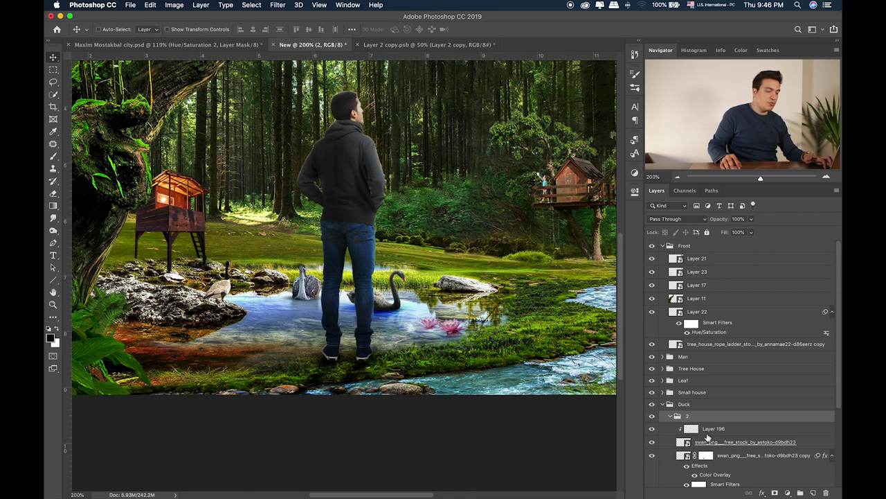
pyautogui.click(707, 456)
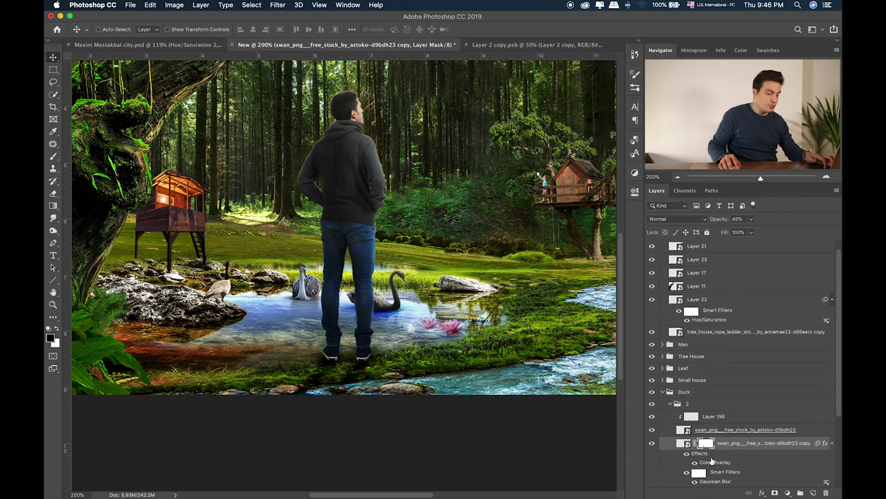
pyautogui.press('super+plus')
pyautogui.press('super+plus')
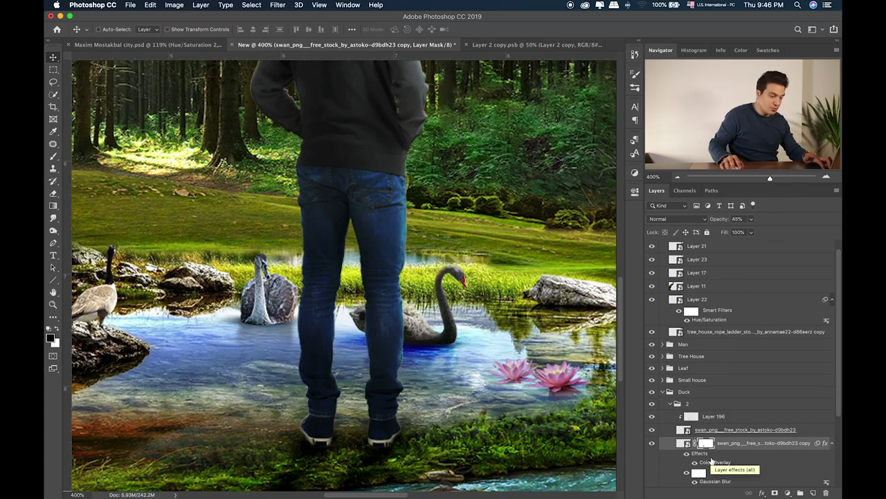
pyautogui.click(702, 453)
pyautogui.hotkey('shift', '+')
pyautogui.hotkey('shift', '+')
pyautogui.hotkey('shift', '+')
pyautogui.hotkey('shift', '+')
pyautogui.hotkey('shift', '+')
pyautogui.hotkey('shift', '+')
pyautogui.hotkey('shift', '+')
pyautogui.hotkey('shift', '+')
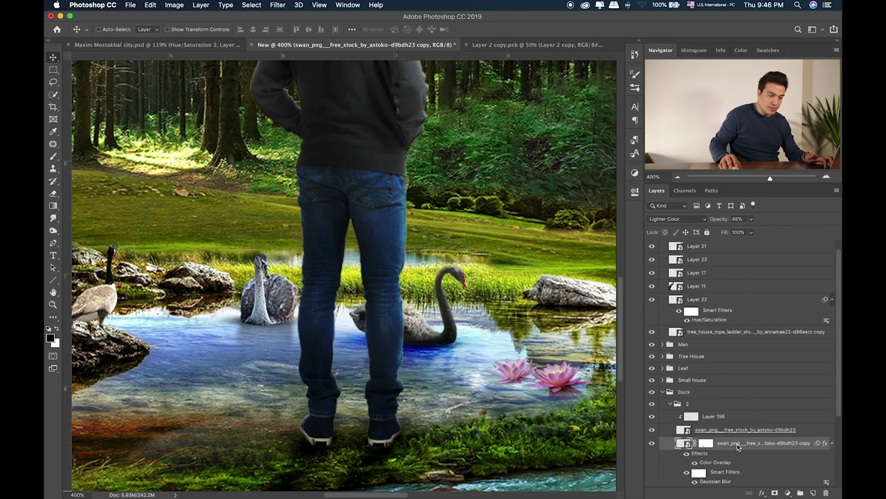
pyautogui.rightClick(738, 446)
pyautogui.click(660, 237)
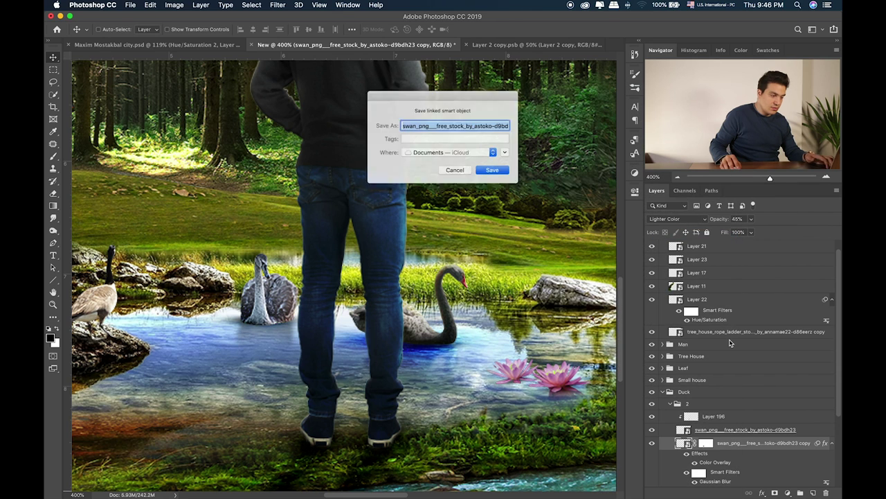
pyautogui.press('Return')
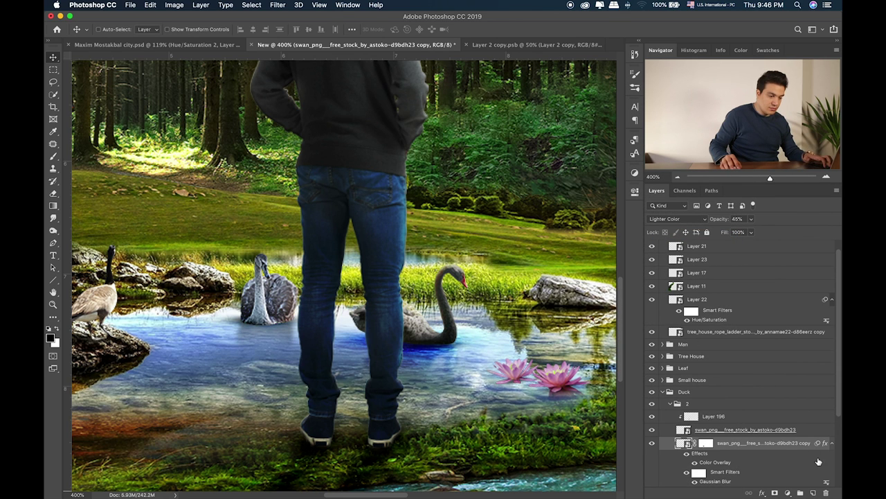
# Convert the grey swan's reflection layer to a smart object and set its blend mode to Soft Light
pyautogui.rightClick(776, 446)
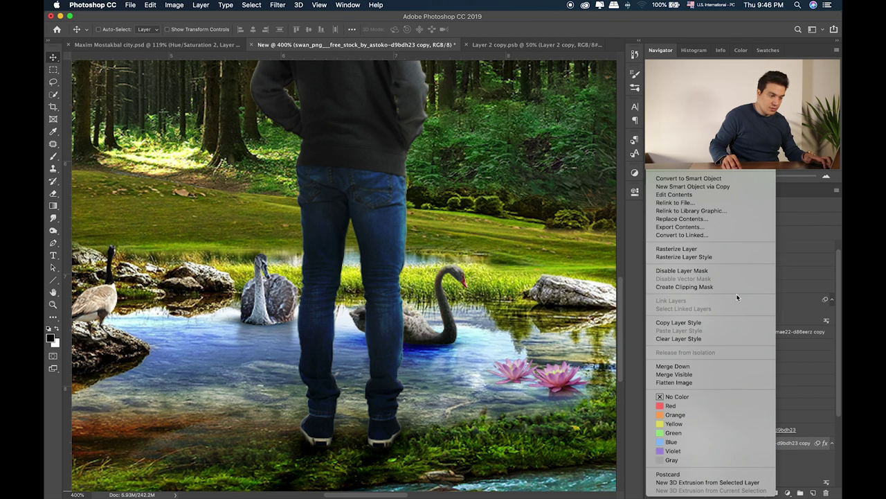
pyautogui.click(712, 180)
pyautogui.hotkey('shift', '=')
pyautogui.hotkey('shift', '=')
pyautogui.hotkey('shift', '=')
pyautogui.hotkey('shift', '=')
pyautogui.hotkey('shift', '-')
pyautogui.hotkey('shift', '-')
pyautogui.hotkey('shift', '-')
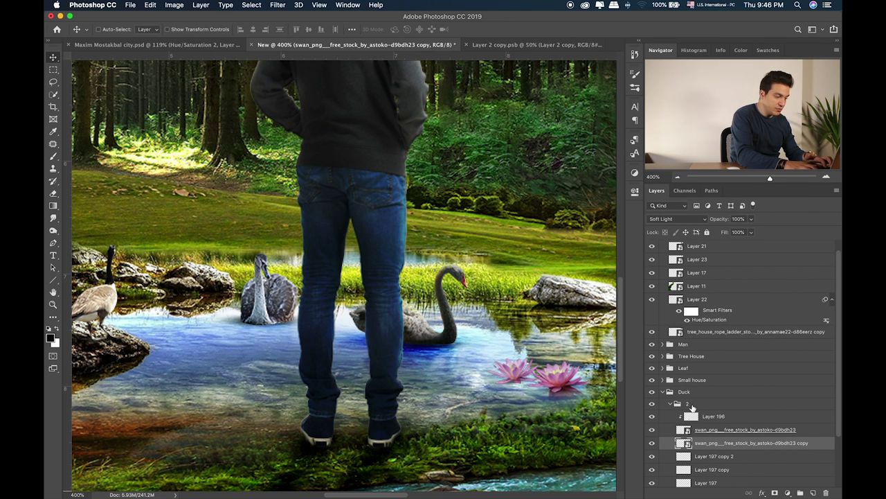
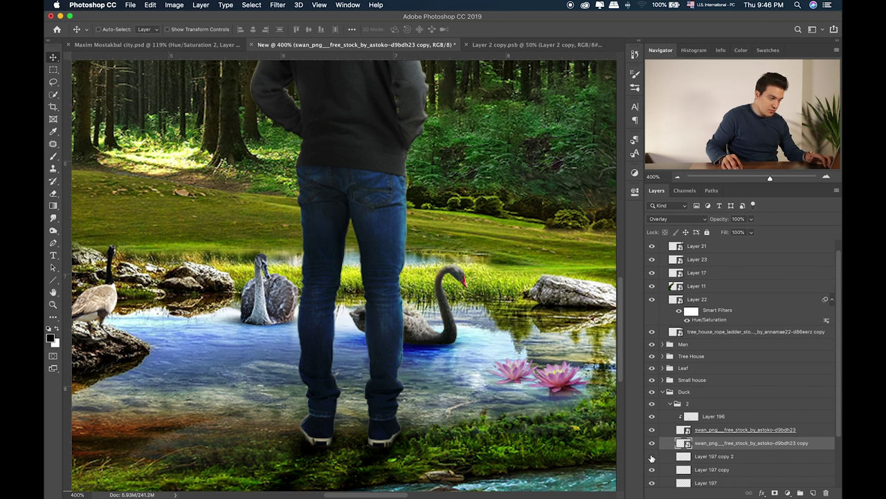
# Scale down the grey swan's shadow on Layer 197 copy 2 slightly
pyautogui.click(713, 456)
pyautogui.press('super+t')
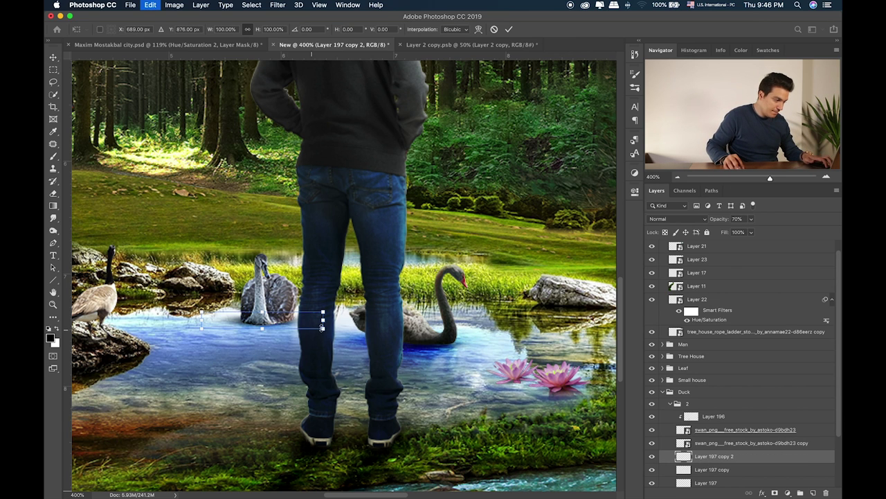
pyautogui.moveTo(322, 327); pyautogui.dragTo(312, 325)
pyautogui.press('Return')
pyautogui.press('super+0')
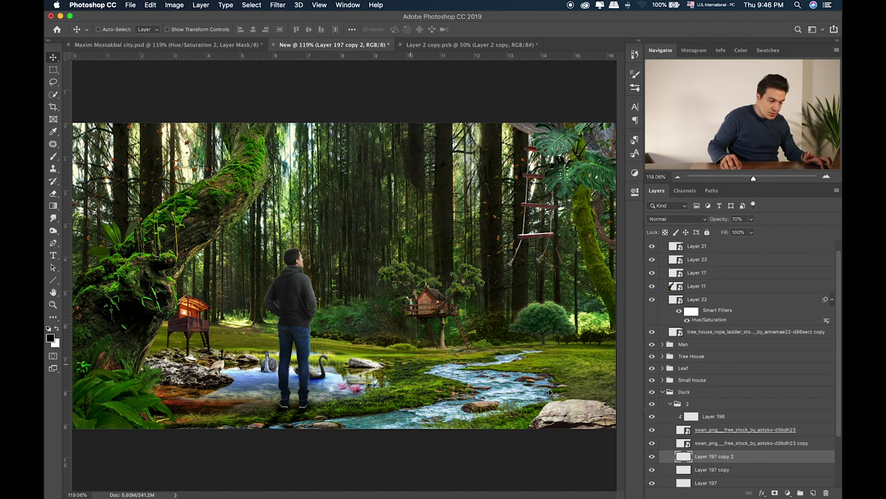
# Move the grey swan's group to the right of the man and the black swan's group to his left
pyautogui.click(670, 405)
pyautogui.moveTo(322, 386); pyautogui.dragTo(390, 392)
pyautogui.moveTo(383, 395); pyautogui.dragTo(381, 393)
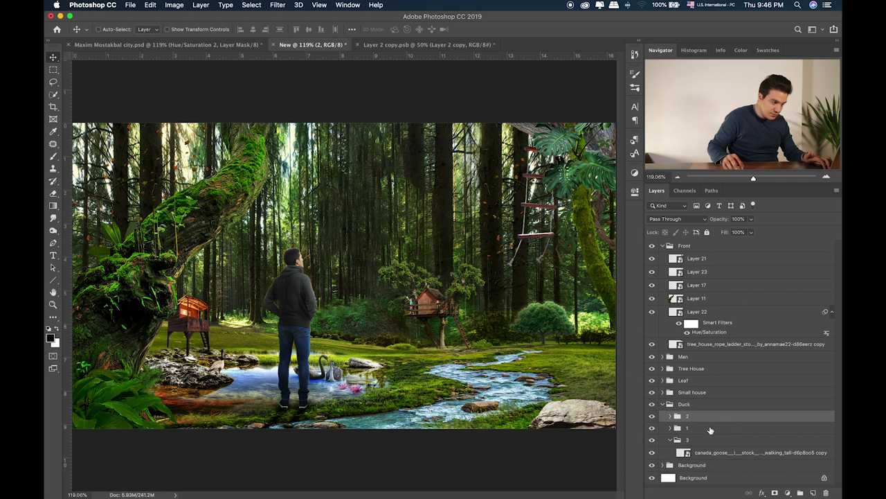
pyautogui.click(709, 428)
pyautogui.moveTo(340, 371); pyautogui.dragTo(320, 373)
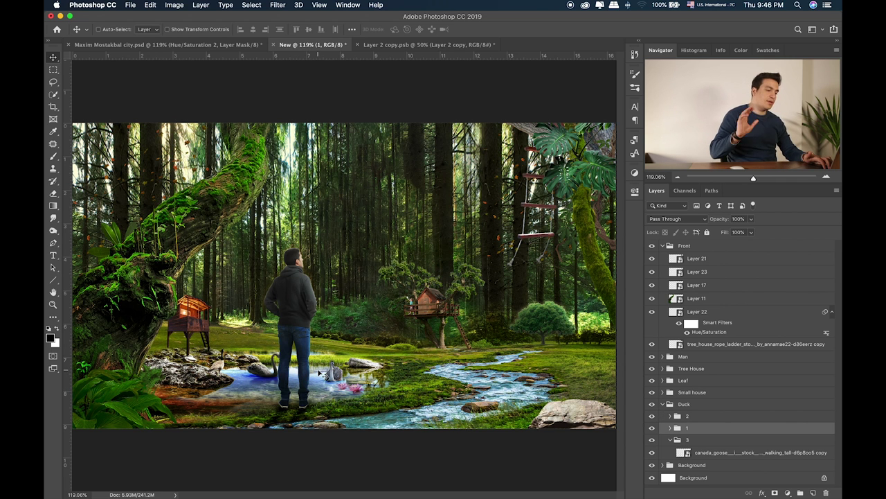
# Move the black swan's group right, partly behind the man's legs and beside the grey swan
pyautogui.press('super+plus')
pyautogui.press('super+plus')
pyautogui.press('super+plus')
pyautogui.press('space')
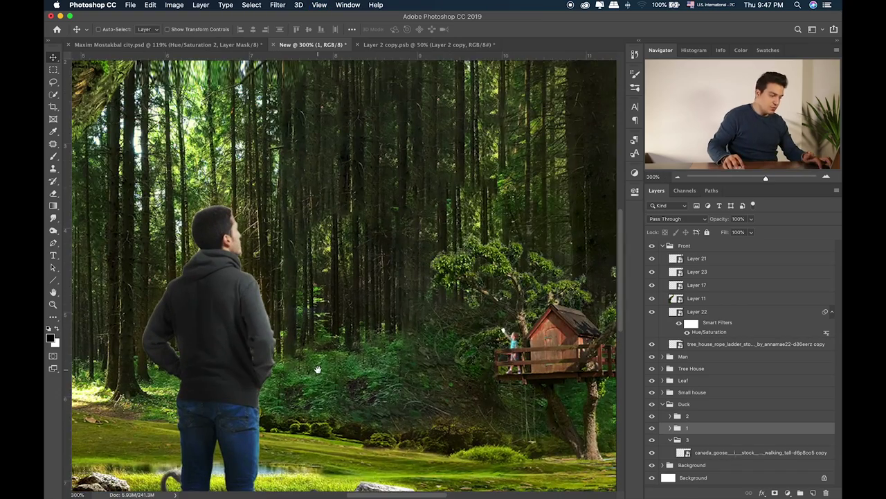
pyautogui.moveTo(317, 369); pyautogui.dragTo(358, 297)
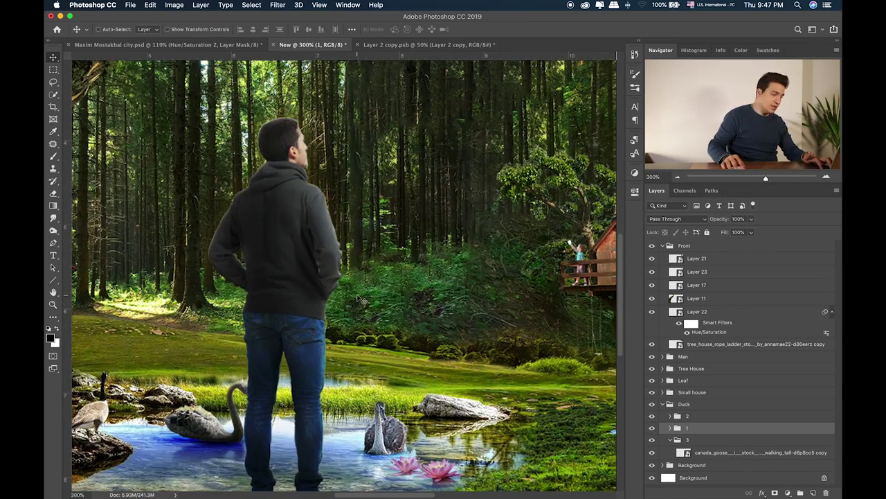
pyautogui.moveTo(314, 339); pyautogui.dragTo(398, 267)
pyautogui.moveTo(315, 359); pyautogui.dragTo(421, 365)
# Inspect the black swan's shading and shadow layers by hiding and showing them one at a time
pyautogui.click(669, 428)
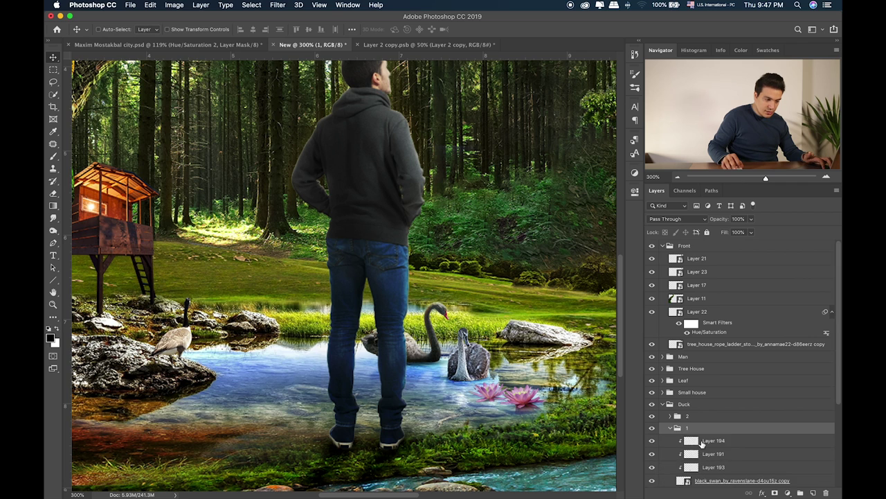
pyautogui.scroll(-3, 684, 426)
pyautogui.click(651, 431)
pyautogui.click(652, 430)
pyautogui.click(651, 418)
pyautogui.click(651, 417)
pyautogui.click(652, 417)
pyautogui.click(651, 417)
pyautogui.click(652, 431)
pyautogui.click(651, 431)
pyautogui.click(698, 430)
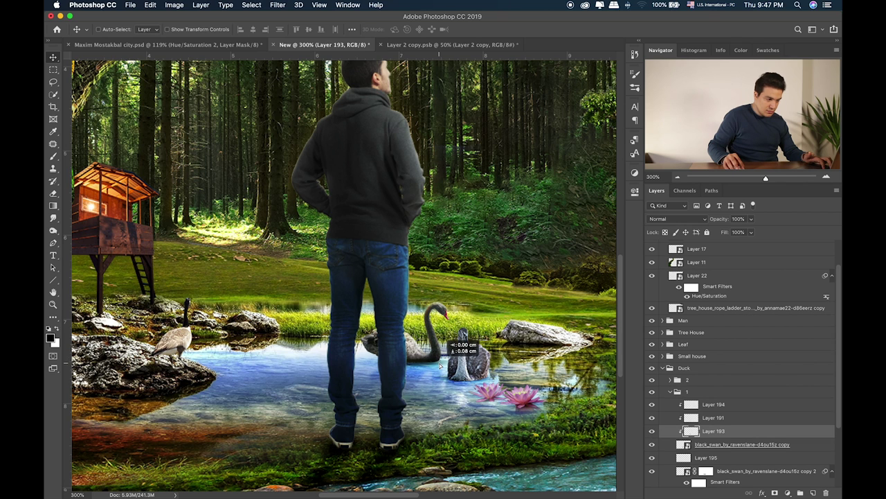
pyautogui.click(652, 457)
pyautogui.click(652, 458)
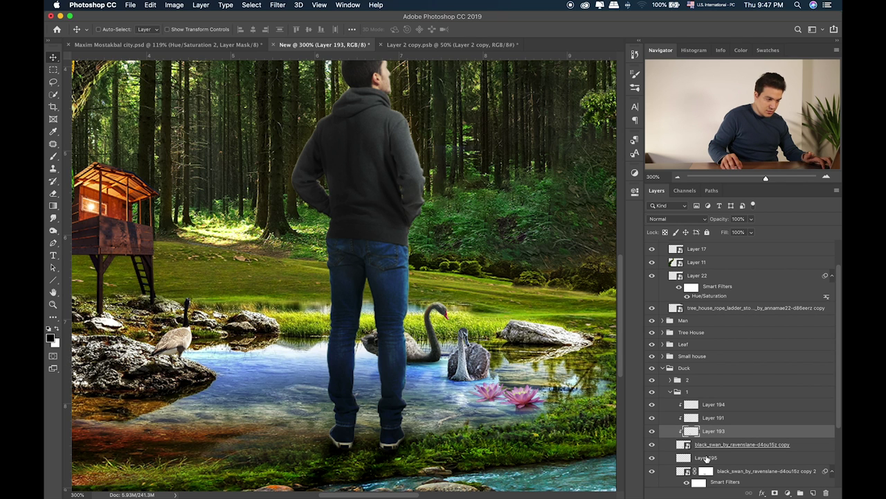
pyautogui.click(707, 458)
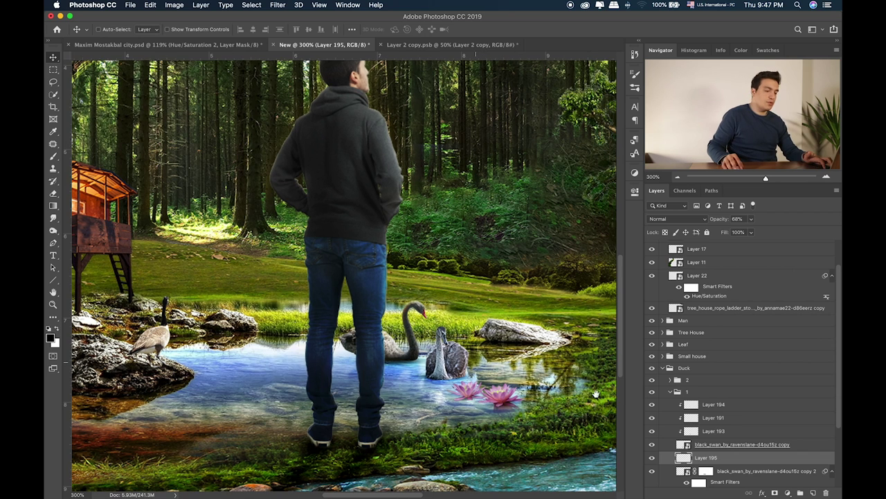
# Move the black swan's group back to the pond area left of the man and scale it to about 82%
pyautogui.click(716, 393)
pyautogui.moveTo(410, 349); pyautogui.dragTo(252, 353)
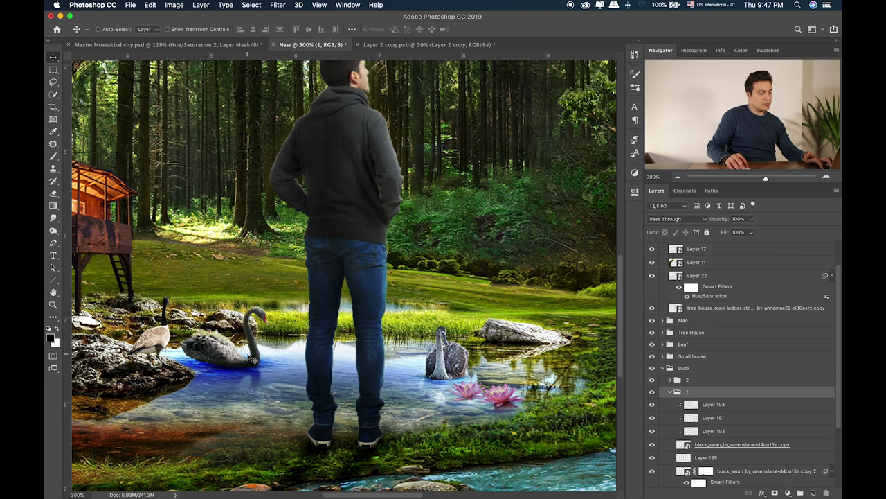
pyautogui.press('super+t')
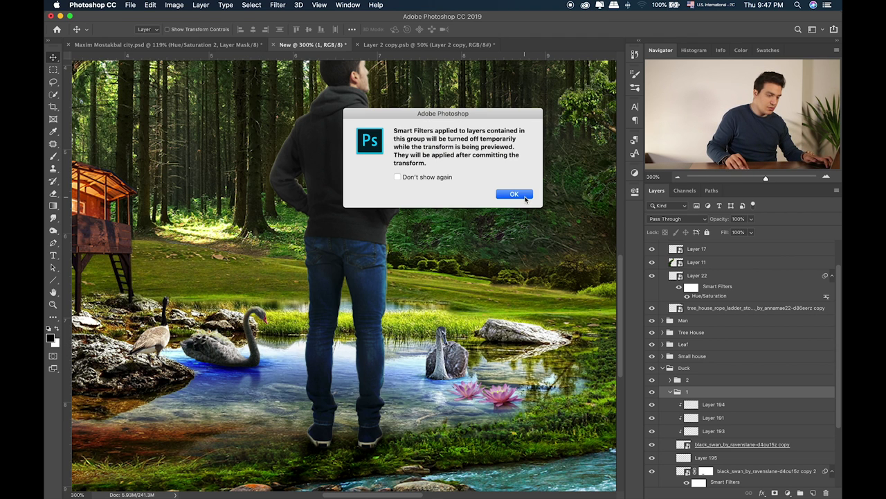
pyautogui.click(514, 195)
pyautogui.moveTo(323, 272); pyautogui.dragTo(321, 304)
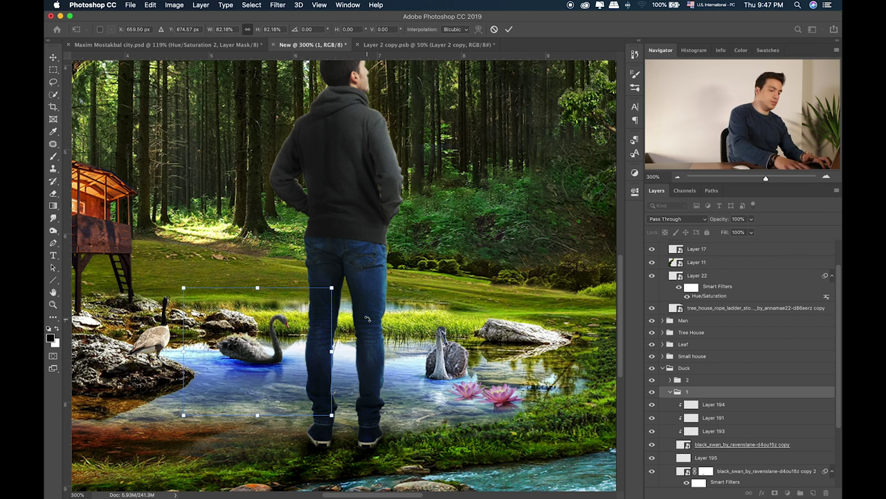
pyautogui.press('Return')
pyautogui.press('super+0')
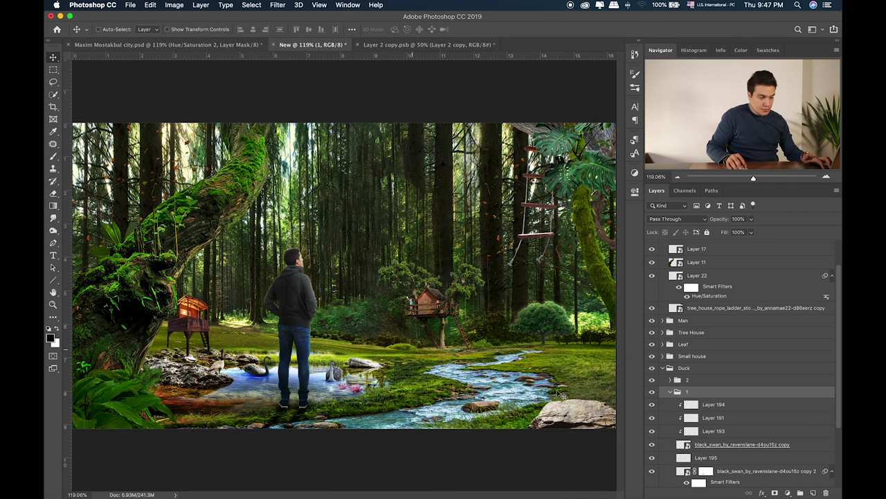
# Check the black swan's lower shadow layers and set the opacity of Layer 192 copy to 37%
pyautogui.scroll(-1, 678, 448)
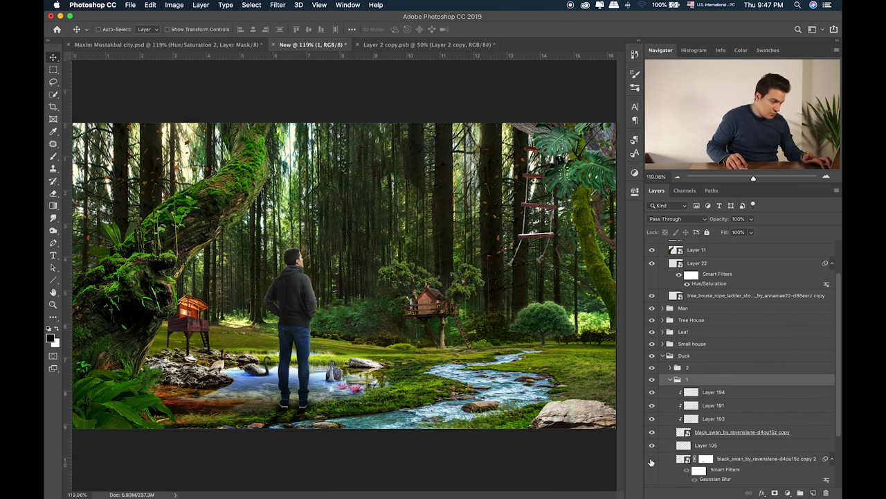
pyautogui.scroll(-3, 665, 464)
pyautogui.click(652, 454)
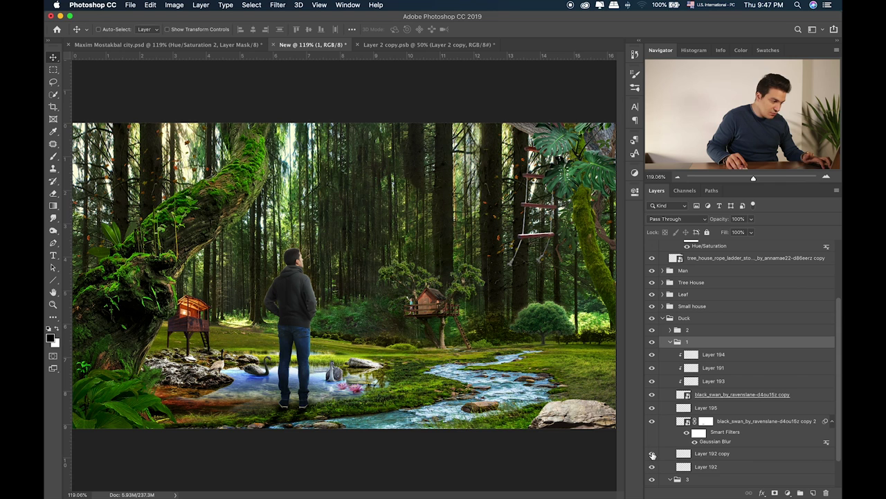
pyautogui.click(686, 454)
pyautogui.click(751, 220)
pyautogui.click(448, 274)
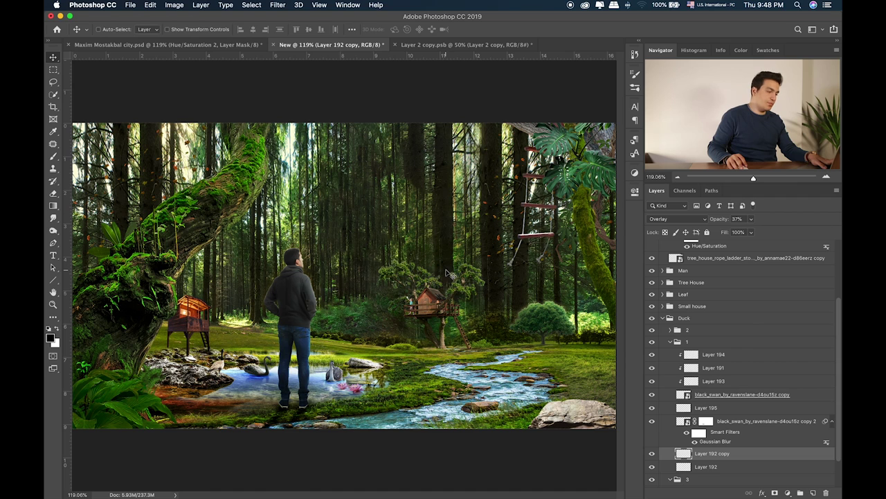
# Place the rabbit image Layer 77.png in the scene and move its layer out of the Duck group, directly above it
pyautogui.click(710, 343)
pyautogui.press('super+Tab')
pyautogui.click(538, 240)
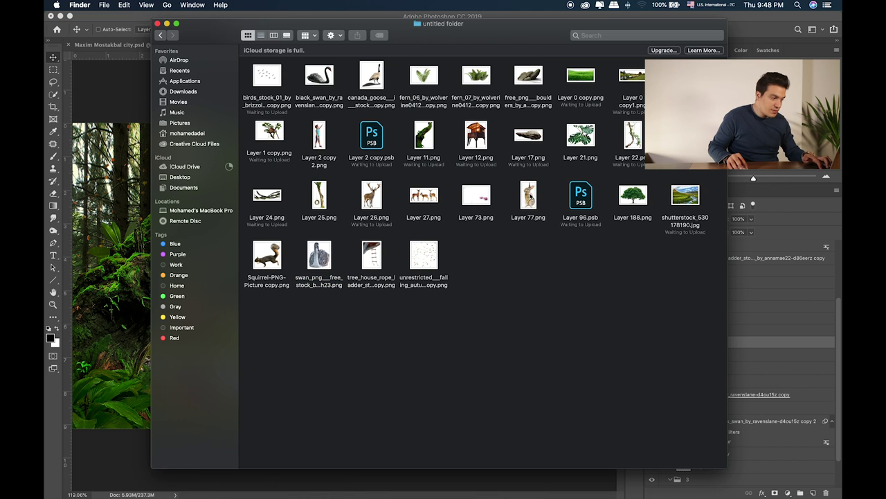
pyautogui.click(529, 196)
pyautogui.moveTo(529, 196); pyautogui.dragTo(115, 208)
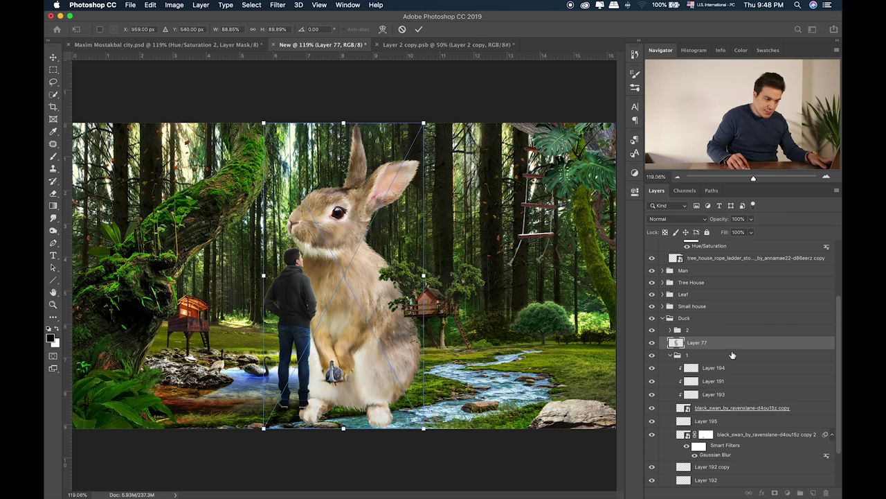
pyautogui.moveTo(715, 344); pyautogui.dragTo(706, 314)
pyautogui.click(666, 331)
# Shrink the rabbit to about 6.3% and stand it on the grass between the stream and the large foreground boulder
pyautogui.press('super+t')
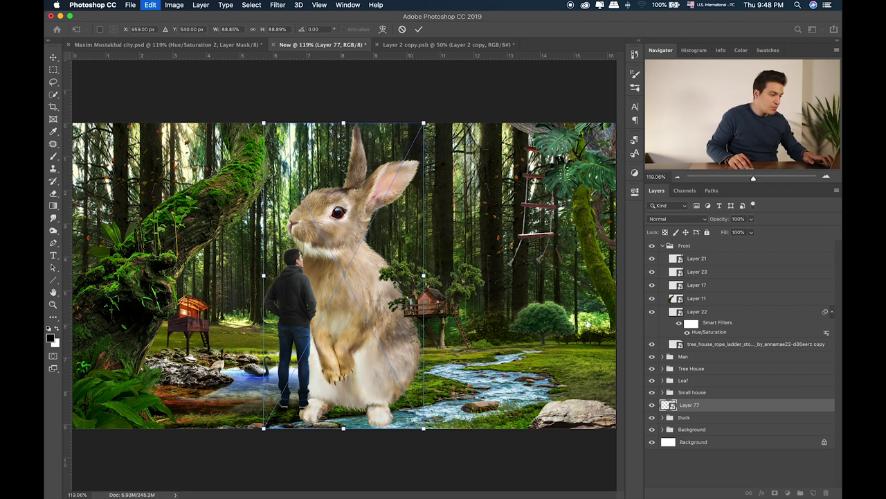
pyautogui.moveTo(261, 123); pyautogui.dragTo(578, 346)
pyautogui.press('Return')
pyautogui.press('super+plus')
pyautogui.press('super+plus')
pyautogui.press('super+plus')
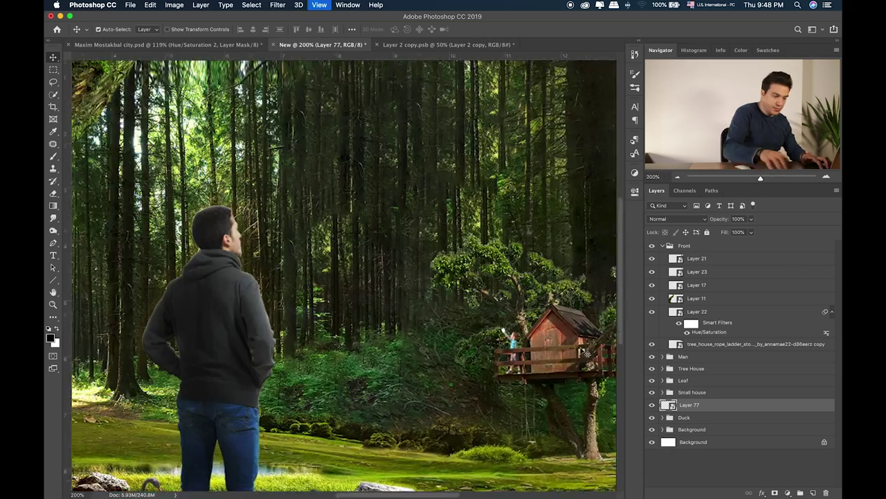
pyautogui.moveTo(407, 302); pyautogui.dragTo(391, 300)
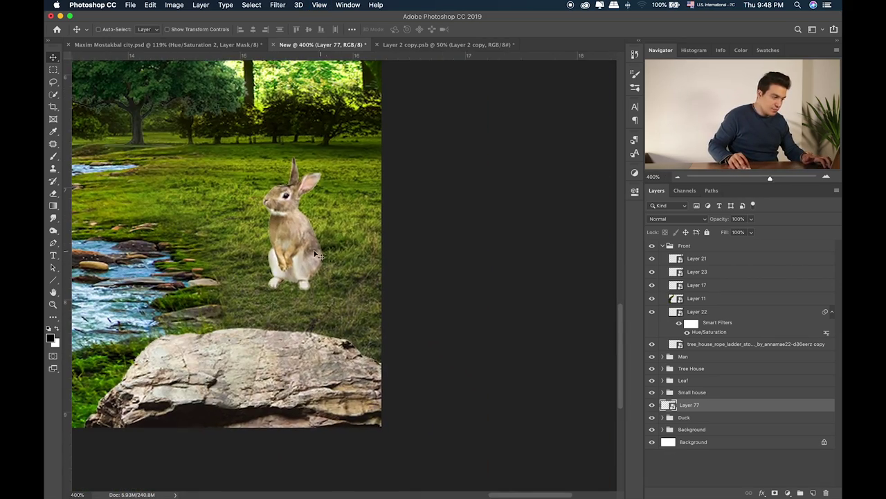
pyautogui.moveTo(317, 227); pyautogui.dragTo(320, 234)
pyautogui.press('super+t')
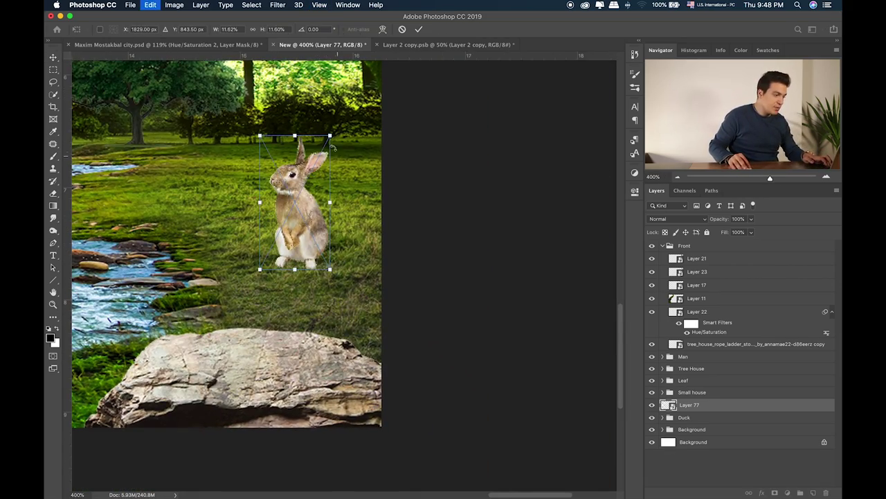
pyautogui.moveTo(329, 135); pyautogui.dragTo(294, 199)
pyautogui.moveTo(284, 230); pyautogui.dragTo(246, 227)
pyautogui.moveTo(152, 235); pyautogui.dragTo(382, 273)
pyautogui.press('Return')
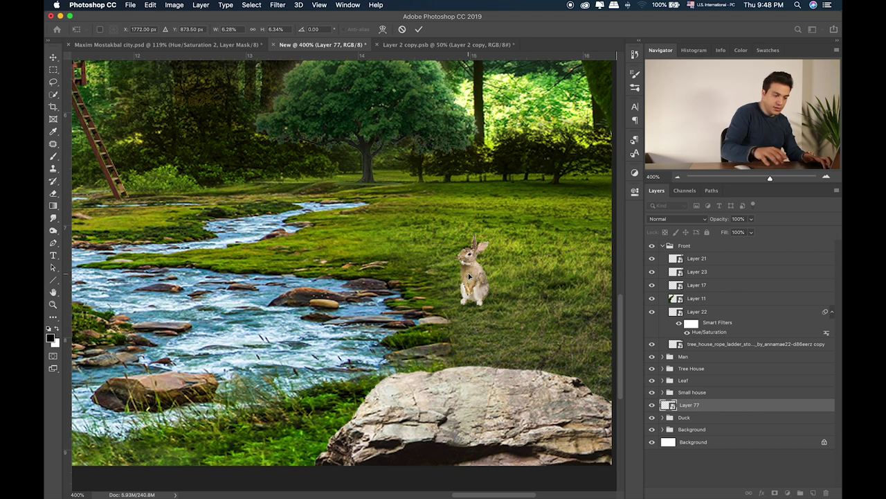
# Put the rabbit layer in its own group and add a new layer clipped to it
pyautogui.press('super+g')
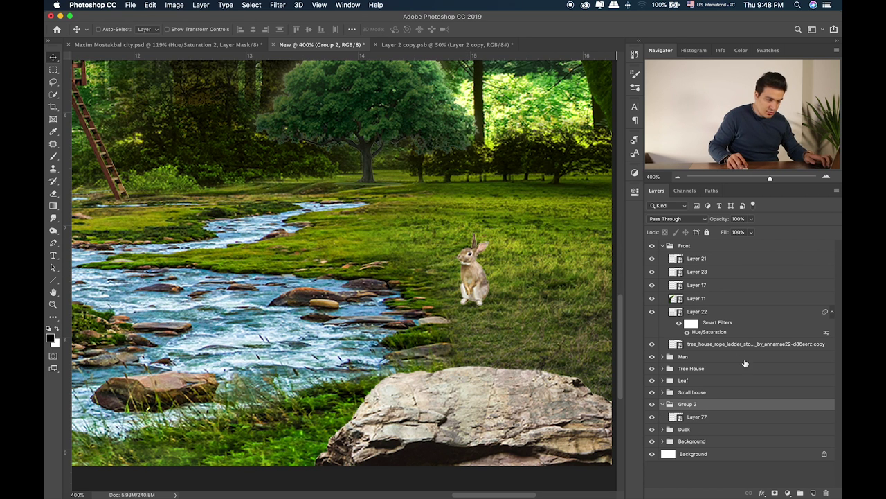
pyautogui.click(699, 419)
pyautogui.click(812, 492)
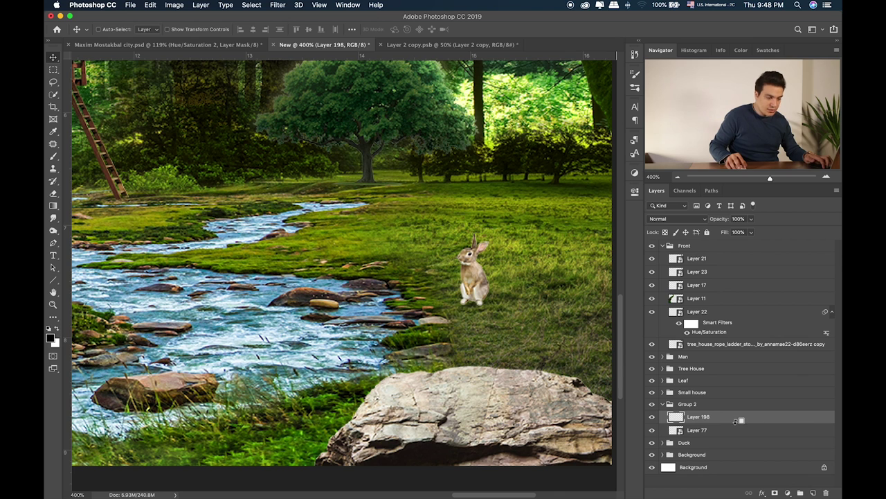
# Paint a white highlight on the rabbit's stream-facing side with a soft brush of about 45 px
pyautogui.press('b')
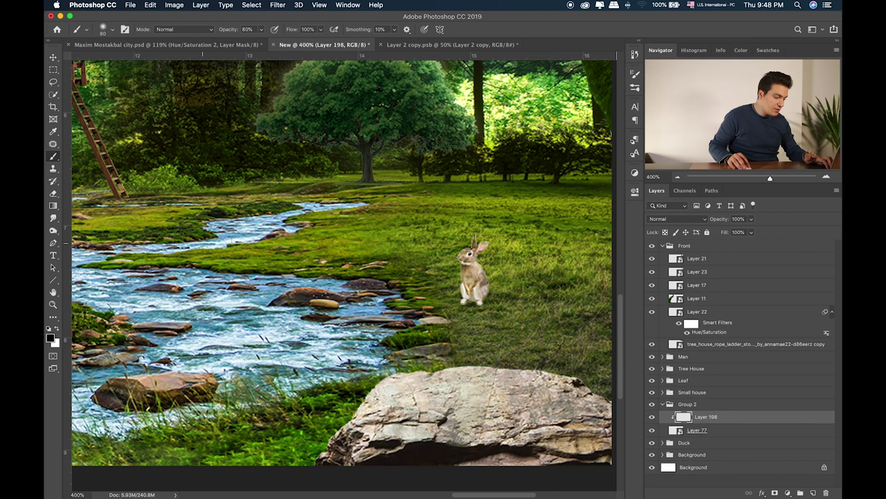
pyautogui.press('[')
pyautogui.press('[')
pyautogui.press('[')
pyautogui.press('[')
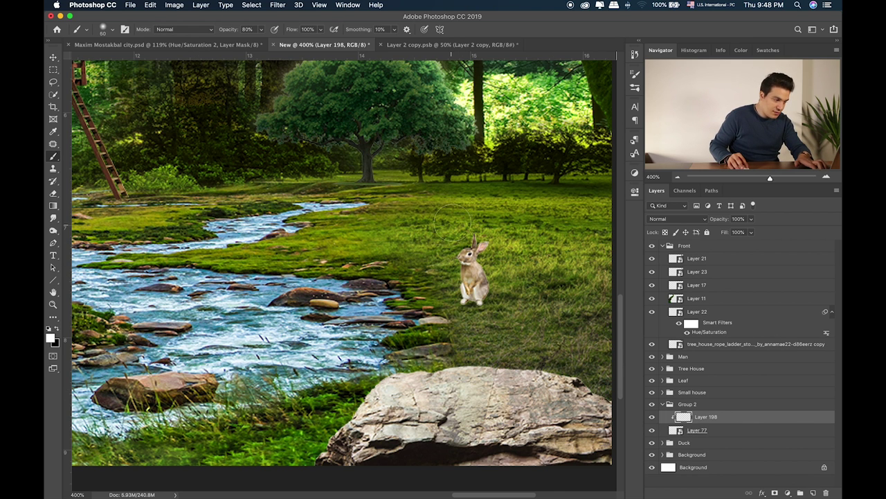
pyautogui.click(445, 243)
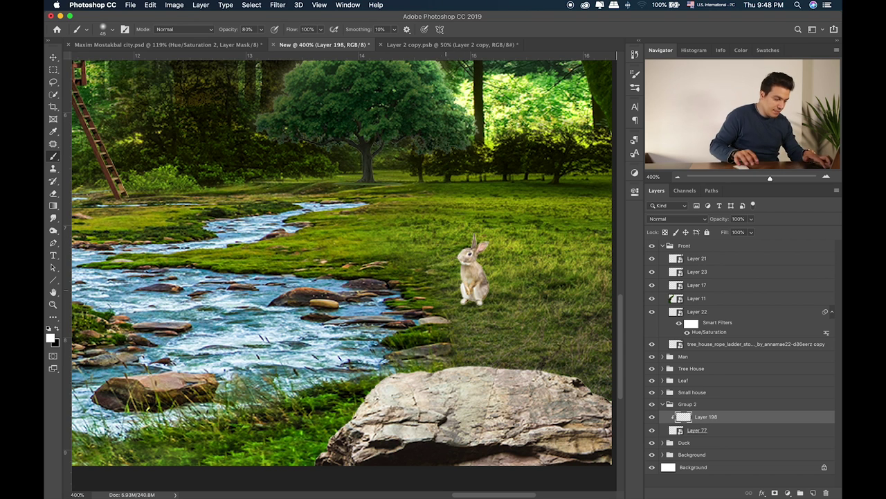
# Set the blend mode of the rabbit's white highlight layer to Overlay
pyautogui.press('v')
pyautogui.hotkey('shift', '=')
pyautogui.hotkey('shift', '=')
pyautogui.hotkey('shift', '=')
pyautogui.hotkey('shift', '=')
pyautogui.hotkey('shift', '=')
pyautogui.hotkey('shift', '=')
pyautogui.hotkey('shift', '=')
pyautogui.hotkey('shift', '=')
pyautogui.hotkey('shift', '=')
pyautogui.hotkey('shift', '=')
pyautogui.hotkey('shift', '=')
pyautogui.hotkey('shift', '=')
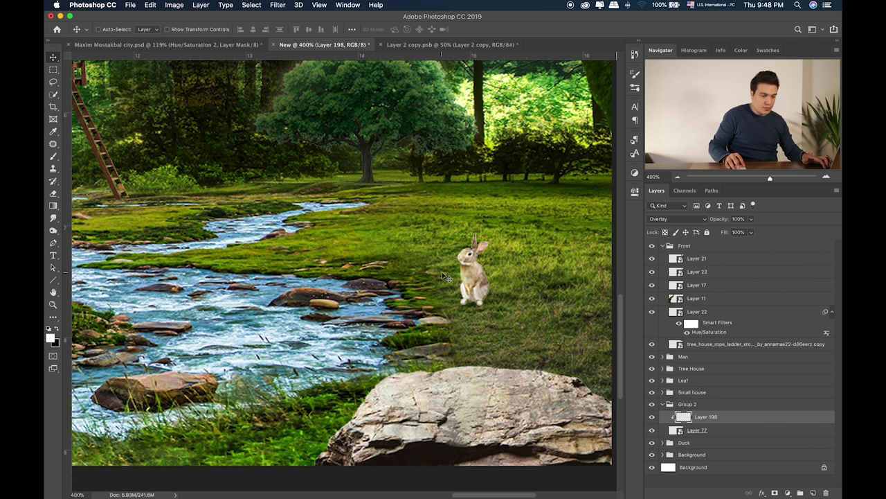
# Add a clipped layer directly above the rabbit and paint black shading along its back with a 30 px brush
pyautogui.click(747, 431)
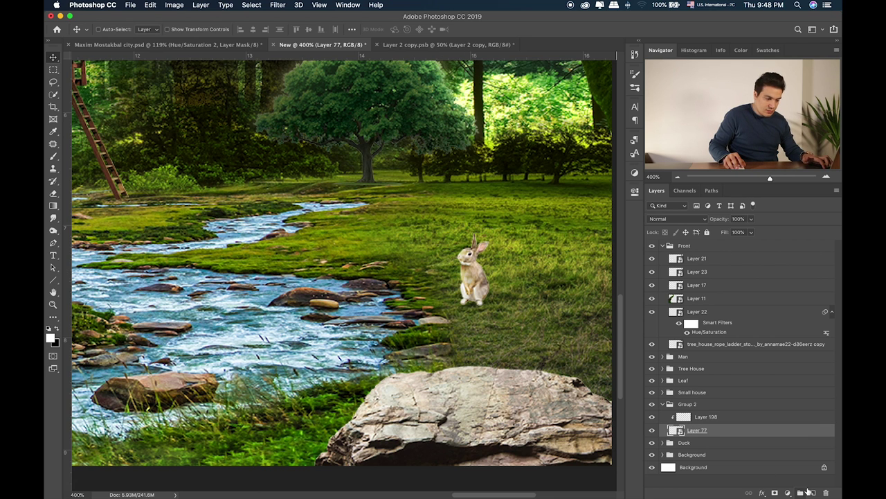
pyautogui.click(812, 491)
pyautogui.press('b')
pyautogui.scroll(-1, 495, 261)
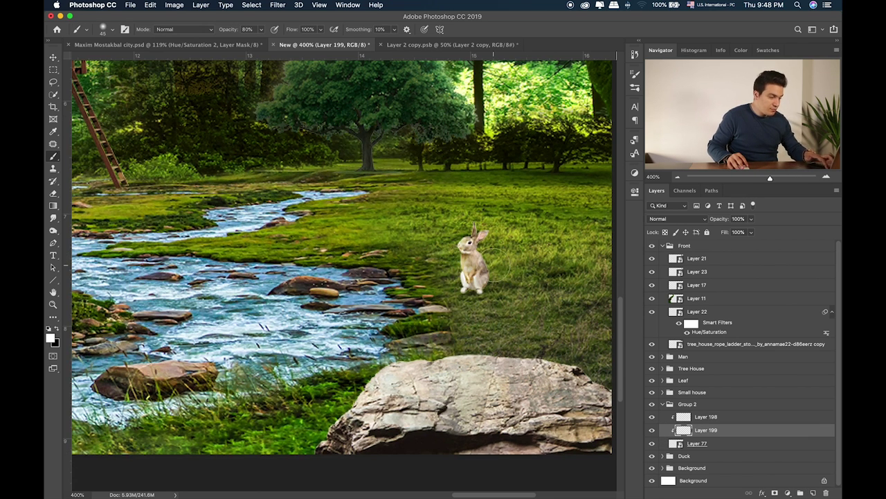
pyautogui.press('[')
pyautogui.press('[')
pyautogui.press('[')
pyautogui.moveTo(495, 254)
pyautogui.mouseDown()
pyautogui.moveTo(496, 241)
pyautogui.moveTo(484, 253)
pyautogui.moveTo(493, 263)
pyautogui.moveTo(490, 290)
pyautogui.moveTo(468, 308)
pyautogui.mouseUp()
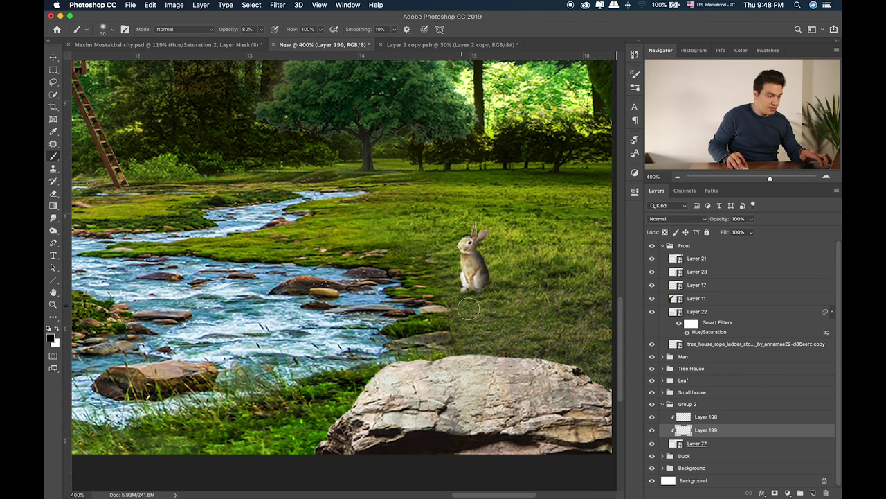
# Set the blend mode of the rabbit's black shading layer to Overlay
pyautogui.press('v')
pyautogui.hotkey('shift', 'alt', 'k')
pyautogui.hotkey('shift', '=')
pyautogui.hotkey('shift', '=')
pyautogui.hotkey('shift', '=')
pyautogui.hotkey('shift', '=')
pyautogui.hotkey('shift', '=')
pyautogui.hotkey('shift', '=')
pyautogui.hotkey('shift', '=')
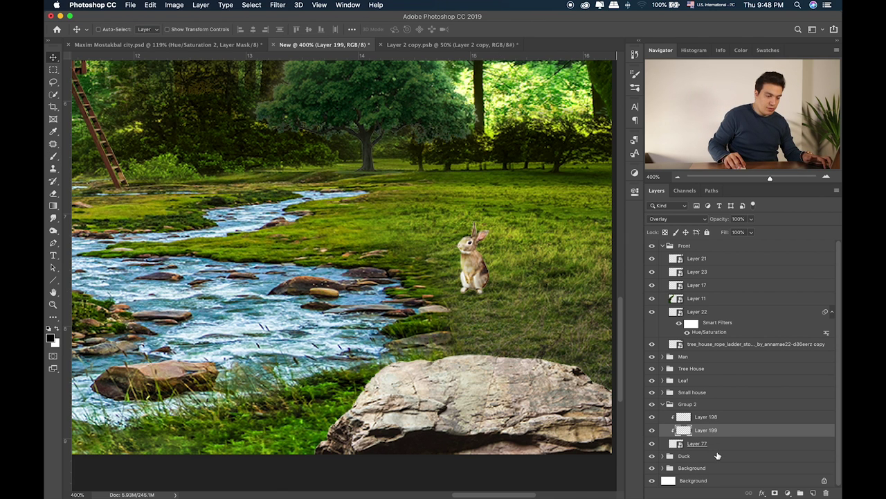
# Add a layer beneath the rabbit's group, dab a black spot and squash it to about 66% × 15% under the rabbit's feet
pyautogui.click(718, 455)
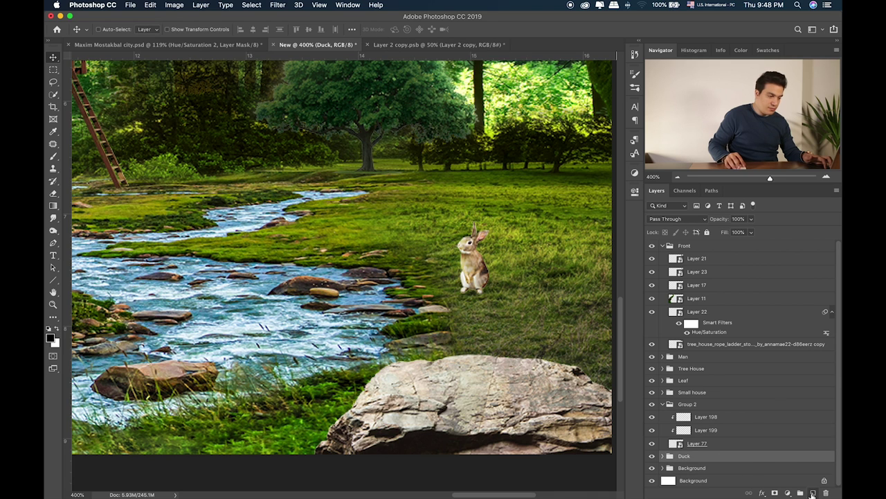
pyautogui.click(813, 492)
pyautogui.press('b')
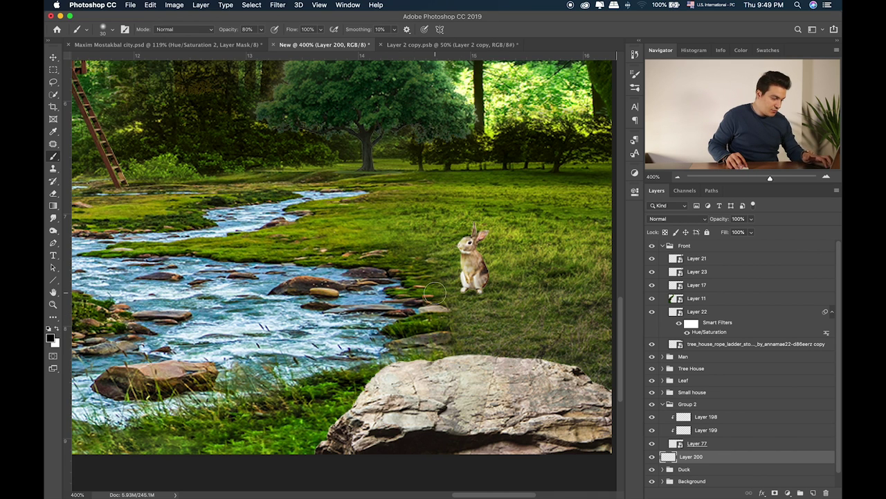
pyautogui.press(']')
pyautogui.press(']')
pyautogui.press(']')
pyautogui.press(']')
pyautogui.press(']')
pyautogui.click(436, 285)
pyautogui.click(436, 286)
pyautogui.hotkey('ctrl', 't')
pyautogui.moveTo(437, 224); pyautogui.dragTo(484, 296)
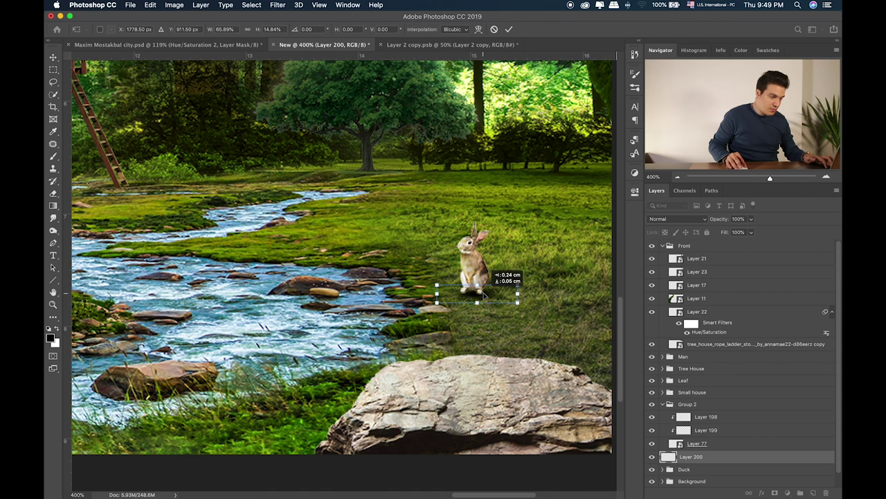
pyautogui.press('Return')
# Set the blend mode of the rabbit's ground shadow layer to Soft Light
pyautogui.hotkey('shift', 'alt', 'i')
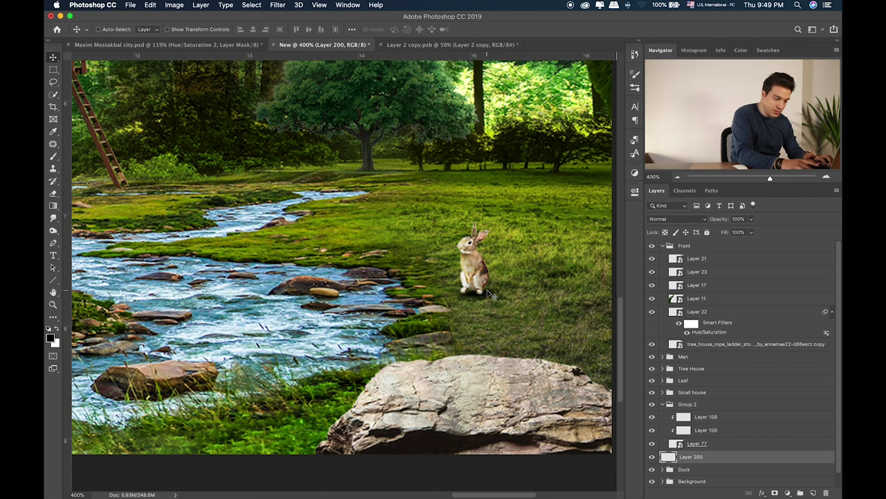
pyautogui.hotkey('shift', '=')
pyautogui.hotkey('shift', '=')
pyautogui.hotkey('shift', '=')
pyautogui.hotkey('shift', '=')
pyautogui.hotkey('shift', '=')
pyautogui.hotkey('shift', '=')
pyautogui.hotkey('shift', '=')
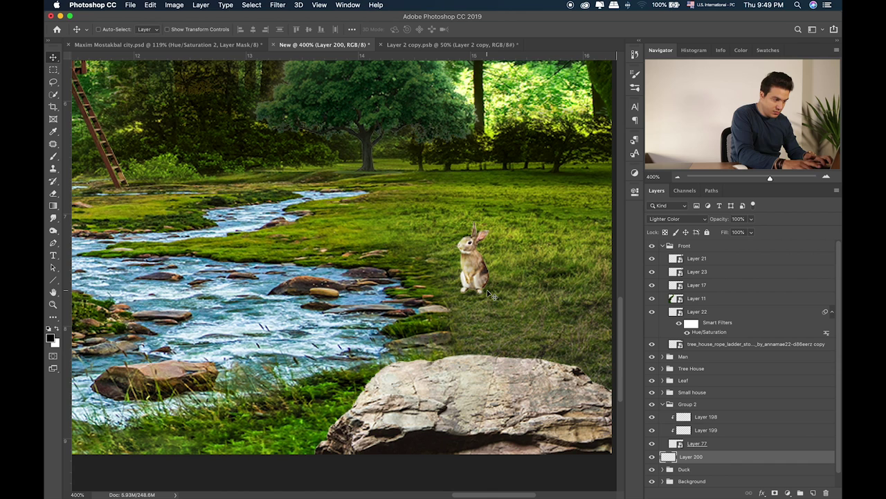
pyautogui.hotkey('shift', '=')
pyautogui.hotkey('shift', '=')
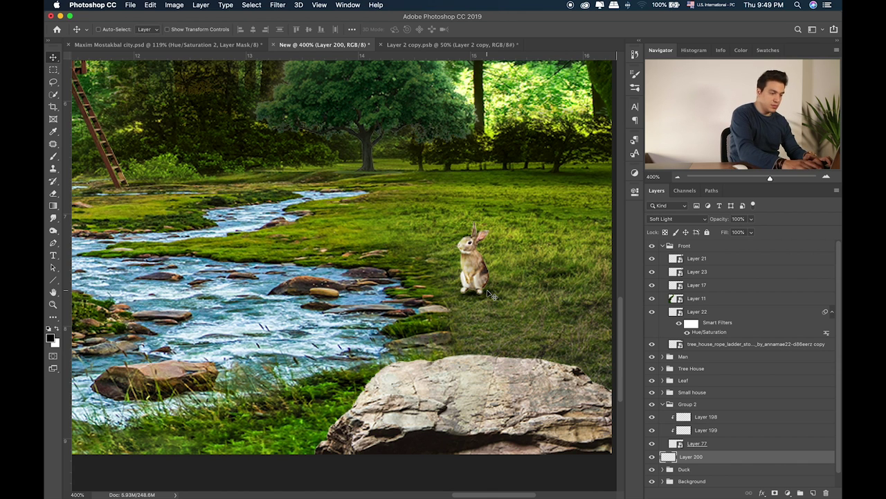
# Duplicate the rabbit's ground shadow with a slight offset and set the copy's opacity to 52%
pyautogui.moveTo(495, 301); pyautogui.dragTo(497, 297)
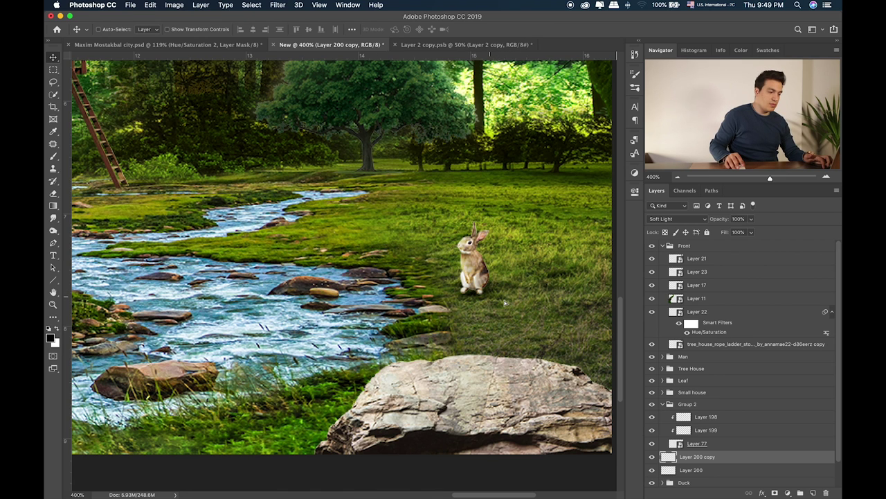
pyautogui.moveTo(750, 218); pyautogui.dragTo(730, 233)
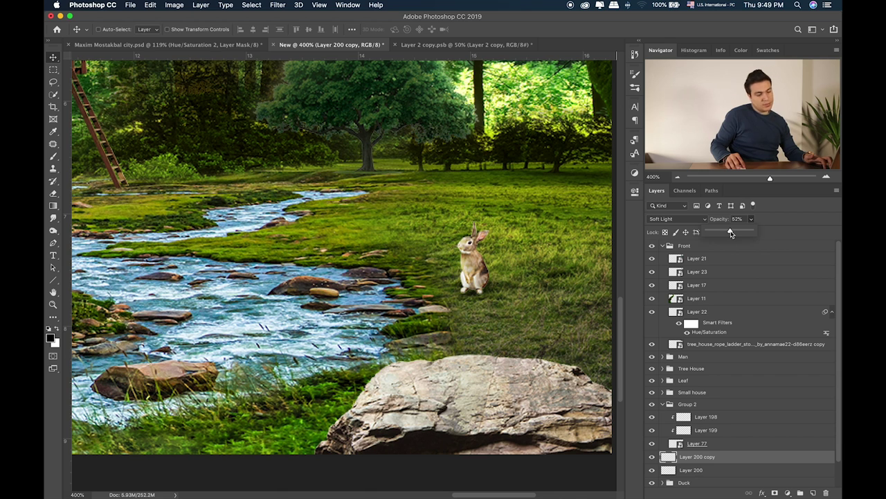
pyautogui.hscroll(2, 505, 293)
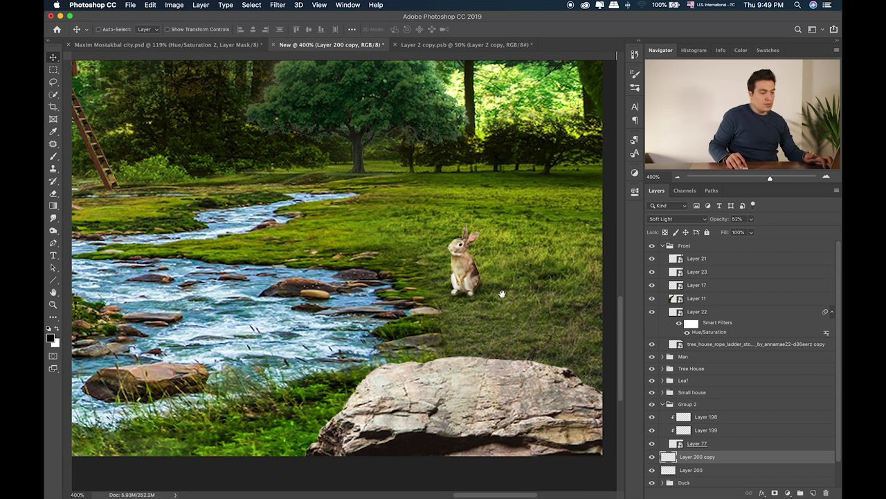
# Add a clipped layer directly above the rabbit, paint black shading on its back with an 80 px brush and blend it as Overlay
pyautogui.click(715, 445)
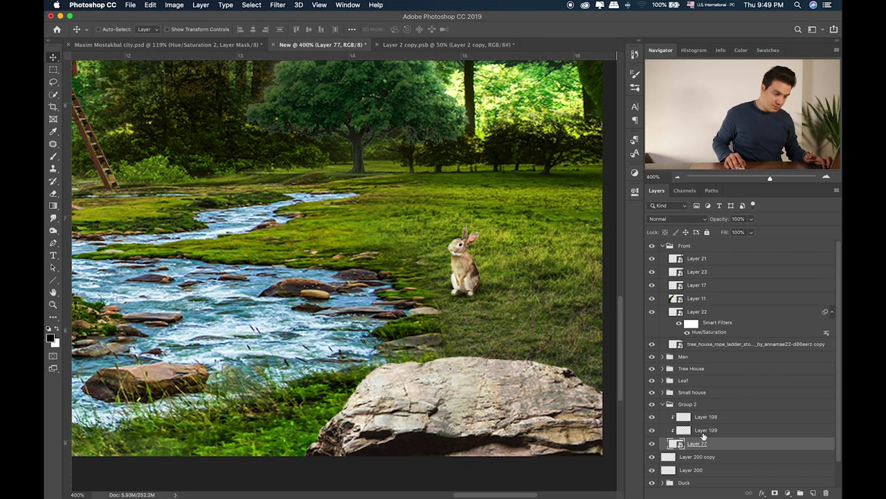
pyautogui.click(813, 492)
pyautogui.press('super+alt+g')
pyautogui.press('b')
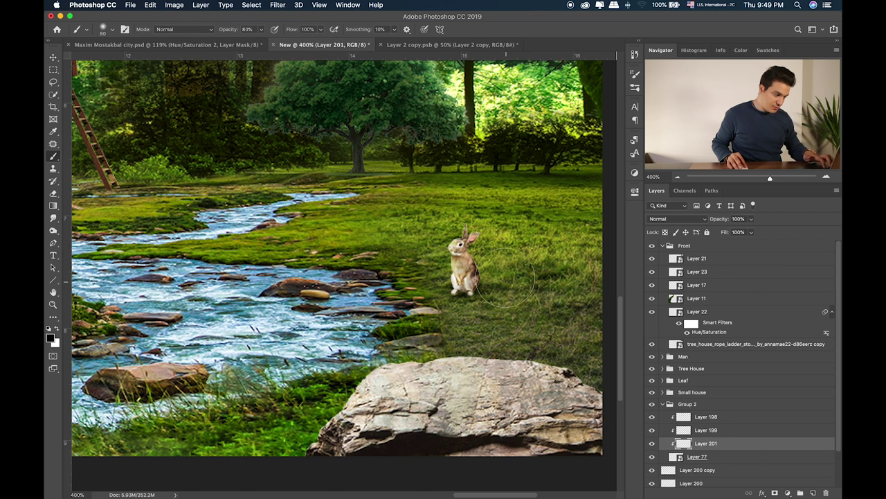
pyautogui.press('v')
pyautogui.hotkey('shift', 'alt', 'b')
pyautogui.hotkey('shift', 'alt', 'g')
pyautogui.hotkey('shift', '+')
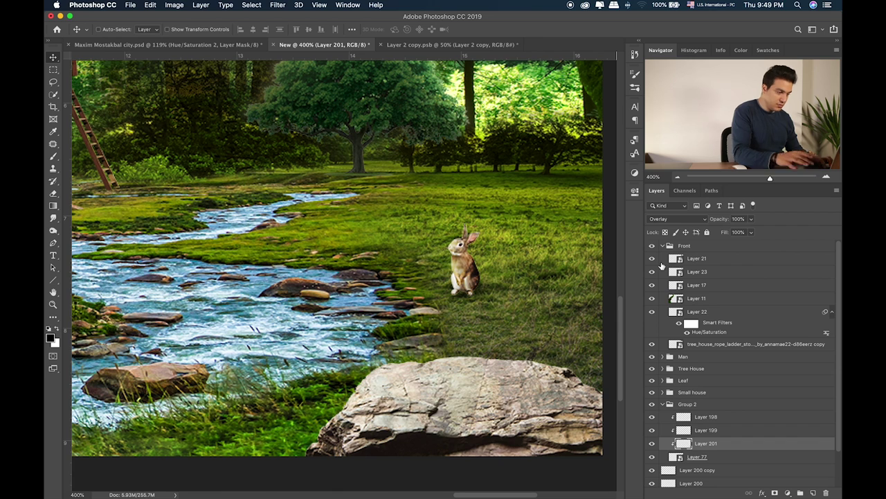
# Set the opacity of the rabbit's new shading layer to 37% and of the earlier black shading layer to 47%
pyautogui.click(752, 220)
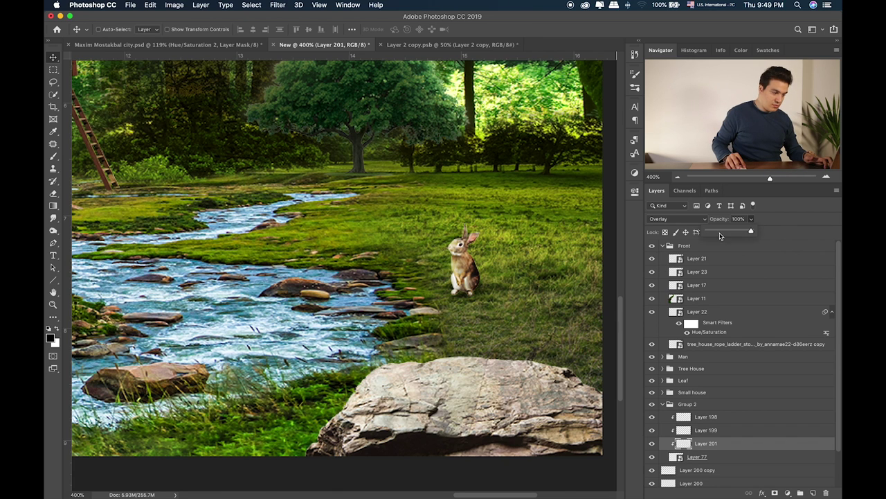
pyautogui.click(721, 234)
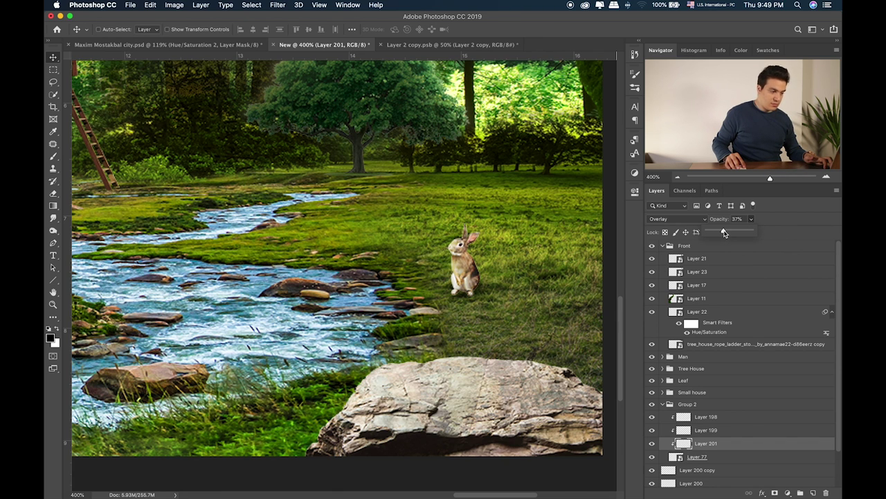
pyautogui.click(652, 430)
pyautogui.click(652, 430)
pyautogui.click(706, 431)
pyautogui.click(752, 219)
pyautogui.click(728, 233)
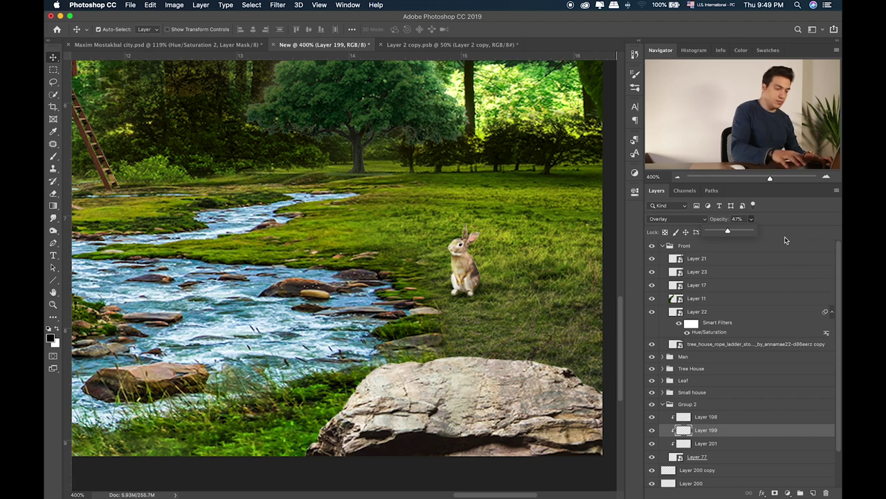
pyautogui.click(791, 272)
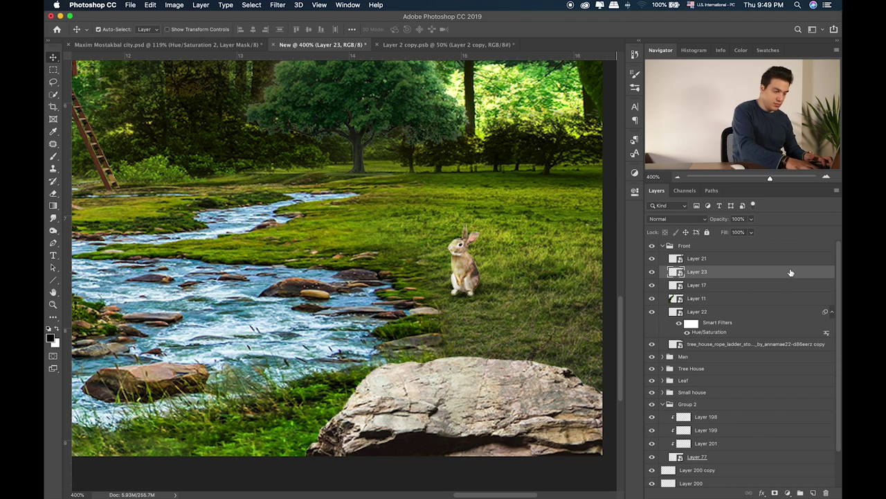
pyautogui.press('super+0')
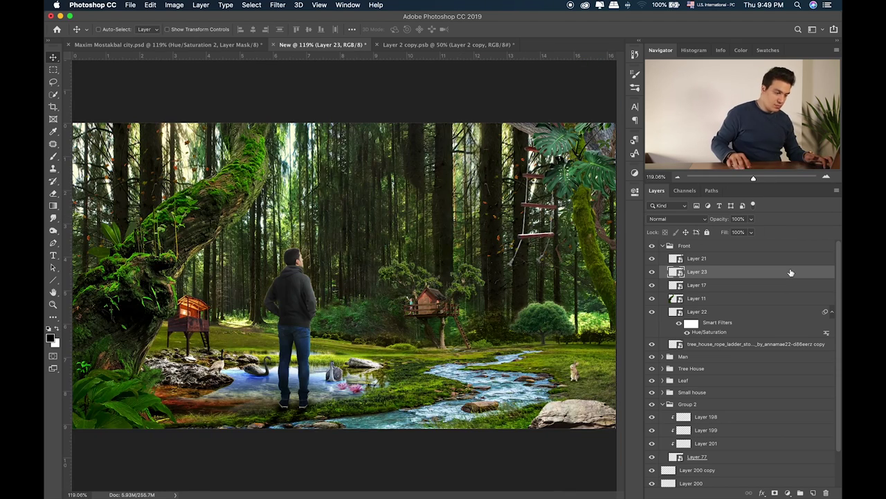
pyautogui.click(680, 406)
pyautogui.moveTo(582, 384); pyautogui.dragTo(570, 385)
pyautogui.click(663, 405)
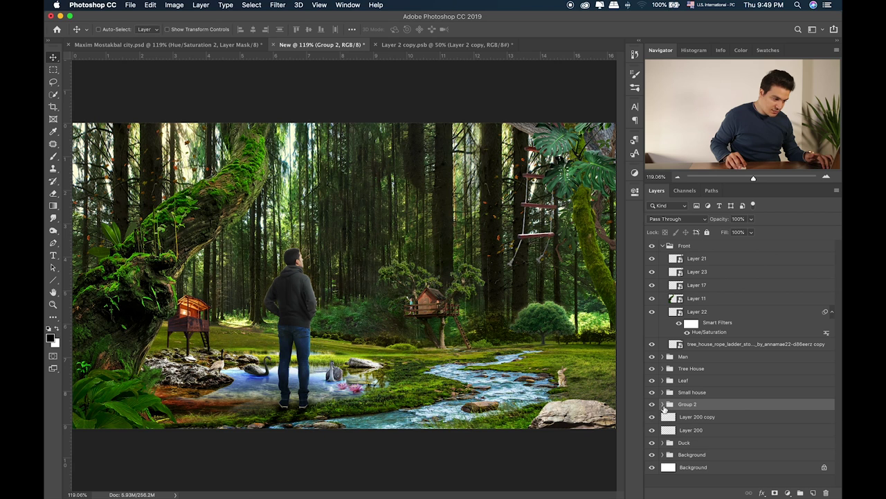
pyautogui.click(653, 403)
pyautogui.click(653, 405)
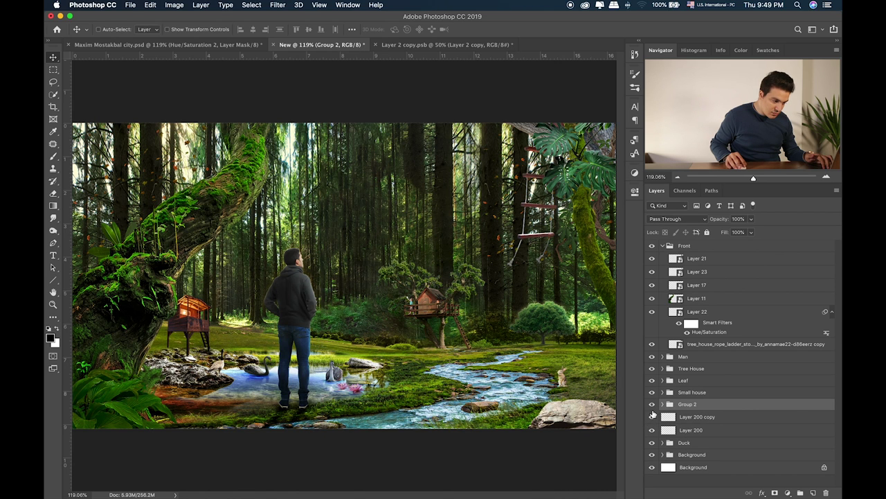
pyautogui.click(663, 404)
pyautogui.press('super+z')
pyautogui.press('super+z')
pyautogui.press('super+z')
pyautogui.press('super+z')
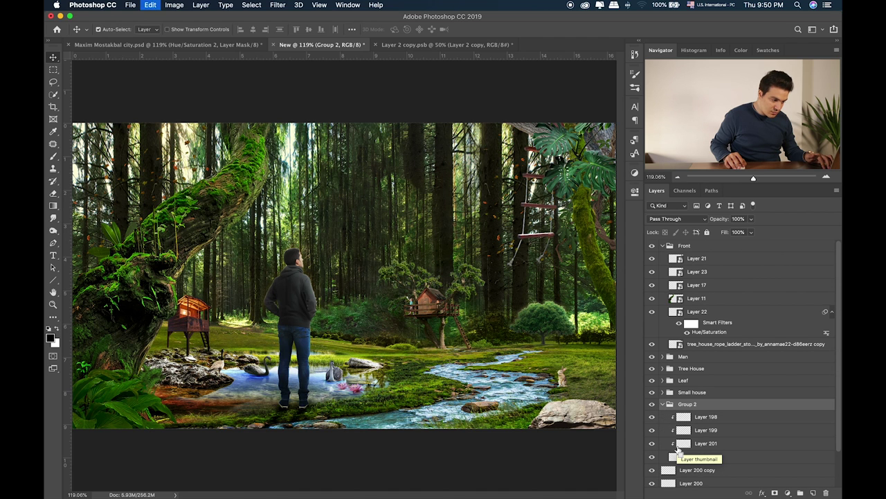
pyautogui.press('super+z')
pyautogui.press('super+z')
pyautogui.press('super+z')
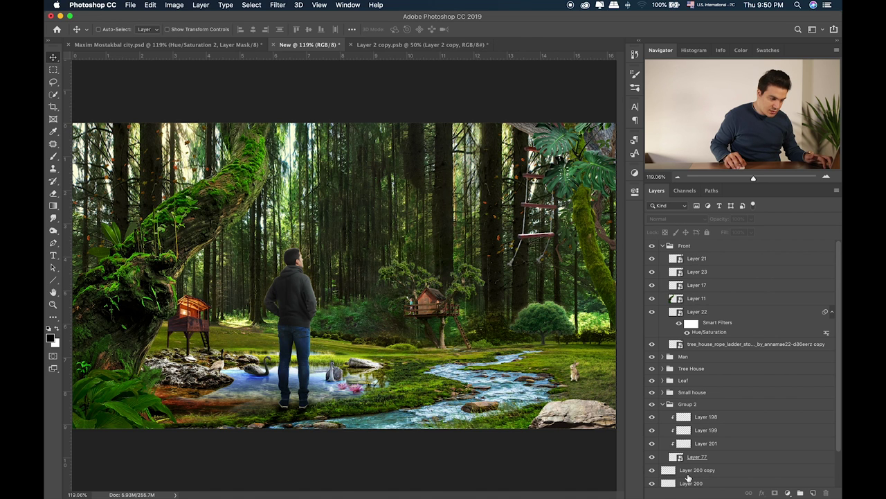
# Move both ground shadow layers into the rabbit's group and shift the whole group slightly closer to the stream
pyautogui.moveTo(690, 478); pyautogui.dragTo(706, 461)
pyautogui.click(663, 404)
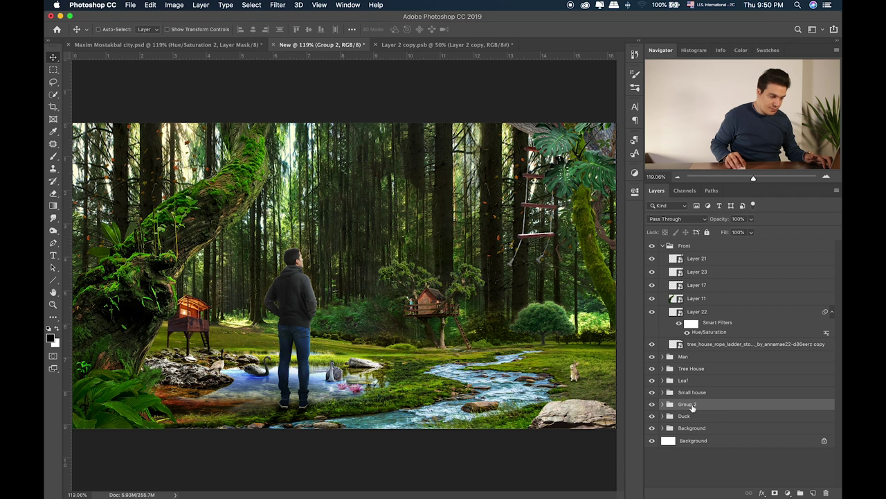
pyautogui.moveTo(575, 385); pyautogui.dragTo(565, 381)
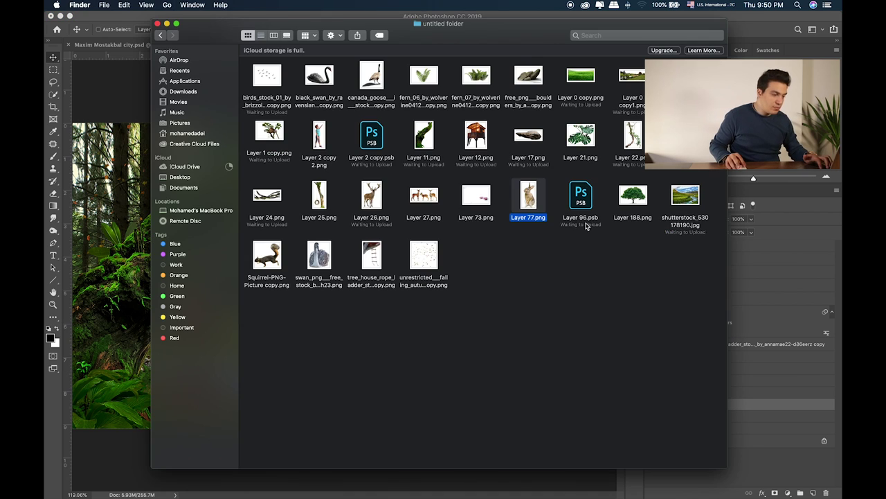
# Preview the deer image Layer 26.png in Finder and place it in the forest document in Photoshop
pyautogui.press('Left')
pyautogui.press('Left')
pyautogui.press('Left')
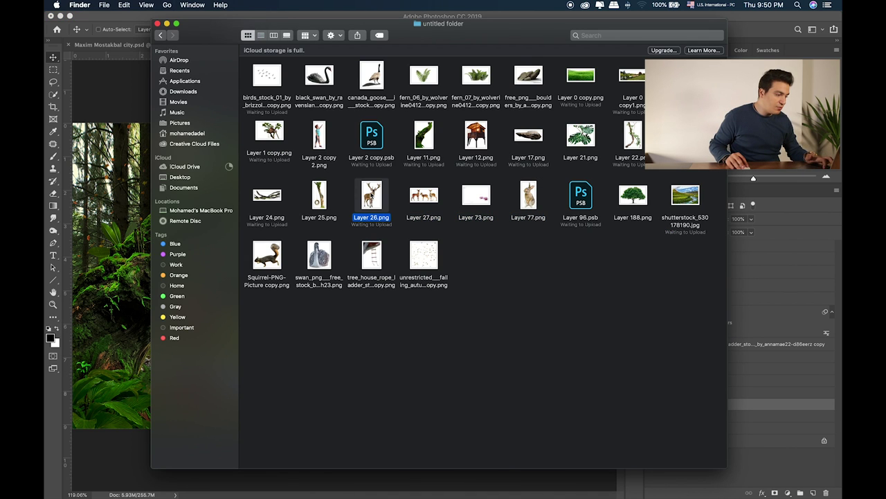
pyautogui.press('space')
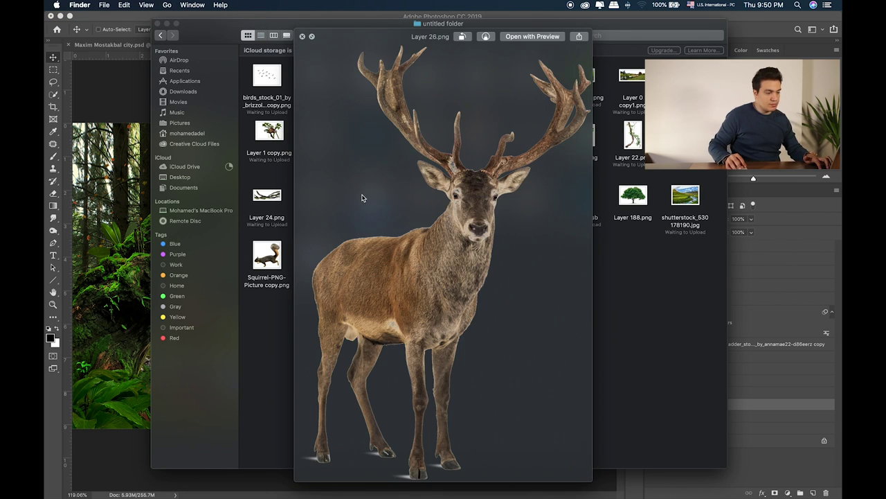
pyautogui.press('space')
pyautogui.moveTo(366, 201); pyautogui.dragTo(292, 260)
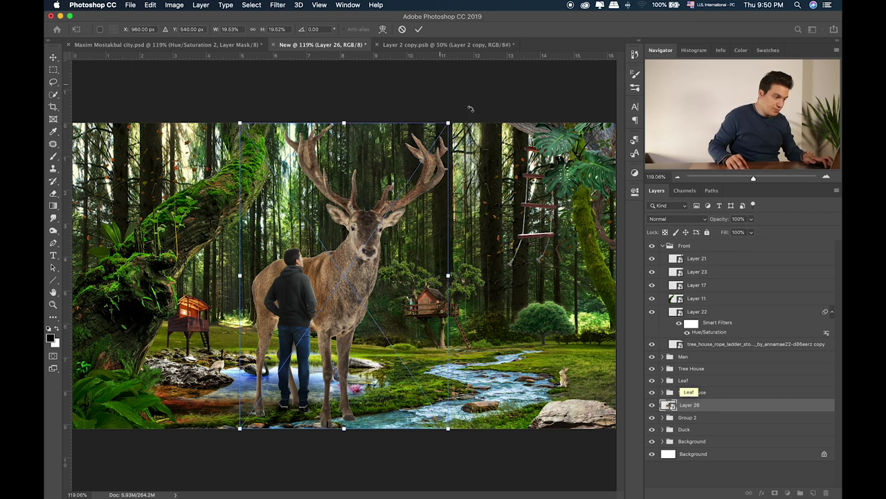
# Scale the deer to about 3.6% and position it on the grass between the man and the tree house
pyautogui.moveTo(449, 123); pyautogui.dragTo(312, 321)
pyautogui.moveTo(283, 372); pyautogui.dragTo(364, 298)
pyautogui.moveTo(359, 333); pyautogui.dragTo(377, 331)
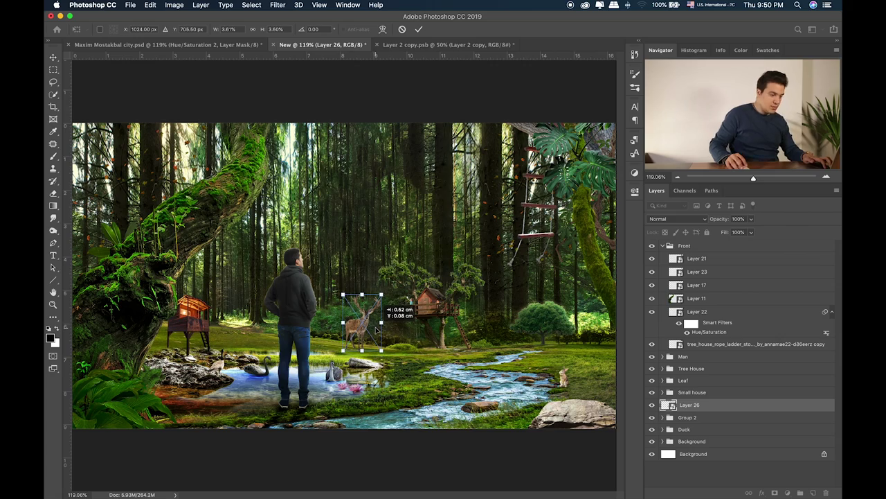
pyautogui.press('Return')
# Scale the deer down to about 2.9% and move it slightly up toward the bushes
pyautogui.press('super+plus')
pyautogui.press('super+plus')
pyautogui.press('super+plus')
pyautogui.press('super+plus')
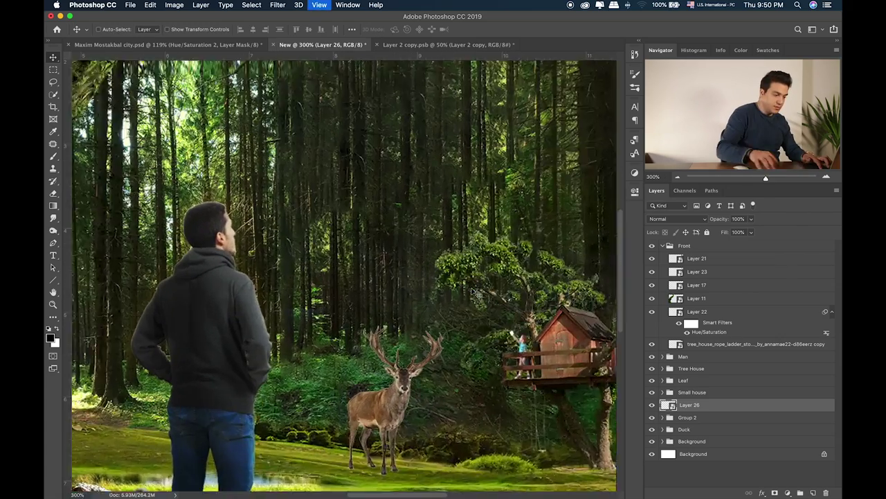
pyautogui.moveTo(437, 365); pyautogui.dragTo(272, 164)
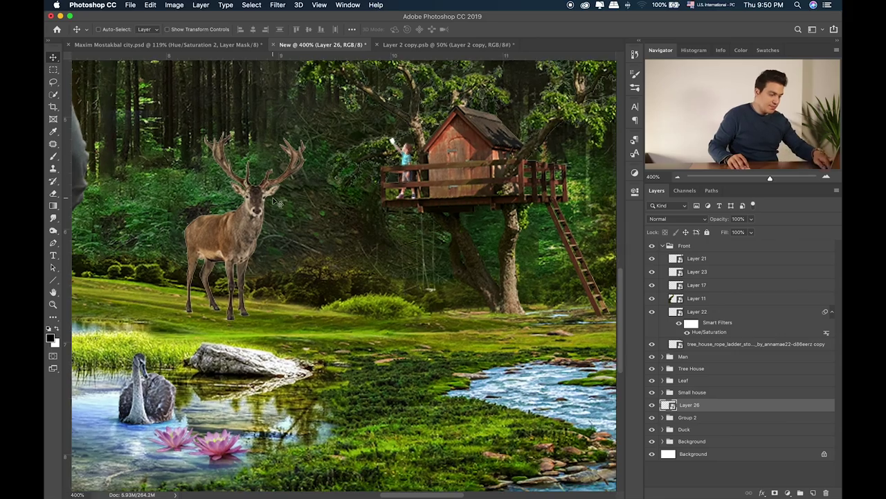
pyautogui.press('super+t')
pyautogui.moveTo(305, 132); pyautogui.dragTo(281, 169)
pyautogui.moveTo(258, 260); pyautogui.dragTo(263, 247)
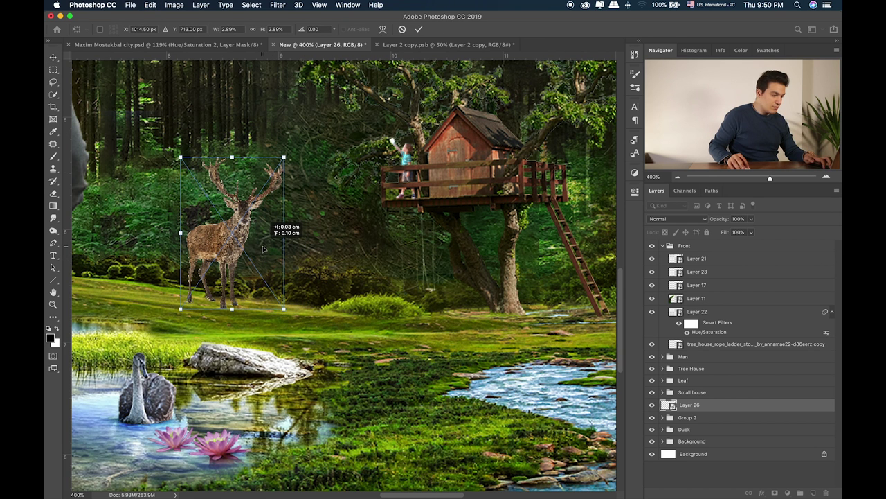
pyautogui.press('Return')
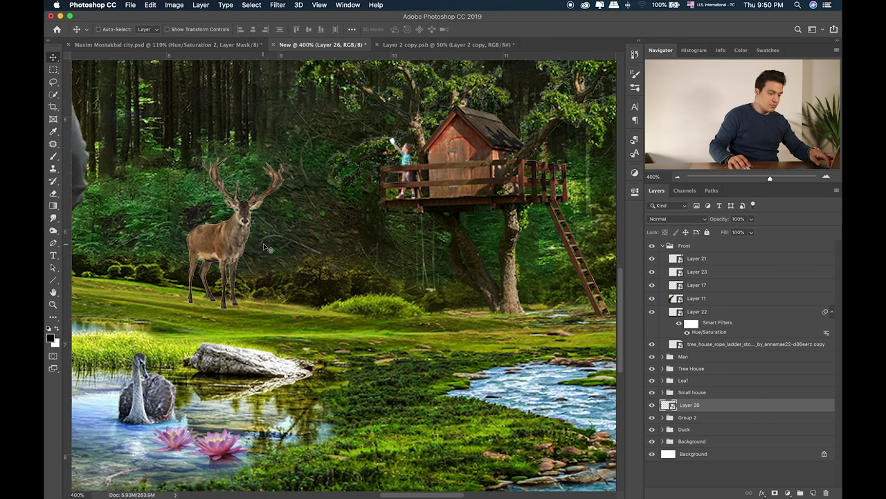
# Make the deer slightly smaller still and move it closer to the man at the edge of the bushes
pyautogui.press('super+0')
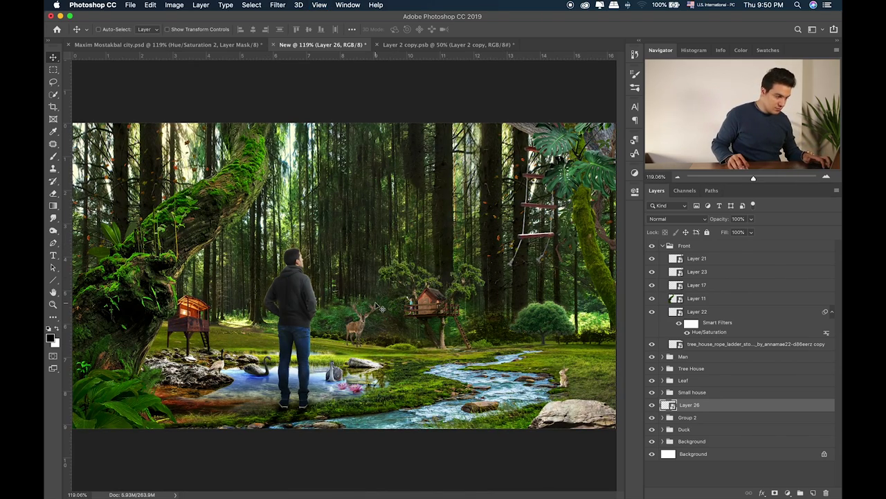
pyautogui.press('super+=')
pyautogui.press('super+=')
pyautogui.press('super+=')
pyautogui.press('space')
pyautogui.moveTo(386, 336); pyautogui.dragTo(286, 231)
pyautogui.moveTo(312, 267)
pyautogui.mouseDown()
pyautogui.moveTo(329, 241)
pyautogui.moveTo(314, 267)
pyautogui.mouseUp()
pyautogui.press('super+t')
pyautogui.moveTo(305, 321); pyautogui.dragTo(272, 318)
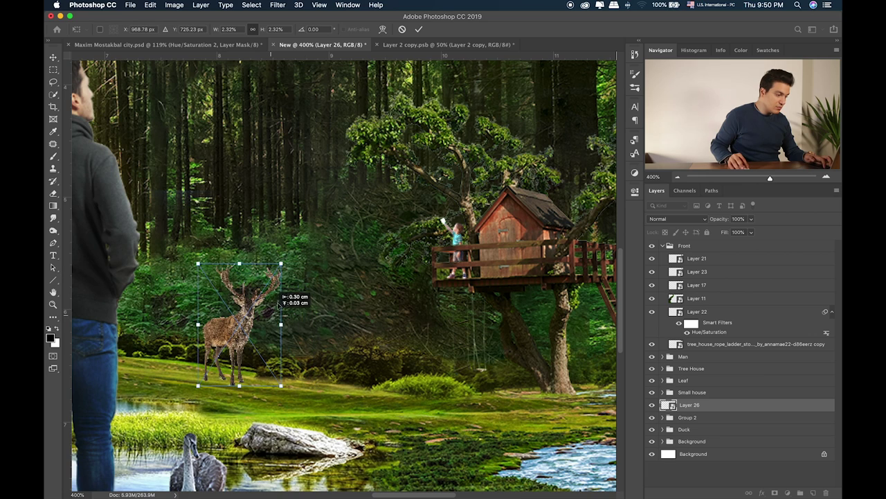
pyautogui.moveTo(281, 264); pyautogui.dragTo(294, 250)
pyautogui.press('Return')
pyautogui.press('super+0')
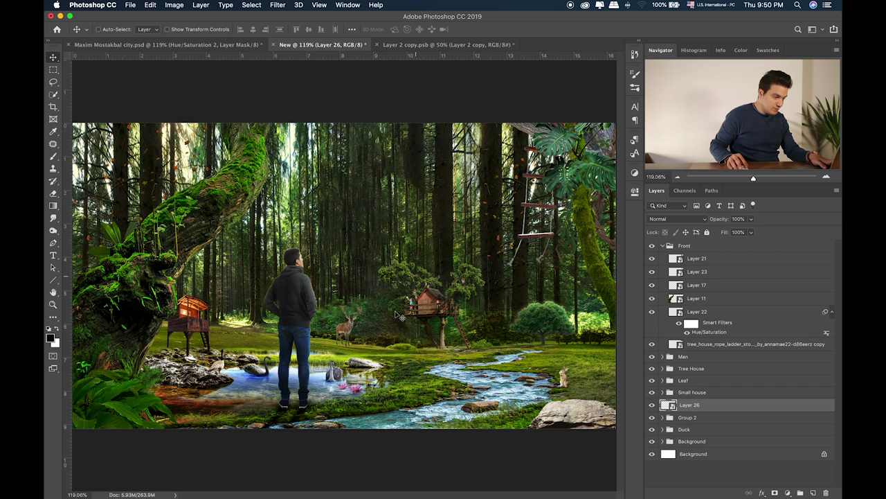
# Place the image Squirrel-PNG-Picture copy.png from Finder into the forest document above the deer layer
pyautogui.press('super+Tab')
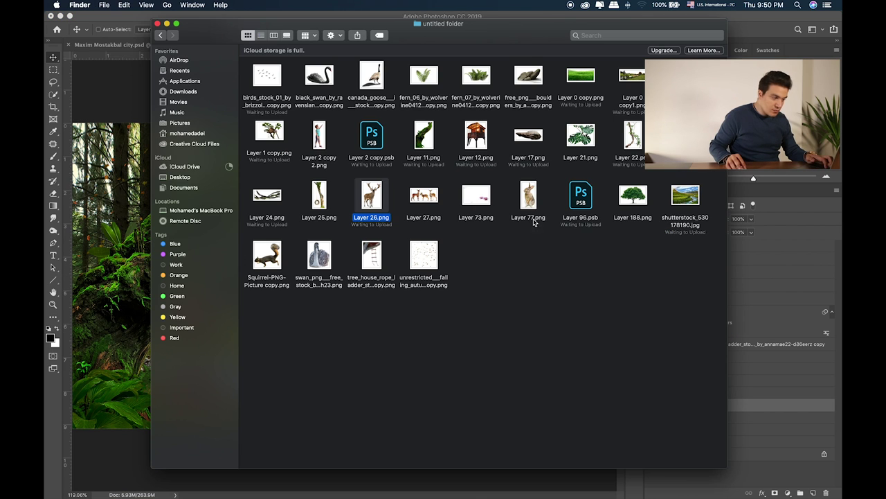
pyautogui.moveTo(280, 259); pyautogui.dragTo(494, 374)
pyautogui.press('super+Tab')
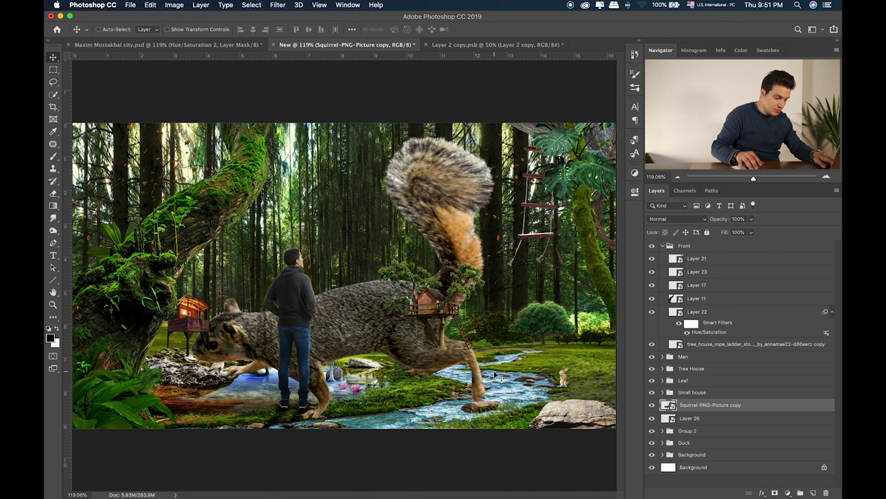
# Scale the squirrel to about 3.96% and position it on the far stream bank between the tree house and the rabbit
pyautogui.moveTo(187, 122); pyautogui.dragTo(483, 349)
pyautogui.moveTo(487, 398); pyautogui.dragTo(498, 354)
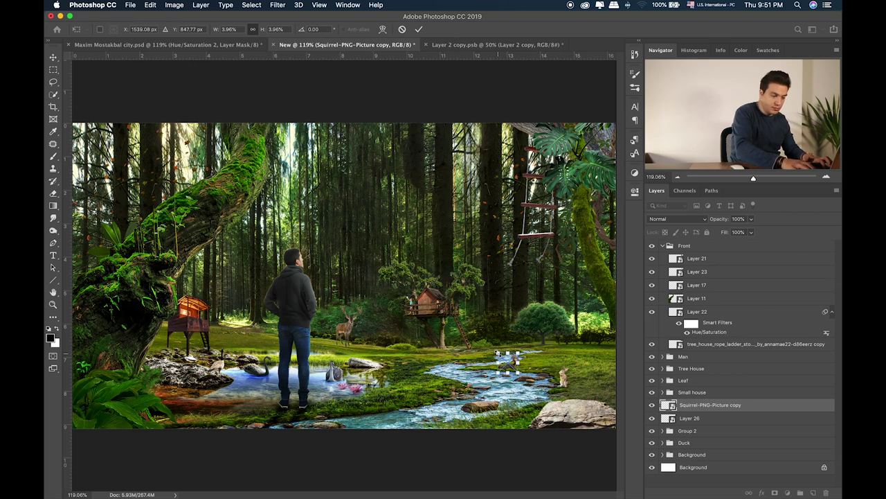
pyautogui.press('Return')
# Shift the squirrel closer to the water's edge on the strip of grass in the bend of the stream
pyautogui.press('super+plus')
pyautogui.press('super+plus')
pyautogui.moveTo(349, 292); pyautogui.dragTo(223, 236)
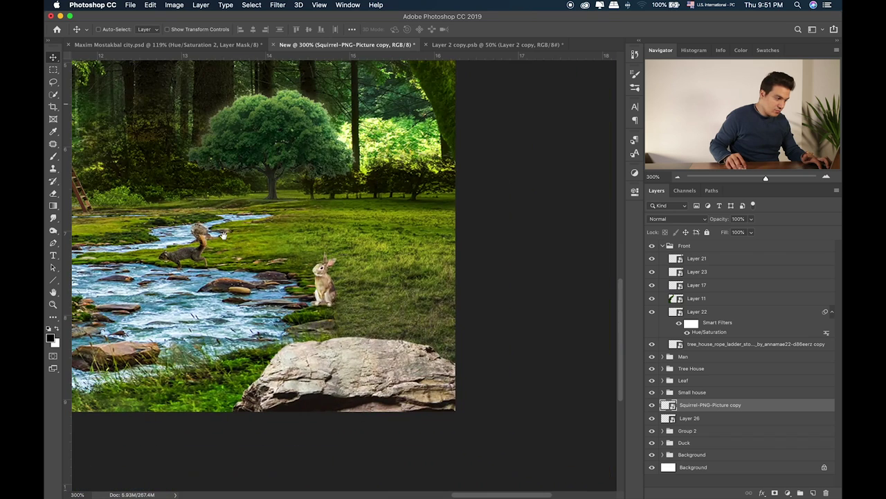
pyautogui.moveTo(245, 271); pyautogui.dragTo(267, 272)
pyautogui.moveTo(280, 238); pyautogui.dragTo(344, 239)
pyautogui.moveTo(291, 261); pyautogui.dragTo(451, 275)
pyautogui.press('super+t')
pyautogui.press('Return')
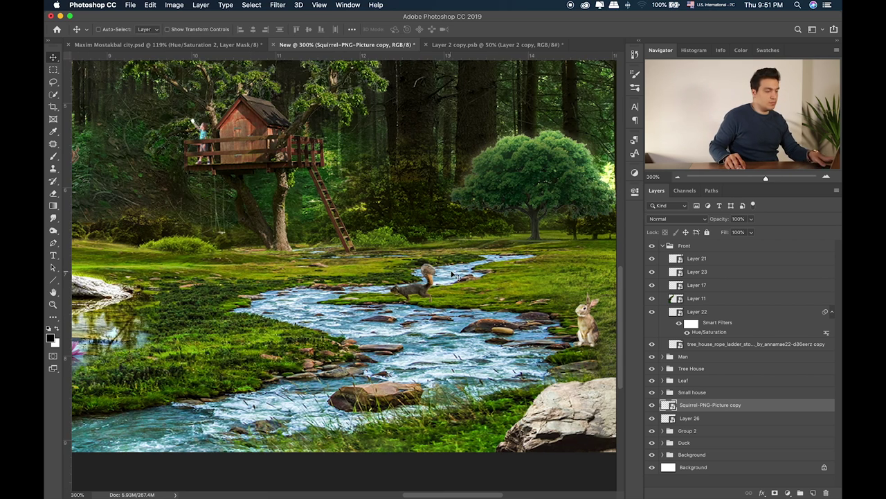
# Place the white-bellied antlered deer image from Finder into the forest document above the squirrel layer
pyautogui.press('super+Tab')
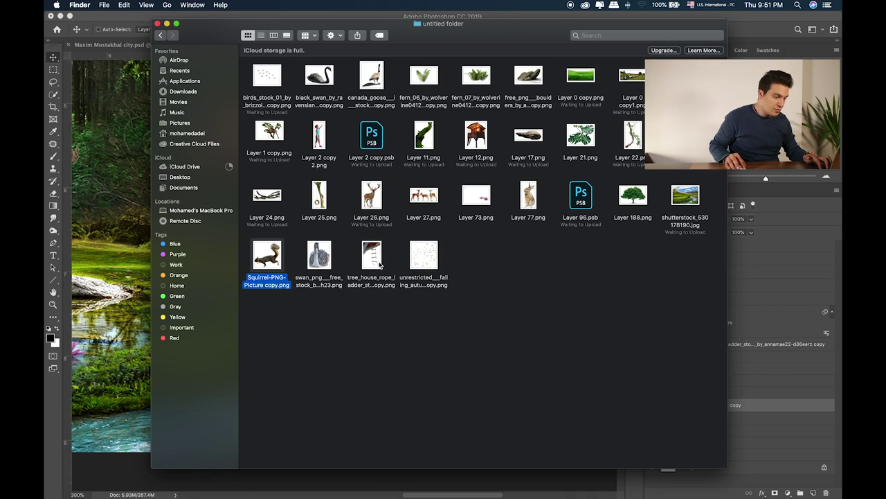
pyautogui.click(420, 260)
pyautogui.click(528, 198)
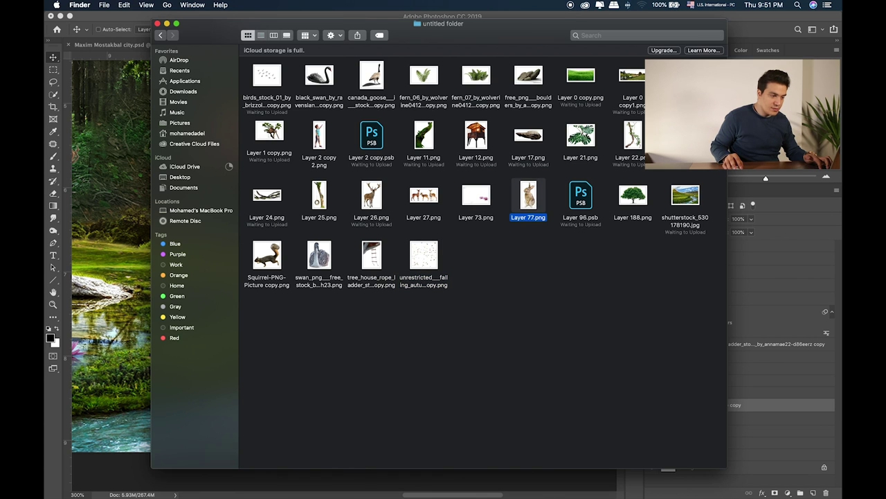
pyautogui.moveTo(527, 198); pyautogui.dragTo(123, 142)
pyautogui.press('super+0')
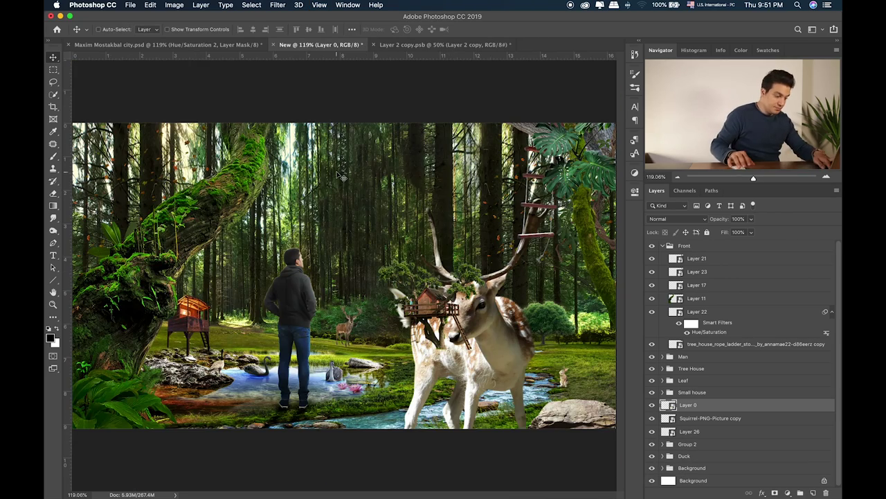
# Scale the new antlered deer to about 5.8% and position it on the grass between the first deer and the tree house
pyautogui.moveTo(387, 207); pyautogui.dragTo(173, 170)
pyautogui.press('Return')
pyautogui.press('super+equal')
pyautogui.press('super+equal')
pyautogui.moveTo(310, 277); pyautogui.dragTo(257, 303)
pyautogui.press('super+t')
pyautogui.moveTo(215, 246); pyautogui.dragTo(225, 261)
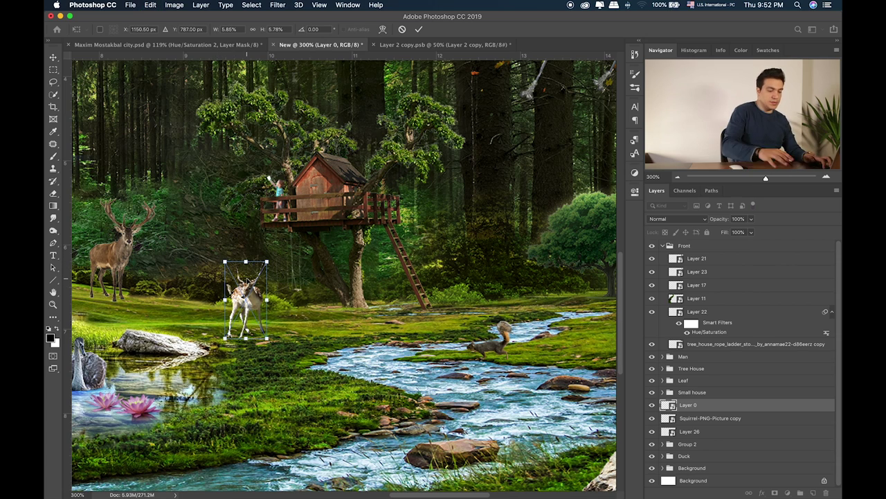
pyautogui.press('Return')
pyautogui.press('super+0')
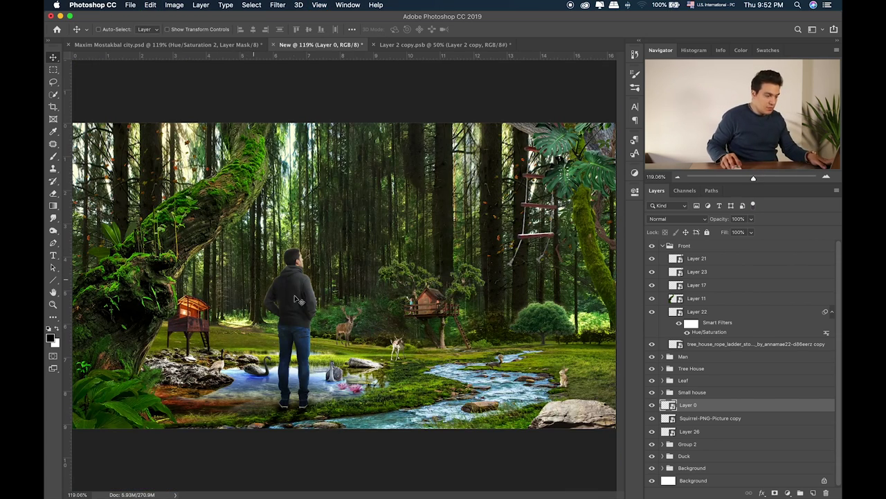
# Enlarge the pale antlered deer slightly and shift it a little up on the grass near the tree house
pyautogui.moveTo(399, 344); pyautogui.dragTo(373, 315)
pyautogui.press('super+t')
pyautogui.press('Return')
# Place Layer 27.png with the three spotted deer from Finder into the forest document above the antlered deer layer
pyautogui.press('super+Tab')
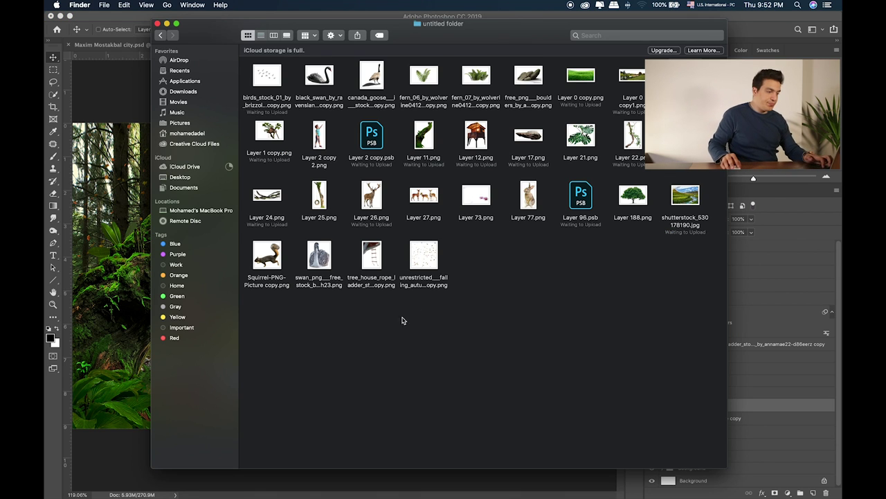
pyautogui.moveTo(424, 196); pyautogui.dragTo(492, 293)
pyautogui.press('super+Tab')
pyautogui.press('Return')
# Shrink the three-deer image to a tiny herd and position it on the grass between the tree house and the round tree
pyautogui.press('super+t')
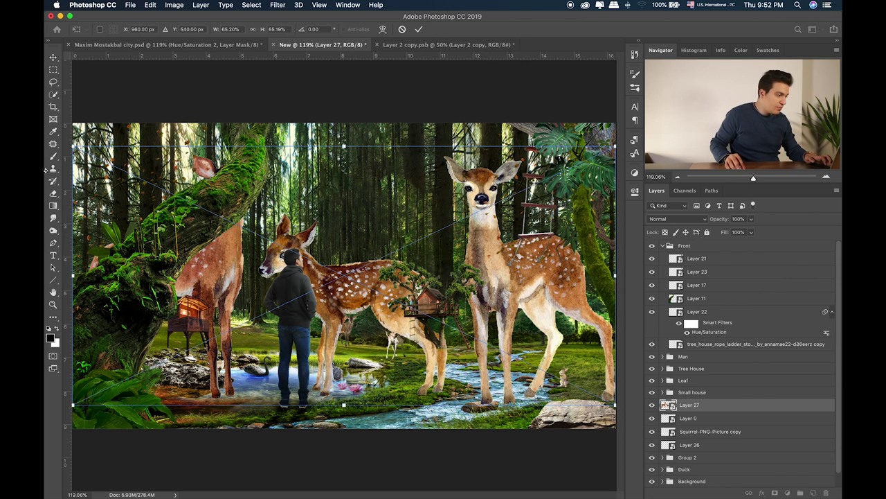
pyautogui.moveTo(73, 125); pyautogui.dragTo(481, 330)
pyautogui.press('Return')
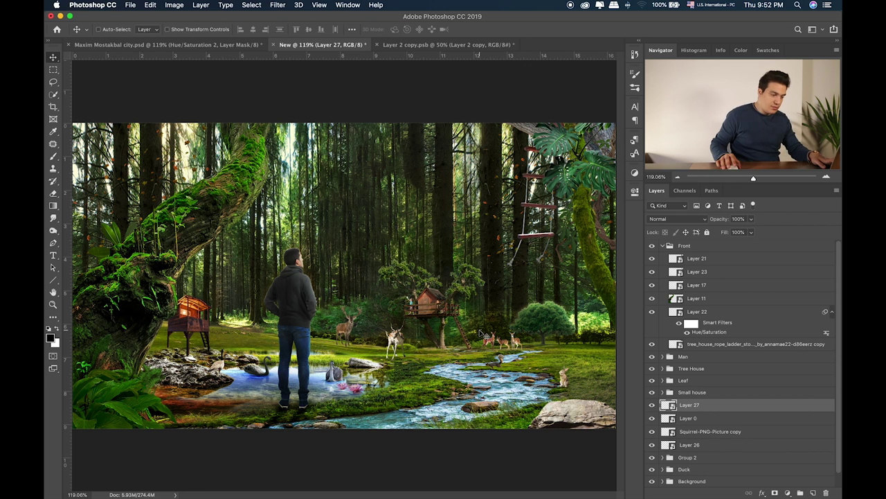
pyautogui.moveTo(493, 333); pyautogui.dragTo(489, 331)
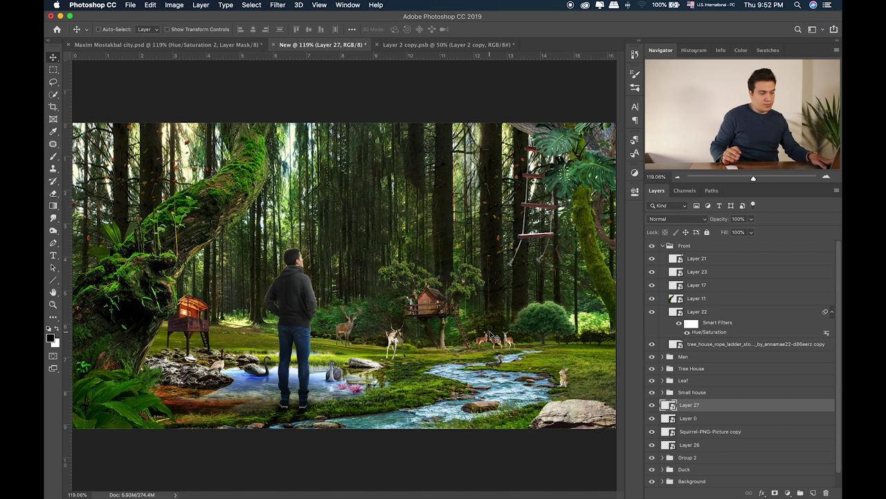
# Place the free_png boulders image from Finder into the forest document above the three-deer layer
pyautogui.press('super+Tab')
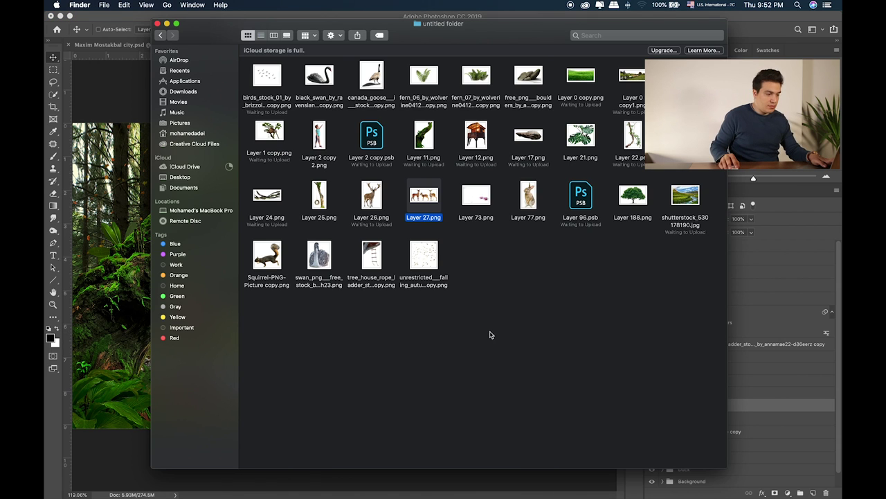
pyautogui.click(478, 142)
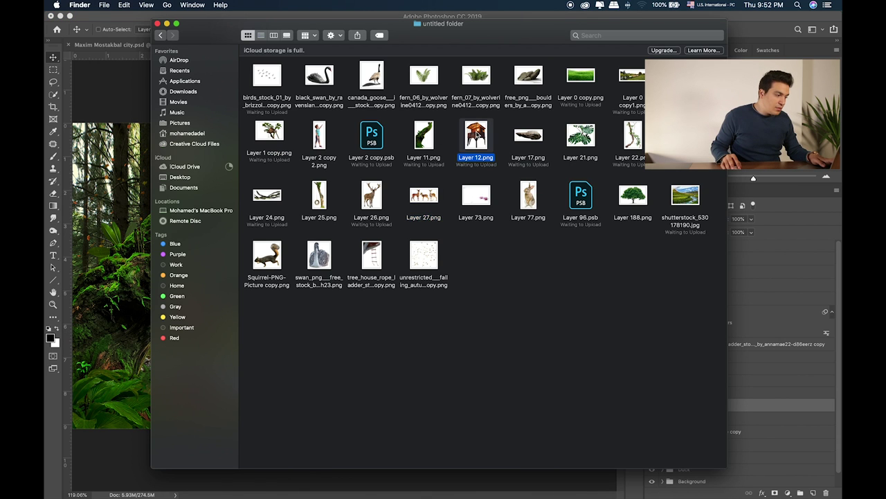
pyautogui.click(561, 136)
pyautogui.click(644, 155)
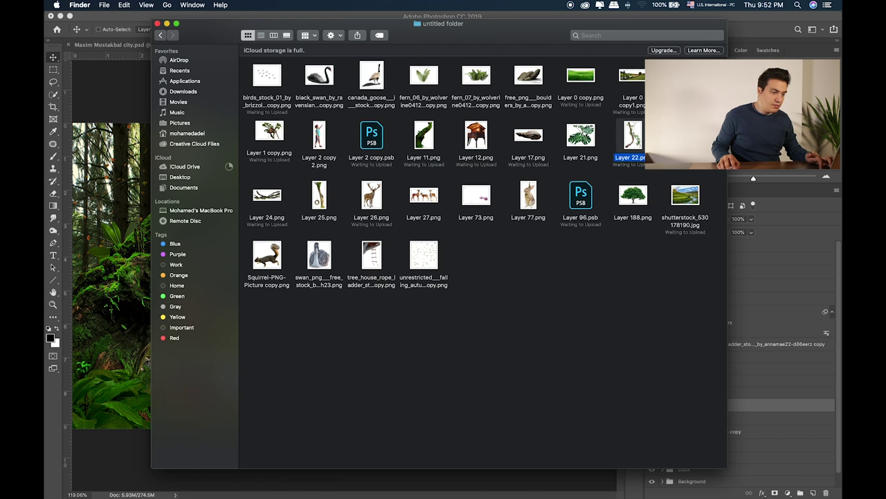
pyautogui.moveTo(528, 76); pyautogui.dragTo(370, 246)
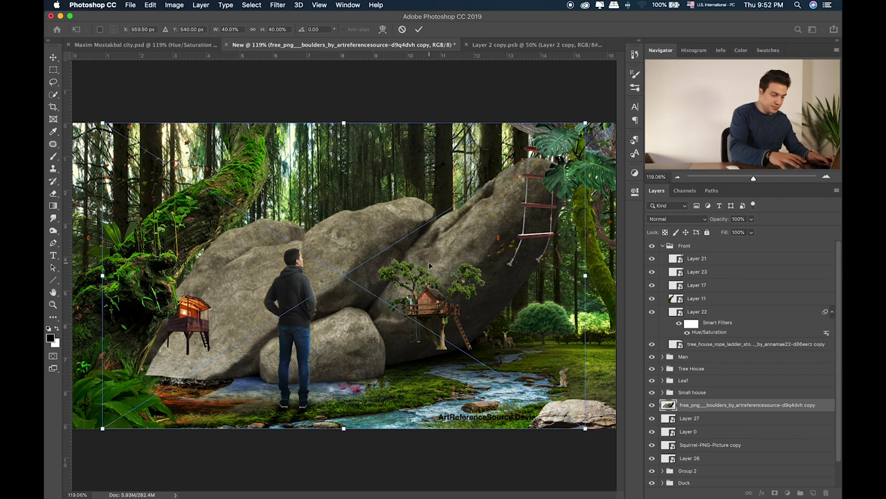
pyautogui.press('Return')
# Scale the boulders to about 10.47% and position them beside the mossy trunk under the small house
pyautogui.press('super+t')
pyautogui.moveTo(582, 122); pyautogui.dragTo(197, 294)
pyautogui.moveTo(197, 405); pyautogui.dragTo(177, 375)
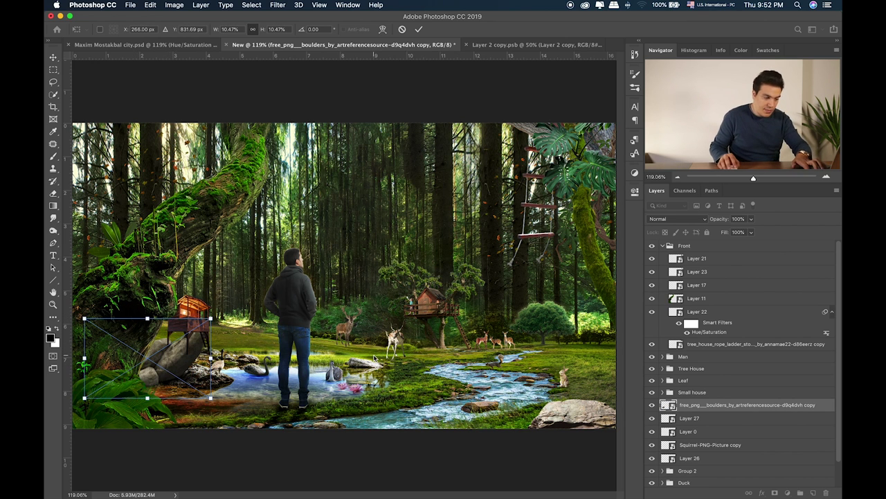
pyautogui.press('Return')
# Move the boulders layer into the Background group below Group 1 and nudge the boulders toward the mossy trunk
pyautogui.scroll(-2, 754, 403)
pyautogui.click(663, 468)
pyautogui.scroll(-4, 680, 459)
pyautogui.moveTo(706, 268); pyautogui.dragTo(695, 409)
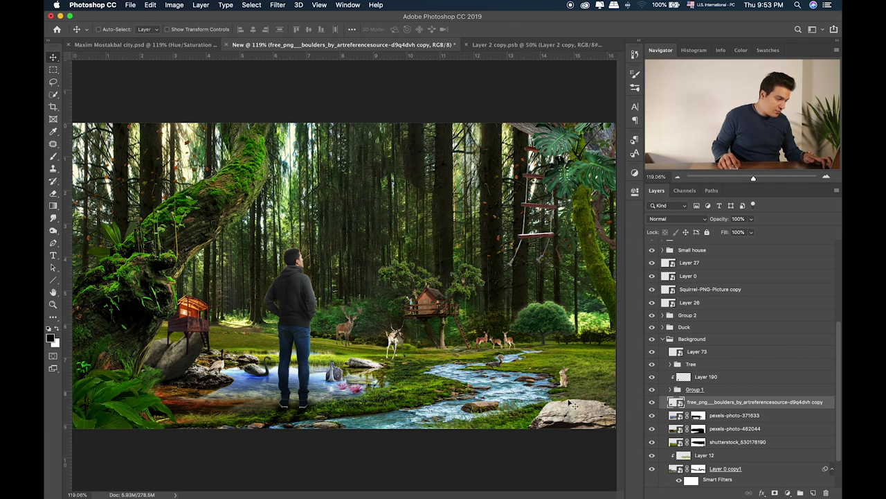
pyautogui.moveTo(240, 381); pyautogui.dragTo(196, 352)
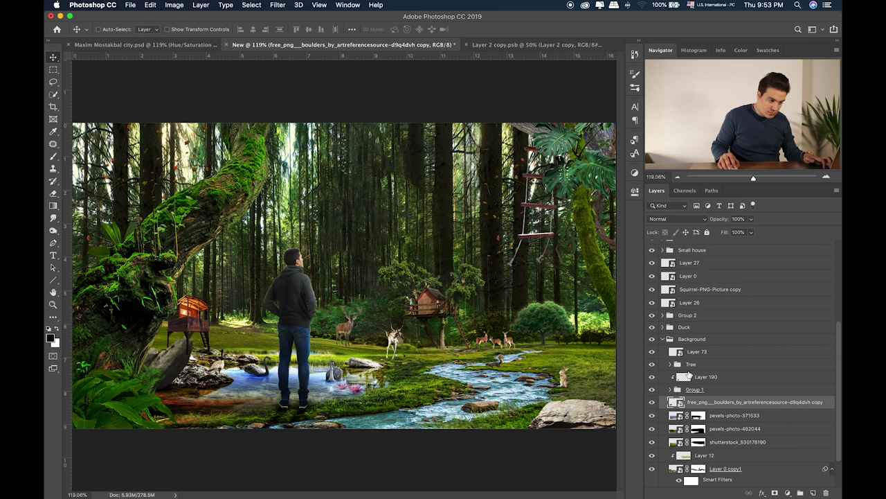
pyautogui.click(696, 329)
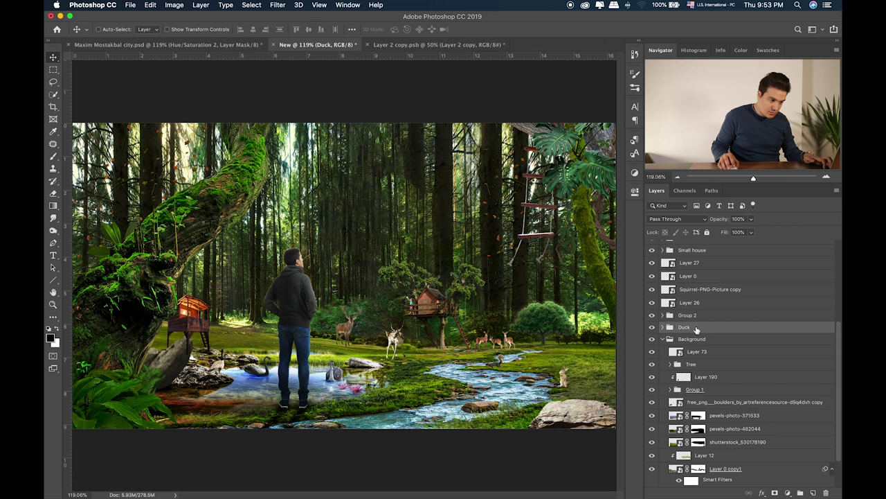
# Shrink the boulders further and move them to the pond's grassy bank just behind the pink water lilies
pyautogui.click(755, 402)
pyautogui.press('super+t')
pyautogui.moveTo(198, 328); pyautogui.dragTo(160, 354)
pyautogui.moveTo(145, 386); pyautogui.dragTo(409, 376)
pyautogui.moveTo(423, 344); pyautogui.dragTo(386, 193)
pyautogui.press('Return')
pyautogui.press('super+equal')
pyautogui.press('super+equal')
pyautogui.press('super+equal')
pyautogui.press('super+equal')
pyautogui.moveTo(367, 185); pyautogui.dragTo(399, 187)
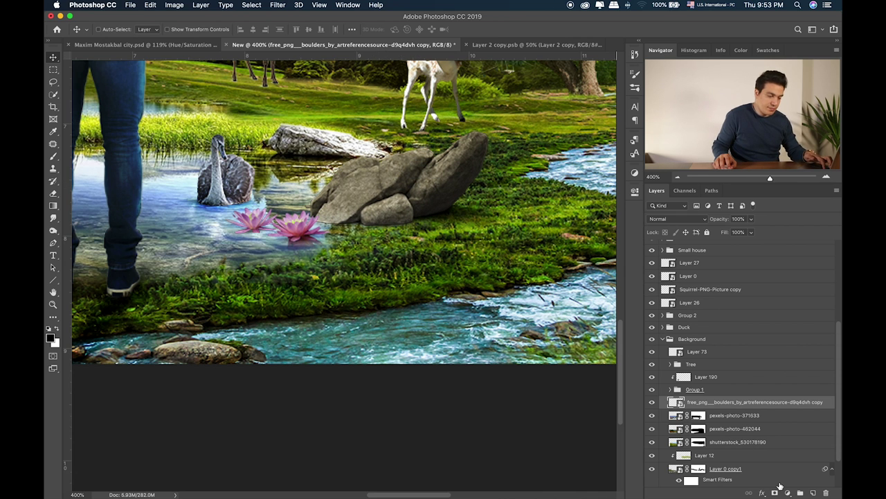
# Add a layer mask to the boulders and blend their base into the grass with a tiny black brush at 100% opacity
pyautogui.click(775, 493)
pyautogui.press('b')
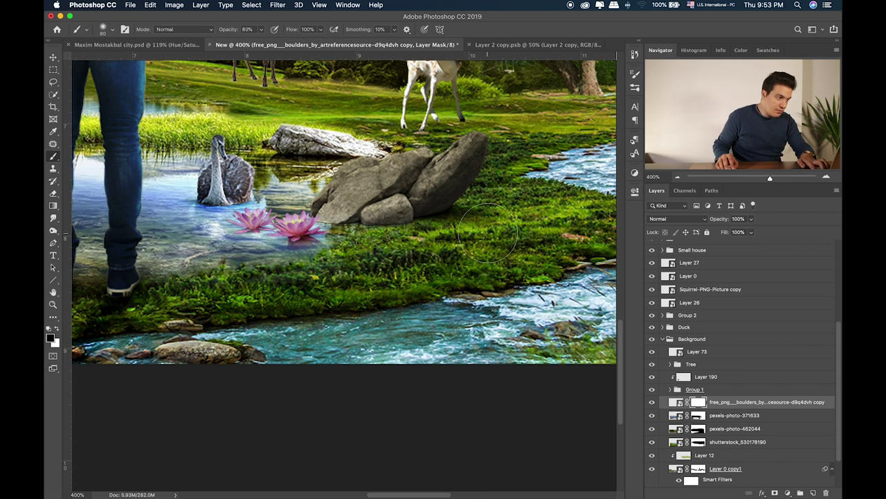
pyautogui.press('[')
pyautogui.press('[')
pyautogui.press('[')
pyautogui.press('[')
pyautogui.press('[')
pyautogui.press('0')
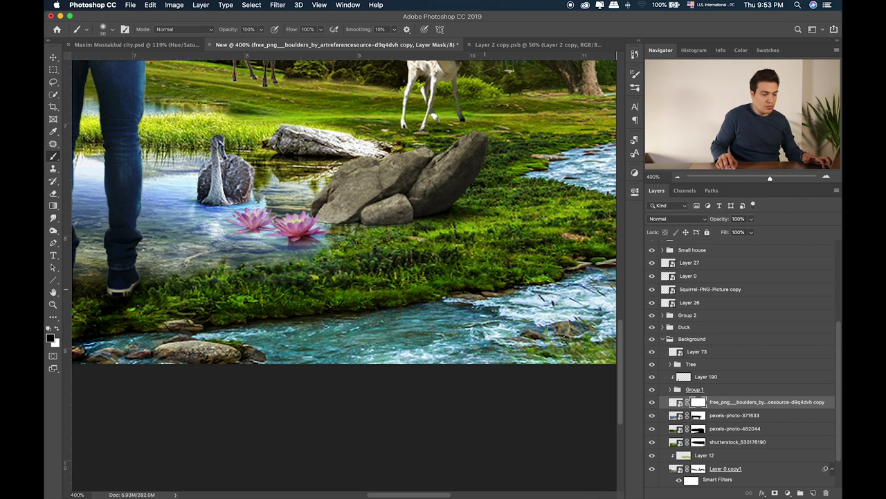
pyautogui.press('[')
pyautogui.press('[')
pyautogui.press('[')
pyautogui.press('[')
pyautogui.press('[')
pyautogui.press('[')
pyautogui.press('[')
pyautogui.press('[')
pyautogui.press('[')
pyautogui.press('[')
pyautogui.press('[')
pyautogui.press('[')
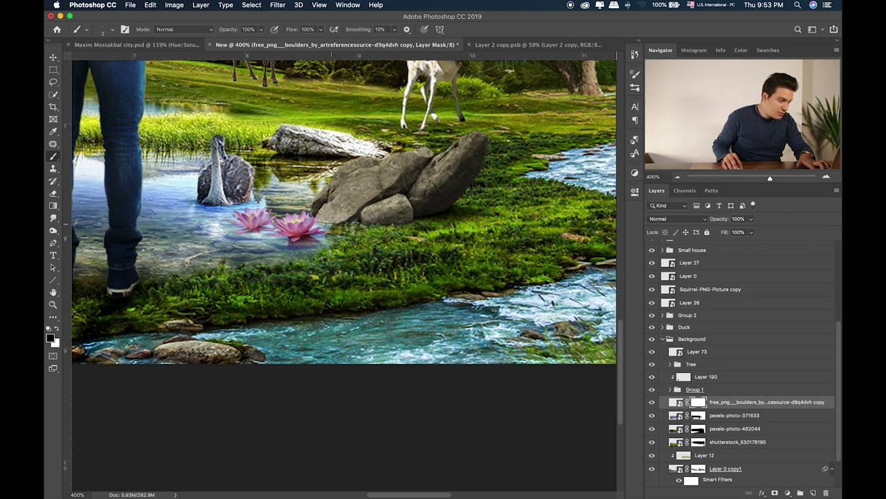
pyautogui.press(']')
pyautogui.press(']')
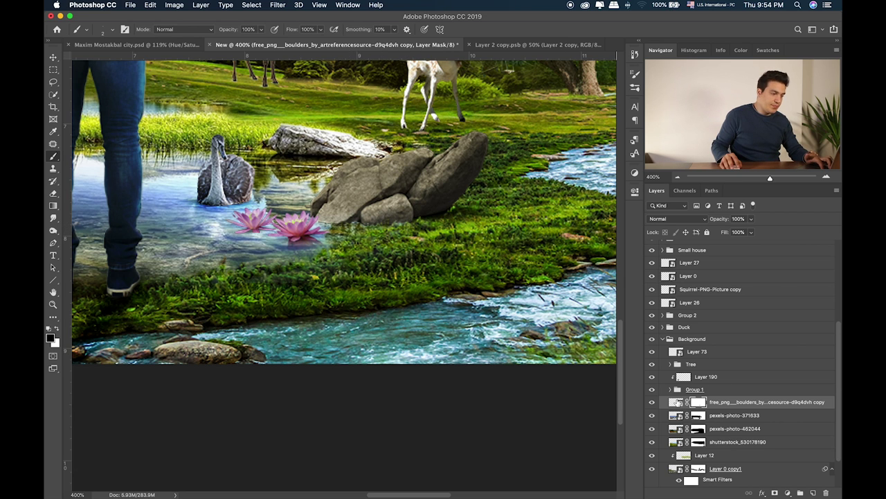
# Scale the masked boulders to 77.88% and reposition them slightly lower on the bank beside the water lilies
pyautogui.click(678, 402)
pyautogui.press('v')
pyautogui.moveTo(407, 220)
pyautogui.mouseDown()
pyautogui.moveTo(423, 216)
pyautogui.moveTo(407, 223)
pyautogui.mouseUp()
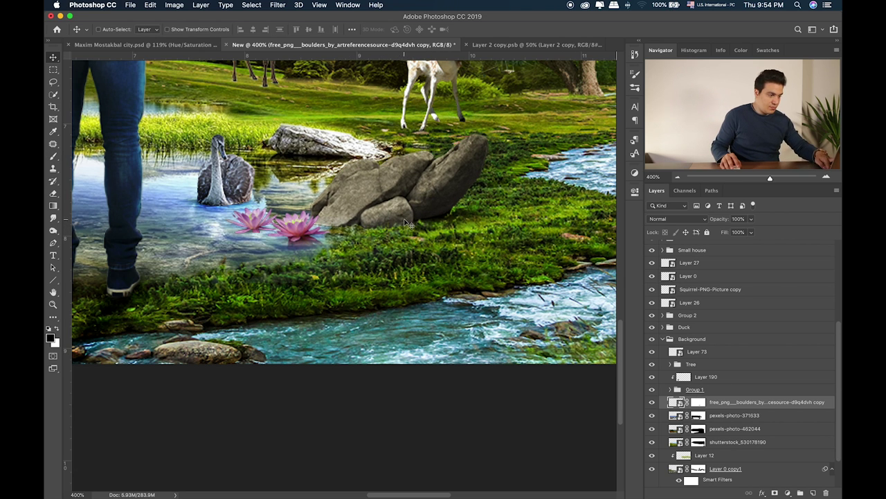
pyautogui.hotkey('ctrl', 't')
pyautogui.moveTo(497, 119); pyautogui.dragTo(451, 147)
pyautogui.moveTo(424, 195); pyautogui.dragTo(443, 188)
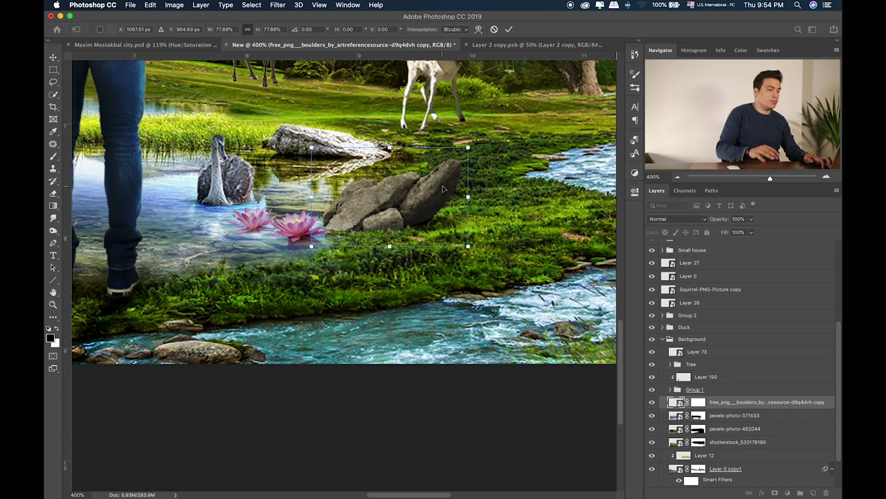
pyautogui.press('Return')
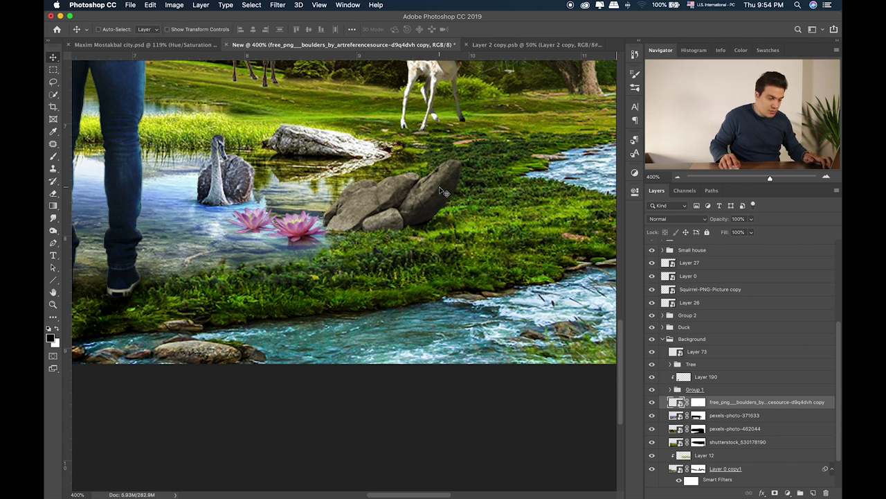
# Group the boulders layer and add a new empty layer clipped to the boulders inside the group
pyautogui.press('super+g')
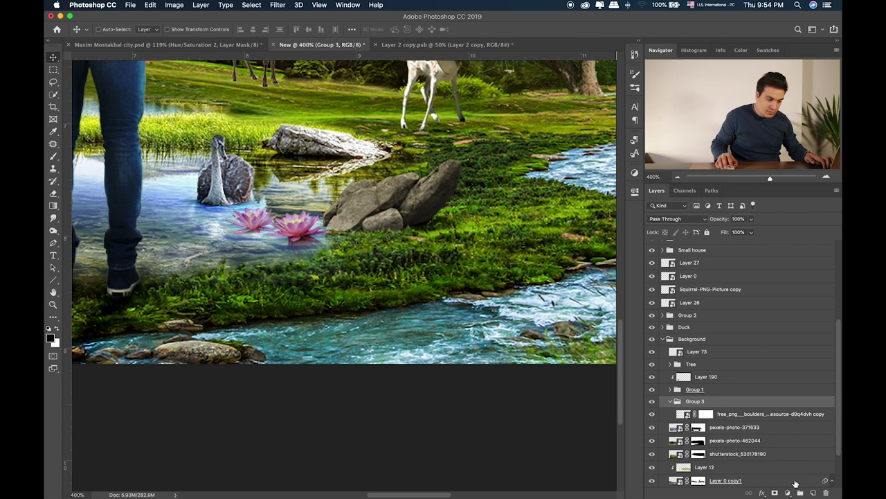
pyautogui.click(813, 493)
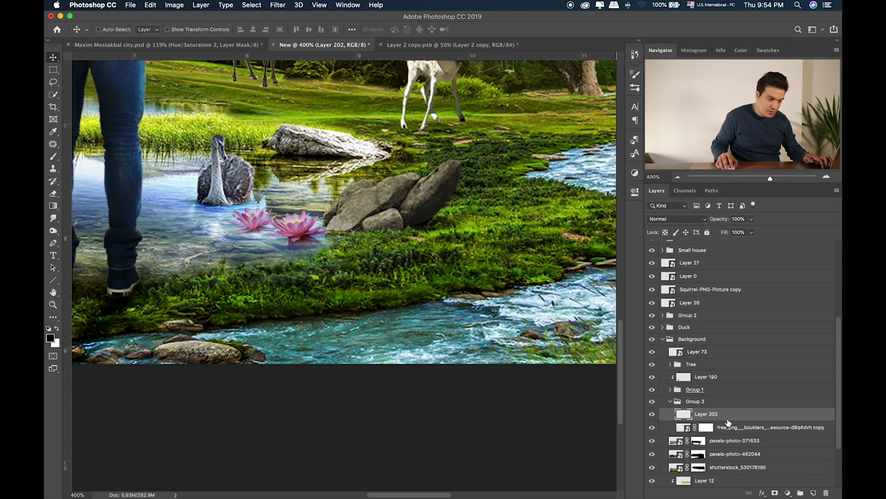
pyautogui.keyDown('alt'); pyautogui.click(727, 421); pyautogui.keyUp('alt')
# Paint white highlights along the upper edges of the boulders with a 35 px brush on the clipped layer
pyautogui.press('b')
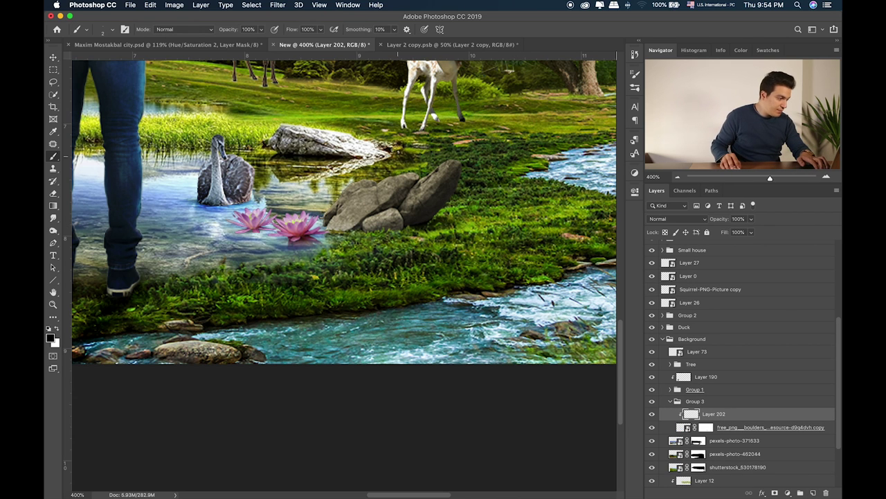
pyautogui.press('x')
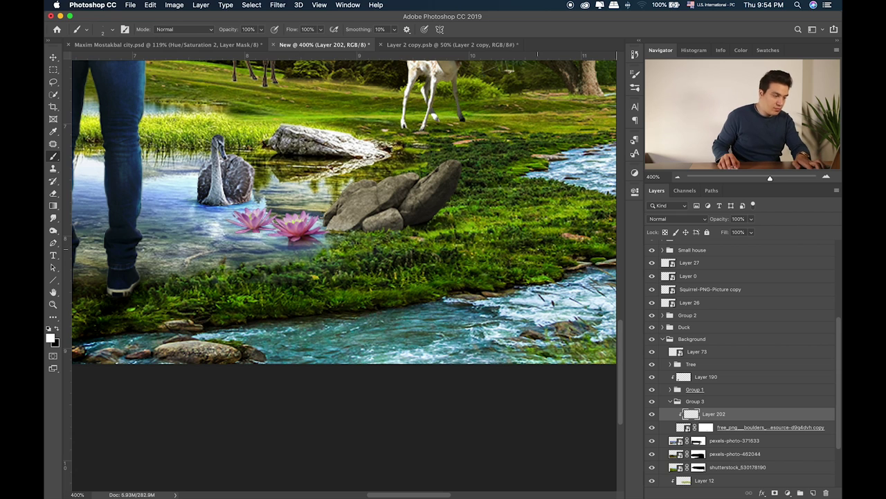
pyautogui.press(']')
pyautogui.press(']')
pyautogui.press(']')
pyautogui.press(']')
pyautogui.press(']')
pyautogui.press(']')
pyautogui.press(']')
pyautogui.moveTo(461, 155)
pyautogui.mouseDown()
pyautogui.moveTo(370, 172)
pyautogui.moveTo(318, 198)
pyautogui.mouseUp()
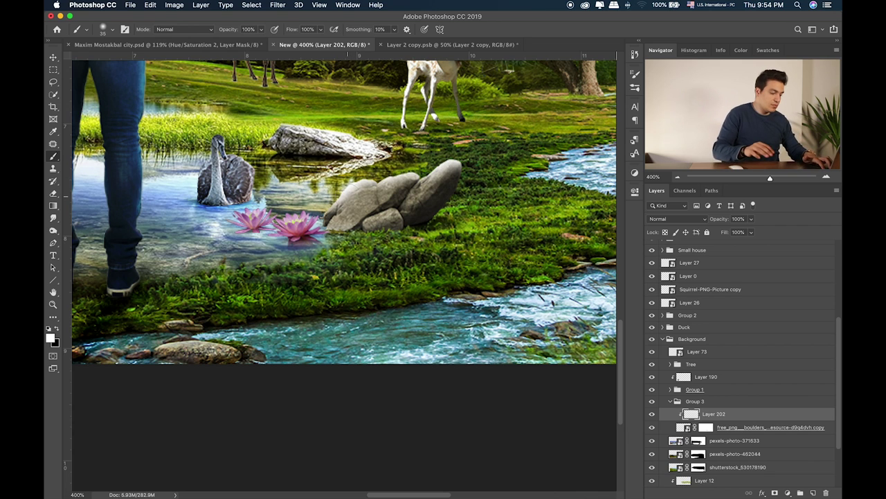
# Try several blend modes on the boulder highlight layer and set it to Soft Light
pyautogui.press('v')
pyautogui.hotkey('shift', '+')
pyautogui.hotkey('shift', '+')
pyautogui.hotkey('shift', '+')
pyautogui.hotkey('shift', '+')
pyautogui.hotkey('shift', '+')
pyautogui.hotkey('shift', '+')
pyautogui.hotkey('shift', '+')
pyautogui.hotkey('shift', '+')
pyautogui.hotkey('shift', '+')
pyautogui.hotkey('shift', '+')
pyautogui.hotkey('shift', '+')
pyautogui.hotkey('shift', '+')
pyautogui.hotkey('shift', '+')
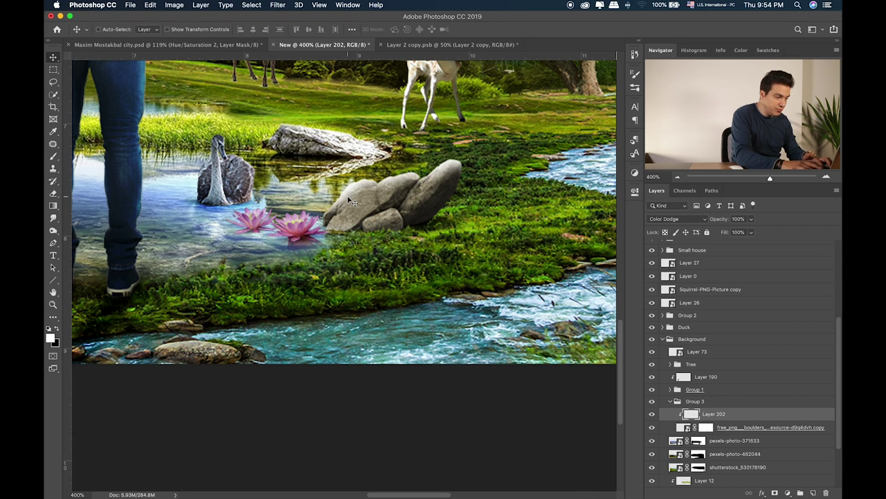
pyautogui.hotkey('shift', '+')
pyautogui.hotkey('shift', '-')
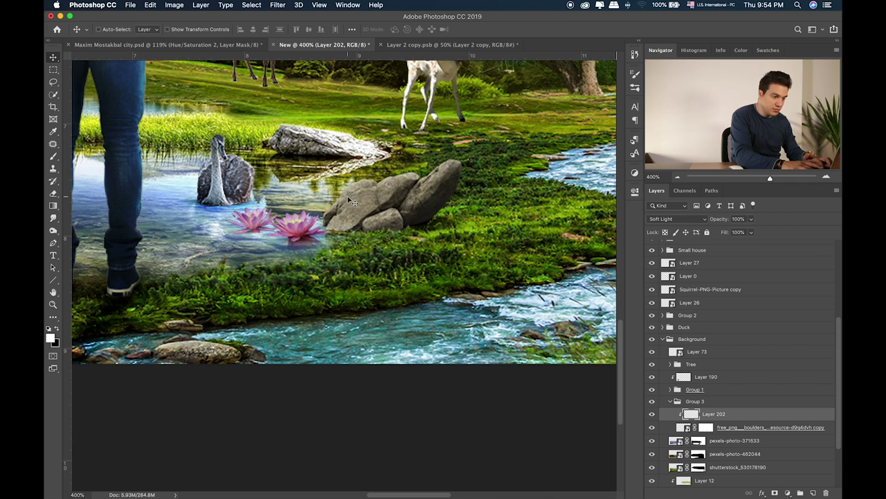
# Duplicate the boulder highlight layer, clip the copy, and add an empty clipped layer directly above the boulders
pyautogui.press('super+j')
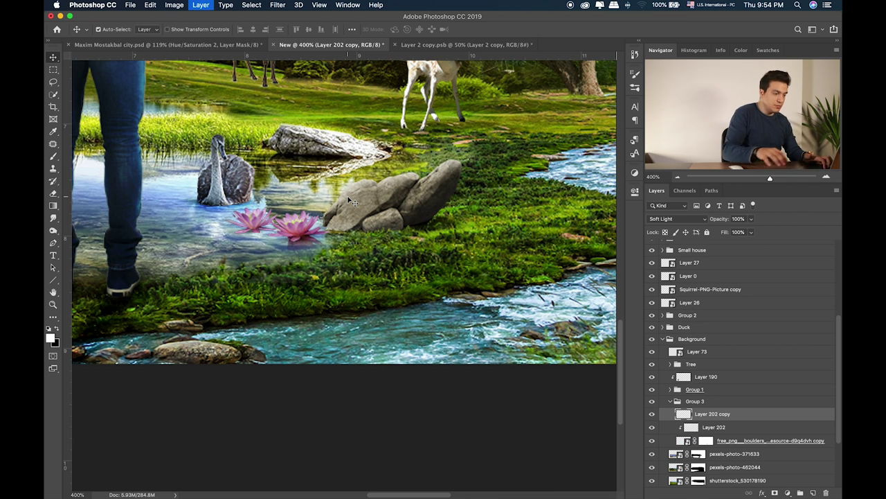
pyautogui.keyDown('alt'); pyautogui.click(723, 420); pyautogui.keyUp('alt')
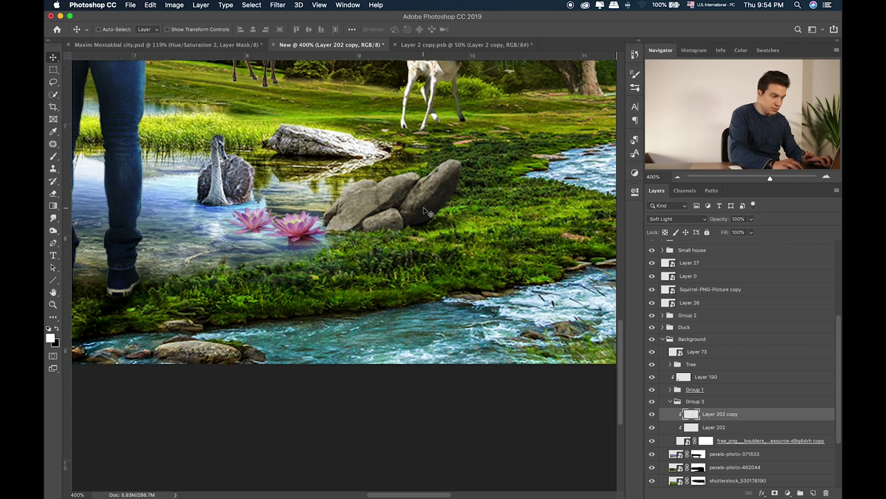
pyautogui.click(739, 441)
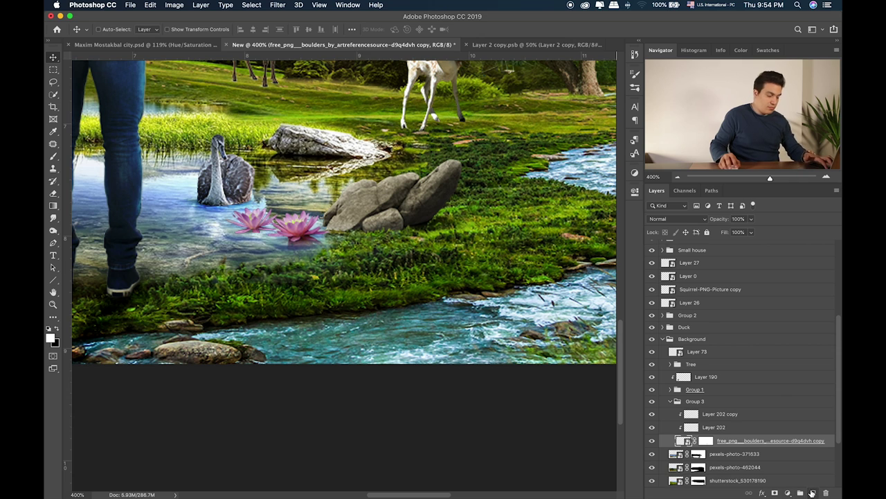
pyautogui.click(813, 492)
# Paint black shading along the lower edges of the boulders on the new clipped layer with an enlarged soft brush
pyautogui.press('b')
pyautogui.press('x')
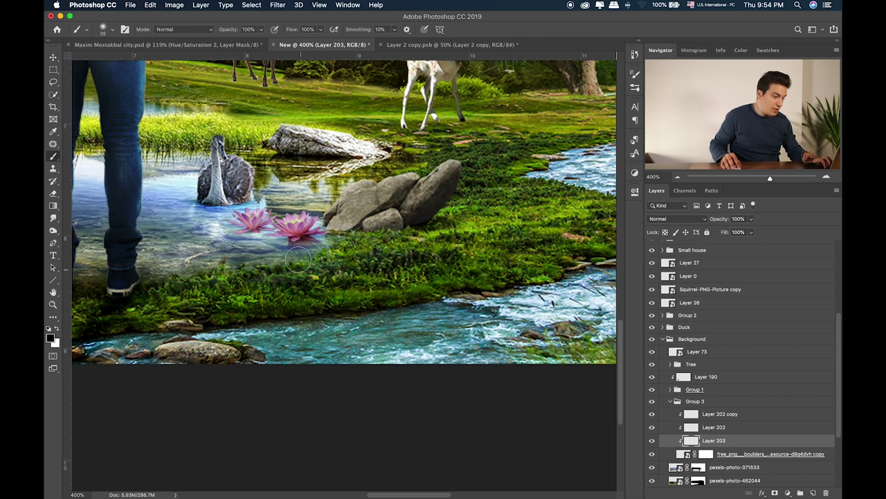
pyautogui.press(']')
pyautogui.press(']')
pyautogui.press(']')
pyautogui.press(']')
pyautogui.press(']')
pyautogui.press(']')
pyautogui.press(']')
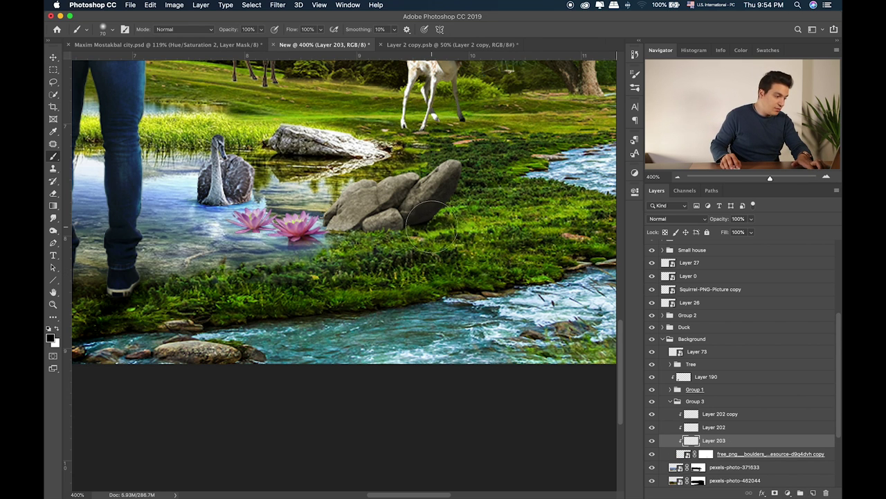
pyautogui.moveTo(332, 220); pyautogui.dragTo(423, 220)
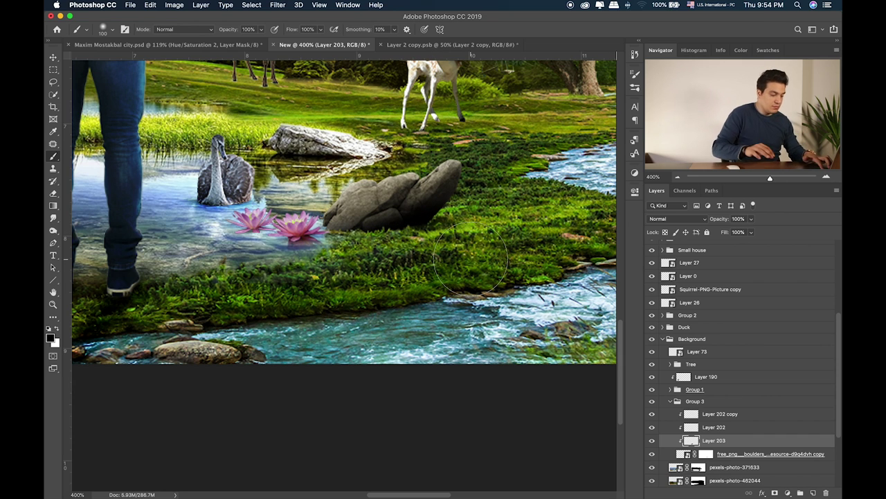
# Set the boulder shadow layer to Overlay blending at 59% opacity
pyautogui.press('v')
pyautogui.hotkey('shift', '+')
pyautogui.hotkey('shift', '+')
pyautogui.hotkey('shift', '+')
pyautogui.hotkey('shift', '+')
pyautogui.hotkey('shift', '+')
pyautogui.hotkey('shift', '+')
pyautogui.hotkey('shift', '+')
pyautogui.hotkey('shift', '+')
pyautogui.hotkey('shift', '+')
pyautogui.hotkey('shift', '+')
pyautogui.hotkey('shift', '+')
pyautogui.hotkey('shift', '+')
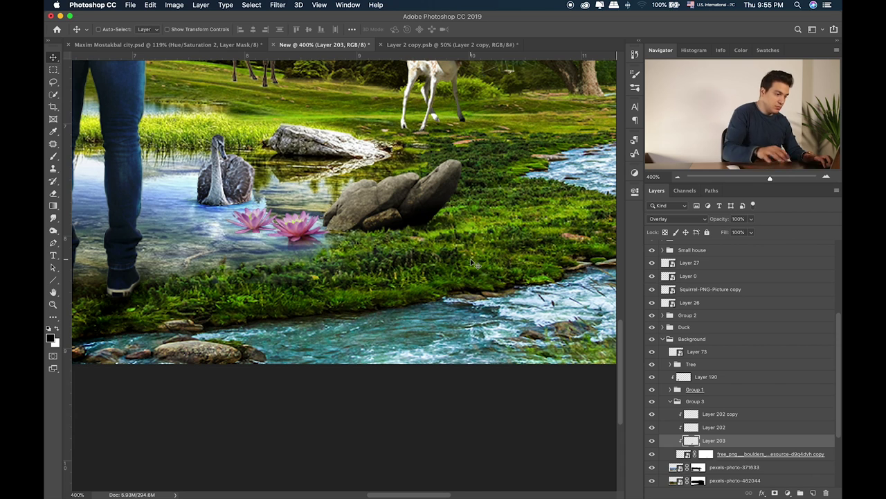
pyautogui.click(750, 218)
pyautogui.moveTo(737, 231); pyautogui.dragTo(734, 232)
# Duplicate the boulders beneath the original and flip the copy vertically below them at about -71.74% height as a reflection
pyautogui.click(744, 455)
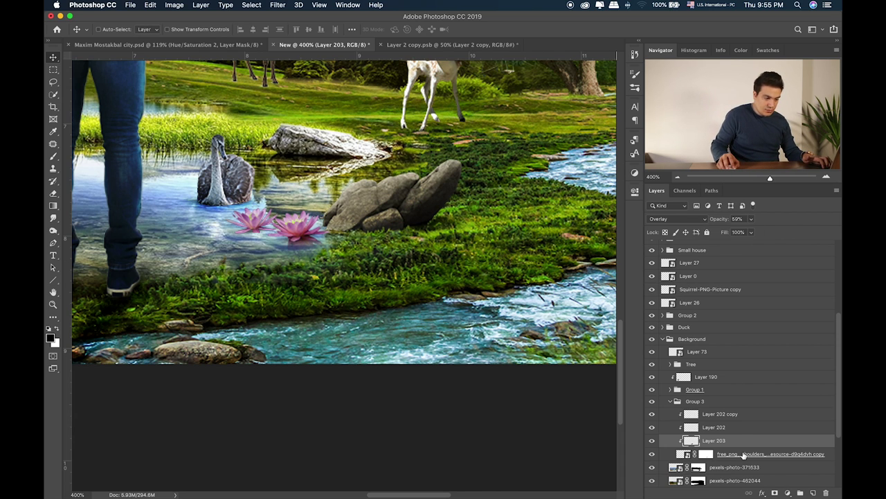
pyautogui.moveTo(758, 455); pyautogui.dragTo(757, 465)
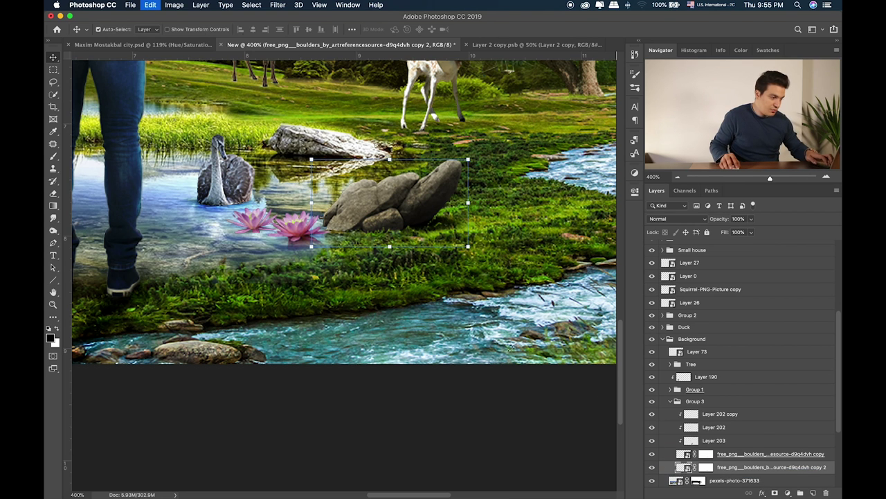
pyautogui.press('super+t')
pyautogui.moveTo(387, 160); pyautogui.dragTo(394, 265)
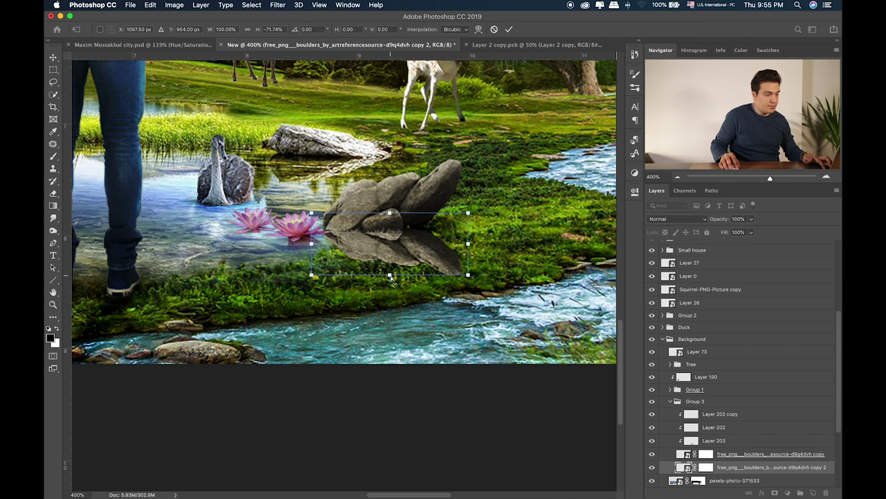
pyautogui.press('Return')
# Try several blend modes on the flipped boulders copy and set it to Multiply
pyautogui.hotkey('shift', '+')
pyautogui.hotkey('shift', '+')
pyautogui.hotkey('shift', '+')
pyautogui.hotkey('shift', '+')
pyautogui.hotkey('shift', '+')
pyautogui.hotkey('shift', '+')
pyautogui.hotkey('shift', '+')
pyautogui.hotkey('shift', '+')
pyautogui.hotkey('shift', '+')
pyautogui.hotkey('shift', '+')
pyautogui.hotkey('shift', '+')
pyautogui.hotkey('shift', '+')
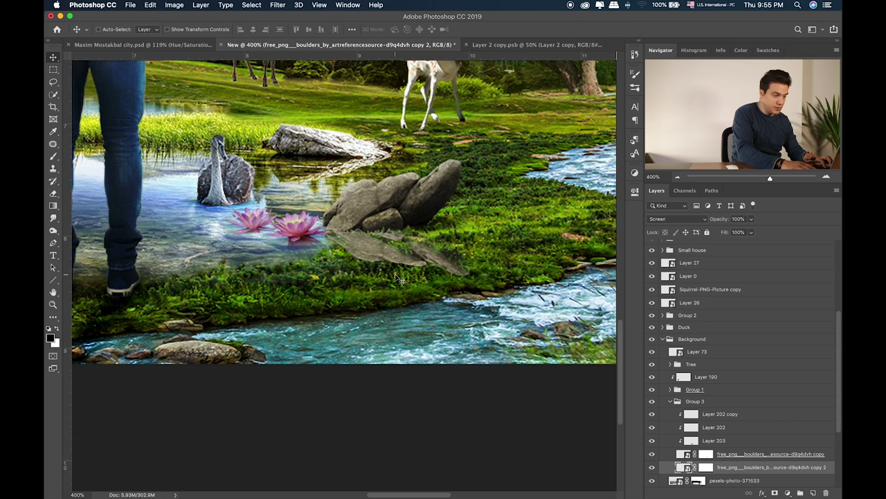
pyautogui.hotkey('shift', '-')
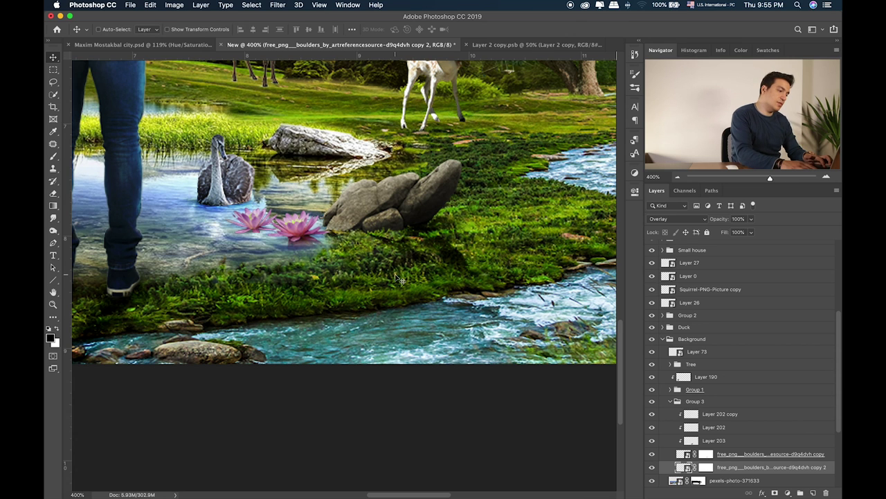
pyautogui.hotkey('shift', '+')
pyautogui.hotkey('shift', '+')
pyautogui.hotkey('shift', '+')
pyautogui.hotkey('shift', '+')
pyautogui.hotkey('shift', '+')
pyautogui.hotkey('shift', '+')
pyautogui.hotkey('shift', '+')
pyautogui.hotkey('shift', '+')
pyautogui.hotkey('shift', '+')
pyautogui.hotkey('shift', '+')
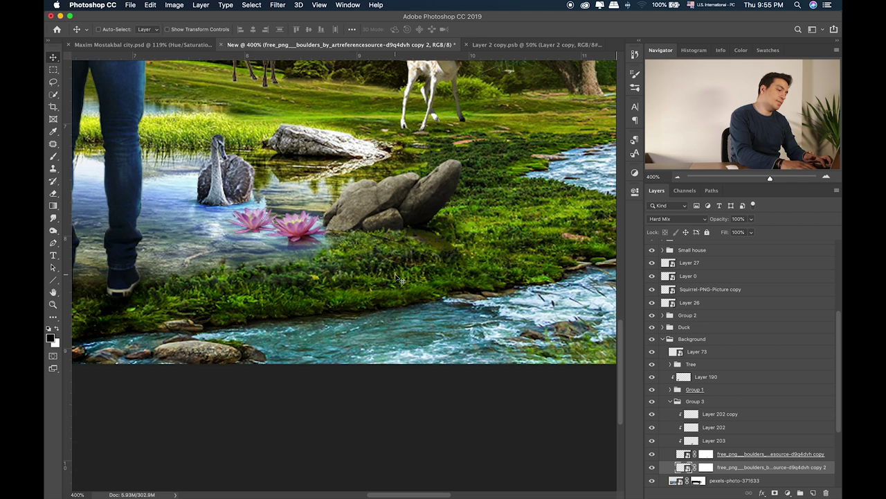
pyautogui.hotkey('shift', '-')
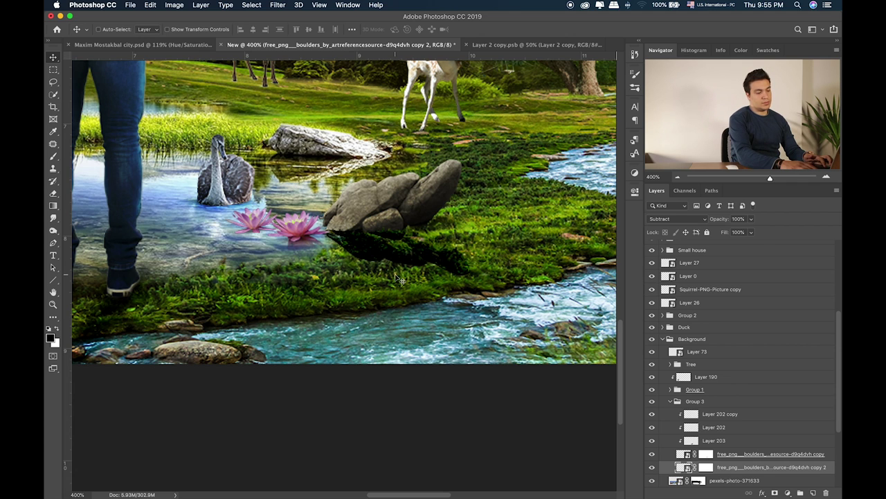
pyautogui.hotkey('shift', '+')
pyautogui.hotkey('shift', '+')
pyautogui.hotkey('shift', '+')
pyautogui.hotkey('shift', '-')
pyautogui.hotkey('shift', '+')
pyautogui.hotkey('shift', '+')
pyautogui.hotkey('shift', '+')
pyautogui.hotkey('shift', '+')
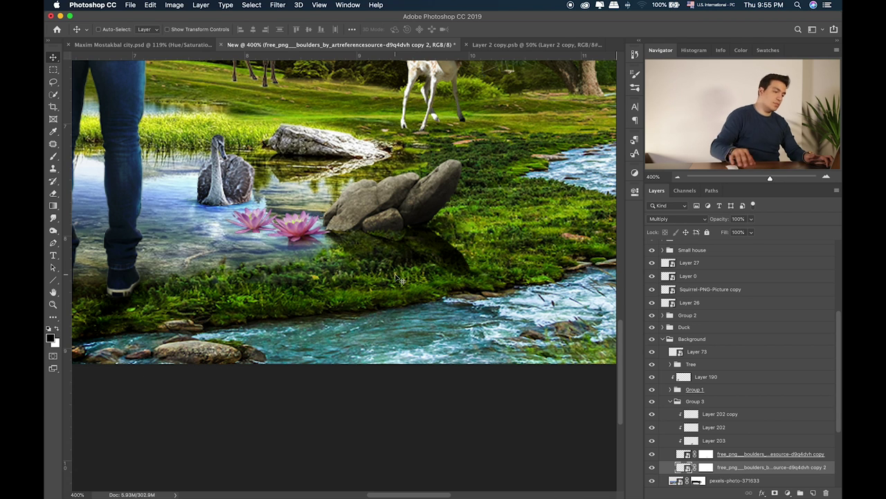
# Squash the flipped boulders copy to 81.82% height and lower its opacity to 63%
pyautogui.press('super')
pyautogui.press('super+t')
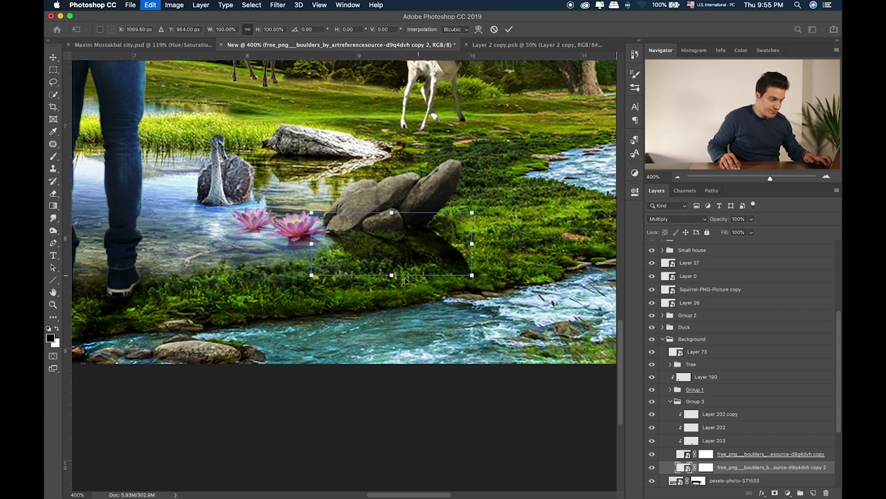
pyautogui.press('Return')
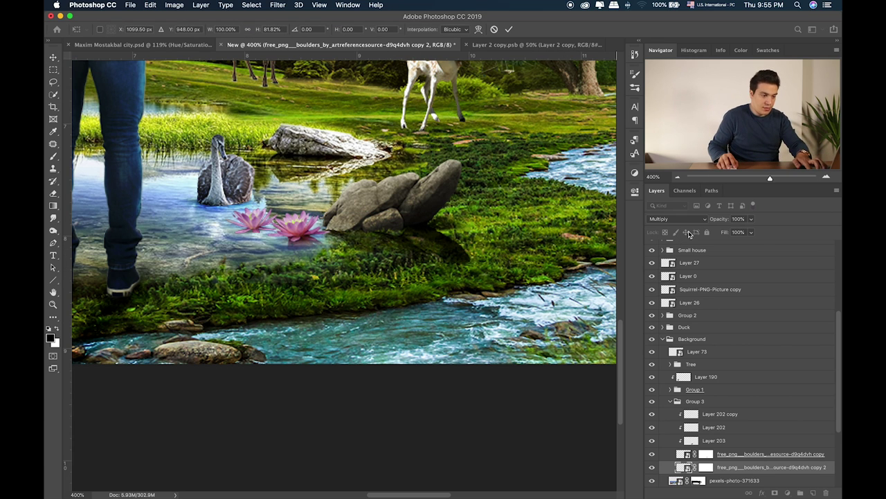
pyautogui.moveTo(750, 219); pyautogui.dragTo(734, 234)
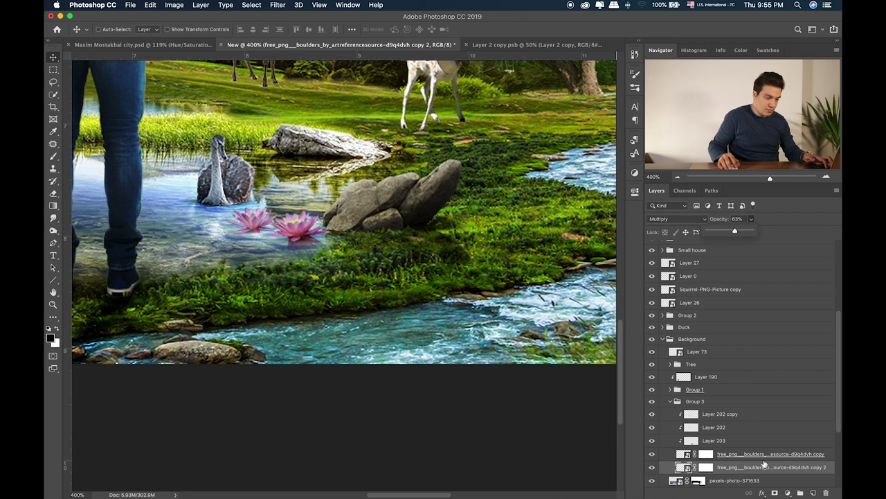
# Fade the reflection's outer parts on its layer mask with a black brush at 40% opacity, and collapse Group 3
pyautogui.click(705, 467)
pyautogui.press('b')
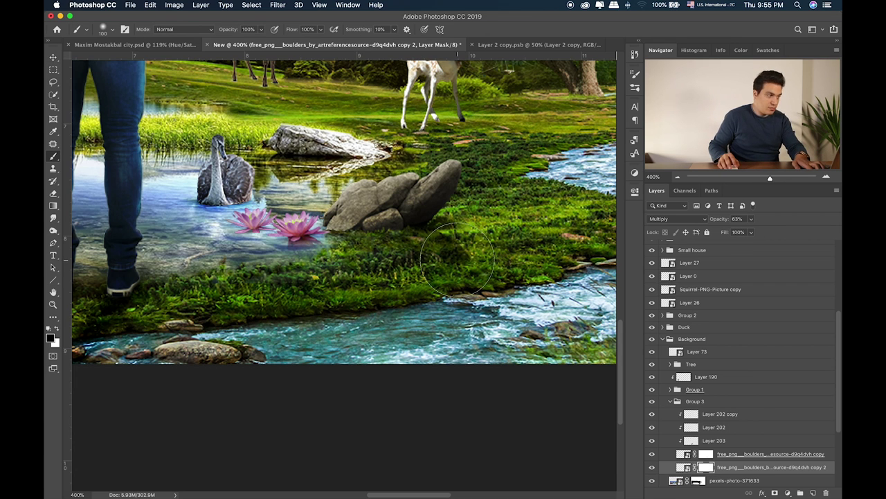
pyautogui.press(']')
pyautogui.press('4')
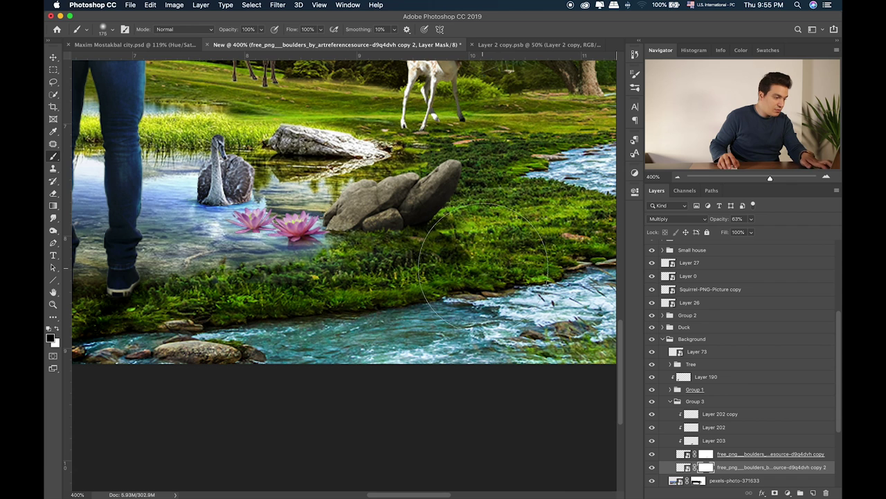
pyautogui.press('[')
pyautogui.press('[')
pyautogui.press('[')
pyautogui.press('[')
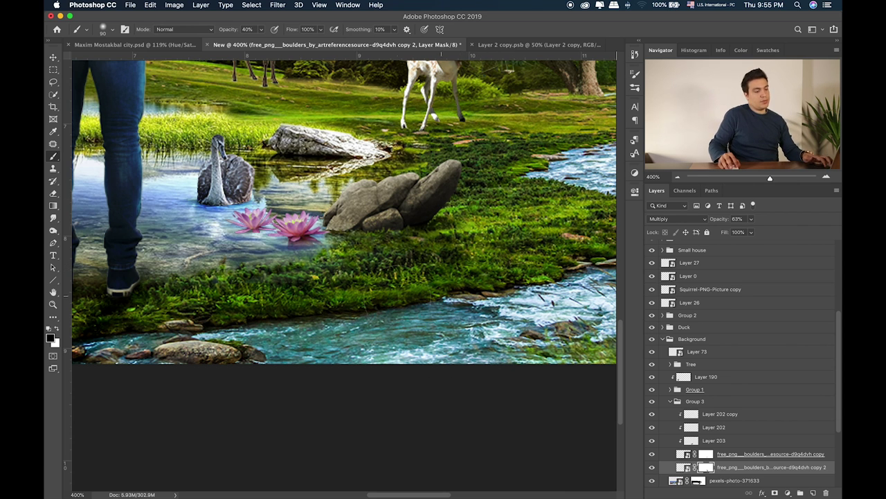
pyautogui.press('super+minus')
pyautogui.press('super+minus')
pyautogui.press('super+minus')
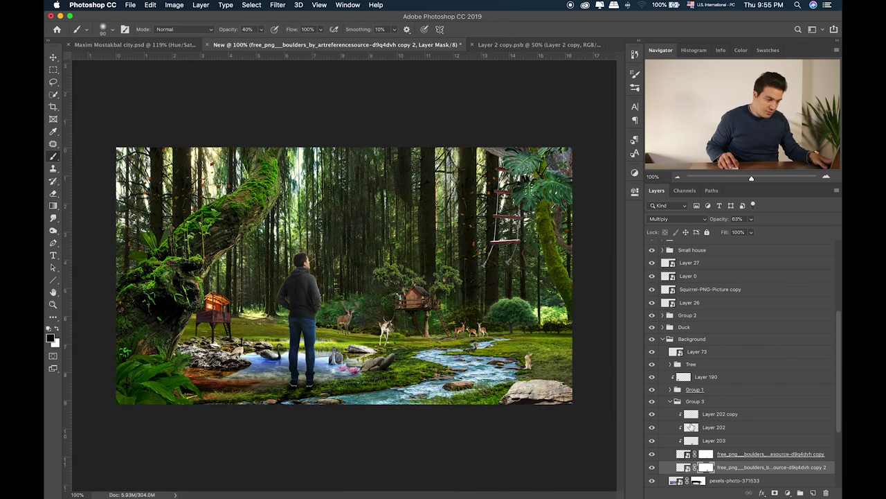
pyautogui.click(671, 402)
# Switch to Finder and browse the images in the Items folder for further scene elements
pyautogui.press('super+Tab')
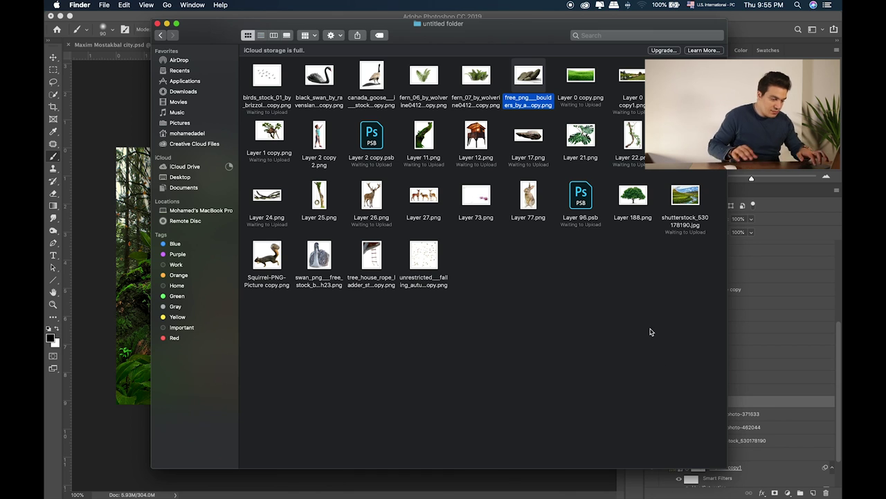
pyautogui.press('super+Up')
pyautogui.press('Left')
pyautogui.press('Up')
pyautogui.press('Up')
pyautogui.press('Right')
pyautogui.press('Right')
pyautogui.press('Right')
pyautogui.press('Up')
pyautogui.press('Up')
pyautogui.press('Up')
pyautogui.press('Up')
pyautogui.press('Up')
pyautogui.press('Up')
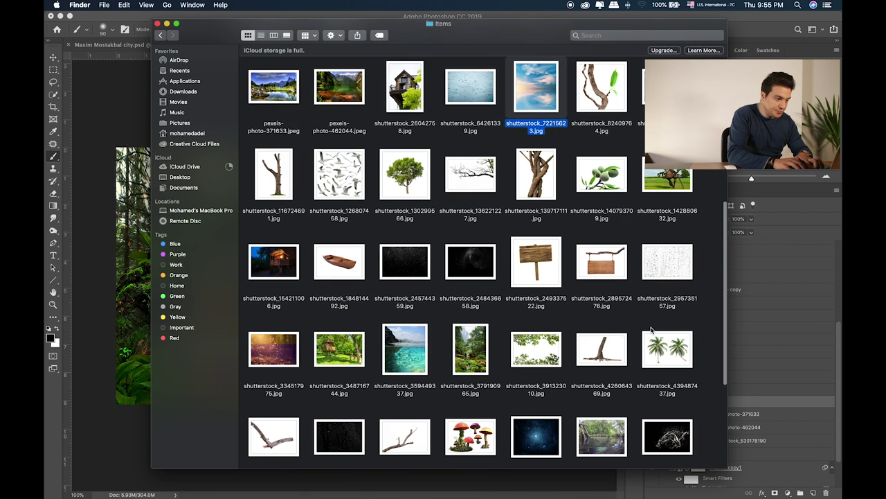
pyautogui.press('Up')
pyautogui.press('Up')
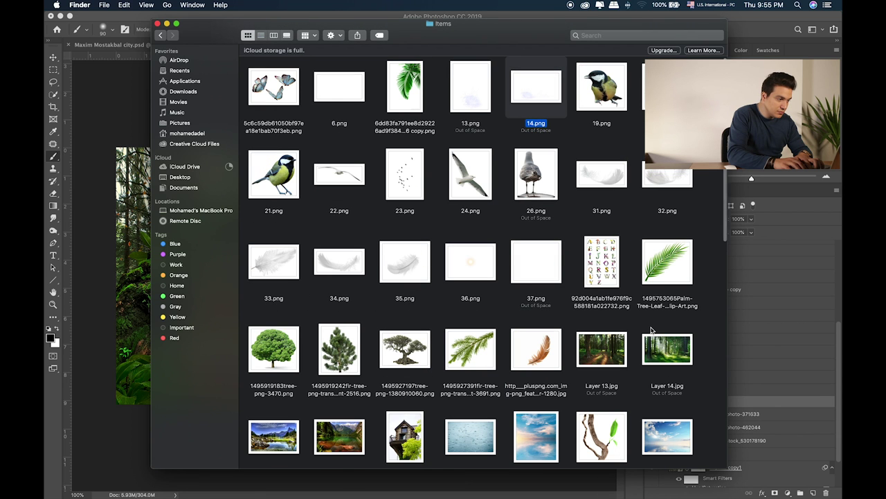
pyautogui.press('Down')
pyautogui.press('Down')
pyautogui.press('Down')
pyautogui.press('Down')
pyautogui.press('Up')
pyautogui.press('Up')
pyautogui.press('Down')
pyautogui.press('Up')
pyautogui.press('Up')
pyautogui.press('Up')
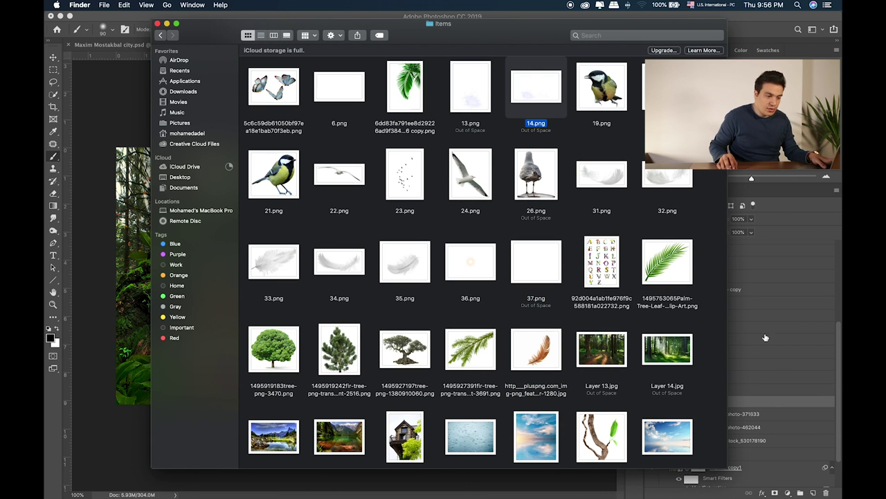
# Switch back to Photoshop and select the Front group at the head of the layer stack
pyautogui.press('super+Tab')
pyautogui.click(662, 247)
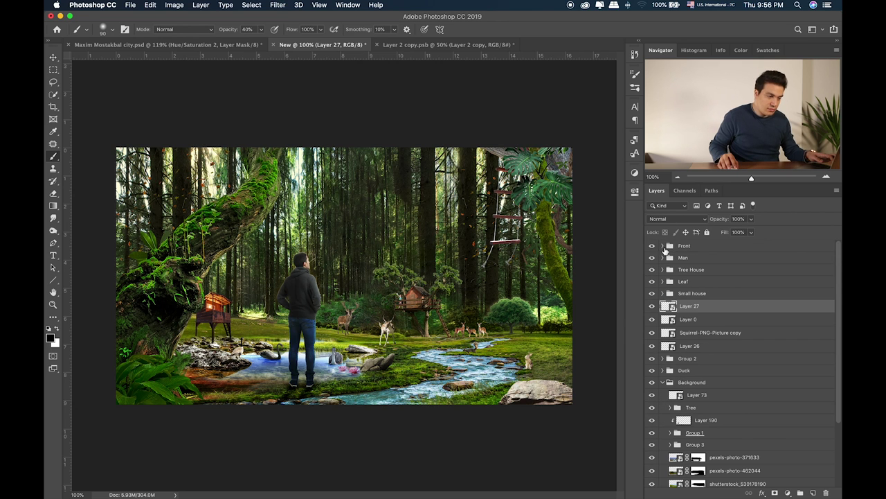
pyautogui.click(701, 247)
# Switch to Finder and preview overlay images in the Items folder, including 14.png and 37.png
pyautogui.press('super+Tab')
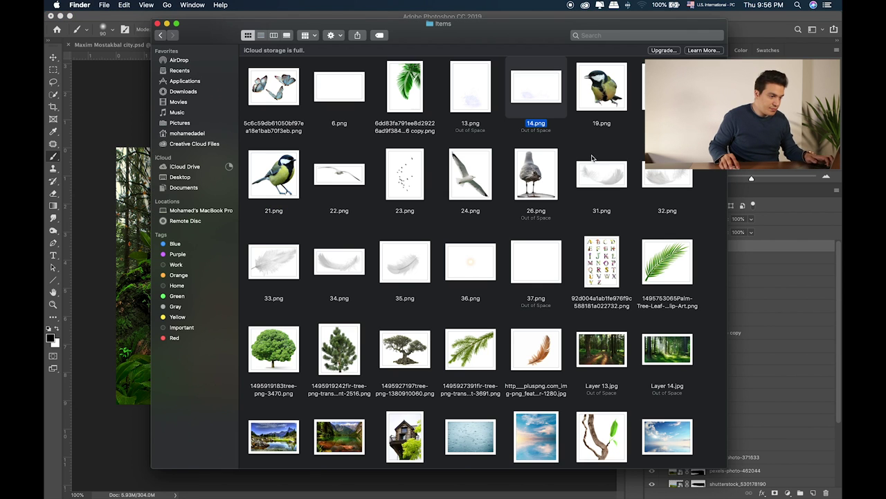
pyautogui.press('space')
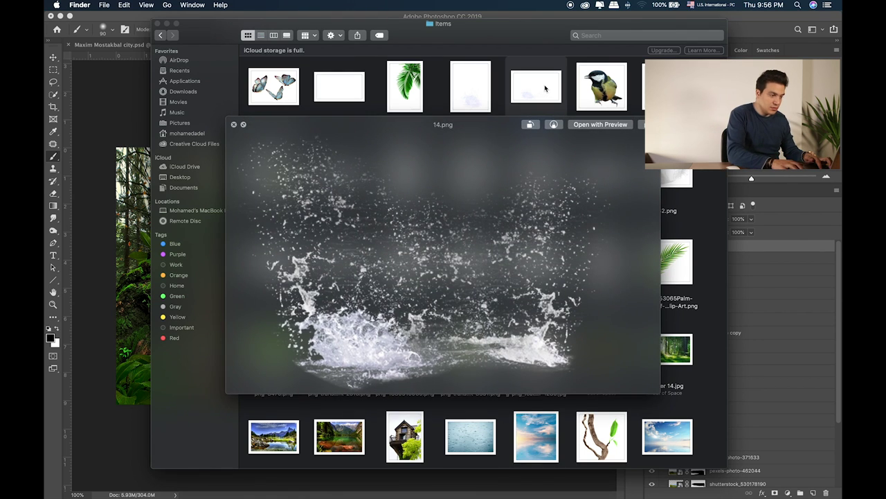
pyautogui.press('space')
pyautogui.press('Down')
pyautogui.press('Left')
pyautogui.press('Left')
pyautogui.press('Left')
pyautogui.press('Left')
pyautogui.press('Down')
pyautogui.press('Left')
pyautogui.press('Right')
pyautogui.press('Right')
pyautogui.press('Up')
pyautogui.press('Right')
pyautogui.press('Right')
pyautogui.press('Down')
pyautogui.press('space')
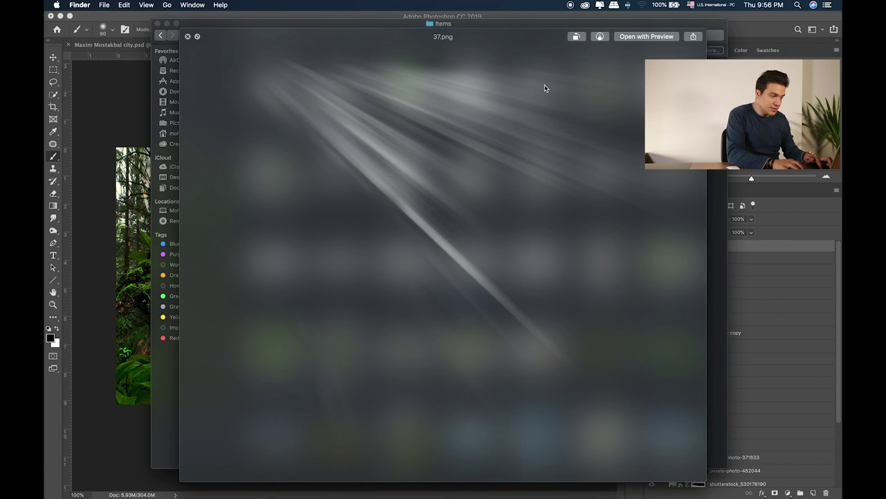
pyautogui.press('Left')
pyautogui.press('space')
pyautogui.press('Left')
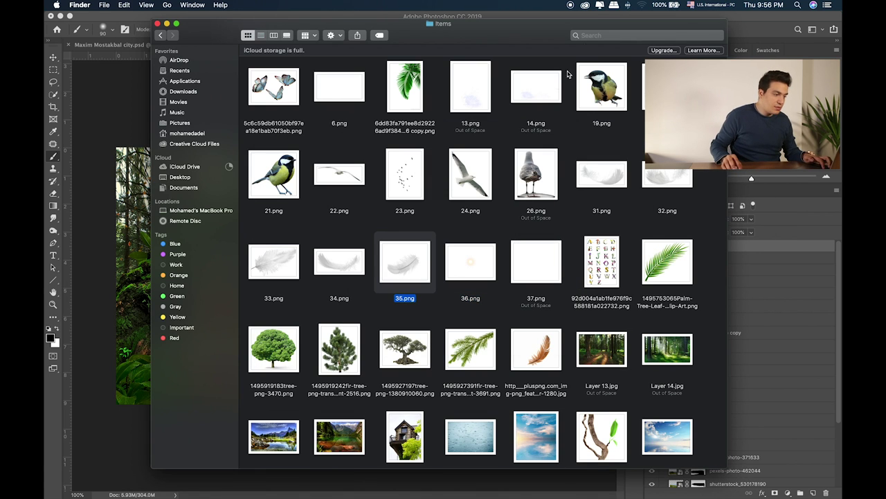
pyautogui.press('Up')
pyautogui.press('Up')
pyautogui.press('Left')
pyautogui.press('space')
pyautogui.press('space')
# Place the five feather images 31.png to 35.png into the forest document above the Front group at their default sizes
pyautogui.click(602, 177)
pyautogui.keyDown('super'); pyautogui.click(669, 184); pyautogui.keyUp('super')
pyautogui.keyDown('super'); pyautogui.click(417, 256); pyautogui.keyUp('super')
pyautogui.keyDown('super'); pyautogui.click(339, 261); pyautogui.keyUp('super')
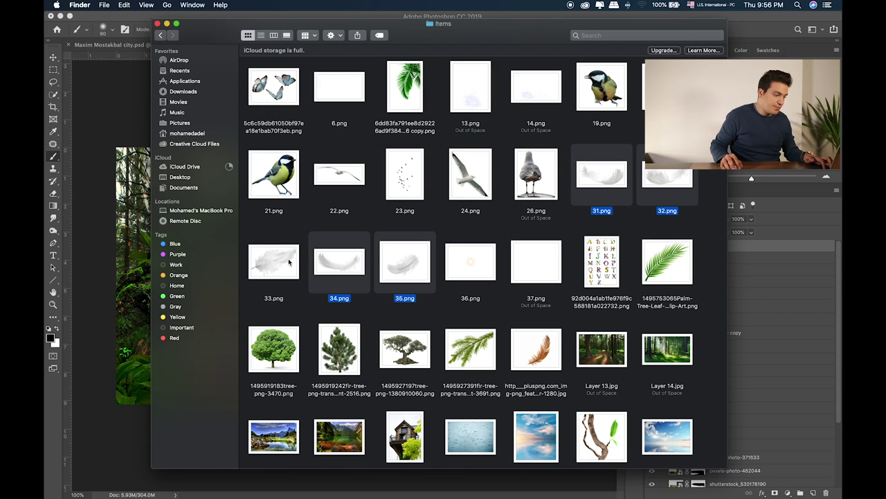
pyautogui.moveTo(324, 264); pyautogui.dragTo(161, 206)
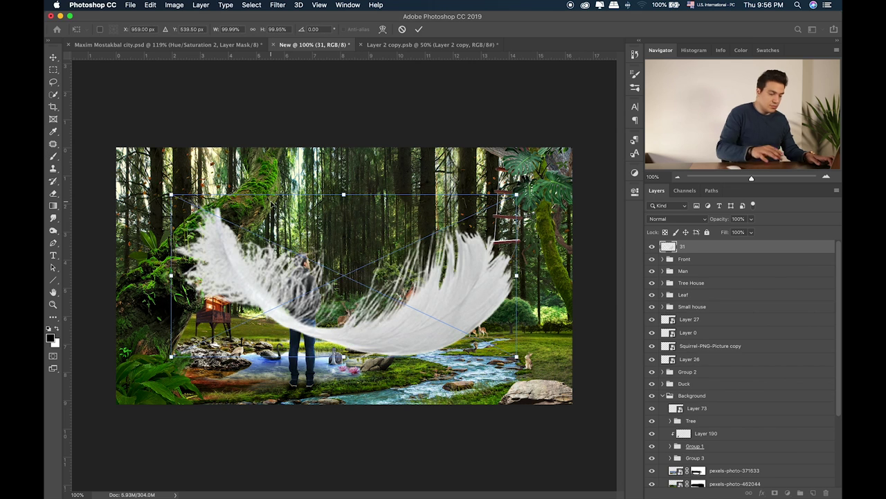
pyautogui.press('Return')
pyautogui.press('Return')
pyautogui.press('Return')
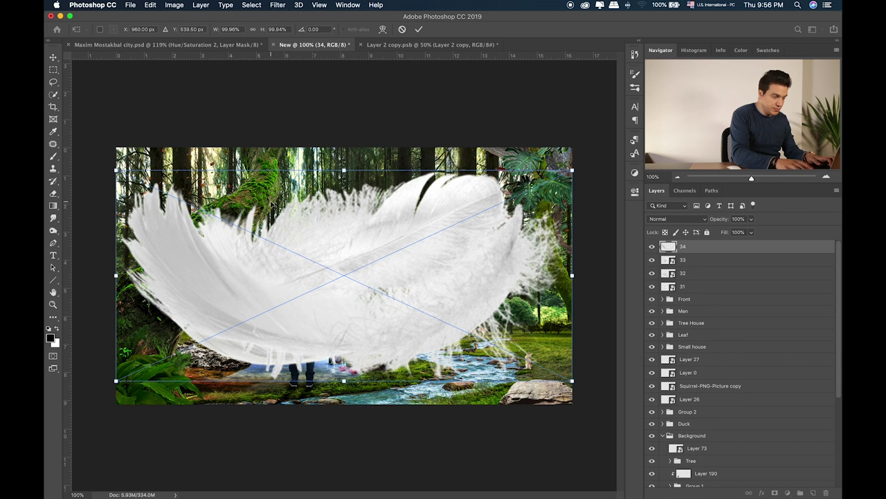
pyautogui.press('Return')
pyautogui.press('Return')
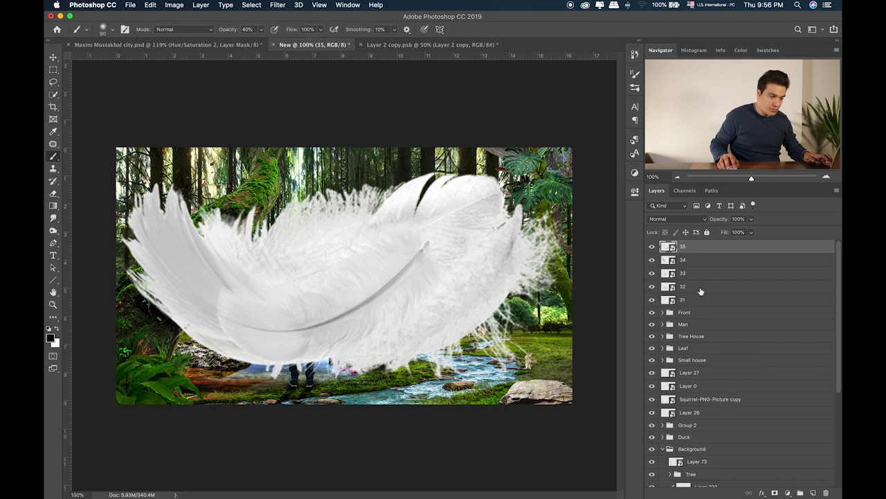
# Group the five feather layers and scale the group down to about 21%, placing the feathers above the man's head
pyautogui.keyDown('shift'); pyautogui.click(710, 304); pyautogui.keyUp('shift')
pyautogui.press('super+g')
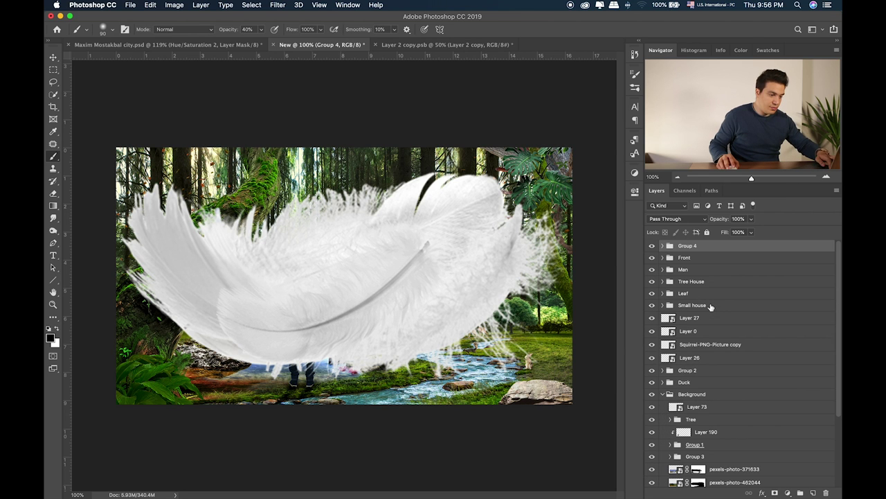
pyautogui.press('super+t')
pyautogui.moveTo(573, 156); pyautogui.dragTo(380, 216)
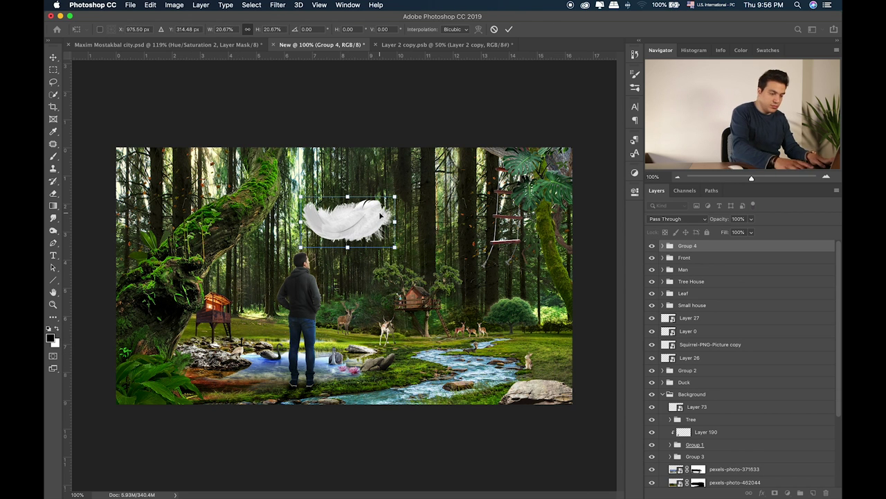
pyautogui.press('Return')
pyautogui.press('b')
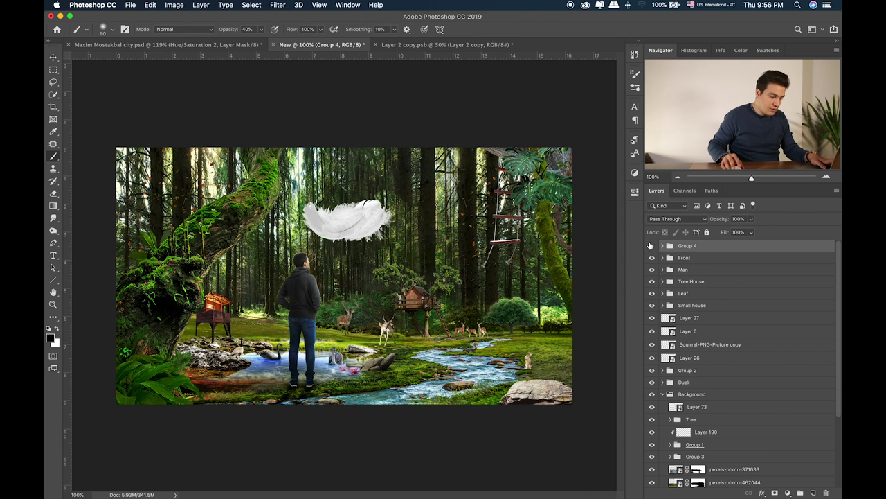
# Switch to Finder, try placing the tree house photo shutterstock_26042758.jpg in the forest document, and undo the placement
pyautogui.press('super+Tab')
pyautogui.click(534, 262)
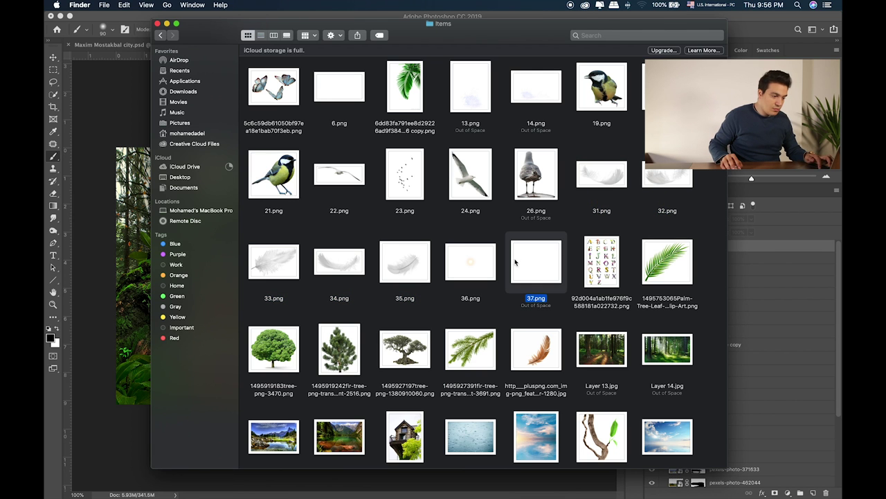
pyautogui.click(612, 263)
pyautogui.click(294, 360)
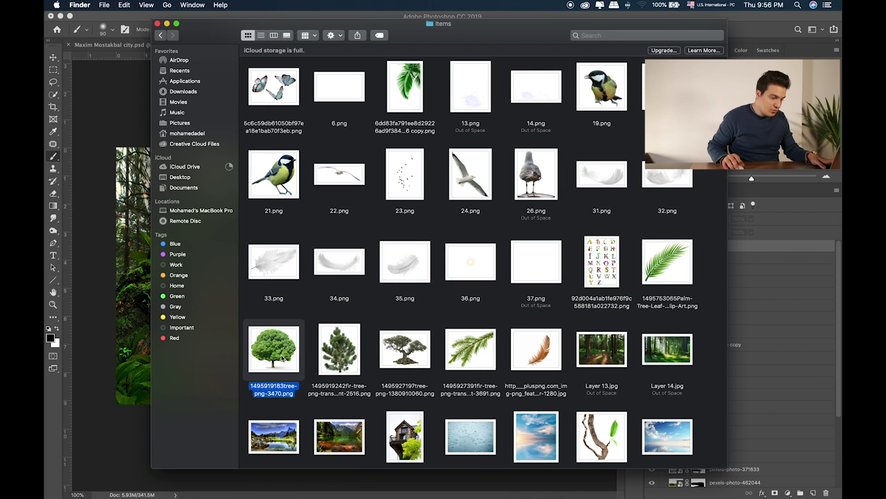
pyautogui.scroll(-2, 388, 381)
pyautogui.click(414, 391)
pyautogui.moveTo(413, 392); pyautogui.dragTo(418, 233)
pyautogui.press('Return')
pyautogui.press('super+z')
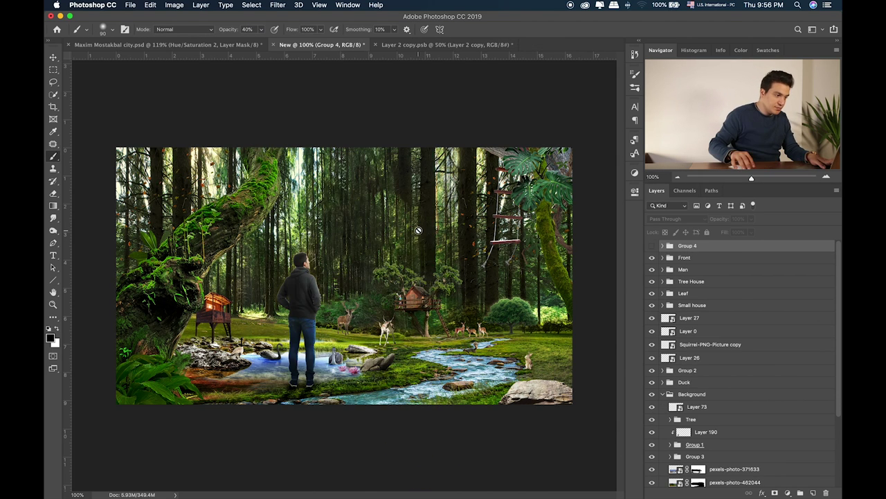
# Switch to Finder, look through the Items folder, and open the PNG with three blue butterflies as a separate Photoshop document
pyautogui.press('super+Tab')
pyautogui.scroll(-5, 416, 311)
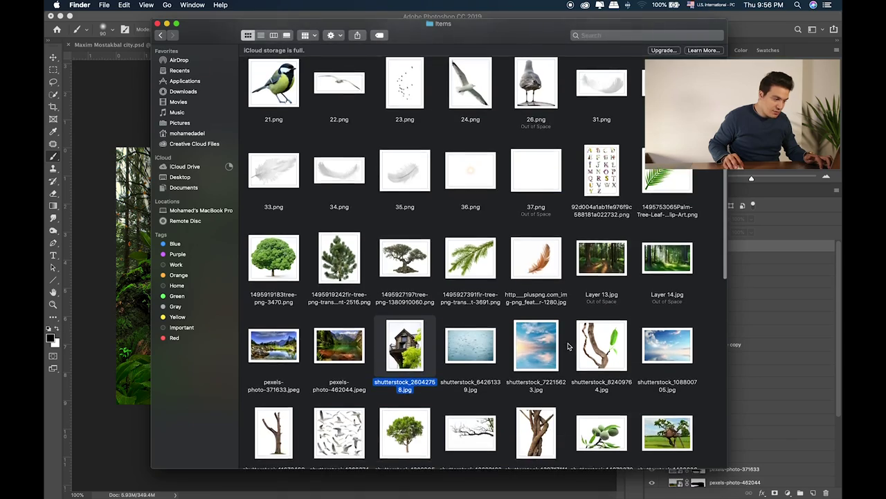
pyautogui.click(340, 358)
pyautogui.scroll(-8, 572, 355)
pyautogui.scroll(-3, 554, 350)
pyautogui.scroll(15, 275, 114)
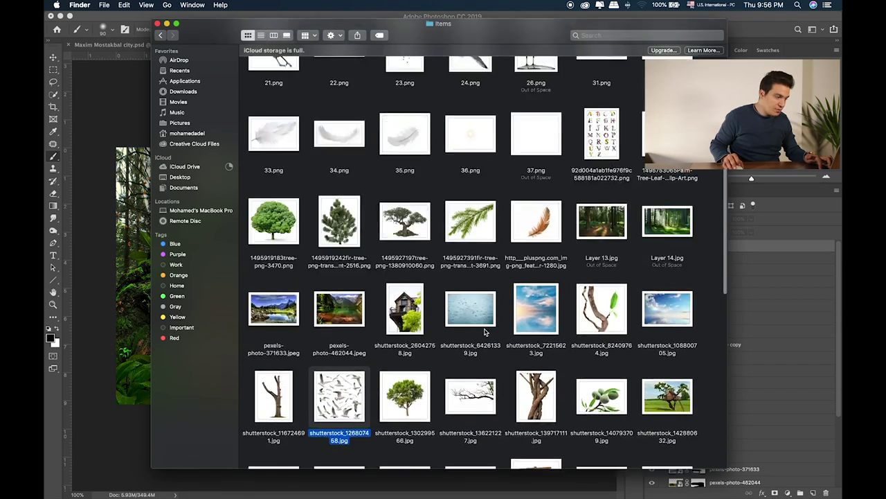
pyautogui.moveTo(274, 88); pyautogui.dragTo(539, 53)
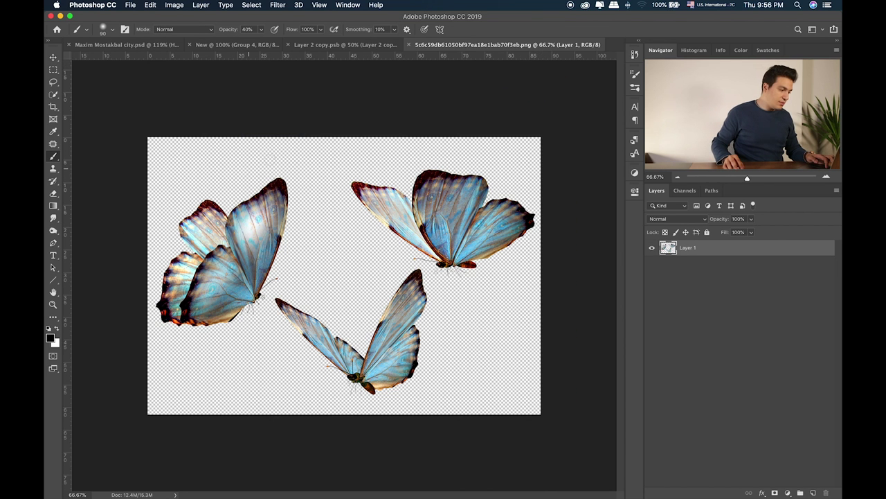
# Lasso the butterfly with folded wings, copy it from Layer 1 to its own layer, and hide that copy
pyautogui.click(54, 82)
pyautogui.moveTo(315, 153)
pyautogui.mouseDown()
pyautogui.moveTo(146, 200)
pyautogui.moveTo(124, 274)
pyautogui.moveTo(160, 352)
pyautogui.moveTo(250, 337)
pyautogui.mouseUp()
pyautogui.moveTo(283, 280)
pyautogui.mouseDown()
pyautogui.moveTo(308, 216)
pyautogui.moveTo(315, 152)
pyautogui.mouseUp()
pyautogui.hotkey('ctrl', 'j')
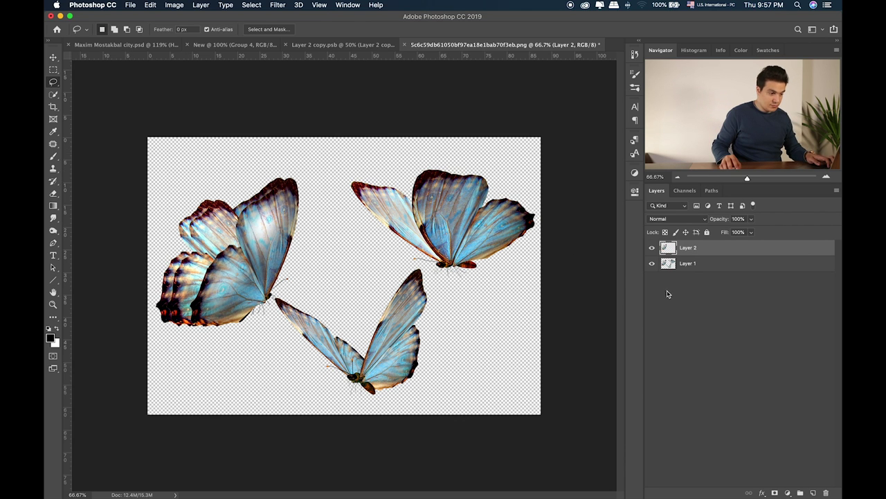
pyautogui.click(651, 249)
# Lasso the upper butterfly with spread wings on Layer 1 and copy it to its own layer
pyautogui.click(697, 268)
pyautogui.moveTo(530, 192)
pyautogui.mouseDown()
pyautogui.moveTo(445, 133)
pyautogui.moveTo(308, 159)
pyautogui.moveTo(379, 257)
pyautogui.mouseUp()
pyautogui.moveTo(485, 276); pyautogui.dragTo(487, 274)
pyautogui.moveTo(536, 256)
pyautogui.mouseDown()
pyautogui.moveTo(444, 277)
pyautogui.moveTo(394, 260)
pyautogui.moveTo(333, 195)
pyautogui.moveTo(409, 142)
pyautogui.moveTo(590, 233)
pyautogui.mouseUp()
pyautogui.press('super+j')
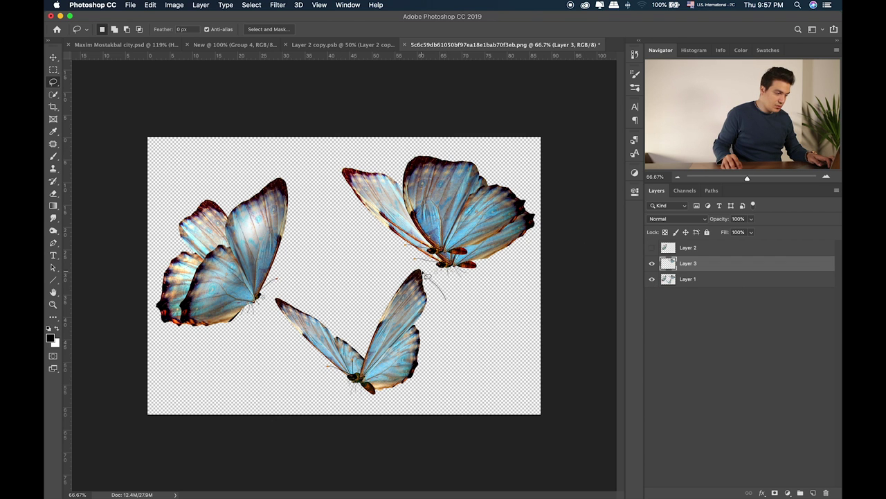
# Lasso the lower butterfly on Layer 1, copy it to its own layer, and hide the original Layer 1
pyautogui.hotkey('alt', '[')
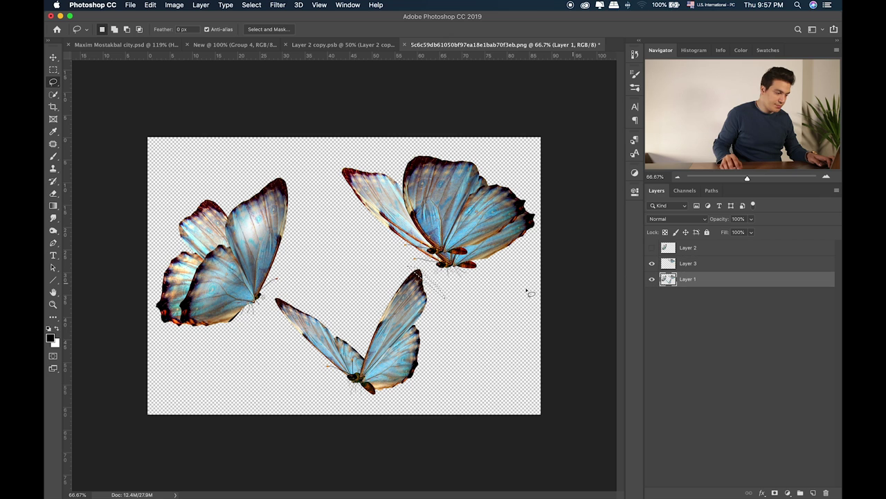
pyautogui.moveTo(439, 306)
pyautogui.mouseDown()
pyautogui.moveTo(416, 262)
pyautogui.moveTo(307, 275)
pyautogui.mouseUp()
pyautogui.moveTo(272, 302)
pyautogui.mouseDown()
pyautogui.moveTo(274, 327)
pyautogui.moveTo(342, 416)
pyautogui.moveTo(438, 416)
pyautogui.moveTo(459, 310)
pyautogui.mouseUp()
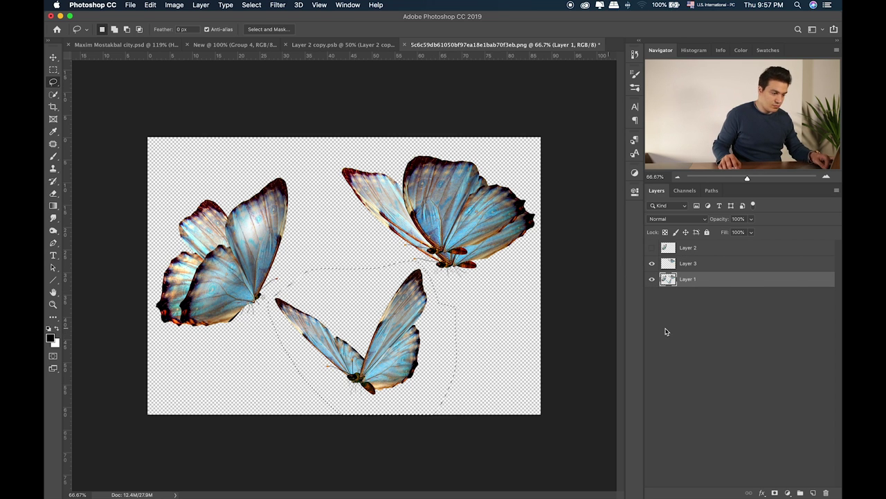
pyautogui.hotkey('ctrl', 'j')
pyautogui.click(651, 298)
# Show Layer 2 again and convert each of the three separated butterfly layers to a smart object
pyautogui.rightClick(709, 282)
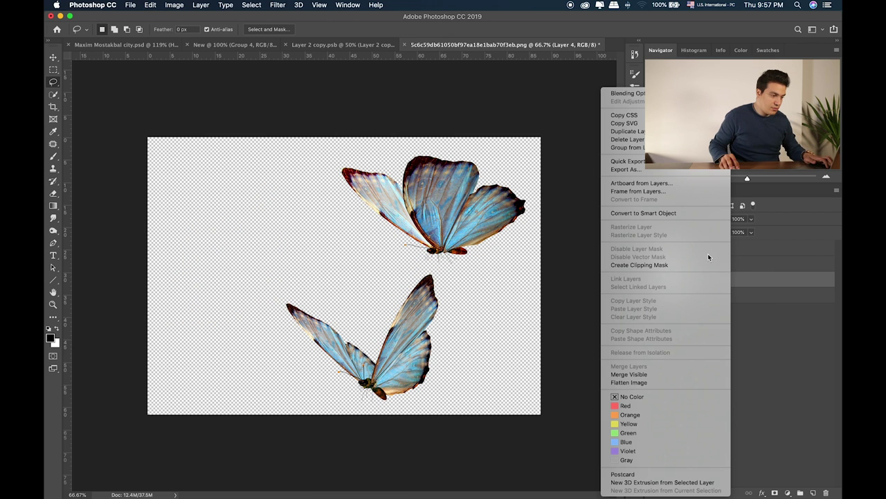
pyautogui.click(714, 263)
pyautogui.rightClick(715, 266)
pyautogui.click(682, 213)
pyautogui.click(654, 248)
pyautogui.rightClick(740, 249)
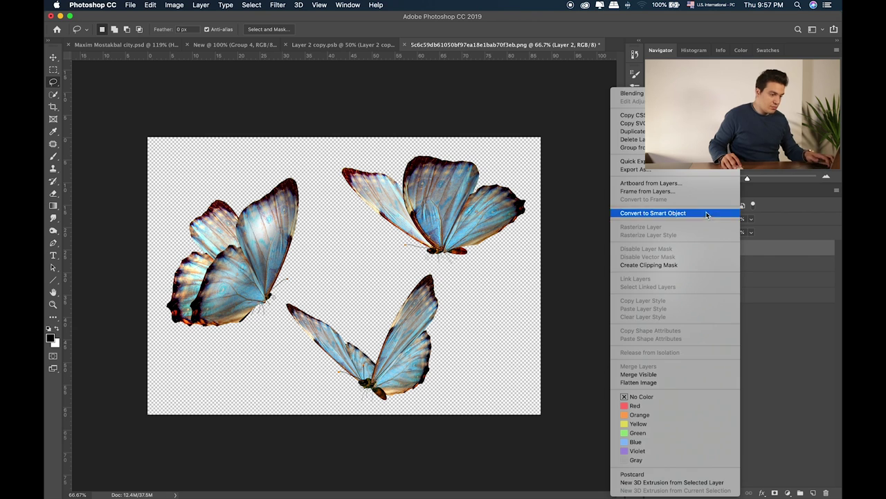
pyautogui.click(704, 213)
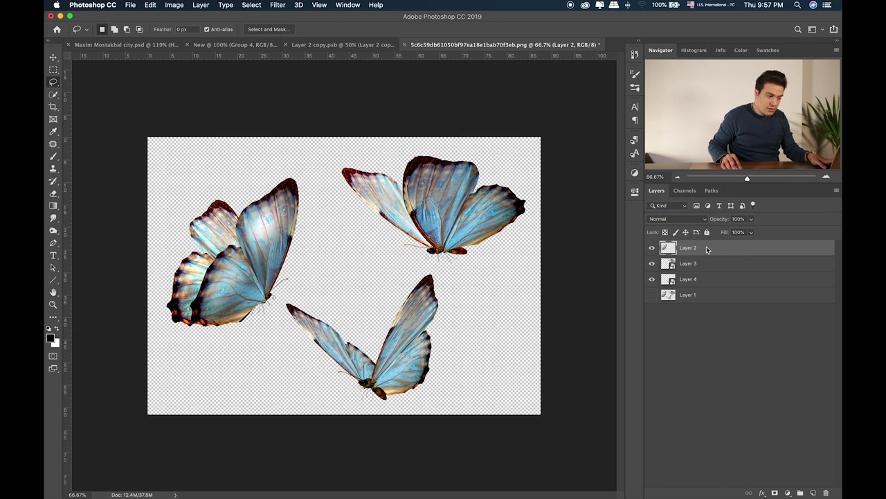
# Select all three butterfly layers and move them into the forest document above Group 4
pyautogui.keyDown('shift'); pyautogui.click(702, 279); pyautogui.keyUp('shift')
pyautogui.press('v')
pyautogui.moveTo(445, 256); pyautogui.dragTo(267, 99)
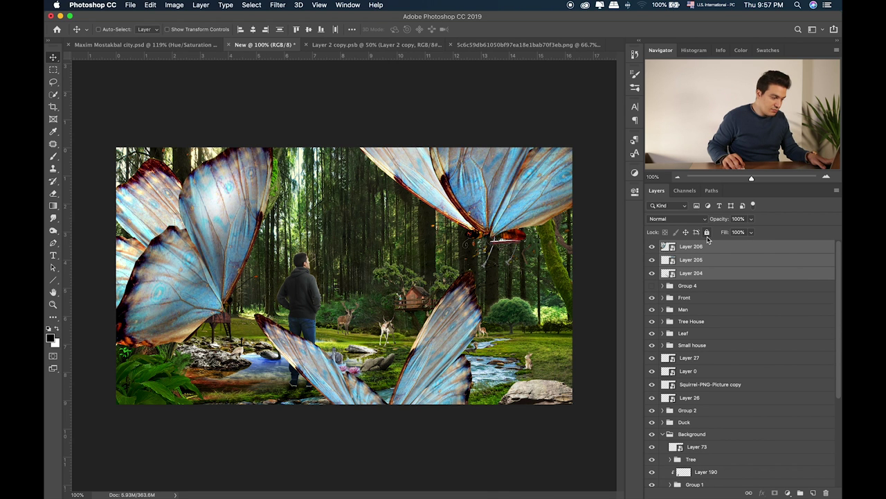
# Scale the three butterflies down together and place them in the middle of the scene around the man
pyautogui.press('super+t')
pyautogui.moveTo(613, 91); pyautogui.dragTo(291, 311)
pyautogui.moveTo(240, 385); pyautogui.dragTo(460, 235)
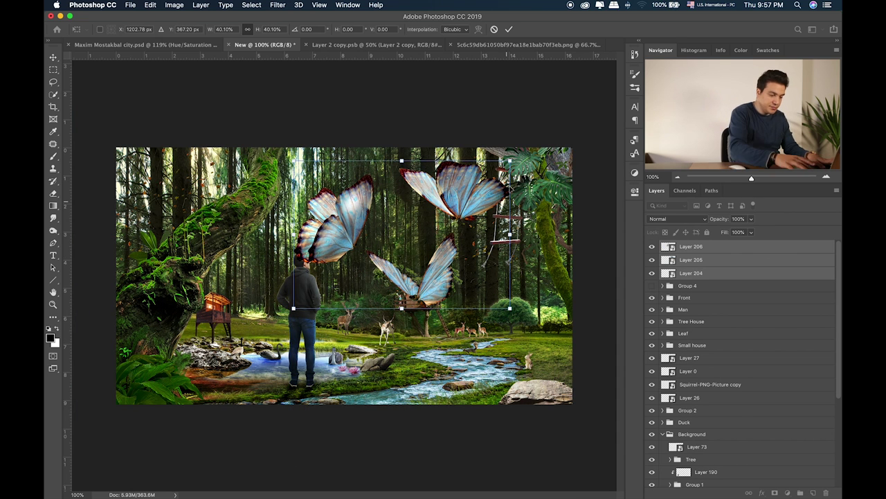
pyautogui.moveTo(511, 161); pyautogui.dragTo(400, 247)
pyautogui.press('Return')
# Group the three butterfly layers and name the group Butterfly
pyautogui.press('super+g')
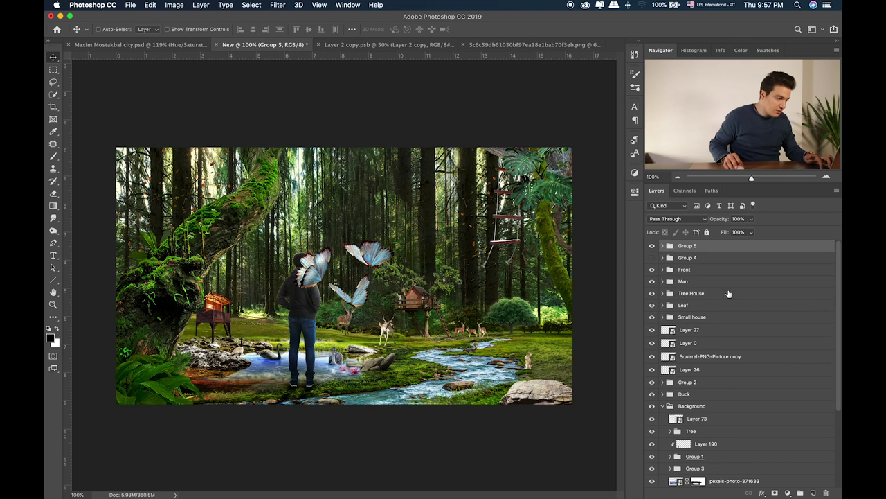
pyautogui.doubleClick(685, 246)
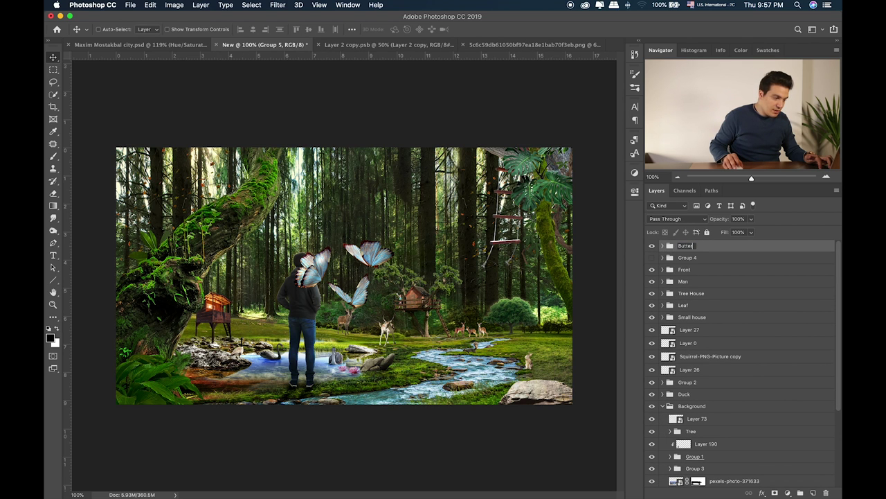
pyautogui.press('Return')
# Move the Layer 206 butterfly from the Butterfly group onto the mossy tree trunk
pyautogui.click(662, 245)
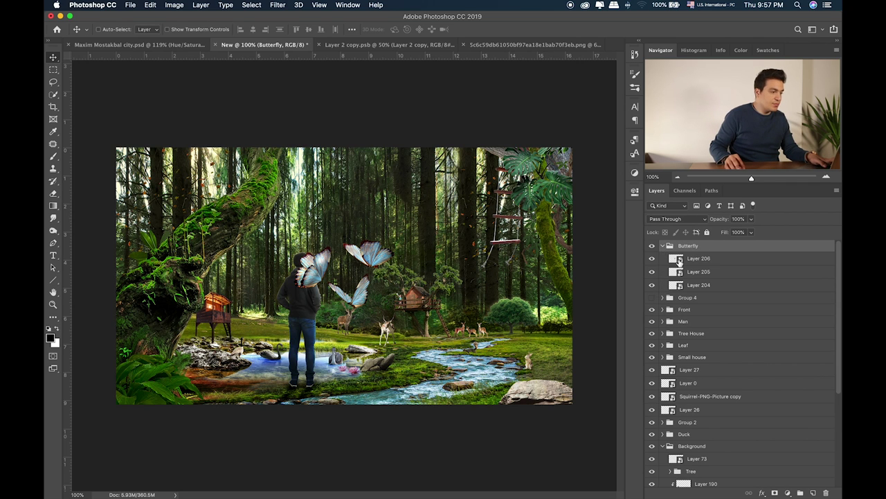
pyautogui.click(692, 258)
pyautogui.moveTo(362, 267); pyautogui.dragTo(248, 211)
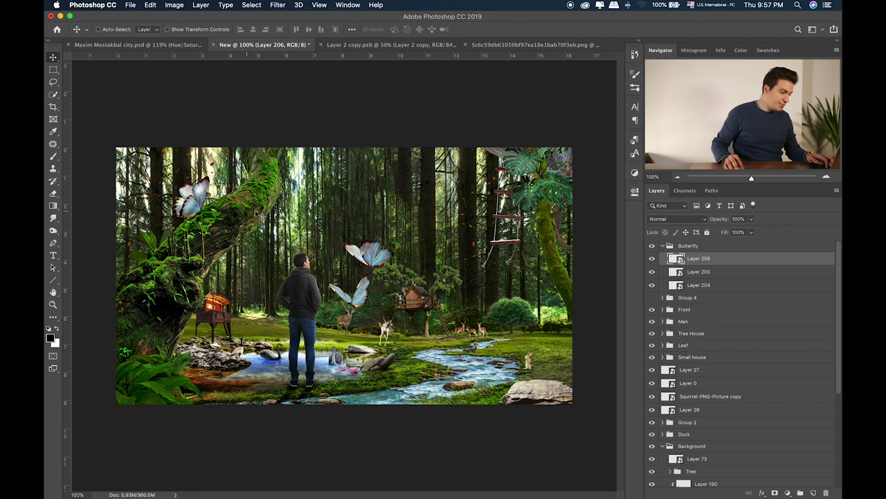
# Move the Layer 205 butterfly beside the rope ladder and rotate it to 23.38°
pyautogui.click(679, 273)
pyautogui.moveTo(383, 264); pyautogui.dragTo(577, 200)
pyautogui.press('super+t')
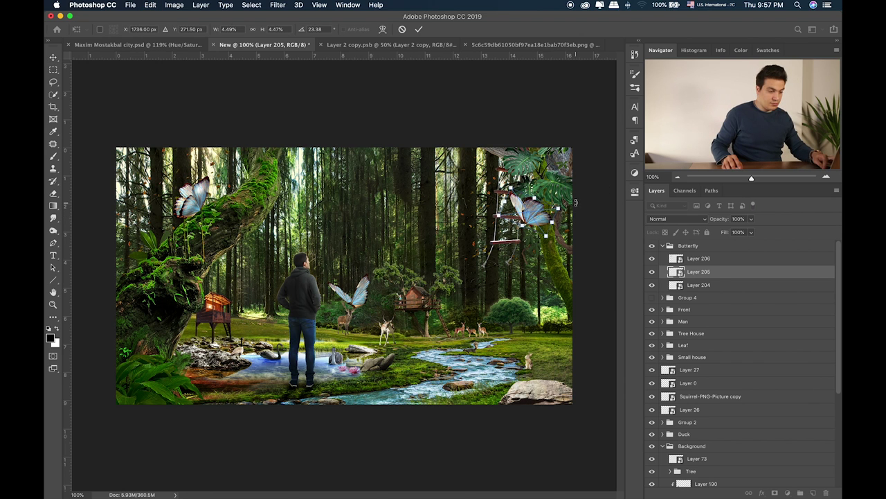
pyautogui.press('Return')
# Scale the Layer 204 butterfly to about 2.3%, place it in the air beside the man's head, and collapse the Butterfly group
pyautogui.click(687, 287)
pyautogui.moveTo(357, 284); pyautogui.dragTo(425, 277)
pyautogui.press('super+t')
pyautogui.press('super+z')
pyautogui.moveTo(354, 227); pyautogui.dragTo(248, 261)
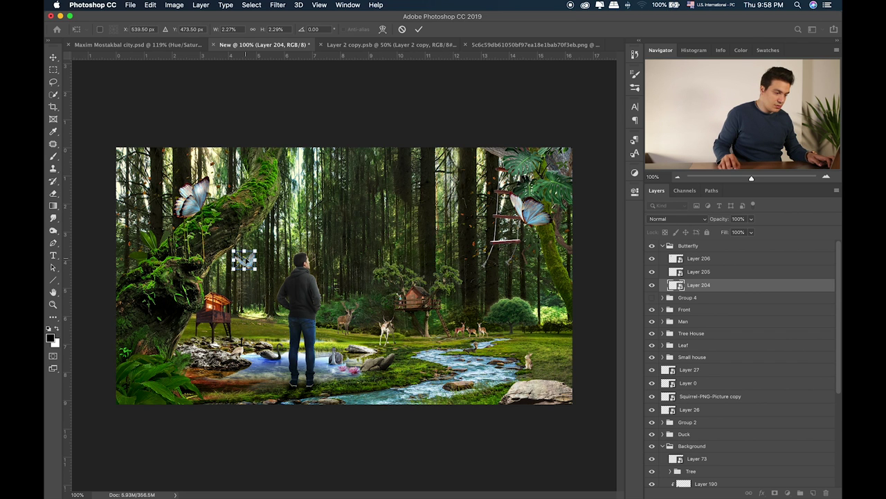
pyautogui.press('Return')
pyautogui.click(701, 251)
pyautogui.click(662, 246)
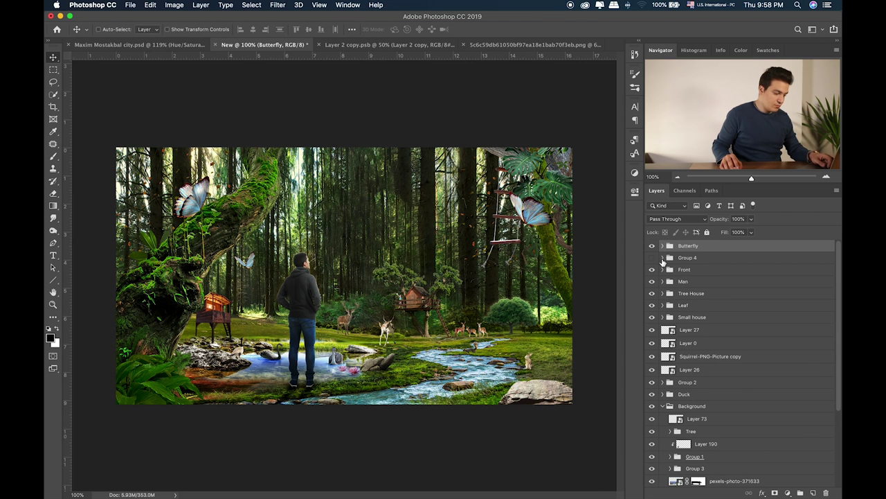
# Switch to Finder, browse the Items folder, and preview the forest photo Layer 13.jpg
pyautogui.press('super+Tab')
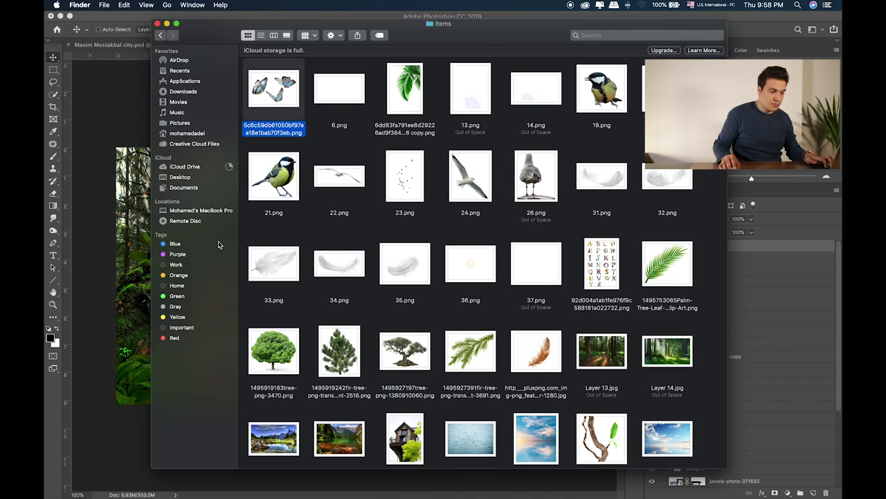
pyautogui.scroll(-3, 561, 276)
pyautogui.click(610, 296)
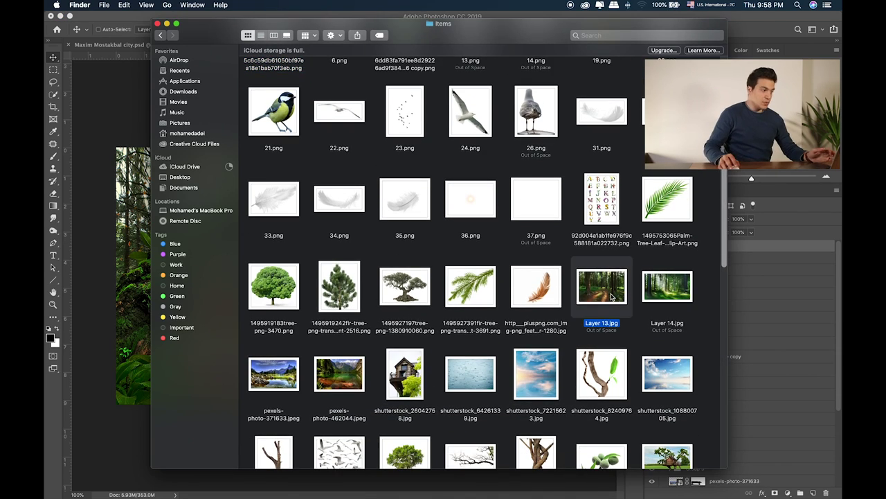
pyautogui.press('space')
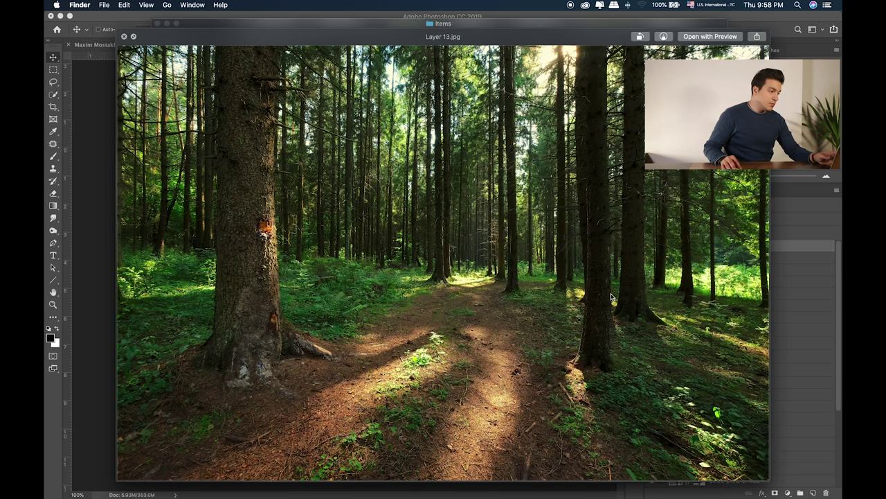
pyautogui.press('space')
pyautogui.scroll(-7, 519, 288)
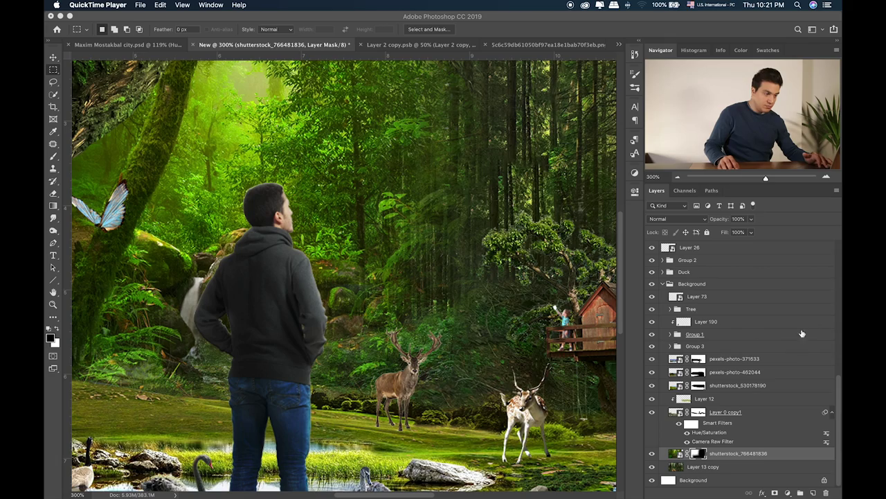
# Examine how the green forest photo blends with the darker trees, from the mossy trunk to the rope ladder
pyautogui.moveTo(336, 327); pyautogui.dragTo(500, 143)
pyautogui.moveTo(300, 121); pyautogui.dragTo(426, 163)
pyautogui.moveTo(276, 83); pyautogui.dragTo(346, 214)
pyautogui.moveTo(531, 187); pyautogui.dragTo(302, 231)
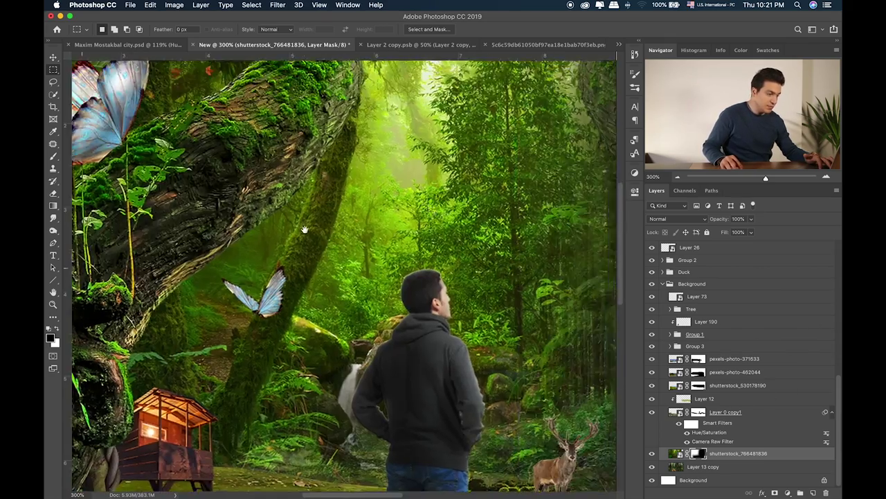
pyautogui.moveTo(601, 182); pyautogui.dragTo(366, 224)
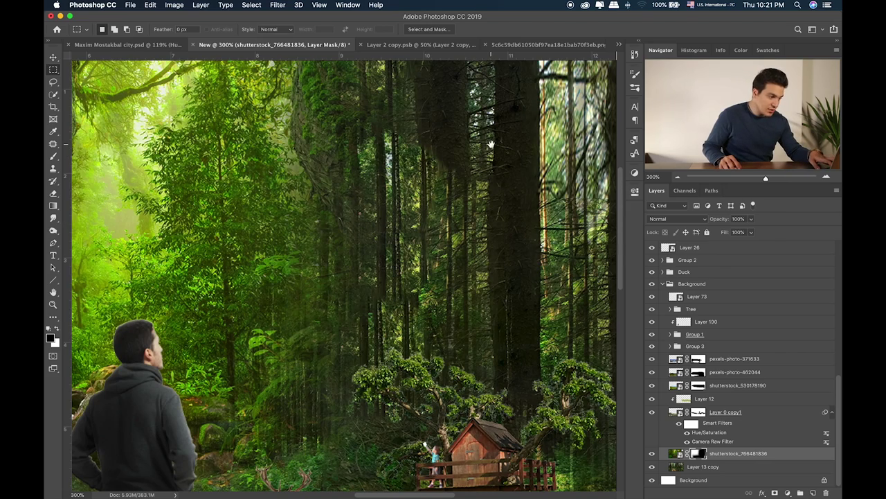
pyautogui.scroll(2, 481, 149)
pyautogui.hscroll(3, 480, 149)
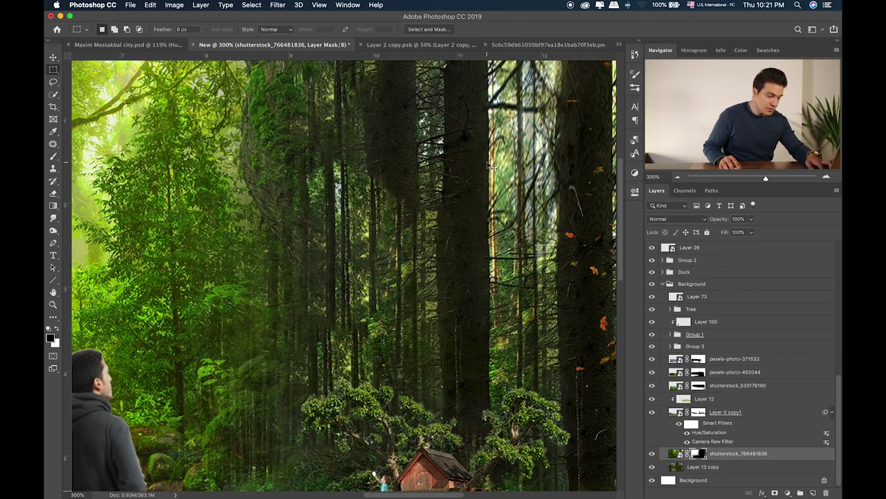
pyautogui.press('super+minus')
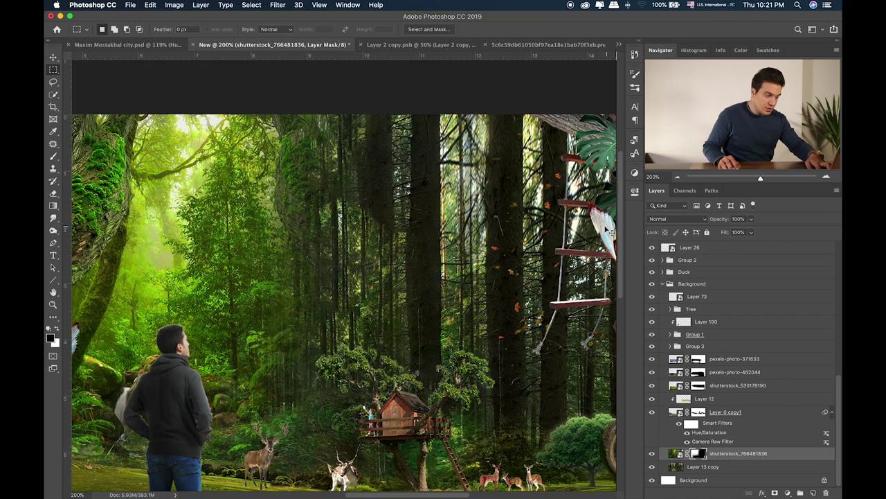
pyautogui.press('super+minus')
pyautogui.press('super+plus')
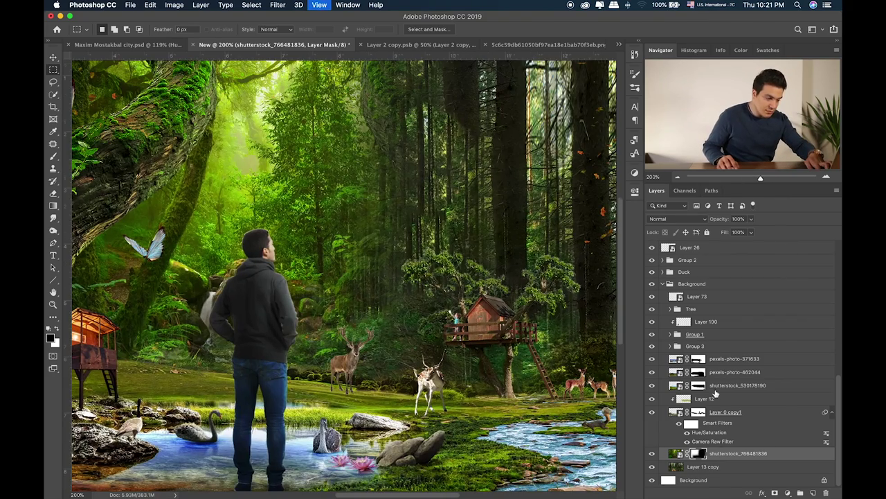
# Add a new empty layer directly above the shutterstock_766481836 forest layer
pyautogui.click(812, 491)
pyautogui.hscroll(5, 362, 209)
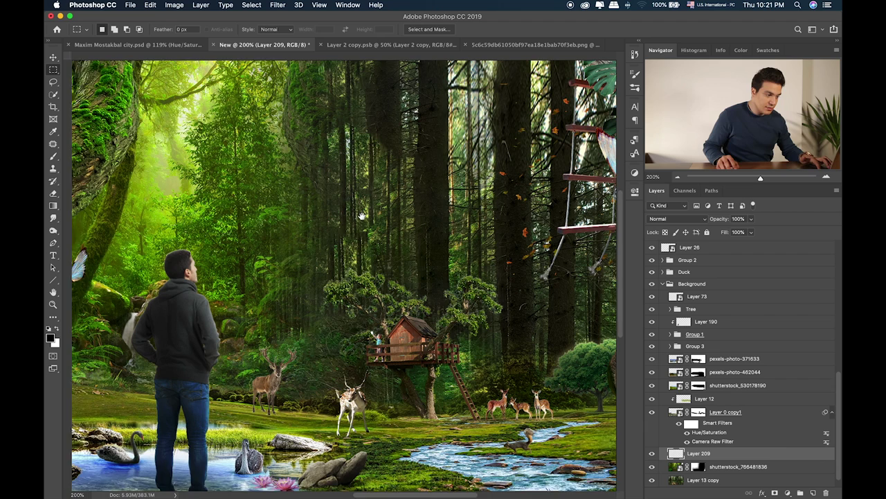
# Marquee a narrow vertical strip from the canvas top to the ground beside the mossy trunk, paint it black at 100% opacity, and deselect
pyautogui.scroll(2, 374, 186)
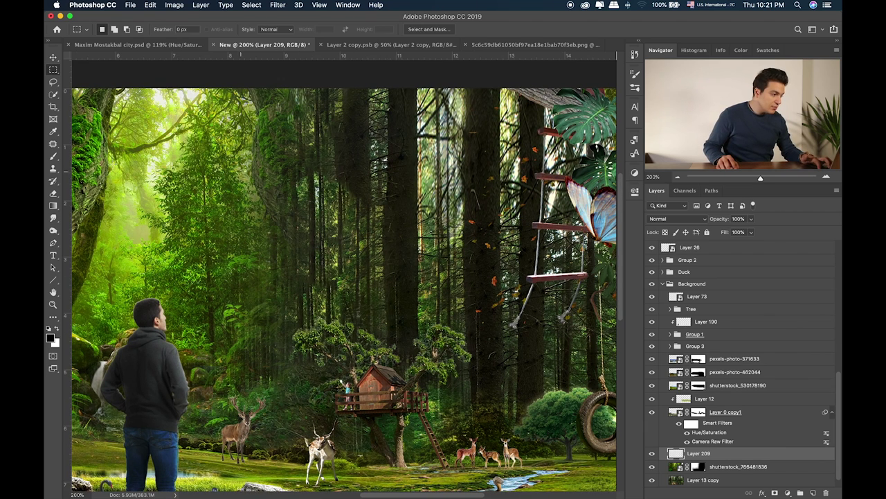
pyautogui.moveTo(321, 87); pyautogui.dragTo(320, 435)
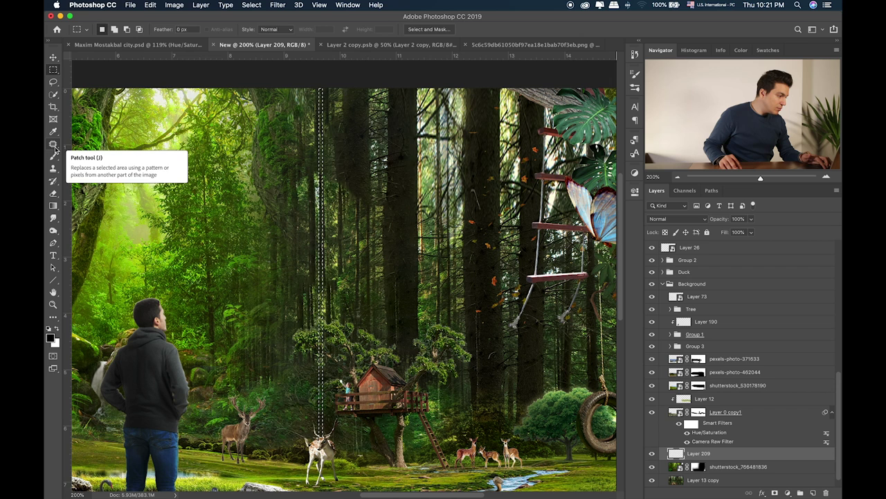
pyautogui.click(54, 156)
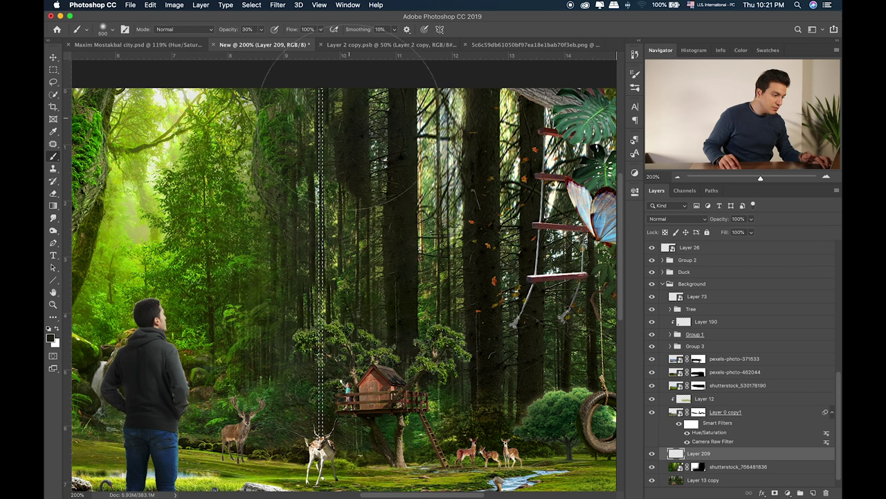
pyautogui.press('0')
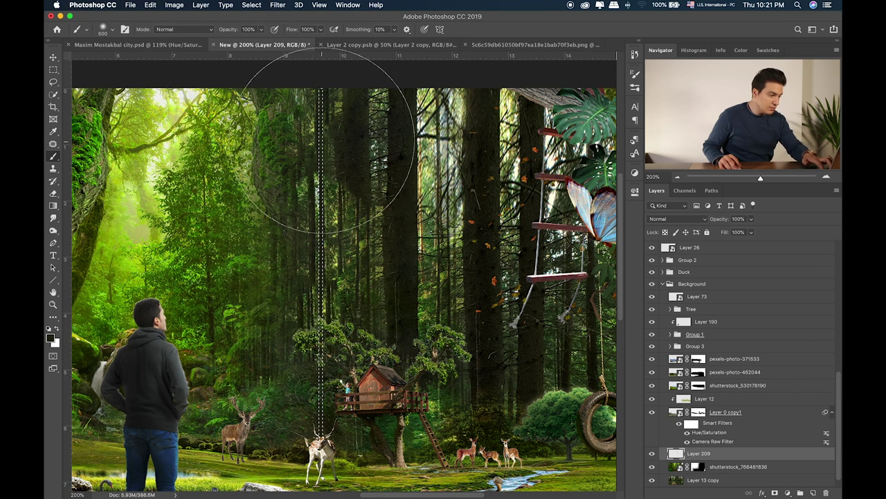
pyautogui.click(55, 71)
pyautogui.click(140, 116)
# Duplicate the dark strip several times across the trees behind the tree house and scale Layer 209 copy 5 to about 209%
pyautogui.press('v')
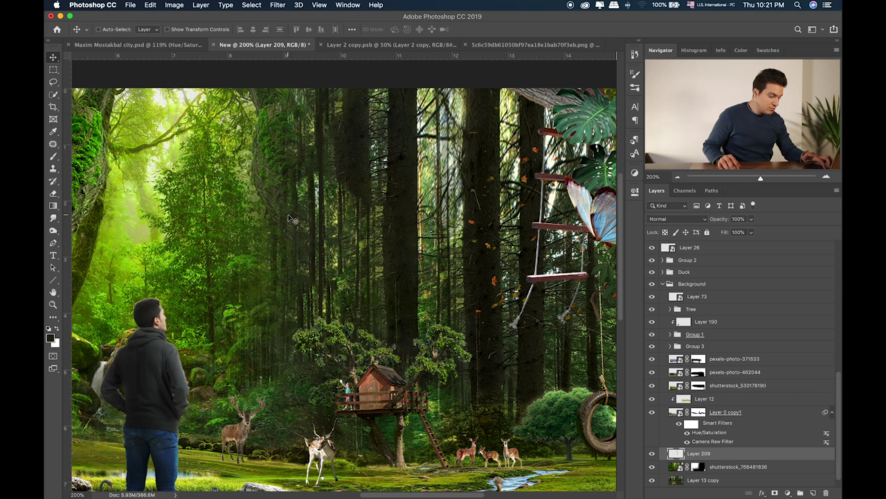
pyautogui.moveTo(325, 217); pyautogui.dragTo(443, 254)
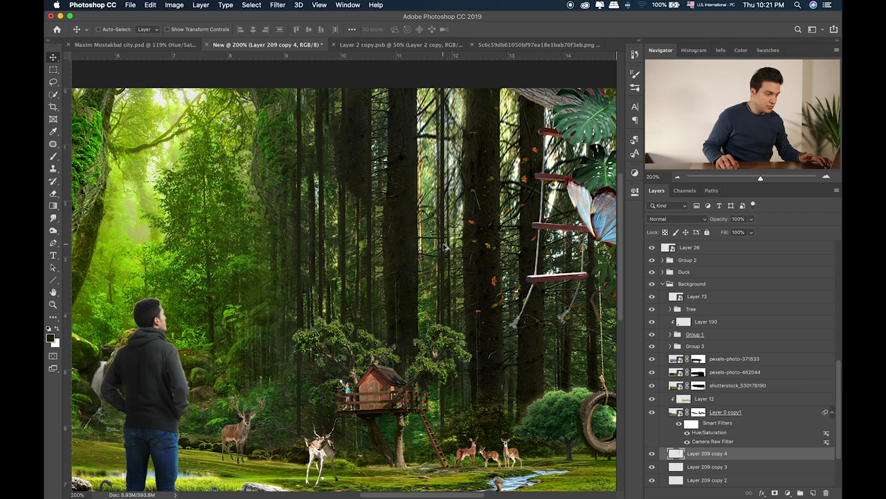
pyautogui.press('super+j')
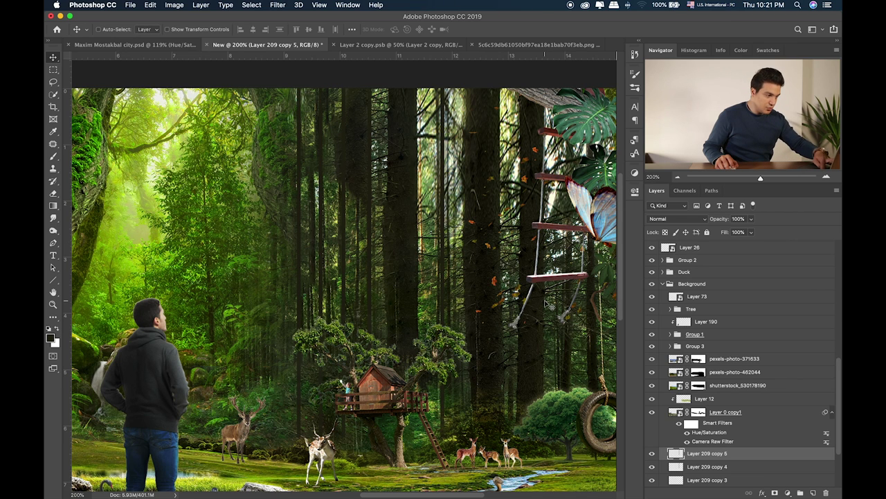
pyautogui.press('super+t')
pyautogui.moveTo(450, 262)
pyautogui.mouseDown()
pyautogui.moveTo(461, 262)
pyautogui.moveTo(450, 263)
pyautogui.mouseUp()
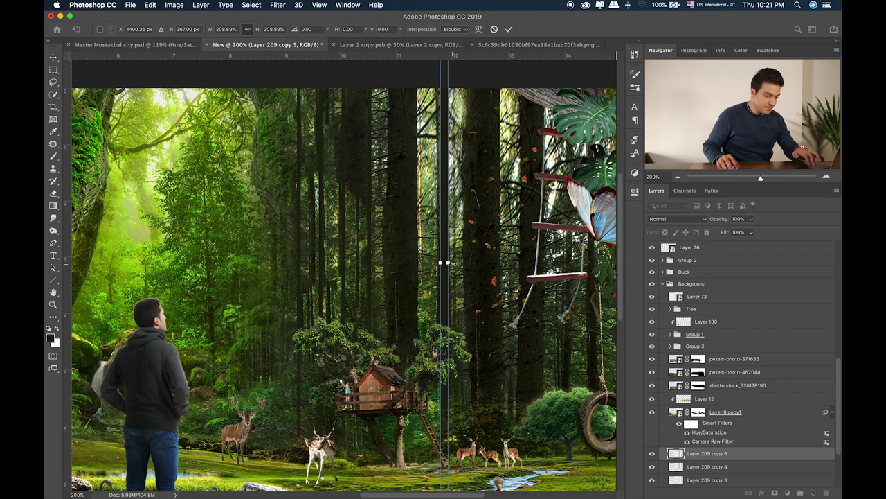
pyautogui.press('Return')
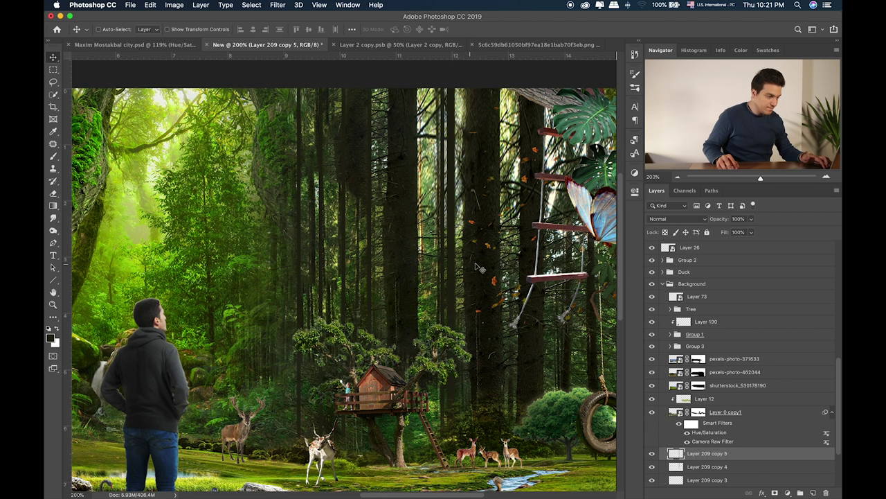
# Place two more dark strip copies among the tree trunks above the tree house
pyautogui.moveTo(484, 266); pyautogui.dragTo(405, 293)
pyautogui.press('super+j')
pyautogui.press('super+j')
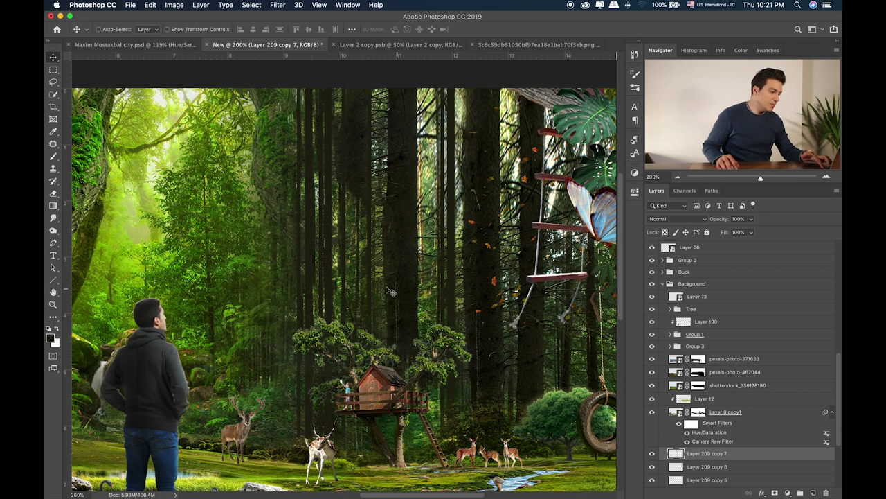
# Duplicate the original Layer 209 strip and place the copy at the green edge of the dark trees
pyautogui.hscroll(-5, 390, 292)
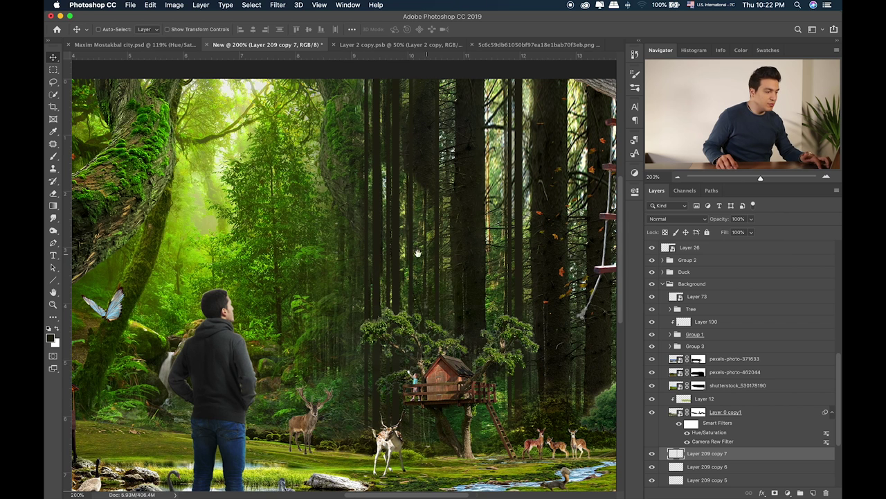
pyautogui.hscroll(2, 417, 253)
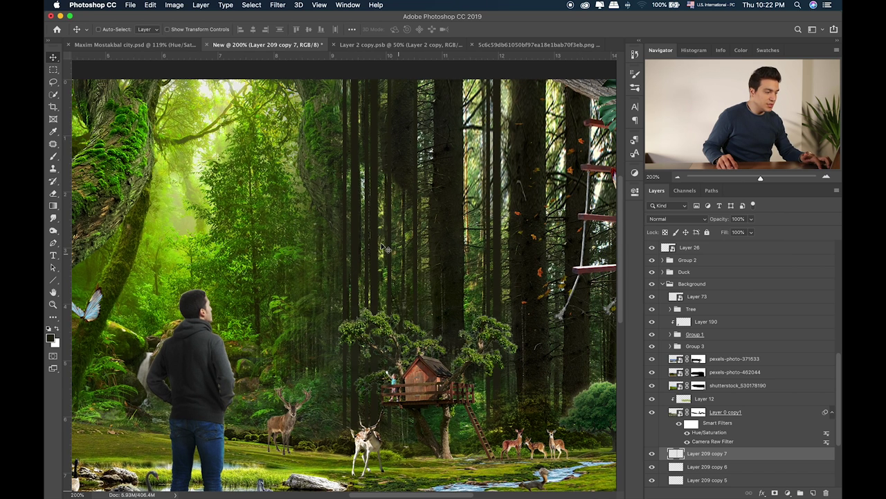
pyautogui.click(704, 466)
pyautogui.scroll(-3, 703, 469)
pyautogui.click(705, 457)
pyautogui.moveTo(371, 306); pyautogui.dragTo(366, 302)
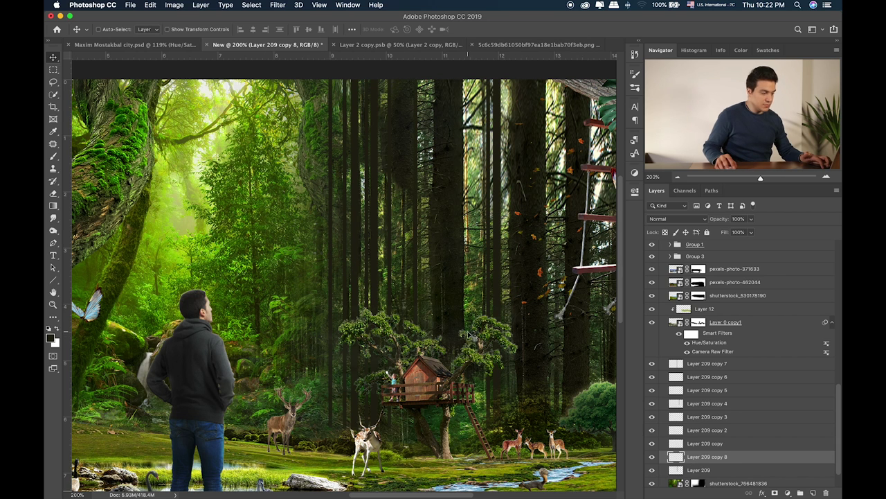
# Adjust the positions of the Layer 209 strips and stretch Layer 209 copy 8 up to the top of the canvas
pyautogui.moveTo(440, 336)
pyautogui.mouseDown()
pyautogui.moveTo(439, 363)
pyautogui.moveTo(444, 338)
pyautogui.mouseUp()
pyautogui.click(706, 470)
pyautogui.moveTo(363, 353); pyautogui.dragTo(366, 355)
pyautogui.click(713, 459)
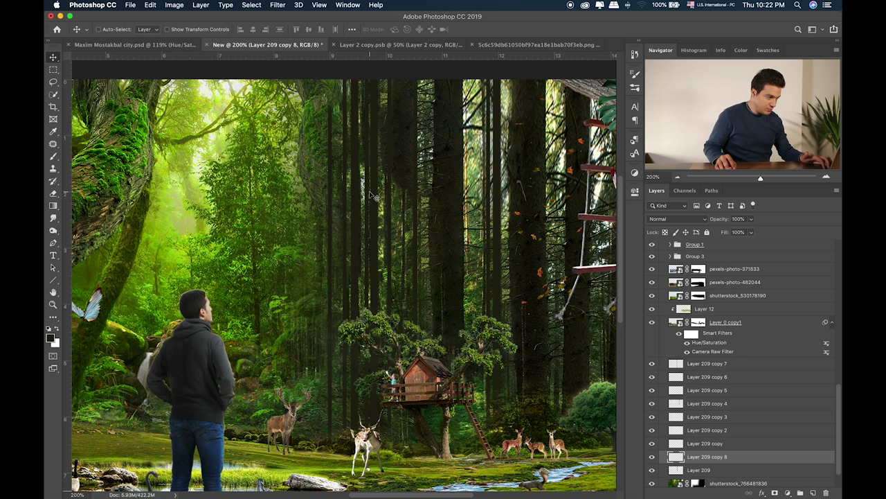
pyautogui.hotkey('ctrl', 't')
pyautogui.moveTo(329, 105); pyautogui.dragTo(333, 78)
pyautogui.press('Return')
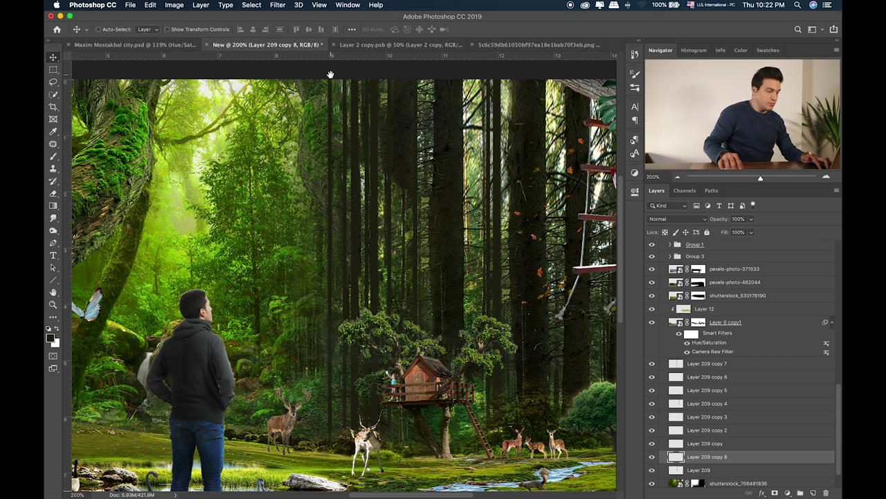
# Duplicate the Layer 209 copy 7 strip and place the copy between the large trunks near the rope ladder
pyautogui.moveTo(402, 208); pyautogui.dragTo(288, 194)
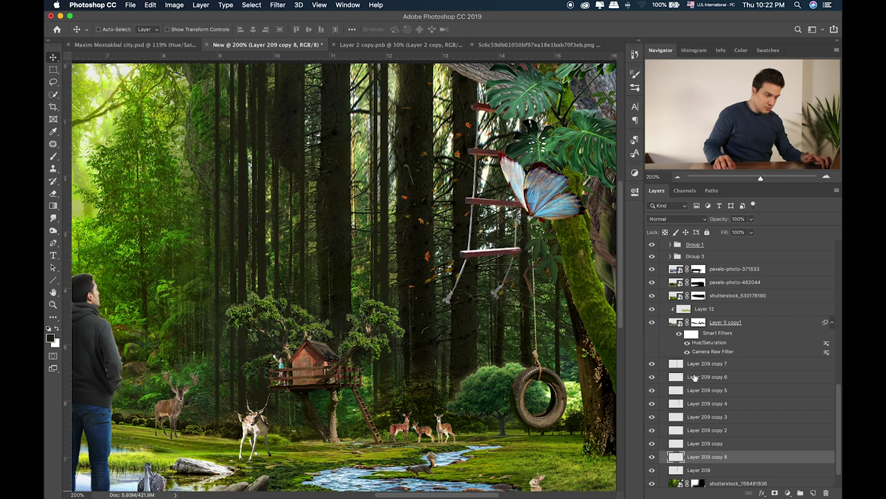
pyautogui.click(697, 365)
pyautogui.moveTo(275, 231); pyautogui.dragTo(336, 229)
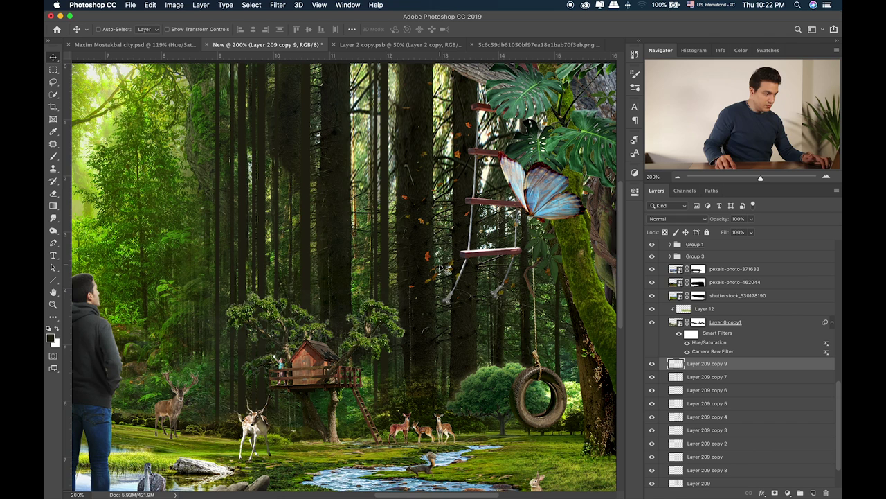
pyautogui.hotkey('ctrl', 'j')
pyautogui.moveTo(387, 286); pyautogui.dragTo(402, 282)
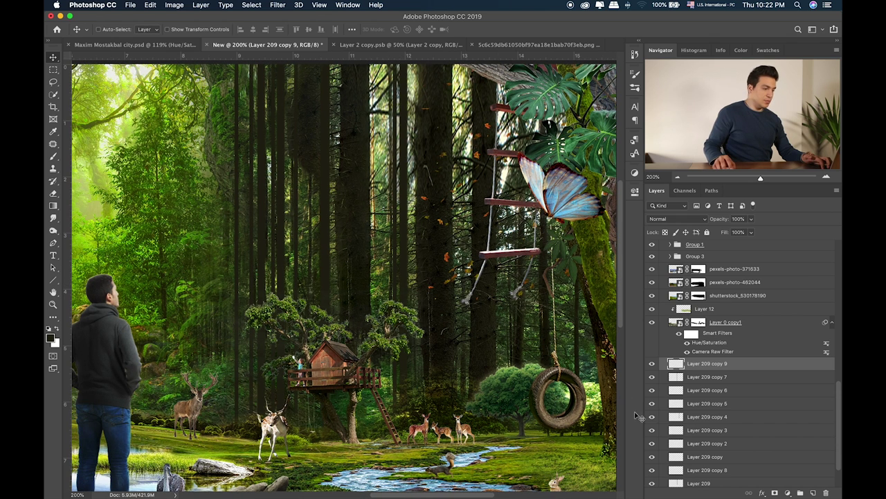
# Group all the dark strip layers, from Layer 209 copy 9 down to Layer 209
pyautogui.scroll(-3, 706, 469)
pyautogui.keyDown('shift'); pyautogui.click(724, 449); pyautogui.keyUp('shift')
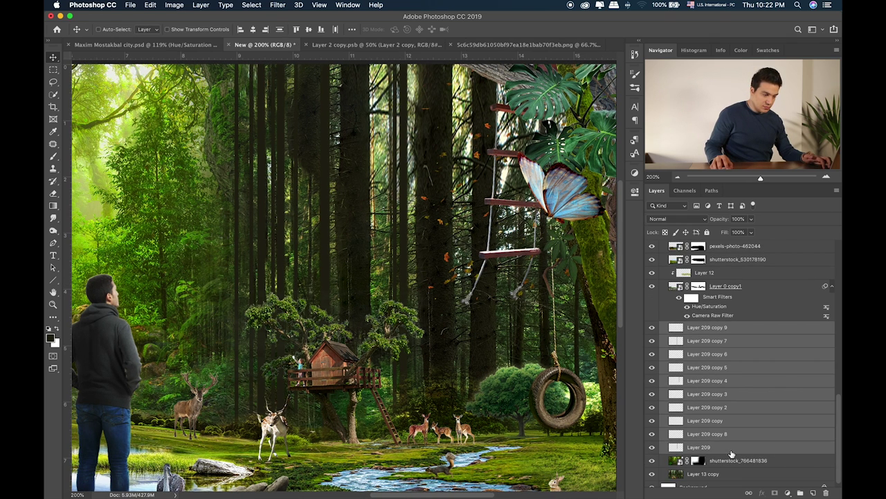
pyautogui.hotkey('ctrl', 'g')
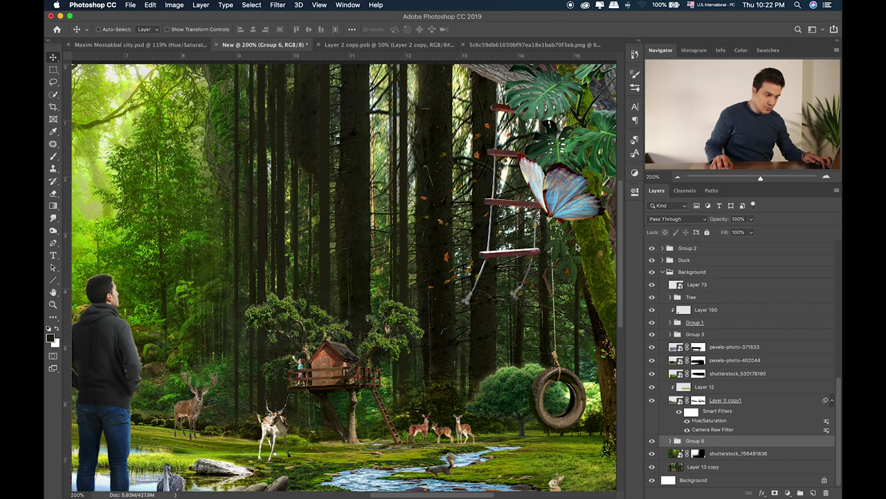
# Add Bevel & Emboss with Texture but without Contour, plus a Stroke, to the strip group's layer style
pyautogui.doubleClick(734, 442)
pyautogui.moveTo(72, 58); pyautogui.dragTo(579, 70)
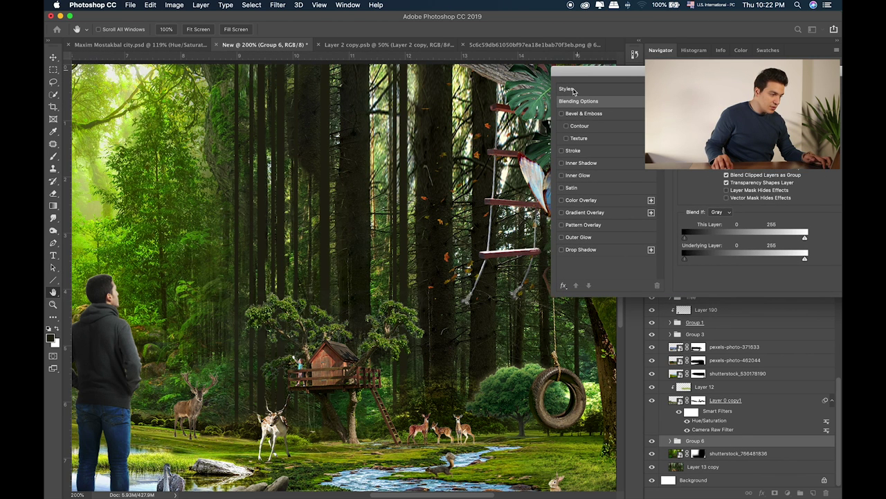
pyautogui.click(562, 114)
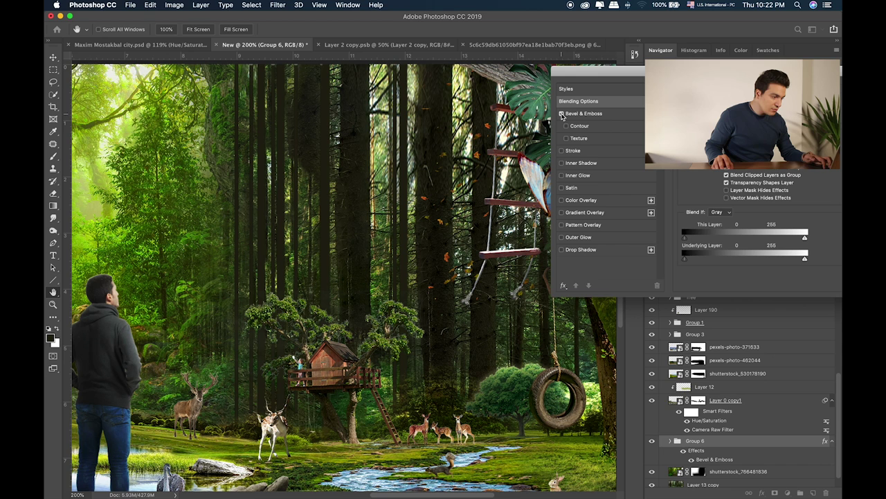
pyautogui.click(562, 151)
pyautogui.click(589, 153)
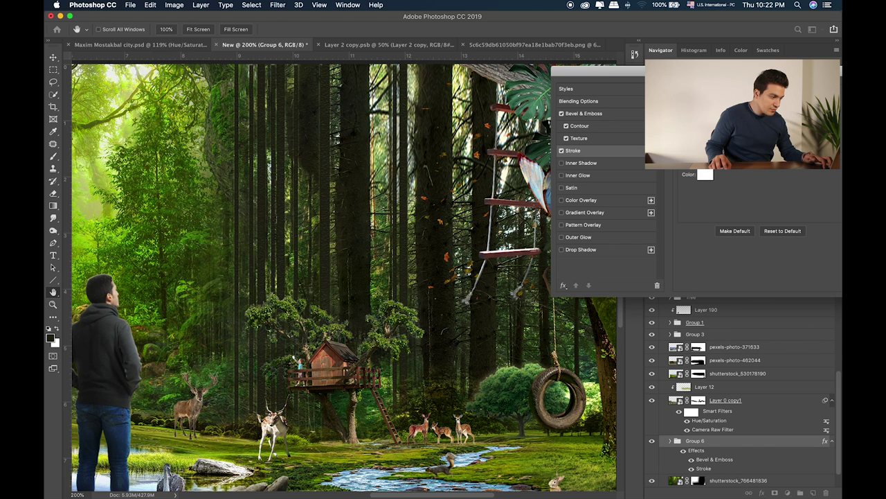
pyautogui.click(568, 130)
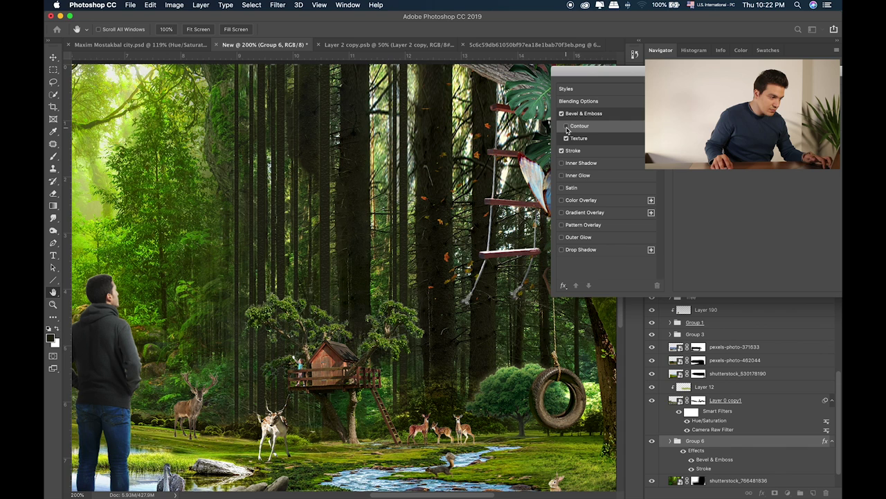
# Try Inner Shadow and Inner Glow on the strip group
pyautogui.click(562, 163)
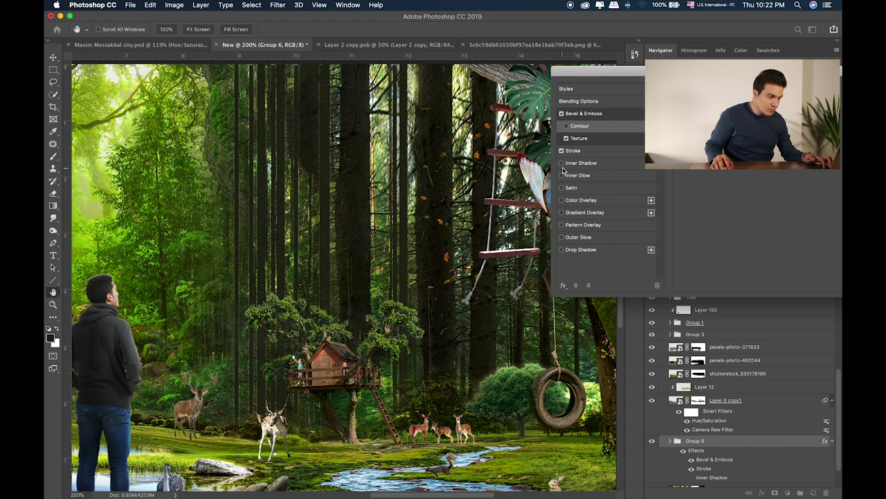
pyautogui.click(563, 167)
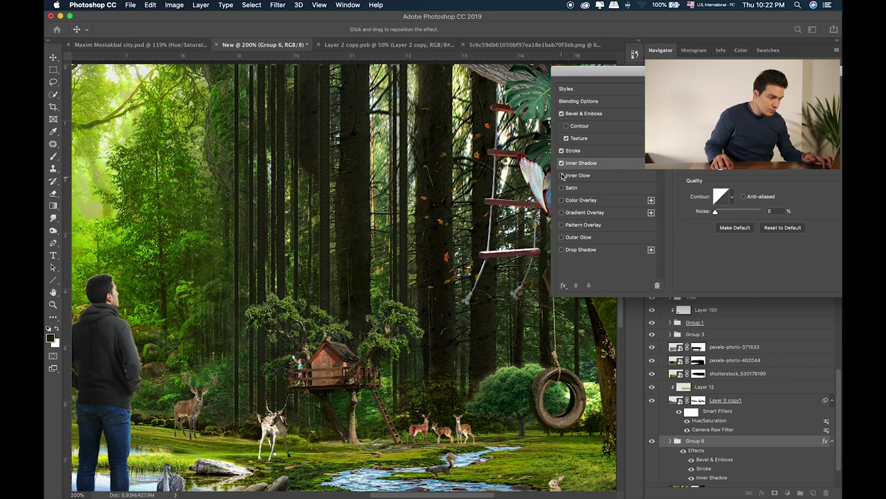
pyautogui.click(561, 162)
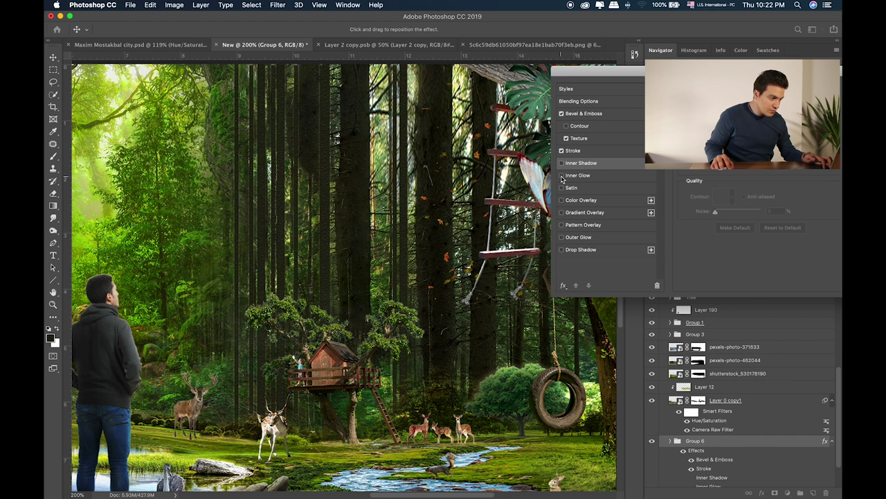
pyautogui.click(562, 176)
pyautogui.click(562, 176)
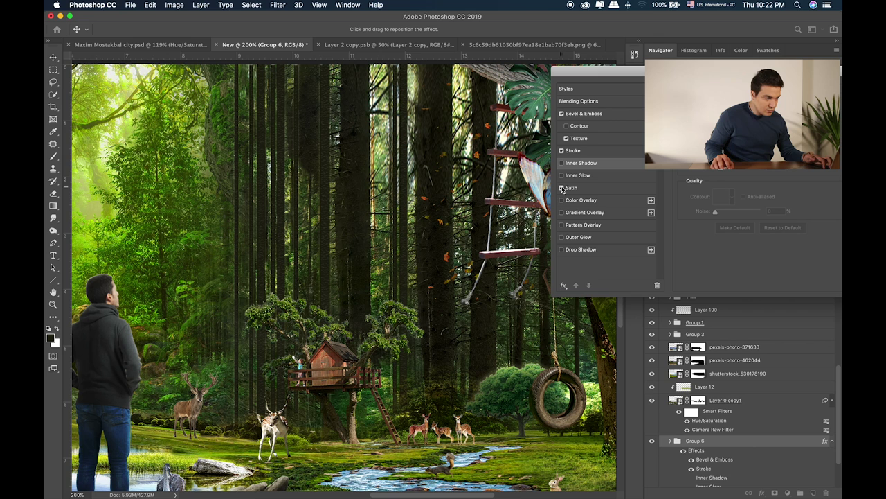
# Add Satin and Color Overlay effects to the strip group and open the bevel's Texture settings
pyautogui.click(562, 188)
pyautogui.click(562, 200)
pyautogui.click(562, 201)
pyautogui.click(561, 200)
pyautogui.click(611, 200)
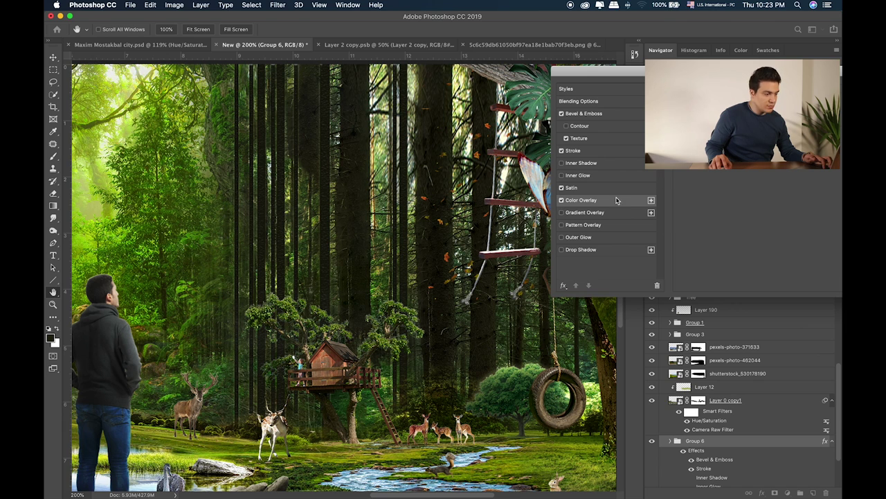
pyautogui.click(562, 212)
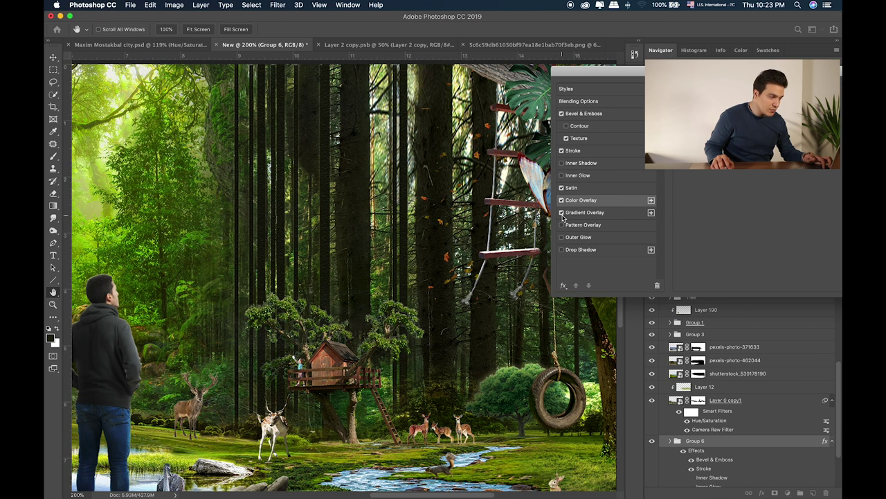
pyautogui.click(592, 139)
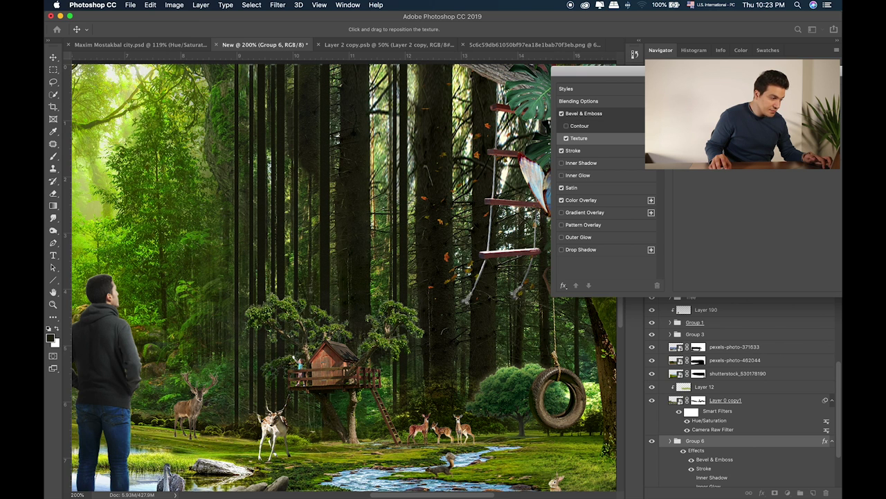
# Try Pattern Overlay, Outer Glow and Drop Shadow on the strip group
pyautogui.click(561, 225)
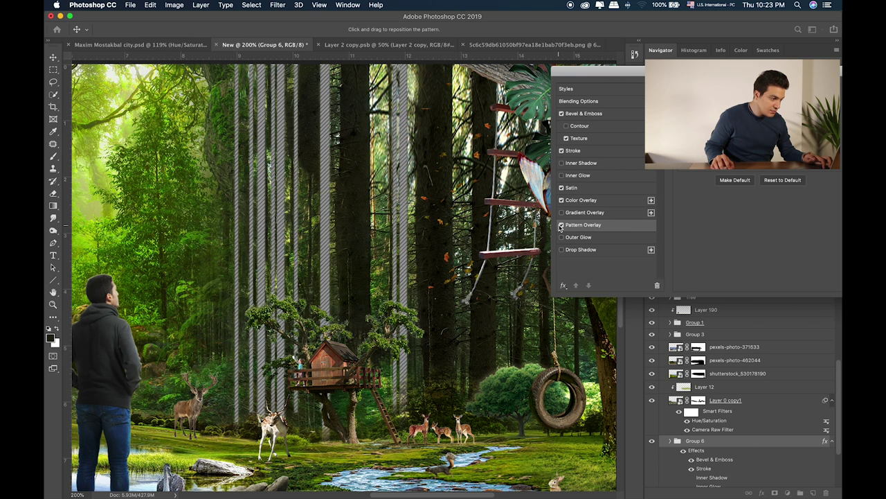
pyautogui.click(562, 225)
pyautogui.click(562, 237)
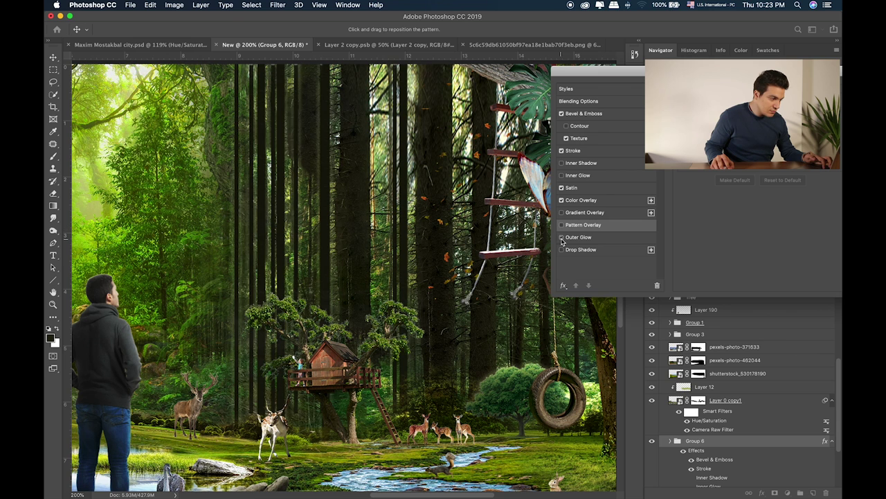
pyautogui.click(562, 249)
pyautogui.click(562, 249)
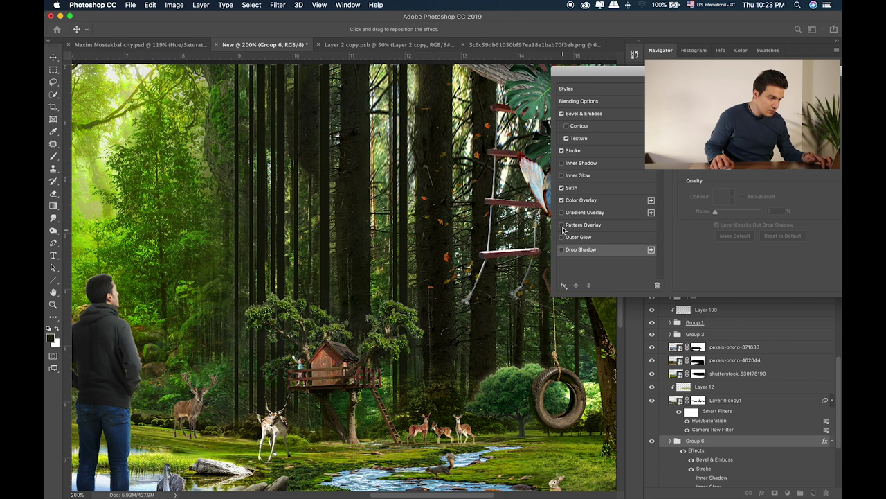
# Try Gradient Overlay on Group 6, remove it together with Satin, and apply the style with Bevel & Emboss, Stroke and Color Overlay
pyautogui.click(562, 213)
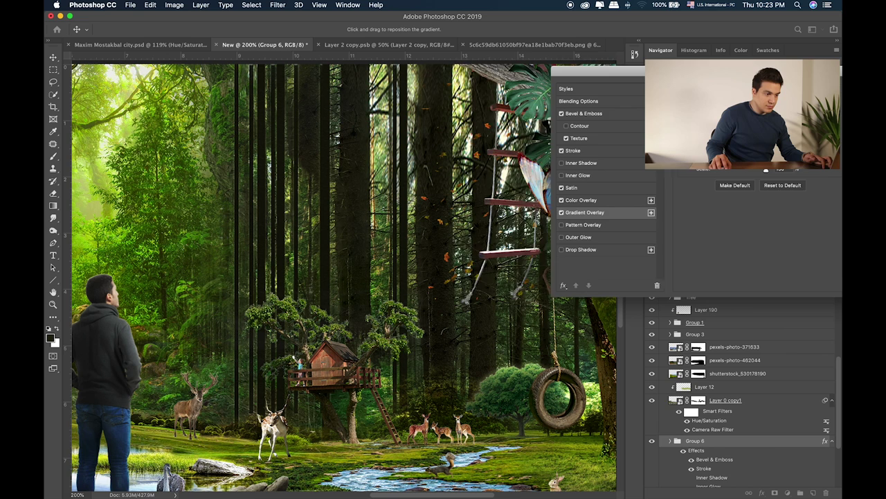
pyautogui.moveTo(761, 70); pyautogui.dragTo(668, 68)
pyautogui.click(467, 210)
pyautogui.click(468, 198)
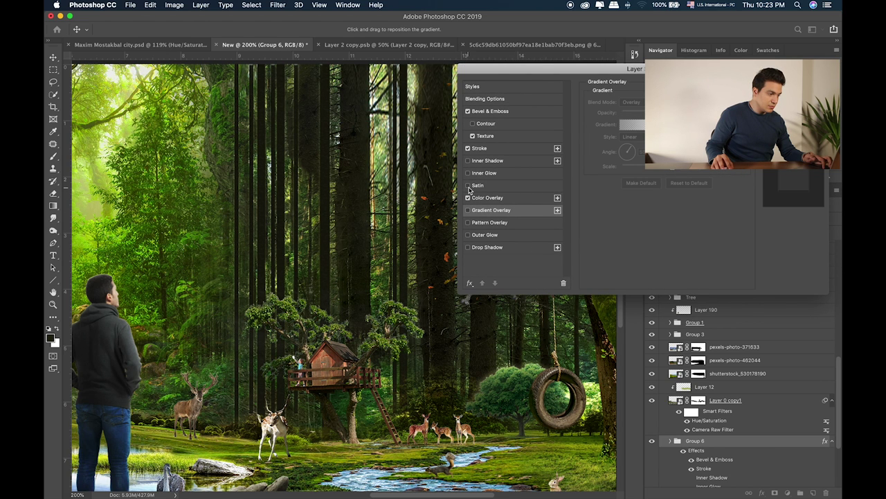
pyautogui.click(468, 186)
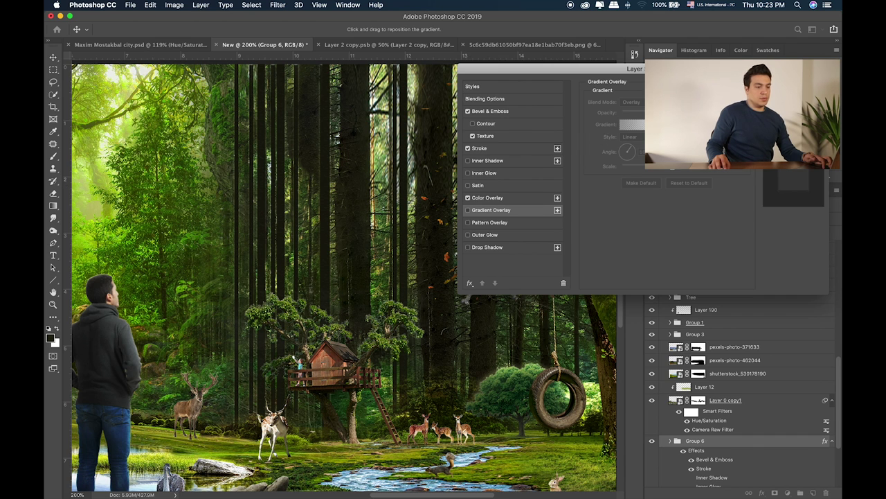
pyautogui.press('Return')
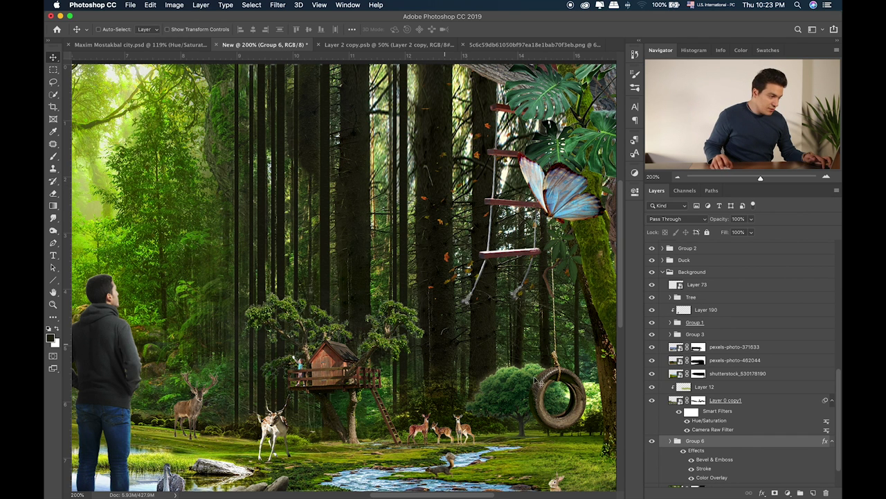
# Create a new layer clipped to Group 6 and sample a light yellow-green from the bright foliage for the Brush
pyautogui.click(813, 492)
pyautogui.keyDown('alt'); pyautogui.click(735, 445); pyautogui.keyUp('alt')
pyautogui.press('b')
pyautogui.press('[')
pyautogui.press('[')
pyautogui.press('[')
pyautogui.press('[')
pyautogui.press('[')
pyautogui.press('[')
pyautogui.press('[')
pyautogui.press('[')
pyautogui.press('[')
pyautogui.press('[')
pyautogui.press('[')
pyautogui.press('[')
pyautogui.press('[')
pyautogui.press('[')
pyautogui.press('[')
pyautogui.click(58, 329)
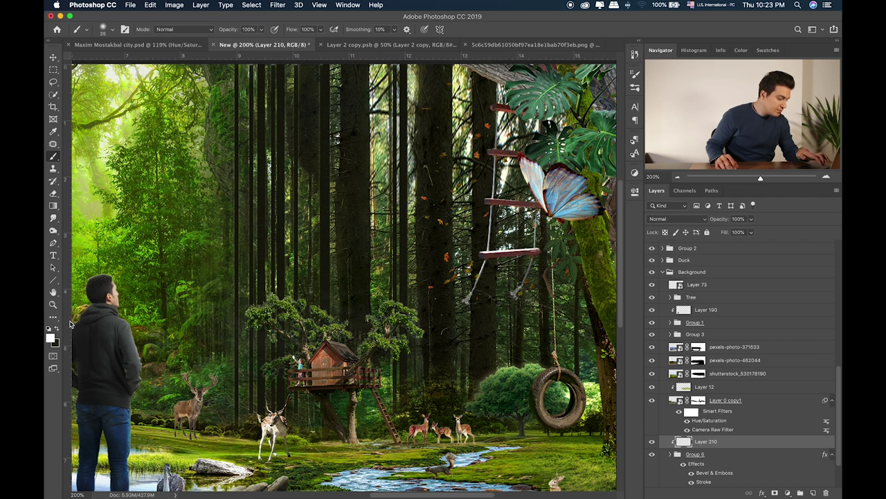
pyautogui.keyDown('alt'); pyautogui.click(131, 89); pyautogui.keyUp('alt')
pyautogui.press(']')
pyautogui.moveTo(227, 66); pyautogui.dragTo(239, 429)
pyautogui.press('super+z')
# Paint thin yellow-green light edges down the narrow trunks left of and behind the tree house with a 20 px brush
pyautogui.press('[')
pyautogui.press('[')
pyautogui.press('[')
pyautogui.press('[')
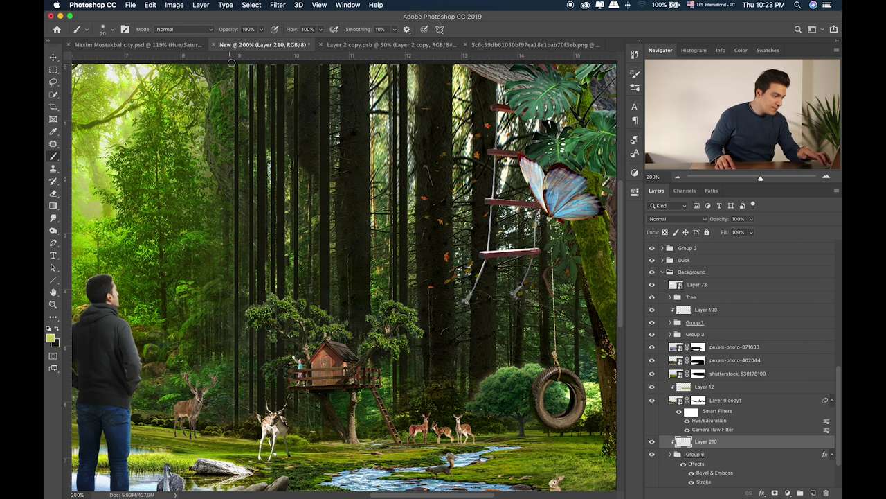
pyautogui.keyDown('shift'); pyautogui.click(231, 432); pyautogui.keyUp('shift')
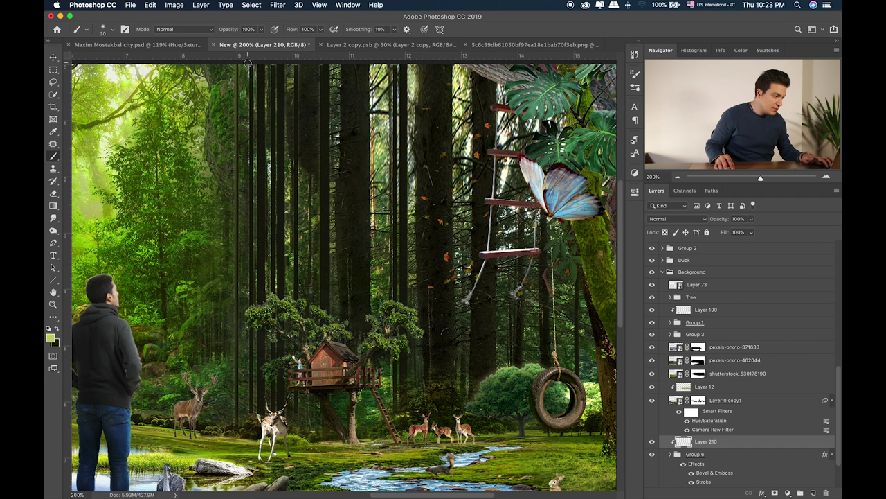
pyautogui.keyDown('shift'); pyautogui.click(245, 414); pyautogui.keyUp('shift')
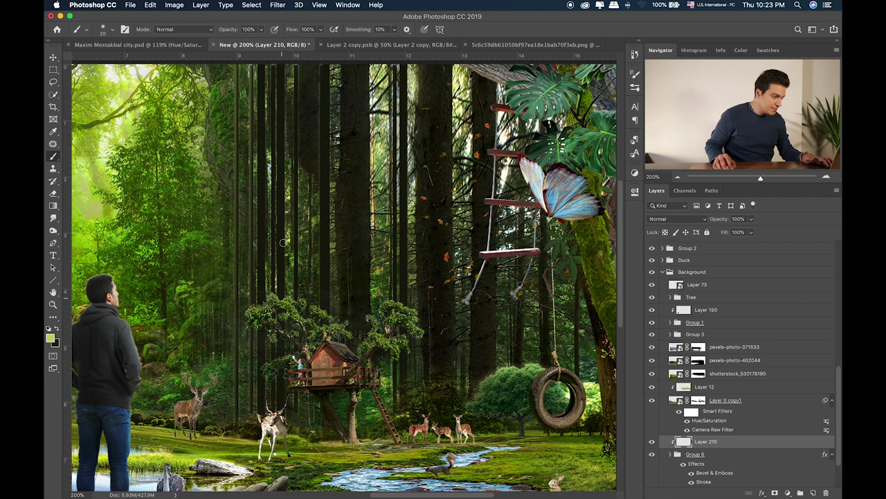
pyautogui.keyDown('shift'); pyautogui.click(322, 393); pyautogui.keyUp('shift')
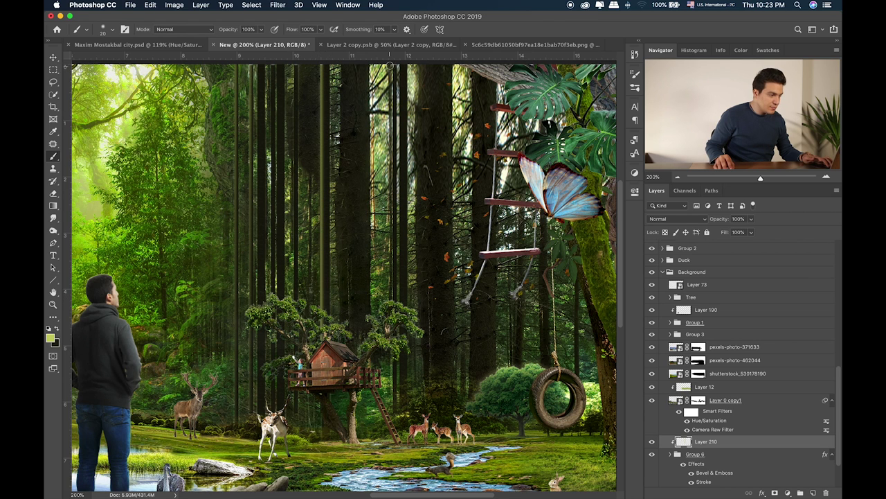
# Paint more vertical yellow-green strokes along the thin trunks above and just right of the tree house, undoing misplaced ones
pyautogui.keyDown('shift'); pyautogui.click(396, 404); pyautogui.keyUp('shift')
pyautogui.press('super+z')
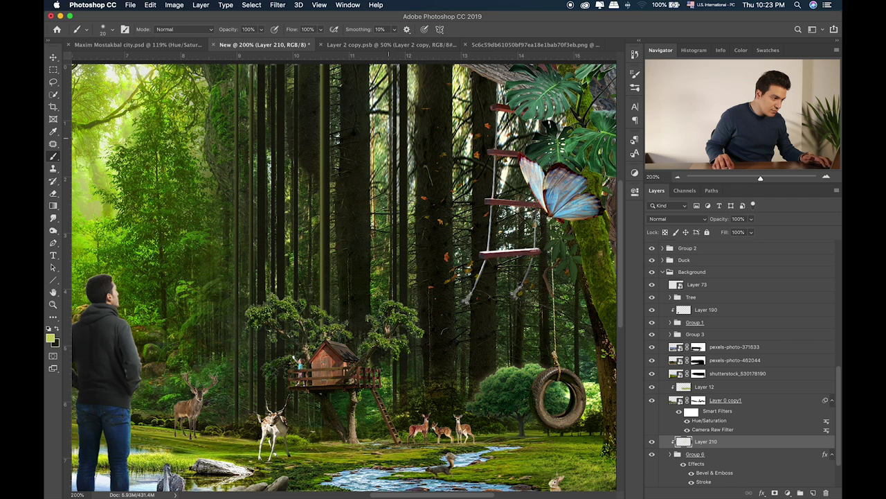
pyautogui.keyDown('shift'); pyautogui.click(390, 63); pyautogui.keyUp('shift')
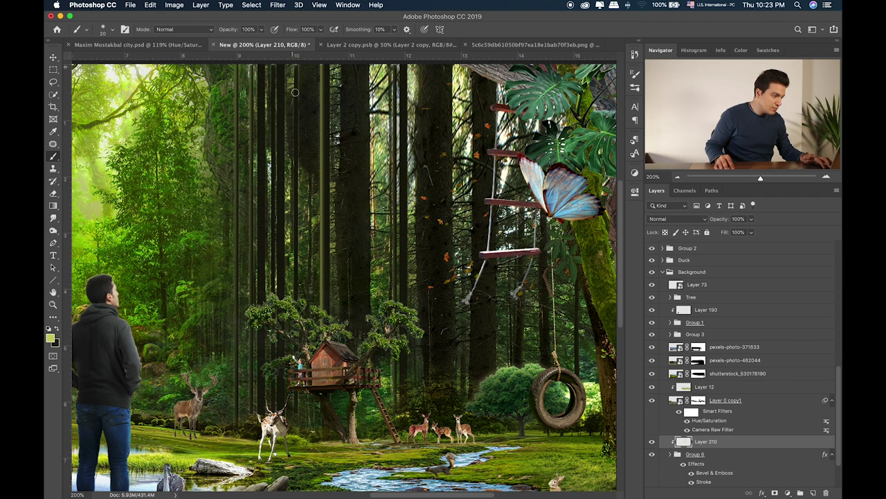
pyautogui.keyDown('shift'); pyautogui.click(302, 413); pyautogui.keyUp('shift')
pyautogui.press('super+z')
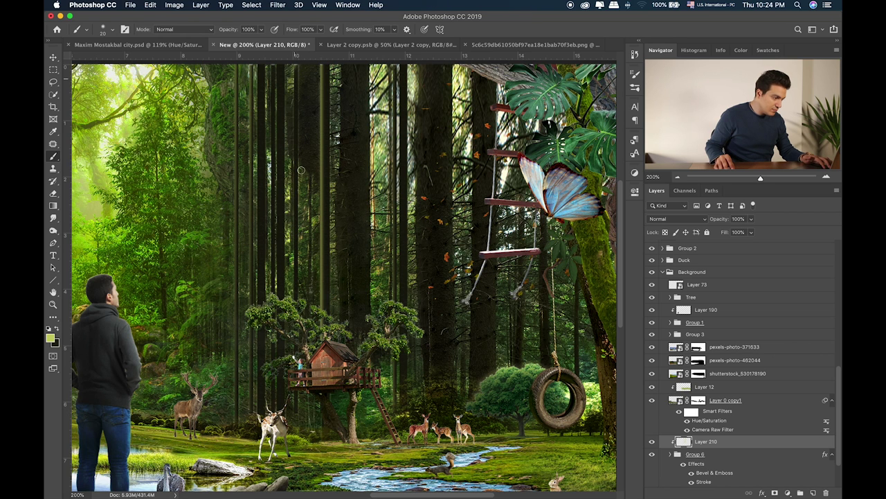
pyautogui.keyDown('shift'); pyautogui.click(291, 413); pyautogui.keyUp('shift')
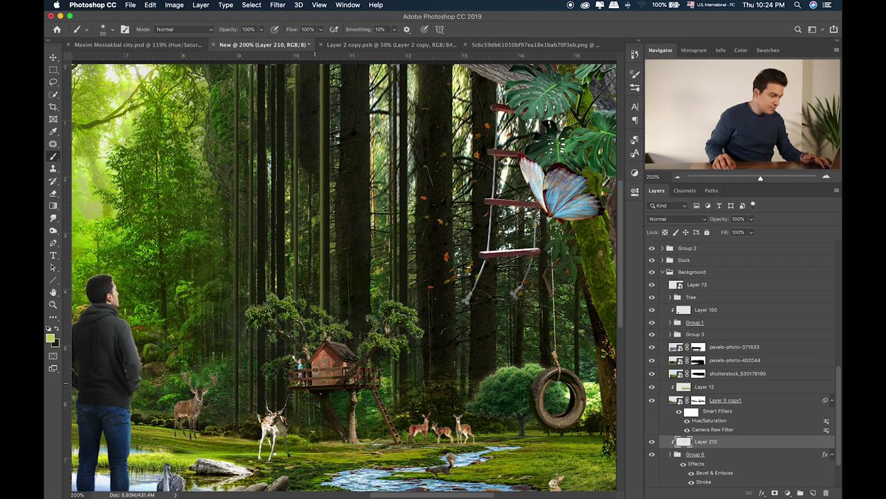
# Redo the yellow-green highlight stroke down a thin trunk left of the tree house
pyautogui.hscroll(-5, 315, 369)
pyautogui.scroll(1, 315, 370)
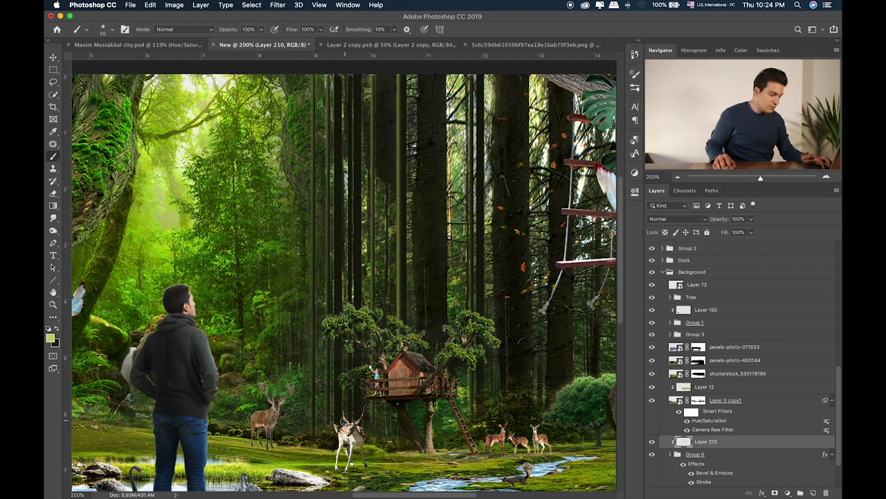
pyautogui.keyDown('shift'); pyautogui.click(341, 428); pyautogui.keyUp('shift')
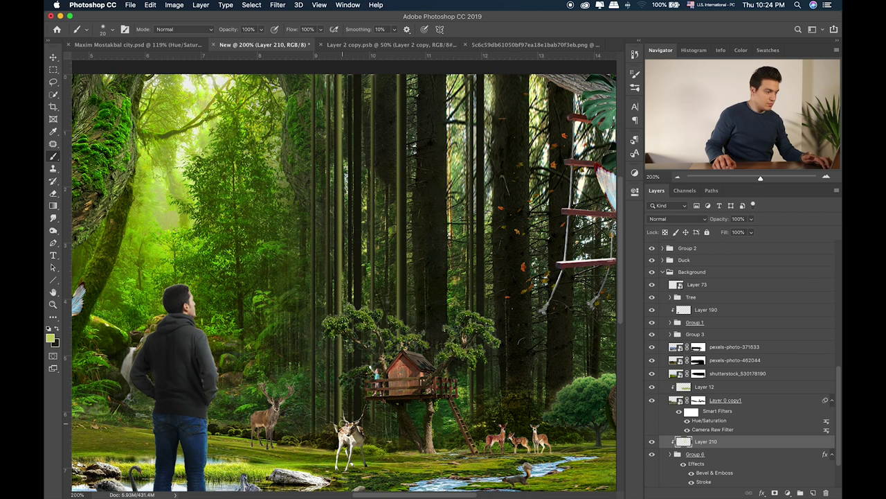
pyautogui.press('cmd+z')
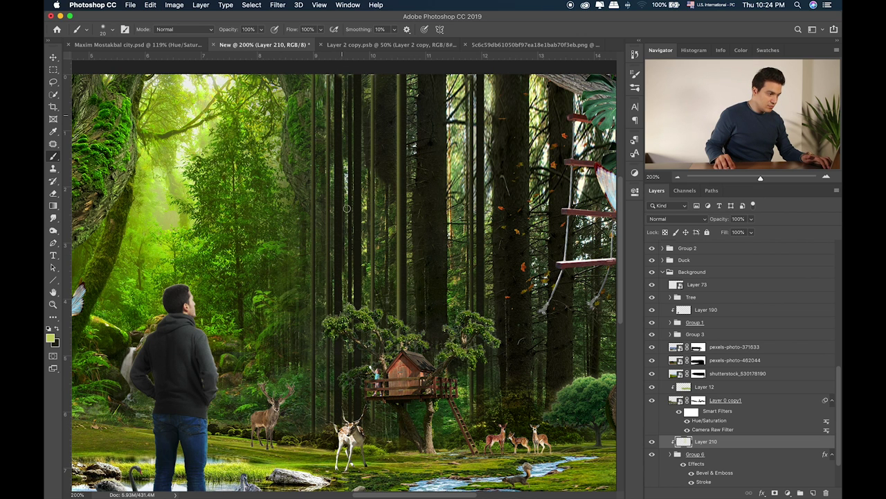
pyautogui.keyDown('shift'); pyautogui.click(344, 425); pyautogui.keyUp('shift')
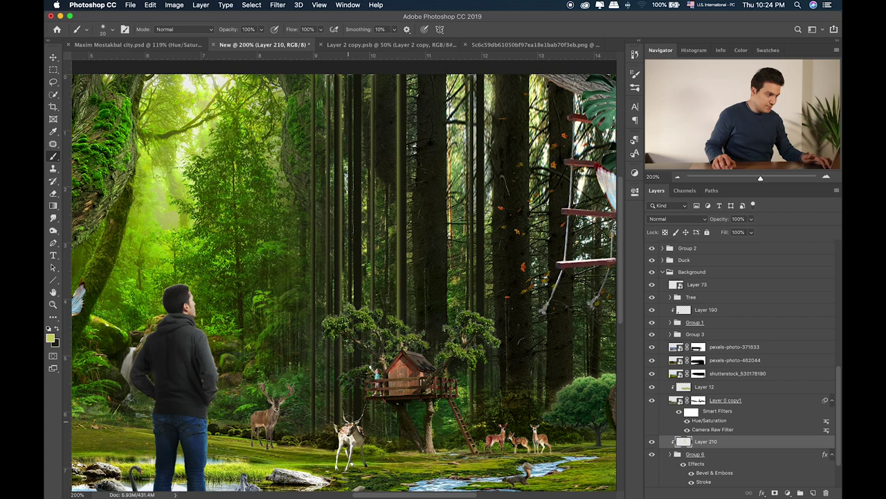
# Stretch Layer 210 and Group 6 together to about 109% height and move them up to Y 366 px
pyautogui.press('cmd+1')
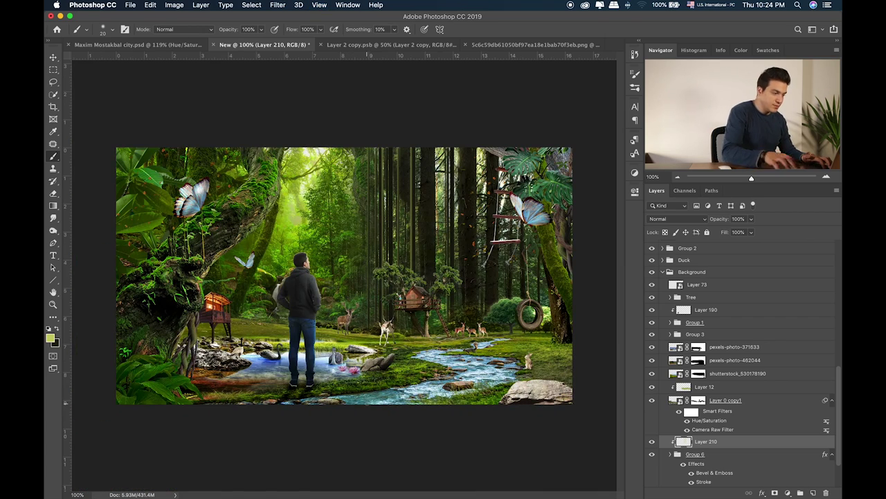
pyautogui.keyDown('shift'); pyautogui.click(747, 460); pyautogui.keyUp('shift')
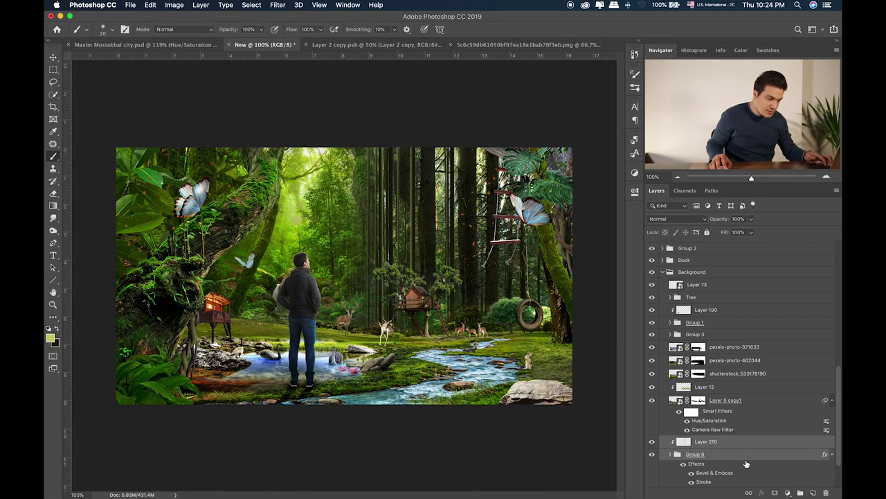
pyautogui.press('super+t')
pyautogui.moveTo(408, 417); pyautogui.dragTo(408, 450)
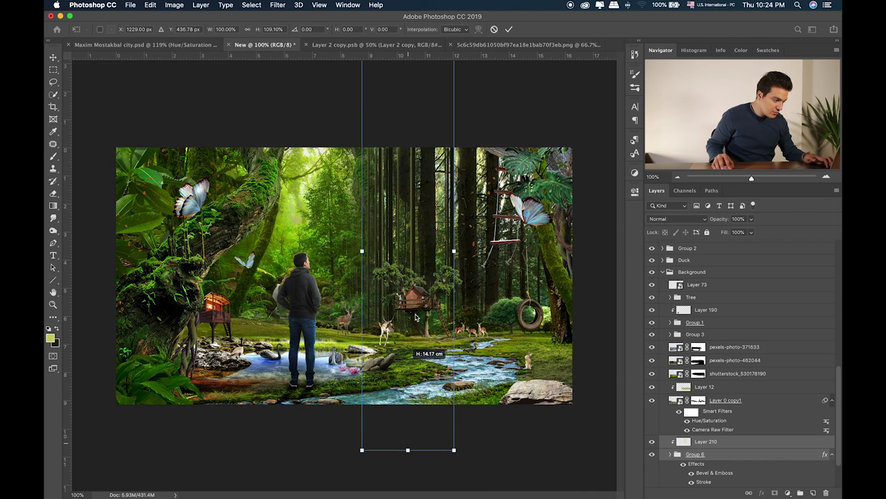
pyautogui.moveTo(416, 313); pyautogui.dragTo(415, 299)
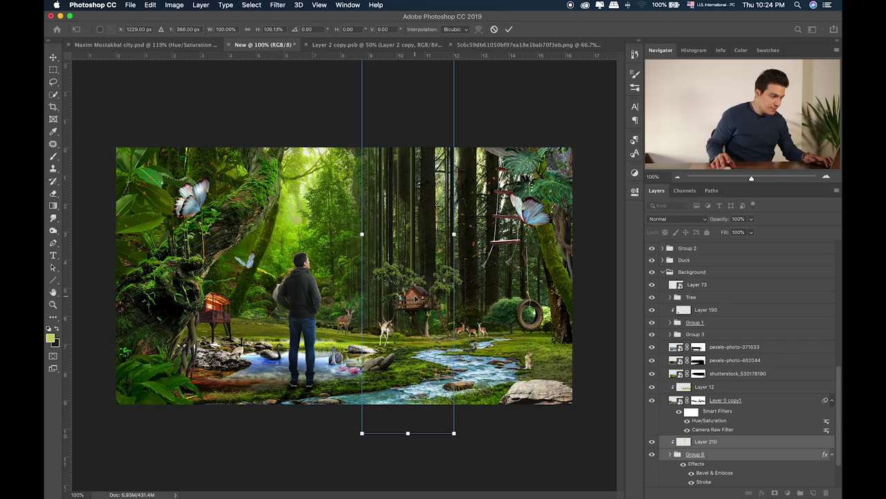
pyautogui.press('Return')
# Lower the opacity of Layer 210 and Group 6 to 87%
pyautogui.press('super+equal')
pyautogui.press('b')
pyautogui.moveTo(449, 235); pyautogui.dragTo(336, 263)
pyautogui.moveTo(478, 275); pyautogui.dragTo(464, 280)
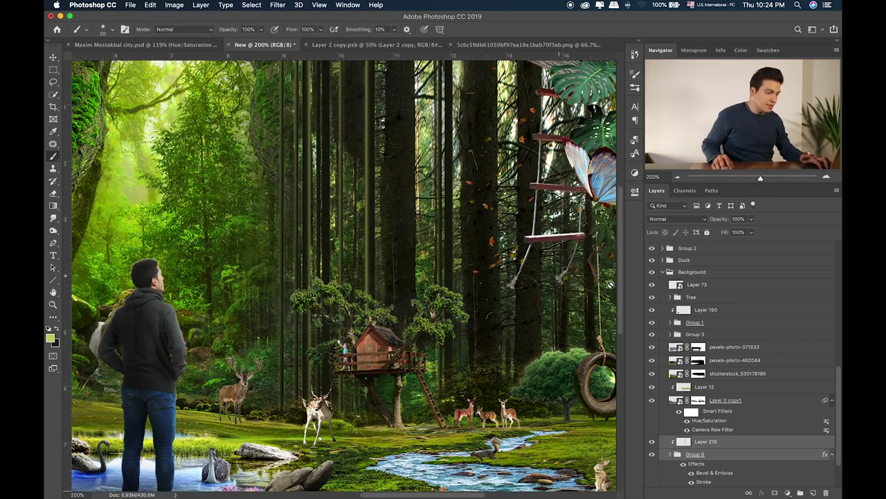
pyautogui.moveTo(753, 220)
pyautogui.mouseDown()
pyautogui.moveTo(727, 232)
pyautogui.moveTo(743, 233)
pyautogui.mouseUp()
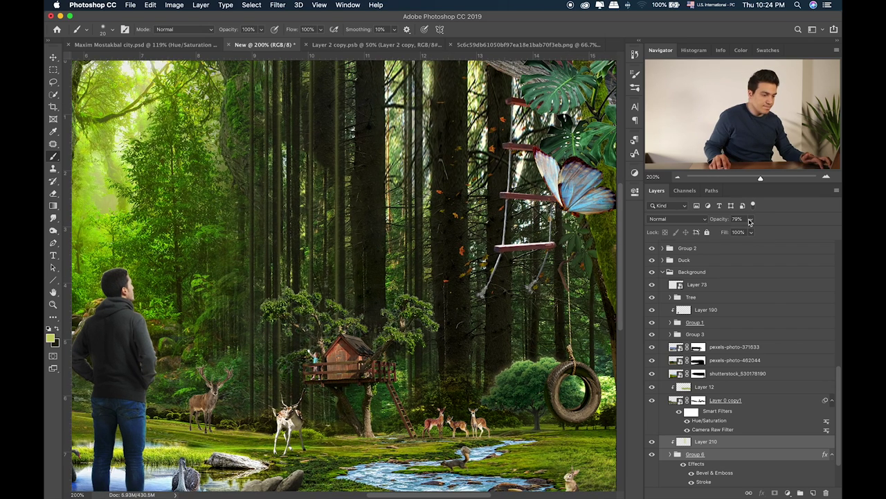
pyautogui.click(751, 219)
pyautogui.moveTo(752, 232); pyautogui.dragTo(754, 233)
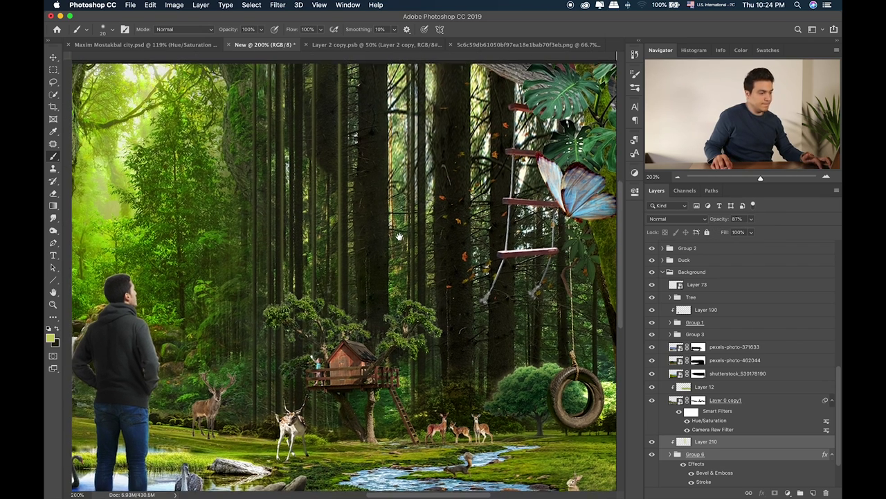
# Add another layer clipped to Group 6, sample a light green, and paint over all the thin trunks with a 700 px brush
pyautogui.click(813, 492)
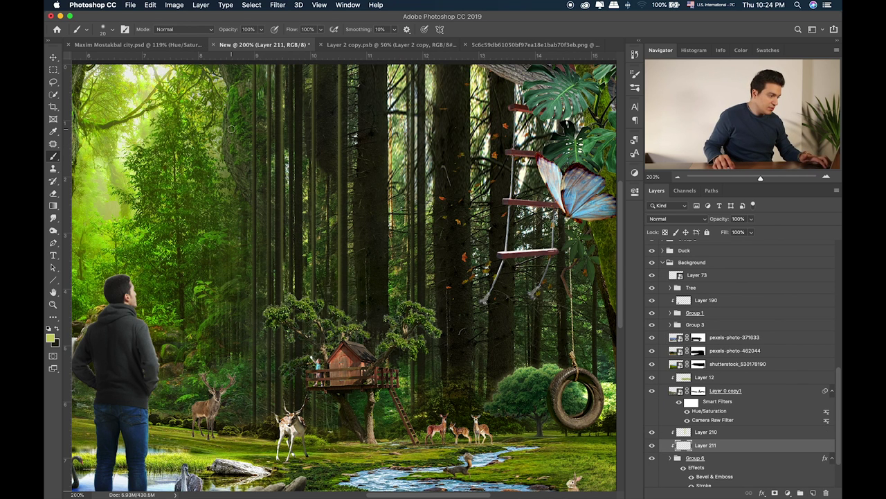
pyautogui.keyDown('alt'); pyautogui.click(205, 132); pyautogui.keyUp('alt')
pyautogui.keyDown('alt'); pyautogui.click(185, 126); pyautogui.keyUp('alt')
pyautogui.keyDown('alt'); pyautogui.click(144, 126); pyautogui.keyUp('alt')
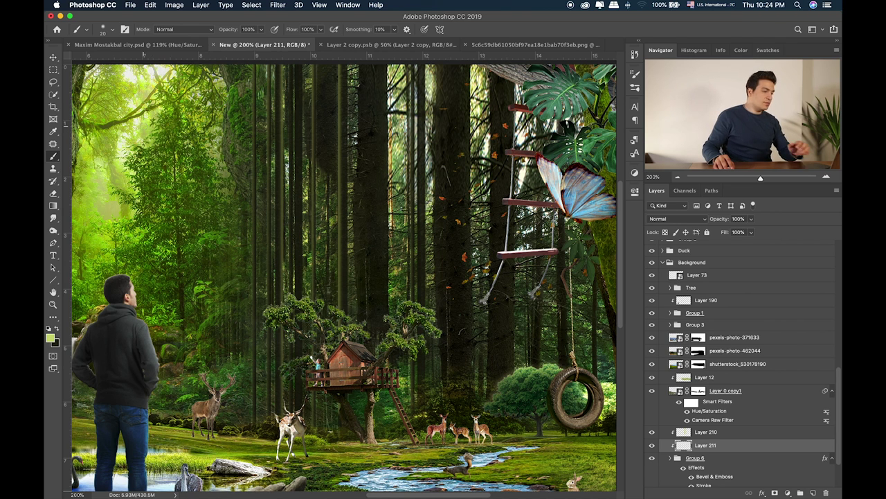
pyautogui.press(']')
pyautogui.press(']')
pyautogui.press(']')
pyautogui.press(']')
pyautogui.press(']')
pyautogui.press(']')
pyautogui.press(']')
pyautogui.press(']')
pyautogui.press(']')
pyautogui.press(']')
pyautogui.press(']')
pyautogui.press(']')
pyautogui.press(']')
pyautogui.press(']')
pyautogui.press(']')
pyautogui.press(']')
pyautogui.press(']')
pyautogui.press(']')
pyautogui.press(']')
pyautogui.press(']')
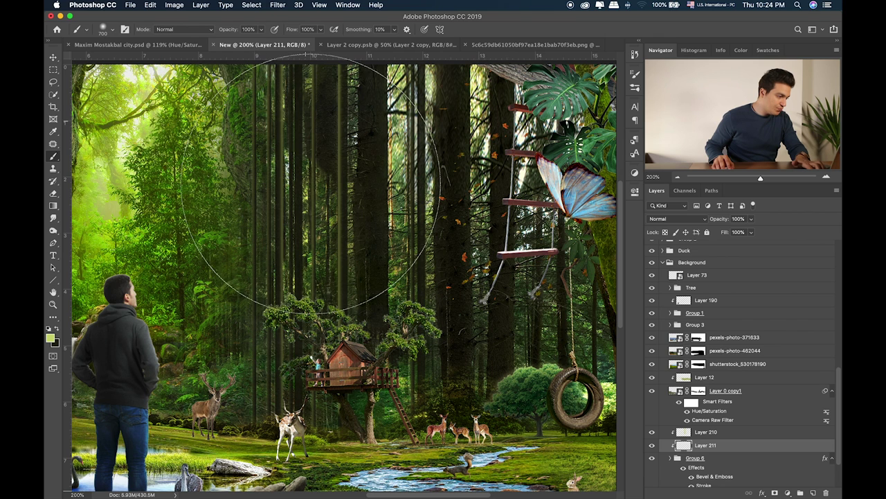
pyautogui.moveTo(311, 182); pyautogui.dragTo(311, 305)
pyautogui.press('v')
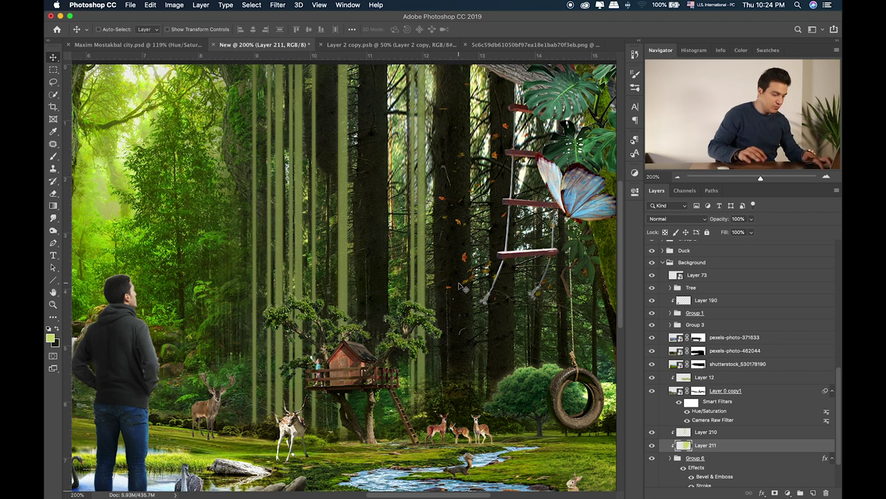
# Set the green layer's blend mode to Soft Light and its opacity to 66%
pyautogui.hotkey('shift', '+')
pyautogui.hotkey('shift', '+')
pyautogui.hotkey('shift', '+')
pyautogui.hotkey('shift', '+')
pyautogui.hotkey('shift', '+')
pyautogui.hotkey('shift', '+')
pyautogui.hotkey('shift', '+')
pyautogui.hotkey('shift', '+')
pyautogui.hotkey('shift', '+')
pyautogui.hotkey('shift', '-')
pyautogui.hotkey('shift', '-')
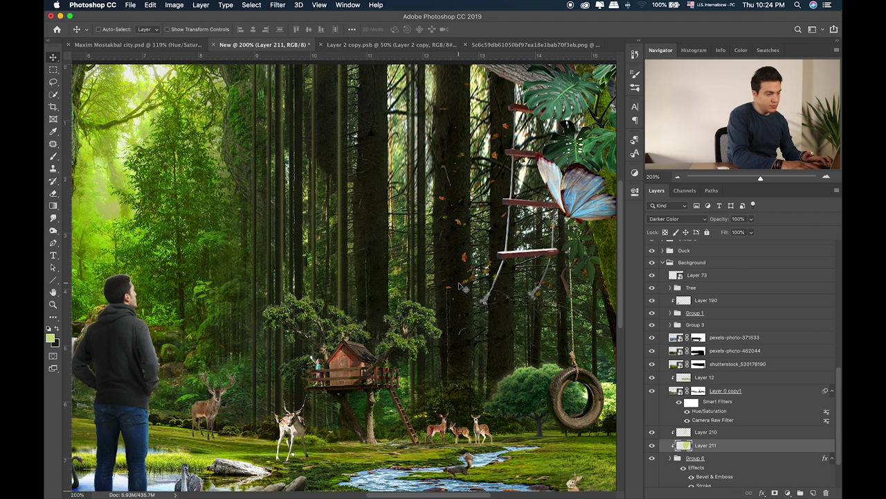
pyautogui.hotkey('shift', '+')
pyautogui.hotkey('shift', '+')
pyautogui.hotkey('shift', '+')
pyautogui.hotkey('shift', '+')
pyautogui.hotkey('shift', '+')
pyautogui.hotkey('shift', '+')
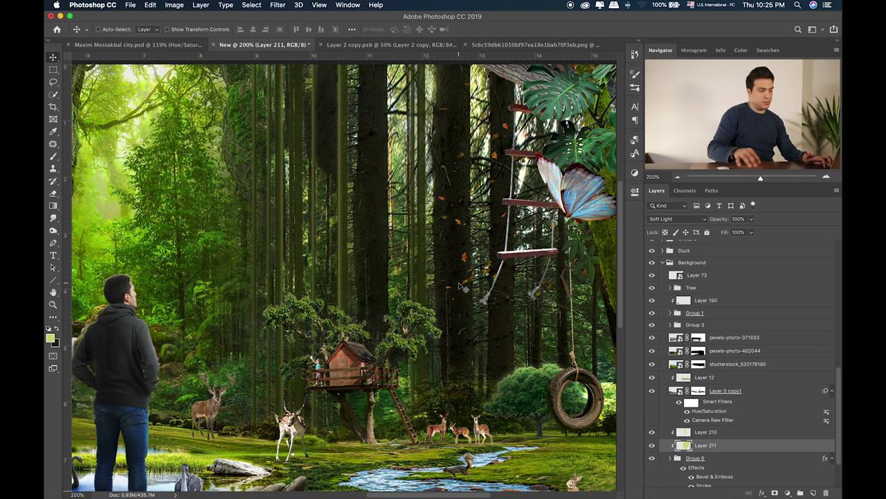
pyautogui.moveTo(753, 219); pyautogui.dragTo(736, 233)
pyautogui.moveTo(412, 253); pyautogui.dragTo(407, 257)
pyautogui.keyDown('super'); pyautogui.click(407, 257); pyautogui.keyUp('super')
pyautogui.press('super+0')
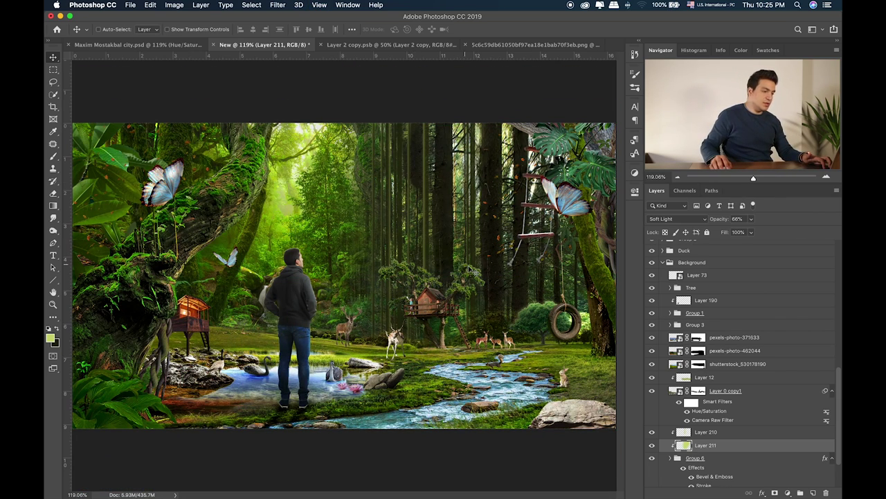
pyautogui.press('super+equal')
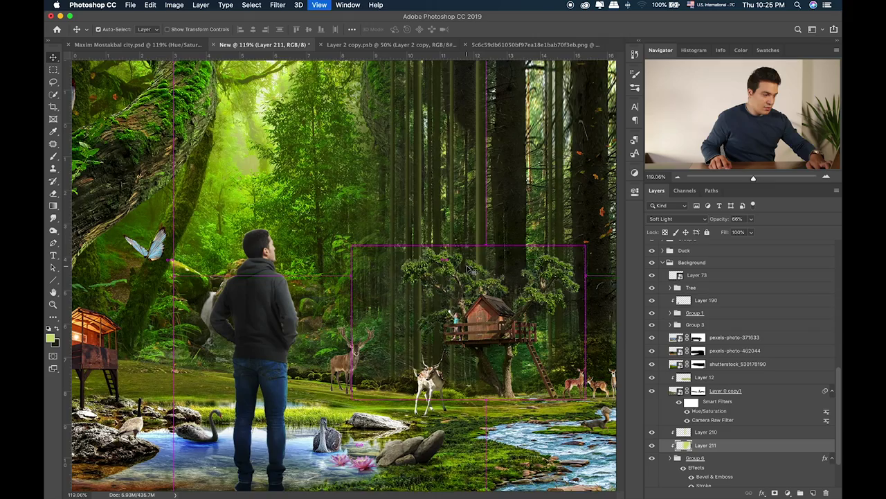
pyautogui.moveTo(310, 228); pyautogui.dragTo(333, 274)
pyautogui.press('super+0')
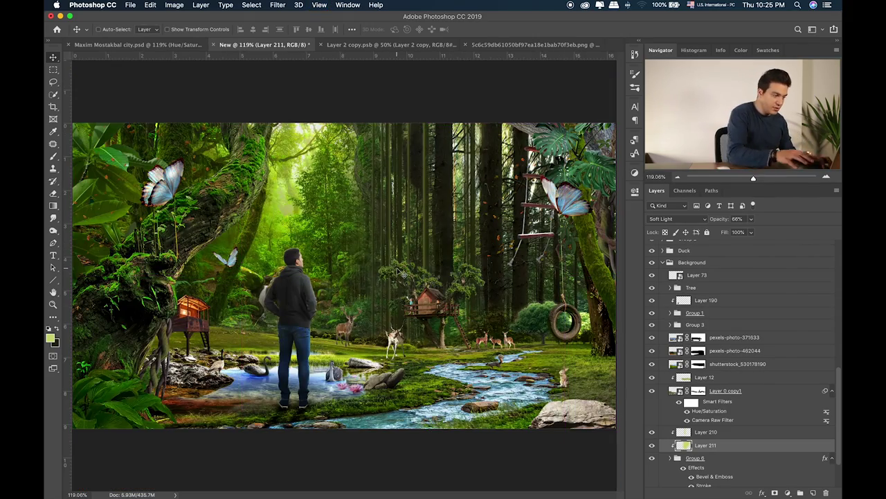
# Collapse the Background layer group and select it
pyautogui.scroll(3, 682, 429)
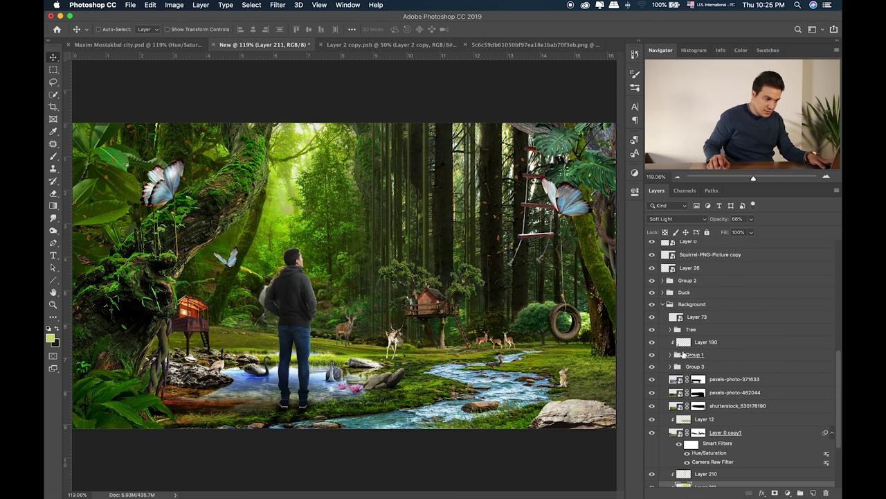
pyautogui.click(665, 304)
pyautogui.press('super')
pyautogui.press('super')
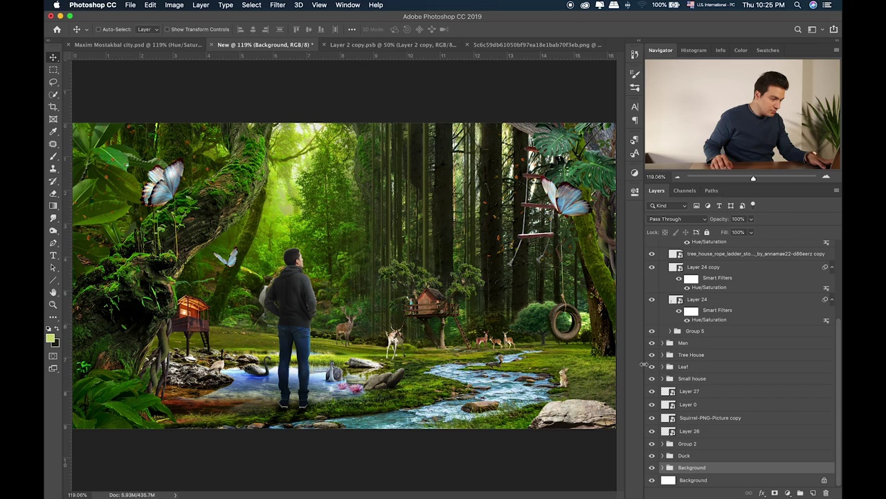
# Examine the deer around the tree house up close to work out which layers hold them
pyautogui.click(694, 369)
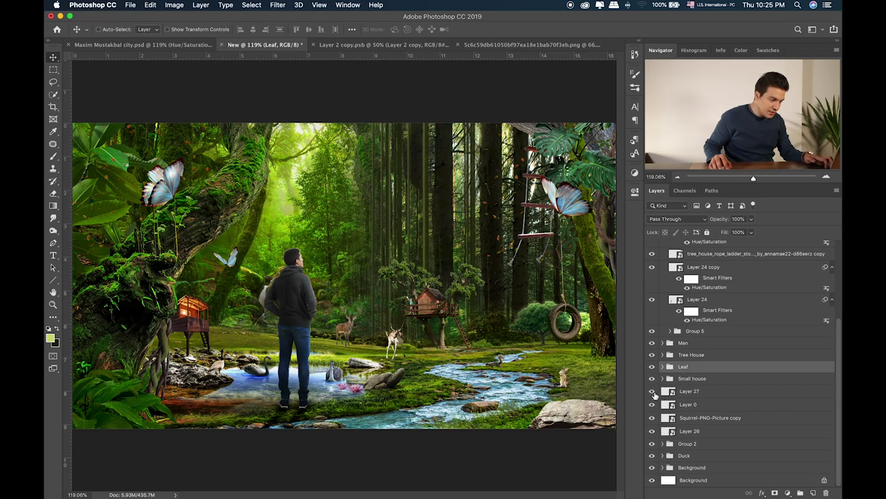
pyautogui.click(703, 392)
pyautogui.press('super+plus')
pyautogui.press('super+plus')
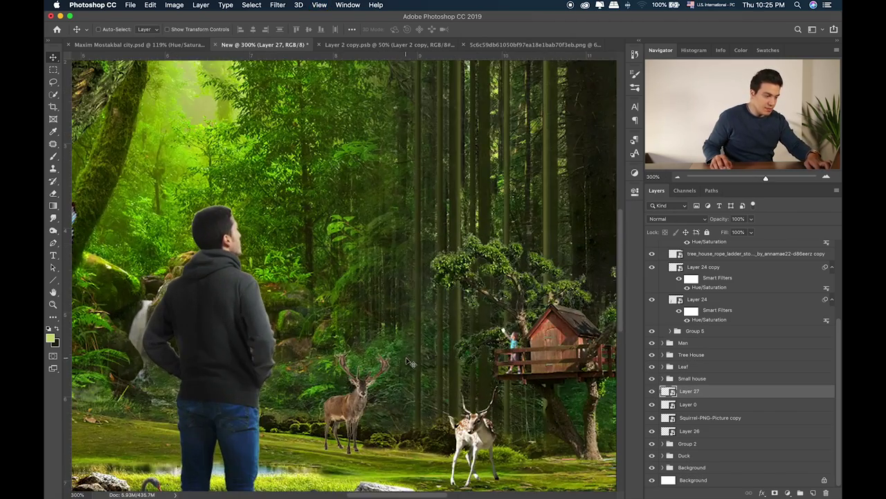
pyautogui.moveTo(386, 352); pyautogui.dragTo(235, 303)
pyautogui.press('super+r')
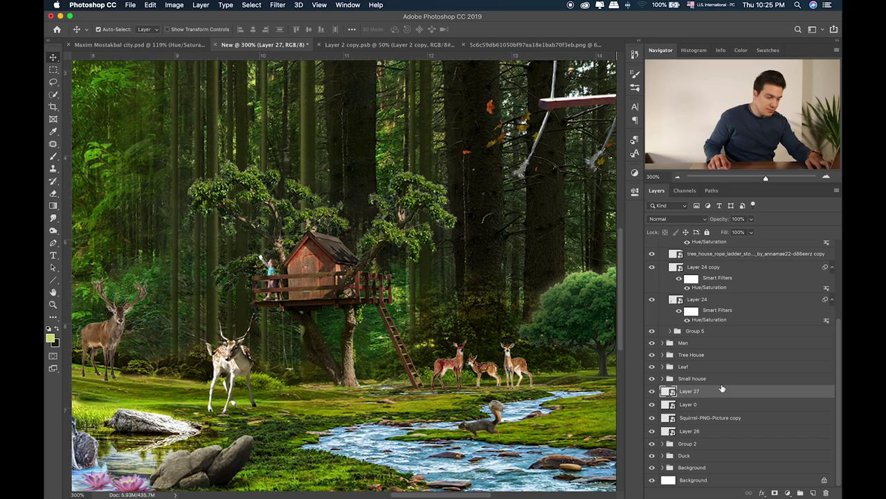
pyautogui.press('super+plus')
pyautogui.moveTo(270, 396); pyautogui.dragTo(656, 392)
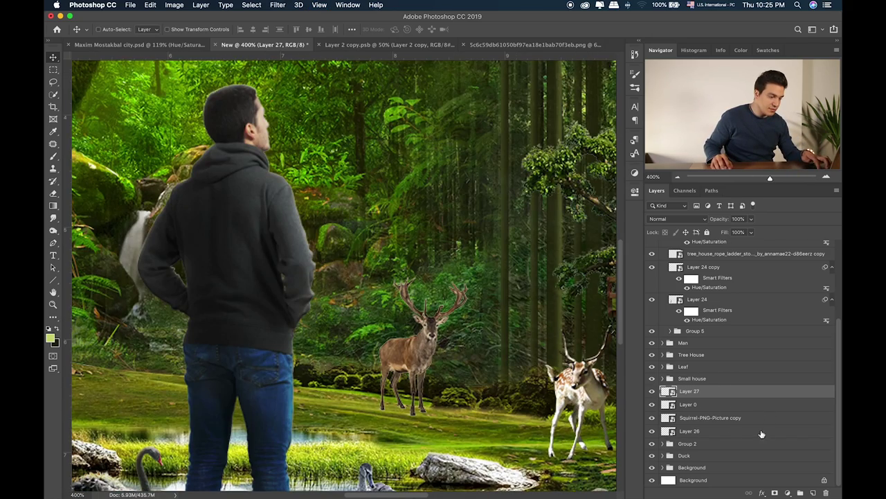
# Identify Layer 26 as the brown stag beside the man by toggling its visibility, and place it in its own group
pyautogui.click(705, 432)
pyautogui.click(650, 431)
pyautogui.click(651, 431)
pyautogui.press('super+plus')
pyautogui.press('super+plus')
pyautogui.moveTo(510, 396); pyautogui.dragTo(360, 305)
pyautogui.press('super+plus')
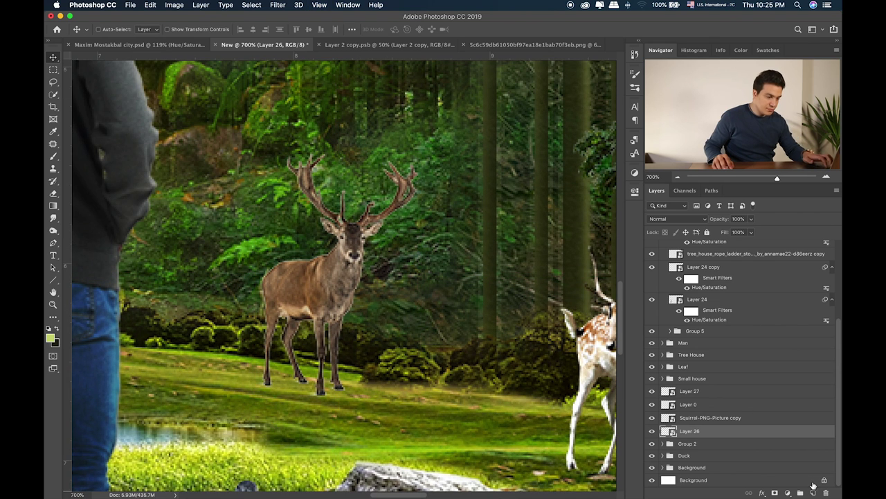
pyautogui.press('super+g')
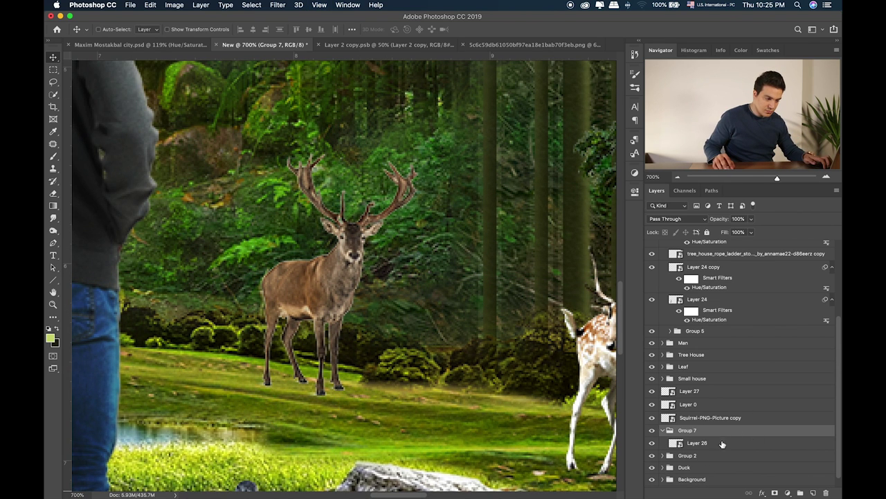
# Add a new layer above the stag and set the foreground colour to bright orange (ff8400) for the brush
pyautogui.click(813, 492)
pyautogui.press('b')
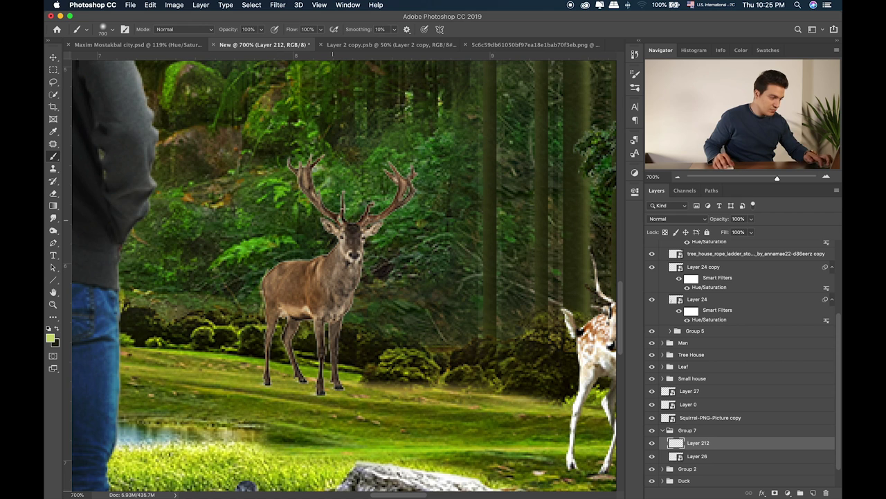
pyautogui.click(51, 338)
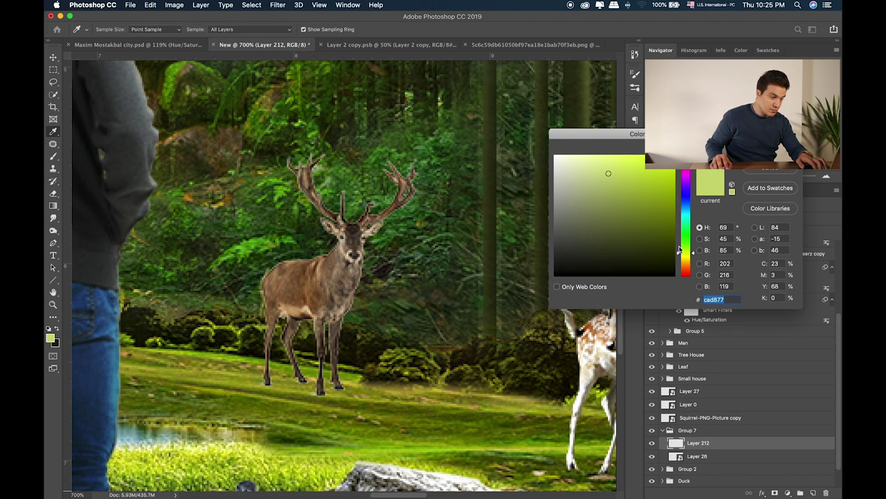
pyautogui.click(685, 265)
pyautogui.moveTo(674, 186); pyautogui.dragTo(676, 155)
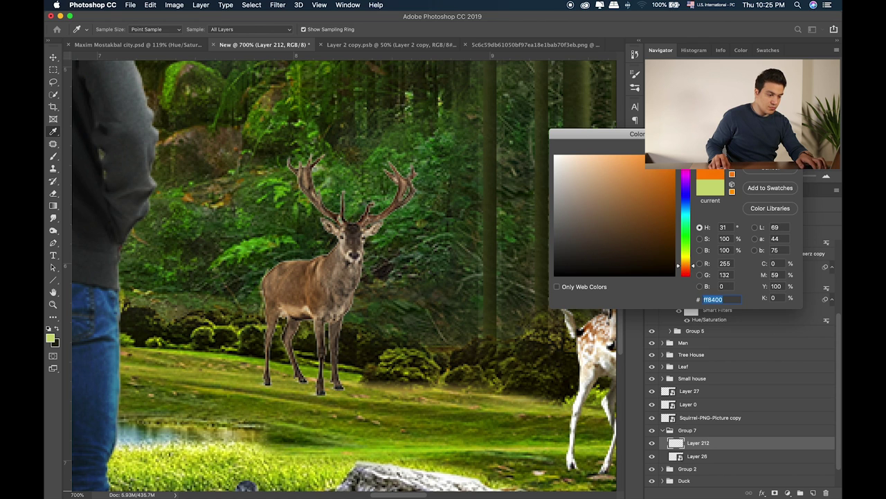
pyautogui.press('Return')
# Paint orange over the stag's antlers with a 60 px soft brush, clip the layer to the stag, and paint its back and hind leg
pyautogui.press('[')
pyautogui.press('[')
pyautogui.press('[')
pyautogui.press('[')
pyautogui.press('[')
pyautogui.press('[')
pyautogui.press('[')
pyautogui.press('[')
pyautogui.press('[')
pyautogui.press('[')
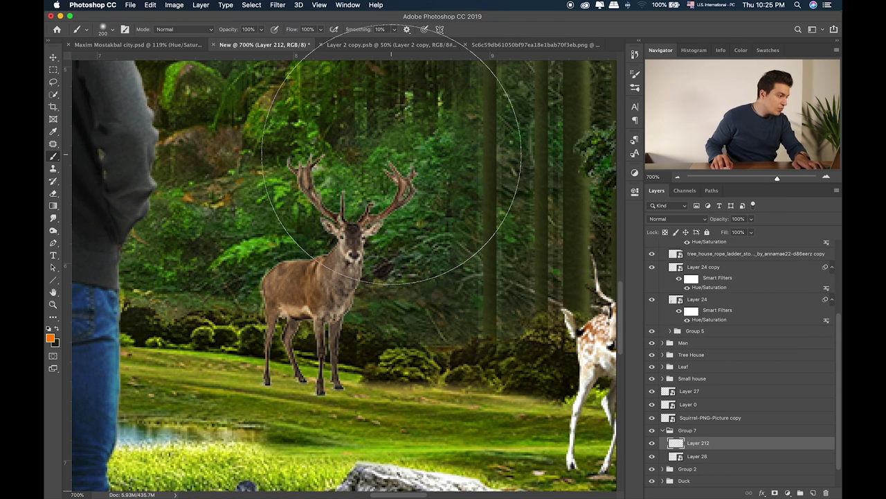
pyautogui.moveTo(393, 154)
pyautogui.mouseDown()
pyautogui.moveTo(358, 183)
pyautogui.moveTo(311, 152)
pyautogui.mouseUp()
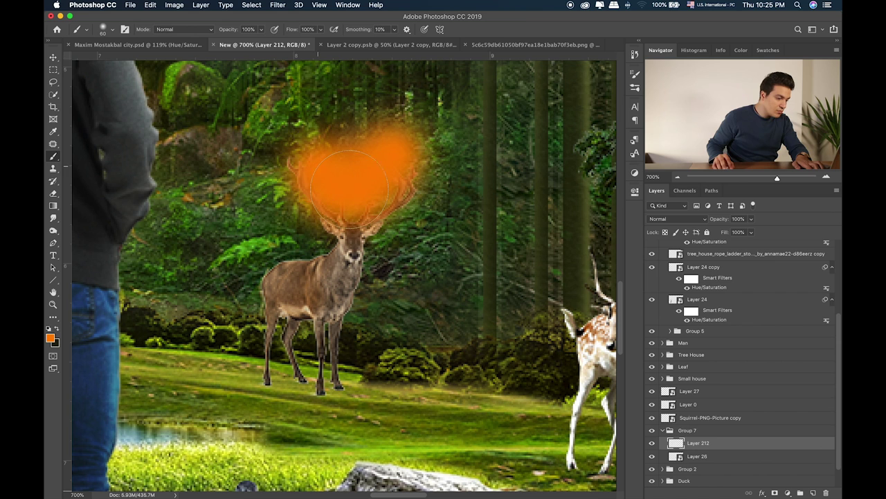
pyautogui.keyDown('alt'); pyautogui.click(741, 449); pyautogui.keyUp('alt')
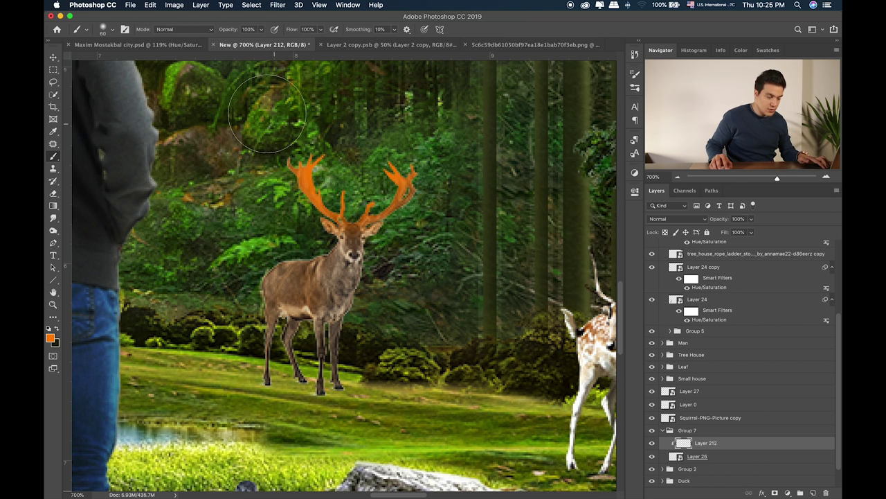
pyautogui.moveTo(243, 250)
pyautogui.mouseDown()
pyautogui.moveTo(247, 338)
pyautogui.moveTo(226, 367)
pyautogui.mouseUp()
# Set the orange layer's blend mode to Saturation and its opacity to 41%
pyautogui.press('v')
pyautogui.hotkey('shift', '+')
pyautogui.hotkey('shift', '+')
pyautogui.hotkey('shift', '+')
pyautogui.hotkey('shift', '+')
pyautogui.hotkey('shift', '+')
pyautogui.hotkey('shift', '+')
pyautogui.hotkey('shift', '+')
pyautogui.hotkey('shift', '+')
pyautogui.hotkey('shift', '+')
pyautogui.hotkey('shift', '+')
pyautogui.hotkey('shift', '+')
pyautogui.hotkey('shift', '+')
pyautogui.hotkey('shift', '+')
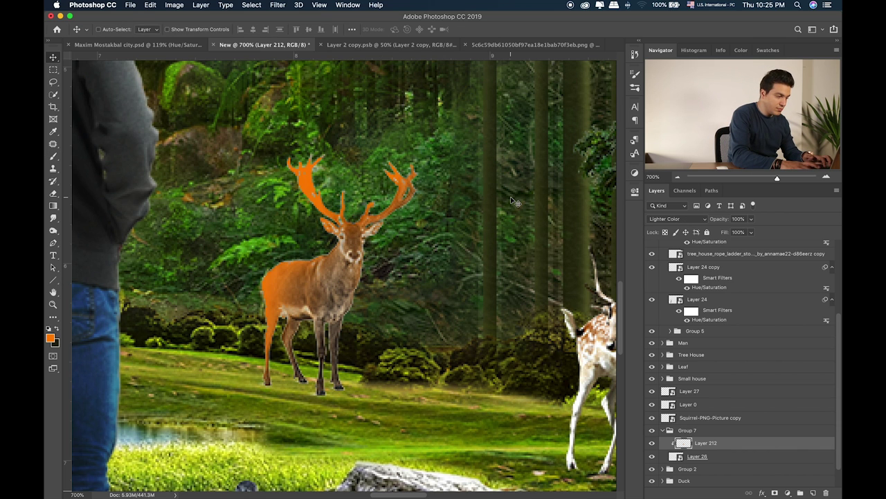
pyautogui.hotkey('shift', '+')
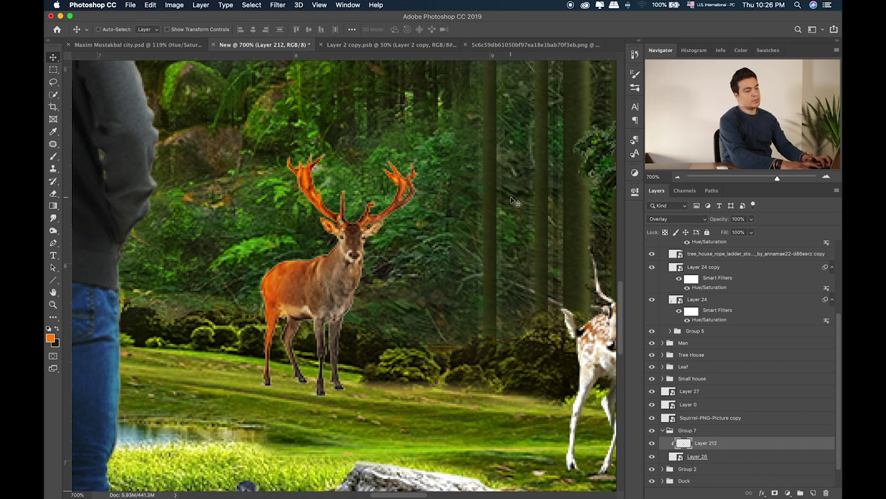
pyautogui.hotkey('shift', '+')
pyautogui.hotkey('shift', '+')
pyautogui.hotkey('shift', '+')
pyautogui.hotkey('shift', '+')
pyautogui.hotkey('shift', '+')
pyautogui.hotkey('shift', '+')
pyautogui.hotkey('shift', '+')
pyautogui.hotkey('shift', '+')
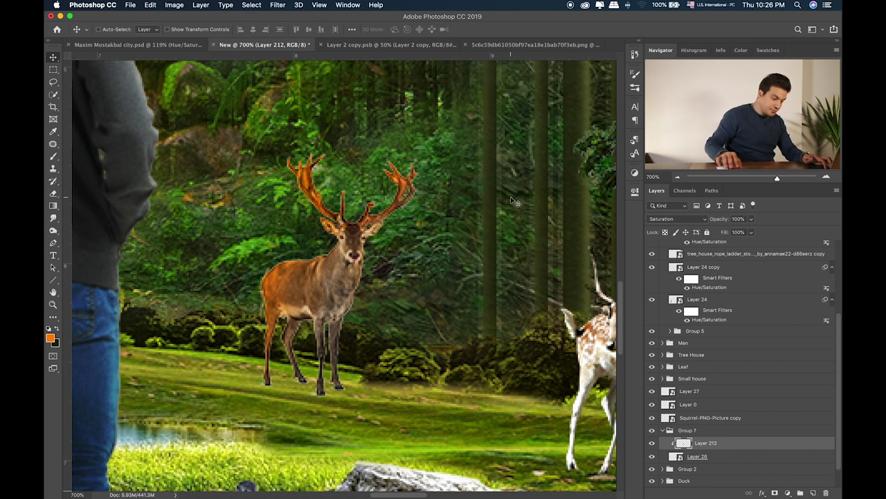
pyautogui.moveTo(729, 235); pyautogui.dragTo(726, 234)
pyautogui.press('e')
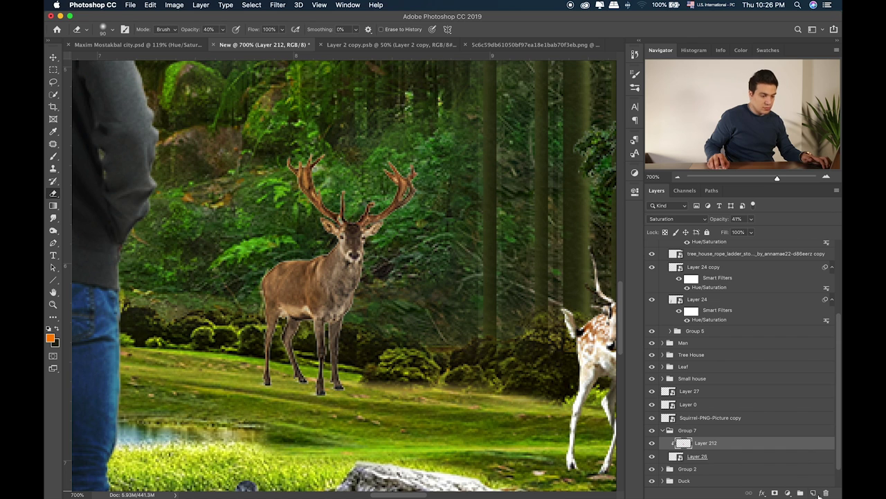
# Add another layer clipped to the stag and paint white over the antler tips with a 35 px brush
pyautogui.click(815, 492)
pyautogui.keyDown('alt'); pyautogui.click(741, 446); pyautogui.keyUp('alt')
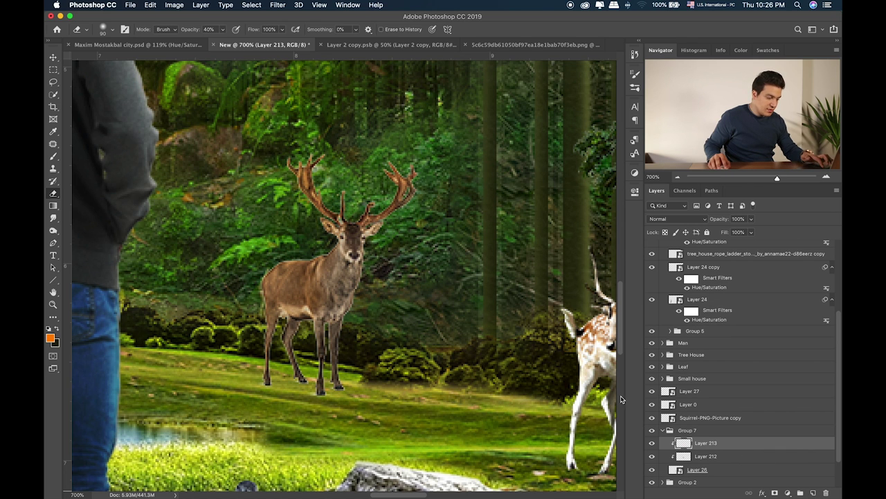
pyautogui.press('i')
pyautogui.click(50, 338)
pyautogui.click(555, 157)
pyautogui.press('Return')
pyautogui.press('b')
pyautogui.moveTo(410, 165)
pyautogui.mouseDown()
pyautogui.moveTo(361, 189)
pyautogui.moveTo(294, 159)
pyautogui.moveTo(302, 173)
pyautogui.mouseUp()
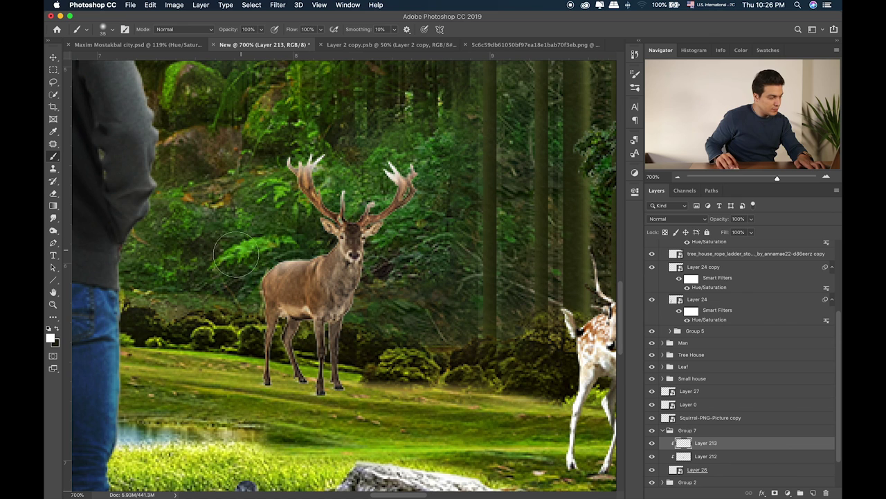
# Set the white antler highlight layer's blend mode to Overlay
pyautogui.press('v')
pyautogui.hotkey('shift', '+')
pyautogui.hotkey('shift', '+')
pyautogui.hotkey('shift', '+')
pyautogui.hotkey('shift', '+')
pyautogui.hotkey('shift', '+')
pyautogui.hotkey('shift', '+')
pyautogui.hotkey('shift', '+')
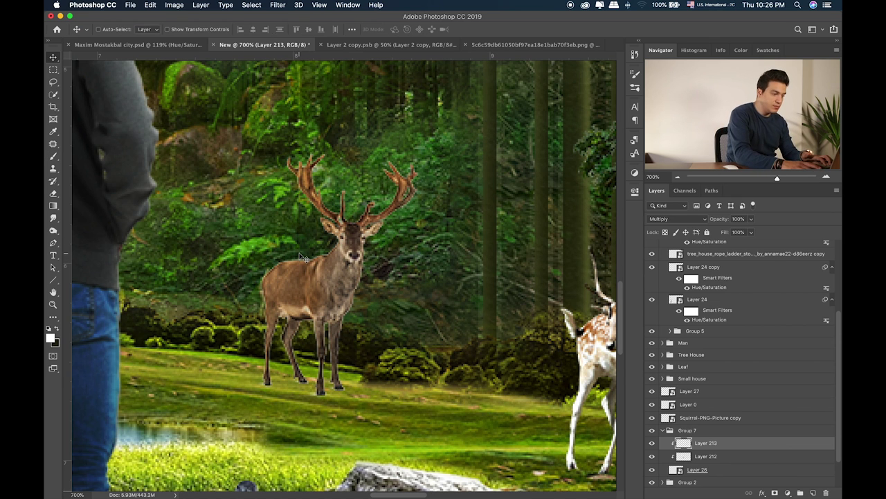
pyautogui.hotkey('shift', '+')
pyautogui.hotkey('shift', '+')
pyautogui.hotkey('shift', '-')
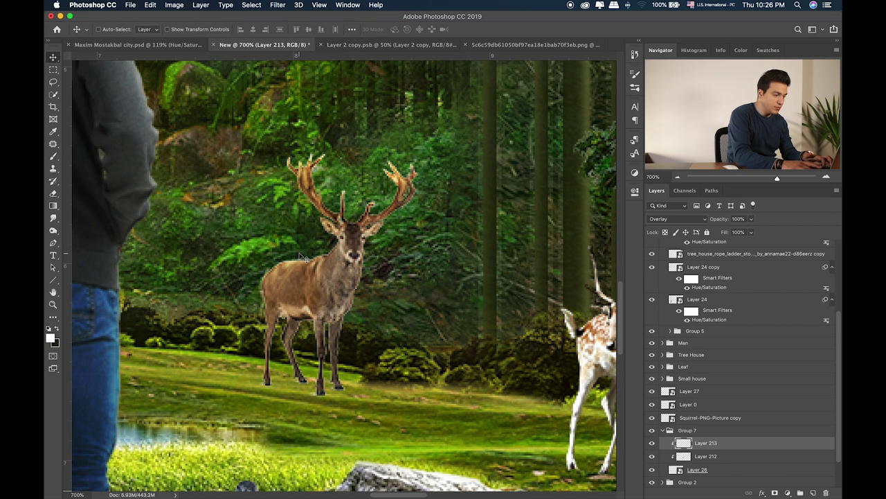
# Duplicate the stag layer beneath the original, then flip and squash the copy vertically below the stag's hooves
pyautogui.keyDown('alt'); pyautogui.moveTo(749, 471); pyautogui.dragTo(743, 481); pyautogui.keyUp('alt')
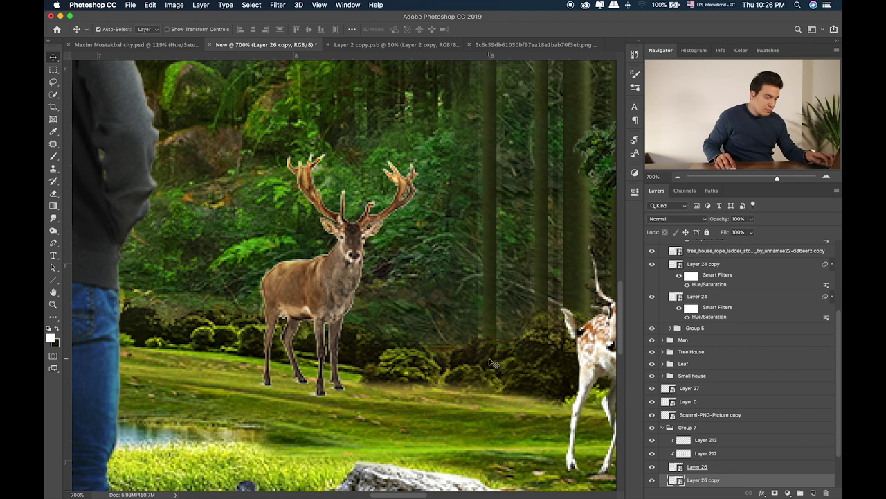
pyautogui.press('super+t')
pyautogui.moveTo(334, 150); pyautogui.dragTo(335, 477)
pyautogui.press('super+minus')
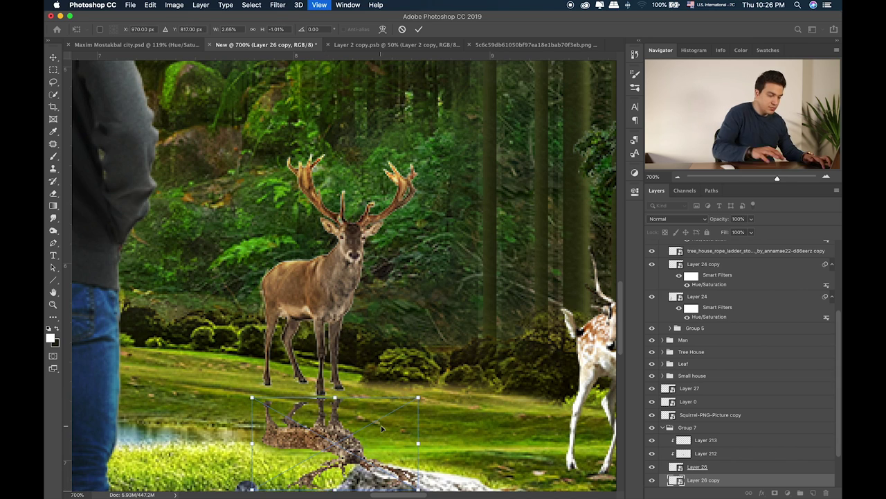
pyautogui.moveTo(381, 425); pyautogui.dragTo(330, 277)
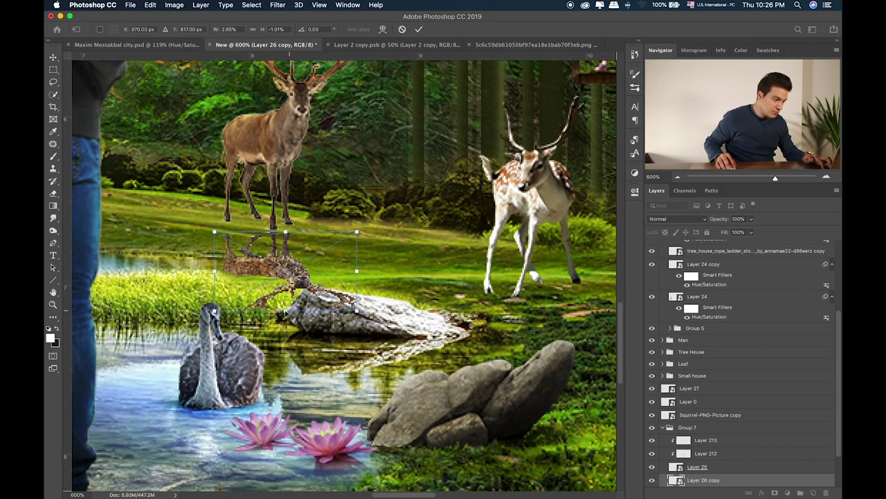
# Skew the flipped stag copy towards the pale rock, stretch it up to meet the hooves, and apply the transform
pyautogui.moveTo(286, 310); pyautogui.dragTo(355, 286)
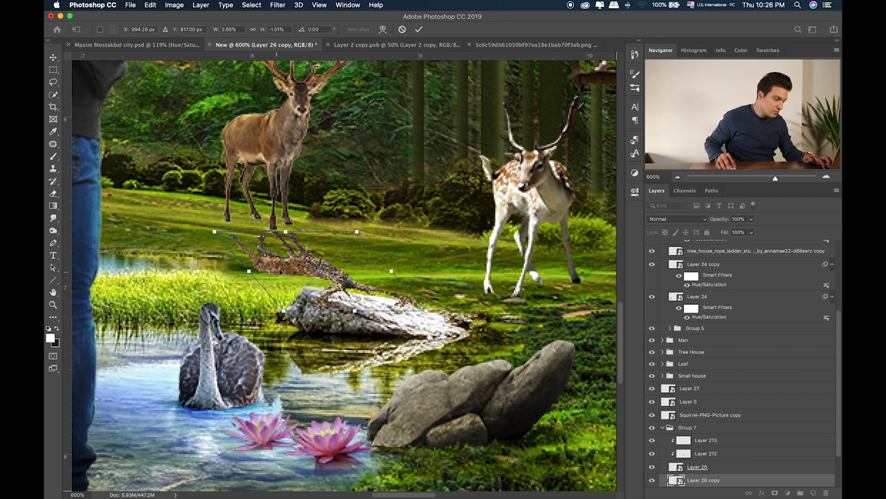
pyautogui.moveTo(285, 233); pyautogui.dragTo(270, 212)
pyautogui.press('Right')
pyautogui.press('Right')
pyautogui.press('Right')
pyautogui.press('Right')
pyautogui.press('Right')
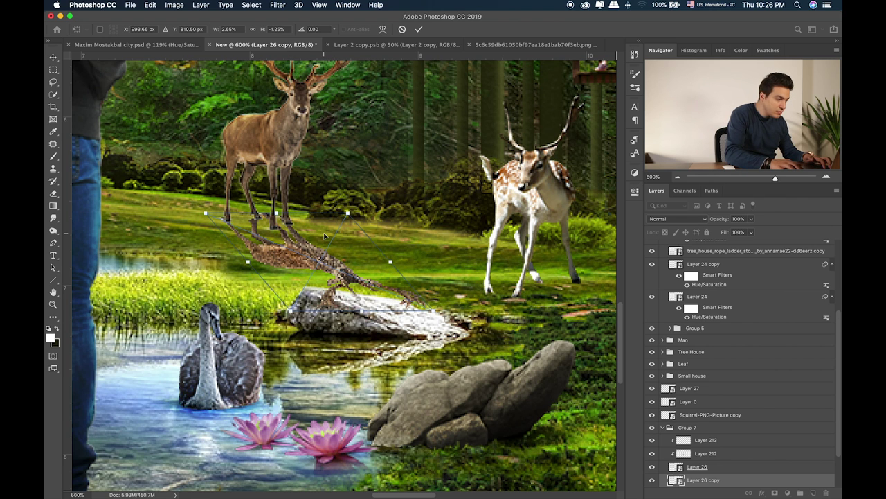
pyautogui.press('Return')
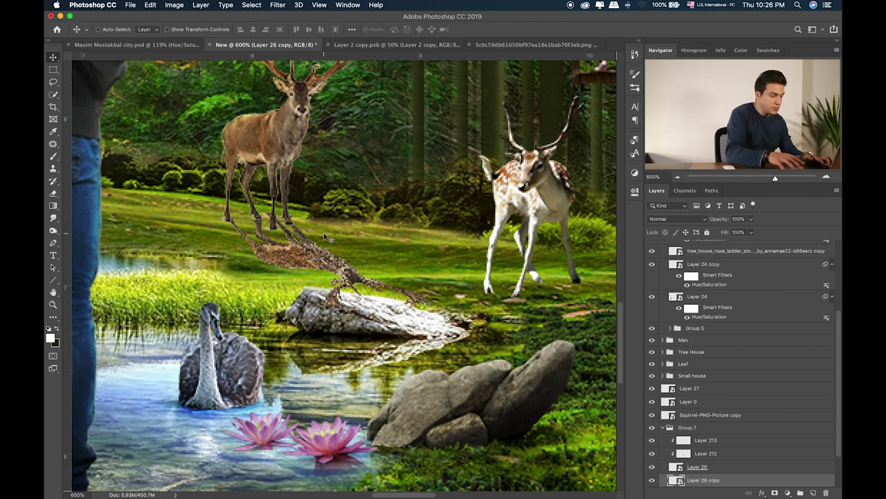
# Give the flipped stag copy a black Color Overlay and convert it to a smart object
pyautogui.doubleClick(795, 485)
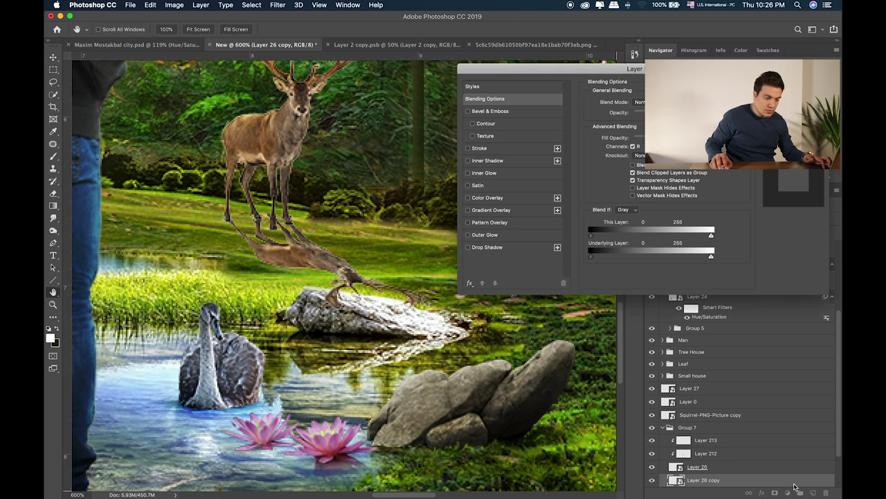
pyautogui.click(486, 198)
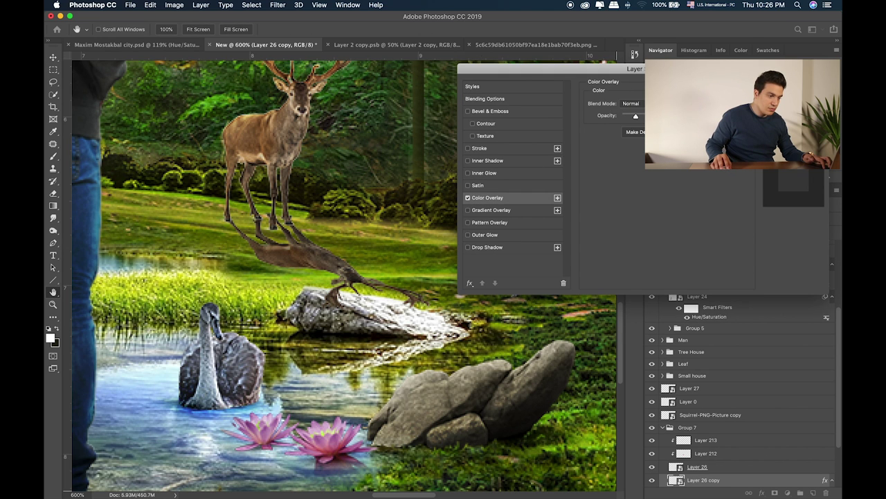
pyautogui.press('Return')
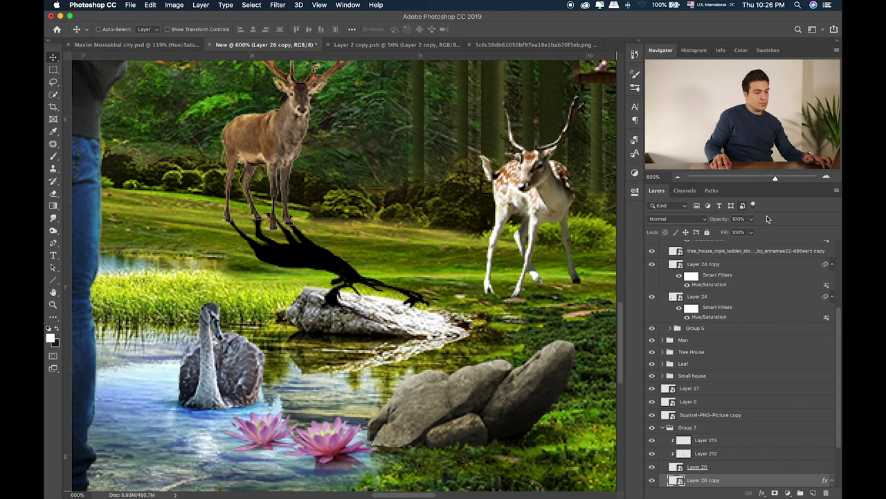
pyautogui.rightClick(776, 483)
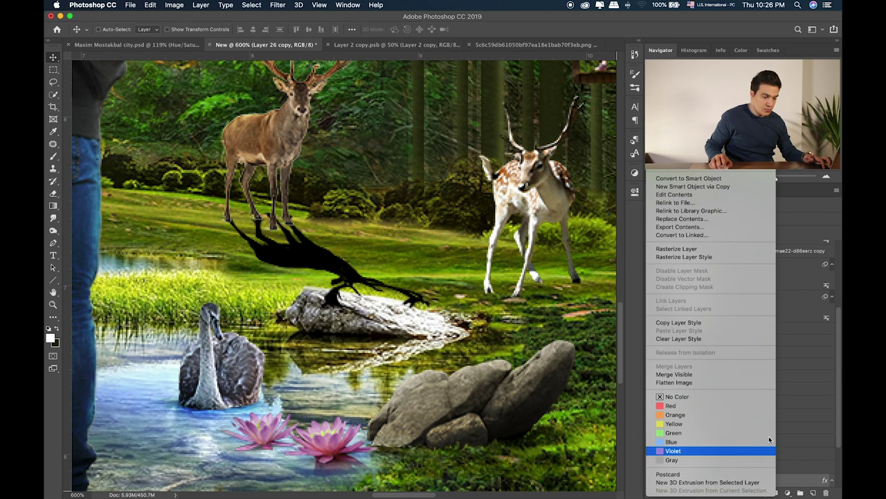
pyautogui.click(713, 179)
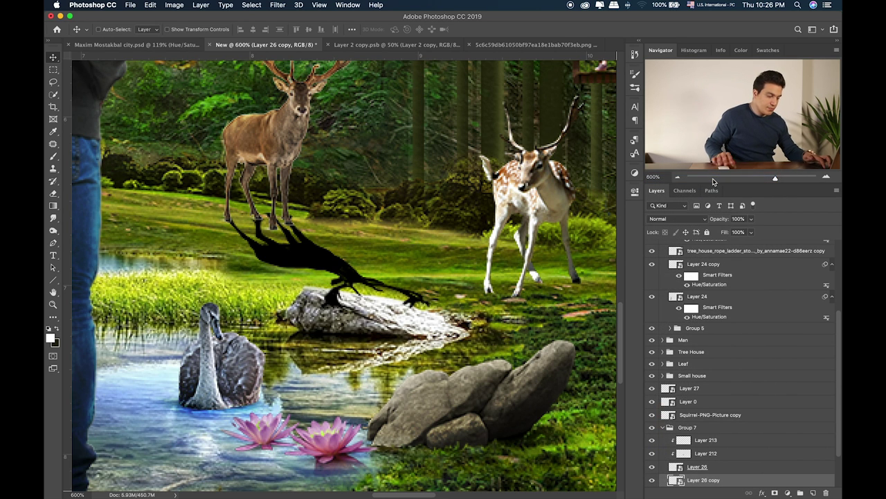
# Try blend modes from Multiply through Lighter Color on the stag's shadow layer
pyautogui.hotkey('shift', 'alt', 'm')
pyautogui.hotkey('shift', '+')
pyautogui.hotkey('shift', '+')
pyautogui.hotkey('shift', '+')
pyautogui.hotkey('shift', '+')
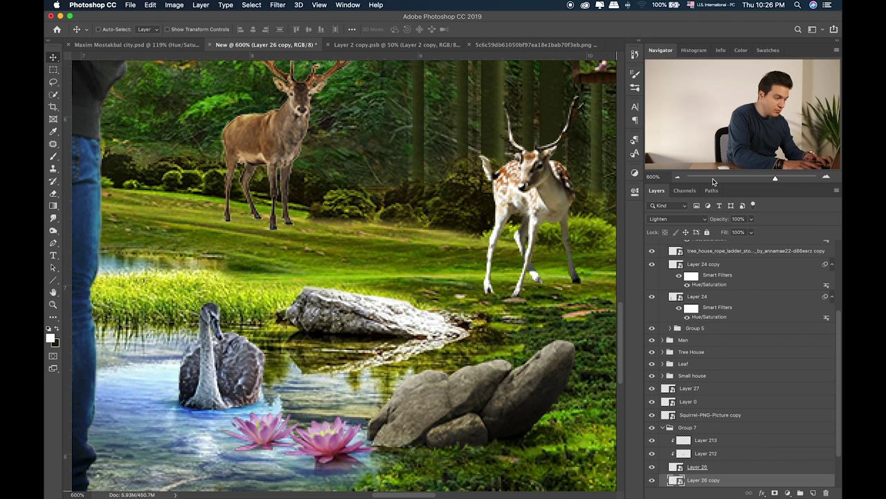
pyautogui.hotkey('shift', '+')
pyautogui.hotkey('shift', '+')
pyautogui.hotkey('shift', '+')
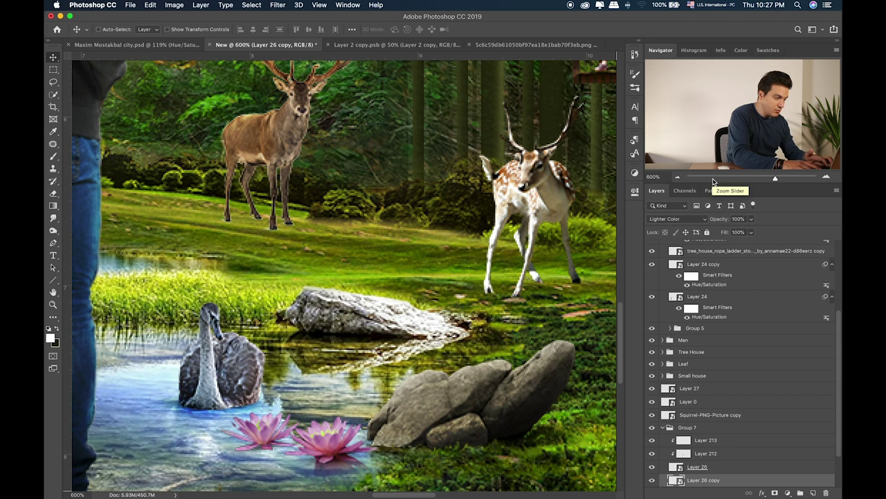
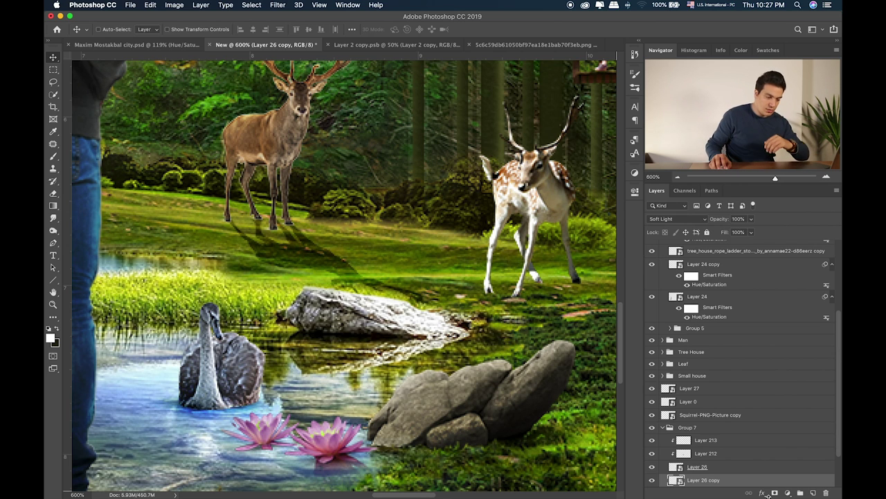
# Add a layer mask to the brown deer's shadow layer and paint it black with a 60 px brush at 30% opacity to fade the shadow
pyautogui.click(775, 492)
pyautogui.press('b')
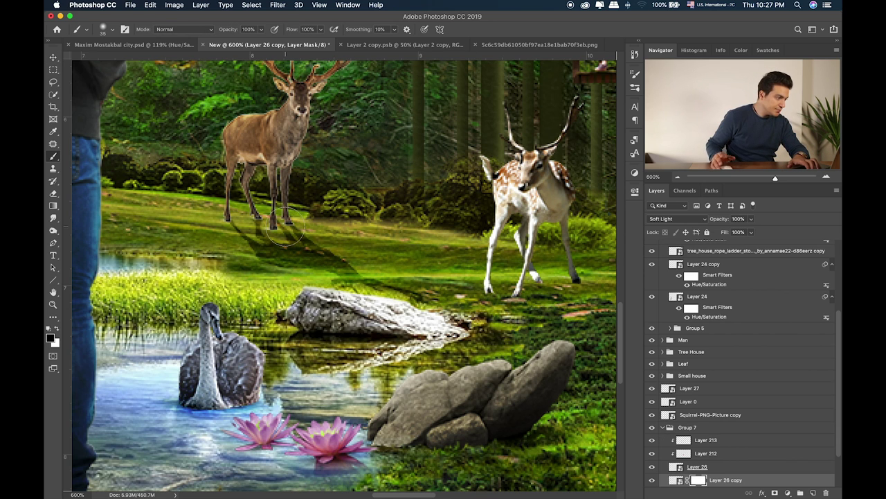
pyautogui.press(']')
pyautogui.click(429, 317)
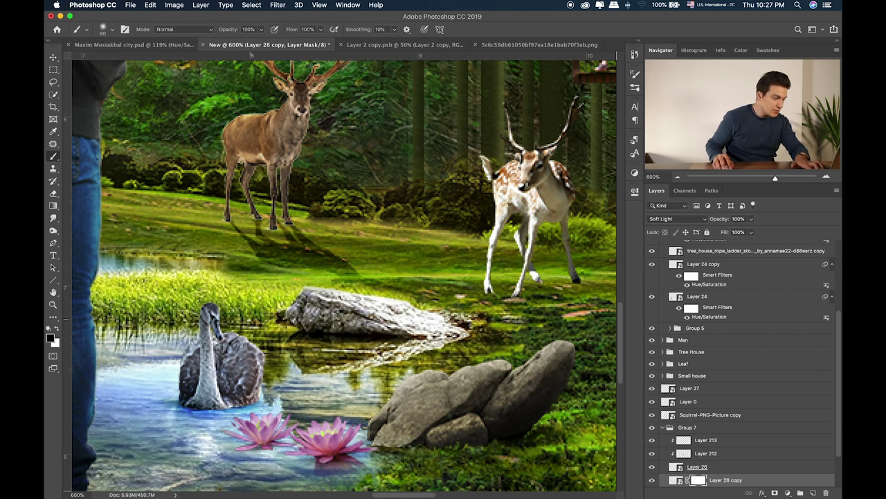
pyautogui.click(399, 303)
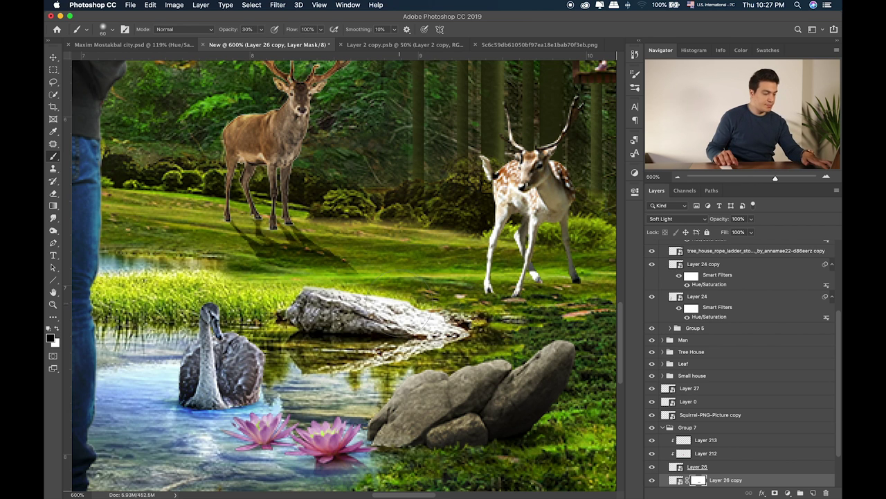
pyautogui.click(299, 277)
pyautogui.click(308, 259)
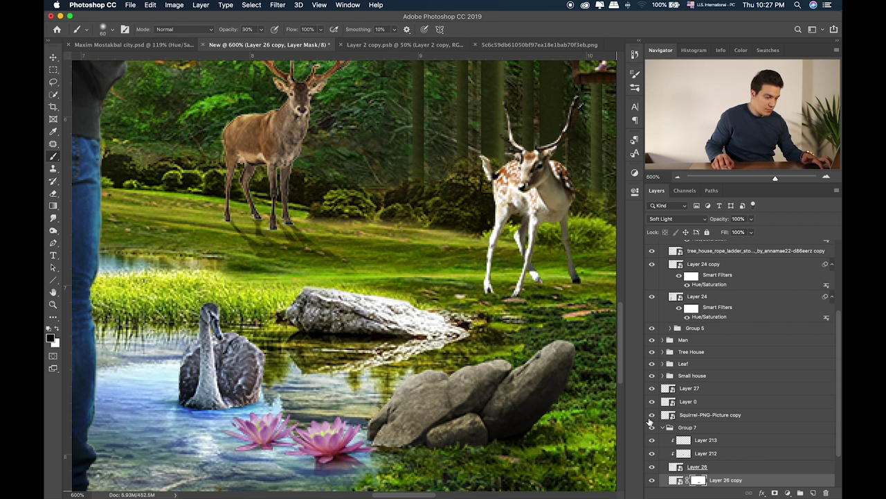
# Create a new layer above the deer's shadow layer and paint a soft black dab at the front hooves with a 25 px brush
pyautogui.press('[')
pyautogui.press('[')
pyautogui.press('[')
pyautogui.press('[')
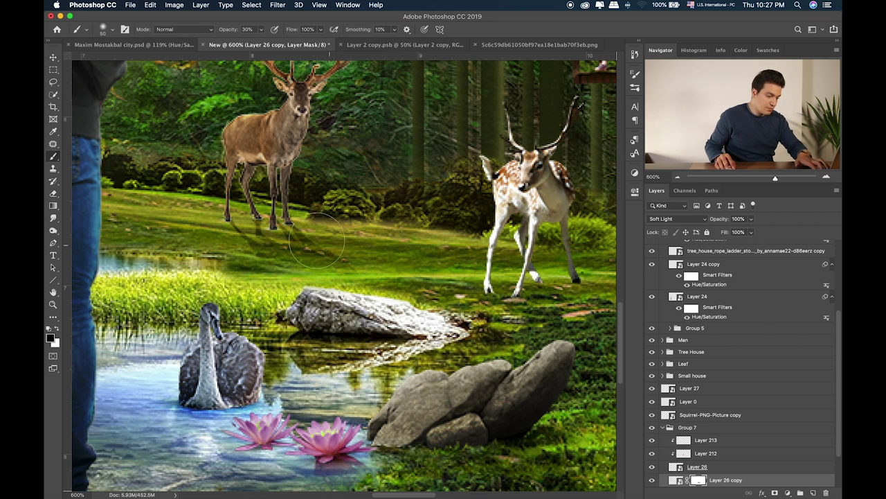
pyautogui.press('[')
pyautogui.press('[')
pyautogui.press('[')
pyautogui.press('0')
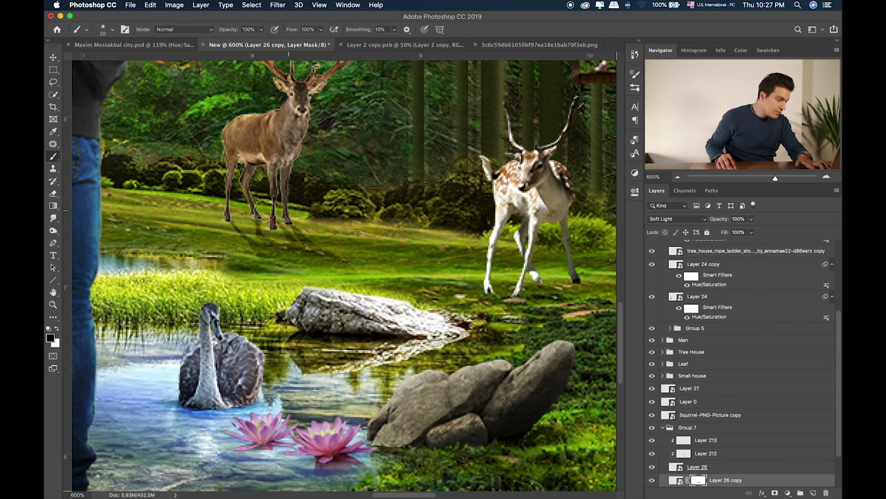
pyautogui.click(814, 492)
pyautogui.press('[')
pyautogui.press('[')
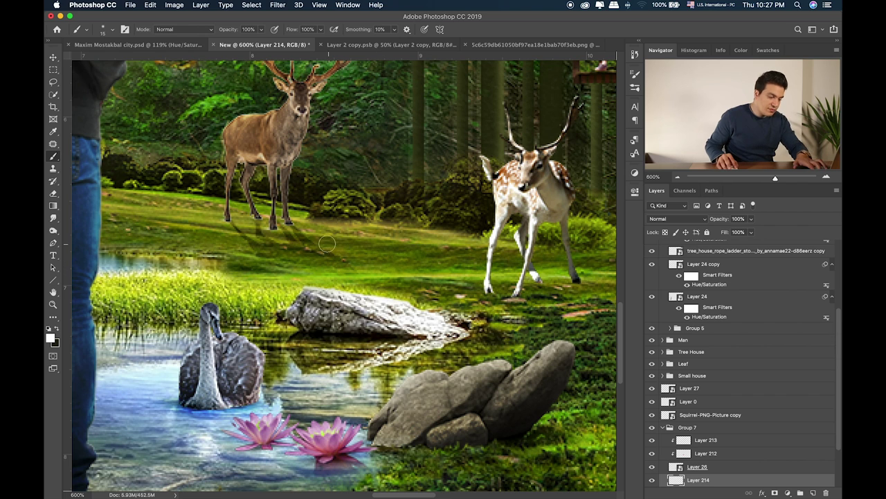
pyautogui.press('super+z')
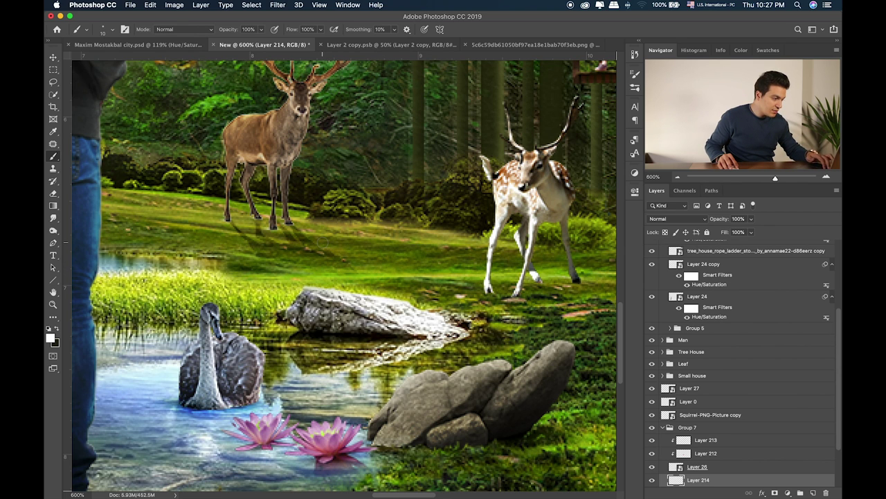
pyautogui.press(']')
pyautogui.press(']')
pyautogui.press(']')
pyautogui.press(']')
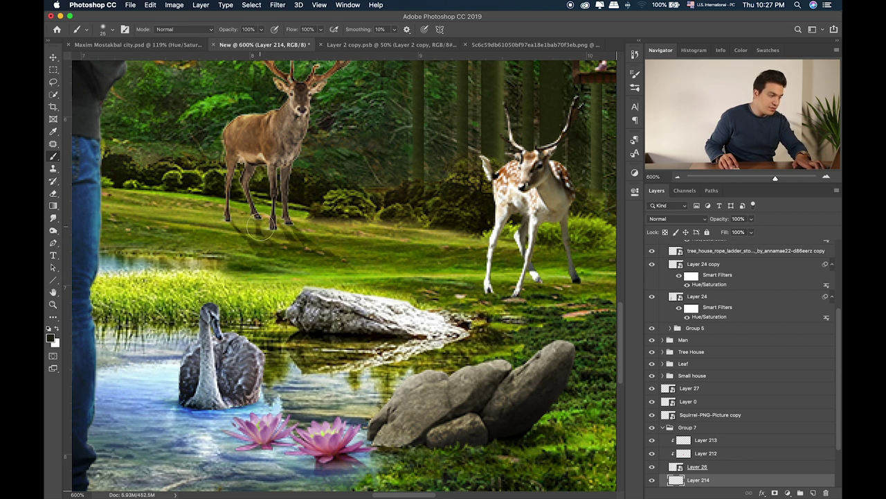
# Squash the black dab to about 22% height and place it flat under the brown deer's front hooves
pyautogui.hotkey('ctrl', 't')
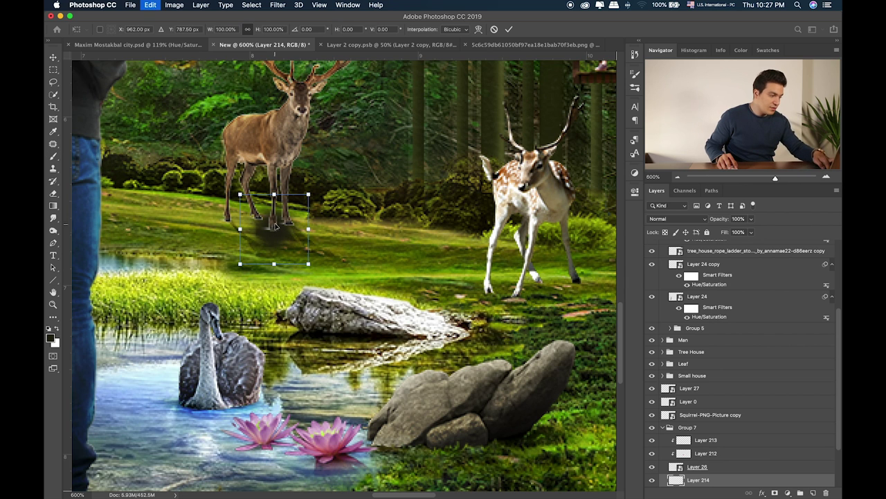
pyautogui.moveTo(273, 204); pyautogui.dragTo(291, 226)
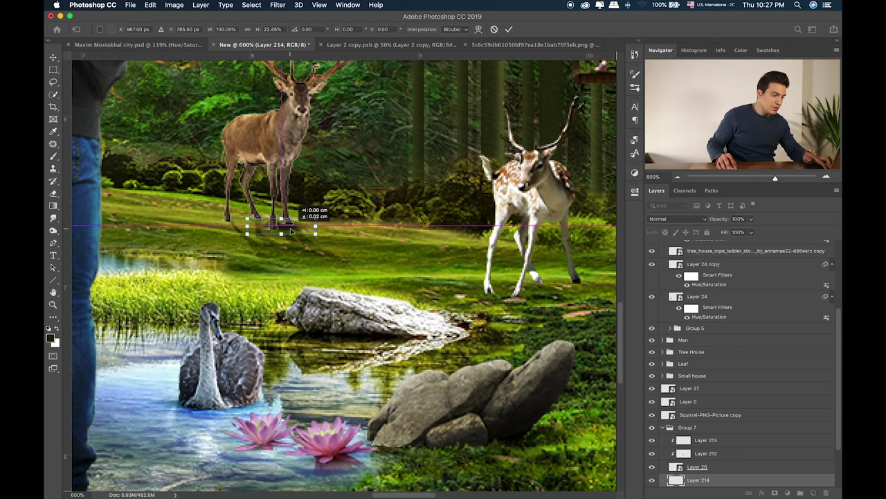
pyautogui.press('Return')
# Set the hoof shadow layer's blend mode to Overlay
pyautogui.hotkey('shift', 'alt', 'k')
pyautogui.hotkey('shift', '+')
pyautogui.hotkey('shift', '+')
pyautogui.hotkey('shift', '+')
pyautogui.hotkey('shift', '+')
pyautogui.hotkey('shift', '+')
pyautogui.hotkey('shift', '+')
pyautogui.hotkey('shift', '+')
pyautogui.hotkey('shift', '+')
pyautogui.hotkey('shift', '+')
pyautogui.hotkey('shift', '+')
pyautogui.hotkey('shift', '+')
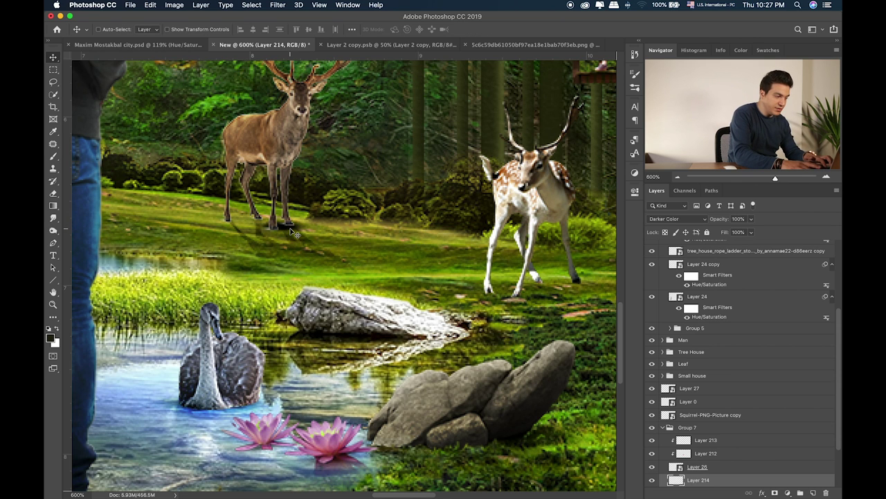
pyautogui.hotkey('shift', '-')
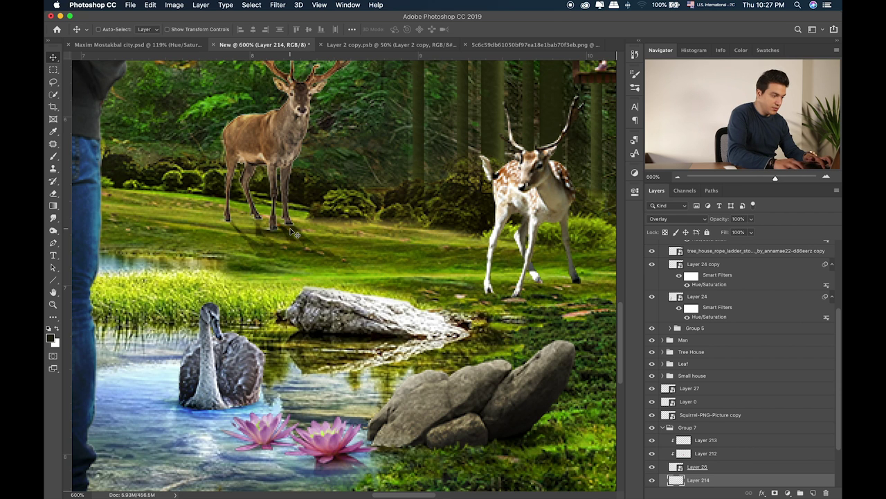
# Duplicate the hoof shadow layer and transform the copy to deepen the contact shadow beneath the brown deer
pyautogui.keyDown('alt'); pyautogui.moveTo(262, 229); pyautogui.dragTo(270, 223); pyautogui.keyUp('alt')
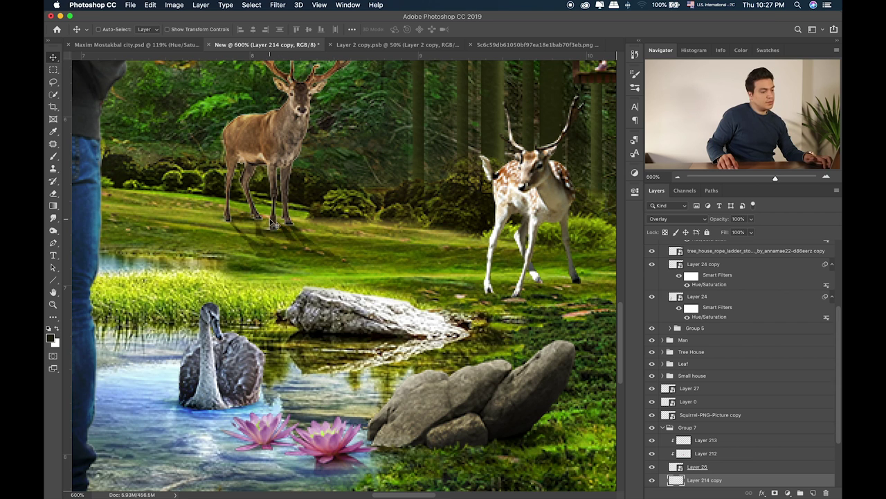
pyautogui.press('super+t')
pyautogui.moveTo(277, 224); pyautogui.dragTo(308, 234)
pyautogui.press('Return')
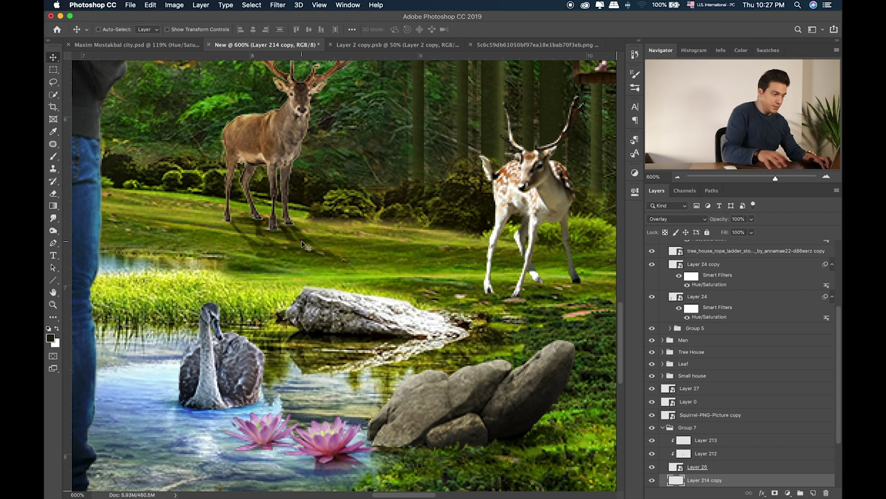
# Add a clipped layer above Layer 213 and paint black over the brown deer's lower legs with a 70 px soft brush
pyautogui.click(721, 445)
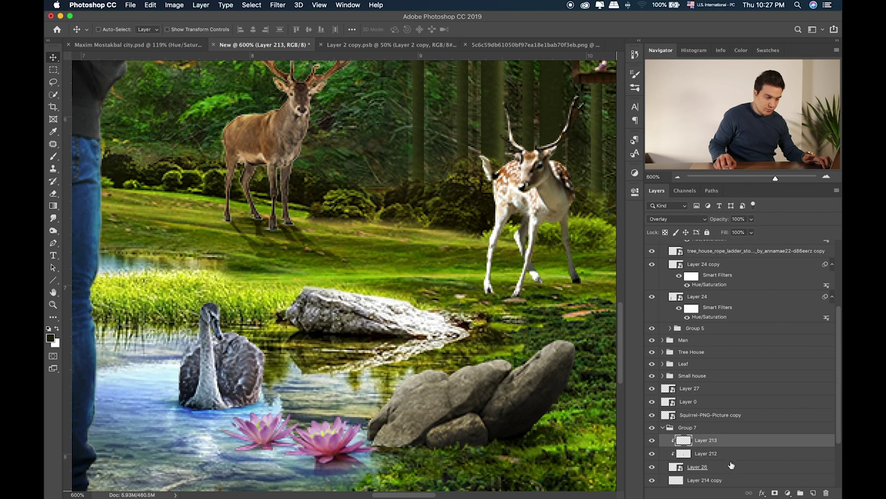
pyautogui.click(810, 493)
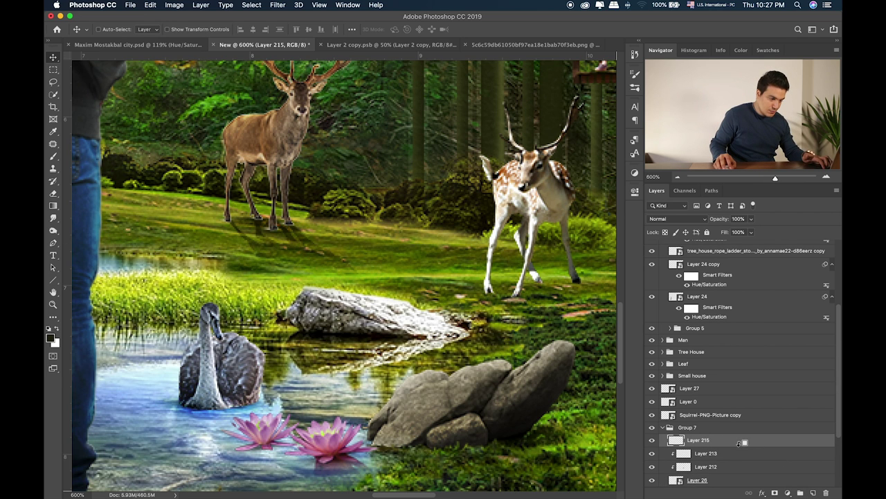
pyautogui.keyDown('alt'); pyautogui.click(740, 444); pyautogui.keyUp('alt')
pyautogui.press('b')
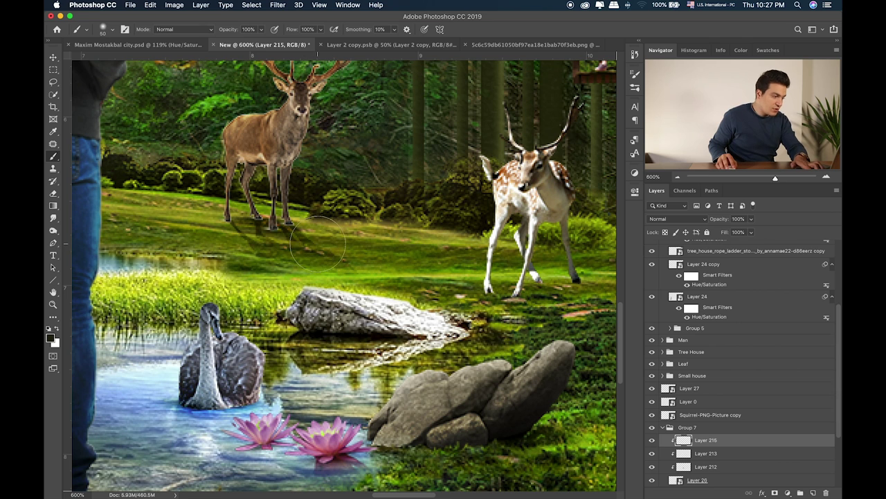
pyautogui.press(']')
pyautogui.press(']')
pyautogui.click(271, 240)
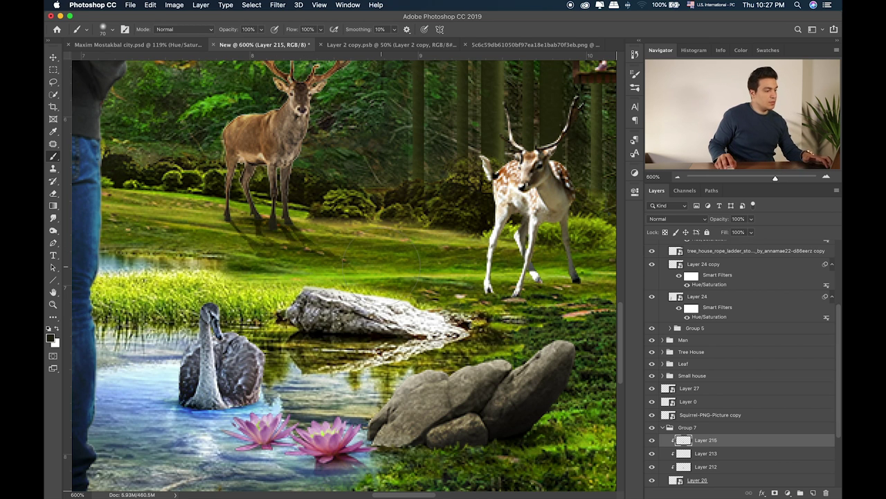
# Set the leg-shading layer's blend mode to Overlay
pyautogui.press('v')
pyautogui.hotkey('shift', 'alt', 'g')
pyautogui.hotkey('shift', 'alt', 'o')
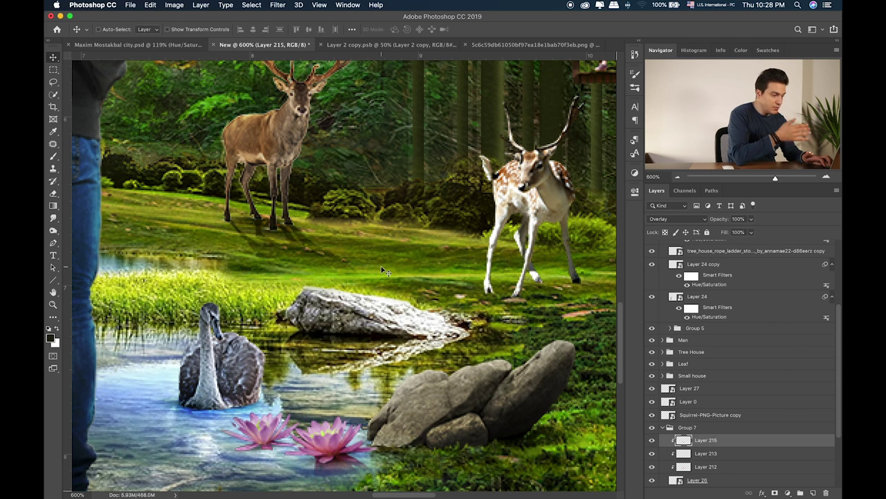
# Add another clipped layer above the leg shading and paint white along the brown deer's waterfall-facing side and antler with a 150 px brush
pyautogui.press('super+0')
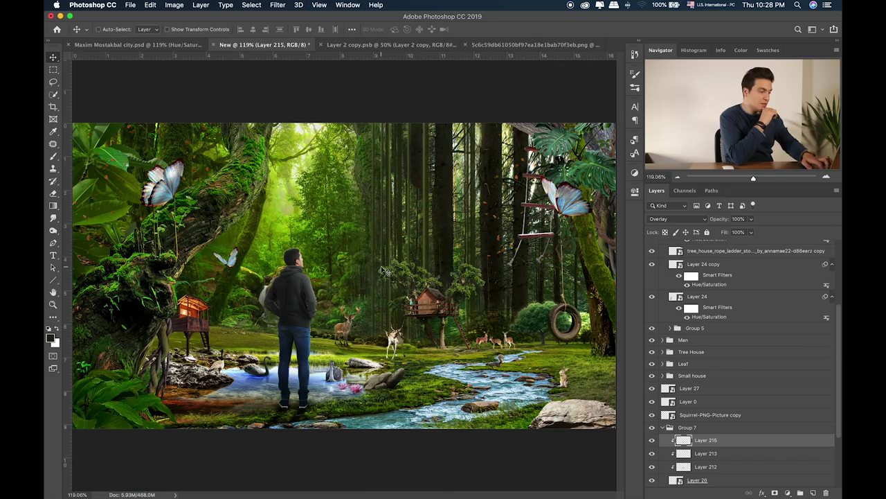
pyautogui.press('super+equal')
pyautogui.press('super+equal')
pyautogui.press('super+equal')
pyautogui.press('super+equal')
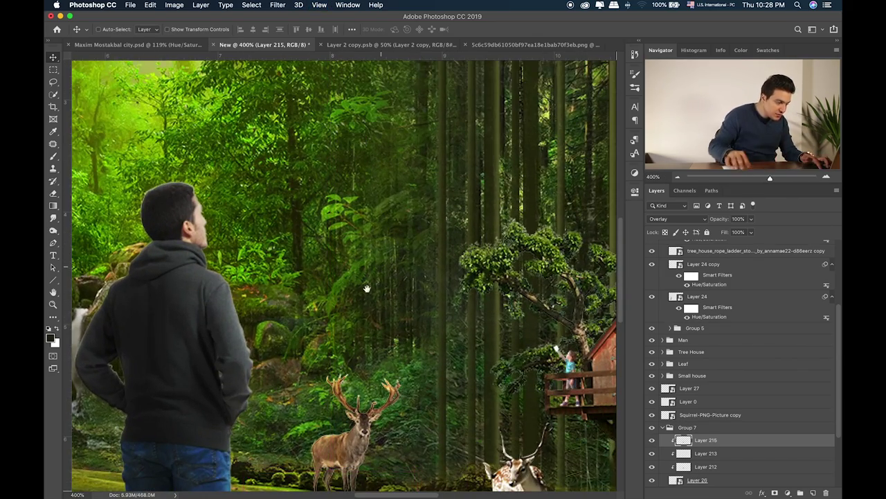
pyautogui.moveTo(367, 288); pyautogui.dragTo(313, 214)
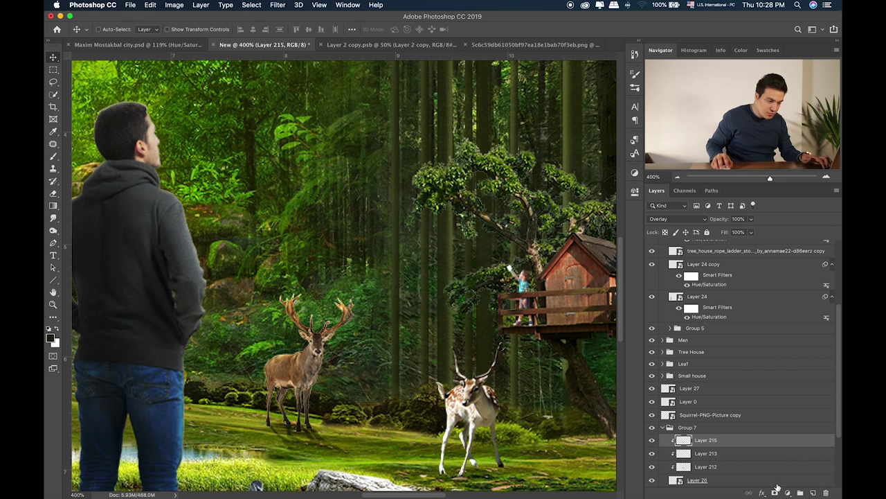
pyautogui.click(813, 493)
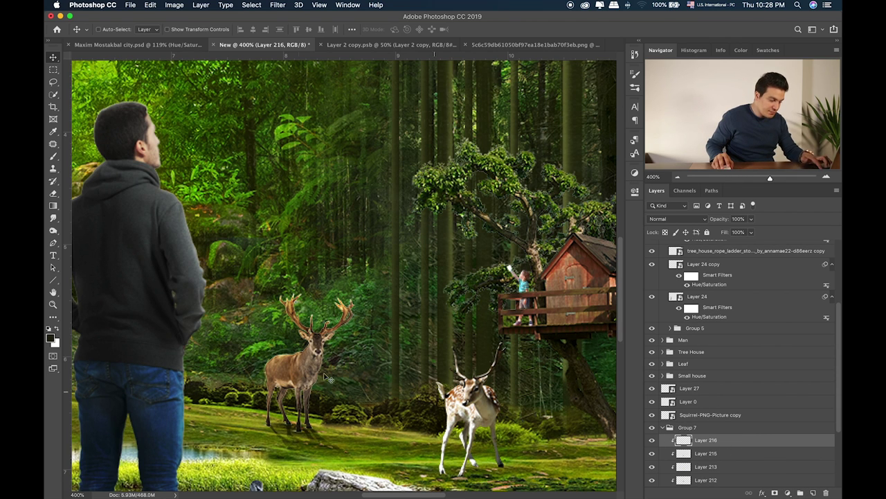
pyautogui.press('b')
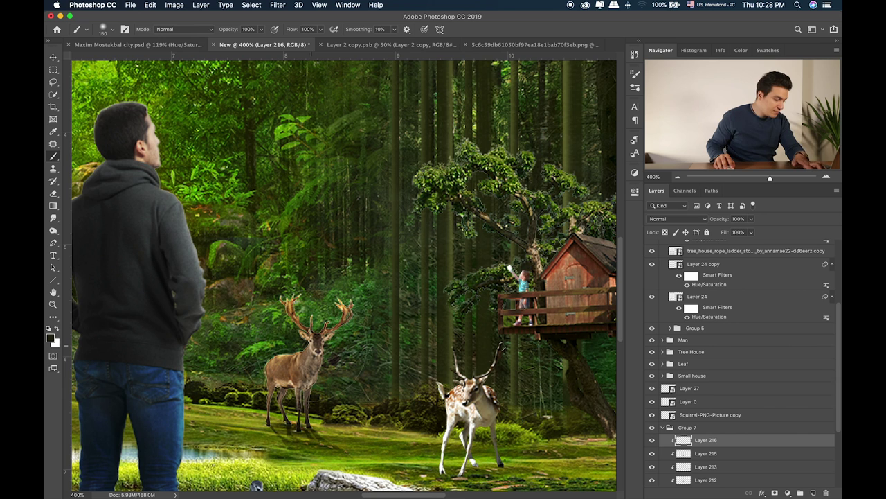
pyautogui.press(']')
pyautogui.click(255, 325)
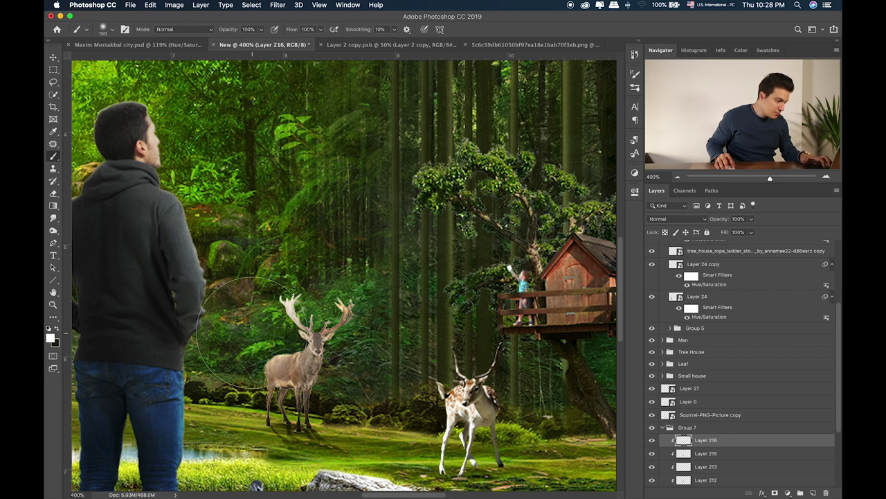
# Cycle the white highlight layer's blend modes and set it to Overlay
pyautogui.press('v')
pyautogui.hotkey('shift', '+')
pyautogui.hotkey('shift', '+')
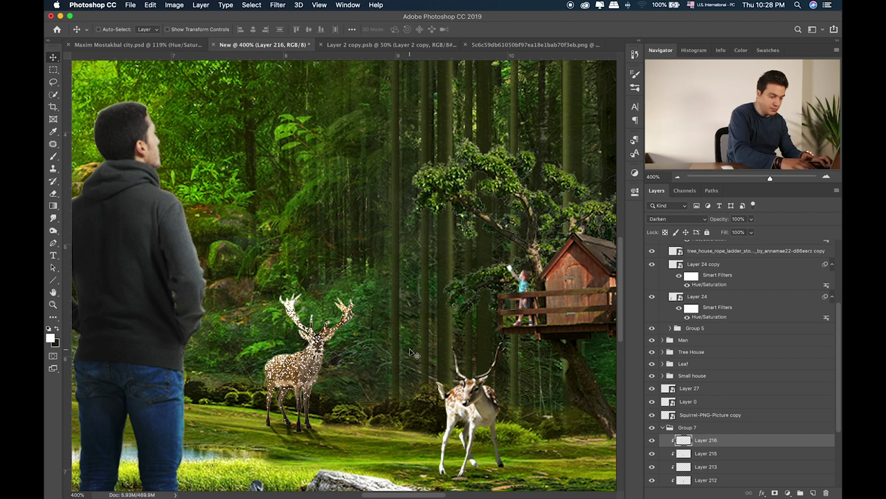
pyautogui.hotkey('shift', '+')
pyautogui.hotkey('shift', '+')
pyautogui.hotkey('shift', '+')
pyautogui.hotkey('shift', '+')
pyautogui.hotkey('shift', '+')
pyautogui.hotkey('shift', '+')
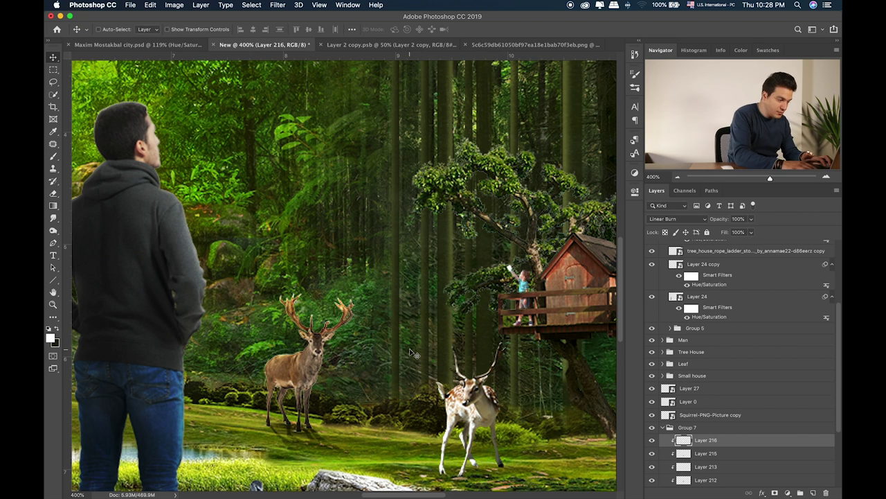
pyautogui.hotkey('shift', '+')
pyautogui.hotkey('shift', '+')
pyautogui.hotkey('shift', '+')
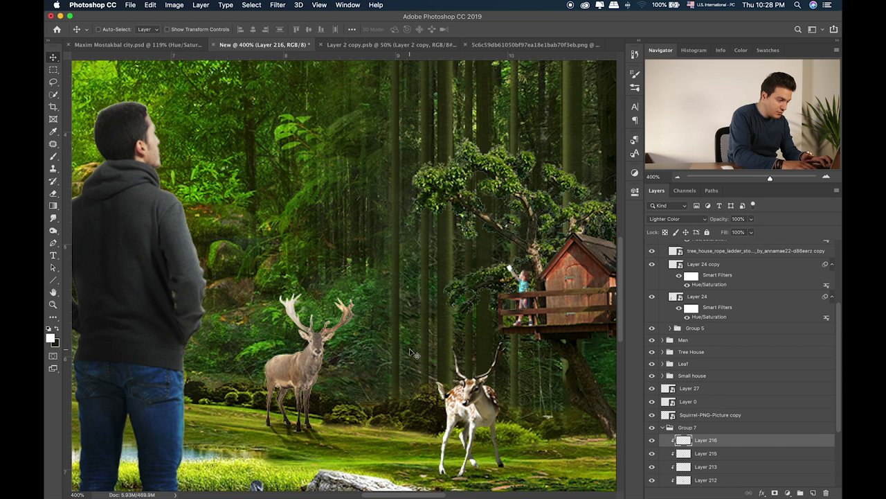
# Compare the whole composition with the deer's highlight layer hidden and shown
pyautogui.press('super+0')
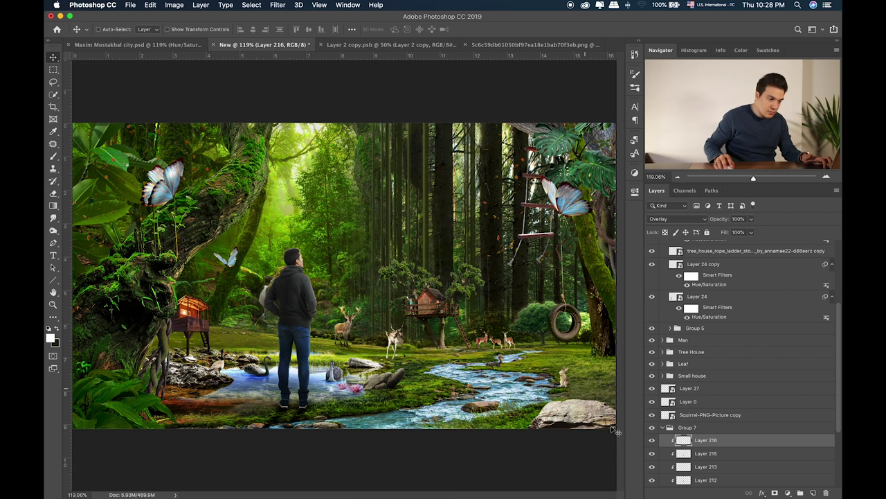
pyautogui.click(651, 439)
pyautogui.click(652, 440)
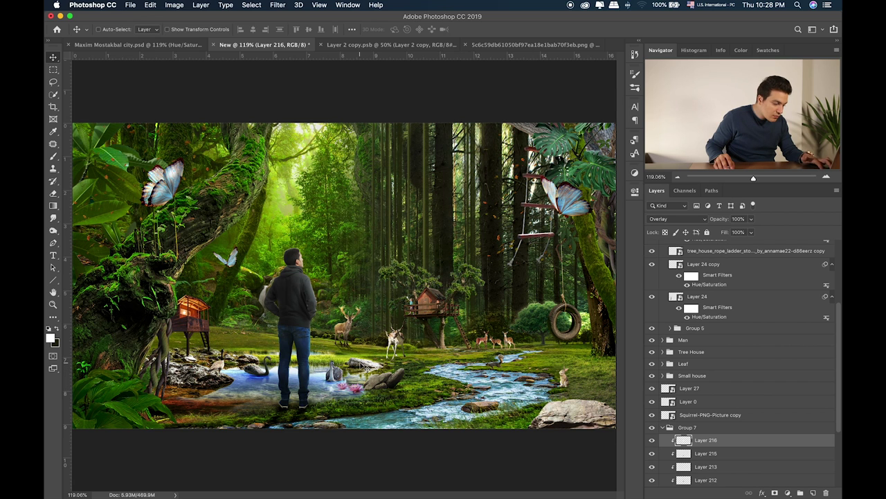
pyautogui.press('e')
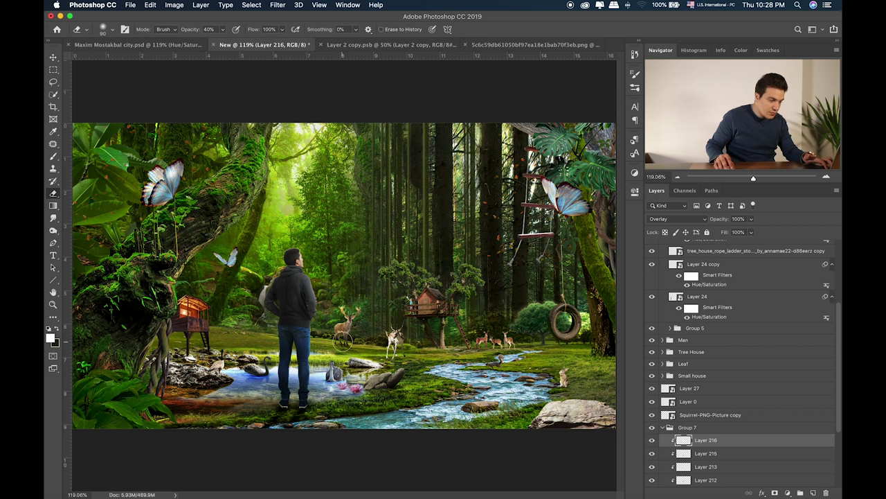
# Collapse Group 7 and select the Squirrel-PNG-Picture copy layer, with the squirrel by the stream in close view
pyautogui.click(662, 429)
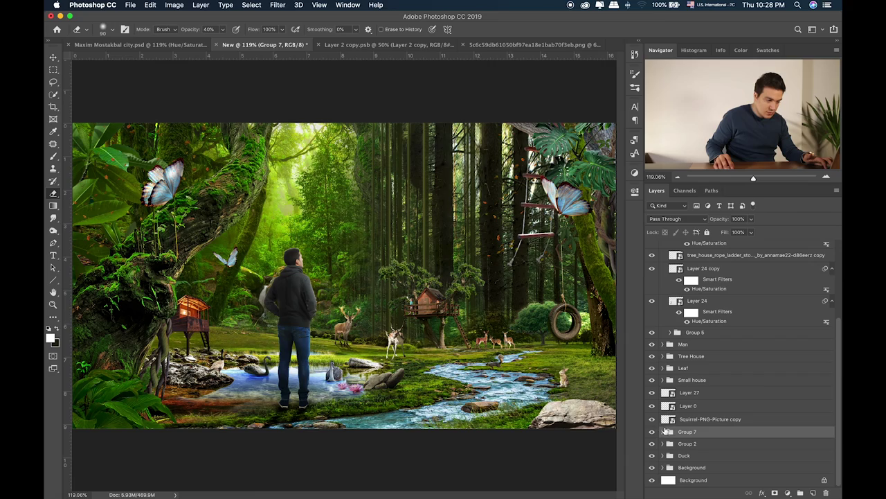
pyautogui.click(701, 420)
pyautogui.press('super+plus')
pyautogui.press('super+plus')
pyautogui.press('super+plus')
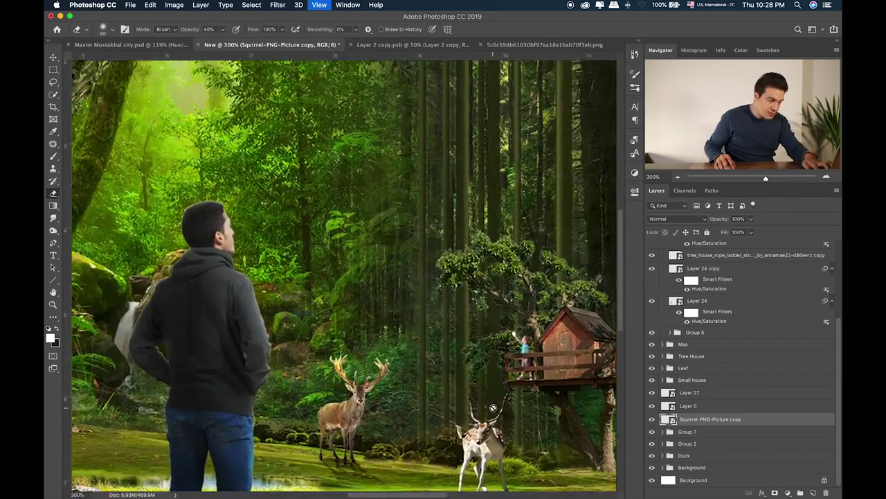
pyautogui.moveTo(495, 417); pyautogui.dragTo(275, 279)
pyautogui.moveTo(562, 432); pyautogui.dragTo(300, 287)
pyautogui.hscroll(3, 300, 287)
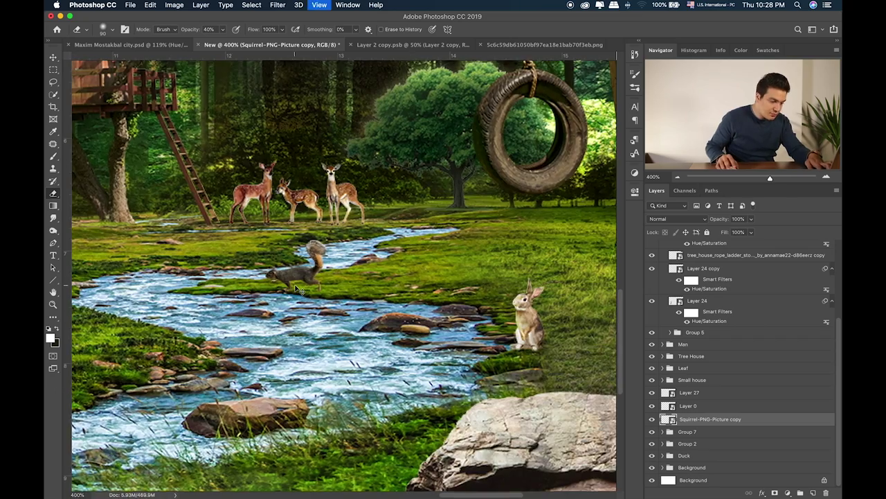
pyautogui.scroll(2, 331, 292)
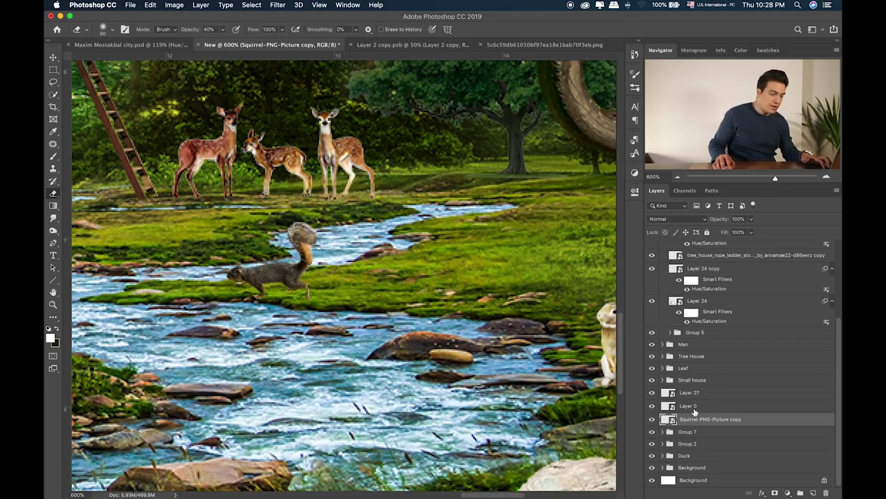
# Group the squirrel layer, add a new layer clipped to the squirrel, and set a 45 px brush
pyautogui.press('v')
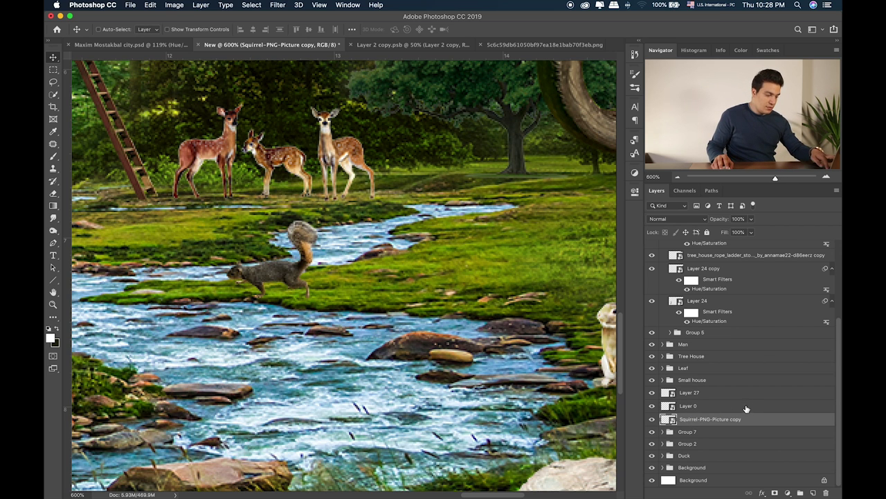
pyautogui.press('super+g')
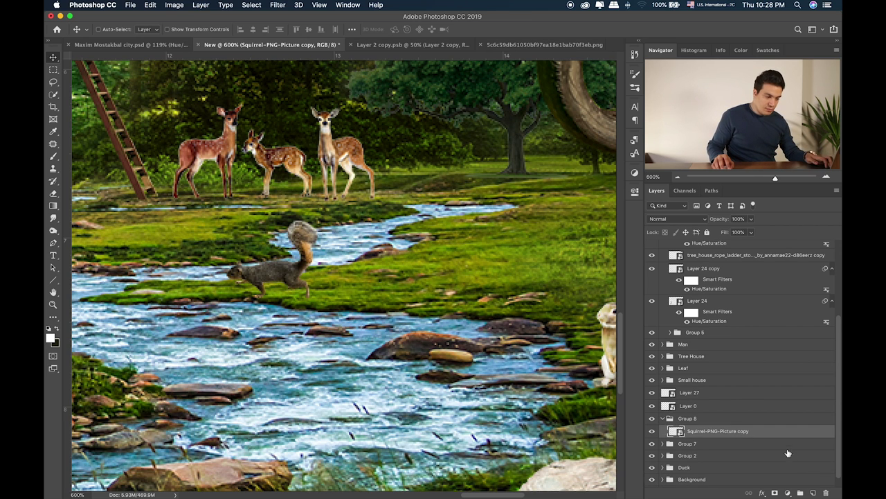
pyautogui.click(812, 493)
pyautogui.keyDown('alt'); pyautogui.click(758, 437); pyautogui.keyUp('alt')
pyautogui.press('b')
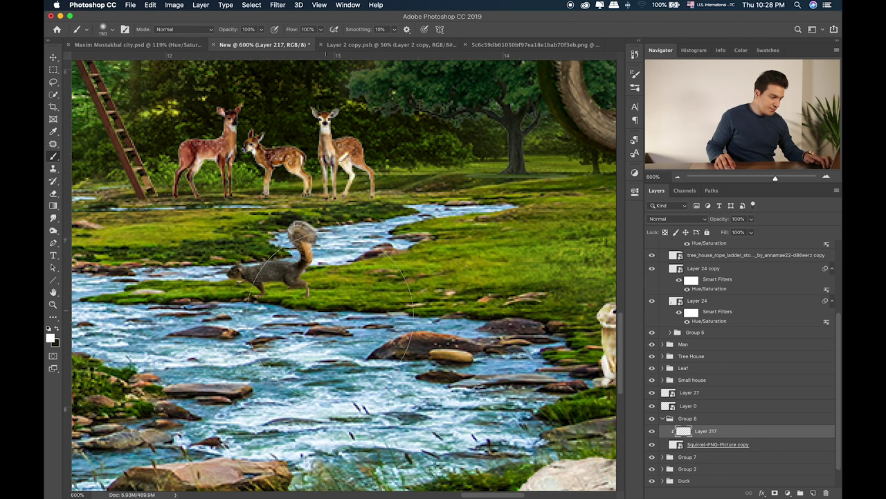
pyautogui.press('[')
pyautogui.press('[')
pyautogui.press('[')
pyautogui.moveTo(312, 298); pyautogui.dragTo(239, 302)
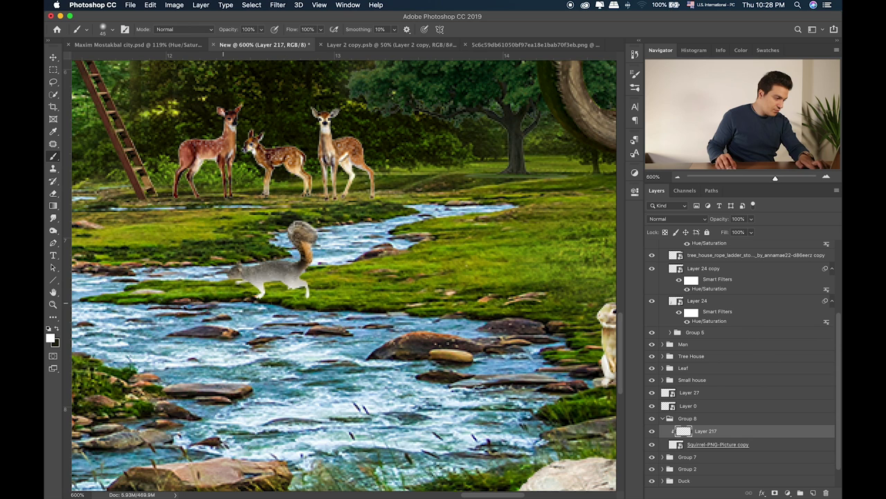
pyautogui.press('super+z')
pyautogui.press('[')
pyautogui.press('super+z')
# Paint black along the squirrel's belly and legs on the clipped layer and set its blend mode to Overlay
pyautogui.moveTo(302, 305)
pyautogui.mouseDown()
pyautogui.moveTo(212, 304)
pyautogui.moveTo(336, 305)
pyautogui.mouseUp()
pyautogui.press('x')
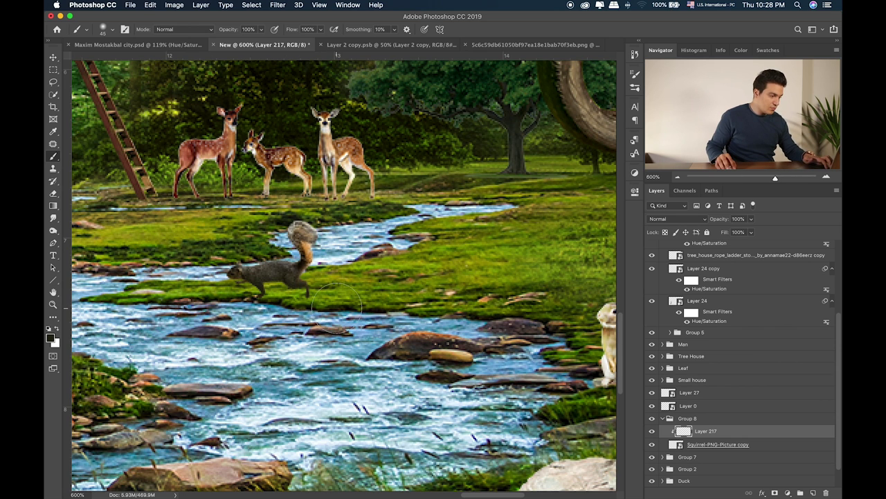
pyautogui.press('v')
pyautogui.hotkey('shift', '+')
pyautogui.hotkey('shift', '+')
pyautogui.hotkey('shift', '+')
pyautogui.hotkey('shift', '+')
pyautogui.hotkey('shift', '+')
pyautogui.hotkey('shift', '+')
pyautogui.hotkey('shift', '+')
pyautogui.hotkey('shift', '+')
pyautogui.hotkey('shift', '+')
pyautogui.hotkey('shift', '+')
pyautogui.hotkey('shift', '+')
pyautogui.hotkey('shift', '+')
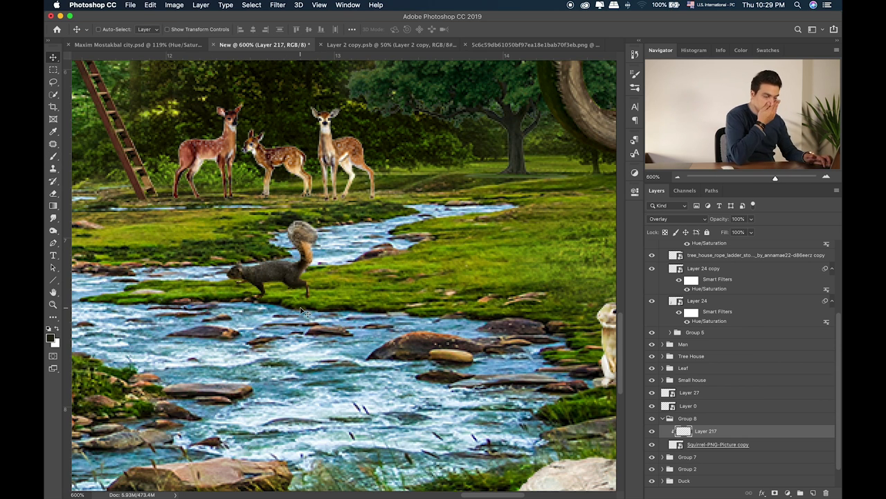
# Duplicate the Squirrel-PNG-Picture copy layer and place the duplicate below the original inside Group 8
pyautogui.click(803, 448)
pyautogui.press('alt+shift+super+n')
pyautogui.moveTo(777, 449); pyautogui.dragTo(761, 461)
pyautogui.press('super+t')
pyautogui.press('Return')
pyautogui.press('super+t')
pyautogui.click(519, 177)
pyautogui.press('super+z')
pyautogui.press('super+z')
pyautogui.moveTo(708, 444); pyautogui.dragTo(708, 461)
# Flip the duplicate squirrel vertically beneath the original's feet and skew it sideways to follow the cast shadow's direction
pyautogui.press('super+t')
pyautogui.moveTo(277, 218); pyautogui.dragTo(273, 345)
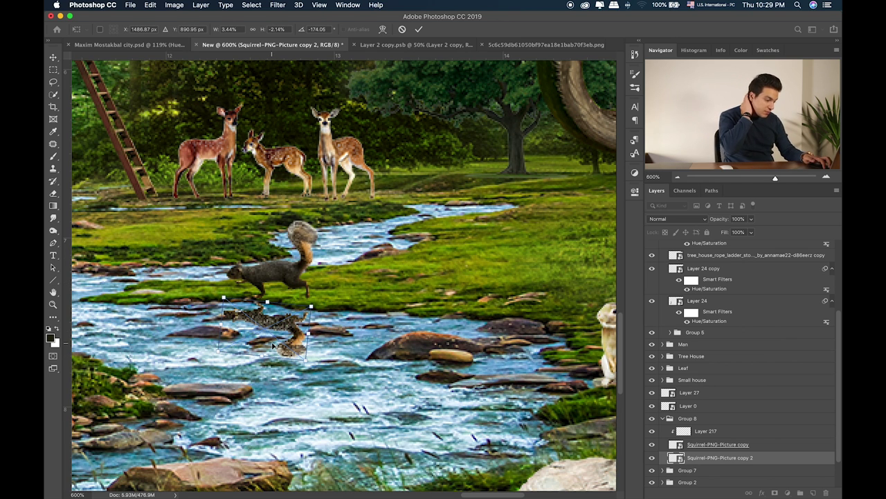
pyautogui.press('Return')
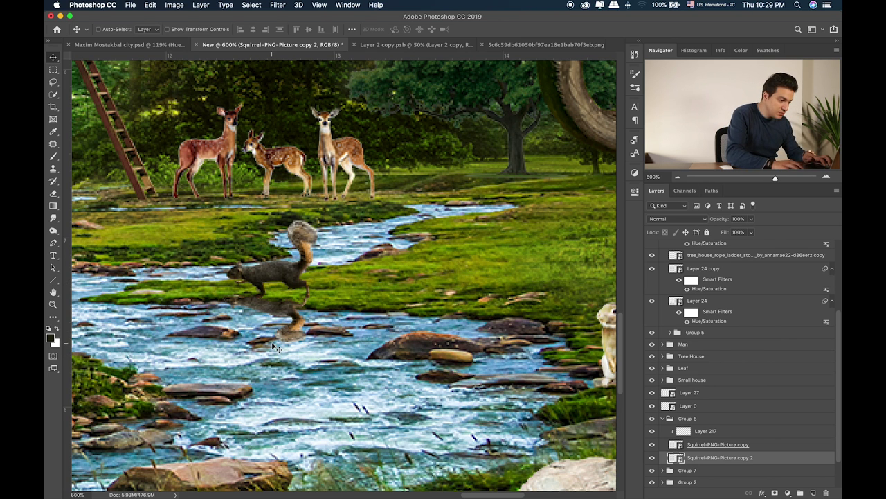
pyautogui.press('super+t')
pyautogui.moveTo(272, 344); pyautogui.dragTo(311, 340)
pyautogui.press('Return')
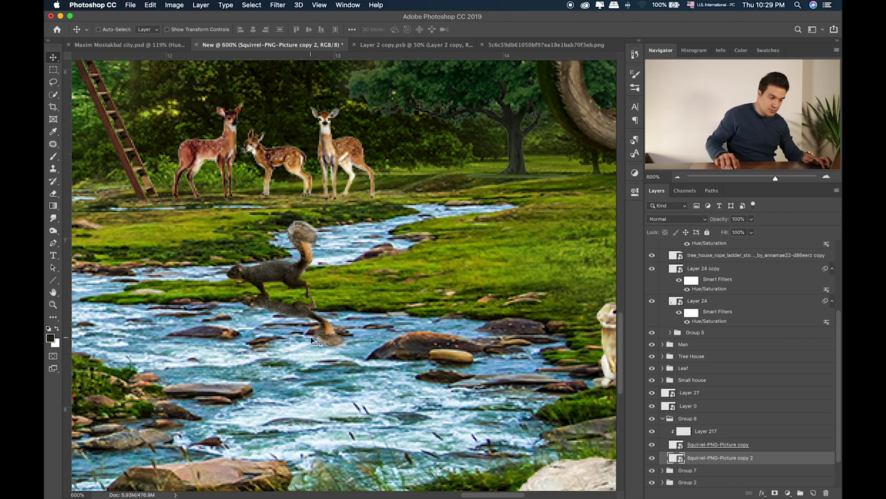
# Apply a black Color Overlay to the flipped squirrel and lower its layer opacity to 62%
pyautogui.doubleClick(783, 457)
pyautogui.click(488, 198)
pyautogui.press('Return')
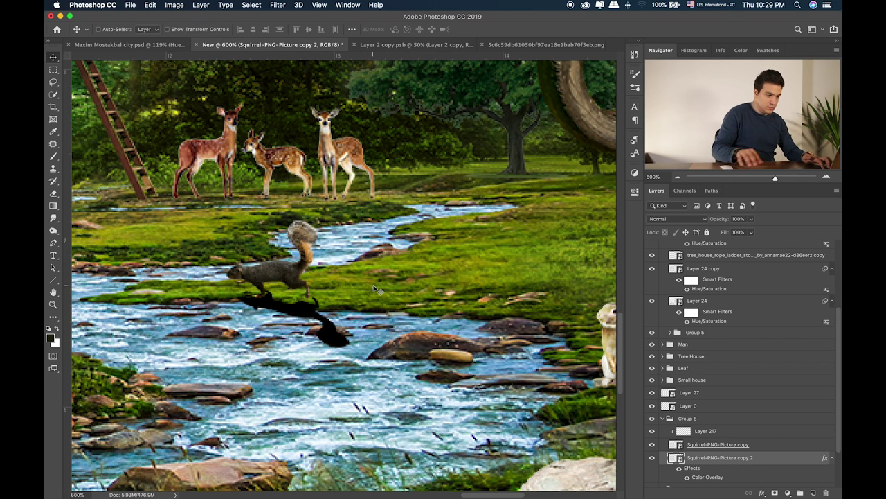
pyautogui.moveTo(754, 220); pyautogui.dragTo(724, 268)
pyautogui.click(735, 231)
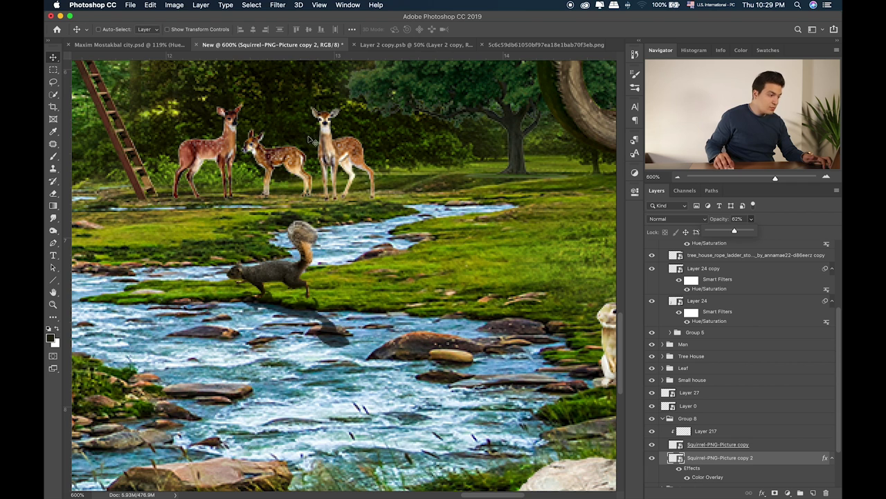
# Soften the squirrel's cast shadow with a Gaussian Blur filter
pyautogui.click(175, 5)
pyautogui.moveTo(277, 5)
pyautogui.moveTo(293, 118)
pyautogui.click(432, 153)
pyautogui.press('Return')
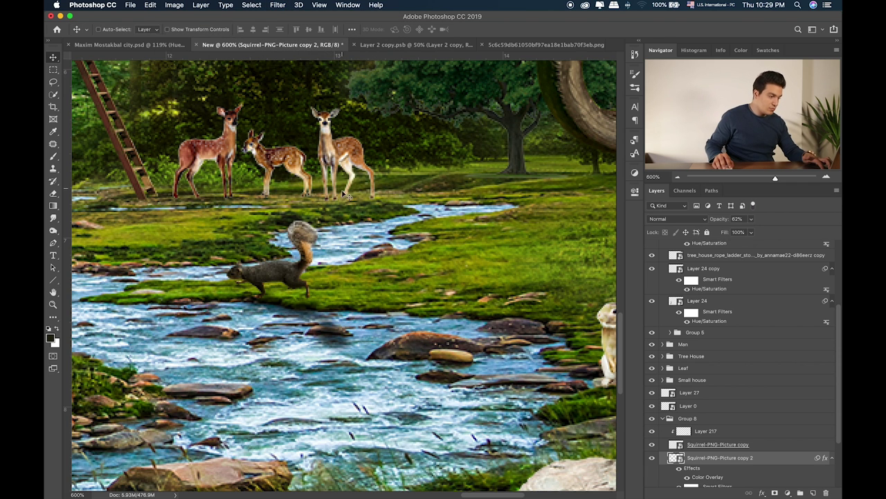
# Add another layer clipped directly above the squirrel and paint orange over its tail, back and head
pyautogui.click(692, 447)
pyautogui.click(813, 492)
pyautogui.press('b')
pyautogui.press('x')
pyautogui.click(50, 337)
pyautogui.click(304, 255)
pyautogui.press('Return')
pyautogui.moveTo(302, 229)
pyautogui.mouseDown()
pyautogui.moveTo(296, 250)
pyautogui.moveTo(234, 270)
pyautogui.mouseUp()
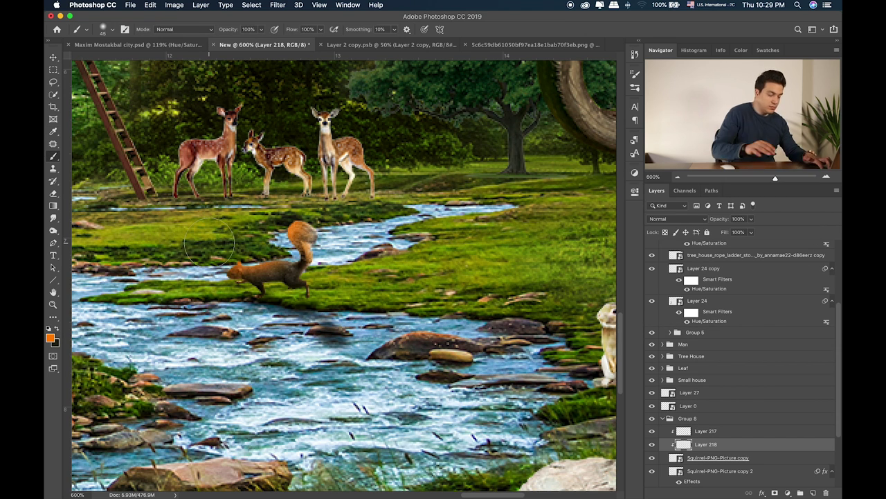
# Cycle the orange layer's blend modes and set it to Soft Light
pyautogui.press('v')
pyautogui.hotkey('shift', '+')
pyautogui.hotkey('shift', '+')
pyautogui.hotkey('shift', '+')
pyautogui.hotkey('shift', '+')
pyautogui.hotkey('shift', '+')
pyautogui.hotkey('shift', '+')
pyautogui.hotkey('shift', '+')
pyautogui.hotkey('shift', '+')
pyautogui.hotkey('shift', '+')
pyautogui.hotkey('shift', '+')
pyautogui.hotkey('shift', '+')
pyautogui.hotkey('shift', '+')
pyautogui.hotkey('shift', '+')
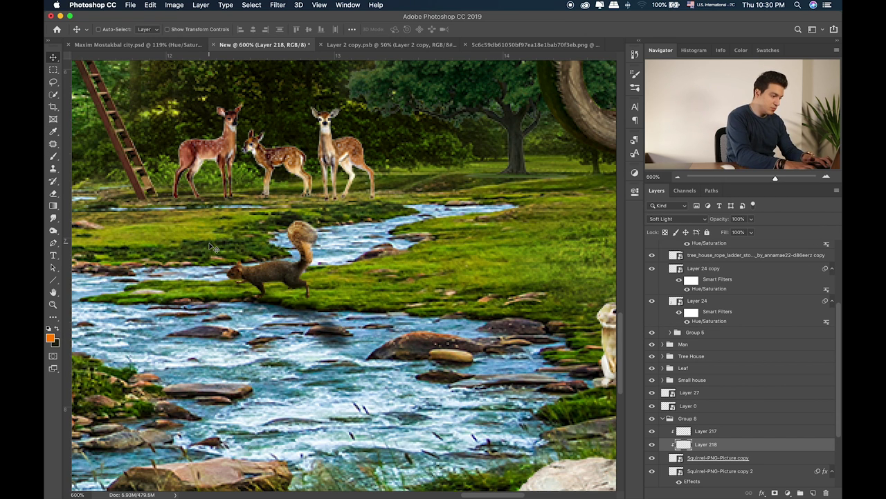
# Shift the squirrel layer's colour and brightness with a Hue/Saturation adjustment
pyautogui.click(778, 458)
pyautogui.press('super+u')
pyautogui.moveTo(527, 225); pyautogui.dragTo(532, 179)
pyautogui.click(683, 420)
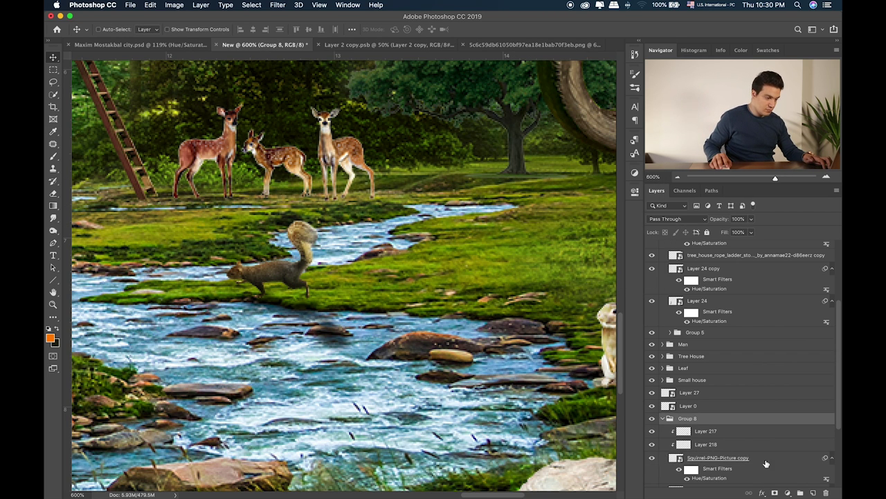
# Convert the squirrel's shadow layer with its effects into a single smart object and set its blend mode to Soft Light
pyautogui.scroll(-4, 766, 462)
pyautogui.click(755, 446)
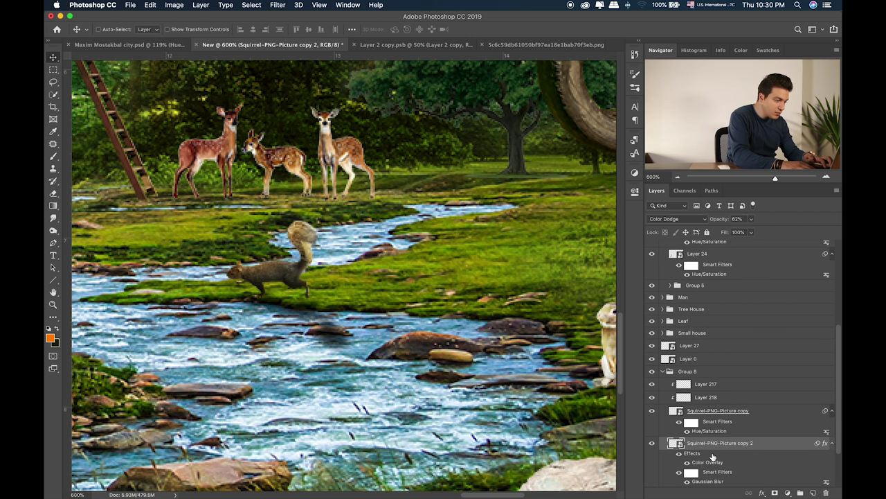
pyautogui.hotkey('shift', '+')
pyautogui.hotkey('shift', '+')
pyautogui.rightClick(736, 453)
pyautogui.click(673, 180)
pyautogui.hotkey('shift', '+')
pyautogui.hotkey('shift', '+')
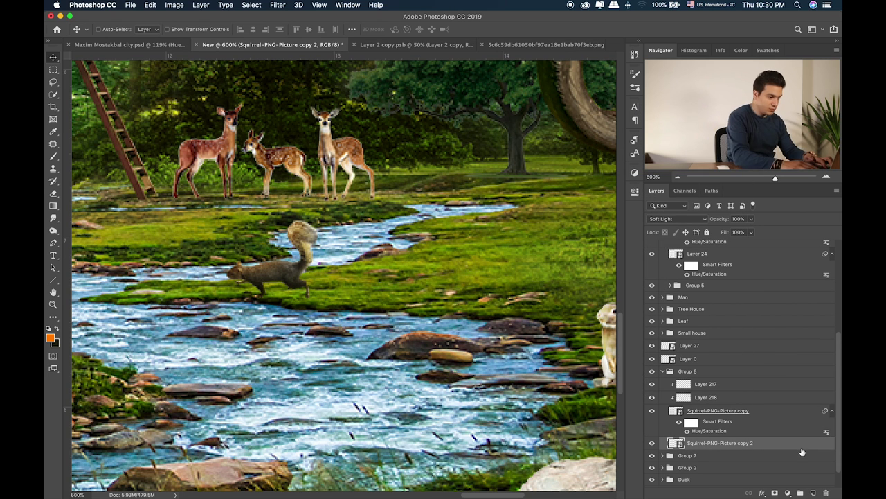
# Paint a black spot on a new layer above the shadow, flatten it under the squirrel's feet and set it to Overlay
pyautogui.click(814, 493)
pyautogui.press('b')
pyautogui.press('x')
pyautogui.click(319, 279)
pyautogui.press('super+t')
pyautogui.moveTo(319, 229); pyautogui.dragTo(320, 312)
pyautogui.moveTo(330, 319); pyautogui.dragTo(350, 295)
pyautogui.press('Return')
pyautogui.hotkey('shift', 'alt', 'o')
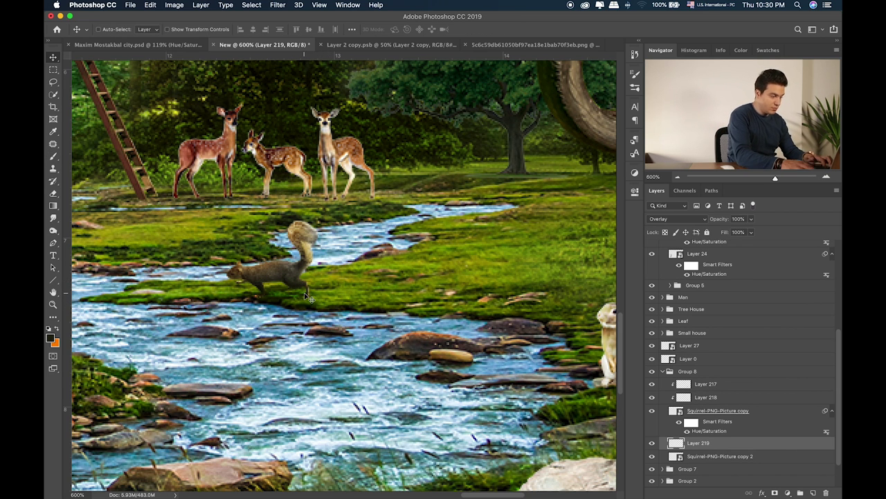
# Add a third layer clipped directly above the squirrel and paint white highlights over its tail and back
pyautogui.click(724, 412)
pyautogui.click(813, 492)
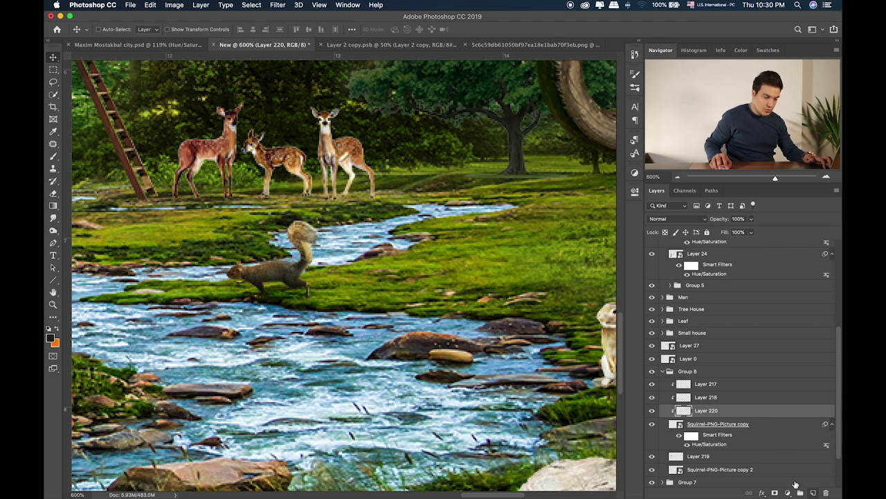
pyautogui.press('b')
pyautogui.click(57, 330)
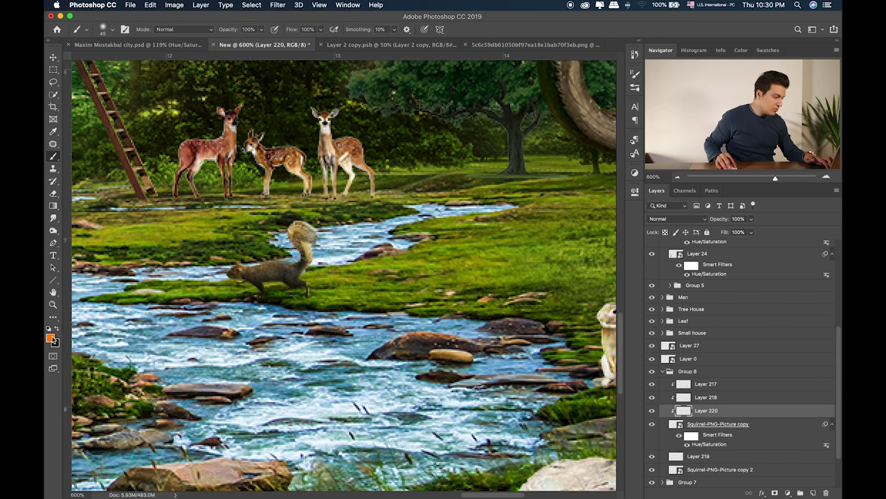
pyautogui.click(50, 337)
pyautogui.click(555, 157)
pyautogui.press('Return')
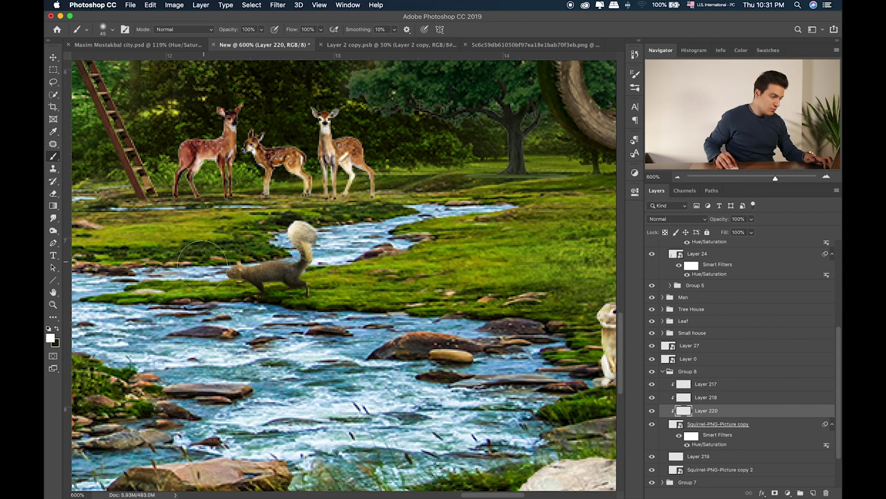
# Cycle the white highlight layer's blend modes and set it to Soft Light
pyautogui.press('v')
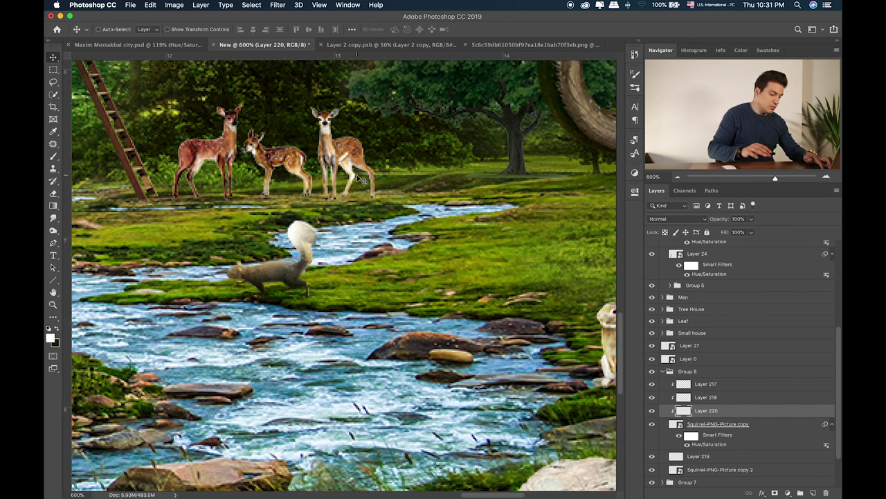
pyautogui.hotkey('shift', 'alt', 'k')
pyautogui.hotkey('shift', '+')
pyautogui.hotkey('shift', '+')
pyautogui.hotkey('shift', '+')
pyautogui.hotkey('shift', '+')
pyautogui.hotkey('shift', '+')
pyautogui.hotkey('shift', '+')
pyautogui.hotkey('shift', '+')
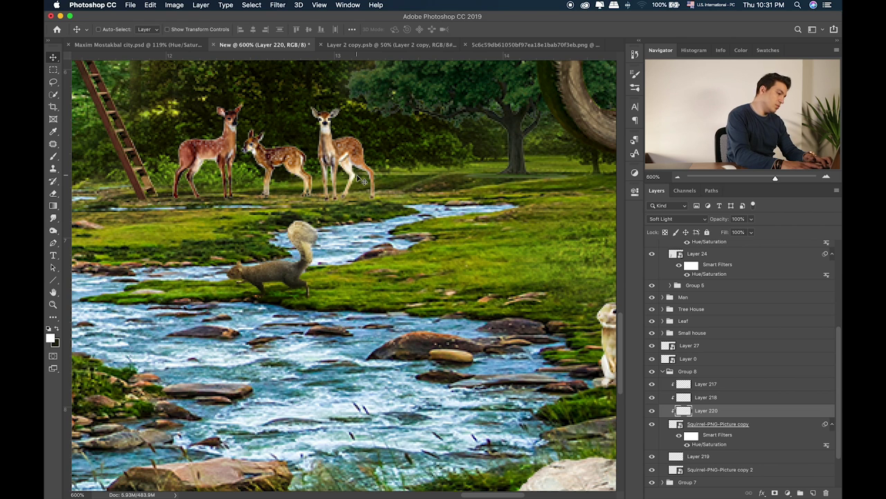
# Collapse Group 8 and move the squirrel group onto the grass beside the rabbit, above the large rock
pyautogui.click(686, 376)
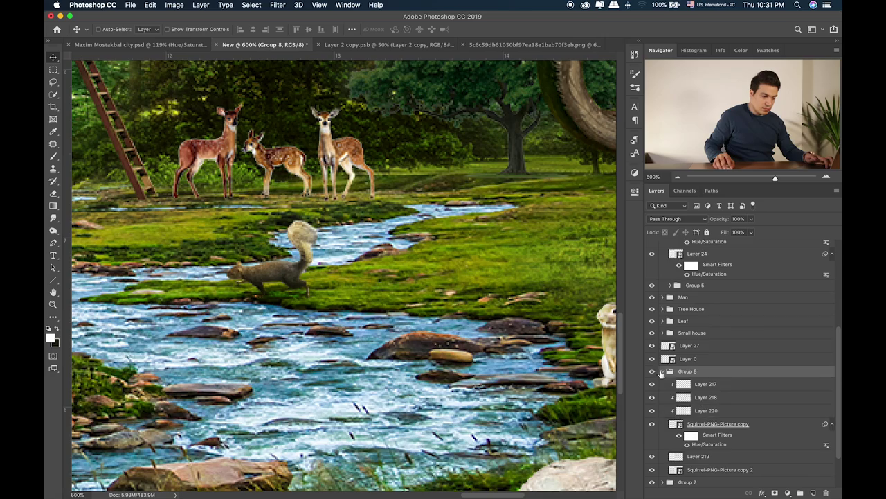
pyautogui.click(663, 371)
pyautogui.press('super+minus')
pyautogui.press('super+minus')
pyautogui.press('super+minus')
pyautogui.press('super+minus')
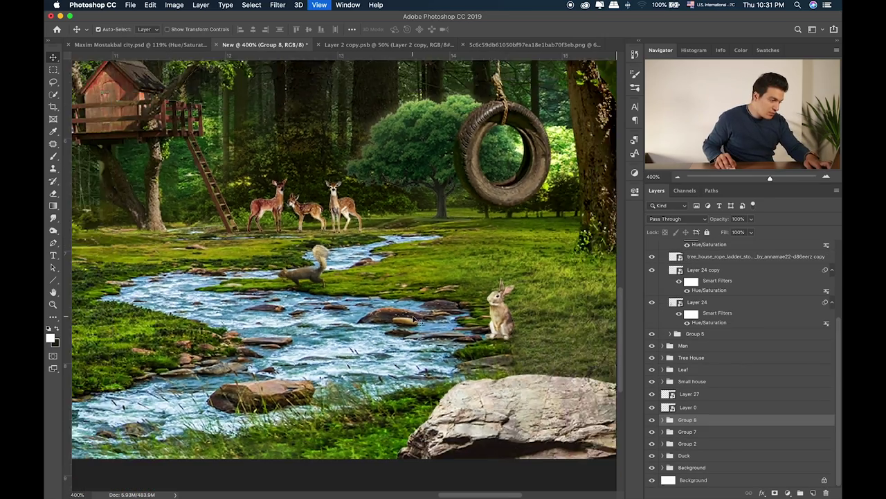
pyautogui.moveTo(326, 277); pyautogui.dragTo(500, 324)
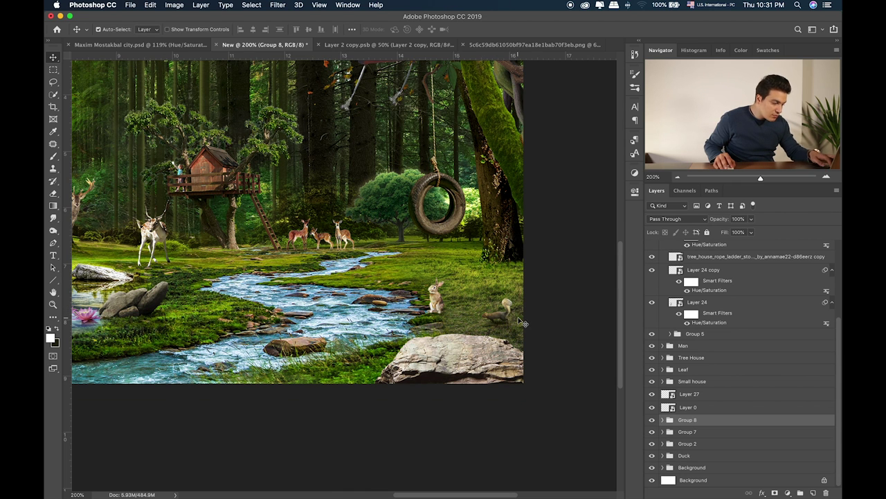
# Scale the squirrel group up to about 122% and check it in close view
pyautogui.press('super+t')
pyautogui.press('Return')
pyautogui.moveTo(448, 272); pyautogui.dragTo(425, 258)
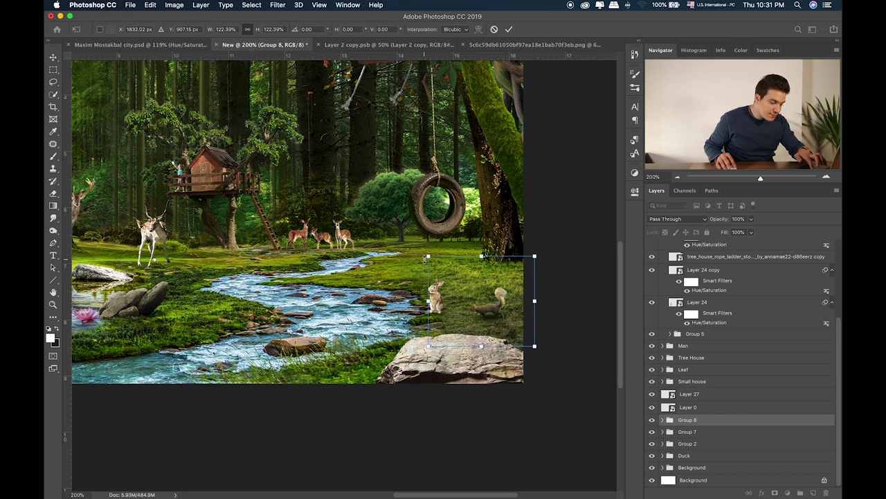
pyautogui.press('Return')
pyautogui.moveTo(502, 313); pyautogui.dragTo(287, 254)
pyautogui.press('super+plus')
pyautogui.press('super+plus')
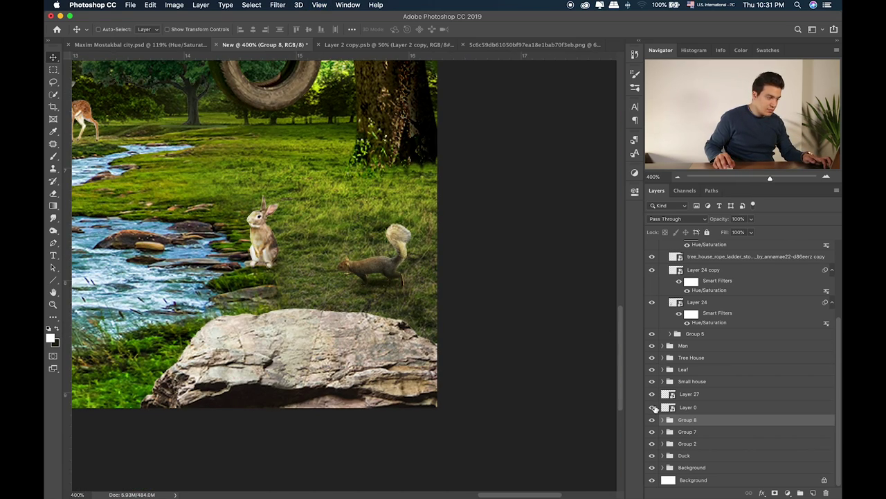
# Find the rabbit's group by toggling group visibility and set the rabbit layer's Lightness to -22 with Hue/Saturation
pyautogui.press('super+0')
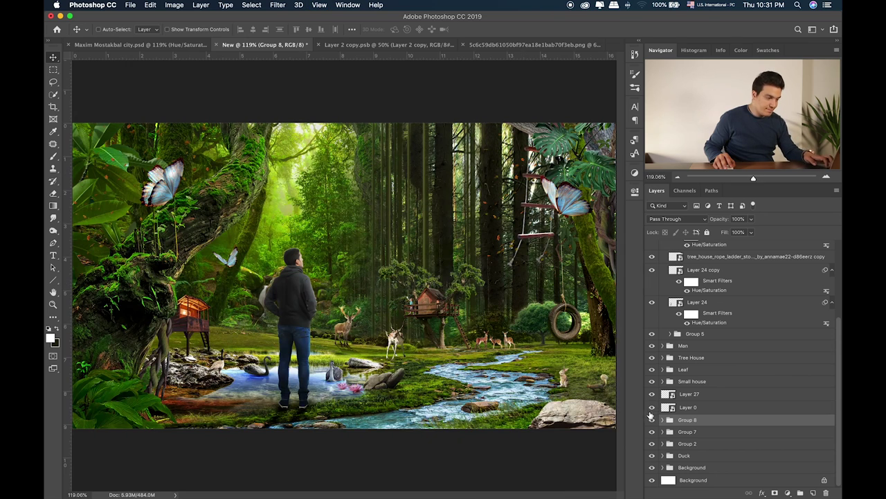
pyautogui.click(654, 431)
pyautogui.click(654, 432)
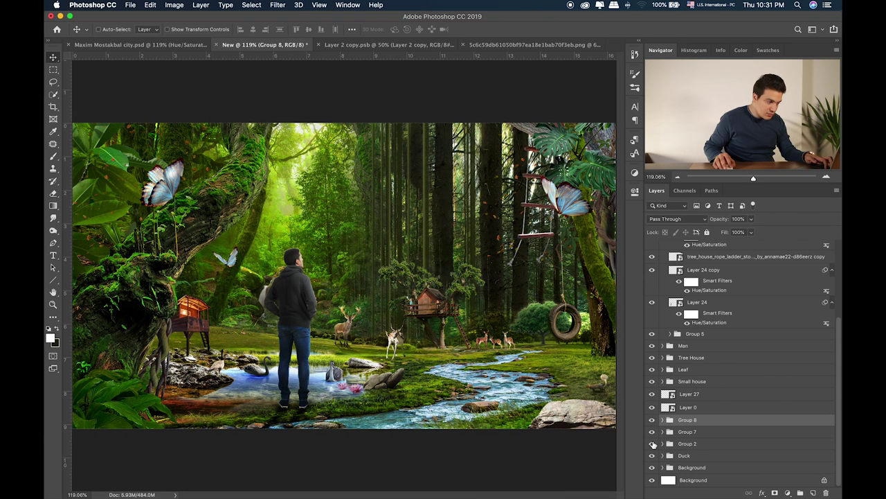
pyautogui.click(706, 446)
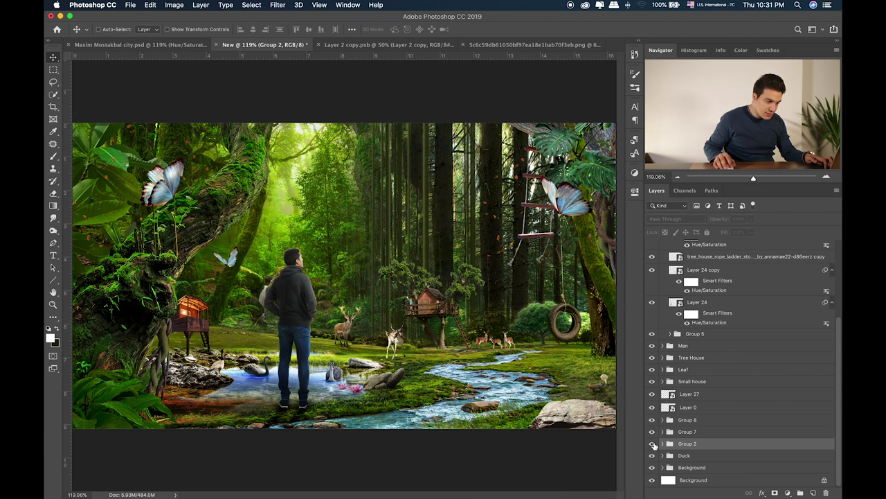
pyautogui.click(663, 443)
pyautogui.scroll(-2, 713, 454)
pyautogui.click(717, 450)
pyautogui.press('super+u')
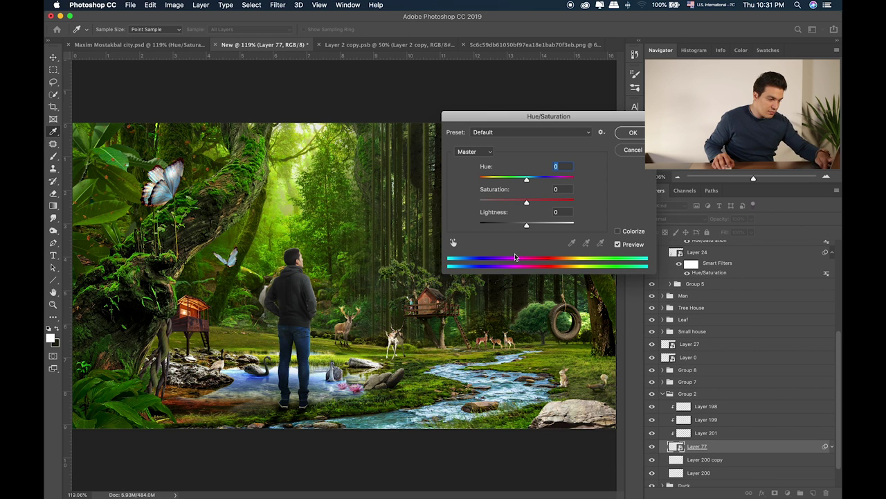
pyautogui.moveTo(521, 230); pyautogui.dragTo(517, 228)
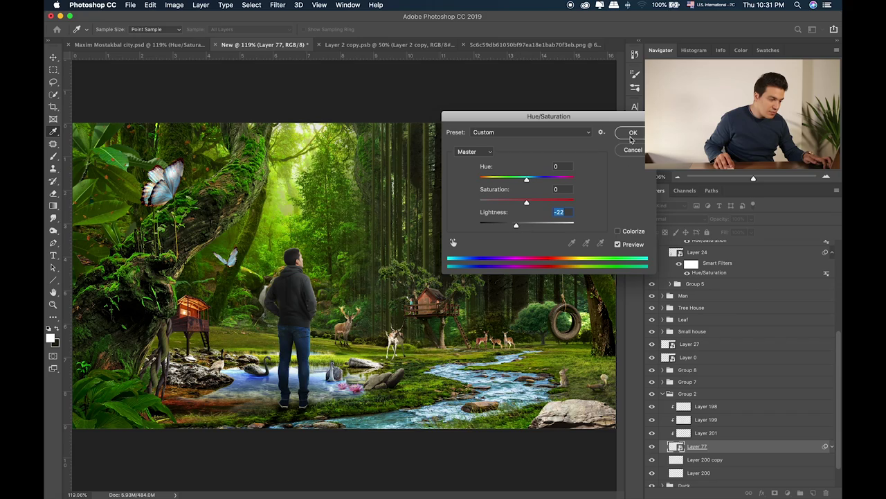
pyautogui.press('Return')
# Inspect the darkened rabbit up close and in the full composition, and collapse Group 2
pyautogui.press('super+plus')
pyautogui.press('super+plus')
pyautogui.moveTo(609, 391); pyautogui.dragTo(382, 260)
pyautogui.press('super+r')
pyautogui.press('super+0')
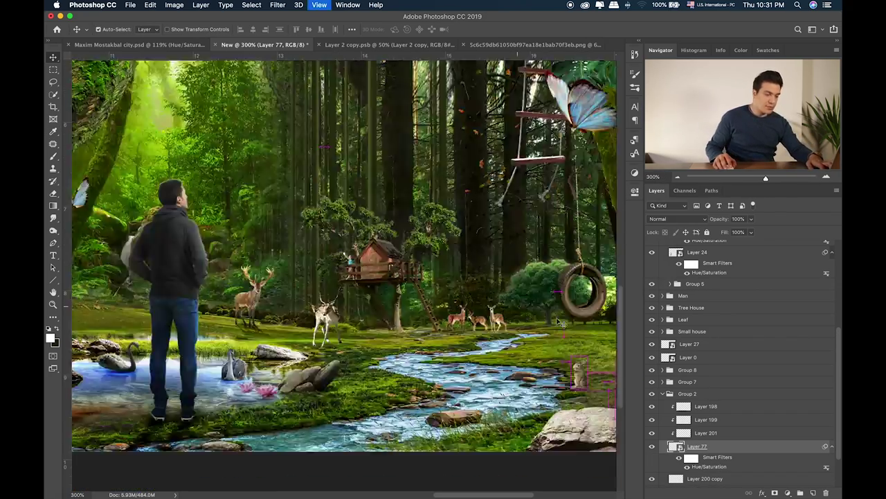
pyautogui.click(666, 393)
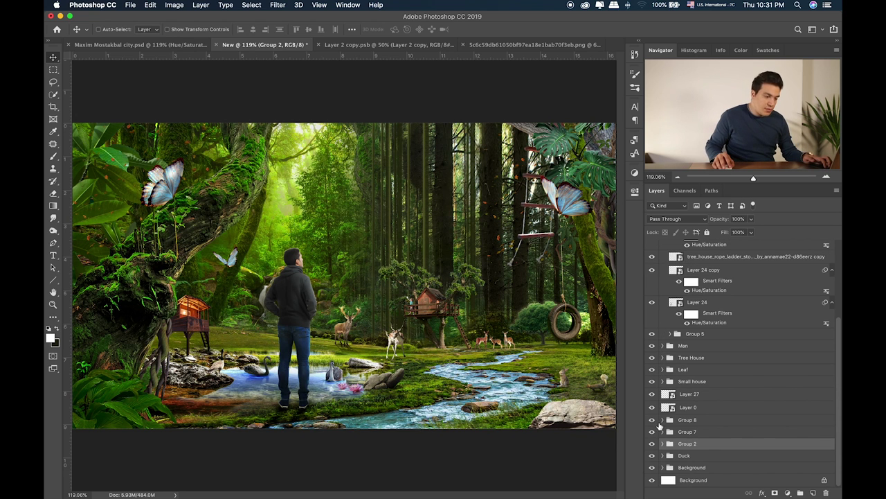
# Identify the spotted deer's layer (Layer 0) by toggling its visibility, nudge it on the grass and scale it down to about 7%
pyautogui.click(653, 407)
pyautogui.click(653, 408)
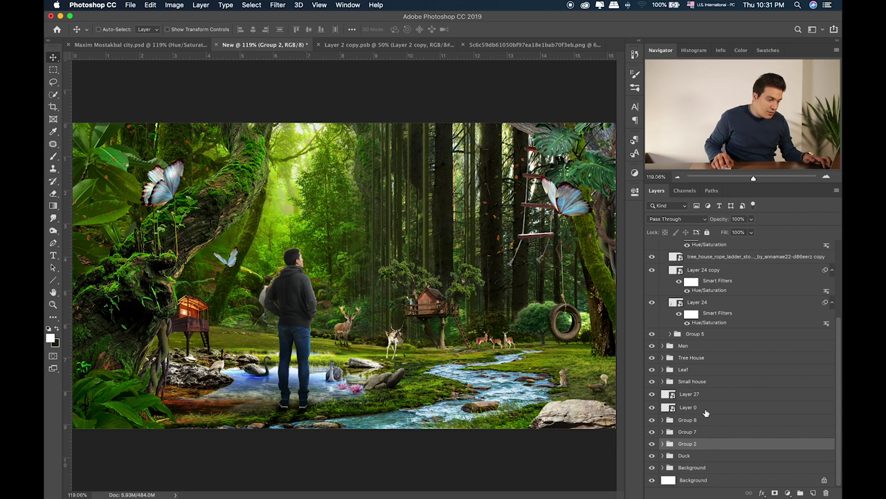
pyautogui.click(706, 411)
pyautogui.press('super+plus')
pyautogui.press('super+plus')
pyautogui.press('super+plus')
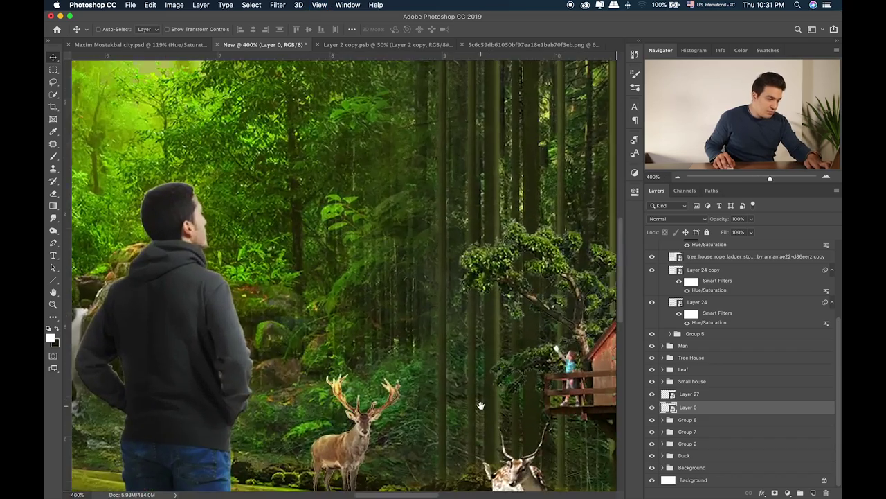
pyautogui.moveTo(480, 404); pyautogui.dragTo(350, 228)
pyautogui.moveTo(398, 333); pyautogui.dragTo(411, 332)
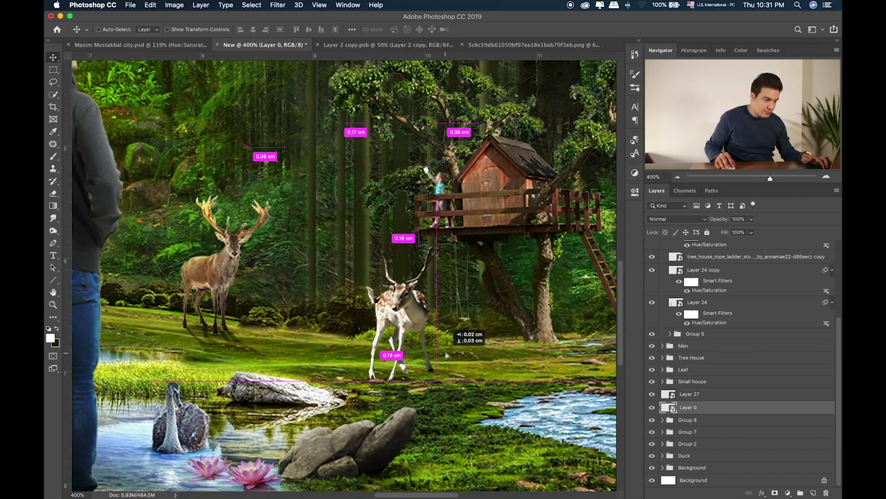
pyautogui.press('super+t')
pyautogui.moveTo(436, 246); pyautogui.dragTo(458, 270)
pyautogui.press('Return')
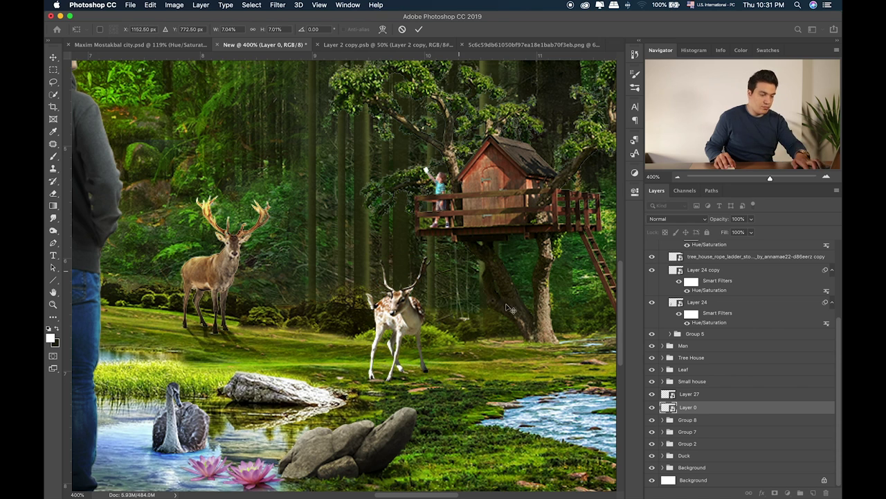
# Group the spotted deer layer and add a new layer clipped to it
pyautogui.press('super+g')
pyautogui.click(706, 419)
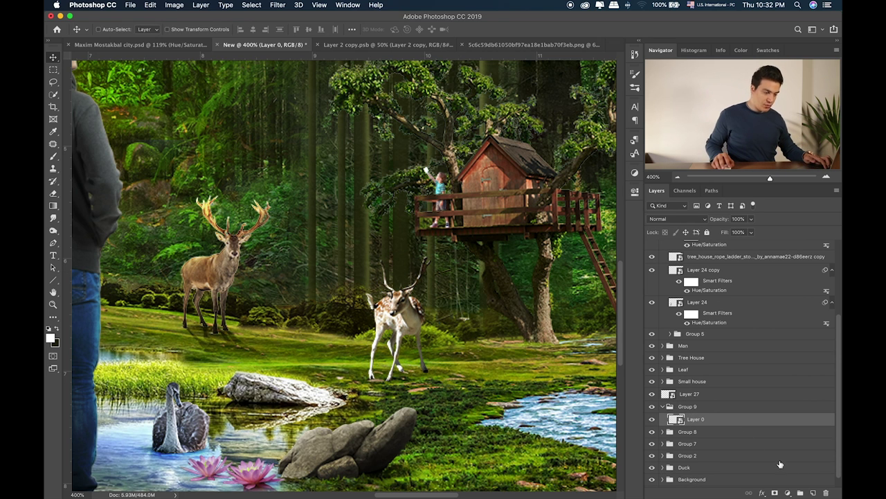
pyautogui.click(813, 492)
pyautogui.keyDown('alt'); pyautogui.click(700, 425); pyautogui.keyUp('alt')
pyautogui.press('b')
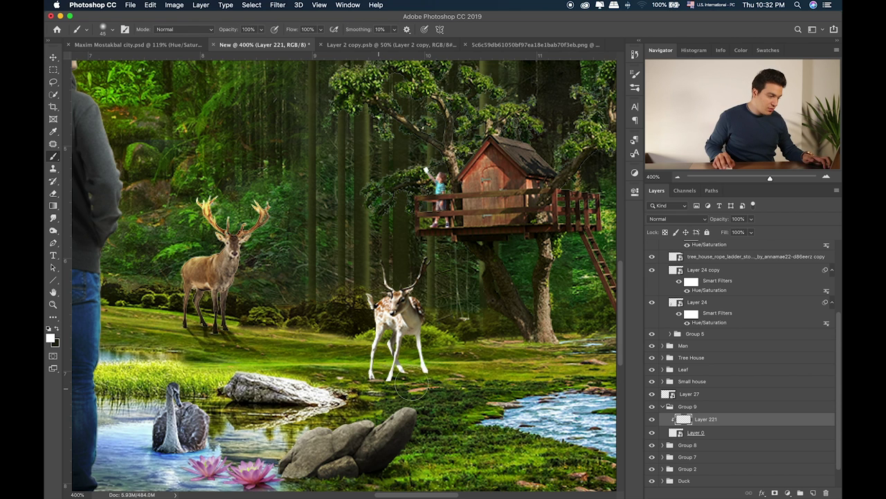
# Undo the white stroke, paint white over the spotted deer's head and antlers, and set the highlight layer to Overlay
pyautogui.press('super+z')
pyautogui.moveTo(391, 280)
pyautogui.mouseDown()
pyautogui.moveTo(417, 280)
pyautogui.moveTo(397, 293)
pyautogui.mouseUp()
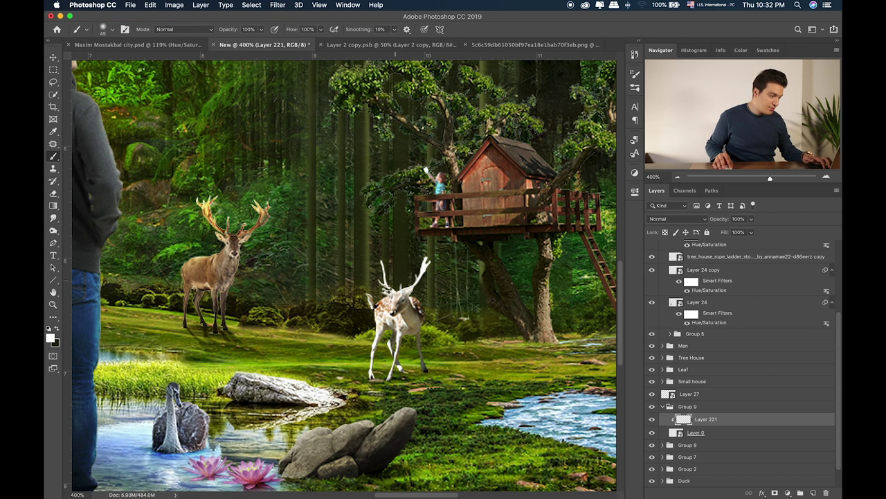
pyautogui.press('v')
pyautogui.hotkey('shift', 'alt', 'b')
pyautogui.hotkey('shift', 'alt', 's')
pyautogui.hotkey('shift', 'alt', 'o')
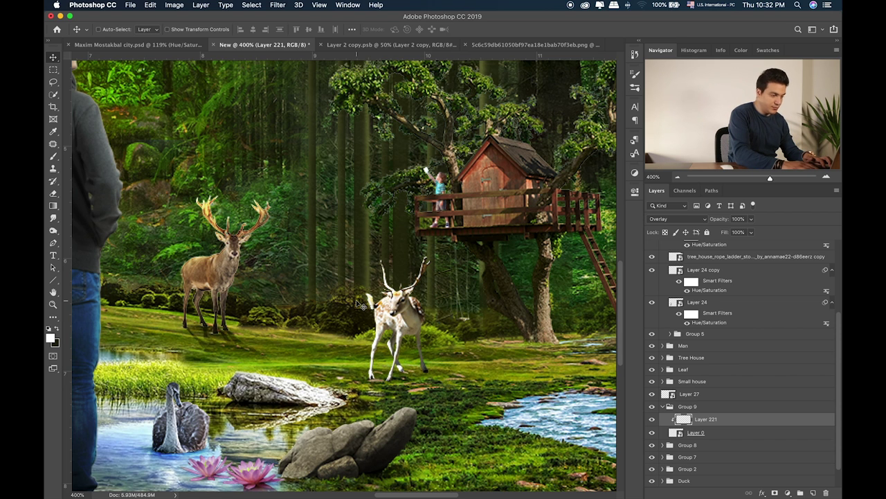
# Add a second clipped layer directly above Layer 0 and paint soft black shading over the spotted deer's legs
pyautogui.hotkey('alt', '[')
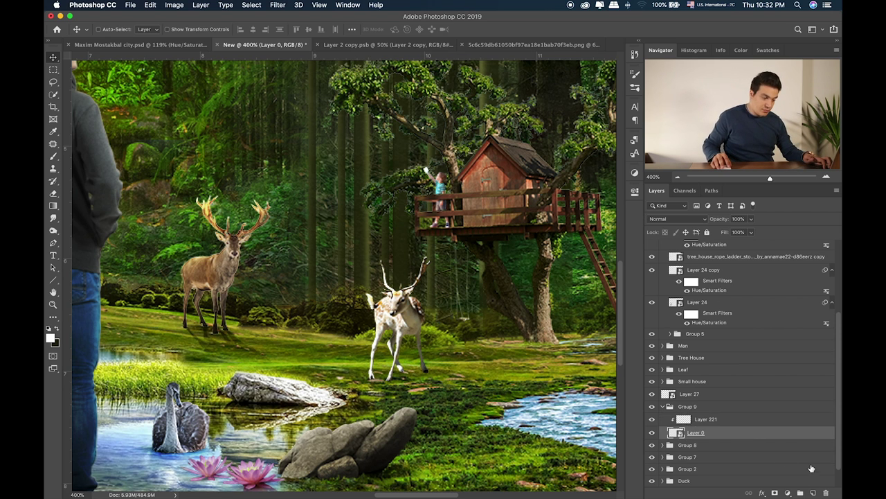
pyautogui.click(815, 493)
pyautogui.press('b')
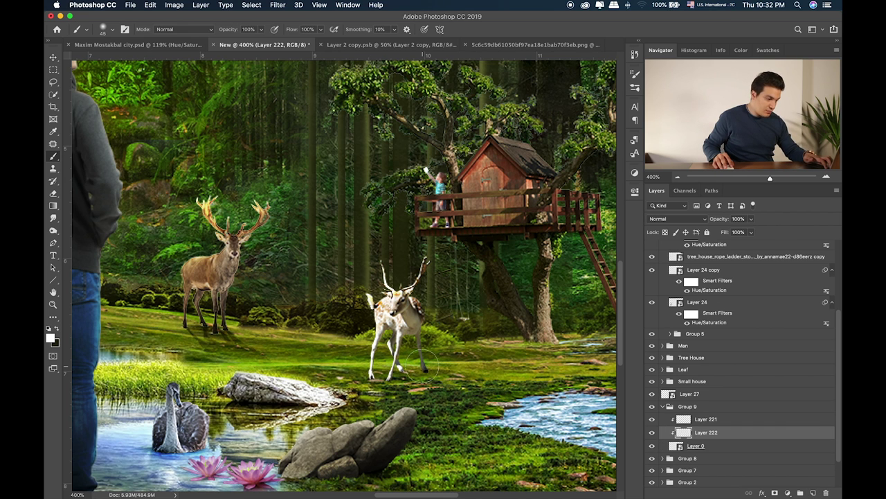
pyautogui.press('x')
pyautogui.press(']')
pyautogui.press(']')
pyautogui.press(']')
pyautogui.press(']')
pyautogui.press(']')
pyautogui.press(']')
pyautogui.click(408, 394)
# Set the leg shading layer's blend mode to Hard Light
pyautogui.press('v')
pyautogui.hotkey('alt', 'shift', 'b')
pyautogui.hotkey('shift', '+')
pyautogui.hotkey('shift', '+')
pyautogui.hotkey('shift', '+')
pyautogui.hotkey('shift', '+')
pyautogui.hotkey('shift', '+')
pyautogui.hotkey('shift', '+')
pyautogui.hotkey('shift', '+')
pyautogui.hotkey('shift', '+')
pyautogui.hotkey('shift', '+')
pyautogui.hotkey('shift', '+')
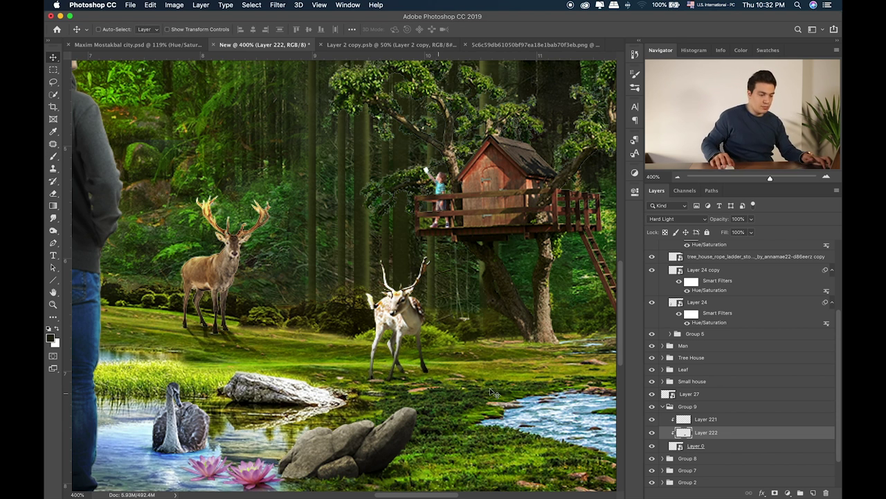
# Duplicate the spotted deer beneath the original and flip the copy upside down so its hooves meet the deer's feet
pyautogui.moveTo(711, 446); pyautogui.dragTo(730, 455)
pyautogui.press('super+t')
pyautogui.moveTo(398, 259); pyautogui.dragTo(436, 484)
pyautogui.moveTo(418, 427); pyautogui.dragTo(419, 419)
pyautogui.press('Return')
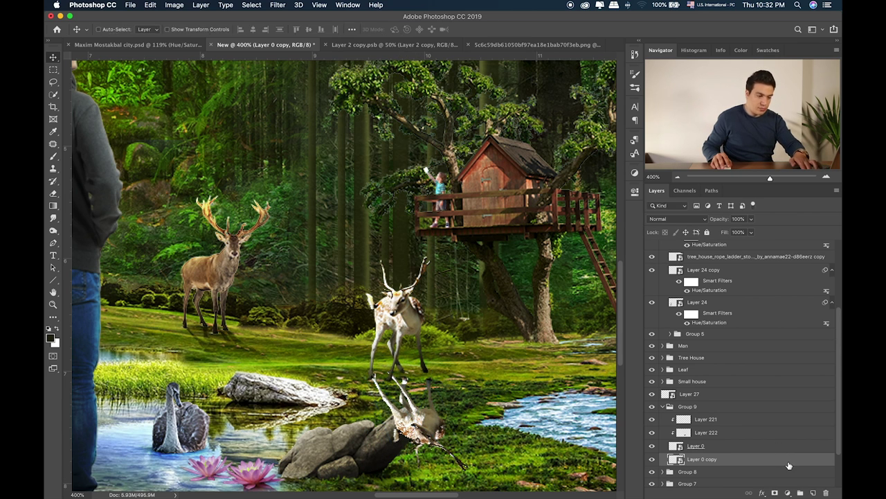
# Apply a black Color Overlay to the flipped deer copy
pyautogui.doubleClick(791, 462)
pyautogui.click(489, 198)
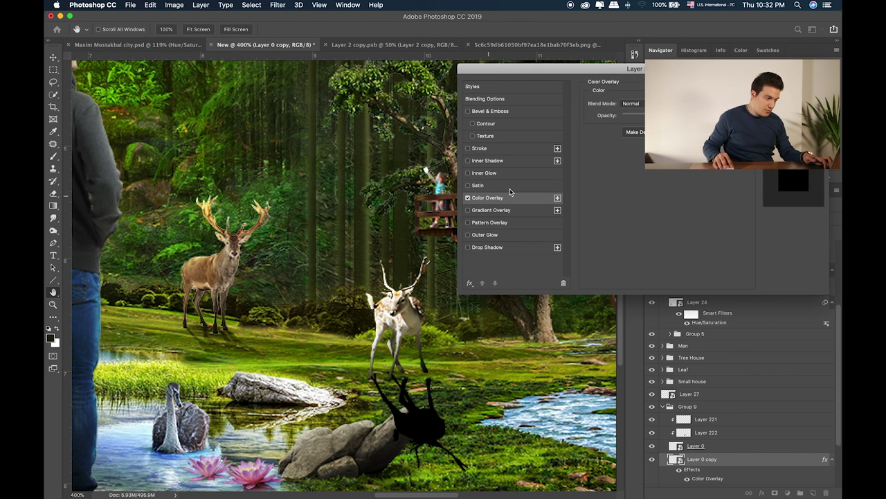
pyautogui.press('Return')
pyautogui.press('v')
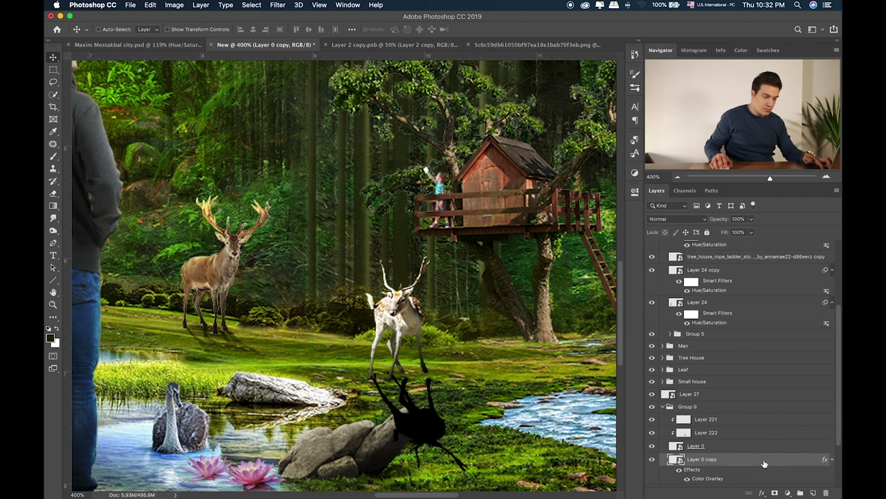
# Convert the black deer copy to a smart object and set its blend mode to Soft Light
pyautogui.rightClick(764, 463)
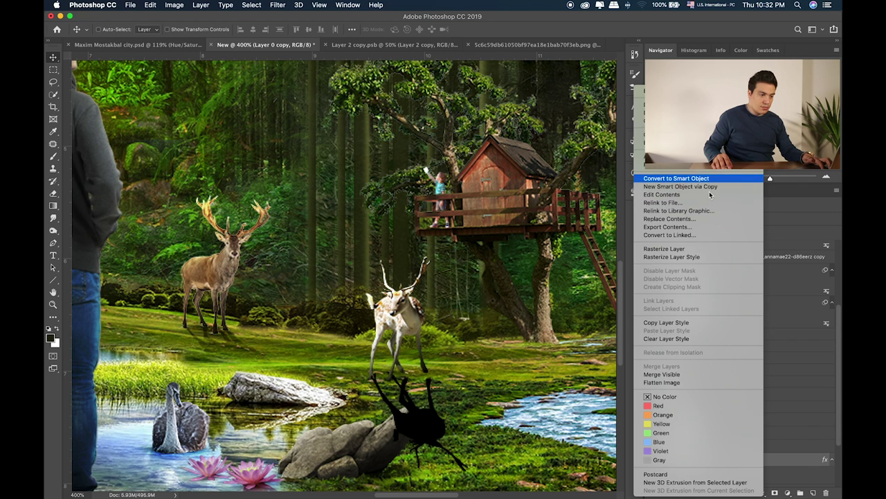
pyautogui.click(707, 178)
pyautogui.hotkey('shift', '+')
pyautogui.hotkey('shift', '+')
pyautogui.hotkey('shift', '+')
pyautogui.hotkey('shift', '+')
pyautogui.hotkey('shift', '+')
pyautogui.hotkey('shift', '+')
pyautogui.hotkey('shift', '+')
pyautogui.hotkey('shift', '+')
pyautogui.hotkey('shift', '+')
pyautogui.hotkey('shift', '+')
pyautogui.hotkey('shift', '+')
pyautogui.hotkey('shift', '+')
pyautogui.hotkey('shift', '+')
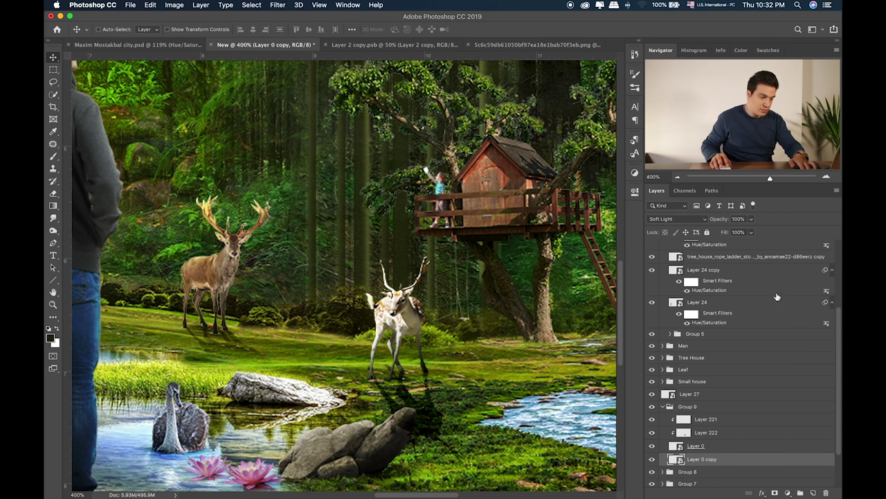
# Add a layer mask to the deer's shadow and fade its far end with a soft black brush, lowering the opacity to 30%
pyautogui.click(775, 491)
pyautogui.press('b')
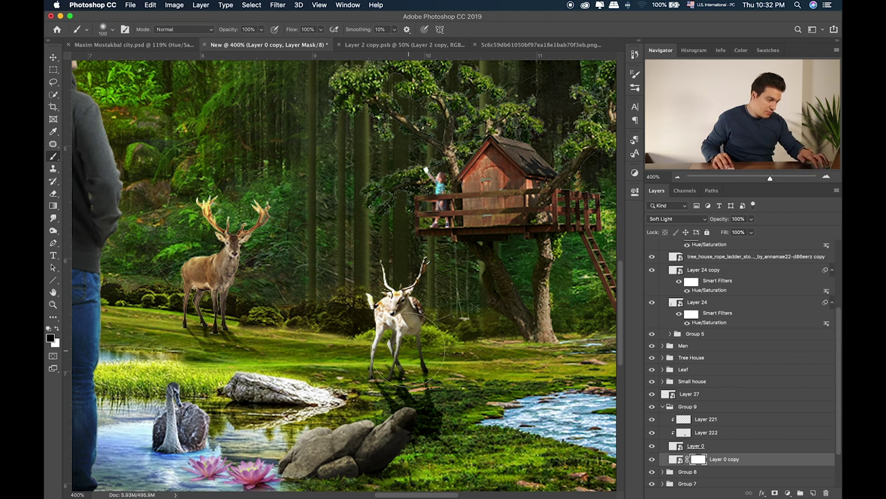
pyautogui.press('[')
pyautogui.press('[')
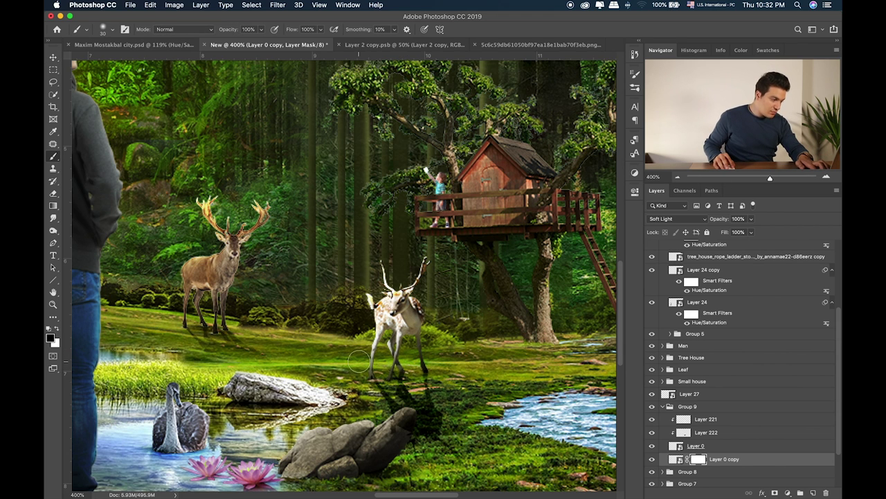
pyautogui.moveTo(405, 421)
pyautogui.mouseDown()
pyautogui.moveTo(392, 427)
pyautogui.moveTo(398, 436)
pyautogui.moveTo(455, 441)
pyautogui.mouseUp()
pyautogui.press(']')
pyautogui.press('3')
pyautogui.press(']')
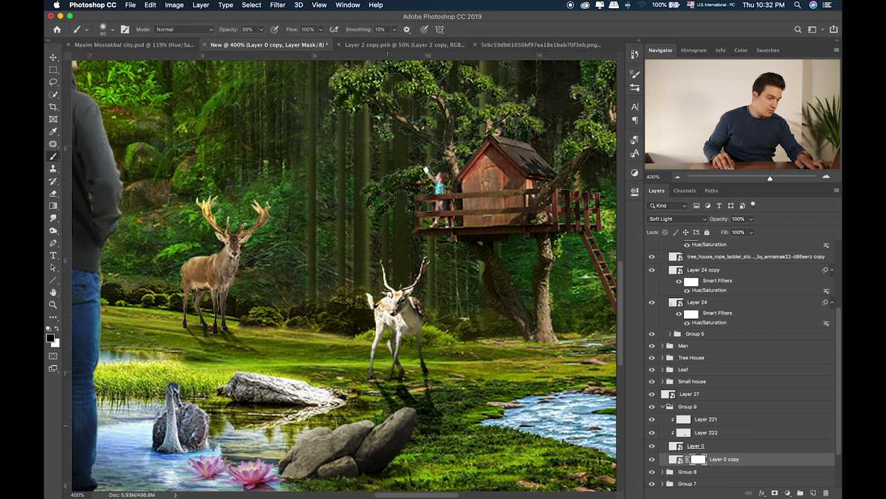
pyautogui.press('v')
pyautogui.hotkey('shift', '=')
pyautogui.hotkey('shift', '-')
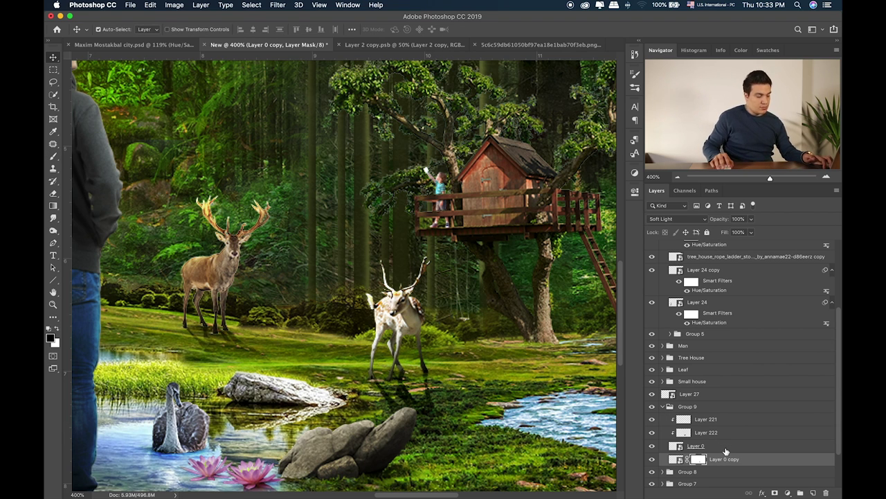
# Move the whole spotted deer group slightly toward the stream and collapse Group 9
pyautogui.press('super+0')
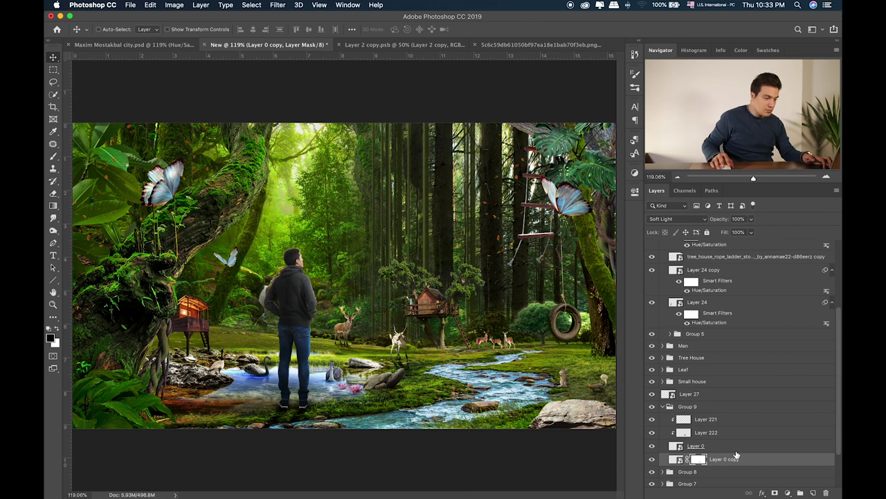
pyautogui.click(717, 410)
pyautogui.moveTo(434, 371); pyautogui.dragTo(440, 372)
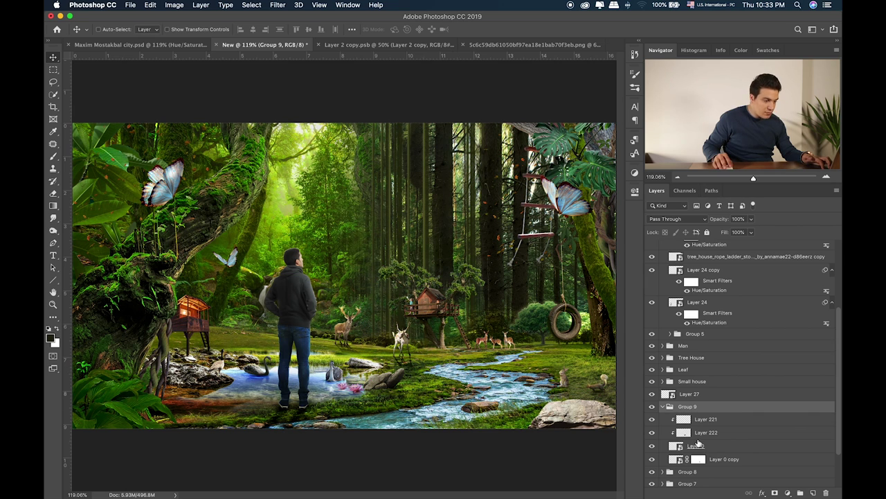
pyautogui.click(698, 459)
pyautogui.press('b')
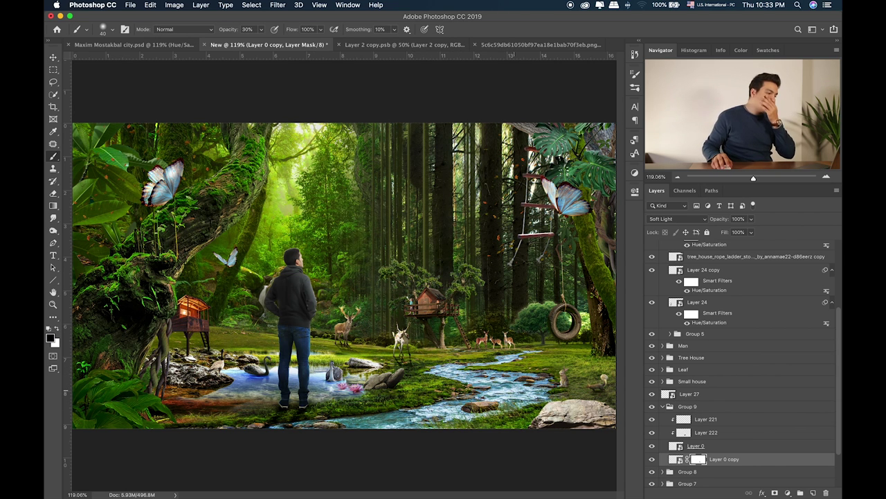
pyautogui.click(667, 406)
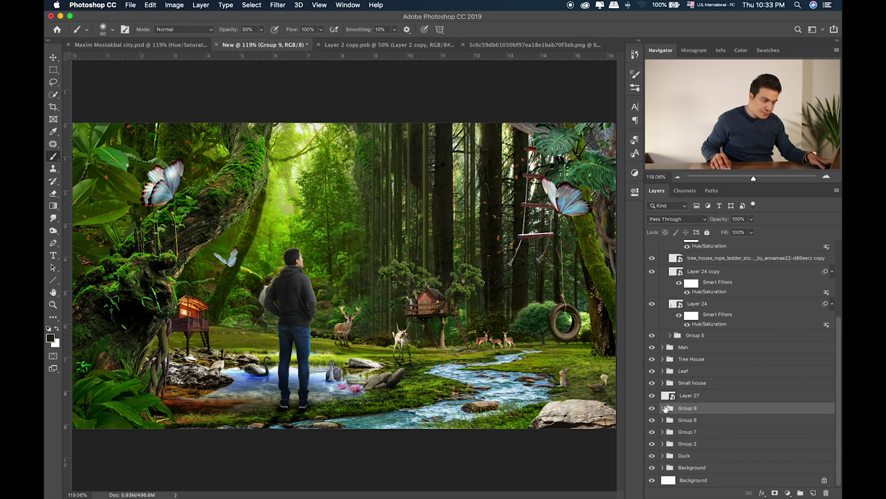
# Shift the three small deer (Layer 27) slightly away from the ladder, scale them down a little, and put the layer in a group
pyautogui.click(652, 395)
pyautogui.click(700, 398)
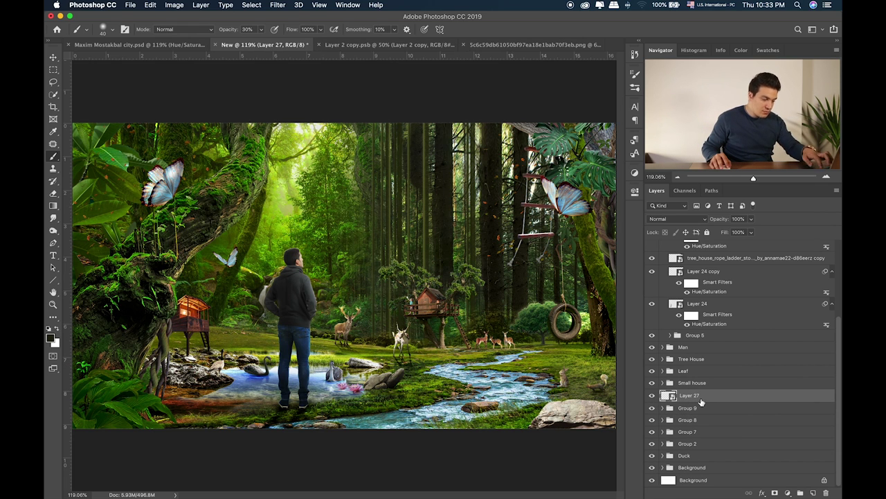
pyautogui.press('super+plus')
pyautogui.press('super+plus')
pyautogui.press('super+plus')
pyautogui.press('super+plus')
pyautogui.moveTo(516, 382); pyautogui.dragTo(245, 325)
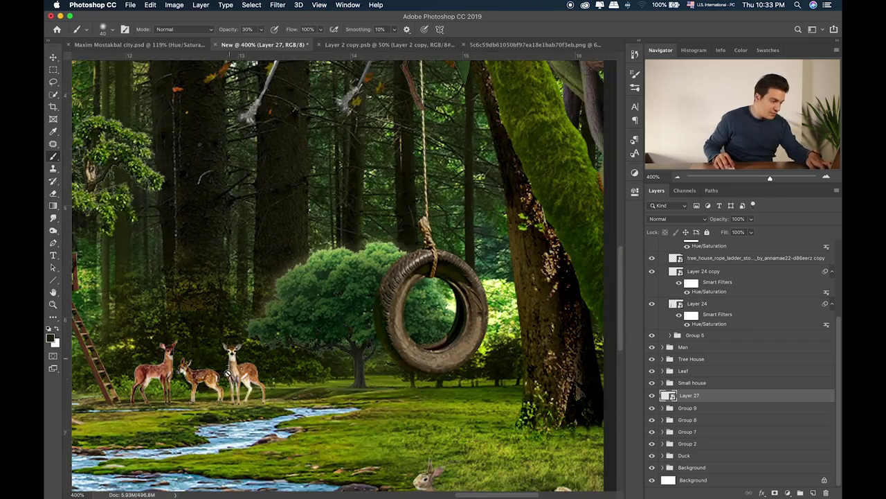
pyautogui.press('super+t')
pyautogui.moveTo(264, 342)
pyautogui.mouseDown()
pyautogui.moveTo(268, 330)
pyautogui.moveTo(257, 348)
pyautogui.moveTo(268, 346)
pyautogui.mouseUp()
pyautogui.press('Return')
pyautogui.press('b')
pyautogui.press('super+g')
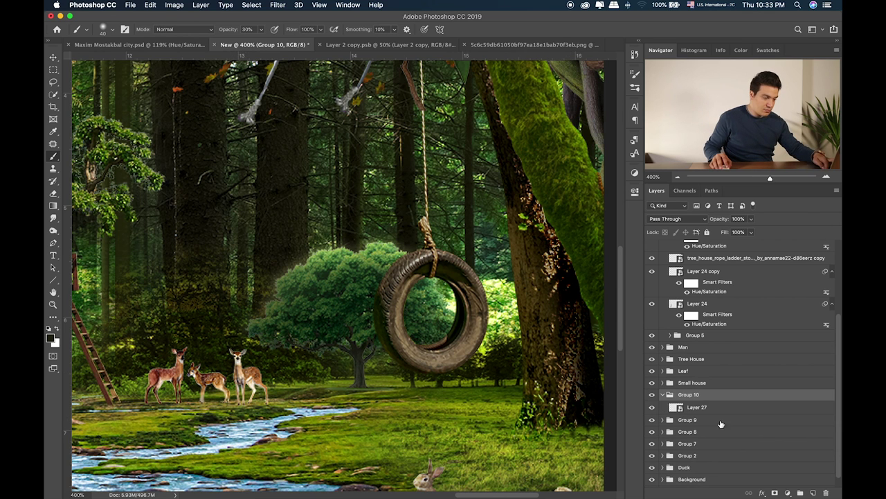
# Add two new layers clipped to the three small deer inside Group 10
pyautogui.click(814, 492)
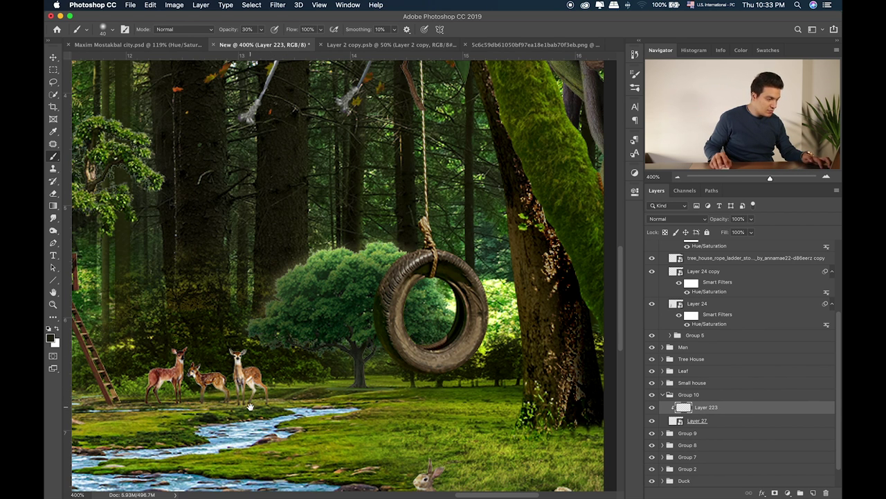
pyautogui.moveTo(250, 407); pyautogui.dragTo(410, 391)
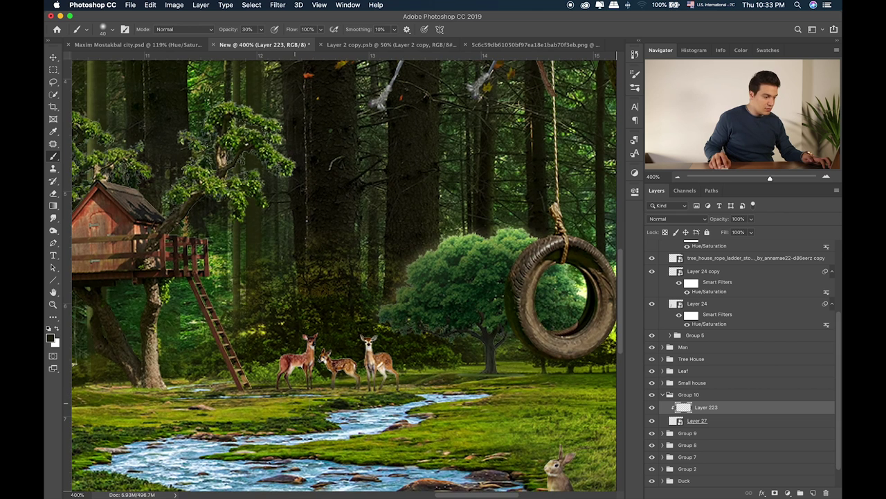
pyautogui.click(716, 421)
pyautogui.click(813, 492)
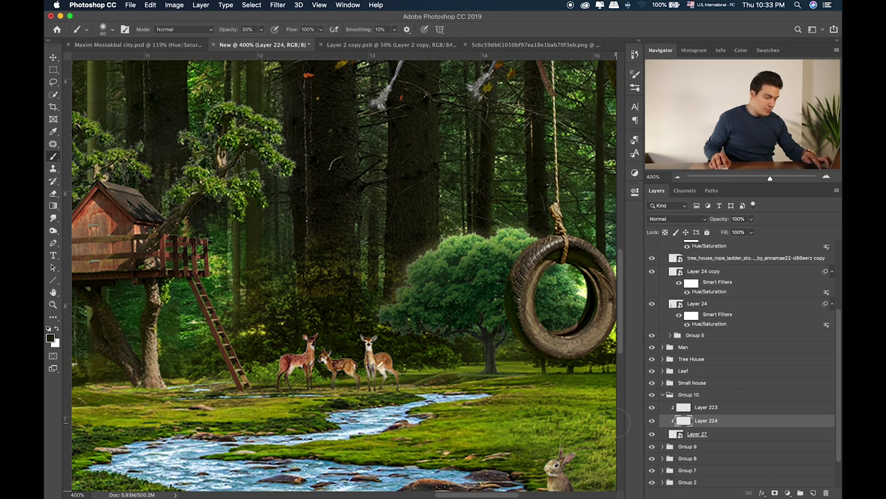
# Paint white highlights on the three small deer with the layer set to Soft Light, and collapse Group 10
pyautogui.press('x')
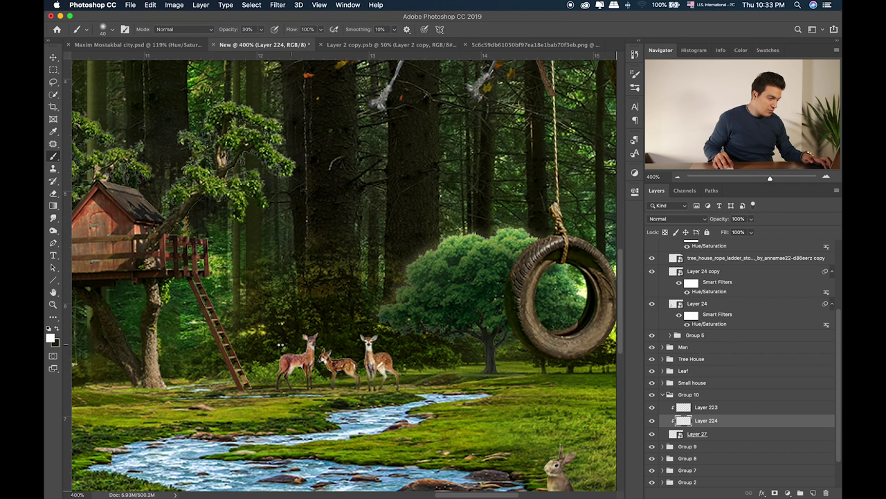
pyautogui.press('v')
pyautogui.hotkey('alt', 'shift', 'd')
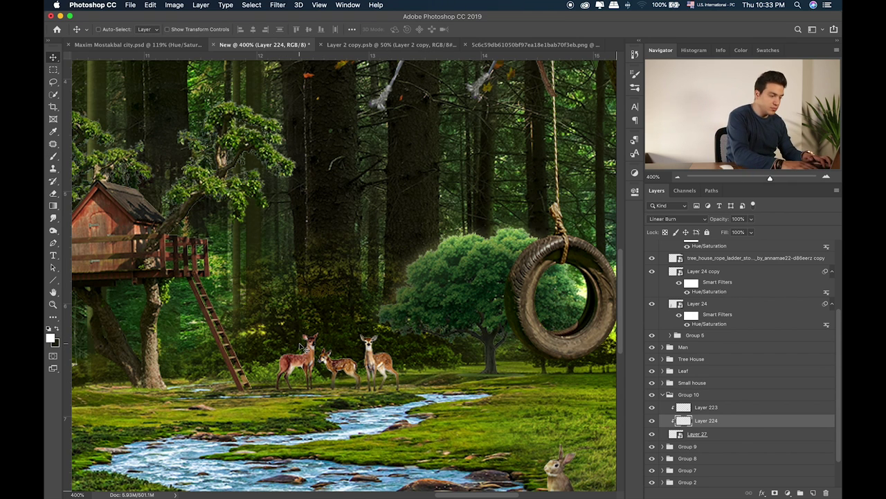
pyautogui.hotkey('alt', 'shift', 'o')
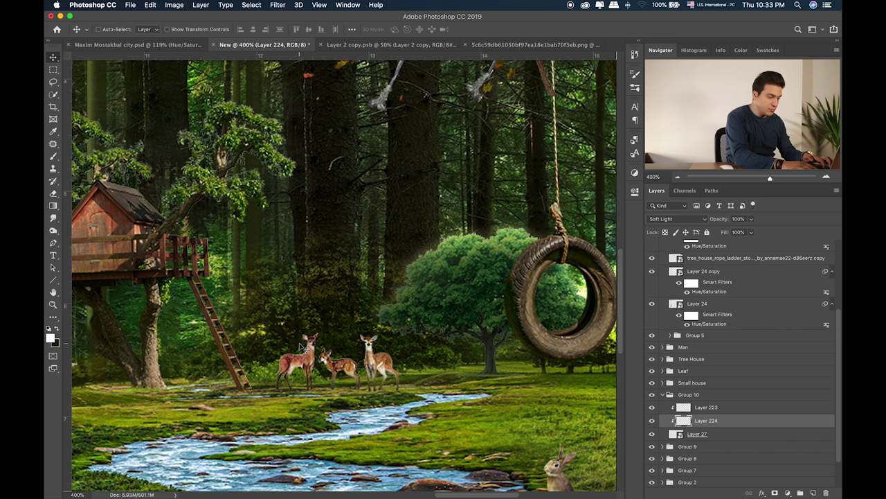
pyautogui.press('super+0')
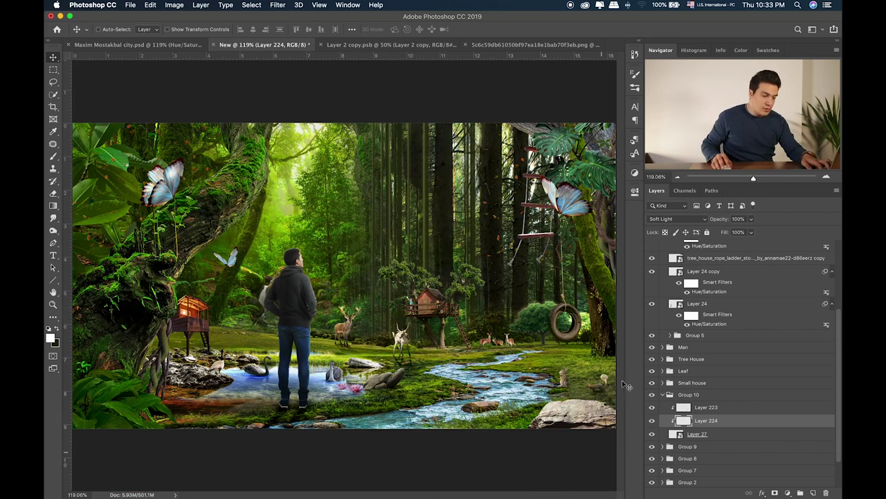
pyautogui.click(662, 395)
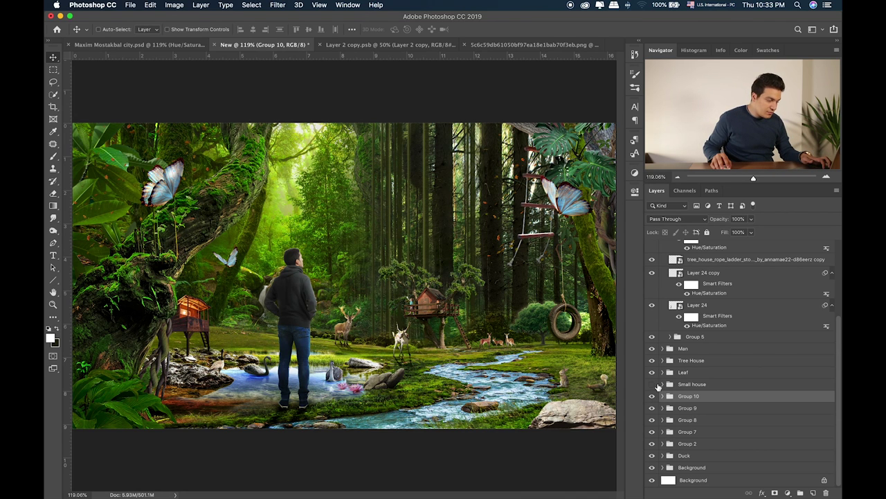
# Hide the Small house group, switch to Finder and open the untitled folder inside the Items folder
pyautogui.click(653, 385)
pyautogui.press('super+Tab')
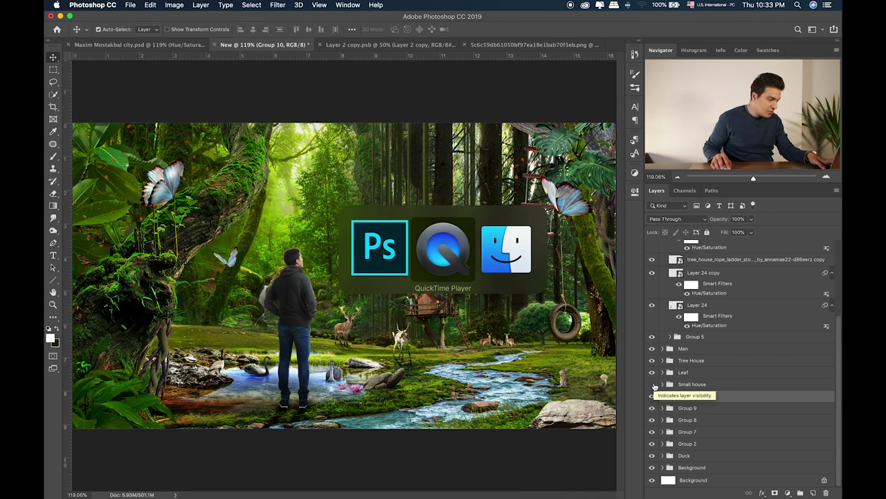
pyautogui.press('super+Tab')
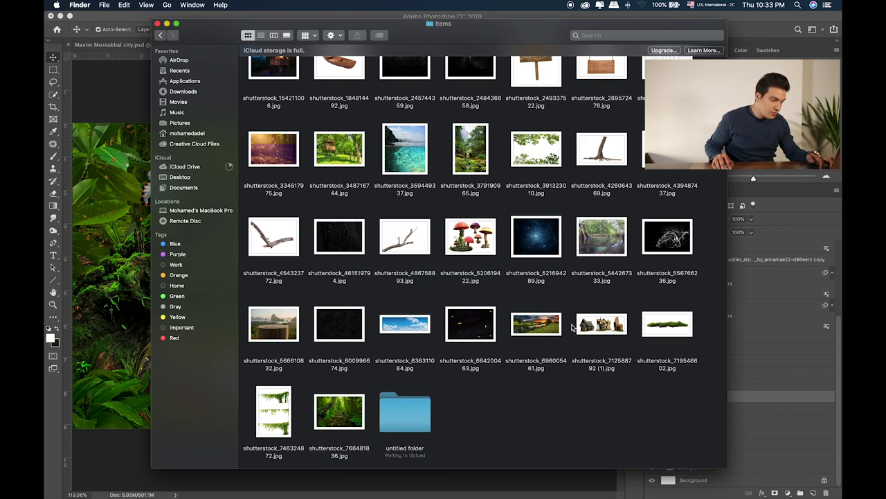
pyautogui.scroll(3, 572, 326)
pyautogui.scroll(10, 594, 302)
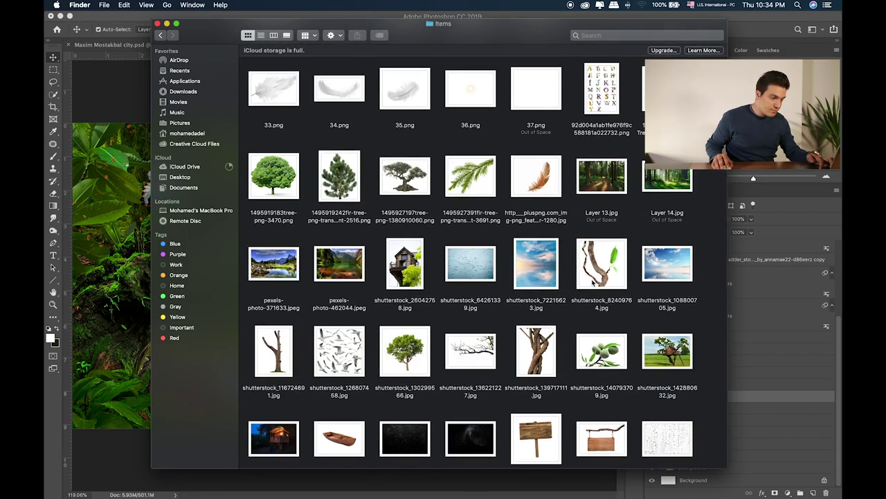
pyautogui.scroll(3, 592, 291)
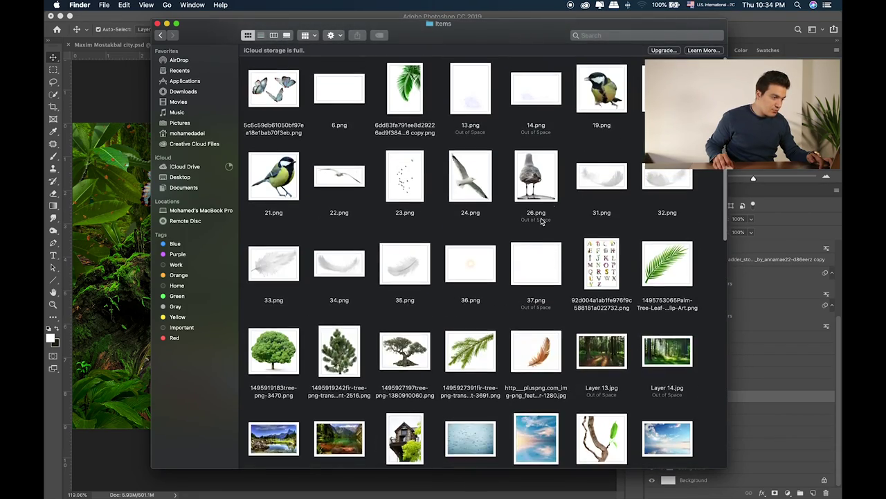
pyautogui.scroll(-10, 487, 232)
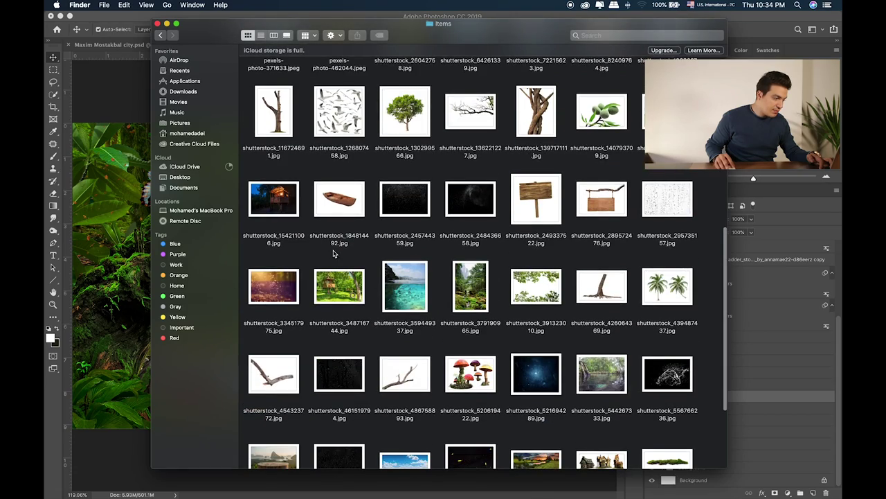
pyautogui.scroll(-5, 333, 253)
pyautogui.doubleClick(405, 410)
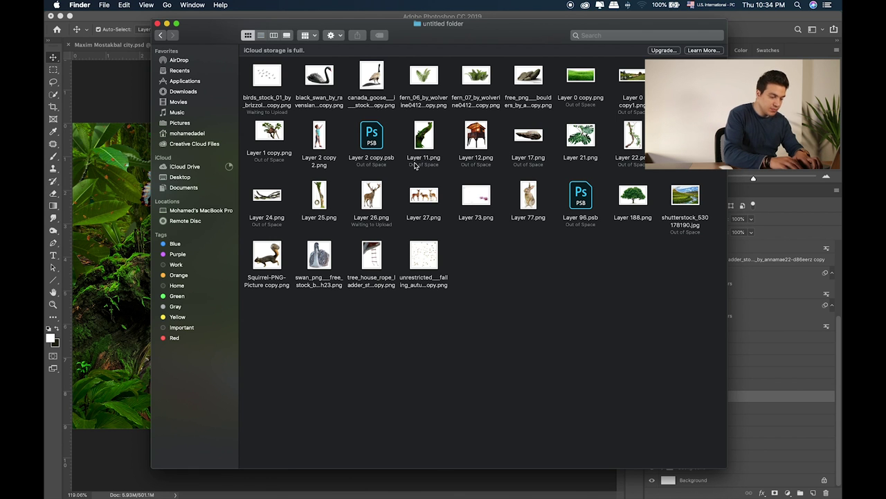
# Return to the Items folder, look through its images and preview shutterstock_136221227.jpg
pyautogui.press('super+Up')
pyautogui.press('Up')
pyautogui.press('Up')
pyautogui.press('Up')
pyautogui.press('Up')
pyautogui.press('Up')
pyautogui.press('Up')
pyautogui.press('Up')
pyautogui.press('Up')
pyautogui.press('Up')
pyautogui.press('Up')
pyautogui.press('Up')
pyautogui.press('Up')
pyautogui.press('Up')
pyautogui.press('Up')
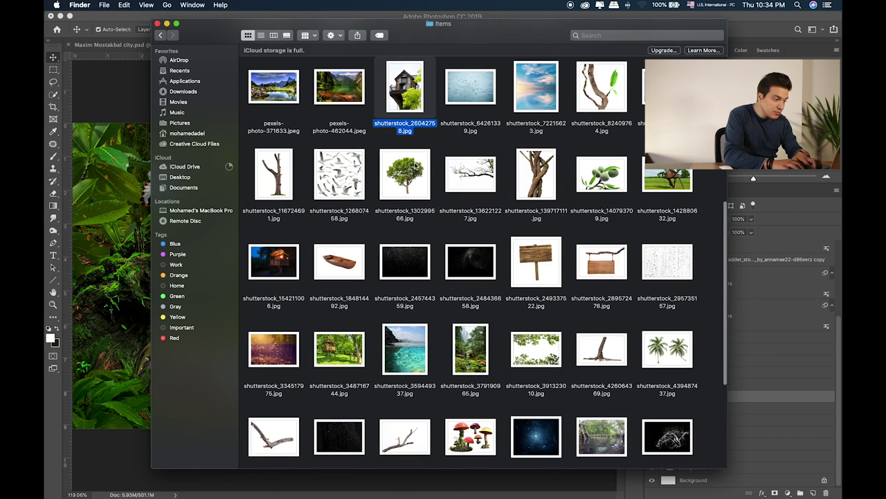
pyautogui.press('Up')
pyautogui.press('Down')
pyautogui.press('Down')
pyautogui.press('Down')
pyautogui.press('Down')
pyautogui.press('Down')
pyautogui.press('Down')
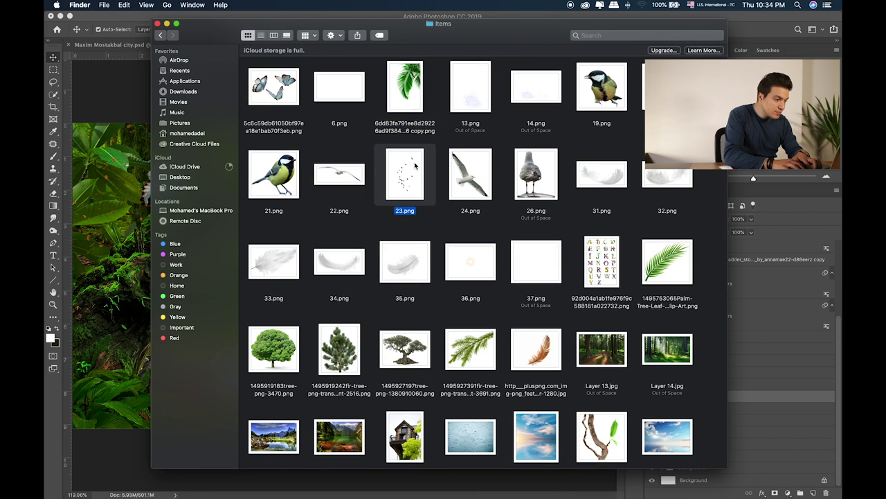
pyautogui.press('Down')
pyautogui.press('Down')
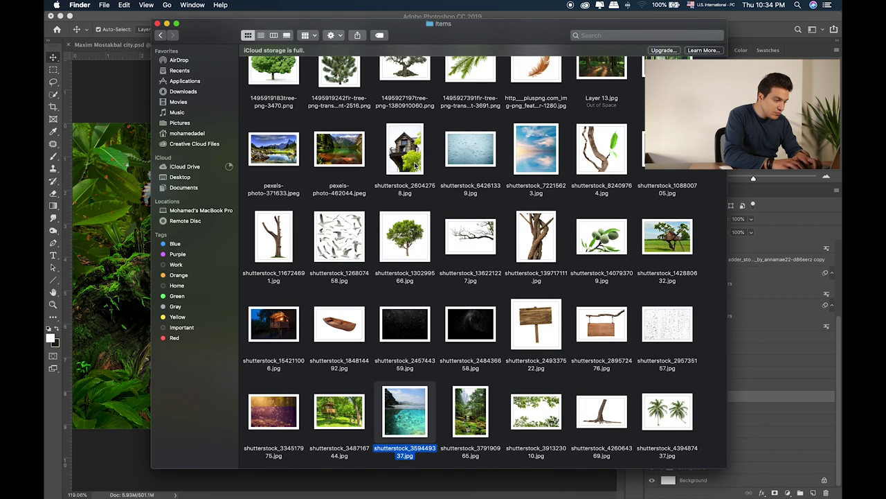
pyautogui.press('Up')
pyautogui.press('Up')
pyautogui.press('Up')
pyautogui.press('Right')
pyautogui.press('space')
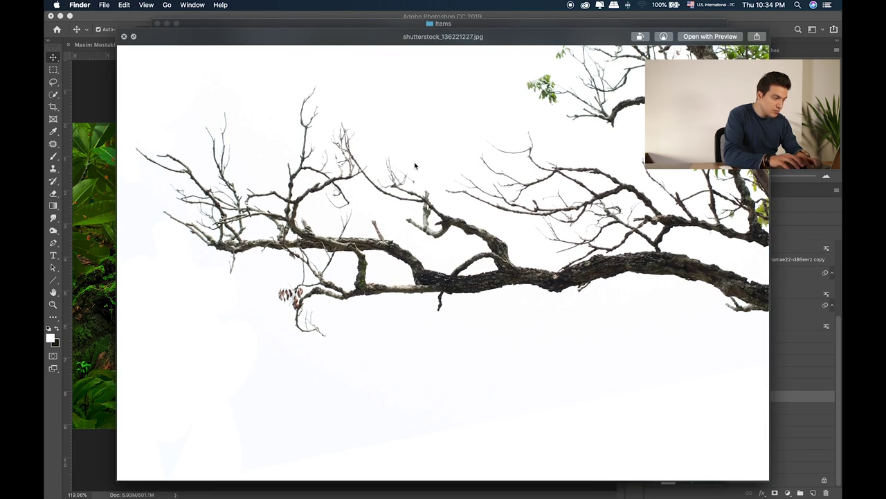
pyautogui.press('space')
# Preview shutterstock_348716744.jpg, the photo of a wooden tree house with a tire swing, and open it in Photoshop
pyautogui.click(358, 308)
pyautogui.press('space')
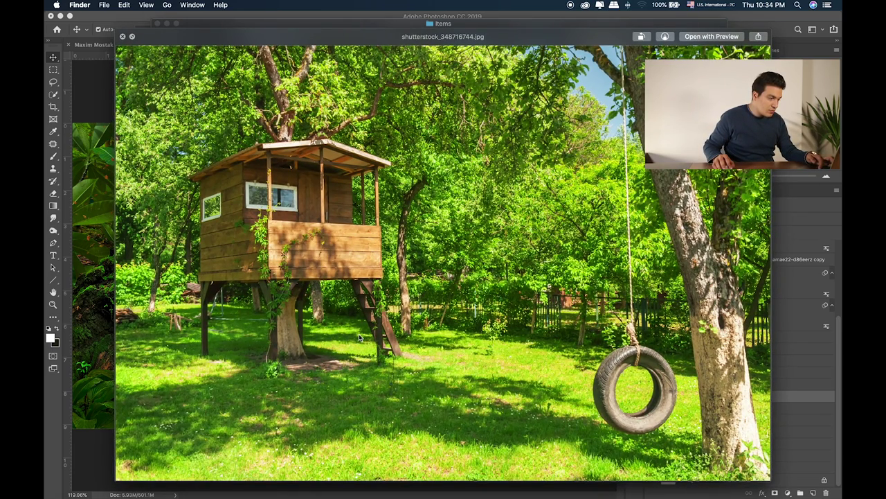
pyautogui.press('space')
pyautogui.moveTo(355, 321); pyautogui.dragTo(289, 487)
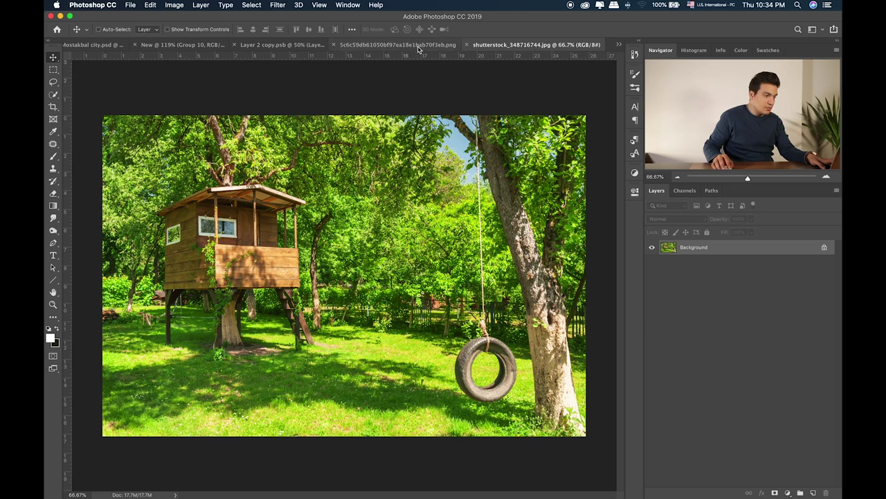
# Close the butterfly PNG and the Layer 2 copy.psb documents
pyautogui.click(414, 44)
pyautogui.press('super+w')
pyautogui.click(406, 177)
pyautogui.click(359, 45)
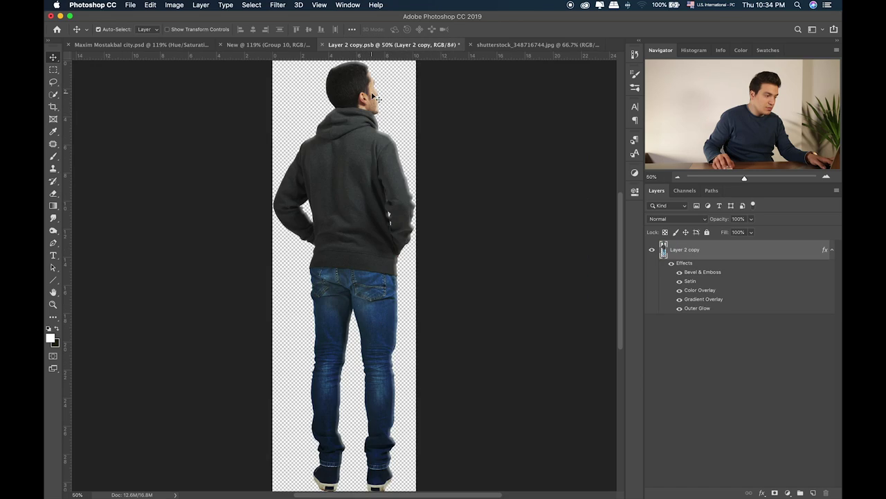
pyautogui.press('super+w')
pyautogui.click(407, 173)
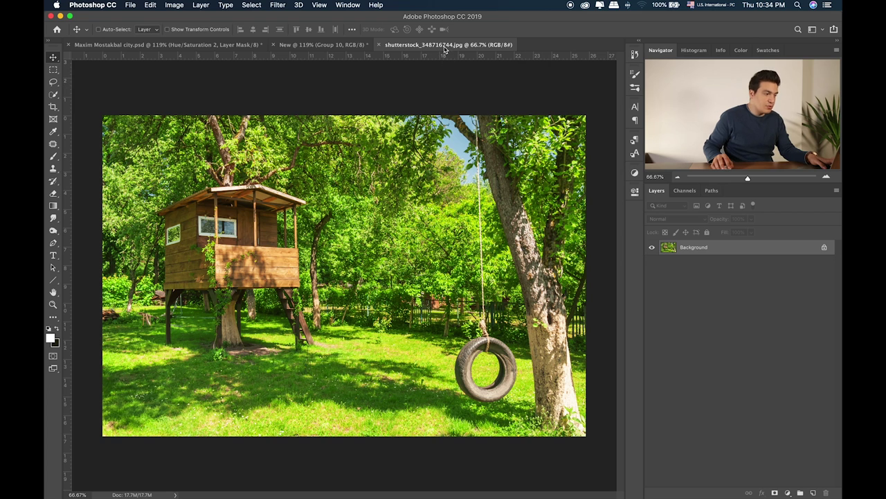
# Try to select the wooden tree house in the photo with the Quick Selection tool
pyautogui.press('super+equal')
pyautogui.press('super+equal')
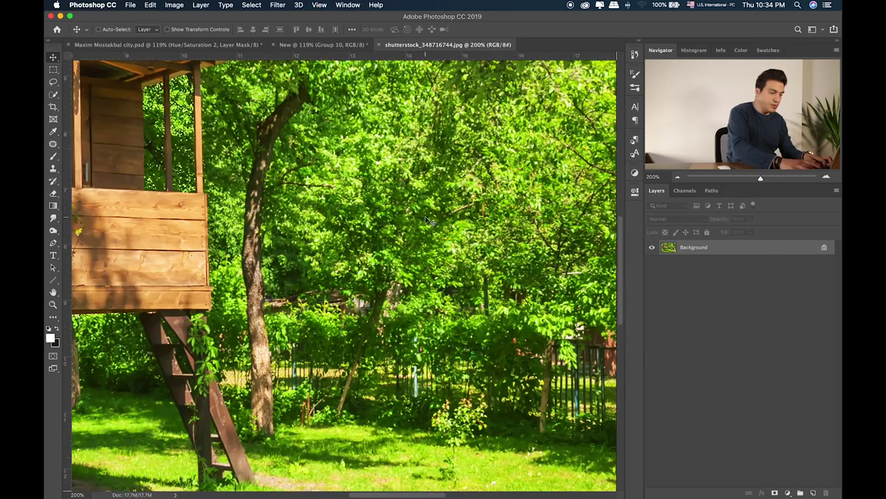
pyautogui.press('super+minus')
pyautogui.press('super+minus')
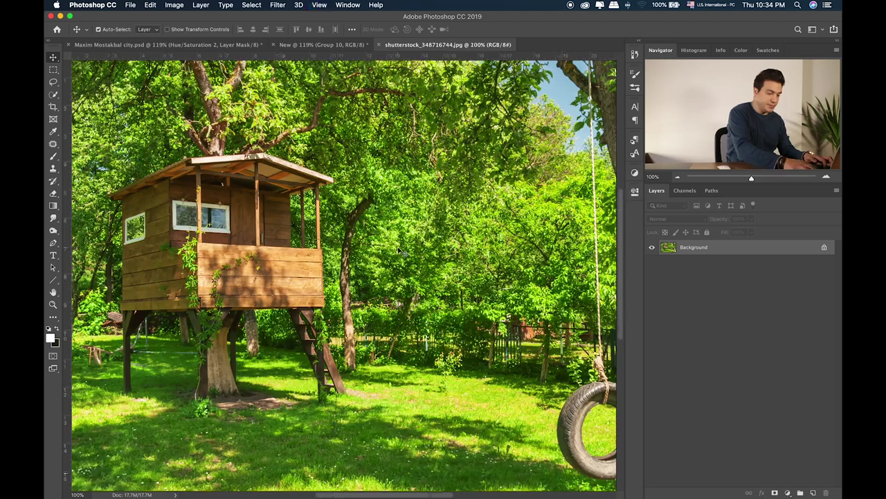
pyautogui.press('super+equal')
pyautogui.press('super+equal')
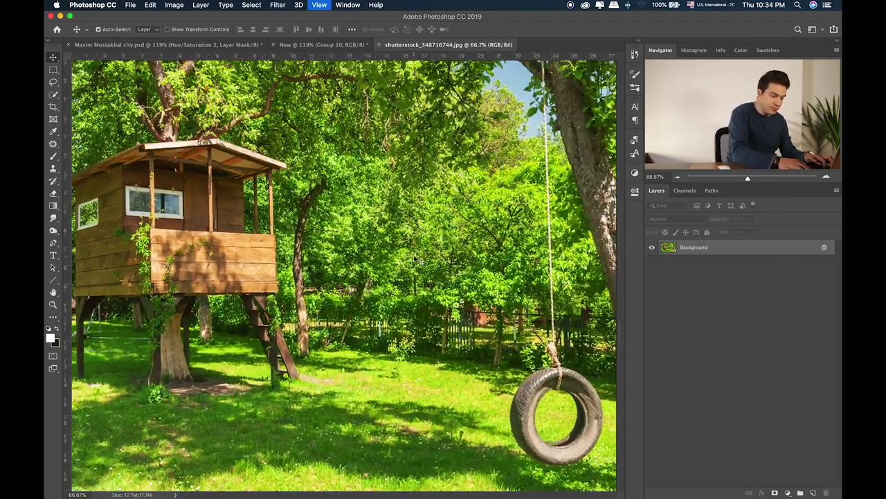
pyautogui.moveTo(414, 255); pyautogui.dragTo(457, 295)
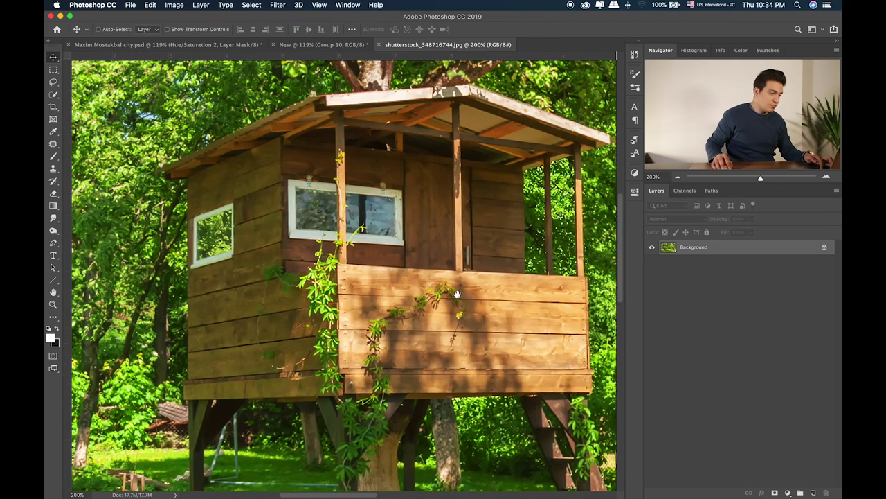
pyautogui.click(53, 94)
pyautogui.moveTo(436, 144); pyautogui.dragTo(402, 134)
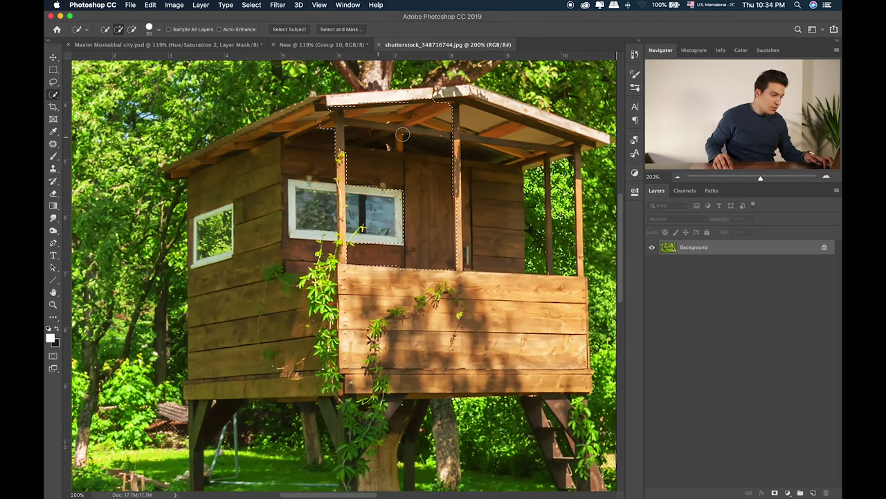
pyautogui.moveTo(292, 147)
pyautogui.mouseDown()
pyautogui.moveTo(317, 111)
pyautogui.moveTo(203, 171)
pyautogui.moveTo(222, 198)
pyautogui.moveTo(252, 323)
pyautogui.moveTo(394, 334)
pyautogui.moveTo(507, 156)
pyautogui.moveTo(582, 141)
pyautogui.moveTo(484, 108)
pyautogui.moveTo(365, 108)
pyautogui.moveTo(531, 117)
pyautogui.mouseUp()
pyautogui.scroll(-5, 532, 117)
pyautogui.moveTo(163, 257); pyautogui.dragTo(141, 358)
# Start a Pen path along the outer front-left leg, around the floor edge and up the tree house's left wall to the eave
pyautogui.press('p')
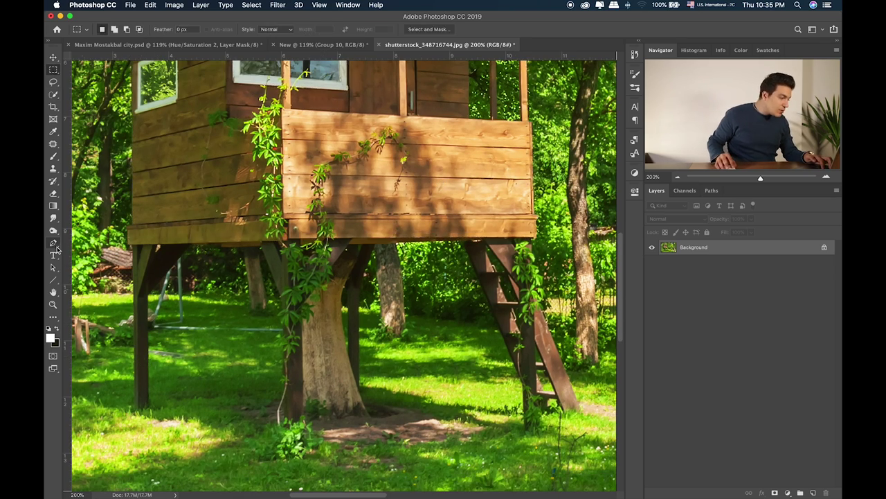
pyautogui.press('super+plus')
pyautogui.press('super+plus')
pyautogui.press('super+plus')
pyautogui.click(288, 178)
pyautogui.click(285, 133)
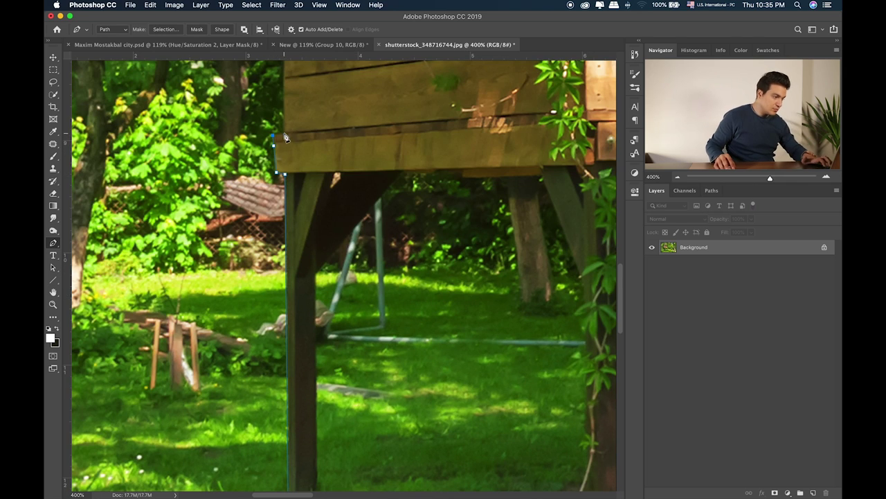
pyautogui.scroll(5, 285, 133)
pyautogui.scroll(5, 297, 121)
pyautogui.click(328, 236)
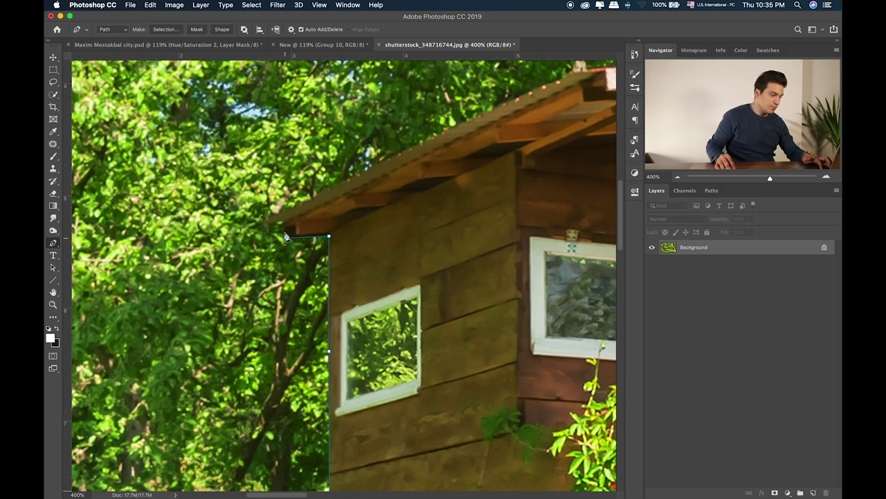
# Continue the path along the roof's upper edge, over the ridge and down to the right eave
pyautogui.scroll(4, 297, 226)
pyautogui.hscroll(6, 298, 226)
pyautogui.click(324, 222)
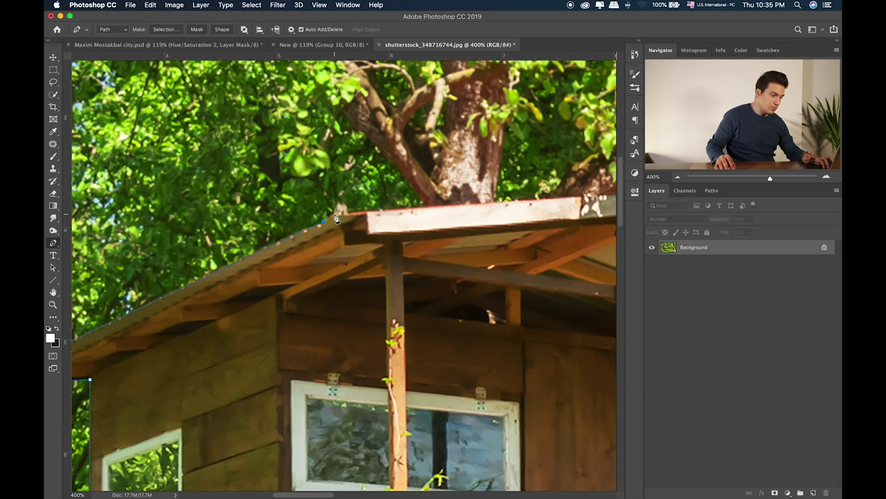
pyautogui.hscroll(10, 344, 208)
pyautogui.scroll(2, 343, 208)
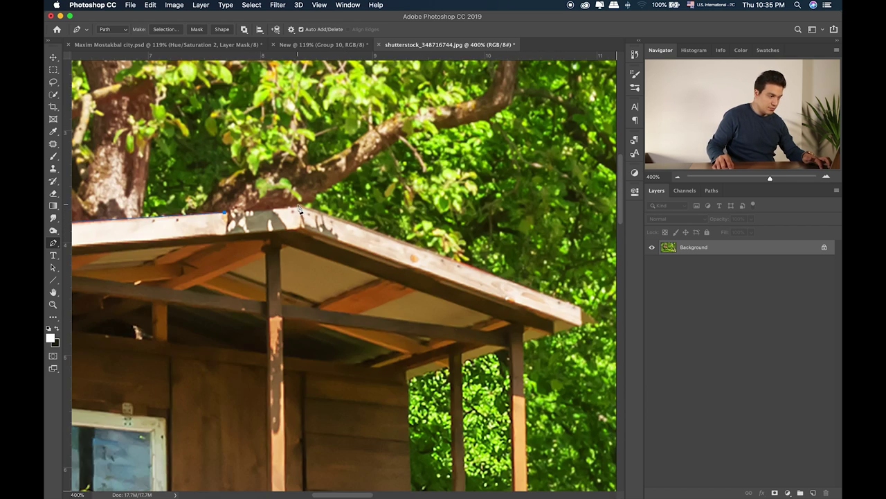
pyautogui.scroll(-10, 448, 266)
pyautogui.hscroll(4, 448, 266)
pyautogui.hscroll(-1, 443, 284)
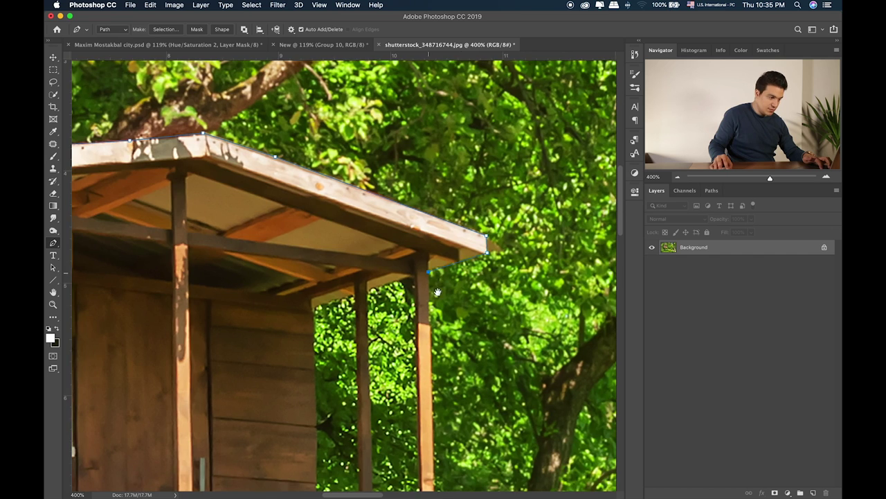
# Extend the path down the right porch post and railing to the lower corner of the floor
pyautogui.click(434, 318)
pyautogui.scroll(-5, 432, 277)
pyautogui.hscroll(1, 433, 277)
pyautogui.click(427, 395)
pyautogui.scroll(-4, 427, 395)
pyautogui.hscroll(1, 427, 395)
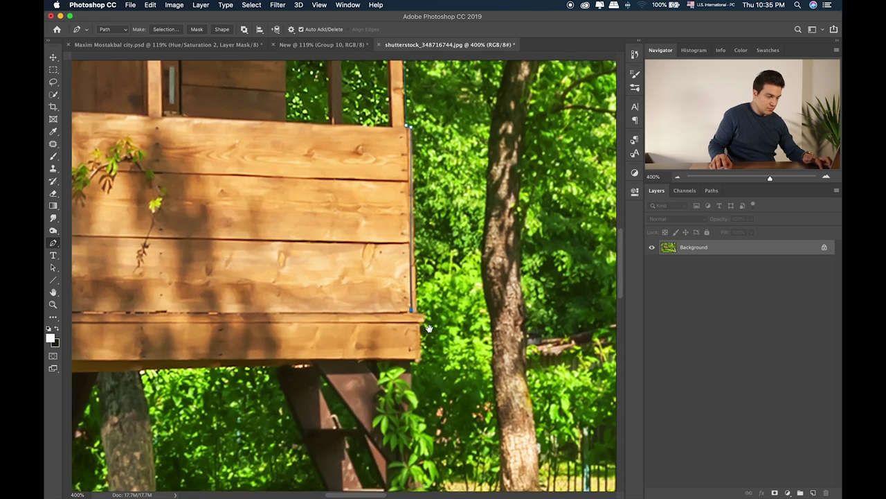
pyautogui.click(418, 359)
pyautogui.scroll(-8, 400, 260)
pyautogui.hscroll(1, 400, 259)
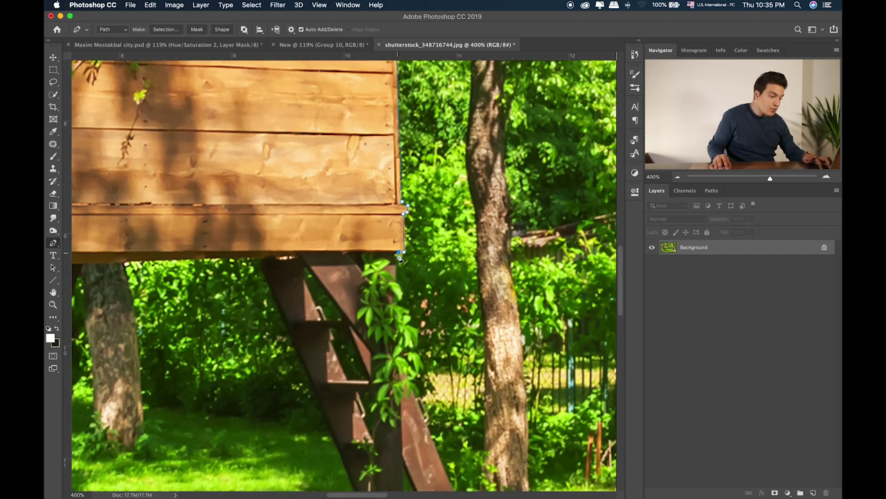
# Trace the path around the ladder and its post, from the floor corner down to the grass and back up
pyautogui.scroll(-12, 401, 297)
pyautogui.hscroll(7, 401, 298)
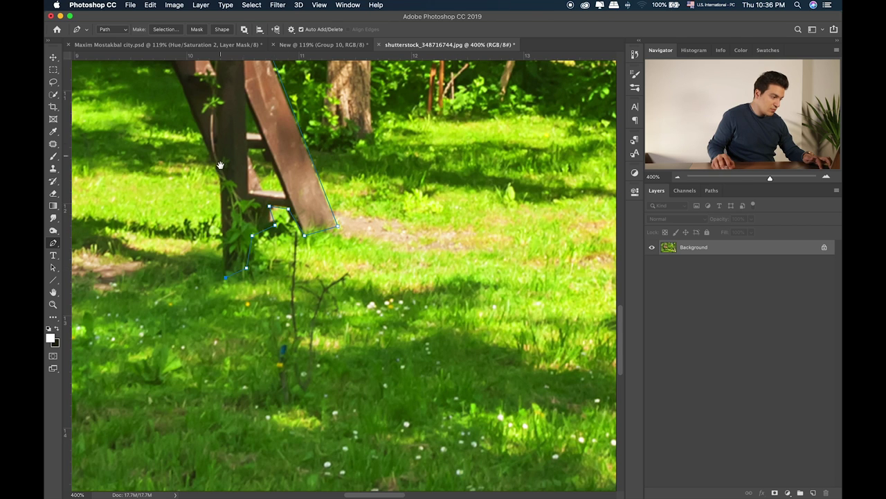
pyautogui.moveTo(220, 165); pyautogui.dragTo(322, 388)
pyautogui.moveTo(192, 134); pyautogui.dragTo(410, 162)
pyautogui.moveTo(233, 160); pyautogui.dragTo(407, 138)
# Continue the path along the floor's underside, down the rear leg and around the base of the tree trunk
pyautogui.click(438, 139)
pyautogui.click(407, 429)
pyautogui.moveTo(408, 430); pyautogui.dragTo(350, 252)
pyautogui.moveTo(367, 299); pyautogui.dragTo(381, 322)
pyautogui.moveTo(240, 323); pyautogui.dragTo(222, 320)
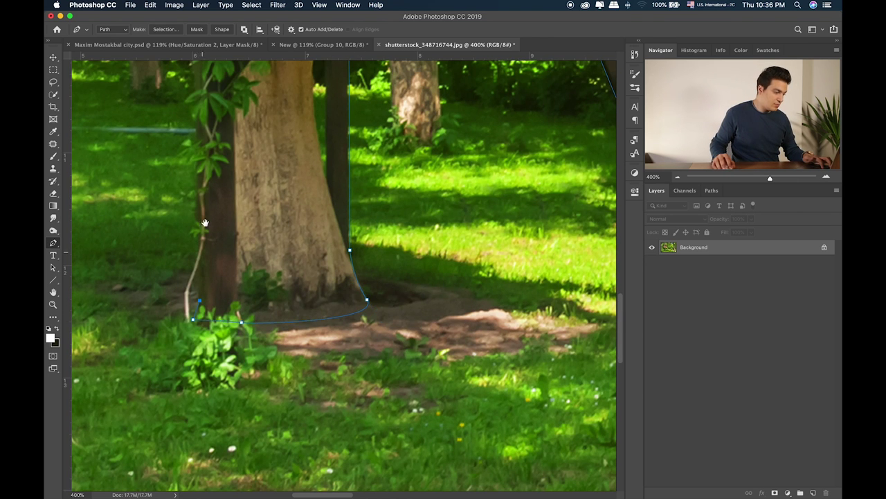
# Trace the path up the middle support, along the floor's underside and down the inner edge of the front-left leg
pyautogui.scroll(5, 211, 208)
pyautogui.scroll(10, 312, 180)
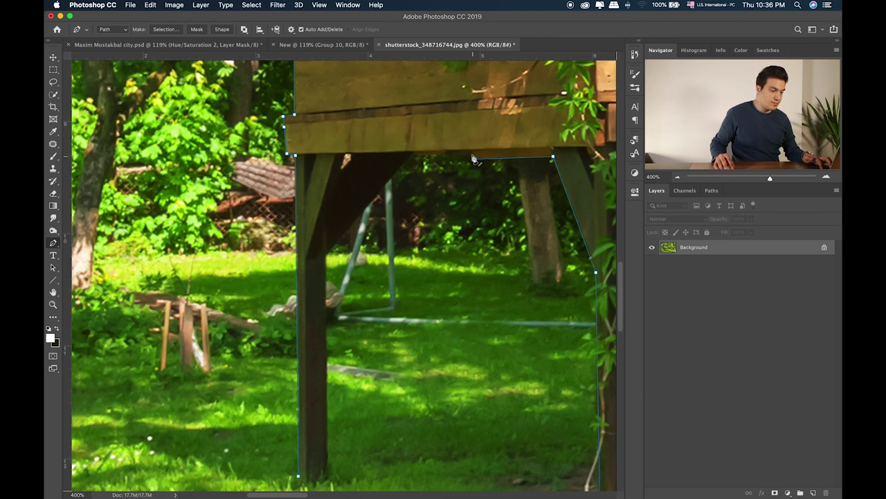
pyautogui.click(326, 256)
pyautogui.scroll(-10, 327, 263)
pyautogui.click(327, 281)
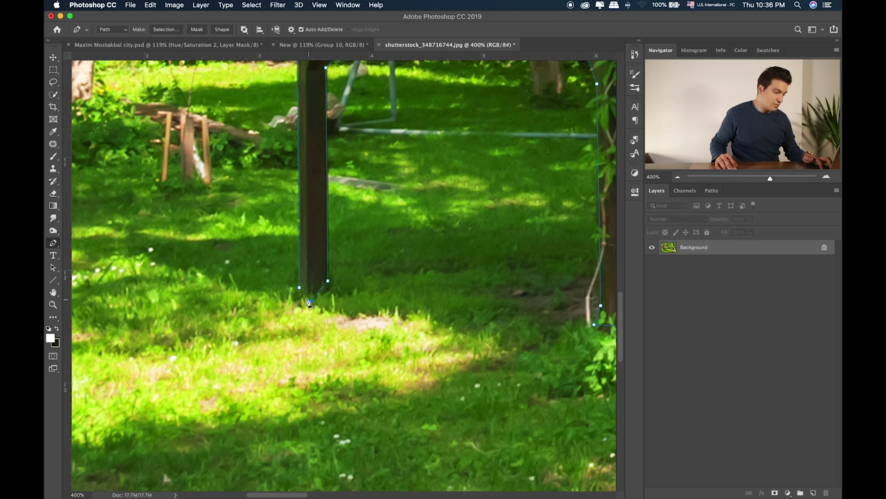
# Convert the tree house path into a selection
pyautogui.rightClick(311, 260)
pyautogui.click(351, 299)
pyautogui.click(495, 201)
pyautogui.press('super+0')
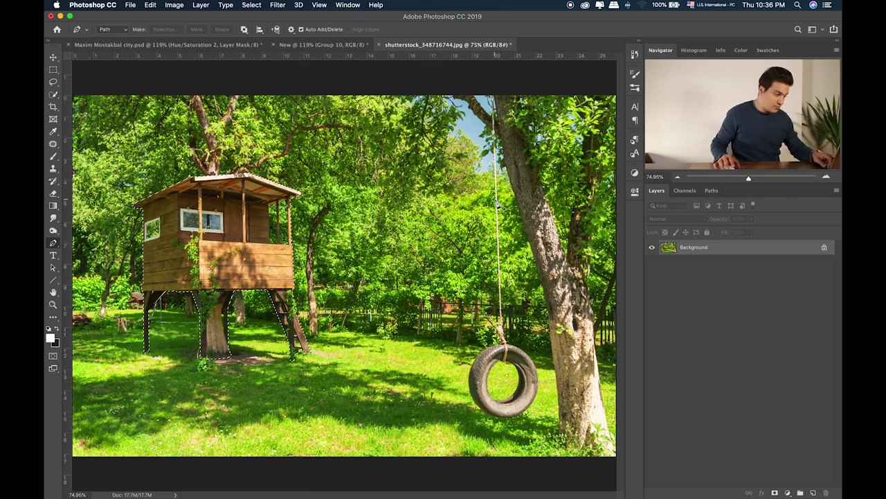
# Copy the selected tree house to a new layer, hide the Background layer and inspect the cutout's edges
pyautogui.press('super+j')
pyautogui.click(651, 262)
pyautogui.press('super+plus')
pyautogui.press('super+plus')
pyautogui.moveTo(320, 230); pyautogui.dragTo(485, 233)
pyautogui.press('super+0')
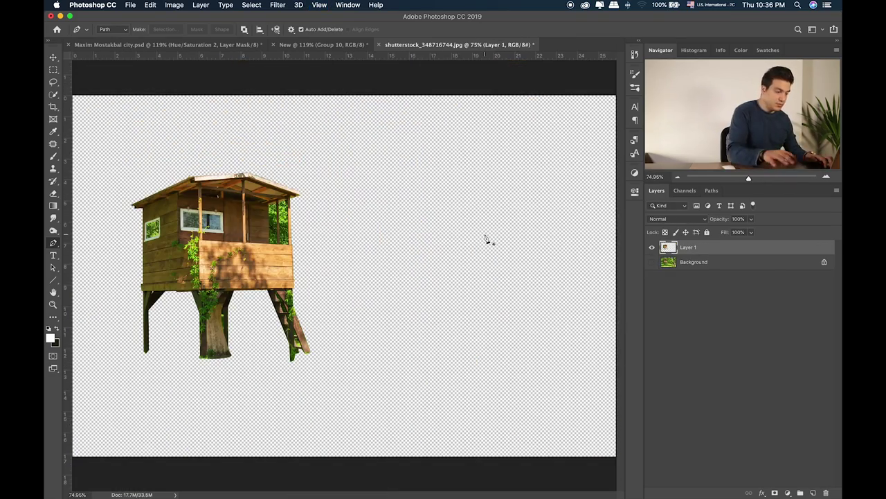
# Convert the tree house cutout to a smart object and bring it into the New composite above Group 10
pyautogui.rightClick(716, 251)
pyautogui.click(662, 215)
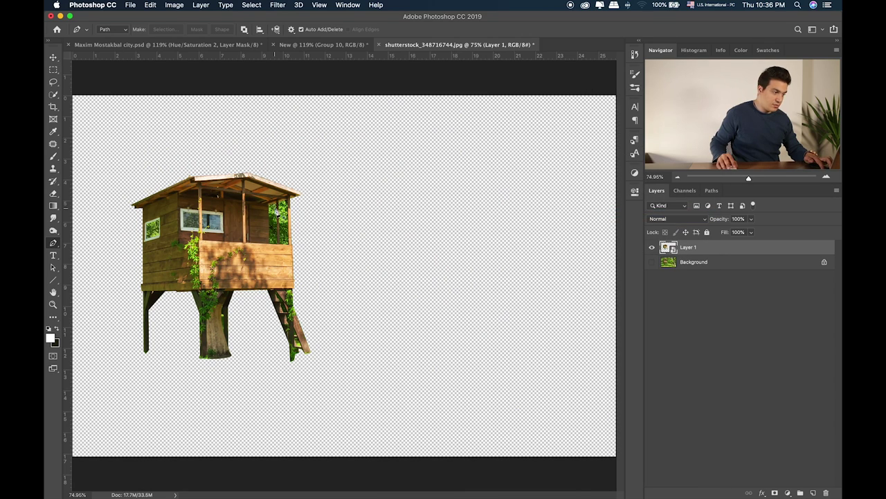
pyautogui.press('v')
pyautogui.moveTo(260, 227); pyautogui.dragTo(231, 290)
pyautogui.scroll(-2, 728, 432)
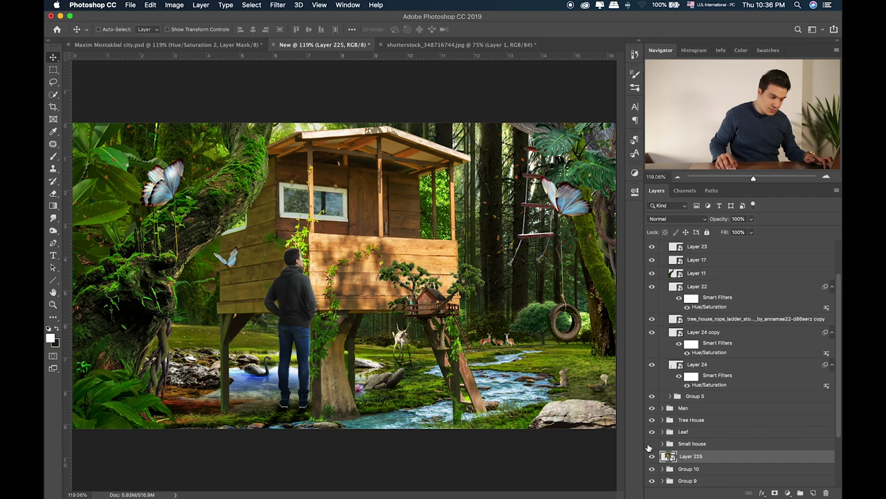
# Show the Small house group, move Layer 225 into it and hide the old Layer 12
pyautogui.click(651, 443)
pyautogui.click(662, 443)
pyautogui.scroll(-3, 707, 445)
pyautogui.moveTo(697, 418); pyautogui.dragTo(694, 403)
pyautogui.click(651, 417)
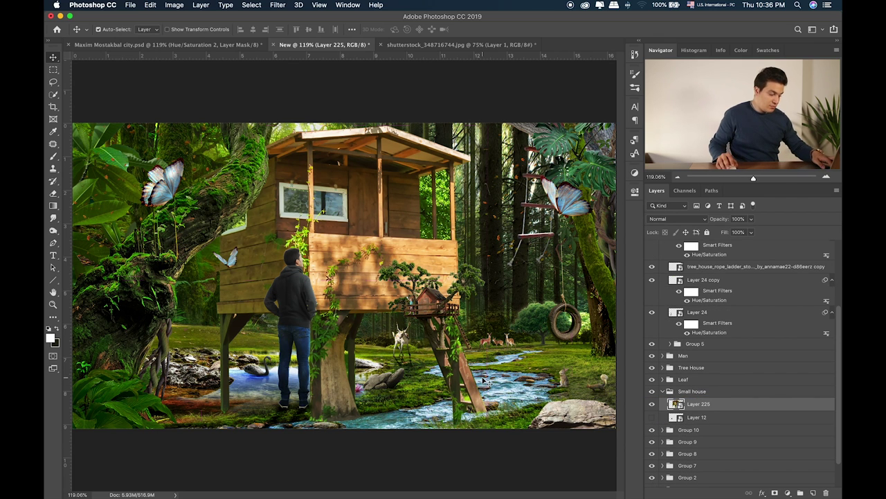
# Scale the tree house down to a small background size and place it beside the mossy trunk behind the pond
pyautogui.press('super+t')
pyautogui.moveTo(489, 129); pyautogui.dragTo(306, 315)
pyautogui.moveTo(280, 379); pyautogui.dragTo(225, 312)
pyautogui.moveTo(252, 250); pyautogui.dragTo(242, 263)
pyautogui.moveTo(186, 327); pyautogui.dragTo(422, 255)
pyautogui.press('Return')
pyautogui.press('super+plus')
pyautogui.moveTo(362, 256)
pyautogui.mouseDown()
pyautogui.moveTo(331, 264)
pyautogui.moveTo(368, 267)
pyautogui.mouseUp()
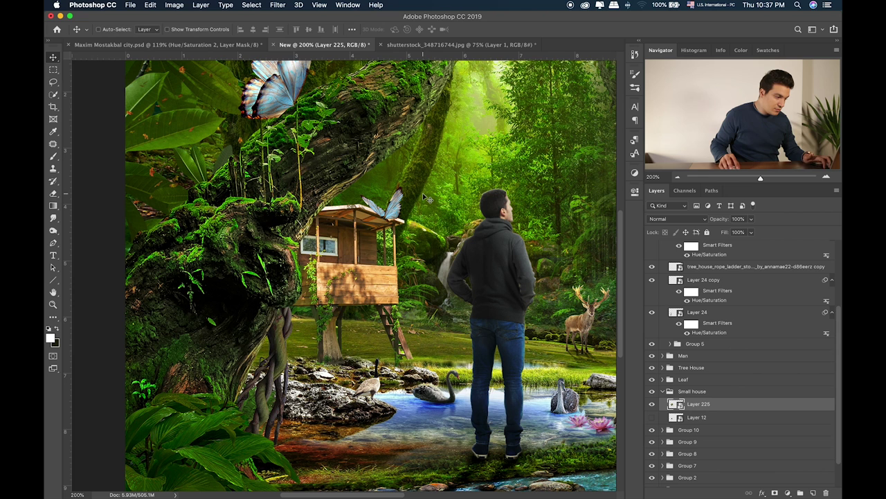
# Scale the tree house to 27.35% and reposition it against the mossy trunk
pyautogui.press('super+t')
pyautogui.moveTo(414, 205); pyautogui.dragTo(390, 228)
pyautogui.moveTo(355, 281); pyautogui.dragTo(369, 276)
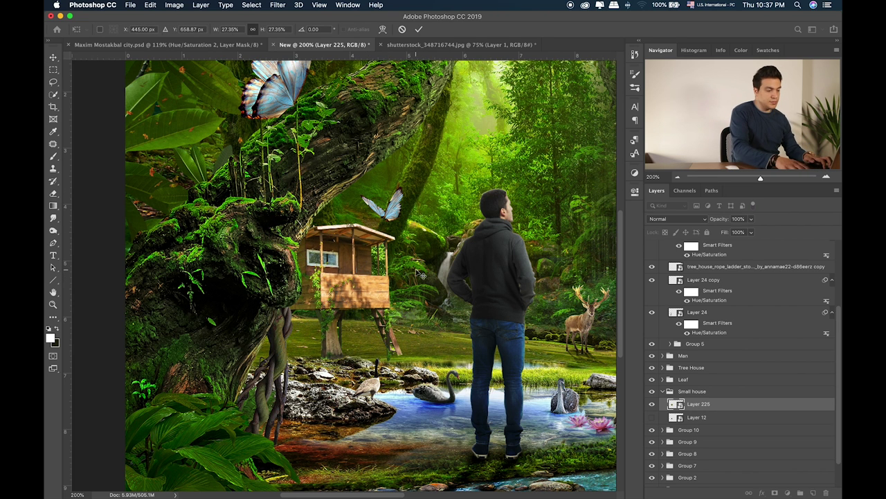
pyautogui.press('Return')
pyautogui.press('super+0')
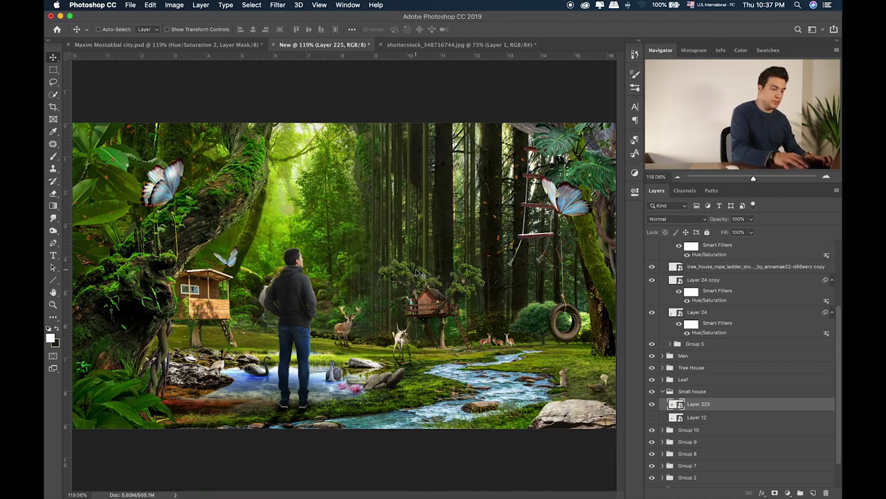
# Scale the Man group to 93.76% and place it standing at the edge of the pond
pyautogui.click(703, 357)
pyautogui.press('super+t')
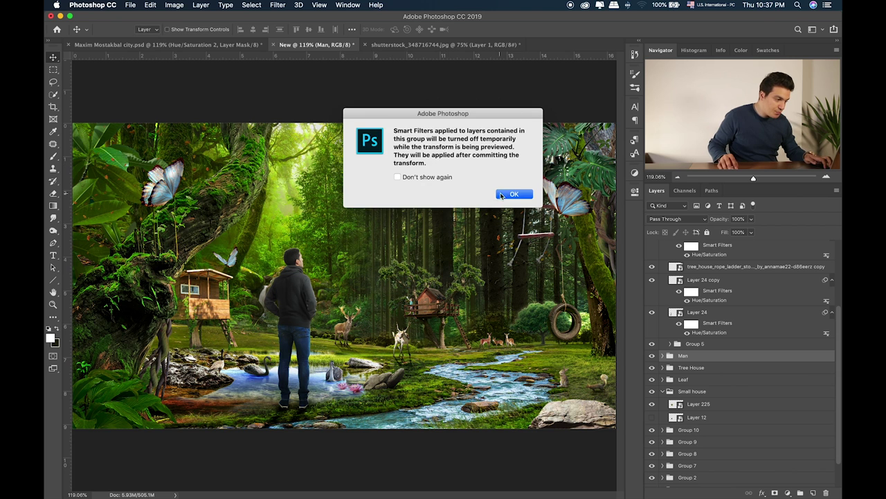
pyautogui.click(513, 194)
pyautogui.press('super+minus')
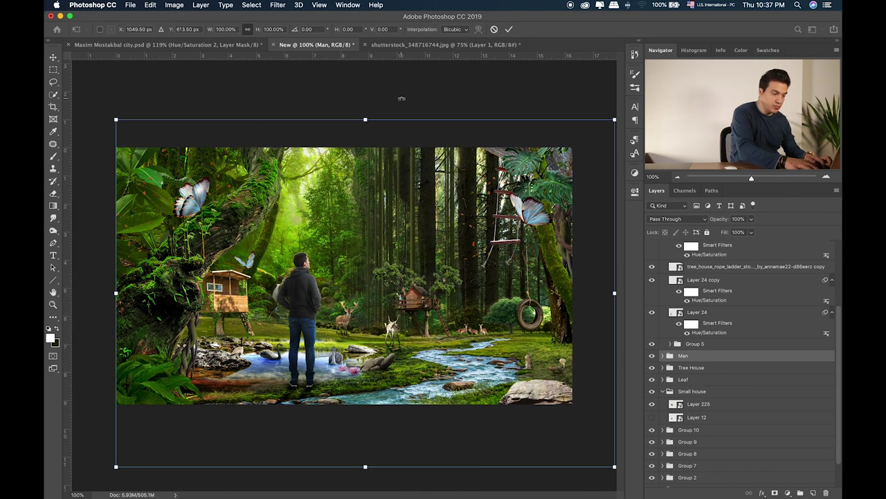
pyautogui.moveTo(614, 119); pyautogui.dragTo(585, 139)
pyautogui.moveTo(488, 226); pyautogui.dragTo(493, 225)
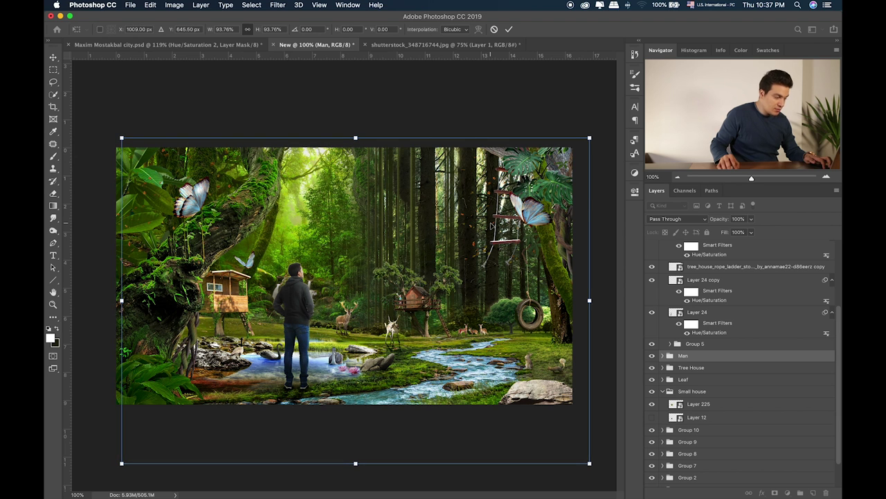
pyautogui.press('Return')
pyautogui.press('super+plus')
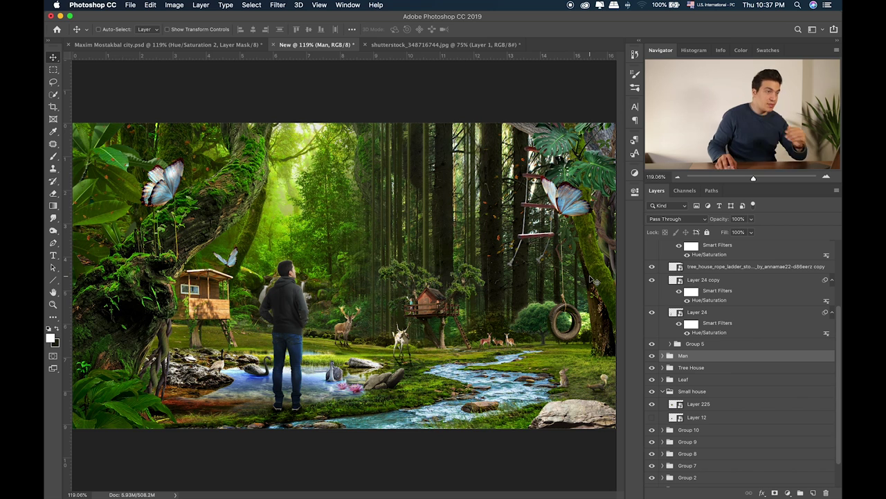
# Scale Layer 225 to 25.53%, rotate it 1.24° and shift the tree house slightly behind the mossy trunk
pyautogui.click(682, 406)
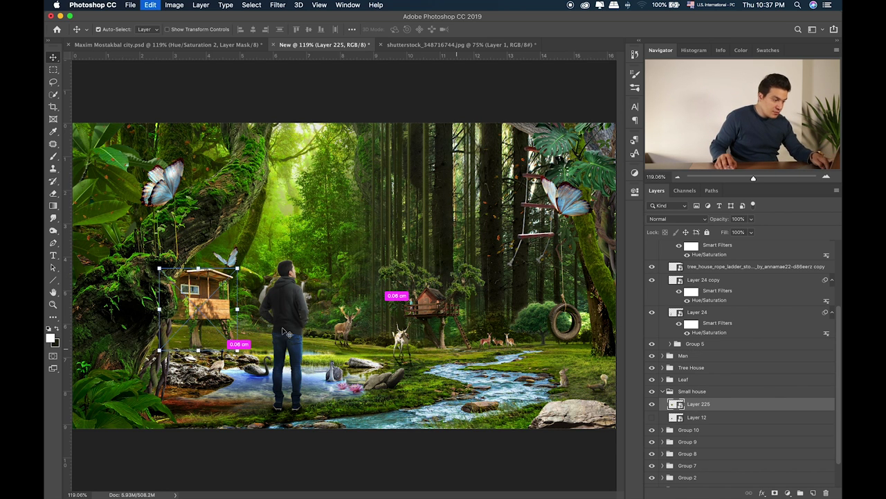
pyautogui.press('super+t')
pyautogui.moveTo(236, 272); pyautogui.dragTo(245, 270)
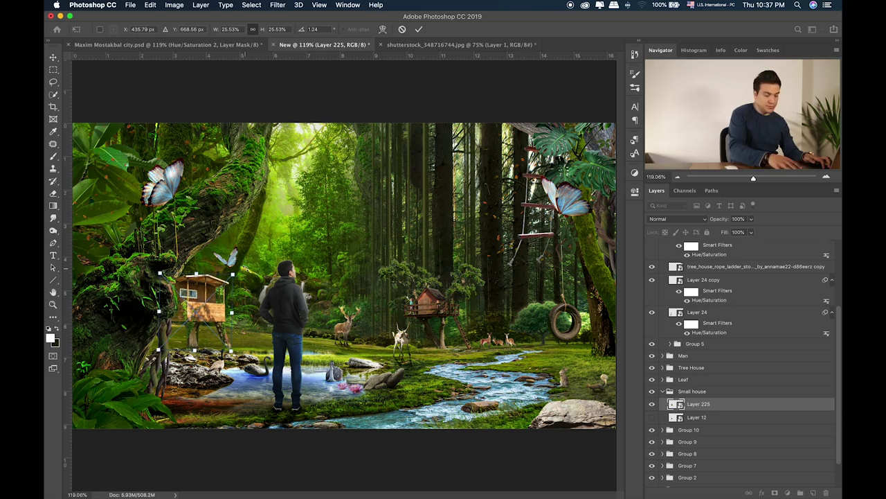
pyautogui.press('Return')
pyautogui.press('super+plus')
pyautogui.press('super+plus')
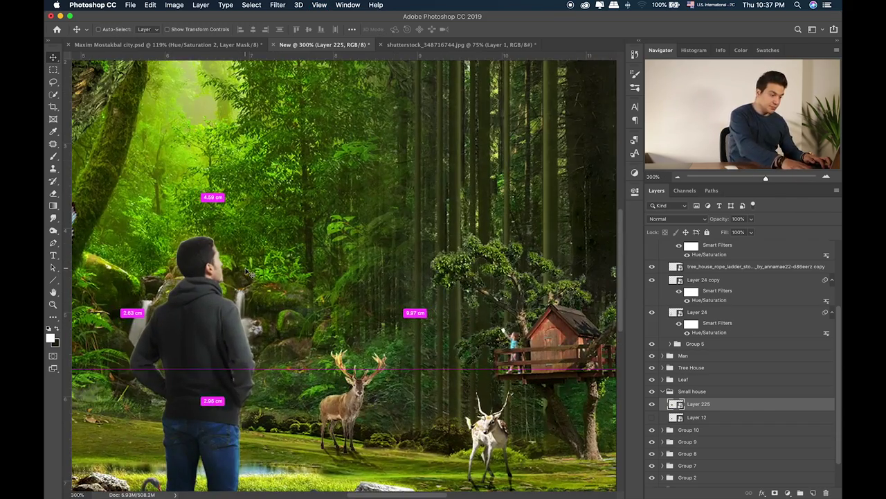
pyautogui.moveTo(143, 337); pyautogui.dragTo(372, 285)
pyautogui.hscroll(-5, 372, 285)
pyautogui.moveTo(379, 335); pyautogui.dragTo(364, 332)
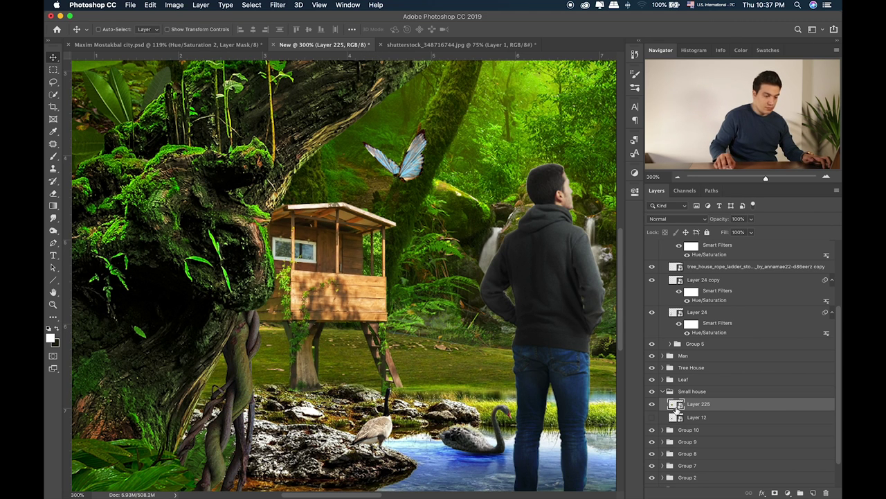
# Apply Hue/Saturation to the tree house with Hue -9, Saturation -34 and Lightness -13, and compare it with the original colours
pyautogui.hotkey('ctrl', 'u')
pyautogui.moveTo(526, 227); pyautogui.dragTo(532, 180)
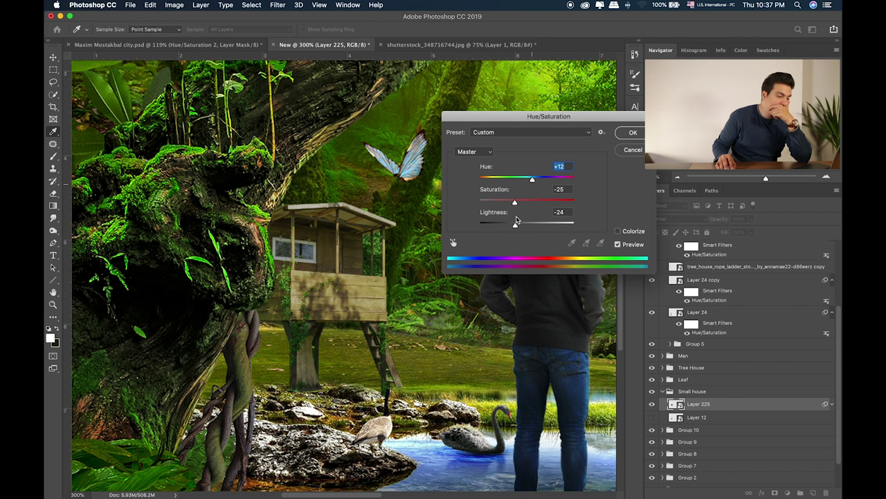
pyautogui.moveTo(515, 225); pyautogui.dragTo(527, 180)
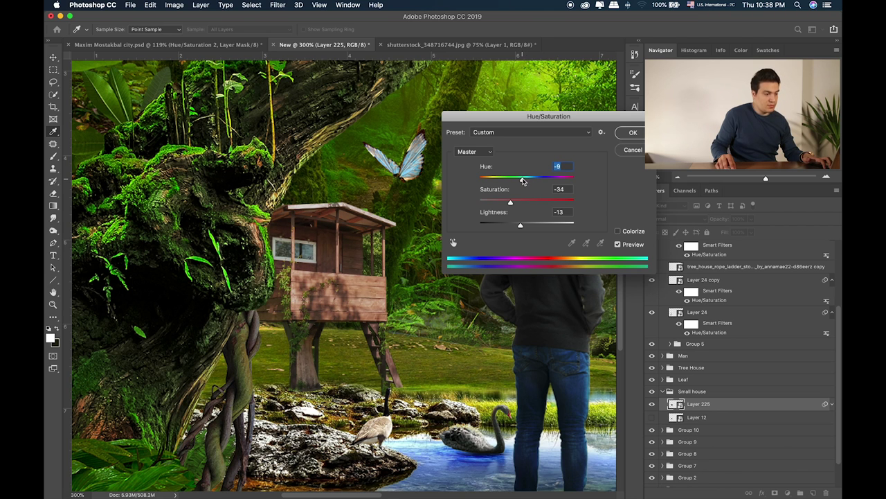
pyautogui.click(625, 133)
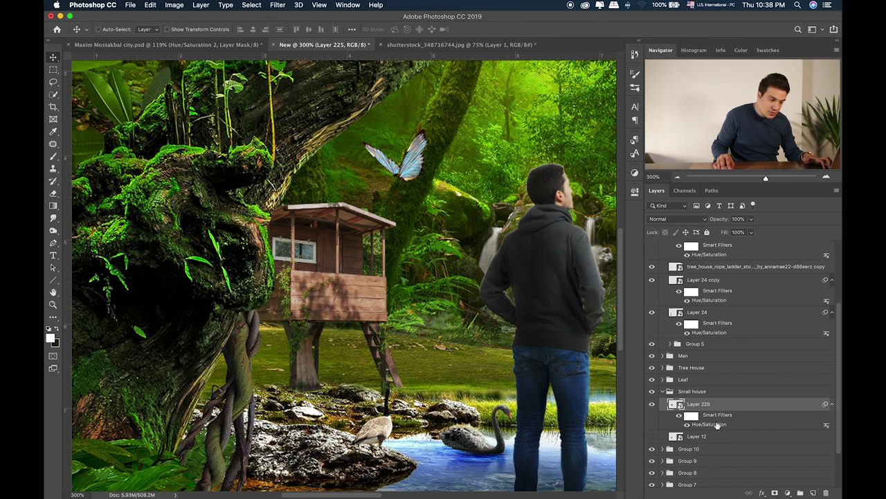
pyautogui.click(680, 415)
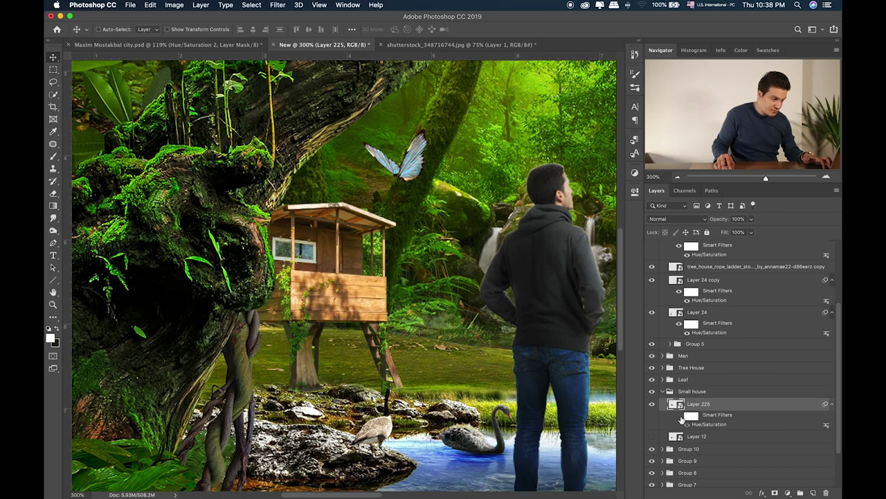
pyautogui.click(678, 415)
pyautogui.press('super+0')
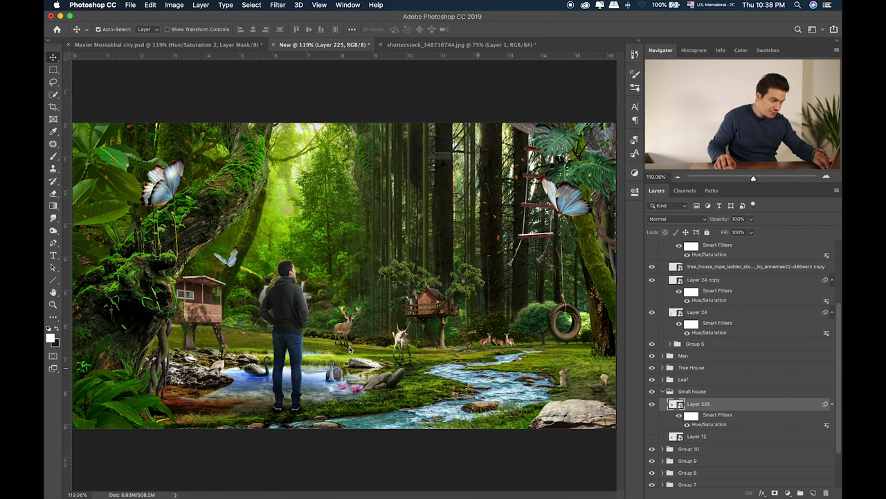
# Fine-tune the tree house's size and position beside the trunk with Free Transform so its legs meet the ground
pyautogui.press('super+t')
pyautogui.click(513, 188)
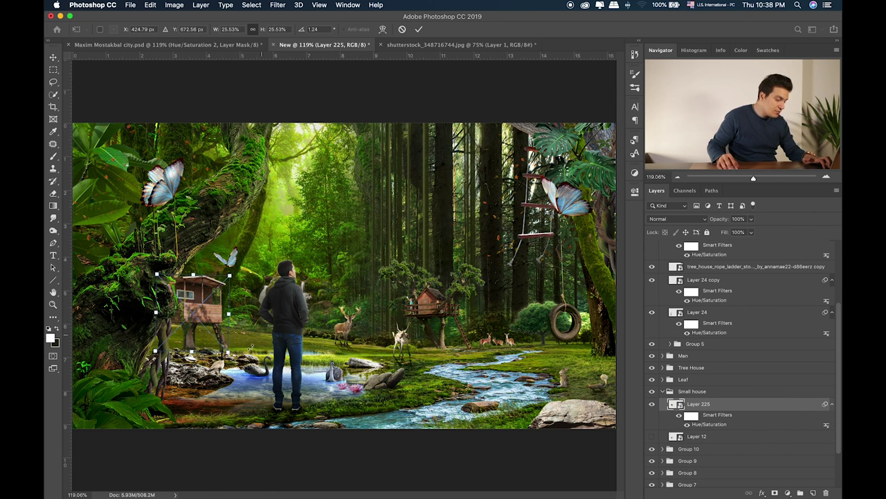
pyautogui.moveTo(227, 354); pyautogui.dragTo(223, 350)
pyautogui.press('Return')
pyautogui.press('super+plus')
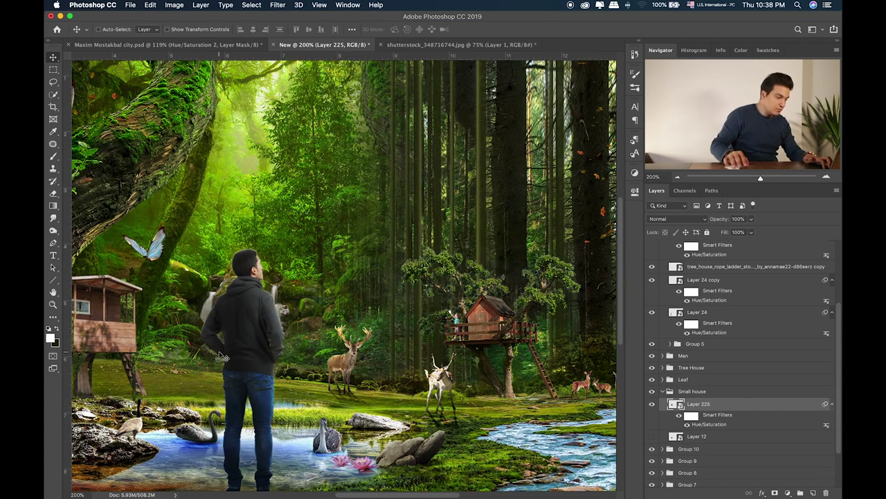
pyautogui.press('super+t')
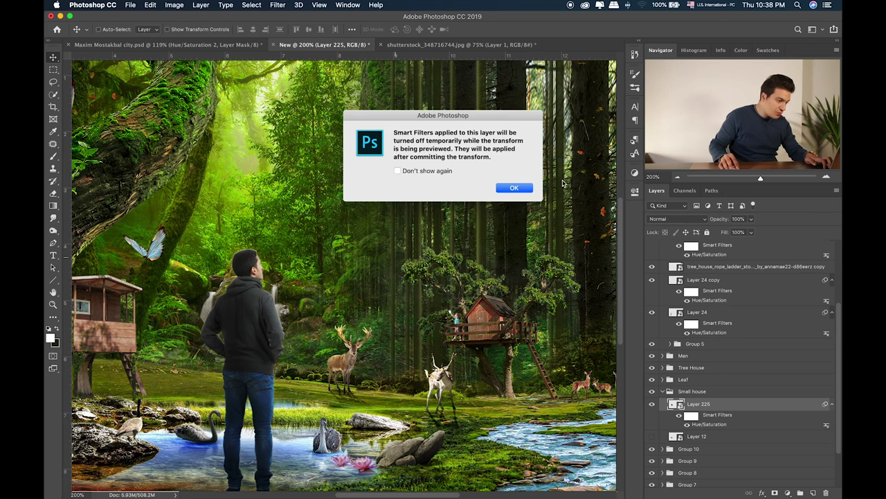
pyautogui.click(515, 187)
pyautogui.moveTo(194, 341); pyautogui.dragTo(192, 335)
pyautogui.press('Return')
pyautogui.press('super+0')
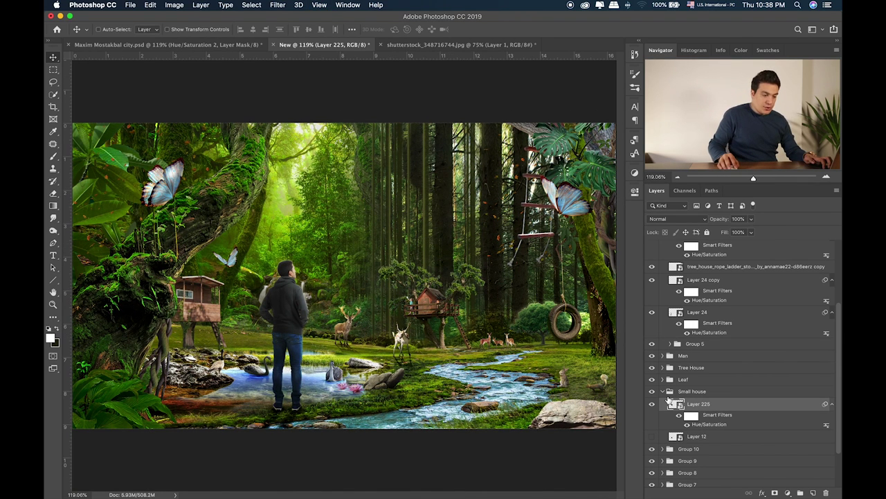
pyautogui.click(814, 493)
pyautogui.moveTo(704, 408); pyautogui.dragTo(707, 436)
pyautogui.press('Delete')
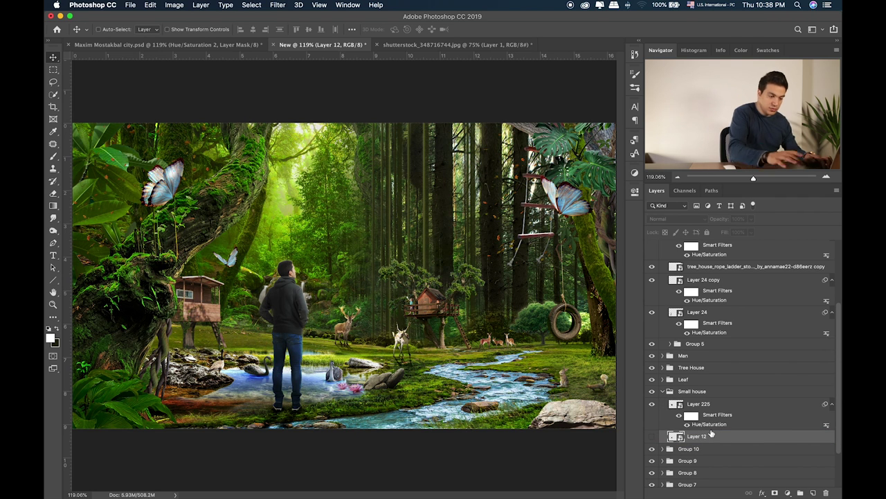
pyautogui.click(738, 409)
pyautogui.doubleClick(738, 424)
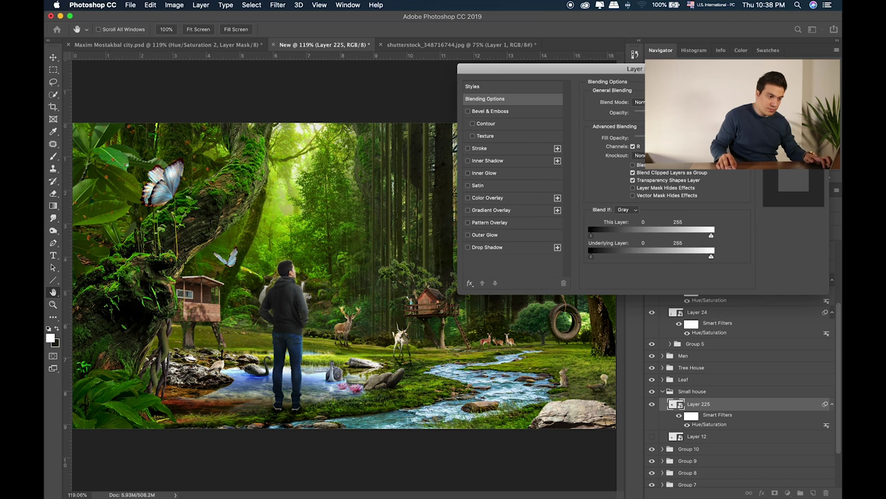
pyautogui.press('Escape')
# Duplicate Layer 225 beneath the original and convert the copy with its filter to a smart object
pyautogui.moveTo(722, 409); pyautogui.dragTo(720, 419)
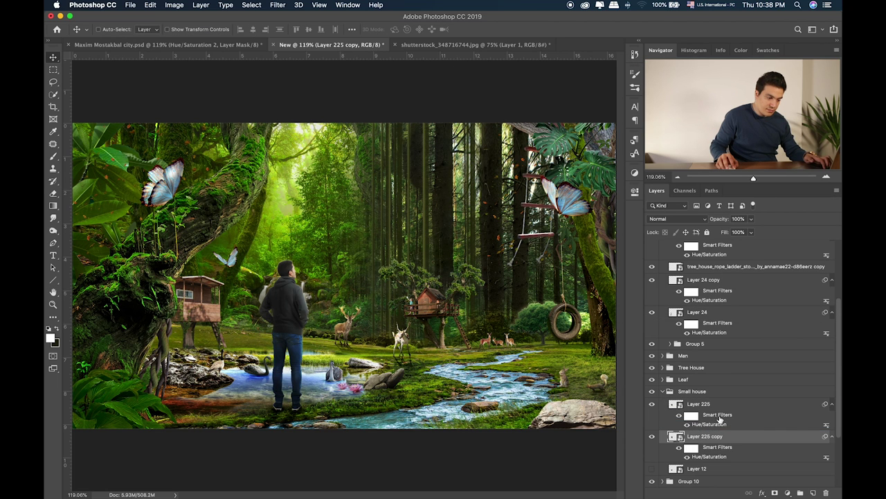
pyautogui.rightClick(734, 435)
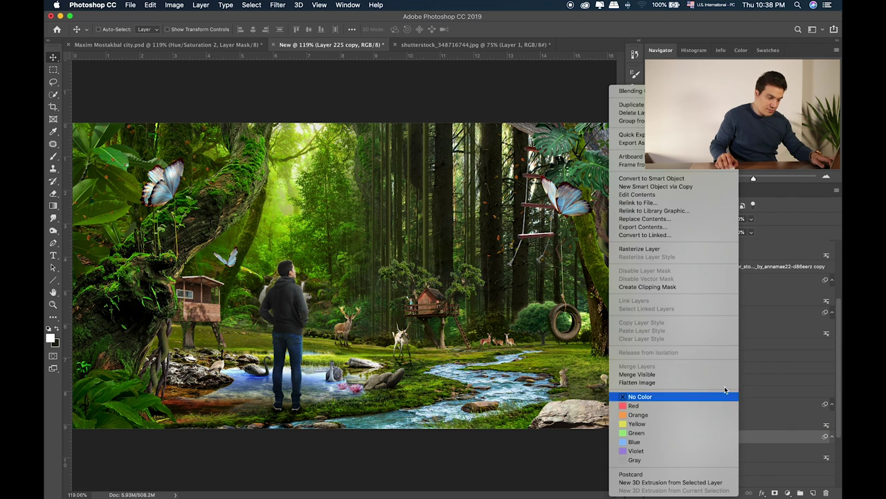
pyautogui.click(696, 179)
# Add a black Color Overlay to Layer 225 copy
pyautogui.rightClick(752, 441)
pyautogui.click(771, 436)
pyautogui.doubleClick(771, 435)
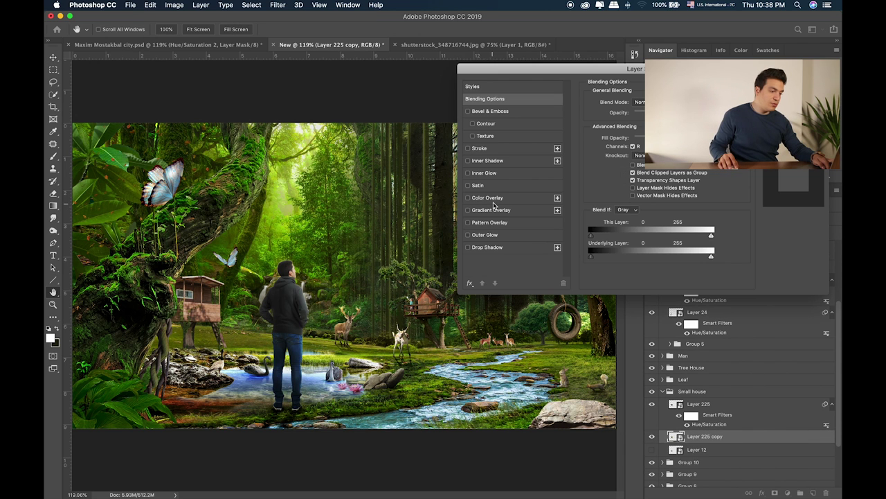
pyautogui.click(491, 199)
pyautogui.press('Return')
# Rasterize Layer 225 copy and convert it together with its Color Overlay back to a smart object
pyautogui.press('super+t')
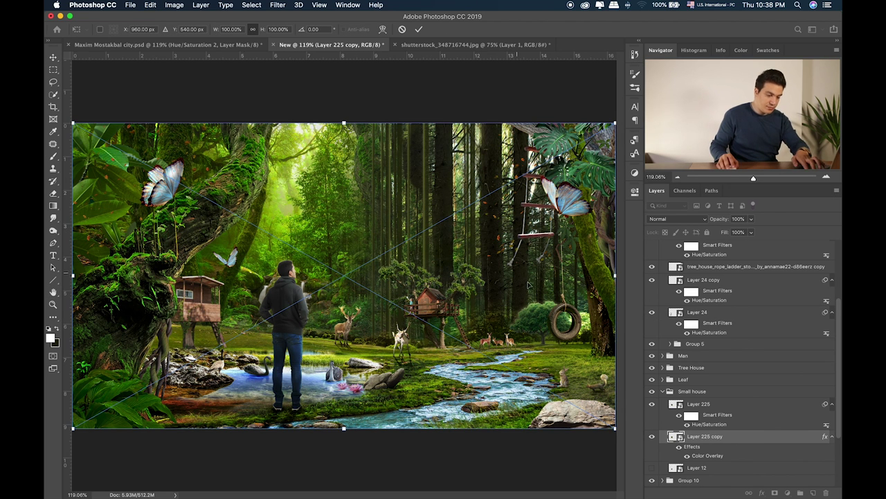
pyautogui.press('Return')
pyautogui.rightClick(726, 442)
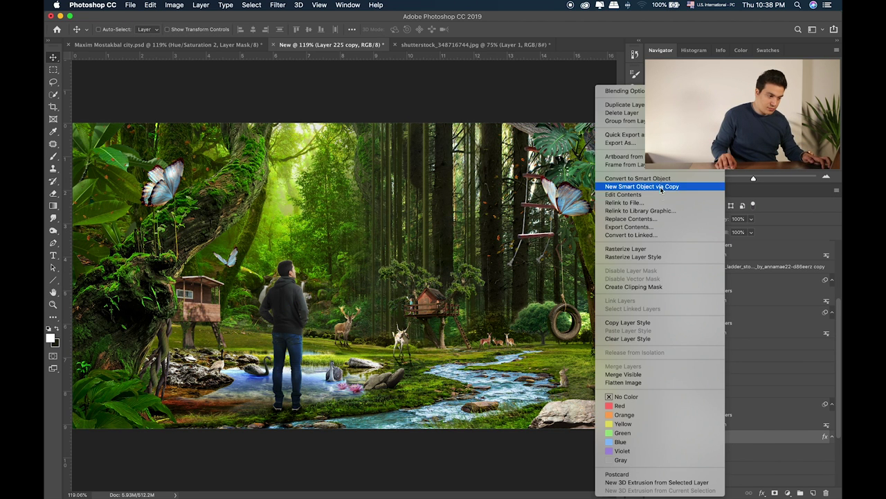
pyautogui.click(664, 249)
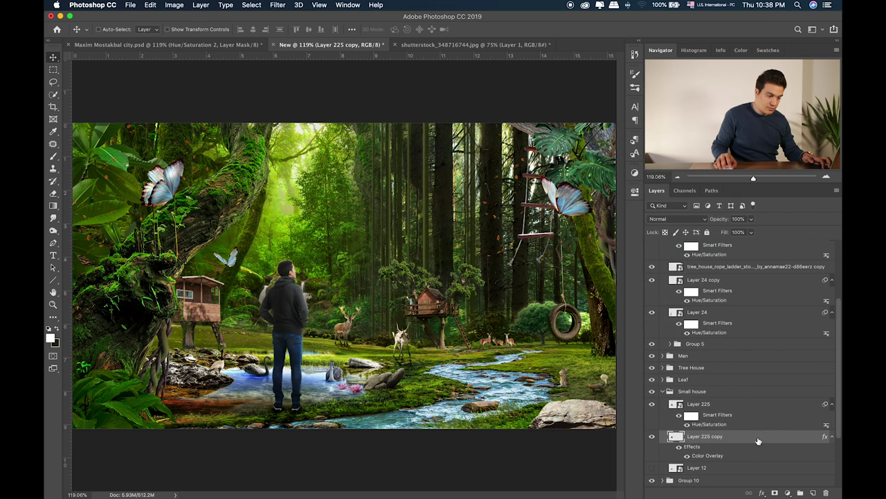
pyautogui.rightClick(758, 443)
pyautogui.click(688, 214)
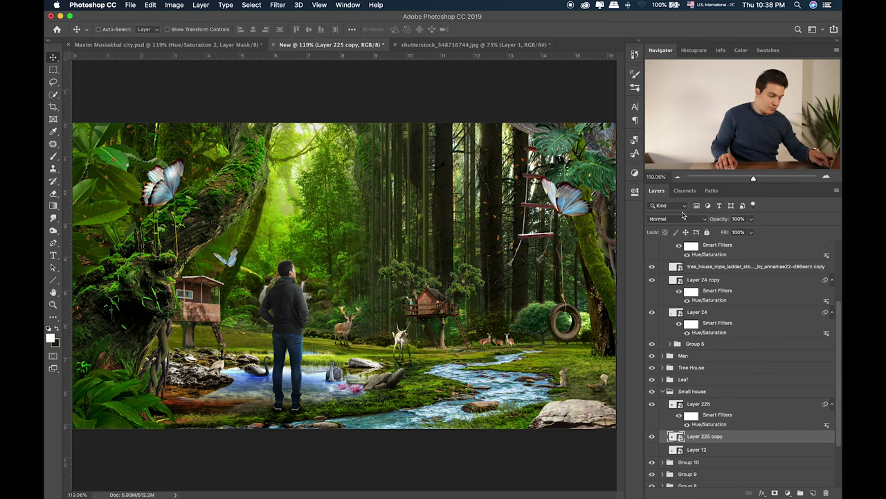
# Flip the black copy to -66.79% height and skew it beneath the tree house to form a cast shadow
pyautogui.hotkey('ctrl', 't')
pyautogui.moveTo(192, 274); pyautogui.dragTo(193, 380)
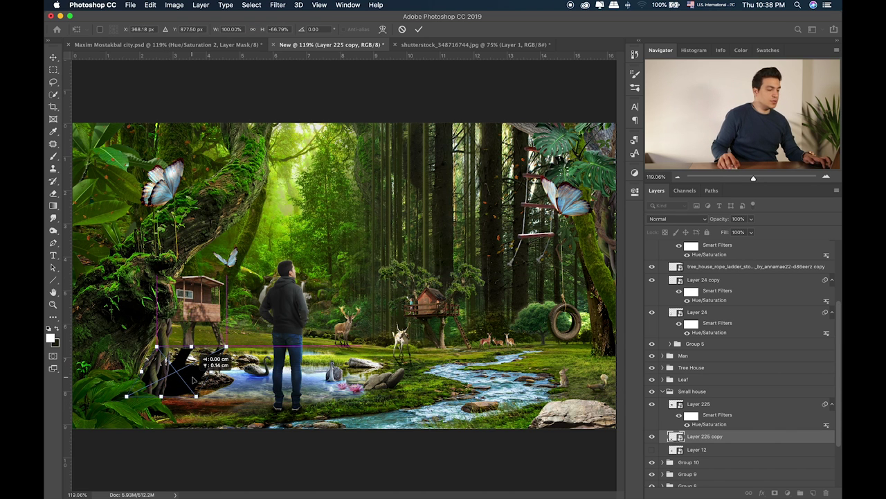
pyautogui.press('Return')
# Set the shadow layer's blend mode to Soft Light
pyautogui.hotkey('shift', '+')
pyautogui.hotkey('shift', '+')
pyautogui.hotkey('shift', '+')
pyautogui.hotkey('shift', '+')
pyautogui.hotkey('shift', '+')
pyautogui.hotkey('shift', '+')
pyautogui.hotkey('shift', '+')
pyautogui.hotkey('shift', '+')
pyautogui.hotkey('shift', '+')
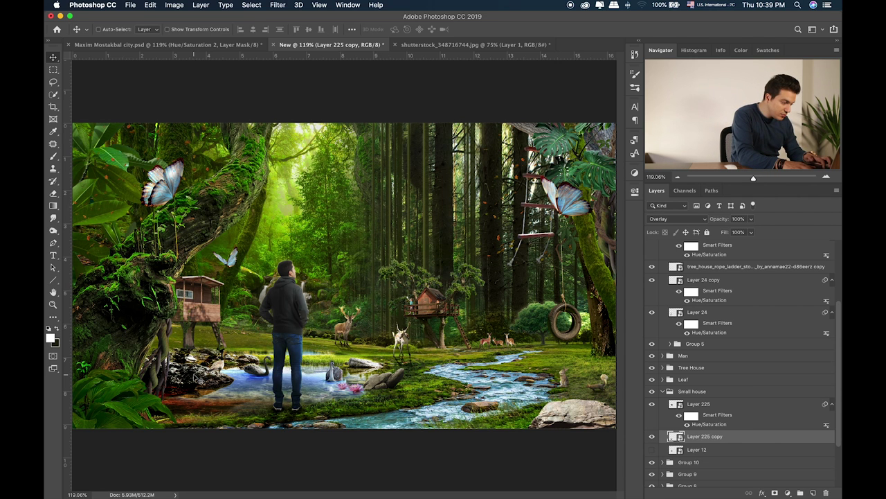
pyautogui.hotkey('shift', '+')
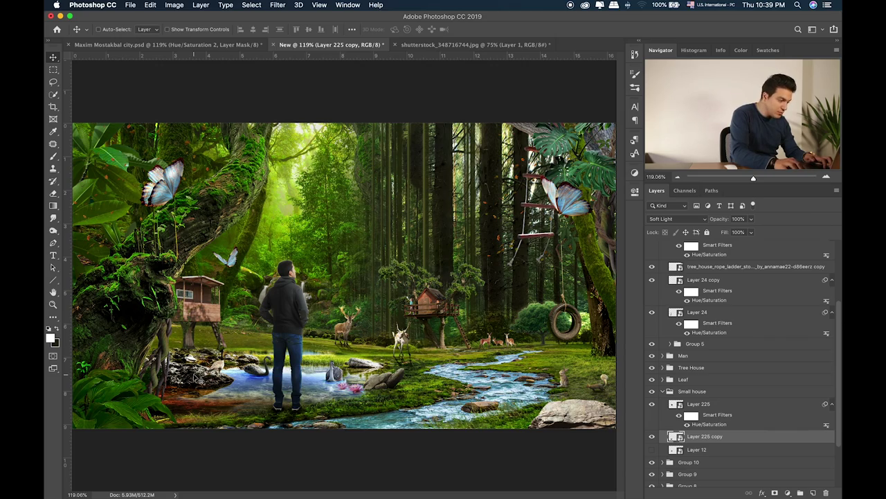
# Apply a Gaussian Blur with a 2.4-pixel radius to the tree house's shadow layer, Layer 225 copy
pyautogui.press('super+plus')
pyautogui.moveTo(217, 368); pyautogui.dragTo(378, 299)
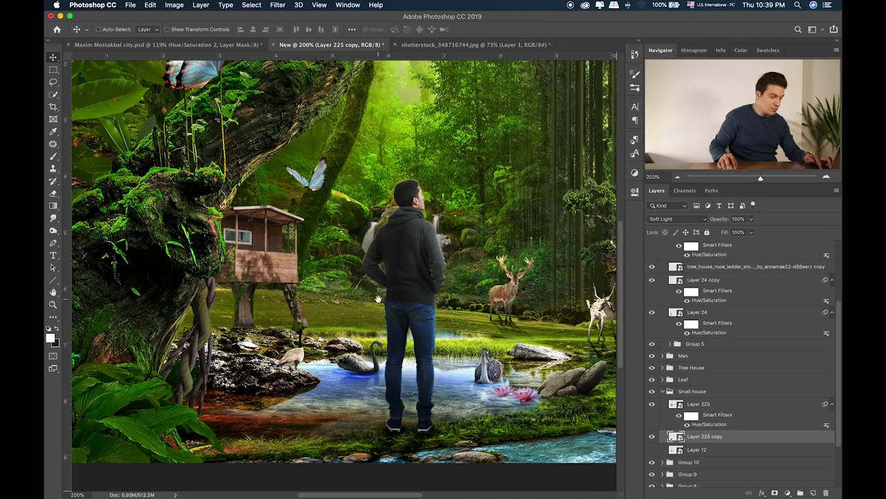
pyautogui.click(284, 5)
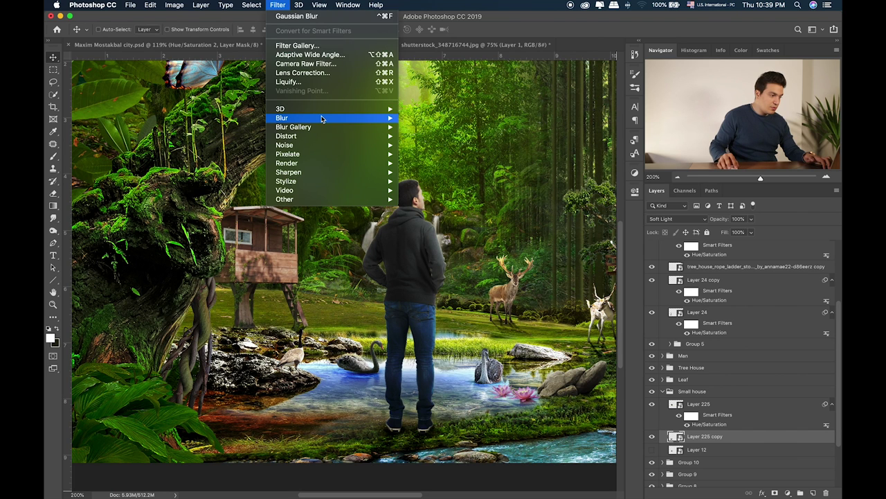
pyautogui.moveTo(353, 119)
pyautogui.click(438, 154)
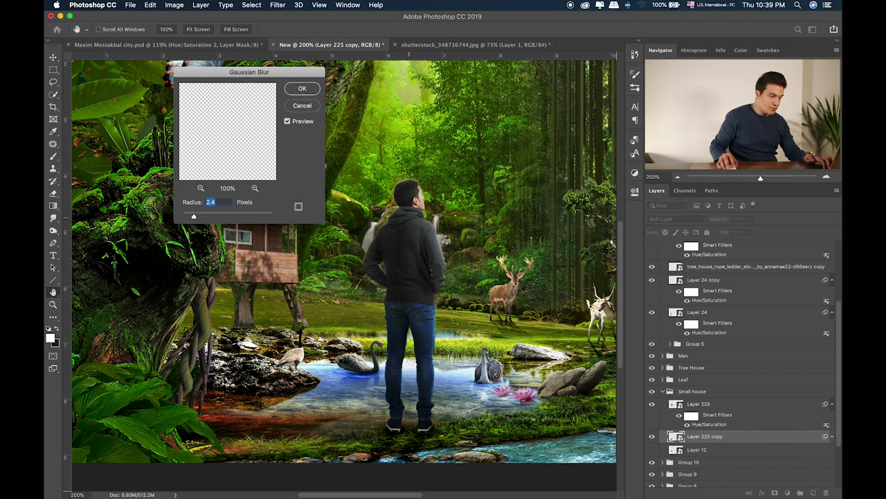
pyautogui.click(302, 89)
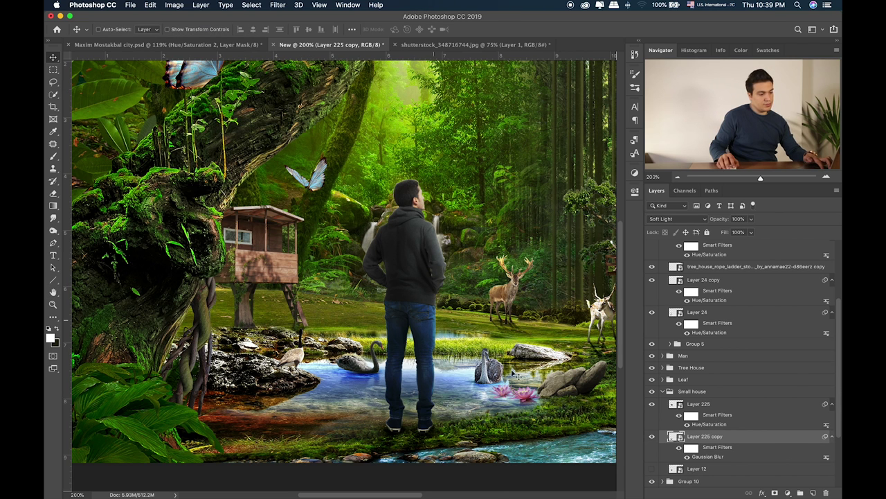
# Add a new layer above the shadow copy and outline a polygonal lasso selection on the ground beneath the tree house
pyautogui.click(813, 492)
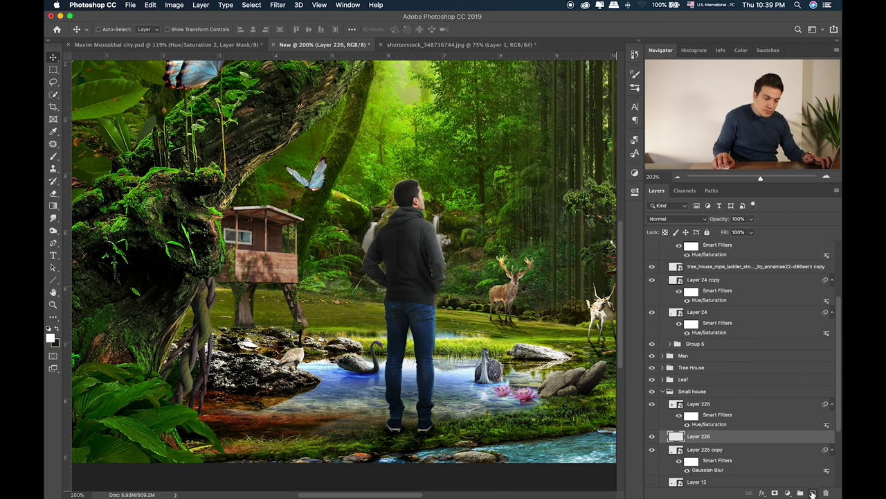
pyautogui.click(54, 70)
pyautogui.click(54, 84)
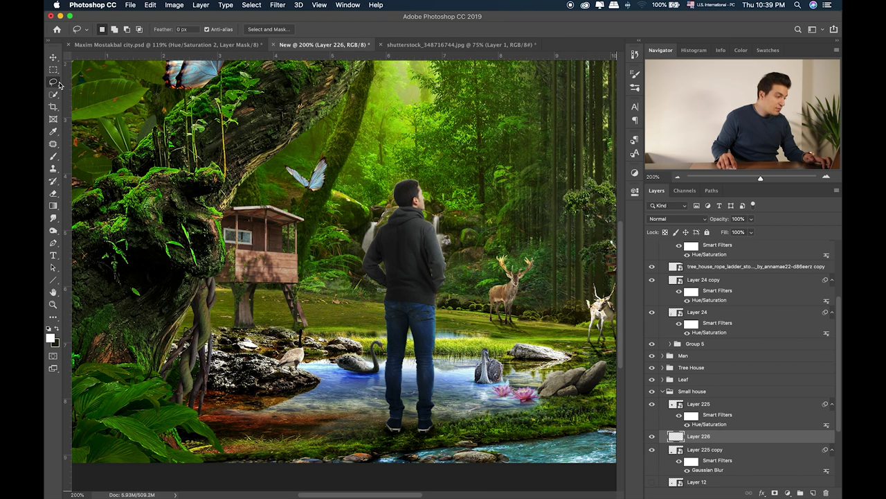
pyautogui.moveTo(54, 83); pyautogui.dragTo(90, 89)
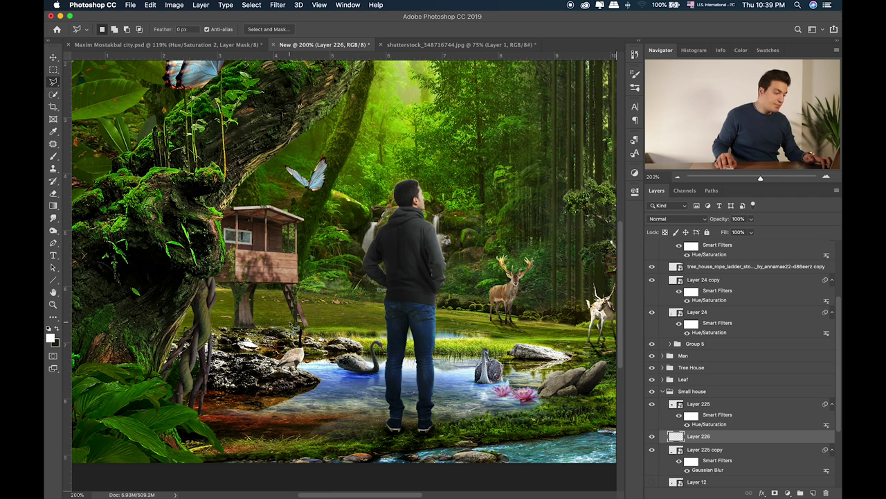
pyautogui.click(298, 322)
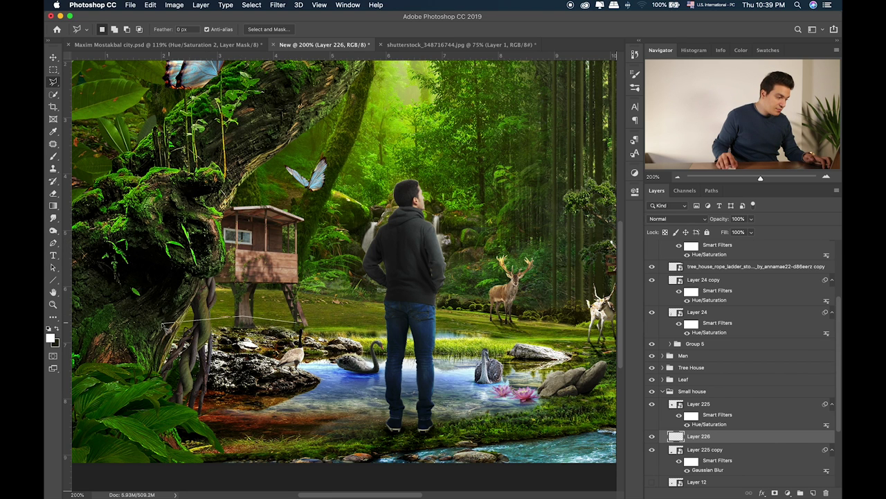
pyautogui.click(165, 324)
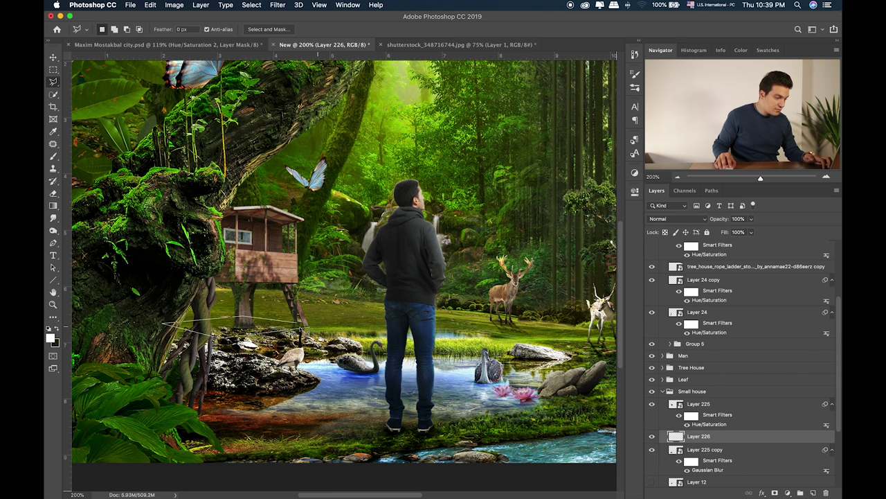
pyautogui.click(298, 324)
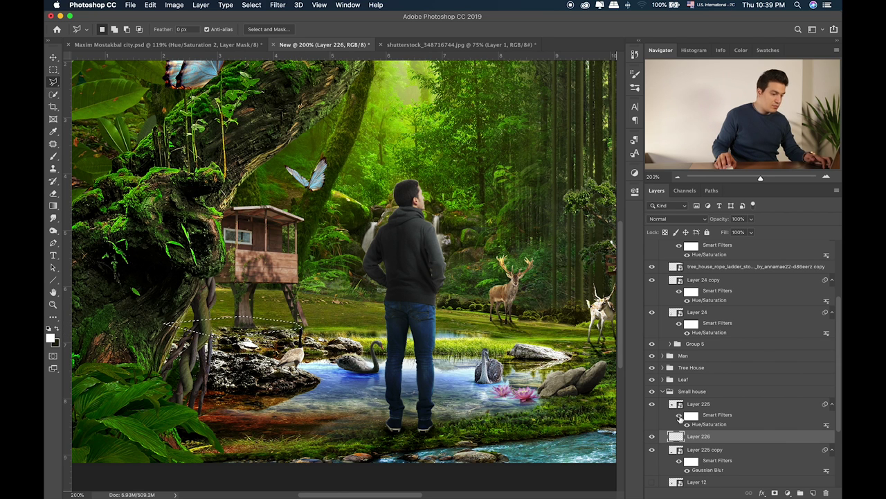
# Paint the ground selection near-black with the Brush at 100% opacity, and deselect it
pyautogui.press('b')
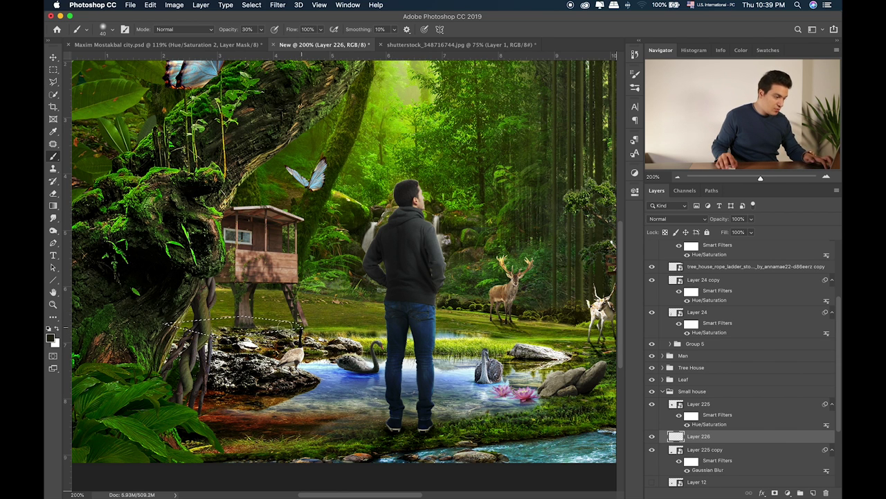
pyautogui.press('0')
pyautogui.moveTo(253, 318)
pyautogui.mouseDown()
pyautogui.moveTo(275, 318)
pyautogui.moveTo(170, 325)
pyautogui.moveTo(331, 321)
pyautogui.moveTo(286, 337)
pyautogui.mouseUp()
pyautogui.press('super+d')
# Set the blend mode of the painted ground shadow, Layer 226, to Soft Light
pyautogui.press('v')
pyautogui.hotkey('shift', '+')
pyautogui.hotkey('shift', '+')
pyautogui.hotkey('shift', '+')
pyautogui.hotkey('shift', '+')
pyautogui.hotkey('shift', '+')
pyautogui.hotkey('shift', '+')
pyautogui.hotkey('shift', '+')
pyautogui.hotkey('shift', '+')
pyautogui.hotkey('shift', '+')
pyautogui.hotkey('shift', '+')
pyautogui.hotkey('shift', '+')
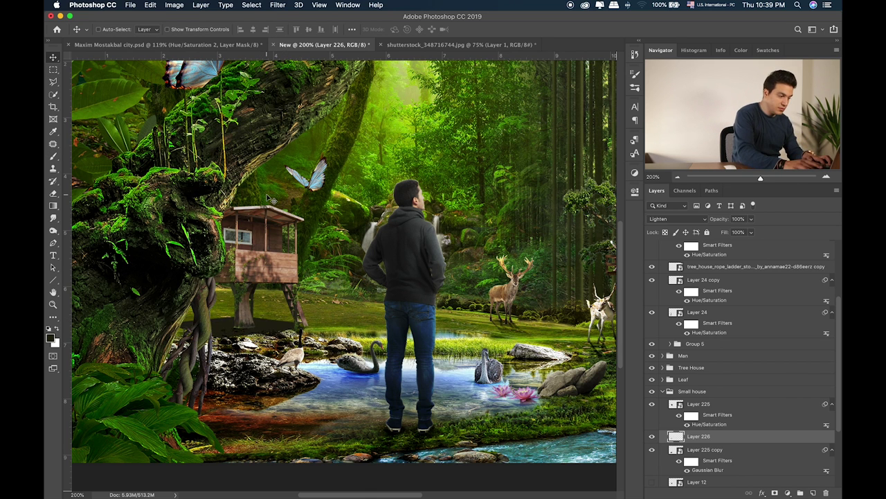
pyautogui.hotkey('shift', '+')
pyautogui.hotkey('shift', '+')
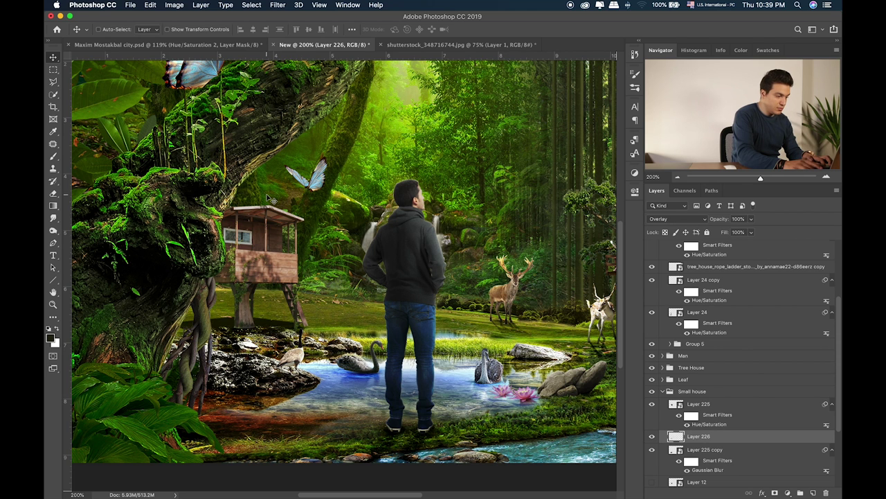
# Squash the ground shadow on Layer 226 to 82.98% of its height, lowering its upper edge
pyautogui.press('super+0')
pyautogui.press('super+t')
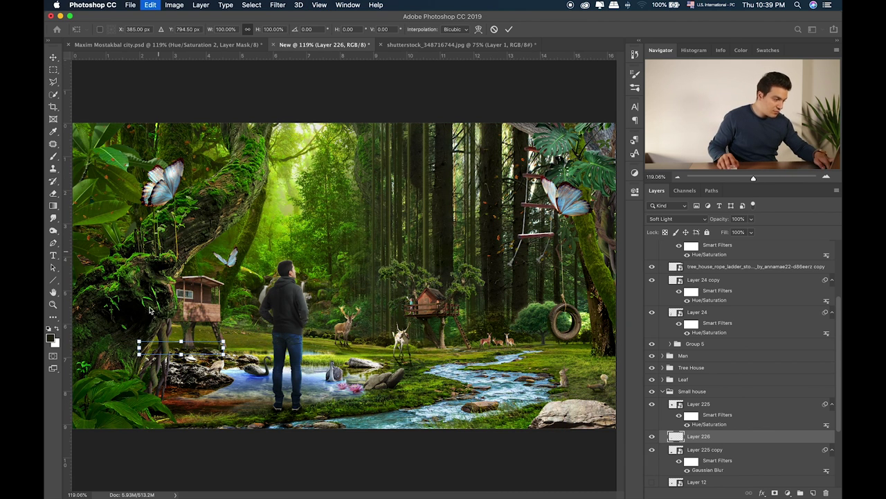
pyautogui.moveTo(182, 341); pyautogui.dragTo(182, 343)
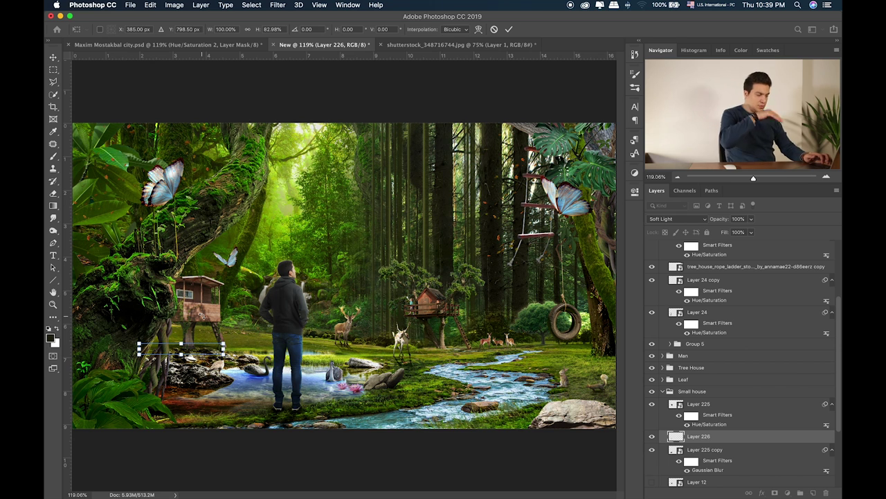
pyautogui.press('Return')
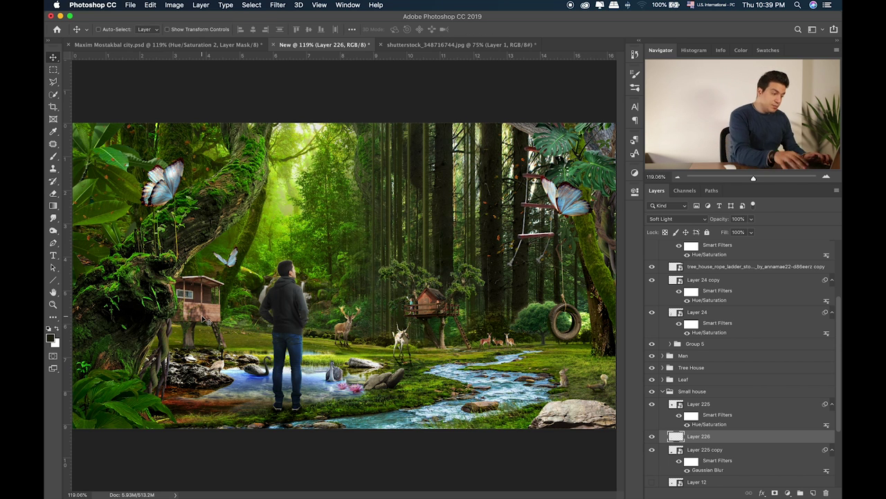
pyautogui.press('super+plus')
pyautogui.moveTo(194, 326); pyautogui.dragTo(352, 248)
pyautogui.press('super+r')
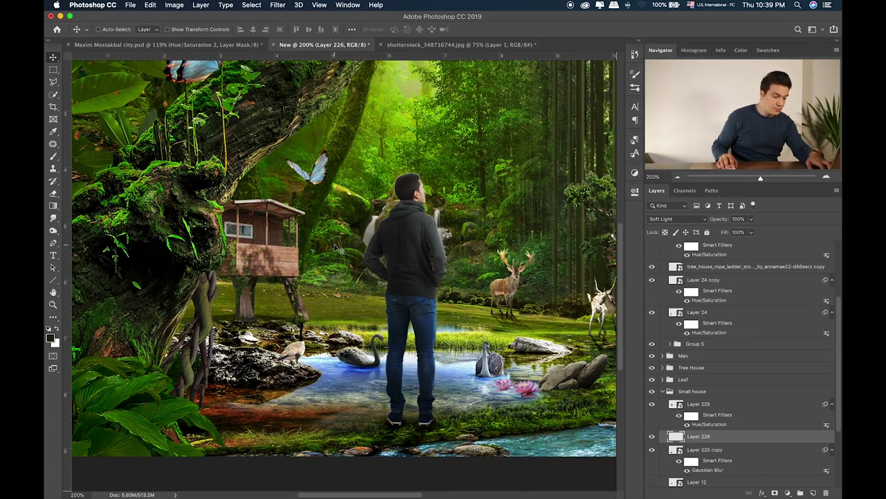
pyautogui.press('super+0')
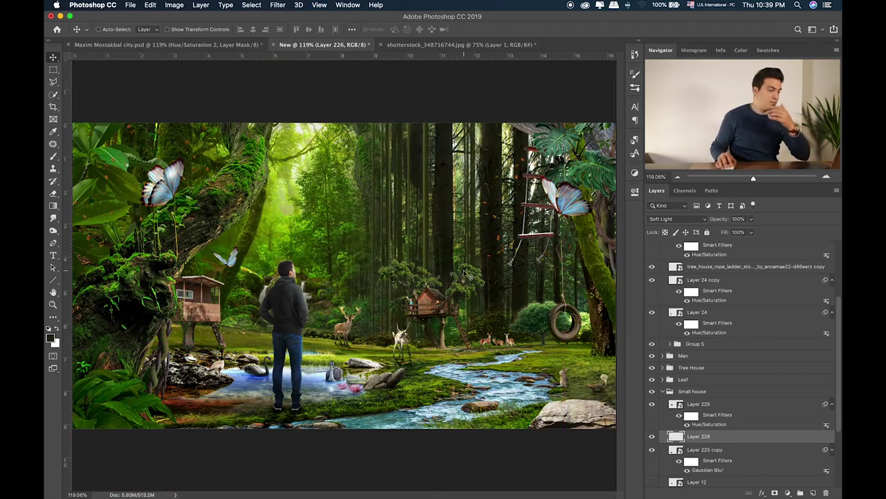
# Add a new layer directly above the tree house, Layer 225, and clip it to that layer
pyautogui.click(733, 404)
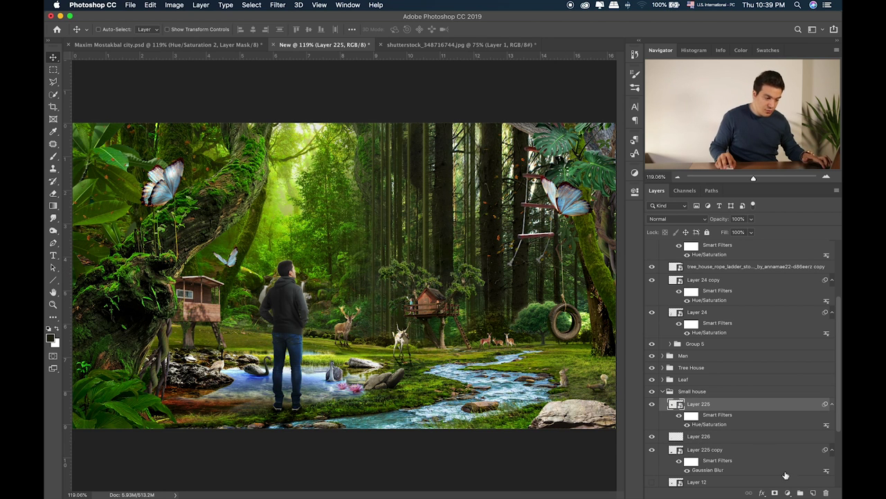
pyautogui.keyDown('alt'); pyautogui.click(814, 491); pyautogui.keyUp('alt')
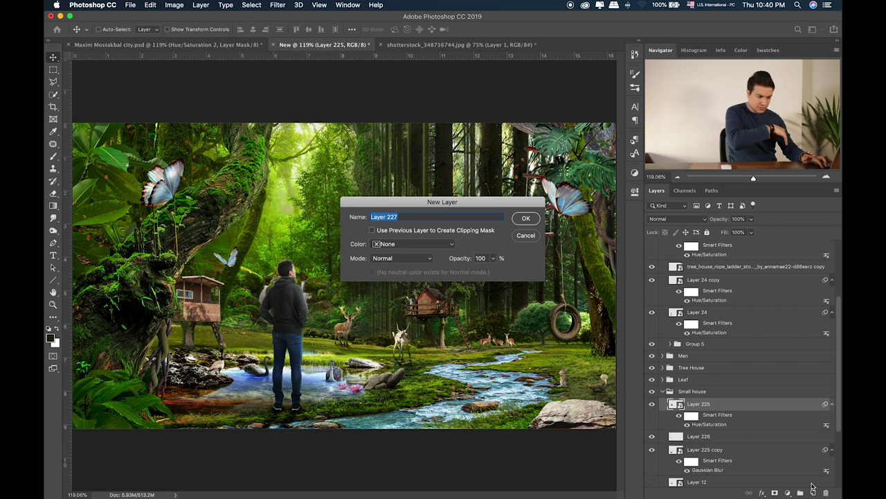
pyautogui.press('Escape')
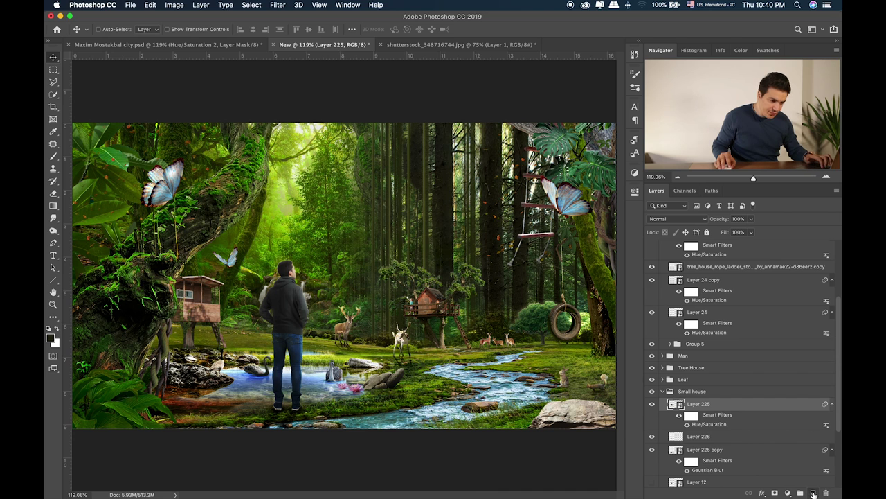
pyautogui.click(814, 492)
pyautogui.keyDown('alt'); pyautogui.click(741, 409); pyautogui.keyUp('alt')
# Paint a single #ffcc00 yellow dab over the tree house's forest-facing side with a 500-pixel brush on the clipped layer
pyautogui.press('b')
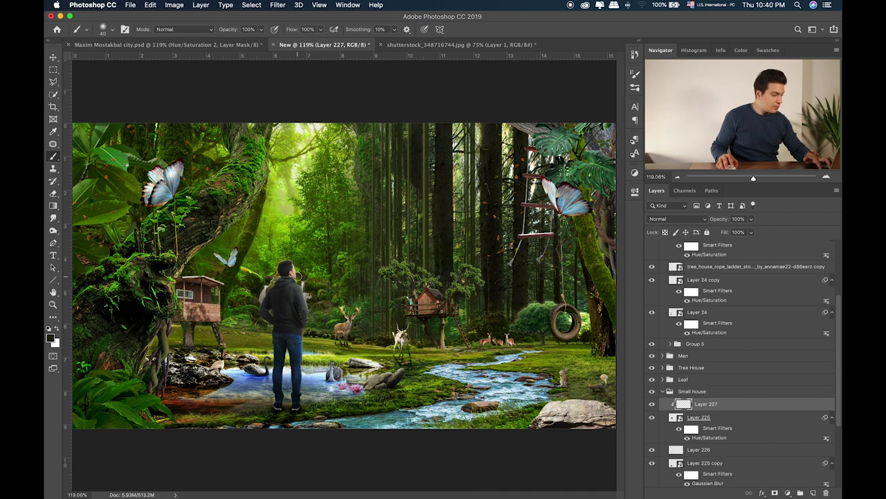
pyautogui.click(51, 338)
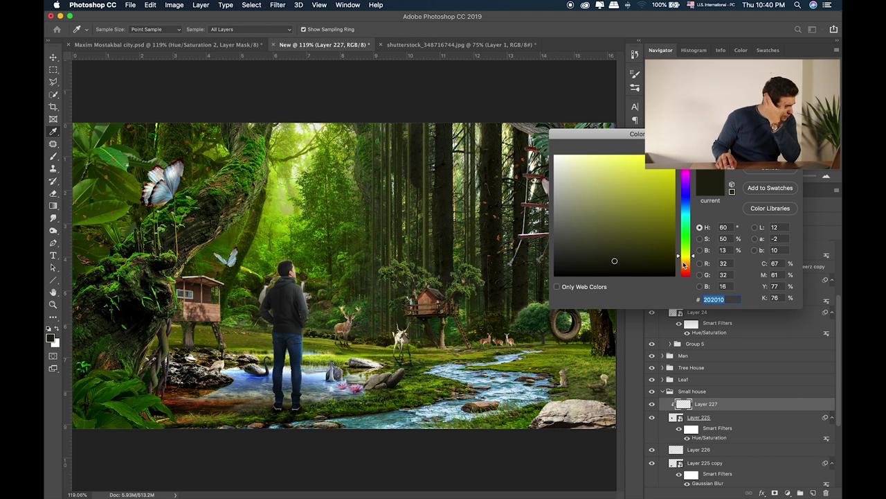
pyautogui.moveTo(684, 263); pyautogui.dragTo(687, 260)
pyautogui.write('ffcc00')
pyautogui.press('Return')
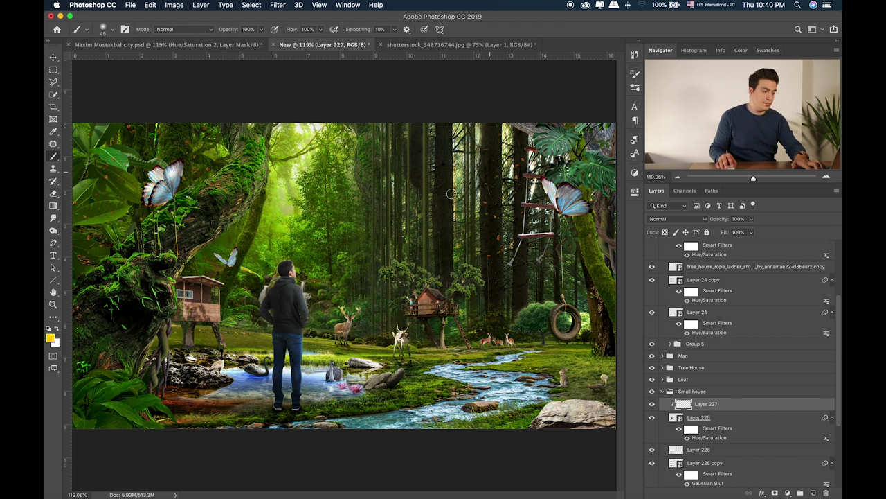
pyautogui.press(']')
pyautogui.press(']')
pyautogui.press(']')
pyautogui.press(']')
pyautogui.press(']')
pyautogui.press(']')
pyautogui.press(']')
pyautogui.press(']')
pyautogui.press(']')
pyautogui.press(']')
pyautogui.press(']')
pyautogui.press(']')
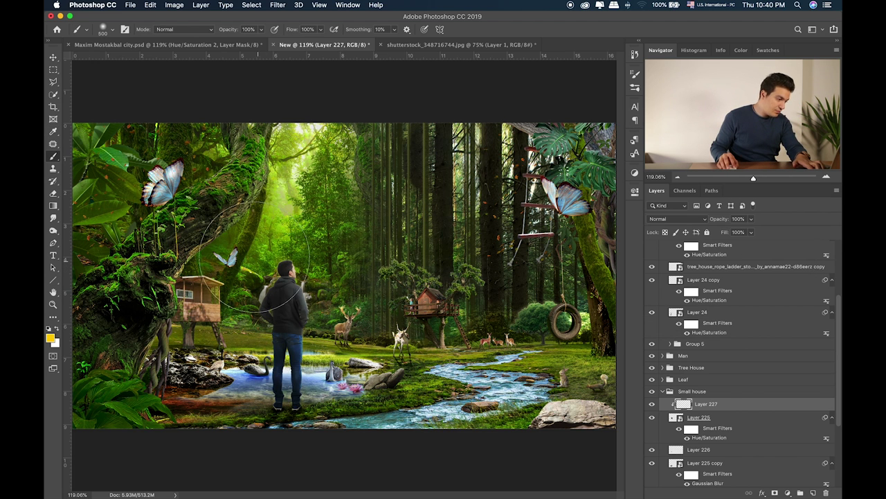
pyautogui.click(257, 253)
# Set the yellow paint layer's blend mode to Linear Burn
pyautogui.press('v')
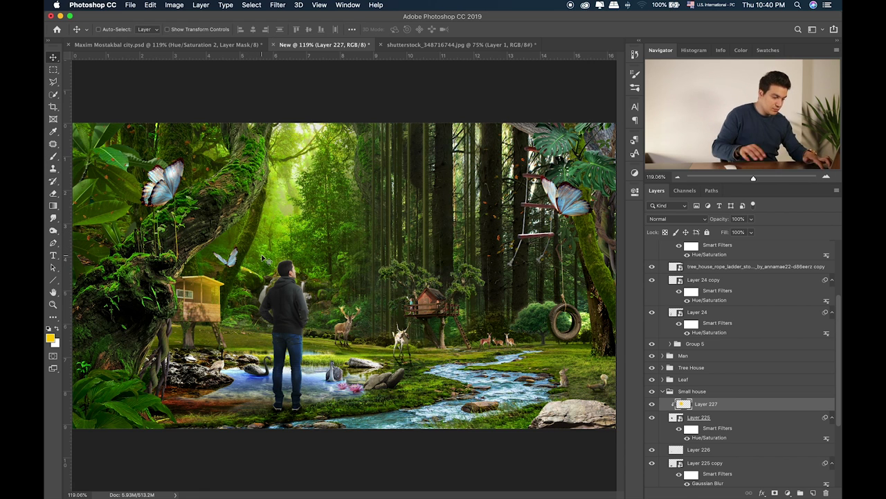
pyautogui.hotkey('shift', '+')
pyautogui.hotkey('shift', '+')
pyautogui.hotkey('shift', '+')
pyautogui.hotkey('shift', '+')
pyautogui.hotkey('shift', '+')
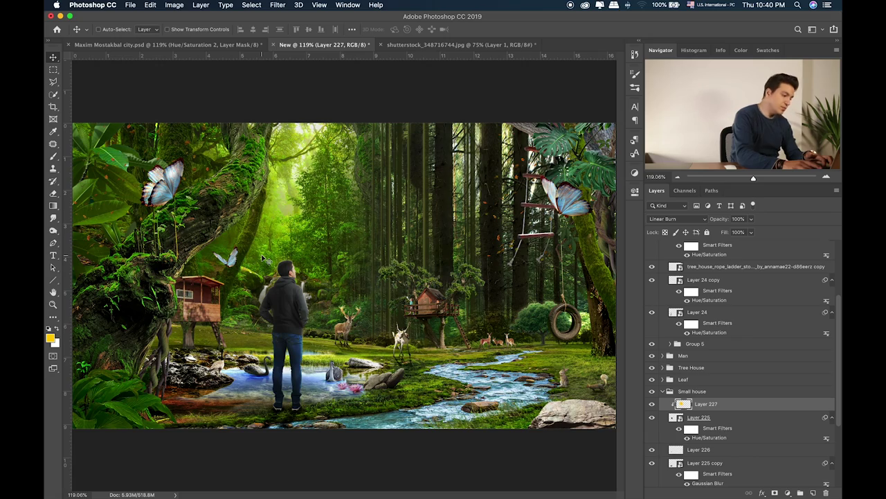
# Add another new clipped layer above the yellow paint layer, Layer 227
pyautogui.press('super+plus')
pyautogui.press('super+plus')
pyautogui.press('super+plus')
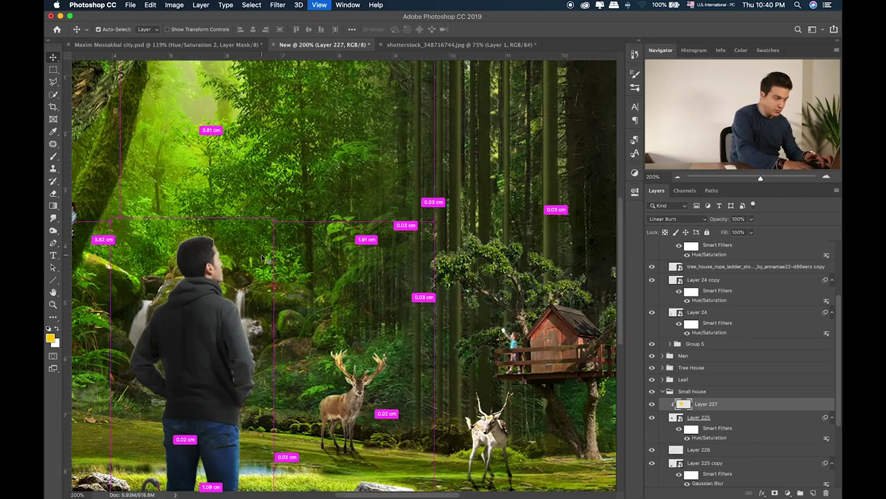
pyautogui.moveTo(265, 258); pyautogui.dragTo(425, 252)
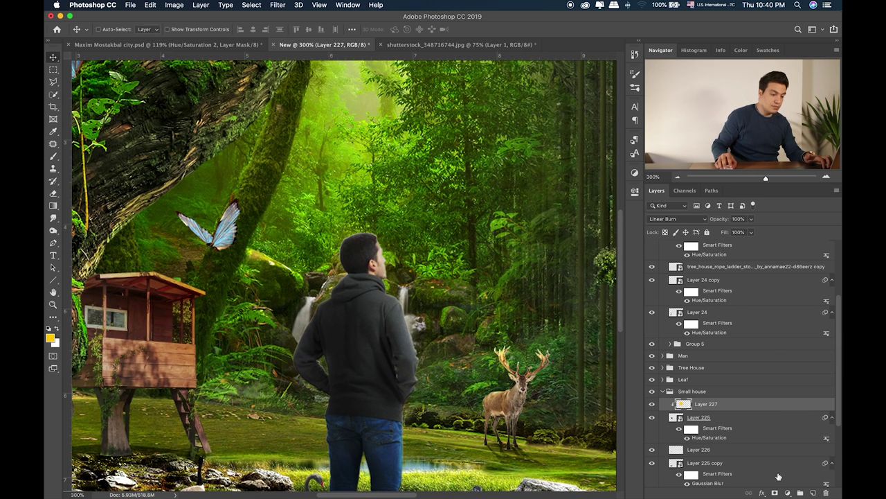
pyautogui.click(813, 492)
# Paint soft white highlights along the tree house's right edge with a brush of 175 pixels and smaller
pyautogui.press('b')
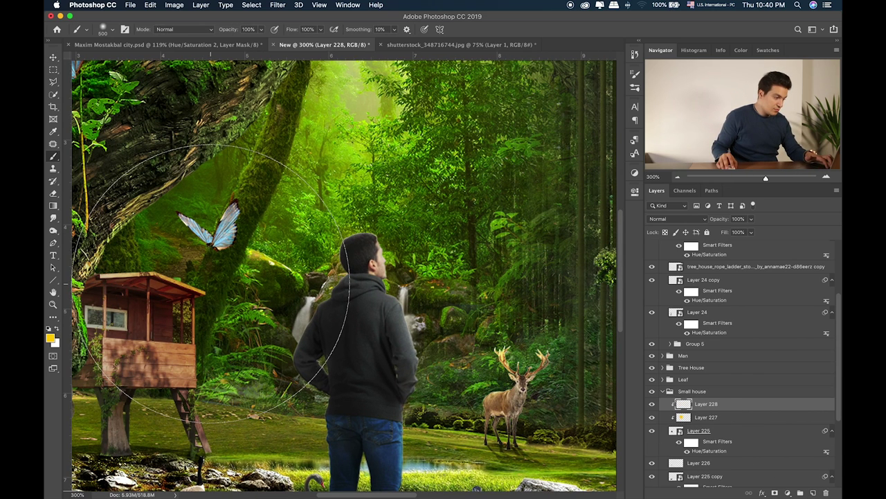
pyautogui.press('[')
pyautogui.press('[')
pyautogui.press('[')
pyautogui.press('[')
pyautogui.press('[')
pyautogui.press('[')
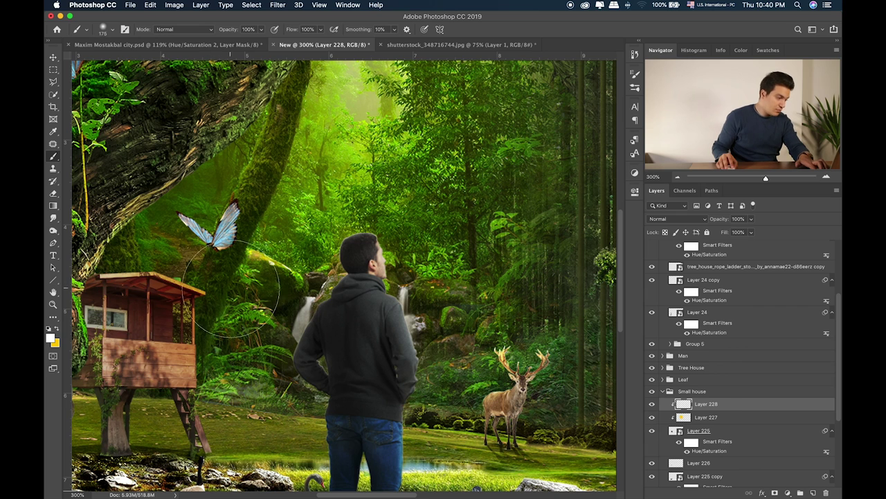
pyautogui.click(223, 279)
pyautogui.press('[')
pyautogui.press('[')
pyautogui.moveTo(220, 323)
pyautogui.mouseDown()
pyautogui.moveTo(219, 339)
pyautogui.moveTo(228, 321)
pyautogui.mouseUp()
pyautogui.click(230, 334)
# Try blend modes such as Overlay, Vivid Light and Subtract on the white highlight layer of the tree house
pyautogui.press('v')
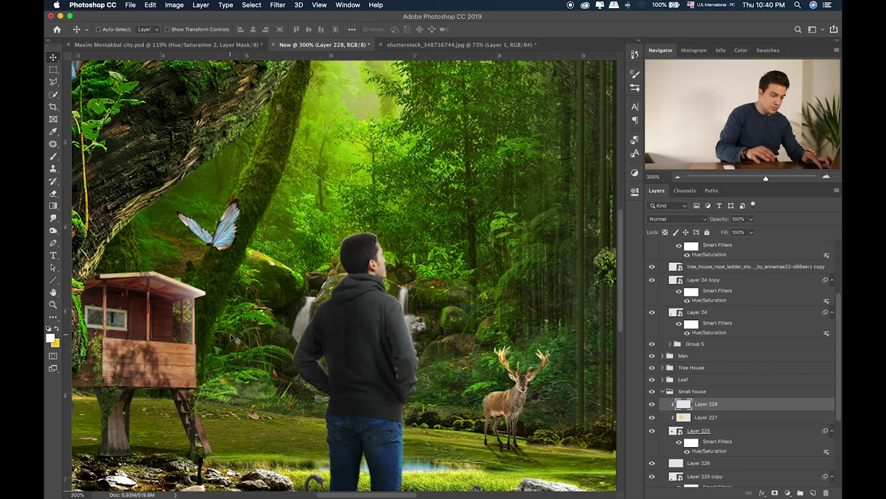
pyautogui.hotkey('shift', '+')
pyautogui.hotkey('shift', '+')
pyautogui.hotkey('shift', '+')
pyautogui.hotkey('shift', '+')
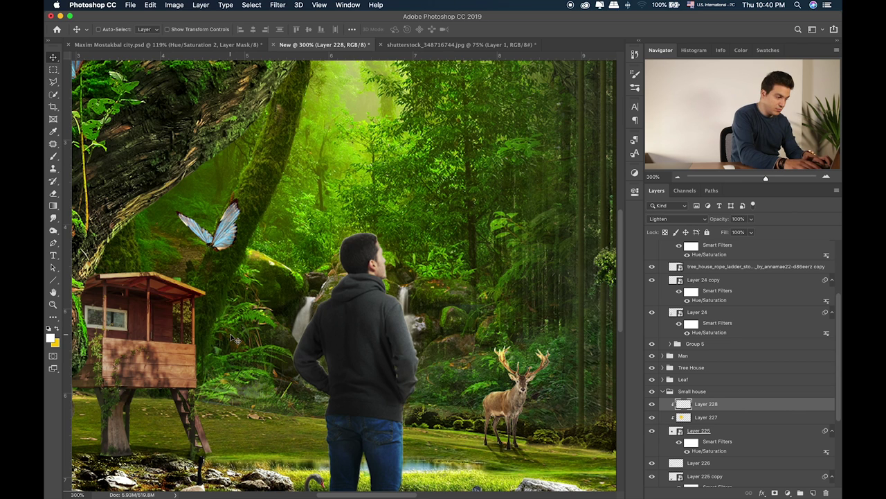
pyautogui.hotkey('shift', '+')
pyautogui.hotkey('shift', '+')
pyautogui.hotkey('shift', '+')
pyautogui.hotkey('shift', '+')
pyautogui.hotkey('shift', '+')
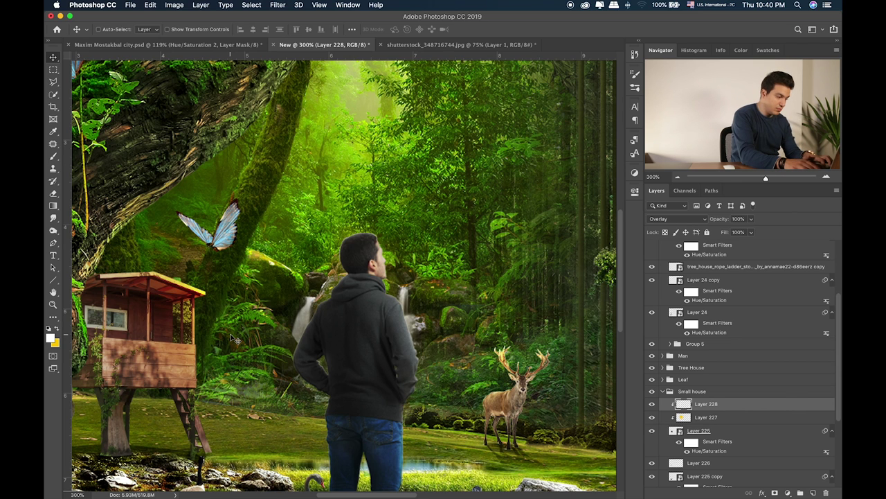
pyautogui.hotkey('shift', '+')
pyautogui.hotkey('shift', '+')
pyautogui.hotkey('shift', '+')
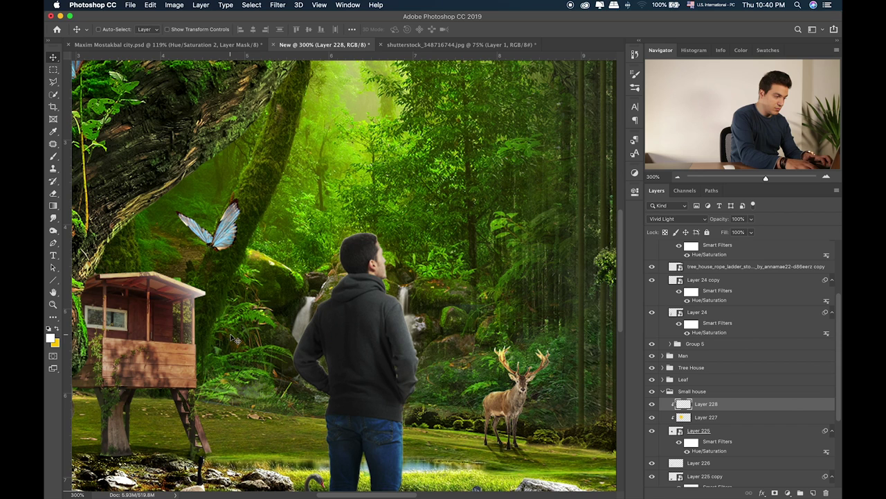
pyautogui.hotkey('shift', '+')
pyautogui.hotkey('shift', '+')
pyautogui.hotkey('shift', '+')
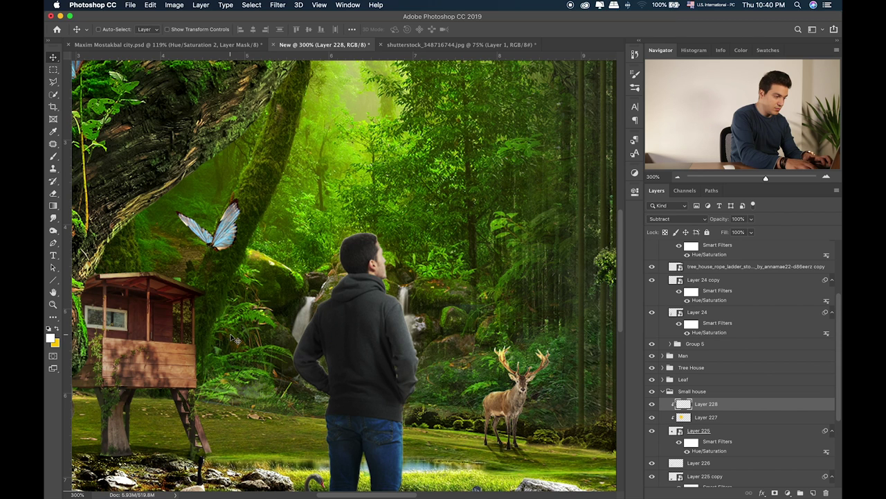
pyautogui.hotkey('shift', '+')
pyautogui.hotkey('shift', '+')
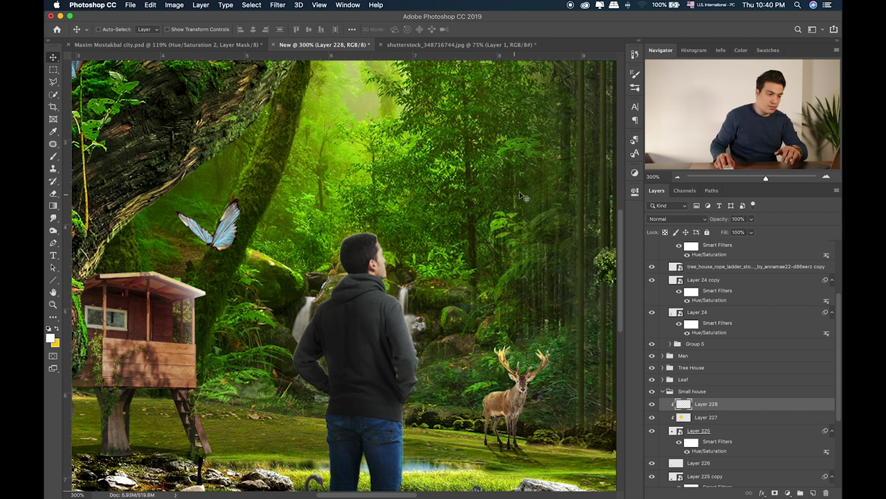
# Lower the opacity of the white highlight layer to 34%
pyautogui.click(751, 219)
pyautogui.moveTo(753, 231); pyautogui.dragTo(722, 234)
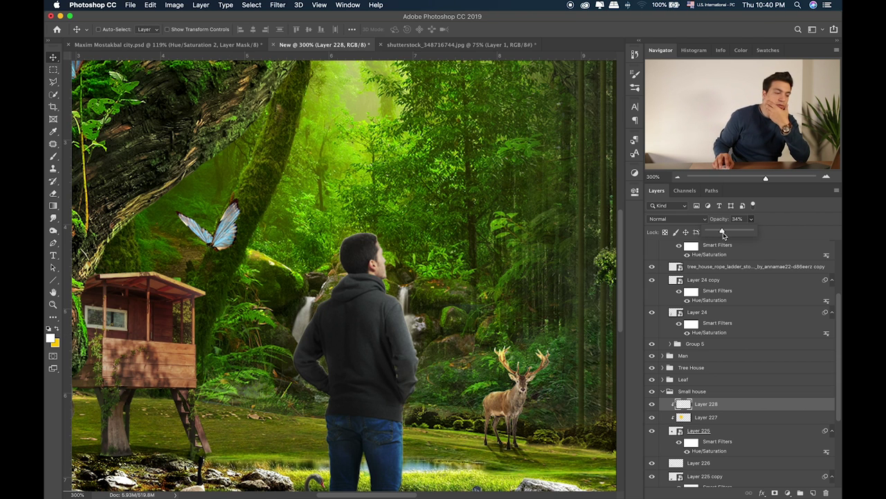
pyautogui.press('super+minus')
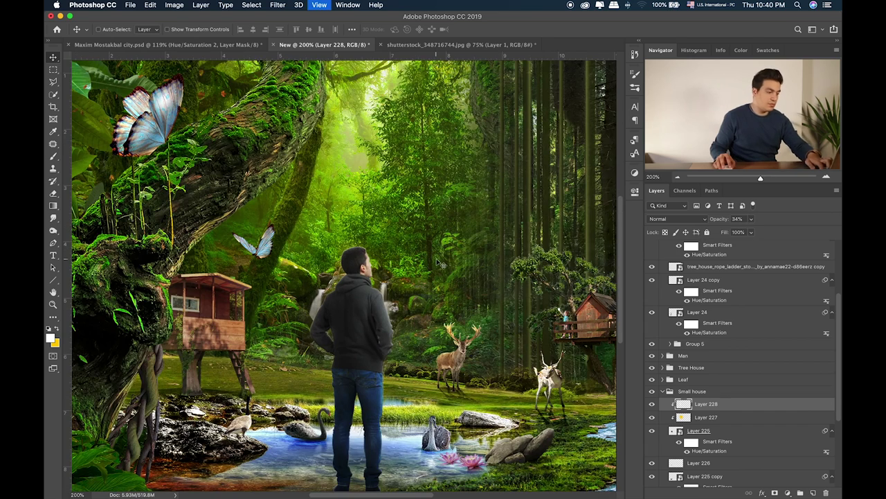
# Add a clipped layer directly above the small house image and paint black #000000 shading over the house's lower shaded side
pyautogui.click(758, 438)
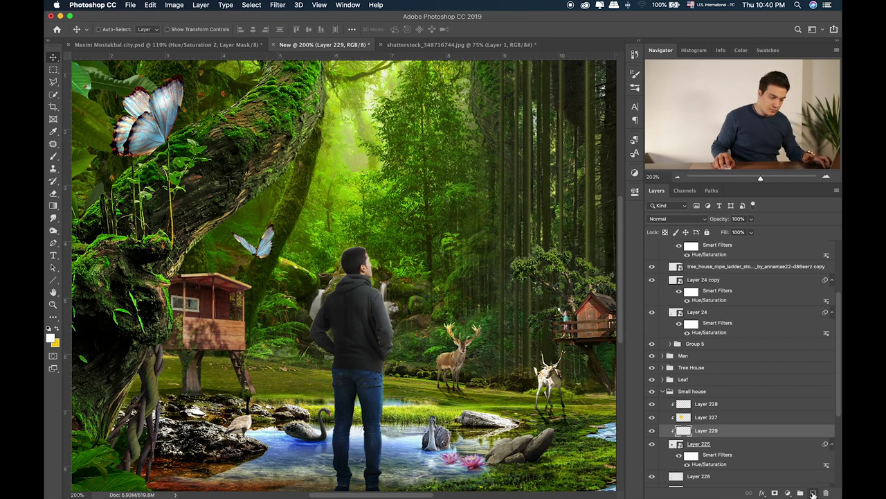
pyautogui.click(813, 492)
pyautogui.press('b')
pyautogui.press('x')
pyautogui.click(49, 339)
pyautogui.moveTo(595, 222); pyautogui.dragTo(514, 300)
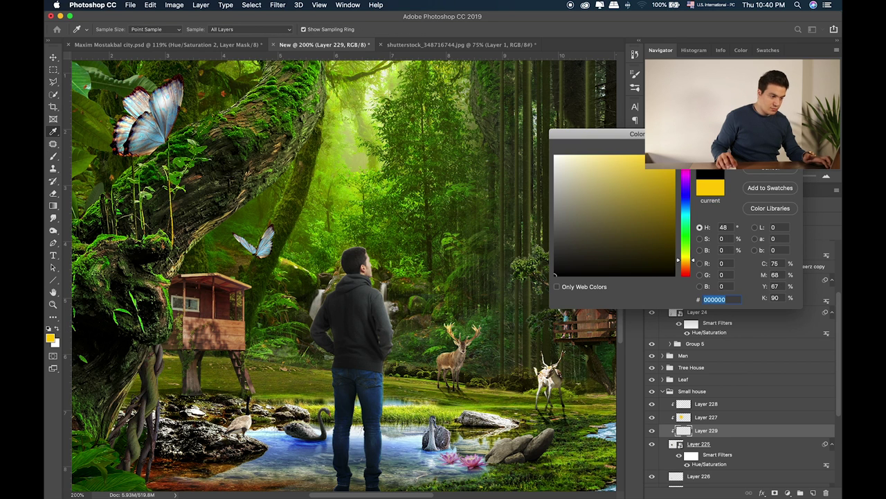
pyautogui.press('Return')
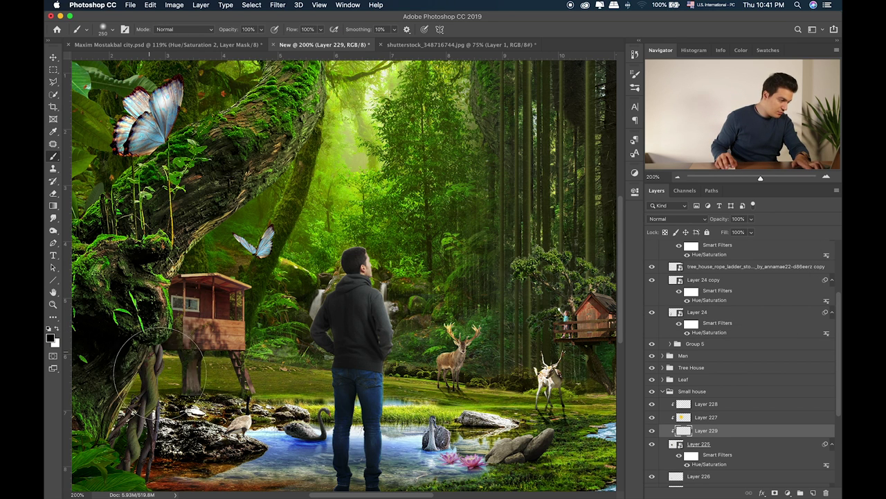
pyautogui.press('v')
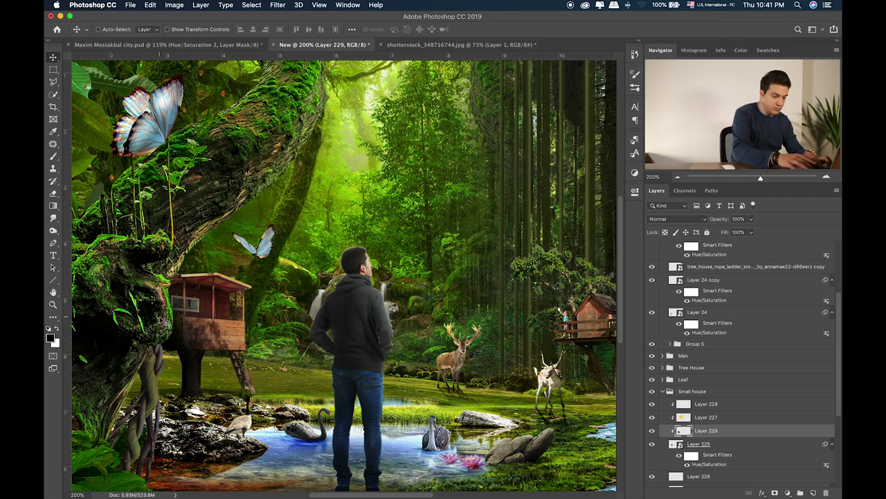
# Set the black shading layer's blend mode to Soft Light
pyautogui.hotkey('shift', '+')
pyautogui.hotkey('shift', '+')
pyautogui.hotkey('shift', '+')
pyautogui.hotkey('shift', '+')
pyautogui.hotkey('shift', '+')
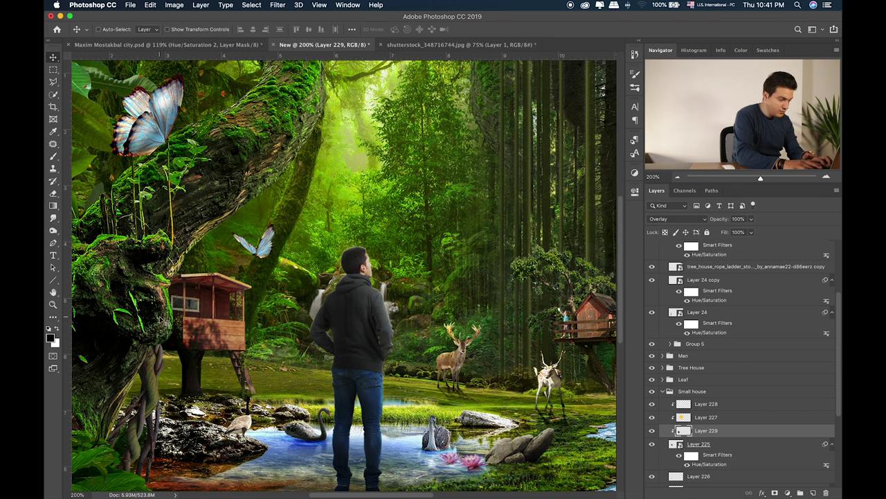
pyautogui.press('super+0')
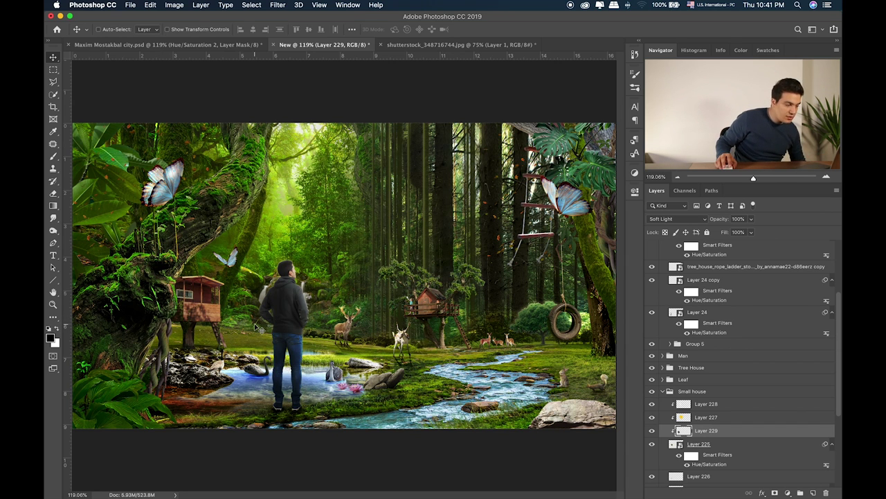
# Duplicate the upper falling-leaves layer in the Leaf group and move the copy over the dark tree trunks in mid-forest
pyautogui.click(663, 392)
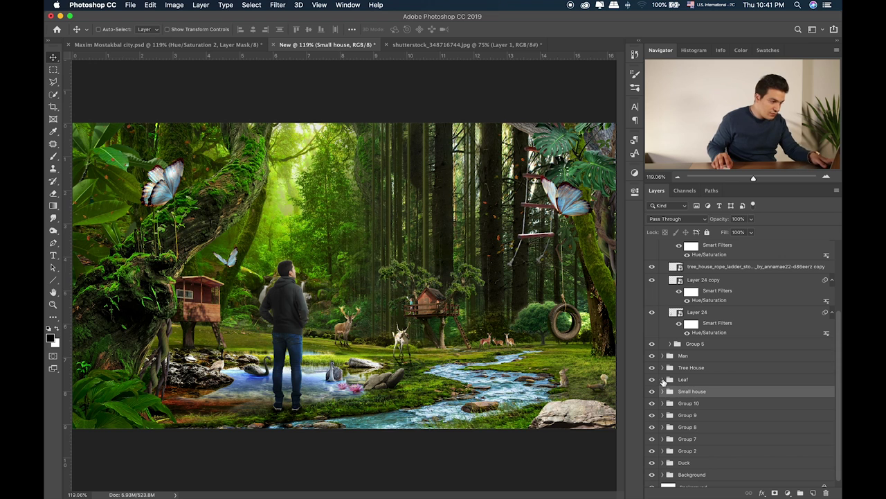
pyautogui.click(669, 381)
pyautogui.click(663, 380)
pyautogui.click(704, 393)
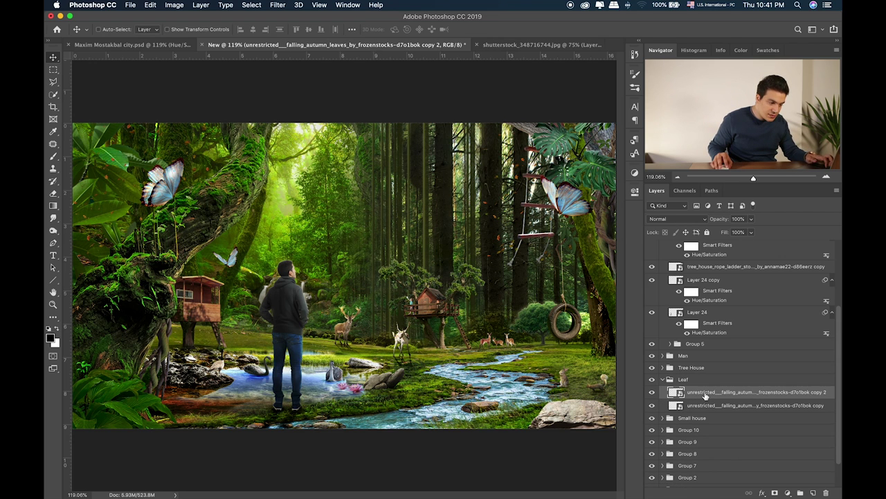
pyautogui.press('super+j')
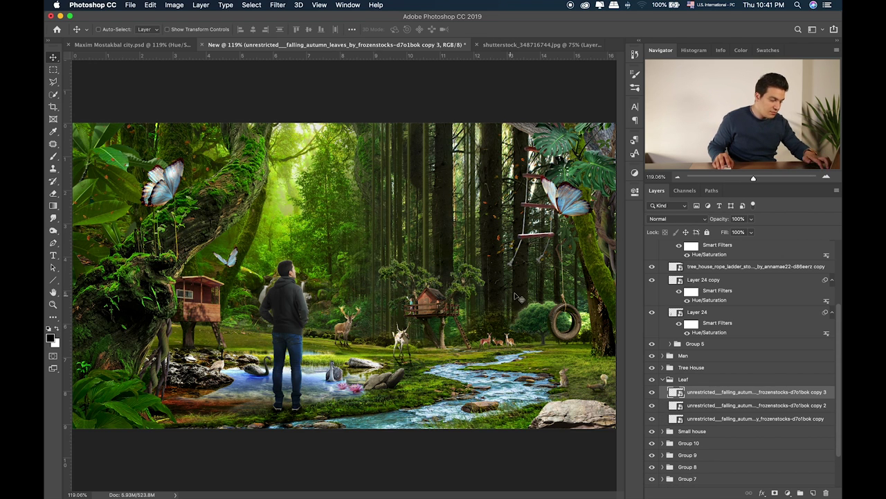
pyautogui.moveTo(446, 257); pyautogui.dragTo(474, 257)
pyautogui.moveTo(193, 251); pyautogui.dragTo(533, 257)
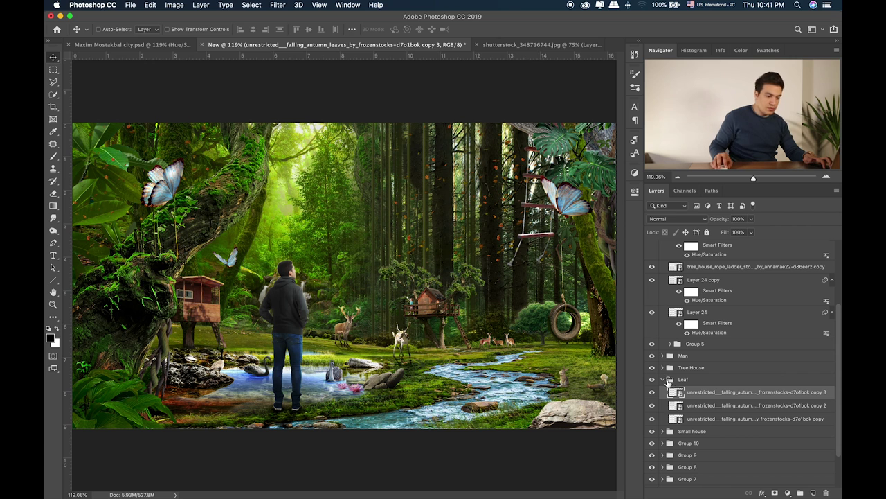
pyautogui.click(664, 380)
# Adjust the distant tree house, Layer 1 copy, with Hue/Saturation: Hue +16, Saturation -9 and Lightness -21
pyautogui.click(652, 367)
pyautogui.click(652, 368)
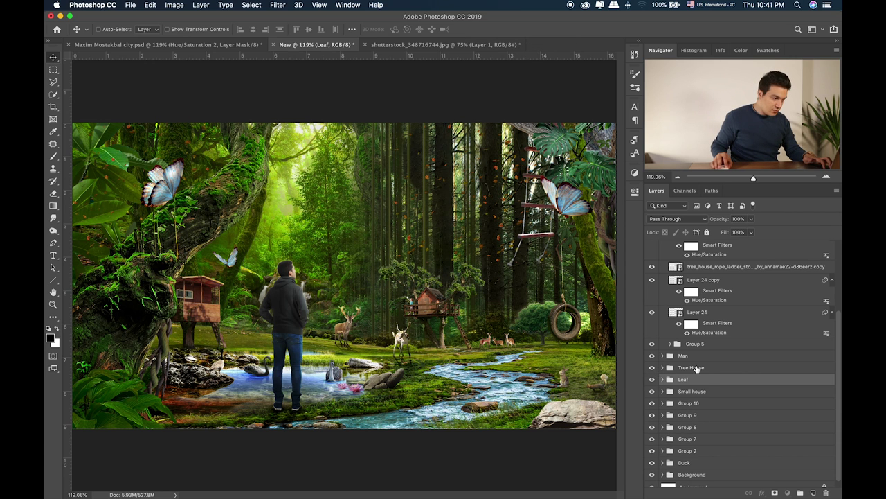
pyautogui.click(679, 368)
pyautogui.click(663, 368)
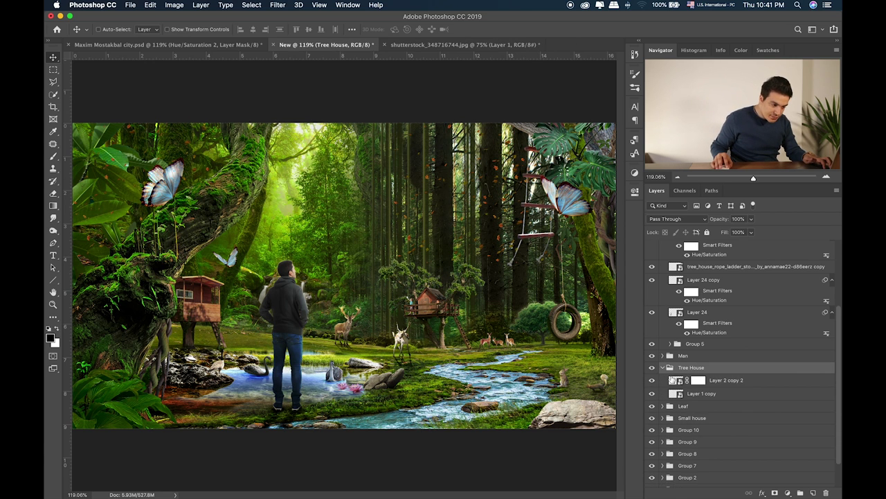
pyautogui.click(652, 393)
pyautogui.click(652, 392)
pyautogui.click(686, 393)
pyautogui.press('super+u')
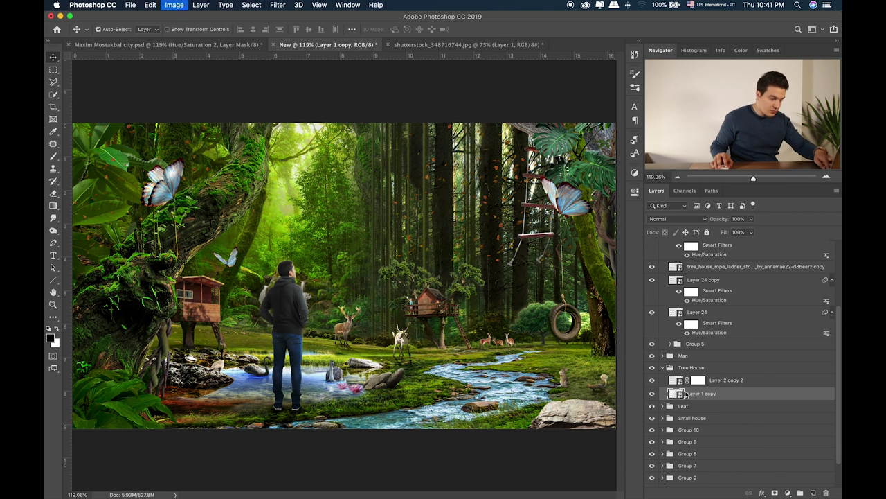
pyautogui.moveTo(526, 202); pyautogui.dragTo(516, 228)
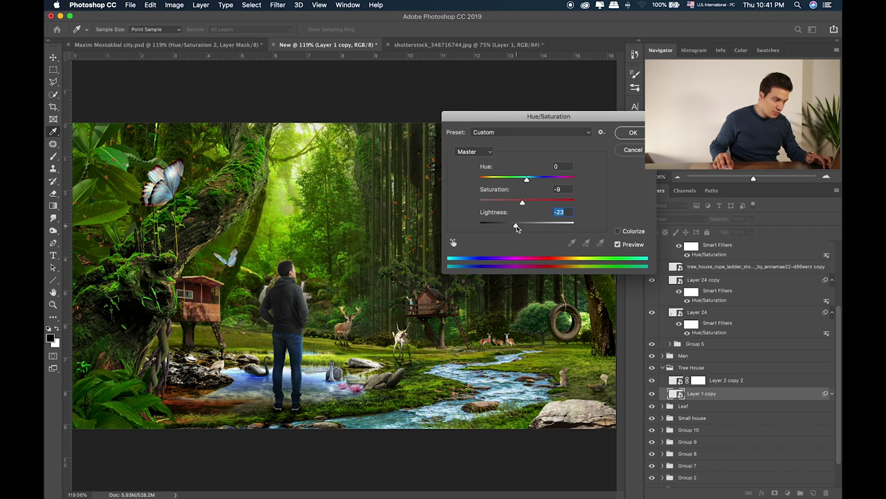
pyautogui.moveTo(527, 180); pyautogui.dragTo(535, 182)
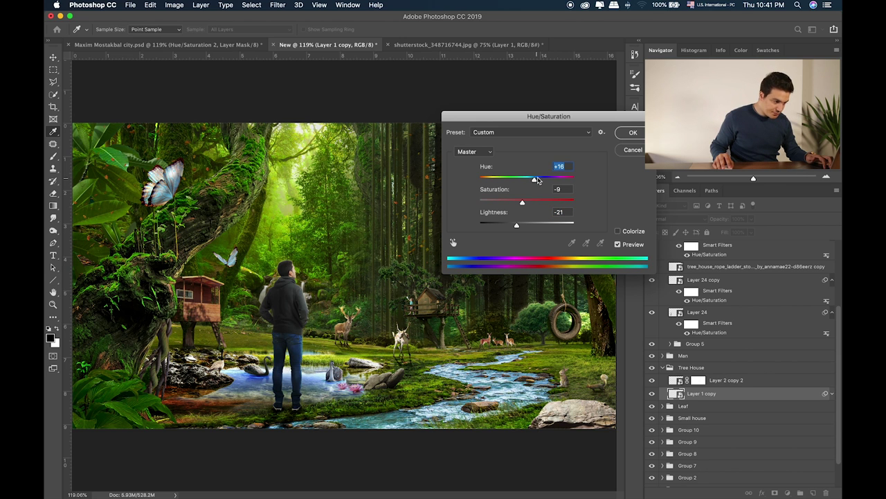
pyautogui.press('Return')
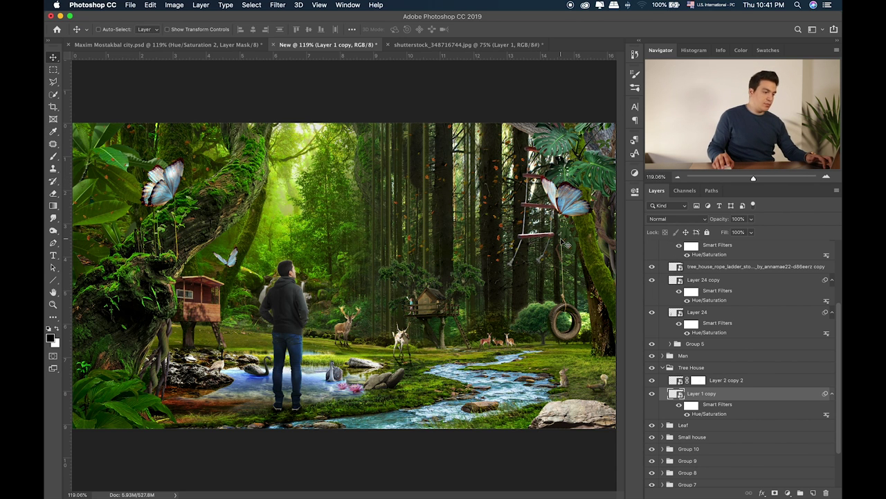
# Switch to Finder and open the wooden sign image shutterstock_249337522.jpg from the Items folder in Photoshop
pyautogui.press('super+Tab')
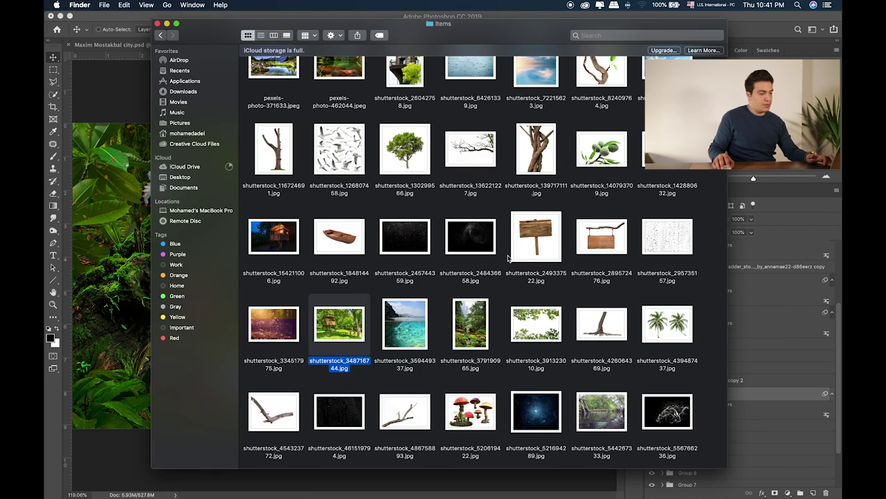
pyautogui.click(544, 255)
pyautogui.press('space')
pyautogui.press('space')
pyautogui.moveTo(543, 256); pyautogui.dragTo(280, 478)
pyautogui.moveTo(511, 61); pyautogui.dragTo(512, 64)
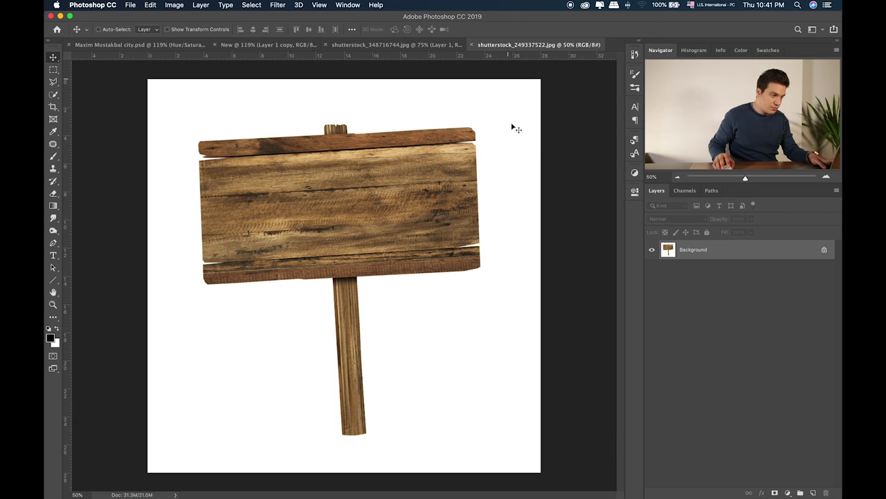
# Duplicate the sign's Background layer, desaturate the copy and darken it with a Levels black input of 53
pyautogui.press('super+j')
pyautogui.press('super+shift+u')
pyautogui.press('super+l')
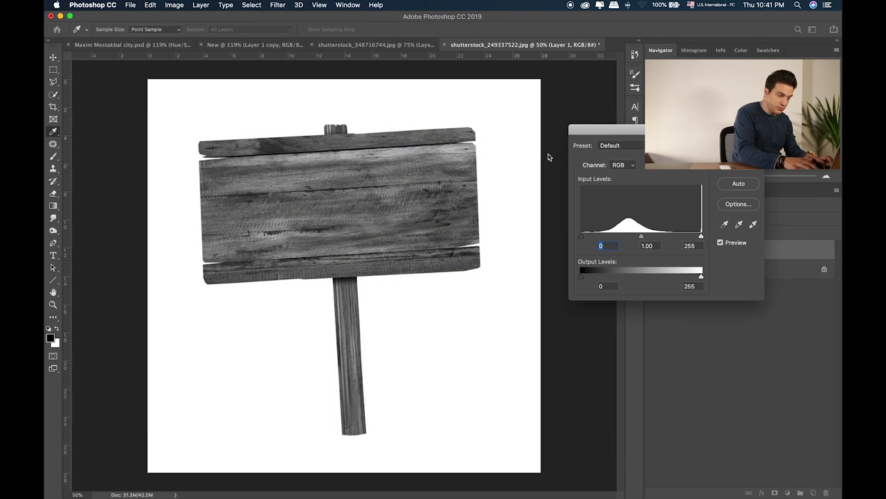
pyautogui.moveTo(601, 236); pyautogui.dragTo(608, 237)
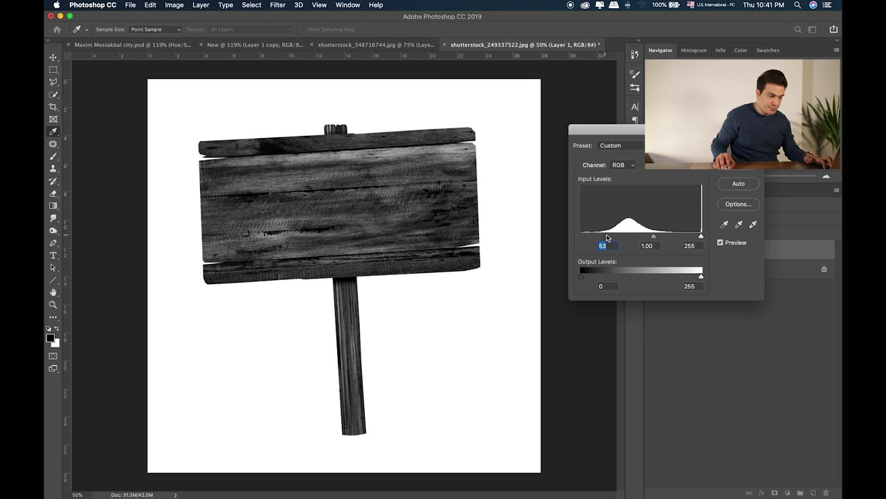
pyautogui.press('Return')
# Isolate the sign from its white backdrop using Color Range with fuzziness 100 and copy it from the Background onto a new layer
pyautogui.click(277, 4)
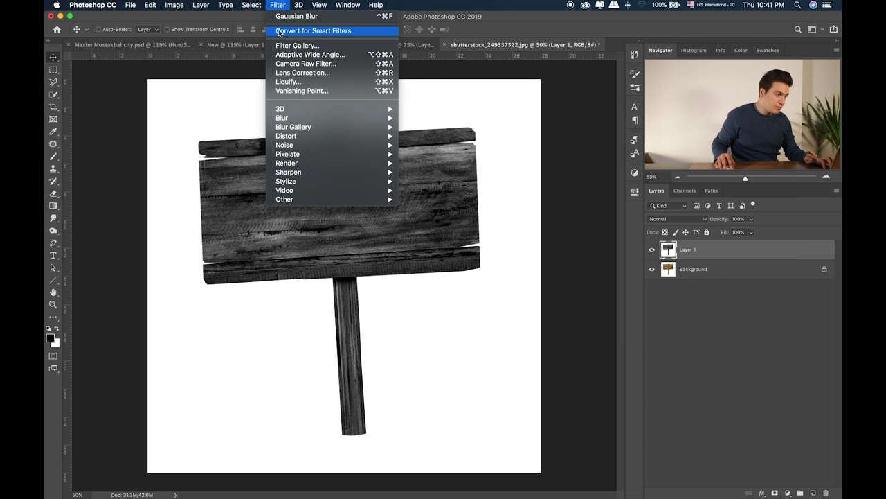
pyautogui.click(268, 99)
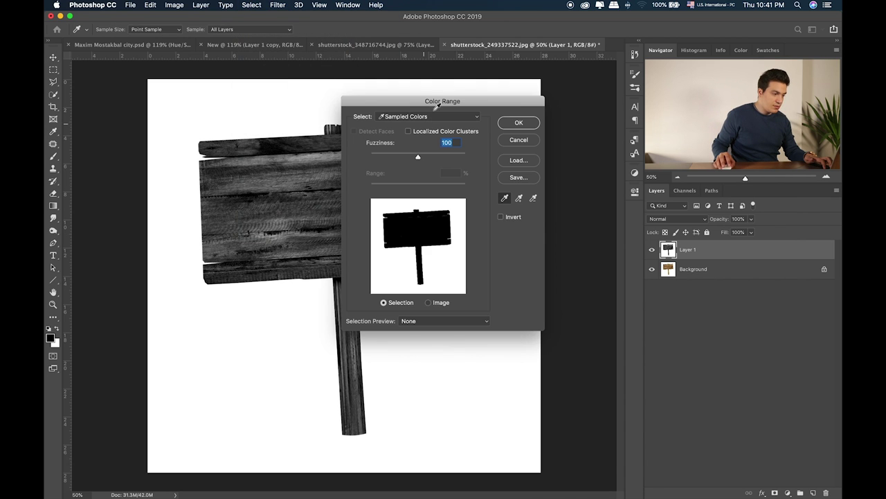
pyautogui.click(500, 128)
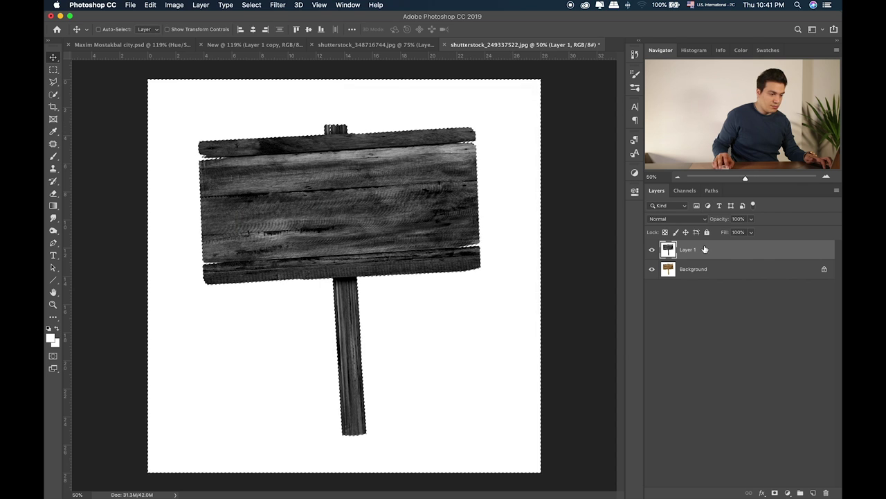
pyautogui.click(710, 269)
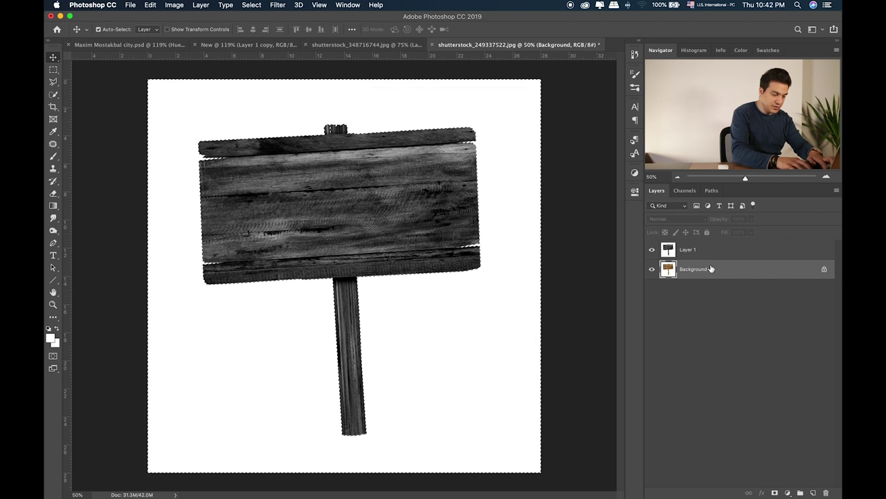
pyautogui.press('super+j')
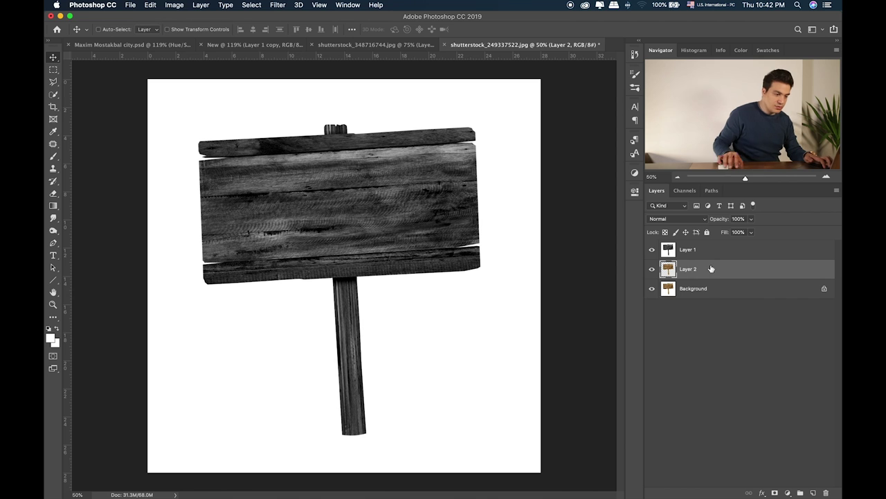
# Hide the desaturated layer and the Background, and convert the cut-out sign layer to a smart object
pyautogui.click(652, 249)
pyautogui.click(651, 288)
pyautogui.rightClick(769, 275)
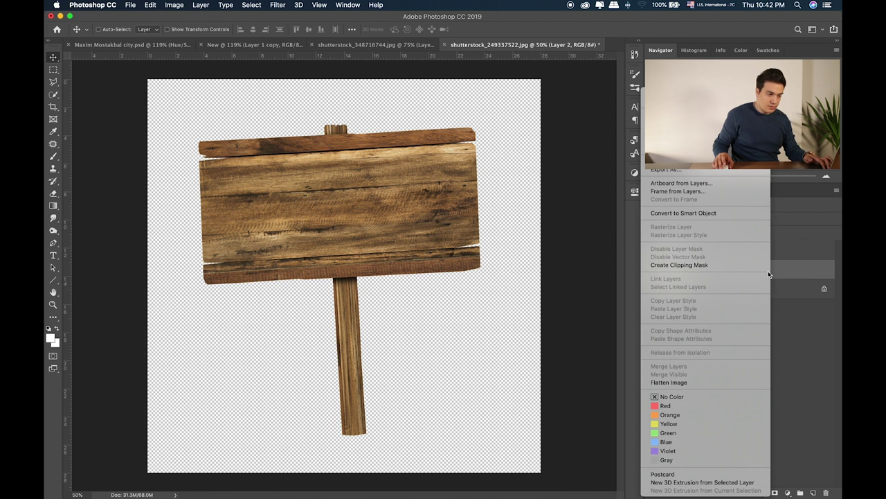
pyautogui.click(712, 213)
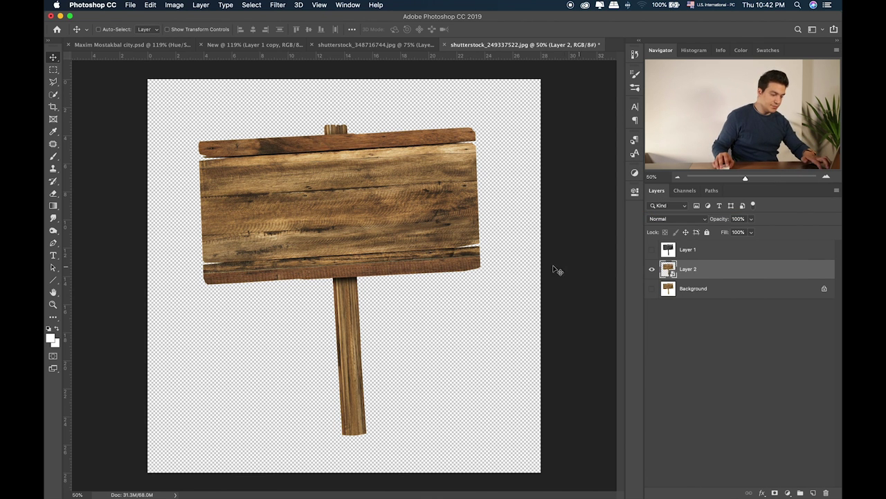
# Bring the cut-out sign into the New composite above the Tree House group and scale it to 6.13%
pyautogui.moveTo(261, 130); pyautogui.dragTo(335, 237)
pyautogui.moveTo(717, 482); pyautogui.dragTo(716, 451)
pyautogui.hotkey('ctrl', 't')
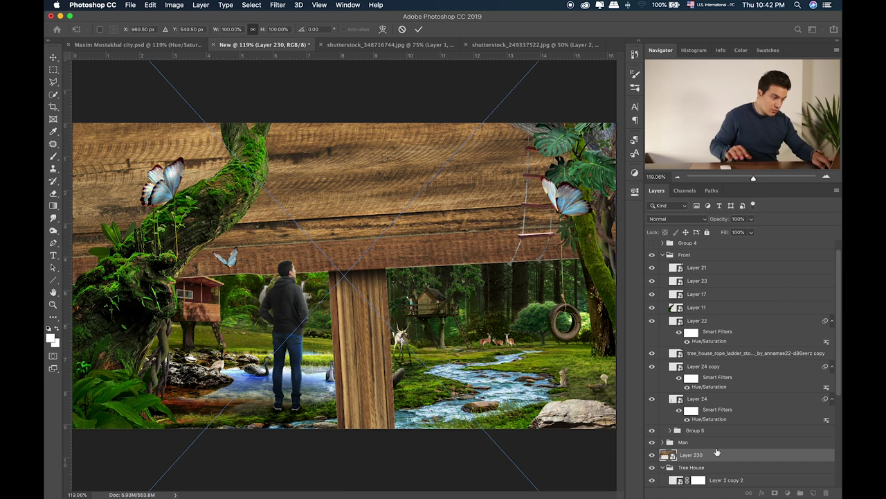
pyautogui.hotkey('ctrl', '0')
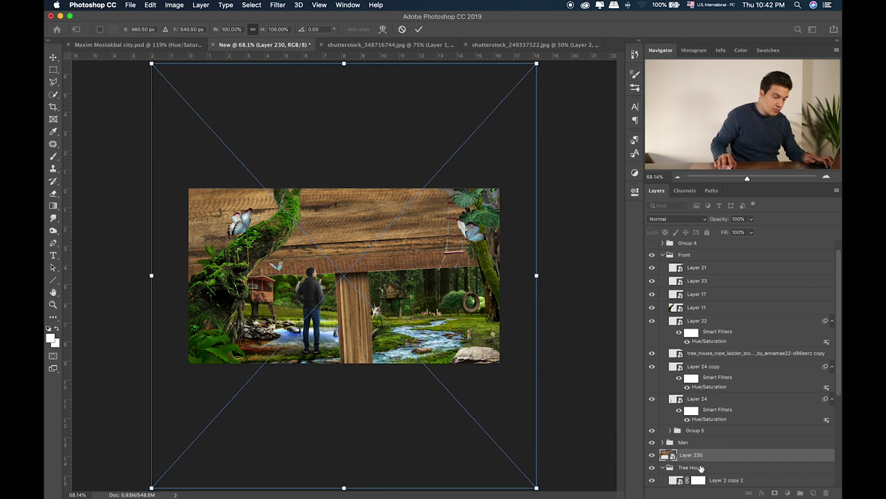
pyautogui.moveTo(537, 488); pyautogui.dragTo(498, 304)
pyautogui.moveTo(451, 274); pyautogui.dragTo(489, 305)
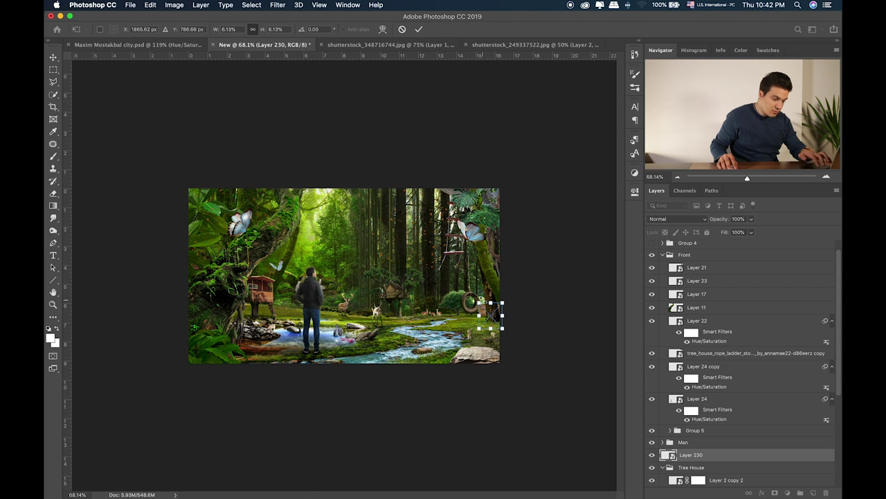
pyautogui.press('Return')
# Move the sign layer to the top of the Front group and place the sign on the grass below the tire swing
pyautogui.press('super+plus')
pyautogui.press('super+plus')
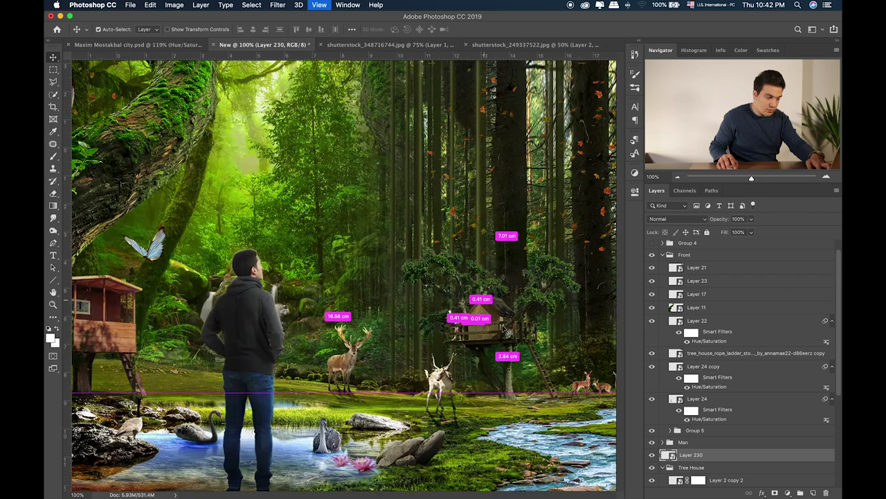
pyautogui.moveTo(494, 338); pyautogui.dragTo(183, 225)
pyautogui.moveTo(483, 288)
pyautogui.mouseDown()
pyautogui.moveTo(449, 264)
pyautogui.moveTo(457, 284)
pyautogui.moveTo(475, 287)
pyautogui.mouseUp()
pyautogui.moveTo(704, 455); pyautogui.dragTo(693, 276)
pyautogui.moveTo(479, 289); pyautogui.dragTo(471, 307)
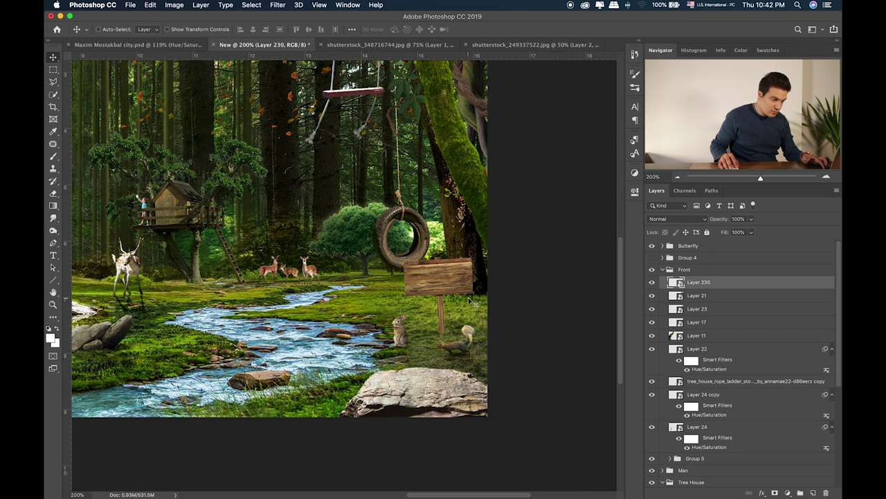
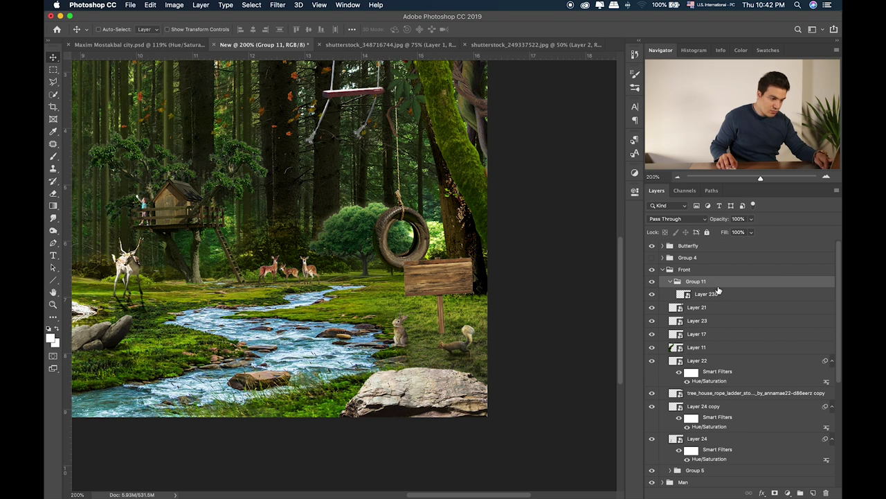
# Group the sign layer, duplicate it beneath the original inside the group, and distort the copy into a cast shadow across the grass
pyautogui.press('super+g')
pyautogui.moveTo(731, 295); pyautogui.dragTo(733, 304)
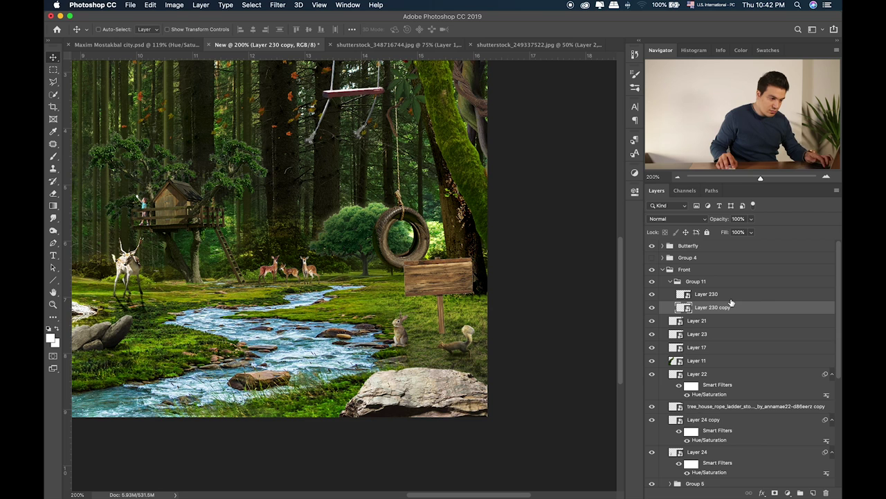
pyautogui.press('super+t')
pyautogui.moveTo(438, 261); pyautogui.dragTo(511, 389)
pyautogui.press('Return')
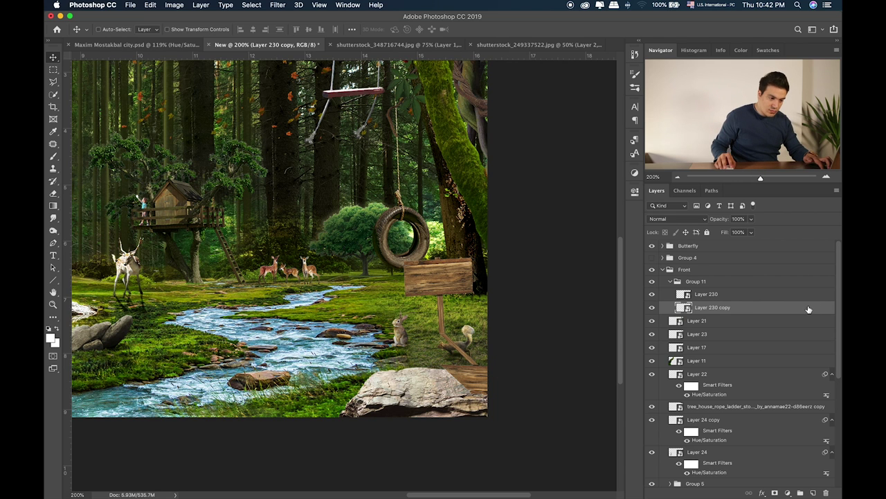
# Fill the distorted sign copy with a black Color Overlay and convert it to a smart object
pyautogui.doubleClick(809, 309)
pyautogui.click(508, 199)
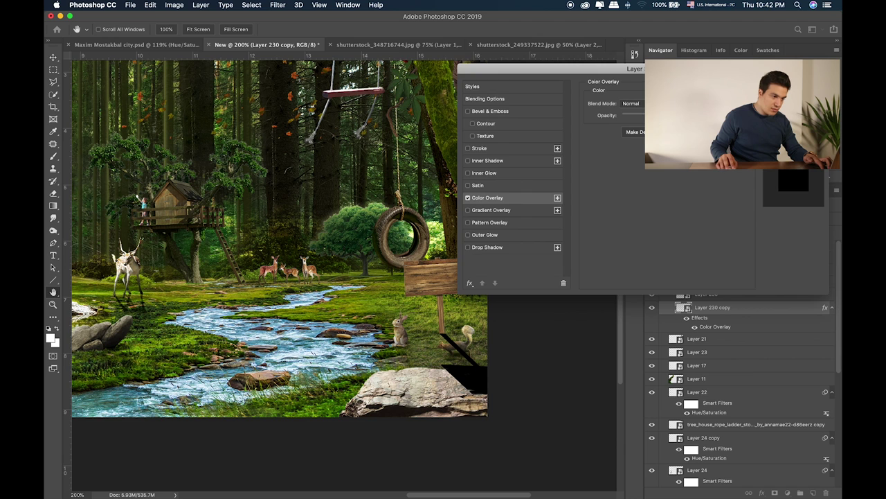
pyautogui.press('Return')
pyautogui.rightClick(742, 310)
pyautogui.click(692, 179)
# Blend the sign's shadow in Soft Light mode at 58% opacity and add a layer mask to it
pyautogui.hotkey('shift', '+')
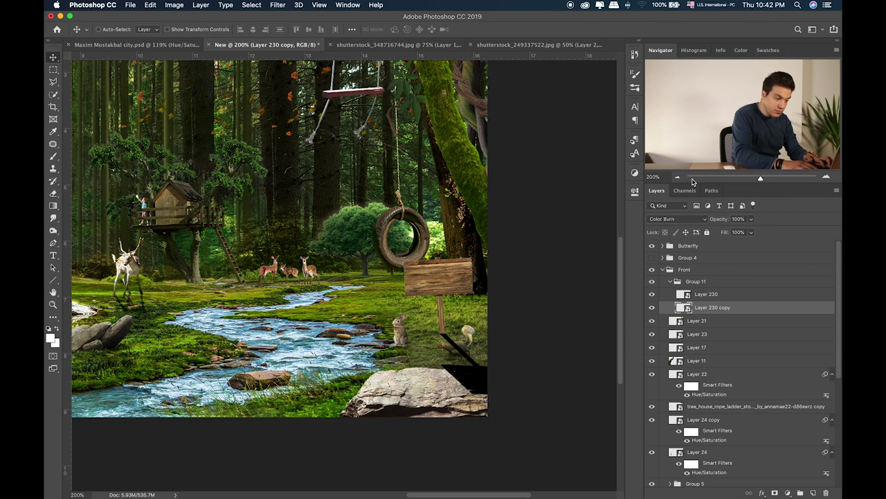
pyautogui.hotkey('shift', '+')
pyautogui.hotkey('shift', '+')
pyautogui.hotkey('shift', '+')
pyautogui.hotkey('shift', '+')
pyautogui.hotkey('shift', '+')
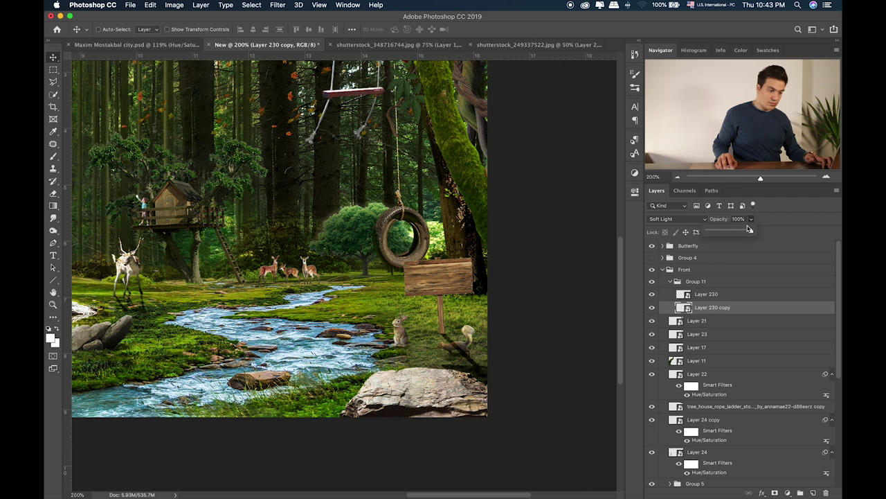
pyautogui.moveTo(749, 228); pyautogui.dragTo(734, 233)
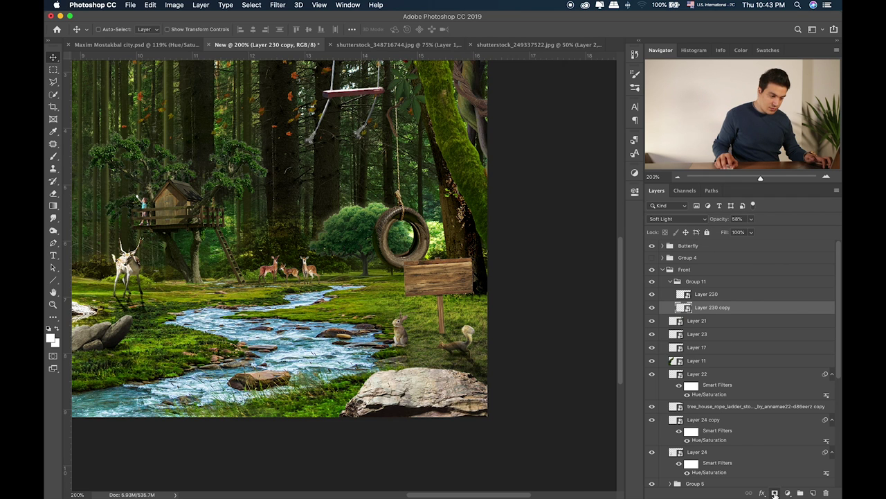
pyautogui.click(775, 493)
pyautogui.press('b')
pyautogui.press('x')
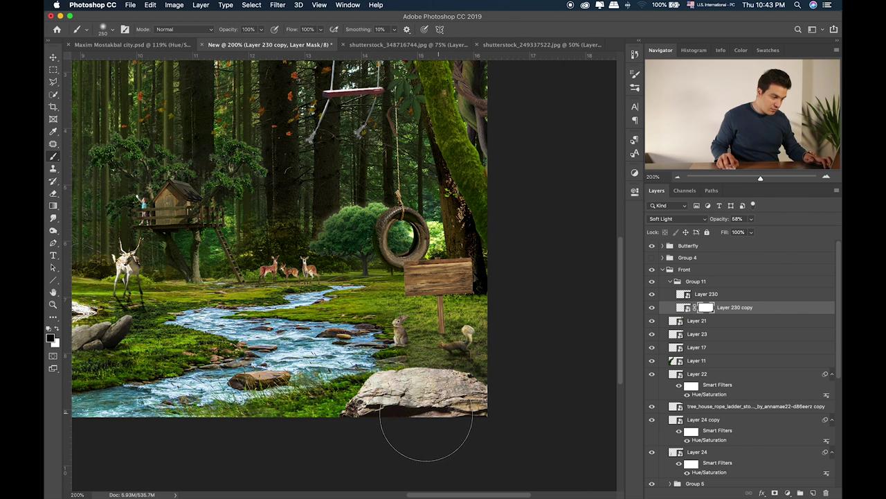
# Add a new layer between the sign and its shadow and paint a soft black dot near the foot of the post
pyautogui.click(731, 296)
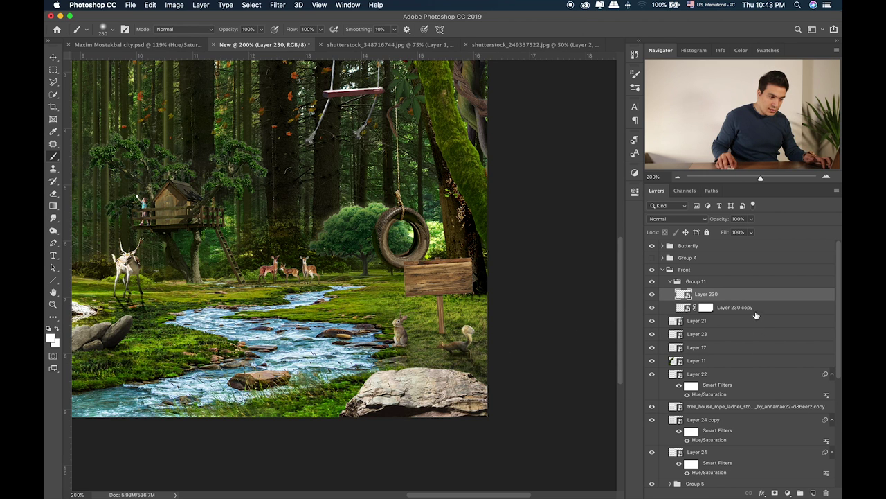
pyautogui.hotkey('alt', '[')
pyautogui.click(815, 492)
pyautogui.press('[')
pyautogui.press('[')
pyautogui.press('[')
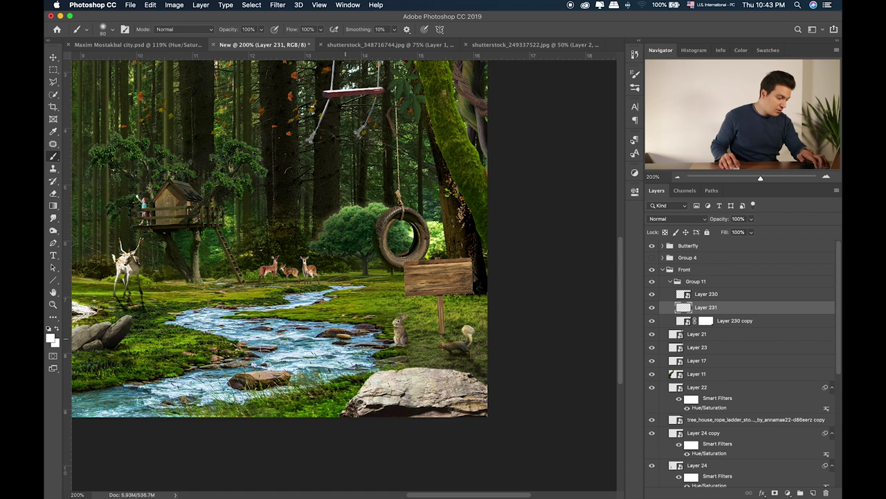
pyautogui.click(53, 339)
pyautogui.moveTo(575, 263); pyautogui.dragTo(529, 281)
pyautogui.press('Return')
pyautogui.click(392, 317)
# Flatten the black dot into a thin contact shadow, place it under the post, and change its blend mode
pyautogui.press('super+t')
pyautogui.moveTo(392, 286); pyautogui.dragTo(392, 333)
pyautogui.moveTo(398, 341)
pyautogui.mouseDown()
pyautogui.moveTo(475, 338)
pyautogui.moveTo(457, 339)
pyautogui.mouseUp()
pyautogui.press('Return')
pyautogui.press('super+equal')
pyautogui.press('super+equal')
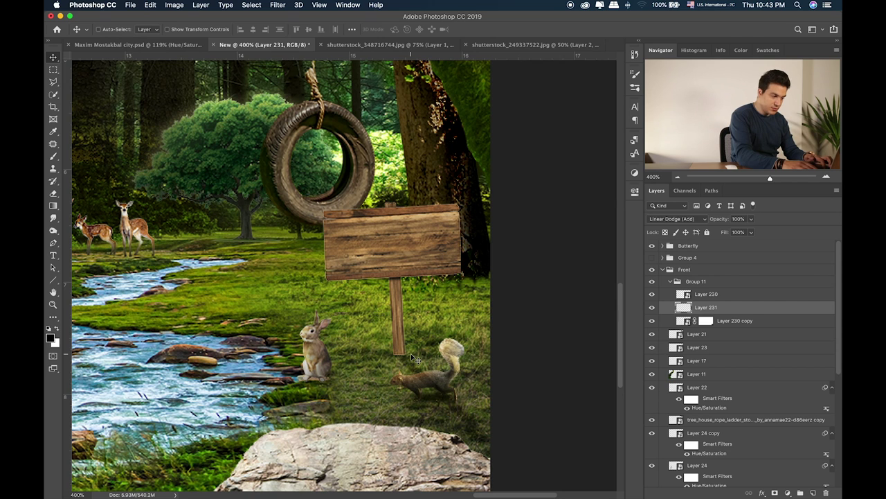
pyautogui.hotkey('shift', '+')
# Clip a new Overlay layer to the sign and darken the lower end of the post with black
pyautogui.click(721, 295)
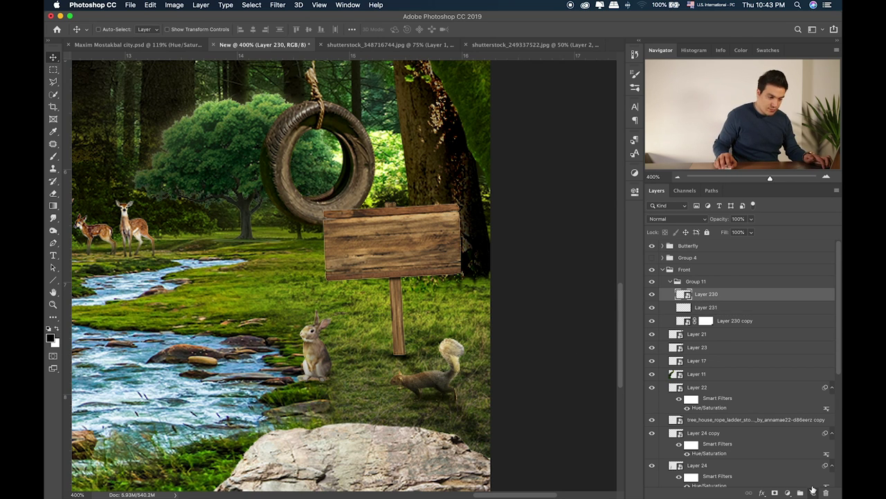
pyautogui.click(813, 493)
pyautogui.press('super+alt+g')
pyautogui.press('b')
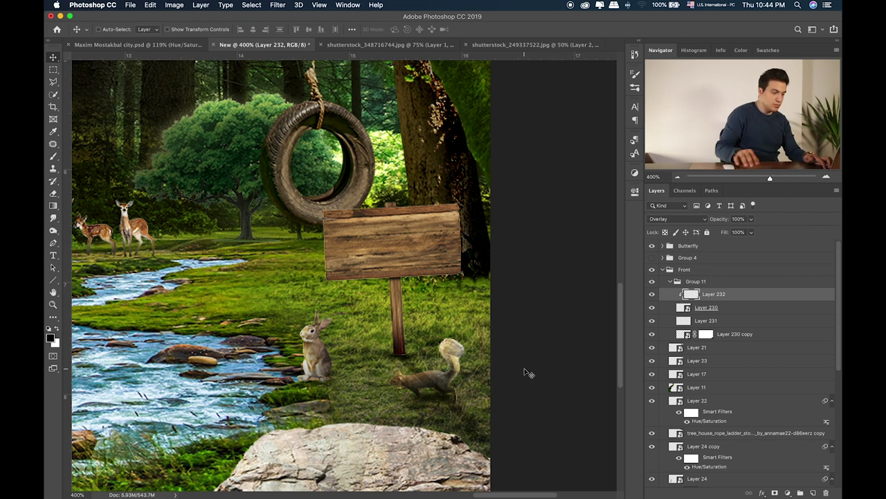
# Add a second clipped layer directly above the sign, paint black over the board's right edge and the post, and change its blend mode
pyautogui.hotkey('alt', '[')
pyautogui.click(813, 492)
pyautogui.moveTo(467, 212); pyautogui.dragTo(400, 324)
pyautogui.press('v')
pyautogui.hotkey('shift', '+')
pyautogui.hotkey('shift', '+')
pyautogui.hotkey('shift', '+')
pyautogui.hotkey('shift', '+')
pyautogui.hotkey('shift', '+')
pyautogui.hotkey('shift', '+')
pyautogui.hotkey('shift', '+')
pyautogui.hotkey('shift', '+')
pyautogui.hotkey('shift', '+')
pyautogui.hotkey('shift', '+')
pyautogui.hotkey('shift', '+')
pyautogui.hotkey('shift', '+')
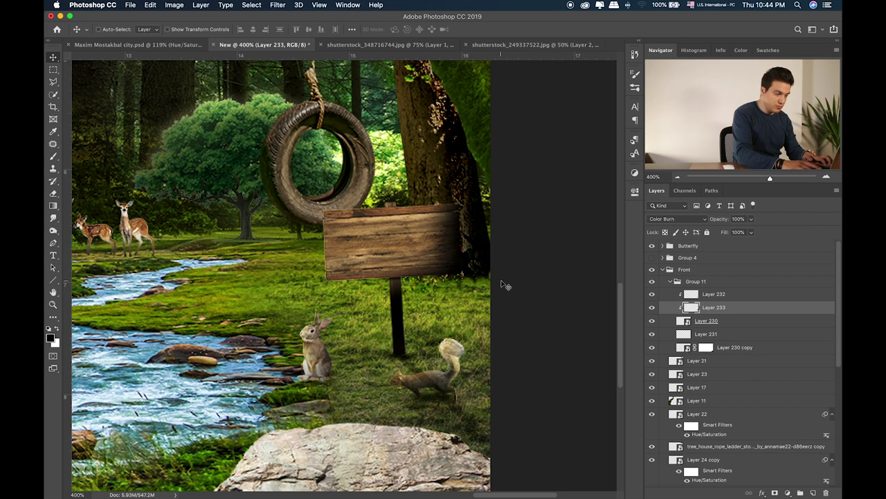
# Add a clipped layer above the sign's shading layers and brush orange along the board's upper edge
pyautogui.hotkey('alt', ']')
pyautogui.press('super+shift+alt+n')
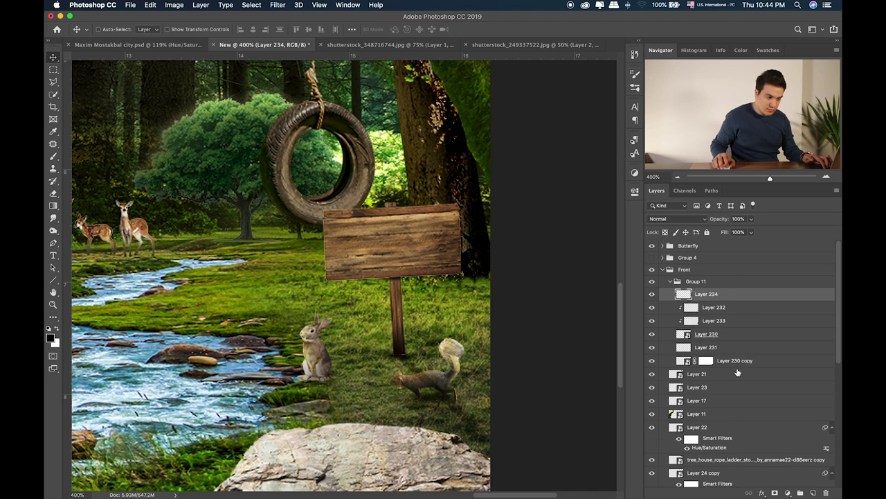
pyautogui.press('b')
pyautogui.press('x')
pyautogui.click(50, 337)
pyautogui.click(685, 263)
pyautogui.click(672, 156)
pyautogui.press('Return')
pyautogui.moveTo(432, 181); pyautogui.dragTo(315, 229)
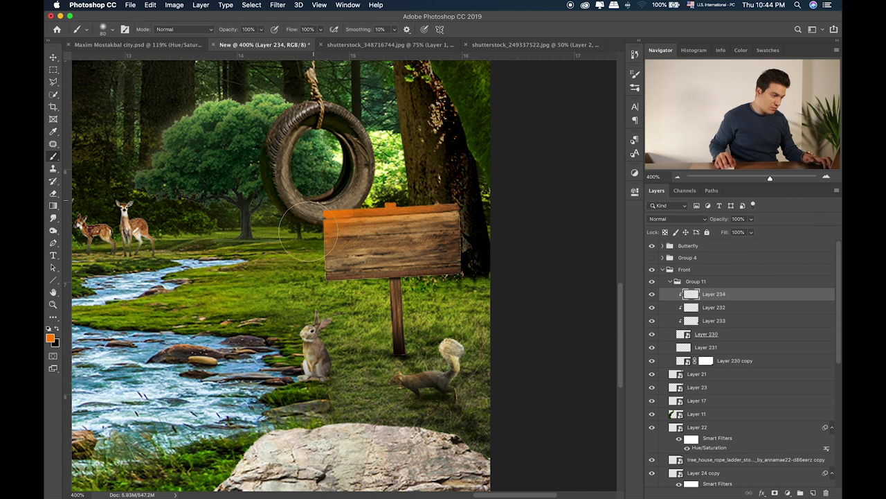
# Change the orange layer's blend mode to tint the wood with warm light
pyautogui.press('v')
pyautogui.hotkey('shift', '+')
pyautogui.hotkey('shift', '+')
pyautogui.hotkey('shift', '+')
pyautogui.hotkey('shift', 'alt', 'f')
pyautogui.click(752, 218)
# Add another clipped layer, brush a white highlight along the board's upper edge, and set it to Overlay at 43% opacity
pyautogui.click(813, 492)
pyautogui.keyDown('alt'); pyautogui.click(729, 299); pyautogui.keyUp('alt')
pyautogui.press('b')
pyautogui.click(51, 338)
pyautogui.moveTo(588, 189); pyautogui.dragTo(533, 118)
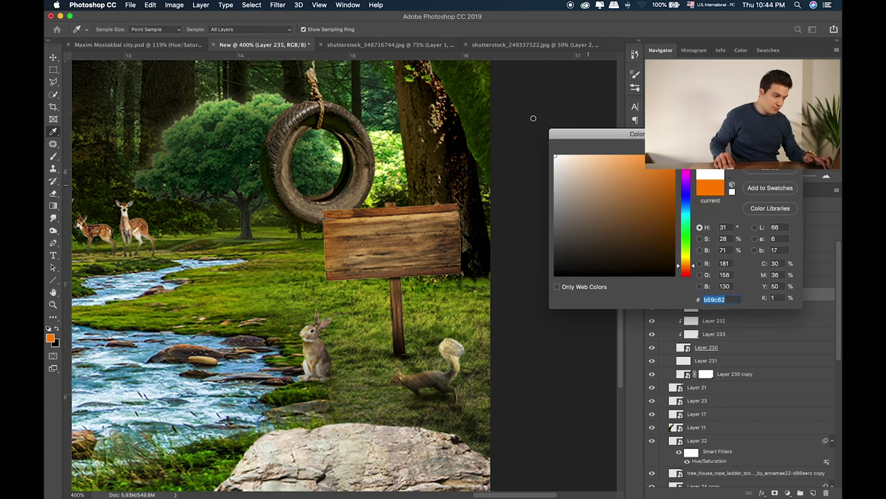
pyautogui.press('Return')
pyautogui.moveTo(420, 177); pyautogui.dragTo(282, 248)
pyautogui.moveTo(751, 219); pyautogui.dragTo(728, 232)
pyautogui.click(675, 219)
# Add a layer mask to the sign layer beneath its clipped shading layers
pyautogui.click(659, 320)
pyautogui.click(661, 348)
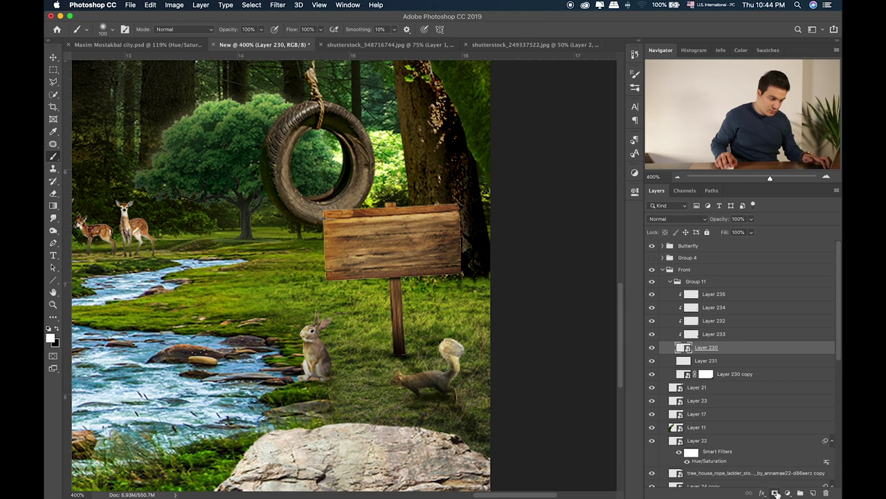
pyautogui.click(774, 492)
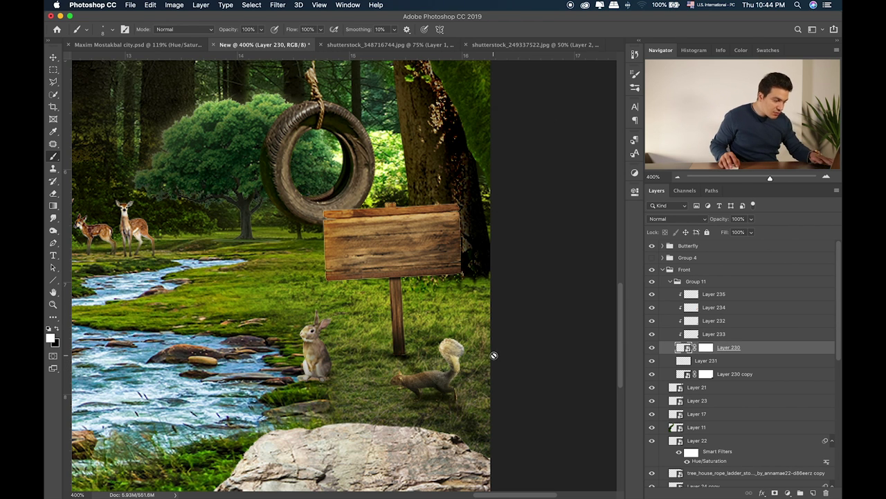
# Scale the whole sign group, Group 11, down slightly and reposition it on the grass below the tire swing
pyautogui.keyDown('shift'); pyautogui.click(738, 295); pyautogui.keyUp('shift')
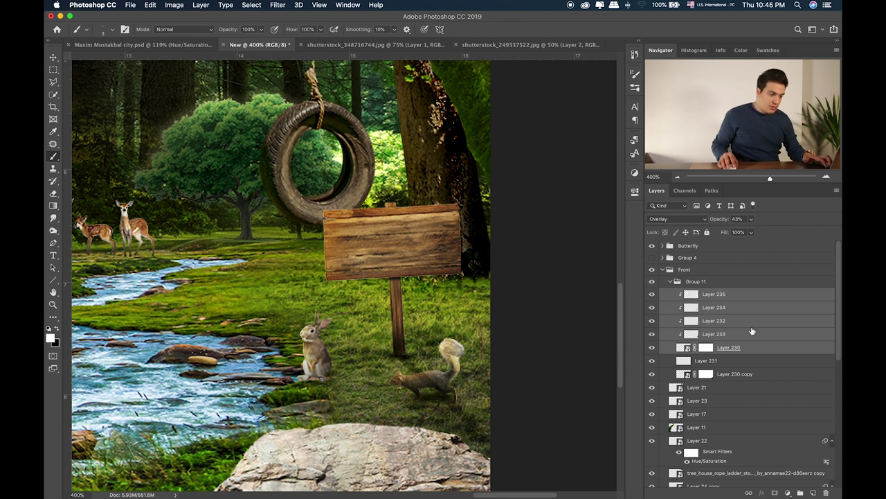
pyautogui.press('v')
pyautogui.press('super+0')
pyautogui.press('super+1')
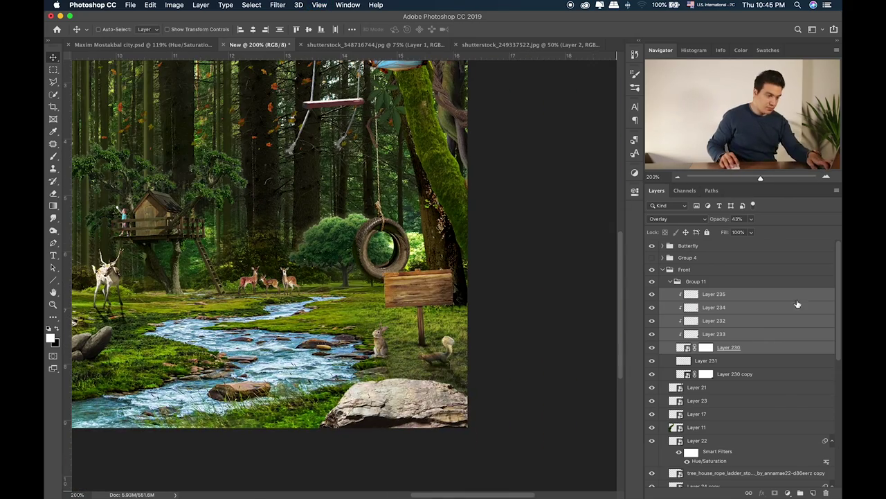
pyautogui.click(793, 281)
pyautogui.press('super+t')
pyautogui.moveTo(522, 214); pyautogui.dragTo(501, 235)
pyautogui.moveTo(462, 296); pyautogui.dragTo(474, 286)
pyautogui.press('Return')
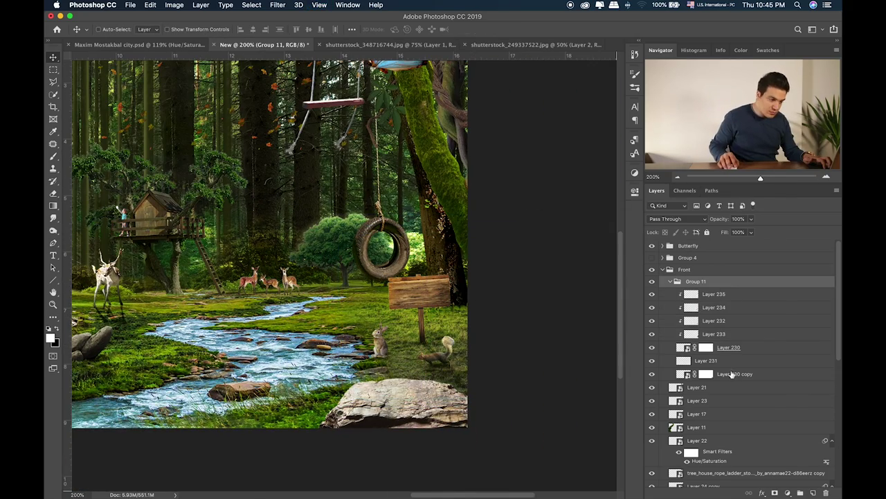
# Soften the sign's cast shadow with a 3.4-pixel Gaussian Blur and collapse the sign group
pyautogui.click(734, 374)
pyautogui.click(277, 5)
pyautogui.moveTo(325, 118)
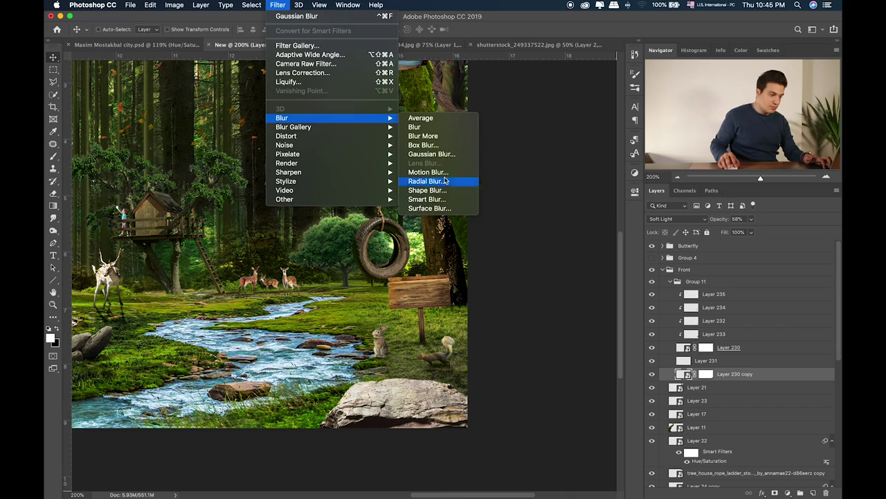
pyautogui.click(431, 154)
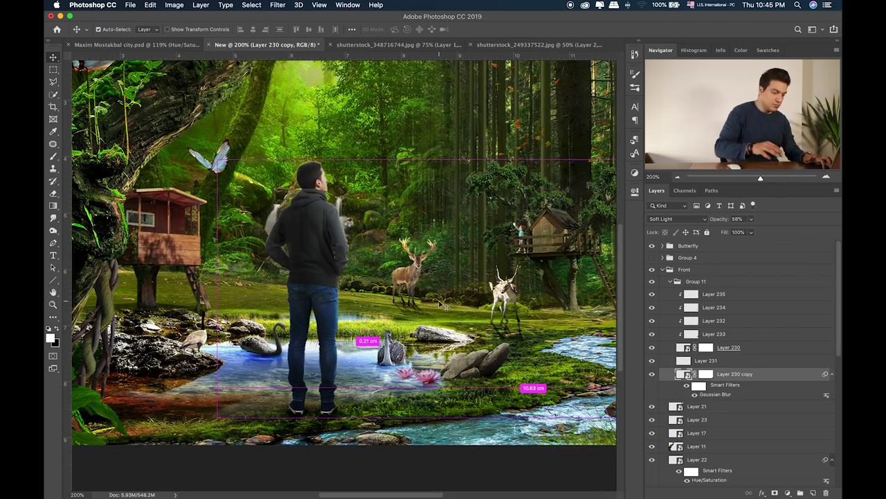
pyautogui.press('super+minus')
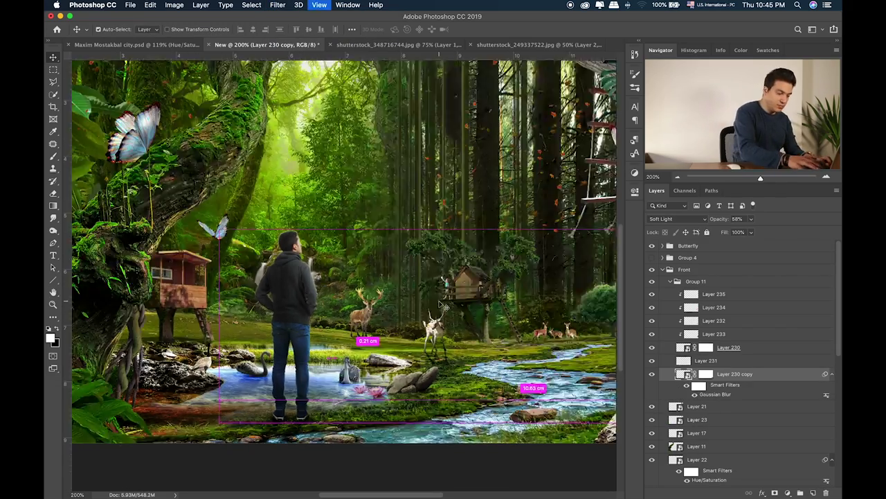
pyautogui.press('super+0')
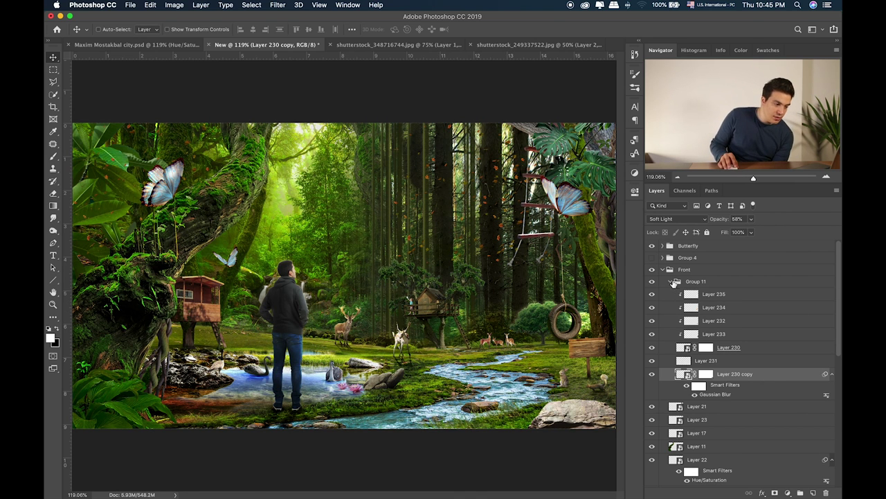
pyautogui.click(673, 281)
# Switch to Finder, browse the Items folder, and open the leafy branches image shutterstock_391323010.jpg in Photoshop
pyautogui.press('super+Tab')
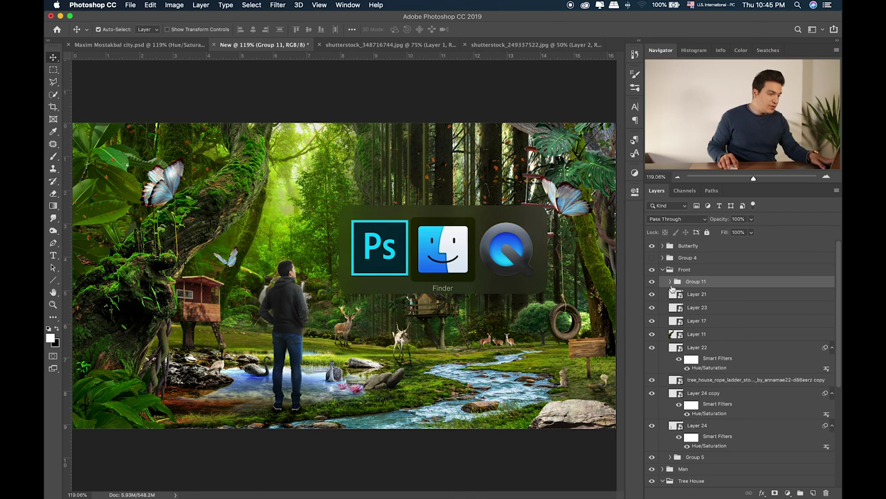
pyautogui.scroll(10, 372, 122)
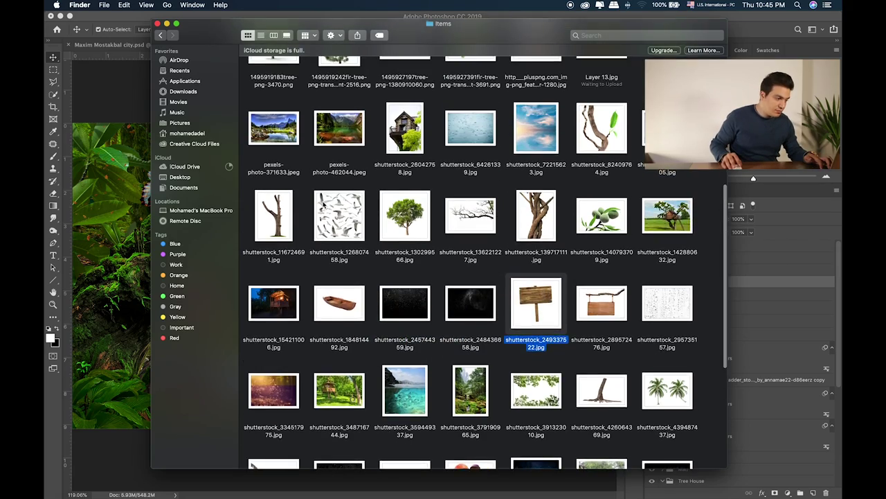
pyautogui.scroll(4, 373, 122)
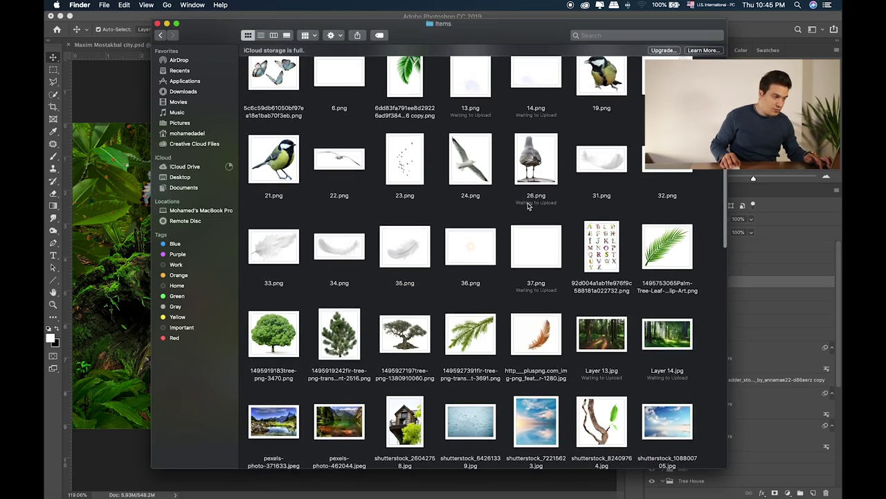
pyautogui.scroll(-15, 412, 171)
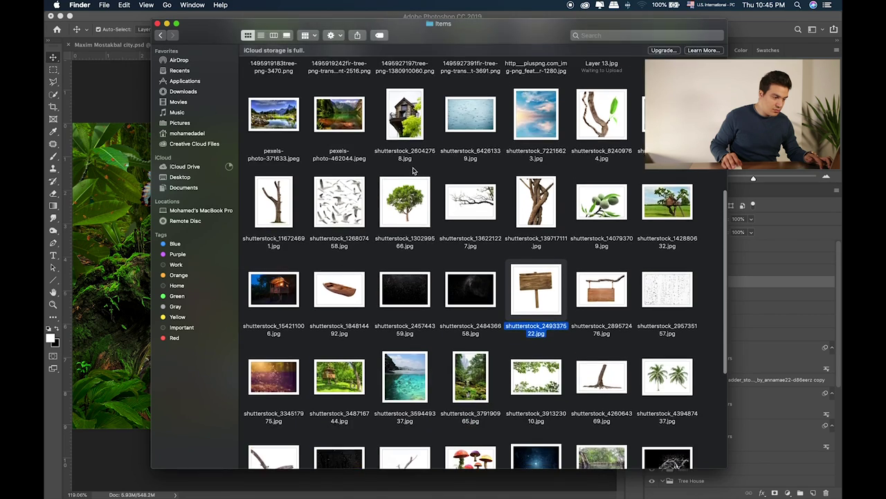
pyautogui.click(530, 138)
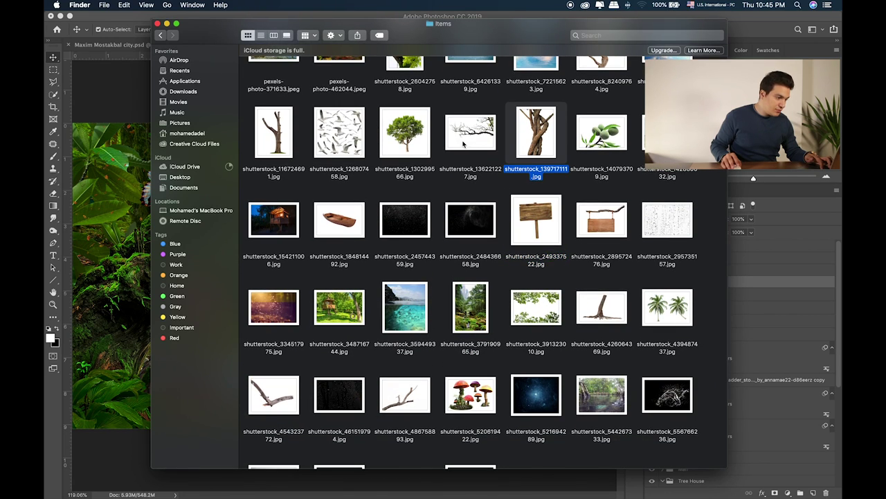
pyautogui.scroll(-1, 463, 144)
pyautogui.click(474, 119)
pyautogui.scroll(-5, 415, 235)
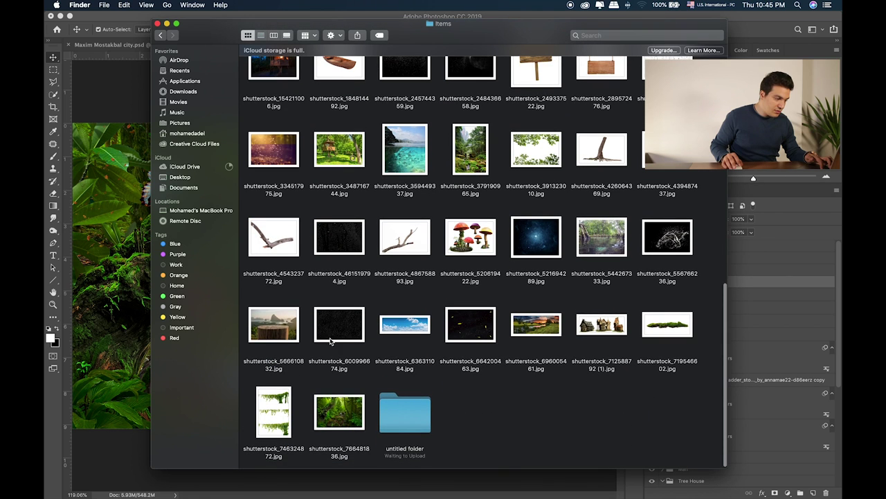
pyautogui.moveTo(551, 190); pyautogui.dragTo(285, 483)
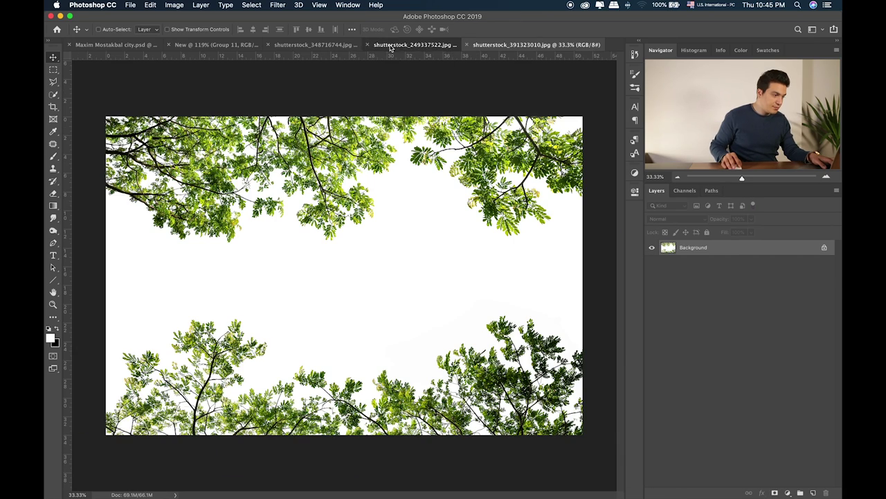
# Close the sign source document shutterstock_249337522.jpg without saving its changes
pyautogui.click(377, 45)
pyautogui.press('super+w')
pyautogui.click(409, 173)
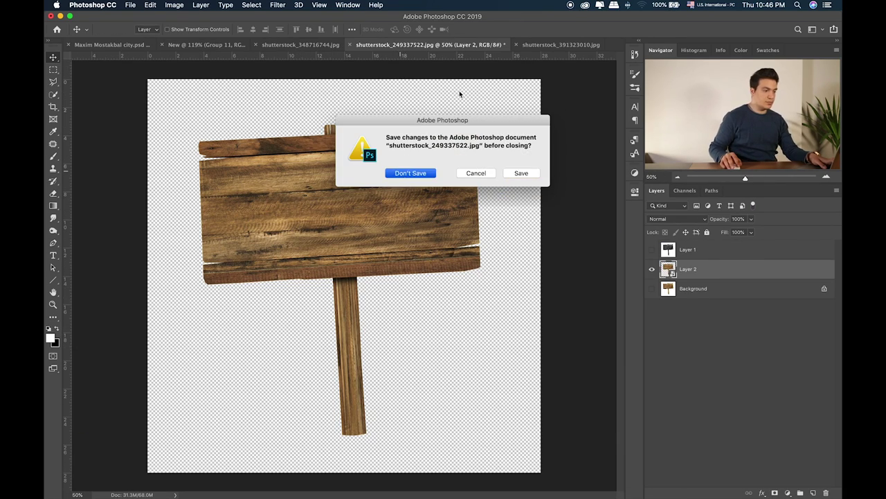
# Turn a duplicate of the branches Background layer into a high-contrast black-and-white copy using Desaturate and Levels with black input 62
pyautogui.press('super+j')
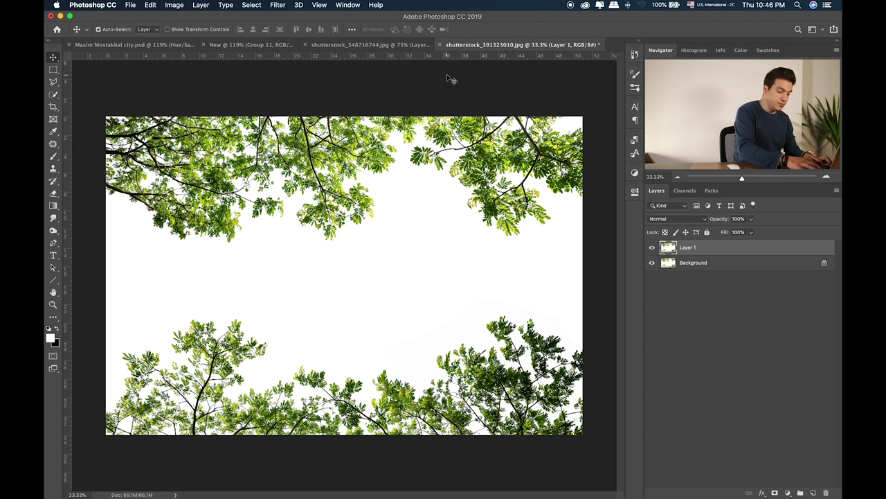
pyautogui.press('super+shift+u')
pyautogui.press('super+l')
pyautogui.moveTo(582, 240); pyautogui.dragTo(609, 239)
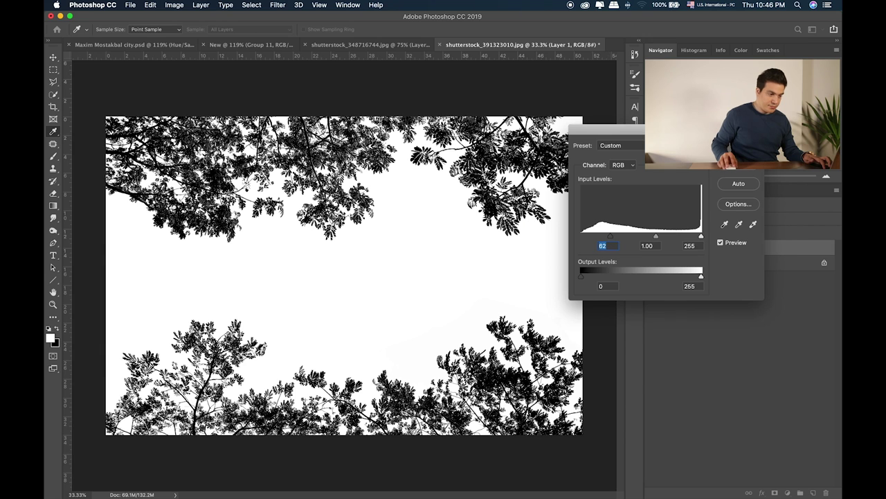
pyautogui.press('Return')
pyautogui.press('v')
# Isolate the foliage with Color Range at fuzziness 100, copy it from Background to a new layer, and hide the other layers
pyautogui.click(283, 4)
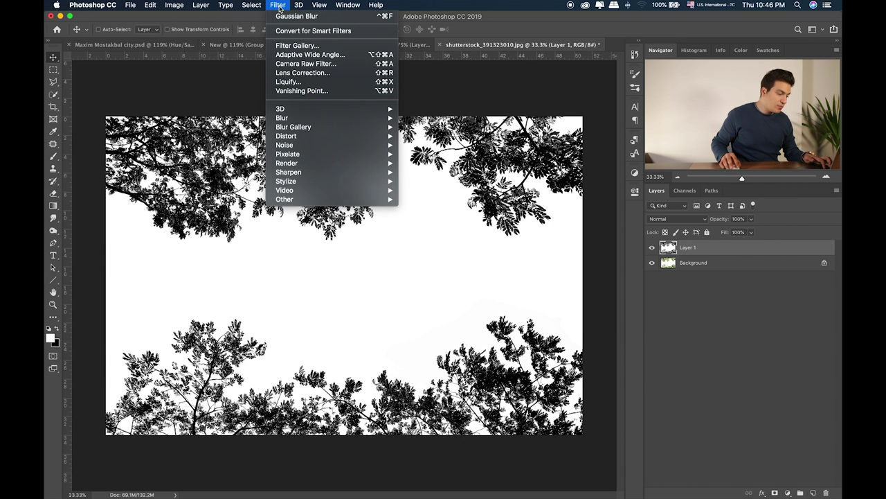
pyautogui.moveTo(226, 4)
pyautogui.click(265, 101)
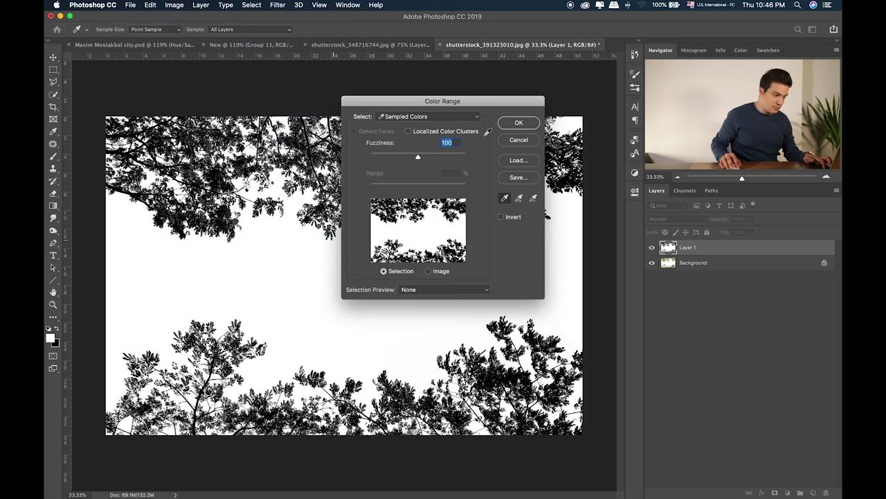
pyautogui.press('Return')
pyautogui.click(698, 263)
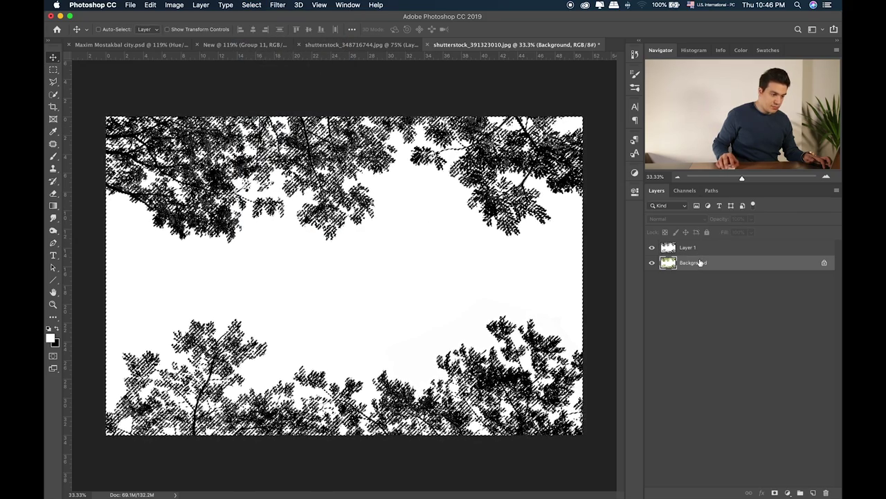
pyautogui.hotkey('ctrl', 'j')
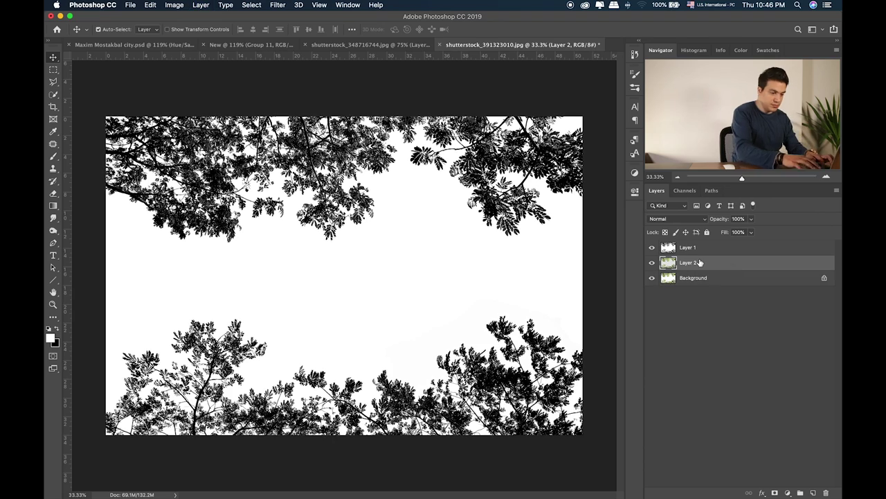
pyautogui.click(652, 277)
pyautogui.click(652, 248)
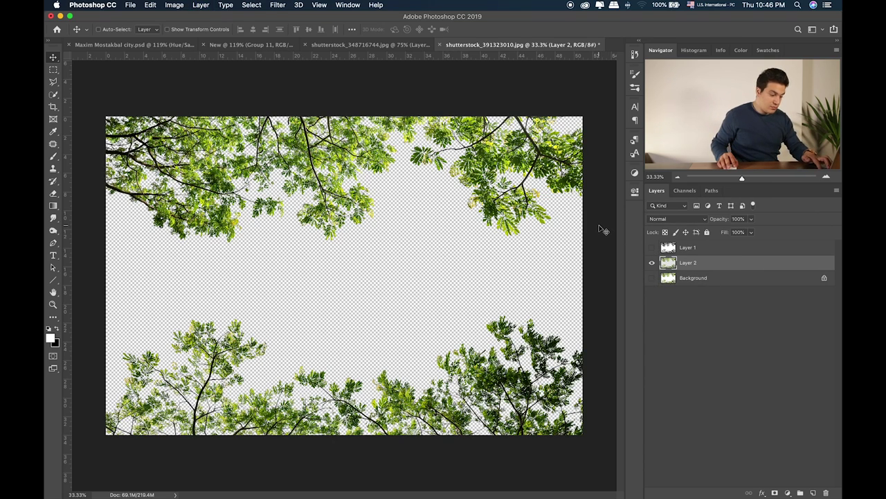
# Separate the upper branches into their own smart object layer and bring it into the forest composite document New
pyautogui.press('m')
pyautogui.moveTo(592, 257); pyautogui.dragTo(47, 13)
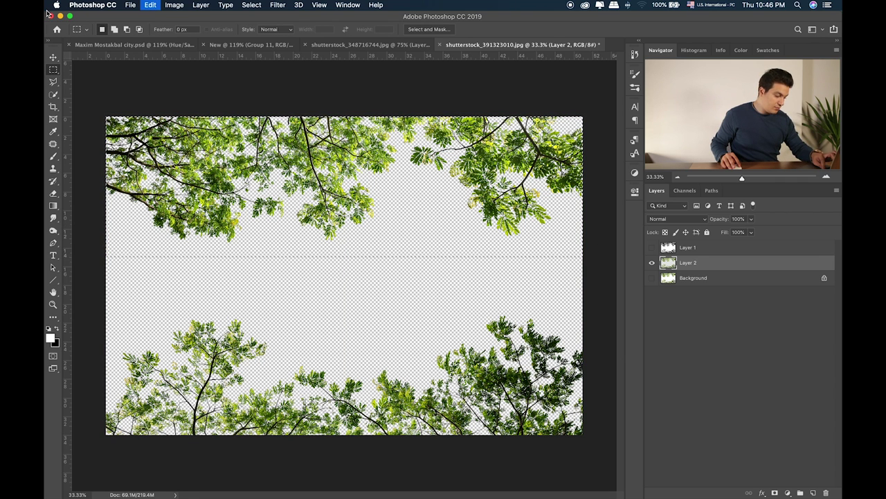
pyautogui.press('super+v')
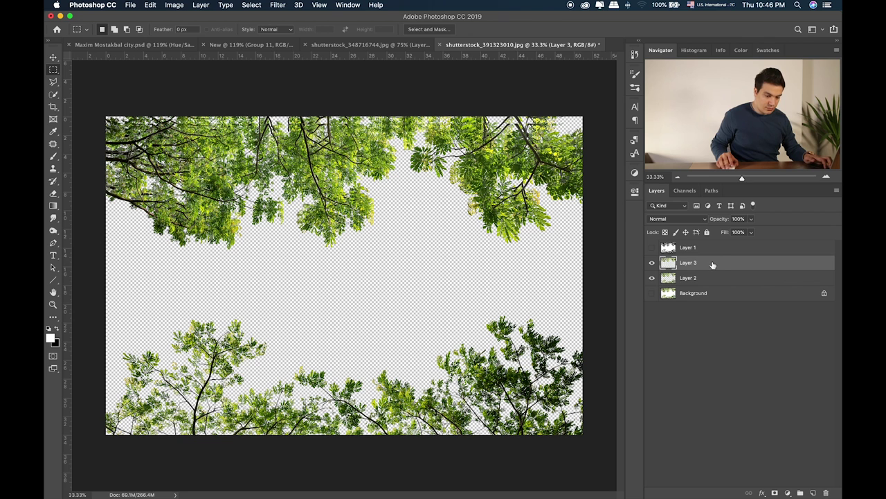
pyautogui.rightClick(713, 264)
pyautogui.click(647, 213)
pyautogui.press('v')
pyautogui.moveTo(272, 160); pyautogui.dragTo(259, 178)
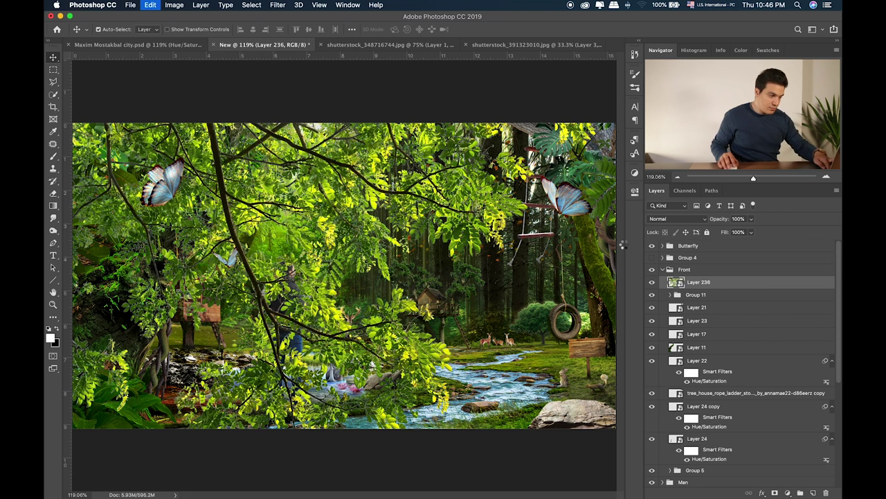
# Scale the imported branches, Layer 236, to 14.18% and place them in the upper-left corner of the forest scene
pyautogui.press('super+t')
pyautogui.press('super+0')
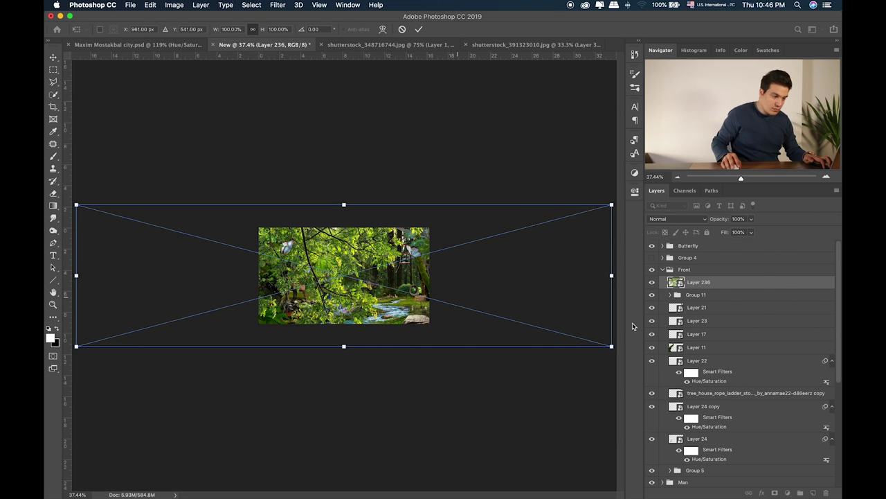
pyautogui.moveTo(611, 345); pyautogui.dragTo(313, 235)
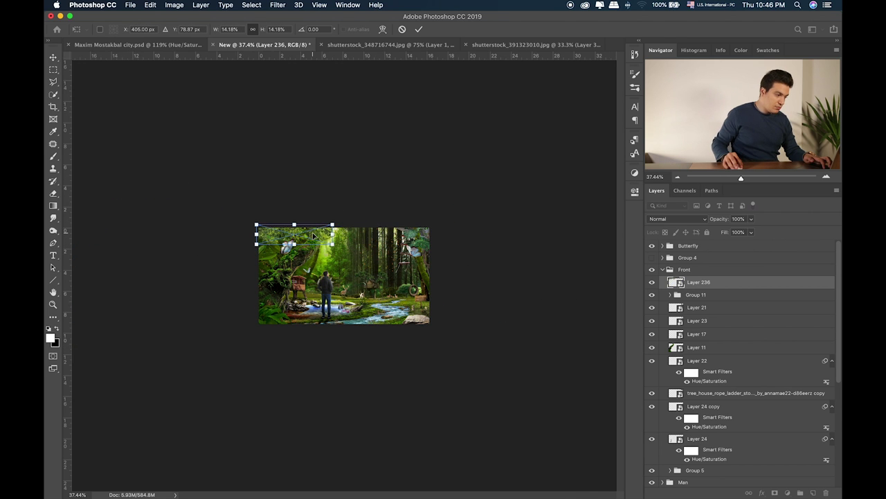
pyautogui.press('Return')
pyautogui.press('super+1')
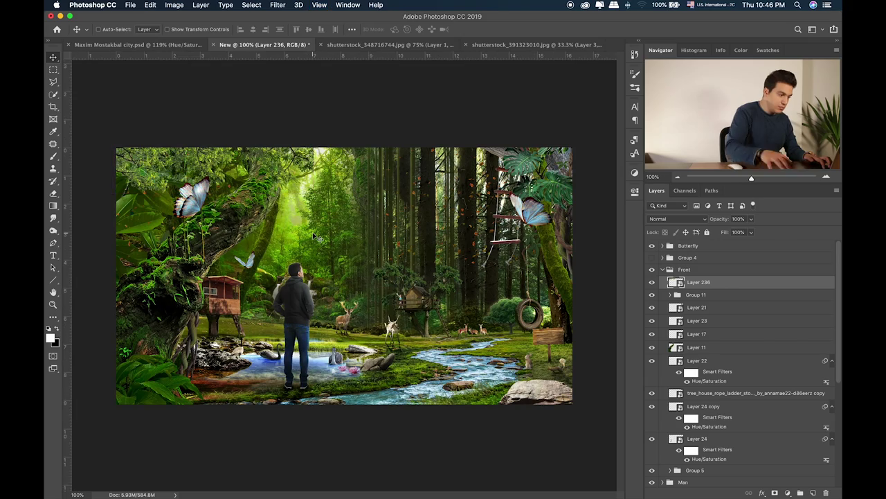
# Move the branches across the canopy to the upper-right part of the forest, above the rope ladder
pyautogui.press('super+plus')
pyautogui.moveTo(334, 279); pyautogui.dragTo(657, 472)
pyautogui.moveTo(421, 242); pyautogui.dragTo(575, 244)
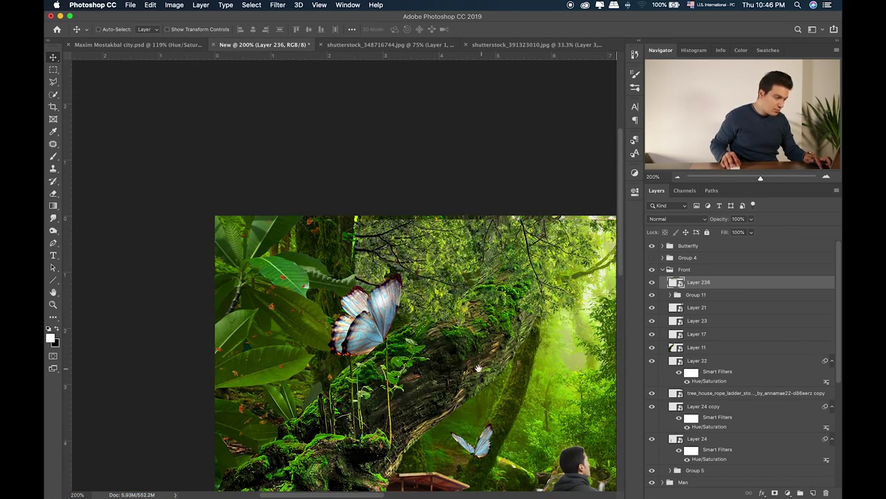
pyautogui.moveTo(478, 368); pyautogui.dragTo(179, 290)
pyautogui.moveTo(395, 178); pyautogui.dragTo(187, 222)
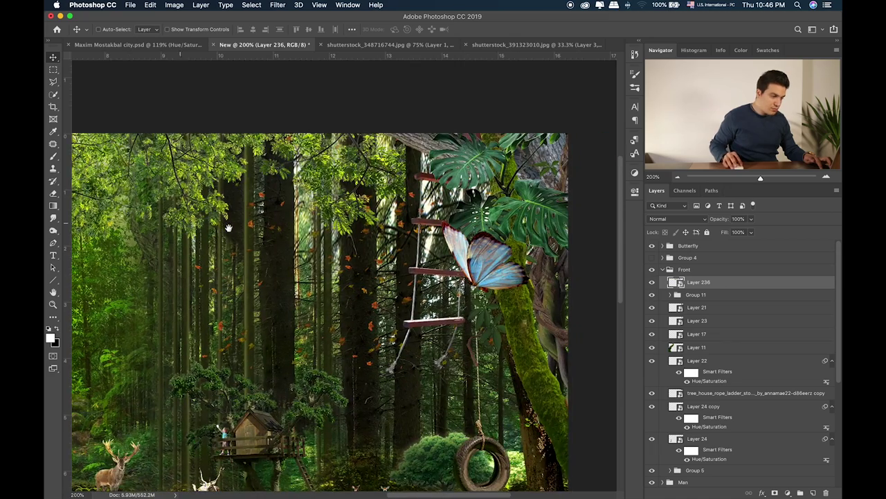
pyautogui.moveTo(287, 188); pyautogui.dragTo(399, 195)
# Try to flip the branches layer vertically
pyautogui.click(151, 4)
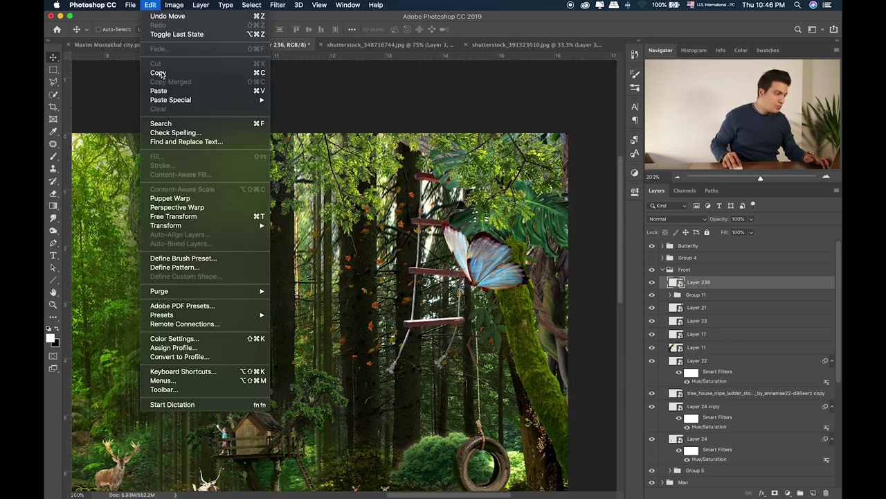
pyautogui.moveTo(208, 225)
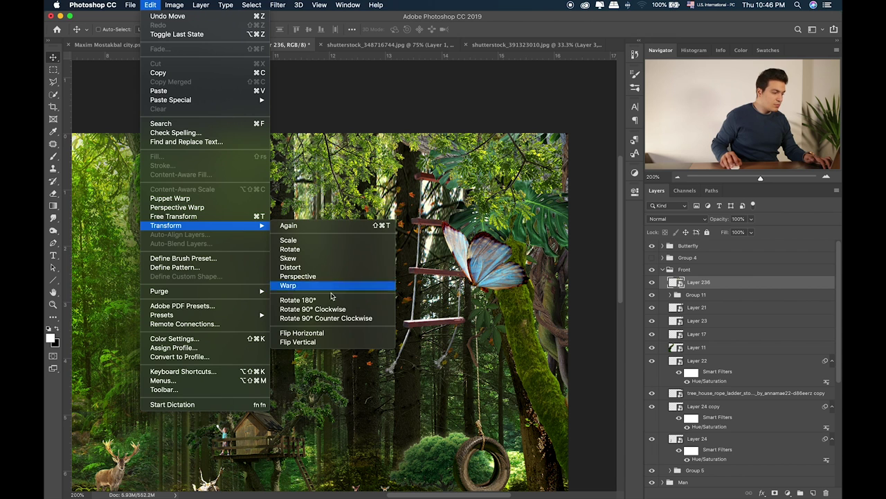
pyautogui.click(348, 342)
pyautogui.press('super+z')
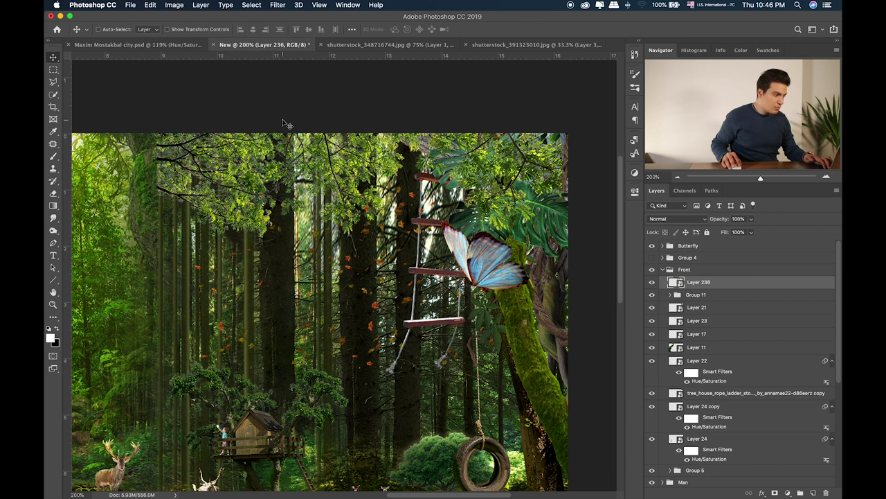
# Fine-tune the branches with Free Transform so they hang from the upper-right edge of the forest scene
pyautogui.press('super+t')
pyautogui.click(324, 256)
pyautogui.moveTo(397, 170); pyautogui.dragTo(403, 176)
pyautogui.press('Return')
pyautogui.press('super+minus')
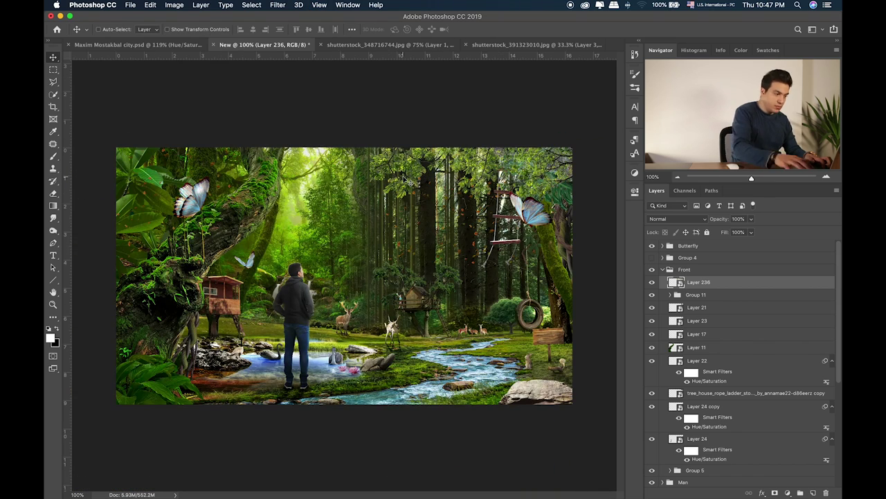
# Move Layer 236 behind the foreground plants, between Layer 24 and Group 5, and collapse the Front group
pyautogui.moveTo(739, 282); pyautogui.dragTo(736, 460)
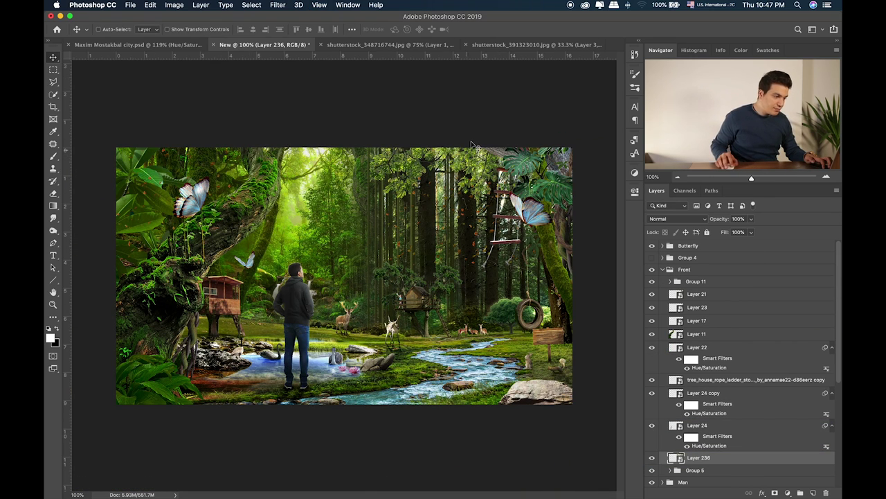
pyautogui.press('super+0')
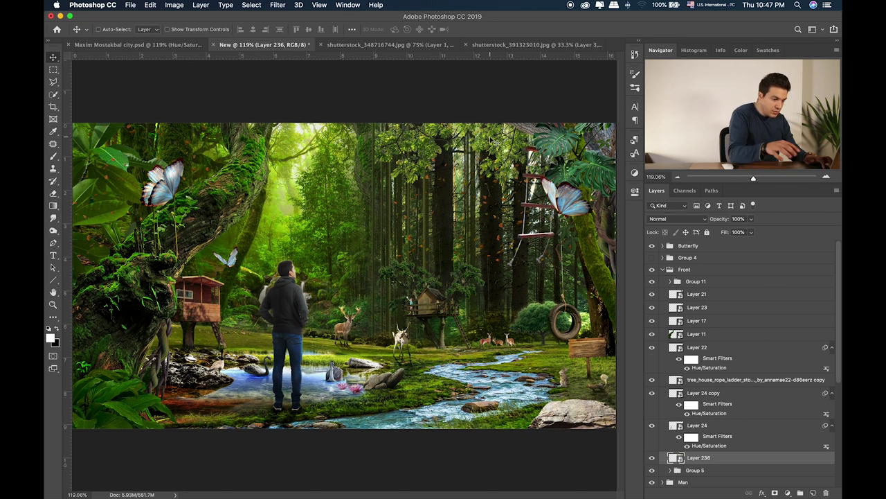
pyautogui.click(662, 270)
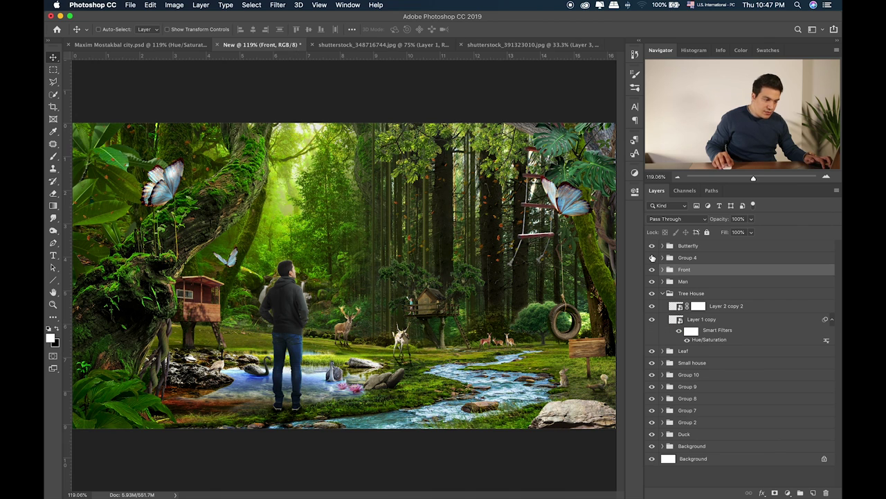
# Show and expand Group 4, then shrink feather layer 35 and place it between the trees left of the rope ladder
pyautogui.click(652, 257)
pyautogui.click(662, 258)
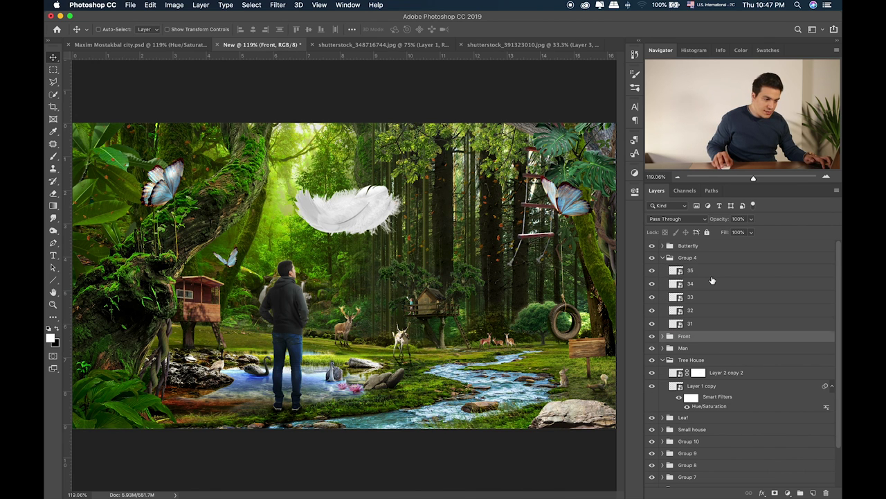
pyautogui.click(710, 271)
pyautogui.press('super+t')
pyautogui.moveTo(366, 200); pyautogui.dragTo(487, 184)
pyautogui.press('Return')
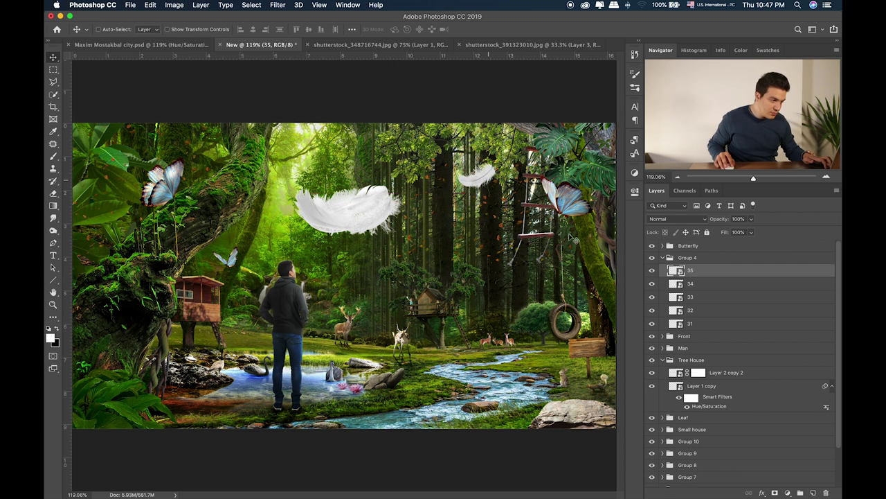
# Shrink and rotate feather 34 below feather 35, and place feather 33 between the small tree house and the tire swing
pyautogui.click(684, 282)
pyautogui.moveTo(452, 310); pyautogui.dragTo(603, 373)
pyautogui.press('super+t')
pyautogui.moveTo(569, 235); pyautogui.dragTo(451, 226)
pyautogui.press('Return')
pyautogui.moveTo(484, 266); pyautogui.dragTo(489, 245)
pyautogui.click(673, 297)
pyautogui.moveTo(346, 207); pyautogui.dragTo(504, 313)
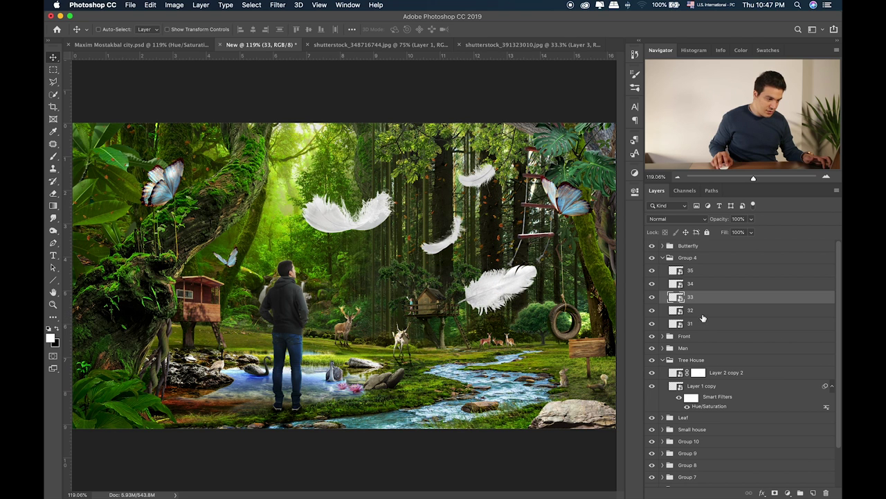
# Delete feather layer 32 from Group 4 and toggle the visibility of feathers 31 and 33 to identify them
pyautogui.click(700, 314)
pyautogui.moveTo(384, 207); pyautogui.dragTo(255, 224)
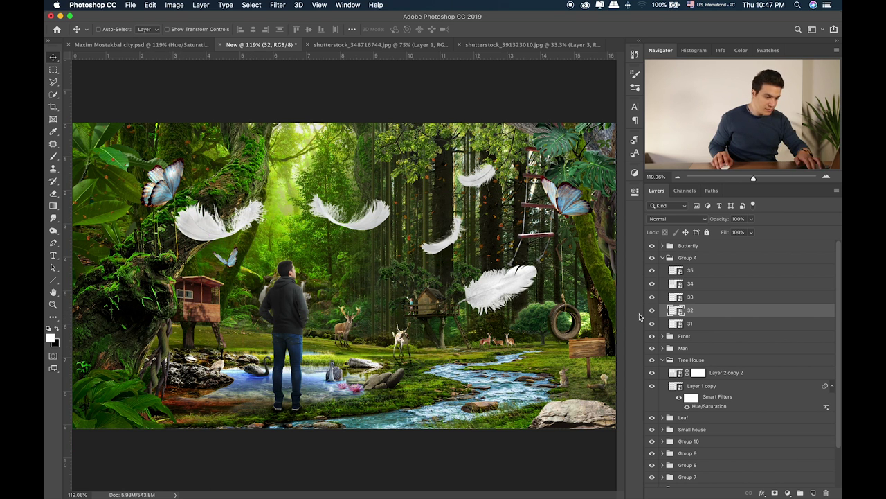
pyautogui.press('super+z')
pyautogui.click(652, 311)
pyautogui.click(652, 310)
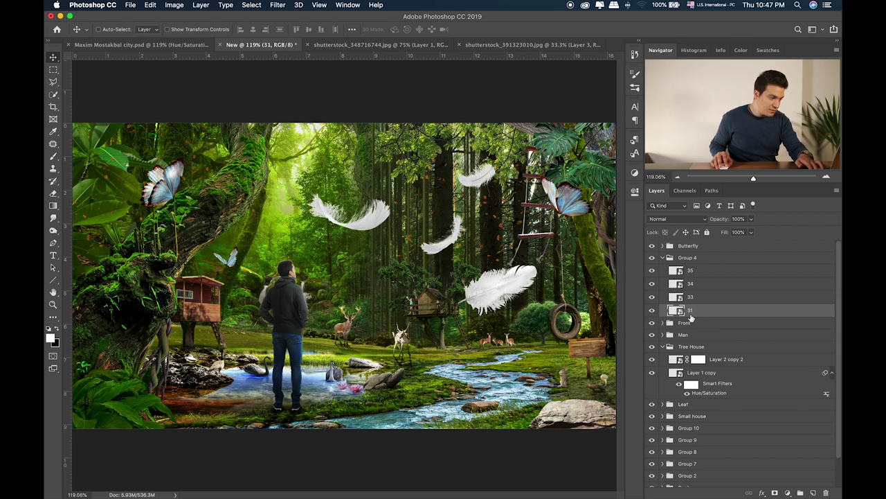
pyautogui.click(652, 311)
pyautogui.click(652, 311)
pyautogui.click(652, 296)
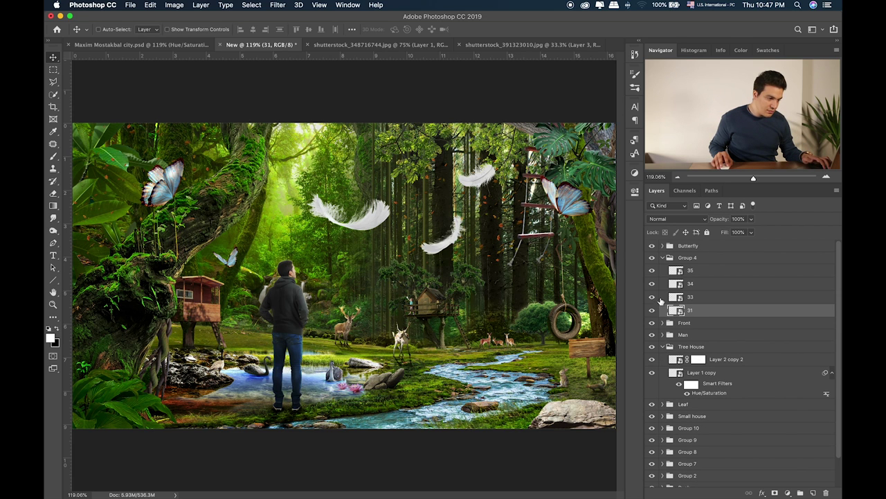
pyautogui.click(652, 296)
# Select feather layers 35, 34, 33 and 31 together and scale them down slightly as a set
pyautogui.click(696, 301)
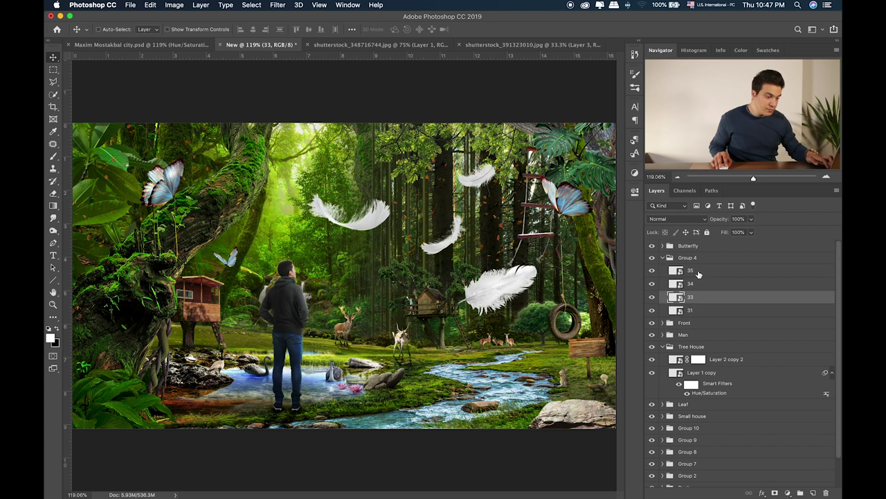
pyautogui.click(698, 272)
pyautogui.keyDown('shift'); pyautogui.click(700, 302); pyautogui.keyUp('shift')
pyautogui.keyDown('shift'); pyautogui.click(699, 313); pyautogui.keyUp('shift')
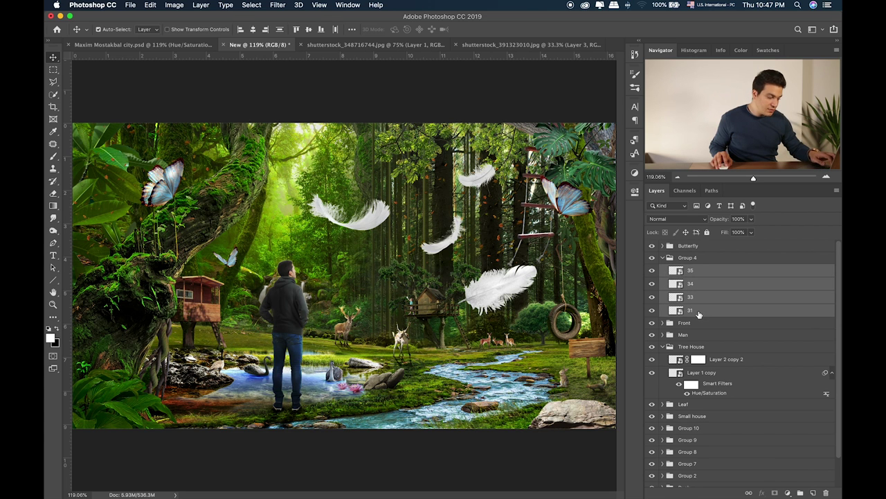
pyautogui.hotkey('ctrl', 't')
pyautogui.moveTo(306, 154); pyautogui.dragTo(355, 187)
pyautogui.press('Return')
# Adjust the individual feathers' positions, spreading them between the man and the tire swing
pyautogui.moveTo(489, 230); pyautogui.dragTo(482, 194)
pyautogui.click(700, 273)
pyautogui.click(704, 287)
pyautogui.moveTo(461, 249)
pyautogui.mouseDown()
pyautogui.moveTo(466, 230)
pyautogui.moveTo(469, 244)
pyautogui.moveTo(479, 227)
pyautogui.moveTo(497, 267)
pyautogui.moveTo(477, 256)
pyautogui.mouseUp()
pyautogui.click(723, 301)
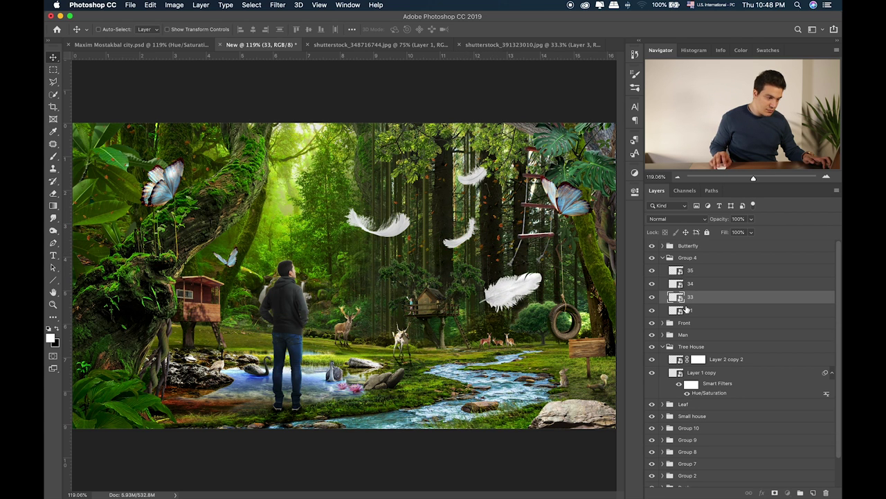
pyautogui.moveTo(421, 240); pyautogui.dragTo(413, 223)
pyautogui.click(697, 313)
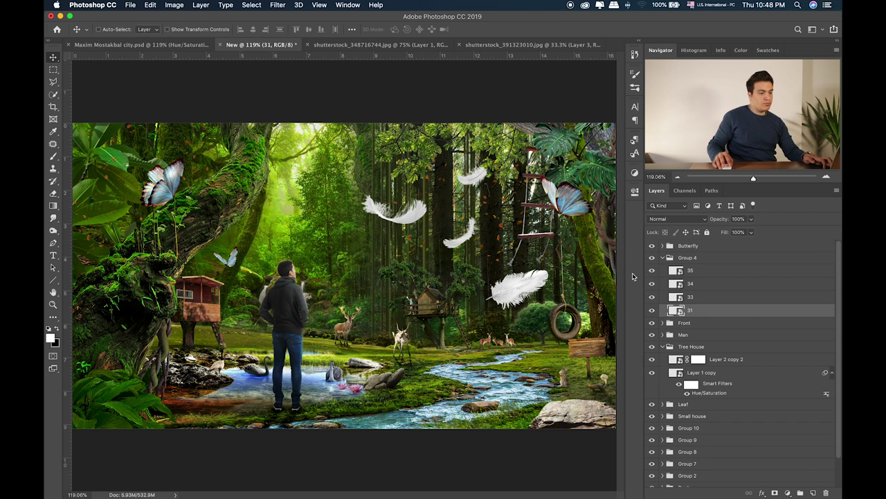
# Apply a Motion Blur smart filter to butterfly Layer 206 with an angle of -76° and a distance of 17 pixels
pyautogui.click(666, 259)
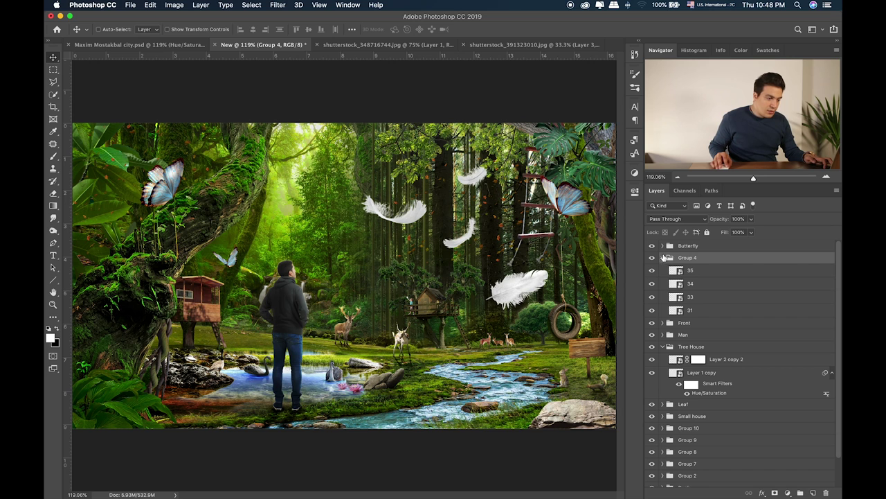
pyautogui.click(663, 258)
pyautogui.click(663, 246)
pyautogui.click(659, 258)
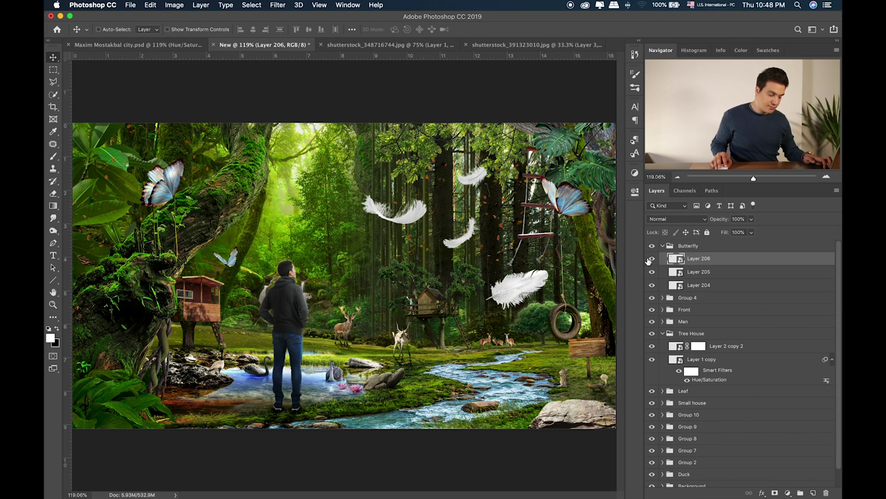
pyautogui.click(652, 258)
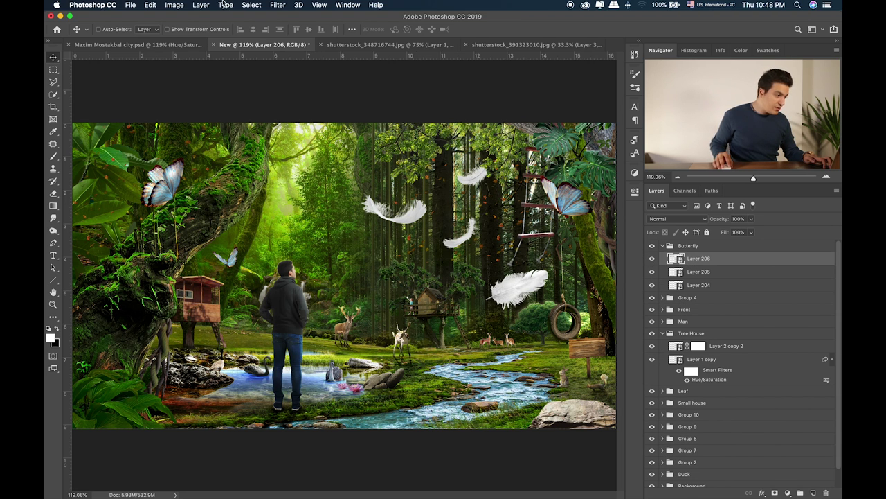
pyautogui.click(274, 5)
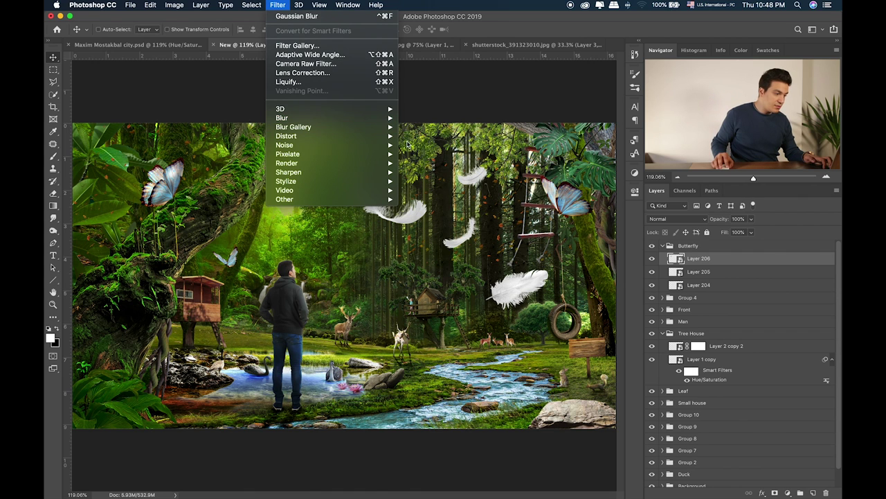
pyautogui.moveTo(390, 120)
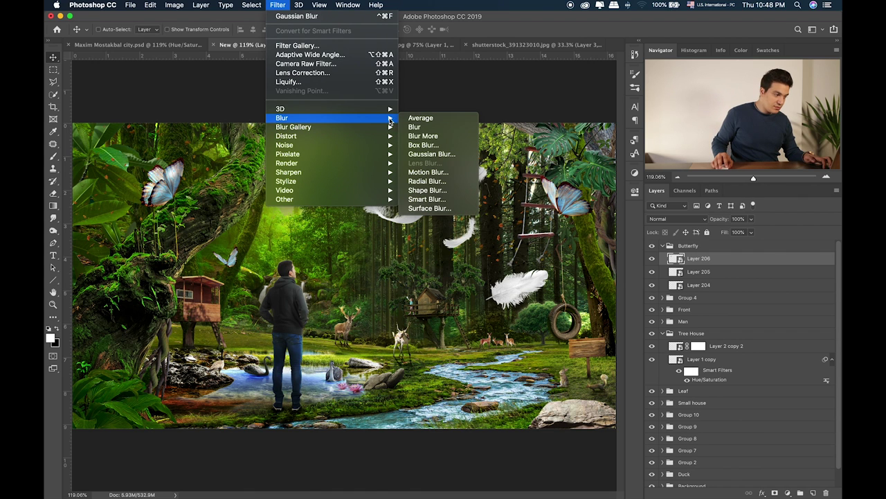
pyautogui.click(427, 172)
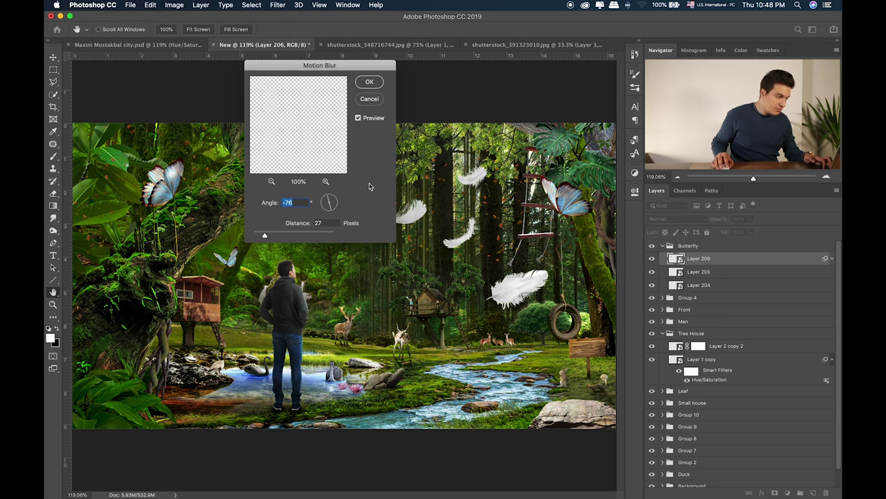
pyautogui.press('Tab')
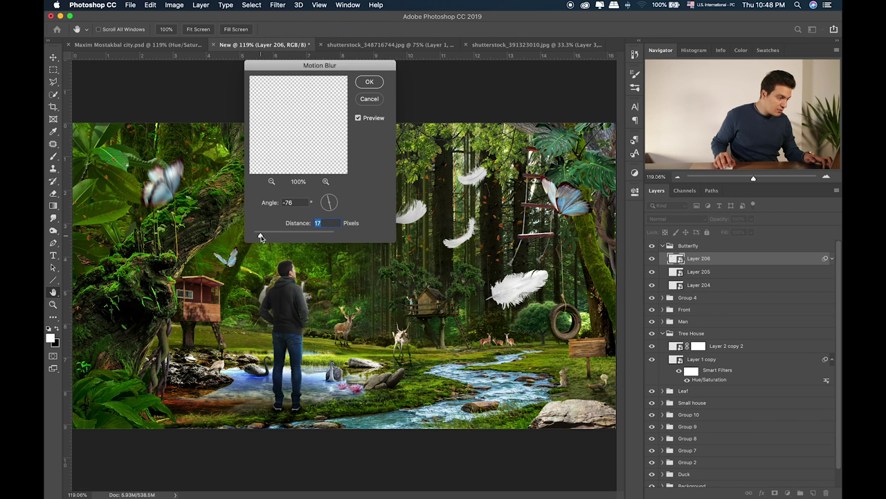
pyautogui.click(369, 82)
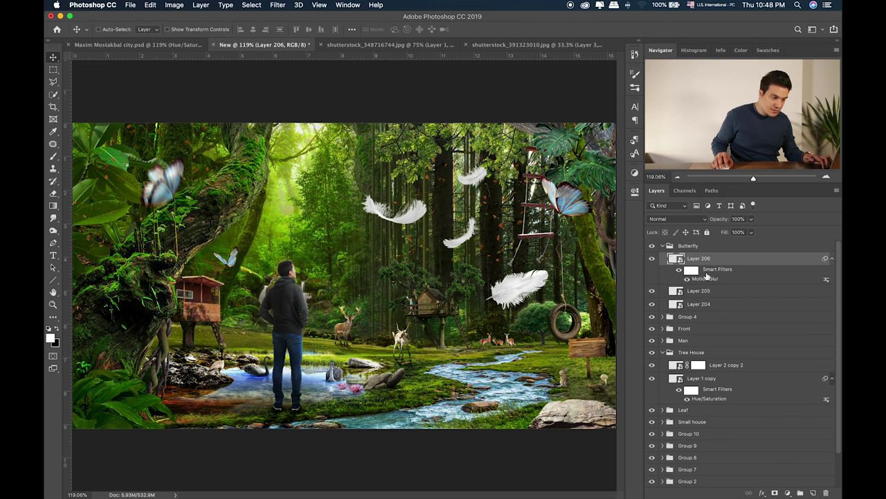
# Copy Layer 206's Motion Blur to butterfly Layers 205 and 204 and expand their smart filter lists
pyautogui.moveTo(706, 291); pyautogui.dragTo(705, 305)
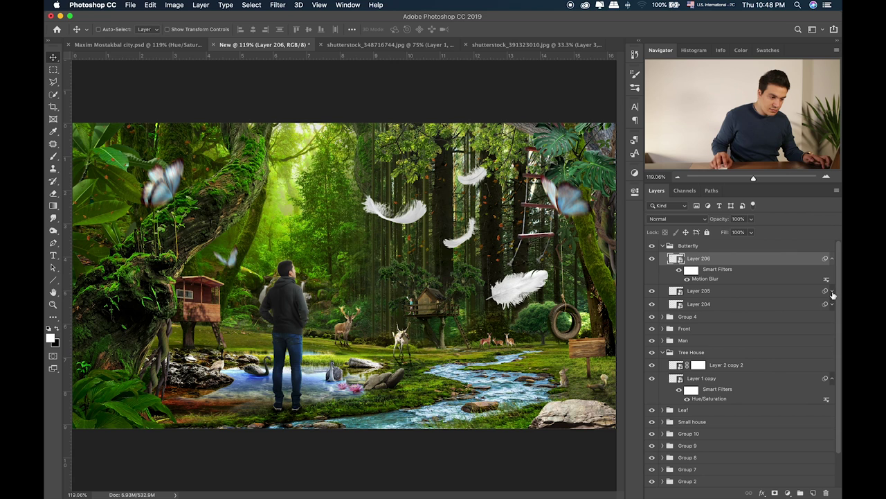
pyautogui.click(833, 291)
pyautogui.click(833, 324)
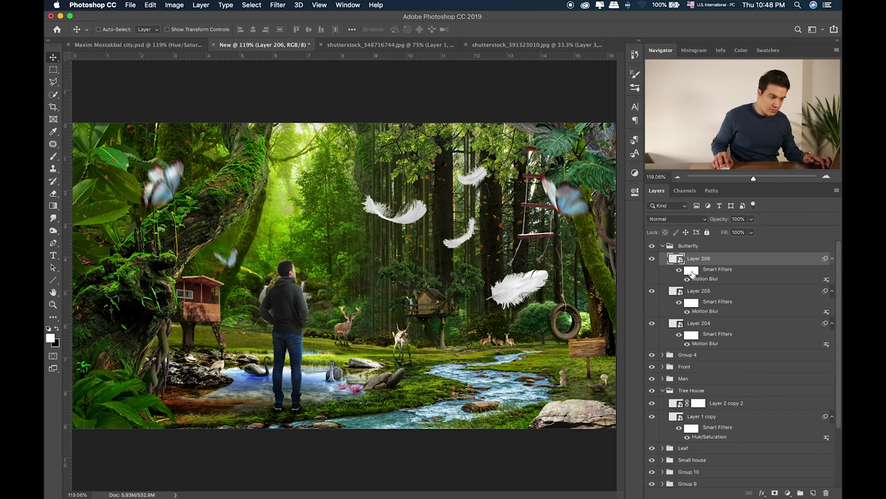
# Paint black on Layer 206's filter mask with a 260 px brush at 50% opacity to soften the blur over the butterfly
pyautogui.click(691, 269)
pyautogui.press('b')
pyautogui.press('x')
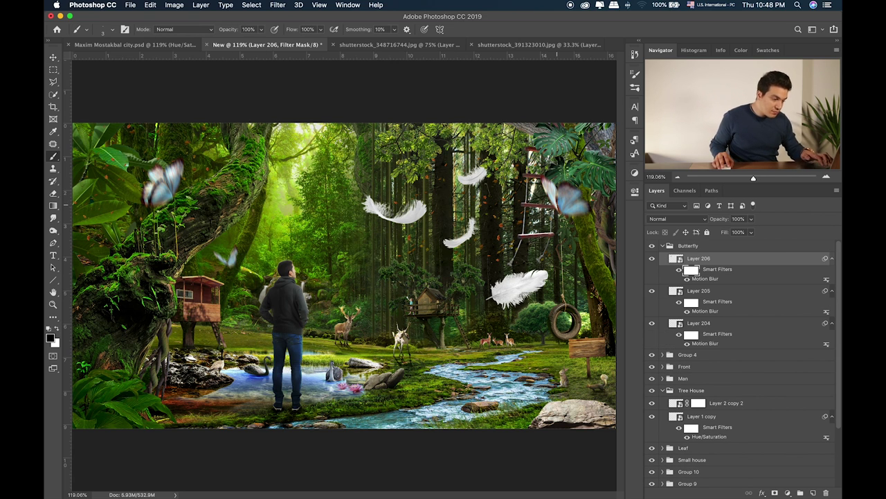
pyautogui.press(']')
pyautogui.press(']')
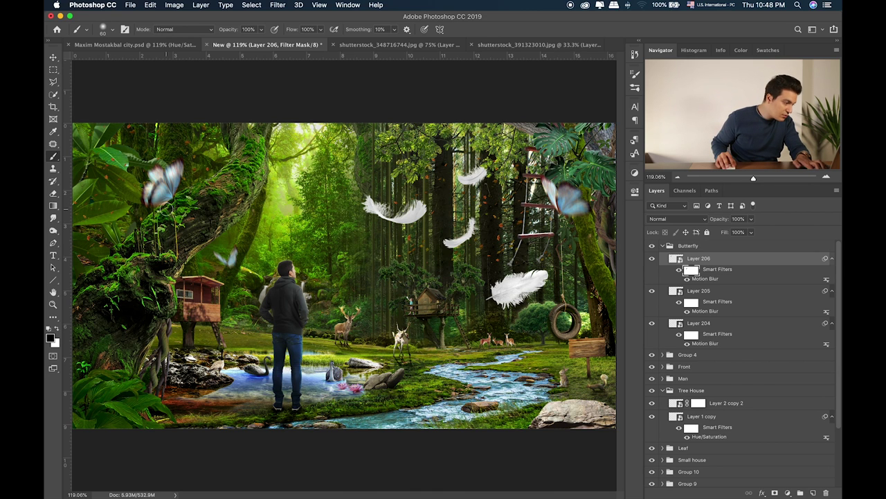
pyautogui.press('5')
pyautogui.press(']')
pyautogui.press(']')
pyautogui.press(']')
pyautogui.press(']')
pyautogui.press(']')
pyautogui.press(']')
pyautogui.press(']')
pyautogui.press(']')
pyautogui.press(']')
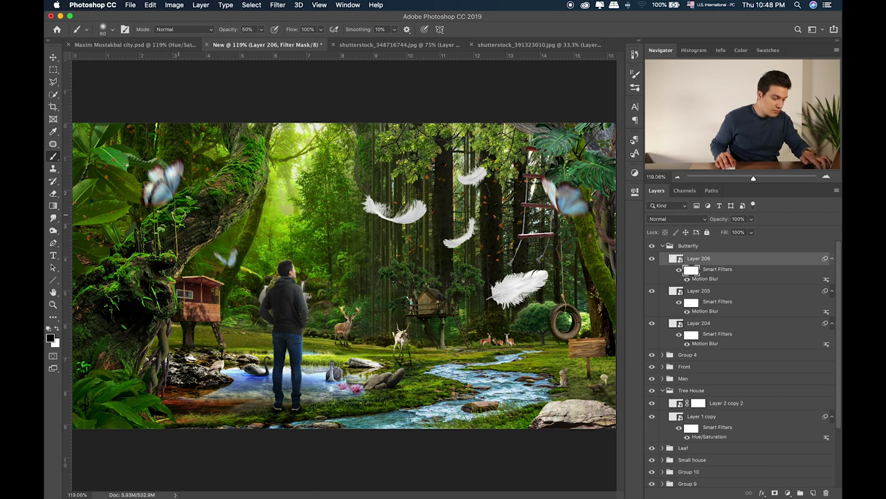
pyautogui.click(176, 196)
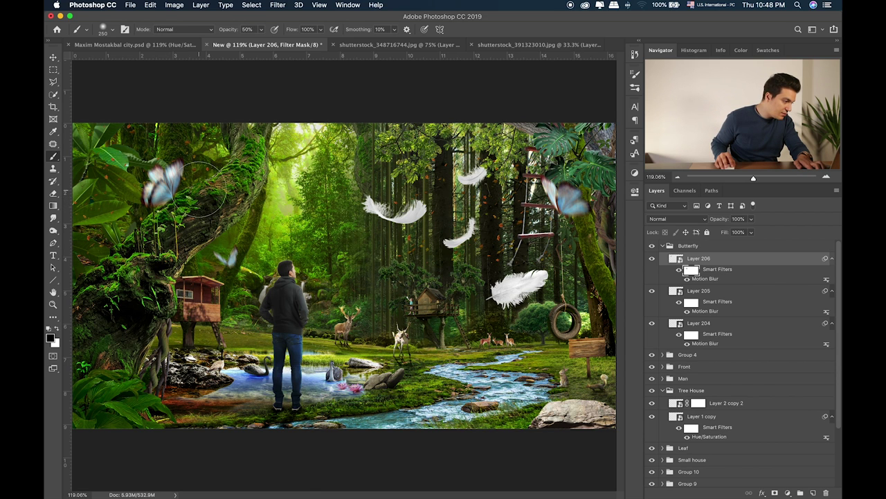
# Paint over the butterflies on the filter masks of Layers 205 and 204 to reduce their motion blur
pyautogui.click(687, 305)
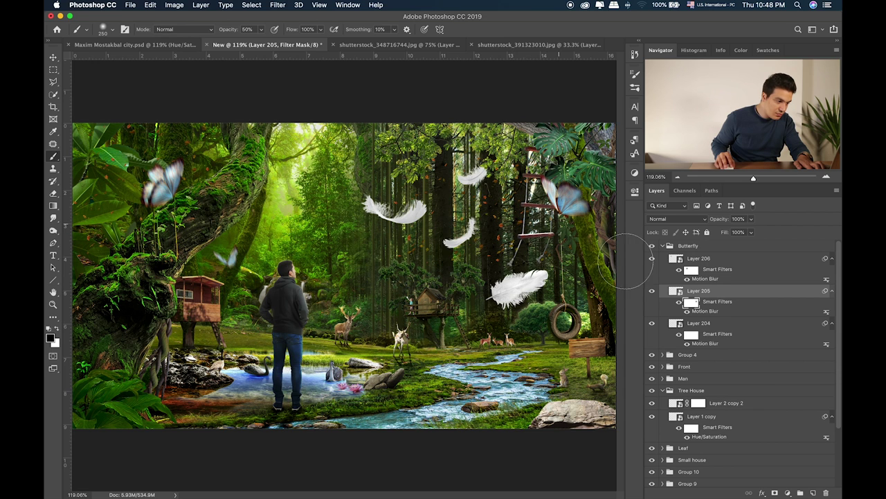
pyautogui.click(689, 334)
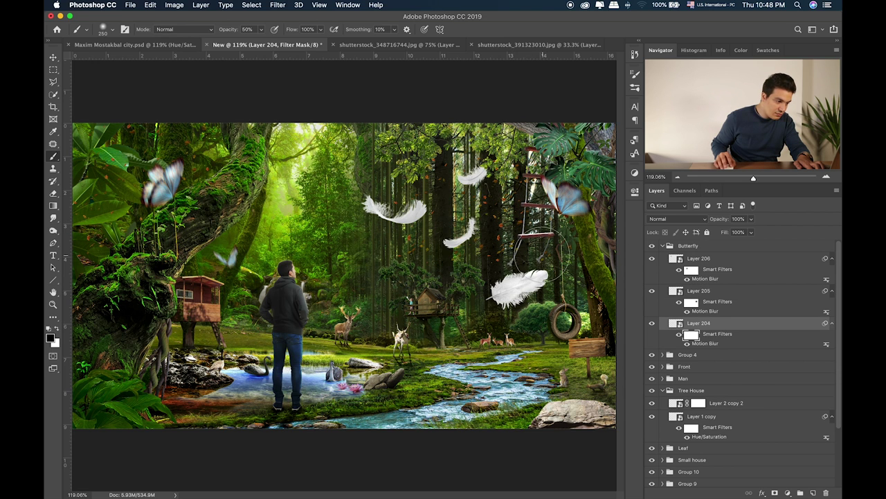
pyautogui.click(656, 322)
pyautogui.click(238, 277)
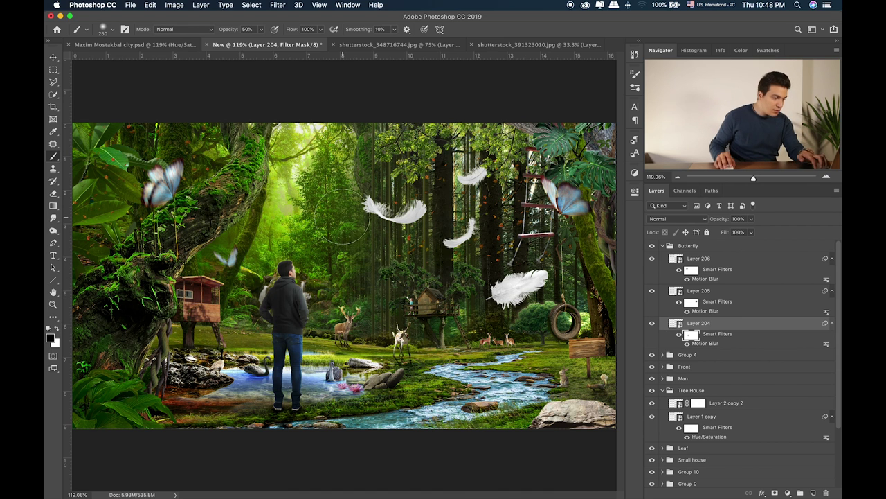
# Collapse the Butterfly group, then scale the feathers in Group 4 down slightly as a set and shift them up and left
pyautogui.click(663, 246)
pyautogui.click(651, 258)
pyautogui.click(652, 257)
pyautogui.click(686, 258)
pyautogui.press('super+t')
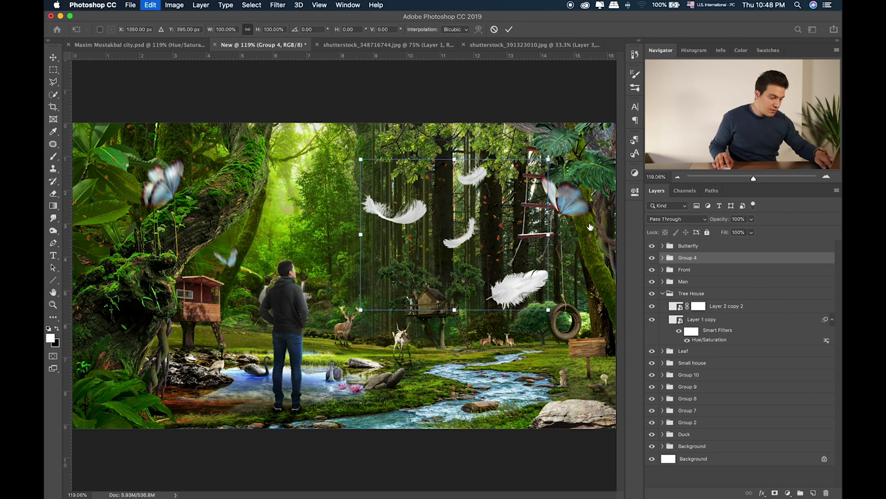
pyautogui.moveTo(361, 160); pyautogui.dragTo(383, 182)
pyautogui.moveTo(477, 238); pyautogui.dragTo(462, 217)
pyautogui.press('Return')
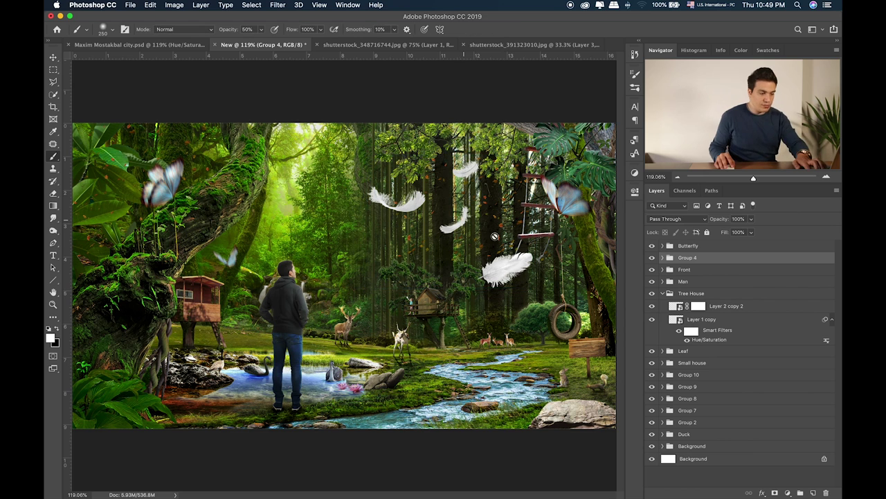
# Apply a Motion Blur smart filter to feather 35 in Group 4 with an angle of -76° and a distance of 13 pixels
pyautogui.click(663, 258)
pyautogui.click(713, 273)
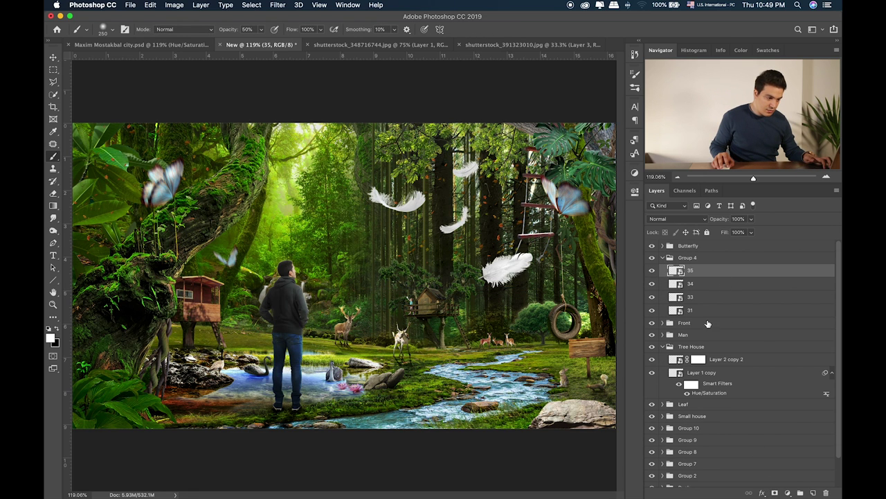
pyautogui.click(278, 5)
pyautogui.moveTo(305, 119)
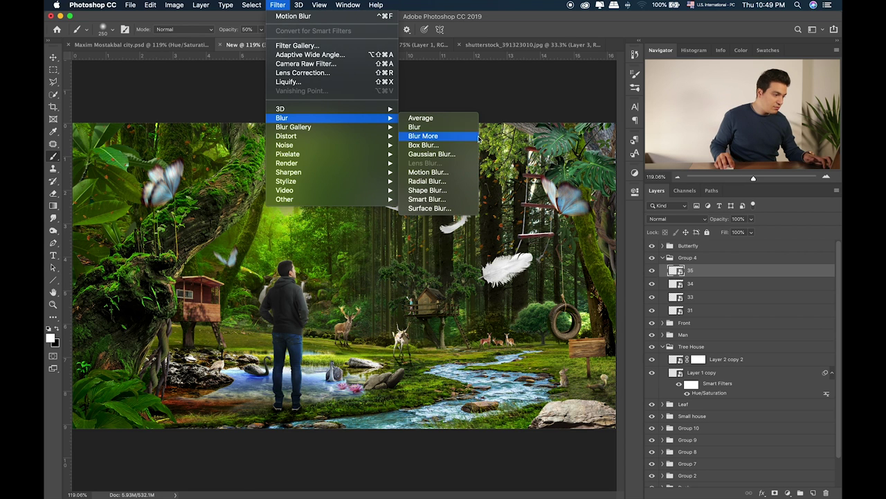
pyautogui.click(450, 172)
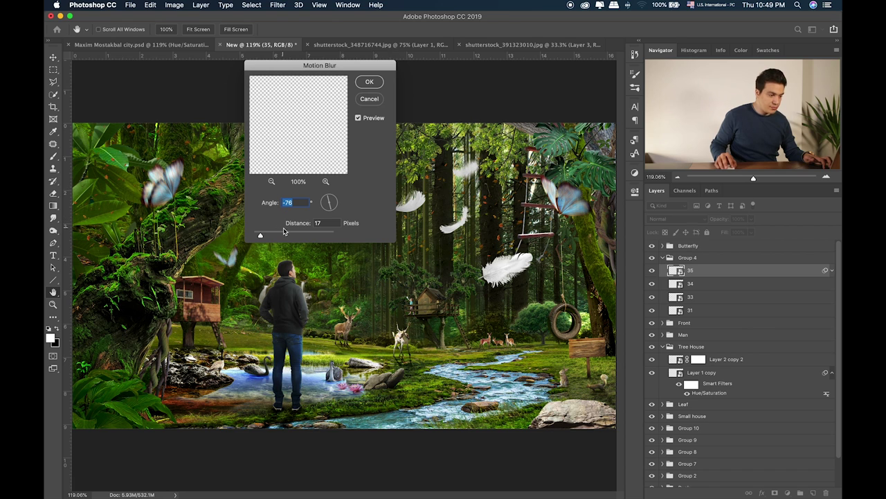
pyautogui.moveTo(267, 237); pyautogui.dragTo(269, 238)
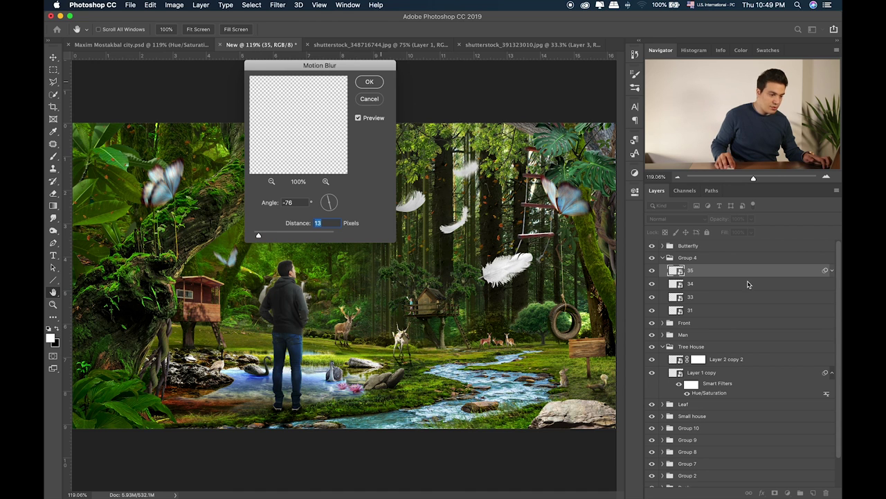
pyautogui.press('Return')
# Copy feather 35's Motion Blur to feathers 34, 33 and 31 and expand their smart filter lists
pyautogui.moveTo(705, 301); pyautogui.dragTo(699, 337)
pyautogui.click(832, 303)
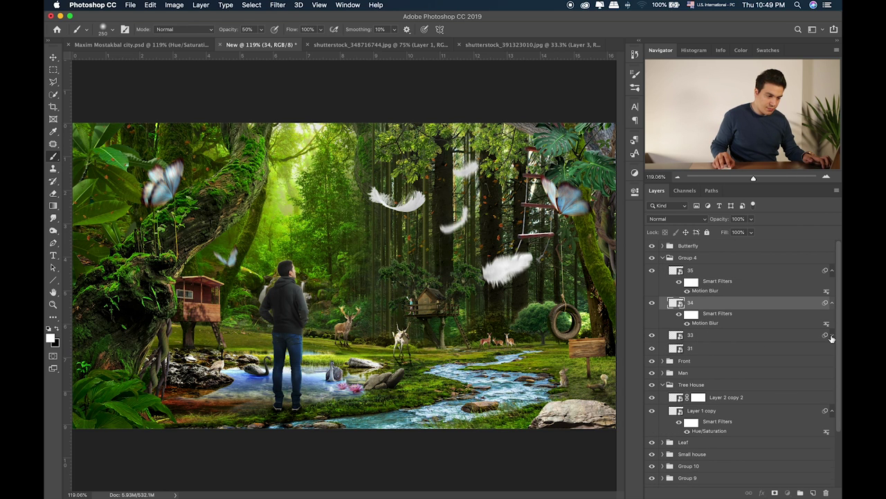
pyautogui.moveTo(832, 337); pyautogui.dragTo(776, 337)
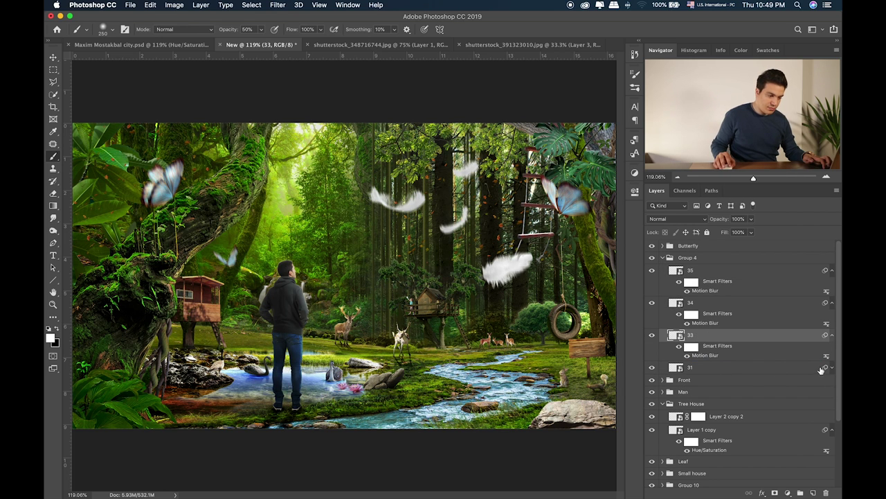
pyautogui.click(831, 368)
# Move the whole Group 4 of feathers left and slightly up, closer to the man, and collapse the group
pyautogui.click(691, 282)
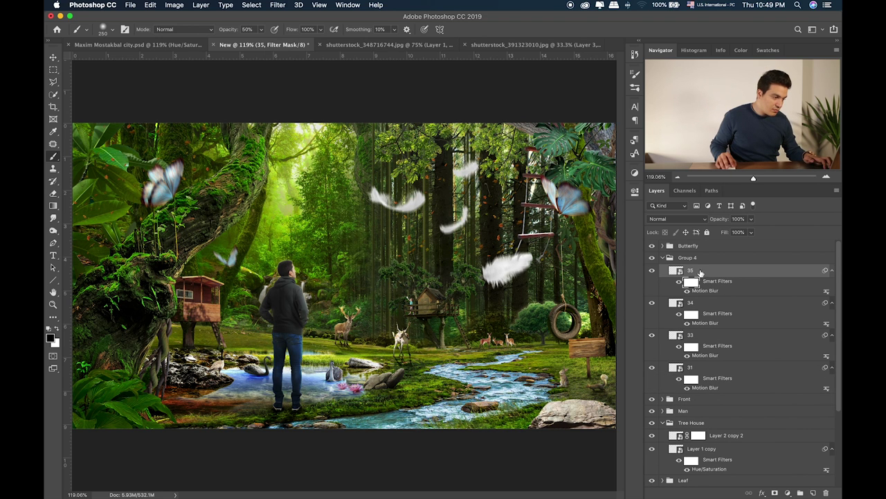
pyautogui.click(695, 262)
pyautogui.press('v')
pyautogui.moveTo(498, 200); pyautogui.dragTo(475, 202)
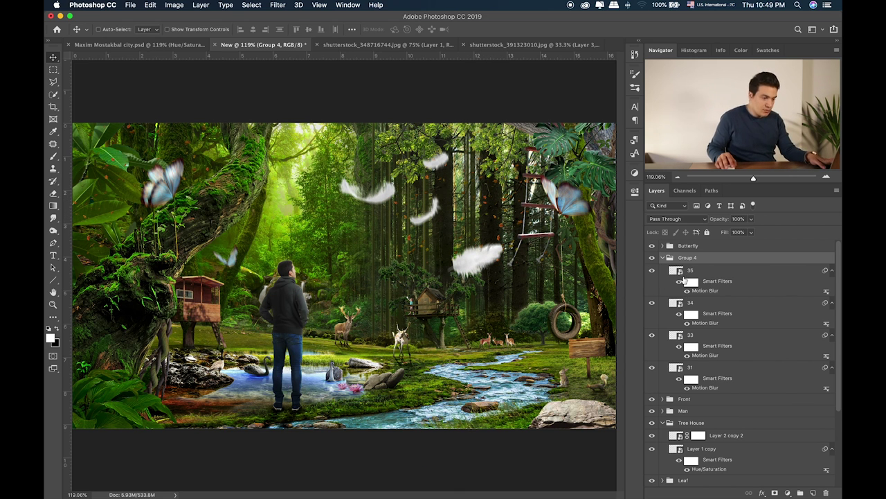
pyautogui.click(663, 258)
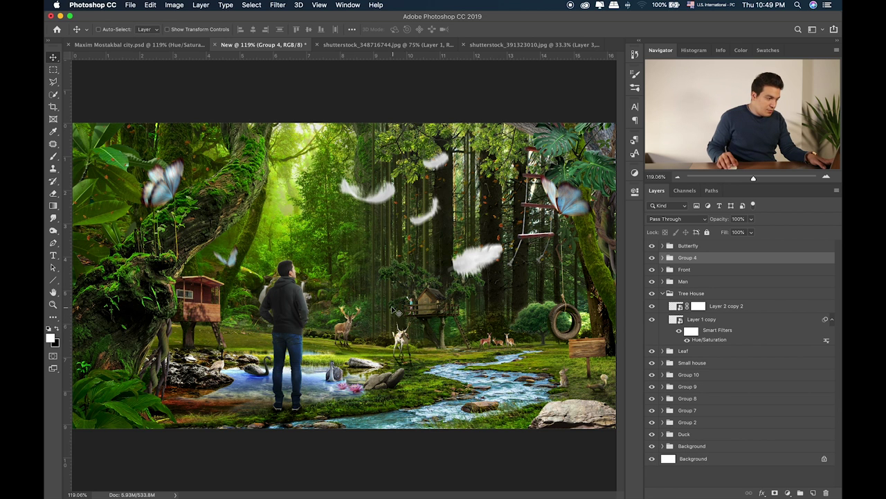
# Switch to Finder and add the seagull image 26.png from the Items folder to the forest composite
pyautogui.press('super+Tab')
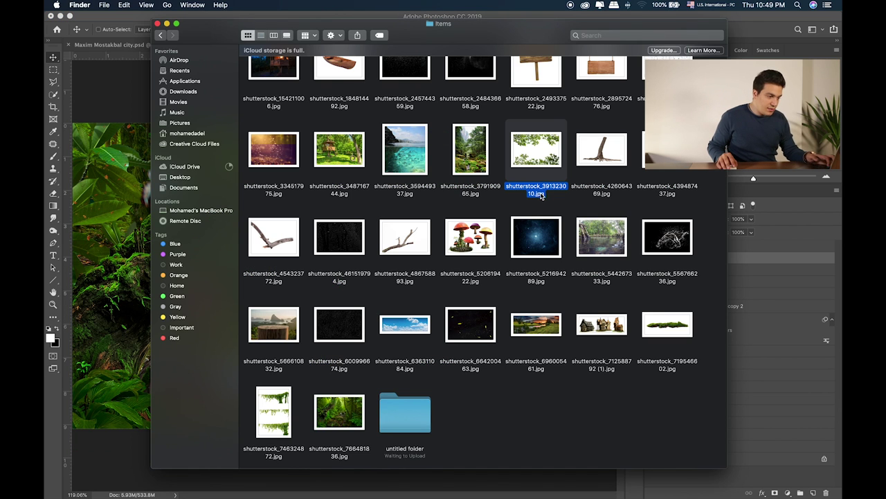
pyautogui.scroll(-1, 436, 283)
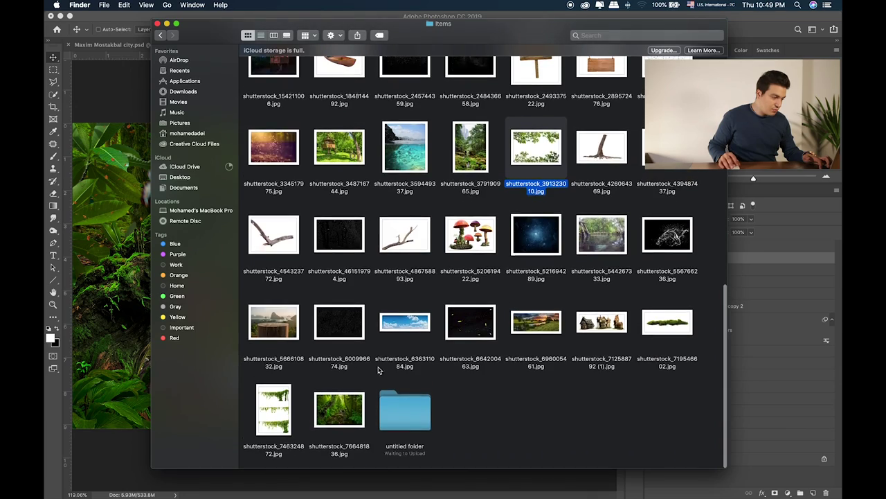
pyautogui.scroll(10, 378, 368)
pyautogui.scroll(3, 443, 212)
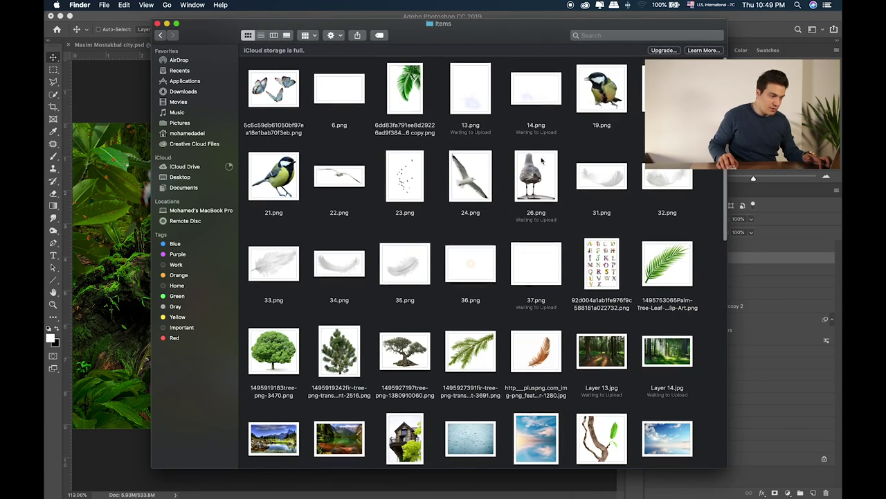
pyautogui.moveTo(536, 176); pyautogui.dragTo(104, 186)
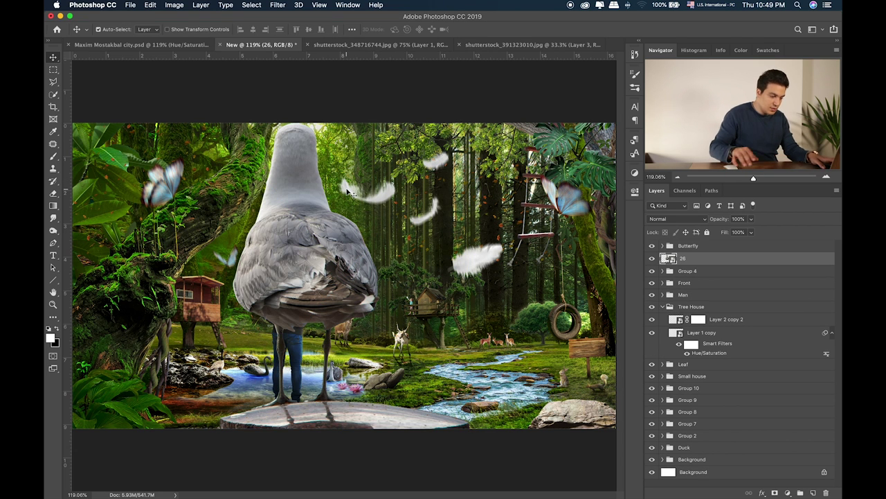
# Scale the seagull down to about 7.6% and stand it on the large foreground rock below the wooden sign
pyautogui.moveTo(214, 122); pyautogui.dragTo(591, 329)
pyautogui.moveTo(542, 317); pyautogui.dragTo(574, 345)
pyautogui.moveTo(590, 374)
pyautogui.mouseDown()
pyautogui.moveTo(558, 350)
pyautogui.moveTo(582, 370)
pyautogui.mouseUp()
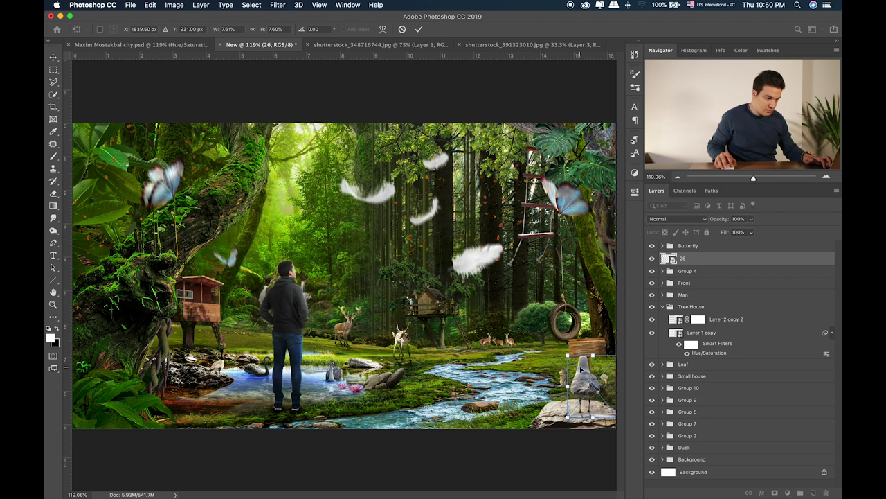
pyautogui.press('Return')
pyautogui.press('super+equal')
pyautogui.press('super+equal')
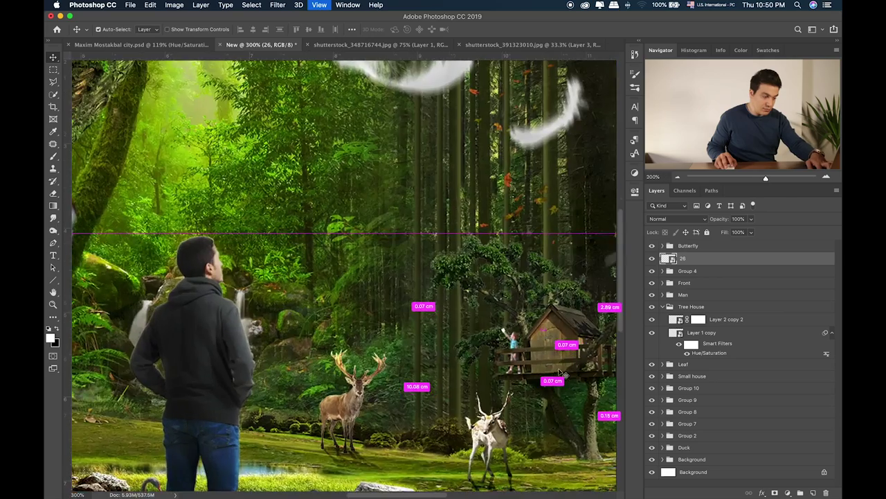
pyautogui.scroll(-10, 331, 236)
pyautogui.hscroll(10, 330, 236)
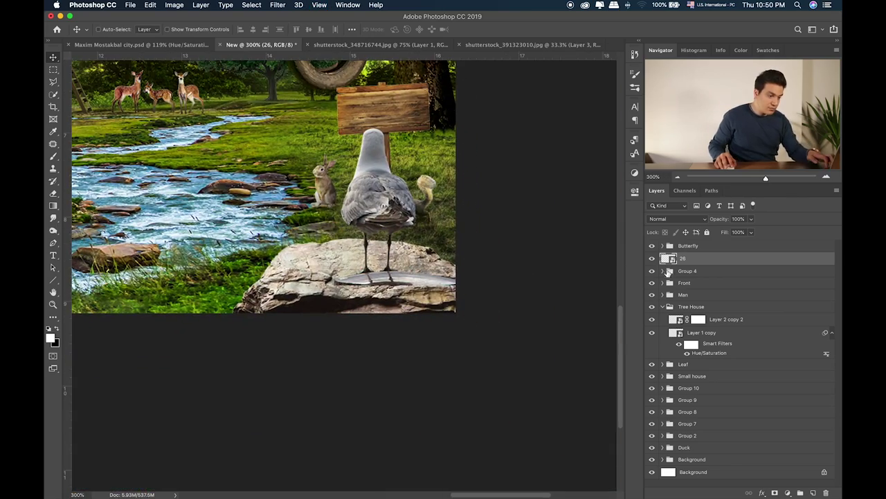
# Add a layer mask to the seagull layer and paint out the grey base beneath its feet with a small black brush
pyautogui.click(774, 493)
pyautogui.press('b')
pyautogui.press('x')
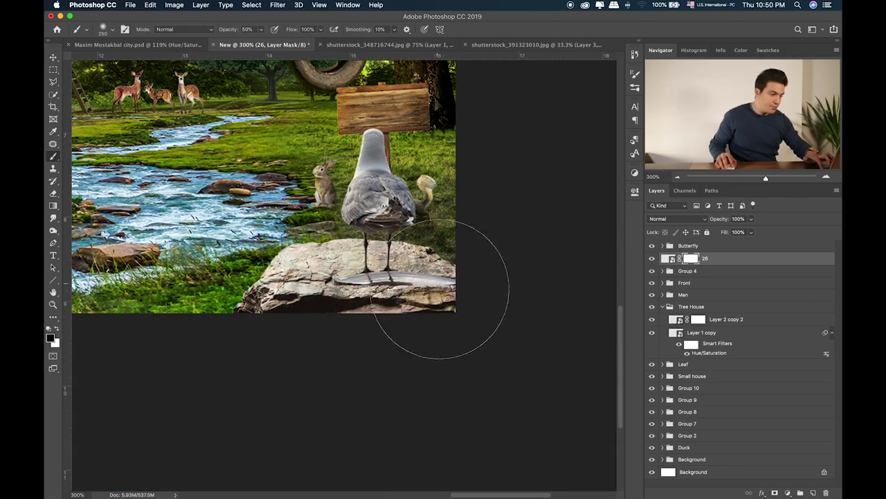
pyautogui.press('[')
pyautogui.press('[')
pyautogui.press('[')
pyautogui.press('[')
pyautogui.press('[')
pyautogui.press('[')
pyautogui.press('[')
pyautogui.press('[')
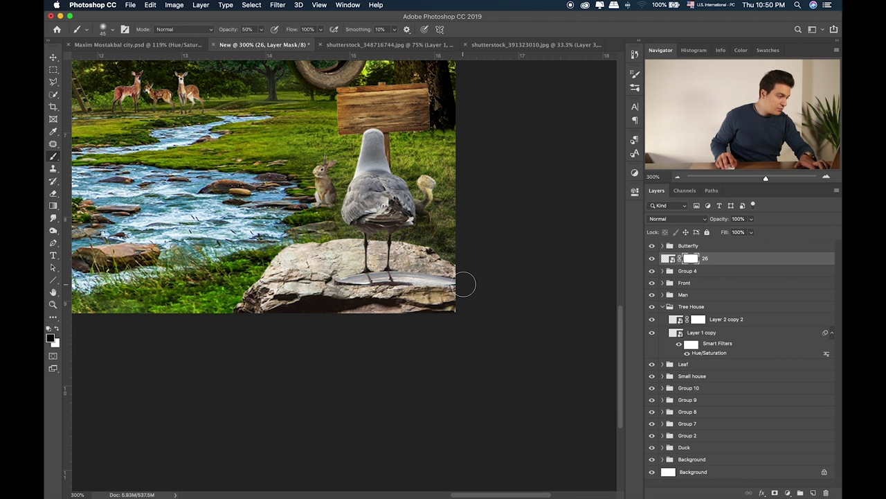
pyautogui.moveTo(465, 284)
pyautogui.mouseDown()
pyautogui.moveTo(385, 279)
pyautogui.moveTo(419, 282)
pyautogui.moveTo(363, 289)
pyautogui.mouseUp()
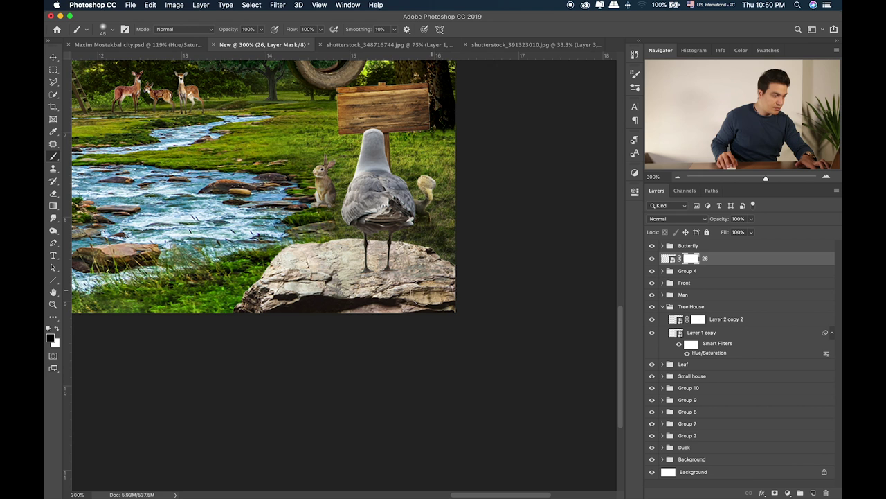
# Scale the seagull down slightly and reposition it so its feet stay on the large foreground rock
pyautogui.press('super+t')
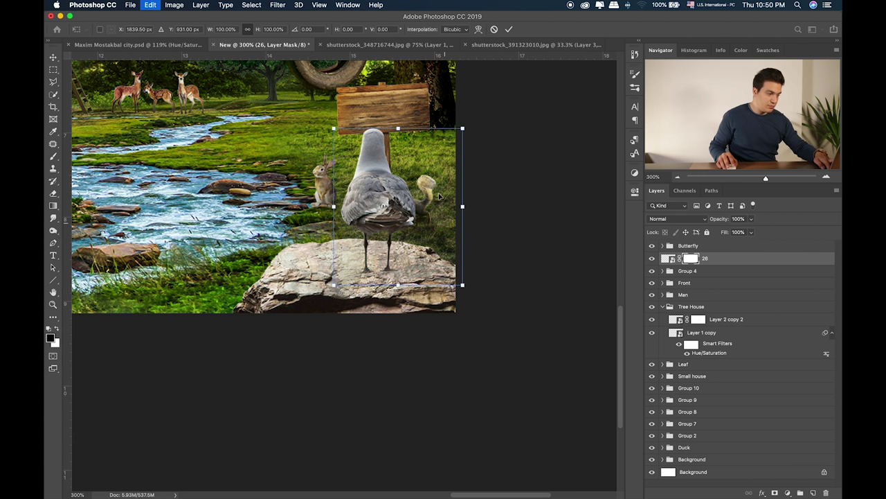
pyautogui.moveTo(461, 127); pyautogui.dragTo(444, 150)
pyautogui.moveTo(418, 187); pyautogui.dragTo(415, 183)
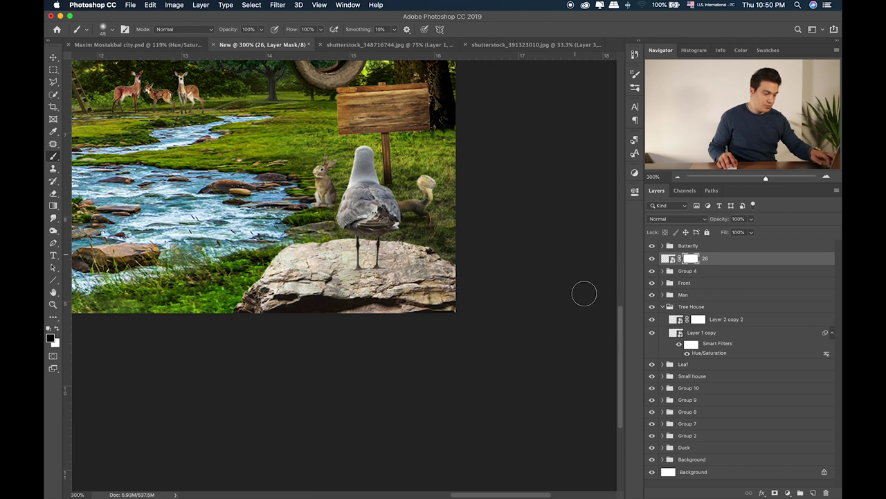
# Apply Hue/Saturation to the seagull image with Hue +18, Saturation -27 and Lightness -24
pyautogui.click(667, 259)
pyautogui.press('super+u')
pyautogui.press('super+u')
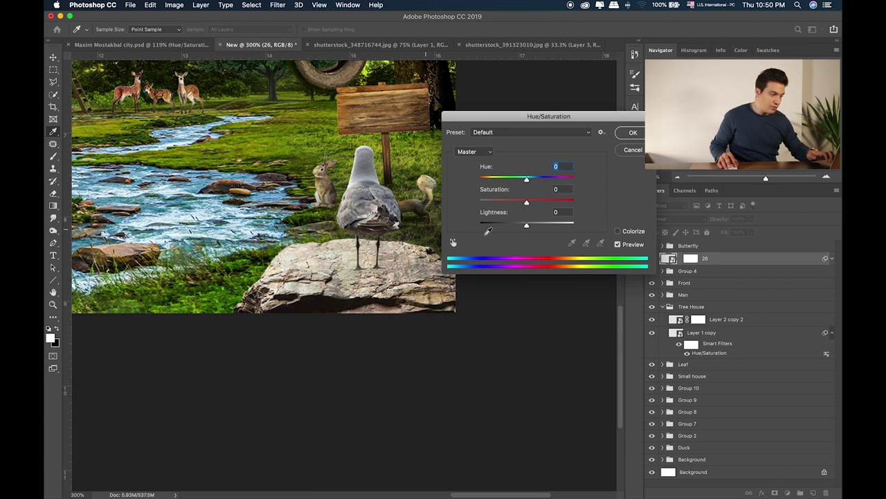
pyautogui.moveTo(519, 205); pyautogui.dragTo(514, 230)
pyautogui.moveTo(525, 183); pyautogui.dragTo(535, 179)
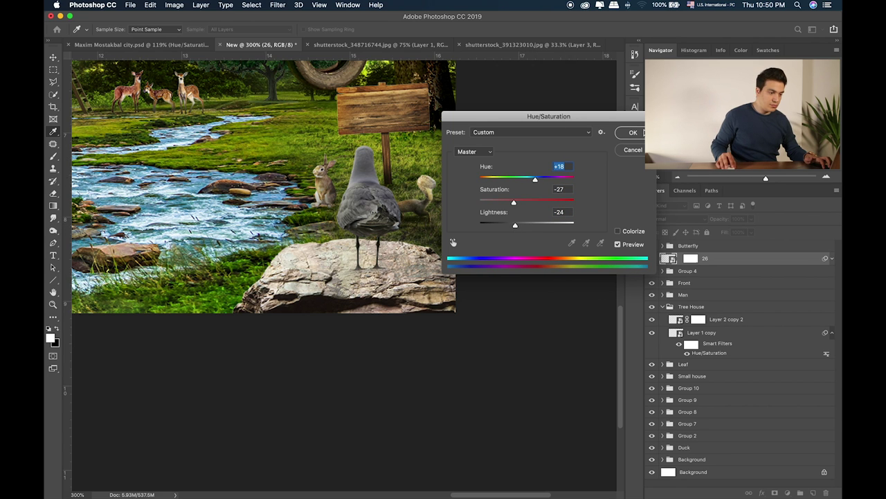
pyautogui.press('Return')
# Create a new layer clipped to the seagull and paint orange light along the left side of its head and body
pyautogui.click(813, 491)
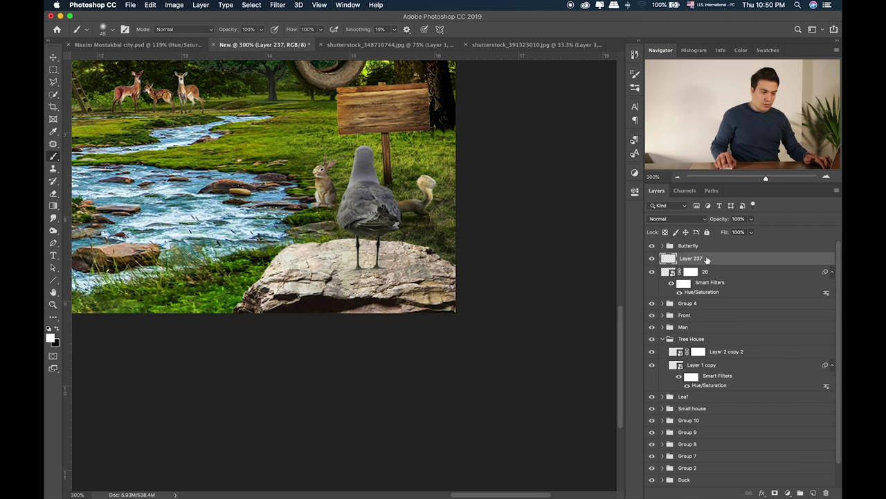
pyautogui.keyDown('alt'); pyautogui.click(712, 259); pyautogui.keyUp('alt')
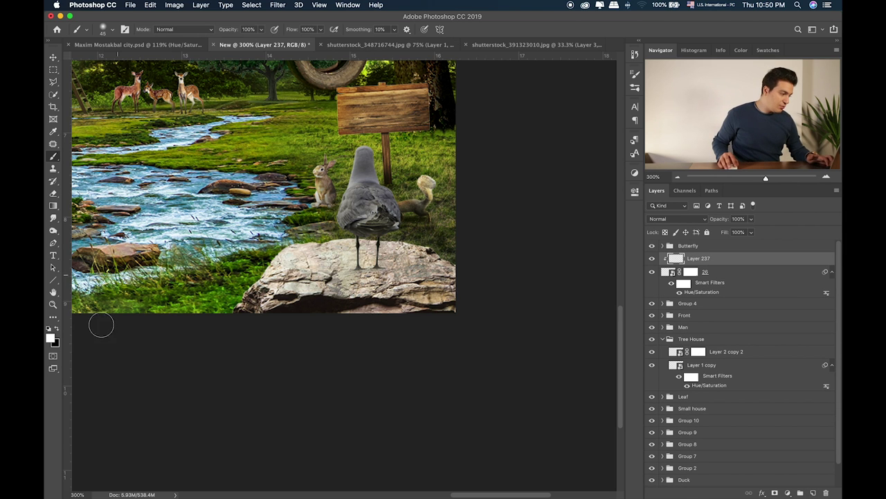
pyautogui.click(50, 338)
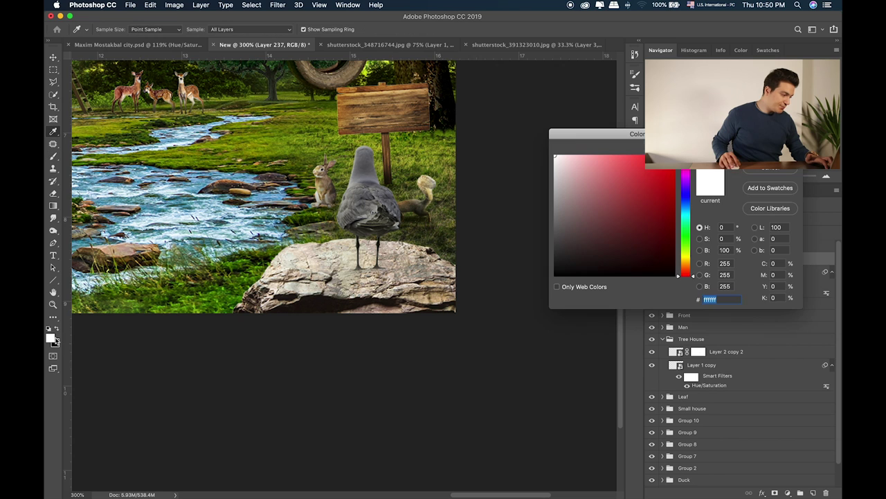
pyautogui.moveTo(686, 270); pyautogui.dragTo(685, 263)
pyautogui.moveTo(671, 163); pyautogui.dragTo(675, 155)
pyautogui.press('Return')
pyautogui.moveTo(350, 137); pyautogui.dragTo(321, 211)
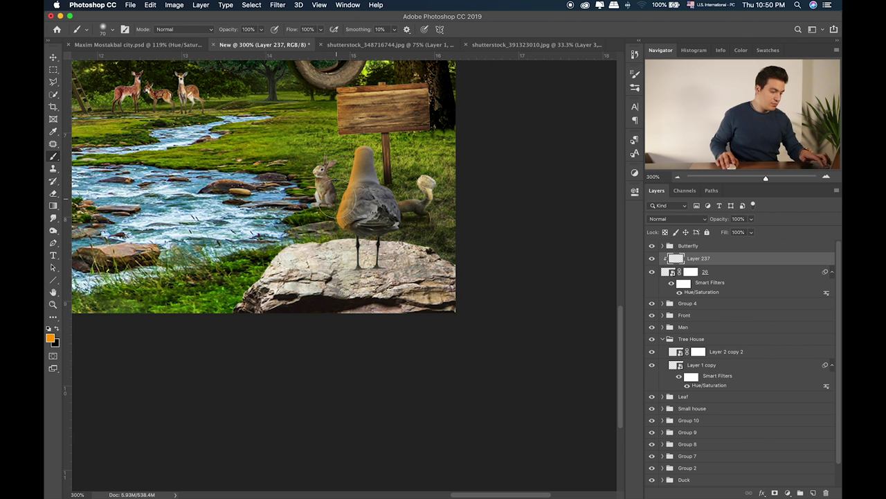
# Set the blending mode of the seagull's orange light layer to Color Dodge
pyautogui.press('v')
pyautogui.hotkey('alt', 'shift', 'b')
pyautogui.hotkey('shift', '+')
pyautogui.hotkey('shift', '+')
pyautogui.hotkey('shift', '+')
pyautogui.hotkey('shift', '+')
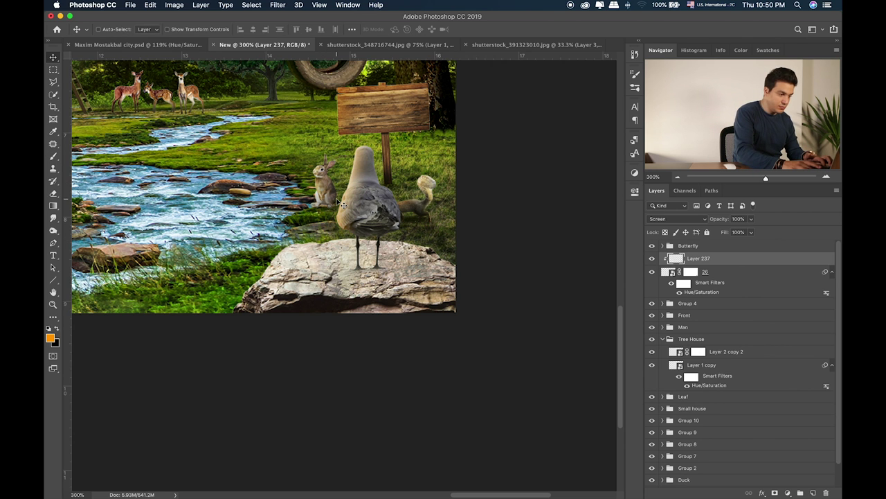
pyautogui.hotkey('shift', '=')
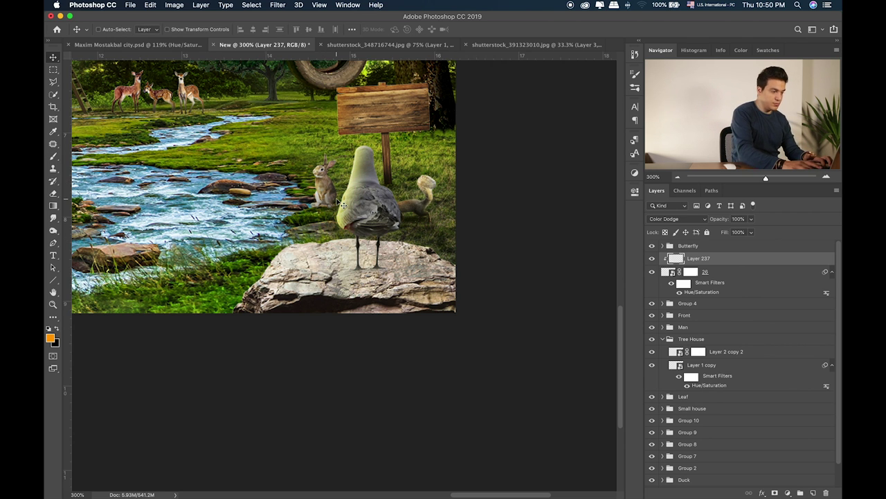
# Add a second clipped layer above the seagull's orange light and set the brush colour to white (ffffff)
pyautogui.click(813, 493)
pyautogui.keyDown('alt'); pyautogui.click(714, 265); pyautogui.keyUp('alt')
pyautogui.press('b')
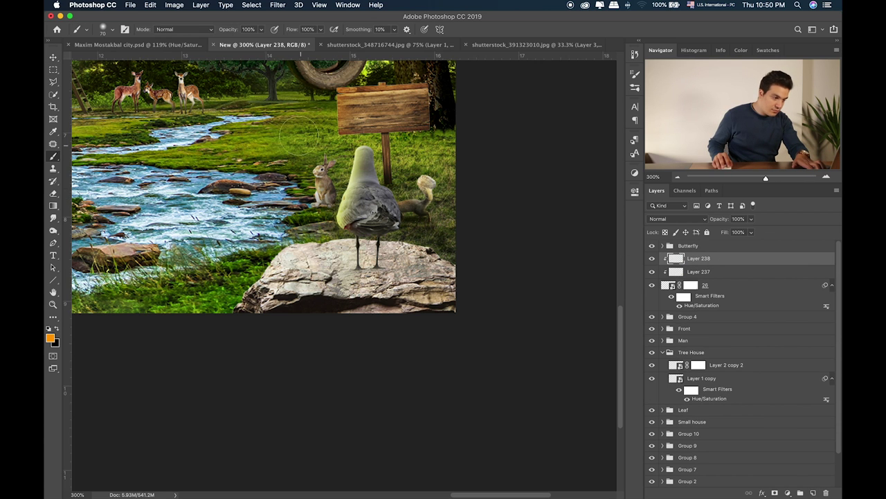
pyautogui.click(50, 338)
pyautogui.moveTo(563, 203); pyautogui.dragTo(555, 155)
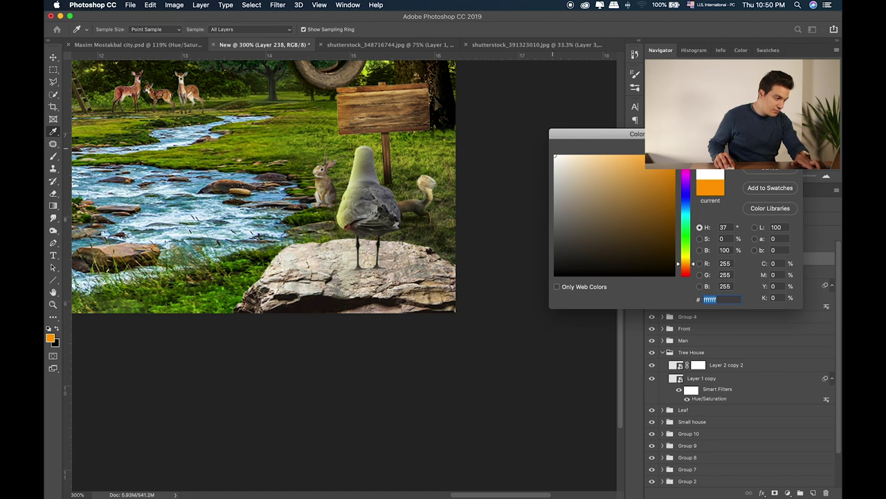
pyautogui.press('Return')
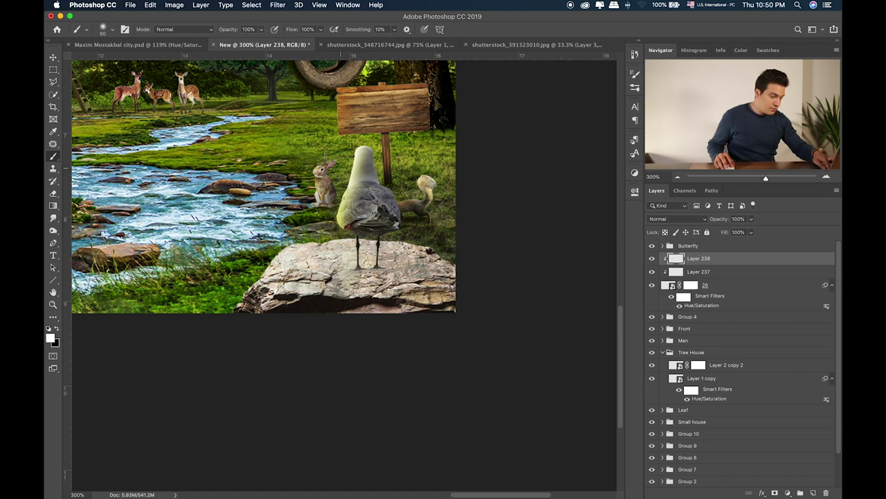
# Duplicate the seagull layer beneath the original and flip the copy upside down so it extends from the feet down the rock
pyautogui.moveTo(736, 287); pyautogui.dragTo(734, 301)
pyautogui.press('super+t')
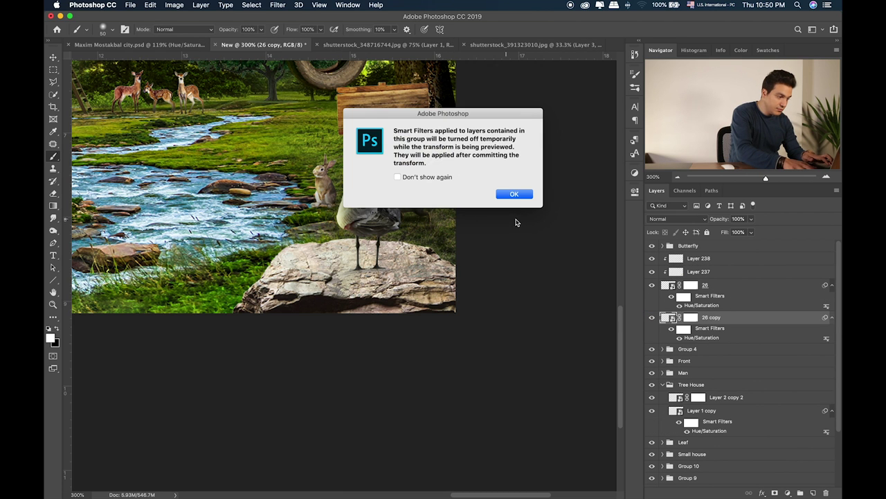
pyautogui.press('Return')
pyautogui.moveTo(385, 145); pyautogui.dragTo(422, 402)
pyautogui.moveTo(411, 363); pyautogui.dragTo(397, 336)
pyautogui.press('Return')
pyautogui.press('b')
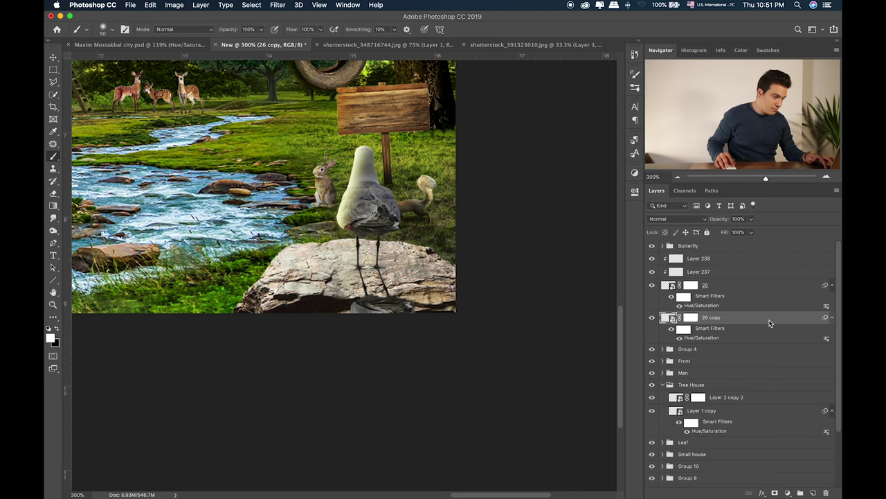
# Convert the flipped seagull copy to a smart object and apply a black Color Overlay to make it a shadow
pyautogui.rightClick(766, 318)
pyautogui.click(707, 180)
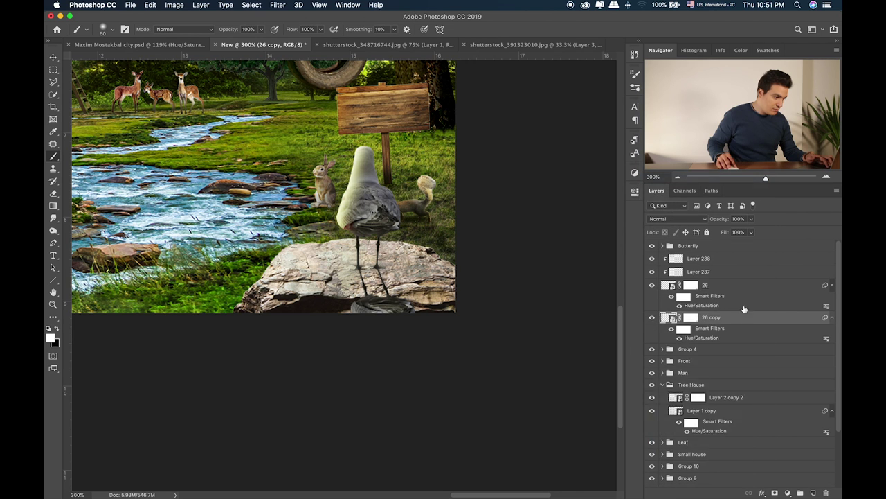
pyautogui.doubleClick(759, 319)
pyautogui.click(487, 198)
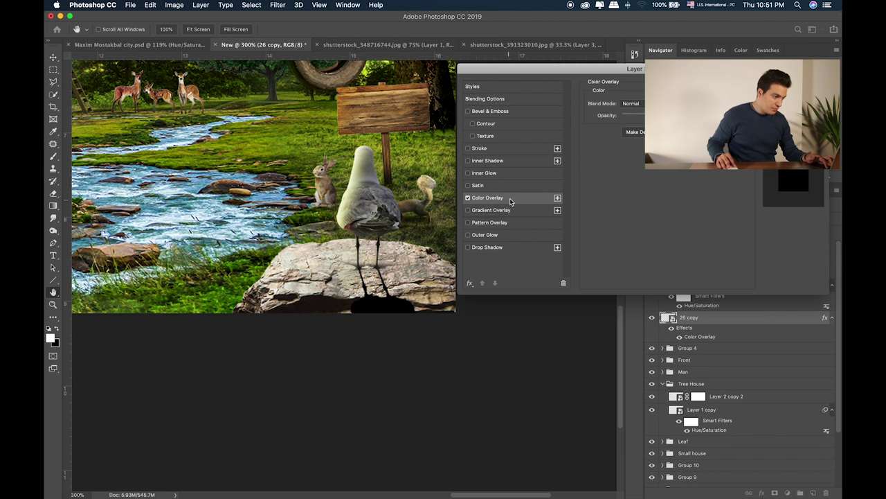
pyautogui.press('Return')
pyautogui.press('b')
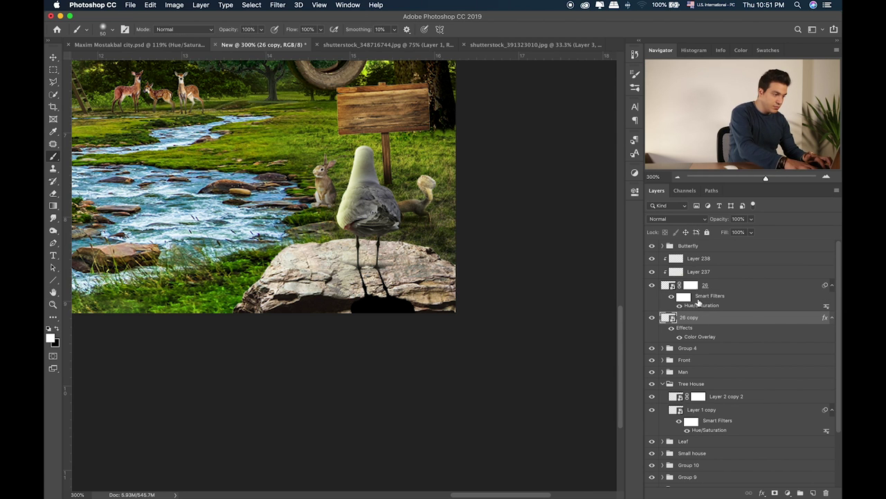
# Add a layer mask to the seagull's shadow and lower the shadow's opacity to 43%
pyautogui.click(775, 492)
pyautogui.press('x')
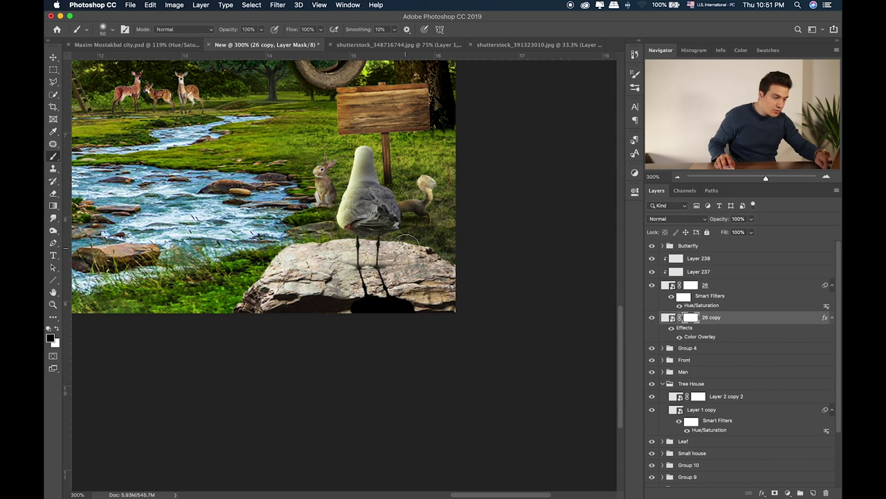
pyautogui.press('[')
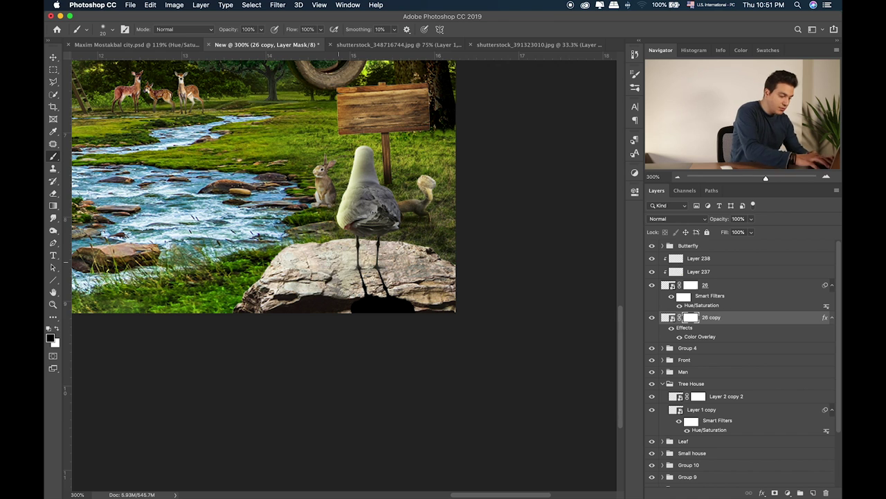
pyautogui.click(729, 318)
pyautogui.click(750, 218)
pyautogui.moveTo(720, 231); pyautogui.dragTo(722, 232)
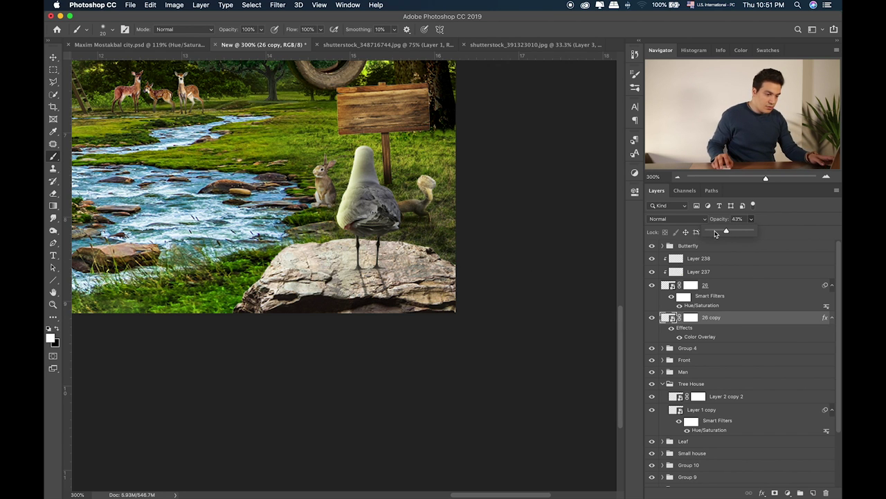
# Group the seagull, its light layers and its shadow, and move the group slightly left and down on the rock
pyautogui.click(699, 265)
pyautogui.click(699, 261)
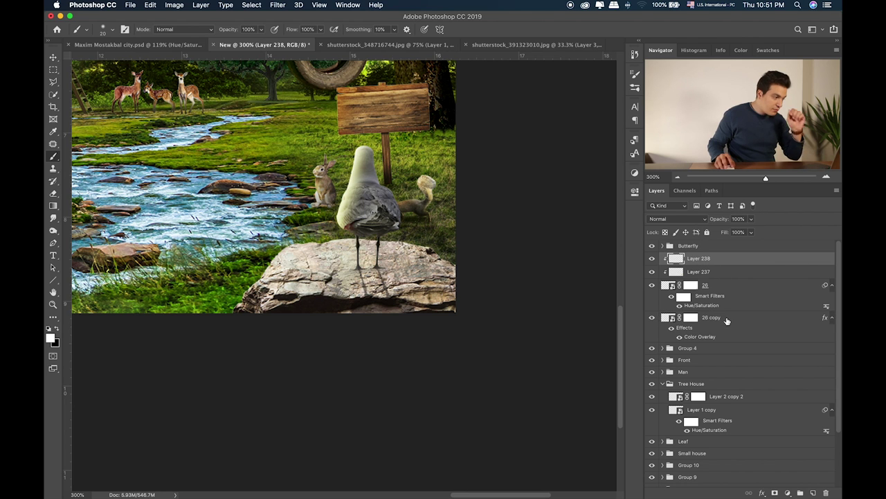
pyautogui.keyDown('shift'); pyautogui.click(727, 320); pyautogui.keyUp('shift')
pyautogui.press('super+g')
pyautogui.press('v')
pyautogui.moveTo(354, 236); pyautogui.dragTo(355, 239)
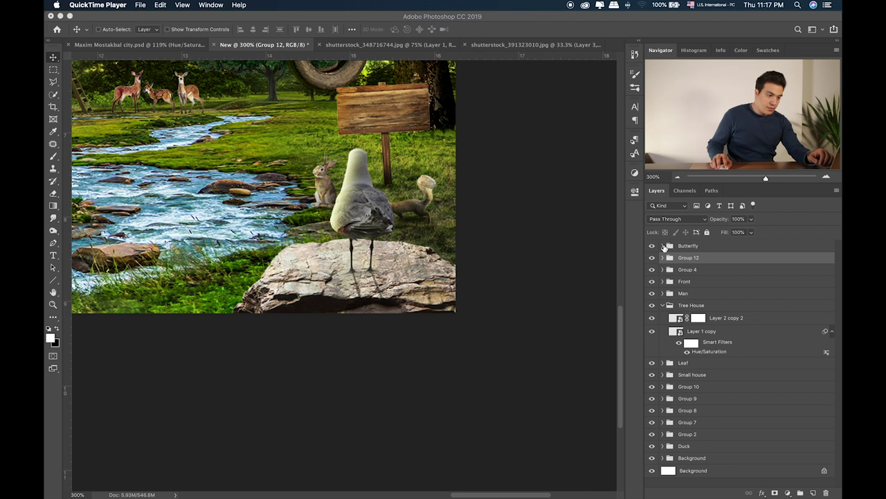
# Add a new layer above the Butterfly group and paint a large soft orange (ff9c00) glow beside the man's head
pyautogui.click(663, 245)
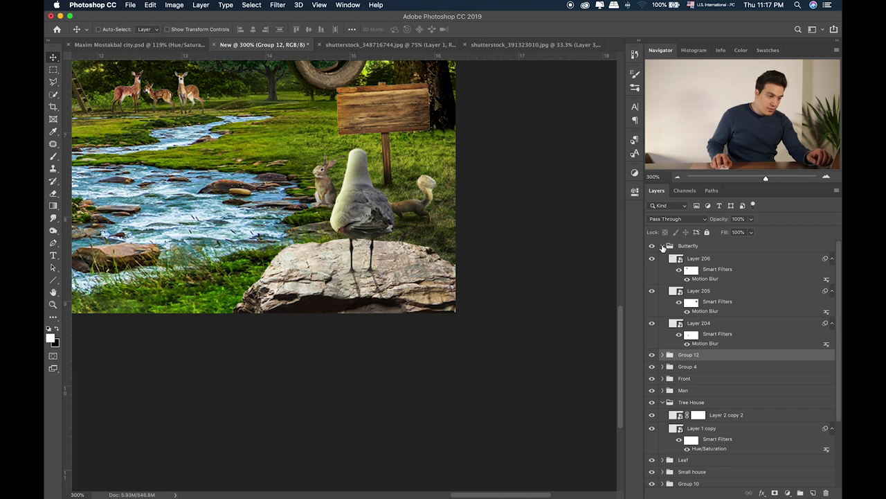
pyautogui.click(662, 246)
pyautogui.press('super+0')
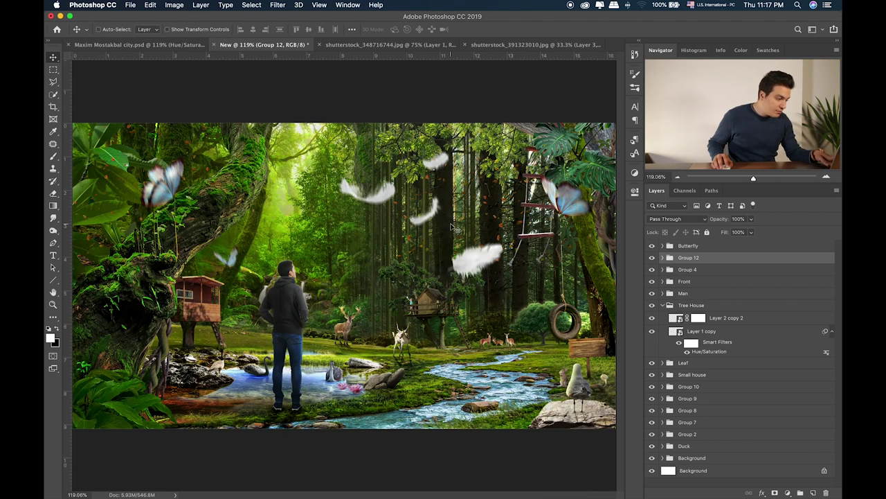
pyautogui.click(705, 247)
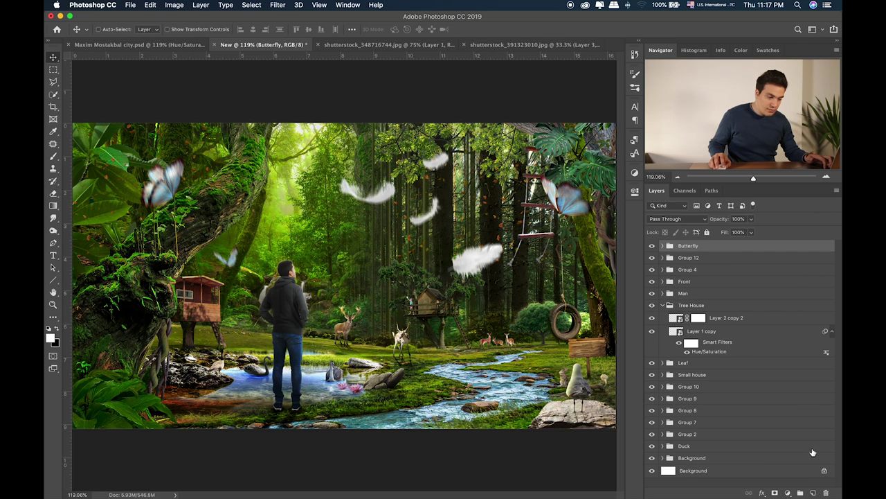
pyautogui.click(814, 492)
pyautogui.press('b')
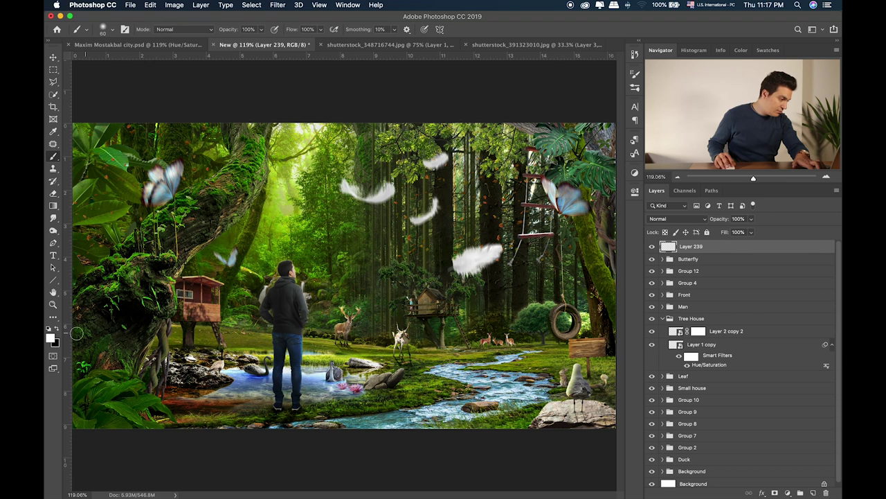
pyautogui.click(50, 338)
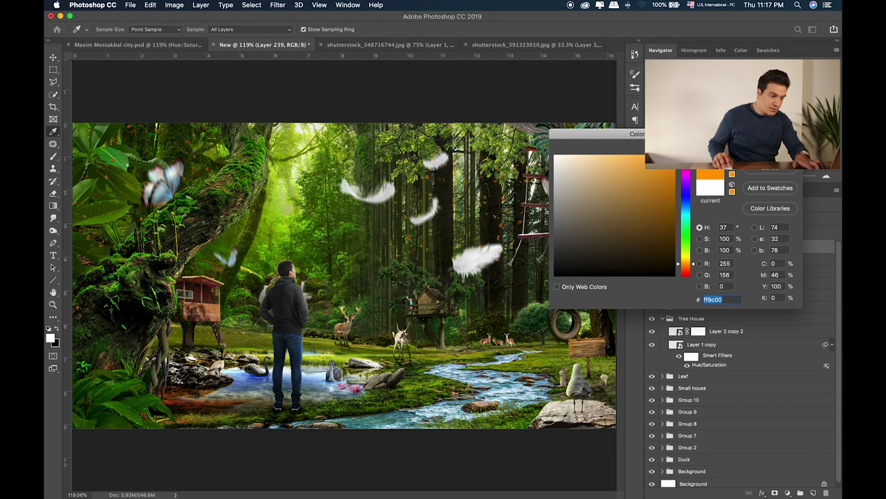
pyautogui.press('Return')
pyautogui.click(339, 262)
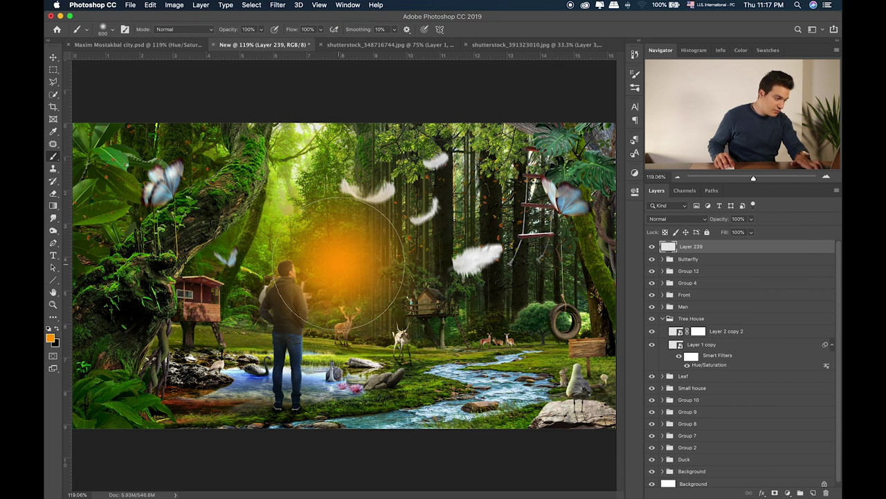
# Set the orange glow layer's blend mode to Screen
pyautogui.press('super+t')
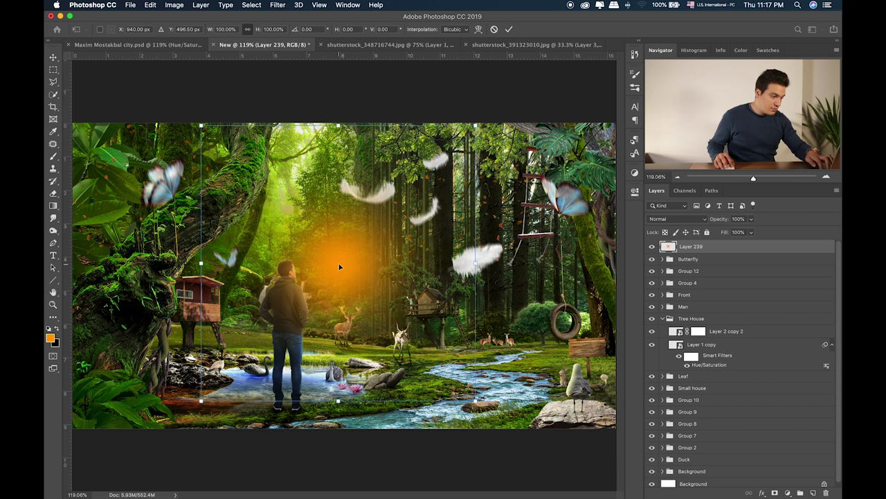
pyautogui.press('Return')
pyautogui.press('v')
pyautogui.hotkey('shift', '+')
pyautogui.hotkey('shift', '+')
pyautogui.hotkey('shift', '+')
pyautogui.hotkey('shift', '+')
pyautogui.hotkey('shift', '+')
pyautogui.hotkey('shift', '+')
pyautogui.hotkey('shift', '+')
pyautogui.hotkey('shift', '+')
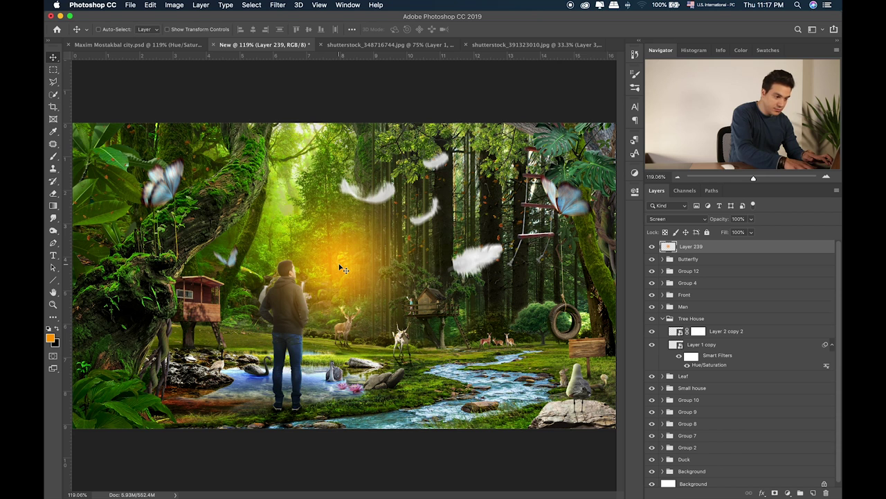
# Stretch the orange glow vertically to about 206% height and move it up and left to the bright gap between the treetops
pyautogui.press('super+t')
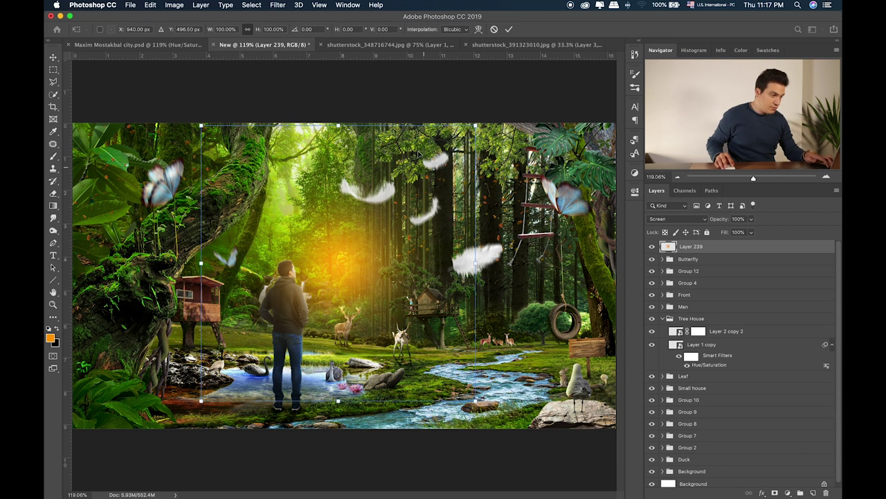
pyautogui.moveTo(338, 125); pyautogui.dragTo(348, 1)
pyautogui.moveTo(339, 402); pyautogui.dragTo(338, 484)
pyautogui.moveTo(360, 307); pyautogui.dragTo(324, 224)
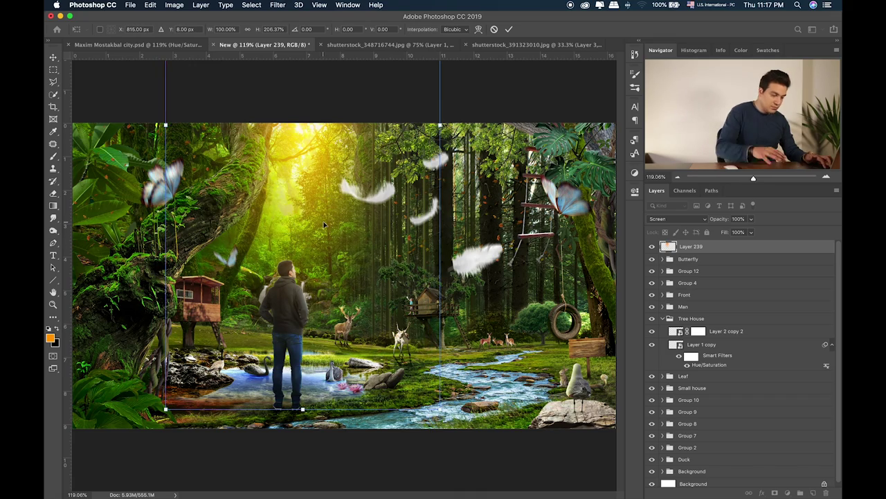
pyautogui.press('Return')
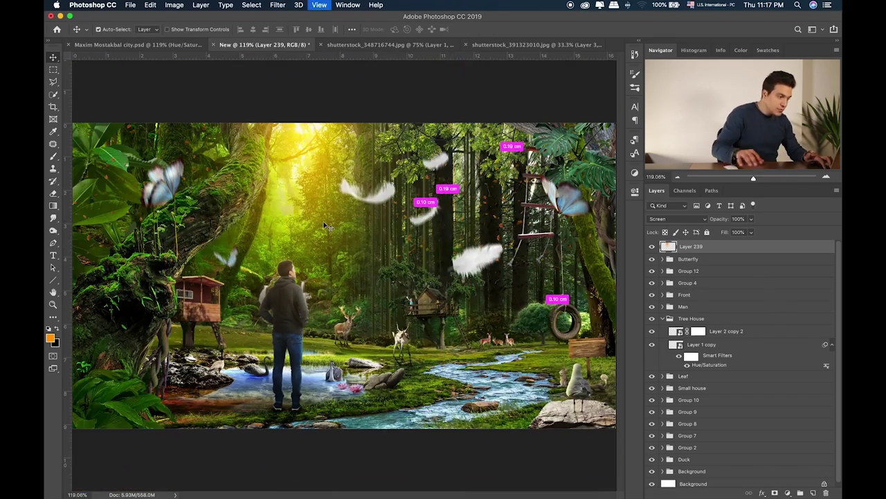
# Group the orange glow layer and name the group Effect
pyautogui.press('super+g')
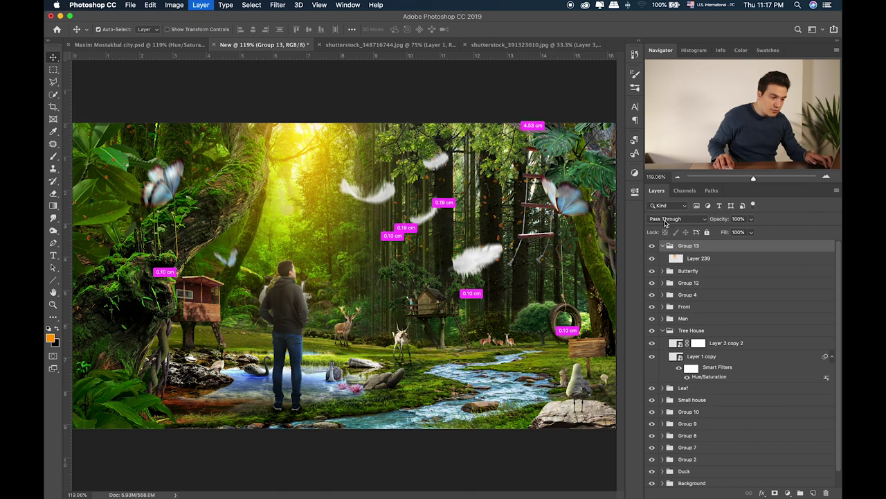
pyautogui.doubleClick(682, 245)
pyautogui.write('Effect')
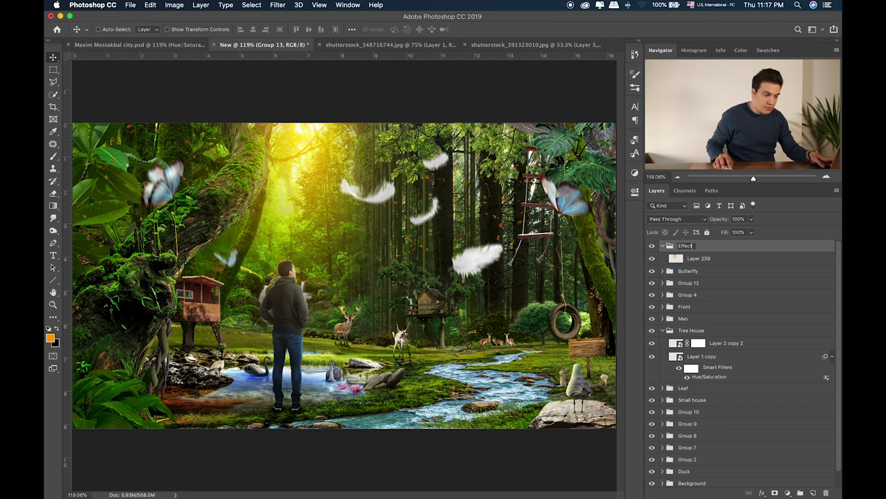
pyautogui.press('Return')
# Add a new layer above the orange glow in the Effect group and paint one soft white dab of light on it
pyautogui.click(709, 259)
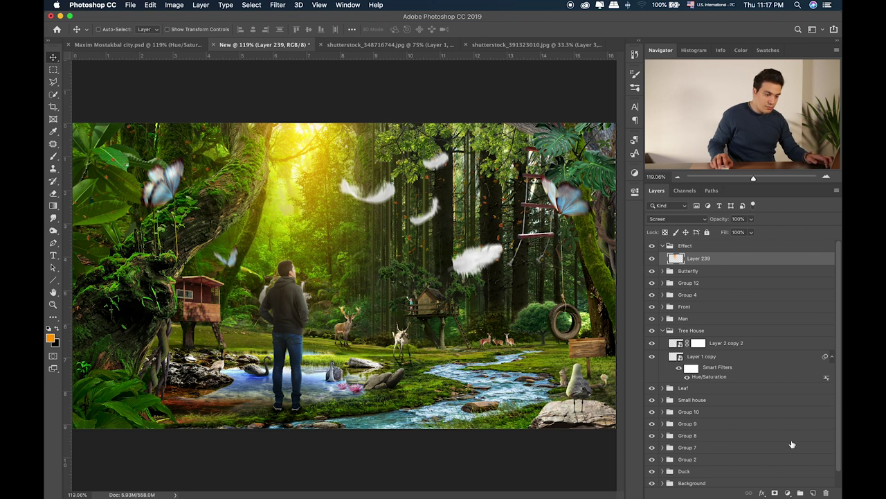
pyautogui.click(813, 492)
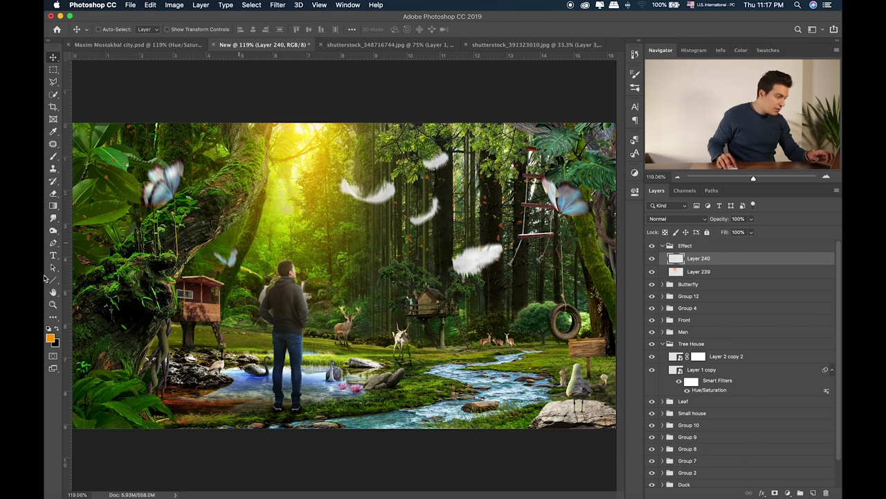
pyautogui.click(53, 156)
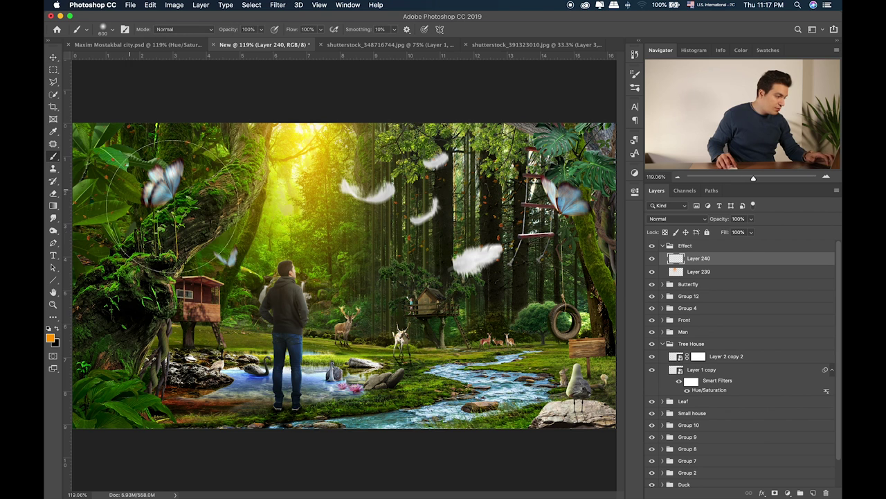
pyautogui.click(50, 338)
pyautogui.click(554, 156)
pyautogui.press('Return')
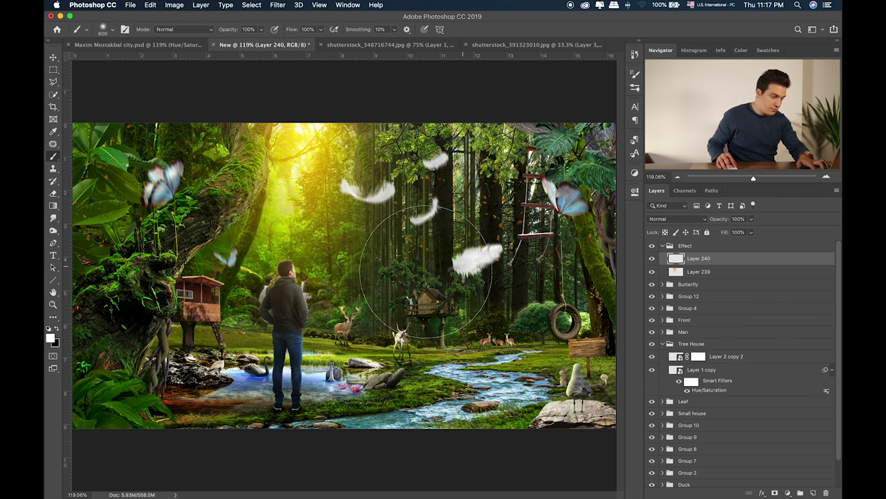
pyautogui.click(387, 269)
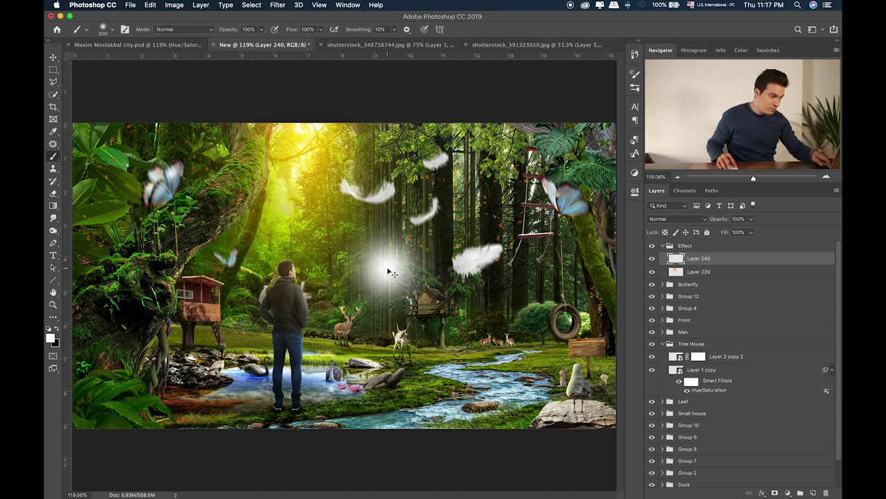
# Stretch the white glow to about 117% width and 336% height, and position it as a light shaft falling from the treetops
pyautogui.press('super+t')
pyautogui.moveTo(387, 201); pyautogui.dragTo(406, 45)
pyautogui.moveTo(407, 289); pyautogui.dragTo(322, 168)
pyautogui.moveTo(371, 370); pyautogui.dragTo(397, 384)
pyautogui.moveTo(369, 315); pyautogui.dragTo(372, 315)
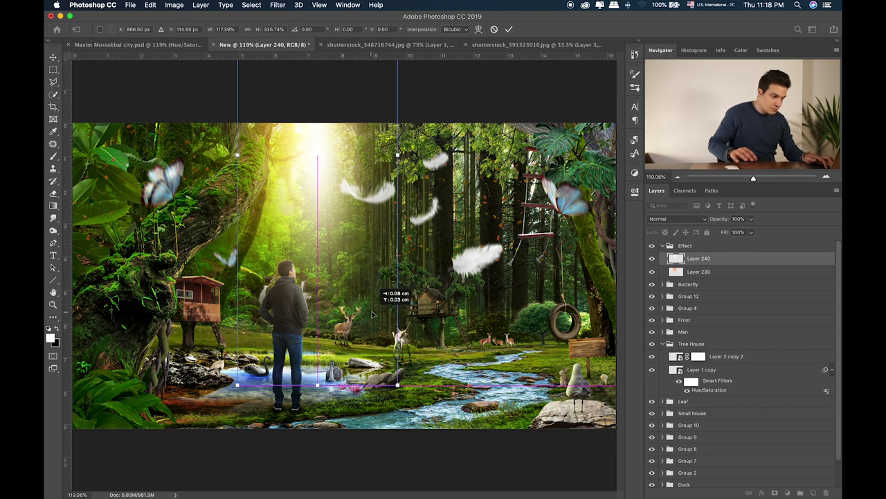
pyautogui.press('Return')
pyautogui.press('b')
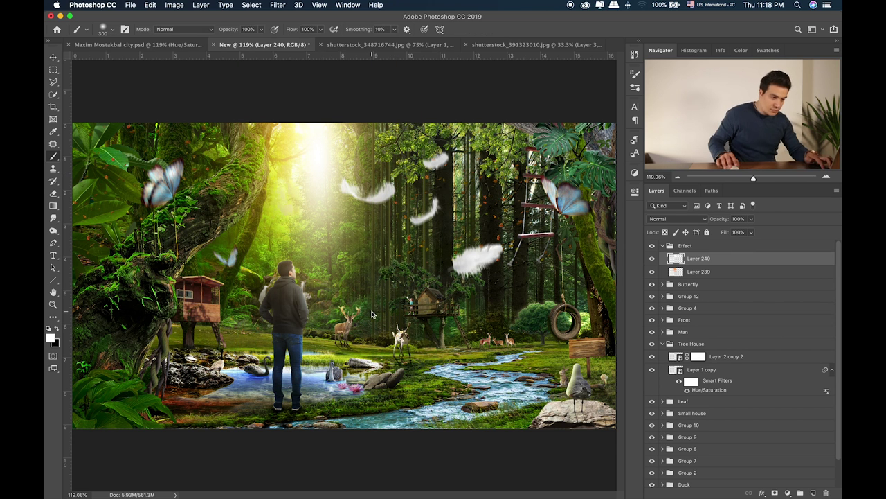
# Nudge the orange and white glow layers slightly, and move the Man group left to uncover the waterfall
pyautogui.click(706, 272)
pyautogui.press('v')
pyautogui.moveTo(322, 227); pyautogui.dragTo(327, 221)
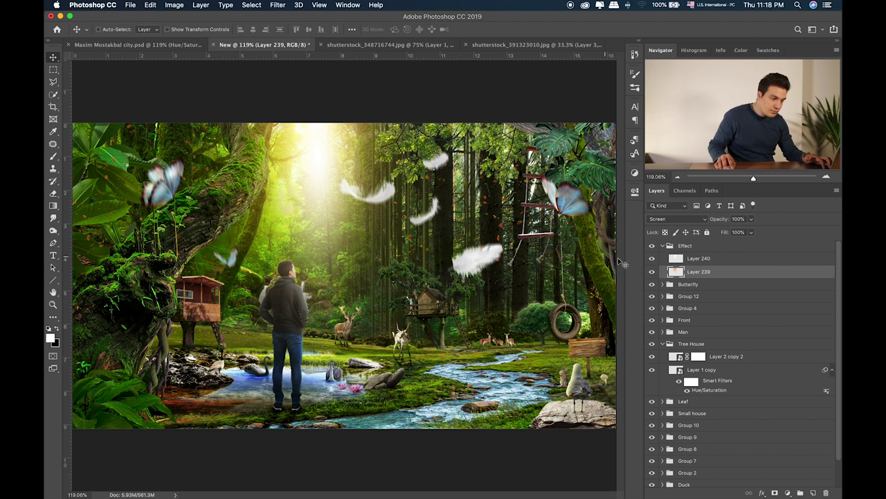
pyautogui.keyDown('shift'); pyautogui.click(720, 258); pyautogui.keyUp('shift')
pyautogui.moveTo(348, 235); pyautogui.dragTo(357, 240)
pyautogui.click(691, 333)
pyautogui.moveTo(336, 360); pyautogui.dragTo(313, 360)
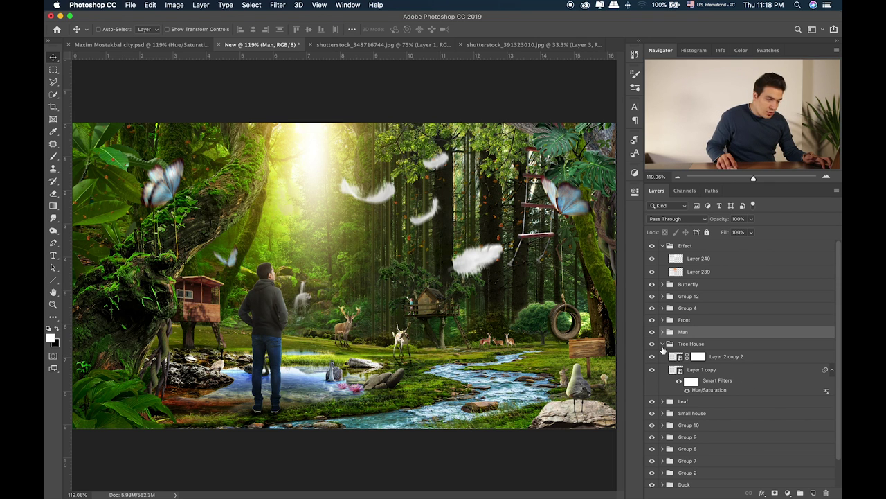
# Examine what the Tree House group and its layers contribute by toggling their visibility in a closer view of the scene
pyautogui.click(661, 346)
pyautogui.click(652, 344)
pyautogui.click(651, 344)
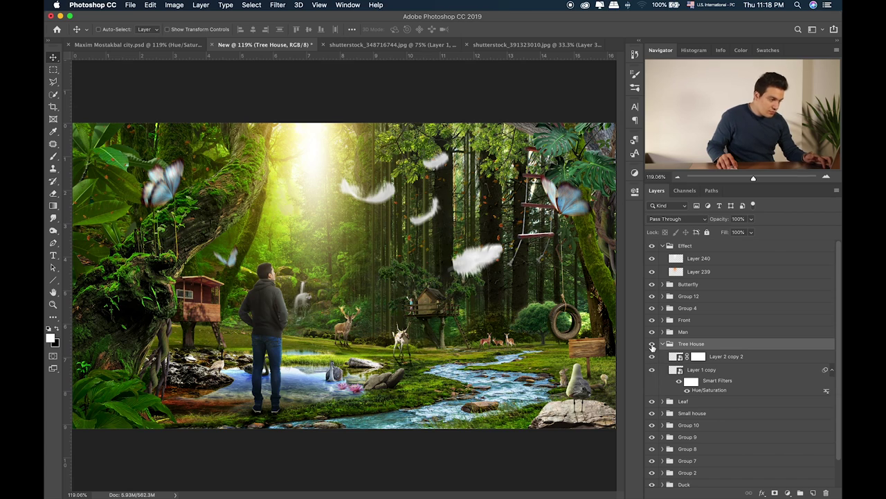
pyautogui.press('super+equal')
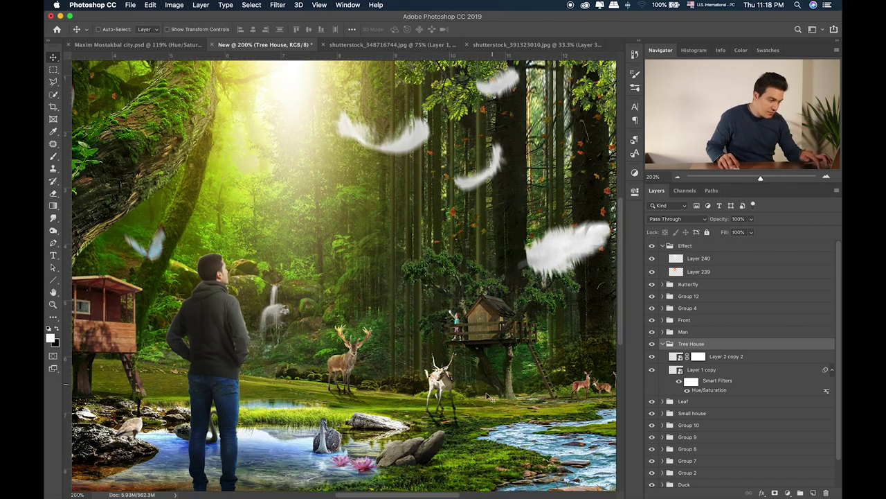
pyautogui.moveTo(489, 406); pyautogui.dragTo(467, 330)
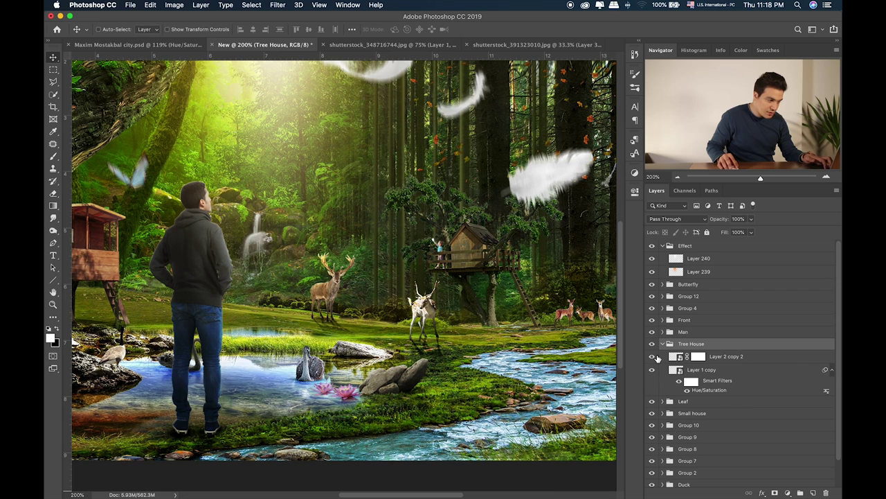
pyautogui.click(652, 369)
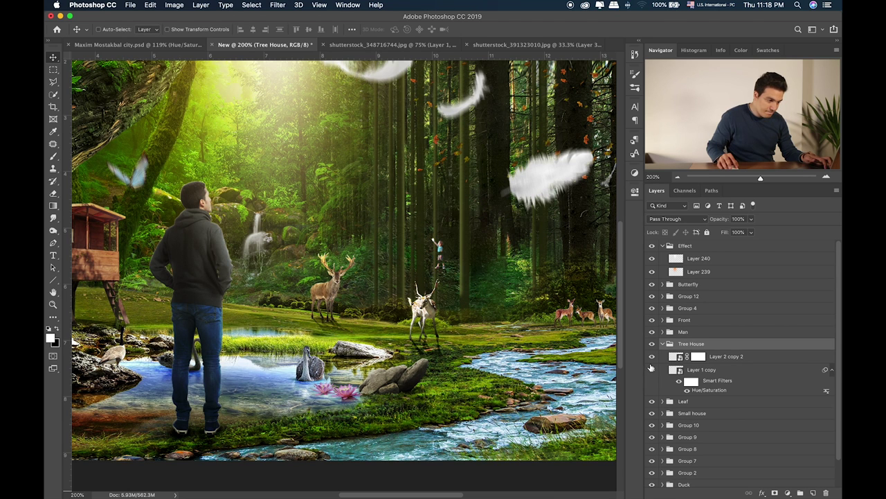
pyautogui.click(651, 369)
pyautogui.click(653, 402)
pyautogui.click(653, 402)
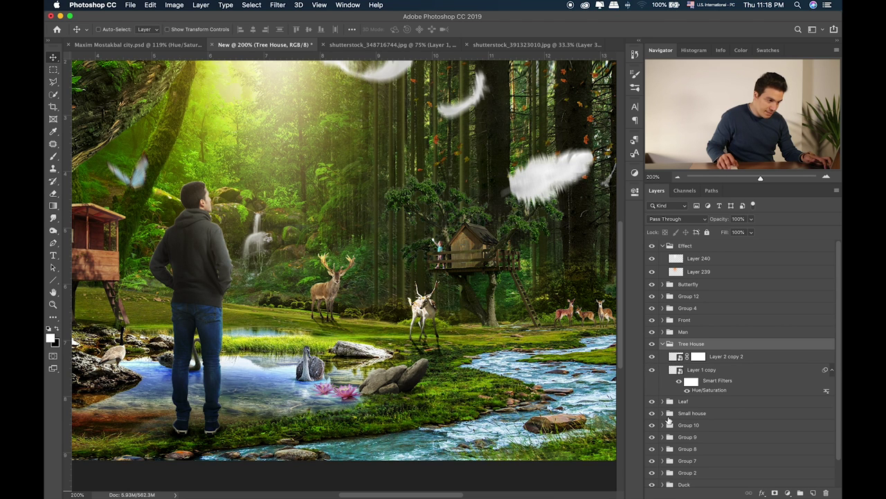
# Switch to the Items folder in Finder and preview the dark particle and light images for a suitable overlay
pyautogui.press('super+Tab')
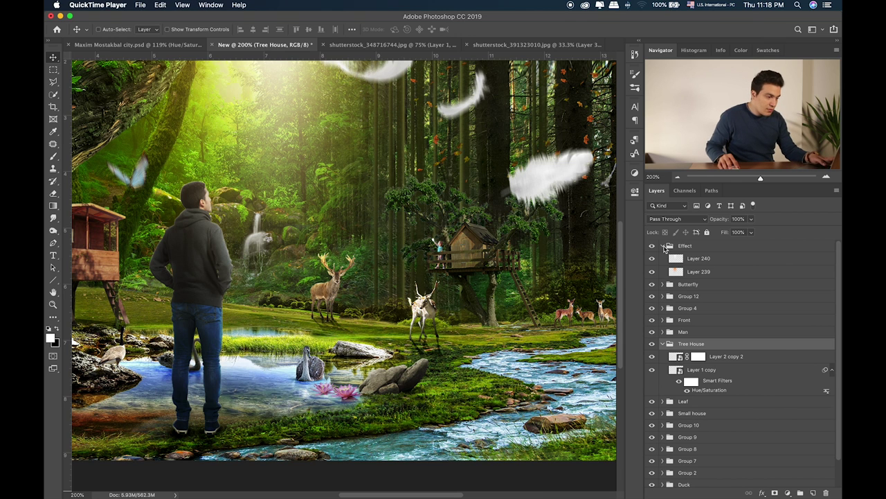
pyautogui.press('super+Tab')
pyautogui.press('super+Tab')
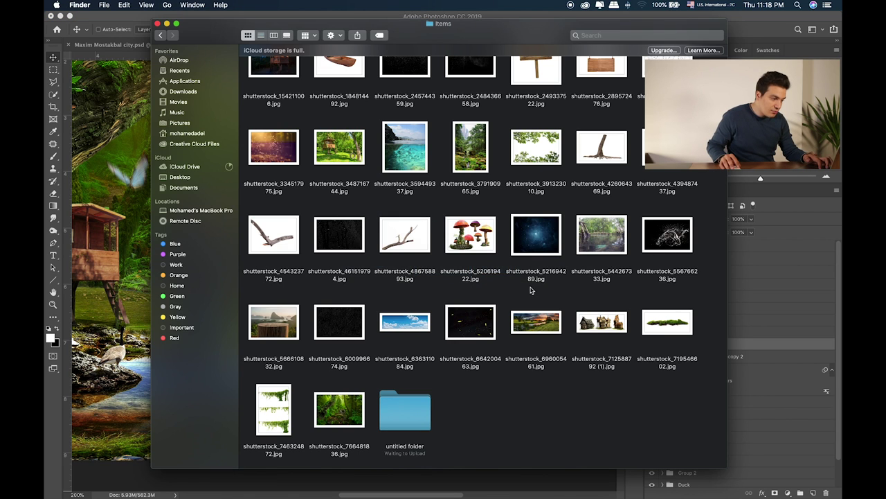
pyautogui.click(536, 237)
pyautogui.press('space')
pyautogui.press('space')
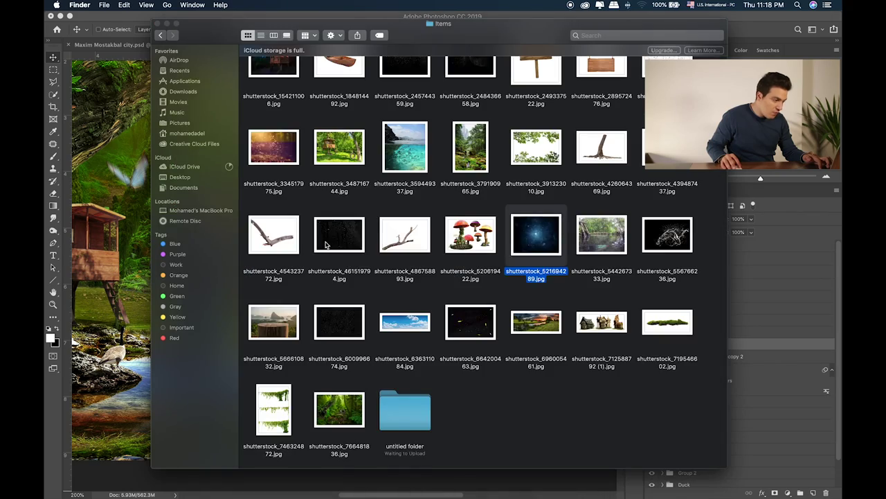
pyautogui.click(339, 242)
pyautogui.press('space')
pyautogui.press('space')
pyautogui.click(455, 324)
pyautogui.press('space')
pyautogui.press('space')
pyautogui.click(347, 322)
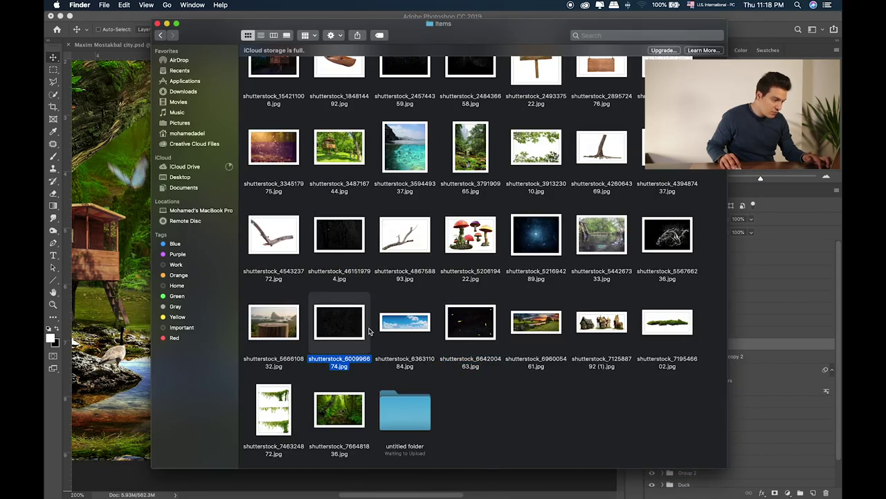
# Place the firefly image shutterstock_664200463.jpg in the forest document and move its layer into the Effect group above the orange glow
pyautogui.moveTo(466, 320); pyautogui.dragTo(127, 217)
pyautogui.press('Return')
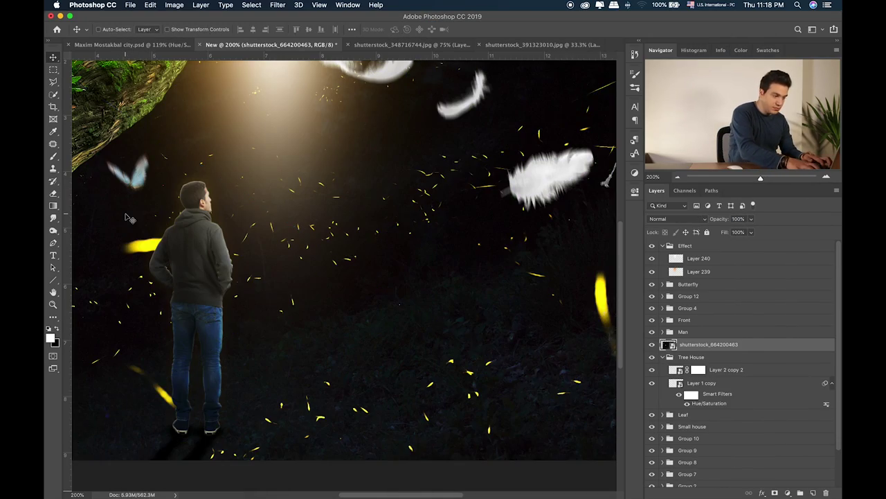
pyautogui.press('super+0')
pyautogui.moveTo(130, 219); pyautogui.dragTo(131, 219)
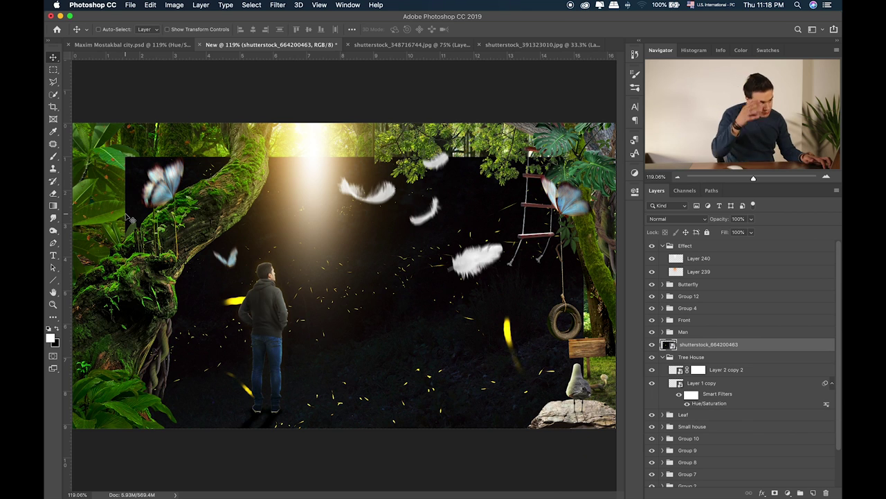
pyautogui.moveTo(708, 345); pyautogui.dragTo(706, 267)
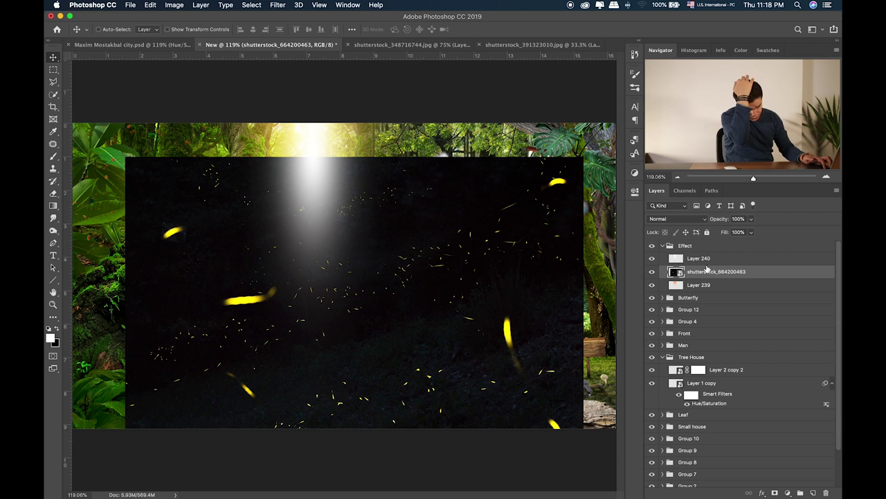
# Enlarge the firefly image to about 35.6% scale so that it covers the whole canvas
pyautogui.hotkey('ctrl', 't')
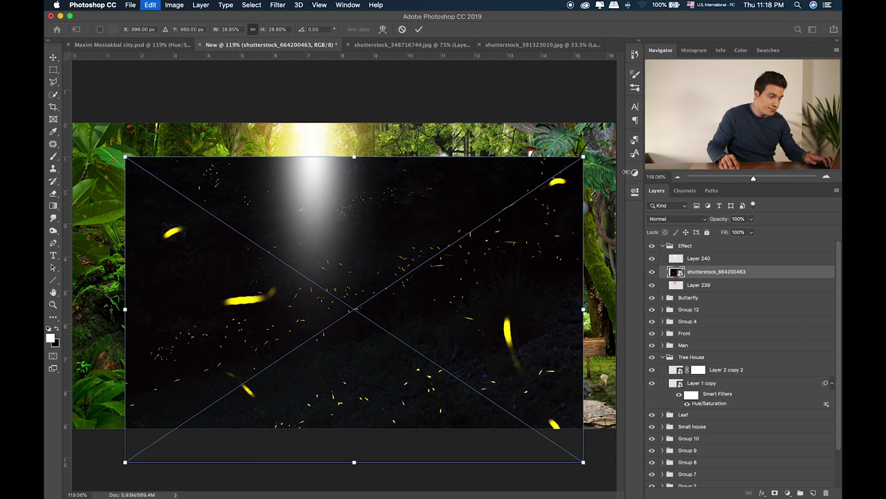
pyautogui.moveTo(586, 157); pyautogui.dragTo(633, 111)
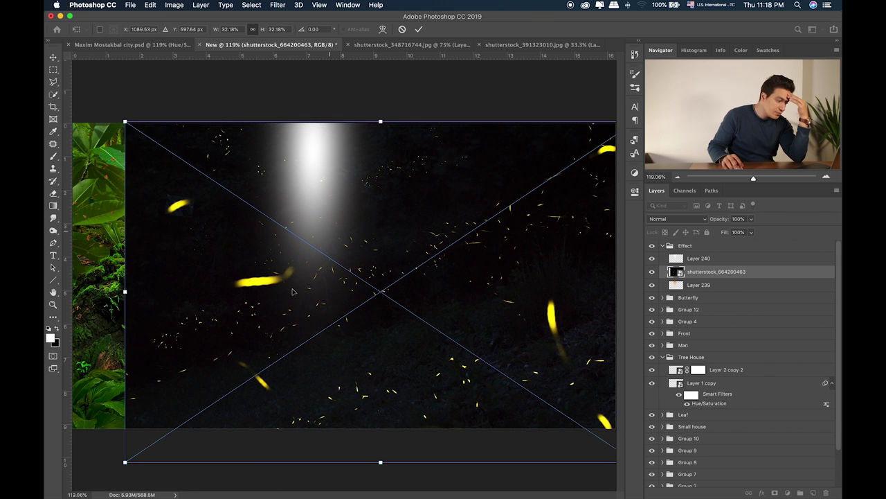
pyautogui.moveTo(125, 121); pyautogui.dragTo(73, 85)
pyautogui.press('Return')
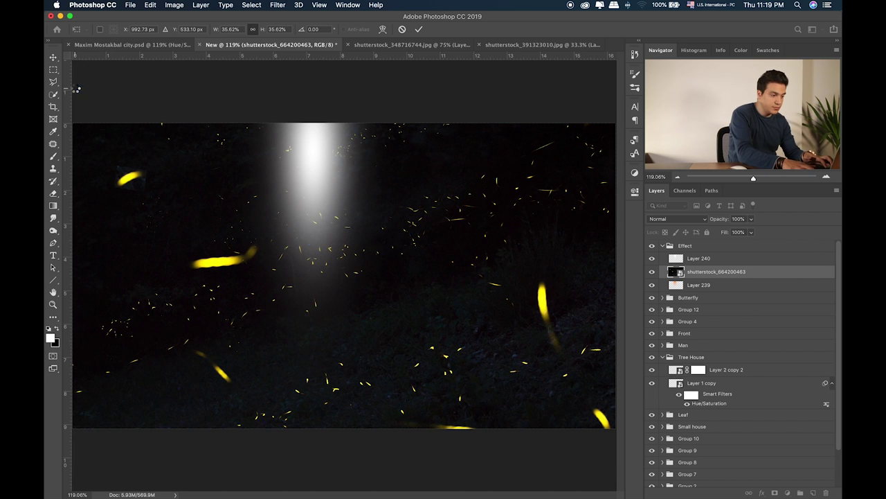
# Set the firefly layer's blend mode to Lighten and move it above the white glow layer in the Effect group
pyautogui.hotkey('shift', '+')
pyautogui.hotkey('shift', '+')
pyautogui.hotkey('shift', '+')
pyautogui.hotkey('shift', '+')
pyautogui.hotkey('shift', '+')
pyautogui.hotkey('shift', '+')
pyautogui.hotkey('shift', '+')
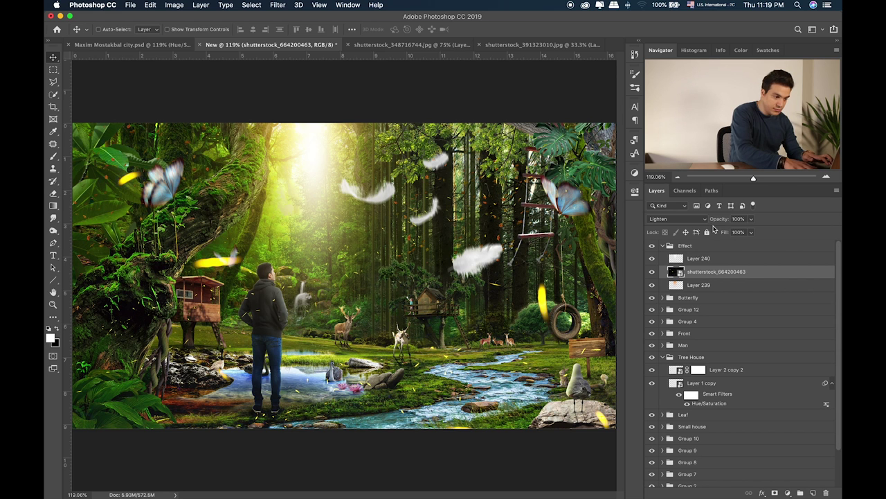
pyautogui.moveTo(701, 272); pyautogui.dragTo(700, 259)
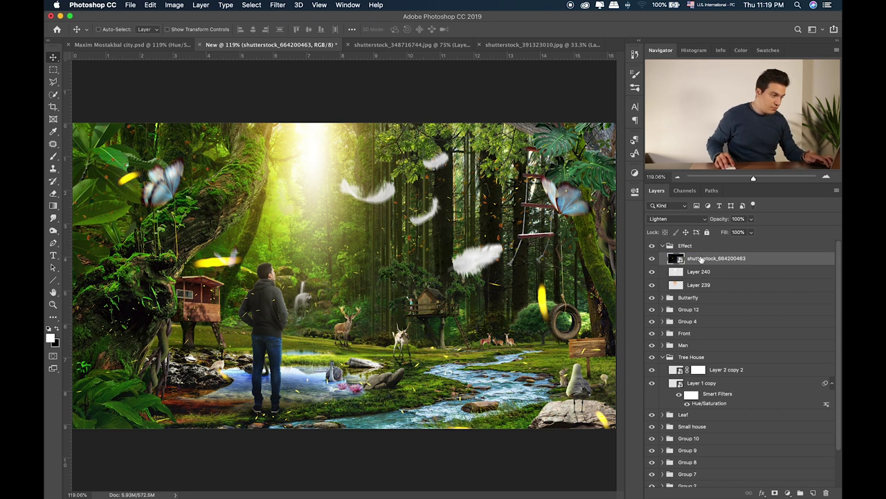
# Lower the opacity of the white glow layer to 60% and of the orange glow layer to 70% in the Effect group
pyautogui.click(697, 272)
pyautogui.click(751, 219)
pyautogui.moveTo(752, 231); pyautogui.dragTo(735, 233)
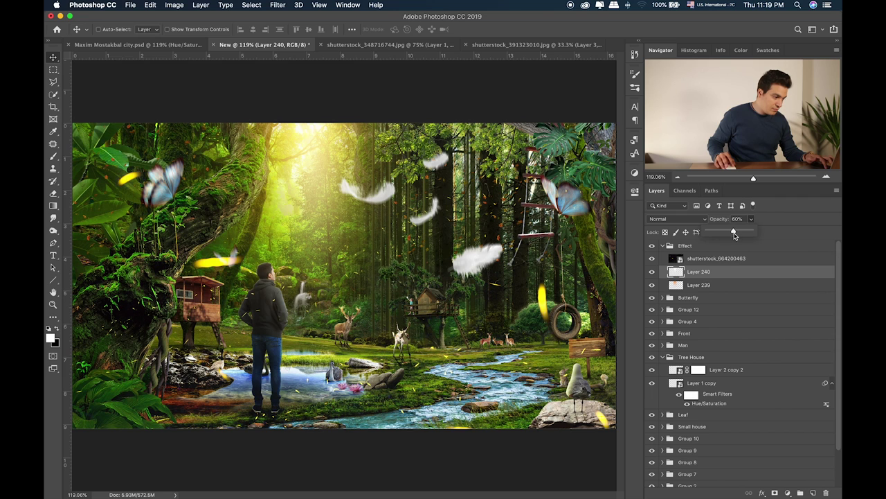
pyautogui.hotkey('alt', '[')
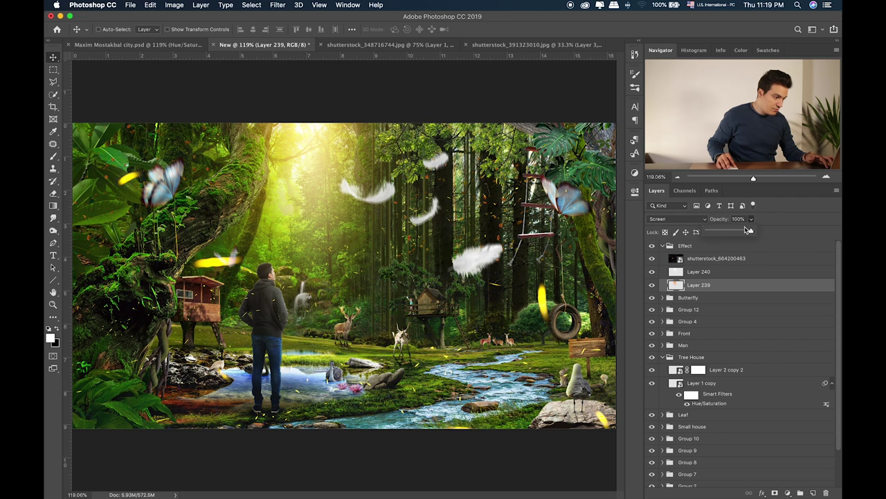
pyautogui.moveTo(748, 230); pyautogui.dragTo(739, 234)
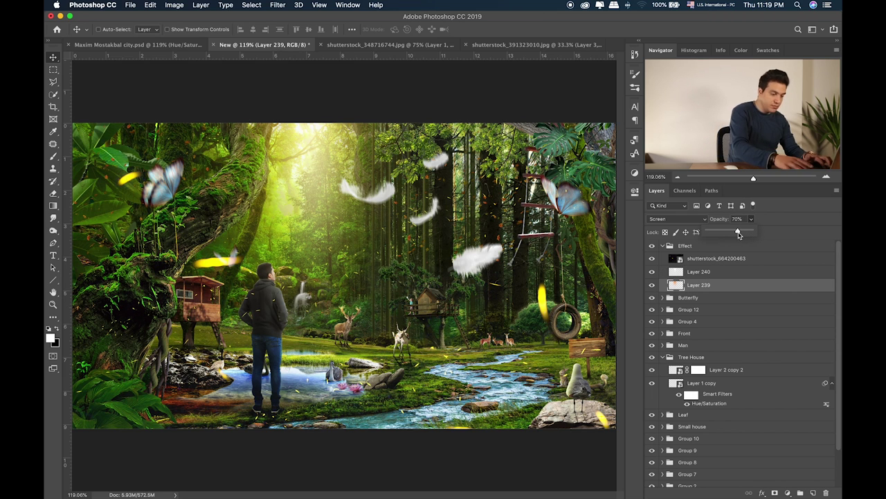
pyautogui.click(695, 274)
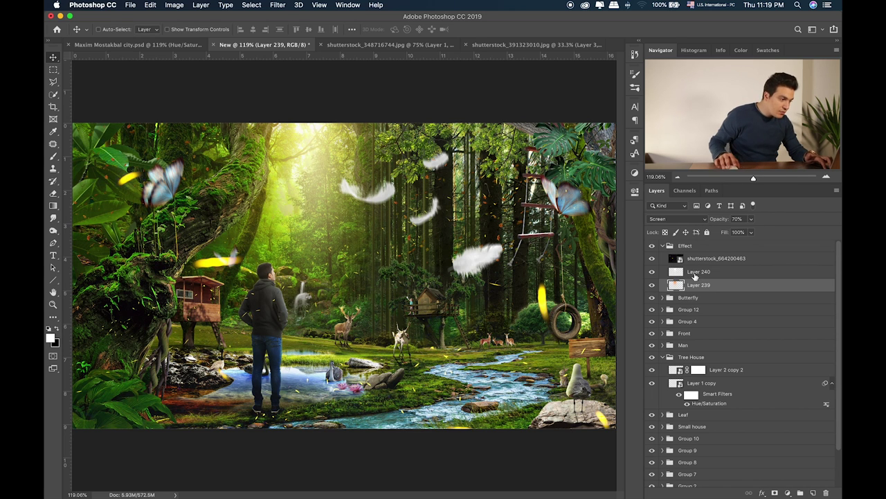
# Add a layer mask to the firefly layer and paint out the large yellow streaks near the small butterfly and the tire swing with a 150 px black brush
pyautogui.click(702, 258)
pyautogui.press('super+Tab')
pyautogui.press('super+Tab')
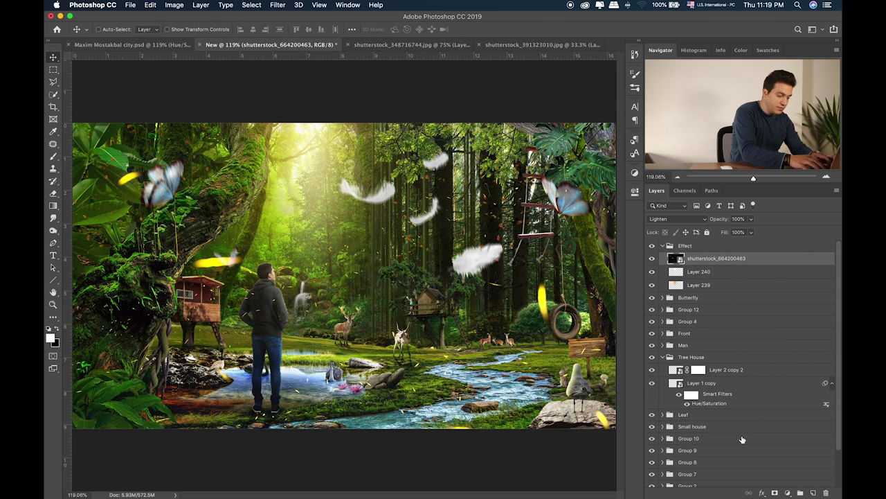
pyautogui.click(775, 492)
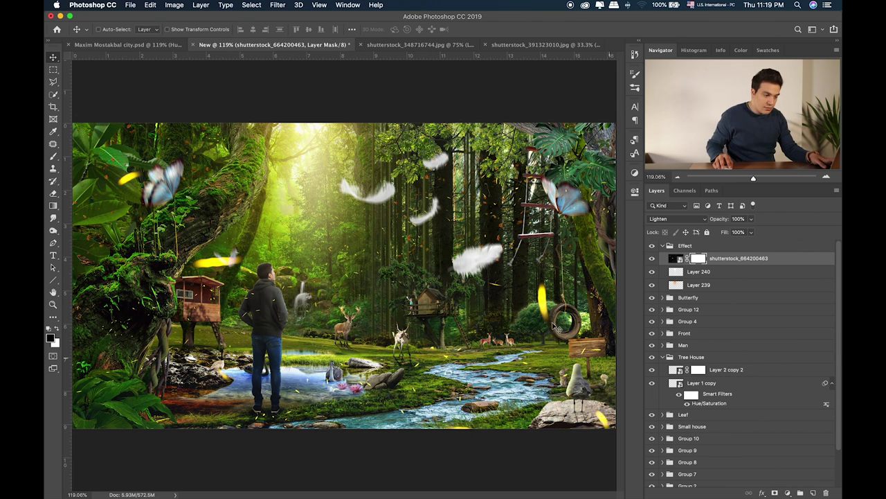
pyautogui.click(52, 158)
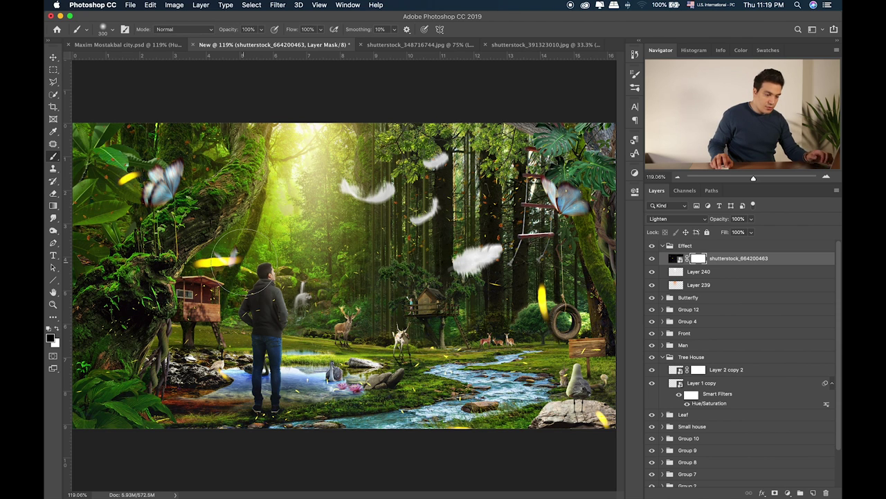
pyautogui.press('[')
pyautogui.press('[')
pyautogui.press('[')
pyautogui.press('[')
pyautogui.press('[')
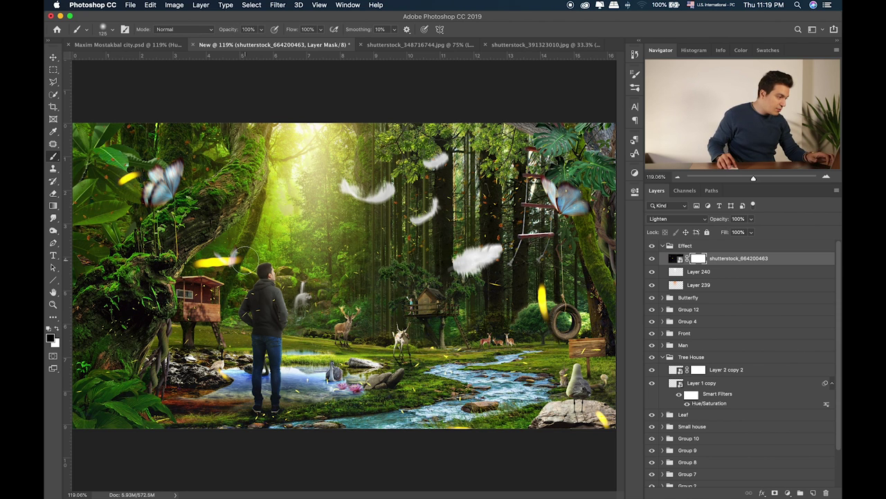
pyautogui.press(']')
pyautogui.moveTo(543, 285); pyautogui.dragTo(542, 302)
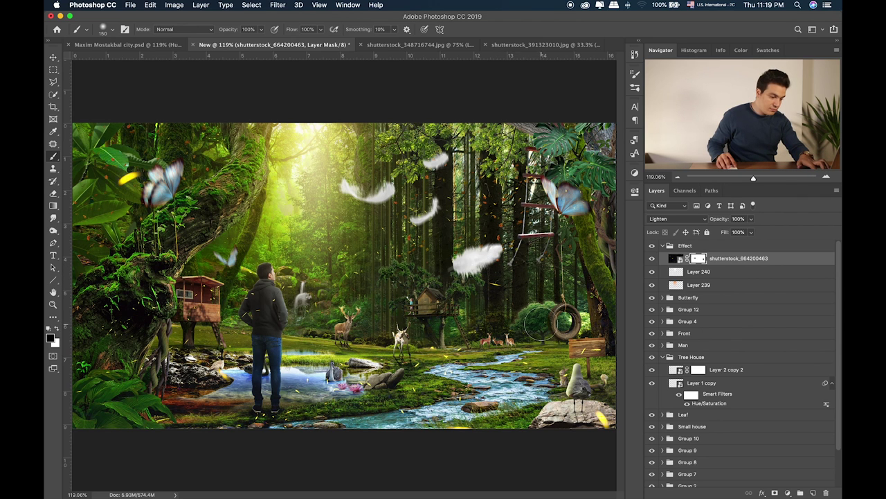
# Fade the yellow streak beside the large left butterfly on the firefly mask with a 400 px brush at 30% opacity, then compare the layer's visibility
pyautogui.press(']')
pyautogui.press(']')
pyautogui.press(']')
pyautogui.press(']')
pyautogui.press(']')
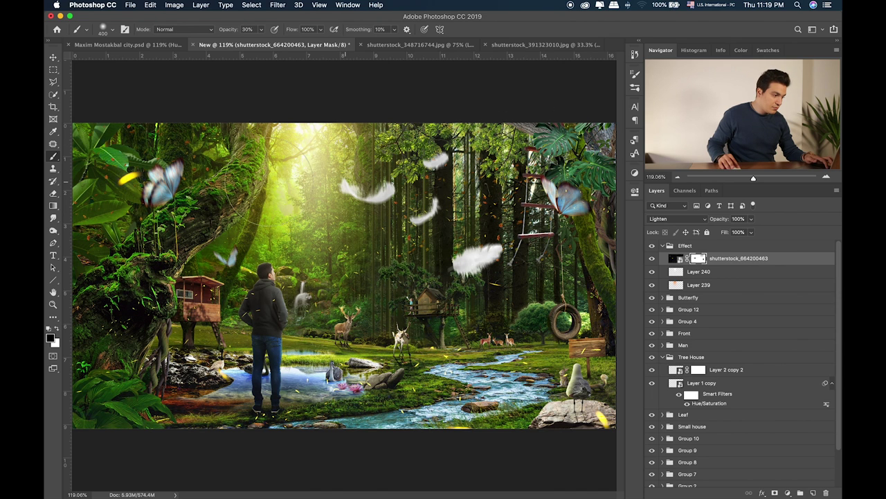
pyautogui.click(651, 259)
pyautogui.click(652, 259)
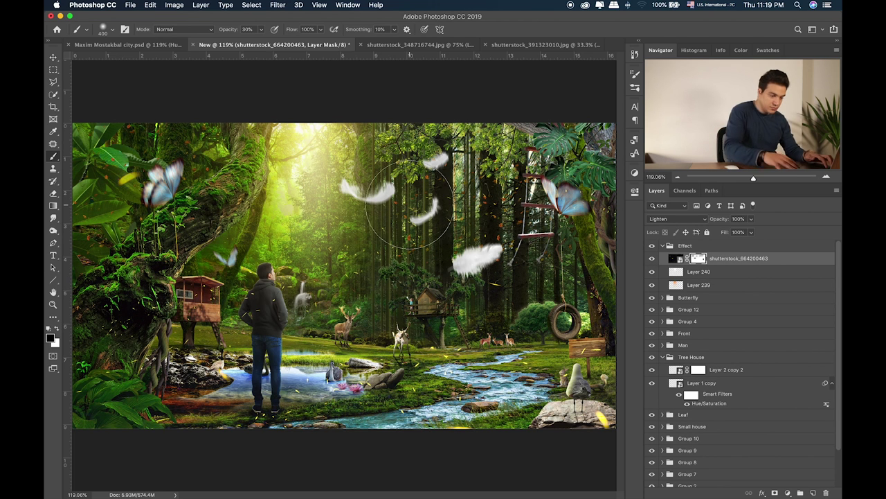
# Switch to Finder and look through the untitled folder inside Items for further elements, then return to the forest document
pyautogui.press('super+Tab')
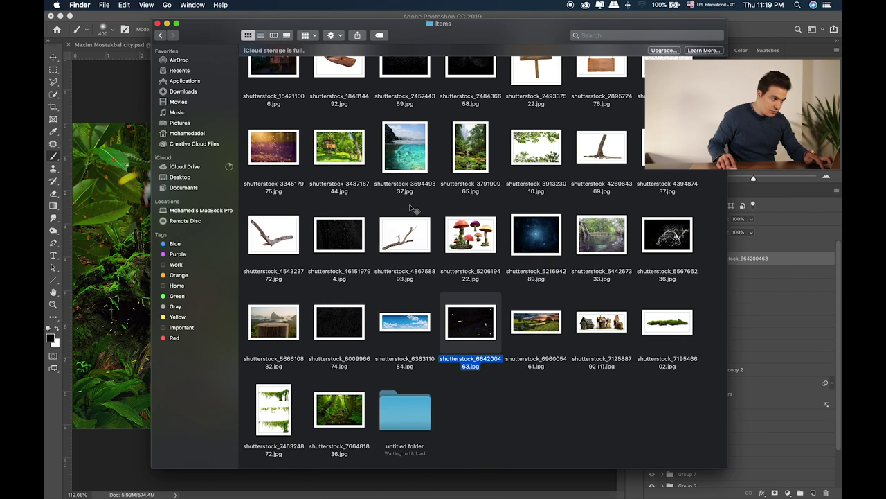
pyautogui.moveTo(419, 324); pyautogui.dragTo(416, 313)
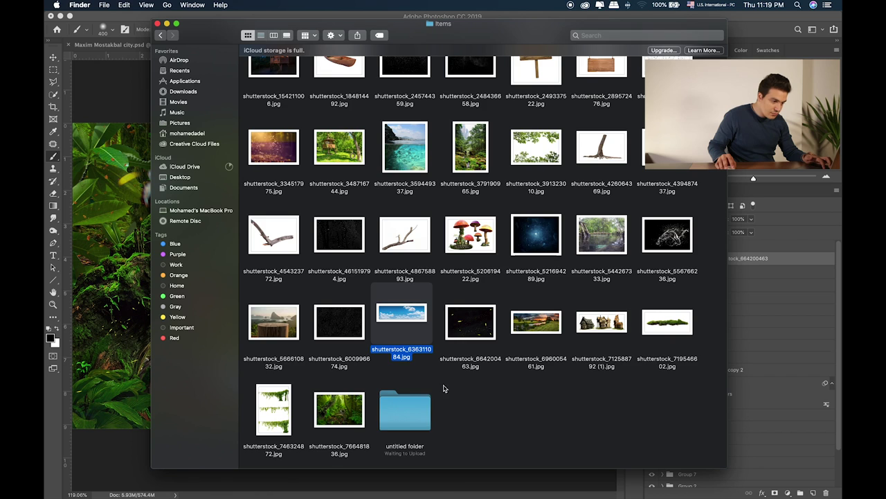
pyautogui.doubleClick(414, 410)
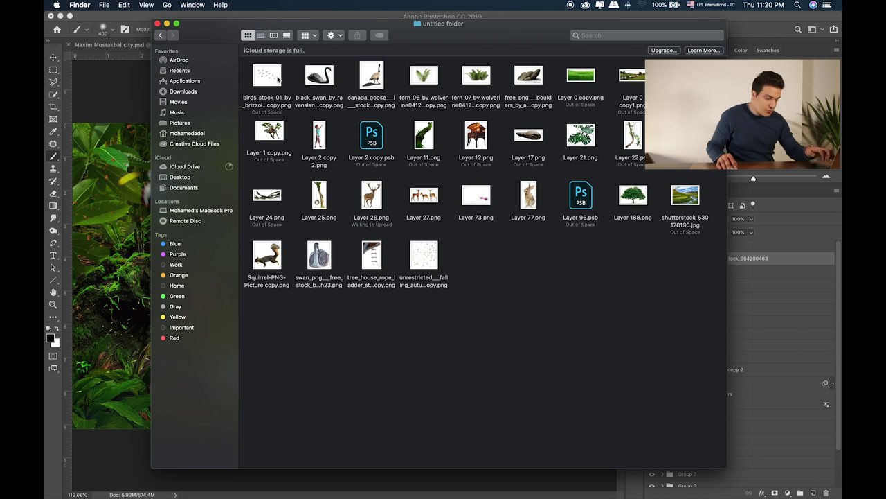
pyautogui.click(530, 78)
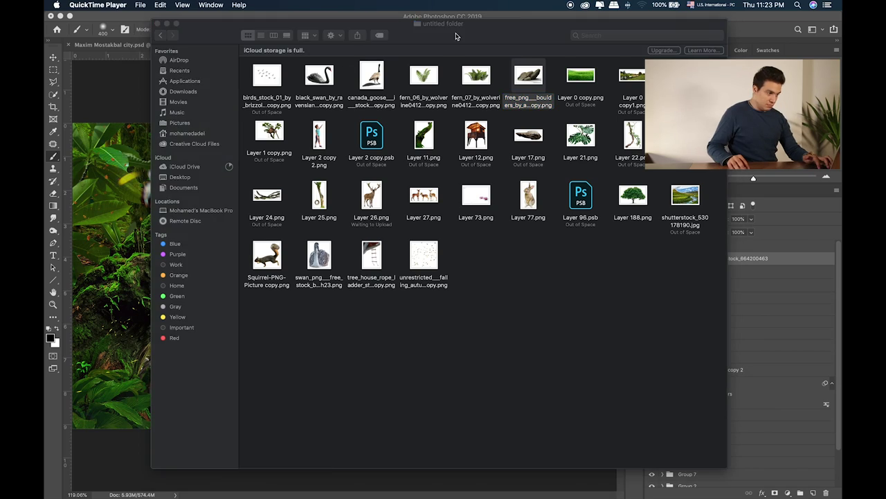
pyautogui.moveTo(457, 34)
pyautogui.mouseDown()
pyautogui.moveTo(447, 40)
pyautogui.moveTo(463, 33)
pyautogui.mouseUp()
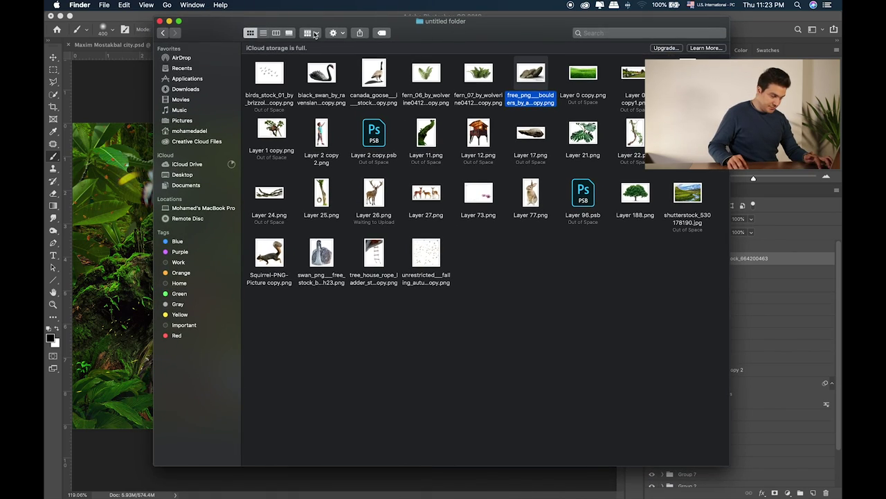
pyautogui.click(128, 114)
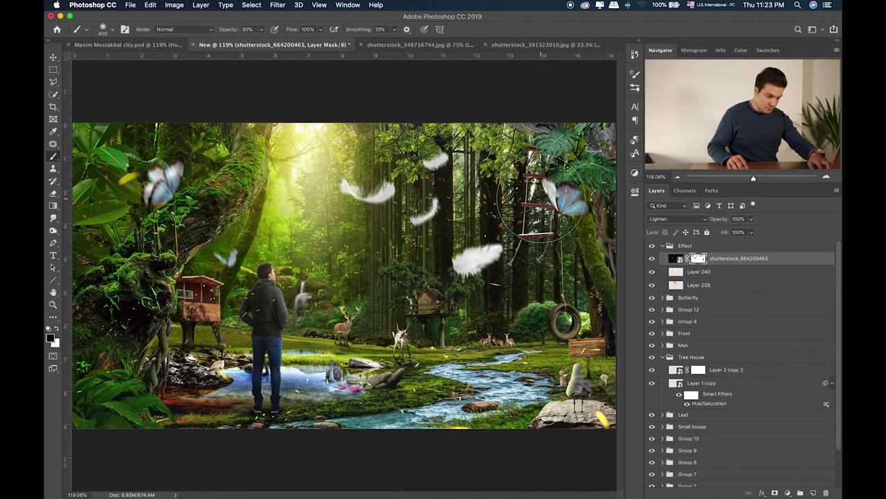
pyautogui.press('super+plus')
pyautogui.moveTo(337, 223); pyautogui.dragTo(382, 230)
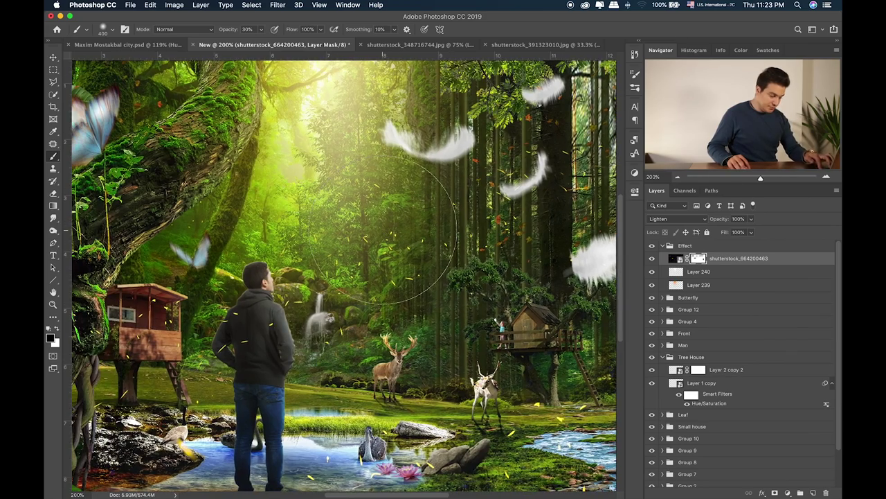
pyautogui.press('super+0')
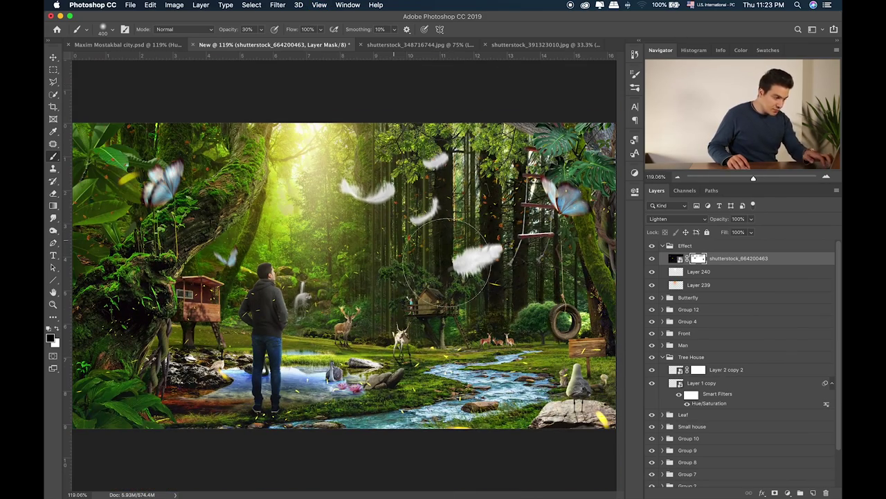
# Create a new layer at the top of the Man group and clip it to the man layer below
pyautogui.click(662, 345)
pyautogui.scroll(-2, 675, 446)
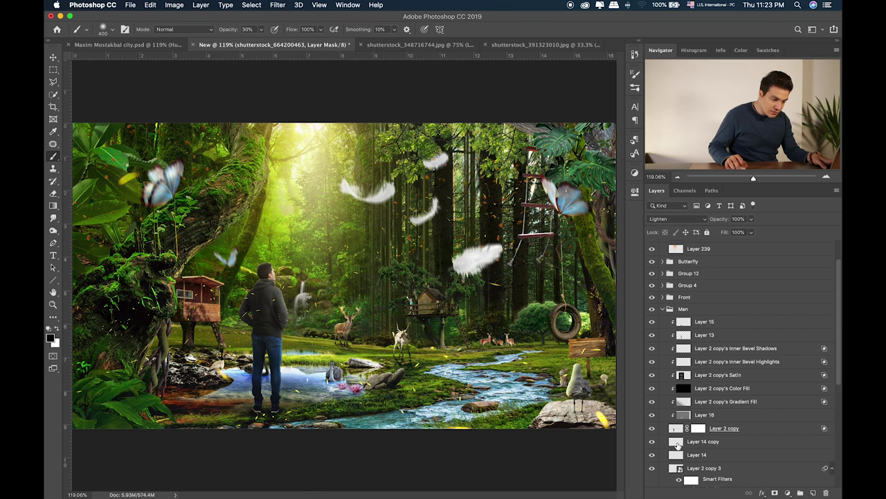
pyautogui.click(652, 428)
pyautogui.click(720, 429)
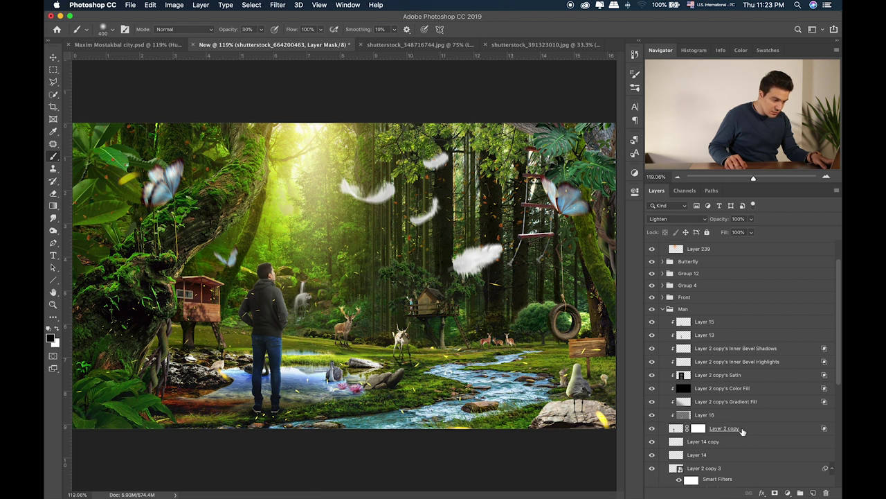
pyautogui.click(745, 323)
pyautogui.click(813, 492)
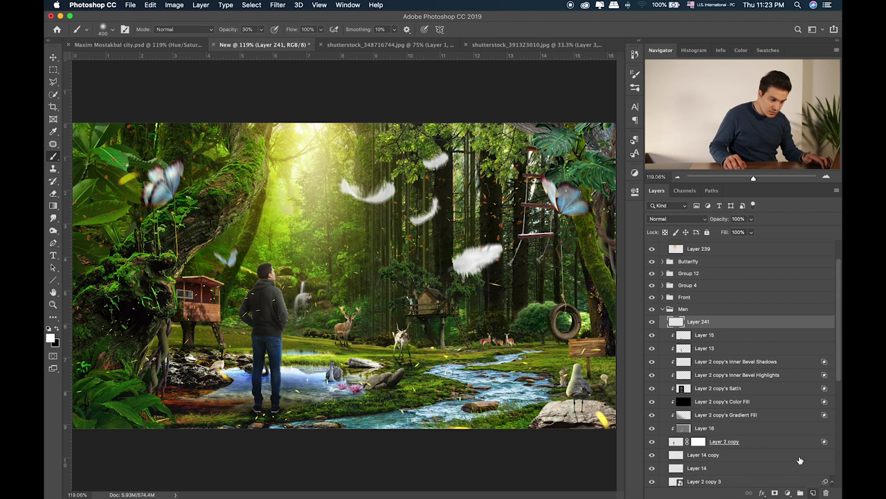
pyautogui.keyDown('alt'); pyautogui.click(733, 324); pyautogui.keyUp('alt')
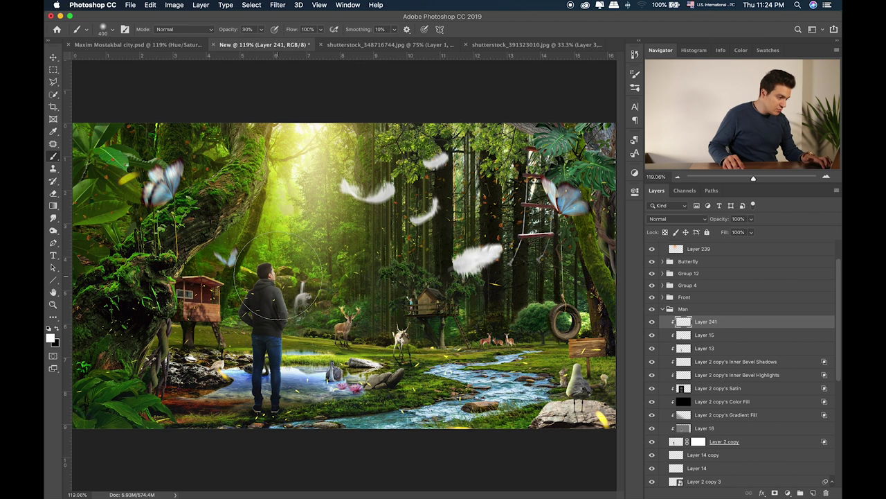
# Choose a saturated orange foreground colour and dab it over the man's upper body with a 700 px soft brush
pyautogui.click(50, 337)
pyautogui.moveTo(678, 173); pyautogui.dragTo(683, 267)
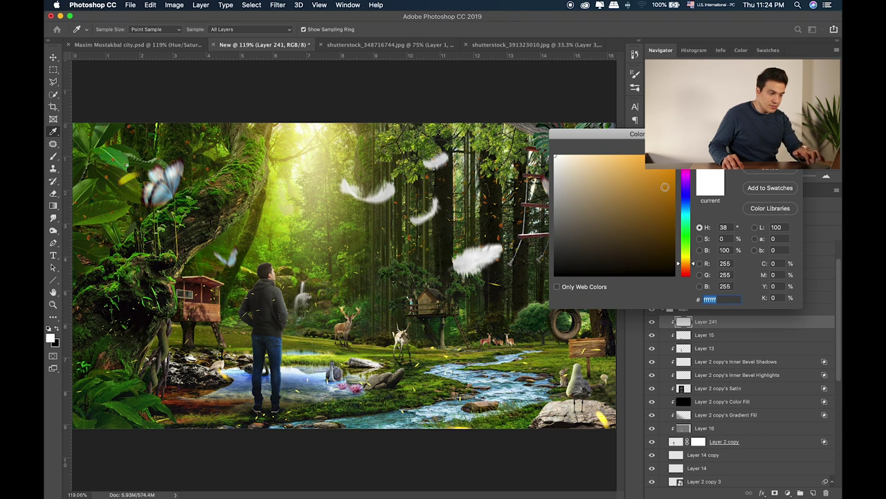
pyautogui.moveTo(665, 187); pyautogui.dragTo(675, 156)
pyautogui.press('Return')
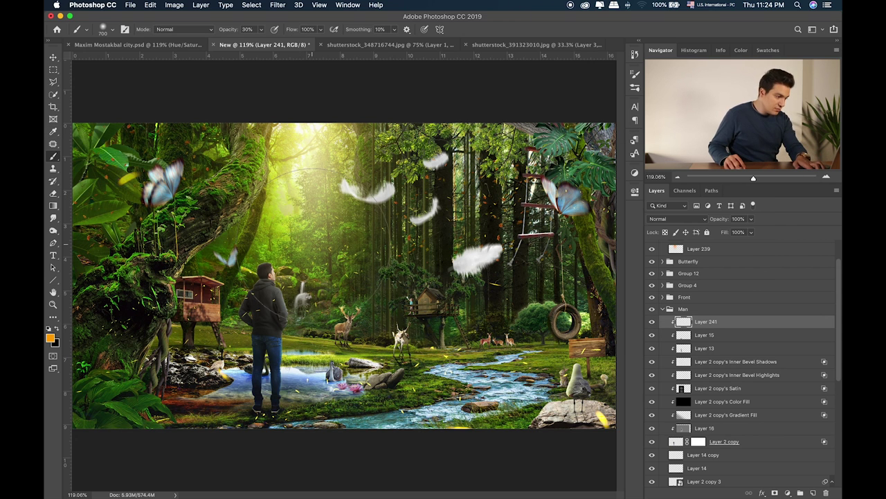
pyautogui.click(315, 240)
pyautogui.click(316, 241)
# Cycle through blend modes on the clipped orange layer and set it to Soft Light
pyautogui.press('v')
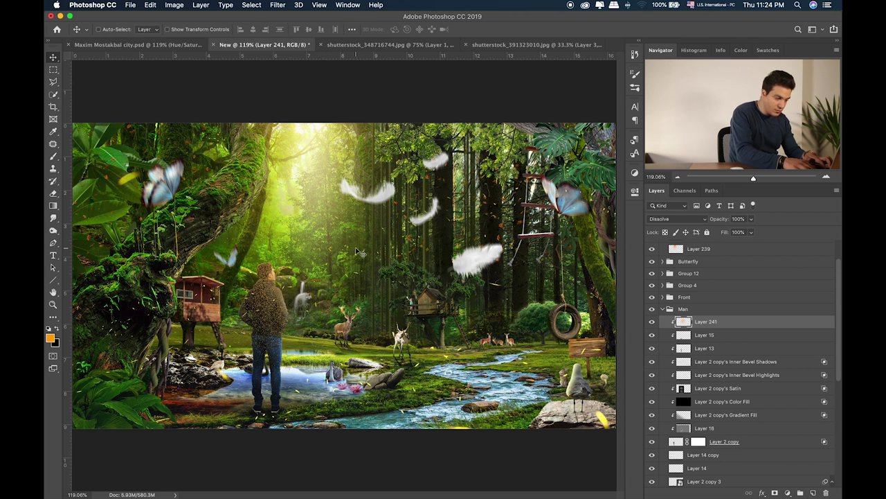
pyautogui.hotkey('shift', '+')
pyautogui.hotkey('shift', '+')
pyautogui.hotkey('shift', '+')
pyautogui.hotkey('shift', '+')
pyautogui.hotkey('shift', '+')
pyautogui.hotkey('shift', '+')
pyautogui.hotkey('shift', '+')
pyautogui.hotkey('shift', '-')
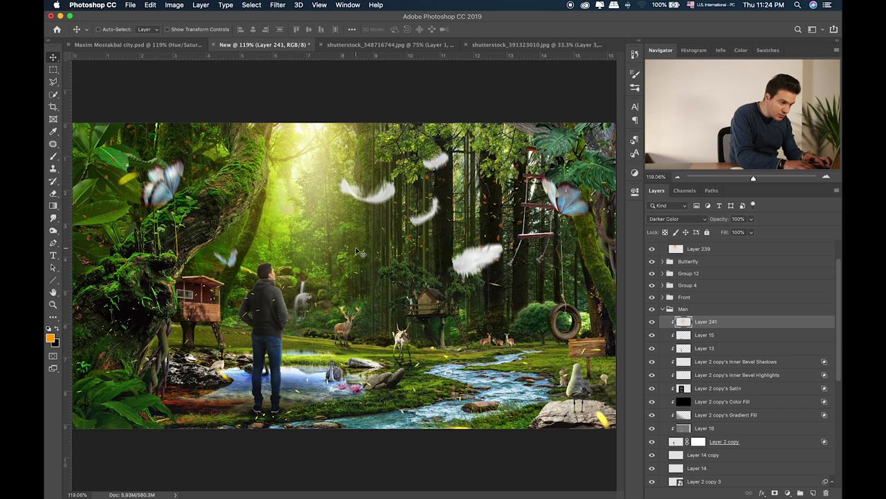
pyautogui.hotkey('shift', '+')
pyautogui.hotkey('shift', '+')
pyautogui.hotkey('shift', '+')
pyautogui.hotkey('shift', '-')
pyautogui.hotkey('shift', '+')
pyautogui.hotkey('shift', '+')
pyautogui.hotkey('shift', '+')
pyautogui.hotkey('shift', '+')
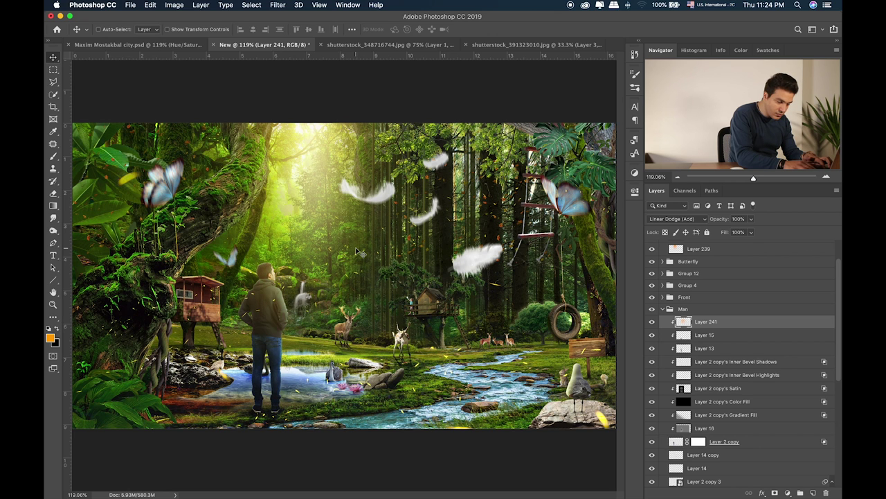
pyautogui.hotkey('shift', '+')
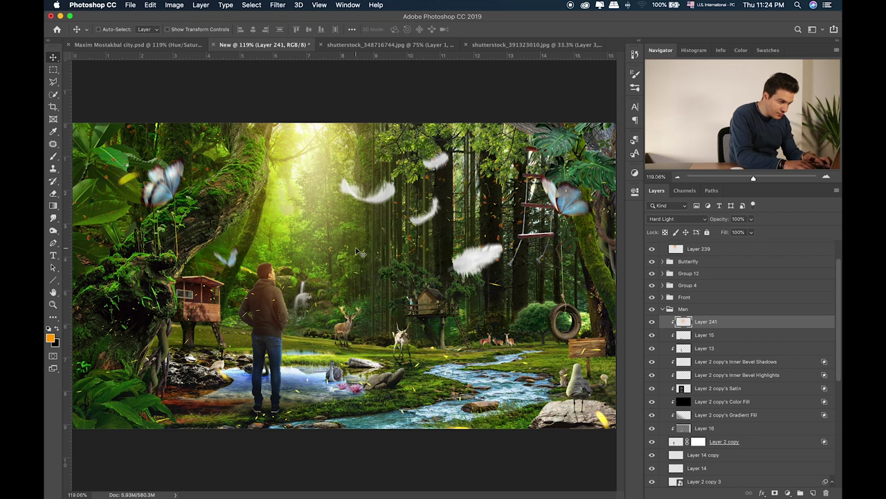
pyautogui.hotkey('shift', '-')
pyautogui.hotkey('shift', '-')
pyautogui.hotkey('shift', '-')
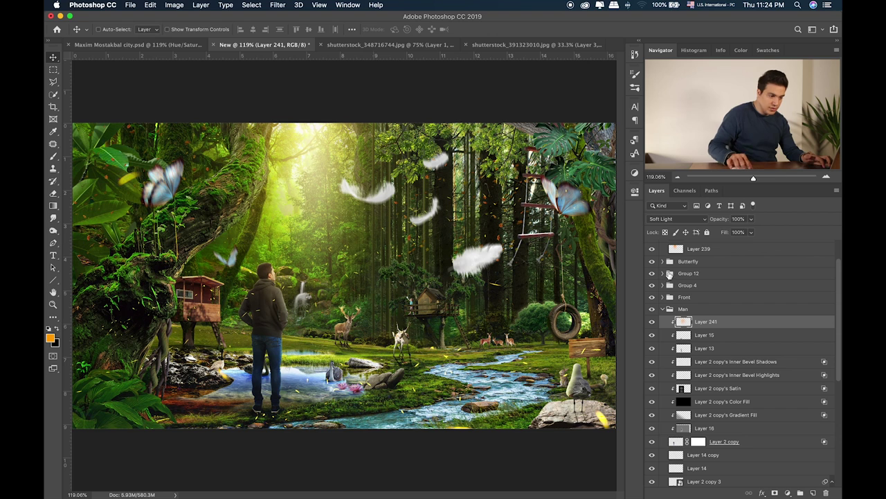
# Reduce the clipped orange layer's opacity to about 71%, check the Man group's visibility, and collapse the group
pyautogui.click(750, 219)
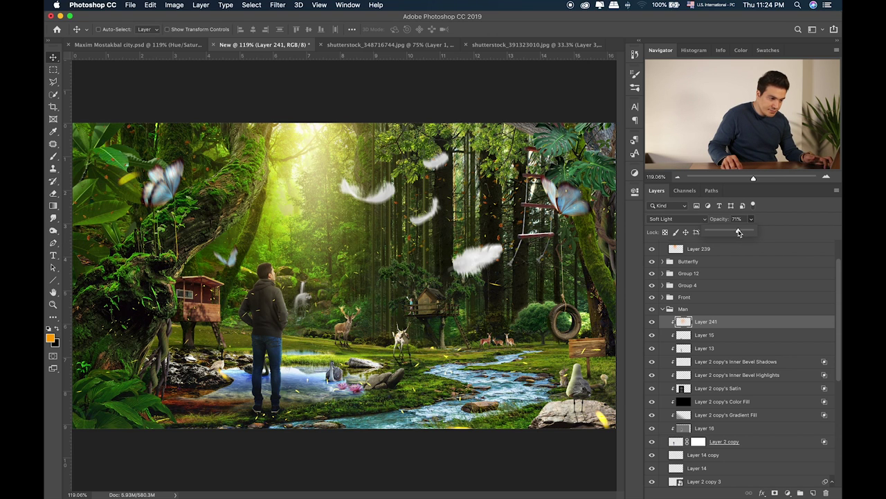
pyautogui.click(653, 311)
pyautogui.click(652, 308)
pyautogui.click(652, 309)
pyautogui.click(662, 309)
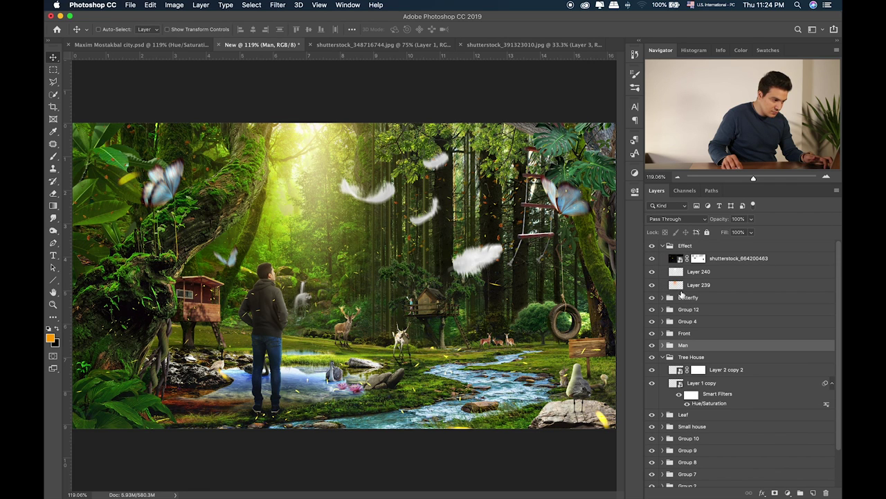
# In the Butterfly group, duplicate the large left butterfly so that one sits beside the red cabin and another near the mossy branch above it
pyautogui.click(652, 297)
pyautogui.click(652, 297)
pyautogui.click(652, 308)
pyautogui.click(652, 309)
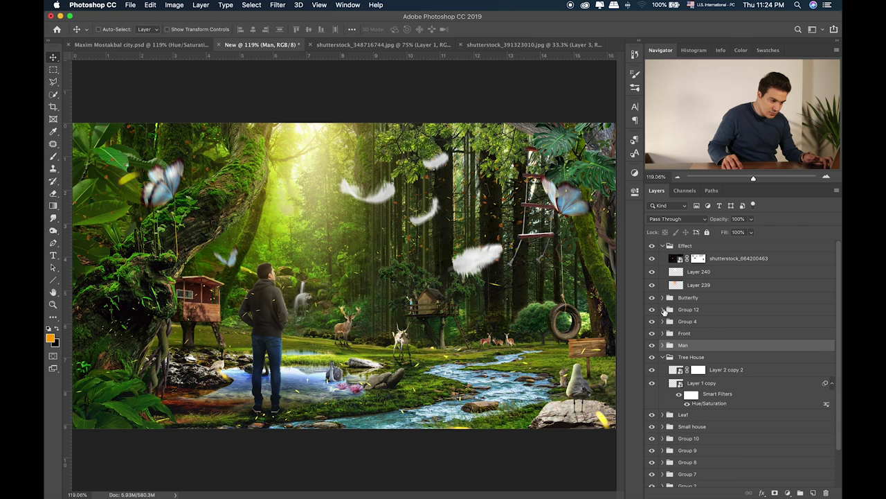
pyautogui.click(664, 310)
pyautogui.click(663, 298)
pyautogui.click(653, 311)
pyautogui.click(690, 311)
pyautogui.moveTo(242, 203); pyautogui.dragTo(202, 206)
# Transform the upper butterfly copy to a smaller, rotated version placed over the mossy branch
pyautogui.press('super+t')
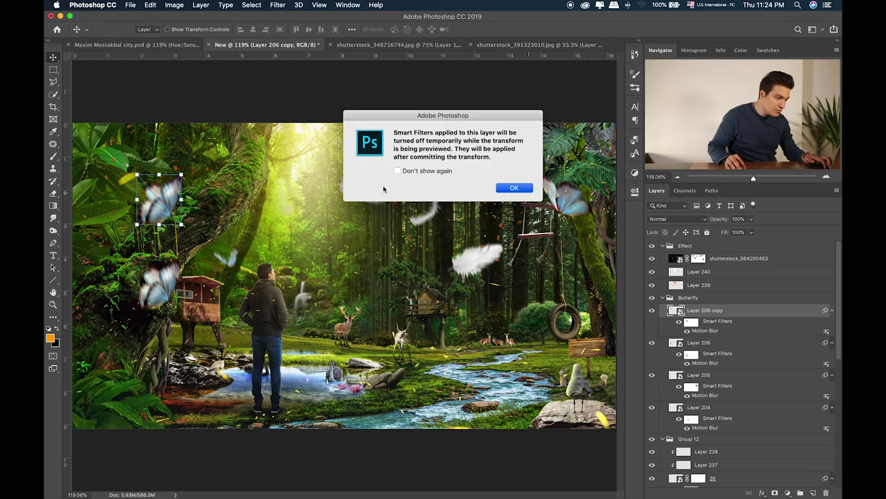
pyautogui.press('Return')
pyautogui.moveTo(184, 175); pyautogui.dragTo(241, 191)
pyautogui.press('Return')
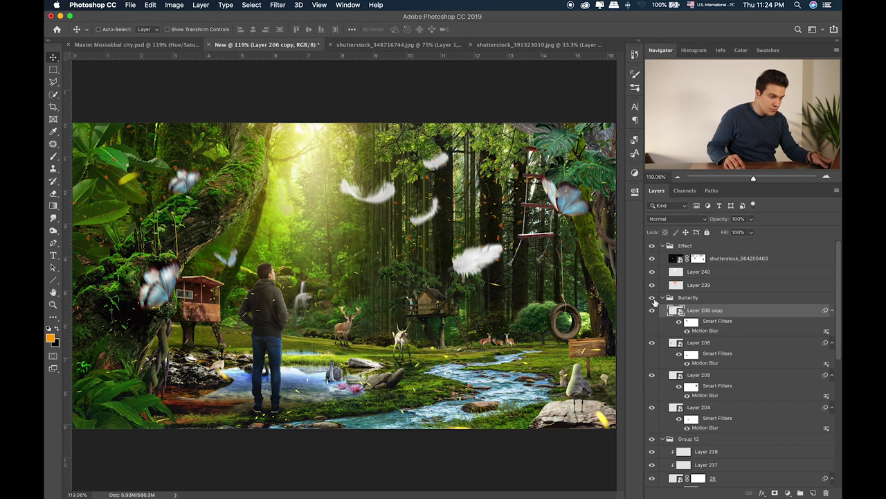
# Collapse the Butterfly group and switch to Finder to look through the images in the untitled folder
pyautogui.click(662, 297)
pyautogui.press('super+Tab')
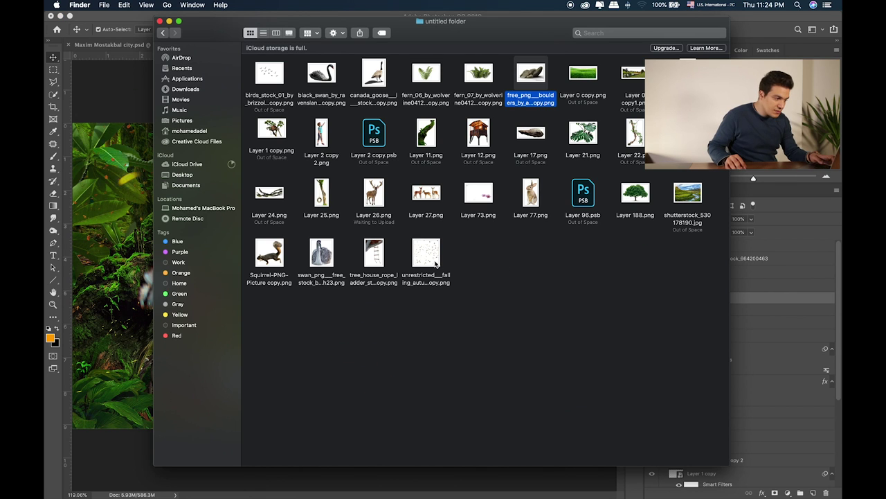
pyautogui.click(428, 258)
pyautogui.click(534, 201)
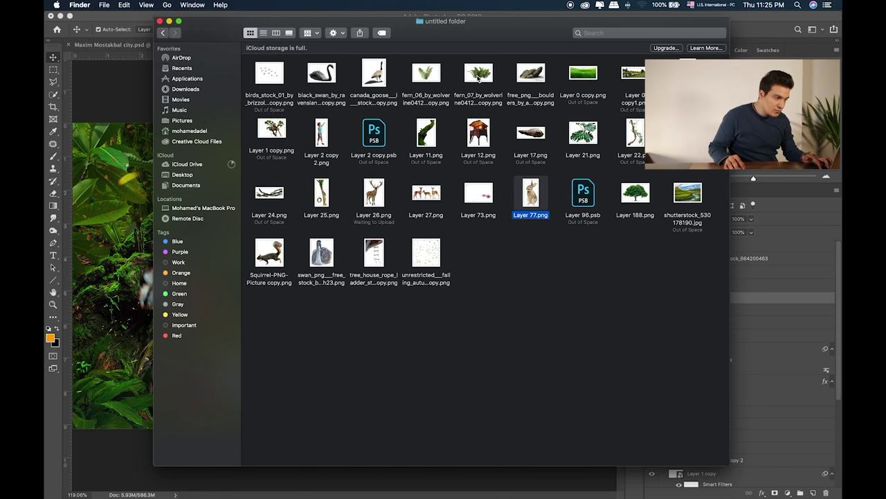
pyautogui.click(571, 256)
# Browse the Items folder for a bird image to add to the forest scene
pyautogui.press('super+Up')
pyautogui.press('Up')
pyautogui.press('Up')
pyautogui.press('Up')
pyautogui.press('Up')
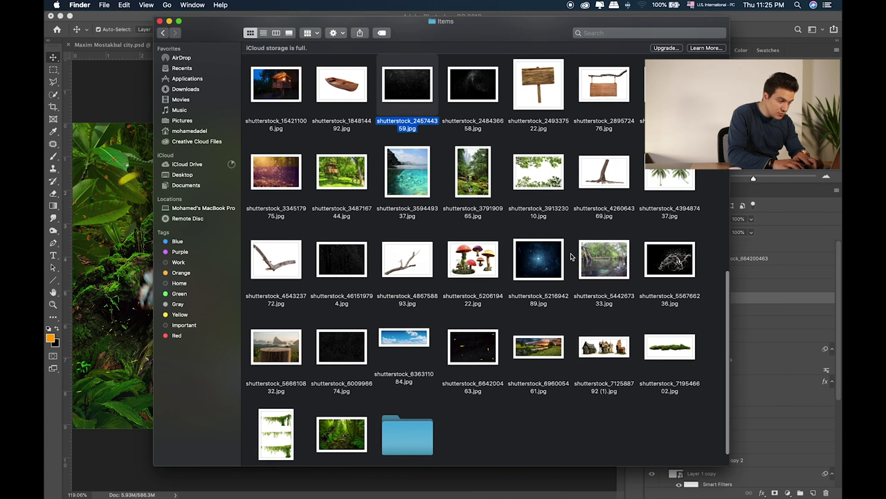
pyautogui.press('Up')
pyautogui.press('Up')
pyautogui.press('Up')
pyautogui.press('Up')
pyautogui.press('Up')
pyautogui.press('Up')
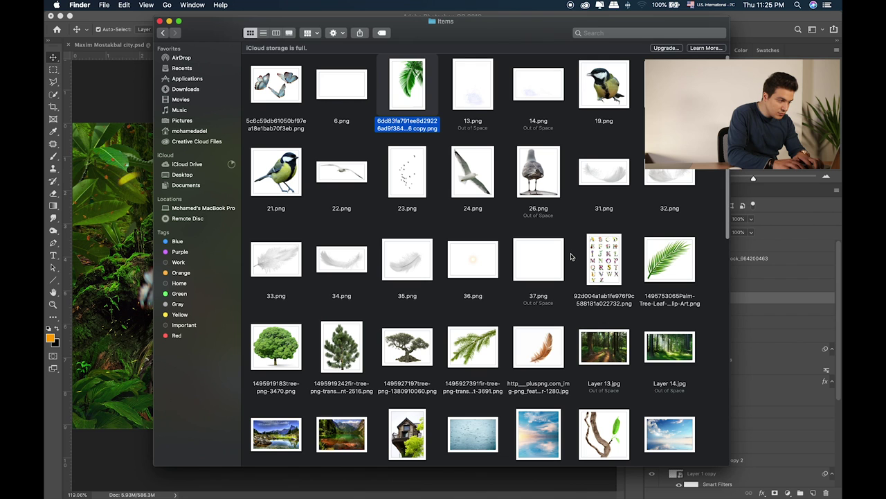
pyautogui.press('Down')
pyautogui.press('Down')
pyautogui.press('Down')
pyautogui.press('Down')
pyautogui.press('Down')
pyautogui.press('Down')
pyautogui.press('Down')
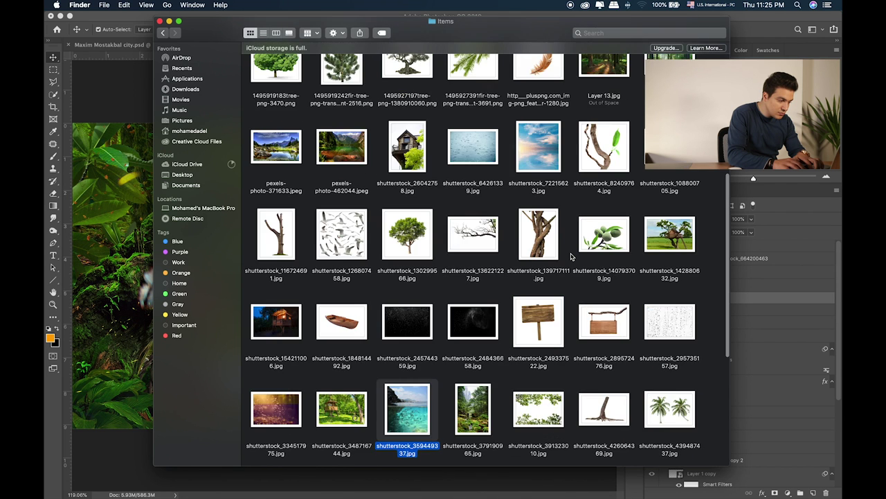
pyautogui.press('Down')
pyautogui.press('Down')
pyautogui.press('Down')
pyautogui.press('super+Up')
pyautogui.press('super+bracketleft')
pyautogui.press('Down')
pyautogui.press('Down')
pyautogui.press('Down')
pyautogui.press('Down')
pyautogui.press('Down')
pyautogui.press('Down')
pyautogui.press('Down')
pyautogui.press('Down')
pyautogui.press('Down')
pyautogui.press('Down')
pyautogui.press('Down')
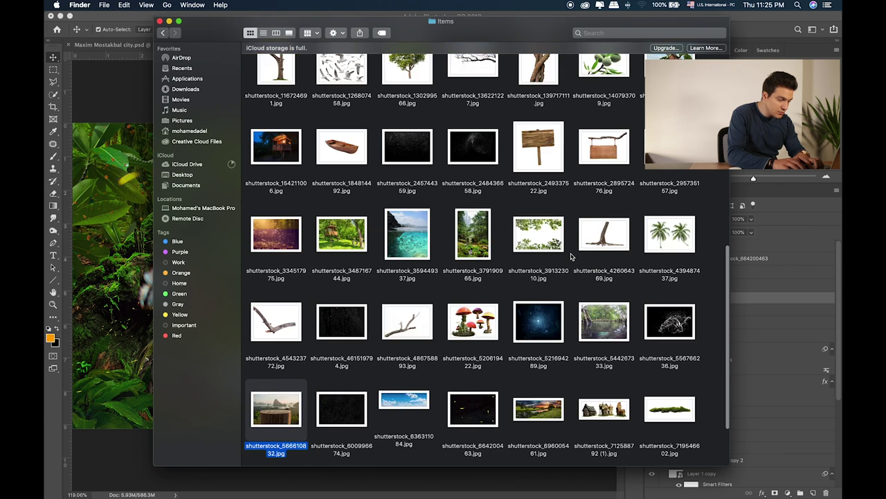
pyautogui.press('Right')
pyautogui.press('Right')
pyautogui.press('super+Down')
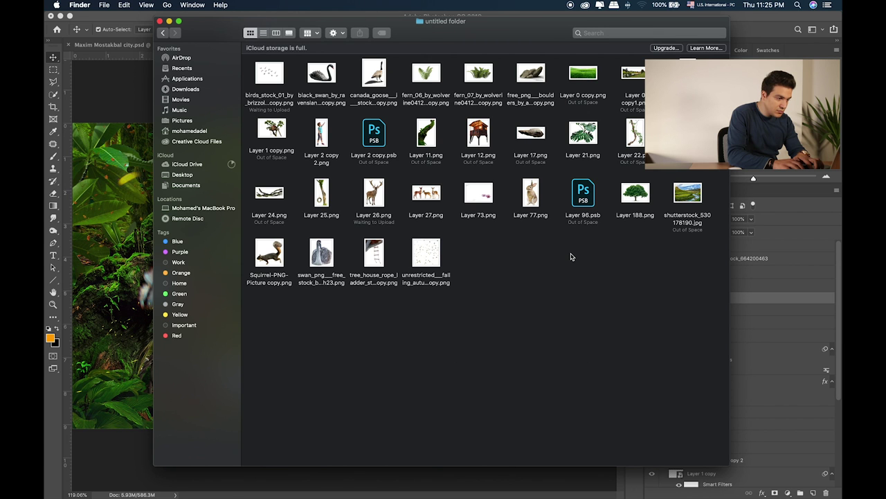
pyautogui.press('super+Up')
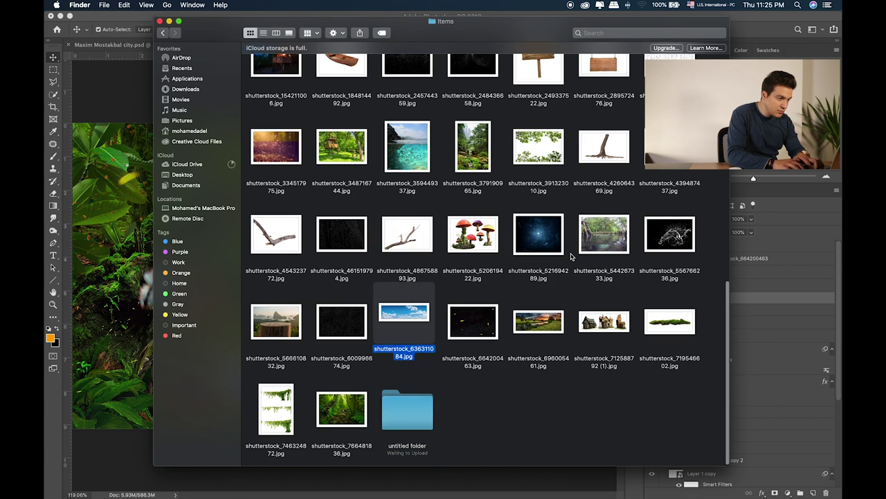
pyautogui.press('Up')
pyautogui.press('Up')
pyautogui.press('Up')
pyautogui.press('Up')
pyautogui.press('Up')
pyautogui.press('Up')
pyautogui.press('Up')
pyautogui.press('Up')
pyautogui.press('Up')
pyautogui.press('Up')
pyautogui.press('Up')
pyautogui.press('Up')
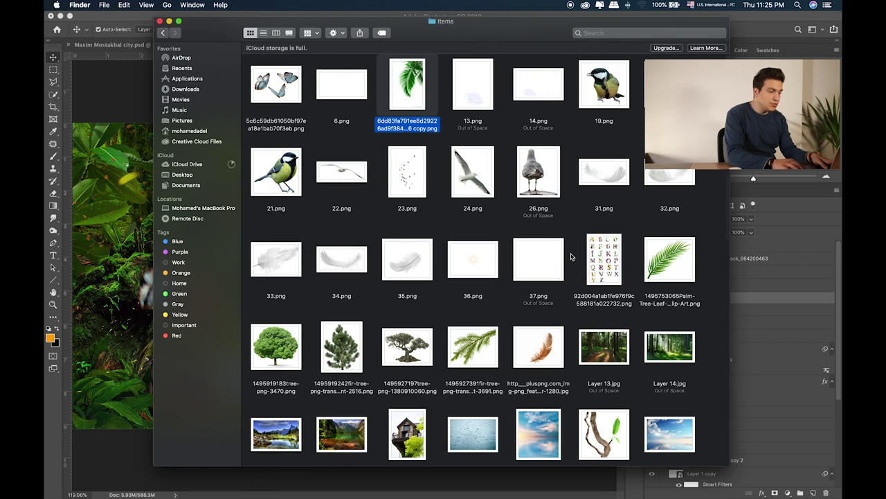
# Place 21.png from the Items folder into the New document as a layer above the Butterfly group
pyautogui.press('Right')
pyautogui.press('Right')
pyautogui.press('Right')
pyautogui.moveTo(276, 172); pyautogui.dragTo(111, 181)
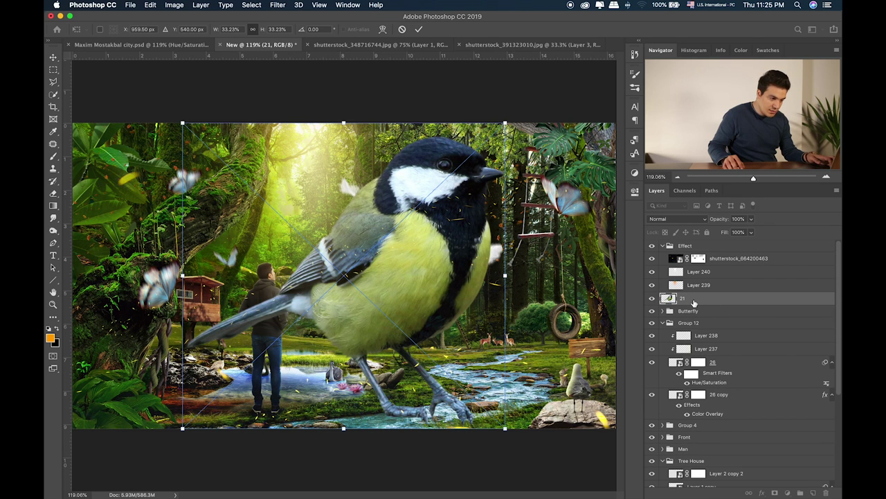
pyautogui.press('Return')
# Scale the placed bird down to a tiny size and perch it on the mossy trunk above the large butterfly by the red cabin
pyautogui.press('super+t')
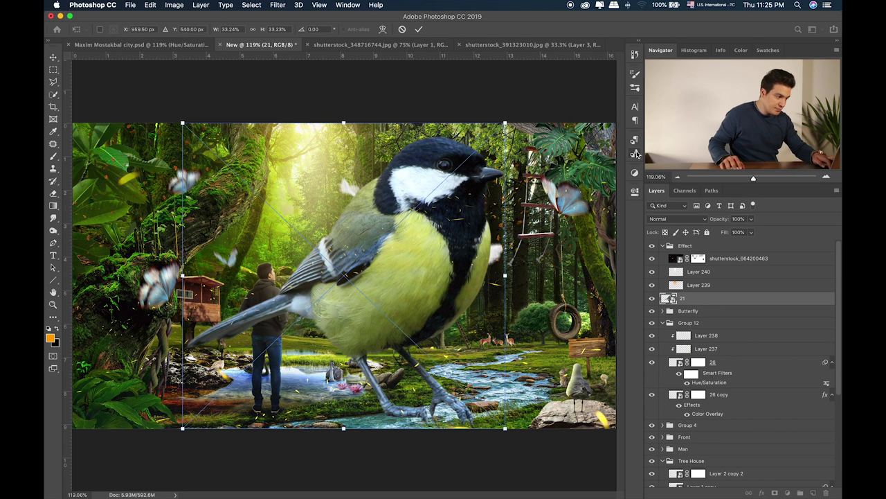
pyautogui.moveTo(504, 120); pyautogui.dragTo(244, 371)
pyautogui.moveTo(215, 398); pyautogui.dragTo(191, 159)
pyautogui.moveTo(218, 130); pyautogui.dragTo(133, 243)
pyautogui.press('Return')
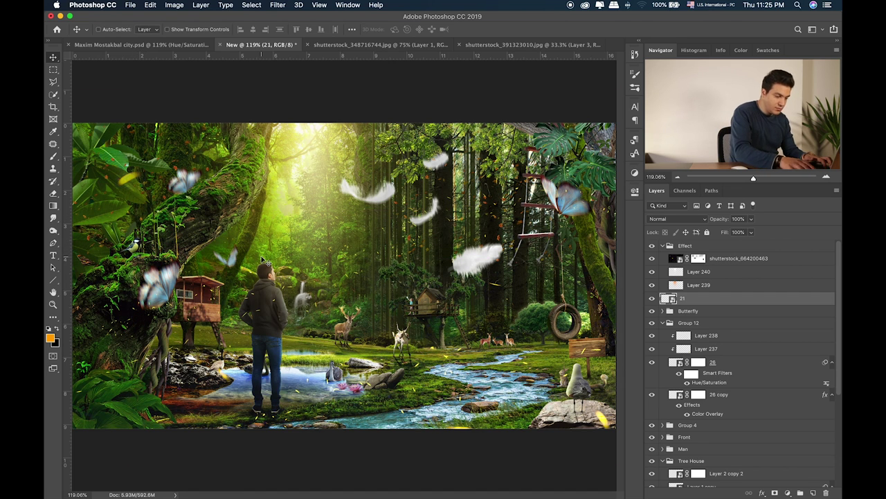
# Darken the perched bird on layer 21 with a Hue/Saturation adjustment of -29 Lightness
pyautogui.press('super+plus')
pyautogui.press('super+plus')
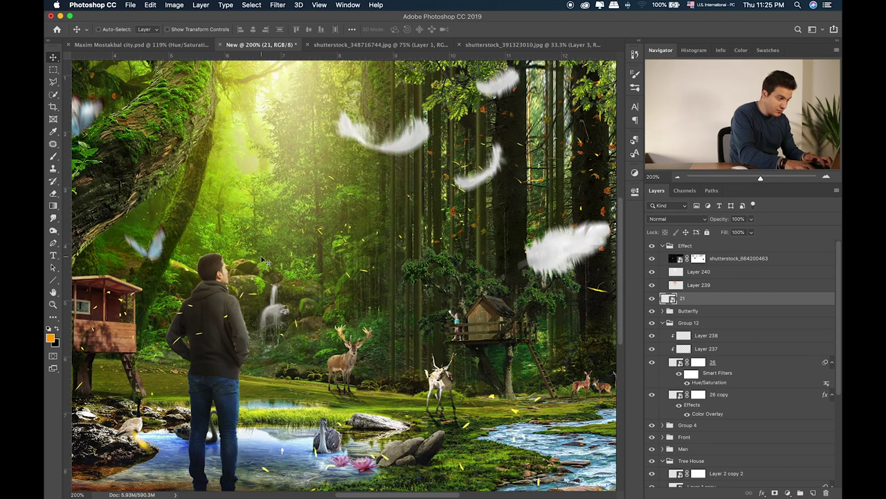
pyautogui.moveTo(323, 265); pyautogui.dragTo(393, 249)
pyautogui.moveTo(349, 185); pyautogui.dragTo(353, 181)
pyautogui.press('super+u')
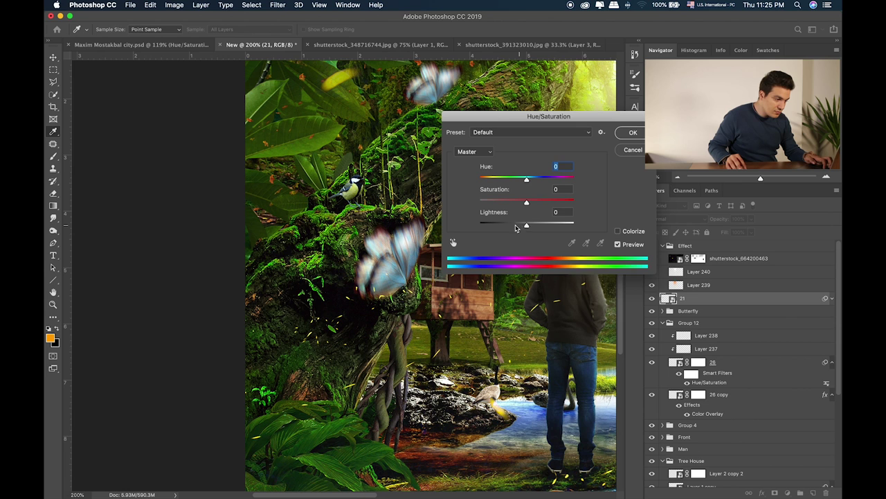
pyautogui.moveTo(516, 228); pyautogui.dragTo(514, 227)
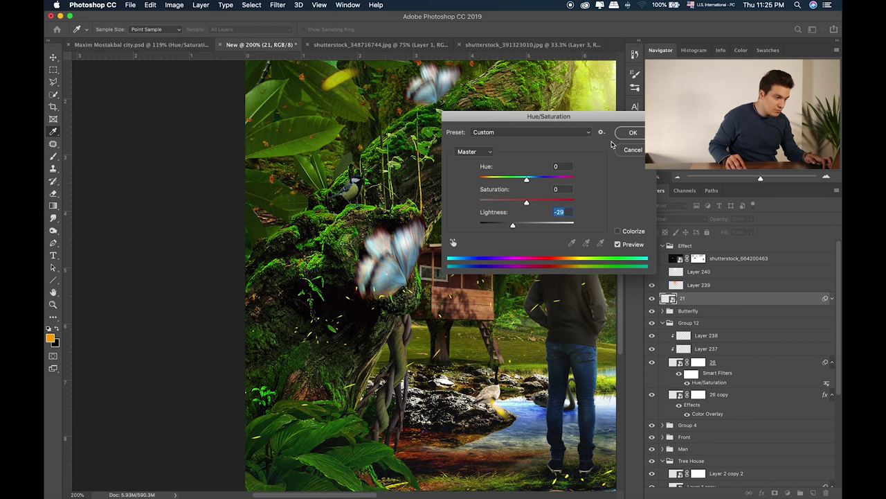
pyautogui.press('Return')
# Place the second bird, 19.png, from the Finder Items folder above layer 21
pyautogui.press('super+Tab')
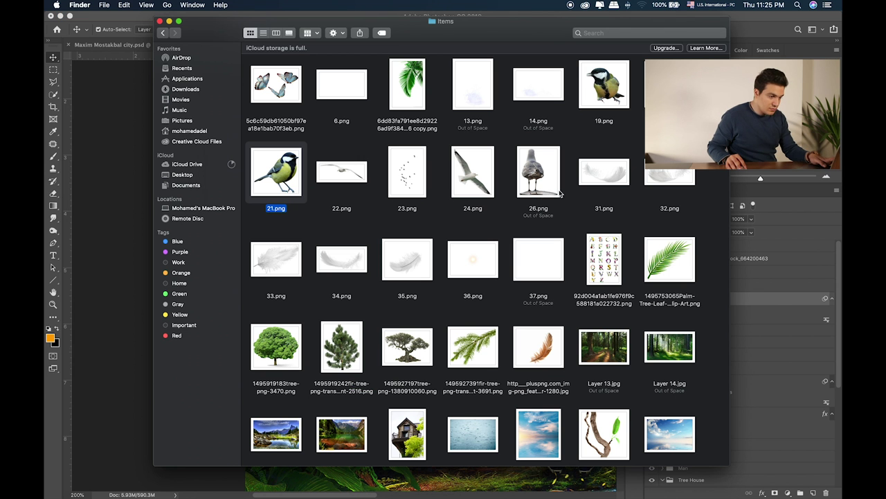
pyautogui.moveTo(604, 83); pyautogui.dragTo(83, 173)
pyautogui.press('Return')
# Shrink the second bird to a tiny size and perch it near the upper end of the leaning mossy trunk
pyautogui.press('super+t')
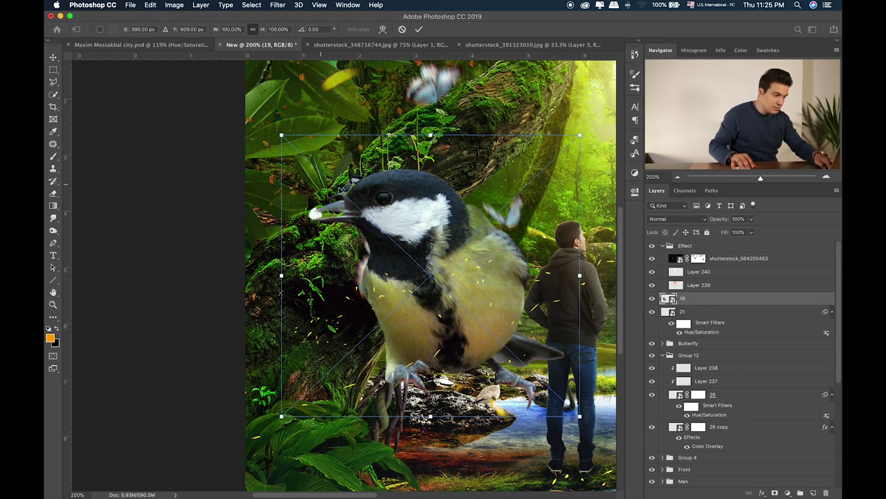
pyautogui.moveTo(282, 135); pyautogui.dragTo(514, 352)
pyautogui.moveTo(531, 368); pyautogui.dragTo(361, 105)
pyautogui.moveTo(419, 114); pyautogui.dragTo(439, 216)
pyautogui.press('Return')
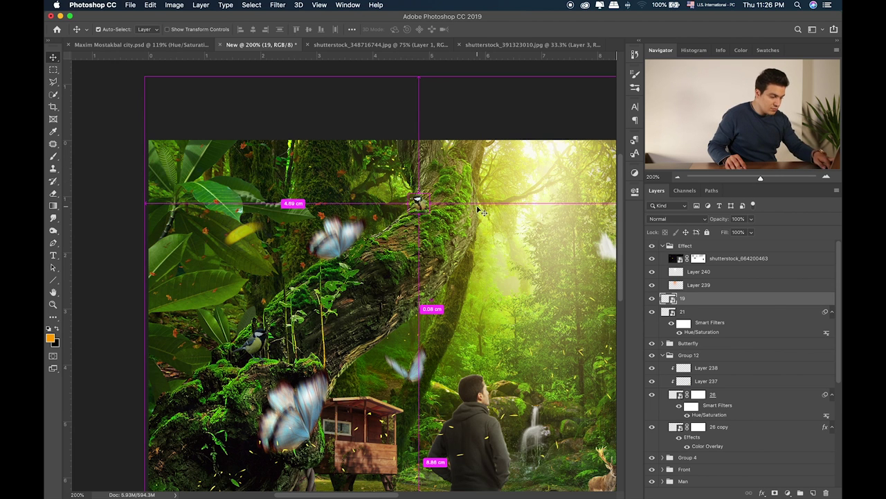
# Apply Hue/Saturation to the second bird with Saturation -28 and Lightness -7
pyautogui.press('super+u')
pyautogui.moveTo(532, 226); pyautogui.dragTo(524, 227)
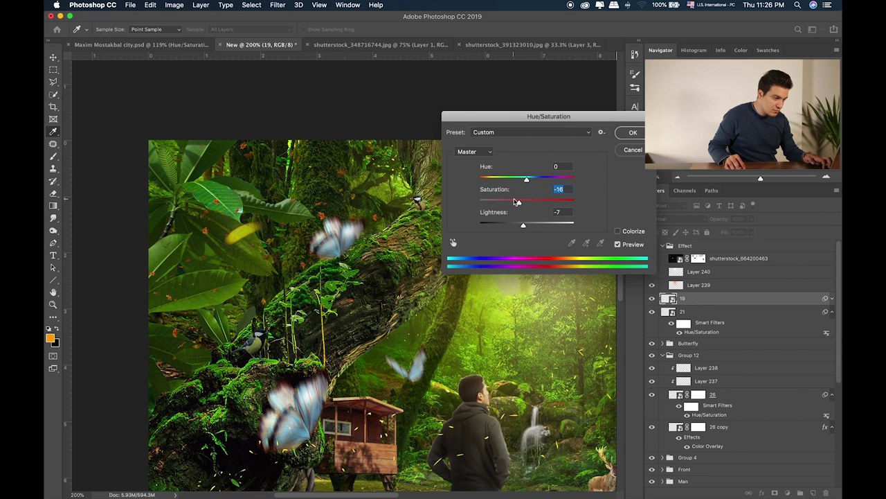
pyautogui.press('Return')
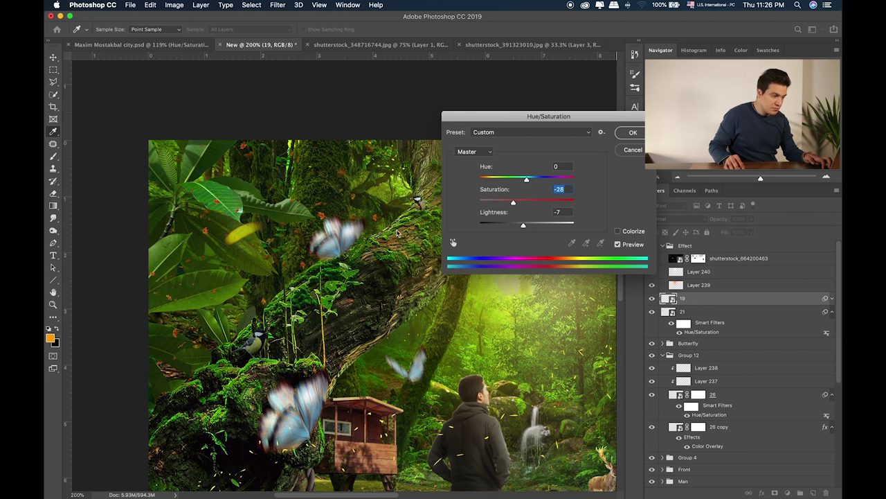
# Group layers 19 and 21 and name the group Birds
pyautogui.moveTo(407, 232)
pyautogui.mouseDown()
pyautogui.moveTo(382, 247)
pyautogui.moveTo(400, 237)
pyautogui.mouseUp()
pyautogui.press('super+minus')
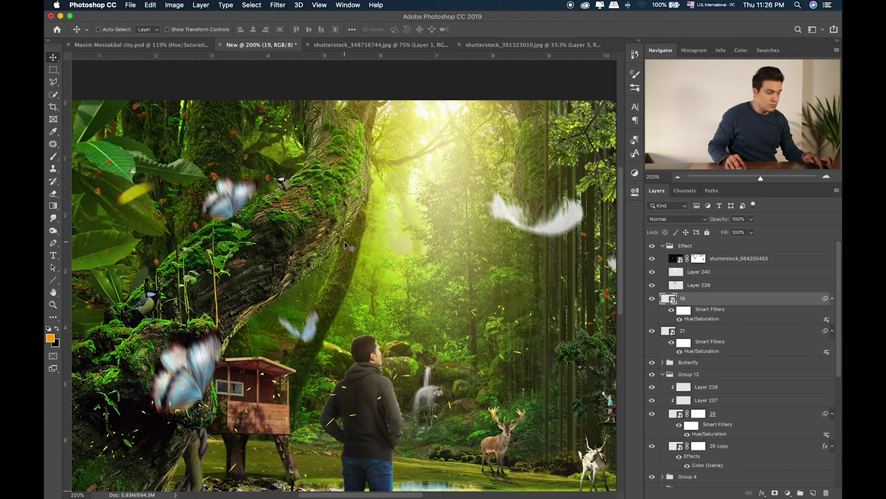
pyautogui.press('super+0')
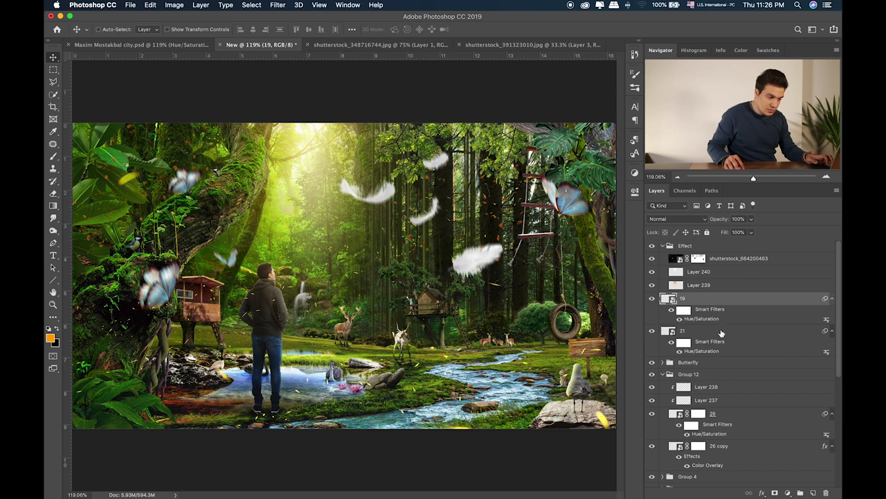
pyautogui.keyDown('shift'); pyautogui.click(720, 333); pyautogui.keyUp('shift')
pyautogui.press('super+g')
pyautogui.doubleClick(688, 298)
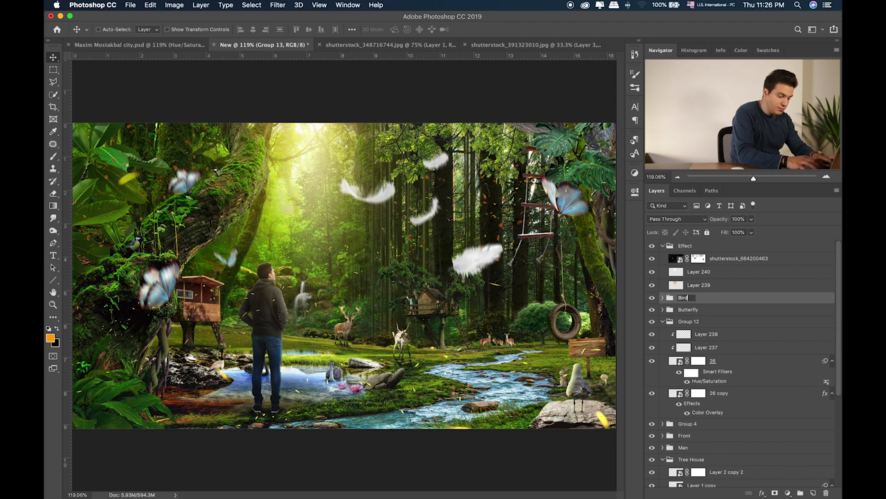
pyautogui.press('Return')
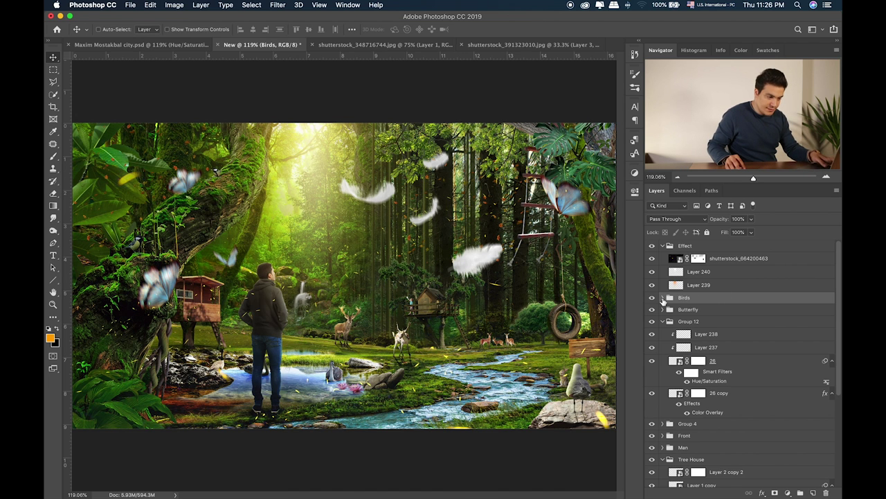
# Place the flying seagull 24.png from Finder inside the Birds group, above layer 19
pyautogui.click(662, 298)
pyautogui.click(728, 312)
pyautogui.press('super+Tab')
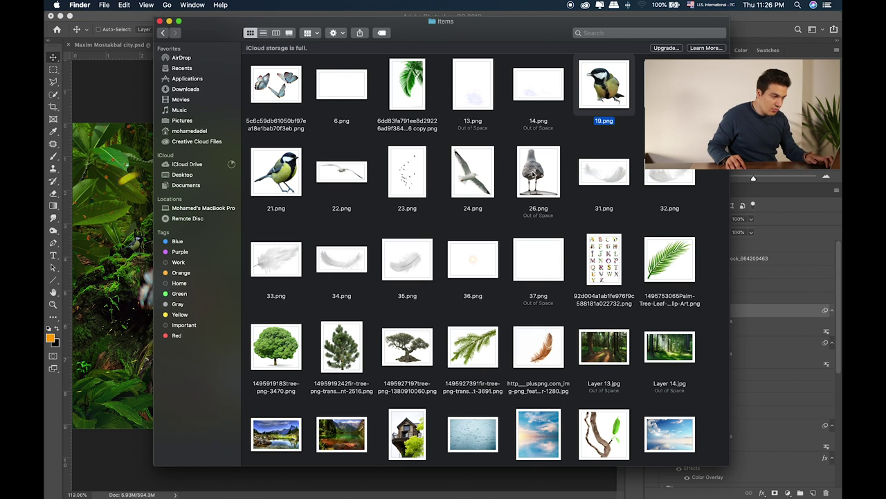
pyautogui.moveTo(479, 175); pyautogui.dragTo(142, 201)
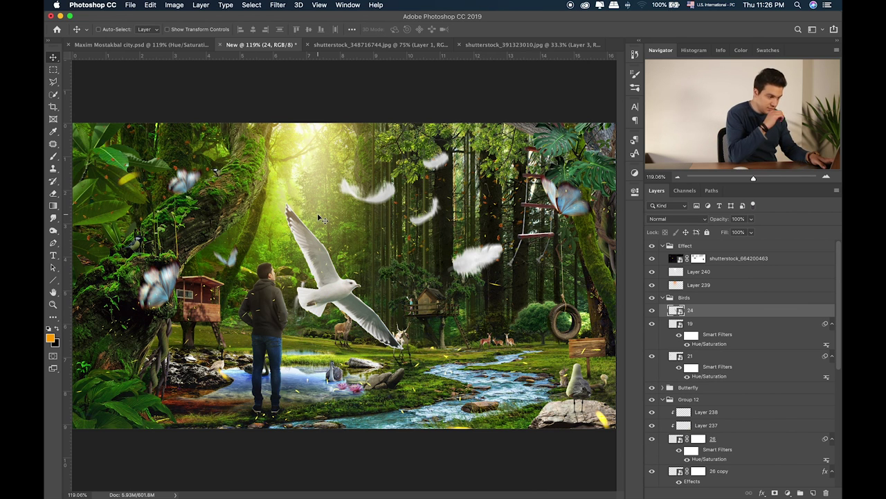
# Scale the seagull to about 20.6% and position it above the large white feather, near the treetops
pyautogui.press('super+t')
pyautogui.moveTo(287, 201); pyautogui.dragTo(379, 154)
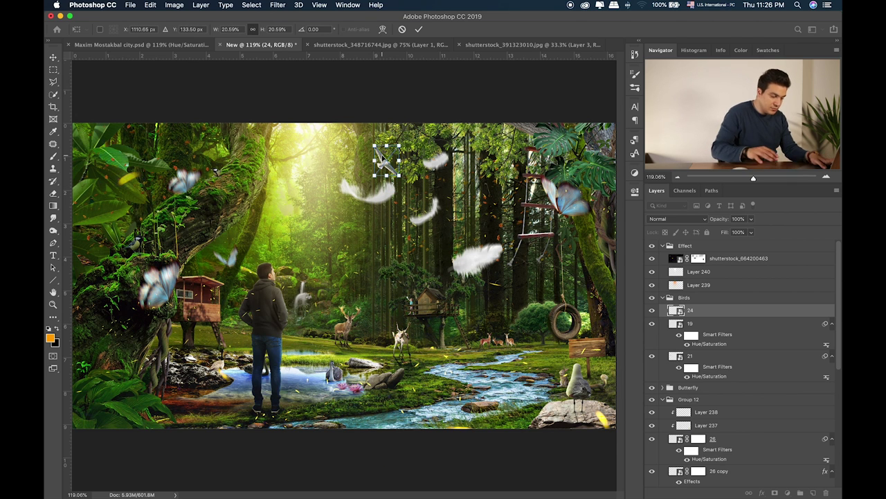
pyautogui.press('Return')
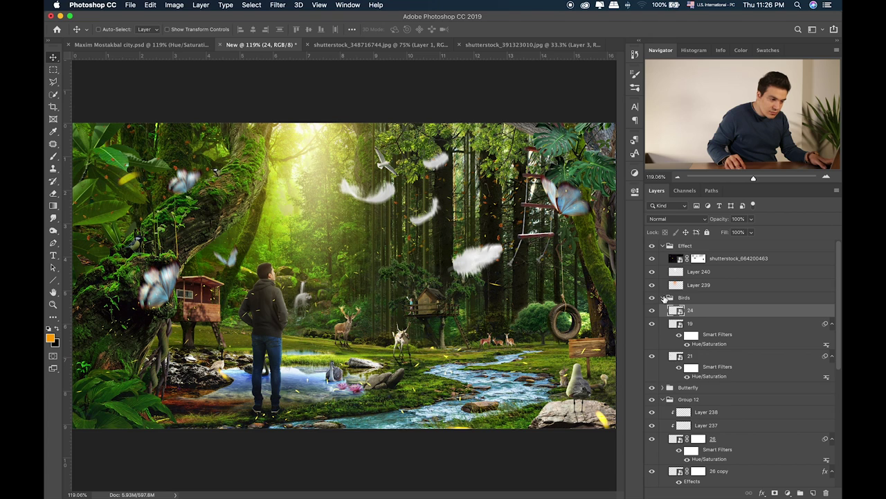
# Collapse the Birds group and Group 12, and check which elements Group 4 contains by toggling its visibility
pyautogui.click(663, 297)
pyautogui.click(692, 311)
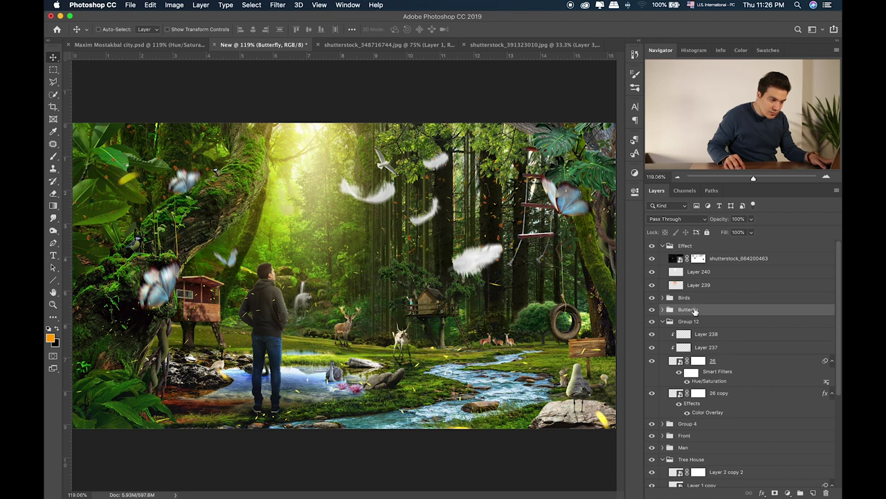
pyautogui.click(664, 322)
pyautogui.click(662, 321)
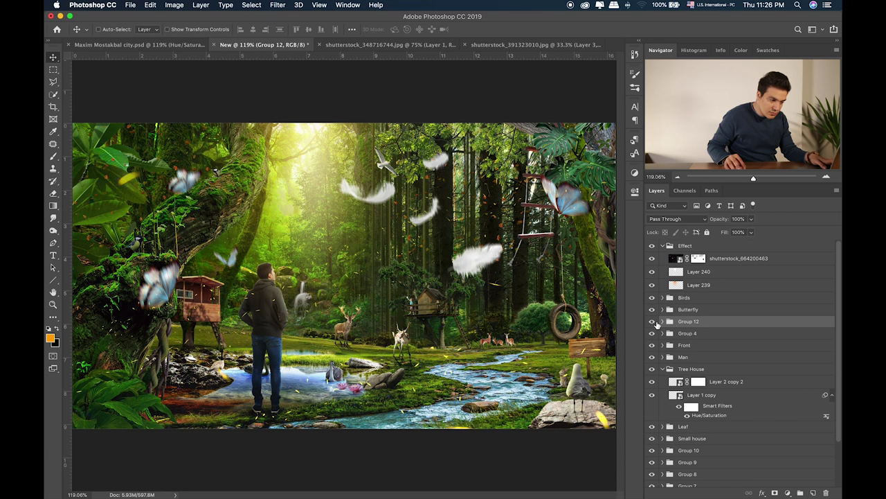
pyautogui.click(652, 333)
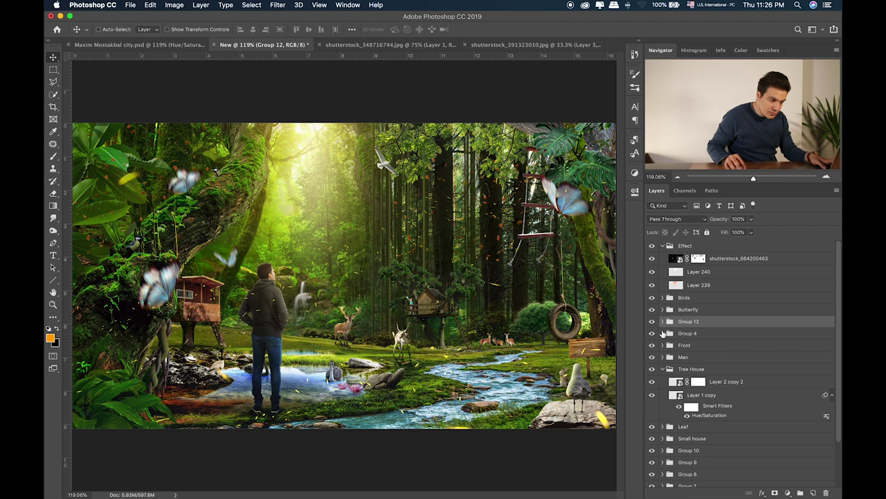
# Move Group 4 above the Birds group in the layer order and collapse the Effect group
pyautogui.click(698, 333)
pyautogui.moveTo(700, 334); pyautogui.dragTo(673, 306)
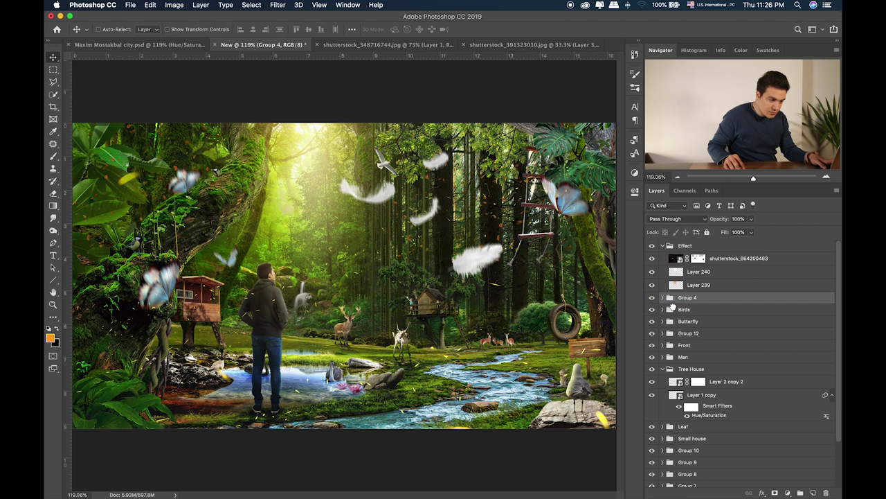
pyautogui.click(662, 246)
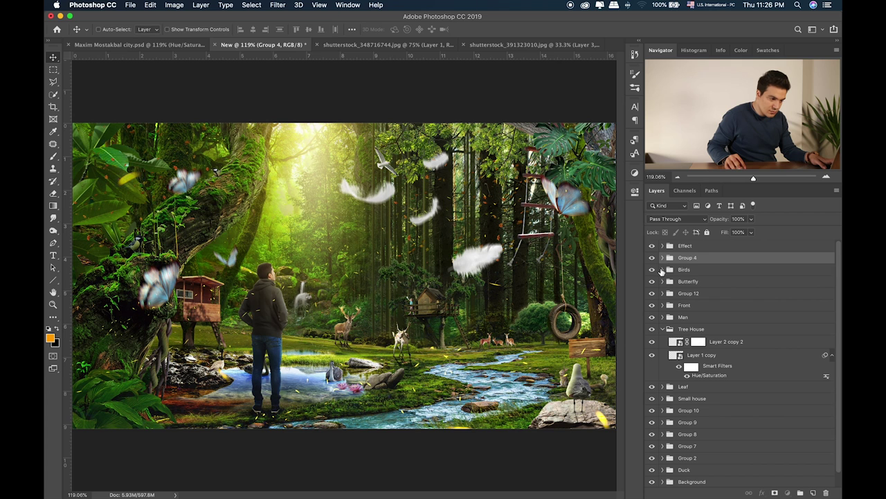
# Place the bird flock image 23.png from Finder inside the Birds group, above layer 24
pyautogui.click(669, 272)
pyautogui.click(663, 270)
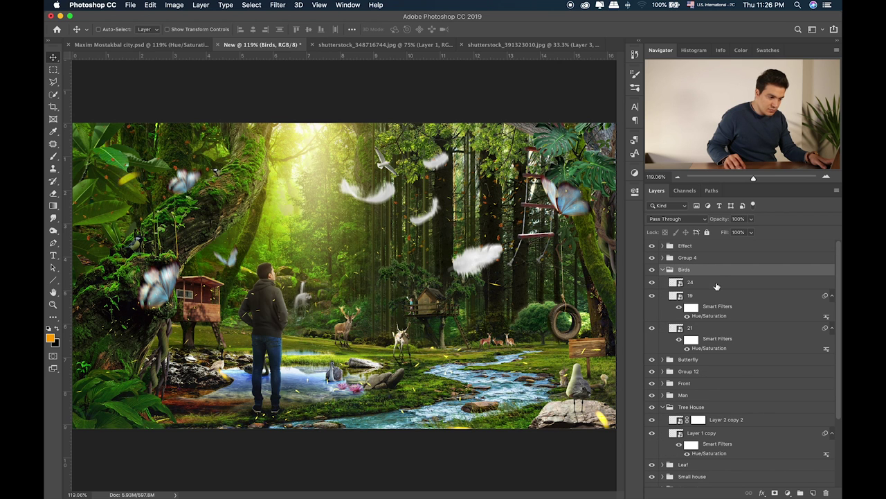
pyautogui.click(716, 285)
pyautogui.press('super+Tab')
pyautogui.moveTo(398, 214); pyautogui.dragTo(133, 200)
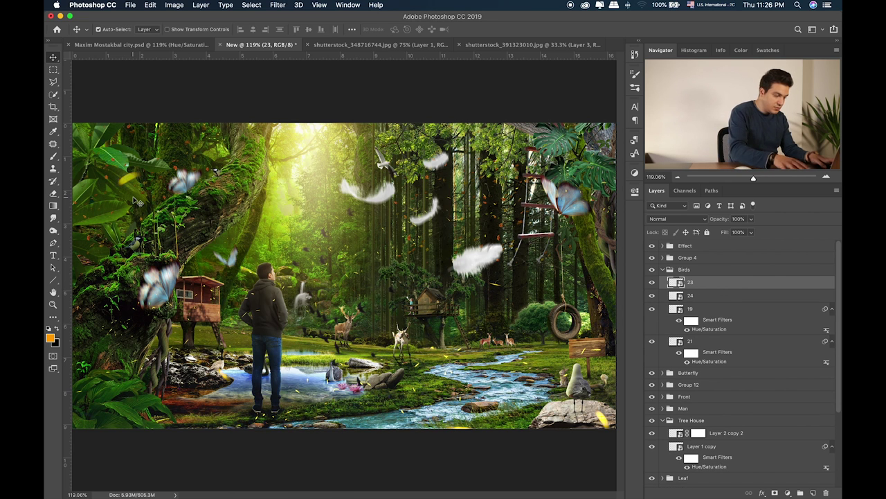
# Scale the bird flock down and position it among the sunlit trees above the man
pyautogui.moveTo(458, 123); pyautogui.dragTo(333, 289)
pyautogui.moveTo(312, 335); pyautogui.dragTo(346, 157)
pyautogui.press('Return')
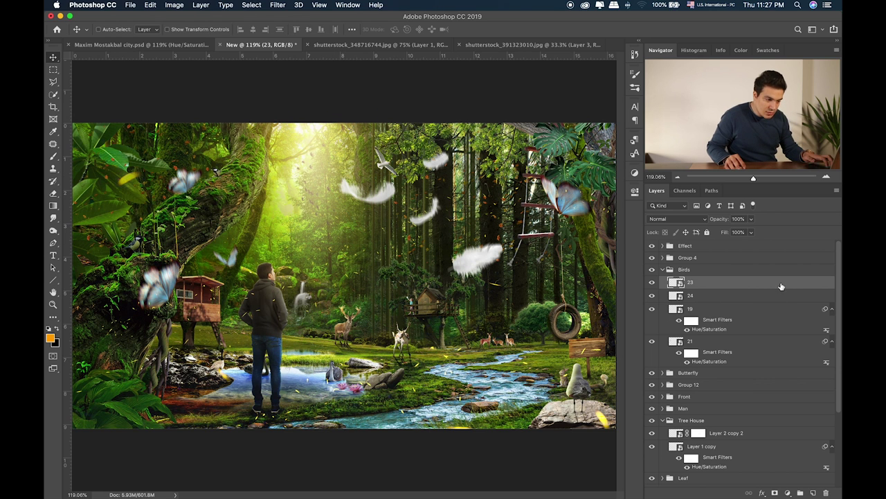
# Add a white Color Overlay in Normal blend mode to the bird flock on layer 23
pyautogui.doubleClick(781, 286)
pyautogui.click(488, 197)
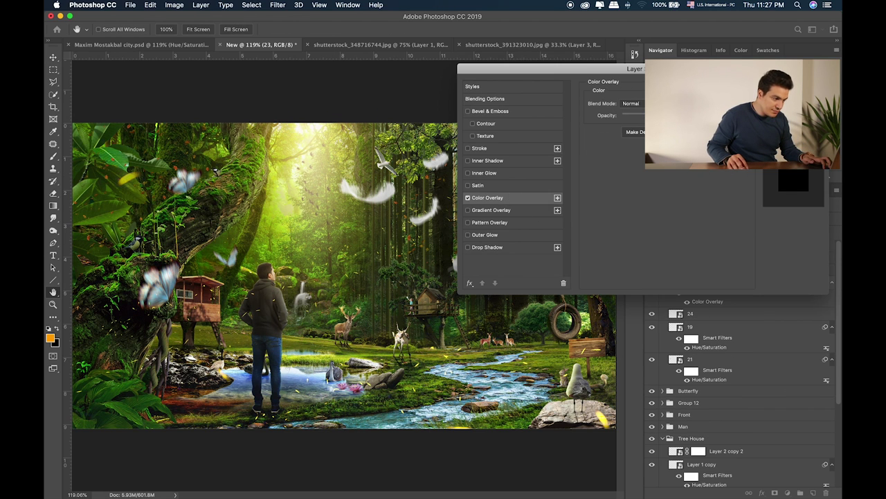
pyautogui.click(706, 103)
pyautogui.moveTo(547, 156); pyautogui.dragTo(513, 135)
pyautogui.press('Return')
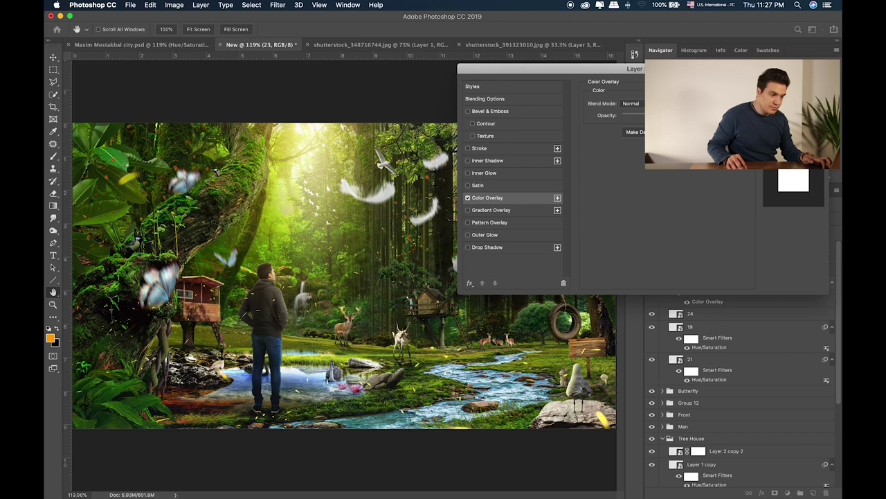
pyautogui.press('Return')
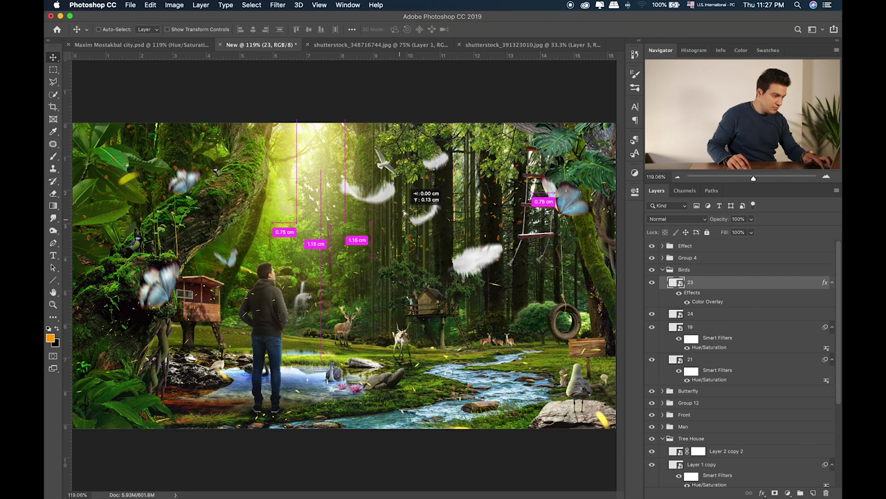
# Transform the white bird flock again and adjust its position in the sunlit area above the man
pyautogui.press('super+t')
pyautogui.moveTo(275, 229); pyautogui.dragTo(299, 205)
pyautogui.press('Return')
pyautogui.moveTo(346, 178)
pyautogui.mouseDown()
pyautogui.moveTo(304, 196)
pyautogui.moveTo(344, 183)
pyautogui.mouseUp()
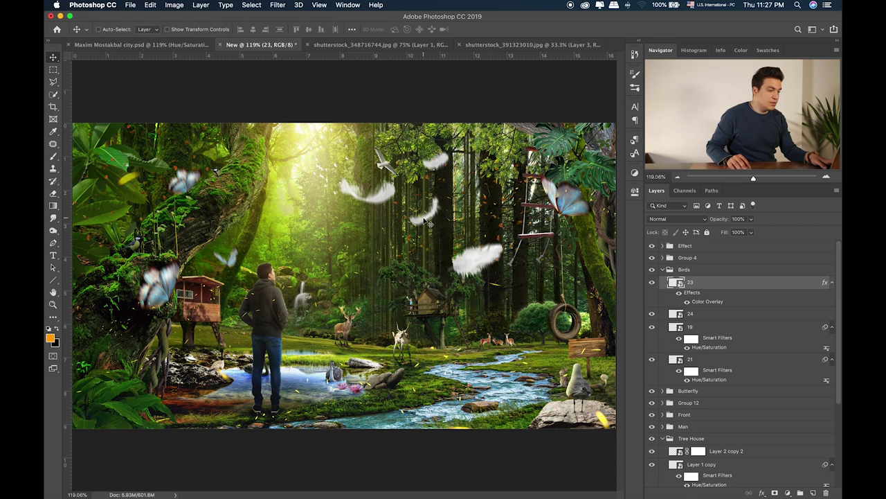
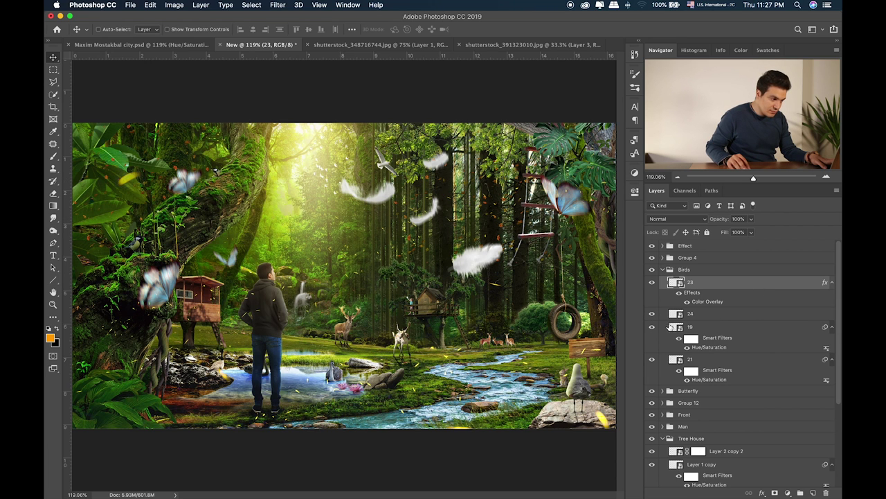
# Place the seagull image 22.png from Finder inside the Birds group, scaled down and positioned among the feathers in front of the dark trees
pyautogui.click(722, 318)
pyautogui.press('super+Tab')
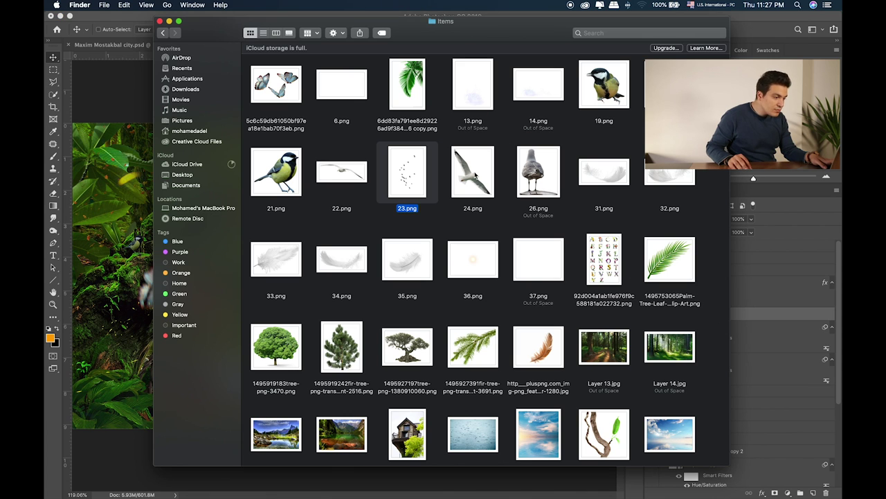
pyautogui.moveTo(343, 171); pyautogui.dragTo(457, 233)
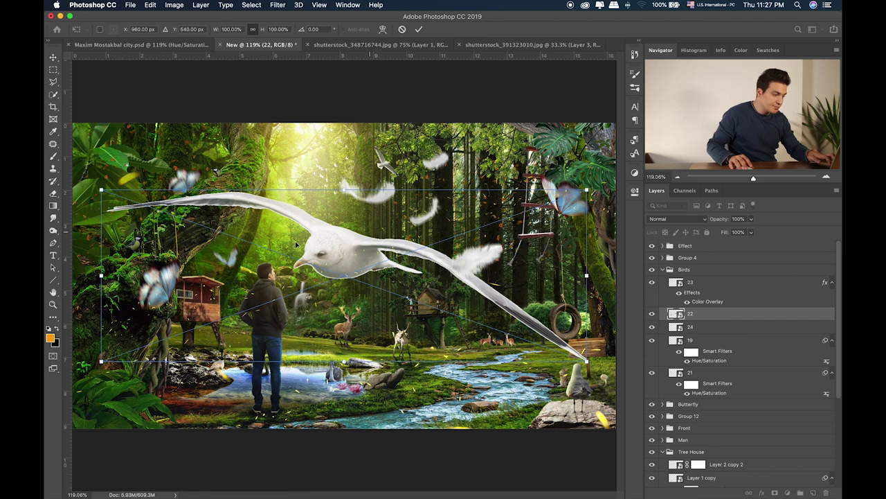
pyautogui.moveTo(100, 360); pyautogui.dragTo(433, 177)
pyautogui.moveTo(537, 208); pyautogui.dragTo(467, 186)
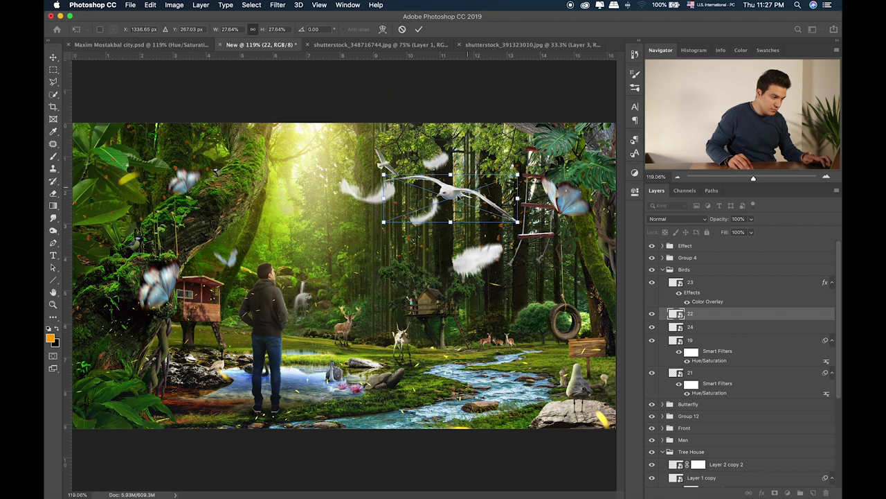
pyautogui.moveTo(378, 225); pyautogui.dragTo(410, 213)
pyautogui.press('Return')
# Scale down the feathers in Group 4 and move them up toward the rope ladder
pyautogui.click(699, 263)
pyautogui.hotkey('ctrl', 't')
pyautogui.click(499, 196)
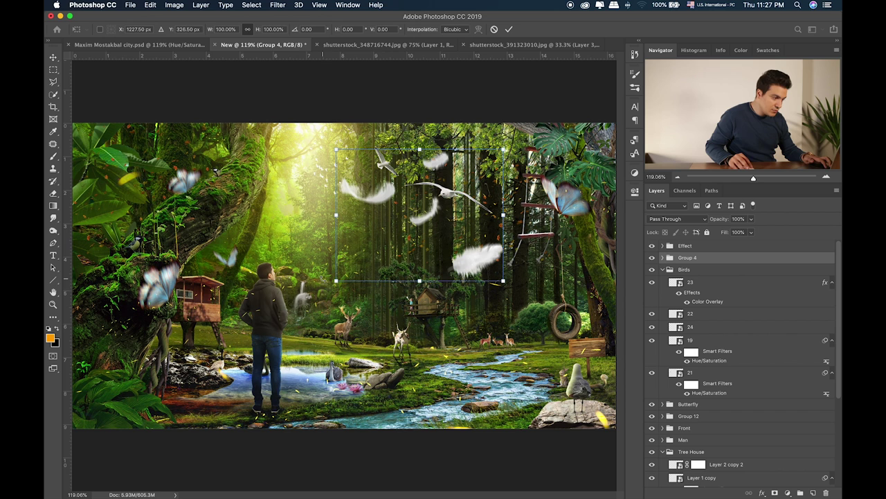
pyautogui.moveTo(334, 280); pyautogui.dragTo(385, 244)
pyautogui.press('Return')
pyautogui.moveTo(478, 193); pyautogui.dragTo(518, 179)
# Duplicate the Group 4 feathers over the sunlit area above the man and flip the copy horizontally
pyautogui.moveTo(262, 199); pyautogui.dragTo(284, 189)
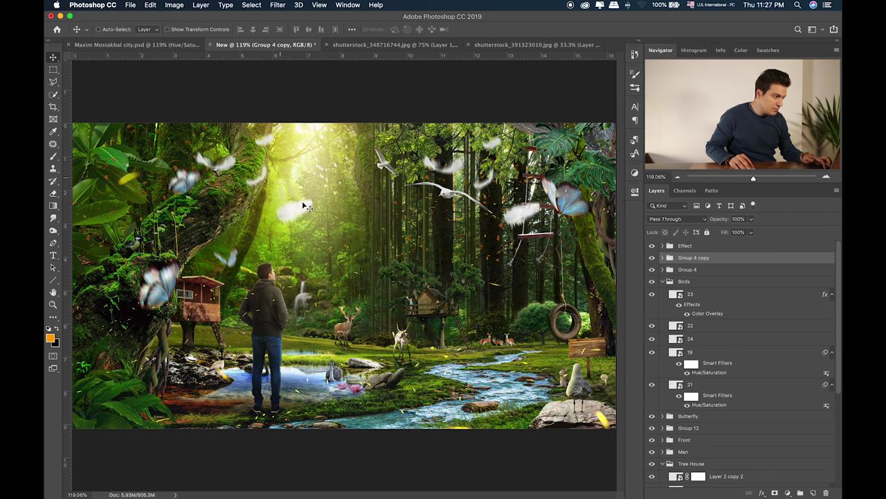
pyautogui.press('super+t')
pyautogui.press('Return')
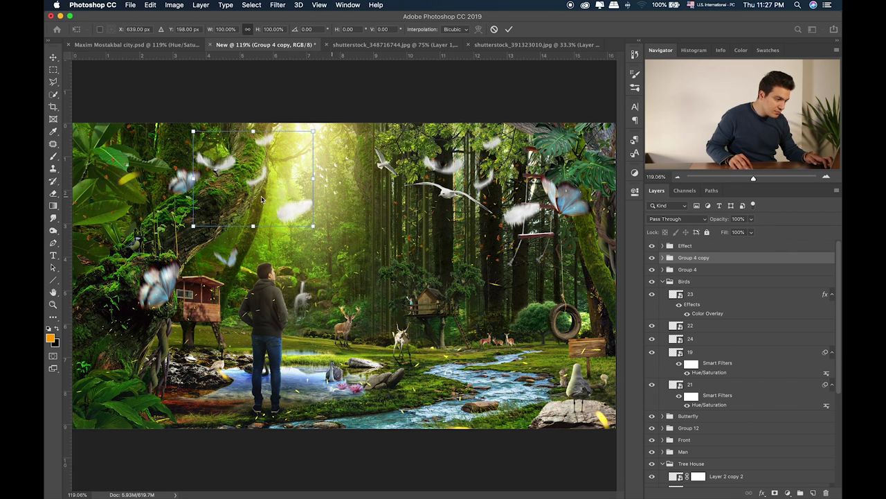
pyautogui.rightClick(257, 194)
pyautogui.click(284, 309)
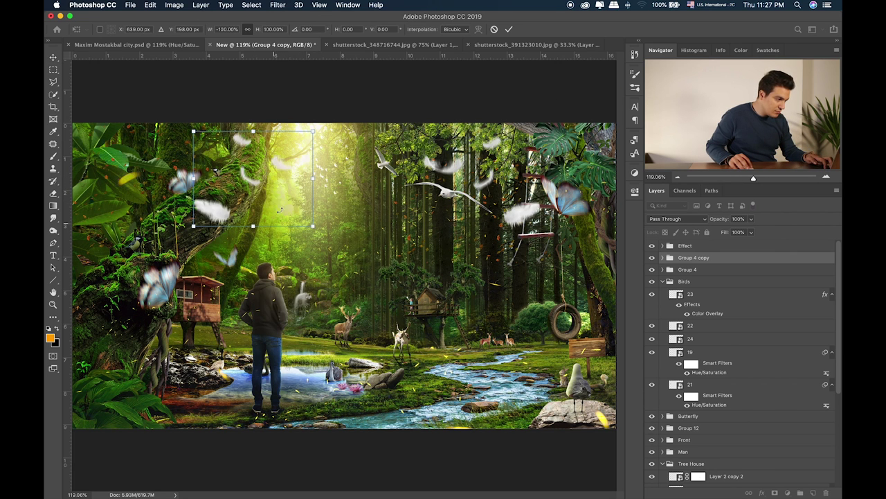
pyautogui.moveTo(288, 168); pyautogui.dragTo(295, 167)
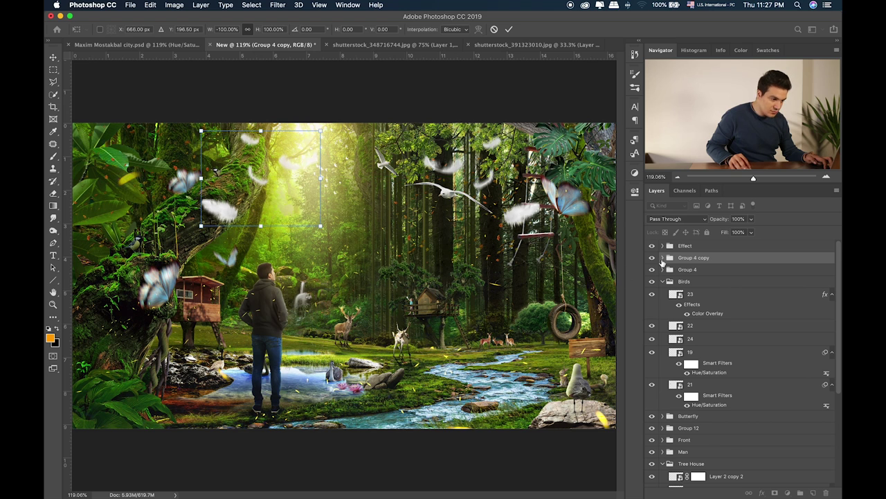
pyautogui.press('Return')
# Spread feathers 35, 34 and 33 of Group 4 copy individually across the sunlit area above the man
pyautogui.click(662, 258)
pyautogui.click(724, 290)
pyautogui.moveTo(384, 232); pyautogui.dragTo(413, 295)
pyautogui.click(740, 306)
pyautogui.moveTo(480, 288); pyautogui.dragTo(588, 324)
pyautogui.click(734, 334)
pyautogui.moveTo(367, 209); pyautogui.dragTo(485, 250)
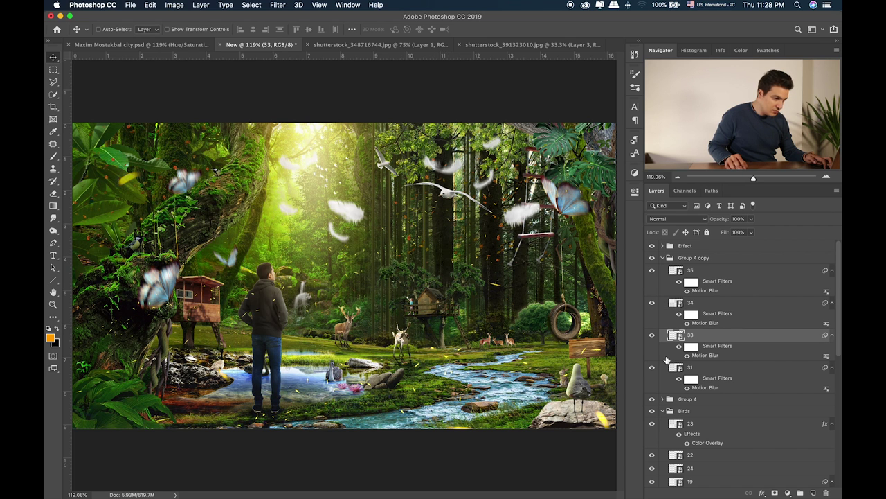
# Transform feather 33 in Group 4 copy and move it to the image's top edge beside the sunlight
pyautogui.hotkey('ctrl', 't')
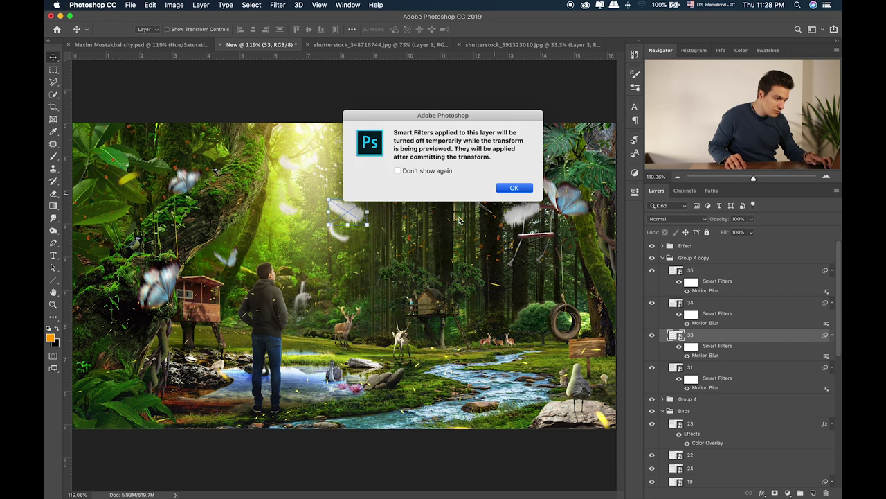
pyautogui.press('Return')
pyautogui.moveTo(367, 225)
pyautogui.mouseDown()
pyautogui.moveTo(349, 213)
pyautogui.moveTo(381, 221)
pyautogui.moveTo(377, 229)
pyautogui.mouseUp()
pyautogui.press('Return')
pyautogui.moveTo(394, 187); pyautogui.dragTo(369, 152)
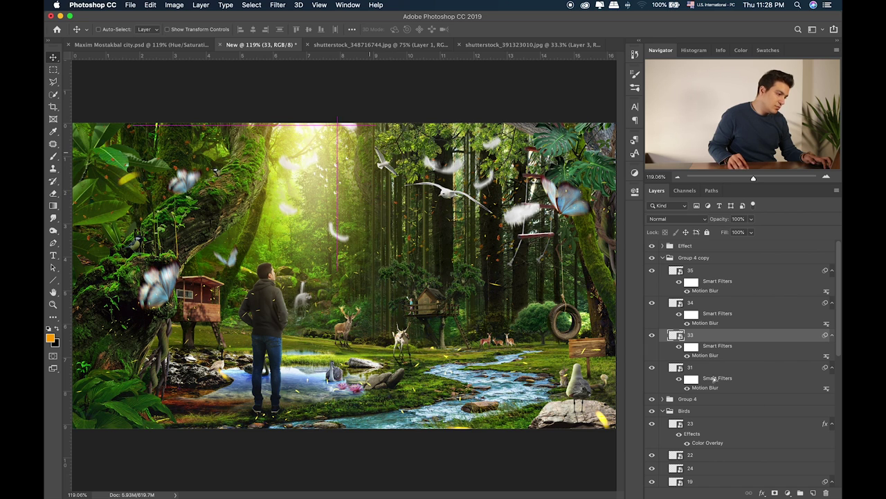
# Enlarge and rotate feather 31 in Group 4 copy, placing it over the mossy tree near the image's top edge
pyautogui.click(690, 369)
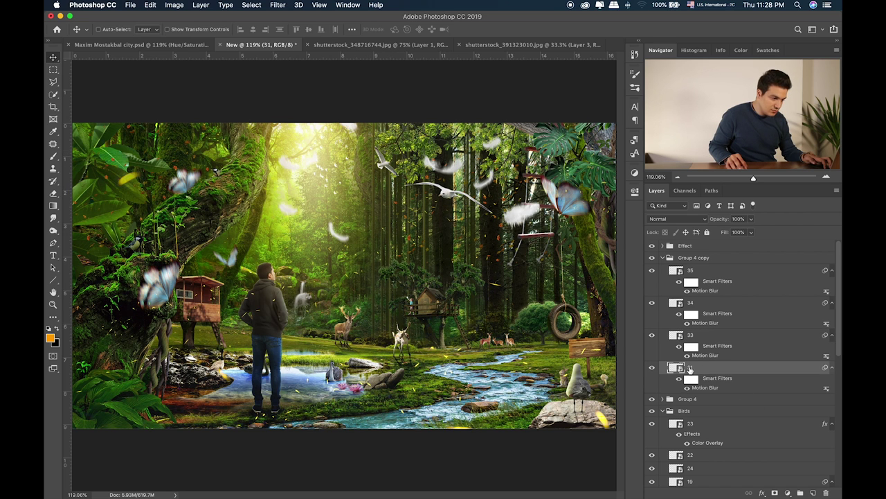
pyautogui.press('super+t')
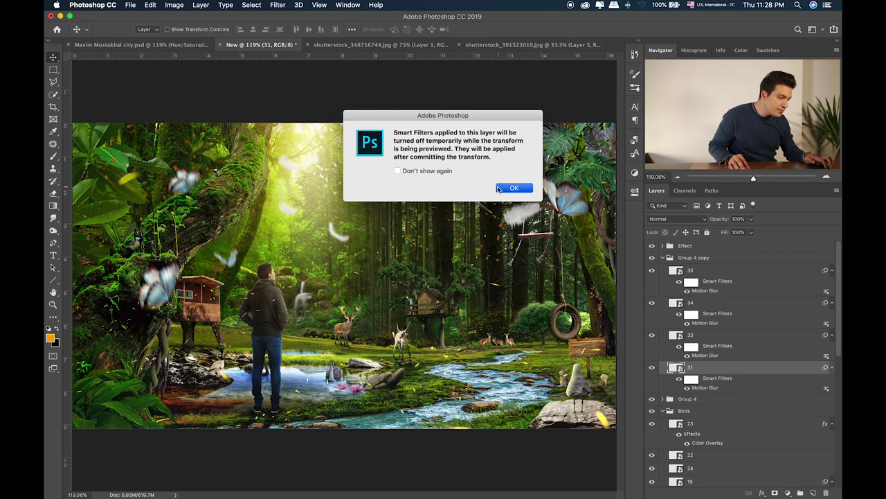
pyautogui.click(499, 189)
pyautogui.moveTo(277, 148); pyautogui.dragTo(207, 115)
pyautogui.moveTo(315, 160); pyautogui.dragTo(208, 158)
pyautogui.press('Return')
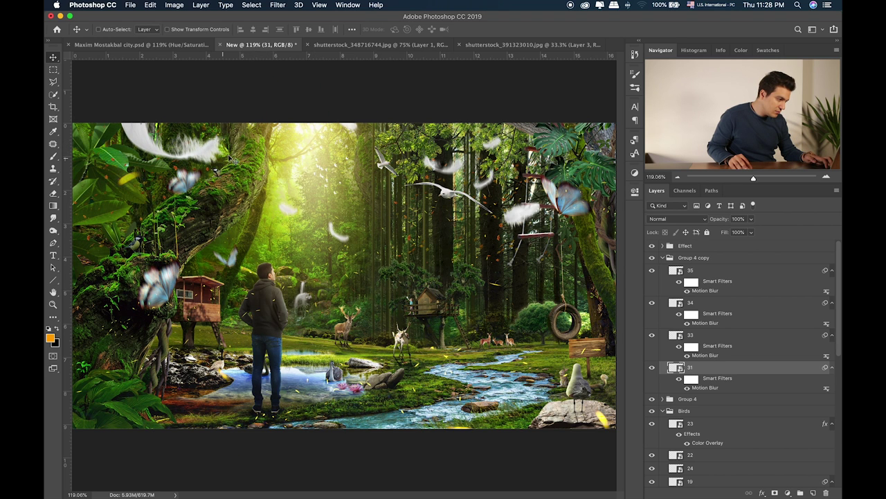
# Flip feather 31 horizontally, rotate it and move it to the image's top edge above the Group 4 feathers
pyautogui.press('super+t')
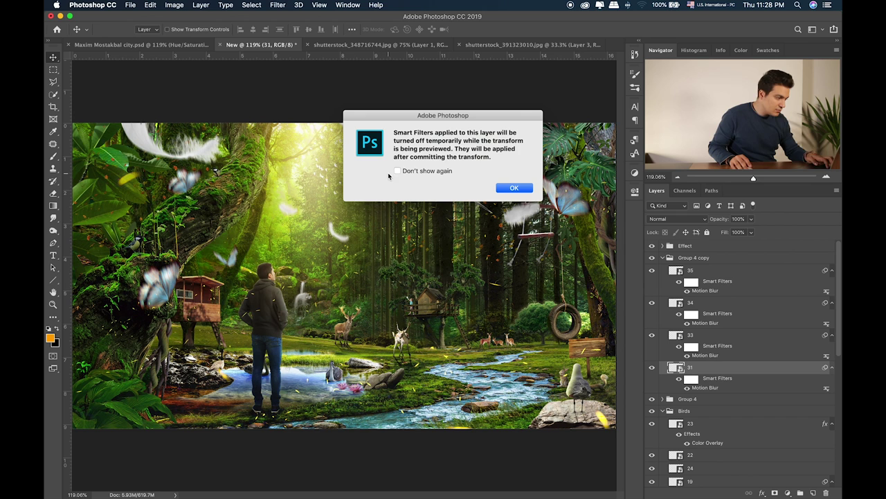
pyautogui.press('Return')
pyautogui.rightClick(164, 146)
pyautogui.click(221, 260)
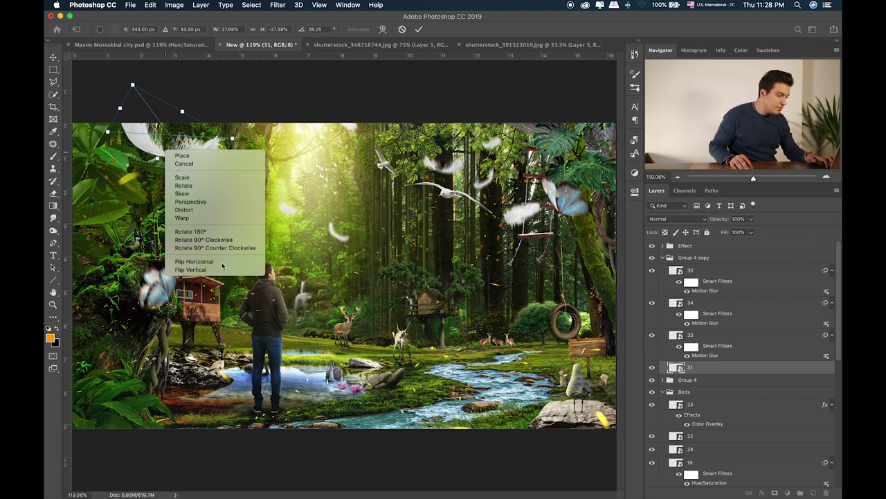
pyautogui.moveTo(204, 134); pyautogui.dragTo(212, 132)
pyautogui.moveTo(268, 124); pyautogui.dragTo(252, 184)
pyautogui.press('Return')
pyautogui.press('Return')
pyautogui.moveTo(207, 139); pyautogui.dragTo(493, 128)
pyautogui.click(663, 258)
pyautogui.click(652, 258)
pyautogui.click(652, 259)
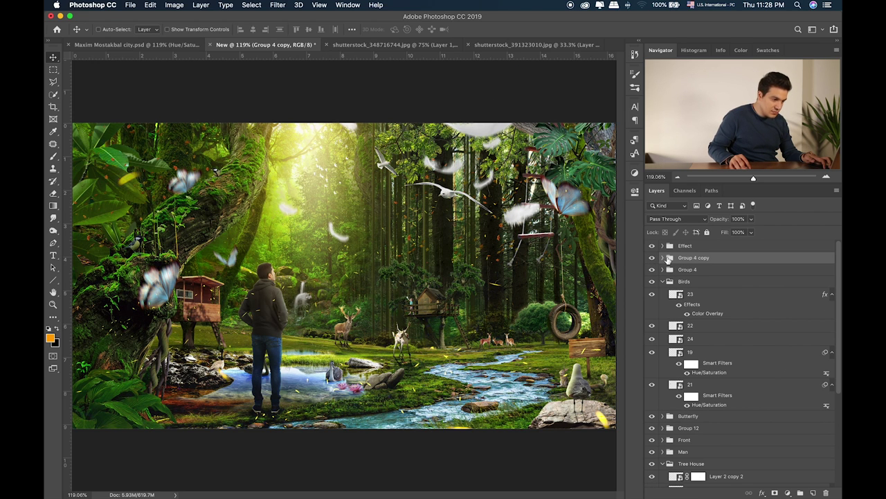
# Reposition feathers 35 and 34 of Group 4 copy in the sunlit area above the man
pyautogui.click(662, 258)
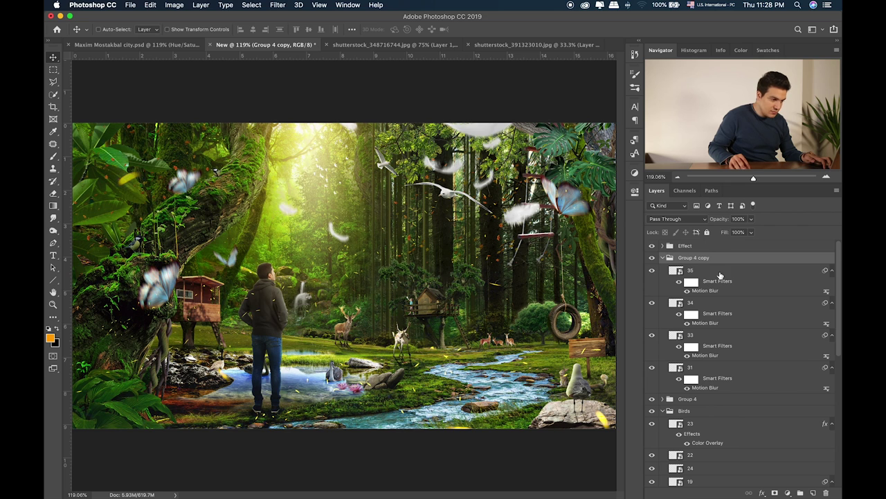
pyautogui.click(720, 274)
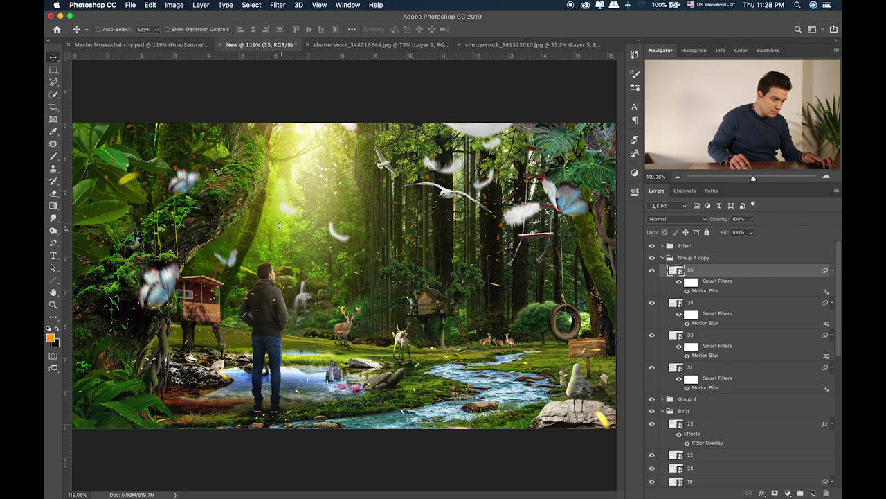
pyautogui.click(683, 305)
pyautogui.moveTo(342, 249); pyautogui.dragTo(409, 260)
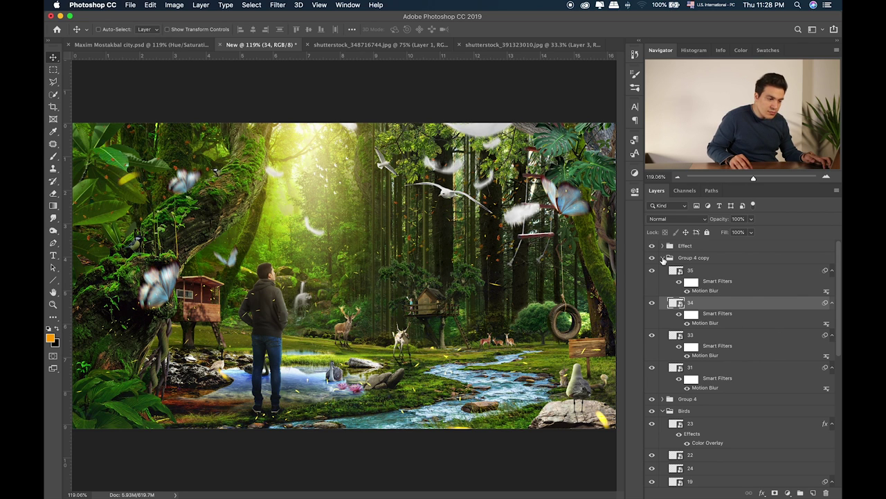
pyautogui.click(663, 258)
# Check which feathers belong to Group 4 and shift that group slightly left, away from the rope ladder
pyautogui.click(653, 270)
pyautogui.click(653, 270)
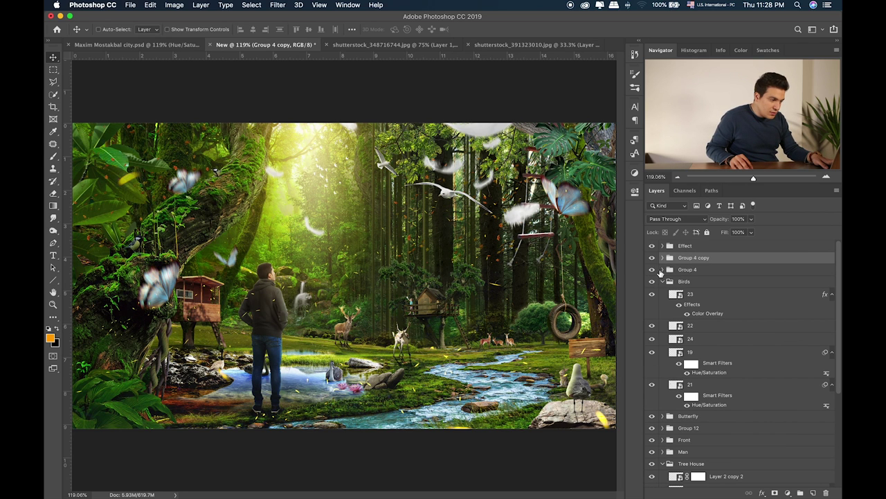
pyautogui.click(687, 270)
pyautogui.hotkey('shift', 'Left')
pyautogui.hotkey('shift', 'Left')
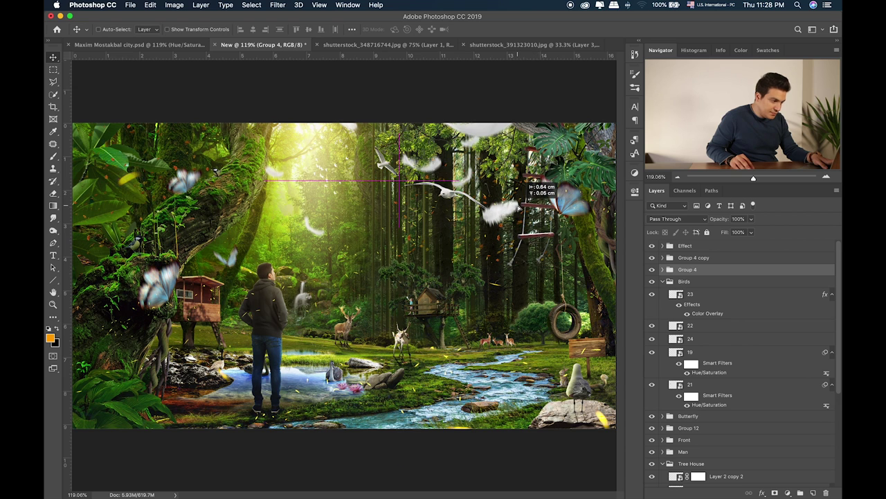
# Place the white dove image 20.png above layer 23 in the Birds group, scaled down beside the sunlit trees
pyautogui.click(687, 304)
pyautogui.press('super+Tab')
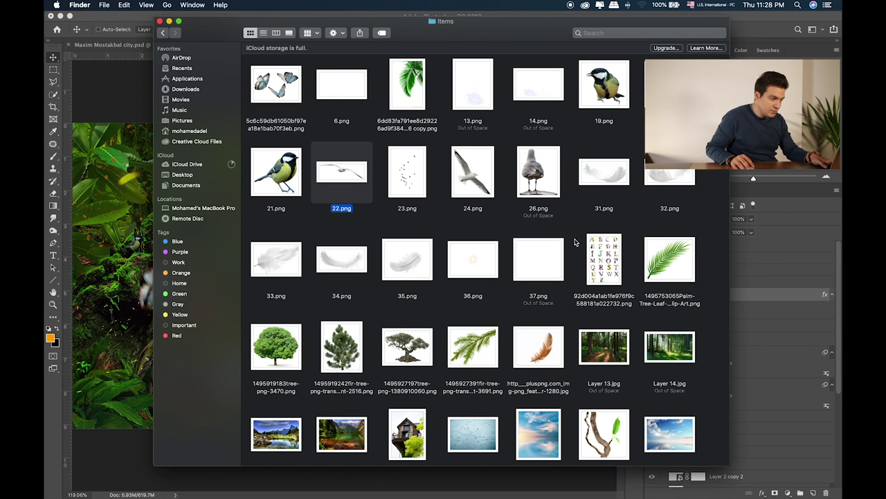
pyautogui.moveTo(342, 171); pyautogui.dragTo(459, 239)
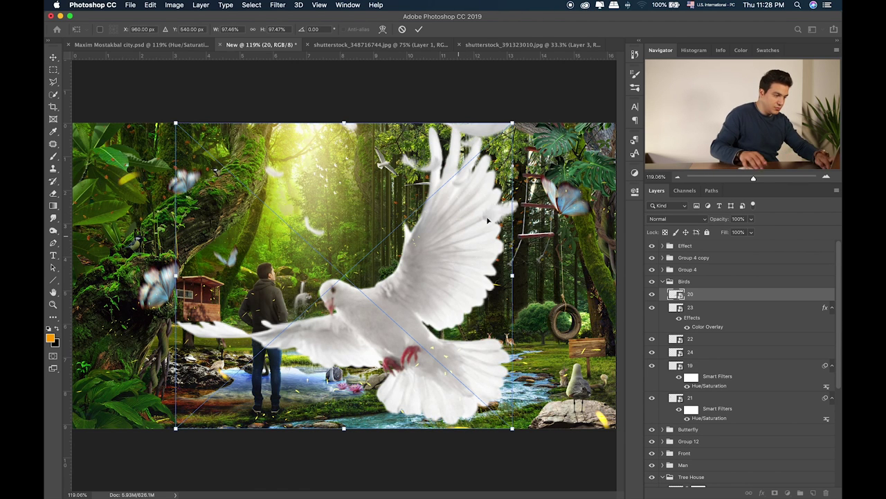
pyautogui.moveTo(518, 122); pyautogui.dragTo(264, 374)
pyautogui.moveTo(301, 340); pyautogui.dragTo(352, 193)
pyautogui.click(418, 29)
# Transform the dove again, adjusting its tilt and moving it just below the seagull on layer 24
pyautogui.press('super+t')
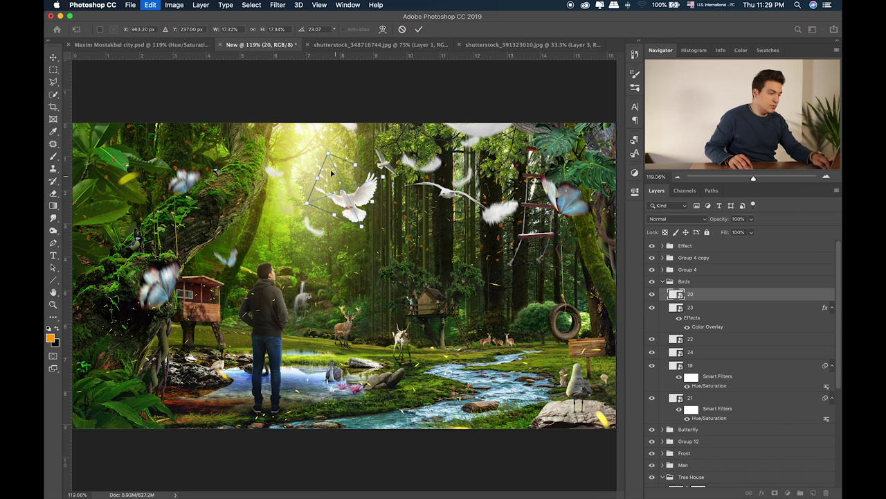
pyautogui.moveTo(329, 155); pyautogui.dragTo(379, 197)
pyautogui.press('Return')
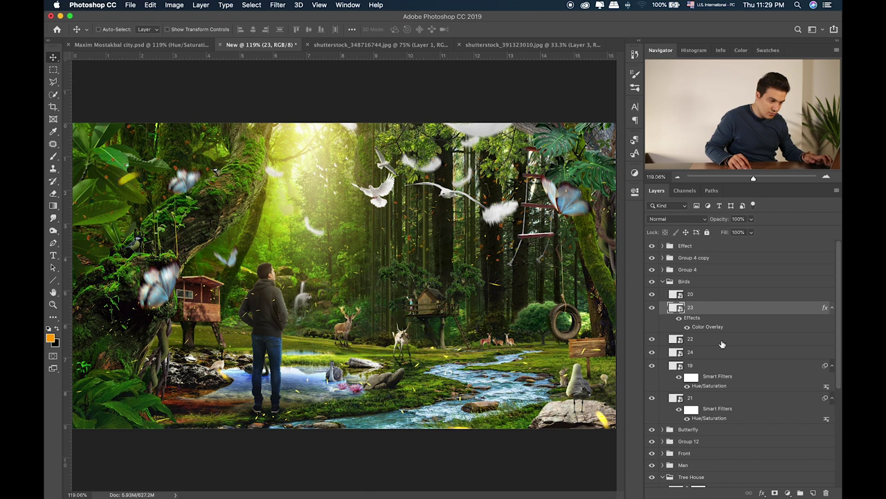
# Scale the bird flock on layer 23 and the seagull on layer 22 together to about 79%
pyautogui.click(721, 342)
pyautogui.press('super+t')
pyautogui.moveTo(491, 213); pyautogui.dragTo(446, 193)
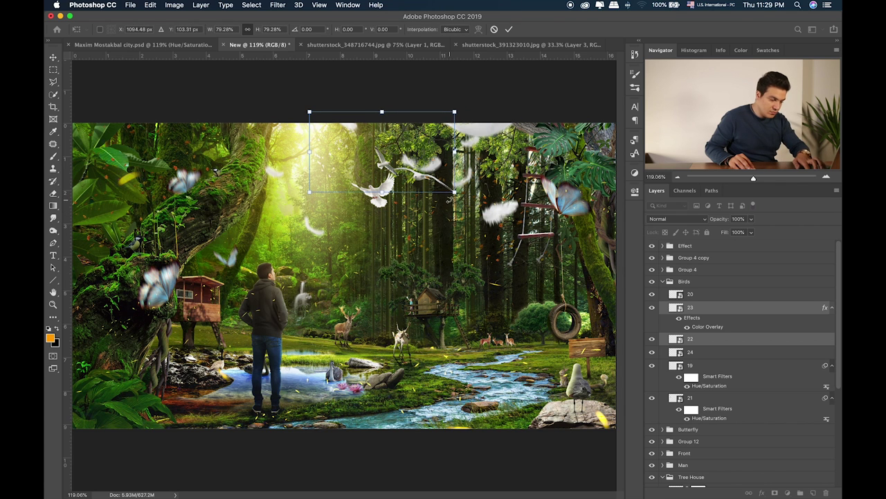
pyautogui.press('Return')
# Reposition the bird flock, and move the seagull on layer 22 down in front of the dark trees above the tree house
pyautogui.click(747, 314)
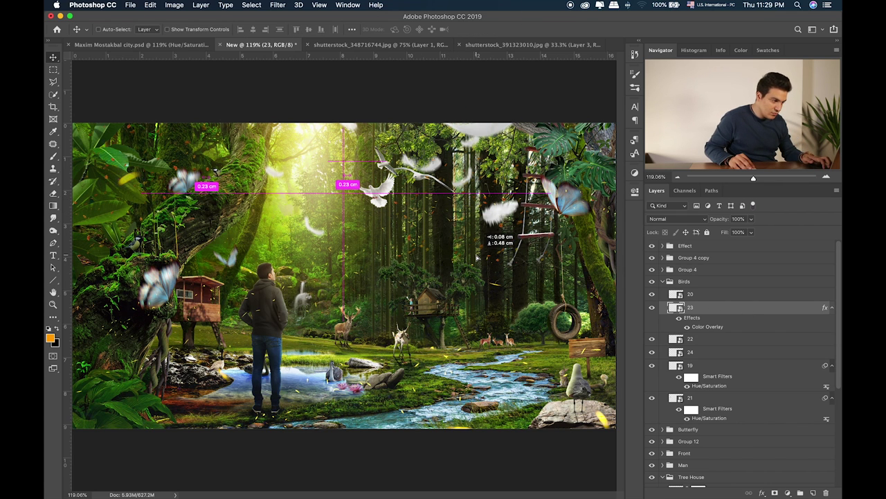
pyautogui.click(721, 340)
pyautogui.moveTo(463, 186); pyautogui.dragTo(471, 237)
# Move the seagull on layer 24 into the sunlit area above the dove and scale it down
pyautogui.click(705, 353)
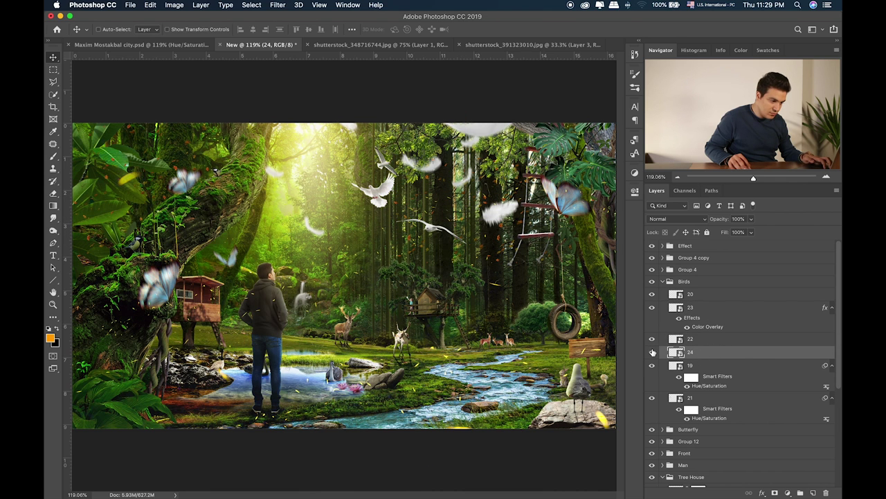
pyautogui.moveTo(481, 198); pyautogui.dragTo(434, 189)
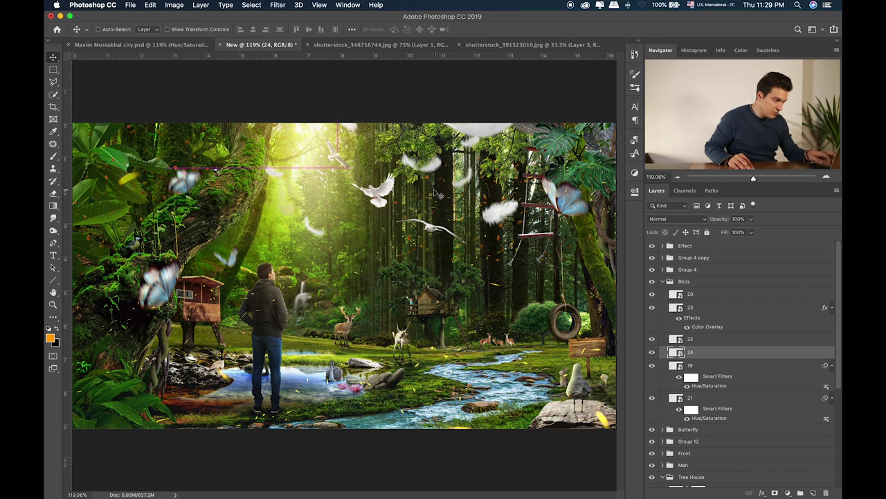
pyautogui.press('super+t')
pyautogui.moveTo(352, 168); pyautogui.dragTo(387, 173)
pyautogui.press('Return')
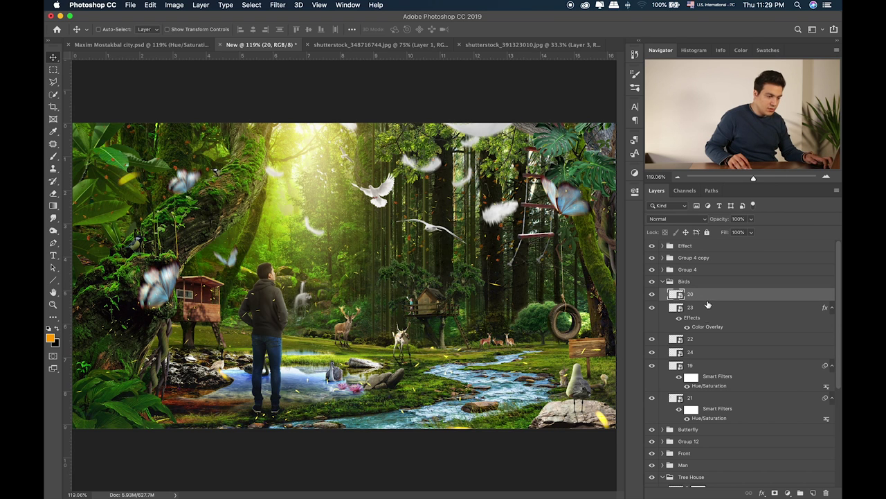
# Apply Motion Blur with angle -76° and distance 13 pixels to the dove, and copy the filter to the seagull on layer 22
pyautogui.click(284, 5)
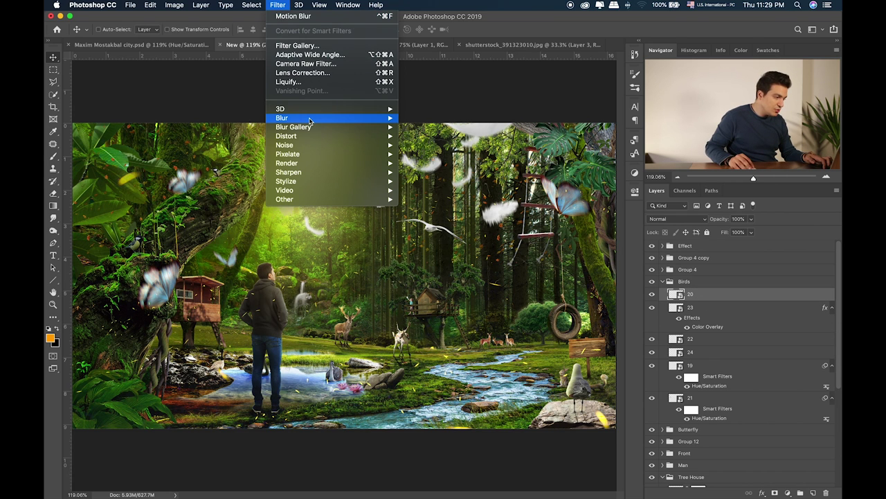
pyautogui.moveTo(310, 121)
pyautogui.click(435, 173)
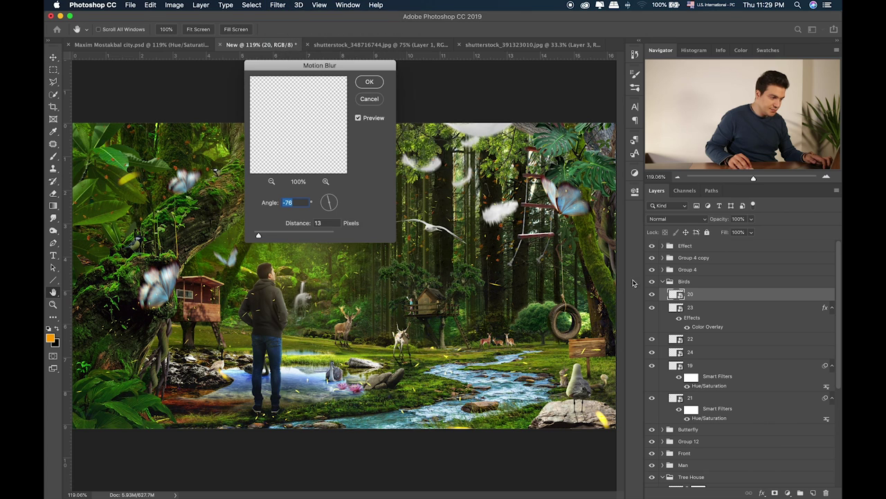
pyautogui.press('Return')
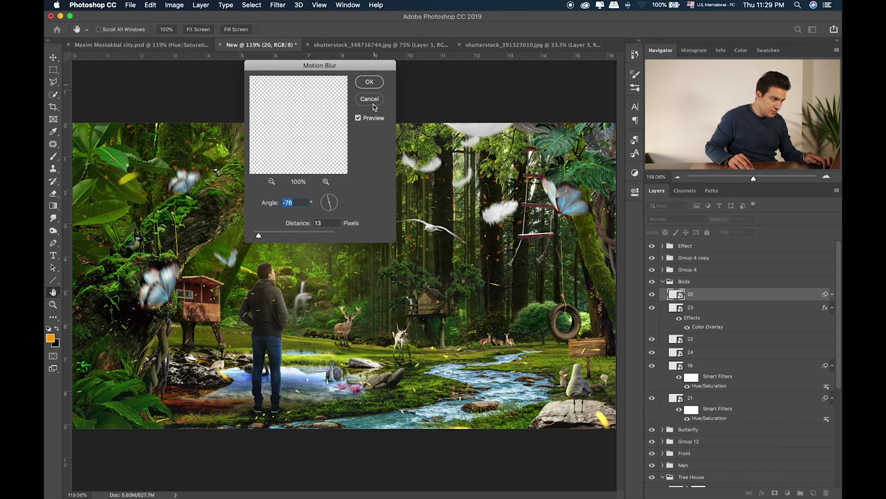
pyautogui.moveTo(702, 315); pyautogui.dragTo(654, 358)
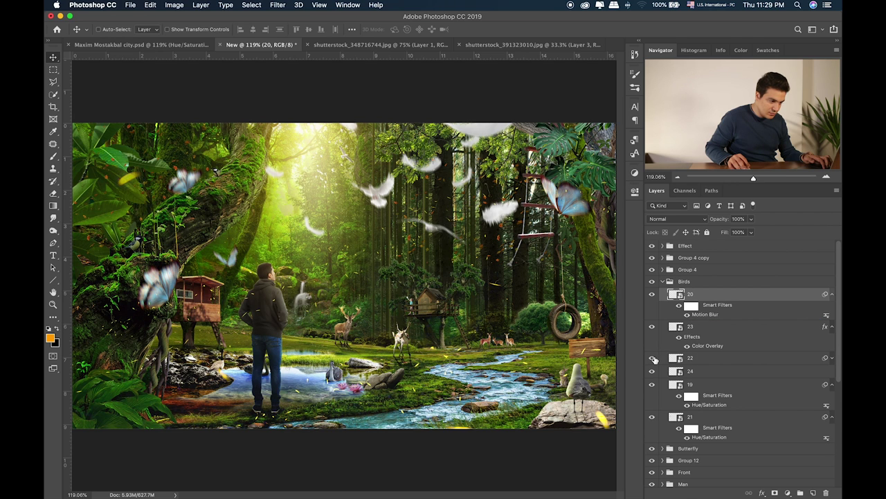
# Paint black with a 150 px brush on the Motion Blur filter masks of layers 22 and 20 to sharpen the seagull and dove
pyautogui.click(831, 358)
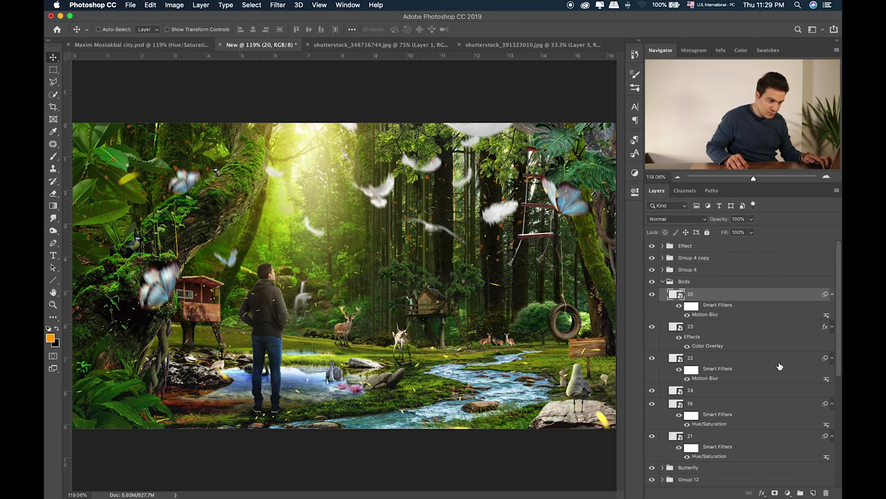
pyautogui.click(691, 368)
pyautogui.press('b')
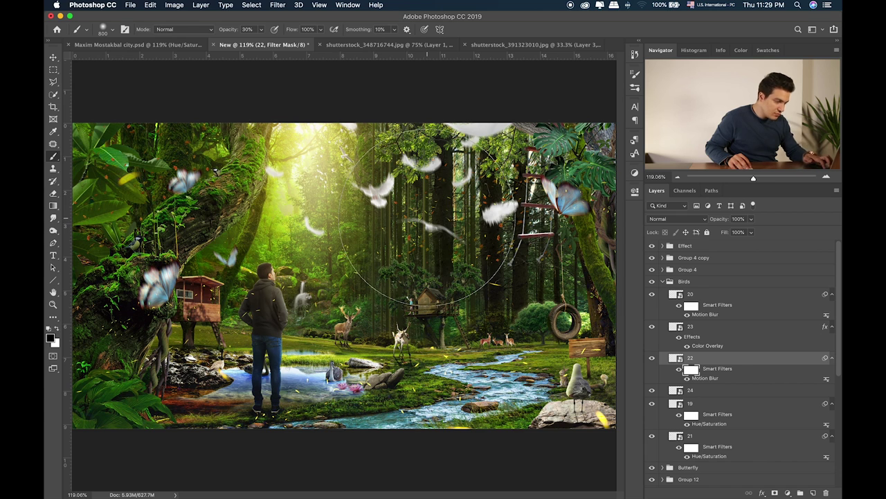
pyautogui.press('[')
pyautogui.press('[')
pyautogui.press('[')
pyautogui.press('[')
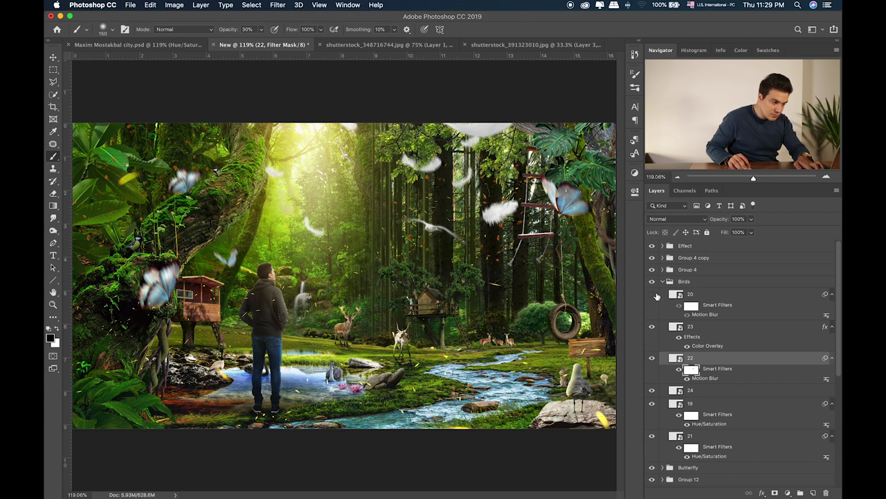
pyautogui.click(691, 305)
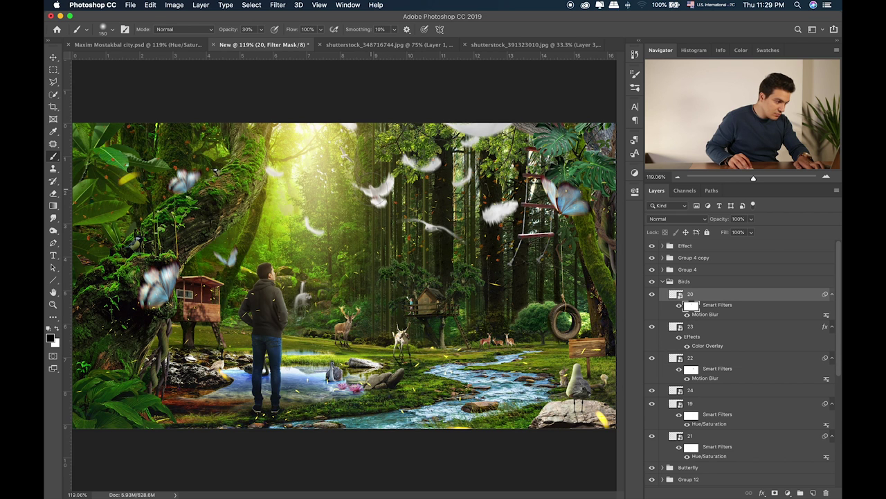
# Rotate the dove on layer 20 by about 30° and move it slightly left and down
pyautogui.click(675, 295)
pyautogui.hotkey('ctrl', 't')
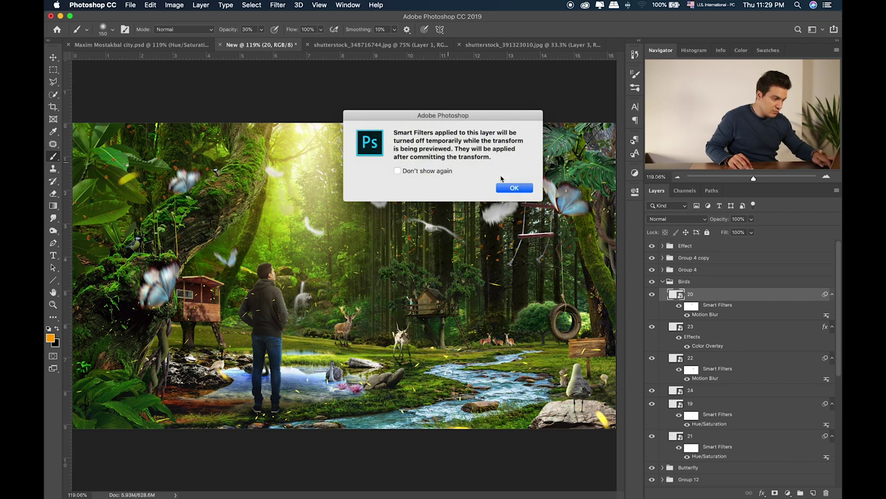
pyautogui.press('Return')
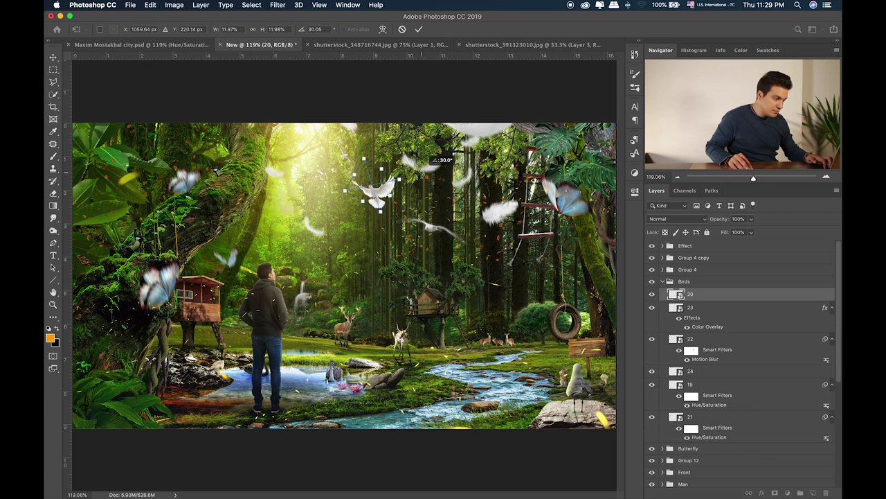
pyautogui.press('Return')
pyautogui.press('v')
pyautogui.moveTo(381, 196); pyautogui.dragTo(370, 201)
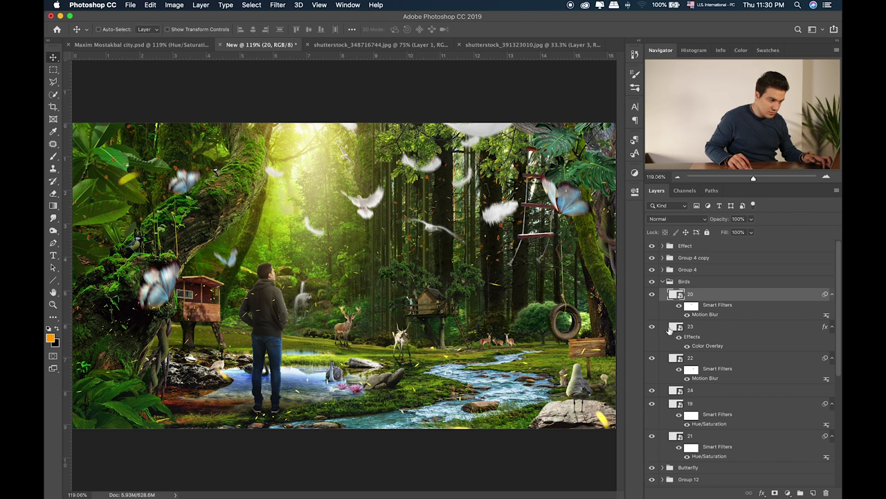
# Shift the seagull on layer 22 slightly left and down, and compare the scene with the dove hidden and shown
pyautogui.click(652, 359)
pyautogui.click(692, 360)
pyautogui.moveTo(524, 250); pyautogui.dragTo(515, 255)
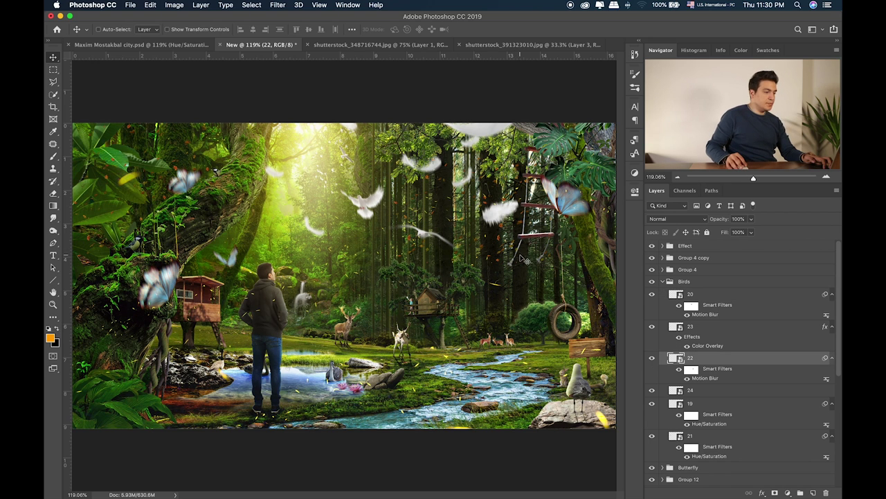
pyautogui.click(652, 292)
pyautogui.click(652, 293)
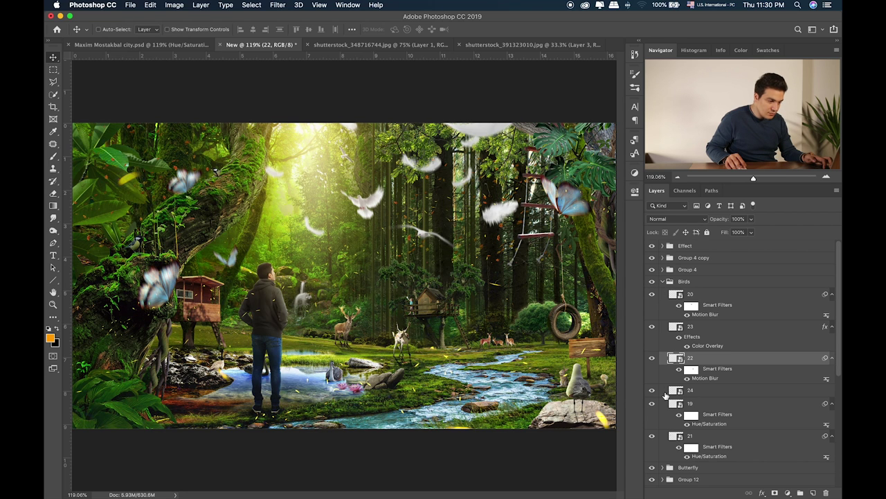
# Copy the Motion Blur filter from layer 22 to layer 24, and activate layer 22's filter mask for brushing in black
pyautogui.click(652, 390)
pyautogui.click(652, 391)
pyautogui.click(662, 392)
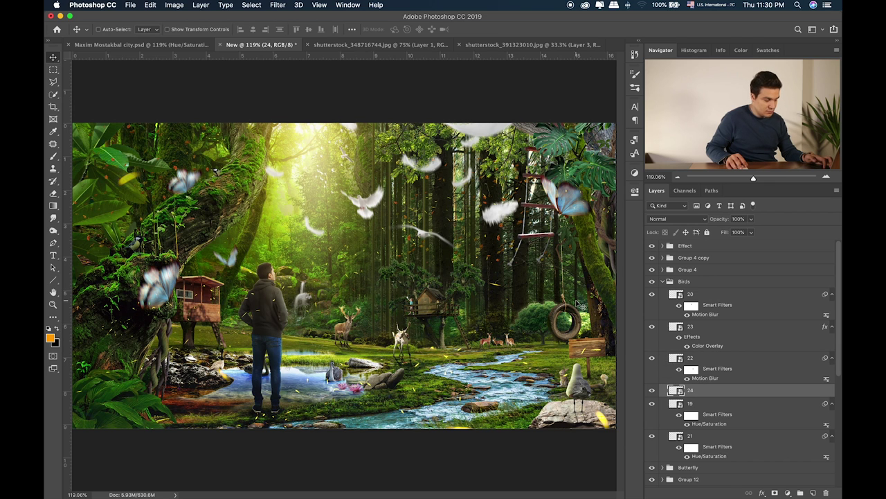
pyautogui.moveTo(705, 377); pyautogui.dragTo(707, 392)
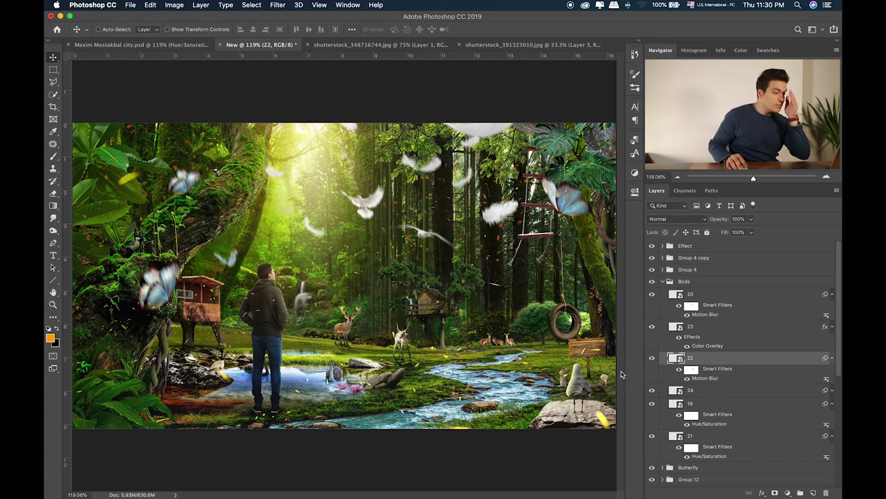
pyautogui.click(689, 369)
pyautogui.press('b')
pyautogui.press('d')
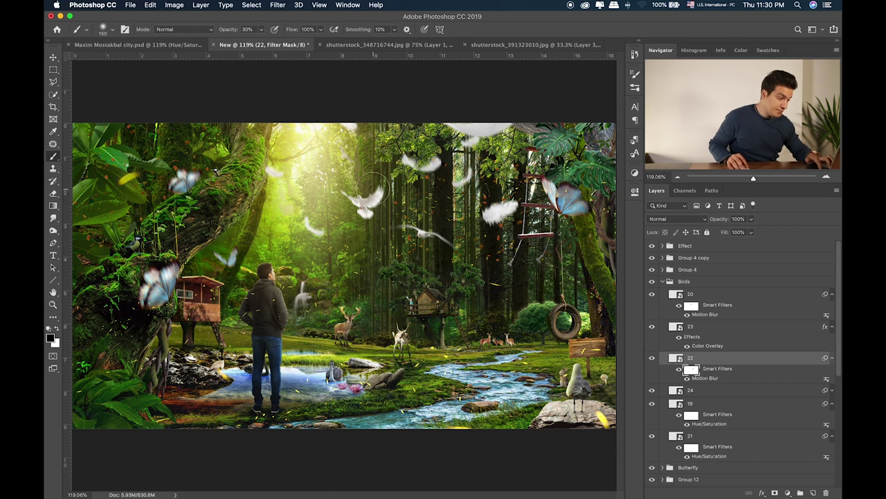
# Examine what the Tree House group and the Front group's Group 11 and Layer 21 contain by toggling their visibility
pyautogui.click(663, 282)
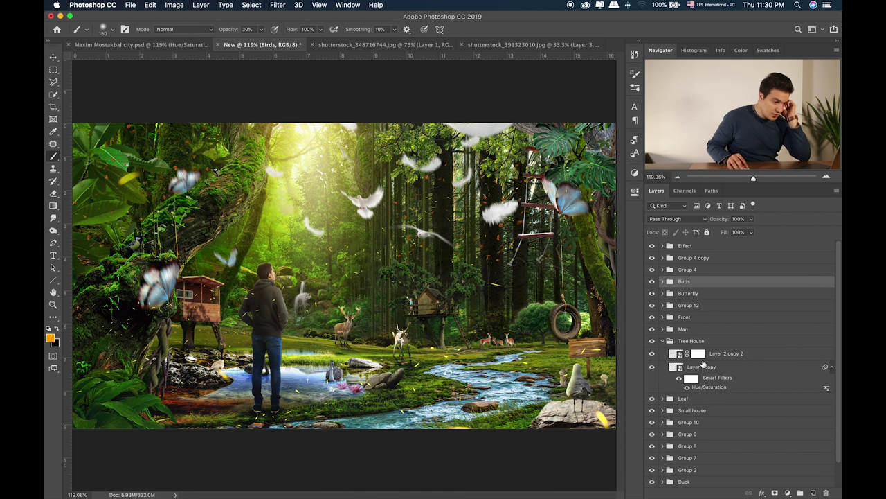
pyautogui.click(652, 341)
pyautogui.click(652, 340)
pyautogui.click(663, 318)
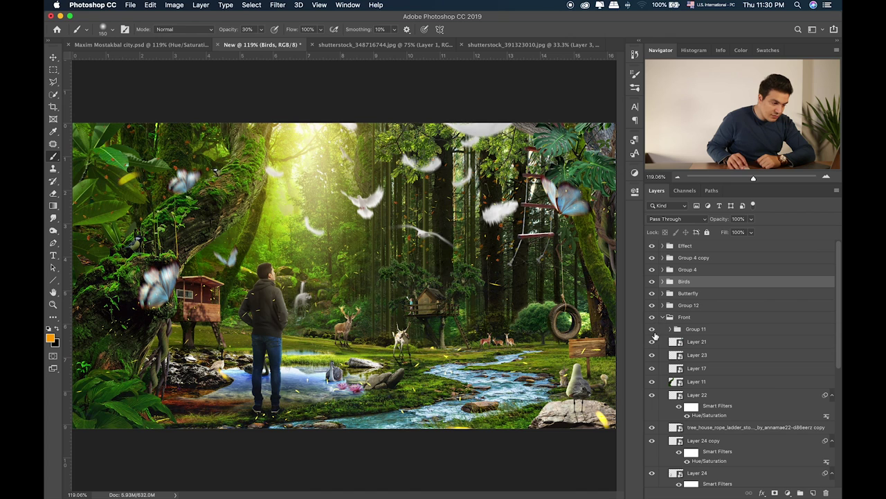
pyautogui.click(652, 330)
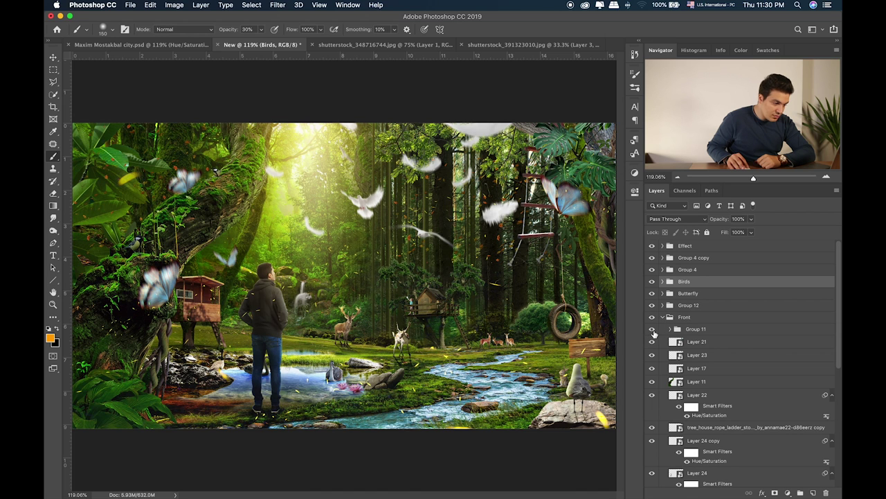
pyautogui.click(652, 342)
pyautogui.click(653, 342)
# Darken the large leaves on Layer 21 with Hue/Saturation at Hue -21, Saturation -25 and Lightness -17
pyautogui.click(710, 342)
pyautogui.press('super+u')
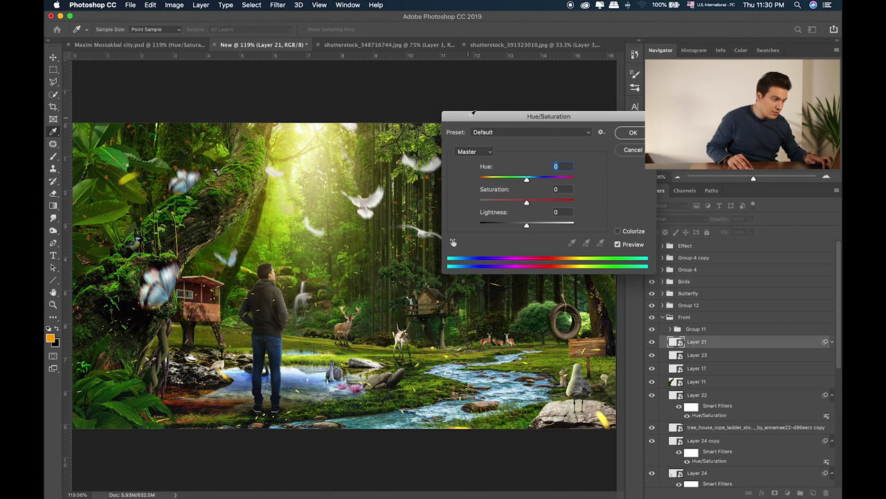
pyautogui.moveTo(473, 113); pyautogui.dragTo(361, 114)
pyautogui.moveTo(414, 178); pyautogui.dragTo(402, 205)
pyautogui.moveTo(467, 116); pyautogui.dragTo(394, 109)
pyautogui.moveTo(340, 218); pyautogui.dragTo(333, 219)
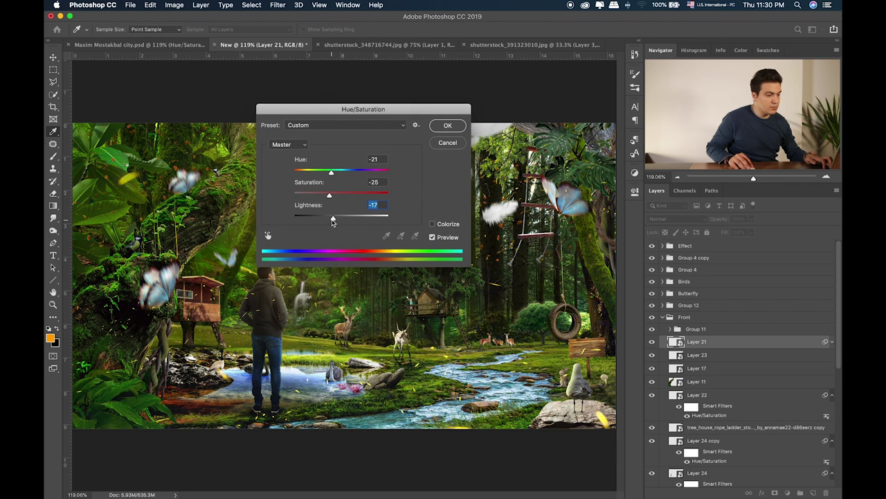
pyautogui.click(455, 129)
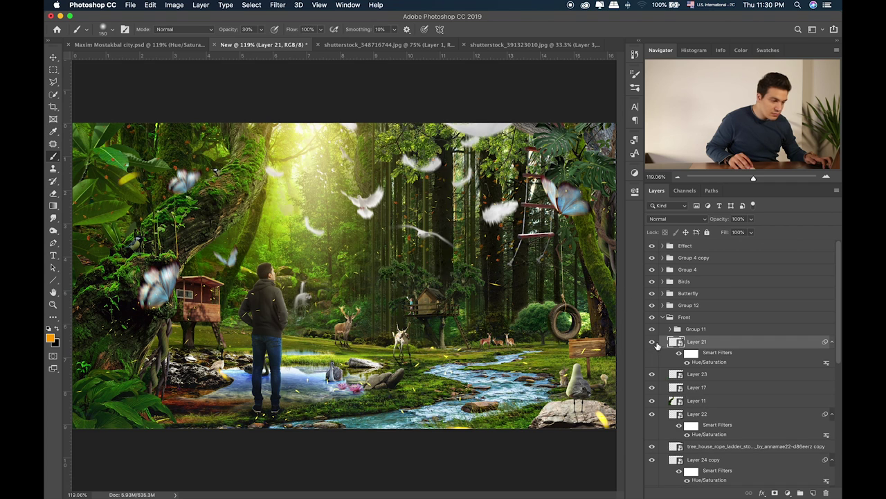
# Enlarge the leaves on Layer 21 and shift them toward the upper-right corner of the image
pyautogui.press('v')
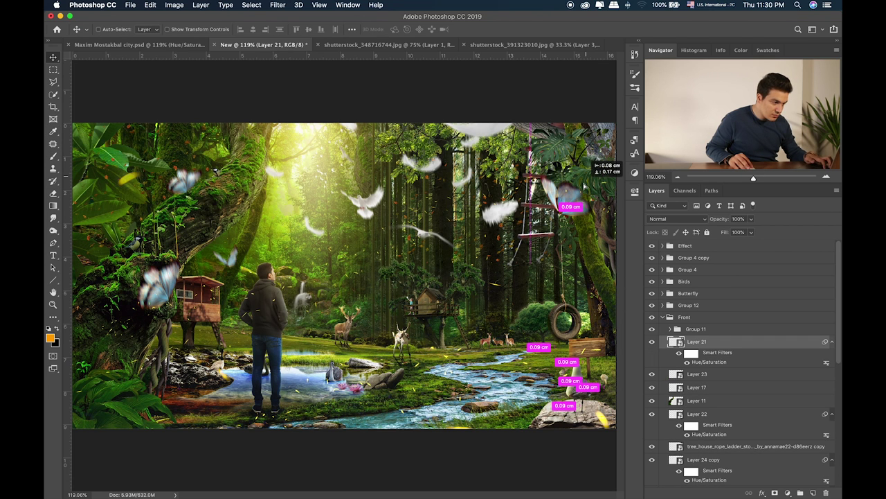
pyautogui.hotkey('ctrl', 't')
pyautogui.click(525, 189)
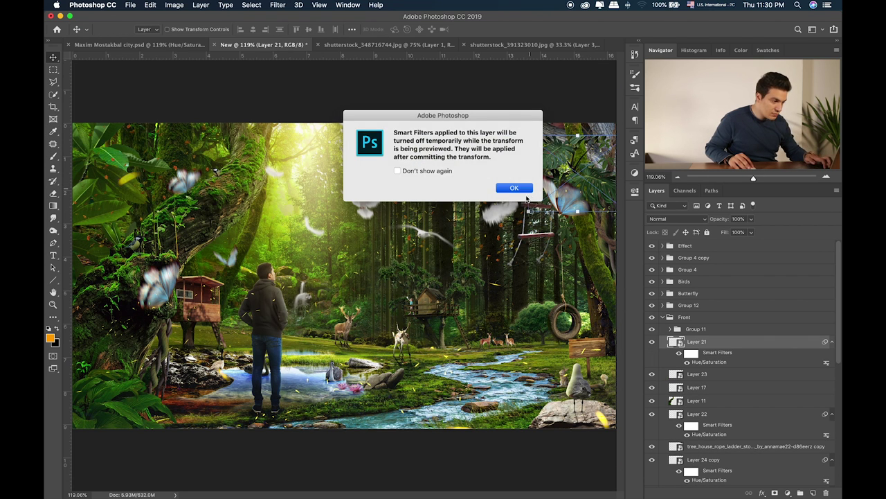
pyautogui.moveTo(523, 215); pyautogui.dragTo(507, 230)
pyautogui.moveTo(605, 193); pyautogui.dragTo(613, 170)
pyautogui.press('Return')
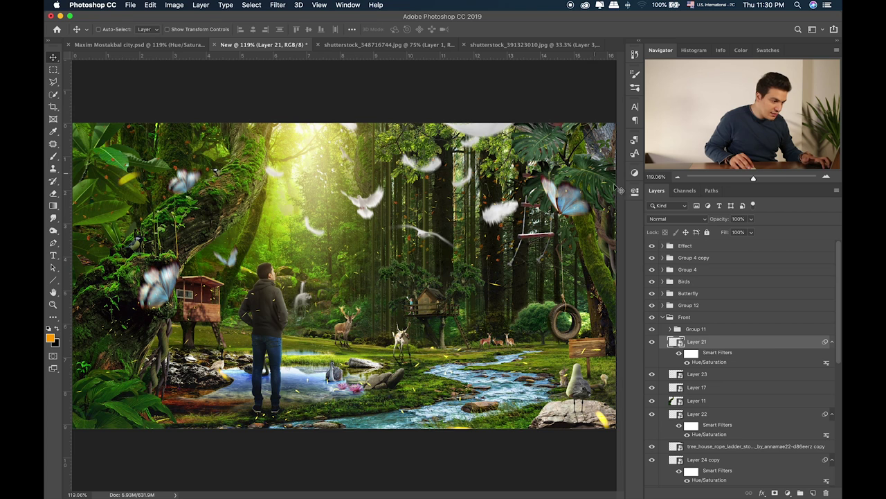
# Resize the mossy tree on Layer 23 slightly and shift it toward the right edge of the image
pyautogui.click(651, 374)
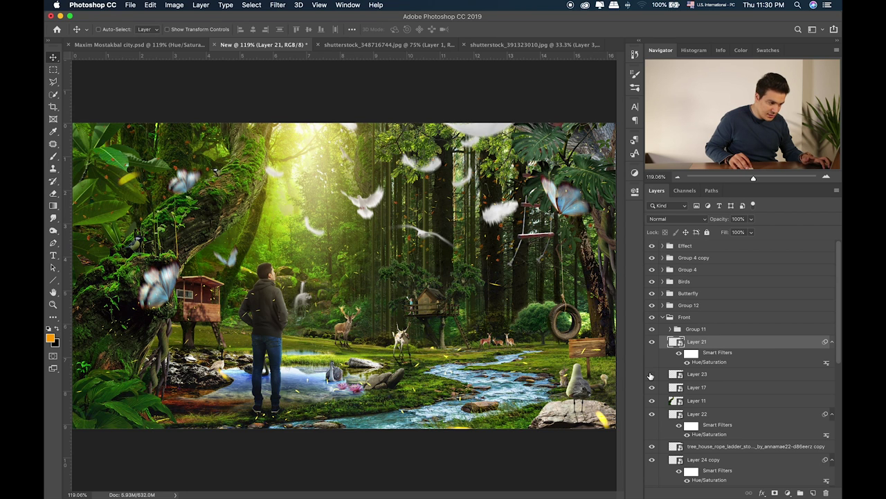
pyautogui.click(696, 378)
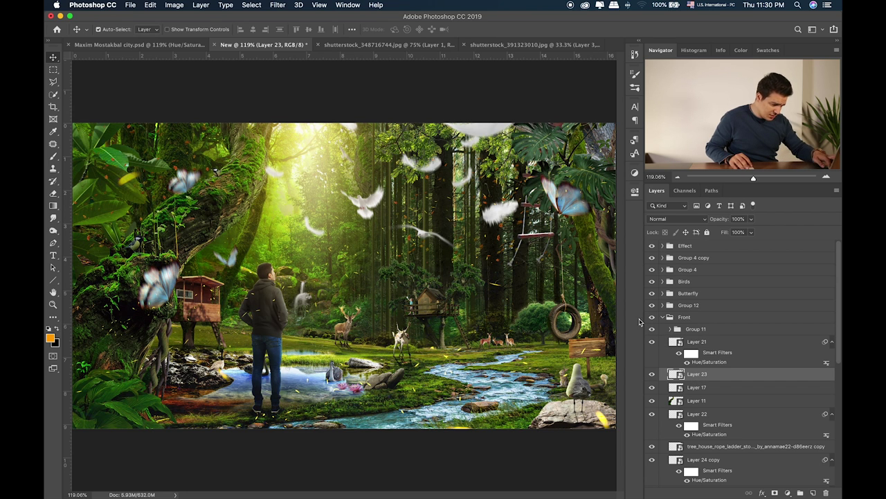
pyautogui.press('super+t')
pyautogui.moveTo(546, 335); pyautogui.dragTo(545, 341)
pyautogui.press('Return')
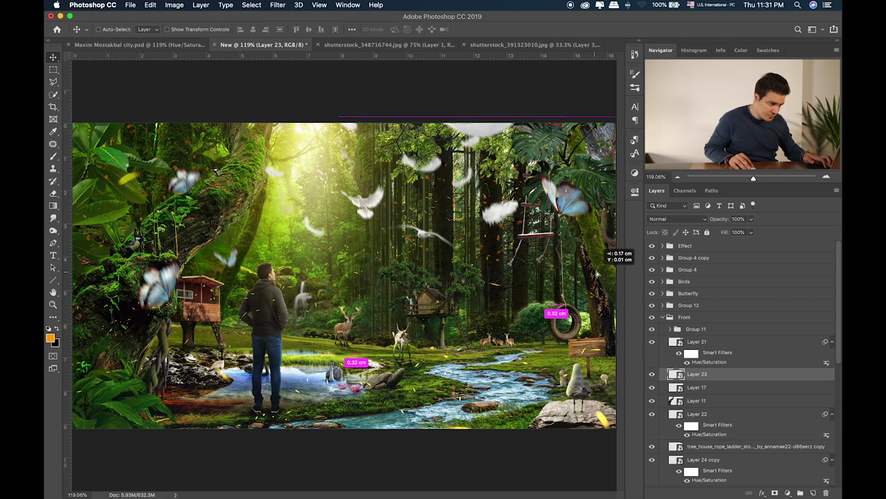
# Darken the mossy tree on Layer 23 with Hue/Saturation at Lightness -27
pyautogui.press('super+u')
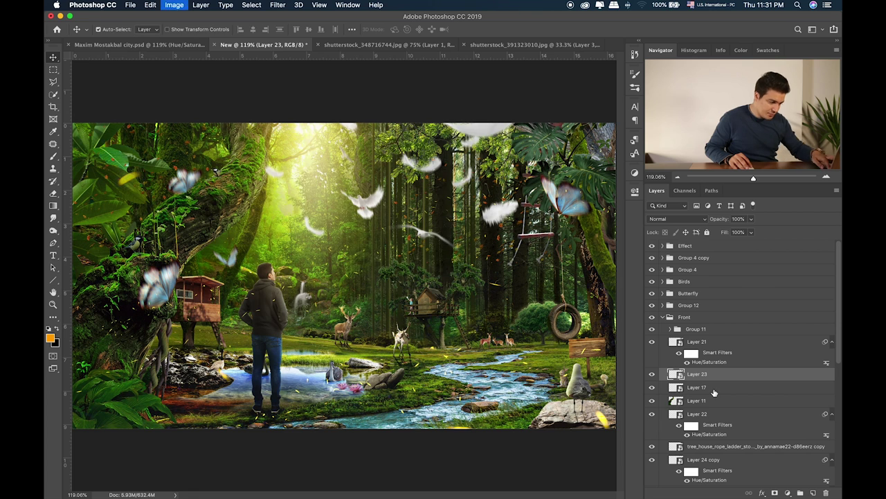
pyautogui.moveTo(334, 220); pyautogui.dragTo(327, 220)
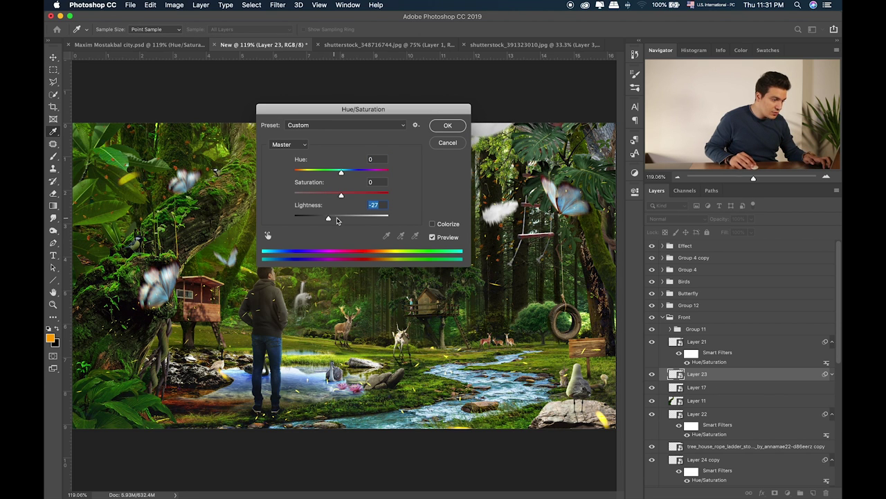
pyautogui.click(447, 125)
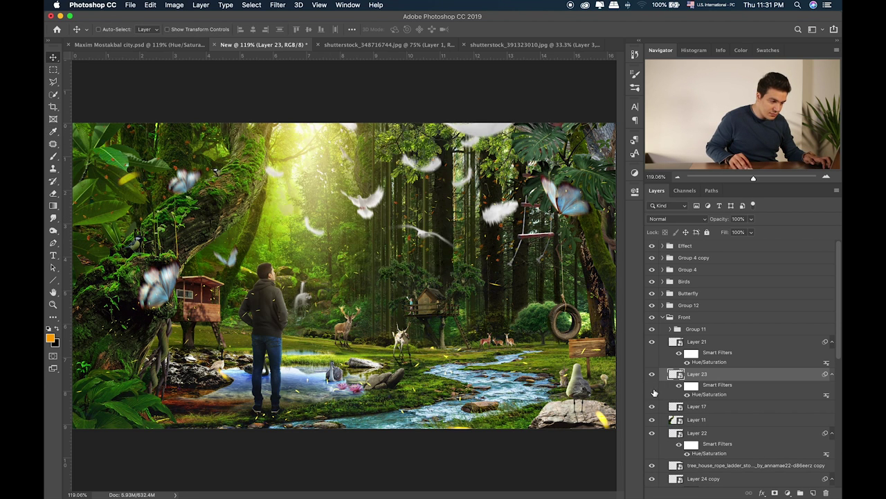
# Darken the foreground rock on Layer 17 with Hue/Saturation at Lightness -26
pyautogui.click(652, 408)
pyautogui.click(652, 408)
pyautogui.click(720, 411)
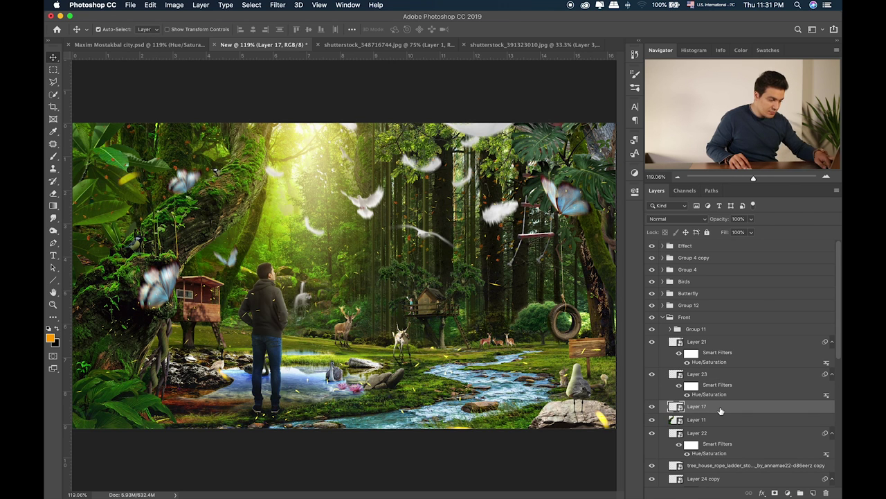
pyautogui.press('super+u')
pyautogui.moveTo(341, 216); pyautogui.dragTo(329, 219)
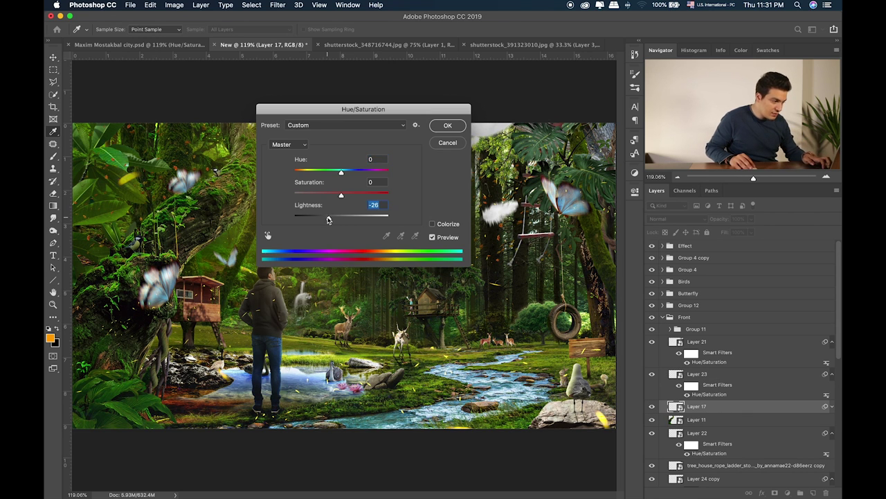
pyautogui.click(460, 131)
# Create a new layer clipped to Layer 17 and paint orange light on the rock with a 90 px brush at 30% opacity
pyautogui.click(812, 491)
pyautogui.keyDown('alt'); pyautogui.click(736, 413); pyautogui.keyUp('alt')
pyautogui.press('b')
pyautogui.press('[')
pyautogui.press('[')
pyautogui.press('[')
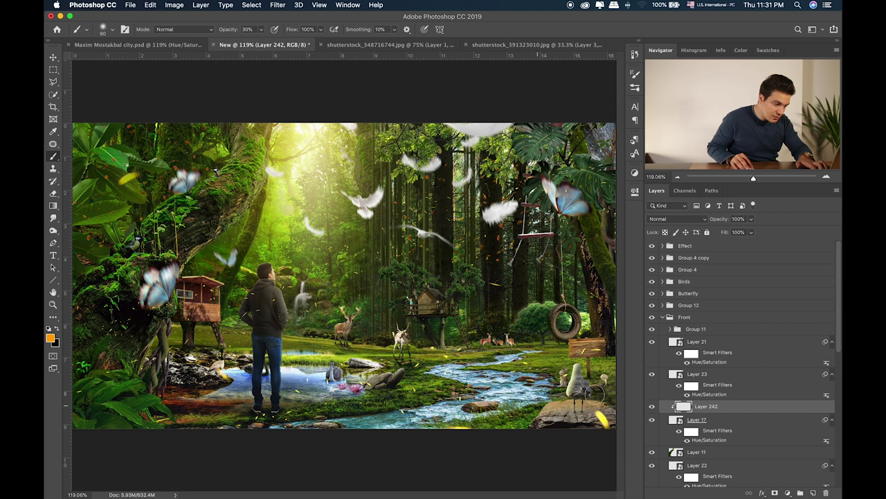
# Set the blend mode of the orange light layer over the rock to Screen
pyautogui.press('v')
pyautogui.hotkey('shift', '+')
pyautogui.hotkey('shift', '+')
pyautogui.hotkey('shift', '+')
pyautogui.hotkey('shift', '+')
pyautogui.hotkey('shift', '+')
pyautogui.hotkey('shift', '+')
pyautogui.hotkey('shift', '+')
pyautogui.hotkey('shift', '+')
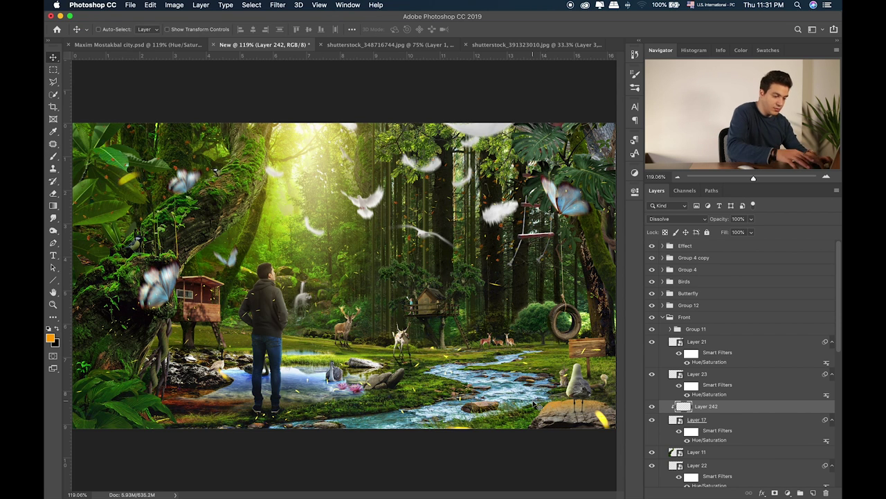
pyautogui.hotkey('shift', '+')
pyautogui.hotkey('shift', '-')
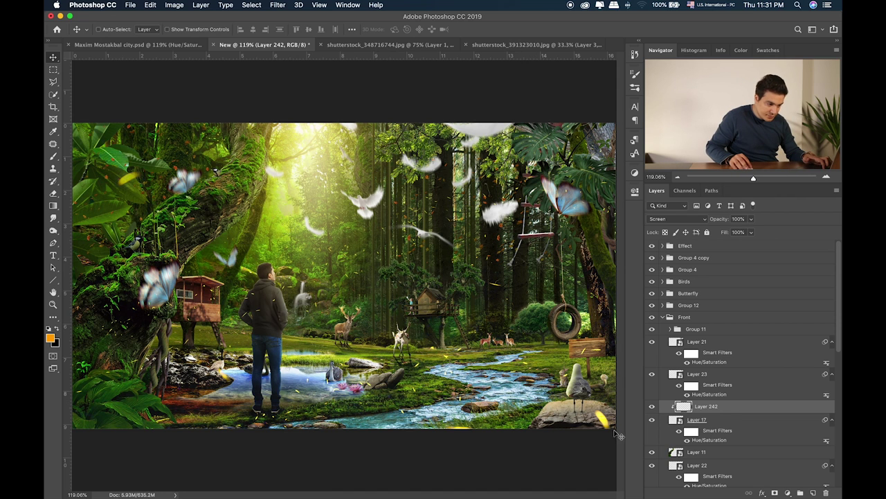
# Add a layer clipped to Layer 17 beneath the orange light and paint black shading on the rock with a 175 px brush
pyautogui.click(813, 493)
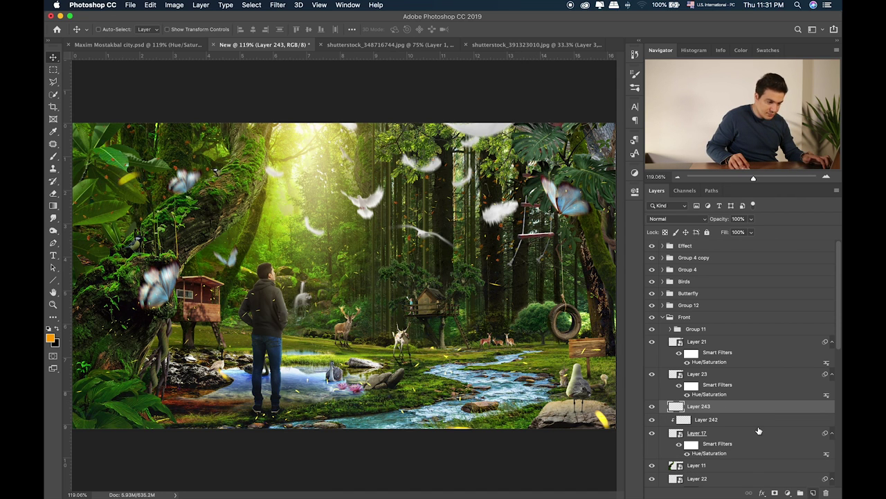
pyautogui.moveTo(744, 413); pyautogui.dragTo(743, 421)
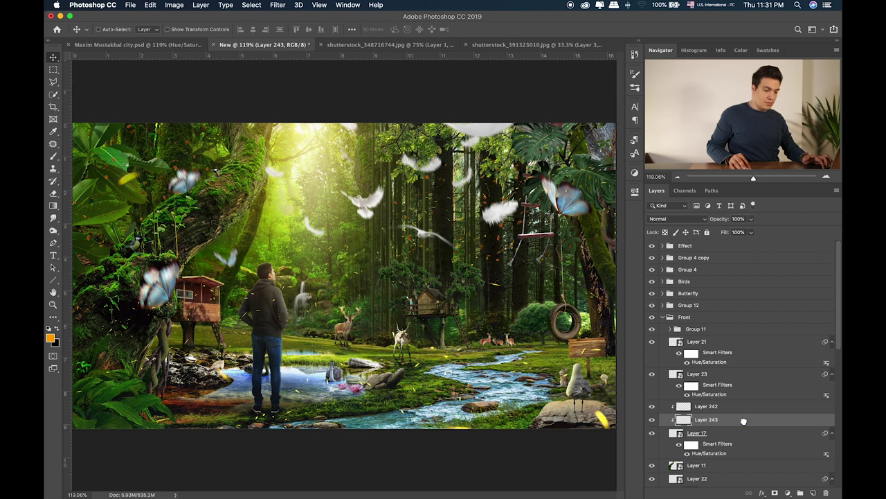
pyautogui.press('b')
pyautogui.press('x')
pyautogui.press(']')
pyautogui.press(']')
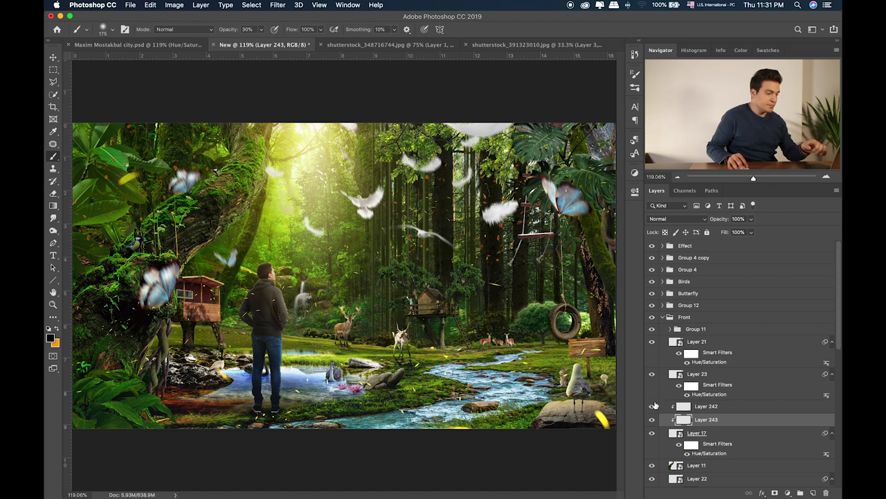
# Darken the large mossy tree on Layer 11 with Hue/Saturation at Lightness -9
pyautogui.click(653, 465)
pyautogui.click(653, 465)
pyautogui.hotkey('alt', '[')
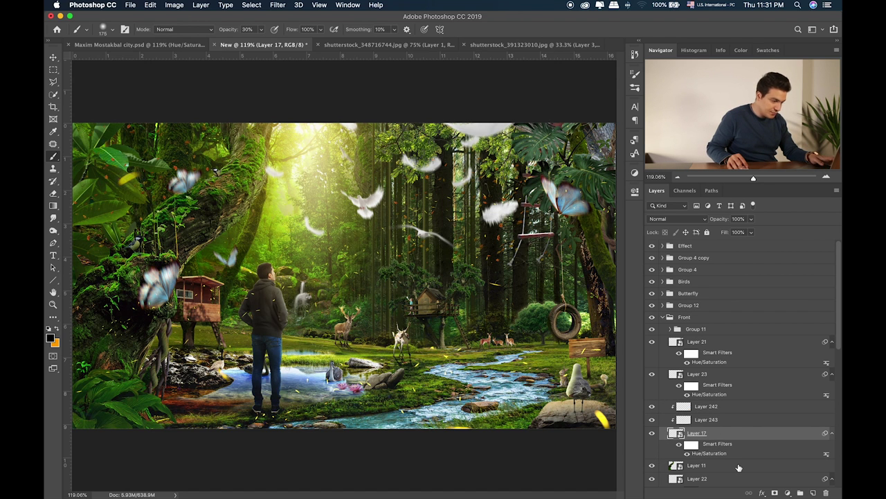
pyautogui.click(725, 466)
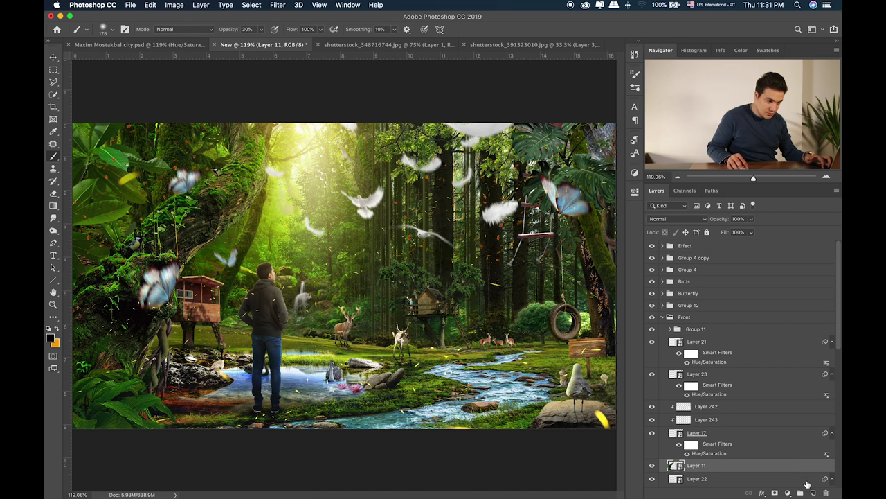
pyautogui.press('super+u')
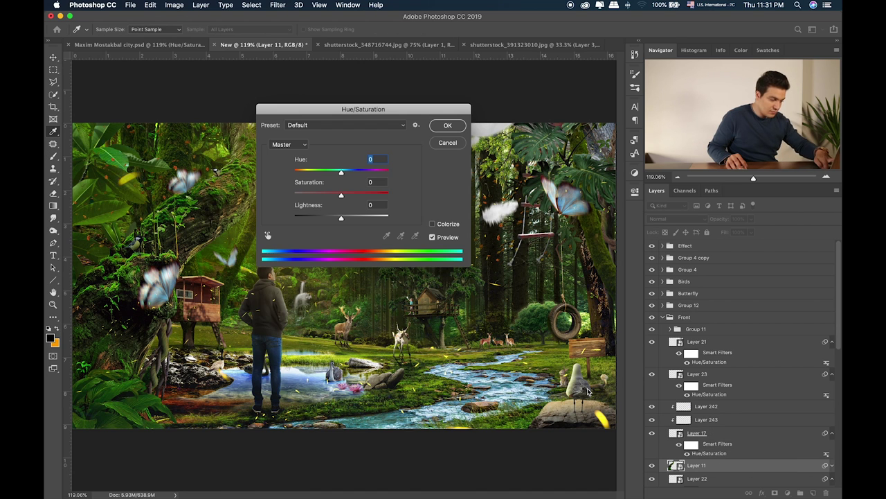
pyautogui.click(335, 219)
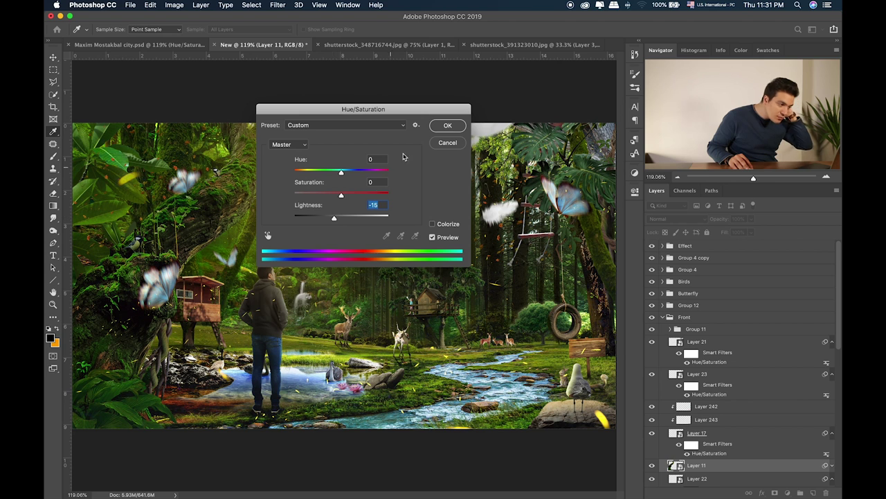
pyautogui.click(337, 219)
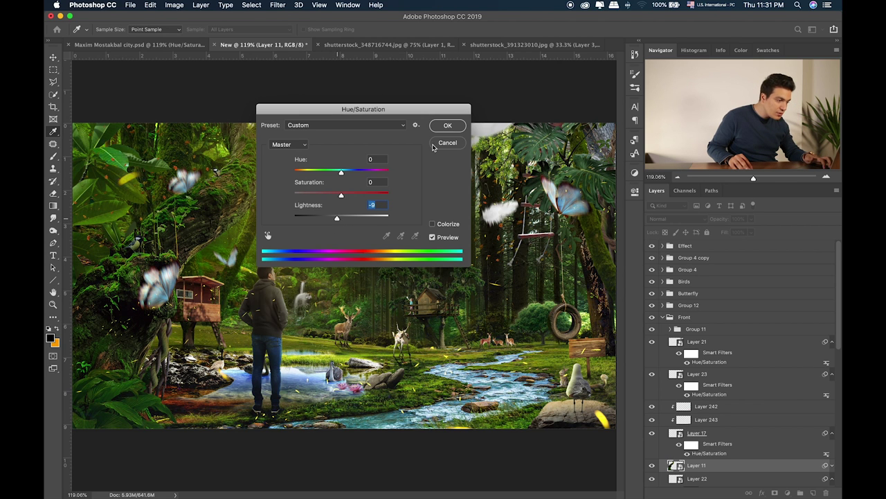
pyautogui.press('Return')
# Create a new layer clipped to Layer 11 and paint orange light on the mossy tree with a 175 px brush at 30% opacity
pyautogui.click(813, 492)
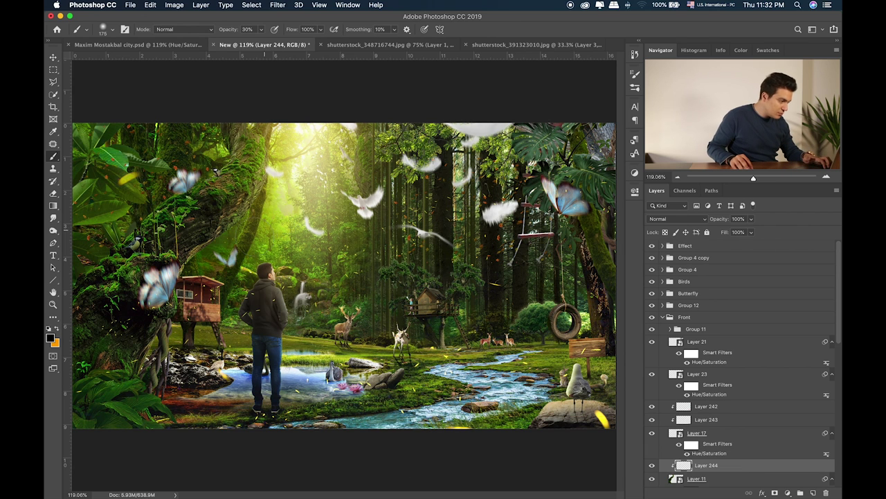
pyautogui.press('x')
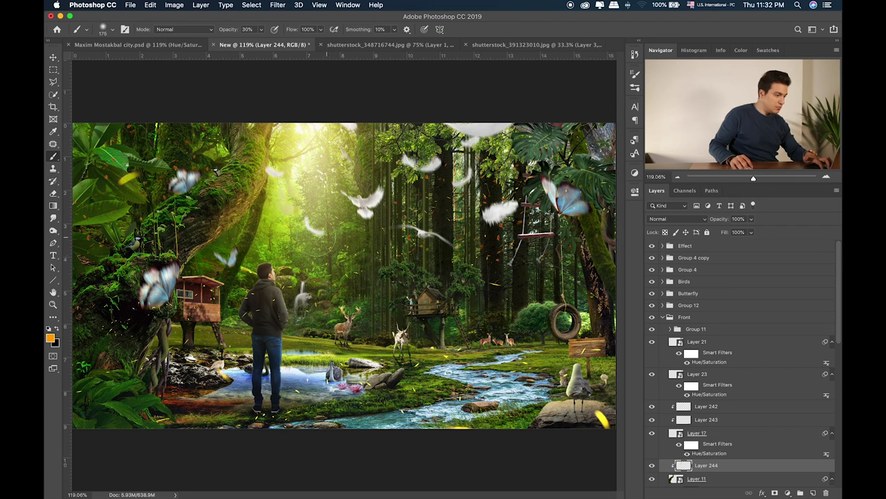
pyautogui.press('v')
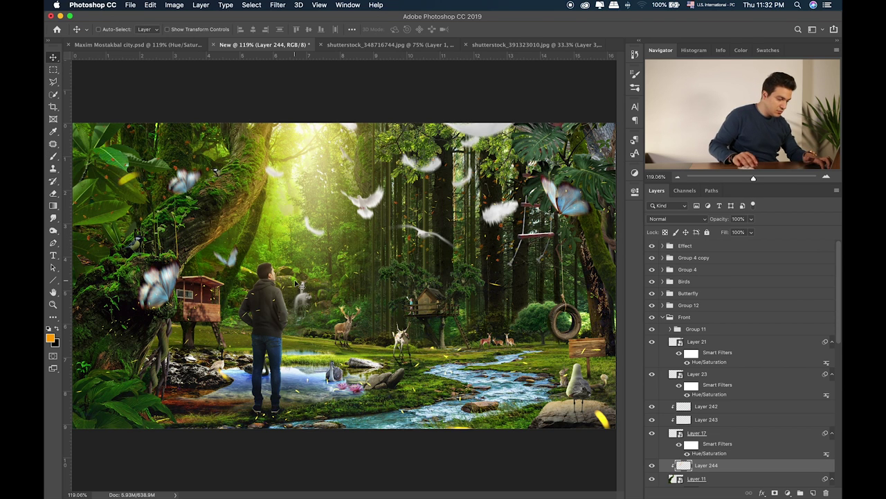
# Set the orange light layer over the mossy tree to Screen blend mode at 62% opacity
pyautogui.hotkey('shift', '+')
pyautogui.hotkey('shift', '+')
pyautogui.hotkey('shift', '+')
pyautogui.hotkey('shift', '+')
pyautogui.hotkey('shift', '+')
pyautogui.hotkey('shift', '+')
pyautogui.hotkey('shift', '+')
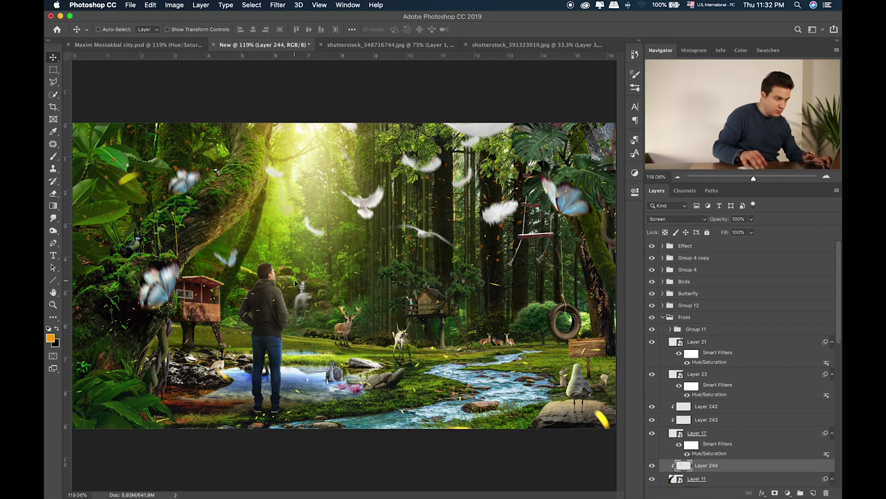
pyautogui.moveTo(753, 219); pyautogui.dragTo(735, 232)
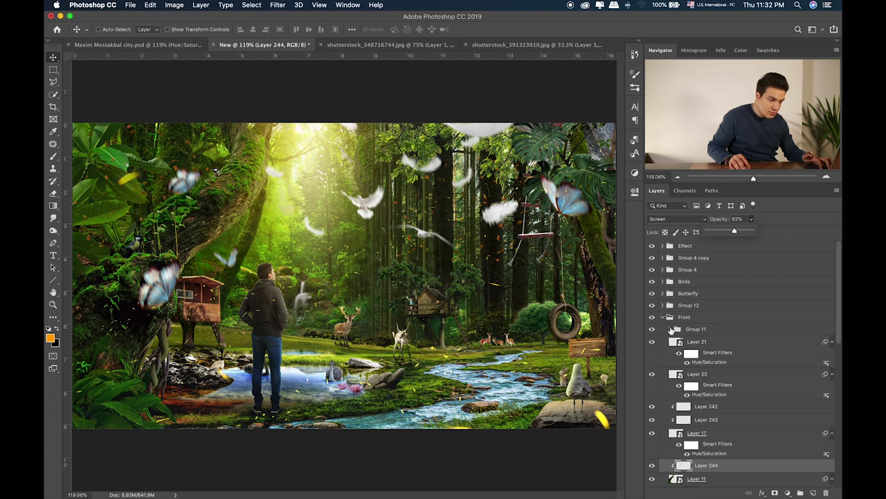
# Add a layer clipped to the tree_house_rope_ladder copy layer and paint orange light on the rope swing with a 175 px brush
pyautogui.scroll(-3, 706, 408)
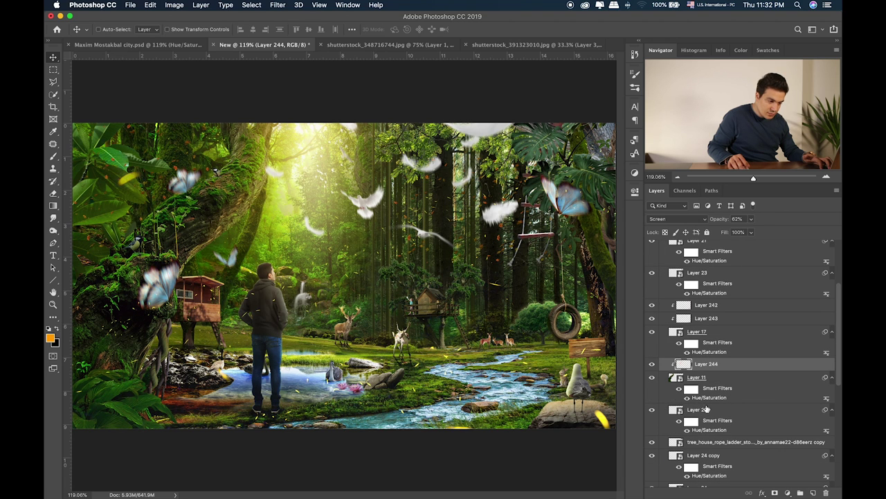
pyautogui.click(748, 412)
pyautogui.moveTo(600, 242); pyautogui.dragTo(567, 227)
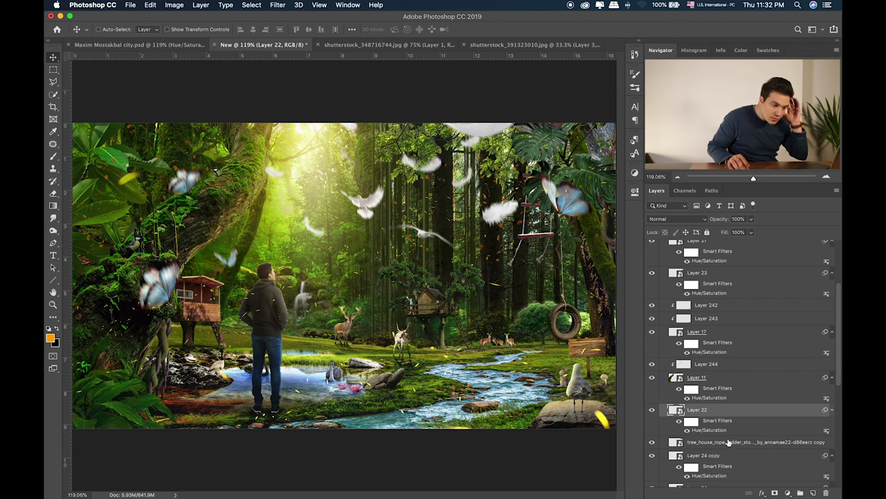
pyautogui.click(654, 443)
pyautogui.click(651, 443)
pyautogui.click(651, 443)
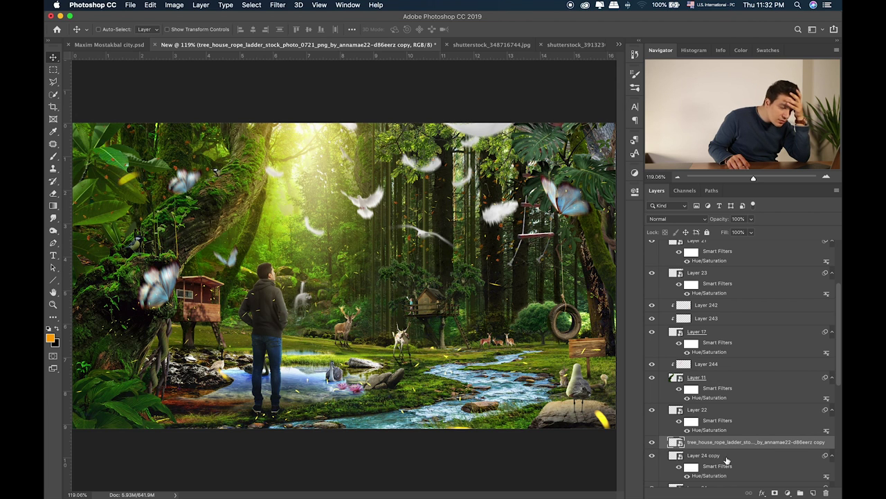
pyautogui.click(813, 492)
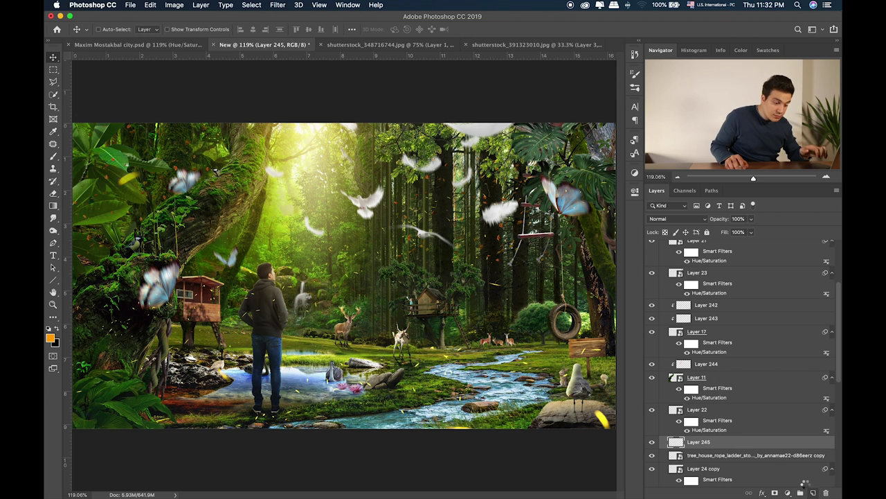
pyautogui.keyDown('alt'); pyautogui.click(752, 448); pyautogui.keyUp('alt')
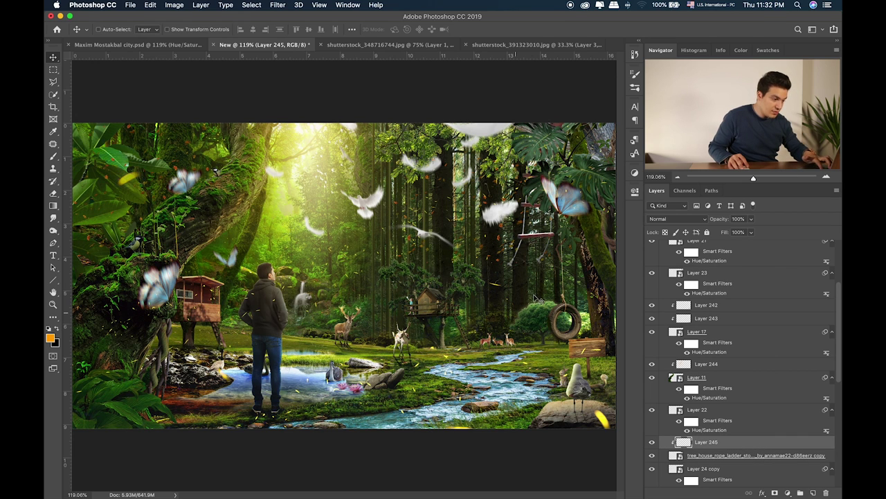
pyautogui.press('b')
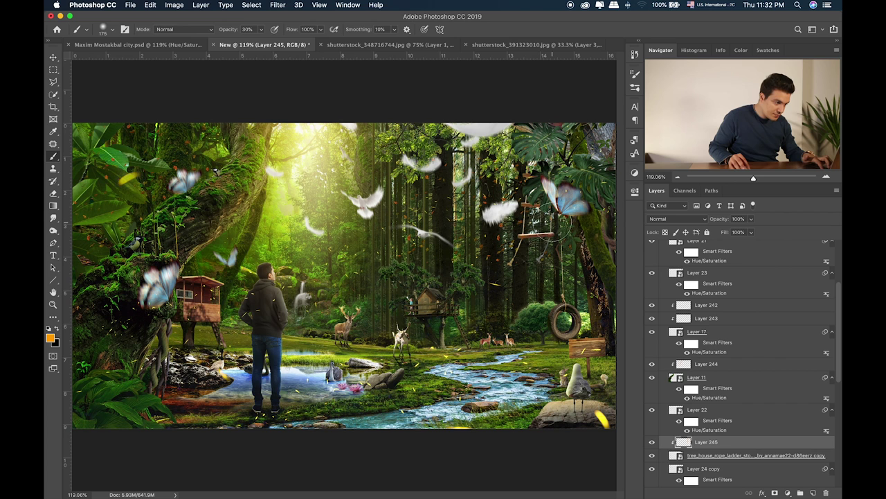
# Set the blend mode of the orange light layer over the rope swing to Screen
pyautogui.press('v')
pyautogui.hotkey('shift', 'alt', 'k')
pyautogui.hotkey('shift', '+')
pyautogui.hotkey('shift', '+')
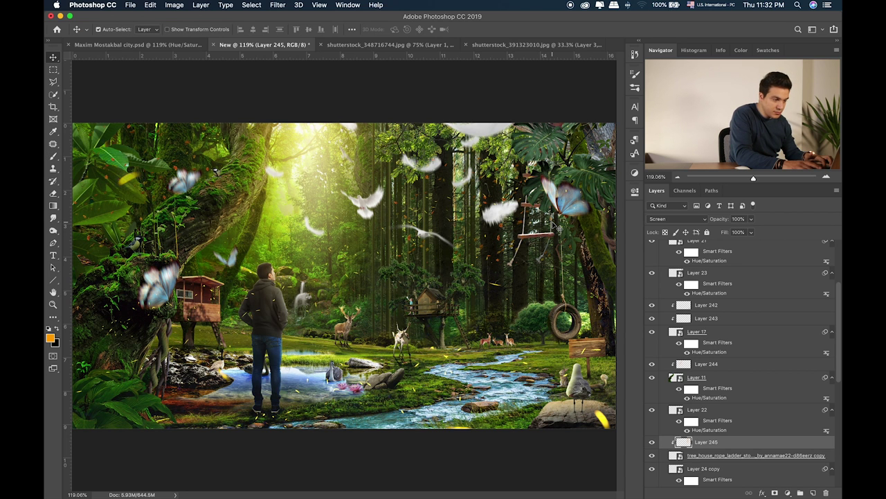
# Examine the scene up close and toggle Layer 24 copy and Layer 24 to see what each contributes
pyautogui.press('super+plus')
pyautogui.moveTo(476, 390); pyautogui.dragTo(392, 275)
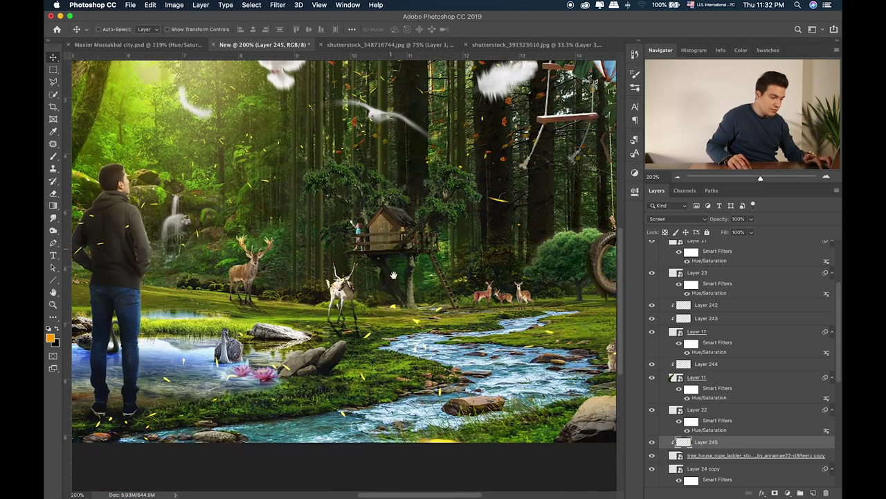
pyautogui.scroll(-3, 693, 423)
pyautogui.click(653, 417)
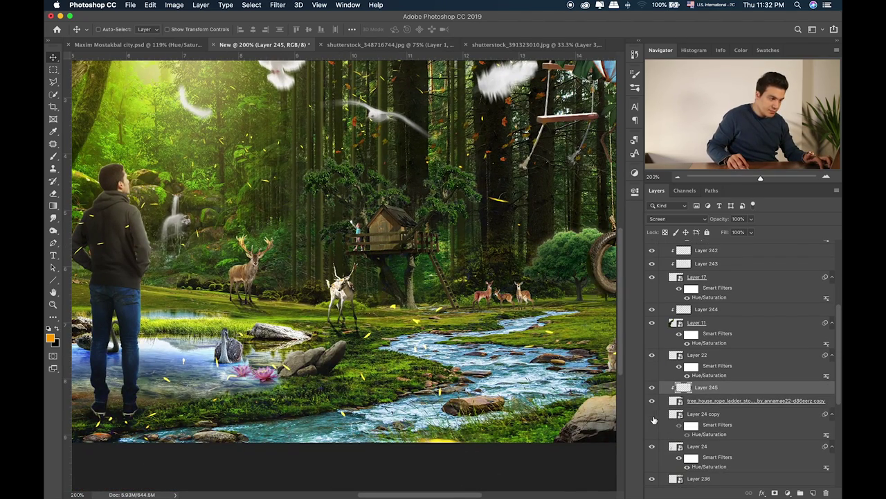
pyautogui.press('super+0')
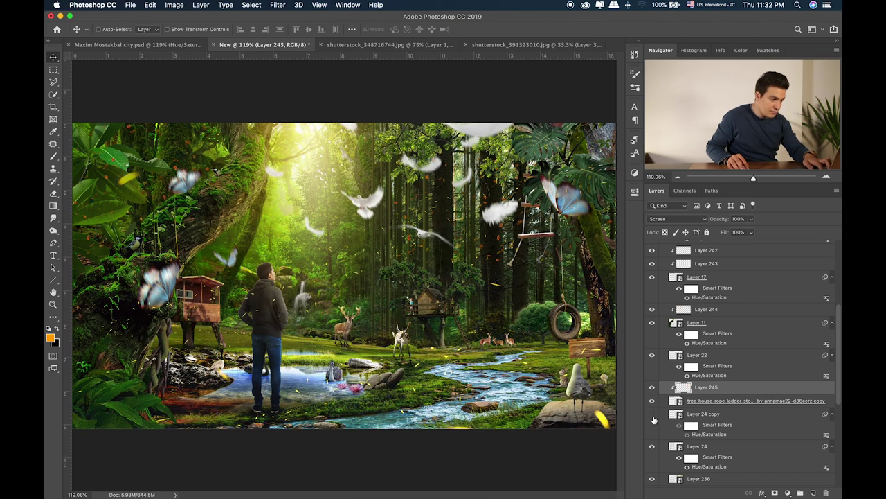
pyautogui.click(652, 447)
pyautogui.click(653, 448)
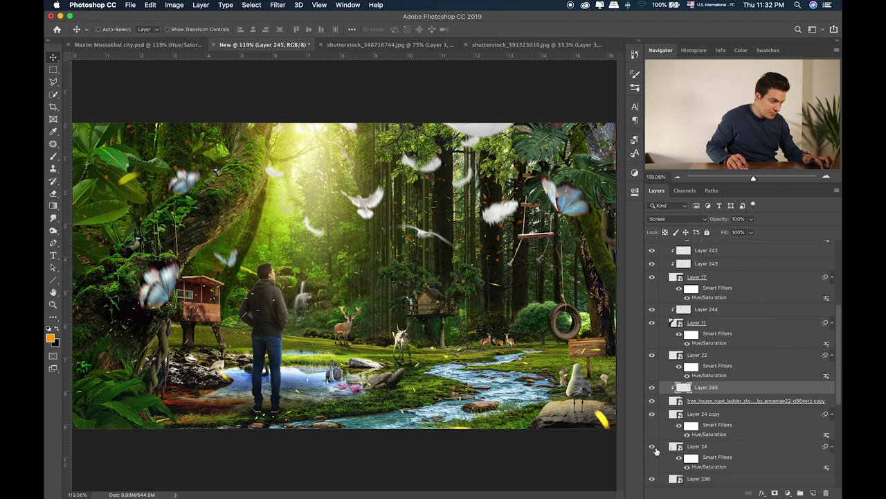
# Shift the hanging foliage on Layer 236 toward autumn tones with Hue/Saturation at Hue -25
pyautogui.scroll(-5, 656, 450)
pyautogui.click(651, 414)
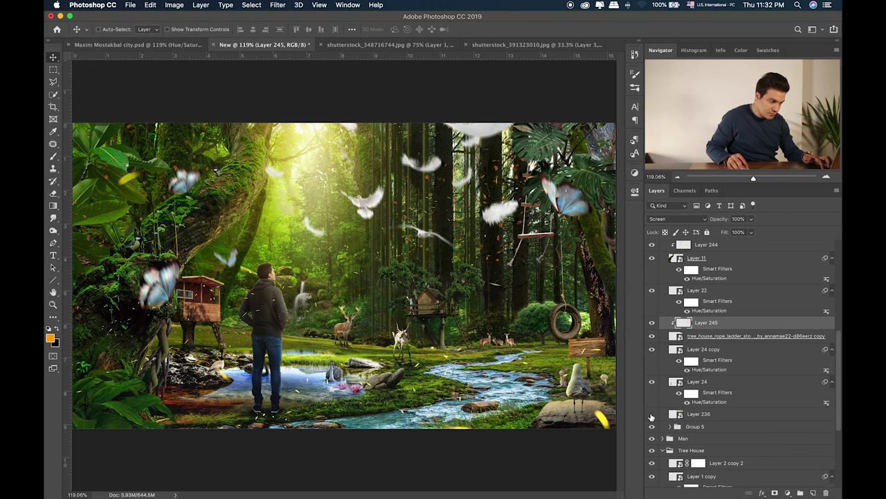
pyautogui.click(704, 414)
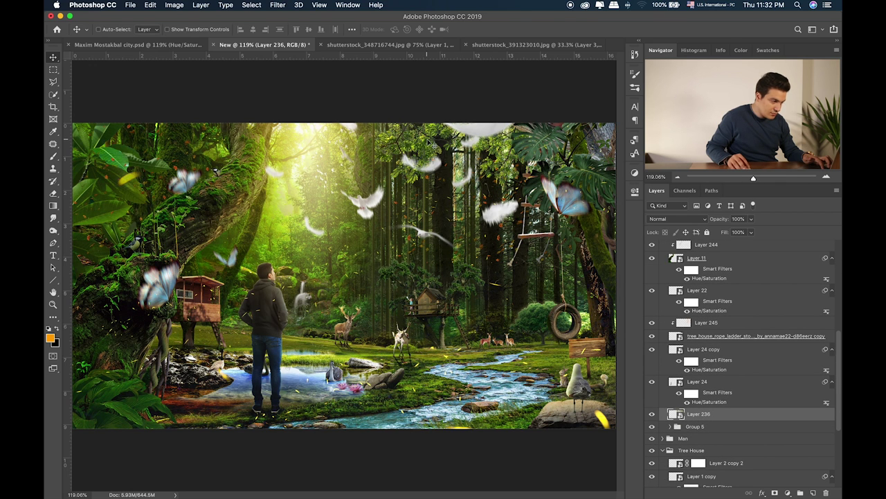
pyautogui.moveTo(504, 154); pyautogui.dragTo(506, 158)
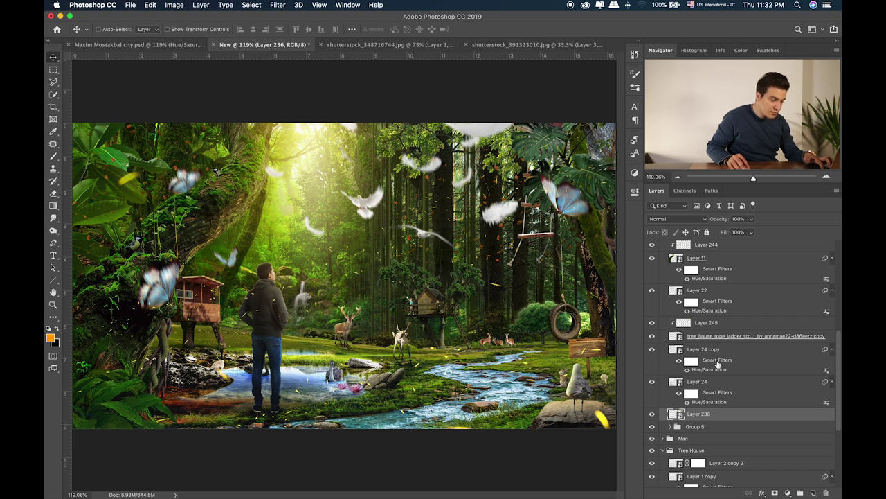
pyautogui.press('super+u')
pyautogui.moveTo(340, 172); pyautogui.dragTo(330, 174)
pyautogui.moveTo(372, 116); pyautogui.dragTo(197, 104)
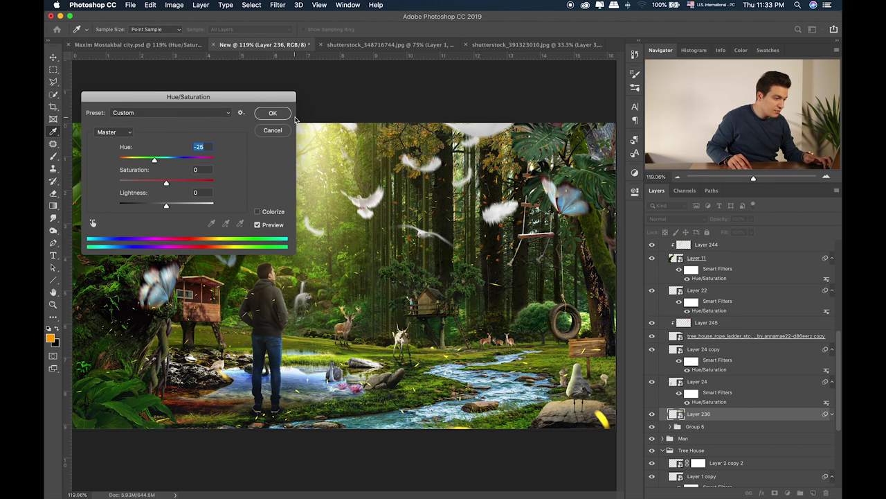
pyautogui.press('Return')
# Shift the color of the large foreground leaves on Layer 21 with Hue/Saturation at Hue -27
pyautogui.scroll(5, 724, 309)
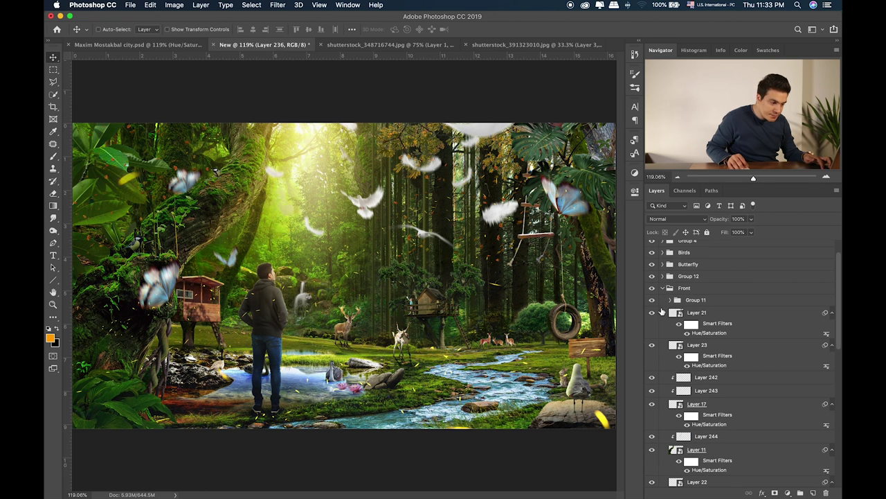
pyautogui.click(738, 316)
pyautogui.press('super+u')
pyautogui.moveTo(166, 159); pyautogui.dragTo(154, 161)
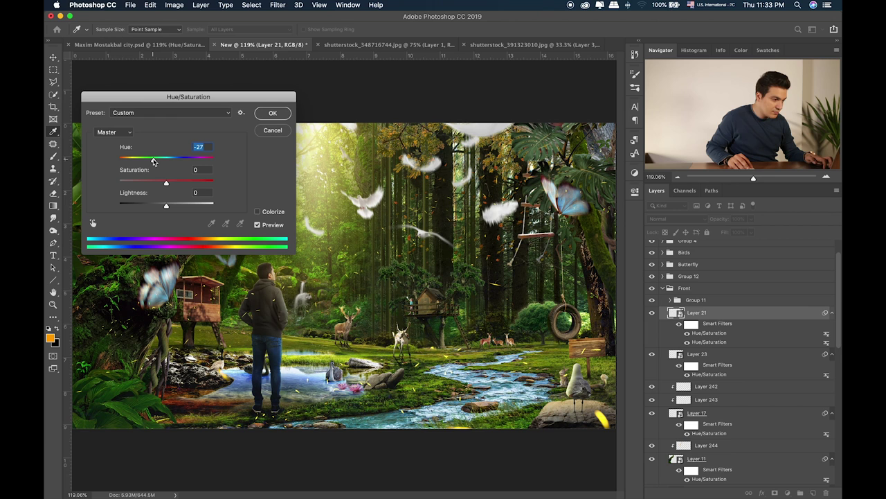
pyautogui.press('Return')
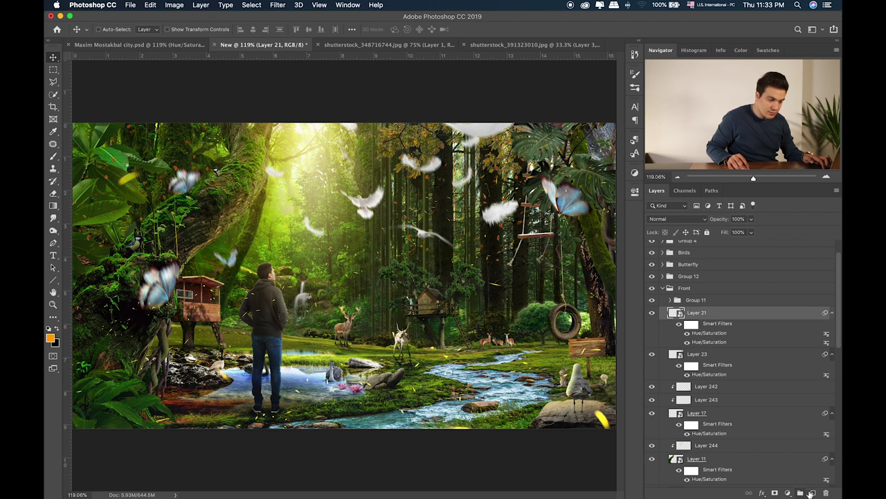
# Create a new layer clipped to Layer 21 and paint orange light over the large leaves with a 175 px brush at 30% opacity
pyautogui.click(813, 493)
pyautogui.keyDown('alt'); pyautogui.click(724, 314); pyautogui.keyUp('alt')
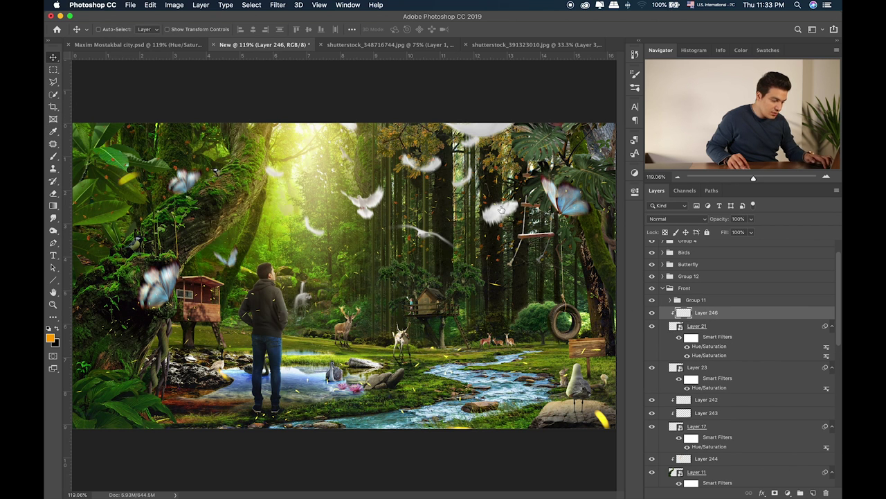
pyautogui.press('b')
pyautogui.moveTo(514, 180)
pyautogui.mouseDown()
pyautogui.moveTo(546, 183)
pyautogui.moveTo(542, 201)
pyautogui.moveTo(559, 219)
pyautogui.mouseUp()
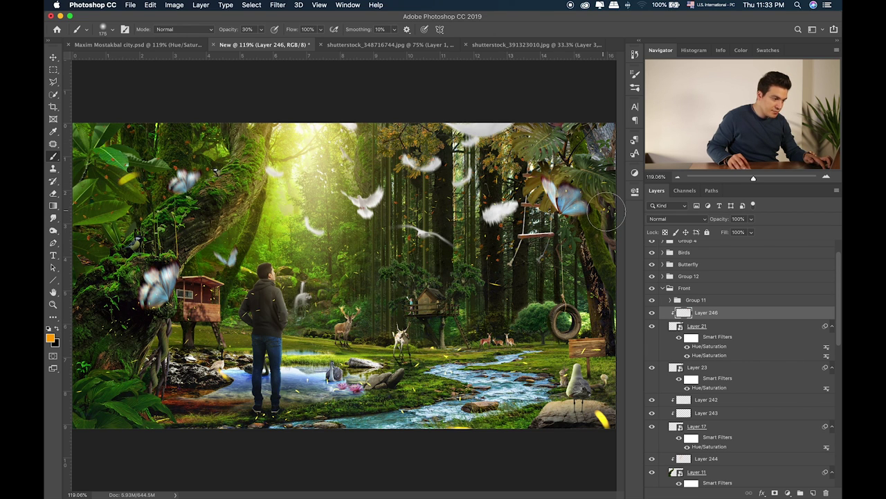
# Set the orange light layer over Layer 21 to Screen at 43% opacity and select the Front group
pyautogui.press('v')
pyautogui.hotkey('shift', 'alt', 'k')
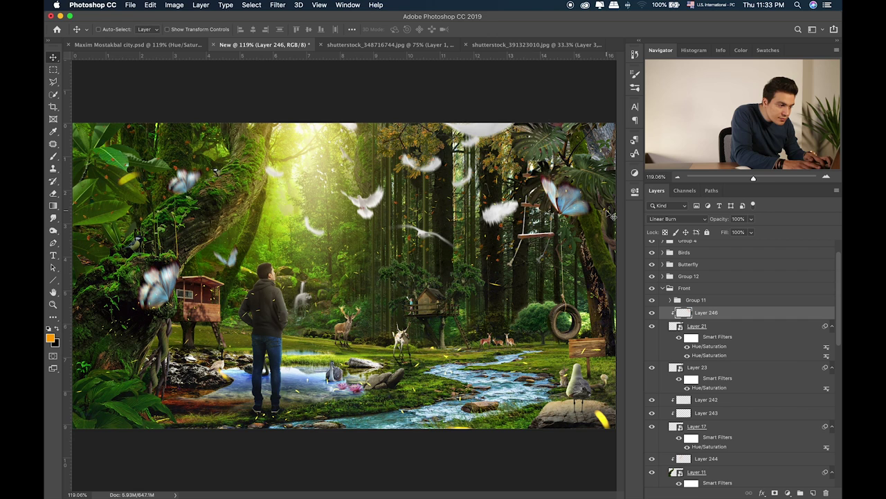
pyautogui.hotkey('shift', 'alt', 'g')
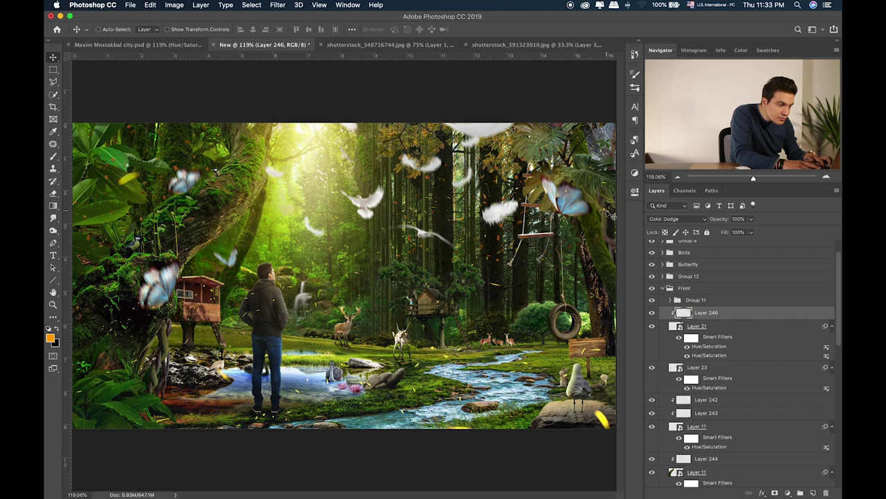
pyautogui.hotkey('shift', 'alt', 's')
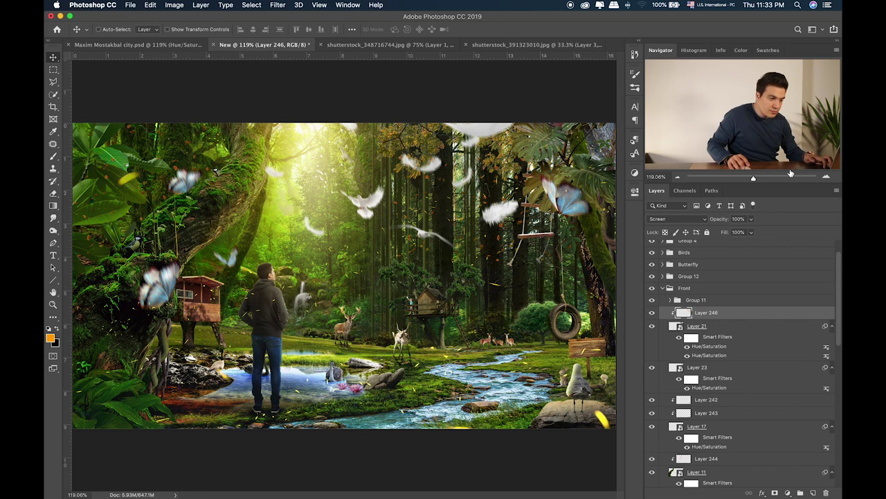
pyautogui.moveTo(725, 234); pyautogui.dragTo(727, 236)
pyautogui.click(719, 312)
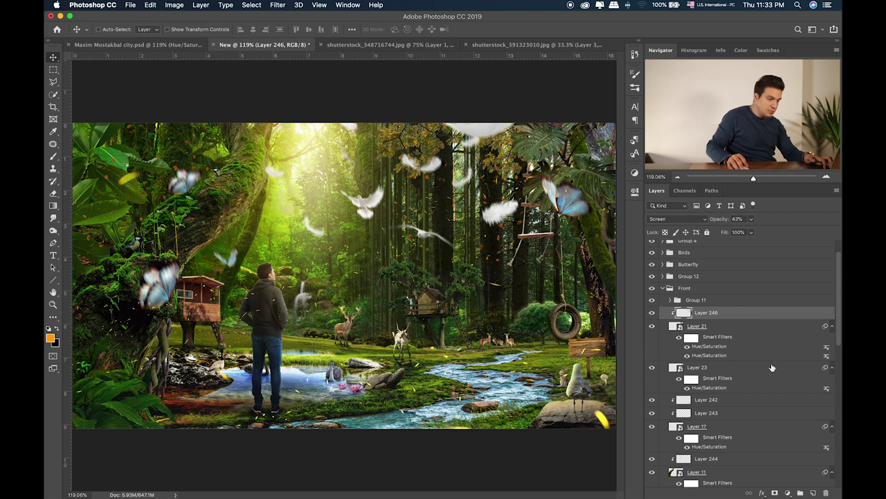
pyautogui.click(664, 292)
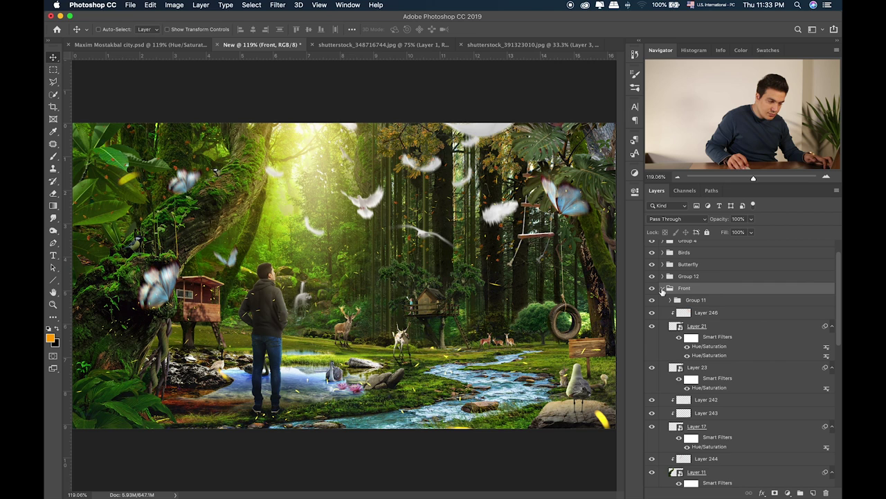
# Create a new layer at the top of the Tree House group and clip it to Layer 2 copy 2
pyautogui.click(663, 290)
pyautogui.click(655, 305)
pyautogui.click(655, 306)
pyautogui.click(652, 315)
pyautogui.click(672, 315)
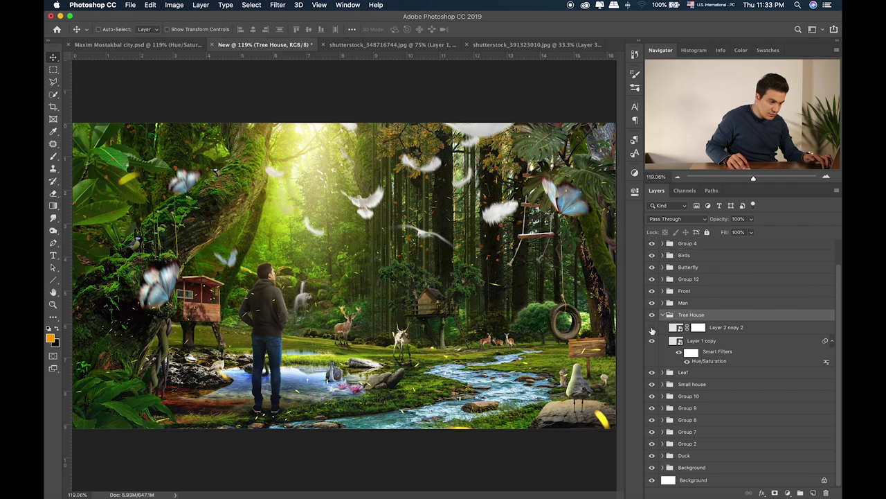
pyautogui.click(652, 344)
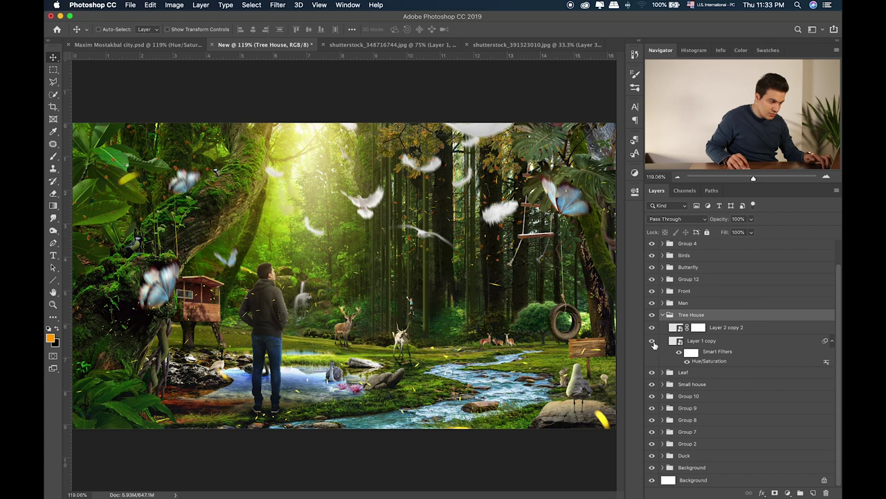
pyautogui.click(775, 330)
pyautogui.click(813, 492)
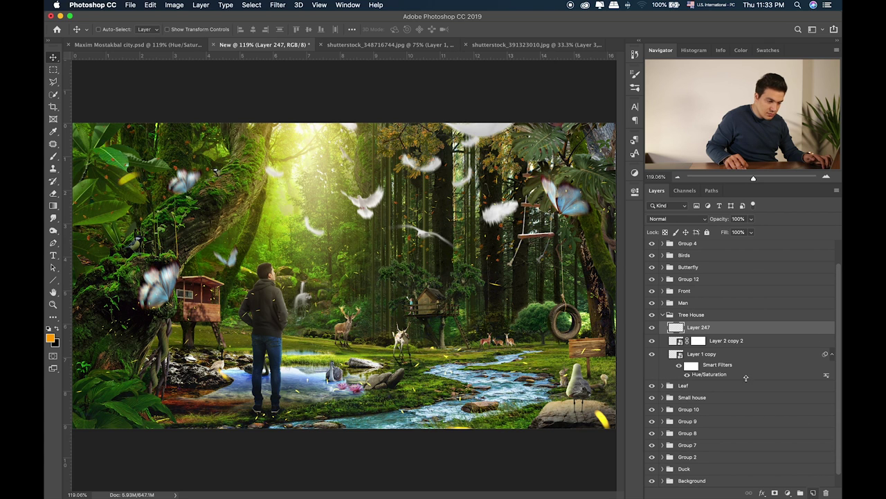
pyautogui.keyDown('alt'); pyautogui.click(738, 330); pyautogui.keyUp('alt')
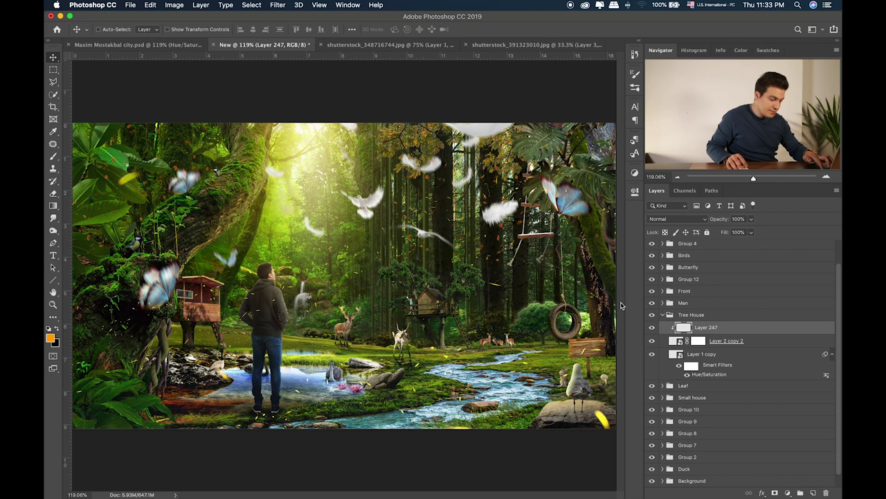
# Move the new layer below Layer 2 copy 2, clipped to Layer 1 copy, with orange light painted over the tree house at 30% brush opacity
pyautogui.press('b')
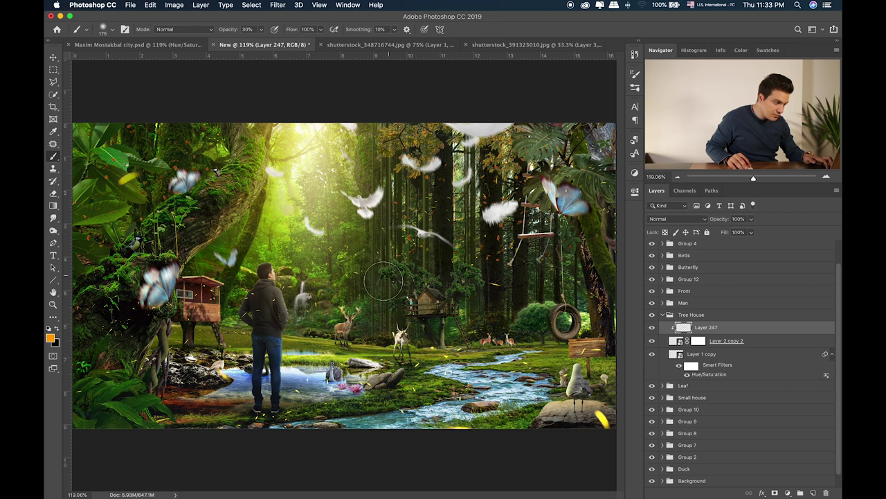
pyautogui.click(656, 328)
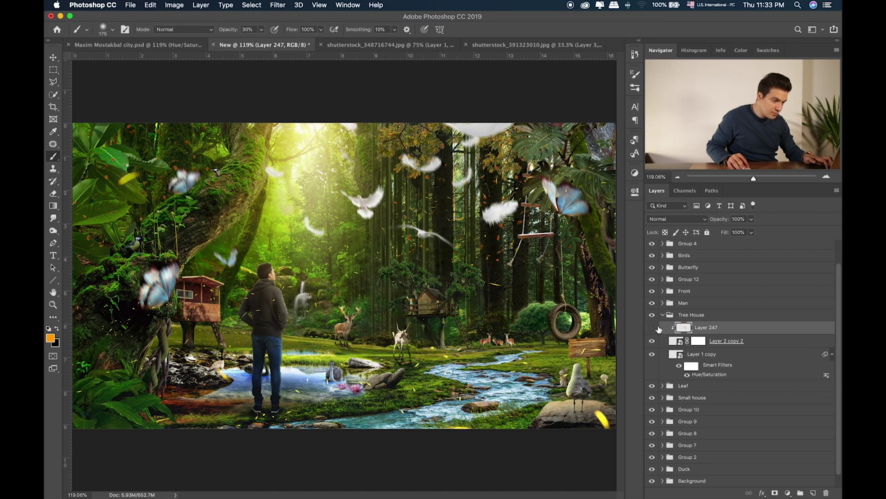
pyautogui.moveTo(703, 331); pyautogui.dragTo(697, 344)
pyautogui.keyDown('alt'); pyautogui.click(699, 346); pyautogui.keyUp('alt')
pyautogui.click(653, 340)
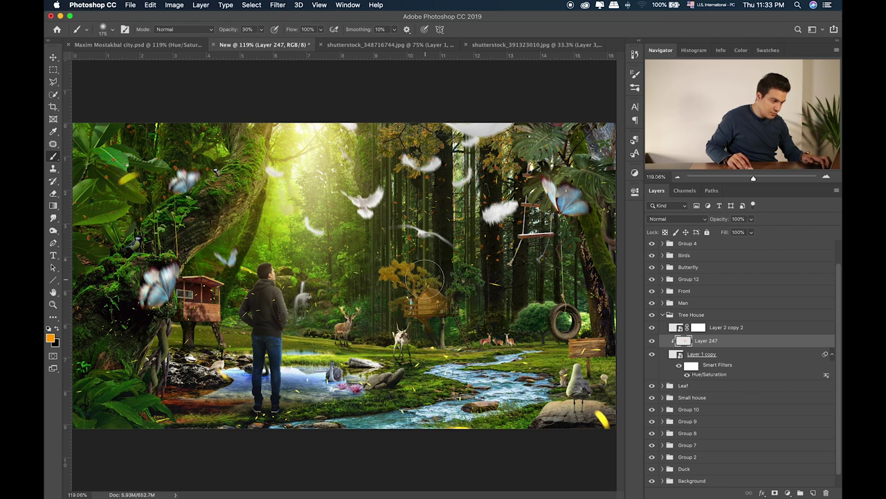
# Set the orange light layer to Overlay, collapse the Tree House group and compare the scene with and without it
pyautogui.press('v')
pyautogui.hotkey('shift', '+')
pyautogui.hotkey('shift', '+')
pyautogui.hotkey('shift', '+')
pyautogui.hotkey('shift', '+')
pyautogui.hotkey('shift', '+')
pyautogui.hotkey('shift', '+')
pyautogui.hotkey('shift', '+')
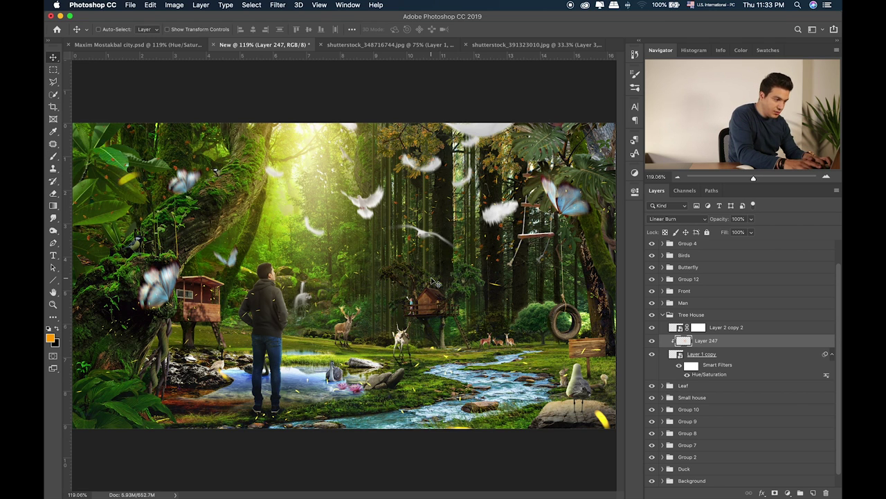
pyautogui.hotkey('shift', '+')
pyautogui.hotkey('shift', '+')
pyautogui.hotkey('shift', '+')
pyautogui.hotkey('shift', '+')
pyautogui.hotkey('shift', '+')
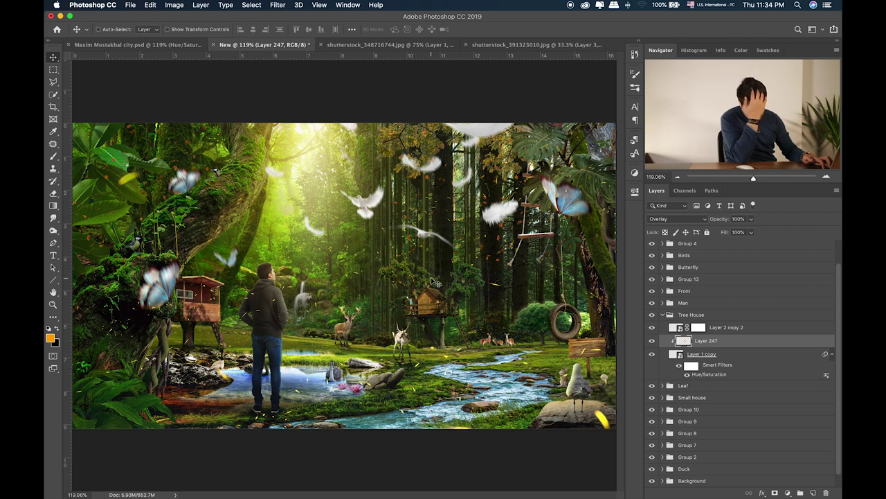
pyautogui.press('e')
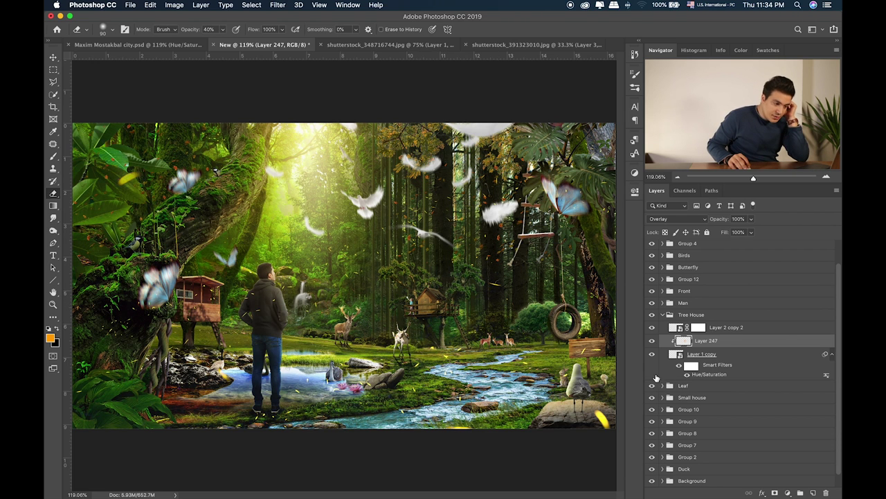
pyautogui.click(662, 315)
pyautogui.click(651, 340)
pyautogui.click(651, 341)
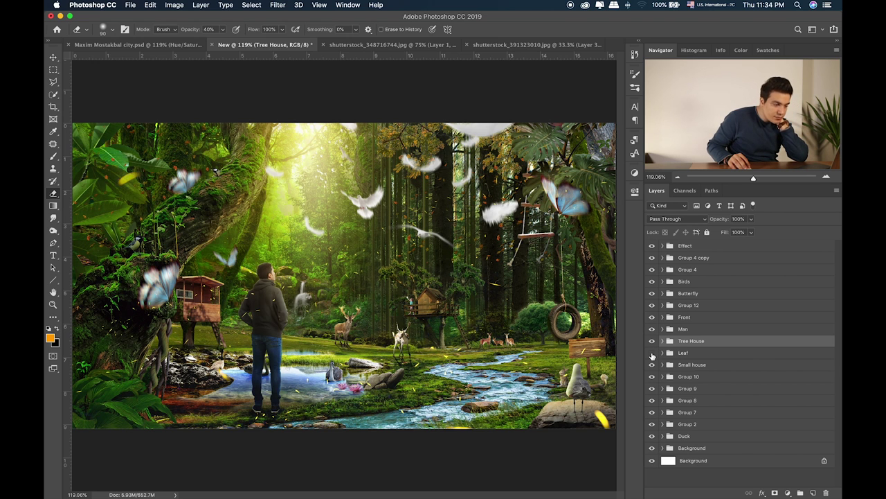
# Skew the Small house group vertically by about -3.9° with Free Transform
pyautogui.click(654, 366)
pyautogui.click(654, 365)
pyautogui.click(663, 365)
pyautogui.click(663, 365)
pyautogui.click(706, 365)
pyautogui.hotkey('ctrl', 't')
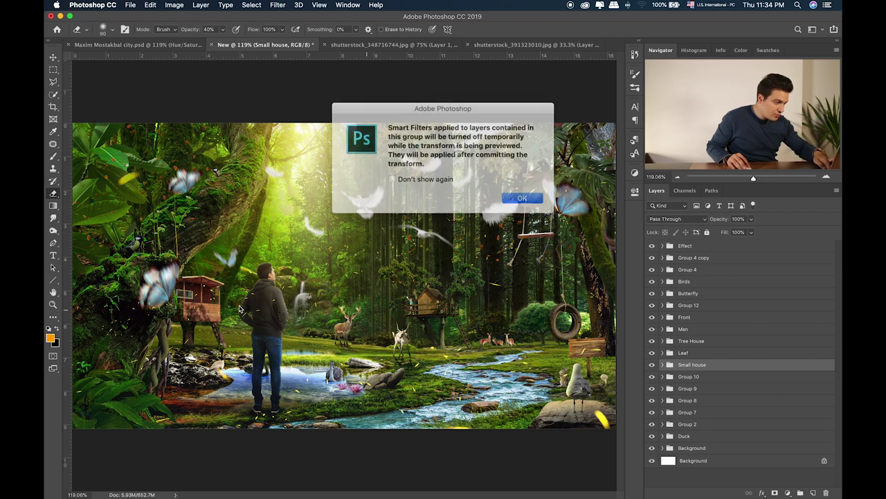
pyautogui.click(512, 198)
pyautogui.moveTo(380, 128); pyautogui.dragTo(379, 105)
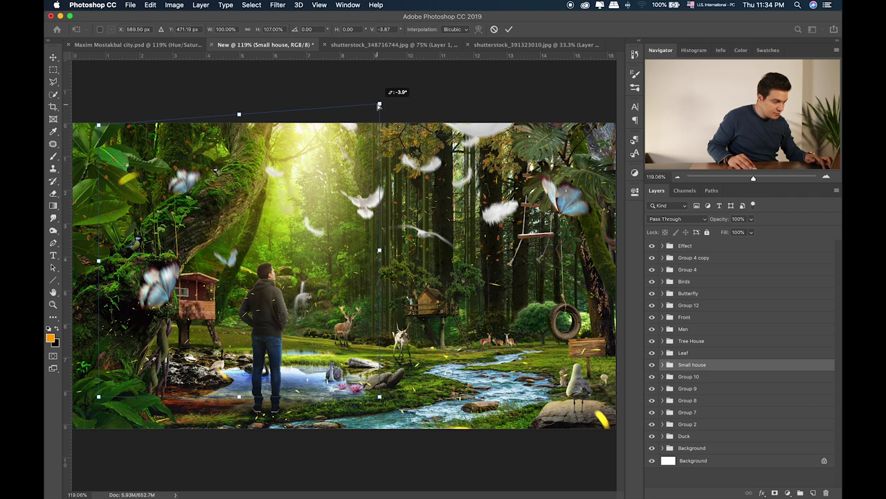
pyautogui.press('Return')
# Move the small animal in Group 8 onto the grass beside the stream, near the wooden sign, and select Group 2
pyautogui.press('e')
pyautogui.click(652, 377)
pyautogui.click(652, 377)
pyautogui.click(651, 388)
pyautogui.click(651, 402)
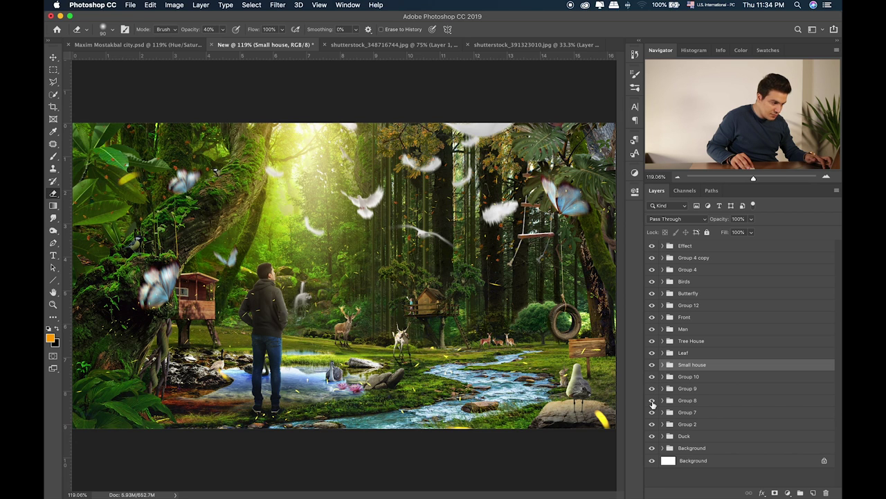
pyautogui.click(680, 401)
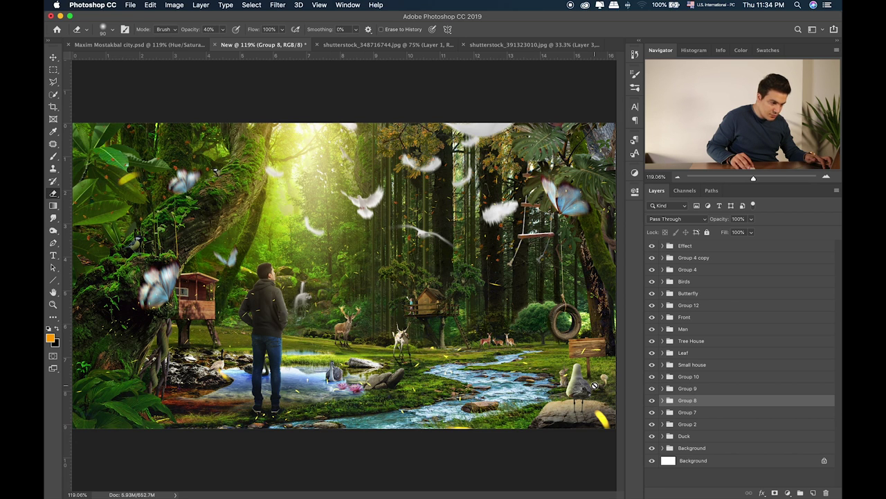
pyautogui.press('v')
pyautogui.moveTo(594, 385)
pyautogui.mouseDown()
pyautogui.moveTo(545, 363)
pyautogui.moveTo(576, 372)
pyautogui.moveTo(551, 373)
pyautogui.mouseUp()
pyautogui.click(698, 415)
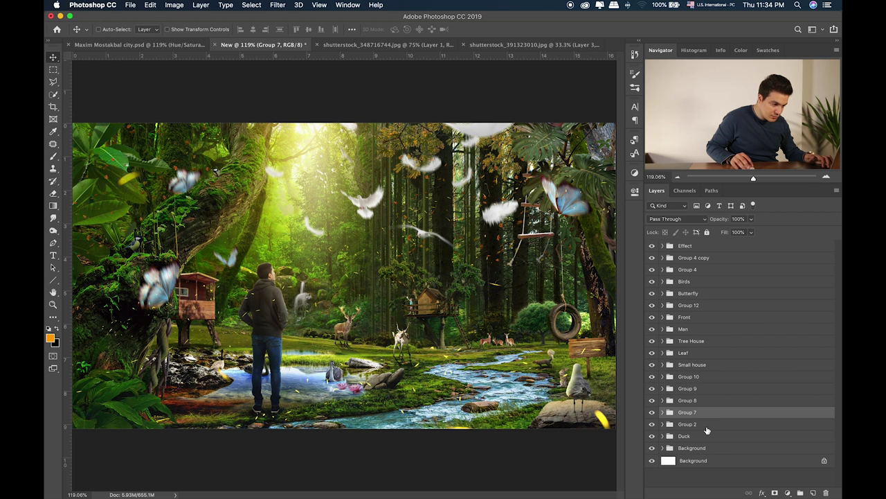
pyautogui.click(707, 425)
pyautogui.moveTo(457, 386); pyautogui.dragTo(511, 394)
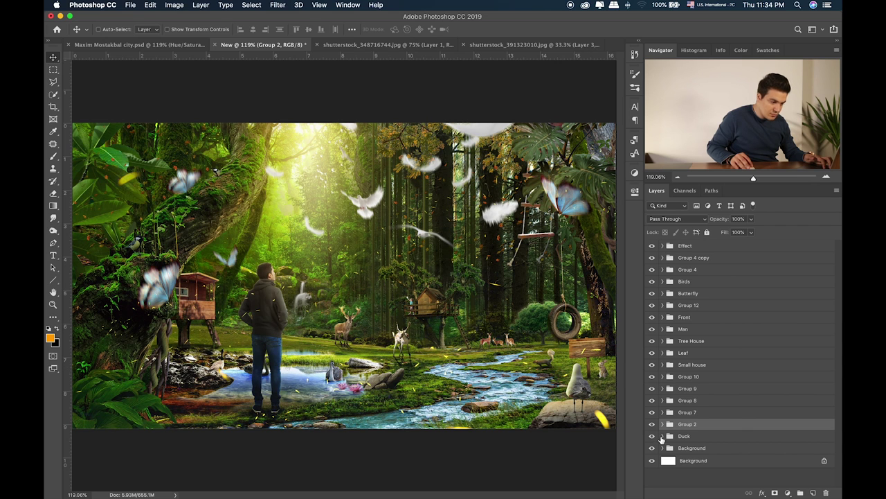
# Reposition the swans in the Duck group on the pond, placing the black swan in front of the rocks
pyautogui.click(685, 438)
pyautogui.click(663, 436)
pyautogui.scroll(-1, 705, 447)
pyautogui.click(703, 441)
pyautogui.moveTo(372, 383); pyautogui.dragTo(420, 401)
pyautogui.click(692, 448)
pyautogui.click(669, 448)
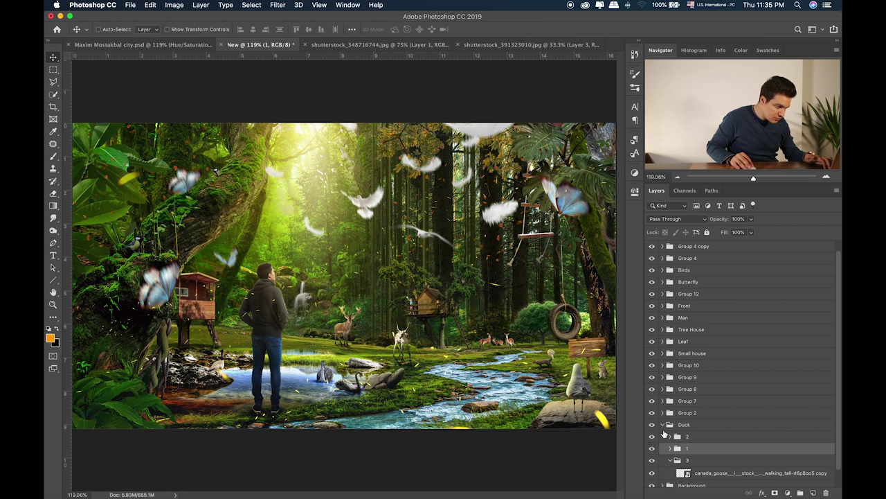
# Check the goose in subgroup 3 of the Duck group by toggling its visibility
pyautogui.scroll(-1, 696, 440)
pyautogui.click(659, 443)
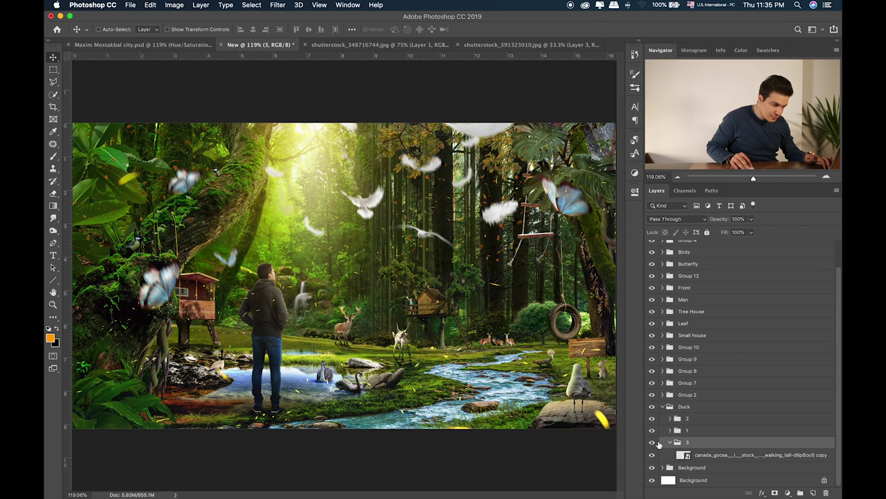
pyautogui.click(654, 444)
pyautogui.click(656, 445)
pyautogui.click(692, 453)
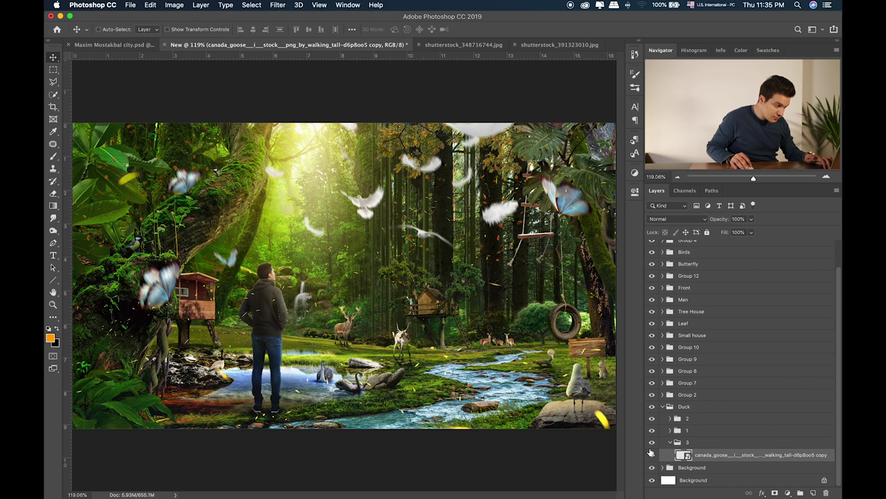
pyautogui.click(670, 446)
# Move the water lilies on Layer 73 in the Background group to the pond's near edge beside the foreground leaves
pyautogui.click(663, 467)
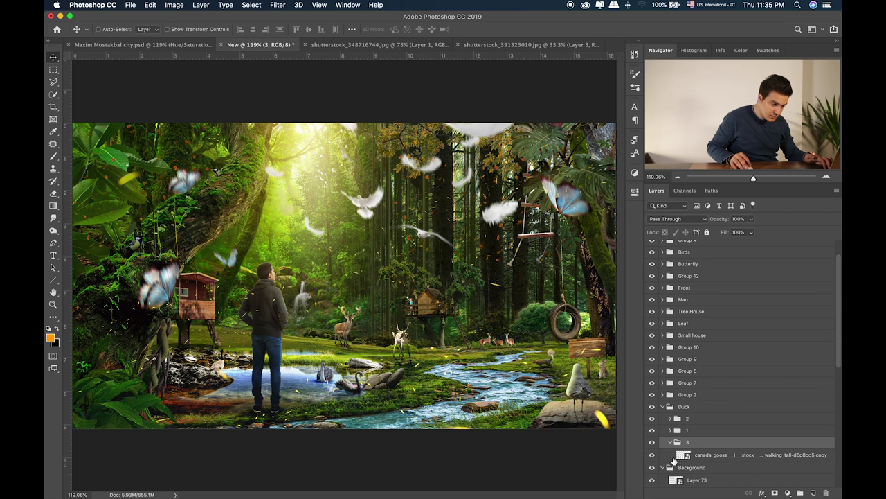
pyautogui.scroll(-5, 668, 415)
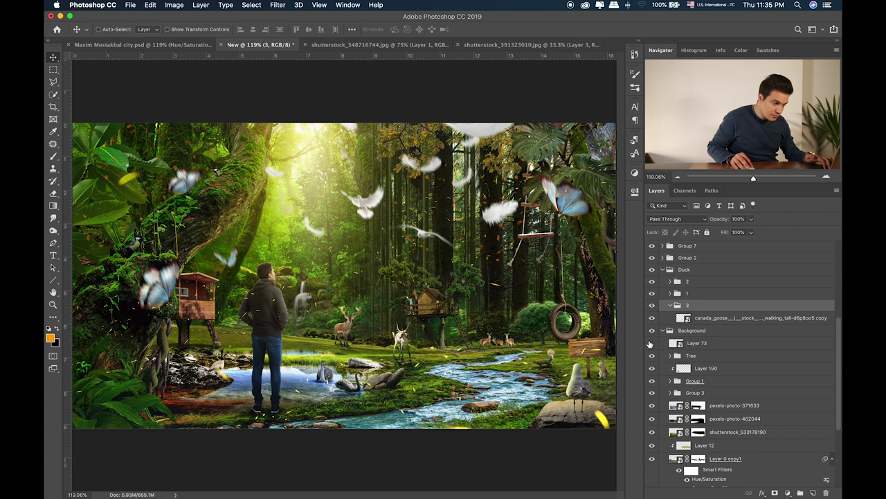
pyautogui.click(714, 347)
pyautogui.moveTo(400, 382); pyautogui.dragTo(213, 408)
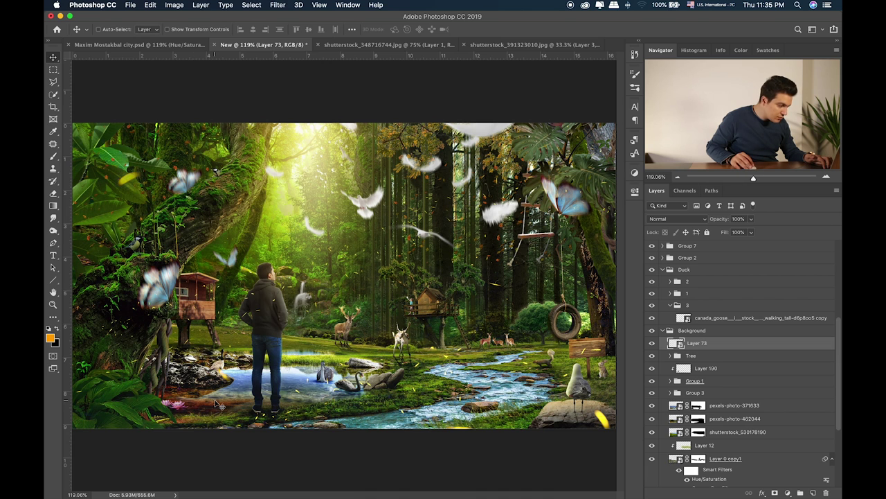
# Darken the water lilies on Layer 73 with Hue/Saturation at Lightness -19
pyautogui.press('super+u')
pyautogui.moveTo(166, 211); pyautogui.dragTo(158, 208)
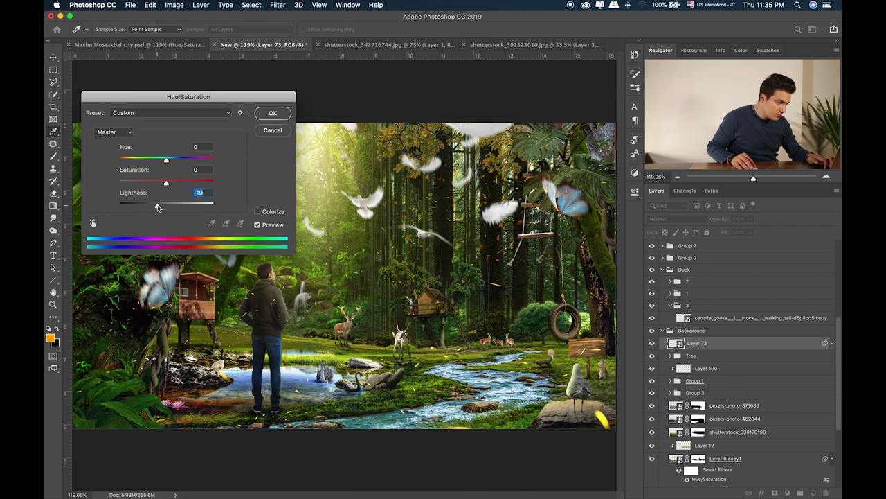
pyautogui.click(265, 117)
# Fine-tune the position of the water lilies next to the large foreground leaves at the pond's edge
pyautogui.press('super+plus')
pyautogui.press('super+plus')
pyautogui.press('space')
pyautogui.moveTo(213, 369); pyautogui.dragTo(346, 309)
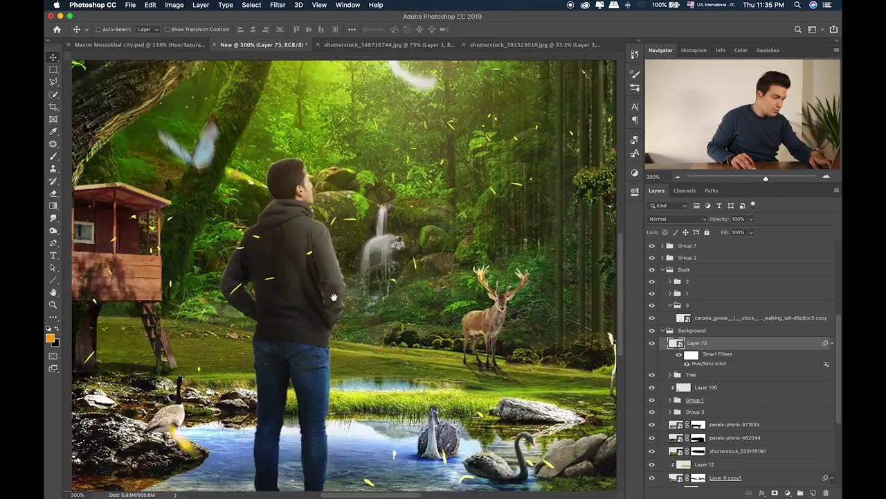
pyautogui.moveTo(173, 381); pyautogui.dragTo(324, 306)
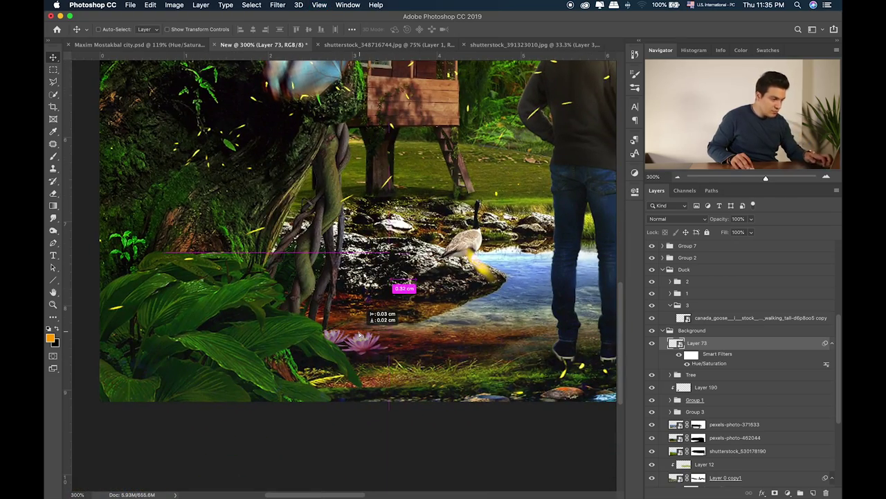
pyautogui.press('super+0')
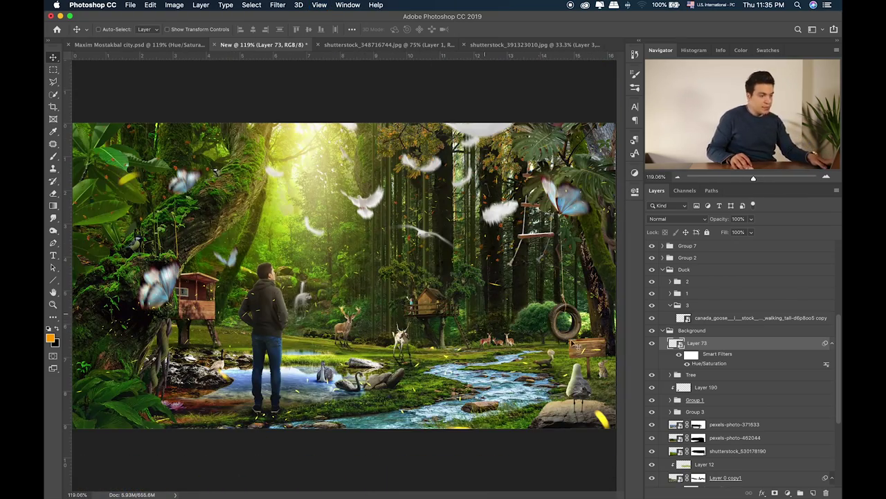
# Collapse the Background and Duck groups and examine the feather, butterfly, Group 12 and Front groups by toggling their visibility
pyautogui.click(665, 331)
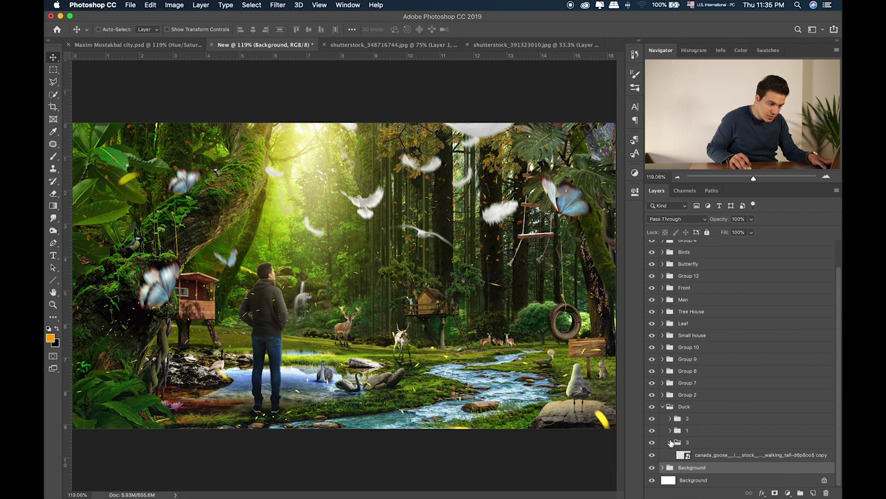
pyautogui.click(671, 441)
pyautogui.click(663, 419)
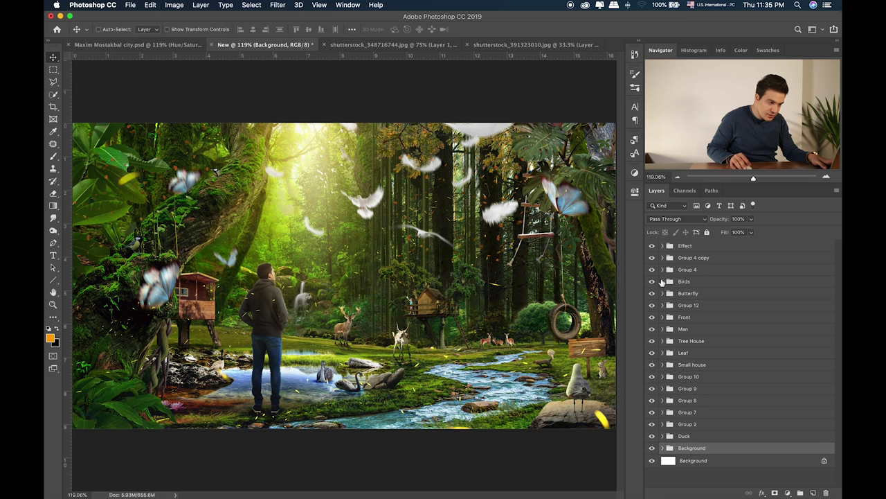
pyautogui.click(655, 271)
pyautogui.click(653, 258)
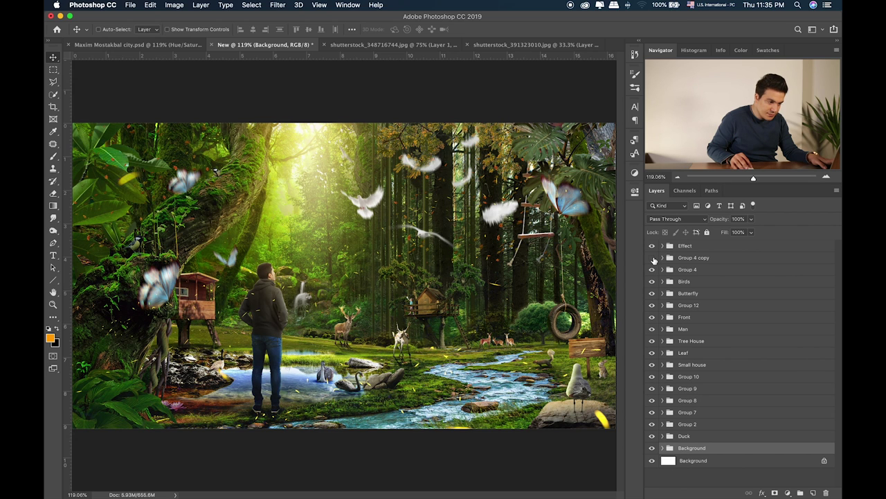
pyautogui.click(651, 294)
pyautogui.click(651, 294)
pyautogui.click(651, 305)
pyautogui.click(651, 306)
pyautogui.click(651, 318)
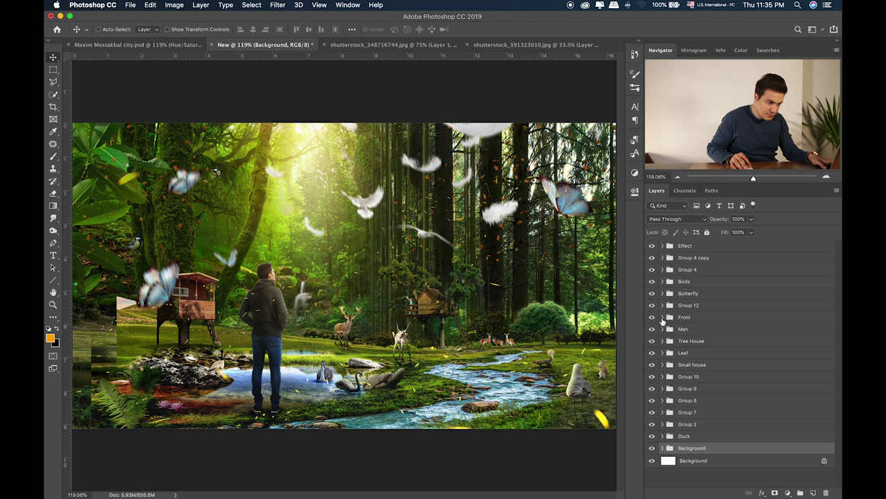
pyautogui.click(652, 317)
# Expand the Front group and examine its foliage layers, including Layers 21, 236, 24 copy and 22, by toggling their visibility
pyautogui.click(662, 317)
pyautogui.scroll(-2, 653, 305)
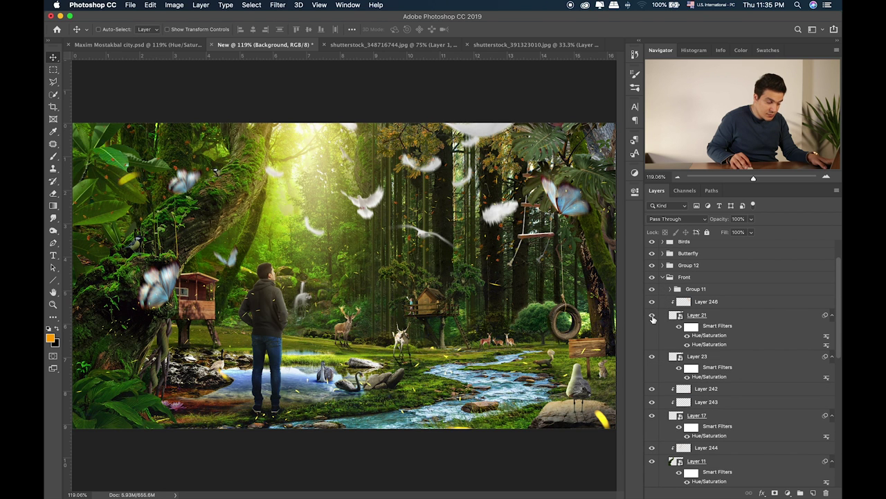
pyautogui.click(652, 315)
pyautogui.scroll(-10, 654, 360)
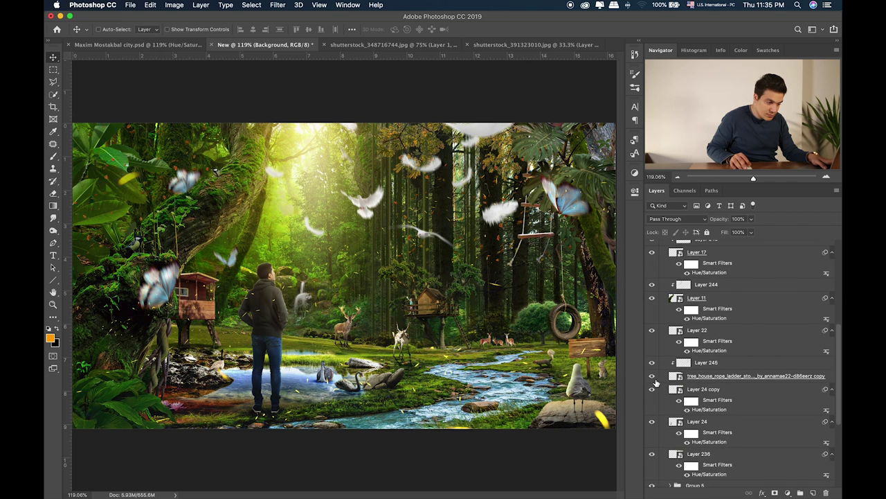
pyautogui.click(655, 402)
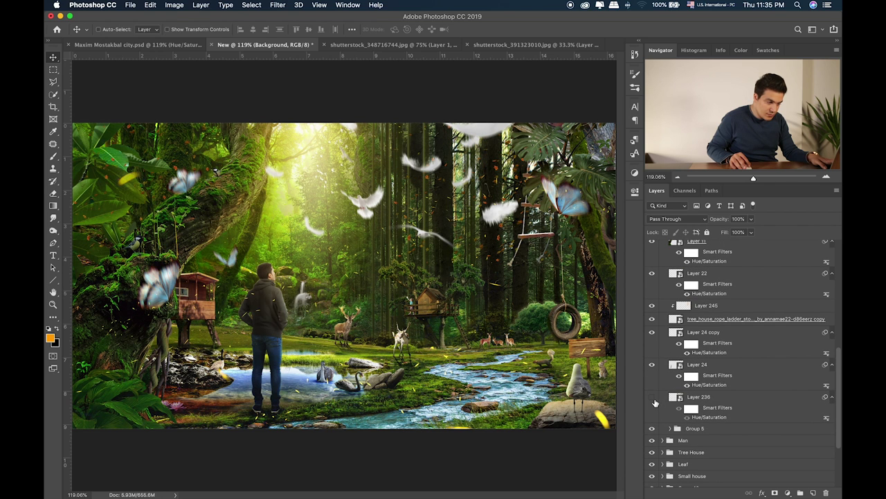
pyautogui.click(652, 332)
pyautogui.click(651, 332)
pyautogui.click(651, 273)
pyautogui.click(652, 273)
pyautogui.scroll(3, 657, 282)
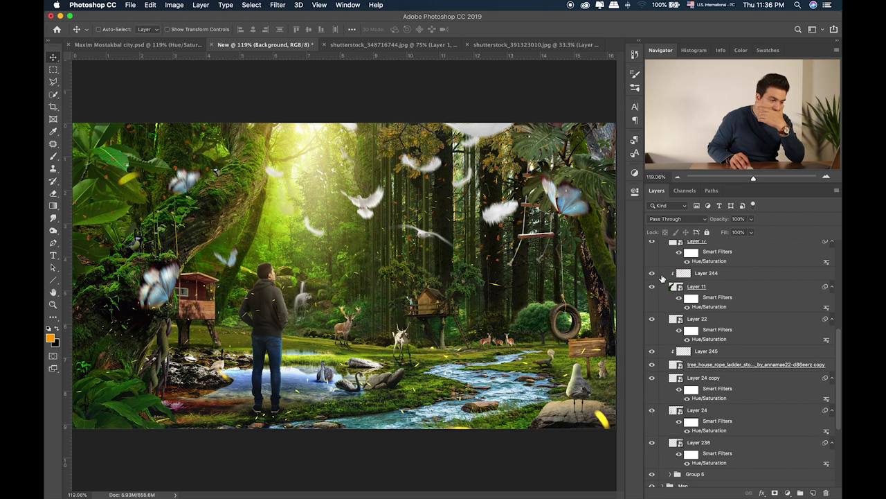
# Examine the foliage layers in the Front group, including Layers 17, 21 and 23, by toggling their visibility
pyautogui.scroll(5, 662, 285)
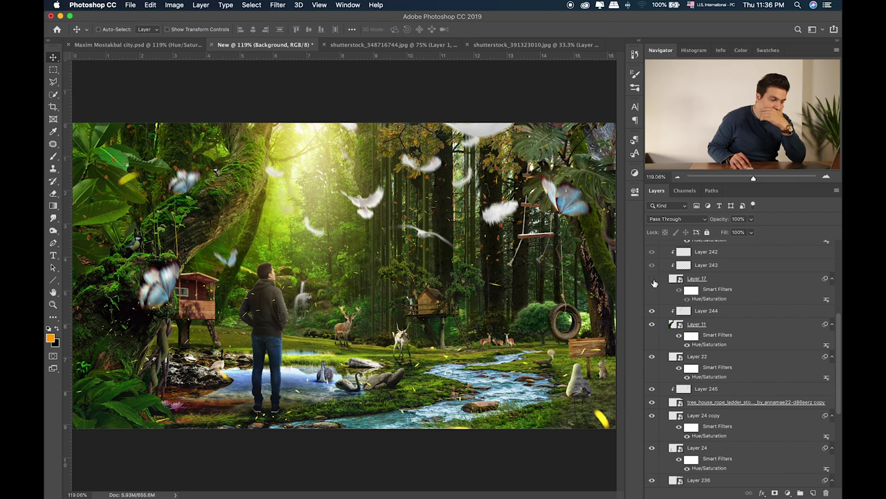
pyautogui.scroll(5, 662, 284)
pyautogui.scroll(1, 662, 284)
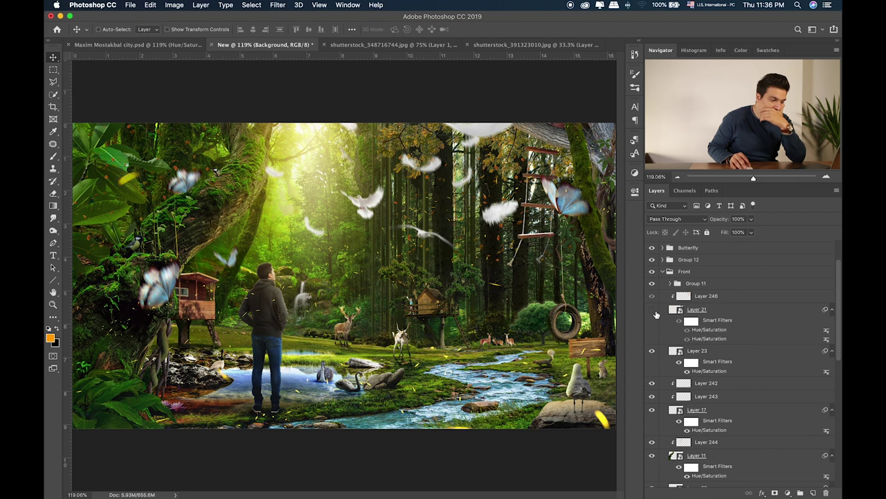
pyautogui.click(652, 349)
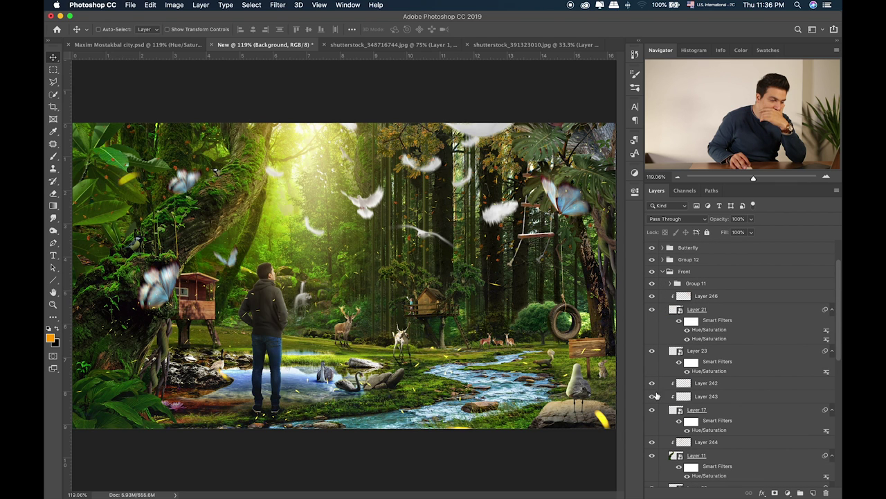
pyautogui.click(653, 395)
pyautogui.click(652, 412)
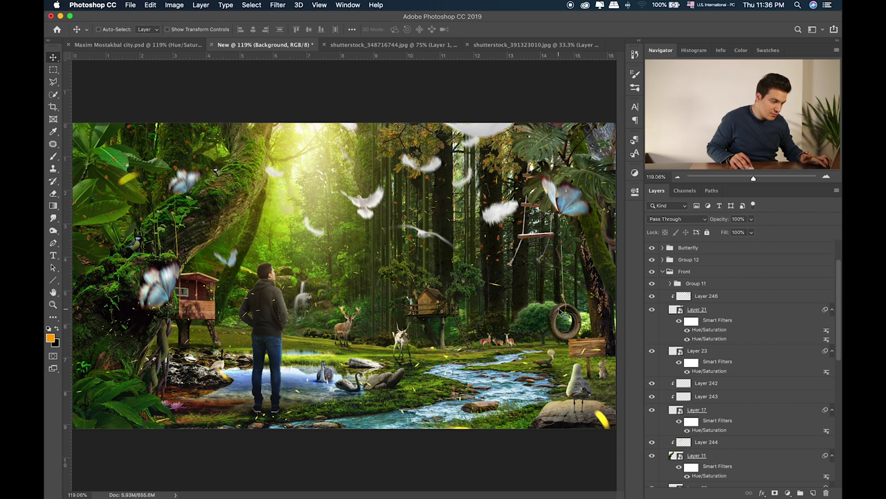
# Hide the Effect group, select the tree trunk behind the tire swing on Layer 25, and check it by toggling its visibility
pyautogui.rightClick(560, 311)
pyautogui.keyDown('super'); pyautogui.click(555, 313); pyautogui.keyUp('super')
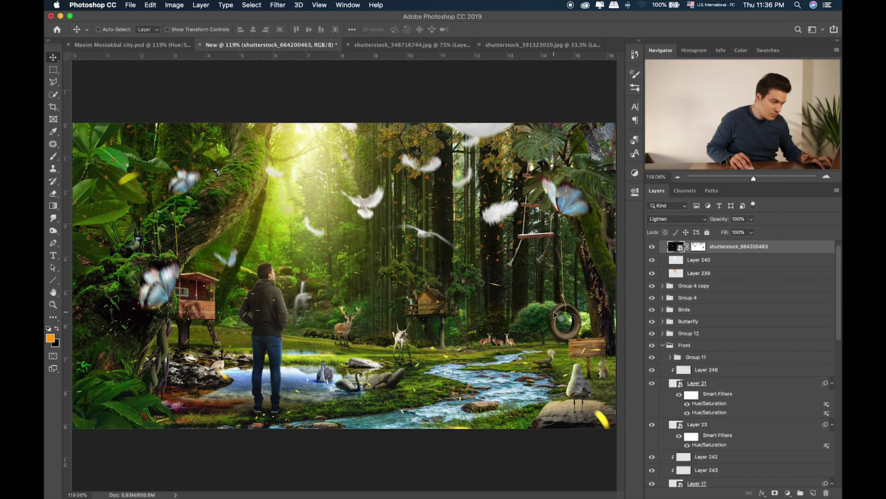
pyautogui.scroll(1, 673, 271)
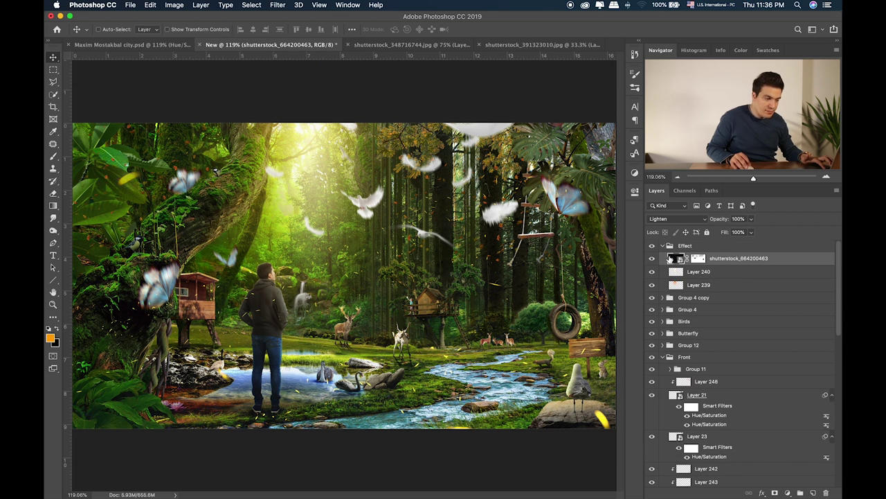
pyautogui.click(652, 246)
pyautogui.keyDown('super'); pyautogui.click(562, 315); pyautogui.keyUp('super')
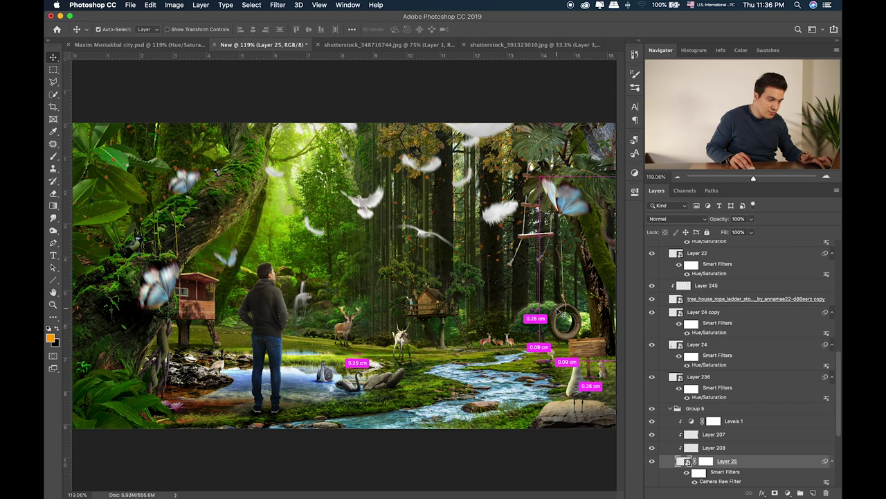
pyautogui.click(652, 461)
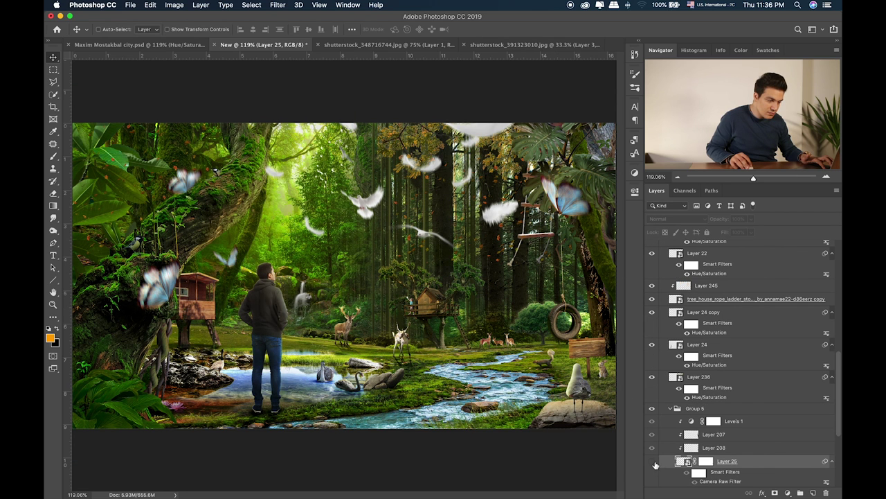
pyautogui.click(652, 461)
# Add a new empty layer clipped directly above Layer 25 in Group 5
pyautogui.scroll(-1, 732, 459)
pyautogui.scroll(-3, 734, 459)
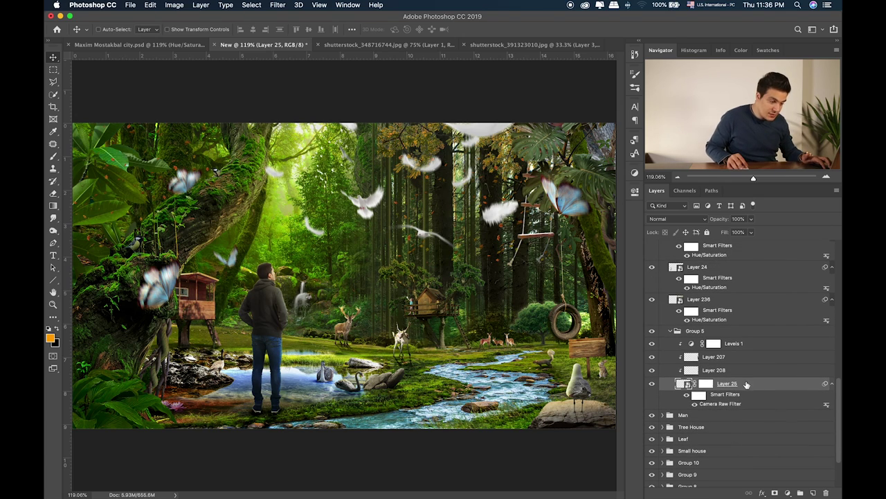
pyautogui.click(813, 493)
pyautogui.press('super+plus')
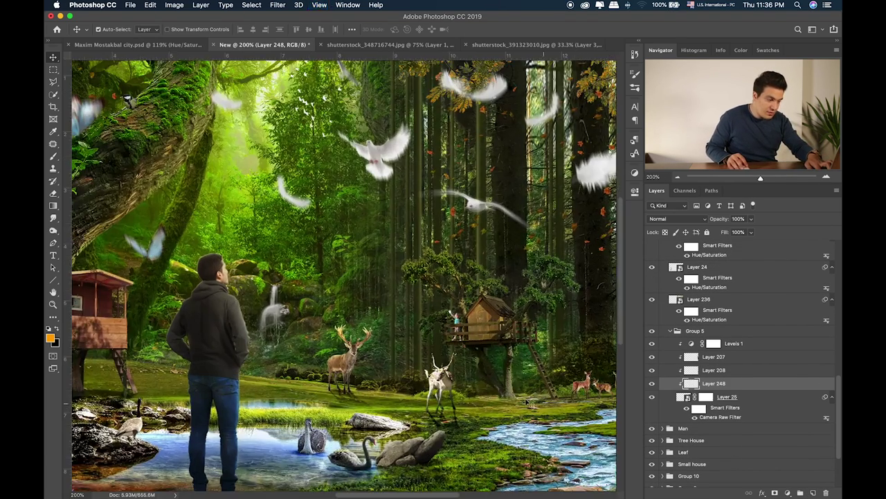
pyautogui.press('super+plus')
pyautogui.moveTo(528, 403); pyautogui.dragTo(173, 289)
pyautogui.moveTo(293, 211); pyautogui.dragTo(311, 298)
pyautogui.moveTo(326, 176); pyautogui.dragTo(334, 185)
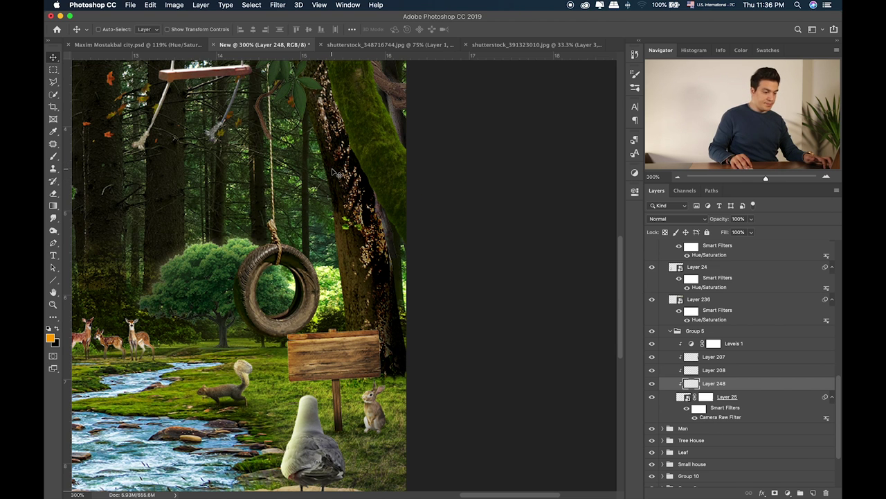
pyautogui.moveTo(331, 171); pyautogui.dragTo(360, 290)
pyautogui.press('super+r')
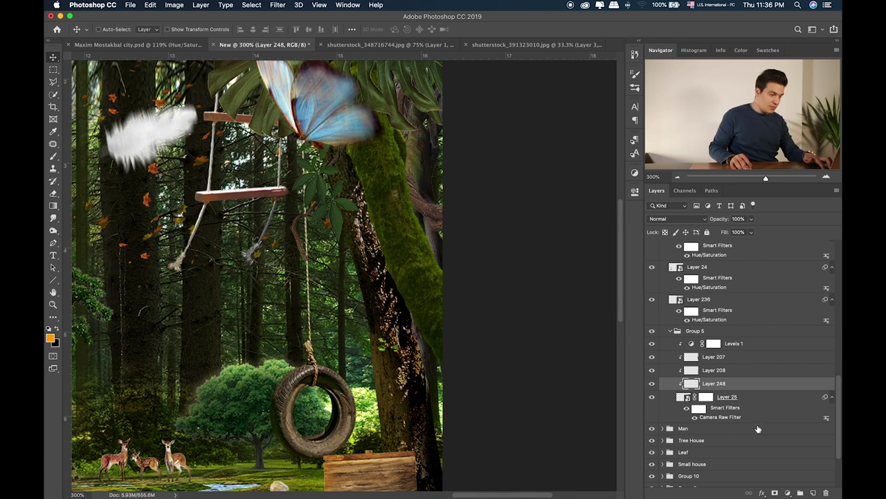
# Try moving the Layer 25 tree trunk farther into the scene, and undo the move
pyautogui.click(724, 394)
pyautogui.moveTo(339, 317); pyautogui.dragTo(123, 350)
pyautogui.moveTo(167, 306); pyautogui.dragTo(283, 214)
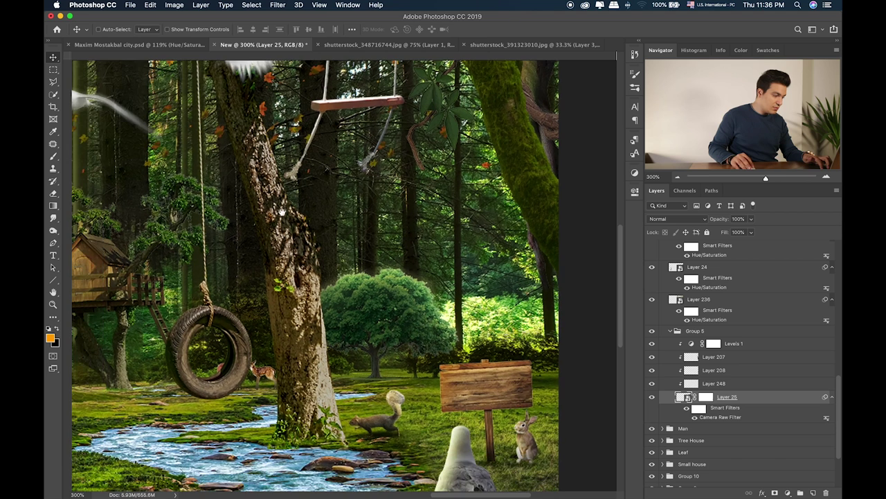
pyautogui.press('super+z')
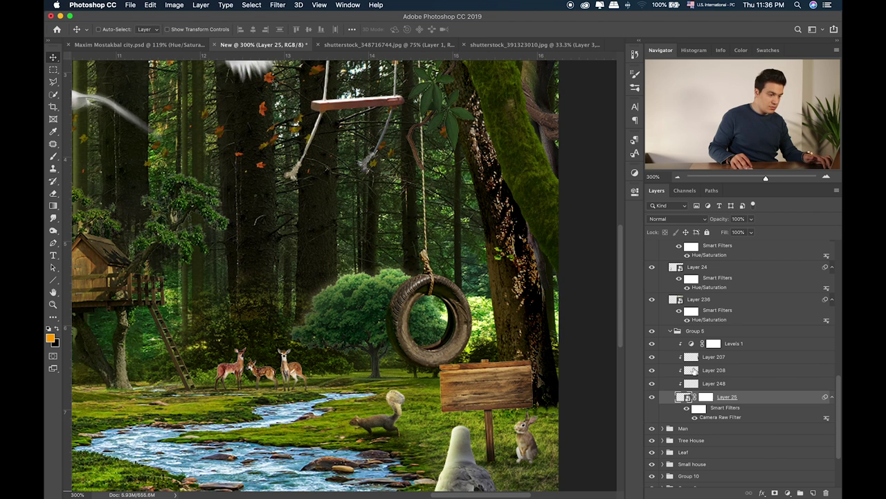
# Hide Levels 1 and Layers 207, 208 and 248 above the trunk, and compare Layer 25 with and without its smart filters
pyautogui.click(652, 343)
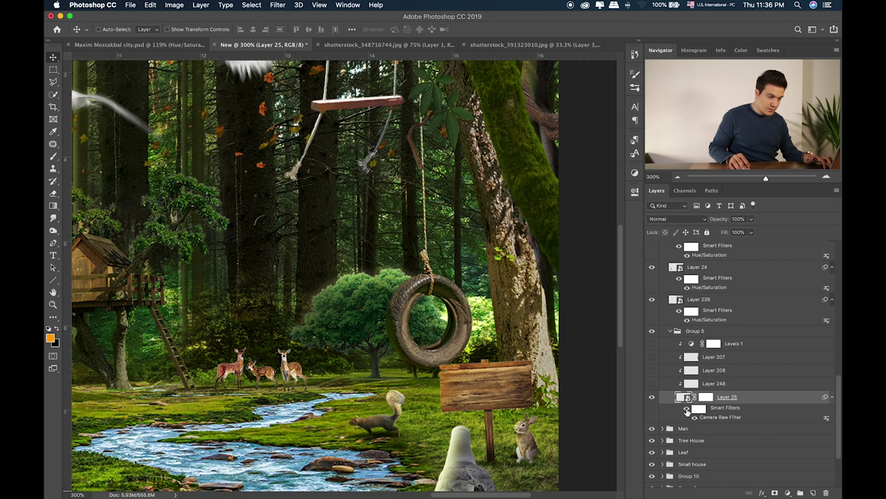
pyautogui.click(686, 409)
pyautogui.click(686, 408)
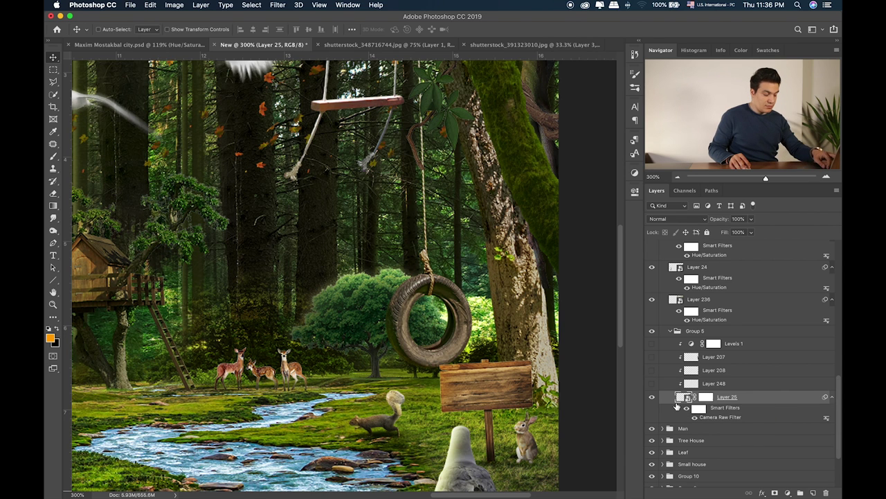
# Duplicate Layer 25, flip the lower trunk horizontally, and shift it sideways so both trunks form a wider tree base
pyautogui.press('super+j')
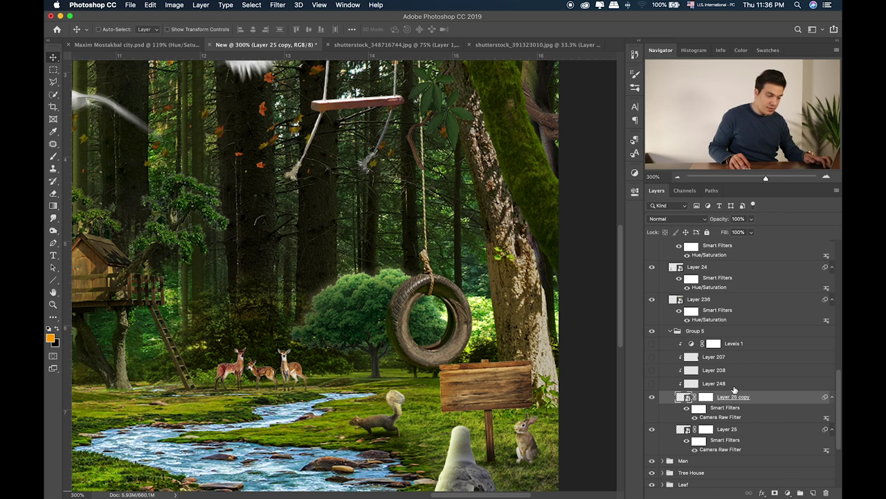
pyautogui.rightClick(682, 431)
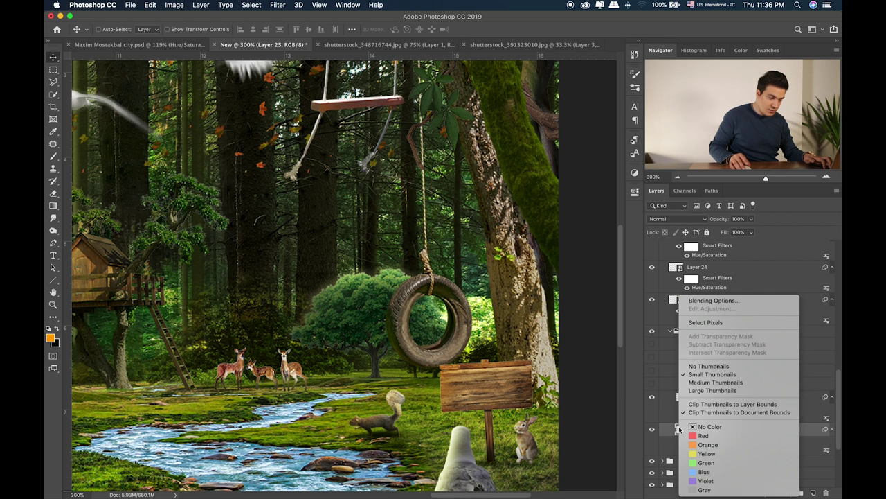
pyautogui.click(500, 386)
pyautogui.press('super+t')
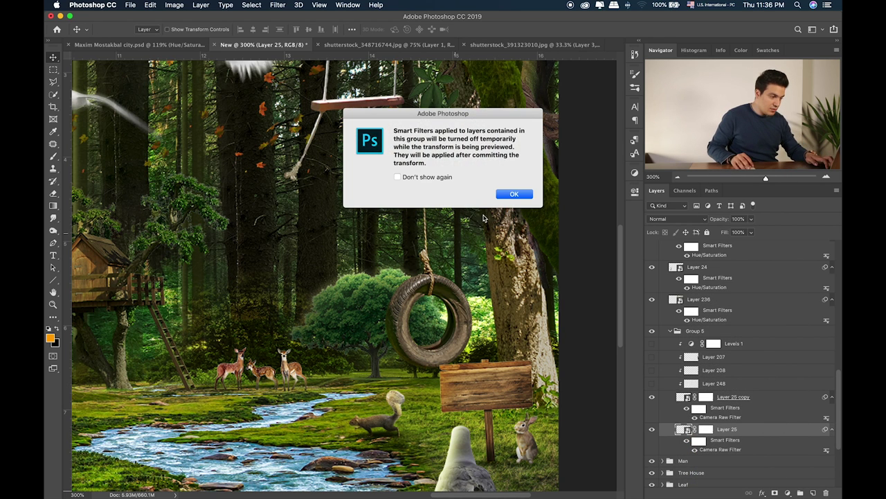
pyautogui.click(513, 194)
pyautogui.rightClick(497, 205)
pyautogui.click(530, 328)
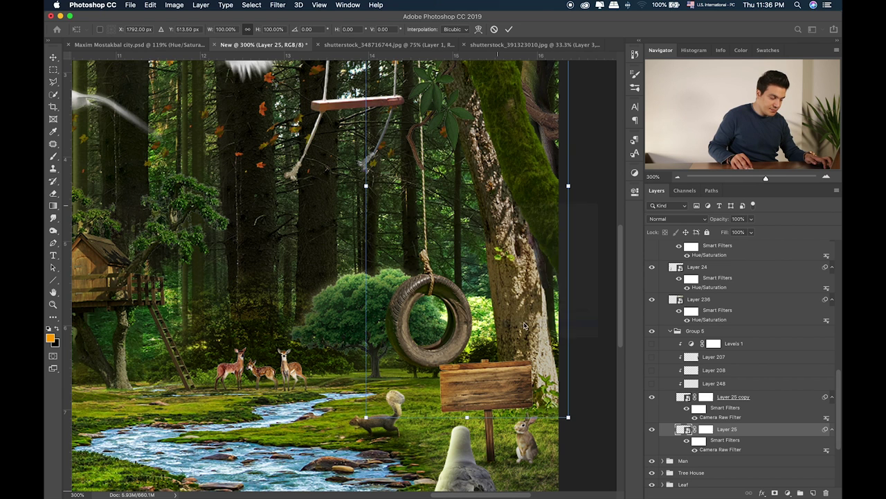
pyautogui.moveTo(475, 303); pyautogui.dragTo(541, 319)
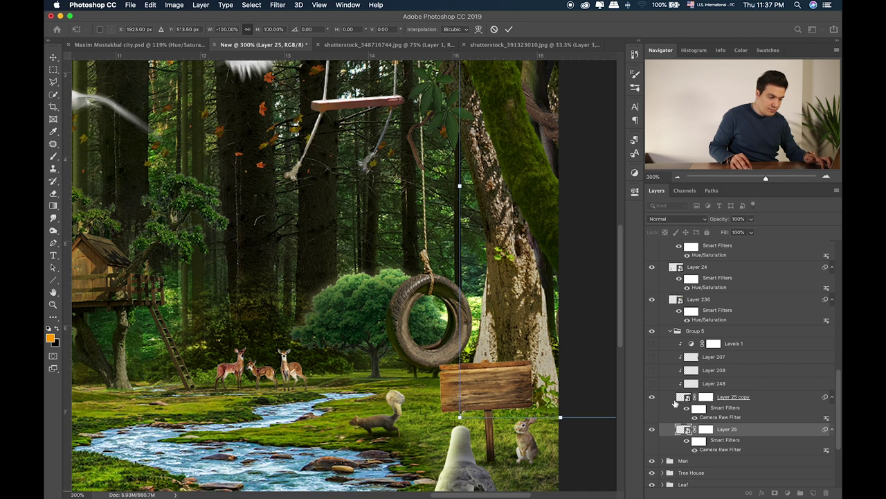
pyautogui.press('Return')
# Paint black on the Layer 25 copy mask to hide the pale outer edge of the trunk base, using a smaller brush
pyautogui.click(705, 397)
pyautogui.press('b')
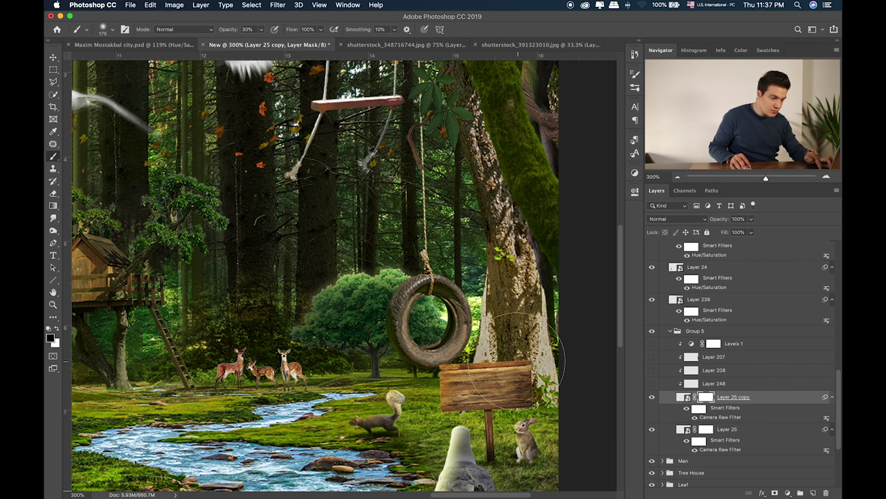
pyautogui.click(534, 331)
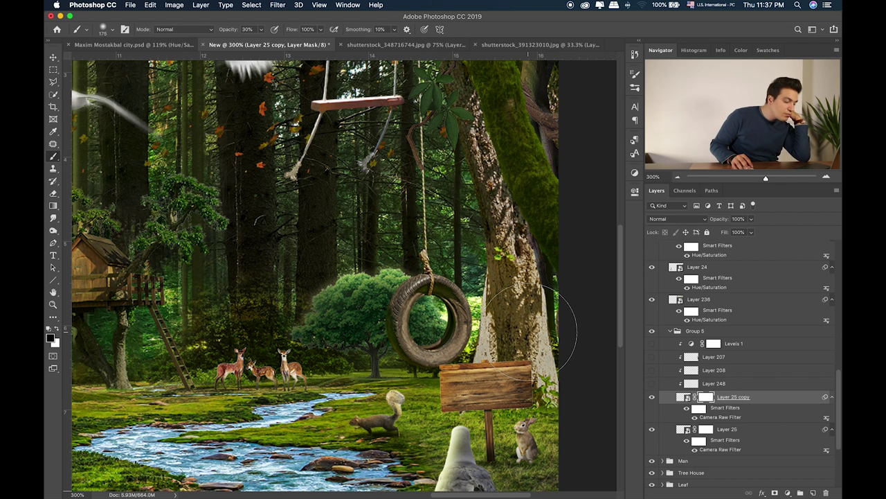
pyautogui.press('[')
pyautogui.press('[')
pyautogui.press('[')
pyautogui.press('[')
pyautogui.press('[')
pyautogui.moveTo(536, 324); pyautogui.dragTo(554, 350)
pyautogui.press('[')
pyautogui.press('[')
pyautogui.press('[')
# Try masking out the upper part of the trunk on Layer 25 copy, and undo the strokes
pyautogui.moveTo(505, 161); pyautogui.dragTo(499, 254)
pyautogui.moveTo(472, 130); pyautogui.dragTo(485, 190)
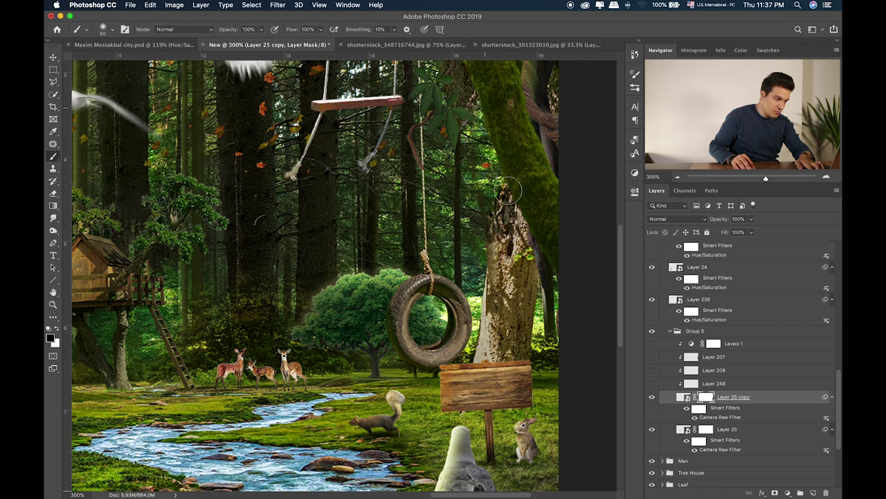
pyautogui.press('super+z')
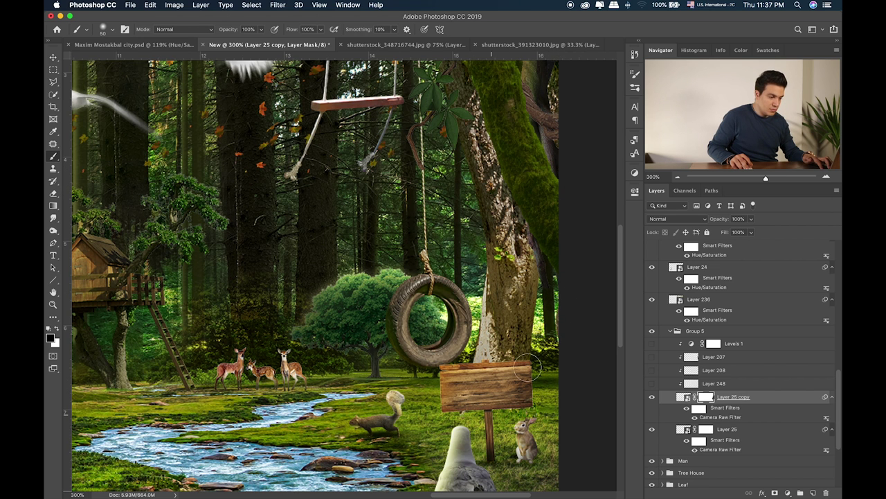
# Show Layers 248 and 208 again, and compare the trunk with Layer 207 visible and hidden, leaving it hidden
pyautogui.scroll(3, 543, 336)
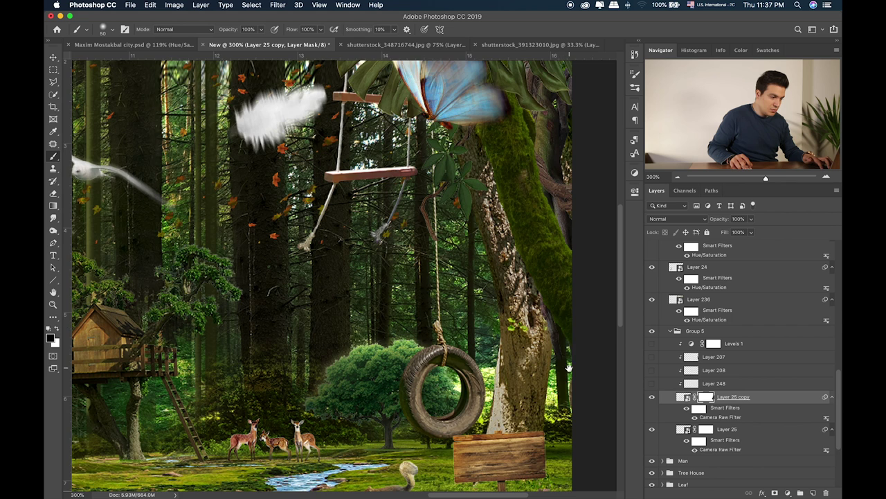
pyautogui.scroll(-3, 558, 318)
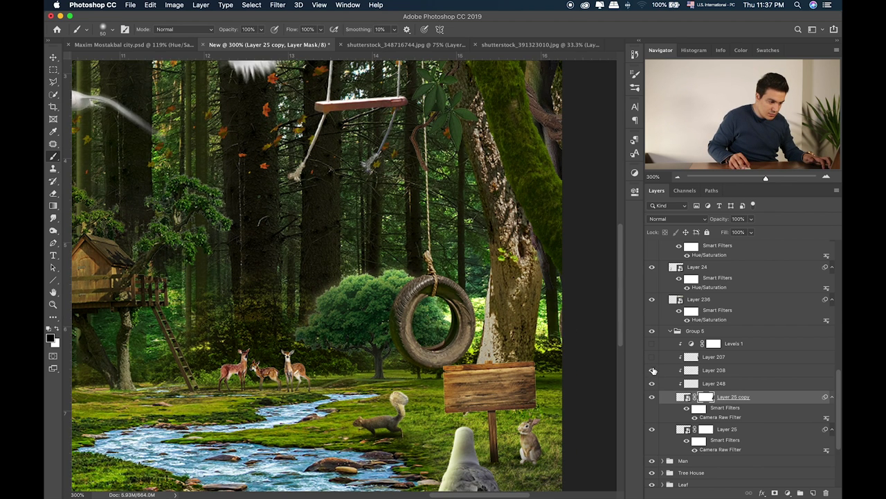
pyautogui.moveTo(651, 357); pyautogui.dragTo(652, 344)
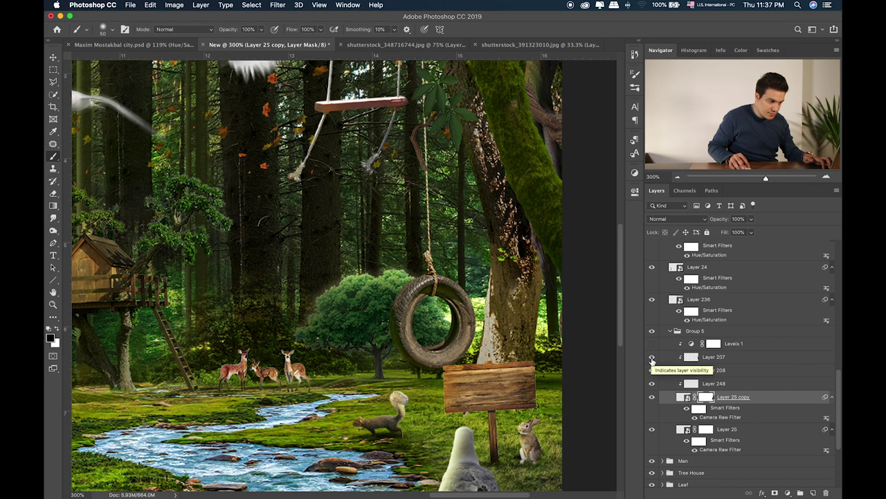
pyautogui.click(651, 358)
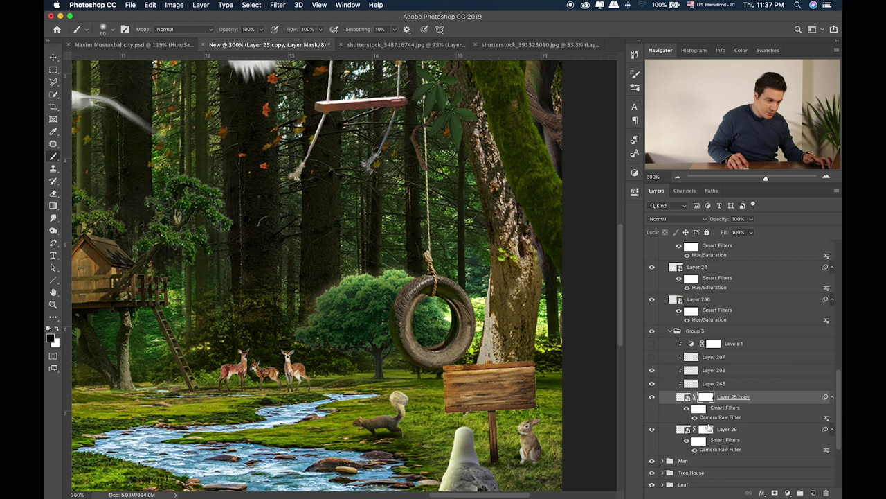
# Add a new layer clipped to Layer 25 and paint black shading along the mirrored trunk with a size 80 brush
pyautogui.click(723, 433)
pyautogui.click(810, 490)
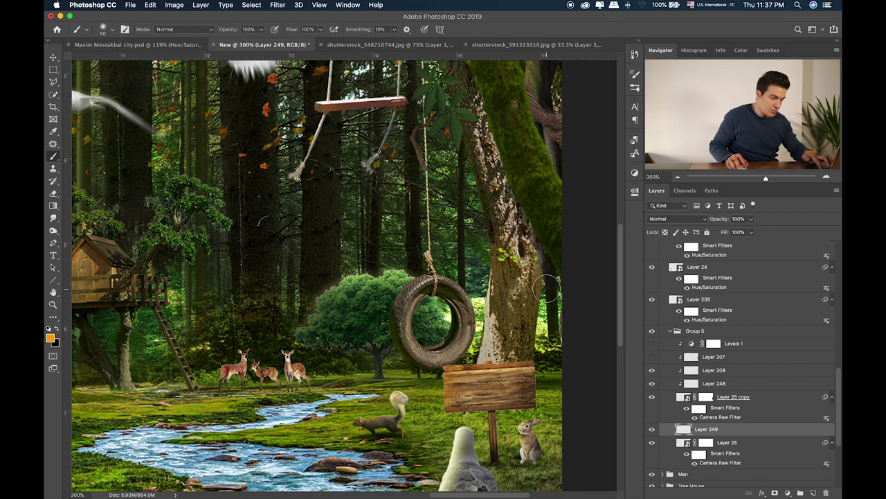
pyautogui.press('x')
pyautogui.press(']')
pyautogui.press(']')
pyautogui.press(']')
pyautogui.moveTo(551, 267); pyautogui.dragTo(530, 394)
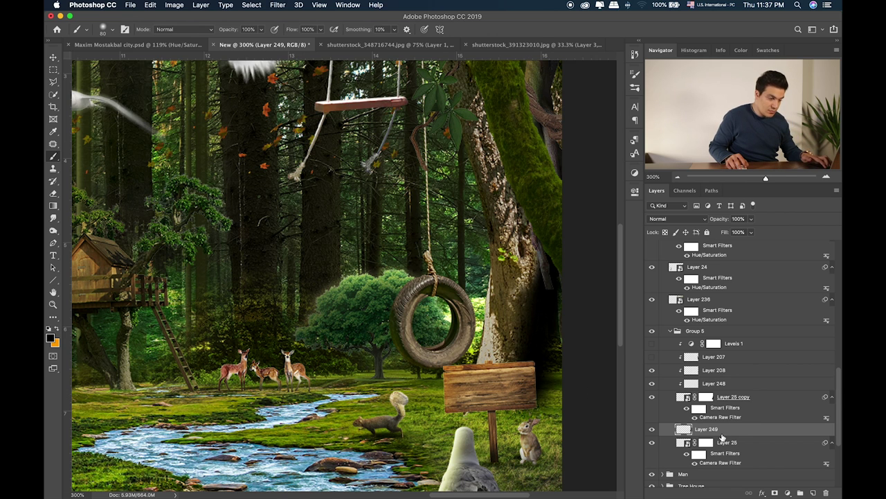
pyautogui.keyDown('alt'); pyautogui.click(722, 435); pyautogui.keyUp('alt')
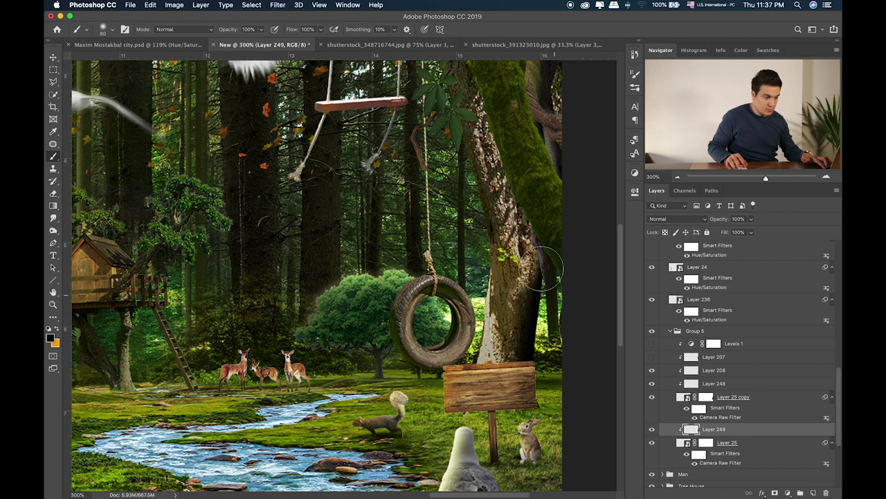
pyautogui.moveTo(530, 280); pyautogui.dragTo(524, 364)
# Set the black shading layer on the mirrored trunk to Soft Light blending with 54% opacity
pyautogui.press('v')
pyautogui.hotkey('shift', 'alt', 'm')
pyautogui.hotkey('shift', '+')
pyautogui.hotkey('shift', '+')
pyautogui.hotkey('shift', '+')
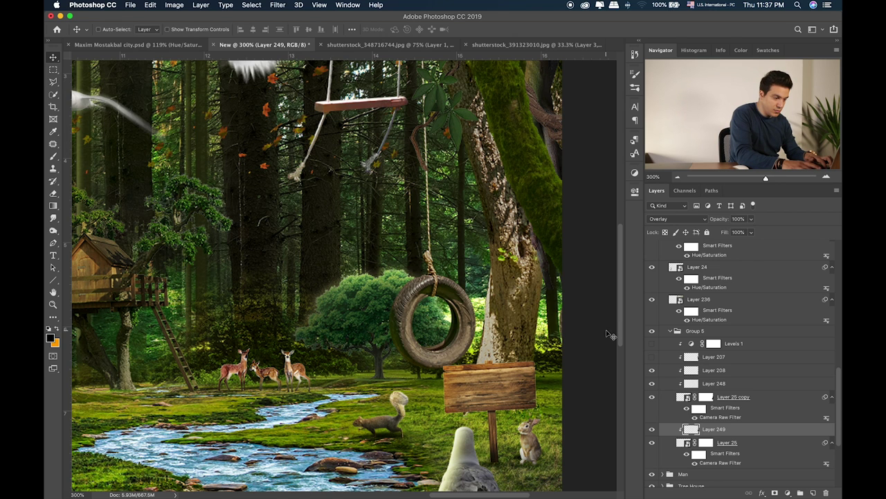
pyautogui.hotkey('shift', '+')
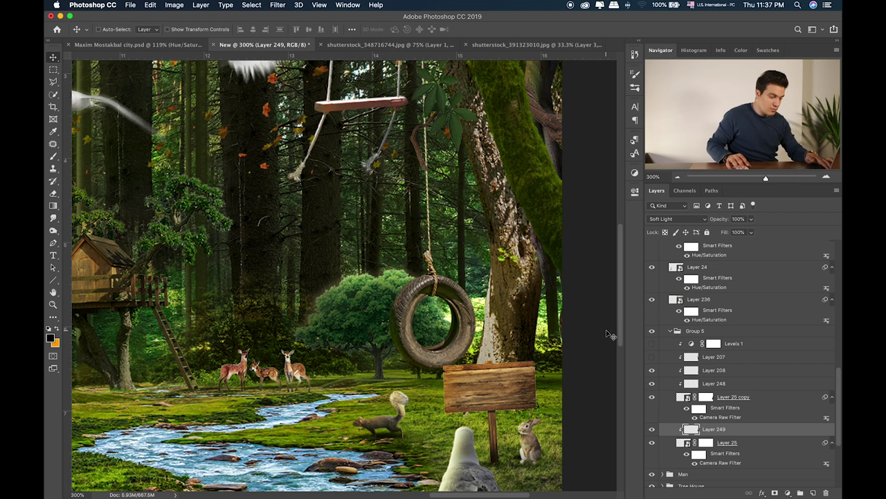
pyautogui.moveTo(751, 219); pyautogui.dragTo(732, 234)
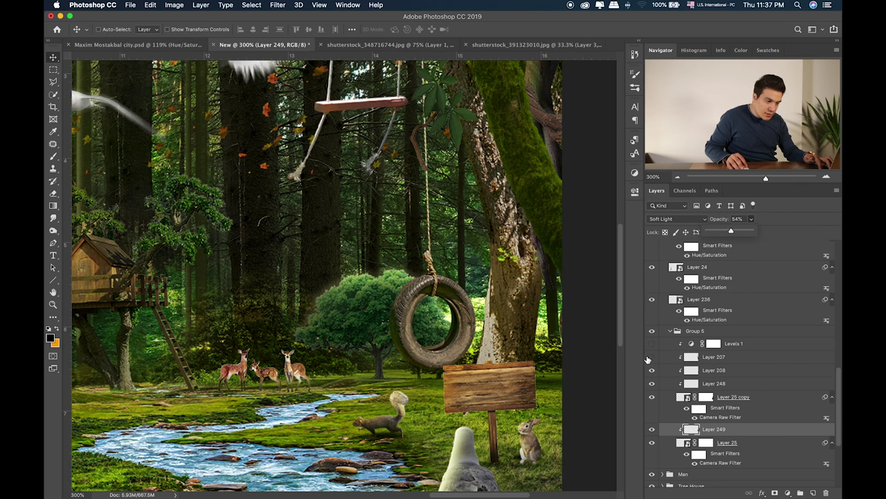
# Add a new layer clipped to Layer 25 copy and paint orange light over the tire's left side with a size 125 brush
pyautogui.click(682, 397)
pyautogui.click(813, 492)
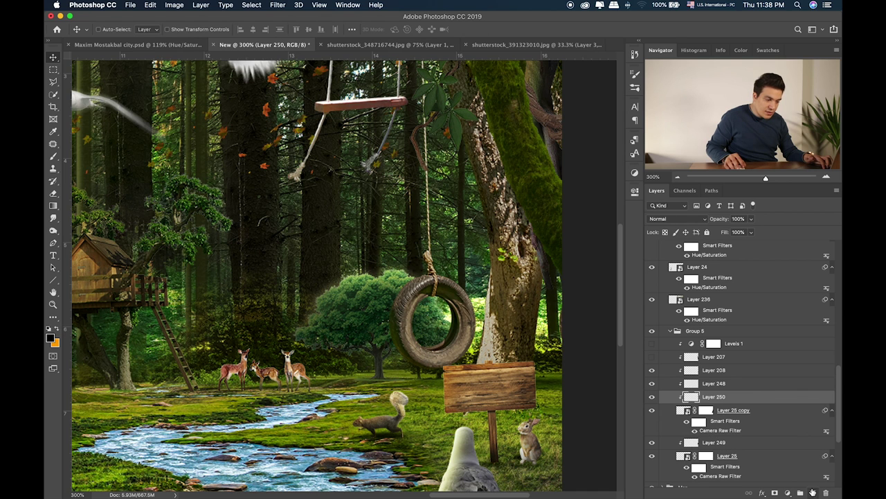
pyautogui.press('b')
pyautogui.press('x')
pyautogui.press(']')
pyautogui.press(']')
pyautogui.press(']')
pyautogui.moveTo(419, 258)
pyautogui.mouseDown()
pyautogui.moveTo(378, 318)
pyautogui.moveTo(370, 368)
pyautogui.moveTo(394, 315)
pyautogui.mouseUp()
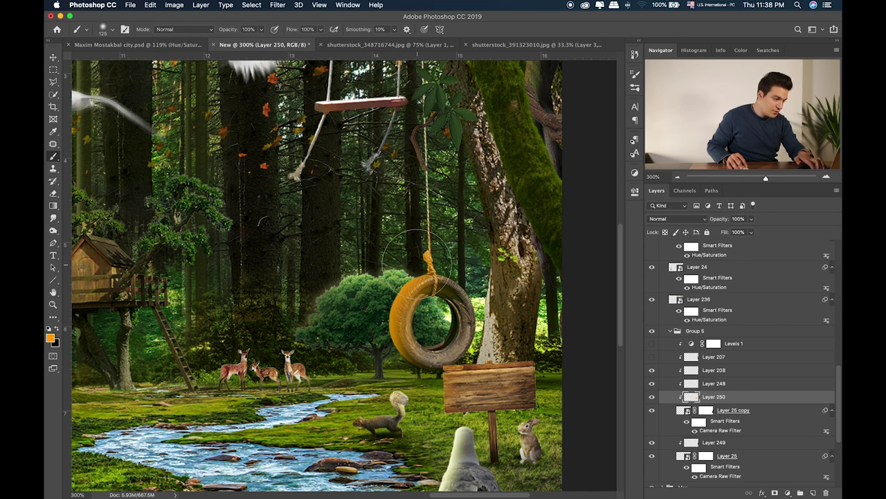
# Set the orange light layer to Soft Light blending and erase the excess around the rope knot with a 40% opacity eraser
pyautogui.press('v')
pyautogui.hotkey('shift', '=')
pyautogui.hotkey('shift', '=')
pyautogui.hotkey('shift', '=')
pyautogui.hotkey('shift', '=')
pyautogui.hotkey('shift', '=')
pyautogui.hotkey('shift', '=')
pyautogui.hotkey('shift', '=')
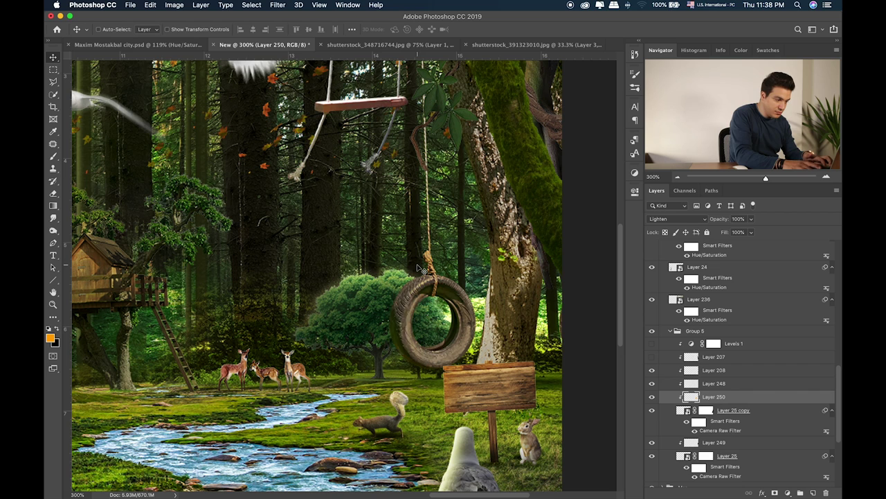
pyautogui.hotkey('shift', '=')
pyautogui.hotkey('shift', '=')
pyautogui.hotkey('shift', '=')
pyautogui.hotkey('shift', '=')
pyautogui.hotkey('shift', '=')
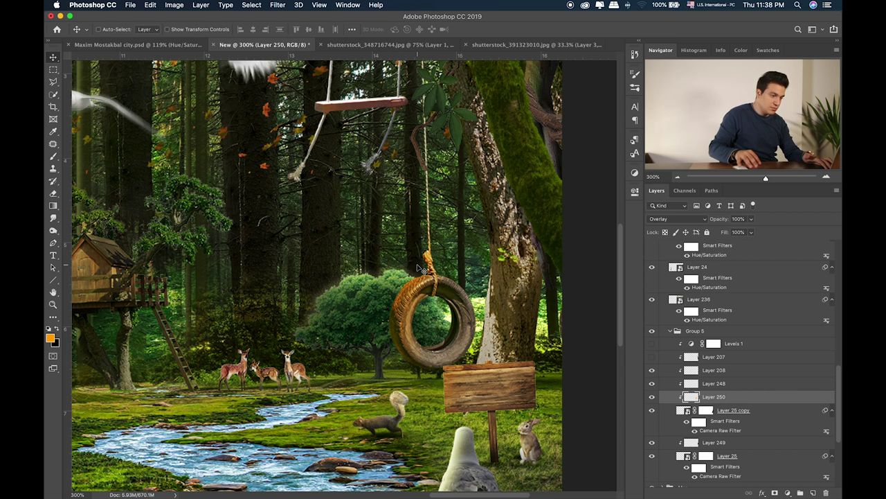
pyautogui.hotkey('shift', '=')
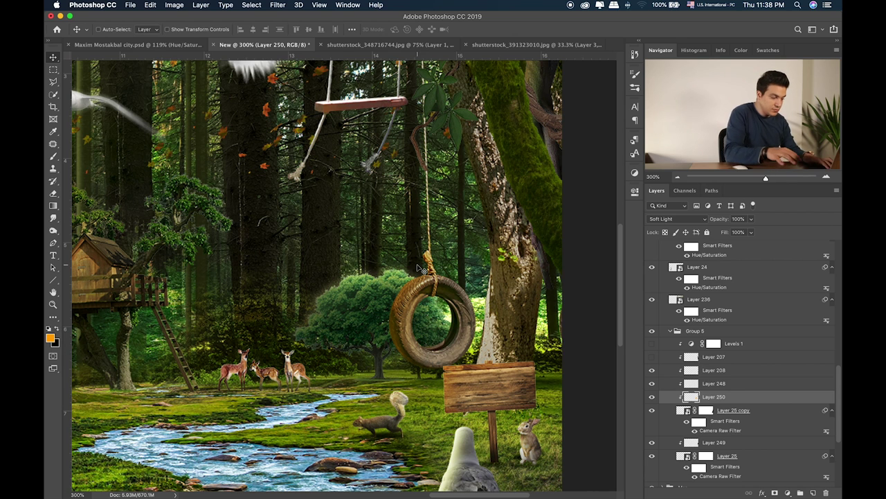
pyautogui.press('e')
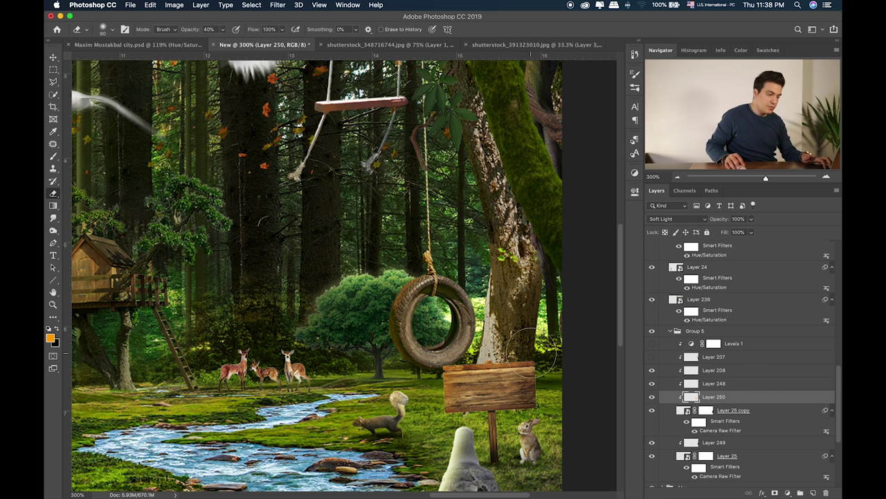
# Add another clipped layer and paint a white highlight on the tire's left edge with a size 40 brush, softening it with the eraser
pyautogui.click(813, 492)
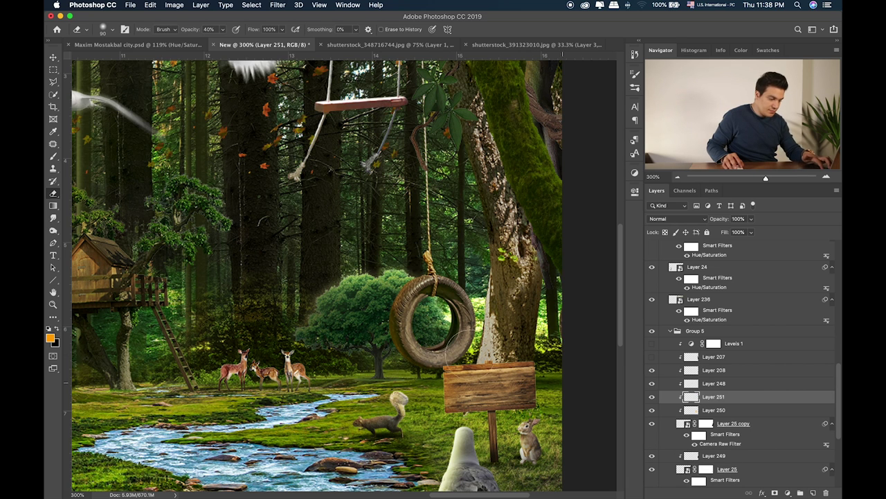
pyautogui.press('b')
pyautogui.click(54, 342)
pyautogui.moveTo(561, 211); pyautogui.dragTo(535, 138)
pyautogui.press('Return')
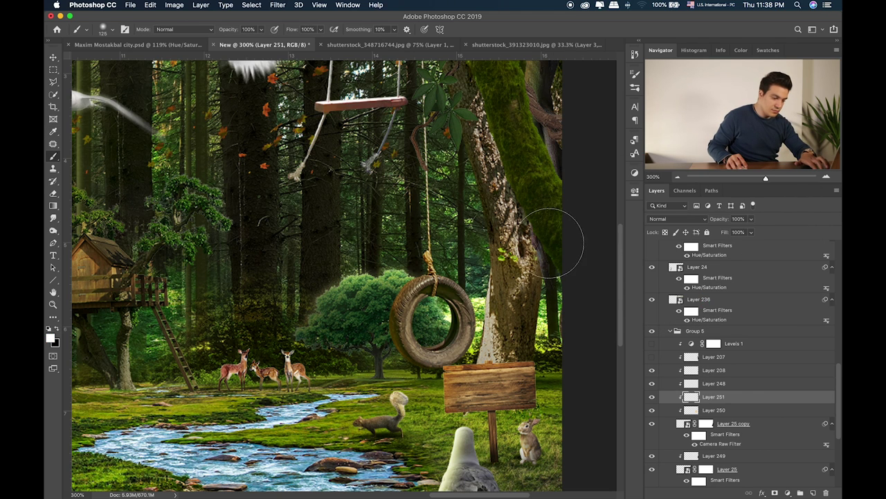
pyautogui.press('[')
pyautogui.press('[')
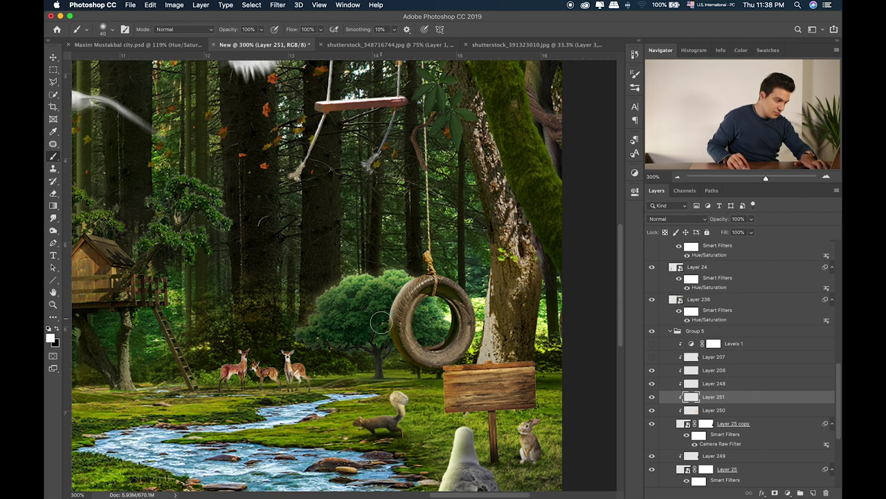
pyautogui.press('e')
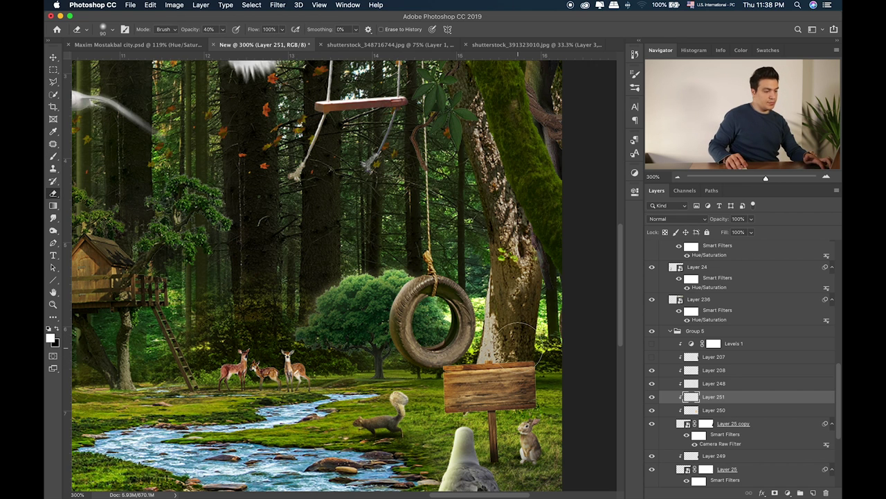
# Try Screen and Overlay blending on the white highlight layer, and set it back to Normal
pyautogui.press('v')
pyautogui.hotkey('shift', 'alt', 'i')
pyautogui.hotkey('shift', '+')
pyautogui.hotkey('shift', '+')
pyautogui.hotkey('shift', '+')
pyautogui.hotkey('shift', '+')
pyautogui.hotkey('shift', '+')
pyautogui.hotkey('shift', '+')
pyautogui.hotkey('shift', '+')
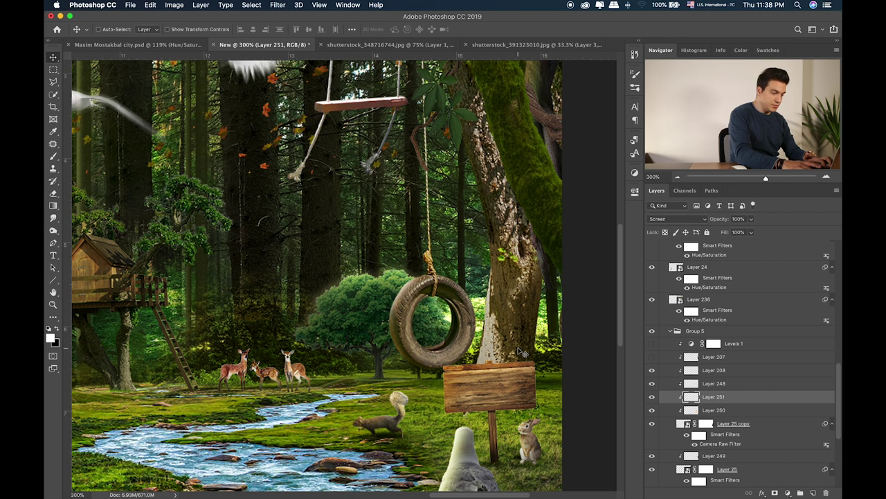
pyautogui.hotkey('shift', '+')
pyautogui.press('super+0')
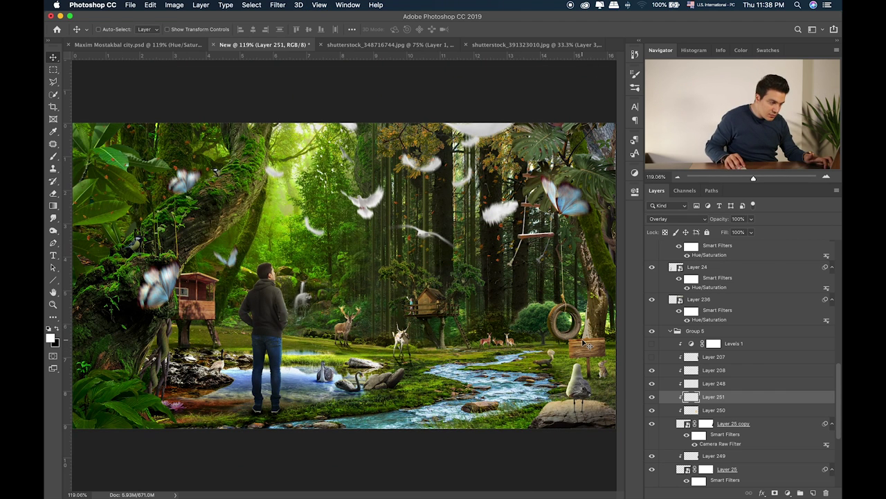
pyautogui.click(676, 219)
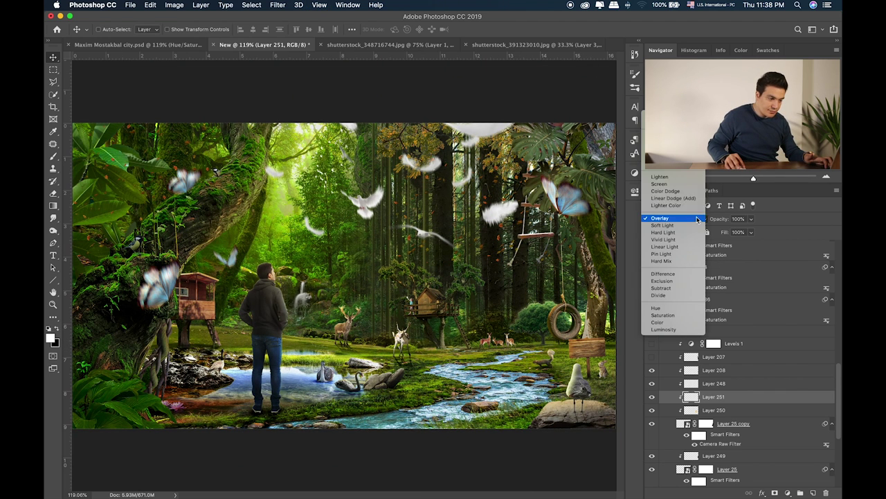
pyautogui.click(661, 115)
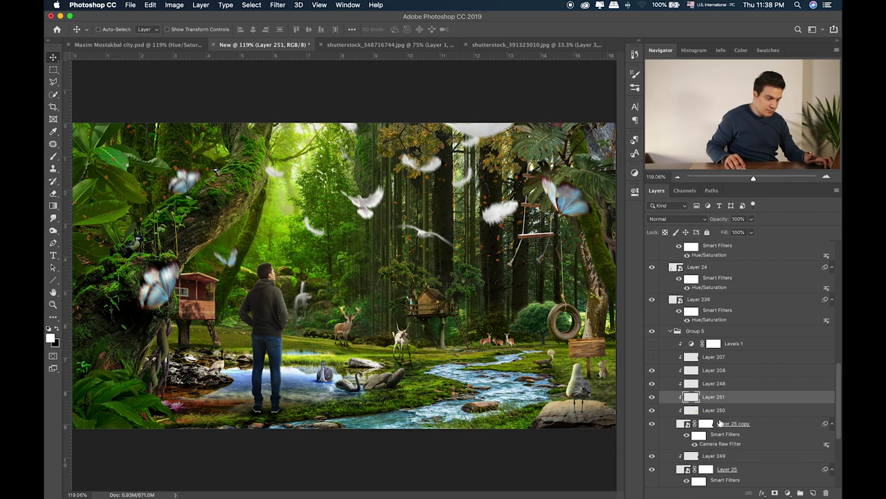
# Collapse Group 5 and move the wooden sign of Group 11 from the tree trunk to the grass beside the stream
pyautogui.scroll(-2, 720, 423)
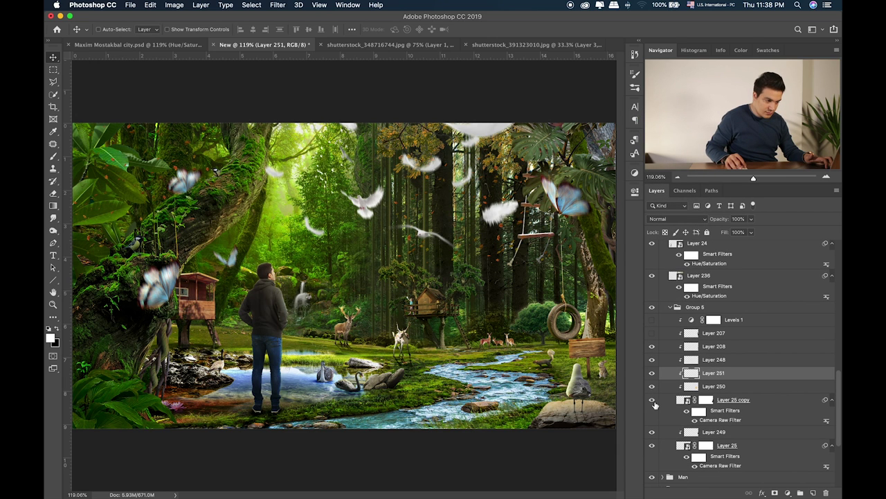
pyautogui.scroll(3, 690, 352)
pyautogui.click(671, 347)
pyautogui.scroll(15, 689, 335)
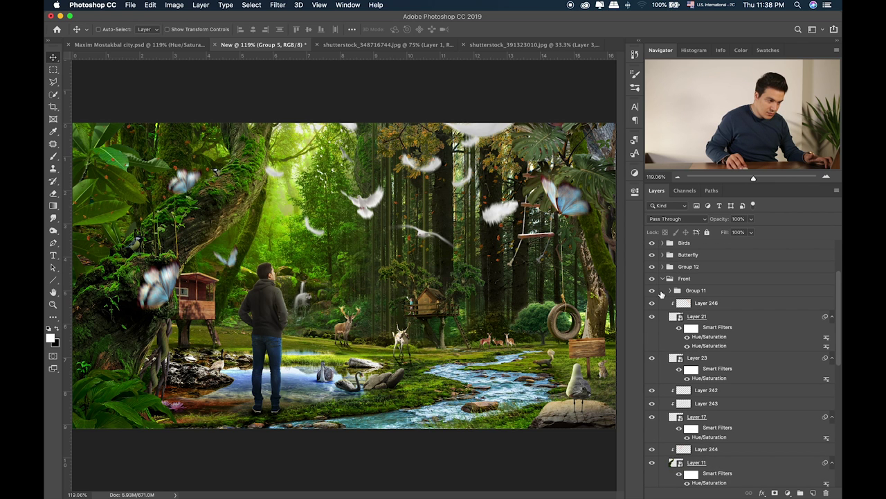
pyautogui.click(703, 292)
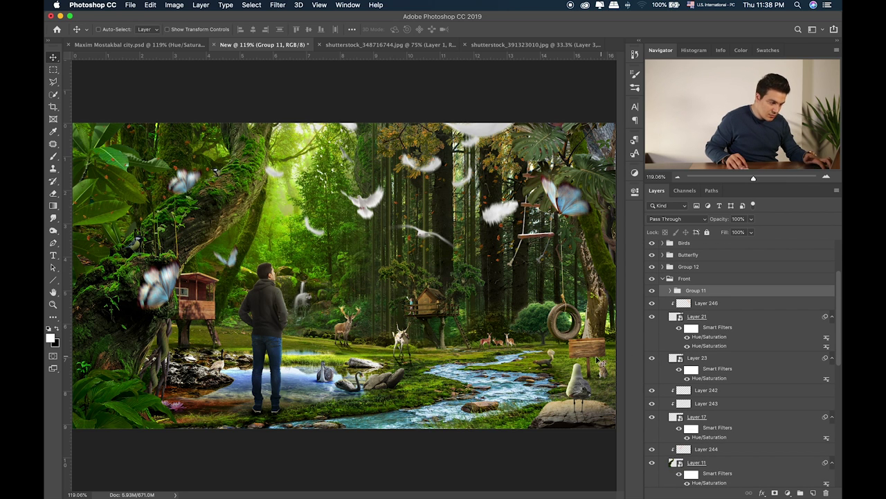
pyautogui.moveTo(589, 362); pyautogui.dragTo(443, 375)
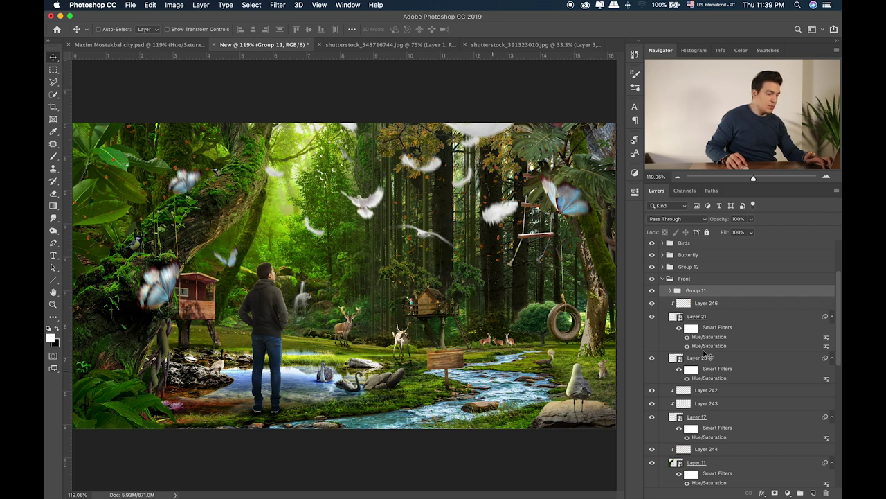
# Duplicate the boulders of Group 3 in the Background group twice and place the copies on the pond's left bank beneath the vines
pyautogui.click(663, 279)
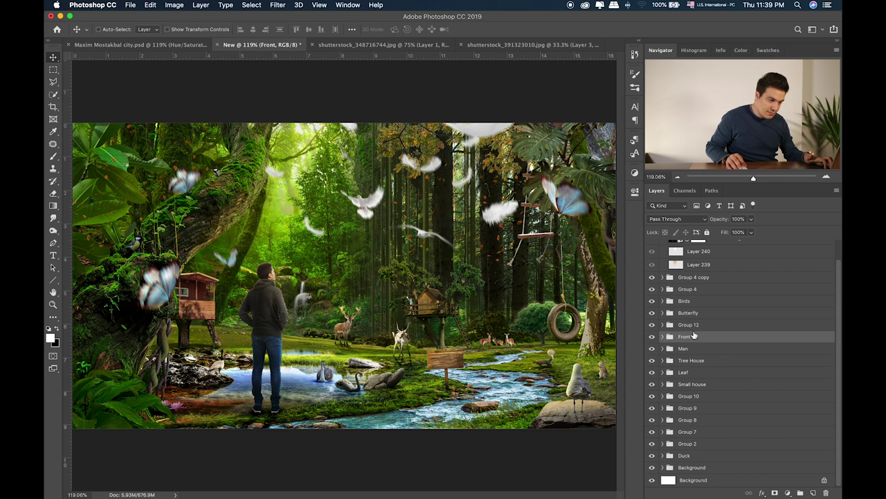
pyautogui.click(663, 468)
pyautogui.scroll(-6, 704, 446)
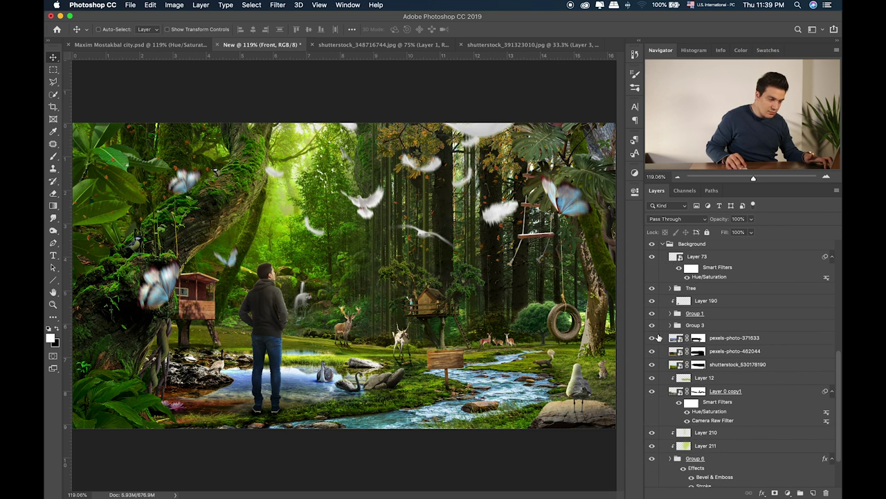
pyautogui.click(651, 325)
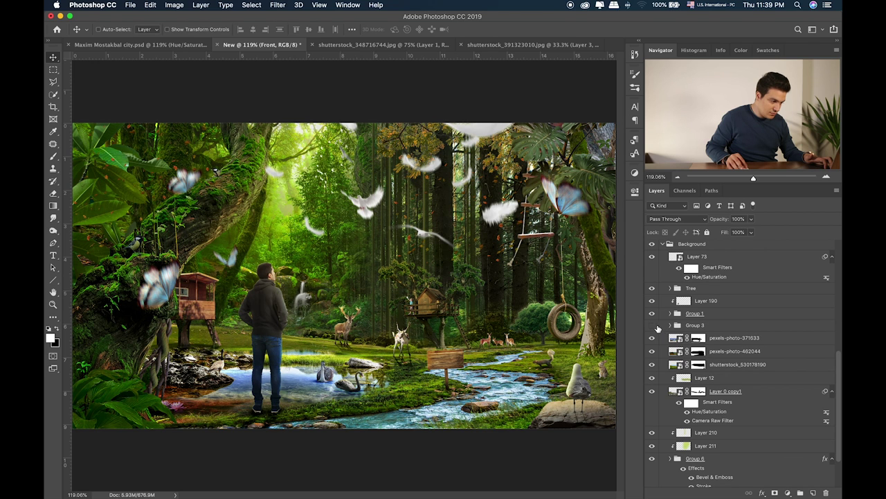
pyautogui.click(715, 325)
pyautogui.press('super+t')
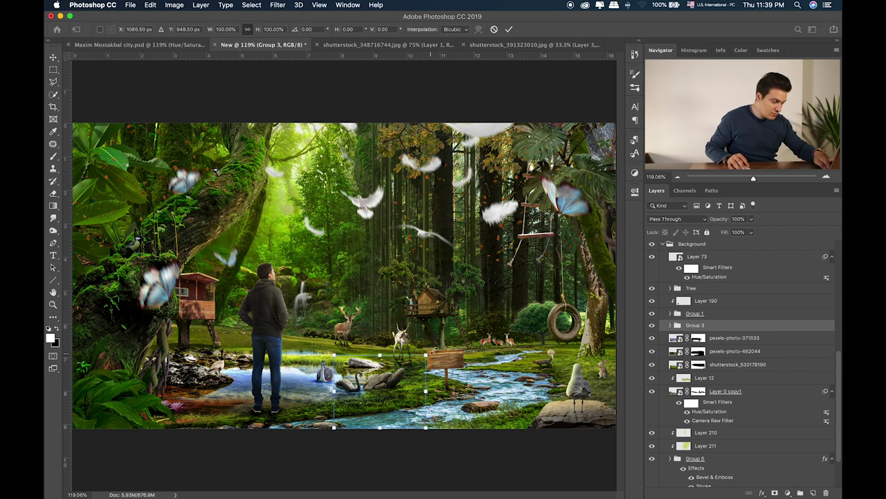
pyautogui.moveTo(424, 357); pyautogui.dragTo(423, 147)
pyautogui.press('Return')
pyautogui.press('super+equal')
pyautogui.press('super+equal')
pyautogui.moveTo(486, 309); pyautogui.dragTo(196, 330)
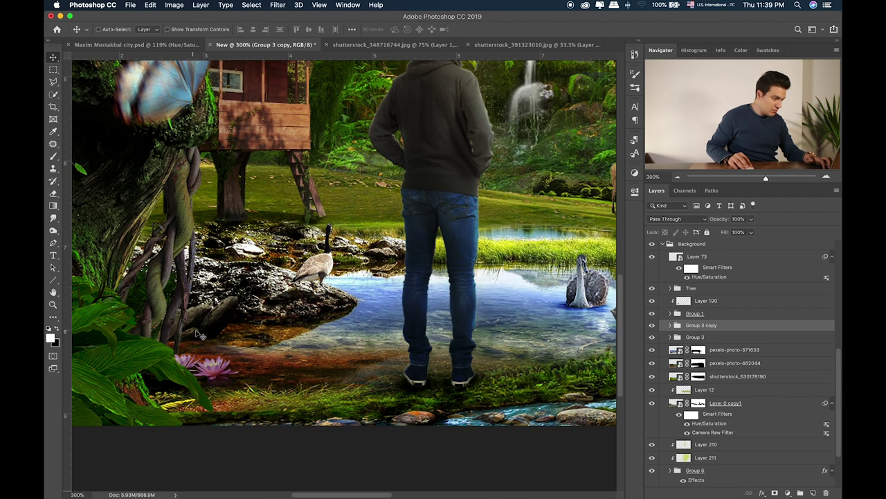
pyautogui.moveTo(171, 257); pyautogui.dragTo(169, 205)
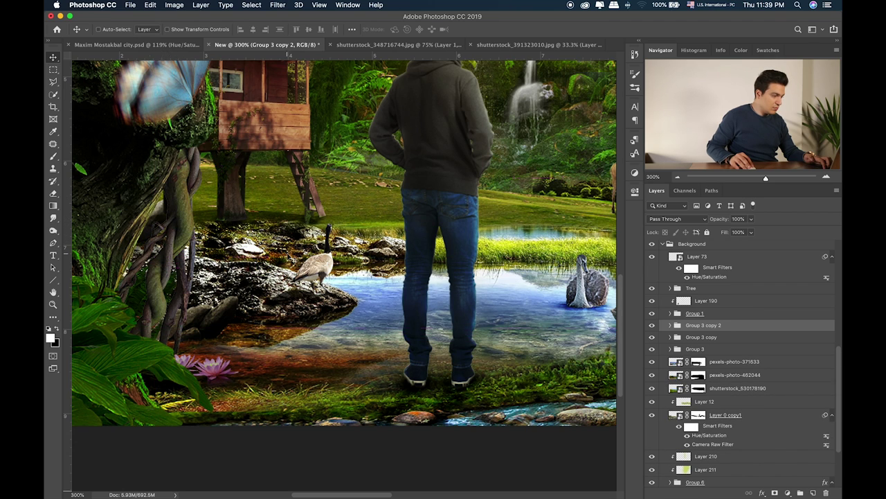
pyautogui.press('super')
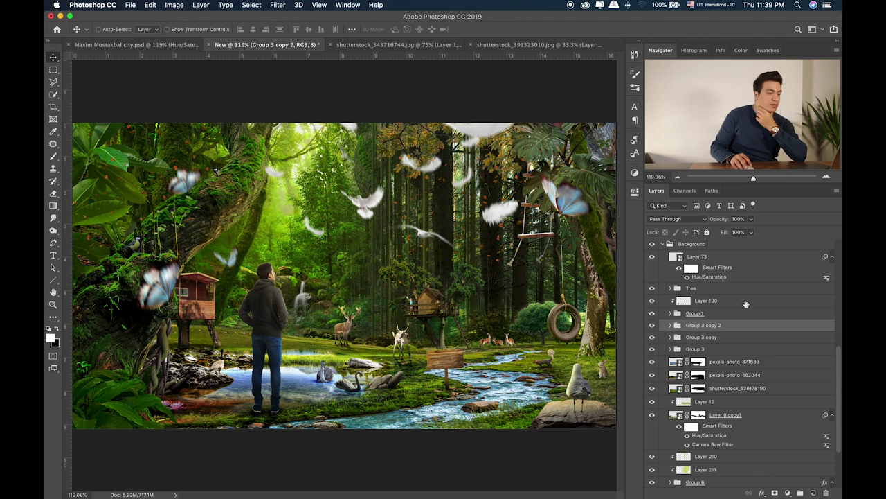
# Show the Effect group again, collapse the Effect and Background groups, and select Effect
pyautogui.scroll(10, 746, 303)
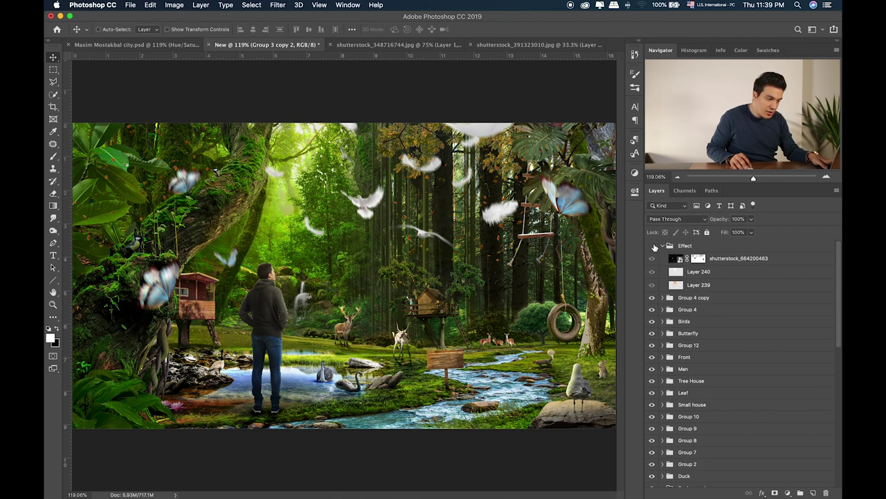
pyautogui.click(652, 246)
pyautogui.click(662, 245)
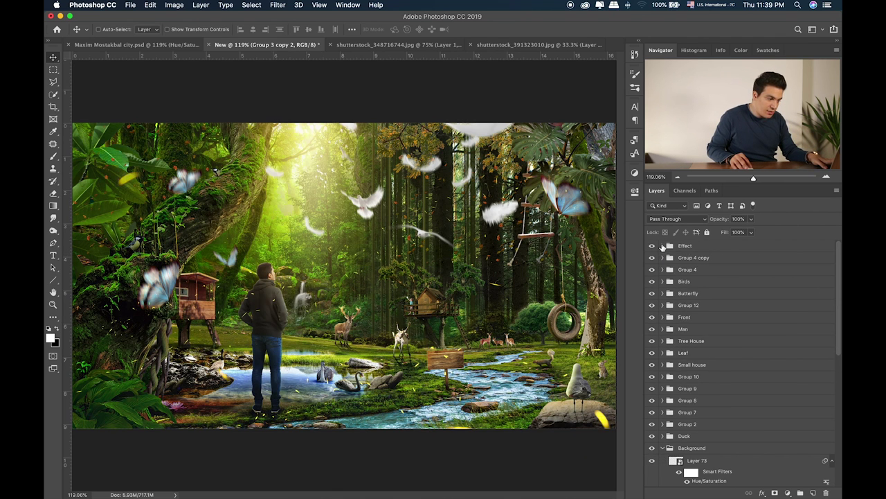
pyautogui.click(717, 249)
pyautogui.click(663, 447)
# Switch to Finder and browse the Items folder and its untitled folder for images, selecting the falling autumn leaves file
pyautogui.press('super+Tab')
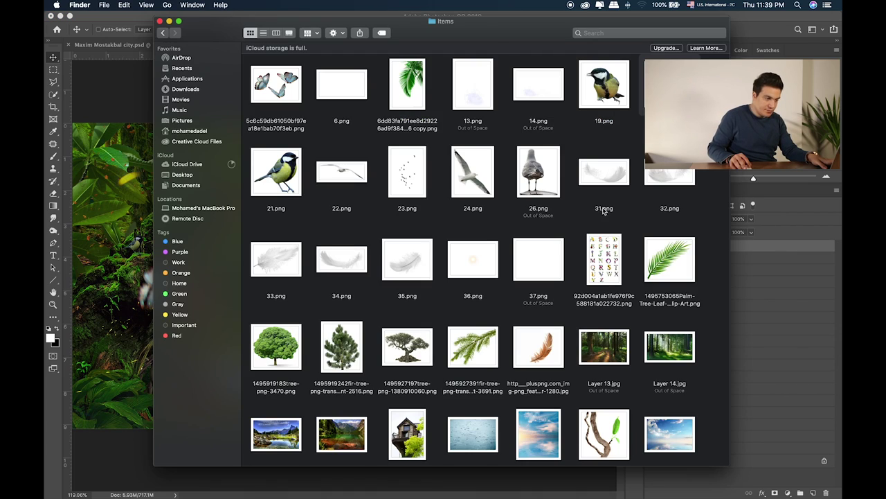
pyautogui.scroll(2, 418, 148)
pyautogui.scroll(-6, 566, 300)
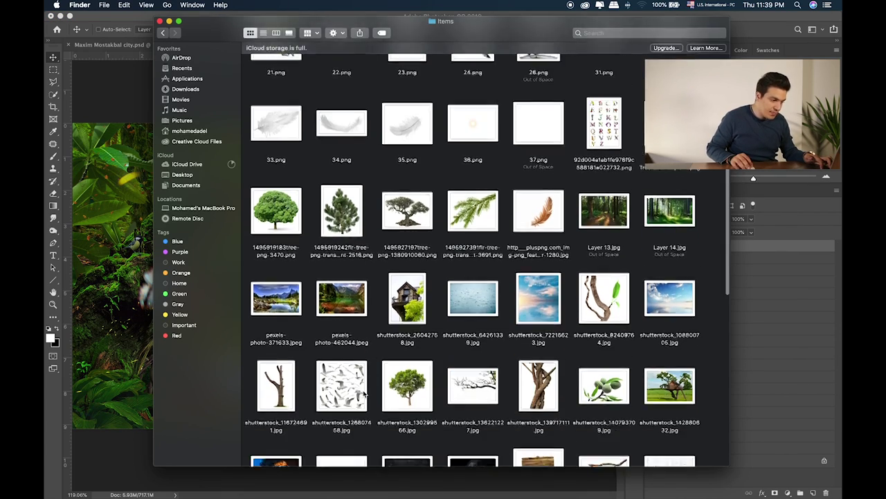
pyautogui.scroll(-10, 566, 300)
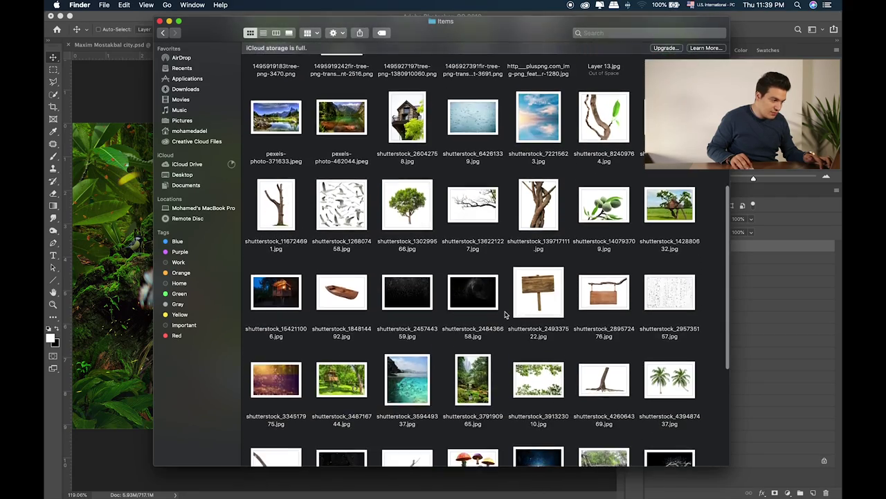
pyautogui.scroll(8, 379, 337)
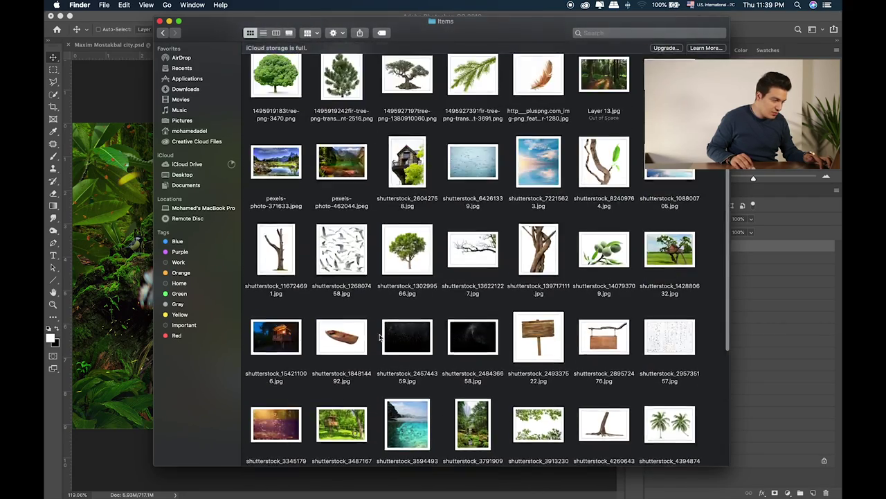
pyautogui.scroll(-6, 380, 338)
pyautogui.scroll(3, 379, 338)
pyautogui.scroll(1, 380, 336)
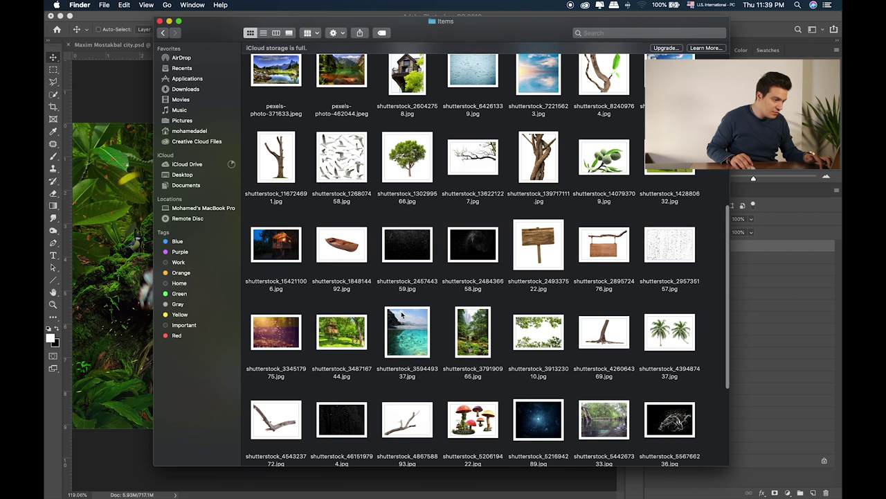
pyautogui.scroll(-5, 401, 315)
pyautogui.doubleClick(419, 406)
pyautogui.click(435, 252)
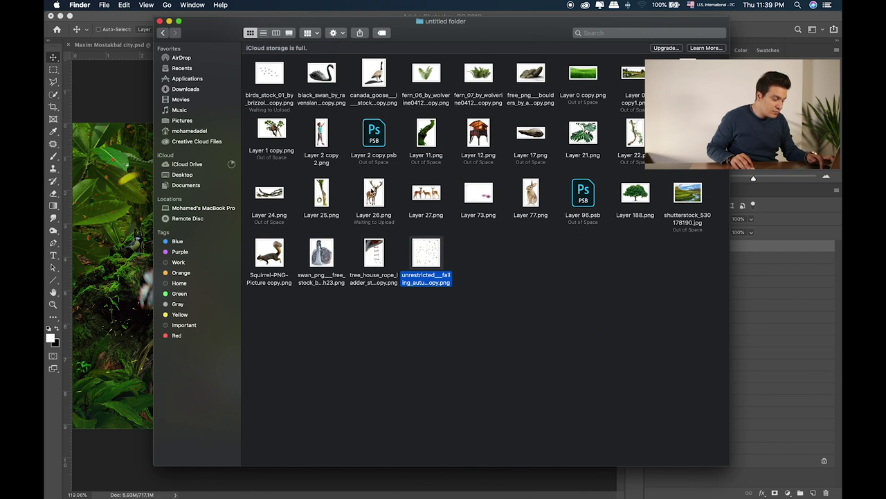
# Return to the Items folder and preview the sun flare image 36.png
pyautogui.press('super+Up')
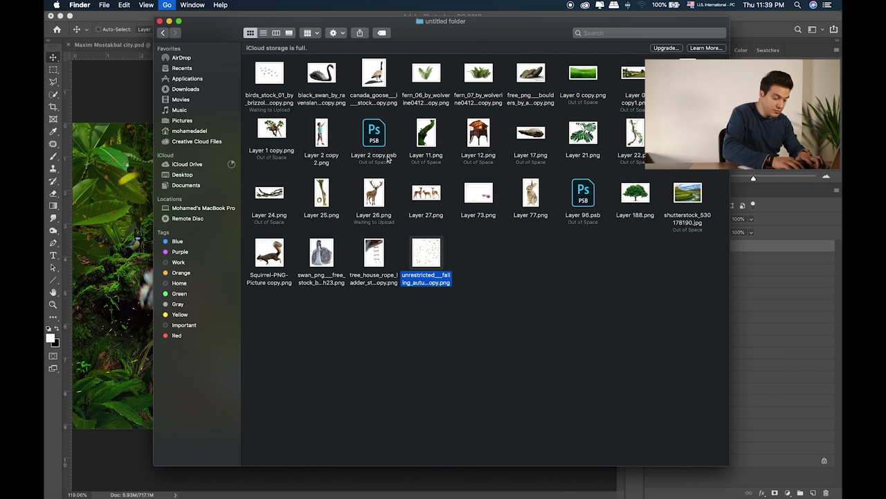
pyautogui.press('Up')
pyautogui.press('Up')
pyautogui.press('Up')
pyautogui.press('Up')
pyautogui.press('Up')
pyautogui.press('Up')
pyautogui.press('Up')
pyautogui.press('Up')
pyautogui.press('Up')
pyautogui.press('Up')
pyautogui.press('Up')
pyautogui.press('Up')
pyautogui.press('Up')
pyautogui.press('Up')
pyautogui.press('Up')
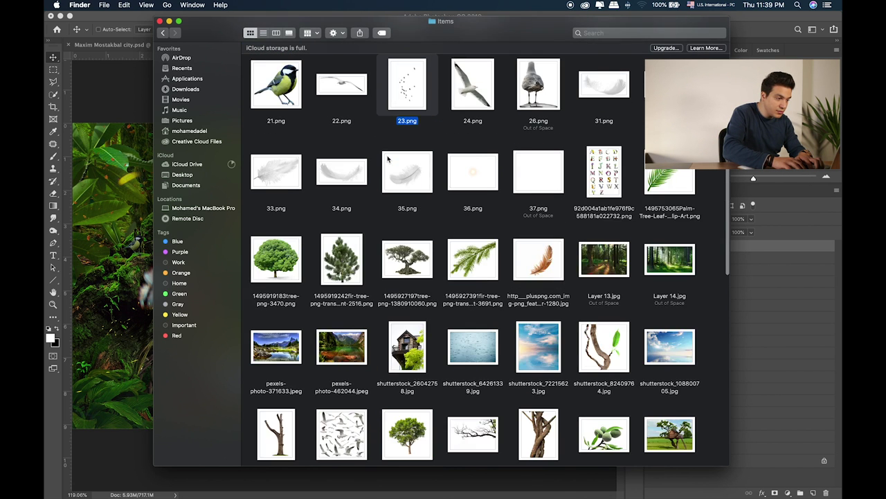
pyautogui.click(466, 264)
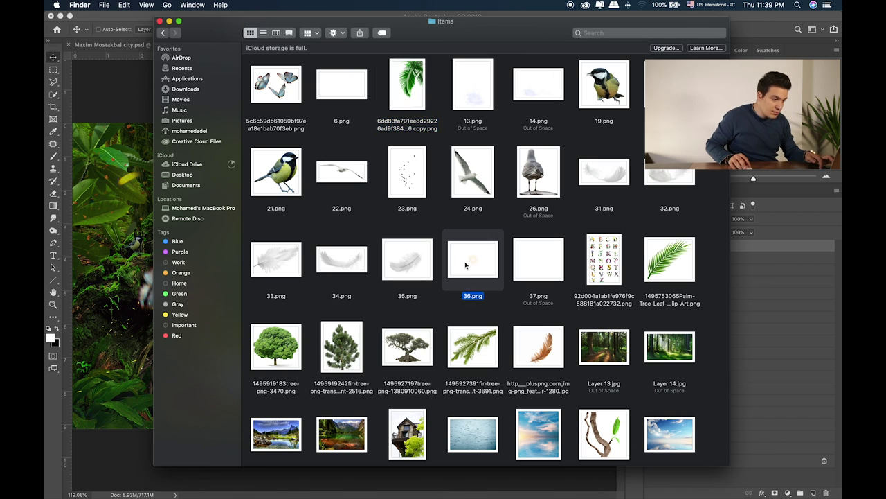
pyautogui.press('space')
pyautogui.press('space')
pyautogui.moveTo(479, 267); pyautogui.dragTo(142, 191)
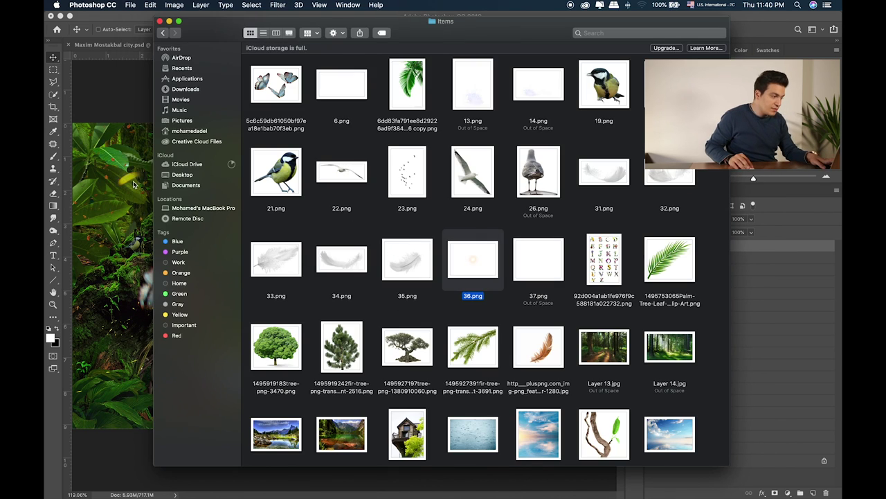
pyautogui.press('Return')
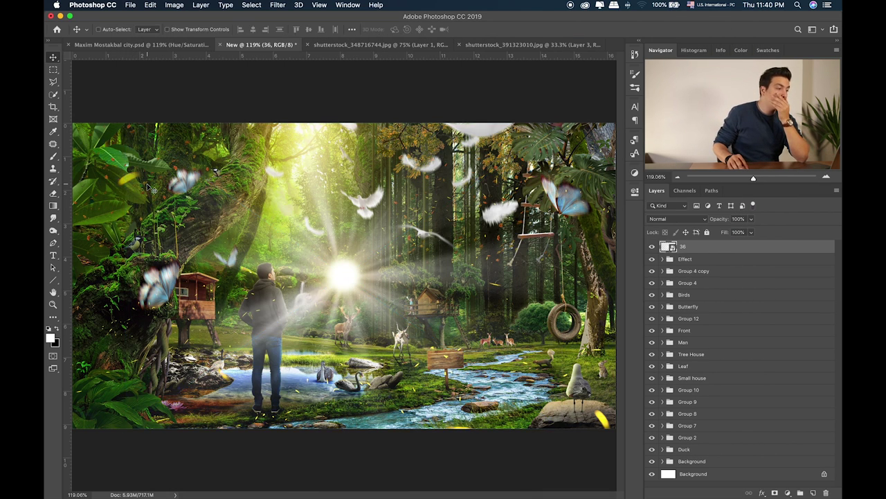
pyautogui.press('BackSpace')
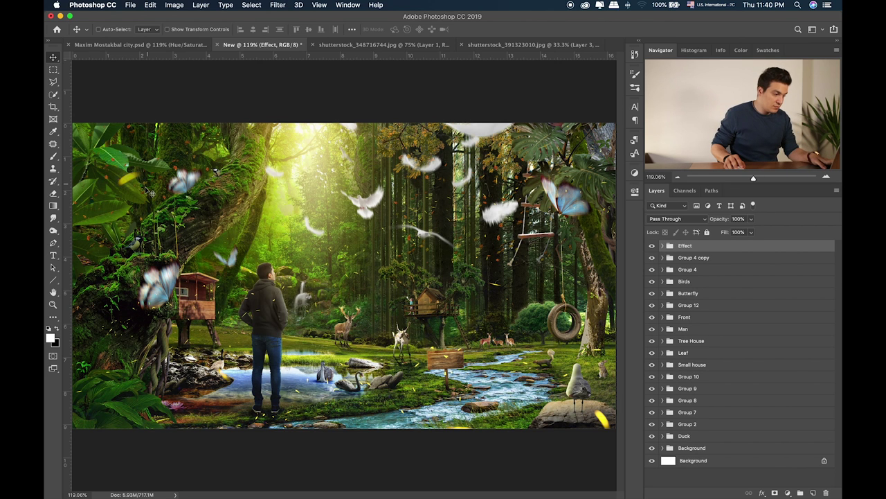
# Place 36.png from the Items folder, move its flare up to the sun glow above the man, and put the layer in the Effect group
pyautogui.press('super+Tab')
pyautogui.press('super+Tab')
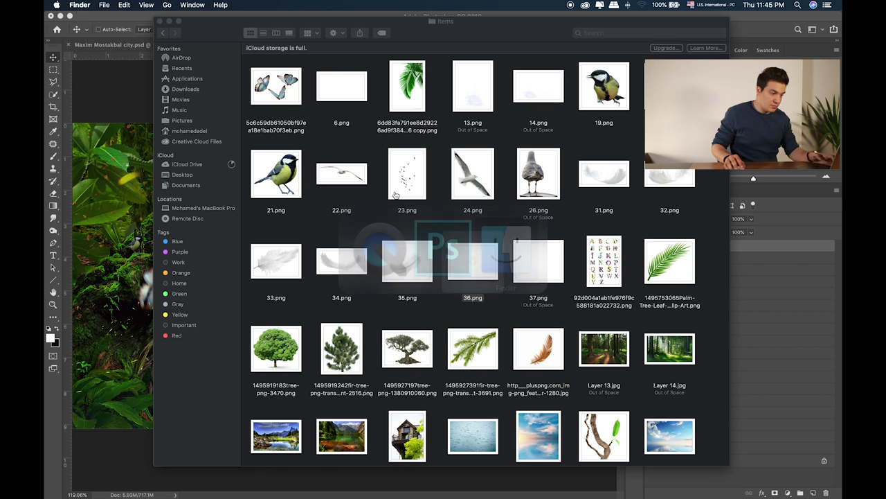
pyautogui.moveTo(495, 277); pyautogui.dragTo(121, 165)
pyautogui.press('Return')
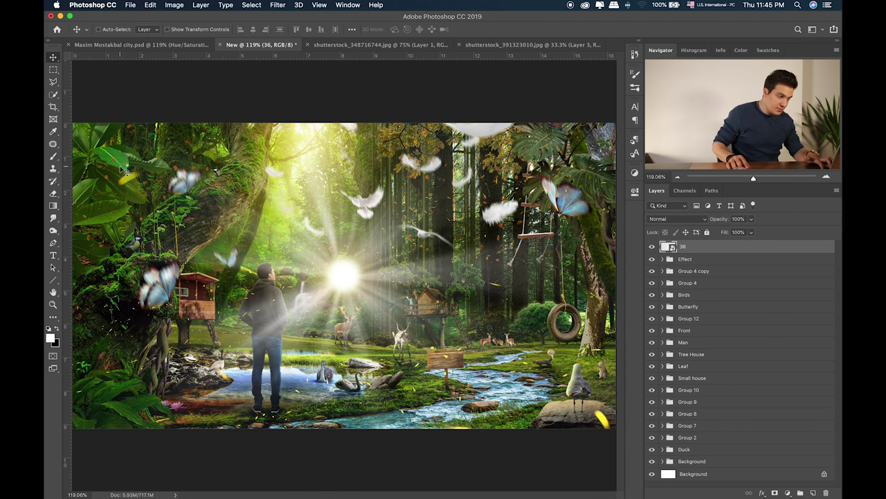
pyautogui.moveTo(294, 265); pyautogui.dragTo(341, 177)
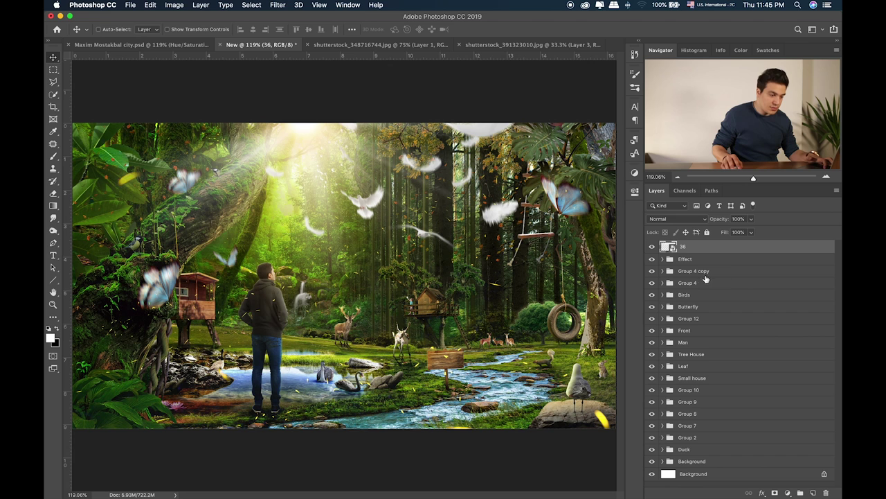
pyautogui.moveTo(696, 249); pyautogui.dragTo(670, 260)
# Switch to Finder and preview 37.png in the Items folder
pyautogui.press('super+Tab')
pyautogui.press('super+Tab')
pyautogui.press('super+Tab')
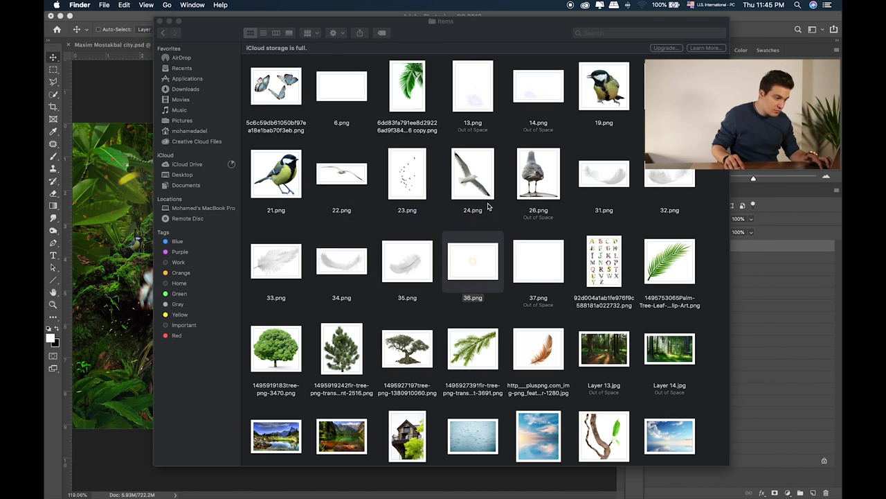
pyautogui.click(524, 276)
pyautogui.press('space')
pyautogui.press('space')
# Place 37.png in the composite with its light rays streaming from the sun toward the treehouse, and put the layer in the Effect group
pyautogui.moveTo(533, 270); pyautogui.dragTo(125, 209)
pyautogui.moveTo(387, 201); pyautogui.dragTo(422, 213)
pyautogui.press('Return')
pyautogui.moveTo(457, 230); pyautogui.dragTo(454, 203)
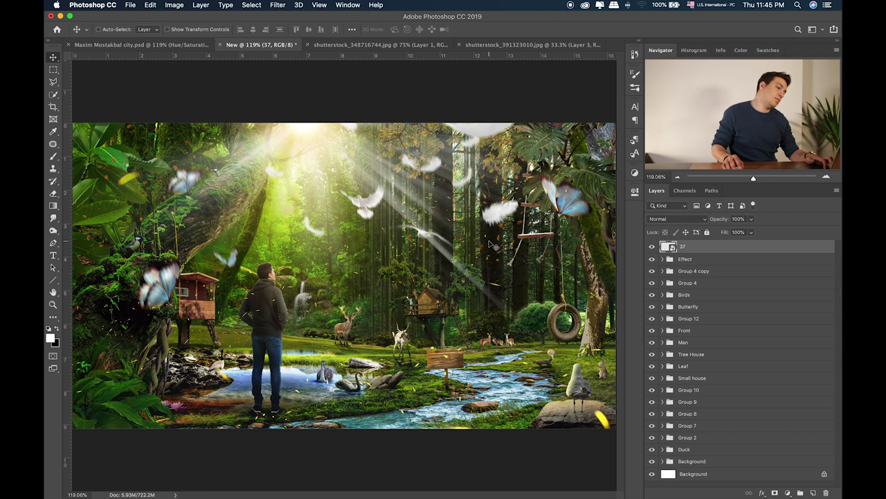
pyautogui.moveTo(755, 247); pyautogui.dragTo(679, 258)
# Expand the Effect group and set the opacity of Layer 240 to 66%
pyautogui.click(663, 246)
pyautogui.click(704, 262)
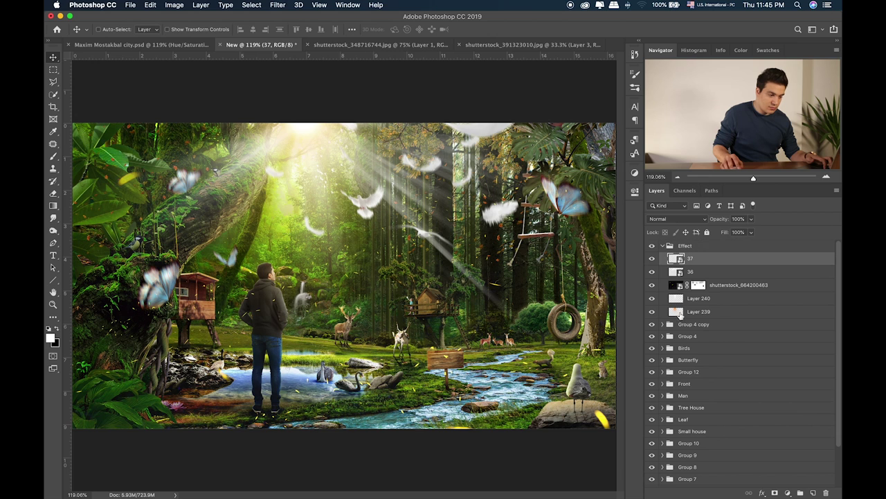
pyautogui.click(700, 299)
pyautogui.click(752, 220)
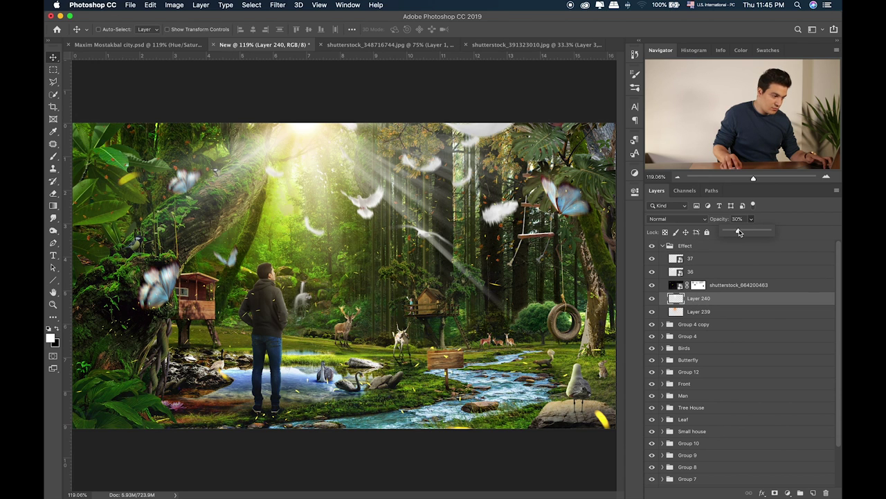
pyautogui.moveTo(751, 236); pyautogui.dragTo(756, 236)
# Compare the image with and without layer 37, set that layer's opacity to 66%, and collapse the Effect group
pyautogui.click(654, 261)
pyautogui.click(653, 259)
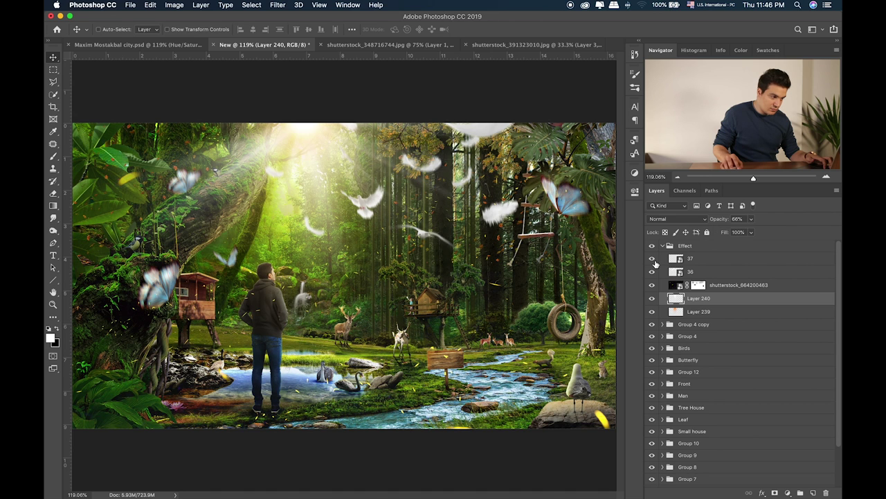
pyautogui.click(705, 259)
pyautogui.click(751, 220)
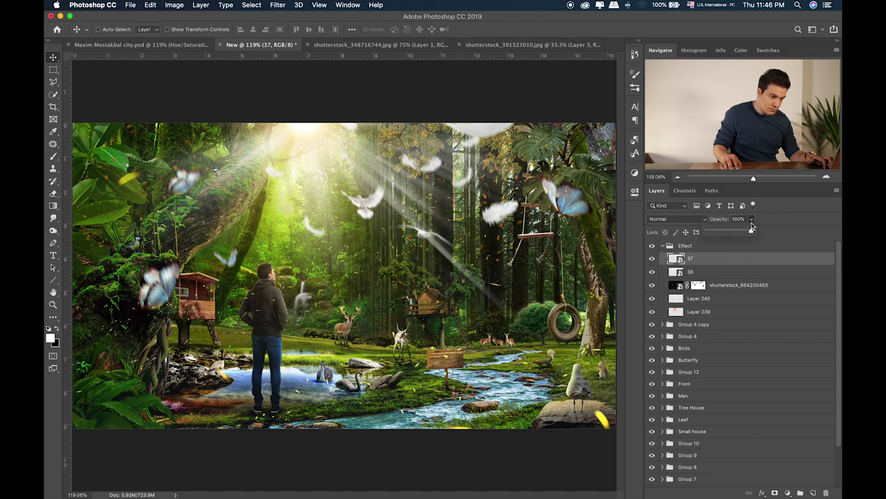
pyautogui.click(712, 248)
pyautogui.click(664, 246)
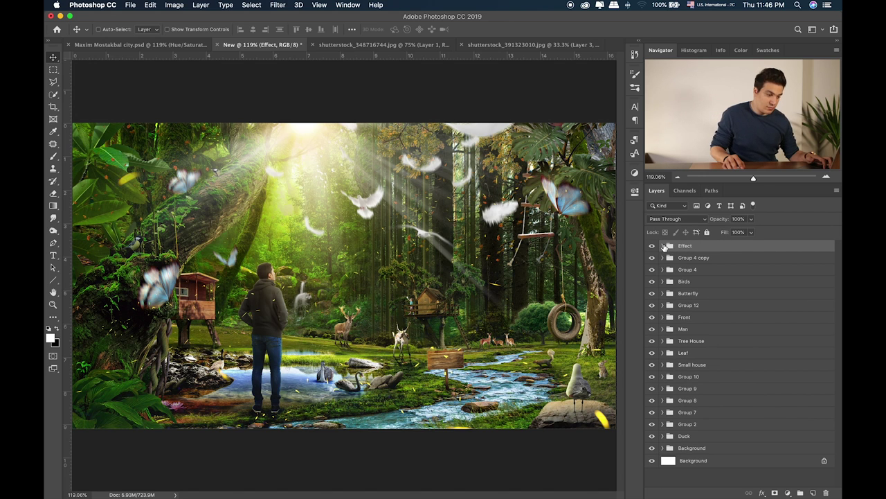
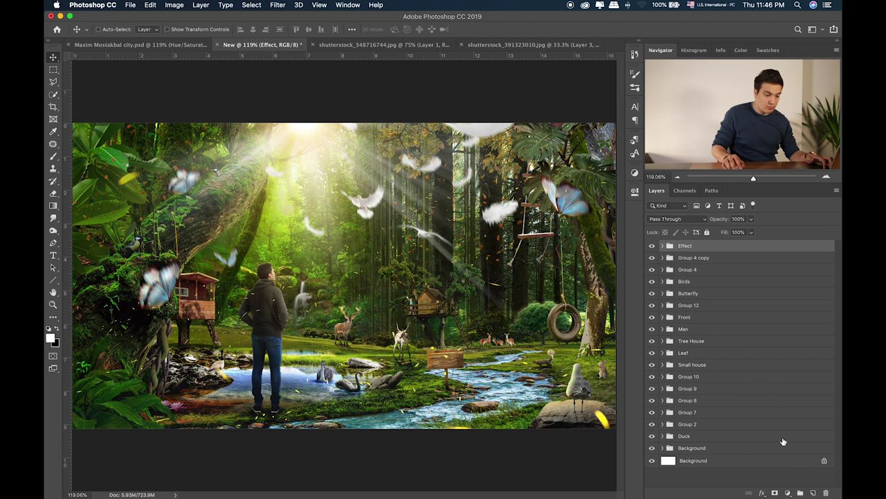
# Add a Gradient Fill layer above the Effect group using the dark-to-transparent preset
pyautogui.click(788, 492)
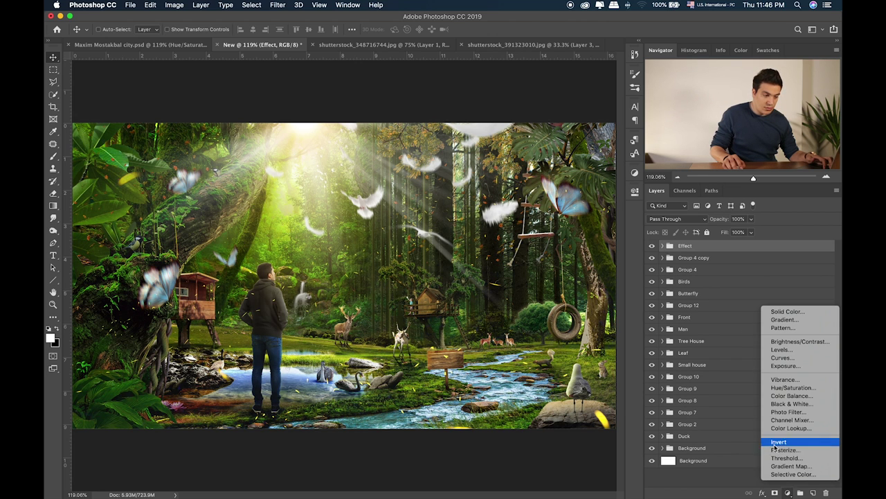
pyautogui.click(711, 484)
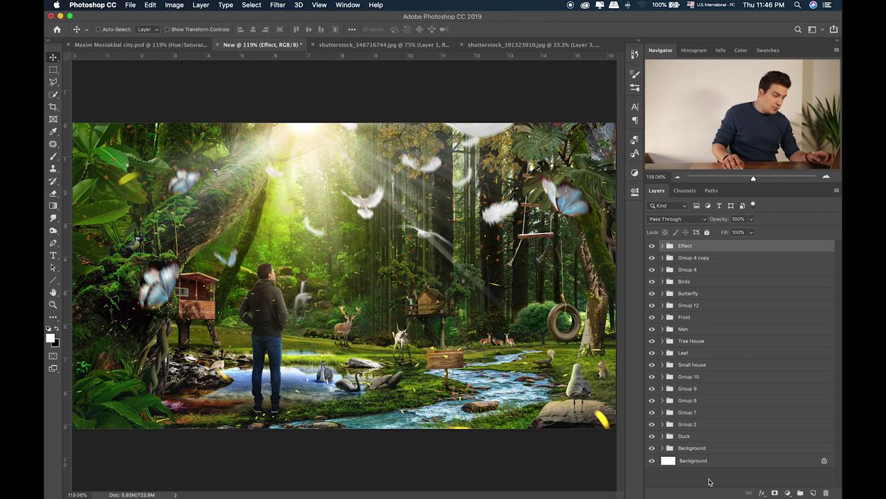
pyautogui.click(787, 491)
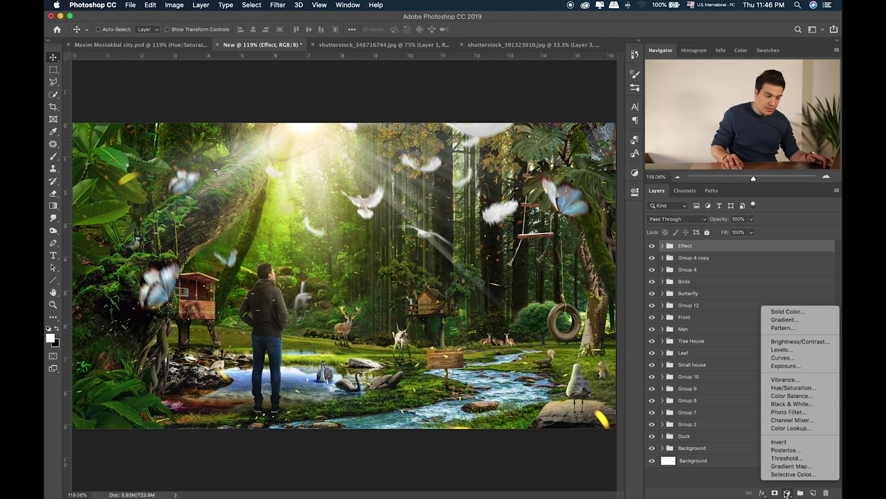
pyautogui.click(793, 320)
pyautogui.click(432, 196)
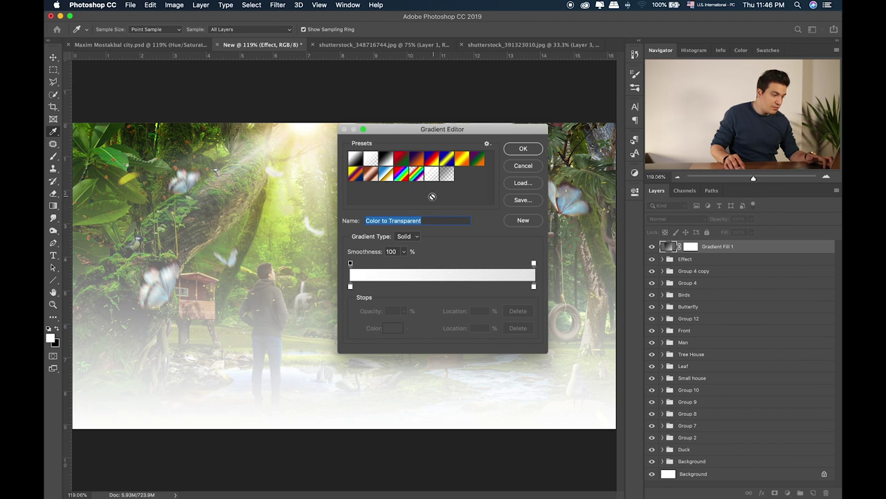
pyautogui.click(447, 174)
pyautogui.click(512, 151)
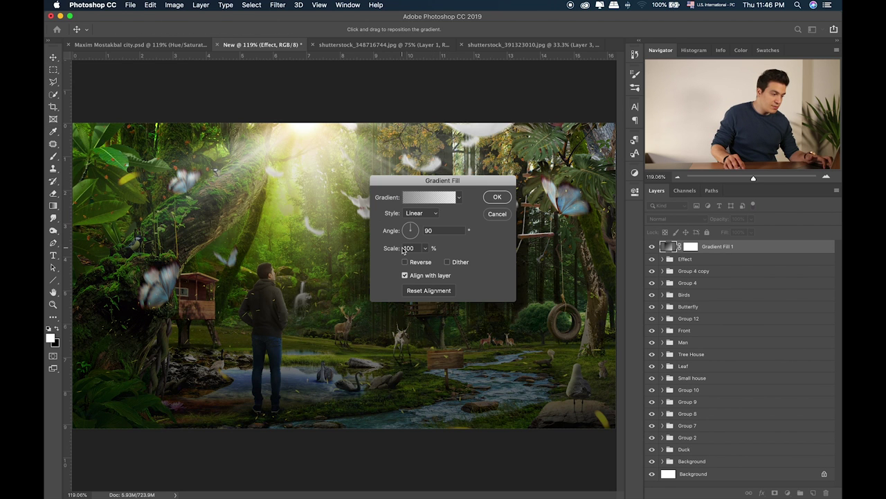
# Set the gradient's scale to 50% and shift it down so only the lower edge of the scene is darkened
pyautogui.moveTo(419, 246); pyautogui.dragTo(391, 245)
pyautogui.write('50')
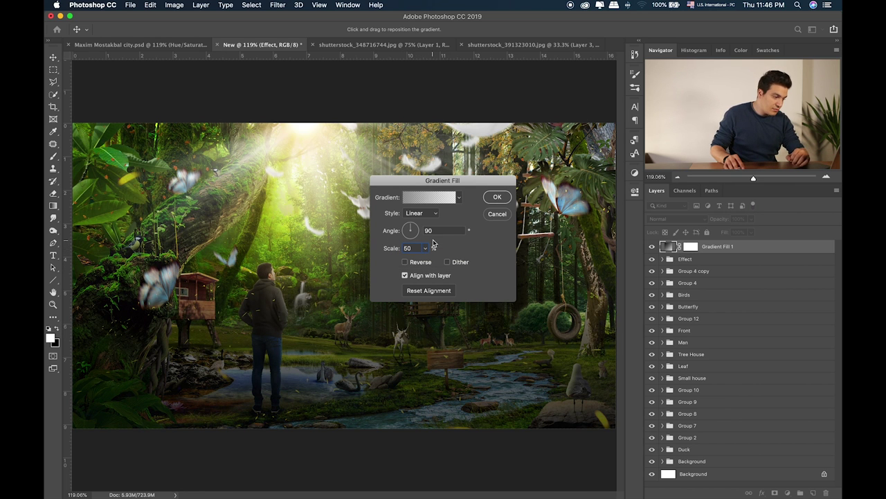
pyautogui.moveTo(320, 295); pyautogui.dragTo(322, 369)
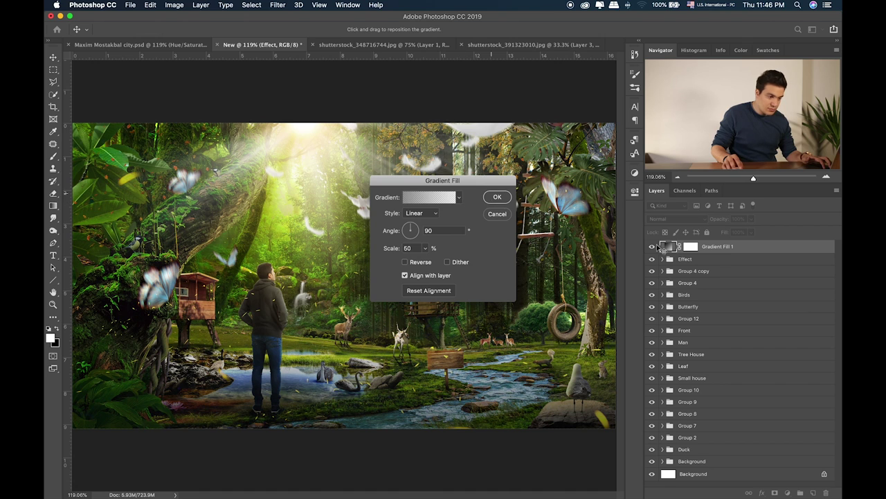
pyautogui.press('Return')
# Add a Levels adjustment above the gradient fill with the black input at 17 and the midtones at 1.23
pyautogui.click(787, 493)
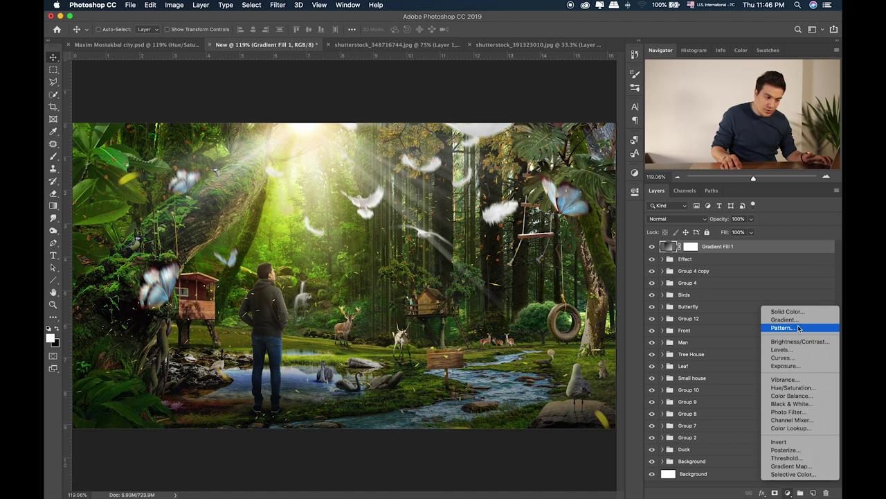
pyautogui.click(782, 349)
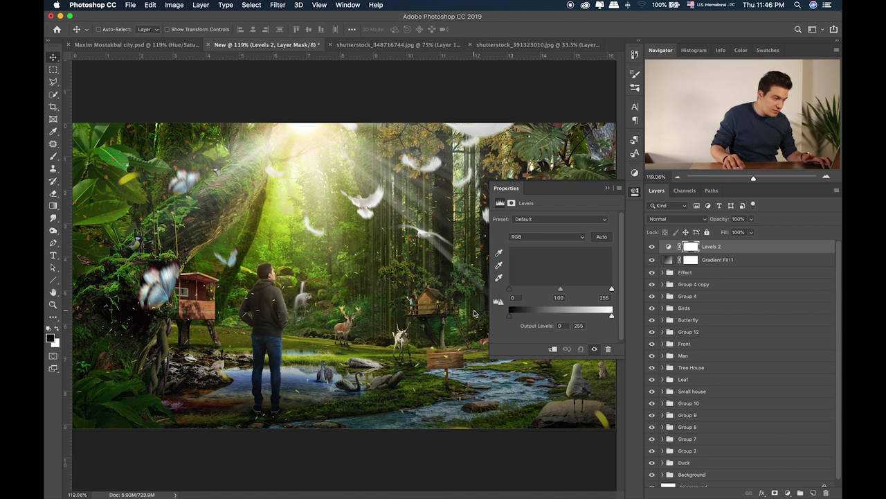
pyautogui.moveTo(513, 292); pyautogui.dragTo(519, 291)
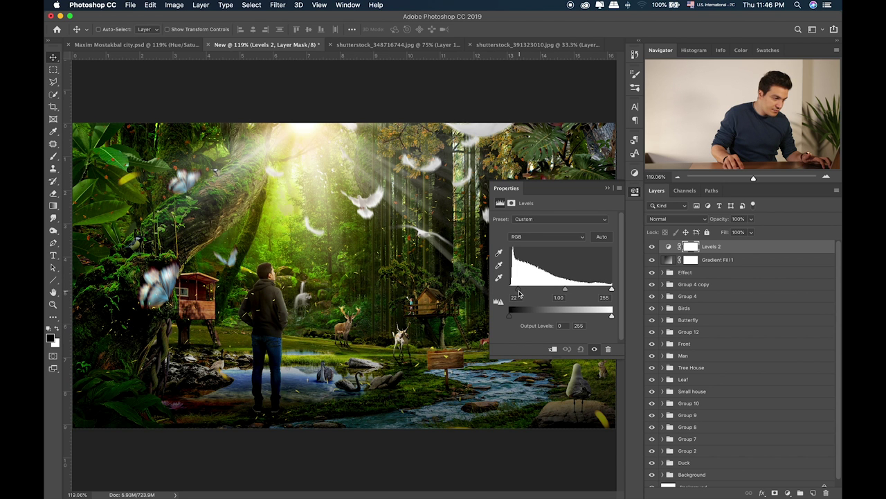
pyautogui.moveTo(612, 289); pyautogui.dragTo(514, 292)
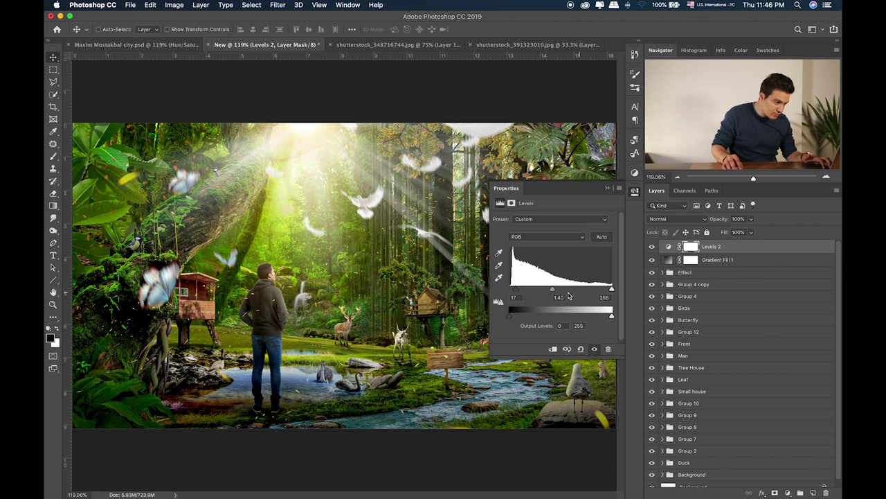
pyautogui.moveTo(554, 291); pyautogui.dragTo(559, 293)
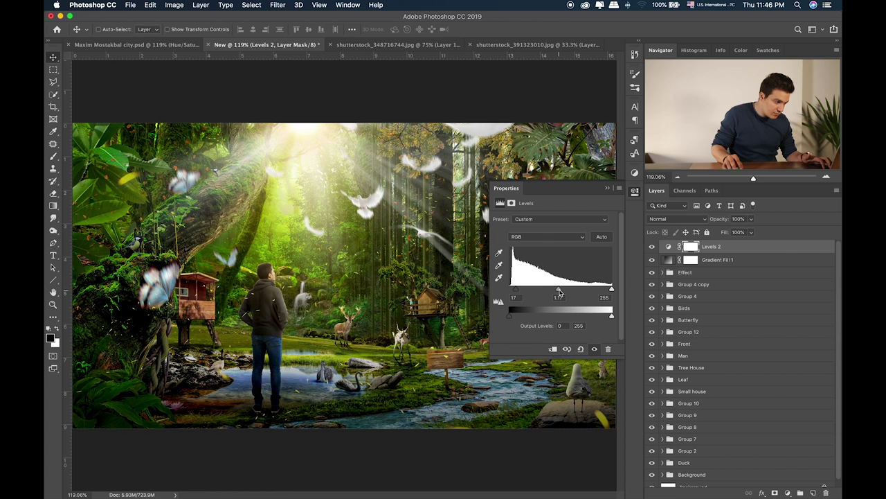
pyautogui.click(775, 252)
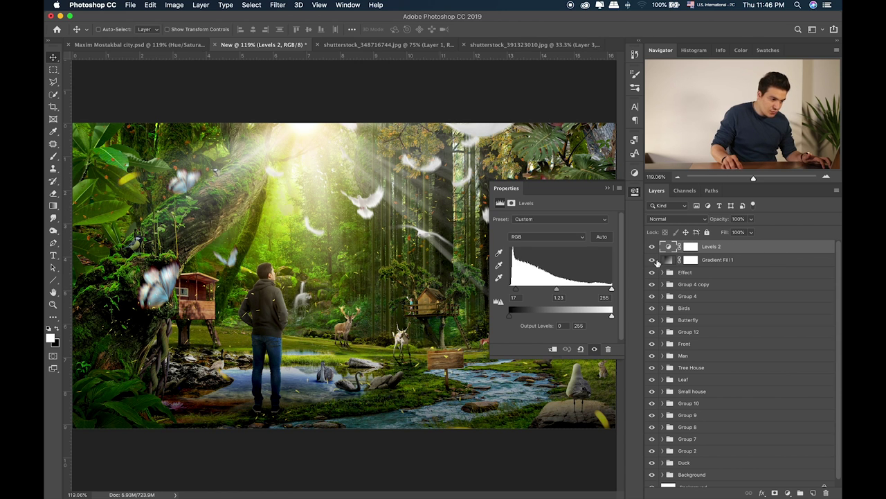
# Compare the image with and without the gradient fill, and set the opacity of Gradient Fill 1 to 60%
pyautogui.moveTo(652, 247); pyautogui.dragTo(652, 259)
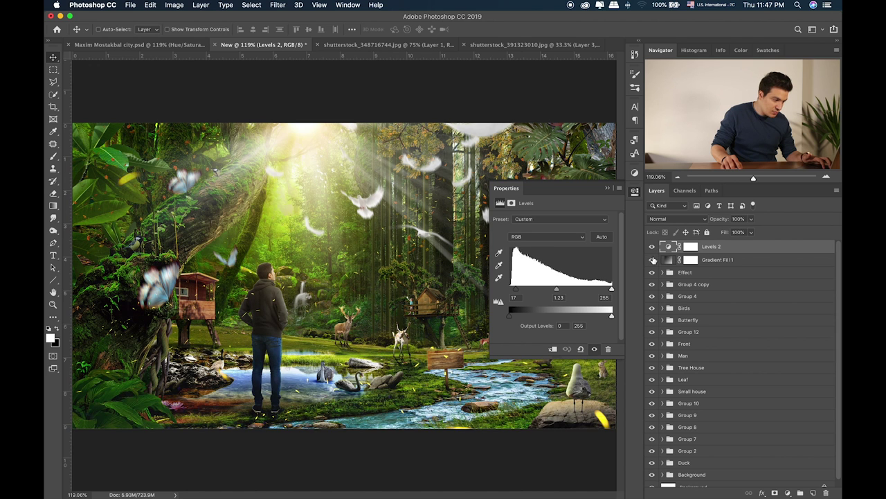
pyautogui.click(668, 260)
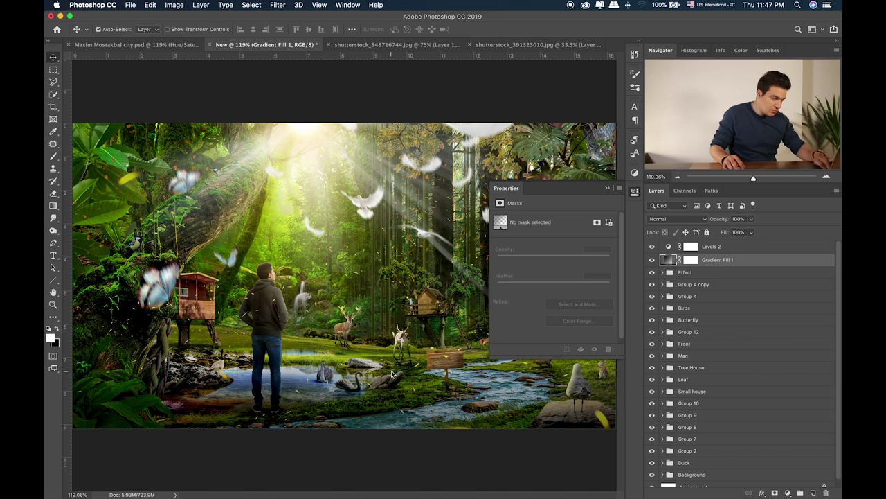
pyautogui.press('super+t')
pyautogui.click(515, 173)
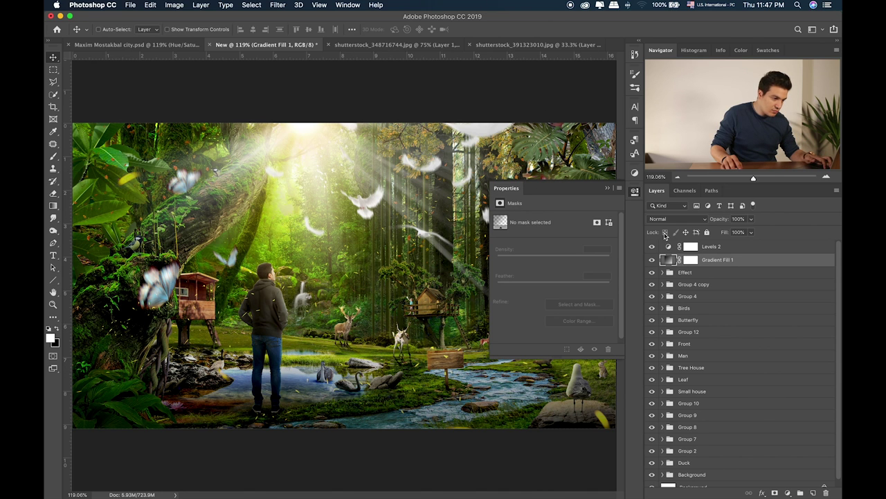
pyautogui.click(754, 218)
pyautogui.moveTo(752, 231); pyautogui.dragTo(733, 231)
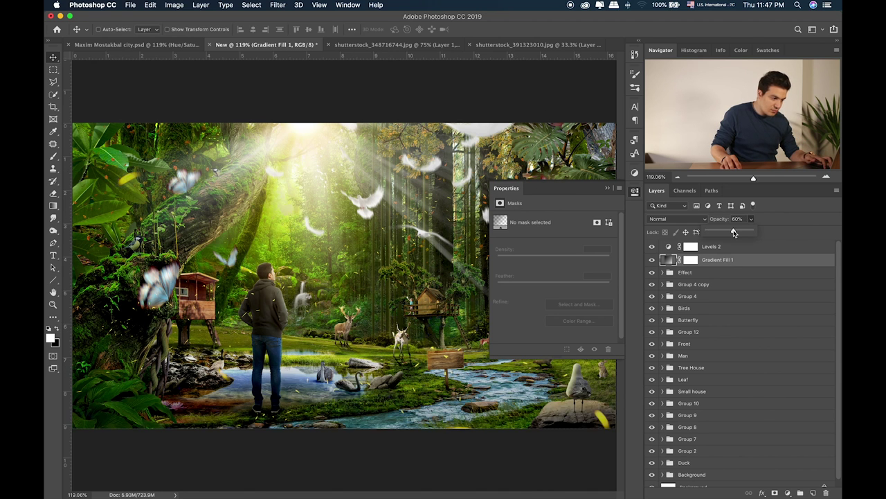
# Add a Curves adjustment above Gradient Fill 1, adding an RGB curve point in the shadows and slightly lowering the Green channel's midtones
pyautogui.click(787, 492)
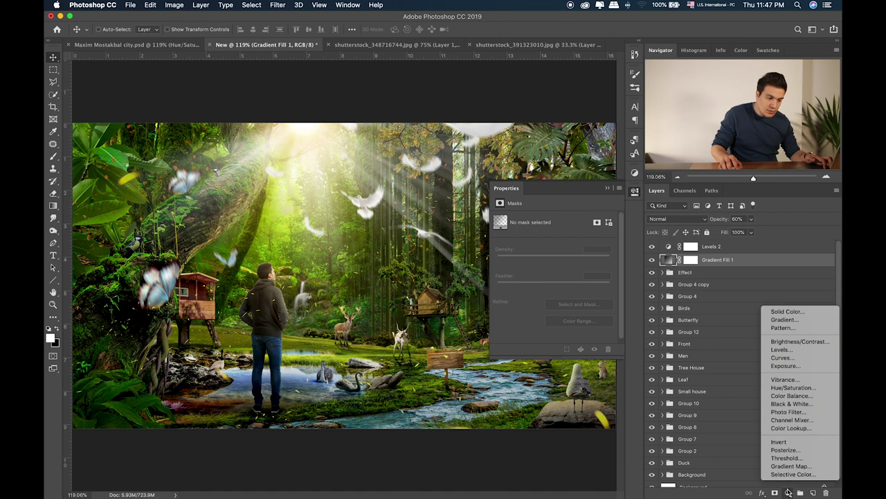
pyautogui.click(794, 357)
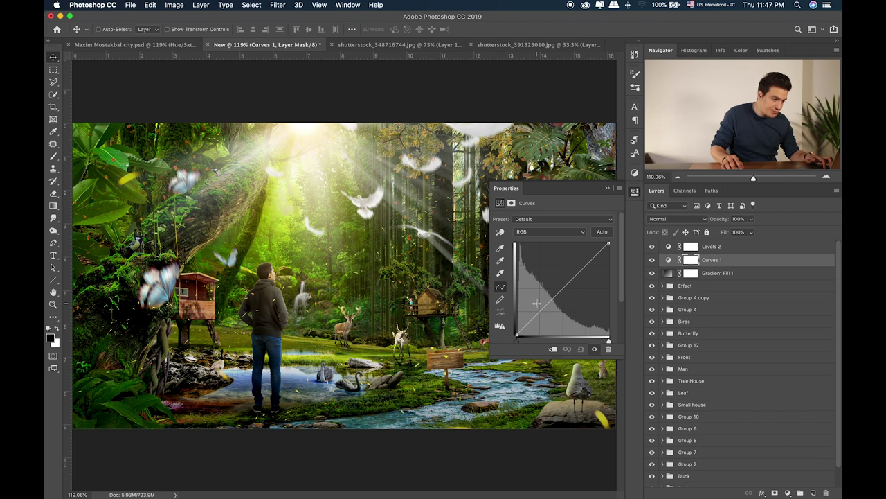
pyautogui.moveTo(544, 305)
pyautogui.mouseDown()
pyautogui.moveTo(552, 292)
pyautogui.moveTo(528, 286)
pyautogui.moveTo(541, 307)
pyautogui.mouseUp()
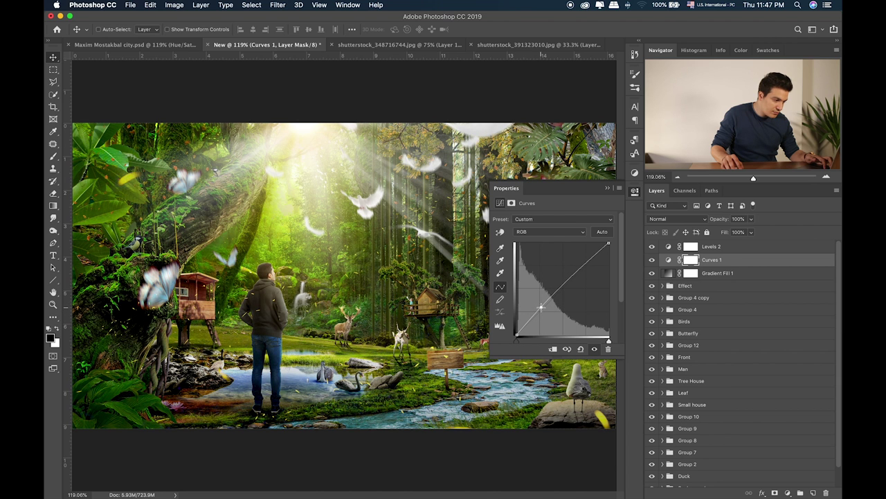
pyautogui.click(550, 232)
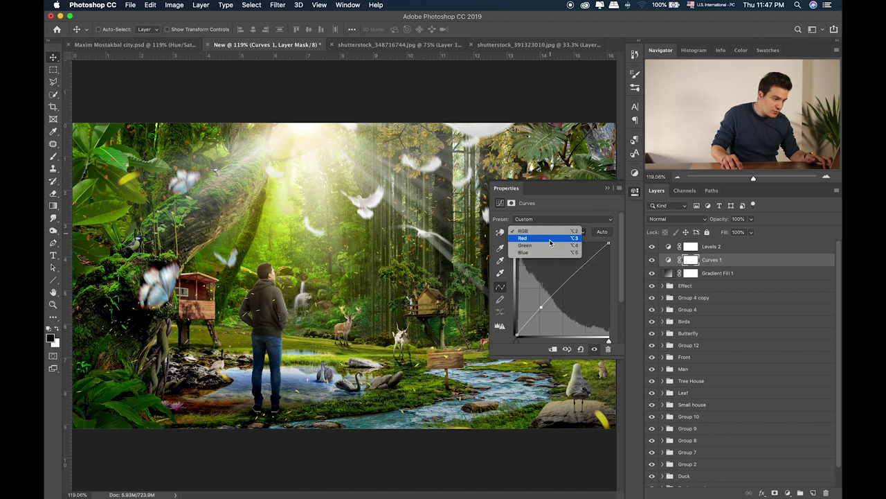
pyautogui.click(549, 245)
pyautogui.moveTo(557, 294); pyautogui.dragTo(554, 300)
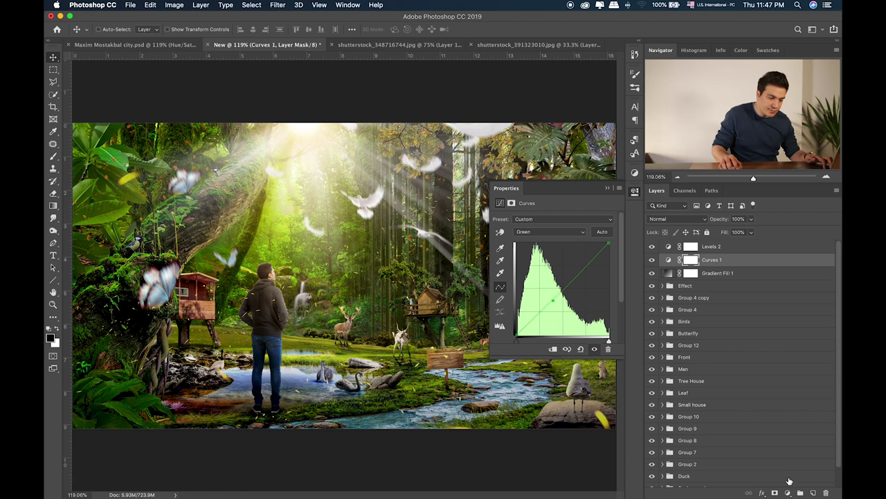
# Add a Color Lookup adjustment at the top of the layer stack with the 2Strip.look LUT at 50% opacity
pyautogui.click(788, 493)
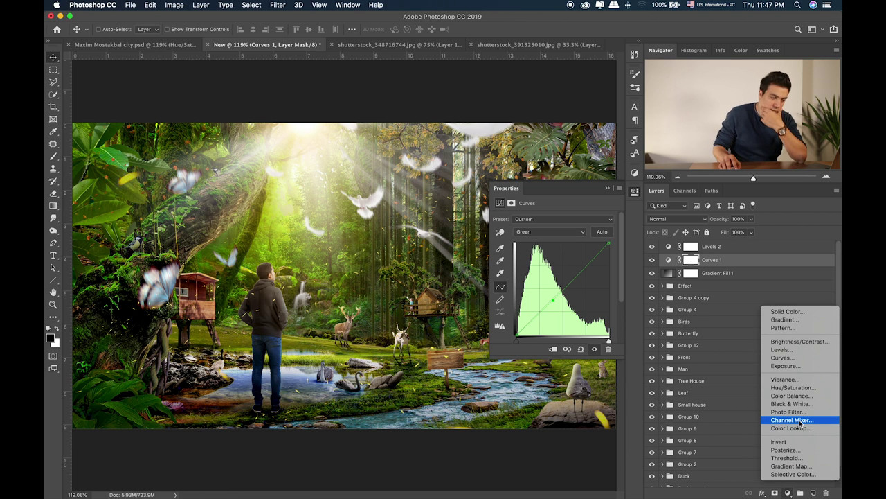
pyautogui.click(791, 428)
pyautogui.moveTo(740, 264); pyautogui.dragTo(736, 246)
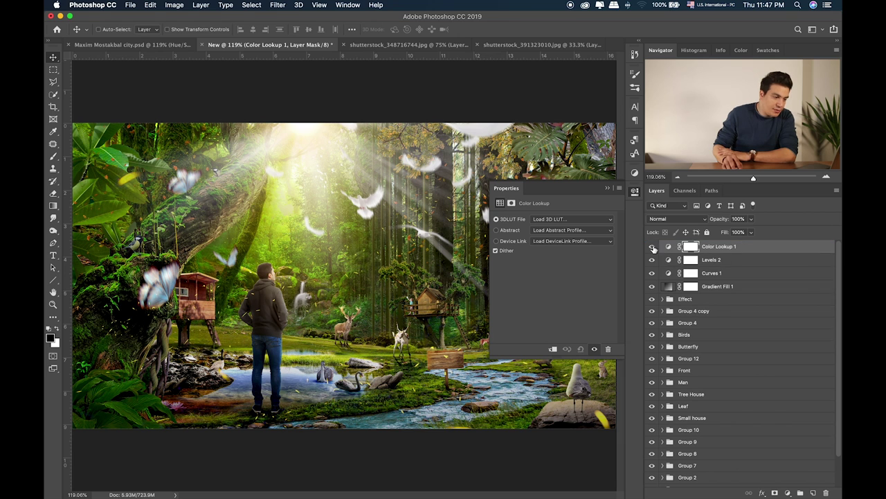
pyautogui.click(569, 218)
pyautogui.click(568, 247)
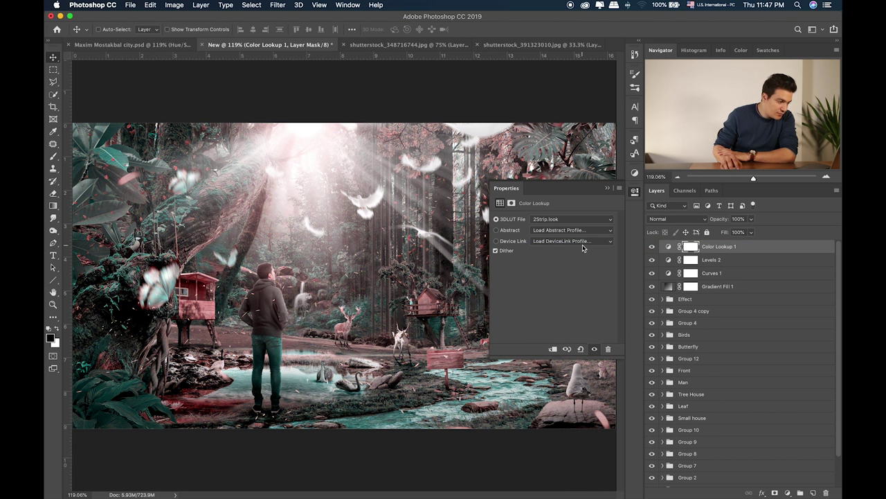
pyautogui.click(751, 220)
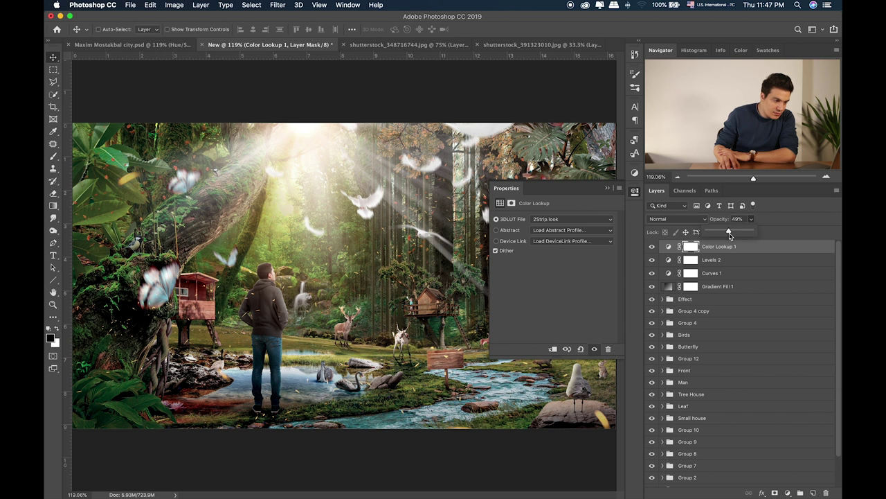
# Add a second Color Lookup adjustment with the 3Strip.look LUT and set its opacity to 50%
pyautogui.click(787, 492)
pyautogui.click(789, 428)
pyautogui.click(568, 219)
pyautogui.click(560, 253)
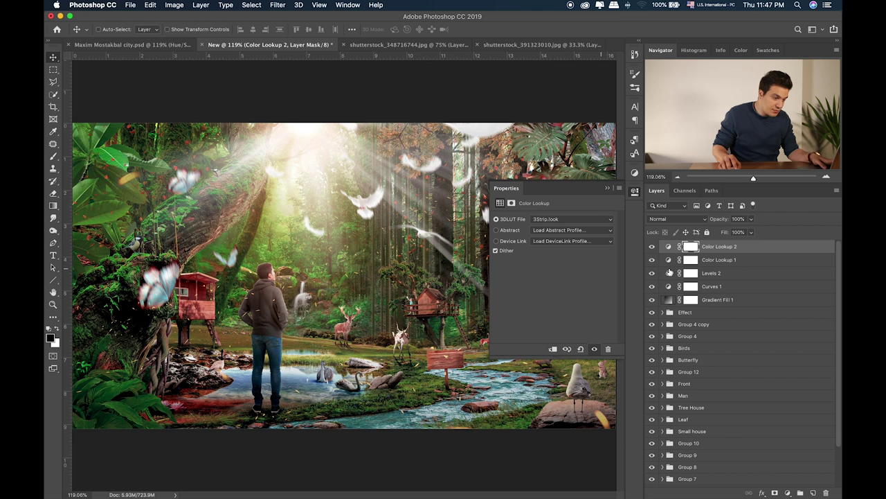
pyautogui.click(748, 231)
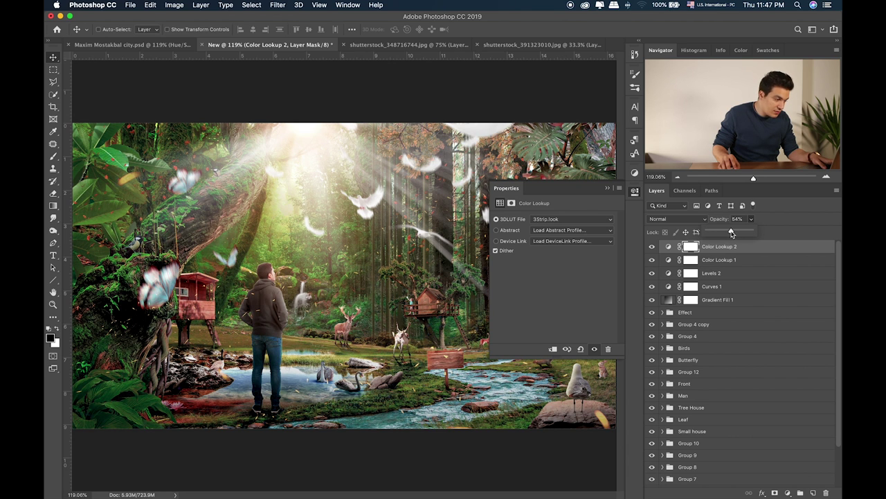
pyautogui.moveTo(730, 234); pyautogui.dragTo(730, 234)
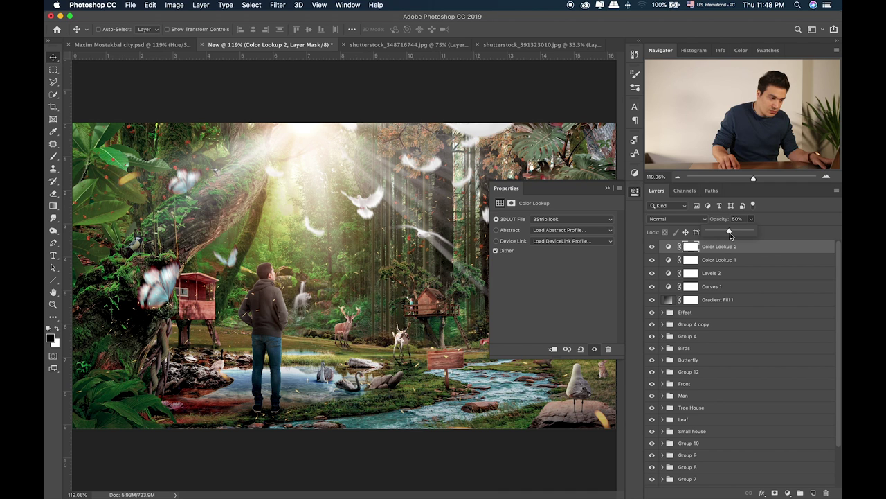
# Set the opacity of Color Lookup 1 to 21% and collapse the adjustment's properties
pyautogui.click(707, 257)
pyautogui.click(750, 232)
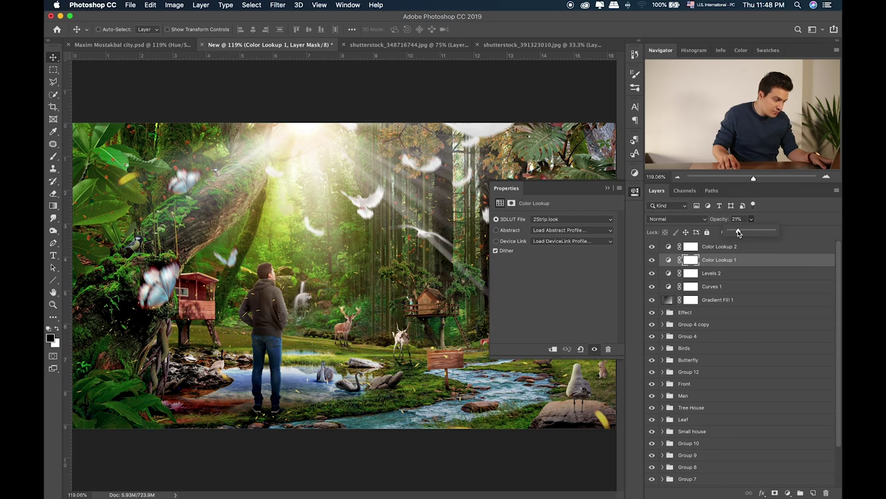
pyautogui.click(607, 188)
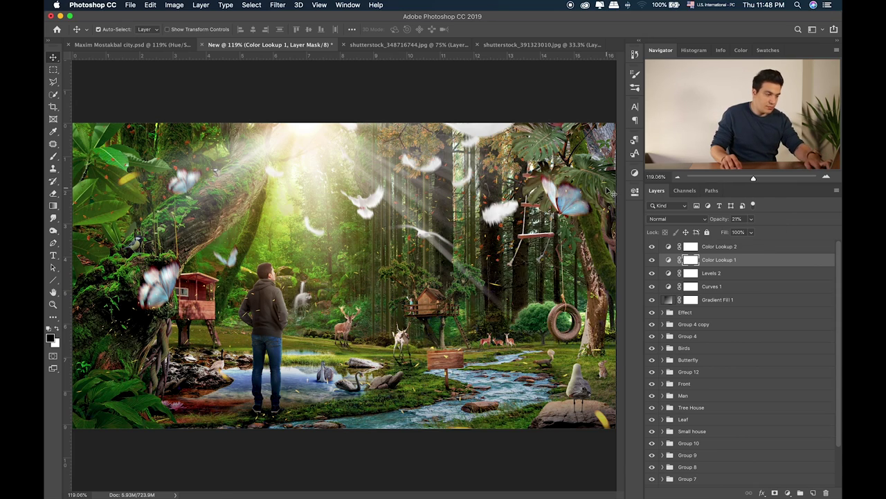
# Check the layers in the Effect group one by one and hide light-ray layer 37
pyautogui.press('super+plus')
pyautogui.moveTo(426, 258); pyautogui.dragTo(342, 232)
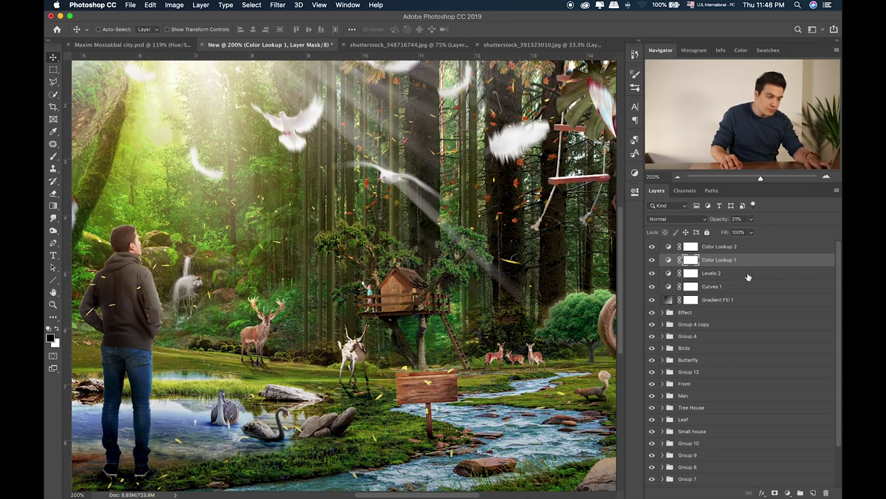
pyautogui.click(662, 312)
pyautogui.scroll(-2, 666, 325)
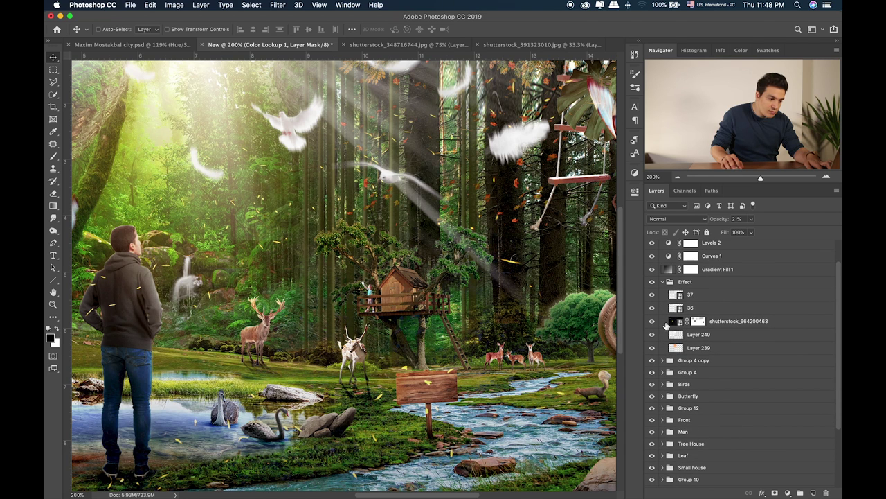
pyautogui.click(651, 334)
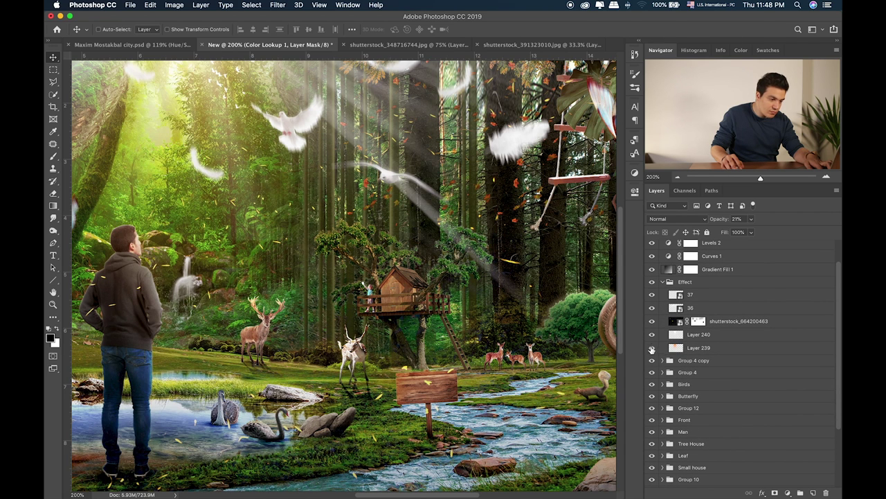
pyautogui.click(651, 348)
pyautogui.click(651, 309)
pyautogui.click(651, 295)
pyautogui.click(650, 295)
pyautogui.click(651, 295)
pyautogui.click(706, 294)
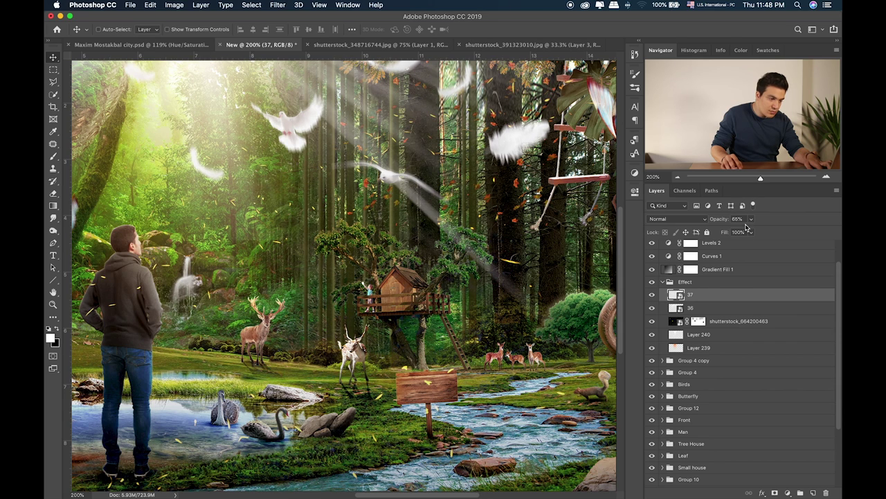
pyautogui.click(652, 296)
pyautogui.press('super+0')
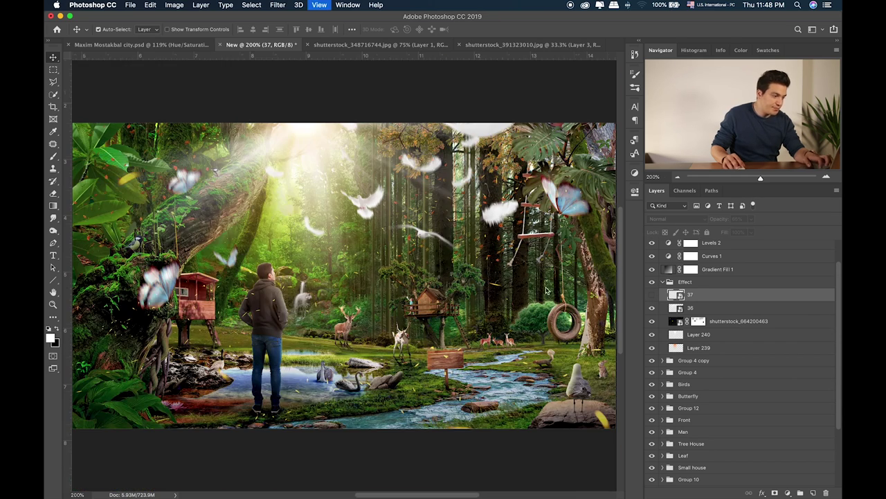
# Reposition the light rays of layer 36 slightly and give the layer a white layer mask
pyautogui.click(713, 307)
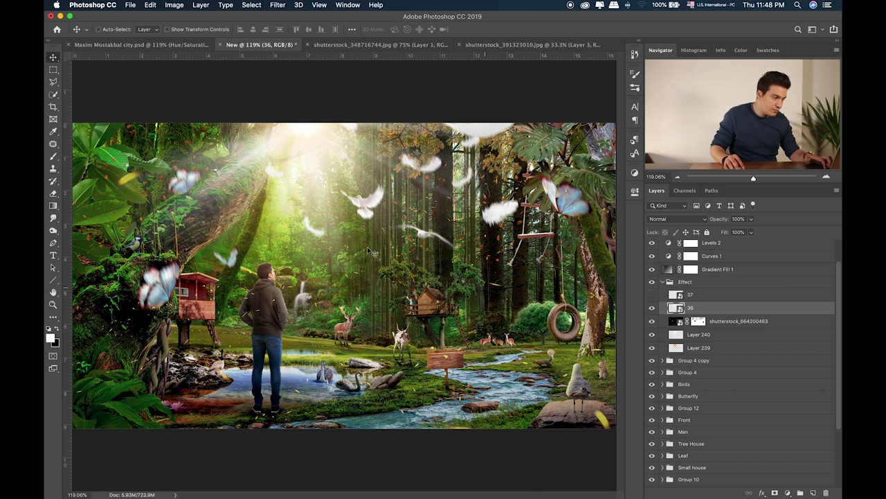
pyautogui.moveTo(311, 184); pyautogui.dragTo(314, 187)
pyautogui.click(775, 493)
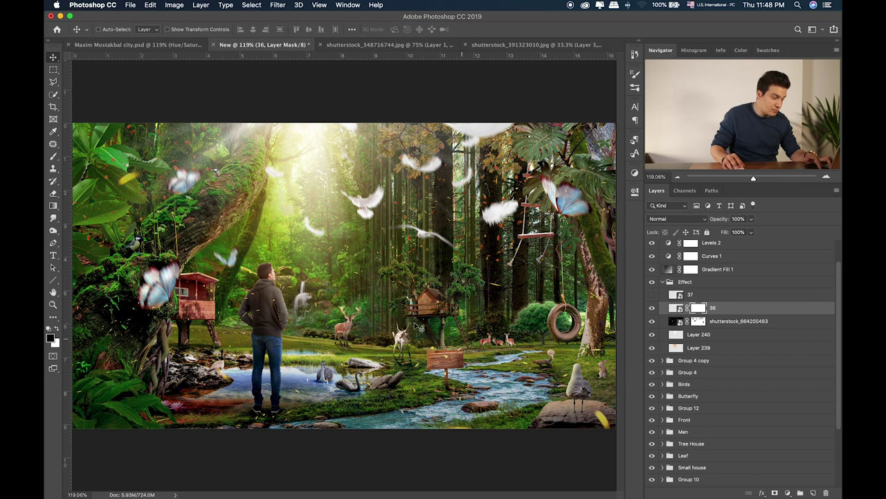
# Paint black on layer 36's mask with a 700 px brush at 30% opacity to soften the rays over several areas
pyautogui.press('b')
pyautogui.press('3')
pyautogui.press(']')
pyautogui.press(']')
pyautogui.press(']')
pyautogui.press(']')
pyautogui.press(']')
pyautogui.press(']')
pyautogui.press(']')
pyautogui.press(']')
pyautogui.press(']')
pyautogui.press(']')
pyautogui.press(']')
pyautogui.press(']')
pyautogui.press(']')
pyautogui.press(']')
pyautogui.press(']')
pyautogui.press(']')
pyautogui.click(305, 276)
pyautogui.click(142, 215)
pyautogui.click(490, 228)
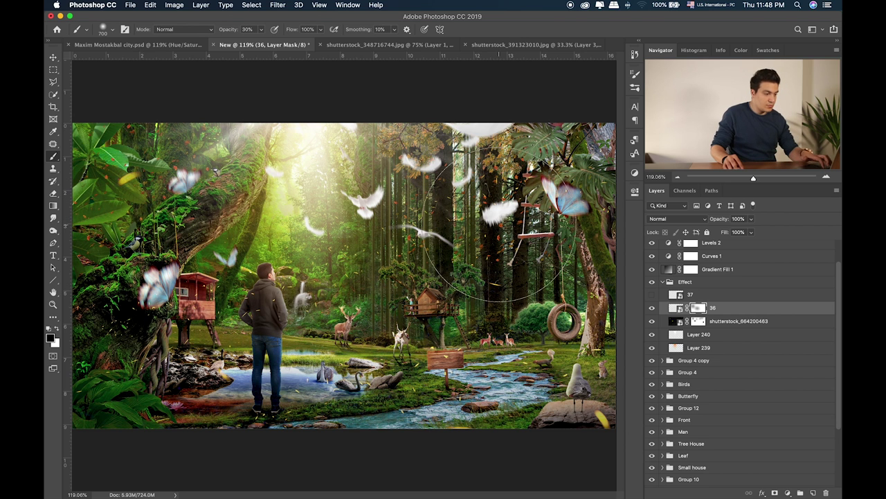
# Compare the image with and without the grading adjustments and set the opacity of Levels 2 to 59%
pyautogui.click(651, 268)
pyautogui.click(651, 269)
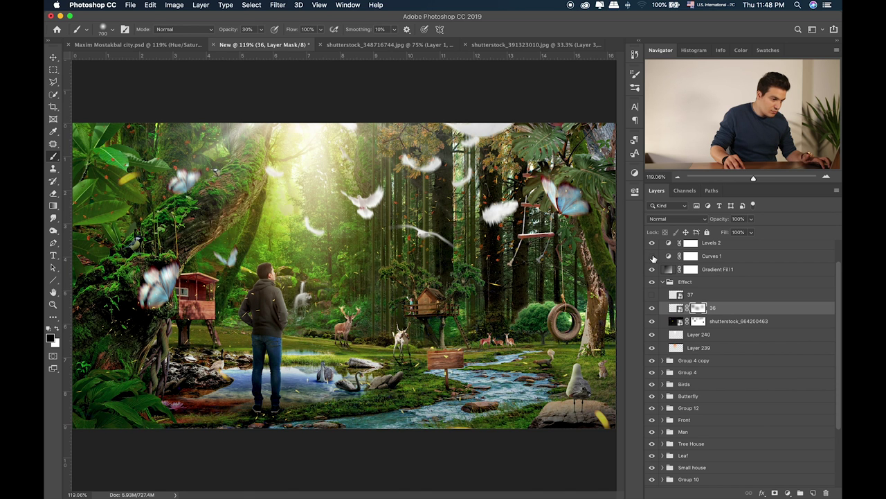
pyautogui.click(651, 245)
pyautogui.click(652, 244)
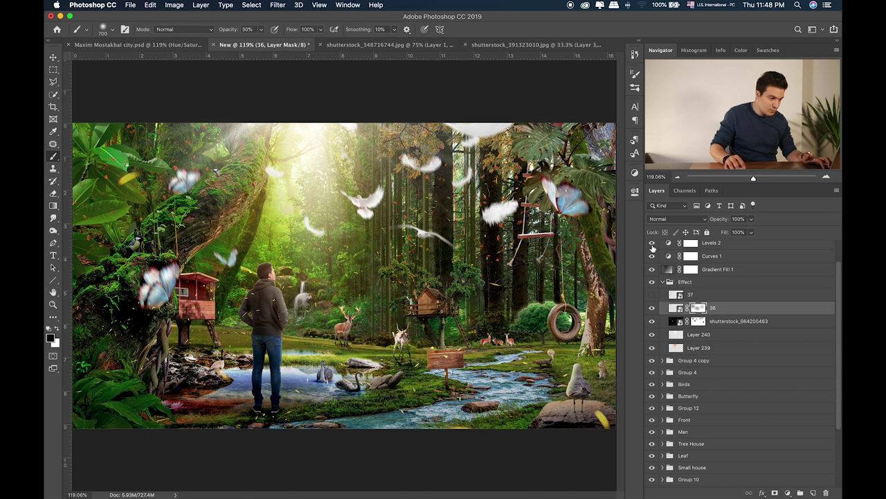
pyautogui.click(651, 246)
pyautogui.click(651, 245)
pyautogui.scroll(2, 705, 260)
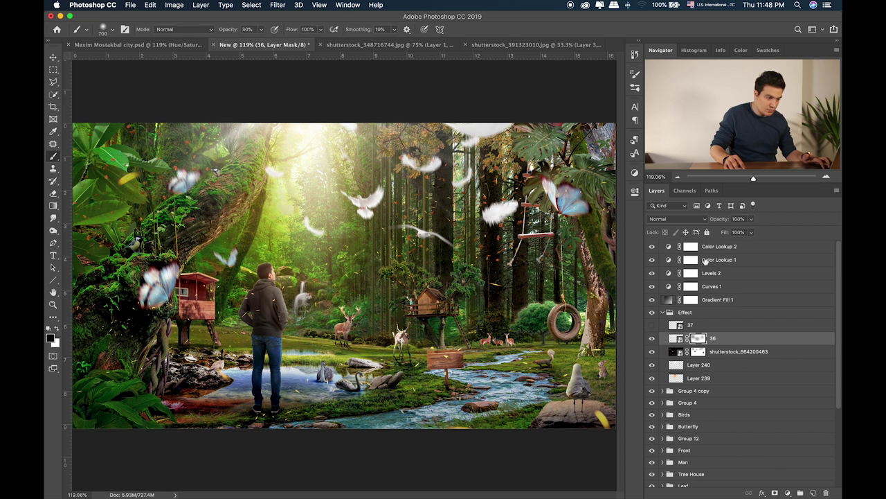
pyautogui.click(734, 275)
pyautogui.click(751, 219)
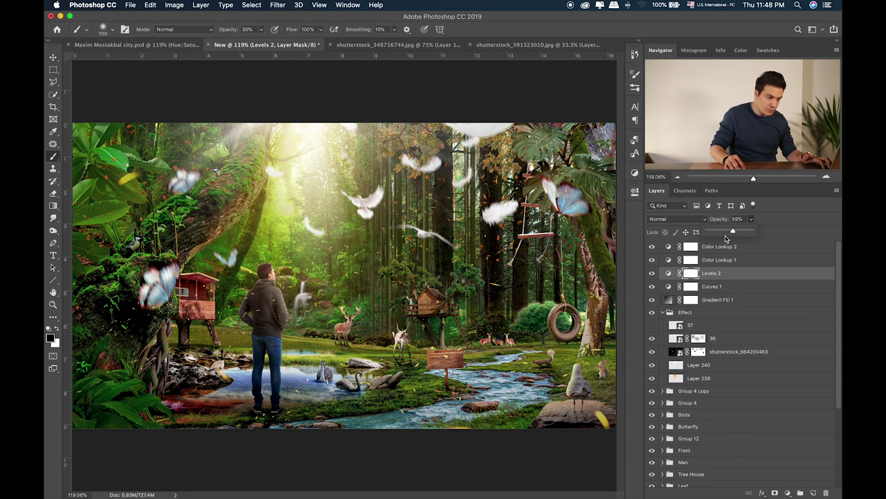
pyautogui.click(651, 260)
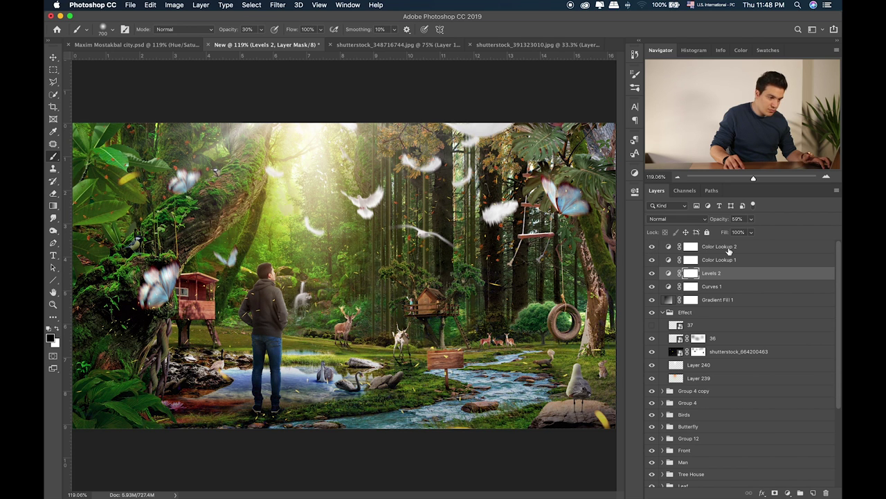
# Set the opacity of Color Lookup 2 to 34%
pyautogui.click(727, 249)
pyautogui.click(752, 219)
pyautogui.moveTo(747, 231); pyautogui.dragTo(744, 231)
# Add a Gradient Map adjustment above Color Lookup 2 using the Orange, Yellow, Orange preset
pyautogui.click(791, 491)
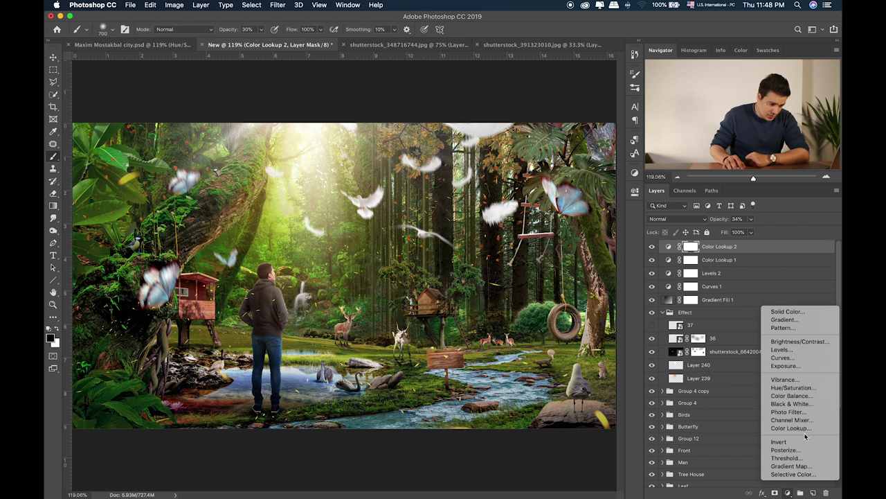
pyautogui.click(801, 465)
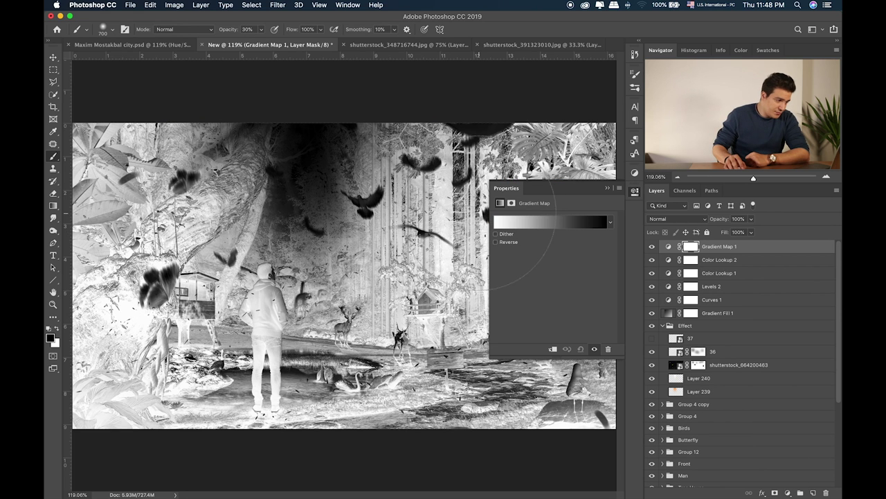
pyautogui.click(551, 220)
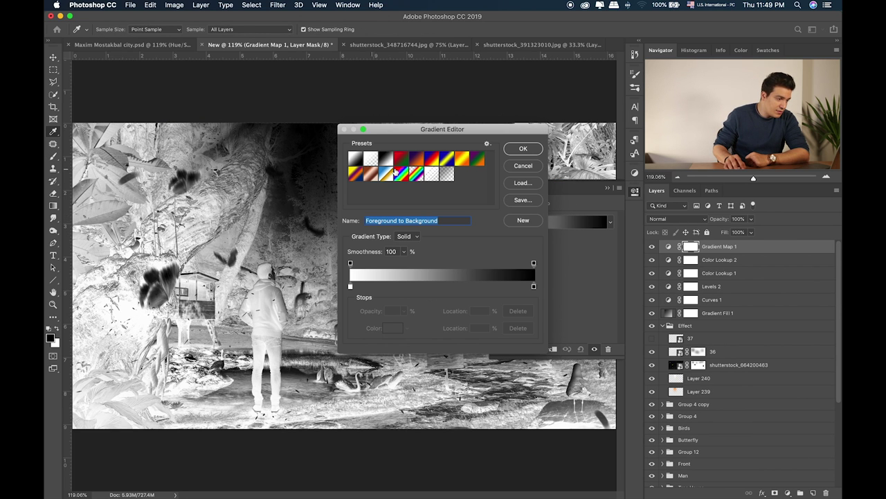
pyautogui.click(466, 160)
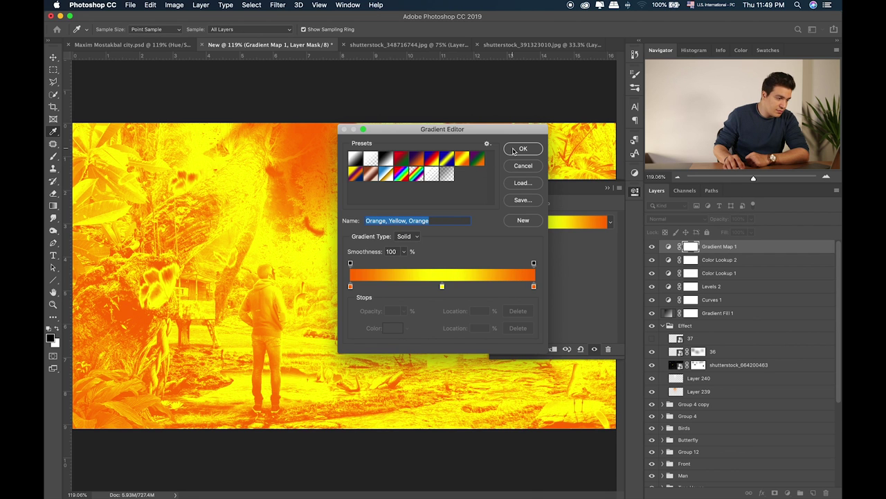
pyautogui.click(522, 149)
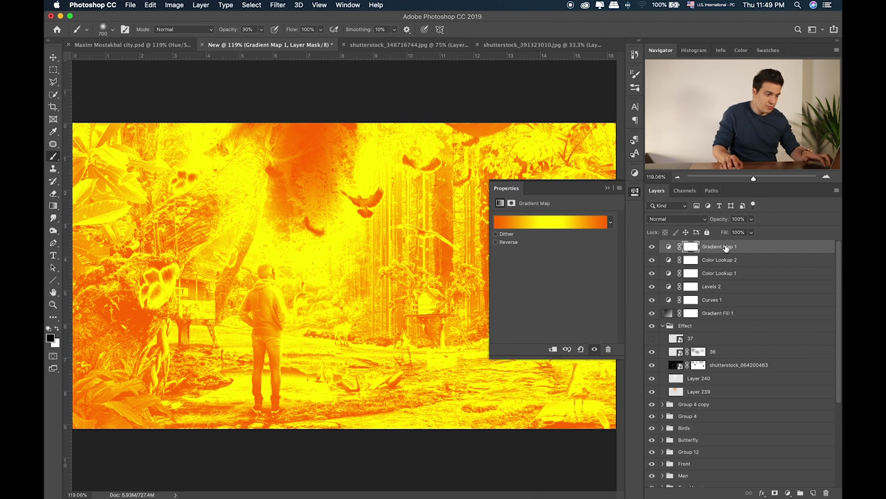
# Cycle through the blend modes for Gradient Map 1 and settle on Color Burn
pyautogui.hotkey('shift', 'alt', 'b')
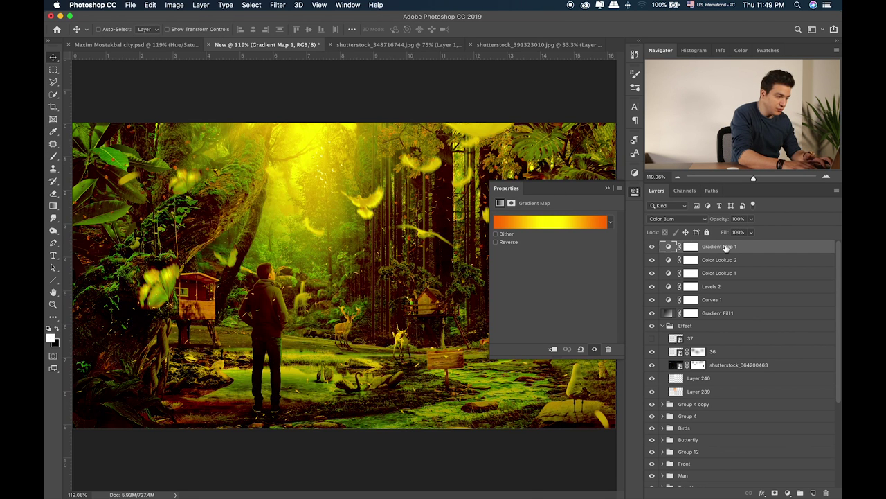
pyautogui.hotkey('shift', '+')
pyautogui.hotkey('shift', '+')
pyautogui.hotkey('shift', '+')
pyautogui.hotkey('shift', '+')
pyautogui.hotkey('shift', '+')
pyautogui.hotkey('shift', '+')
pyautogui.hotkey('shift', '+')
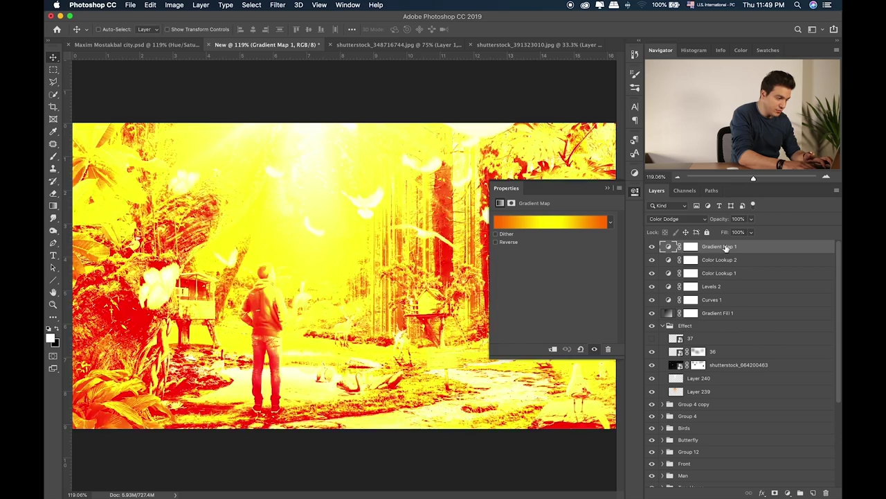
pyautogui.hotkey('shift', '+')
pyautogui.hotkey('shift', '+')
pyautogui.hotkey('shift', '+')
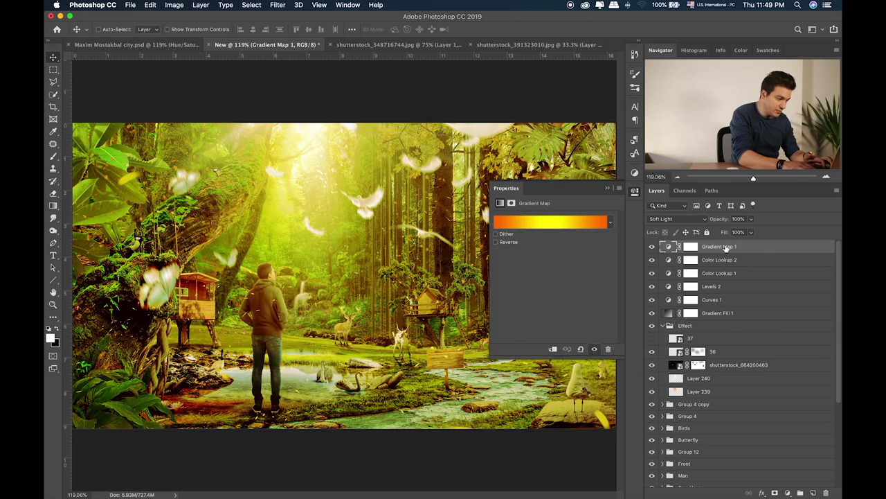
pyautogui.hotkey('shift', '+')
pyautogui.hotkey('shift', '+')
pyautogui.hotkey('shift', '+')
pyautogui.hotkey('shift', '+')
pyautogui.hotkey('shift', '+')
pyautogui.hotkey('shift', '+')
pyautogui.hotkey('shift', '+')
pyautogui.hotkey('shift', '+')
pyautogui.hotkey('shift', '+')
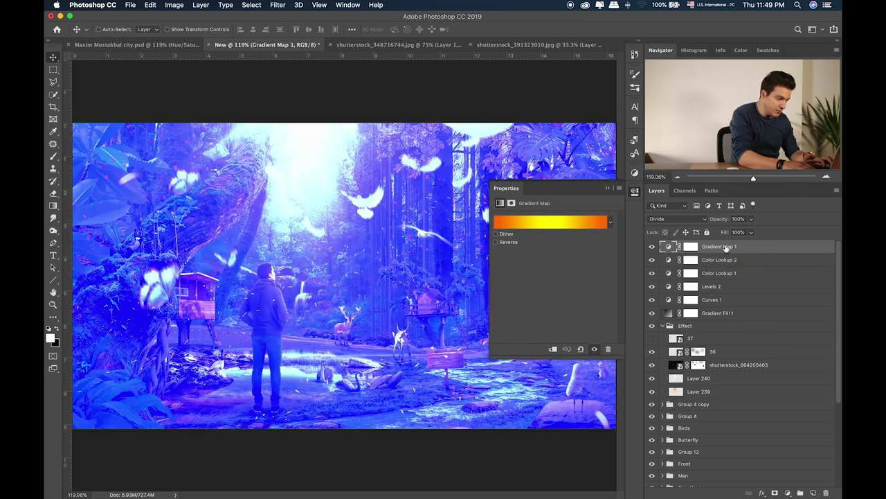
pyautogui.hotkey('shift', '+')
pyautogui.hotkey('shift', '+')
pyautogui.hotkey('shift', '+')
pyautogui.hotkey('shift', '+')
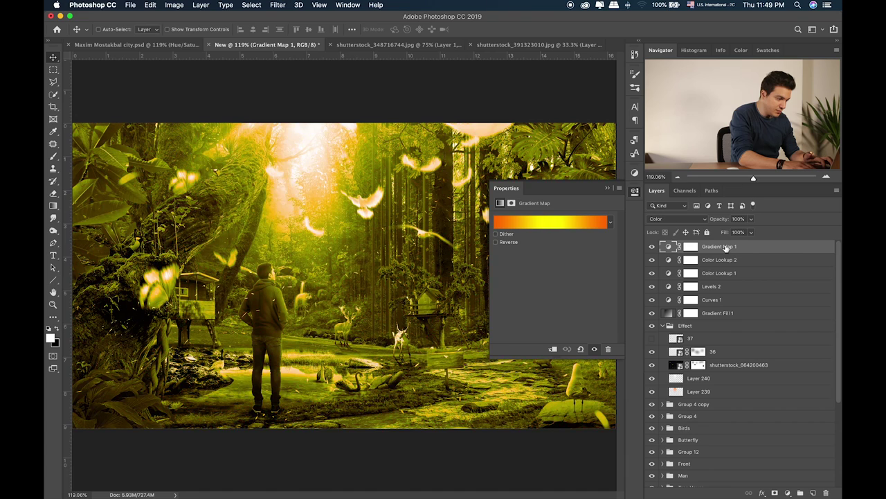
pyautogui.hotkey('shift', '+')
pyautogui.hotkey('shift', '+')
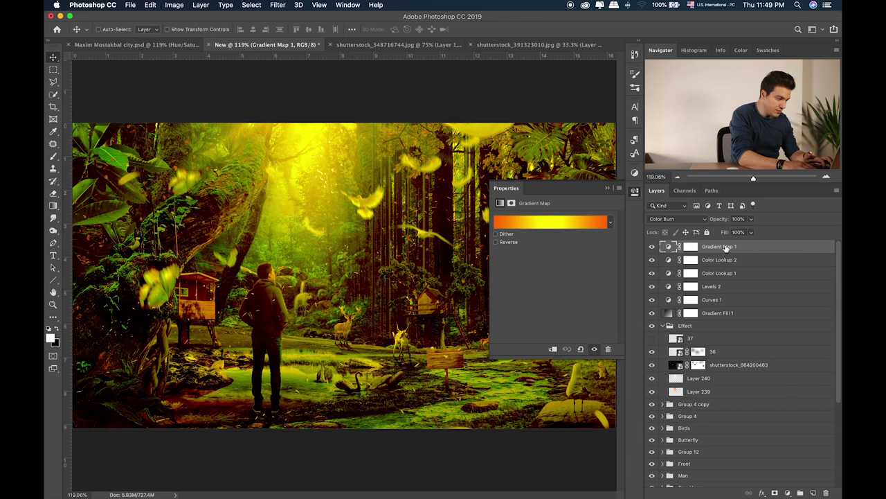
pyautogui.hotkey('shift', '+')
pyautogui.hotkey('shift', '-')
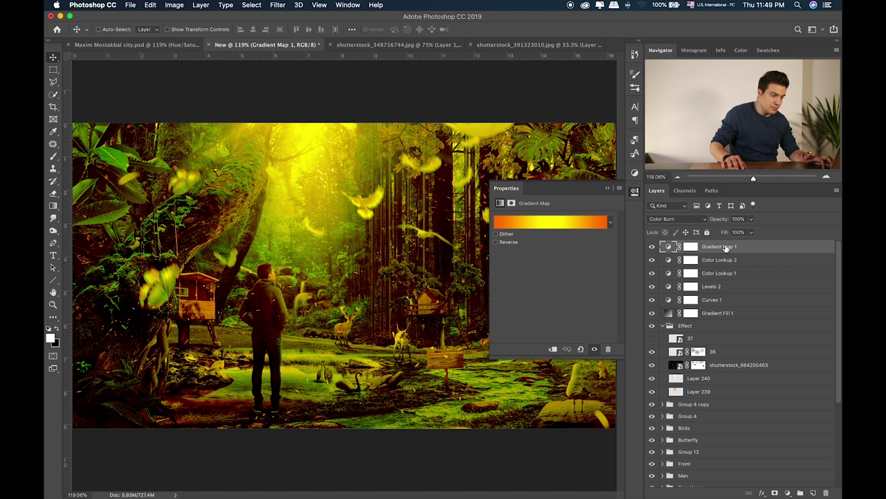
# Set the opacity of Gradient Map 1 to 18%, collapse its properties and inspect the image up close
pyautogui.click(750, 219)
pyautogui.moveTo(753, 232); pyautogui.dragTo(716, 232)
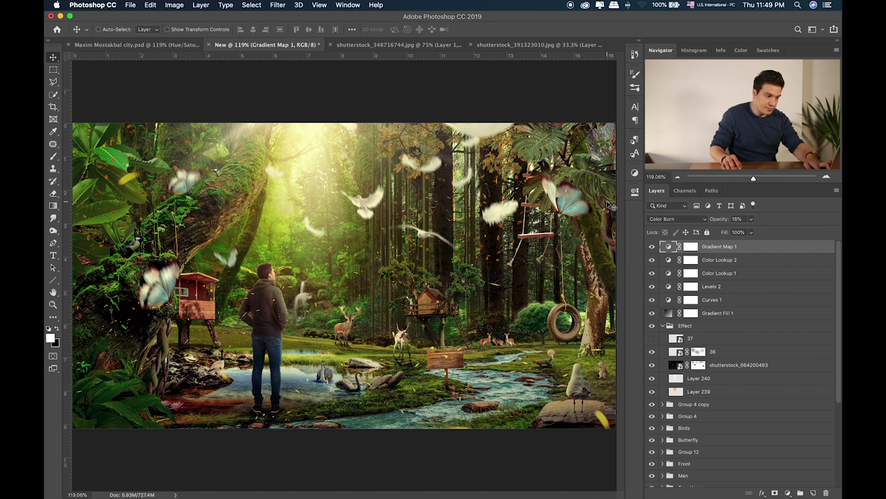
pyautogui.press('super+h')
pyautogui.press('super+plus')
pyautogui.moveTo(609, 331); pyautogui.dragTo(447, 263)
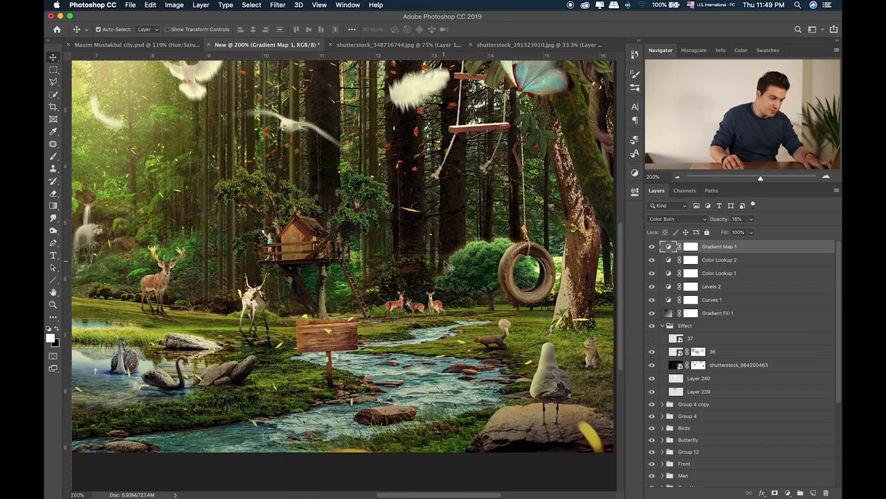
pyautogui.press('super+0')
# Paint black across the middle of Gradient Map 1's mask with an 1100 px brush at 30% opacity
pyautogui.click(696, 247)
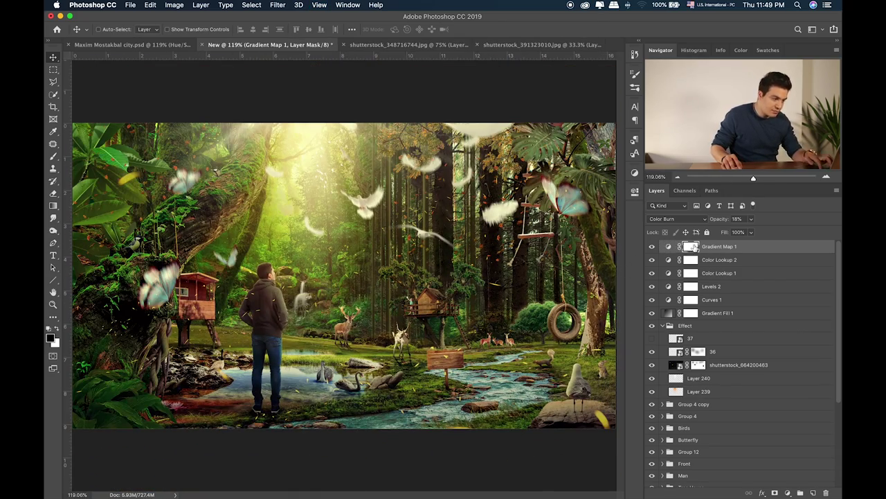
pyautogui.press('b')
pyautogui.press(']')
pyautogui.press(']')
pyautogui.press(']')
pyautogui.moveTo(533, 250)
pyautogui.mouseDown()
pyautogui.moveTo(513, 258)
pyautogui.moveTo(348, 276)
pyautogui.moveTo(209, 287)
pyautogui.mouseUp()
pyautogui.moveTo(519, 273)
pyautogui.mouseDown()
pyautogui.moveTo(215, 271)
pyautogui.moveTo(462, 272)
pyautogui.mouseUp()
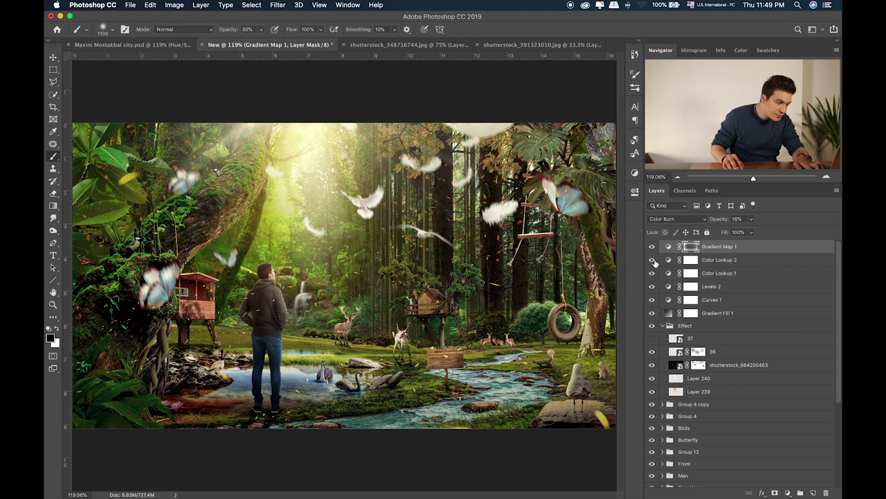
# Darken the central area of the masks on Color Lookup 2, Color Lookup 1 and Levels 2 with the same soft black brush
pyautogui.click(690, 260)
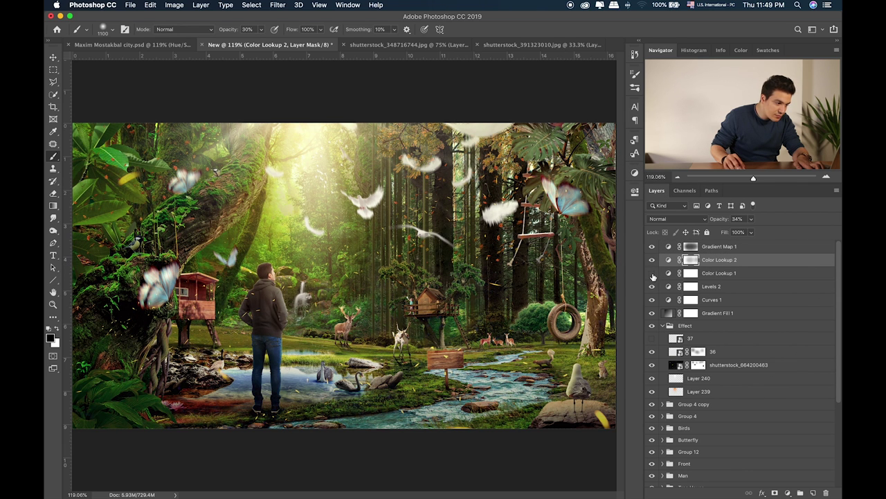
pyautogui.click(689, 273)
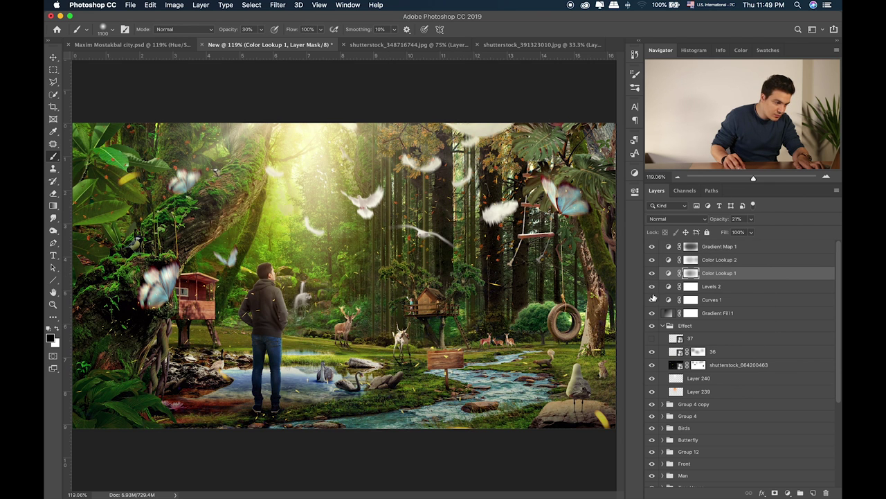
pyautogui.click(690, 286)
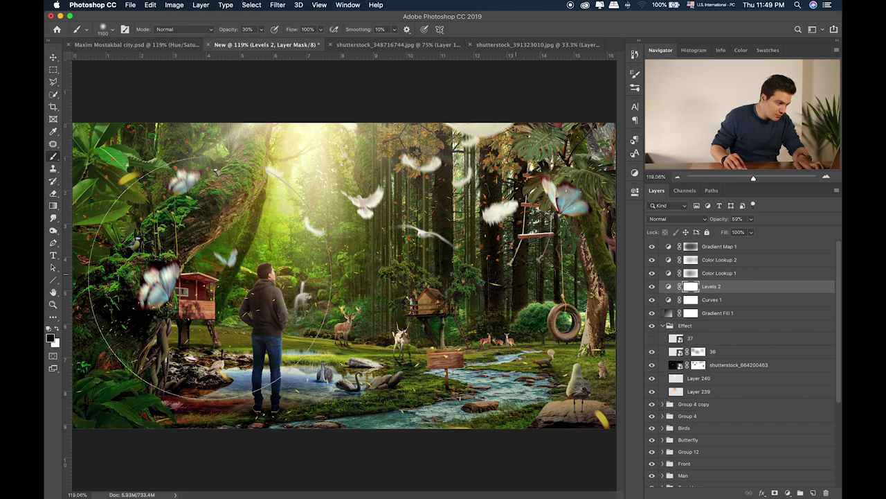
pyautogui.moveTo(660, 317); pyautogui.dragTo(653, 310)
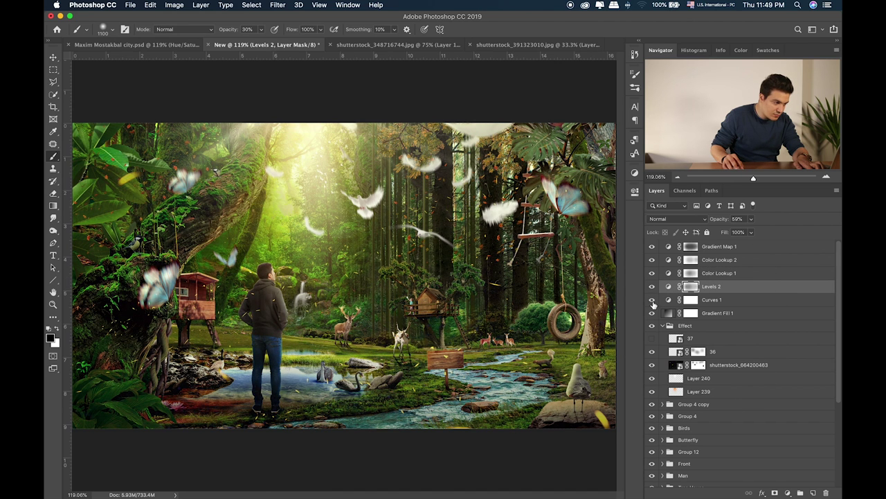
# Check the image with and without Gradient Fill 1, select the Gradient Map 1 layer and look through the layer stack
pyautogui.click(652, 313)
pyautogui.click(652, 313)
pyautogui.click(749, 249)
pyautogui.scroll(-5, 770, 454)
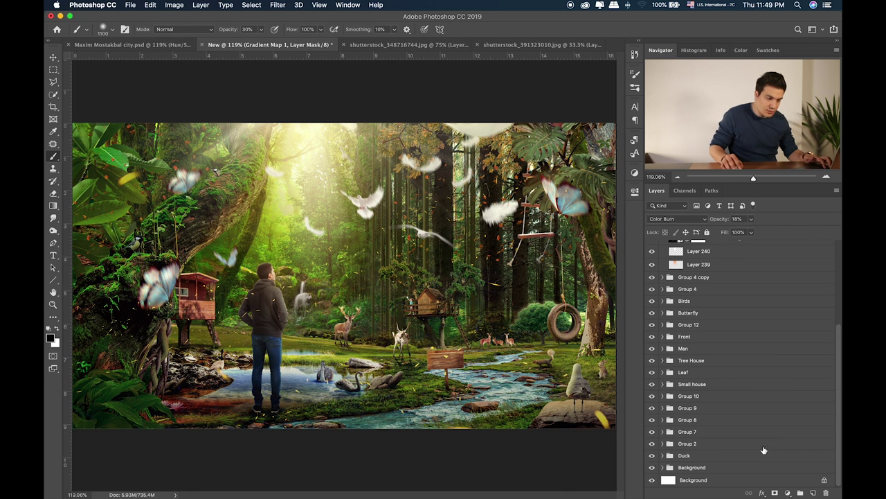
pyautogui.scroll(5, 744, 466)
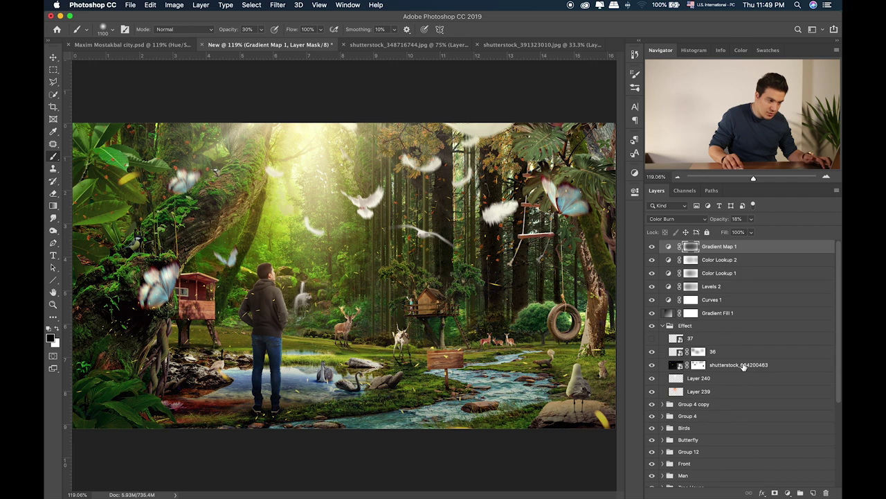
# Add a Threshold adjustment layer above Gradient Map 1 with its threshold level set to 215
pyautogui.click(787, 493)
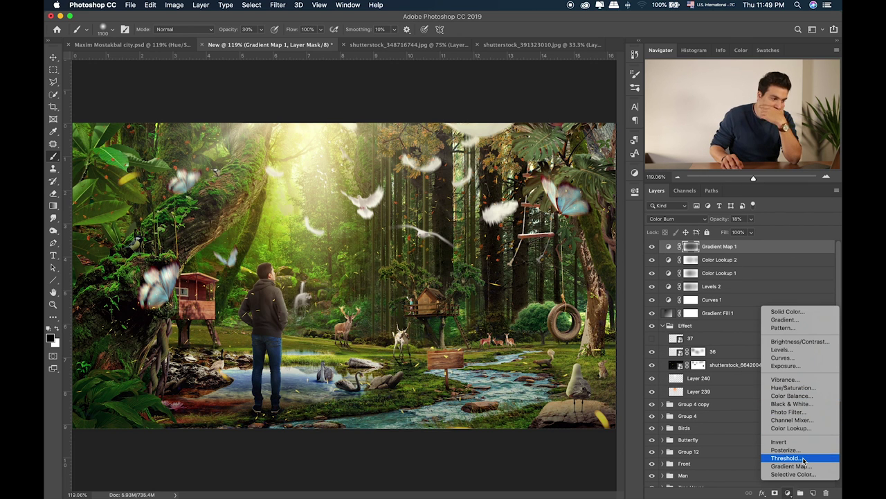
pyautogui.click(802, 458)
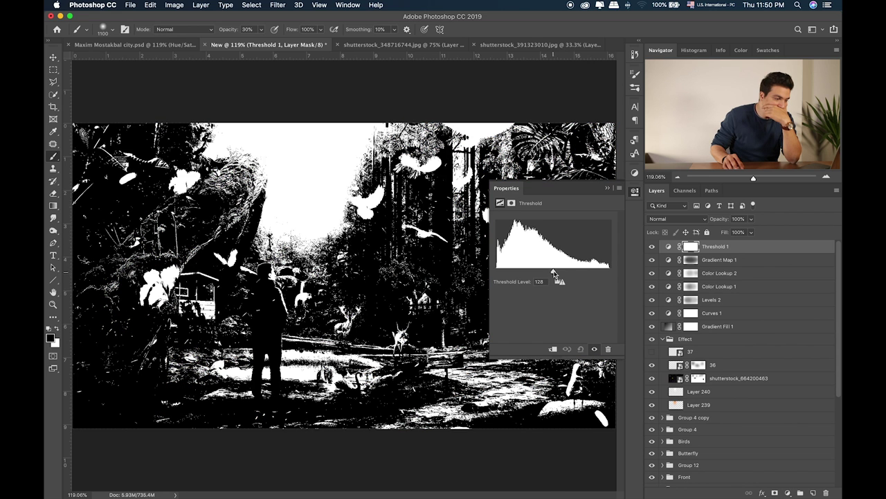
pyautogui.moveTo(585, 272)
pyautogui.mouseDown()
pyautogui.moveTo(614, 273)
pyautogui.moveTo(593, 270)
pyautogui.mouseUp()
# Blend the Threshold 1 layer in Soft Light mode at 28% opacity
pyautogui.click(668, 248)
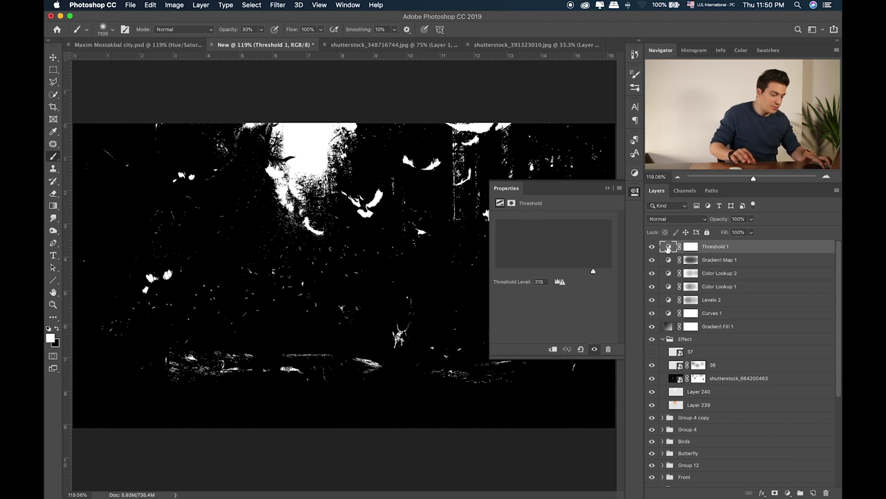
pyautogui.press('v')
pyautogui.hotkey('shift', 'alt', 'k')
pyautogui.hotkey('shift', '+')
pyautogui.hotkey('shift', '+')
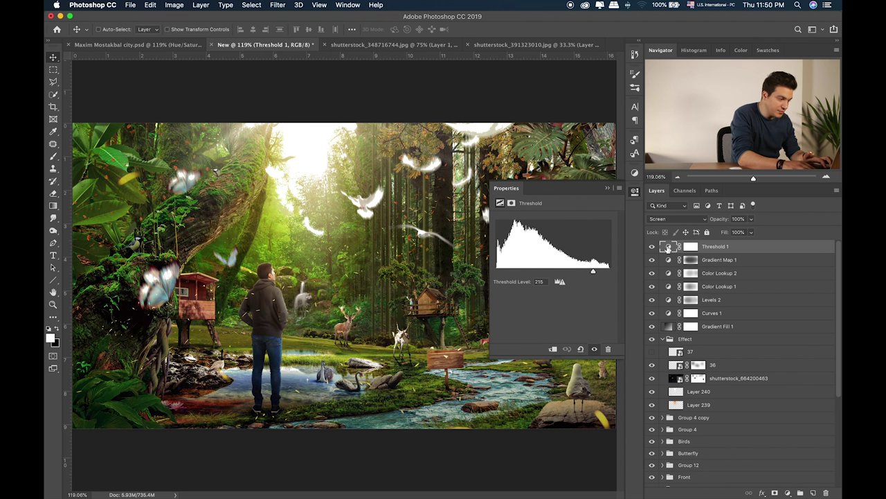
pyautogui.hotkey('shift', '+')
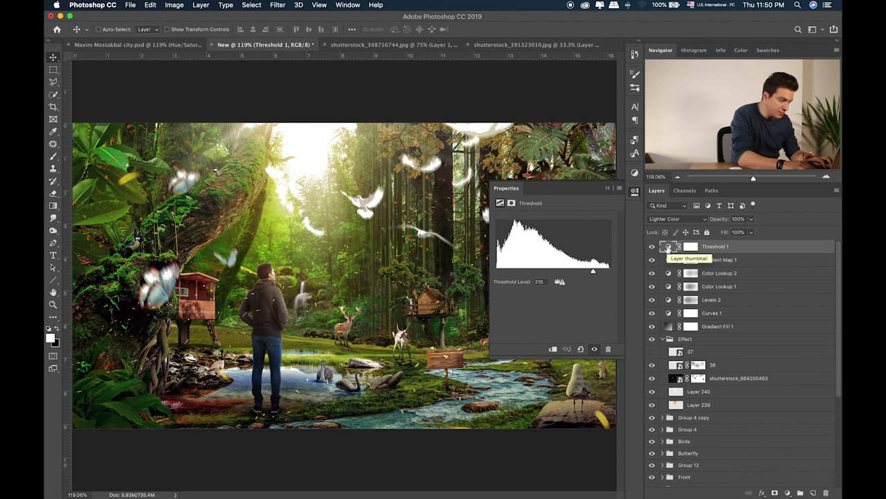
pyautogui.hotkey('shift', '+')
pyautogui.hotkey('shift', '+')
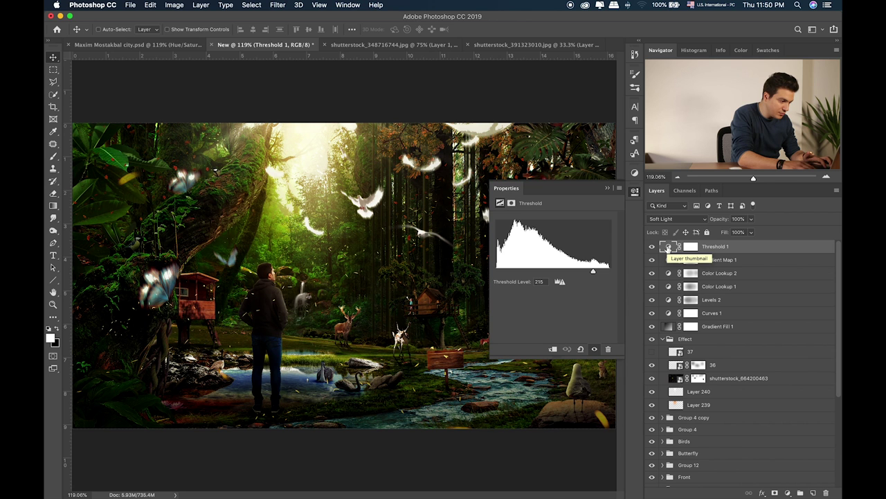
pyautogui.click(750, 219)
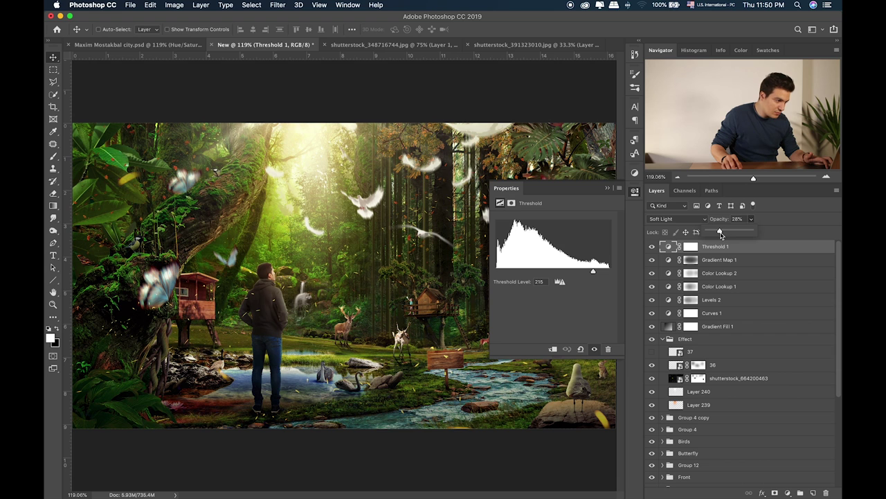
# Paint black over the center and right side of Threshold 1's mask with a 1300 px soft brush at 30% opacity
pyautogui.click(691, 246)
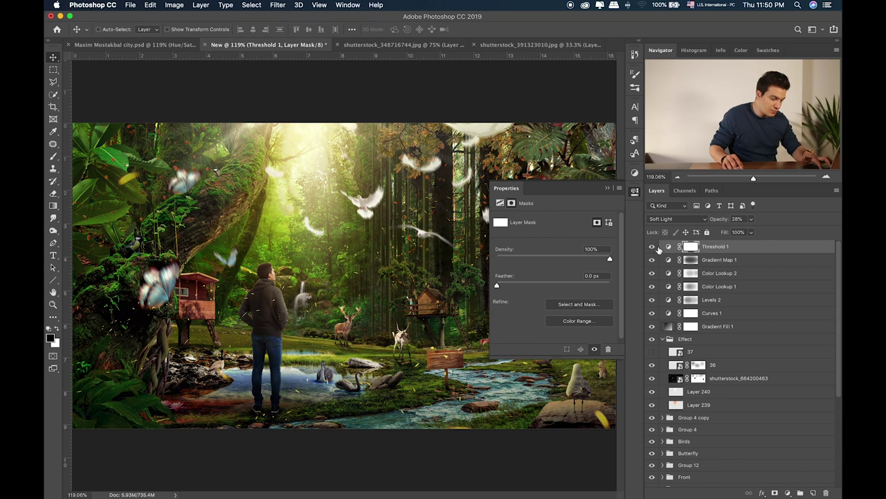
pyautogui.press('b')
pyautogui.click(607, 188)
pyautogui.press(']')
pyautogui.press(']')
pyautogui.moveTo(386, 262); pyautogui.dragTo(251, 265)
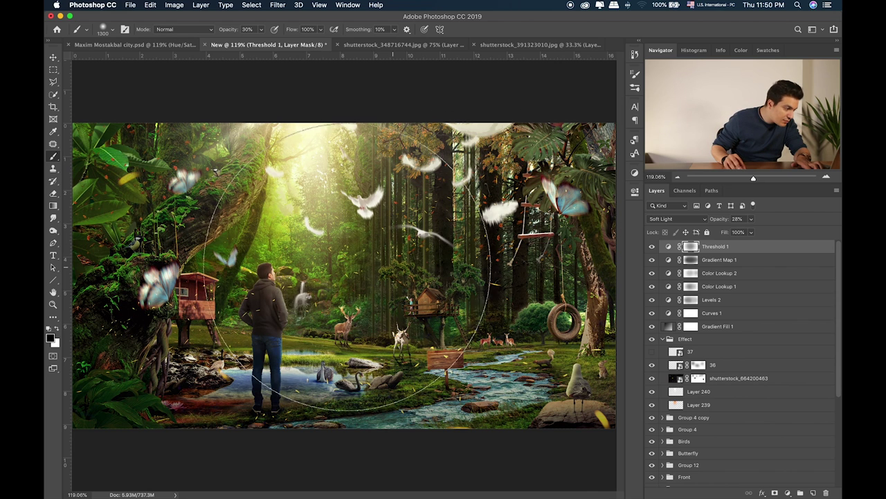
pyautogui.moveTo(532, 280)
pyautogui.mouseDown()
pyautogui.moveTo(396, 297)
pyautogui.moveTo(538, 340)
pyautogui.mouseUp()
pyautogui.click(539, 342)
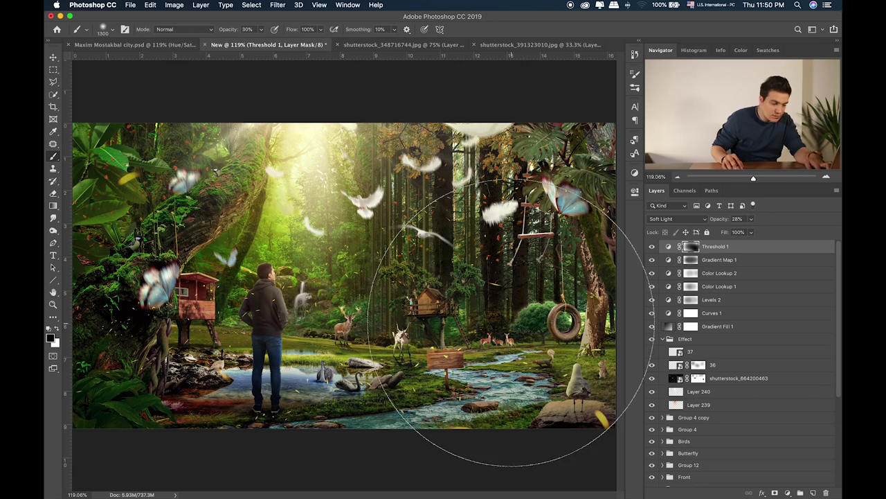
# Reduce the brush to 1000 px, darken more of Threshold 1's mask and inspect the image up close
pyautogui.press('super+plus')
pyautogui.moveTo(470, 319); pyautogui.dragTo(291, 270)
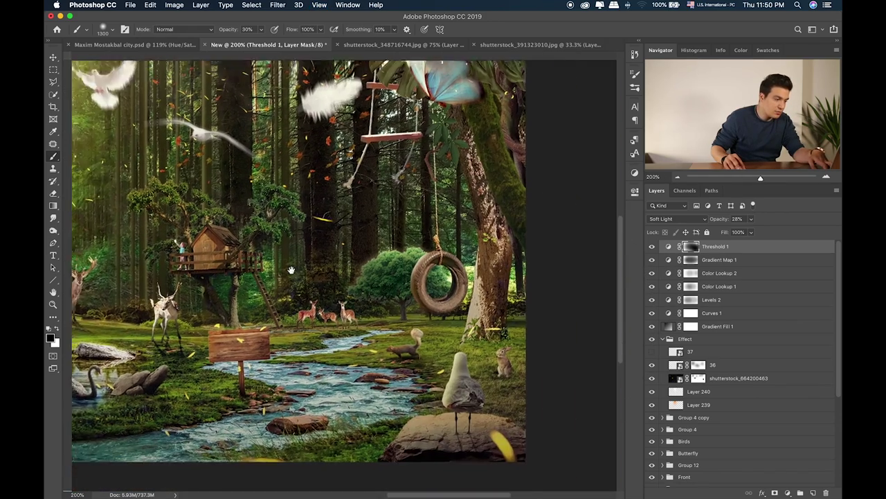
pyautogui.press('super+r')
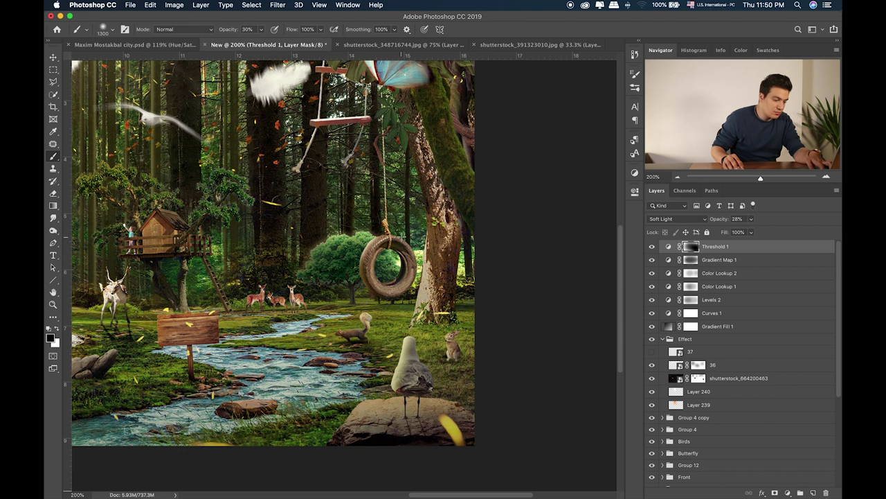
pyautogui.press('super+minus')
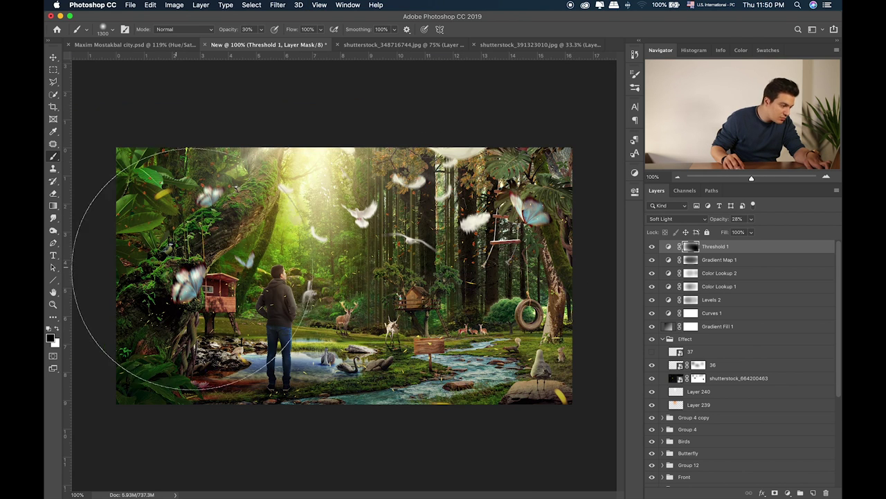
pyautogui.press('[')
pyautogui.press('[')
pyautogui.press('[')
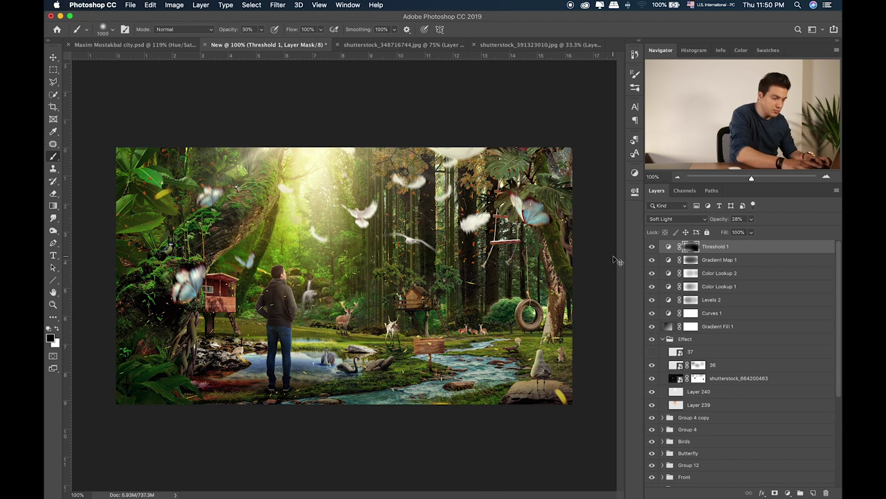
pyautogui.press('super+equal')
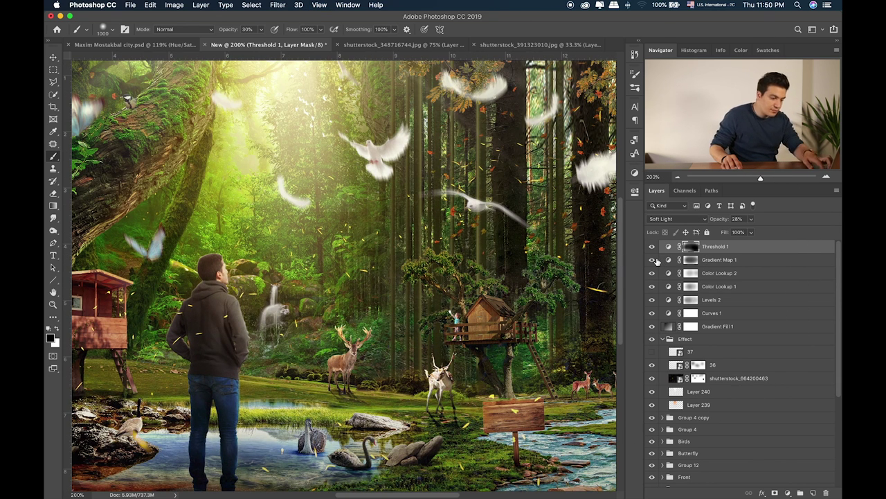
pyautogui.press('super+0')
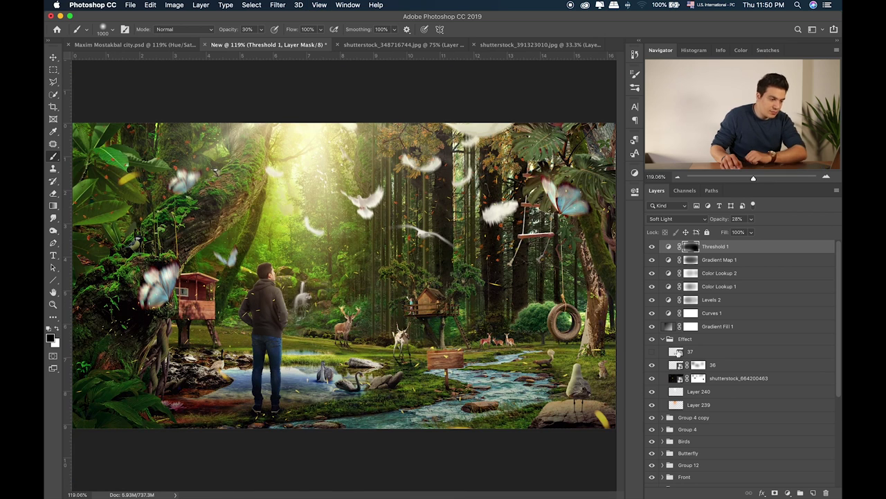
# Collapse the Effect group and identify the contents of Tree House and Groups 10, 9, 8, 7 and 2 by toggling their visibility
pyautogui.click(661, 339)
pyautogui.scroll(-1, 653, 411)
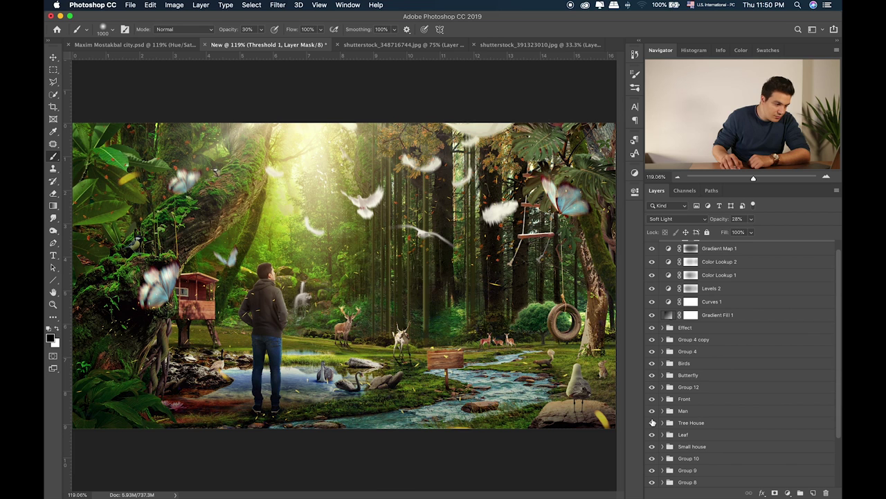
pyautogui.click(652, 421)
pyautogui.scroll(-5, 652, 422)
pyautogui.click(652, 397)
pyautogui.click(652, 396)
pyautogui.click(652, 408)
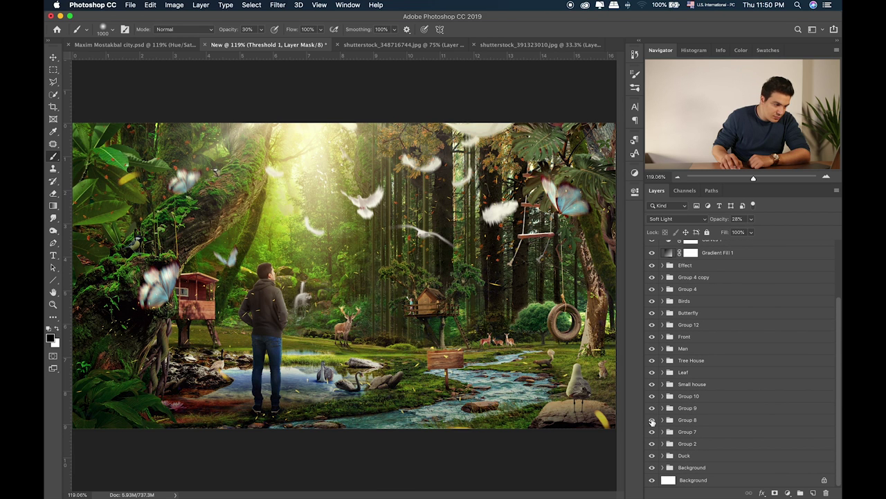
pyautogui.click(652, 420)
pyautogui.click(651, 433)
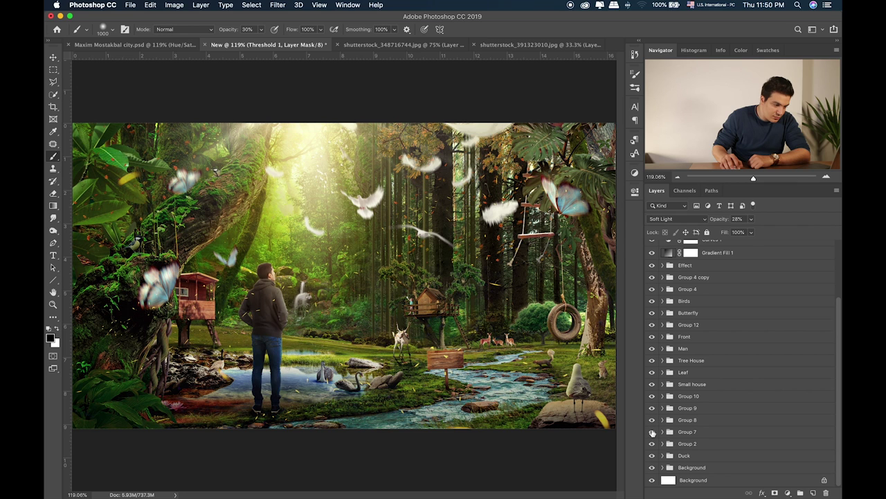
pyautogui.click(651, 443)
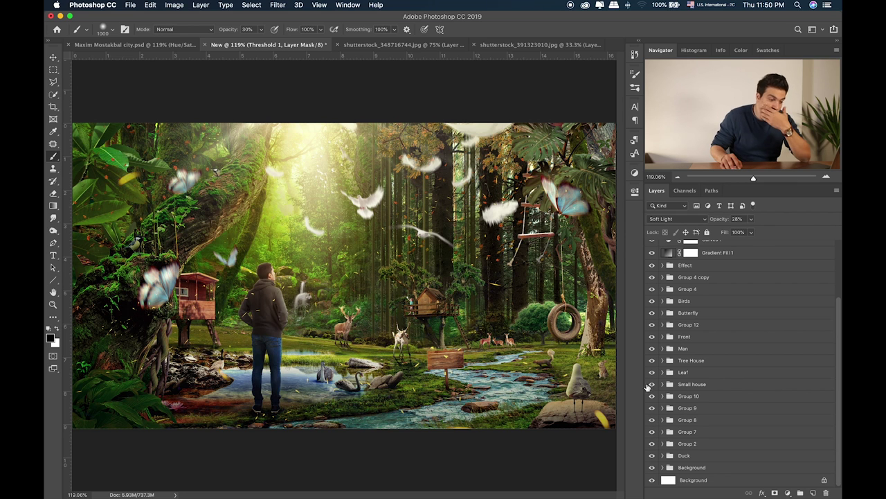
# Check the Group 12, Butterfly, Tree House and Small house groups by switching their visibility off and on
pyautogui.click(651, 325)
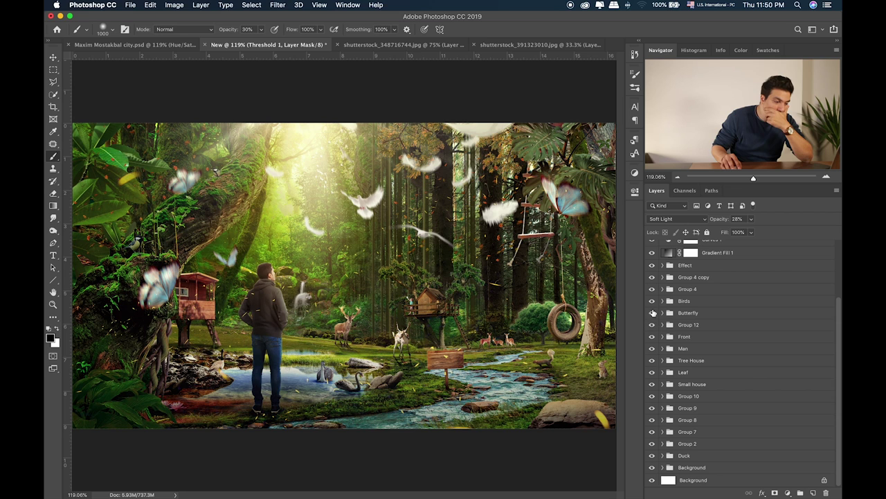
pyautogui.click(652, 312)
pyautogui.click(652, 308)
pyautogui.click(653, 313)
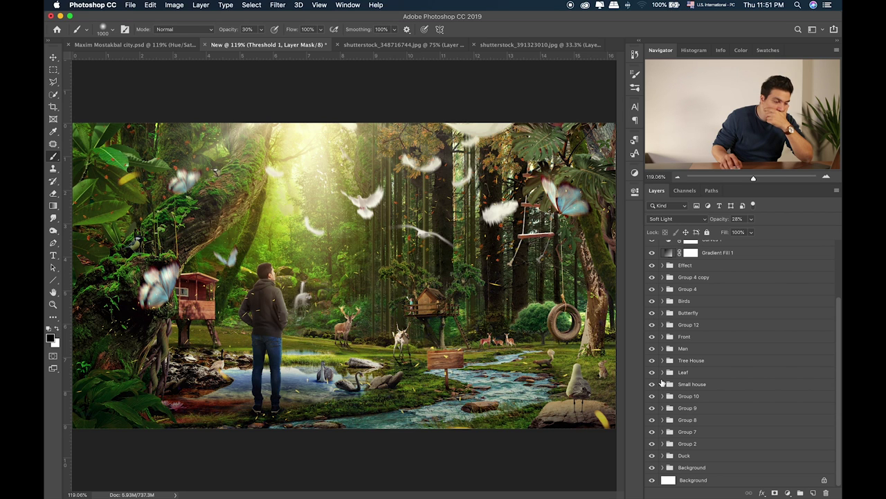
pyautogui.click(652, 360)
pyautogui.click(652, 384)
pyautogui.click(652, 384)
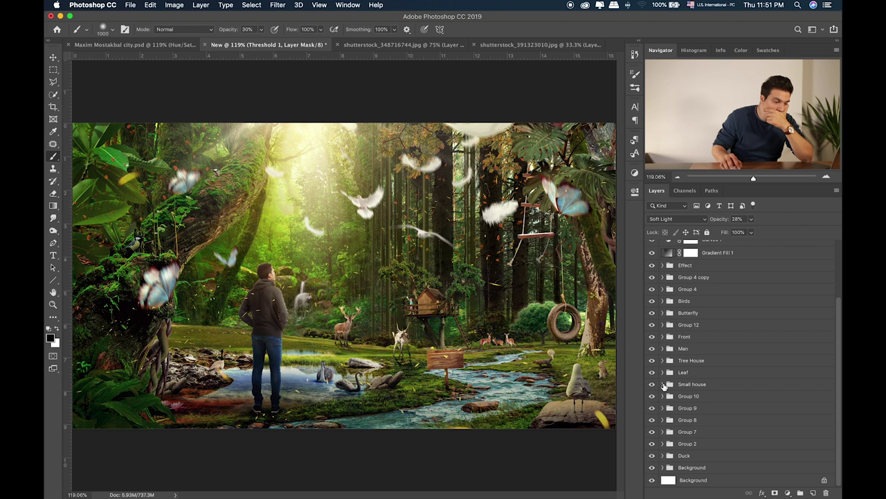
pyautogui.click(652, 383)
# Hide Layer 227, the clipped yellow light in the Small house group, and collapse the group again
pyautogui.click(663, 384)
pyautogui.click(716, 437)
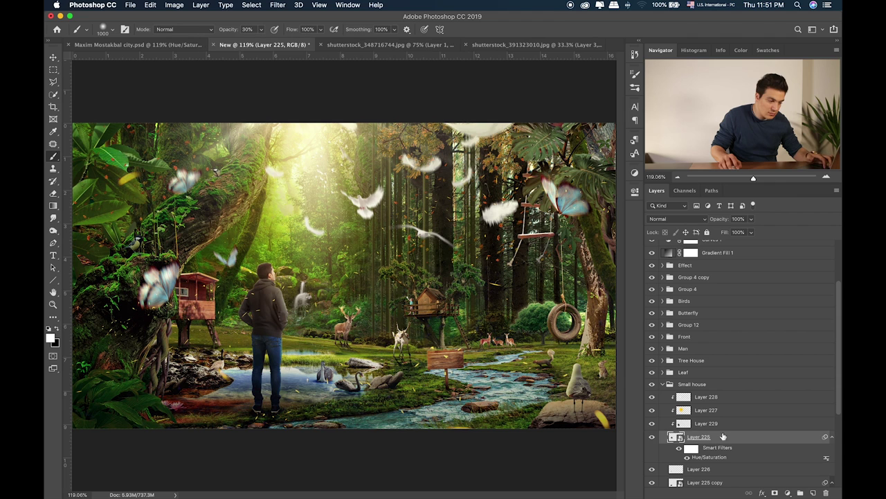
pyautogui.click(654, 413)
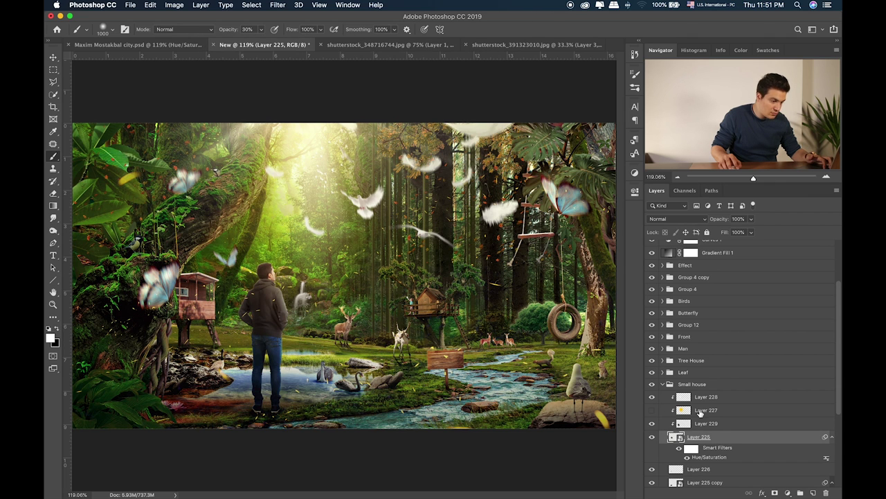
pyautogui.click(698, 410)
pyautogui.click(663, 384)
pyautogui.scroll(3, 738, 339)
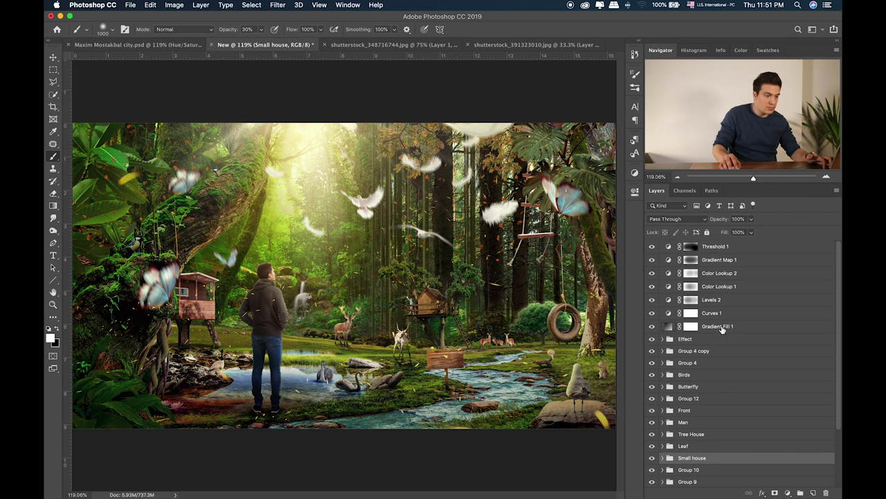
# Add a Hue/Saturation adjustment above Threshold 1 with hue -5, saturation -8 and lightness +1
pyautogui.click(754, 248)
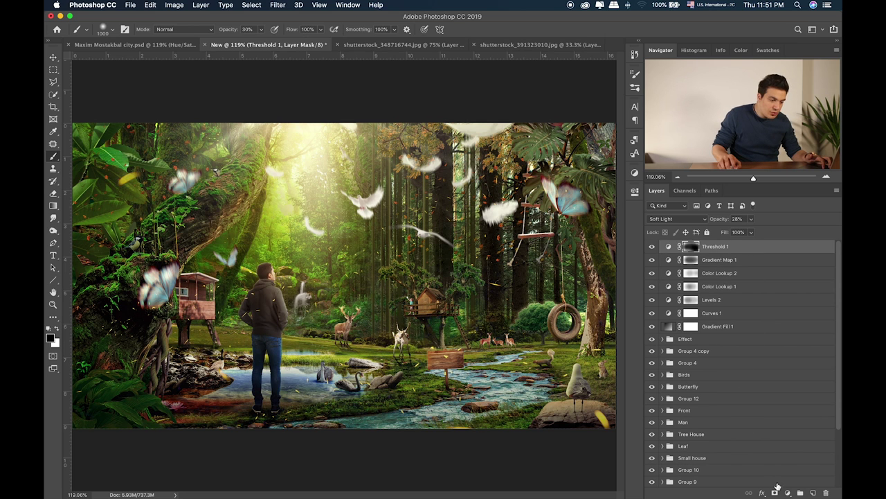
pyautogui.click(787, 492)
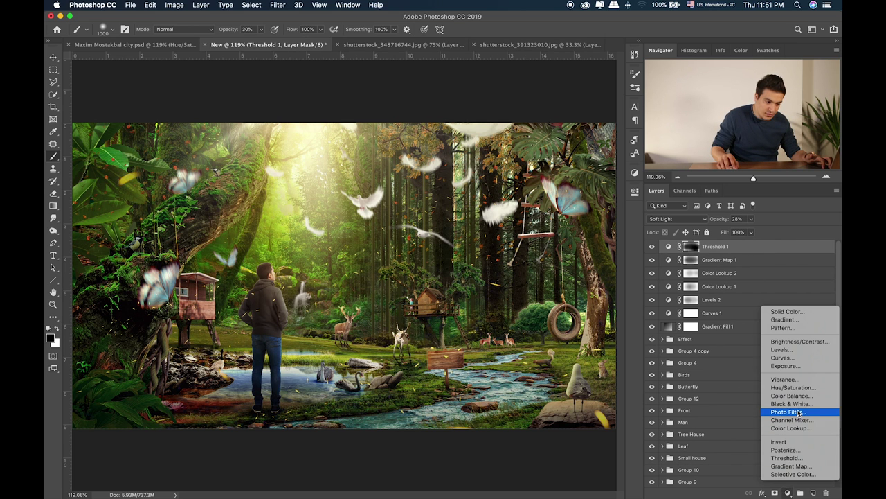
pyautogui.click(792, 387)
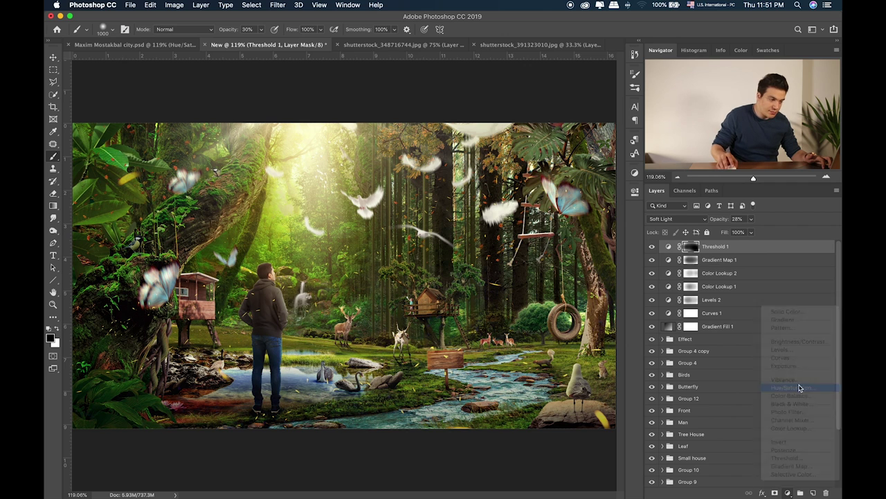
pyautogui.moveTo(545, 275); pyautogui.dragTo(543, 274)
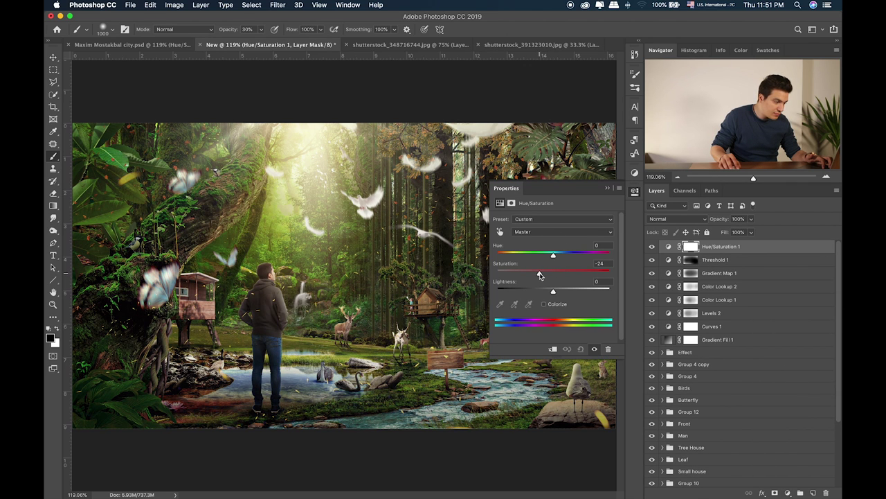
pyautogui.moveTo(545, 276); pyautogui.dragTo(548, 256)
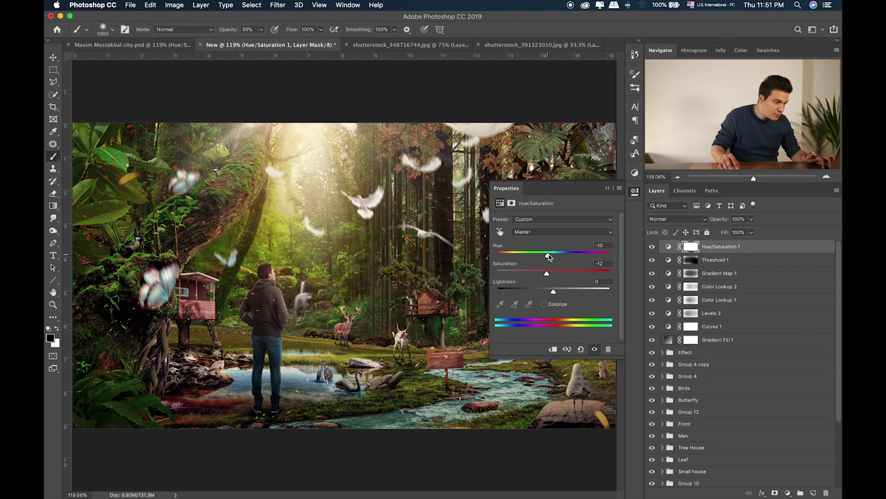
pyautogui.moveTo(553, 295); pyautogui.dragTo(556, 295)
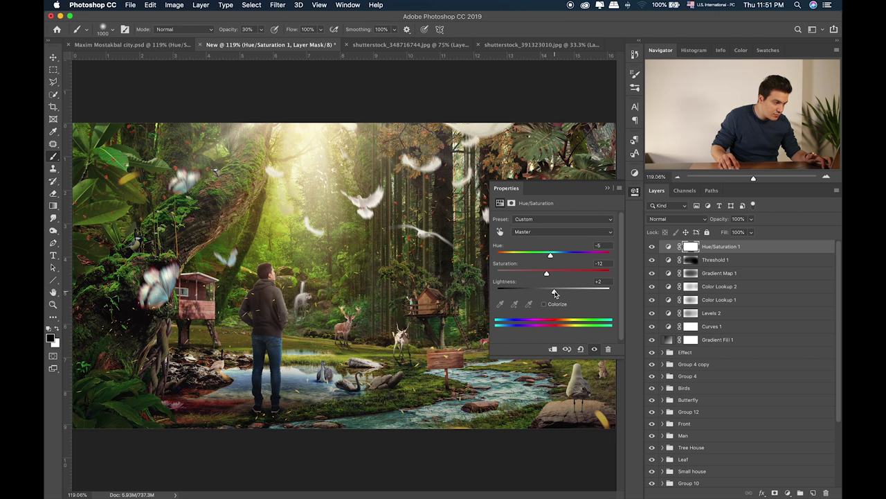
pyautogui.moveTo(548, 276); pyautogui.dragTo(549, 275)
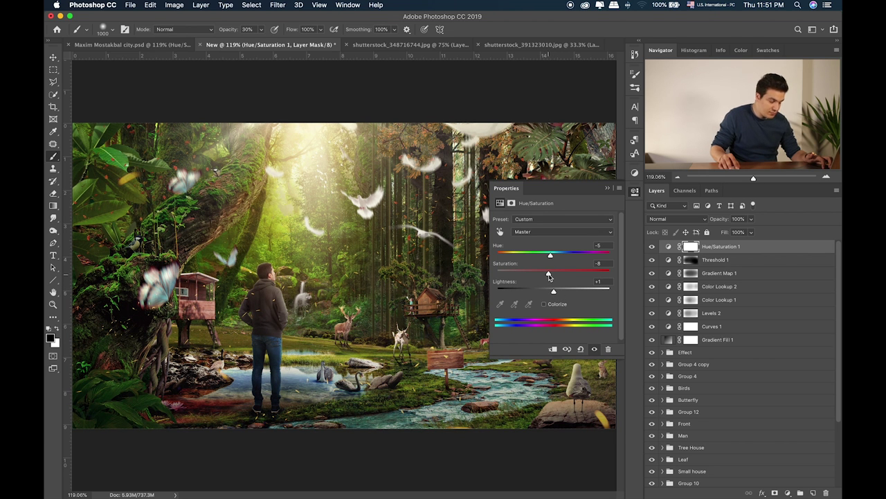
pyautogui.click(607, 189)
# Expand the Birds group and move the large white dove on layer 23 slightly up and to the right
pyautogui.scroll(-2, 683, 383)
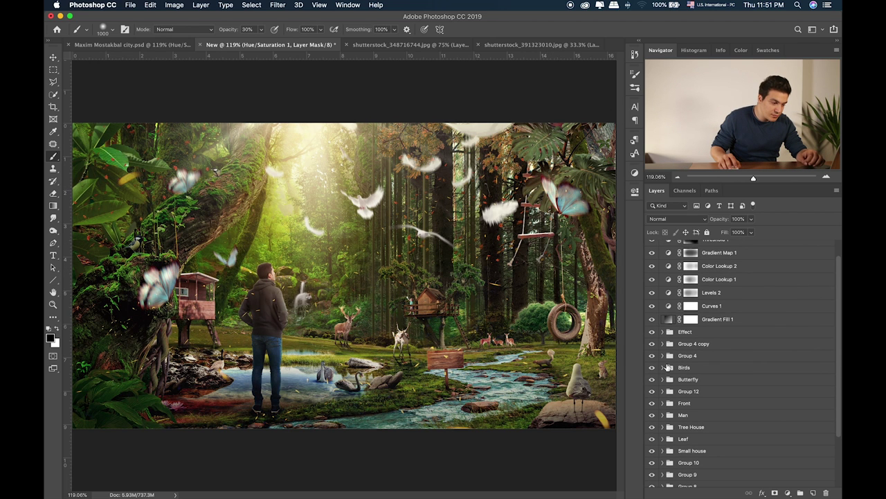
pyautogui.click(663, 367)
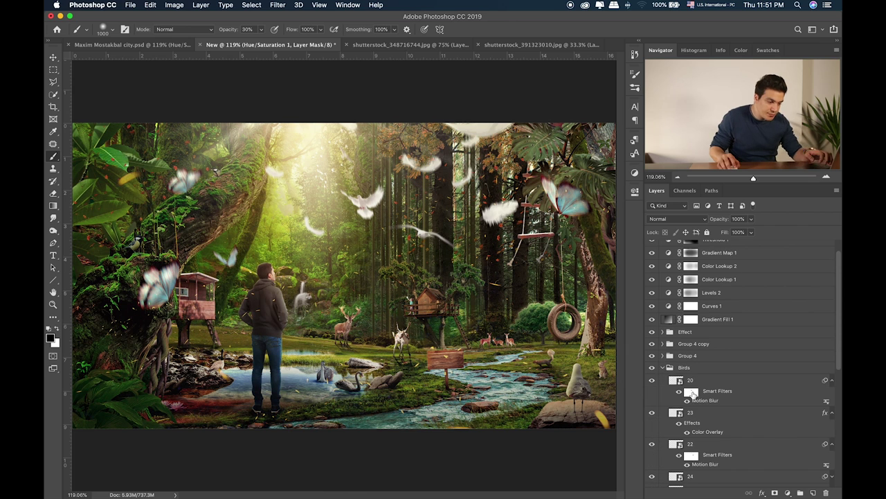
pyautogui.click(713, 380)
pyautogui.press('v')
pyautogui.moveTo(420, 239); pyautogui.dragTo(456, 204)
pyautogui.click(700, 414)
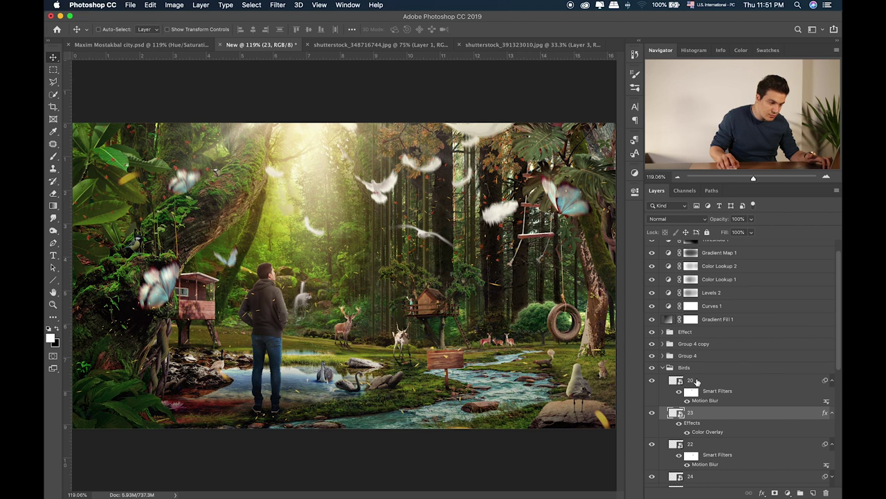
# Move the motion-blurred bird on layer 22 up and to the right, and collapse the Birds group
pyautogui.scroll(-5, 696, 381)
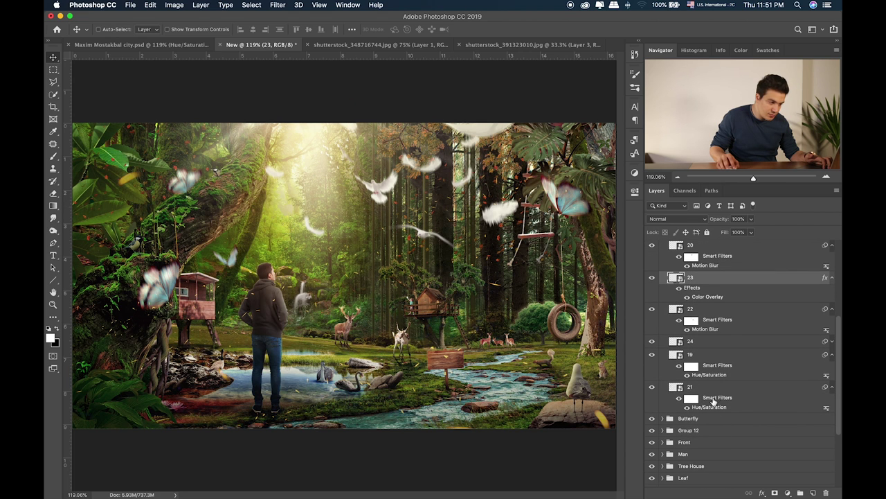
pyautogui.click(713, 400)
pyautogui.moveTo(418, 255); pyautogui.dragTo(426, 211)
pyautogui.click(719, 313)
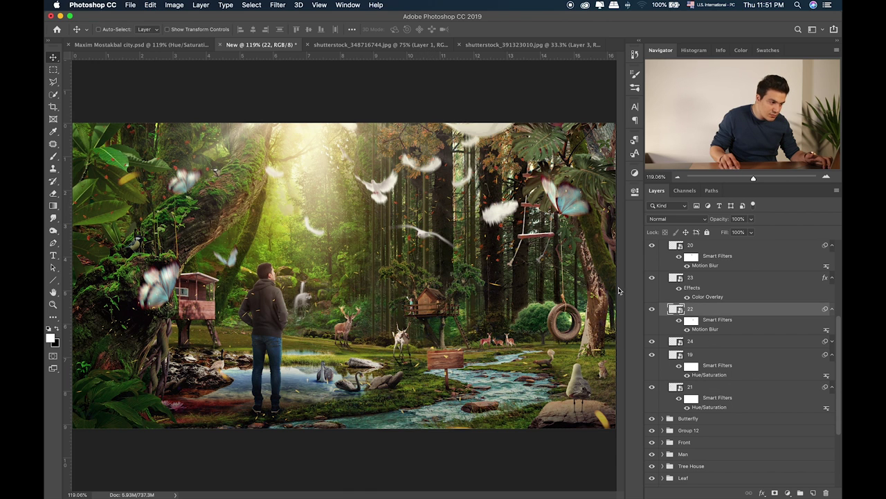
pyautogui.moveTo(485, 233); pyautogui.dragTo(485, 234)
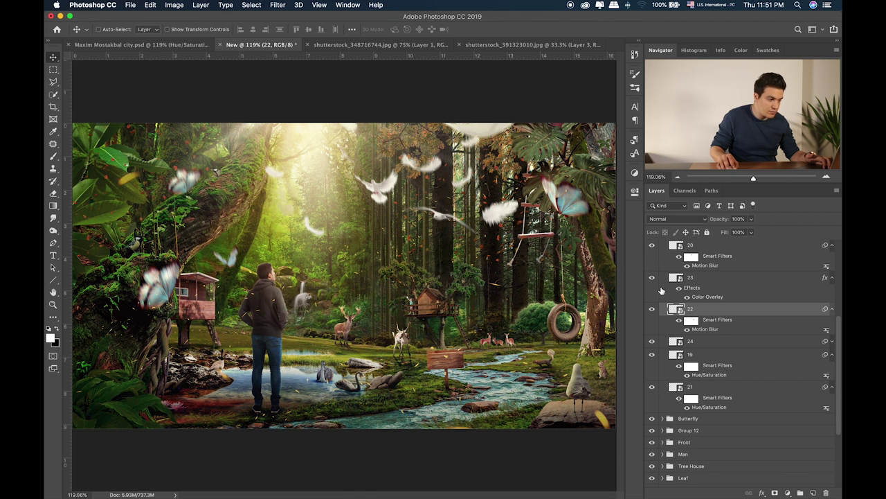
pyautogui.scroll(3, 666, 293)
pyautogui.click(664, 279)
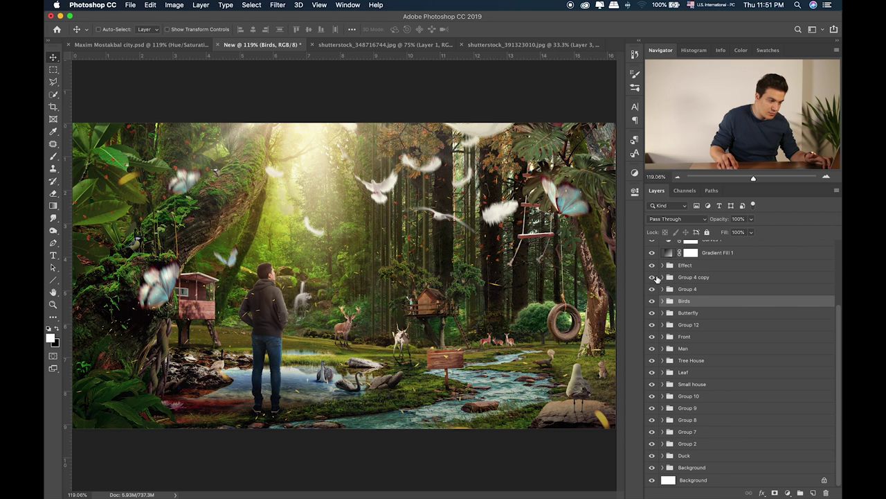
# Shift the feathers in Group 4 up and to the left, and nudge those in Group 4 copy the same way
pyautogui.click(656, 288)
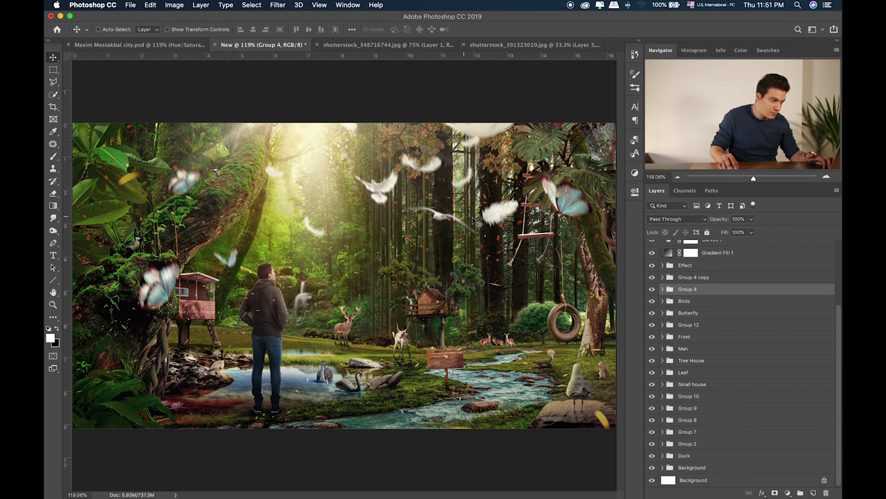
pyautogui.moveTo(438, 178); pyautogui.dragTo(466, 184)
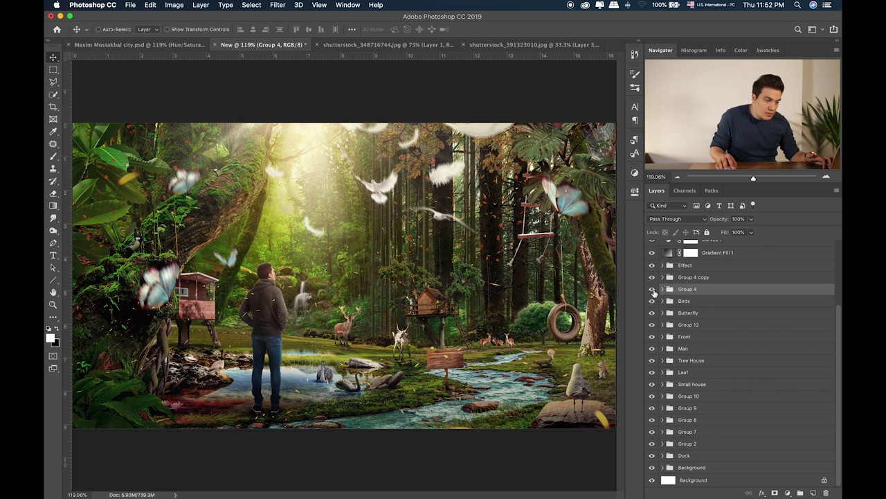
pyautogui.click(652, 278)
pyautogui.click(695, 280)
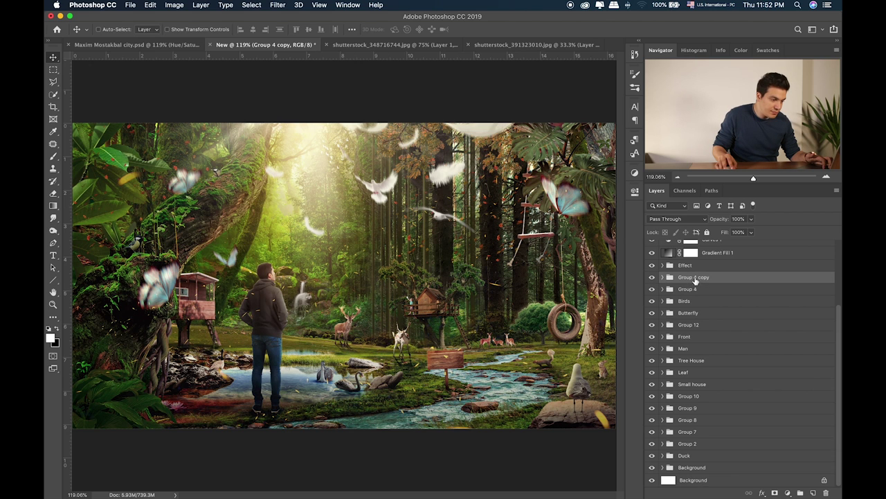
pyautogui.moveTo(376, 216); pyautogui.dragTo(383, 223)
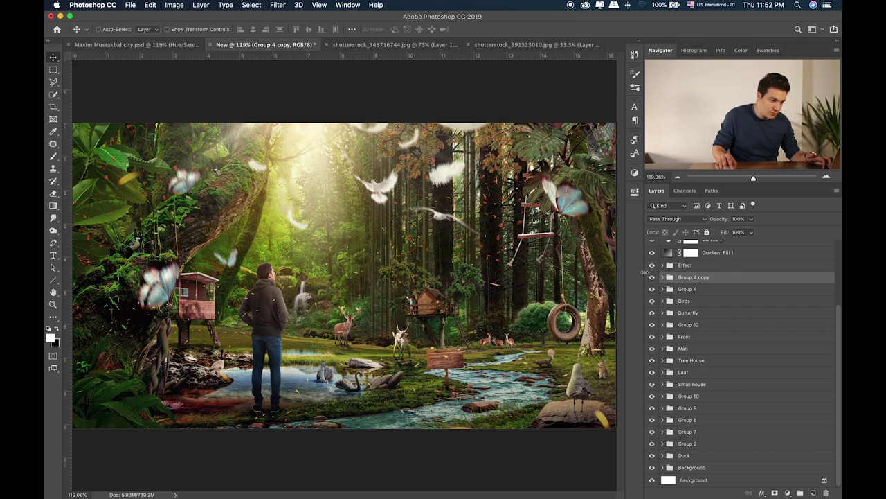
# Identify feather layer 34 inside Group 4 copy by toggling visibility, move it up and to the left, and collapse the group
pyautogui.click(663, 277)
pyautogui.click(651, 290)
pyautogui.click(652, 291)
pyautogui.click(652, 322)
pyautogui.click(652, 322)
pyautogui.click(714, 324)
pyautogui.moveTo(390, 242); pyautogui.dragTo(331, 132)
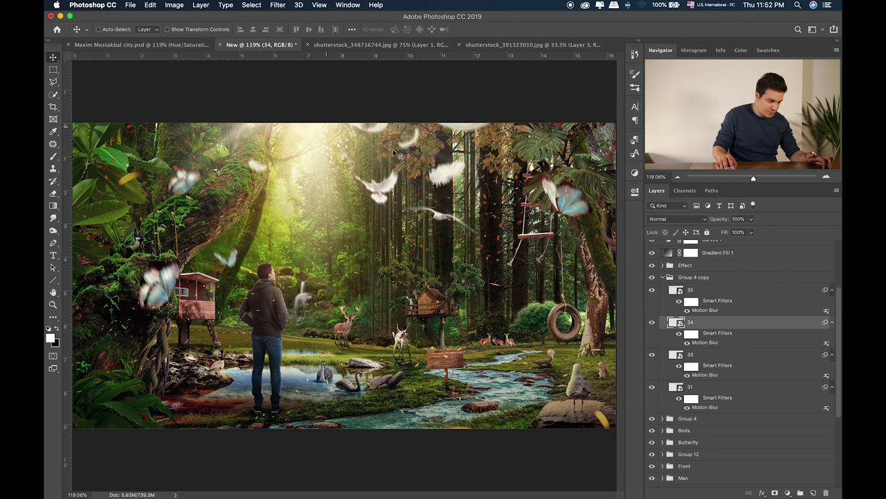
pyautogui.click(664, 276)
# Compare the composite with the Hue/Saturation 1 and Gradient Fill 1 layers switched off and on, and look over the layer stack
pyautogui.scroll(5, 692, 357)
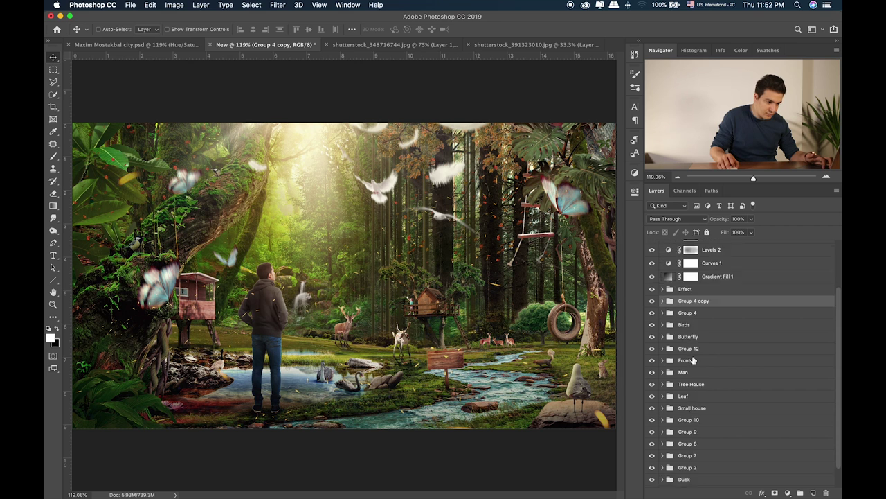
pyautogui.moveTo(650, 320); pyautogui.dragTo(650, 289)
pyautogui.click(651, 327)
pyautogui.scroll(1, 654, 291)
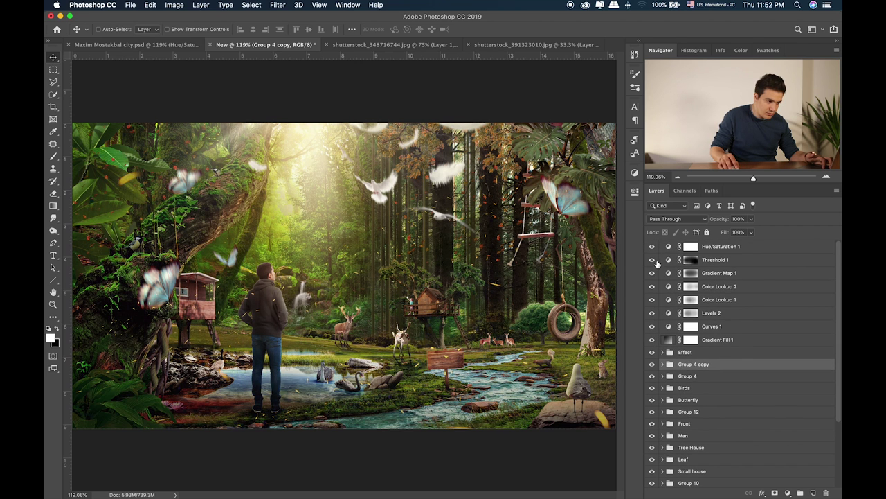
pyautogui.click(652, 247)
pyautogui.click(652, 247)
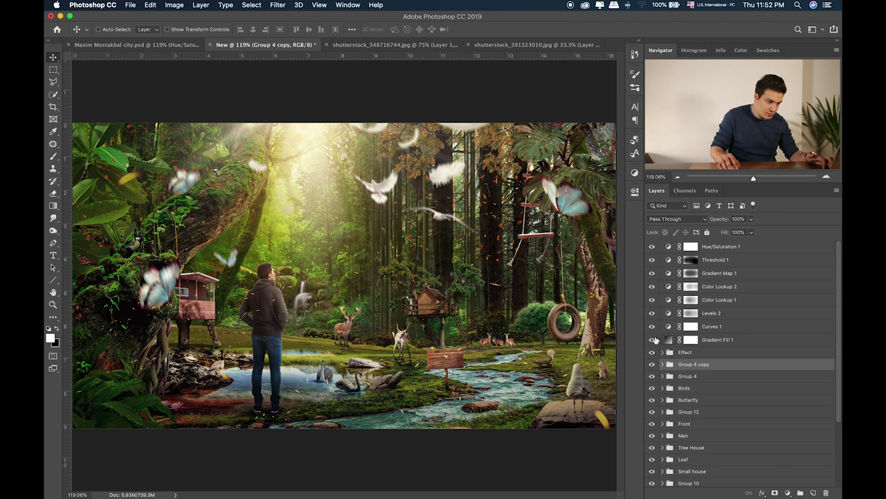
pyautogui.click(652, 340)
pyautogui.click(652, 339)
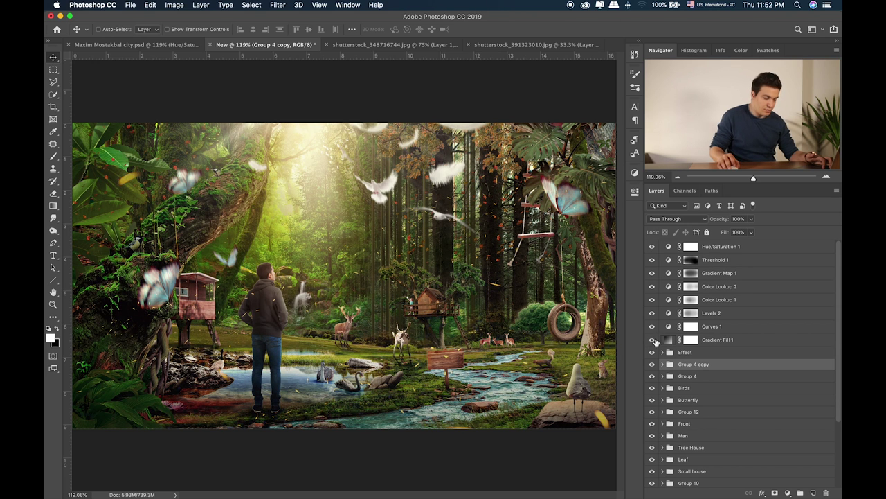
pyautogui.scroll(-3, 679, 353)
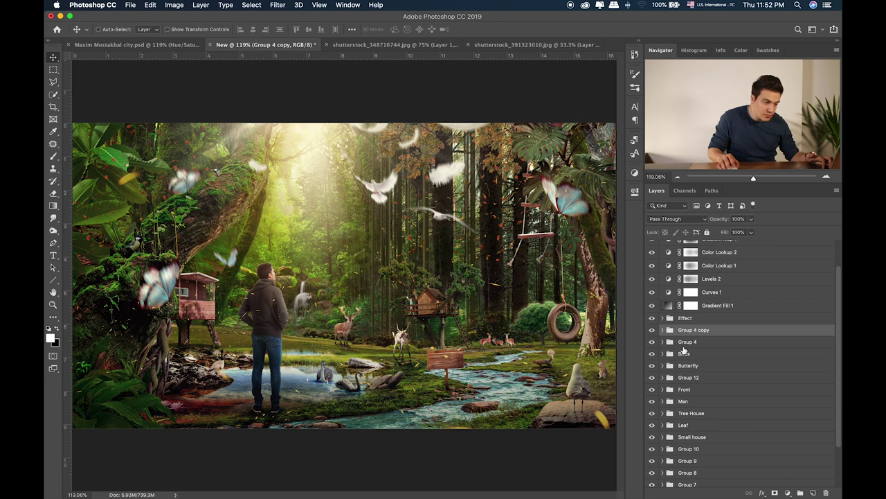
pyautogui.scroll(3, 684, 351)
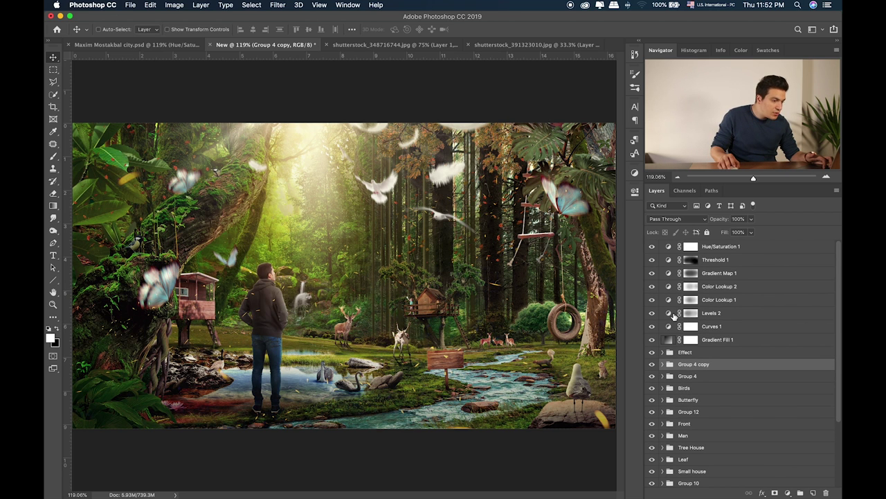
# Add a black Solid Color fill layer above Hue/Saturation 1
pyautogui.click(748, 249)
pyautogui.click(787, 492)
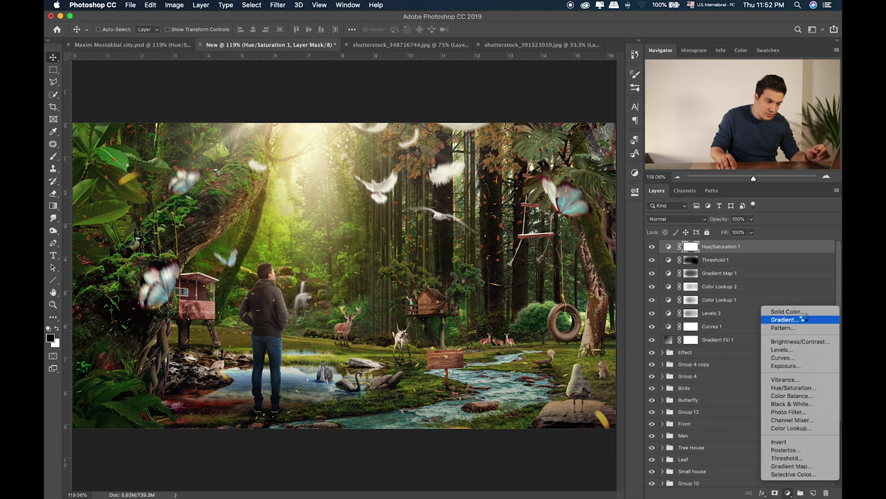
pyautogui.press('Escape')
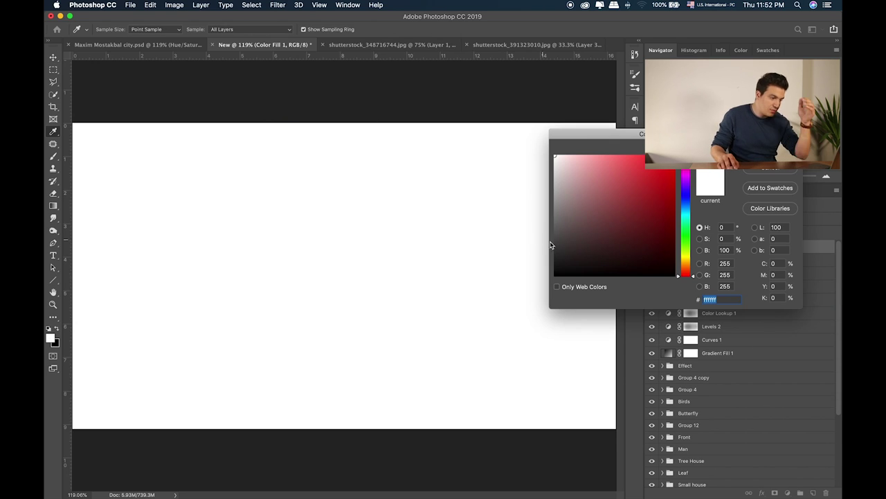
pyautogui.moveTo(580, 254); pyautogui.dragTo(494, 298)
pyautogui.press('Return')
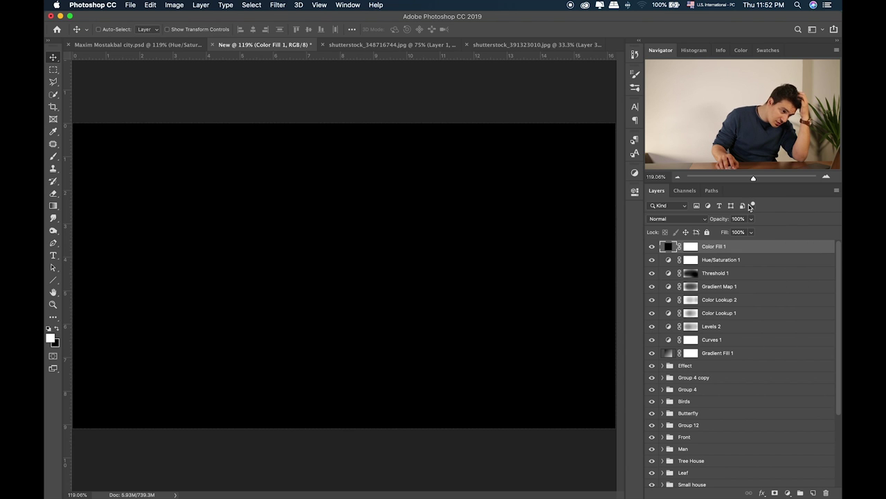
# Blend the black fill layer in Soft Light mode at 20% opacity
pyautogui.click(665, 219)
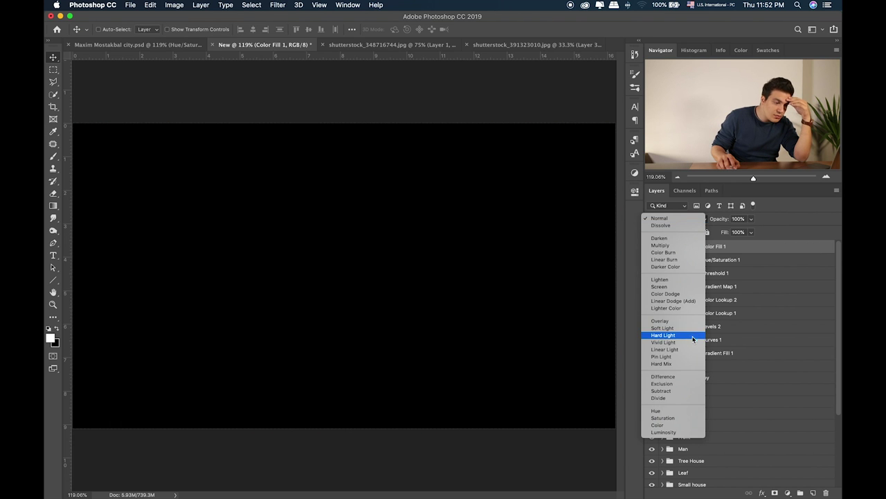
pyautogui.click(682, 328)
pyautogui.moveTo(715, 236); pyautogui.dragTo(714, 234)
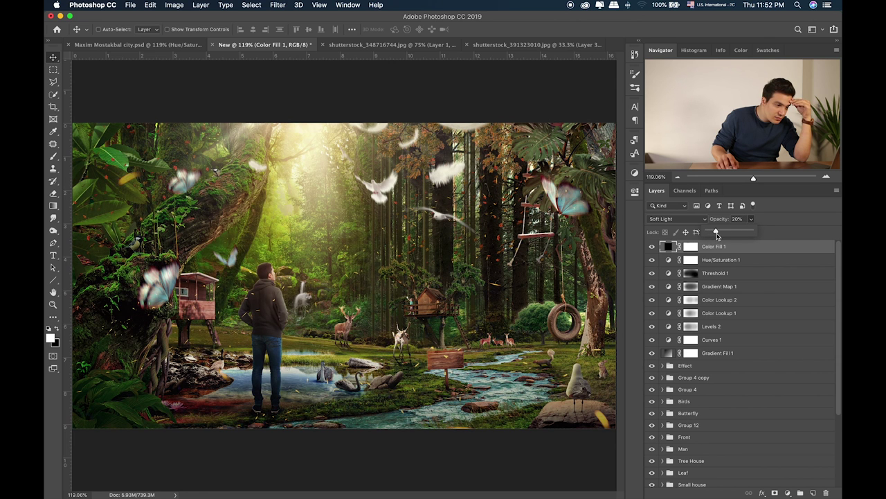
# Paint black over the centre of the Color Fill 1 mask with a soft 1000 px brush at 30% opacity
pyautogui.click(692, 246)
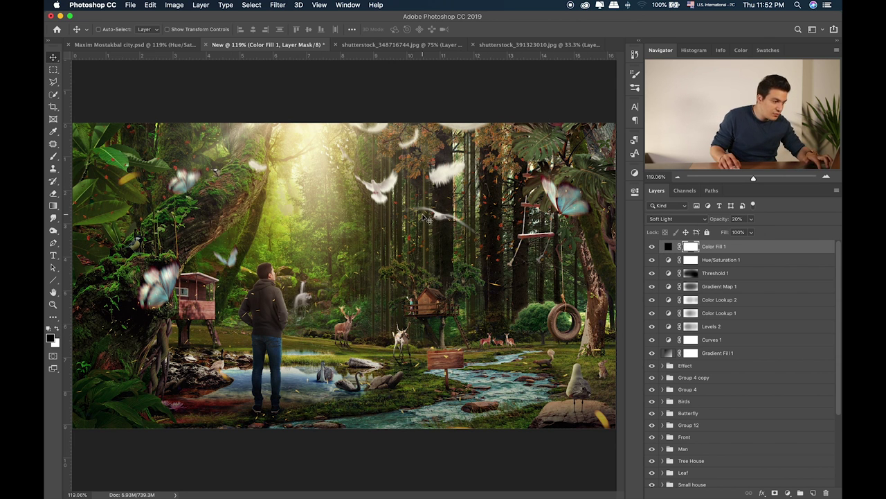
pyautogui.press('b')
pyautogui.moveTo(470, 273)
pyautogui.mouseDown()
pyautogui.moveTo(202, 281)
pyautogui.moveTo(454, 285)
pyautogui.moveTo(209, 271)
pyautogui.moveTo(484, 285)
pyautogui.moveTo(251, 277)
pyautogui.moveTo(432, 276)
pyautogui.moveTo(444, 260)
pyautogui.moveTo(304, 257)
pyautogui.moveTo(234, 276)
pyautogui.moveTo(612, 270)
pyautogui.mouseUp()
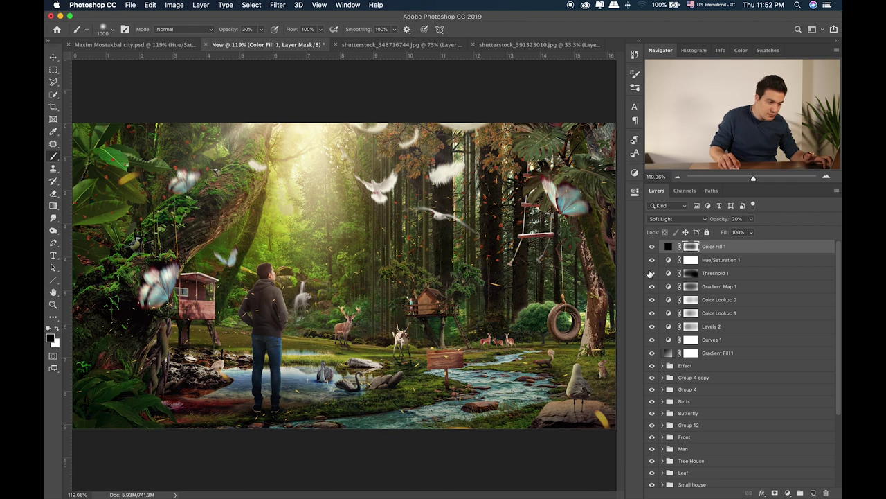
# Expand the Effect group, hide layer 37 and add a new empty layer above layer 36
pyautogui.click(663, 366)
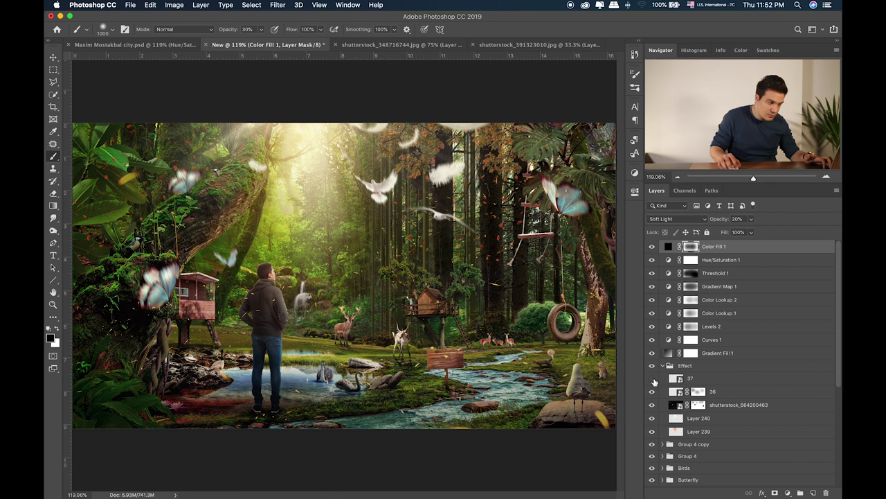
pyautogui.click(651, 378)
pyautogui.click(734, 392)
pyautogui.click(813, 492)
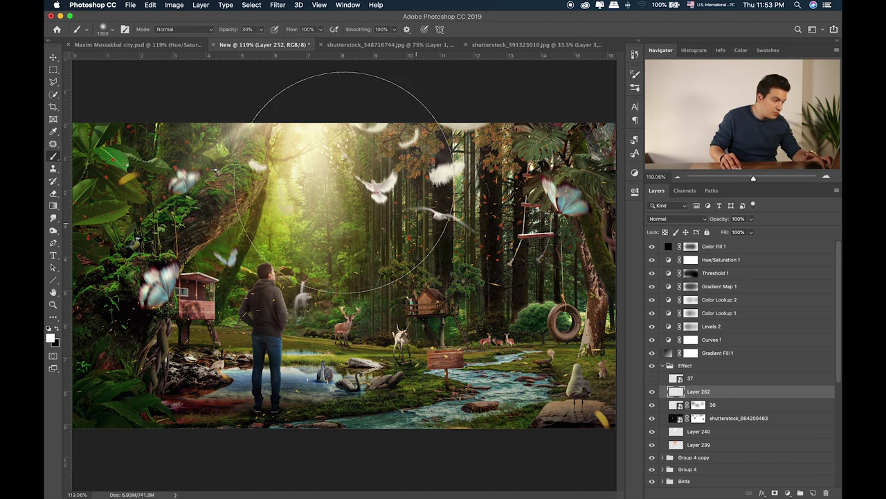
# Paint soft white light down the sunbeam beside the man with a 700 px brush at 30% opacity
pyautogui.click(322, 154)
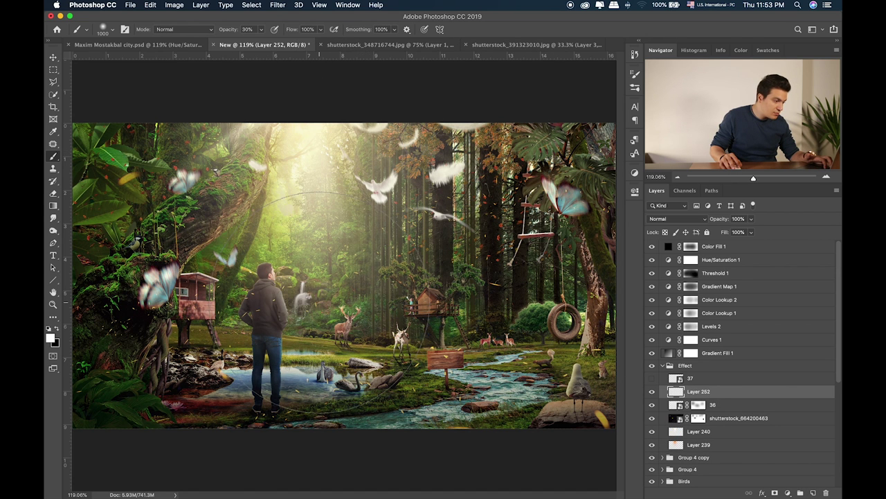
pyautogui.press('[')
pyautogui.press('[')
pyautogui.press('[')
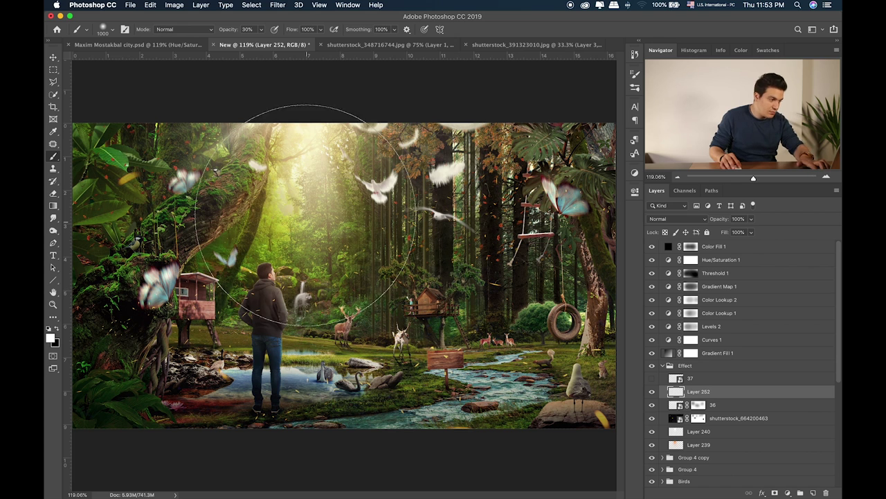
pyautogui.click(319, 178)
pyautogui.click(320, 261)
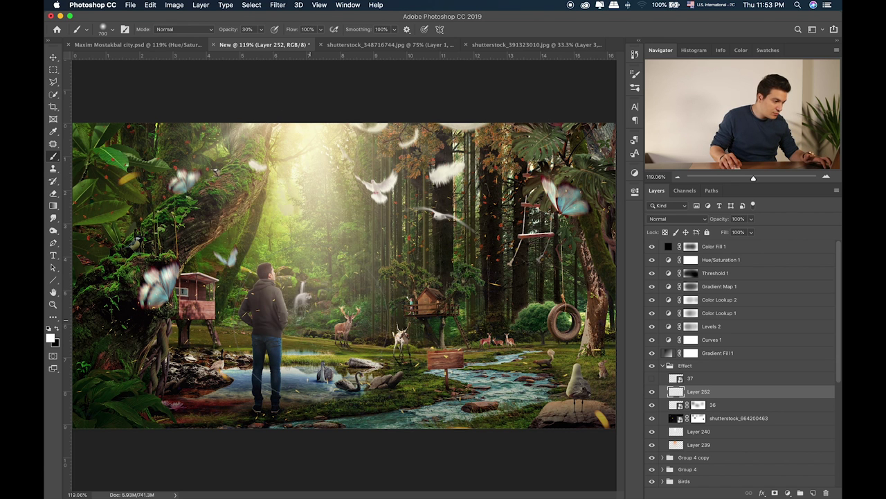
pyautogui.click(320, 307)
pyautogui.click(330, 157)
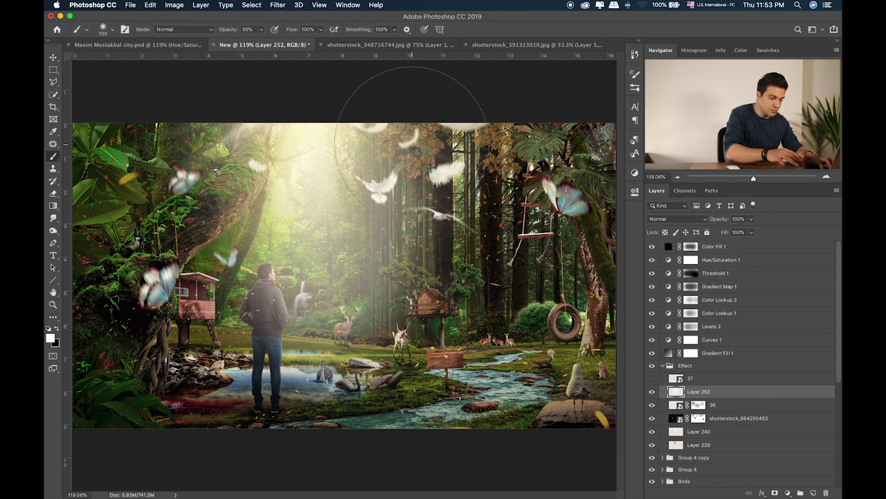
# Set the painted white light layer to Soft Light blending at 48% opacity
pyautogui.press('v')
pyautogui.hotkey('shift', '+')
pyautogui.hotkey('shift', '+')
pyautogui.hotkey('shift', '+')
pyautogui.hotkey('shift', '+')
pyautogui.hotkey('shift', '+')
pyautogui.hotkey('shift', '+')
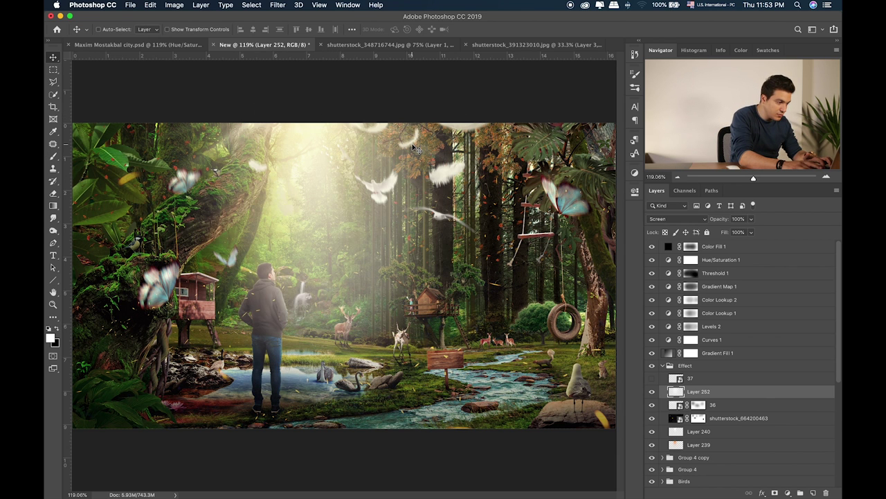
pyautogui.hotkey('shift', '+')
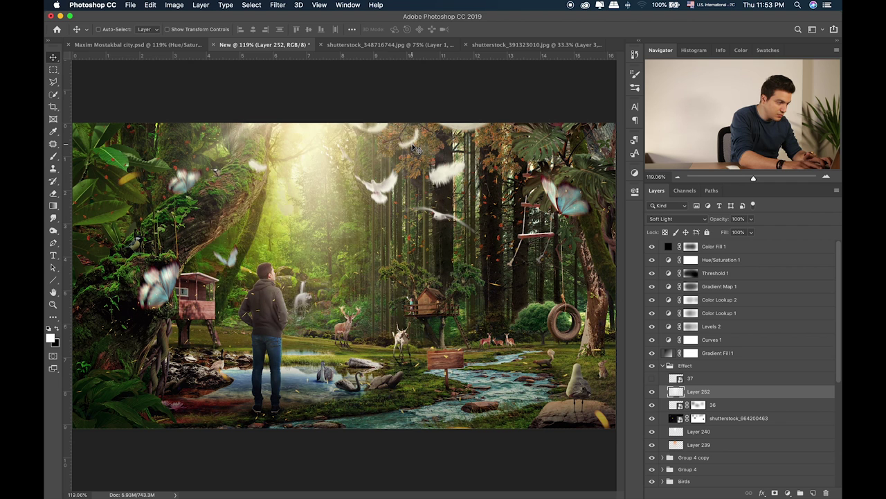
pyautogui.hotkey('shift', '+')
pyautogui.hotkey('shift', '+')
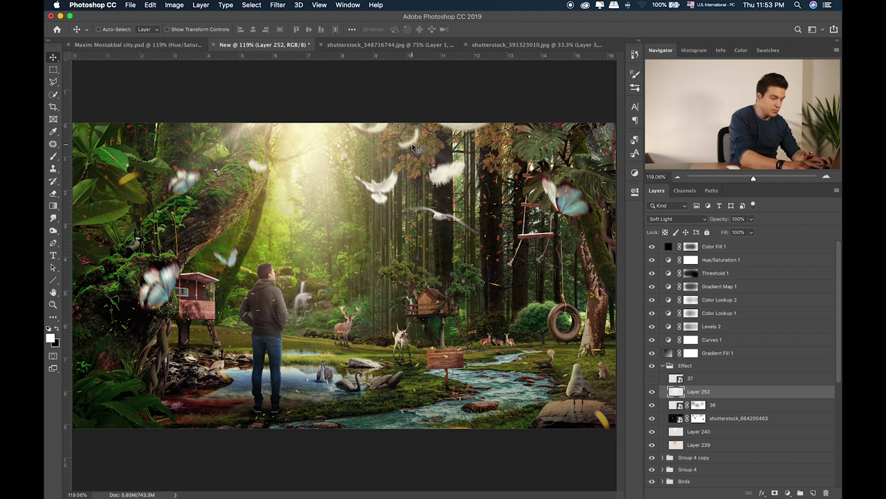
pyautogui.click(753, 221)
pyautogui.moveTo(752, 232); pyautogui.dragTo(728, 234)
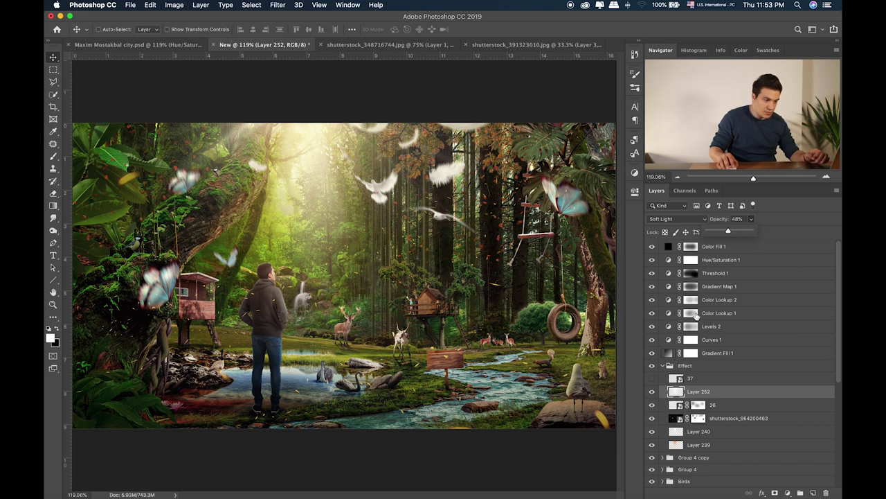
# Stamp all visible layers into a new layer above Color Fill 1 and open it in the Camera Raw filter
pyautogui.click(732, 249)
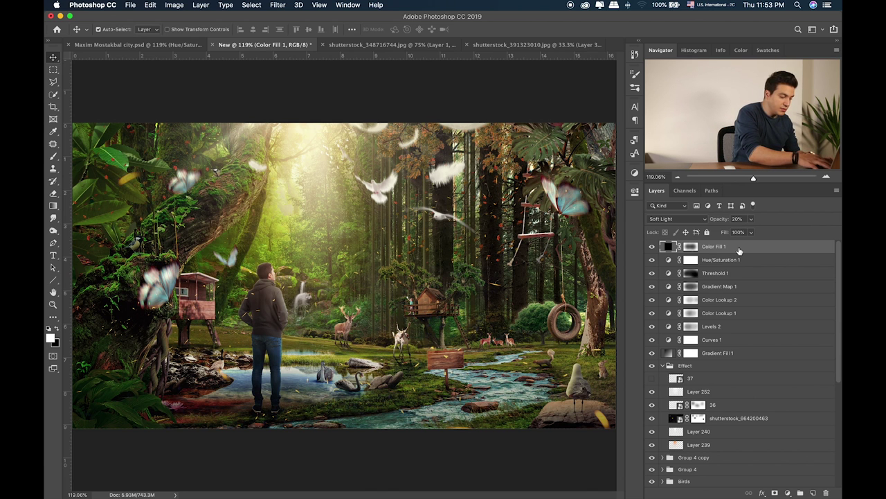
pyautogui.press('super+alt+shift+e')
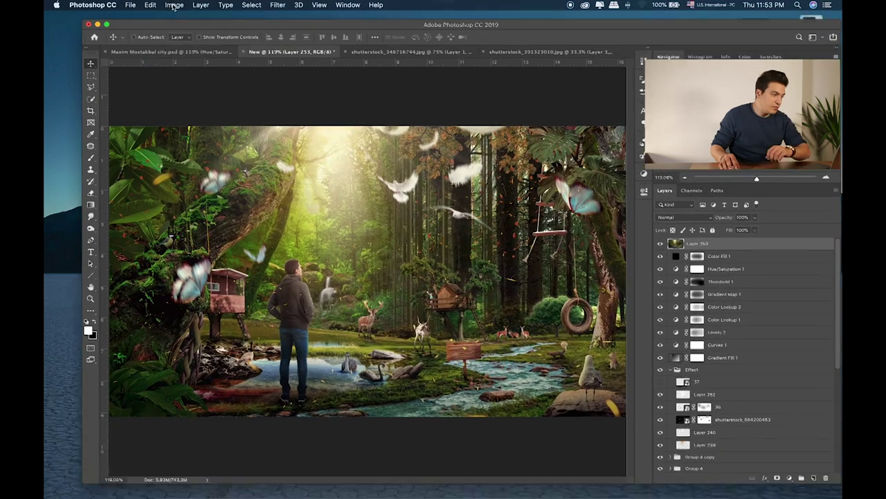
pyautogui.click(275, 4)
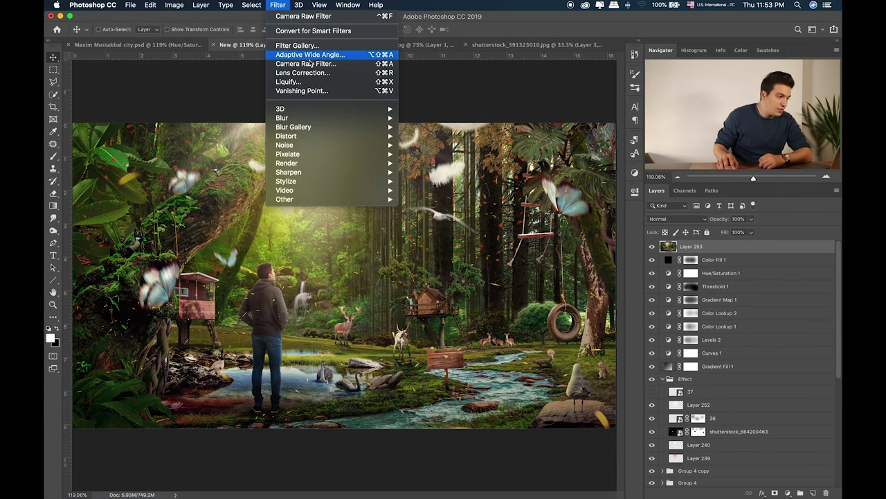
pyautogui.click(331, 66)
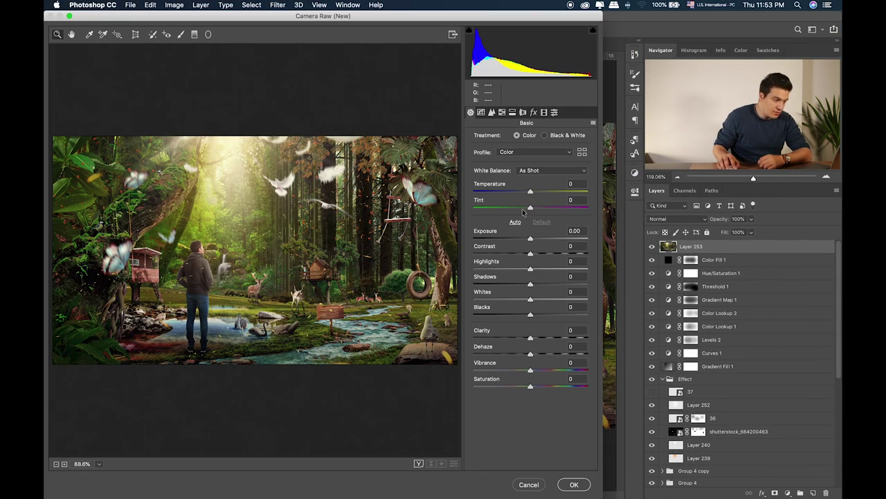
# Apply the automatic tone correction and set Tint to -11, Highlights to -30, Shadows to +21 and Blacks to -25
pyautogui.click(516, 221)
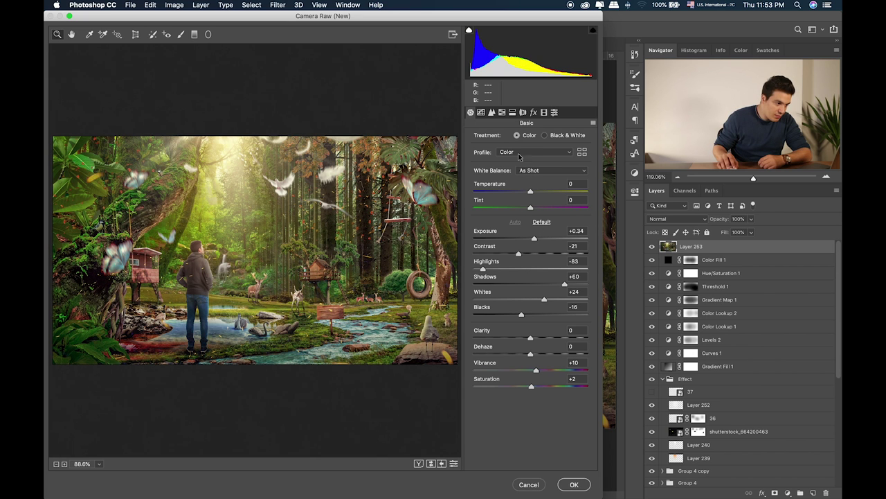
pyautogui.moveTo(531, 209); pyautogui.dragTo(522, 210)
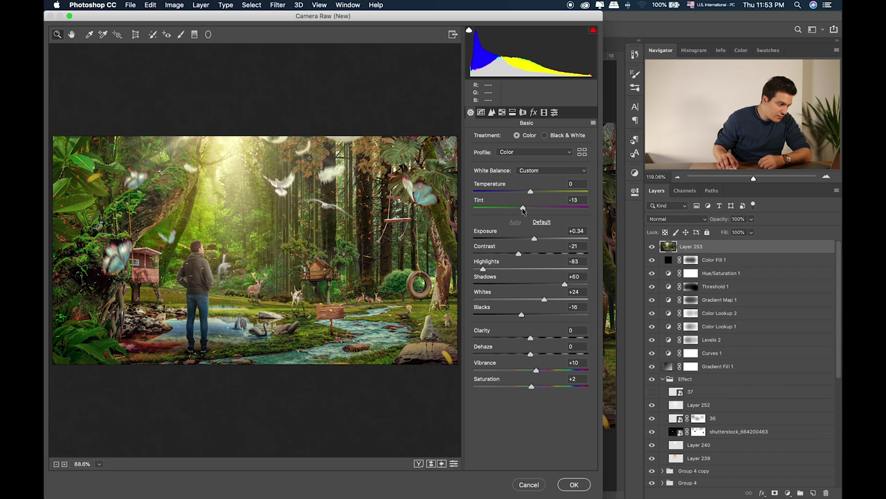
pyautogui.moveTo(493, 270); pyautogui.dragTo(541, 285)
pyautogui.moveTo(522, 315); pyautogui.dragTo(515, 317)
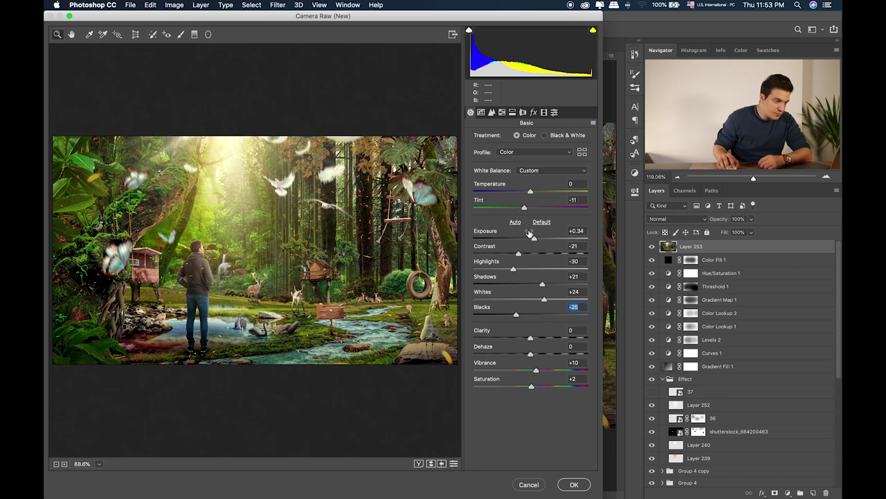
pyautogui.press('super+alt+2')
pyautogui.moveTo(530, 307); pyautogui.dragTo(521, 338)
# Set the saturation of Greens to -5 in the HSL adjustments
pyautogui.click(502, 112)
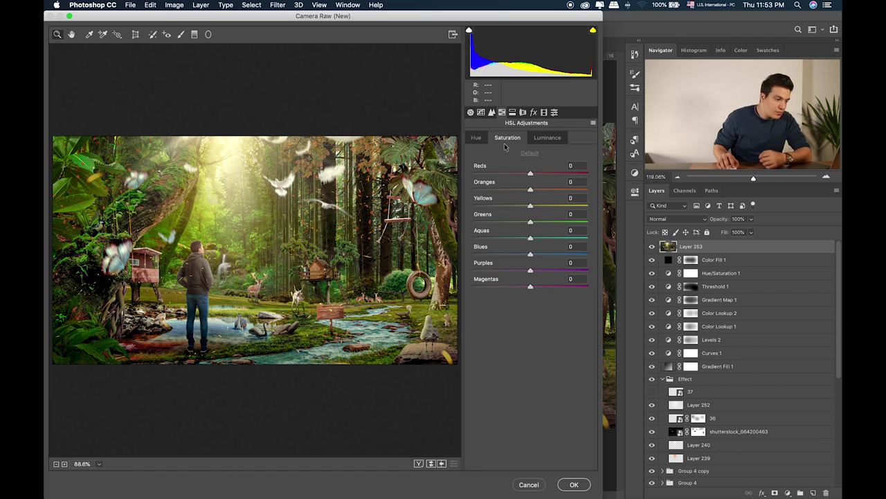
pyautogui.moveTo(531, 222)
pyautogui.mouseDown()
pyautogui.moveTo(500, 223)
pyautogui.moveTo(527, 222)
pyautogui.mouseUp()
pyautogui.click(547, 138)
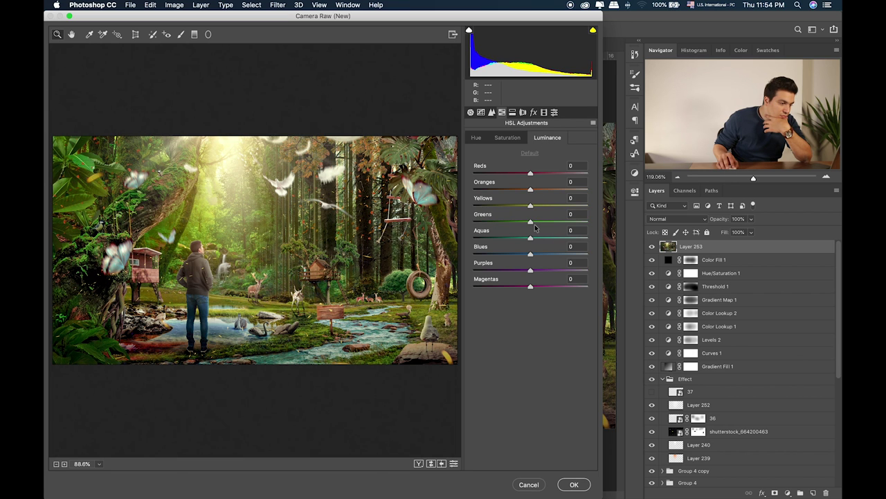
# Set the hue of Greens to -7, Aquas to -32, Blues to -58 and Purples to -28, and shift Yellows slightly towards orange
pyautogui.click(477, 137)
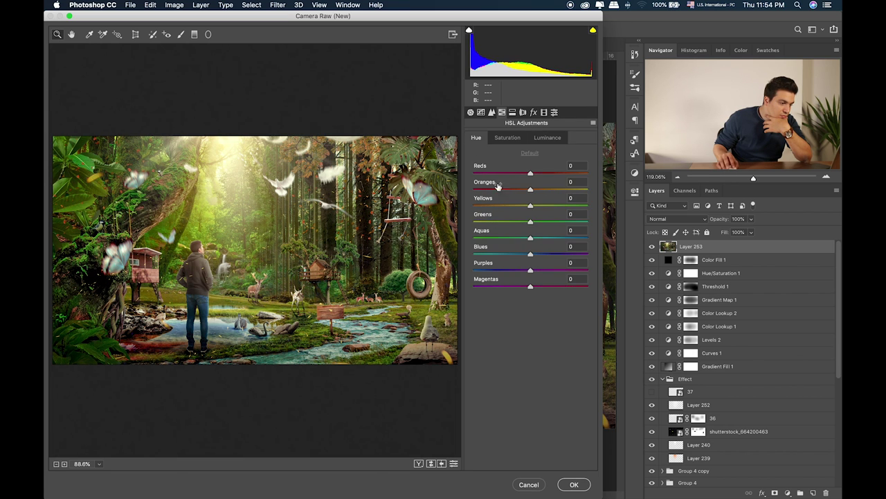
pyautogui.moveTo(530, 219)
pyautogui.mouseDown()
pyautogui.moveTo(509, 222)
pyautogui.moveTo(522, 221)
pyautogui.moveTo(526, 207)
pyautogui.moveTo(528, 222)
pyautogui.mouseUp()
pyautogui.click(523, 208)
pyautogui.moveTo(523, 273); pyautogui.dragTo(501, 239)
pyautogui.click(496, 255)
pyautogui.click(513, 238)
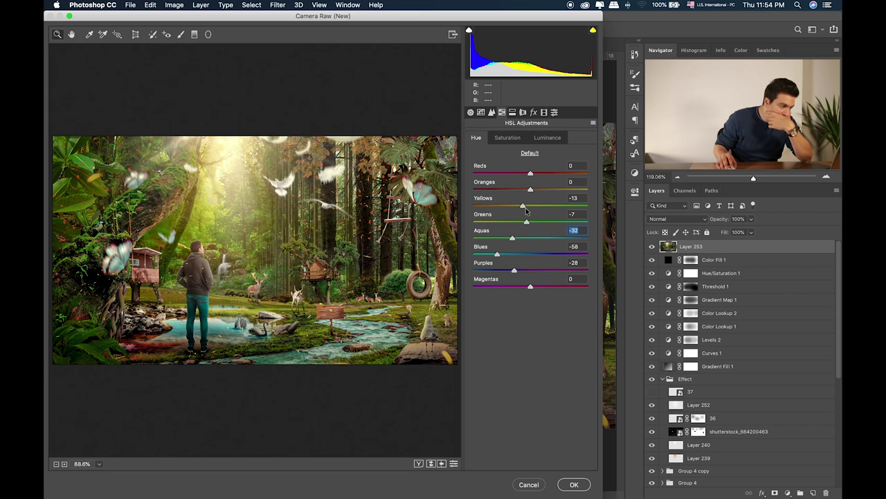
pyautogui.click(528, 207)
# Set the saturation of Reds to -27, fine-tune Oranges saturation, and set the luminance of Greens to -13
pyautogui.click(507, 137)
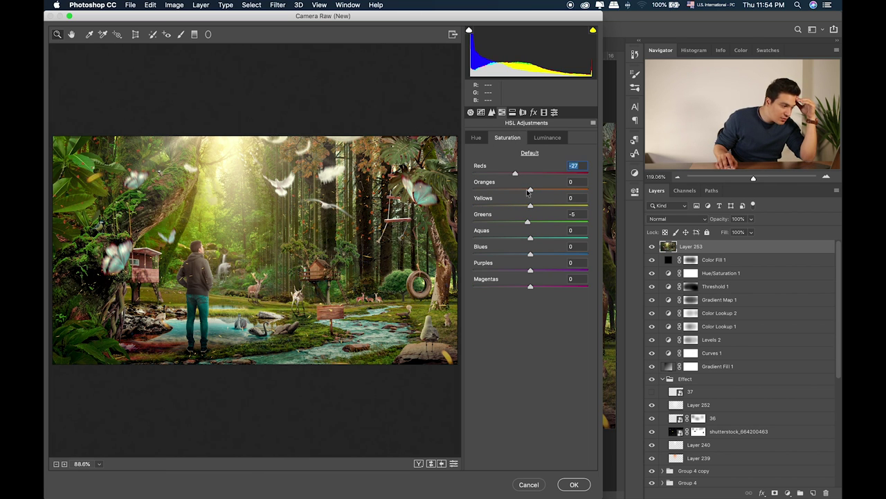
pyautogui.moveTo(519, 191); pyautogui.dragTo(527, 194)
pyautogui.click(547, 138)
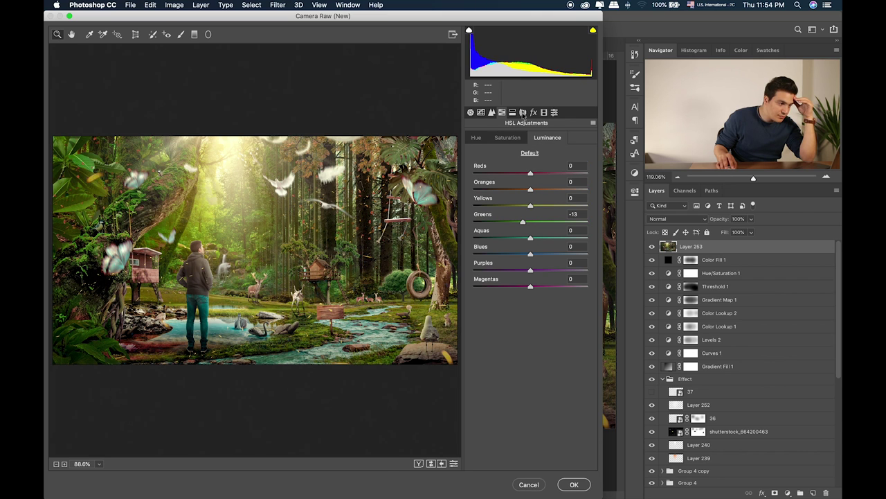
# Set the split toning balance to -23 and a post-crop vignette with Amount -13, Midpoint 60, Roundness -3, Feather 43 and Highlights 28
pyautogui.click(514, 114)
pyautogui.click(512, 195)
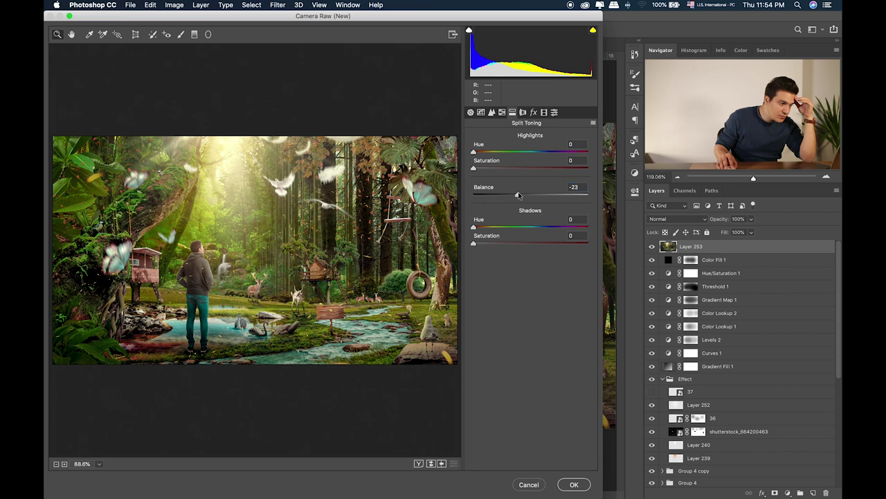
pyautogui.click(544, 113)
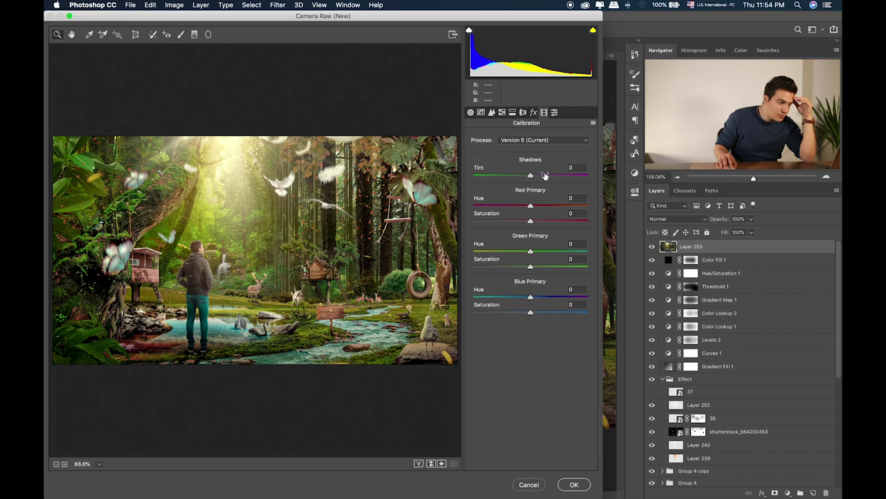
pyautogui.click(533, 112)
pyautogui.moveTo(522, 237); pyautogui.dragTo(522, 289)
pyautogui.click(504, 305)
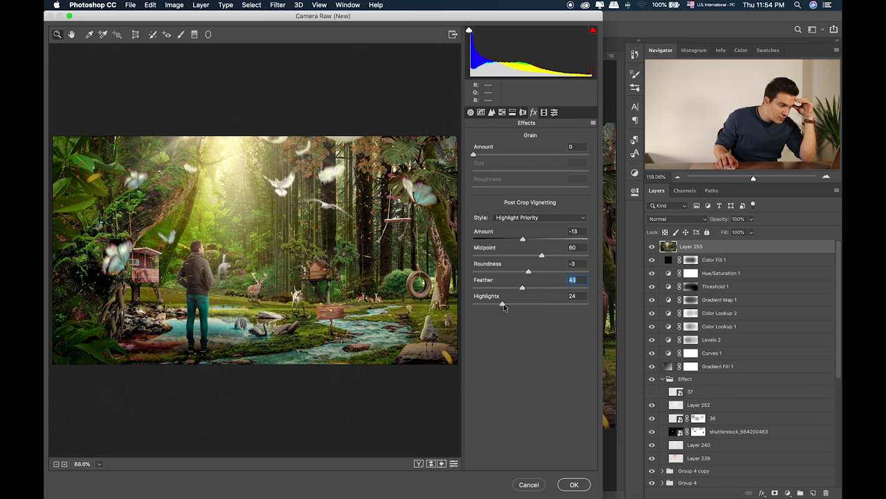
# Set the sharpening amount to 33 and the parametric tone curve to Lights +11, Darks +20 and Shadows +7
pyautogui.click(491, 113)
pyautogui.moveTo(489, 152)
pyautogui.mouseDown()
pyautogui.moveTo(529, 157)
pyautogui.moveTo(504, 160)
pyautogui.mouseUp()
pyautogui.click(482, 112)
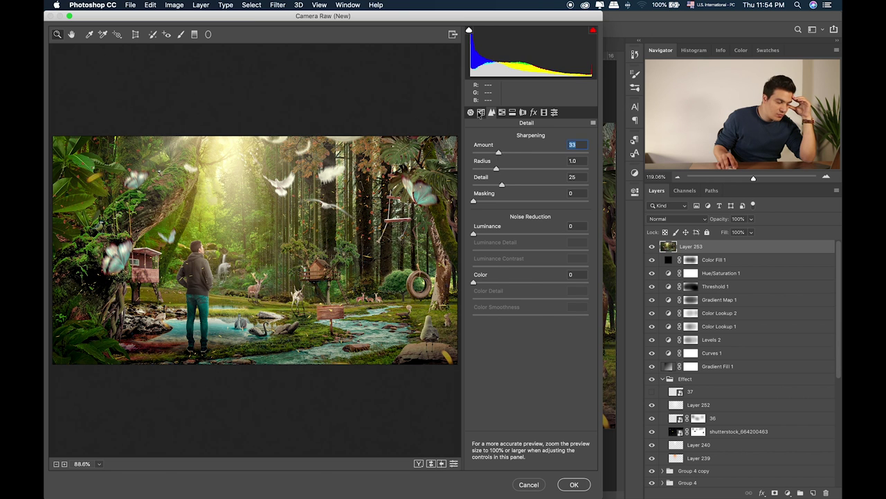
pyautogui.moveTo(526, 306); pyautogui.dragTo(550, 306)
pyautogui.moveTo(540, 307); pyautogui.dragTo(536, 334)
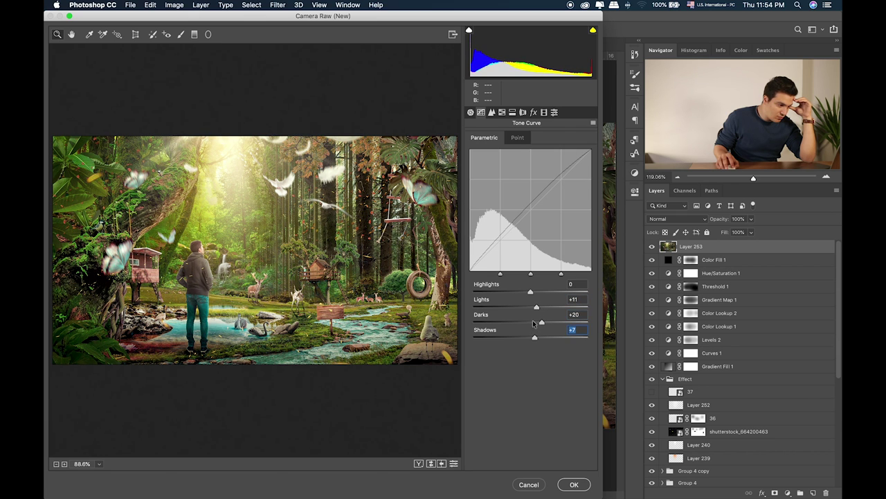
# Set the Temperature to +2, apply the Camera Raw filter and compare the graded layer with the image beneath it
pyautogui.click(472, 113)
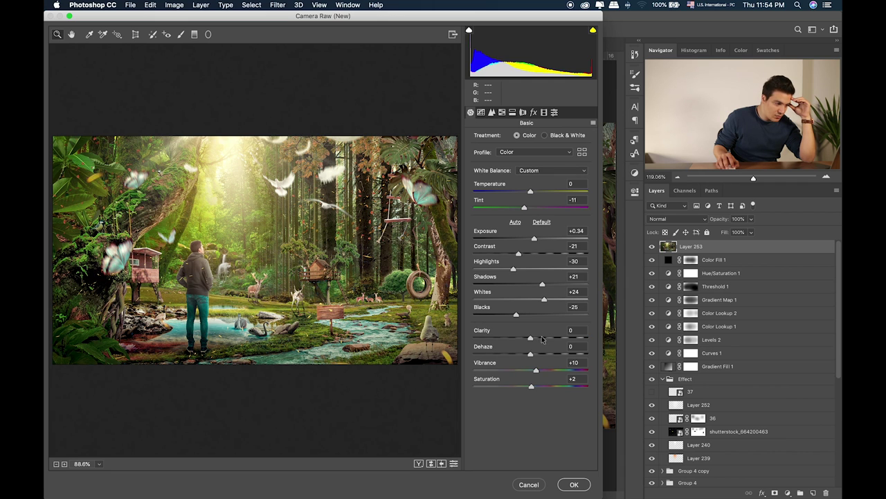
pyautogui.moveTo(529, 193); pyautogui.dragTo(531, 194)
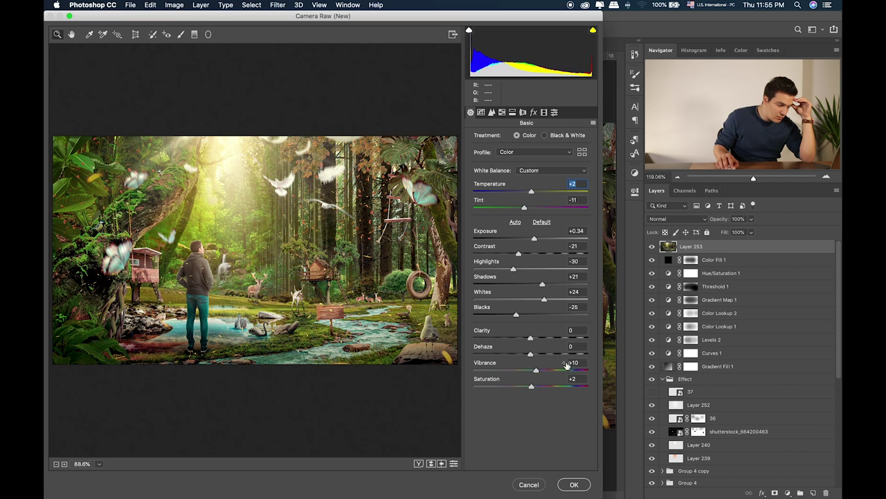
pyautogui.click(574, 484)
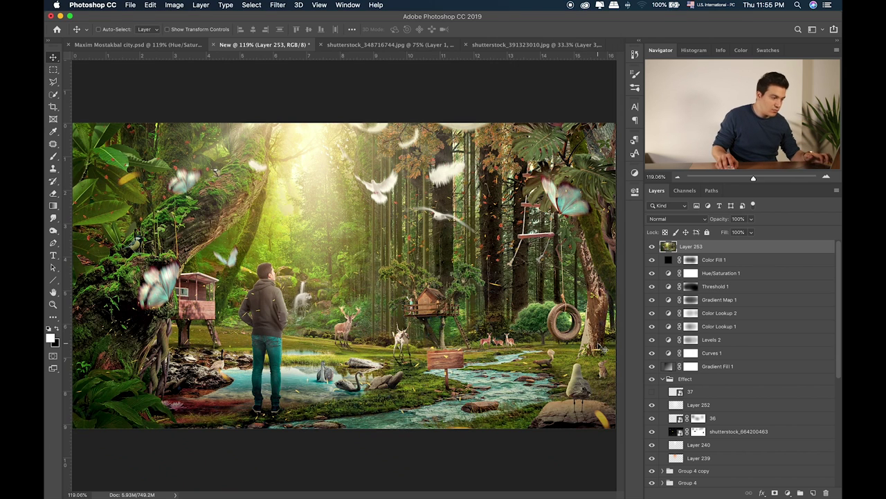
pyautogui.click(651, 247)
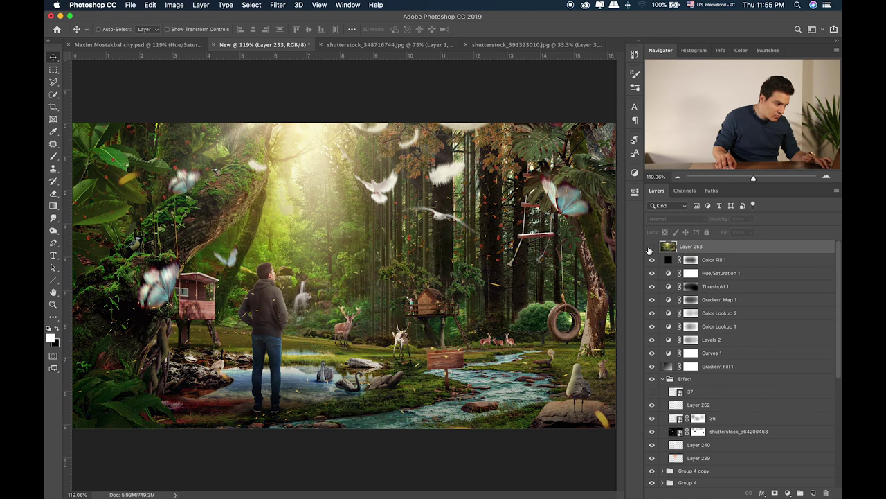
pyautogui.click(651, 247)
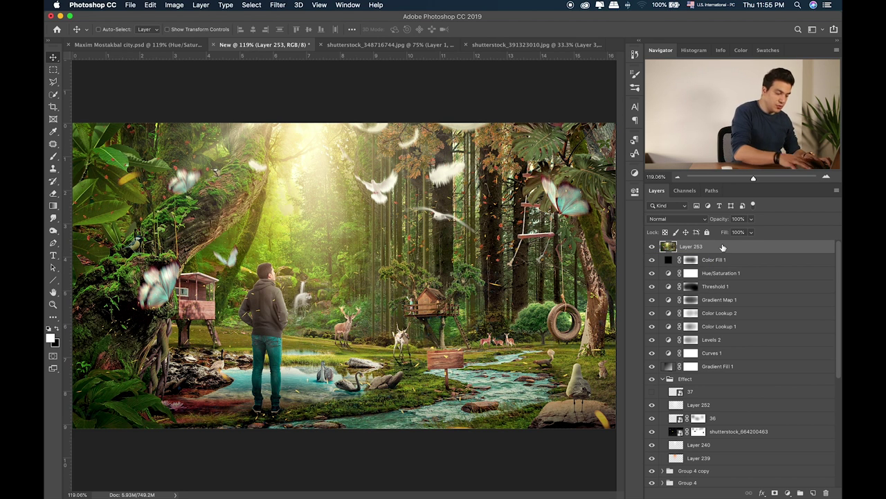
# Duplicate the graded layer and apply the Camera Raw preset Desaturated Contrast to the copy
pyautogui.press('super+j')
pyautogui.click(278, 5)
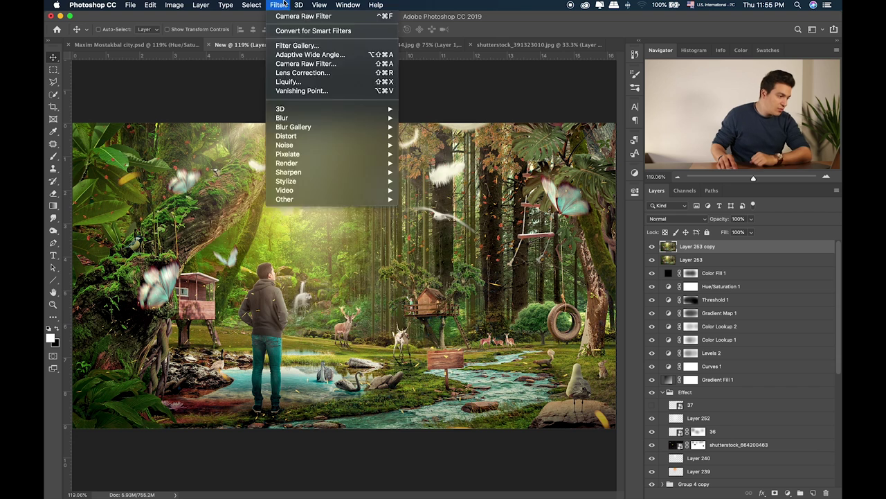
pyautogui.click(305, 63)
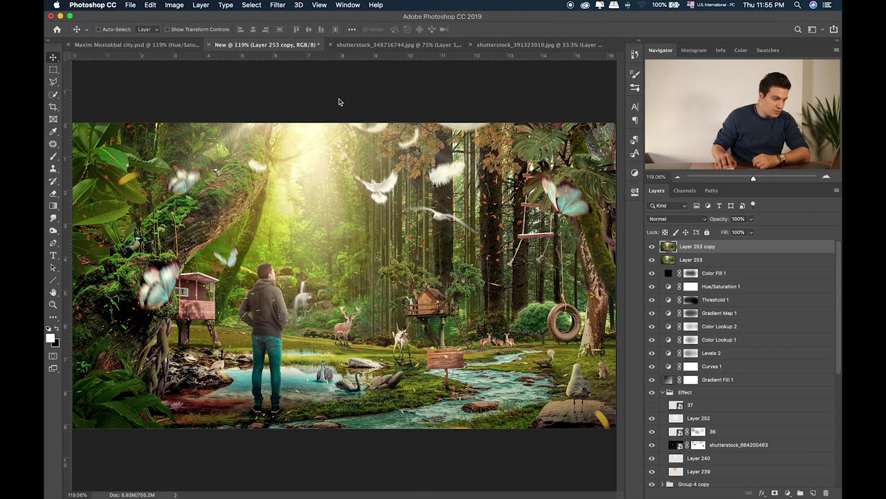
pyautogui.click(513, 113)
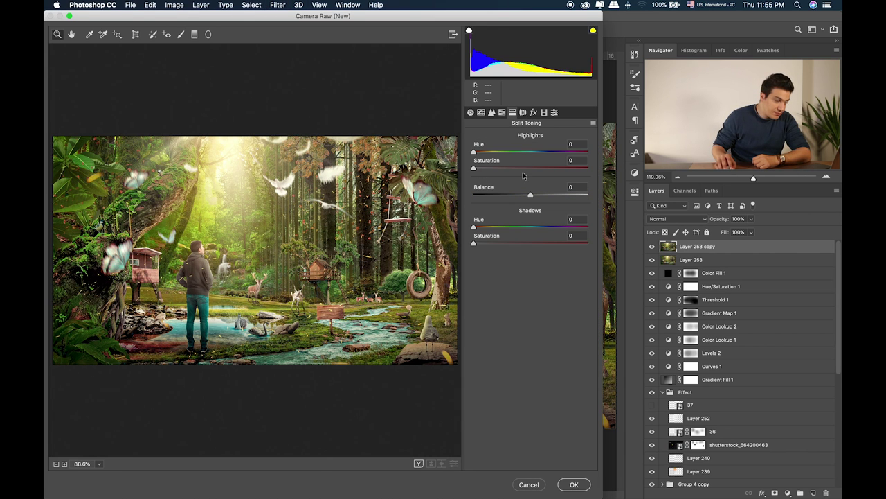
pyautogui.click(533, 112)
pyautogui.click(544, 112)
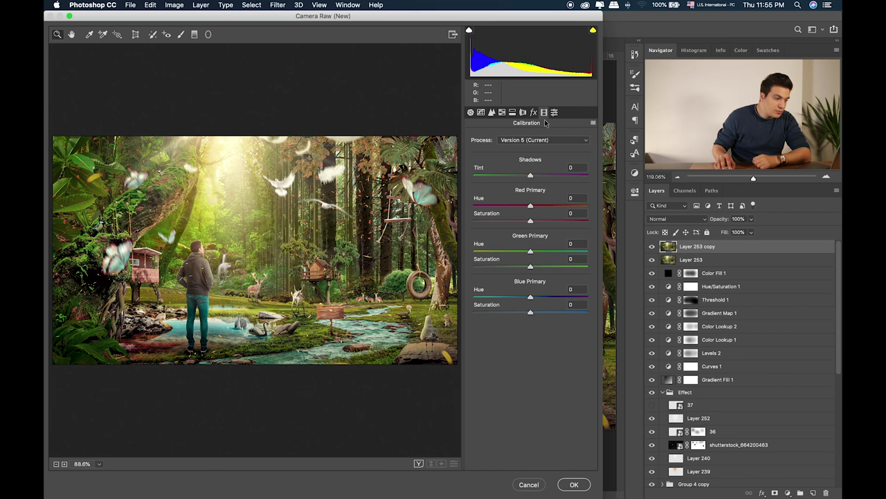
pyautogui.click(553, 112)
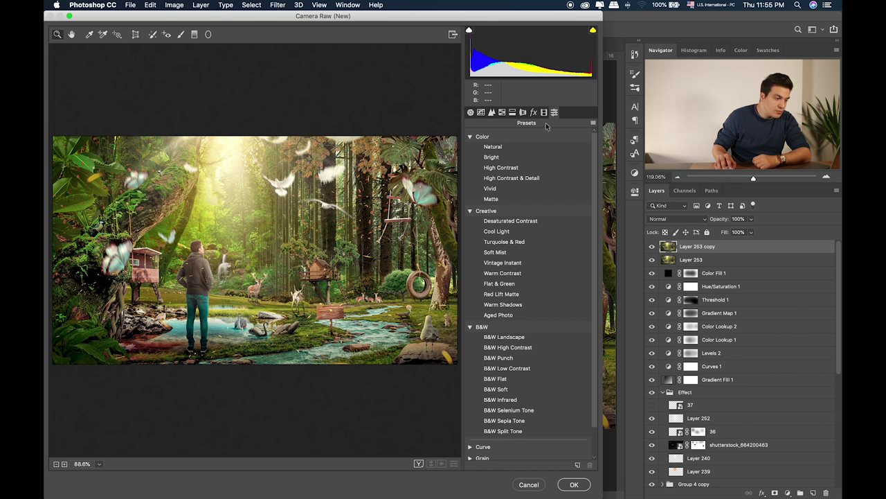
pyautogui.click(518, 222)
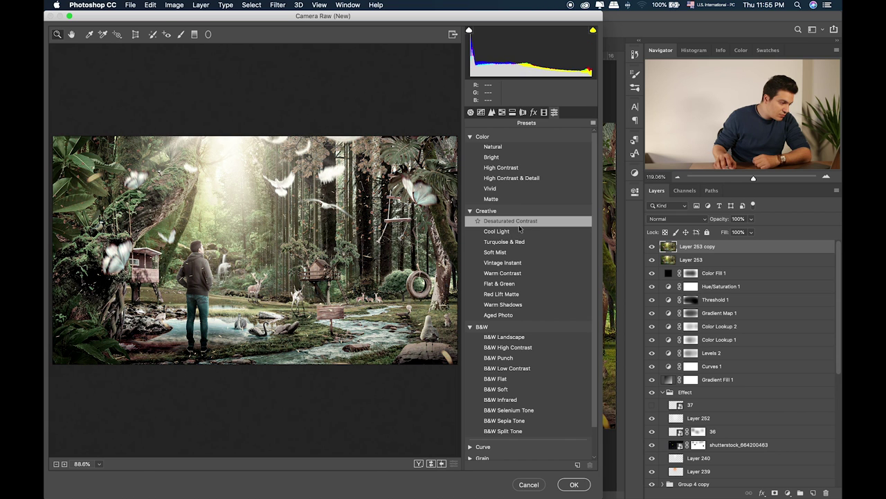
pyautogui.click(584, 484)
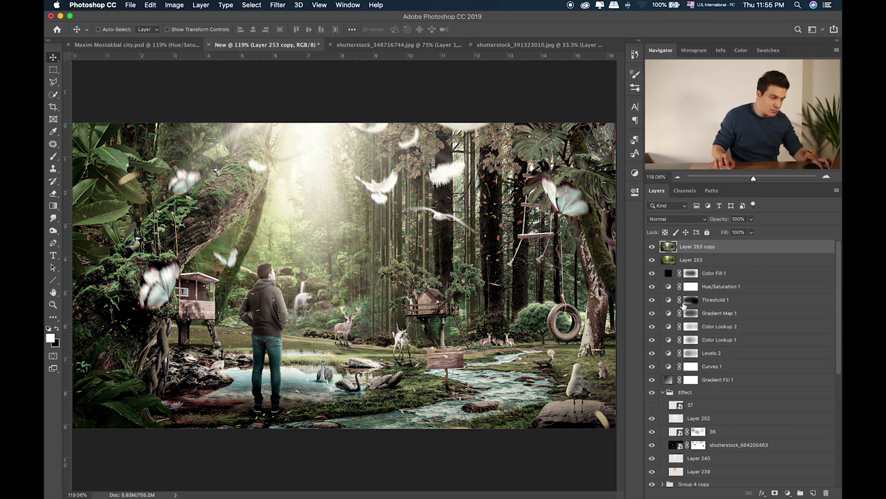
# Try different blending modes on the Layer 253 copy and set it to Soft Light
pyautogui.hotkey('shift', '+')
pyautogui.hotkey('shift', '+')
pyautogui.hotkey('shift', '+')
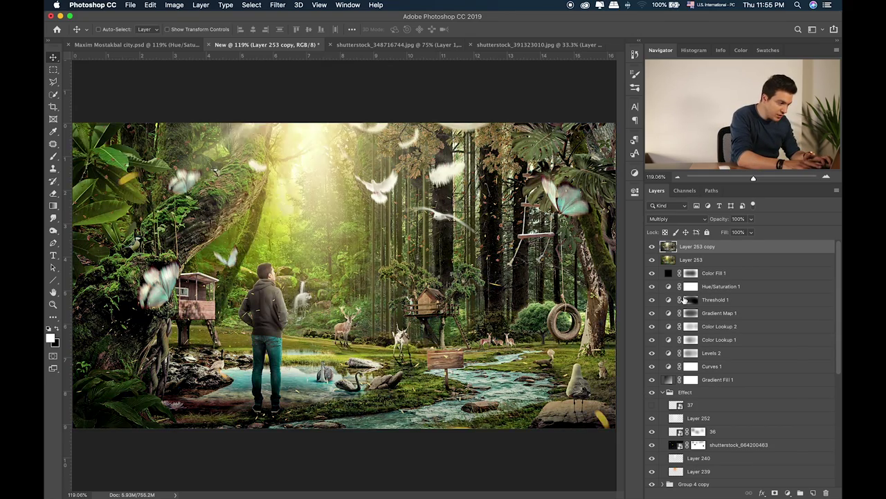
pyautogui.hotkey('shift', '-')
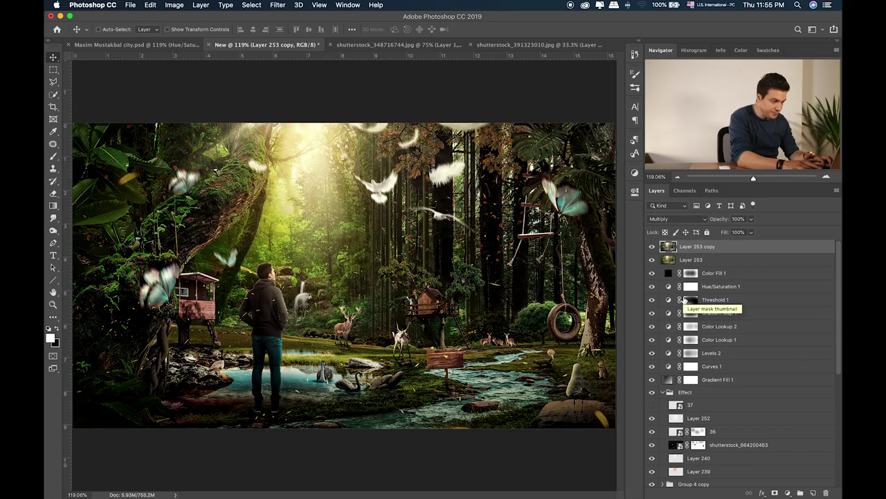
pyautogui.hotkey('shift', '+')
pyautogui.hotkey('shift', '-')
pyautogui.hotkey('shift', '+')
pyautogui.hotkey('shift', '+')
pyautogui.hotkey('shift', '+')
pyautogui.hotkey('shift', '+')
pyautogui.hotkey('shift', '+')
pyautogui.hotkey('shift', '+')
pyautogui.hotkey('shift', '+')
pyautogui.hotkey('shift', '+')
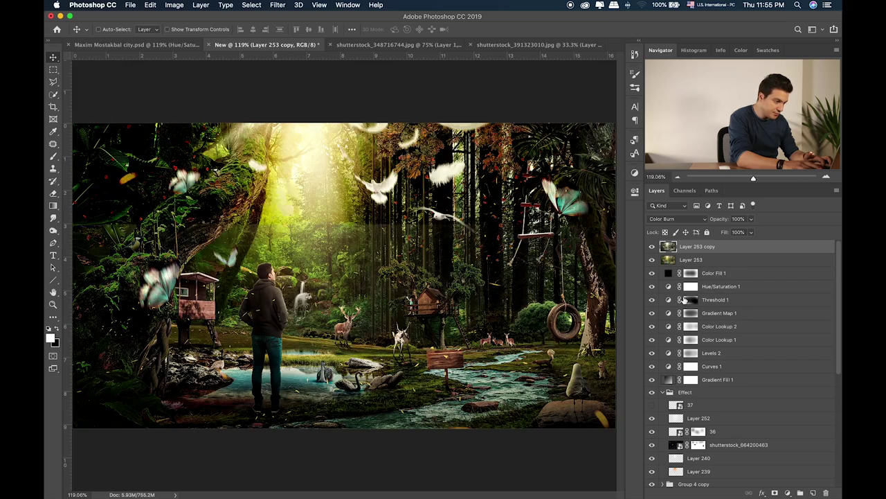
pyautogui.hotkey('shift', '-')
pyautogui.hotkey('shift', '-')
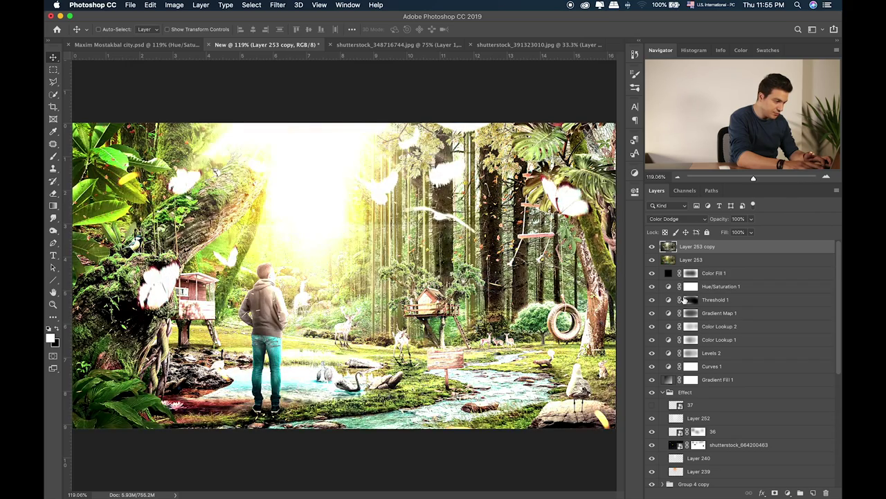
pyautogui.hotkey('shift', '+')
pyautogui.hotkey('shift', '+')
pyautogui.hotkey('shift', '-')
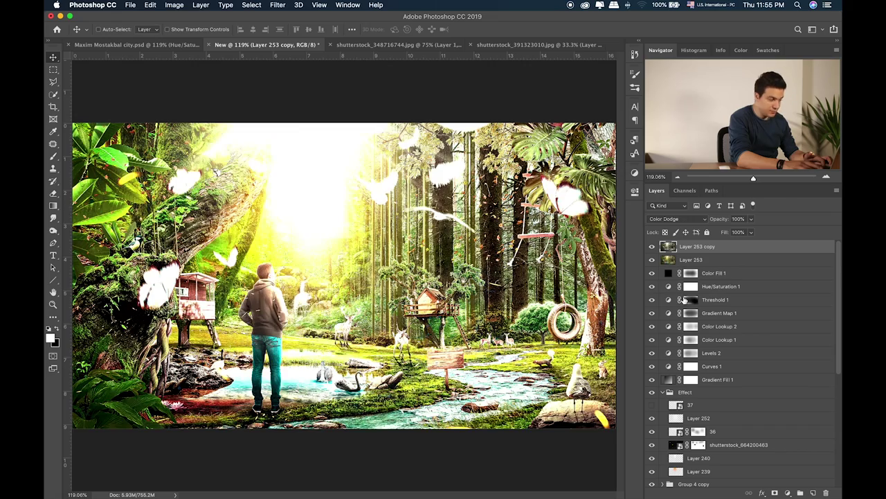
pyautogui.hotkey('shift', '+')
pyautogui.hotkey('shift', '+')
pyautogui.hotkey('shift', '+')
pyautogui.hotkey('shift', '-')
pyautogui.hotkey('shift', '+')
pyautogui.hotkey('shift', '+')
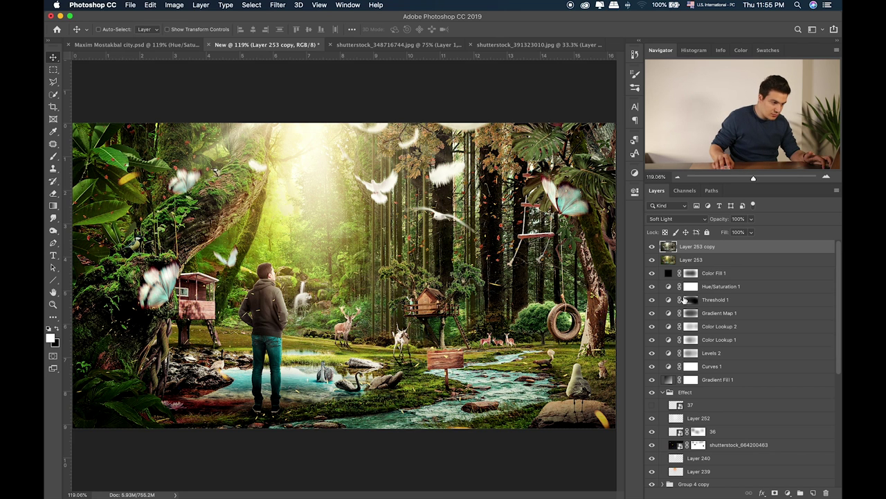
# Set the Layer 253 copy's opacity to 50% and compare the image with and without it
pyautogui.click(652, 247)
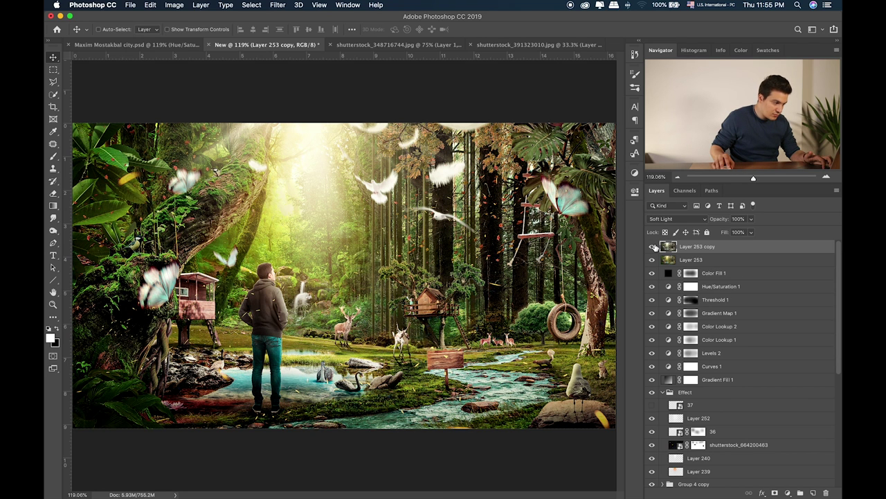
pyautogui.moveTo(751, 221); pyautogui.dragTo(731, 234)
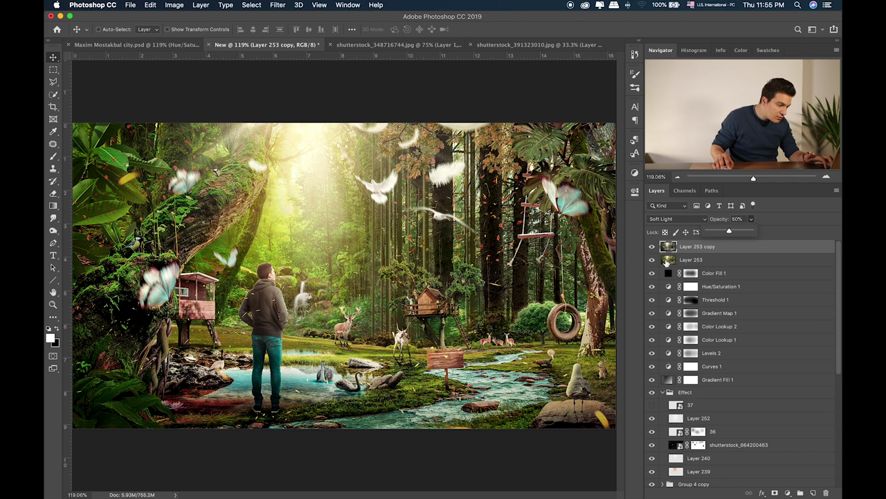
pyautogui.click(652, 248)
pyautogui.click(653, 248)
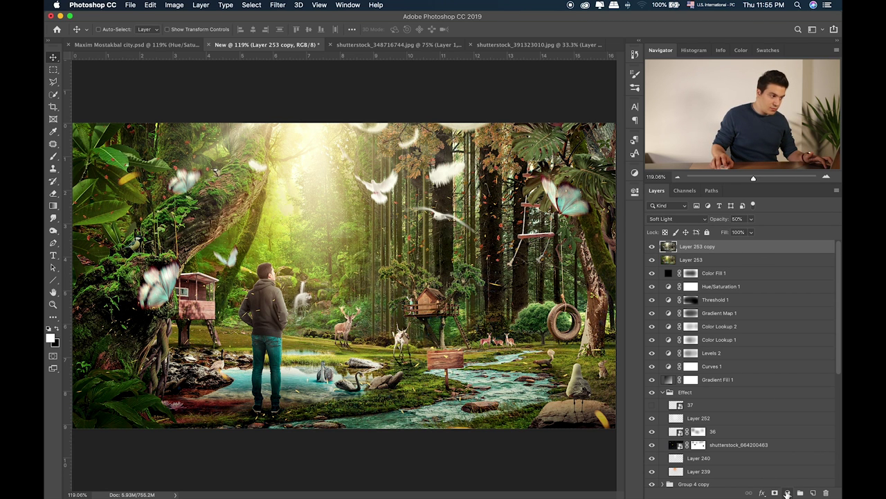
# Stamp all visible layers into a new merged layer and apply the Camera Raw preset Aged Photo to it
pyautogui.press('super')
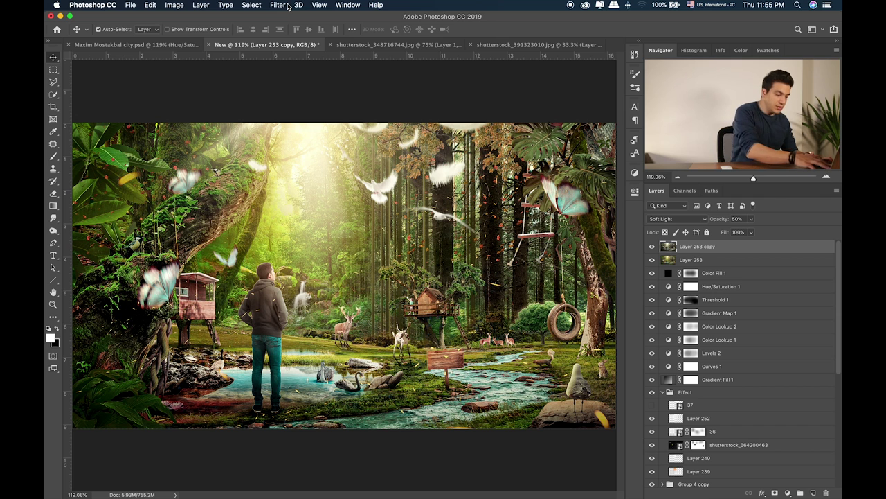
pyautogui.press('super+alt+shift+e')
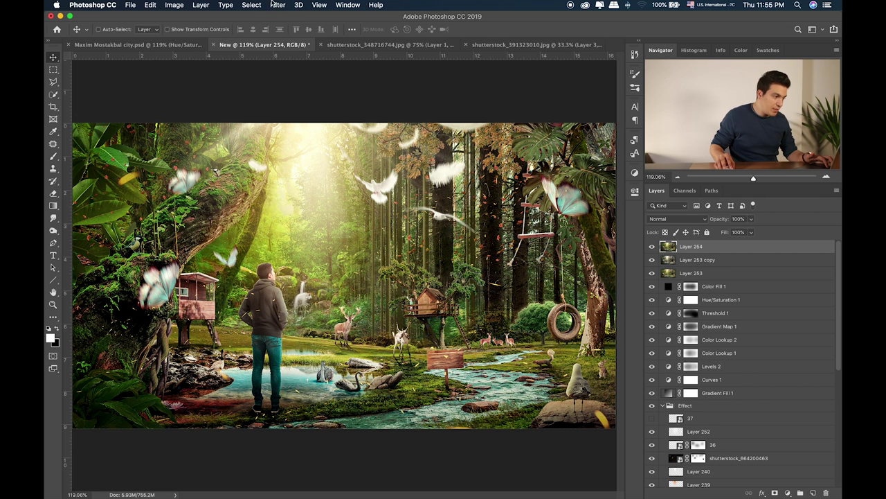
pyautogui.click(277, 5)
pyautogui.click(302, 63)
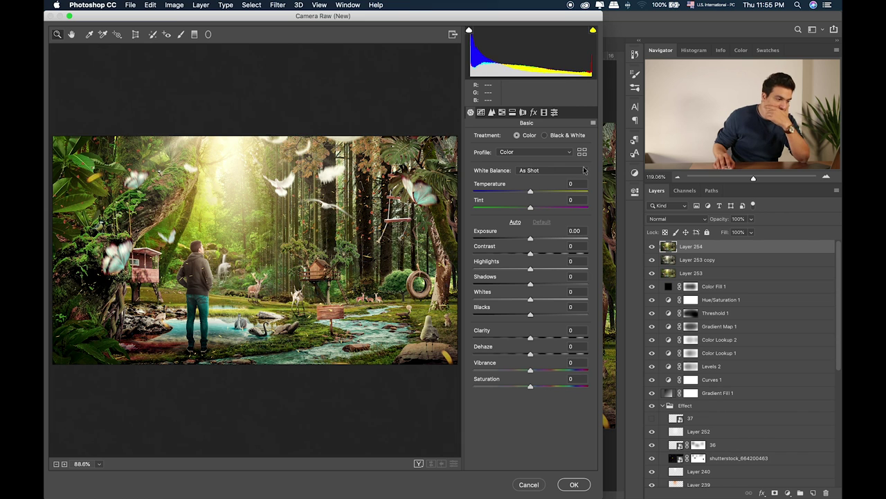
pyautogui.click(543, 112)
pyautogui.click(554, 112)
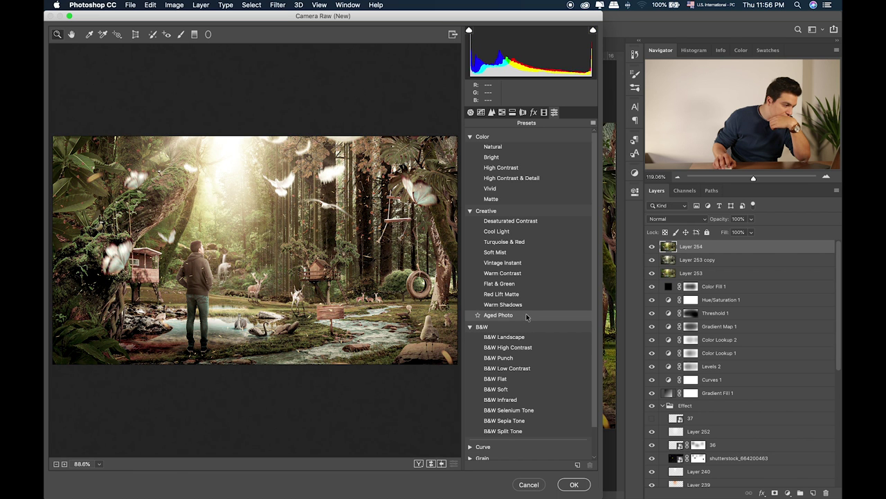
pyautogui.click(527, 314)
pyautogui.click(574, 484)
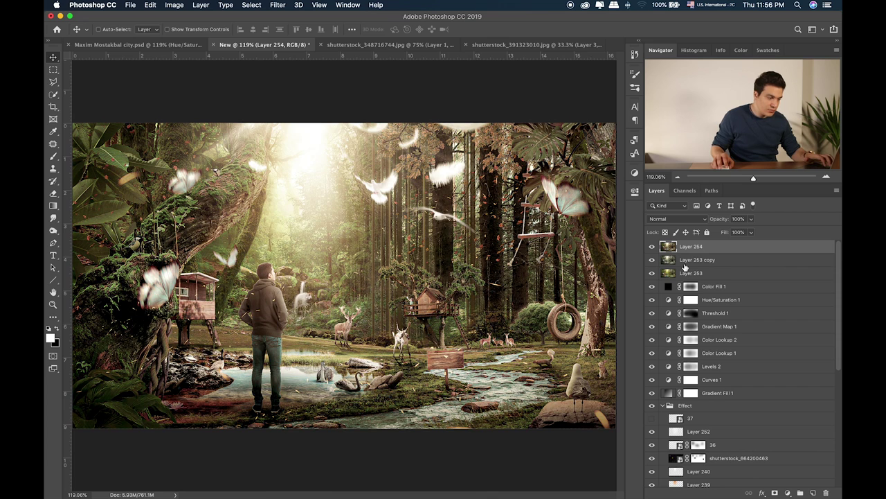
# Lower the aged-photo layer's opacity to 49% and set its blending mode to Multiply
pyautogui.click(752, 218)
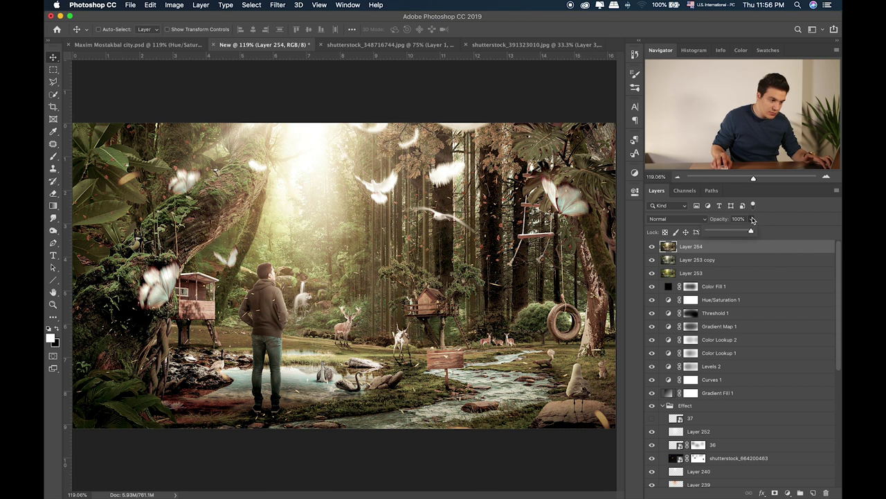
pyautogui.click(729, 248)
pyautogui.hotkey('shift', '+')
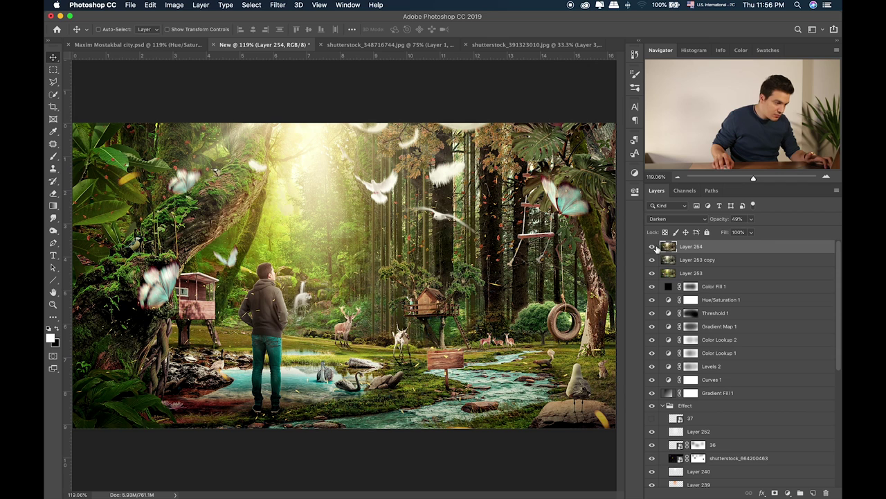
pyautogui.hotkey('shift', '+')
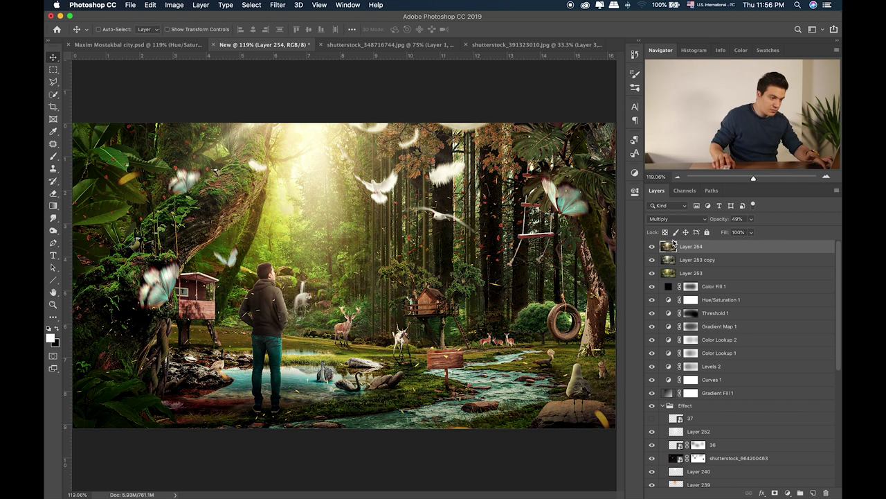
# Add a mask to the Multiply layer and paint its centre with a large soft black brush to keep the effect at the edges
pyautogui.click(774, 492)
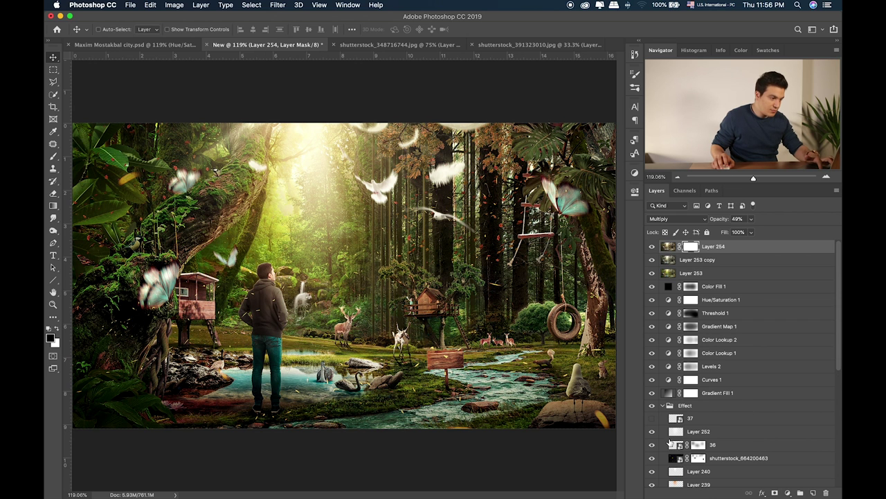
pyautogui.press('b')
pyautogui.press(']')
pyautogui.press(']')
pyautogui.press(']')
pyautogui.press(']')
pyautogui.press(']')
pyautogui.moveTo(548, 257)
pyautogui.mouseDown()
pyautogui.moveTo(499, 275)
pyautogui.moveTo(233, 282)
pyautogui.moveTo(253, 292)
pyautogui.moveTo(527, 261)
pyautogui.moveTo(478, 275)
pyautogui.moveTo(230, 268)
pyautogui.moveTo(485, 263)
pyautogui.mouseUp()
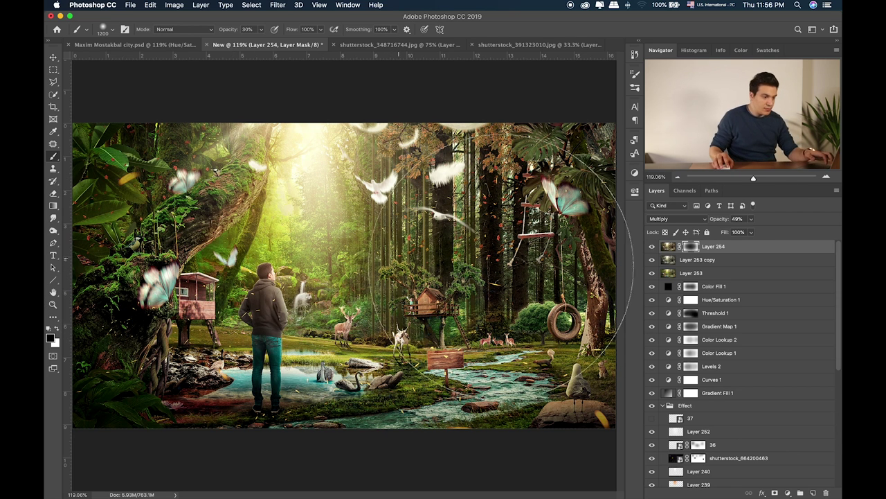
# Add a new layer and paint a soft orange (#ffa200) glow over the sunlit area around the man
pyautogui.click(815, 492)
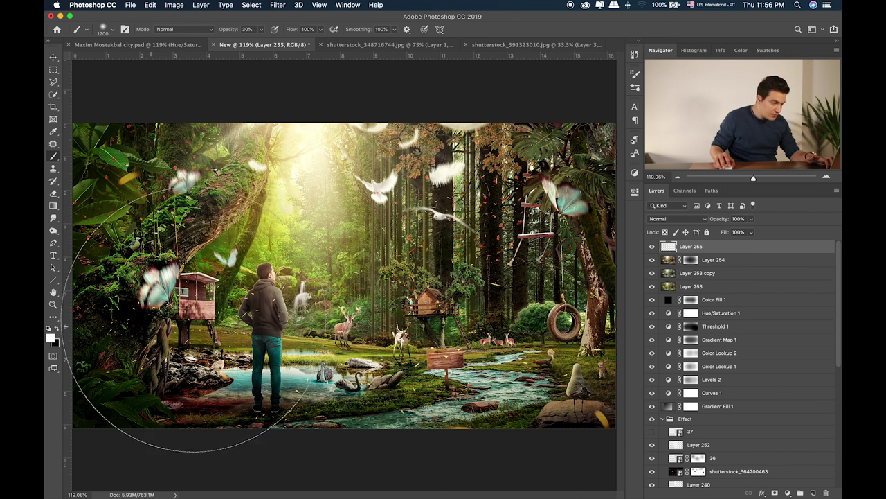
pyautogui.click(51, 338)
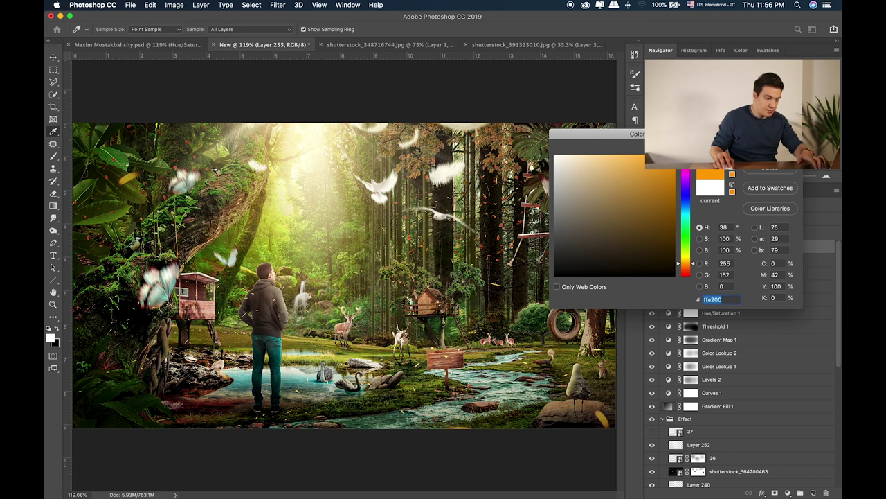
pyautogui.press('Return')
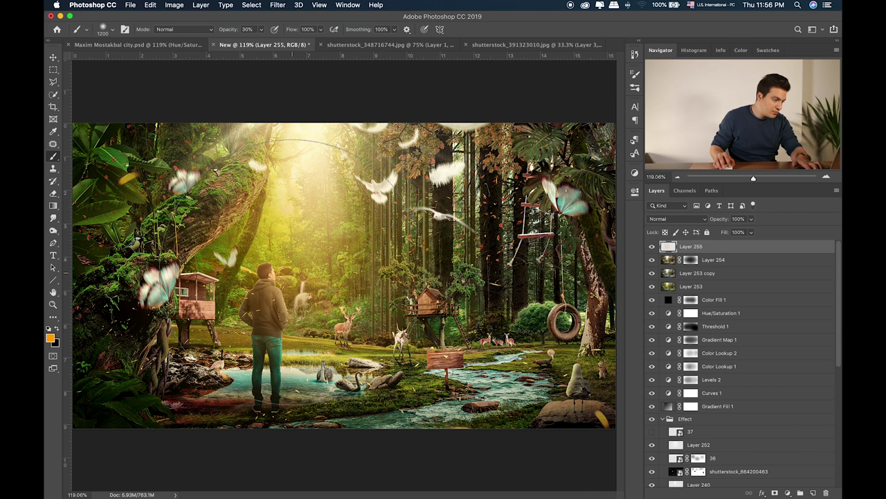
# Try the darkening blending modes on the orange glow layer and set it to Darker Color
pyautogui.press('v')
pyautogui.hotkey('shift', 'alt', 'k')
pyautogui.hotkey('shift', '+')
pyautogui.hotkey('shift', '+')
pyautogui.hotkey('shift', '+')
pyautogui.hotkey('shift', '+')
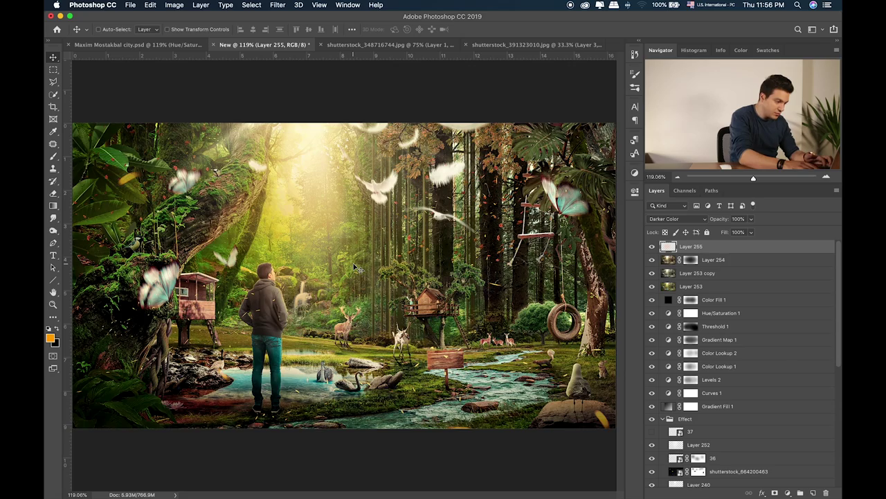
# Examine the composite up close, from the treehouse and the man across to the tire swing and the stream
pyautogui.scroll(2, 355, 267)
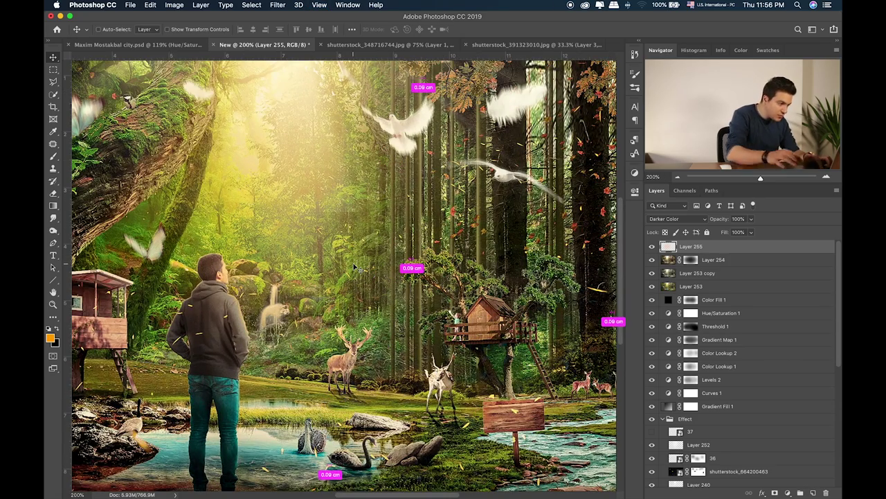
pyautogui.moveTo(216, 285); pyautogui.dragTo(334, 251)
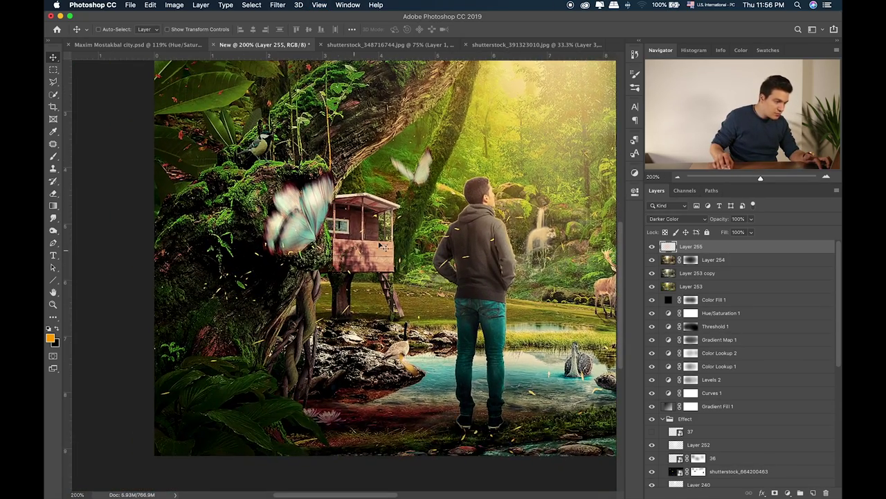
pyautogui.moveTo(447, 218); pyautogui.dragTo(350, 269)
pyautogui.moveTo(403, 227); pyautogui.dragTo(304, 284)
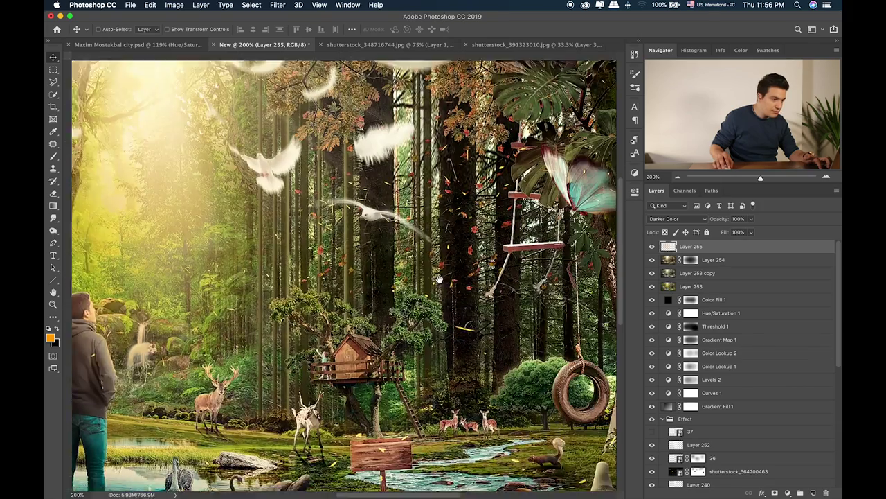
pyautogui.moveTo(439, 279); pyautogui.dragTo(367, 258)
pyautogui.hscroll(-8, 345, 289)
pyautogui.scroll(-4, 344, 289)
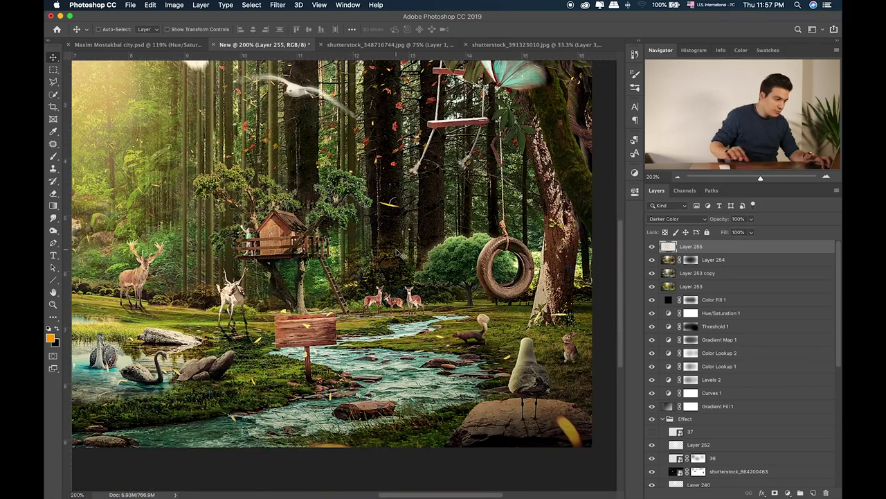
pyautogui.press('super+0')
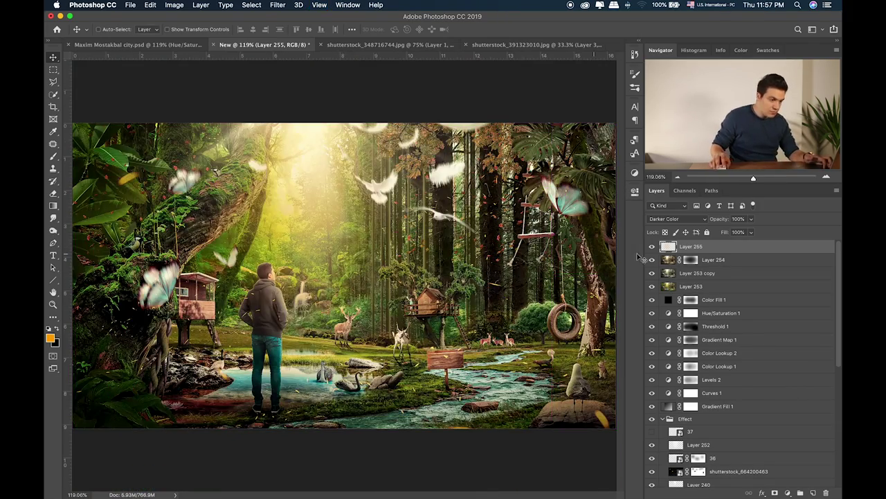
# Set the orange glow layer's opacity to 50% and compare the image with and without all the grading layers
pyautogui.click(751, 219)
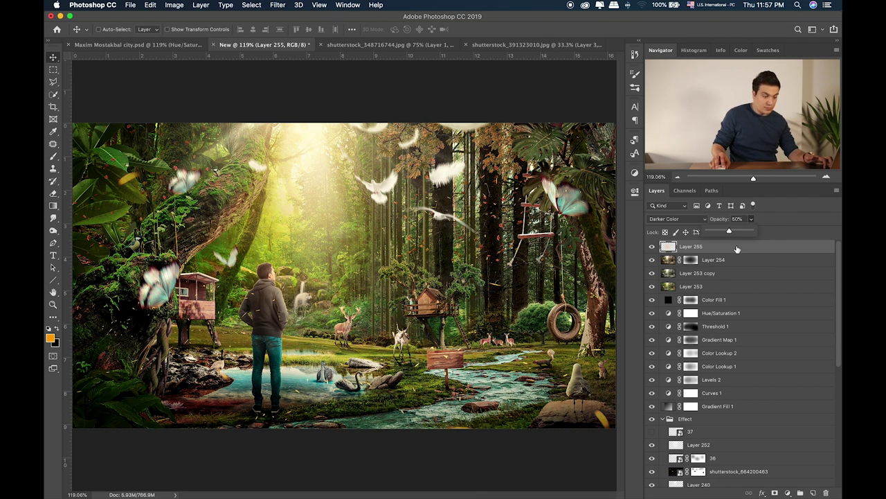
pyautogui.click(737, 248)
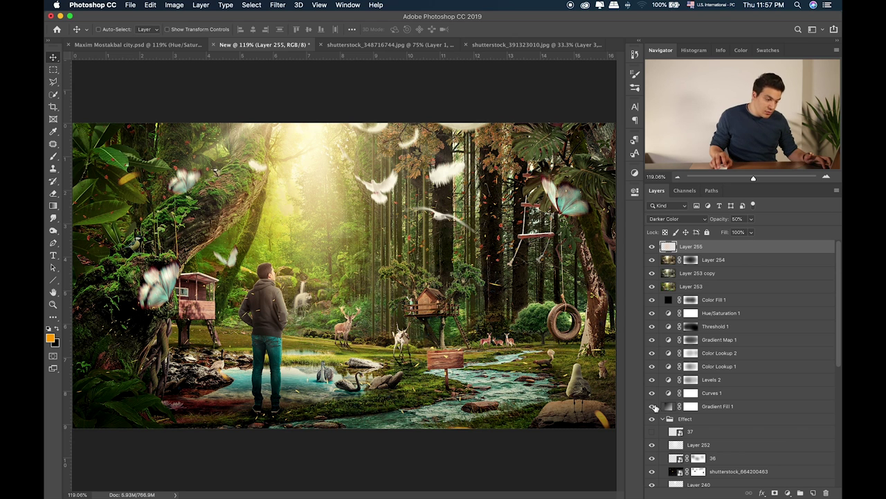
pyautogui.moveTo(652, 408); pyautogui.dragTo(650, 291)
pyautogui.click(652, 249)
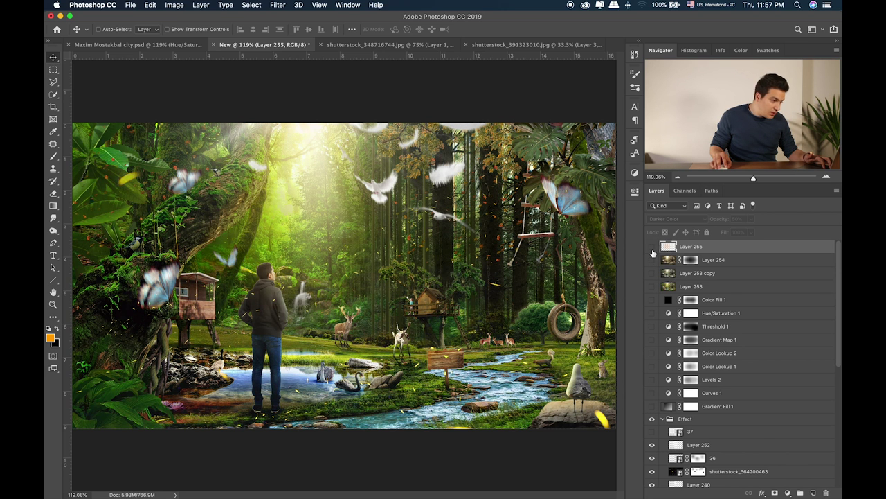
pyautogui.moveTo(653, 252); pyautogui.dragTo(651, 346)
pyautogui.moveTo(652, 400); pyautogui.dragTo(653, 404)
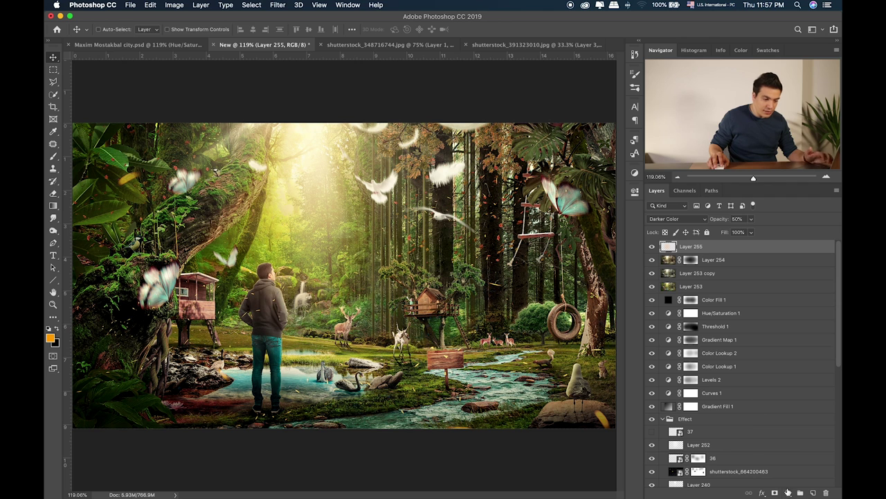
# Add a new layer on top, fill it with 50% Gray and set its blending mode to Overlay
pyautogui.click(787, 492)
pyautogui.press('Escape')
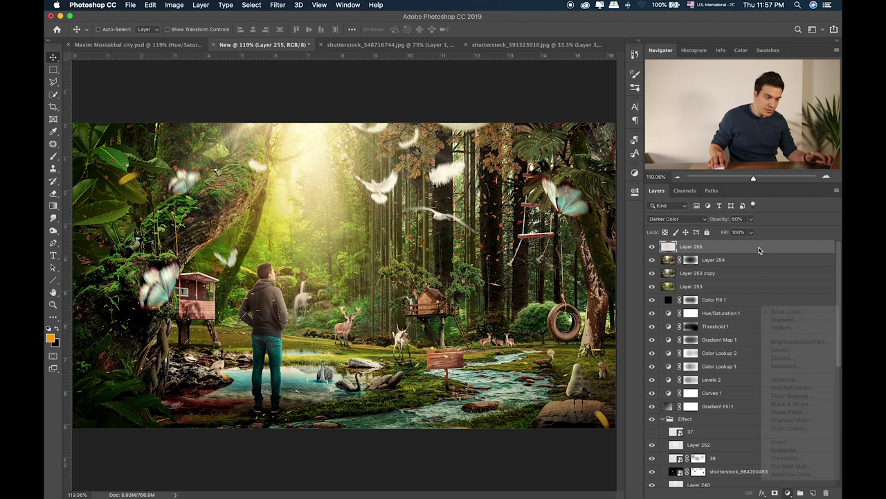
pyautogui.click(813, 492)
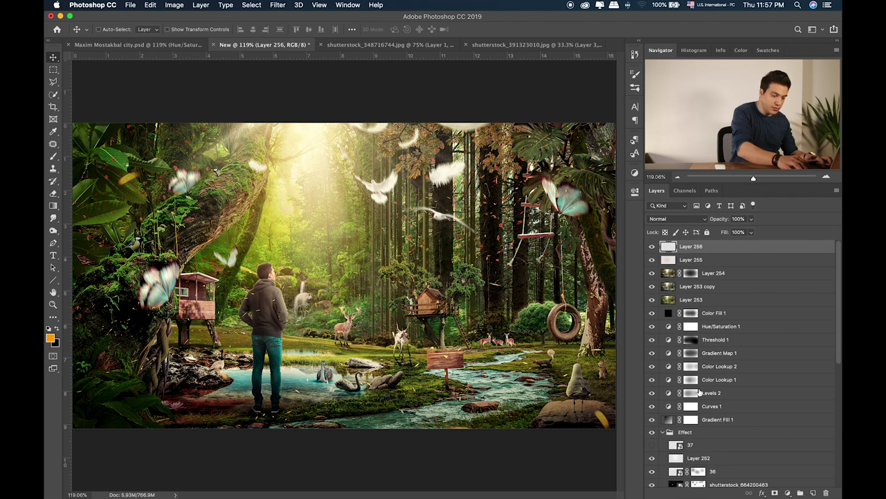
pyautogui.hotkey('shift', 'F5')
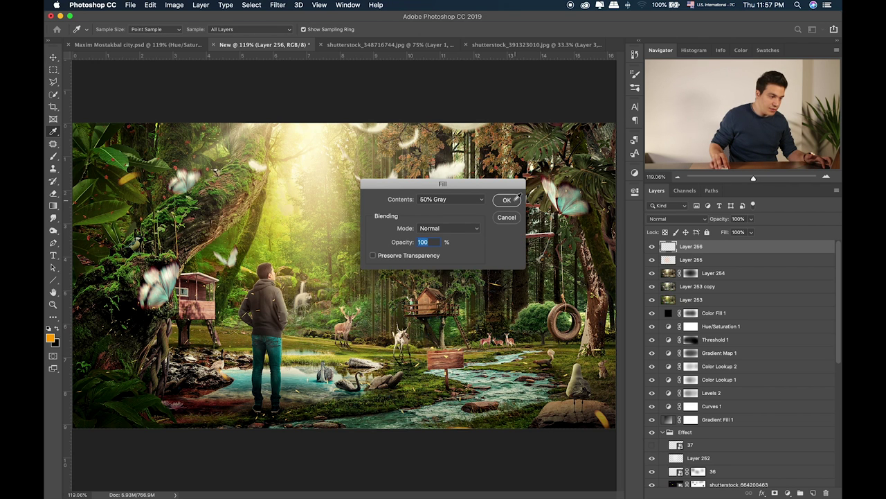
pyautogui.press('Return')
pyautogui.press('v')
pyautogui.click(692, 219)
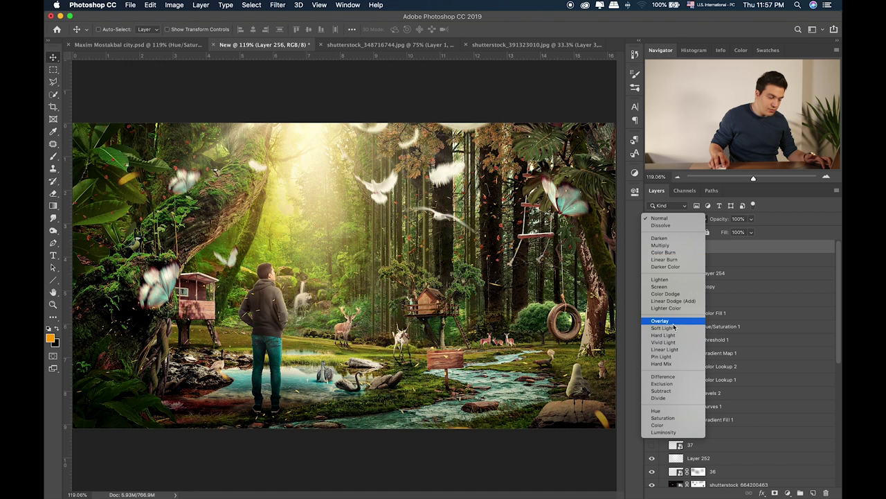
pyautogui.click(673, 322)
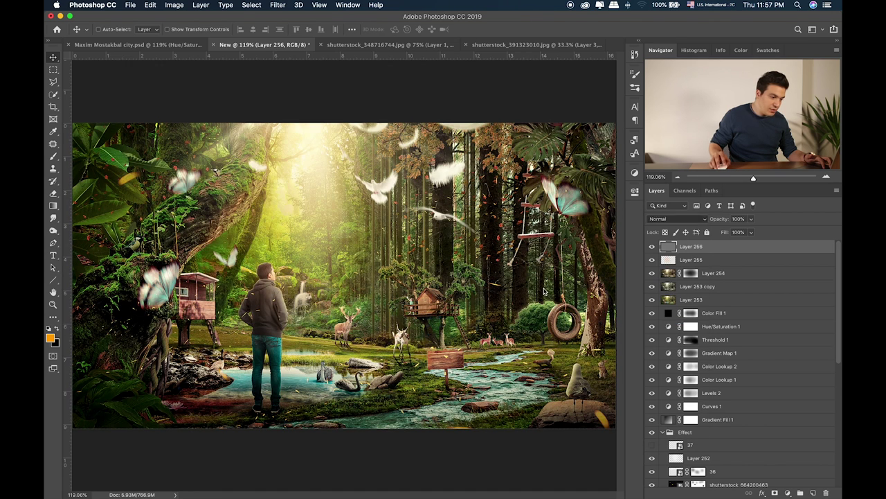
# Darken the shaded side of the man's hoodie on the gray layer with the Burn tool, using midtones at 50% exposure
pyautogui.click(53, 229)
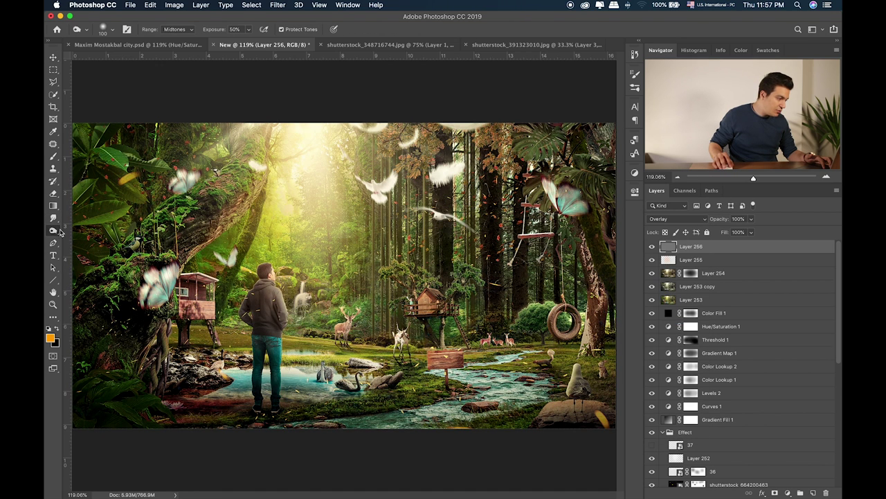
pyautogui.press('super+equal')
pyautogui.moveTo(359, 375); pyautogui.dragTo(367, 318)
pyautogui.press('[')
pyautogui.press('[')
pyautogui.press('[')
pyautogui.press('[')
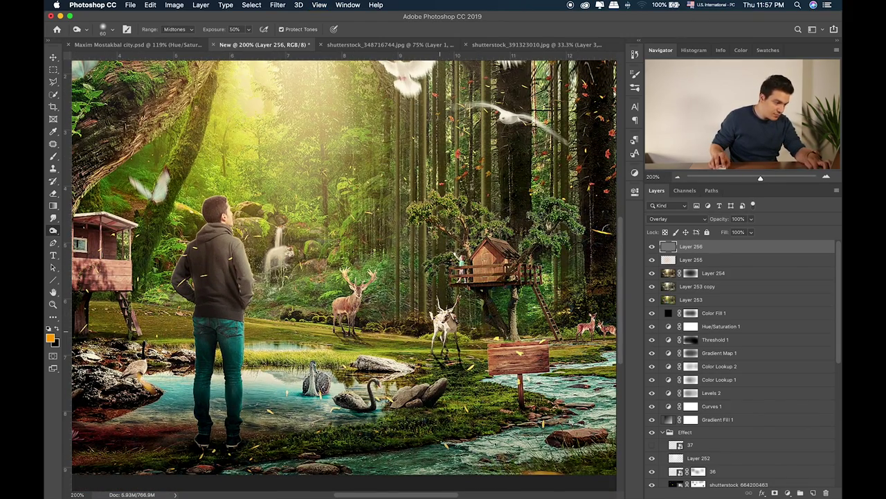
pyautogui.scroll(-2, 461, 353)
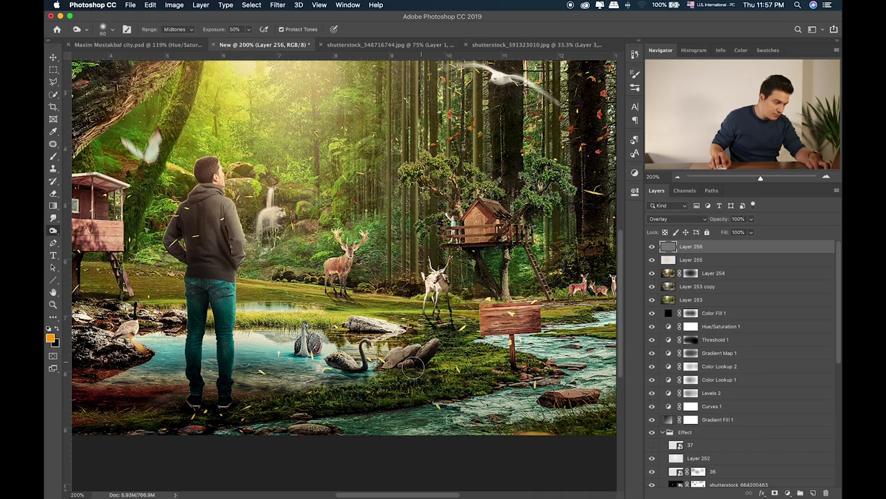
pyautogui.hscroll(6, 411, 367)
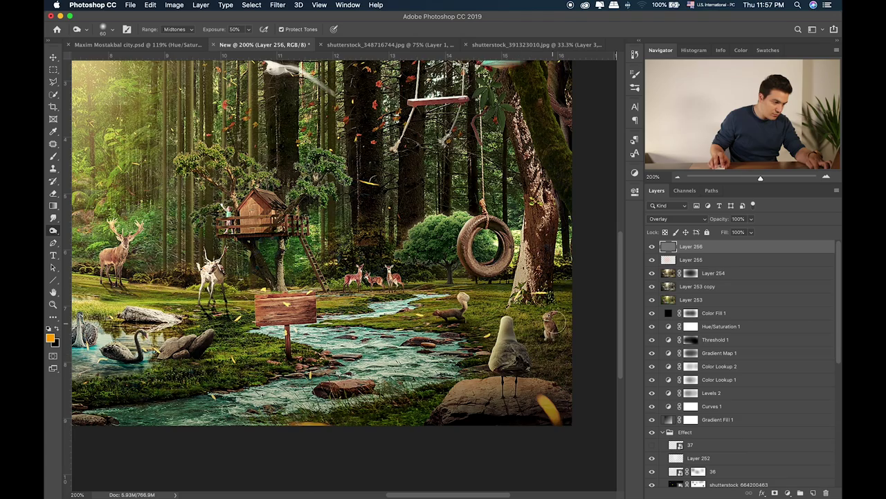
pyautogui.scroll(3, 528, 291)
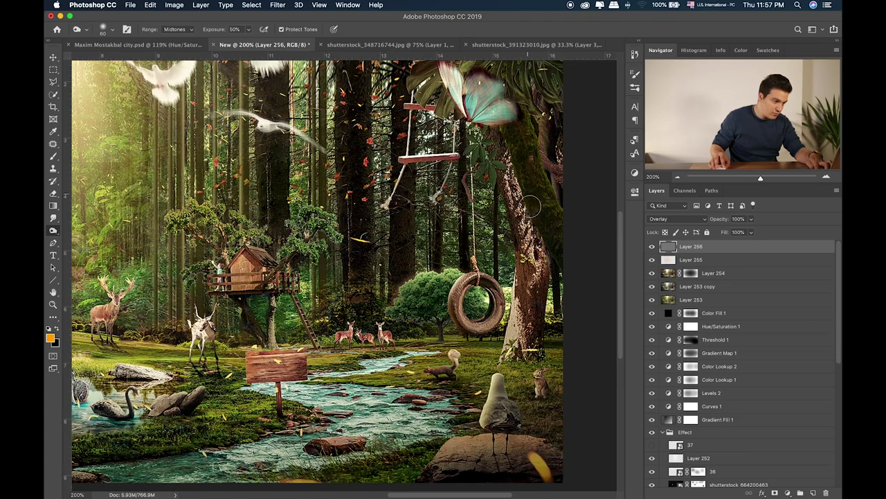
pyautogui.hscroll(-20, 364, 210)
pyautogui.scroll(-10, 364, 210)
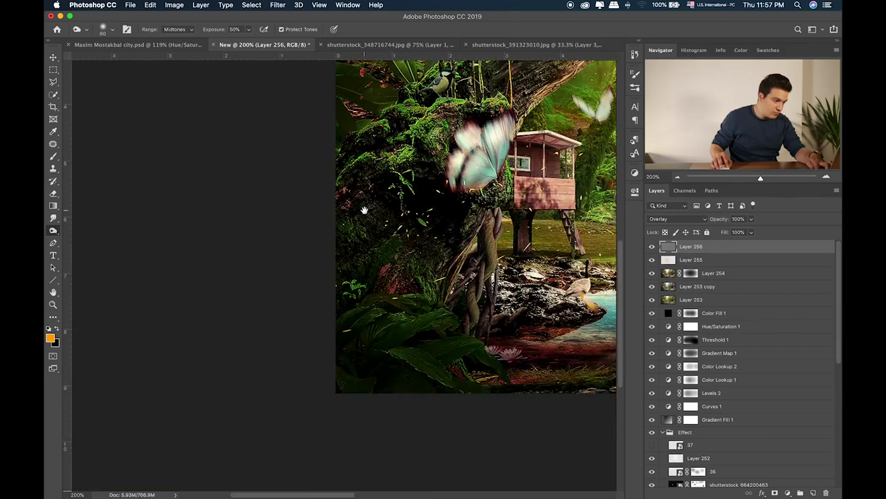
pyautogui.hscroll(6, 364, 210)
pyautogui.scroll(2, 365, 209)
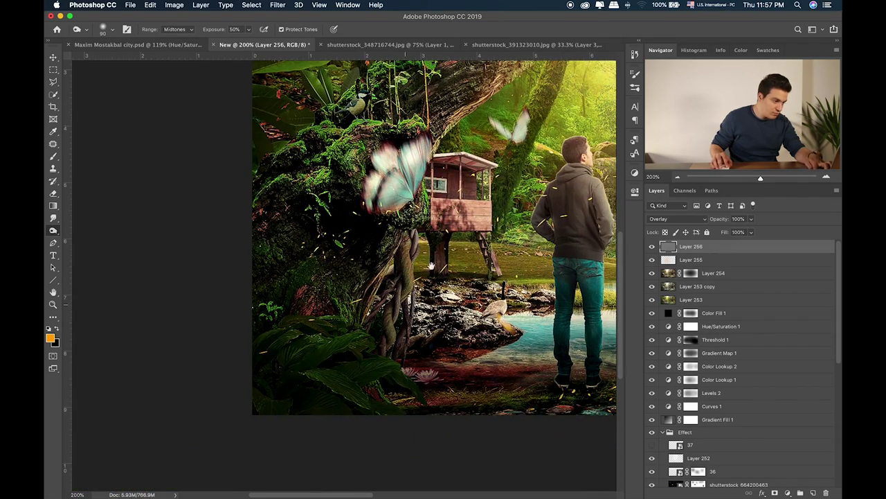
pyautogui.hscroll(5, 430, 265)
pyautogui.scroll(-2, 430, 266)
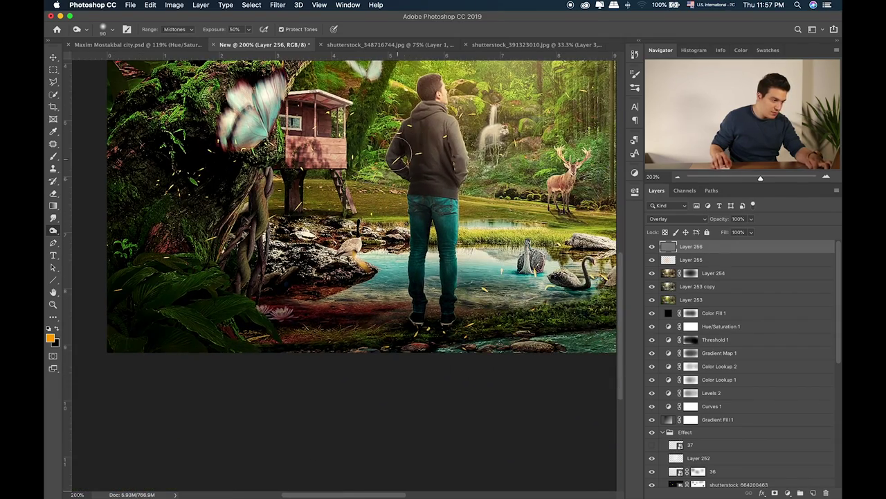
pyautogui.scroll(1, 441, 260)
pyautogui.hscroll(1, 441, 261)
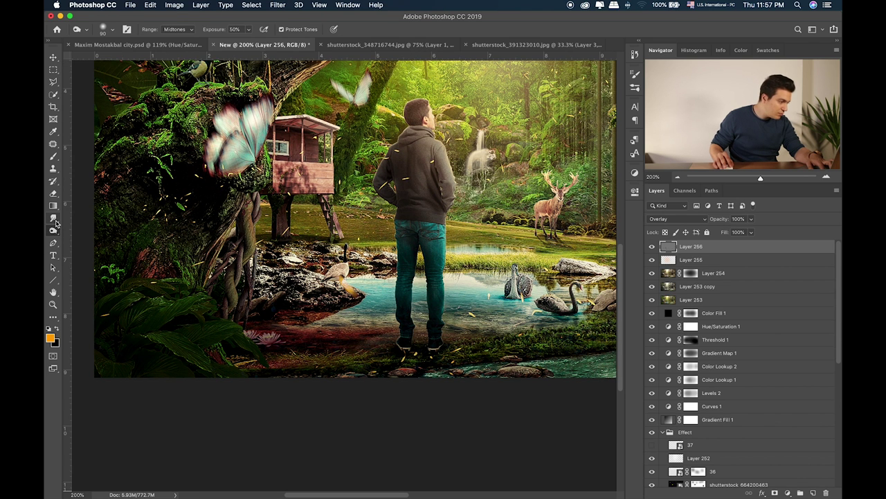
# Switch to the Dodge tool at 100% exposure, try lightening the man's head and undo the last stroke
pyautogui.rightClick(54, 232)
pyautogui.click(75, 230)
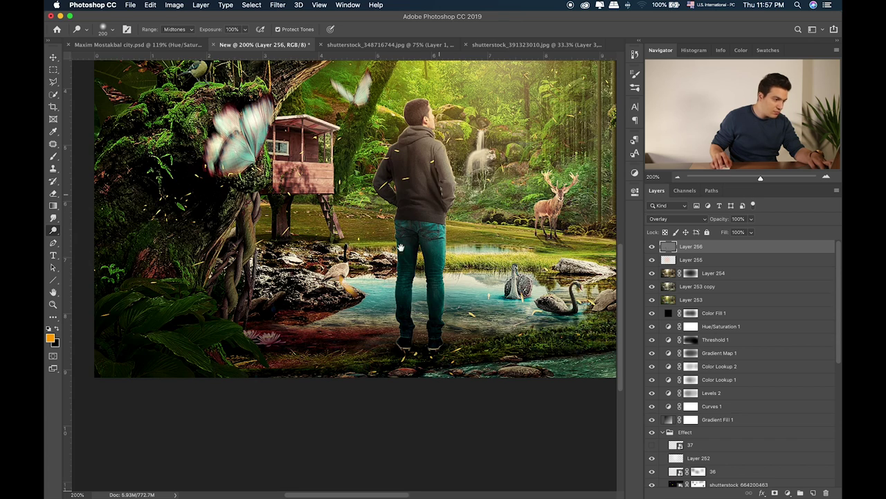
pyautogui.scroll(2, 390, 194)
pyautogui.hscroll(1, 391, 194)
pyautogui.click(383, 171)
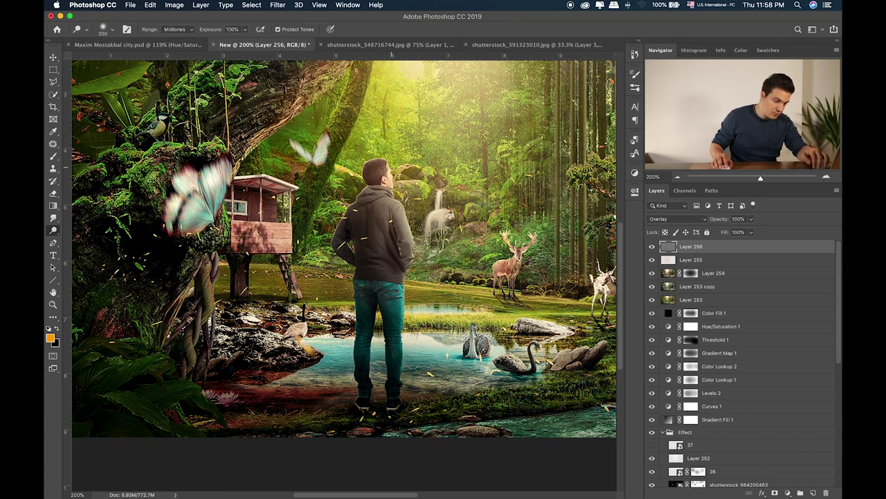
pyautogui.click(391, 166)
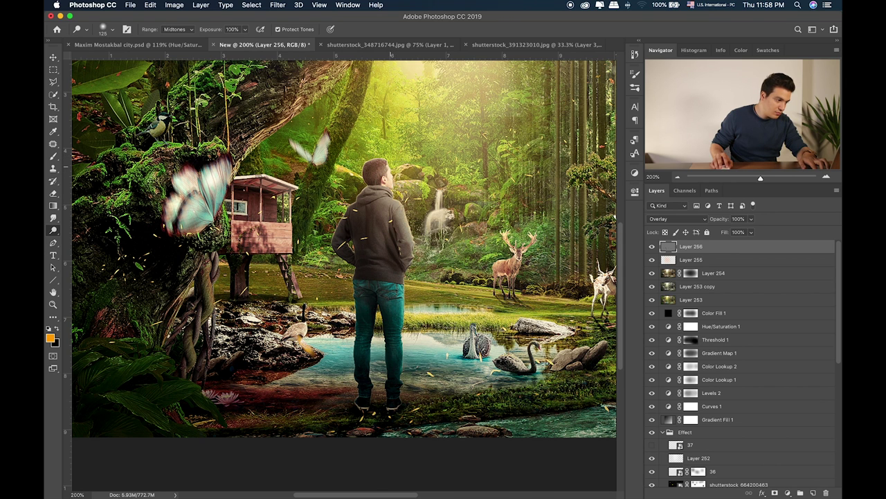
pyautogui.press('super+z')
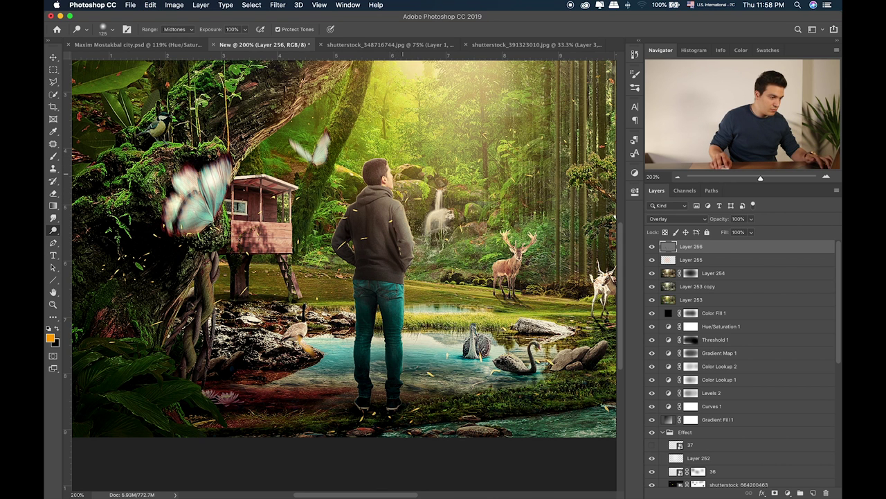
# Try lightening the deer in the meadow with the Dodge tool, and undo the strokes
pyautogui.hscroll(2, 440, 236)
pyautogui.moveTo(482, 235)
pyautogui.mouseDown()
pyautogui.moveTo(462, 245)
pyautogui.moveTo(466, 259)
pyautogui.mouseUp()
pyautogui.press('super+z')
pyautogui.press('super+z')
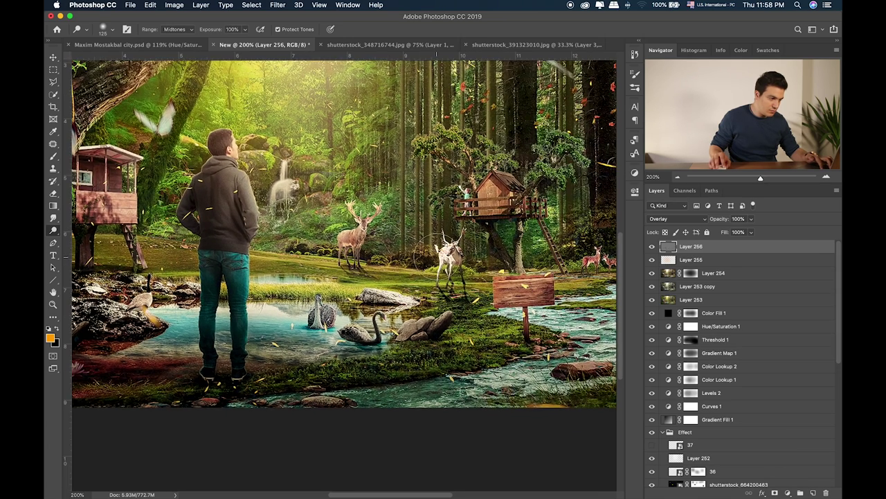
# Lighten the seagull on the foreground rock with a smaller Dodge brush and compare it with and without the strokes
pyautogui.hscroll(10, 419, 247)
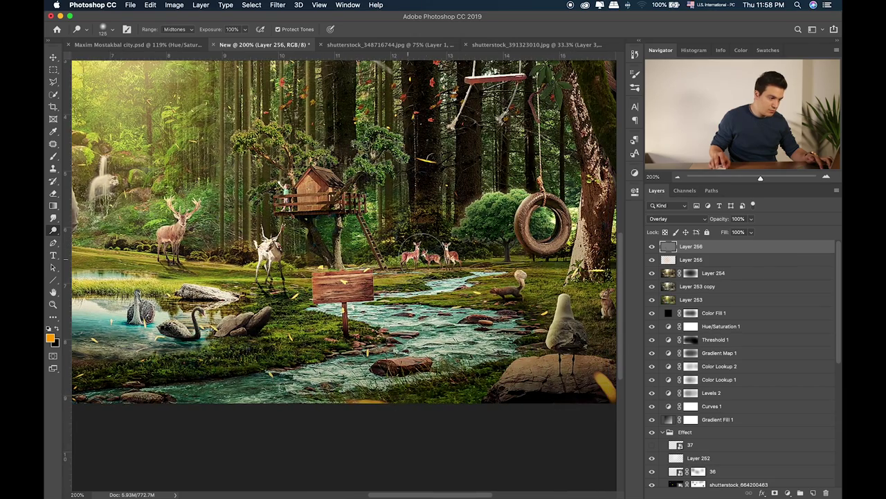
pyautogui.hscroll(5, 471, 270)
pyautogui.scroll(-3, 471, 270)
pyautogui.click(475, 275)
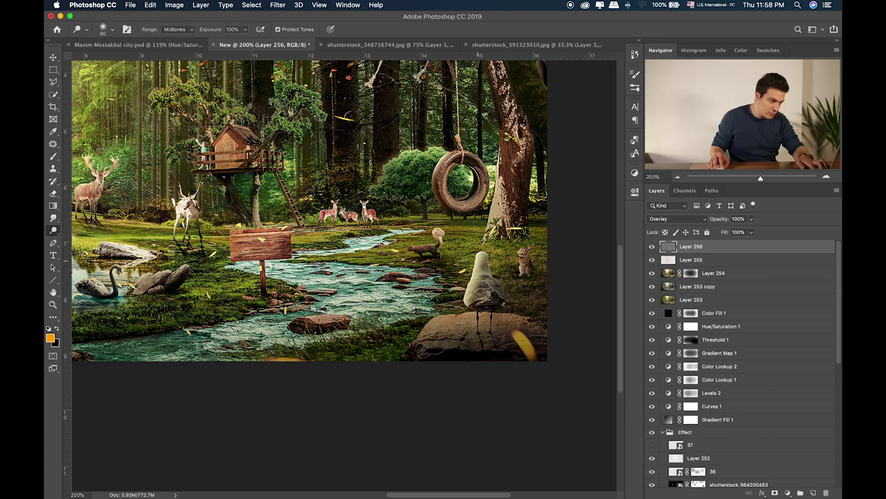
pyautogui.moveTo(479, 274); pyautogui.dragTo(473, 301)
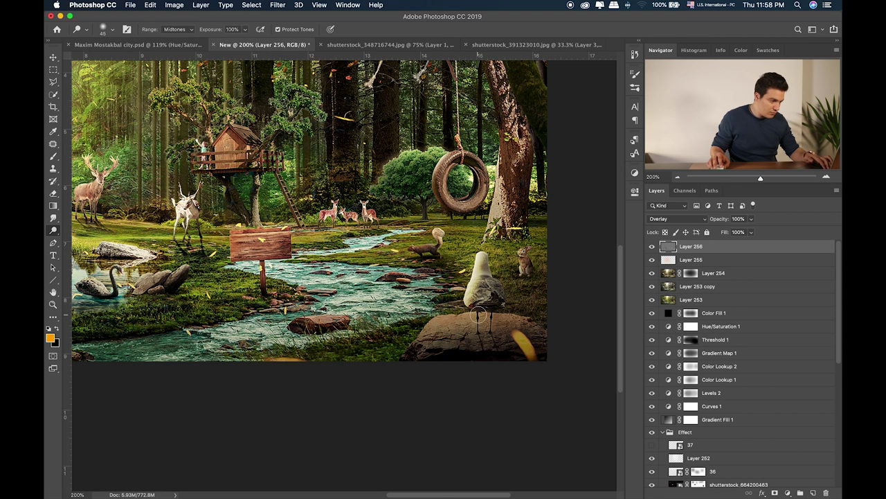
pyautogui.press('super+z')
pyautogui.press('super+z')
pyautogui.press('super+z')
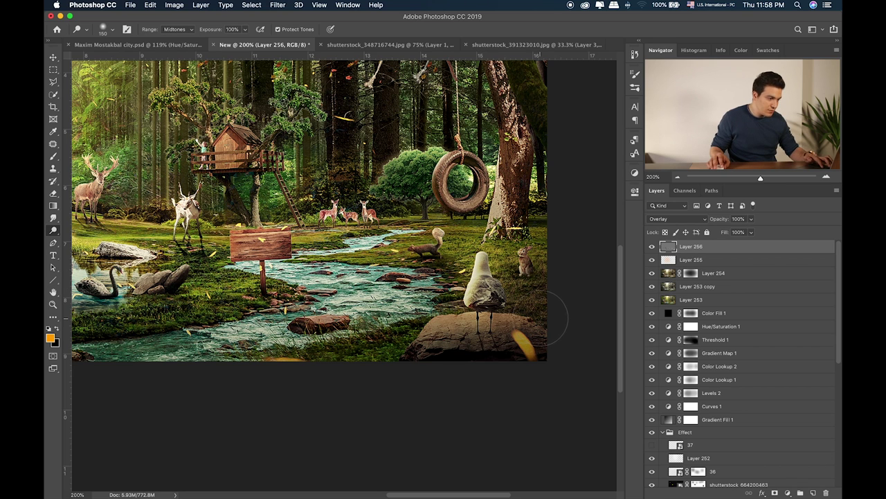
# Lighten the two small animals on the grass near the seagull with a Dodge brush reduced to 50 and 25 px
pyautogui.press('[')
pyautogui.press('[')
pyautogui.press('[')
pyautogui.press('[')
pyautogui.press('[')
pyautogui.press('[')
pyautogui.press('[')
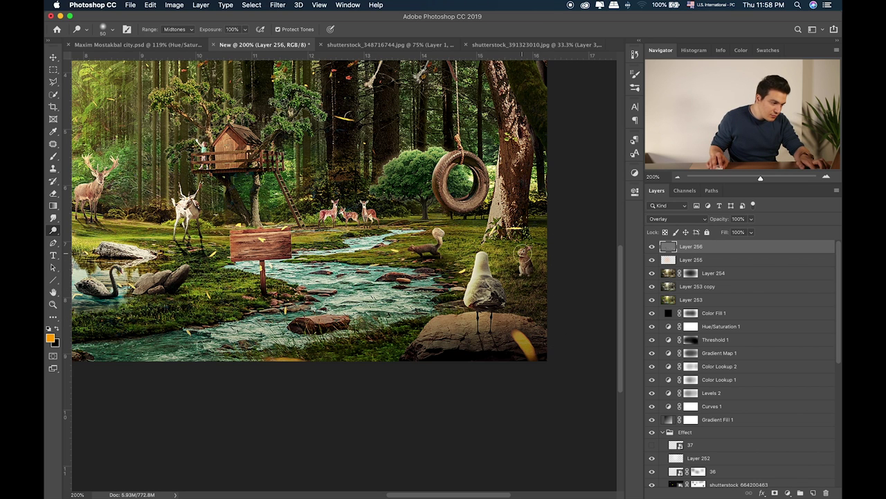
pyautogui.moveTo(429, 251)
pyautogui.mouseDown()
pyautogui.moveTo(403, 248)
pyautogui.moveTo(451, 242)
pyautogui.mouseUp()
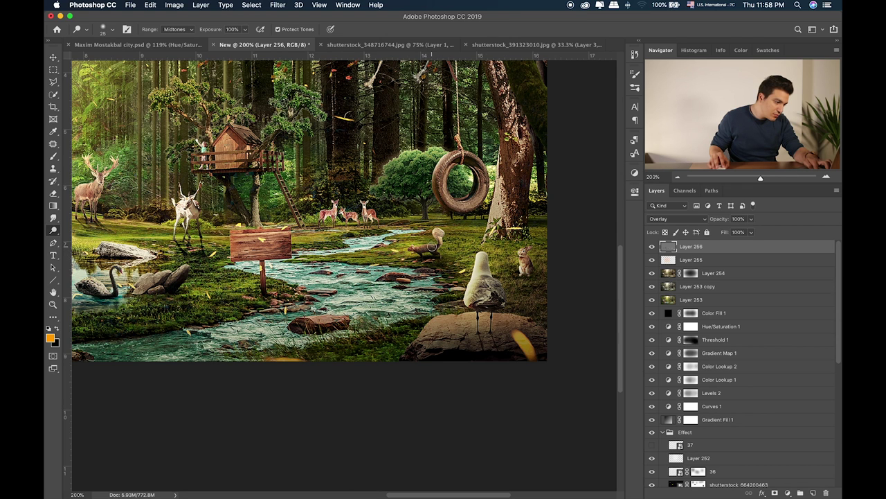
# Lighten the edge of the tire swing, the round bush behind it and the small treehouse with Dodge strokes
pyautogui.scroll(4, 459, 268)
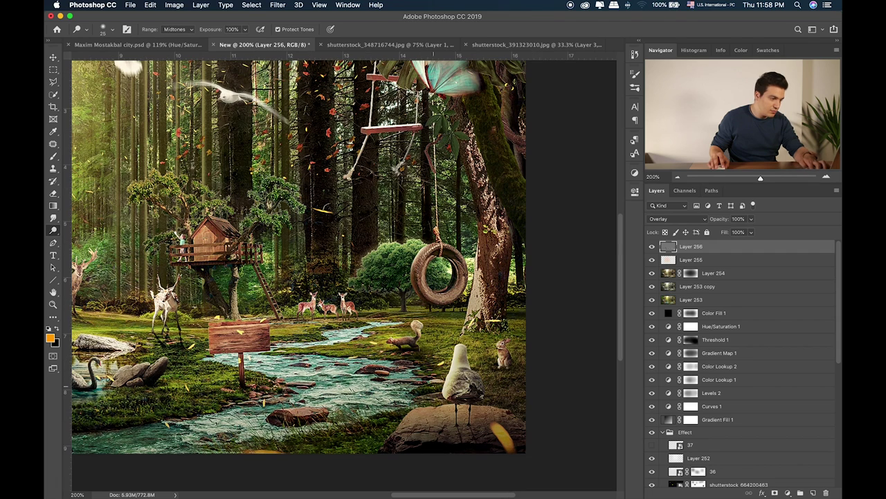
pyautogui.moveTo(428, 249); pyautogui.dragTo(422, 290)
pyautogui.moveTo(426, 246)
pyautogui.mouseDown()
pyautogui.moveTo(417, 277)
pyautogui.moveTo(367, 277)
pyautogui.moveTo(378, 263)
pyautogui.moveTo(359, 282)
pyautogui.mouseUp()
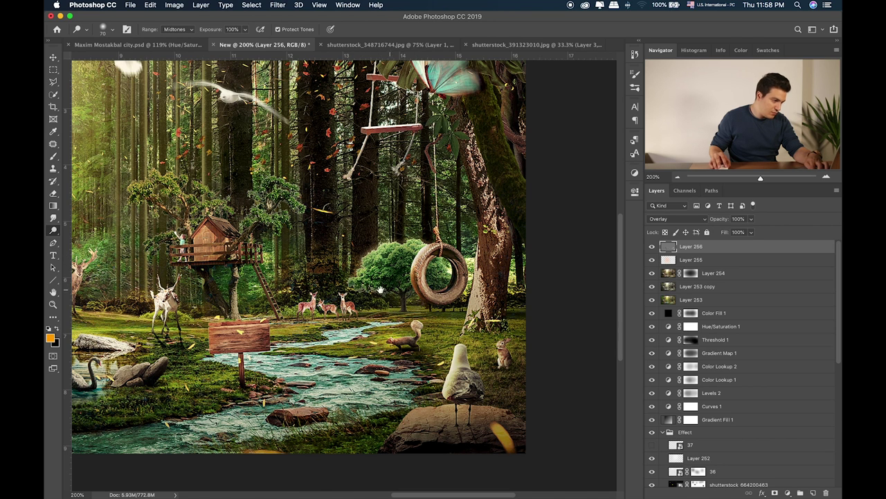
pyautogui.hscroll(-5, 380, 290)
pyautogui.moveTo(262, 257)
pyautogui.mouseDown()
pyautogui.moveTo(298, 260)
pyautogui.moveTo(267, 264)
pyautogui.moveTo(283, 269)
pyautogui.moveTo(291, 292)
pyautogui.mouseUp()
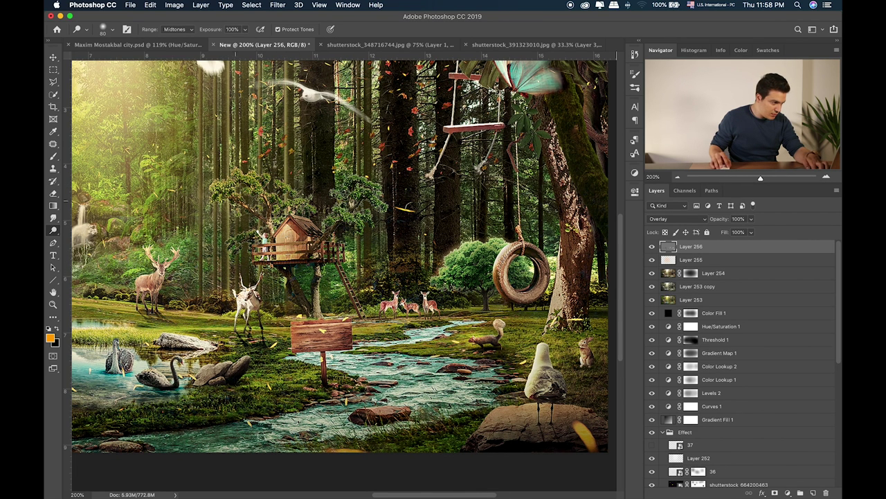
# Brighten the light beam in the glade above the waterfall with a 600 px Dodge brush
pyautogui.hscroll(-15, 290, 249)
pyautogui.hscroll(-1, 290, 250)
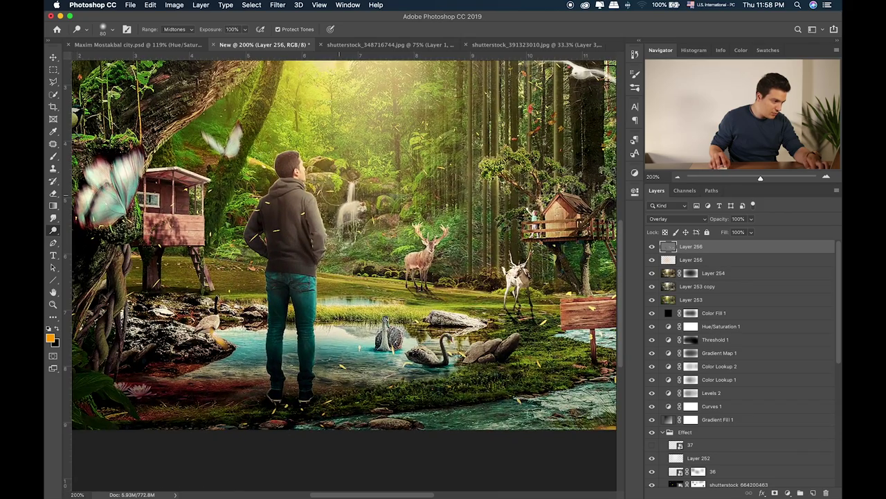
pyautogui.scroll(5, 393, 169)
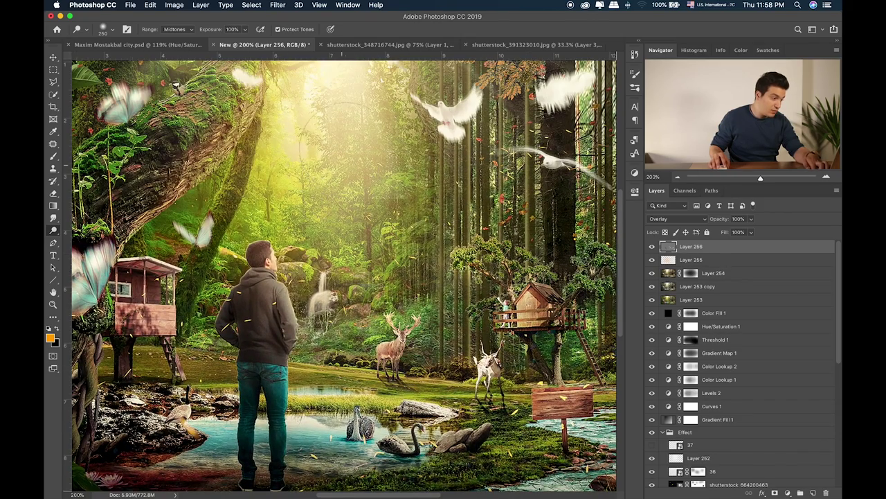
pyautogui.scroll(4, 338, 199)
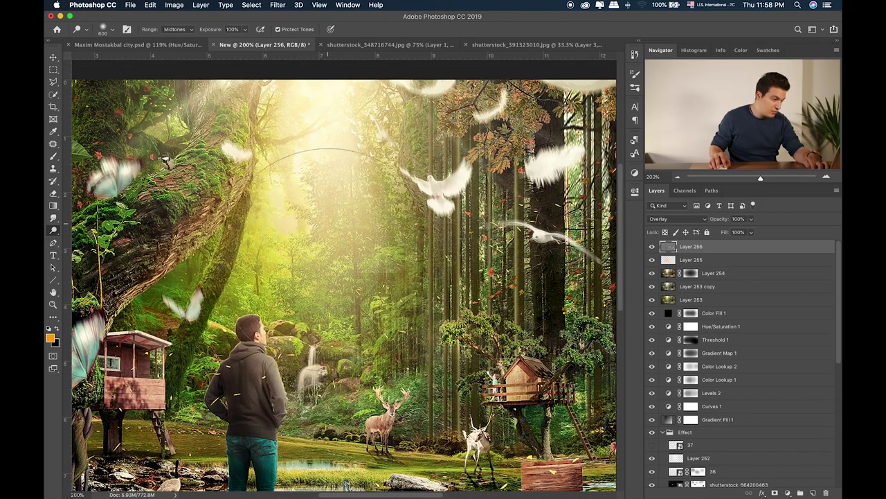
pyautogui.moveTo(301, 334); pyautogui.dragTo(374, 228)
# Lighten the wooden hut on stilts and the leaning mossy trunk above it with a Dodge brush of about 100 to 150 px
pyautogui.press('[')
pyautogui.press('[')
pyautogui.press('[')
pyautogui.press('[')
pyautogui.press('[')
pyautogui.press('[')
pyautogui.press('[')
pyautogui.press('[')
pyautogui.press('[')
pyautogui.moveTo(241, 243)
pyautogui.mouseDown()
pyautogui.moveTo(243, 280)
pyautogui.moveTo(261, 279)
pyautogui.mouseUp()
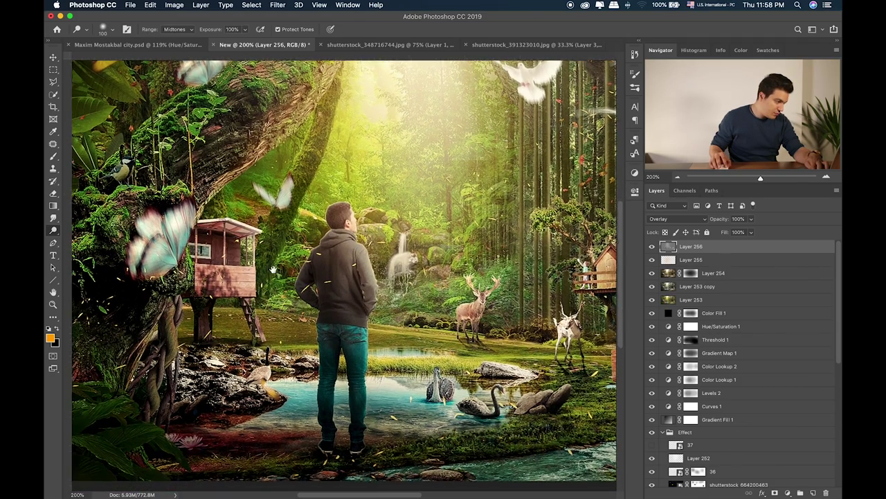
pyautogui.hscroll(-4, 299, 212)
pyautogui.scroll(-2, 299, 212)
pyautogui.scroll(3, 299, 211)
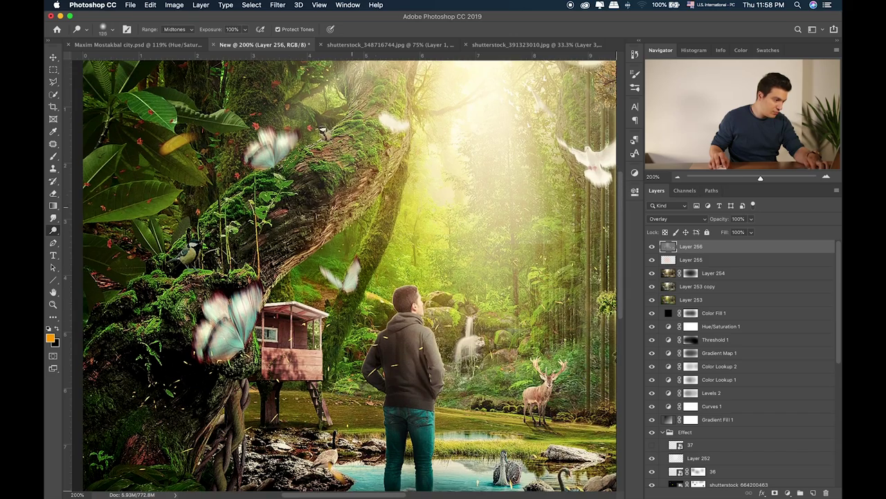
pyautogui.moveTo(350, 201); pyautogui.dragTo(275, 278)
pyautogui.scroll(1, 270, 311)
pyautogui.hscroll(1, 270, 311)
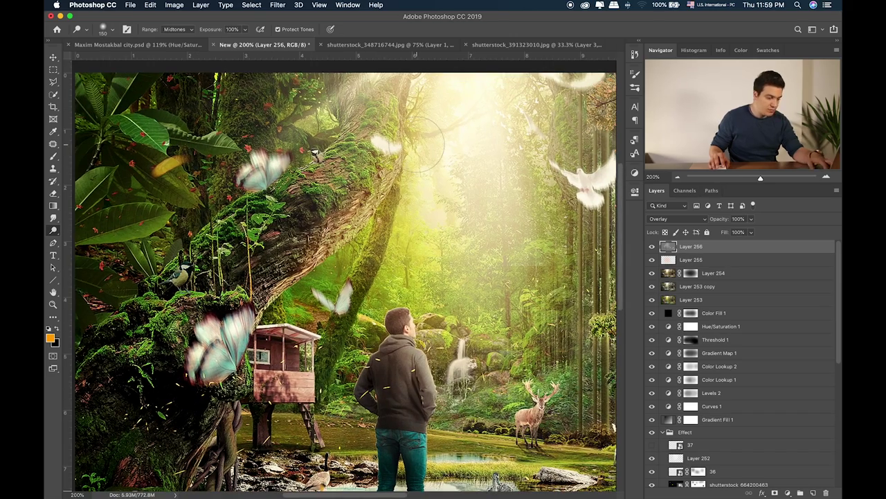
# Compare the whole image with and without the dodge-and-burn layer
pyautogui.press('super+0')
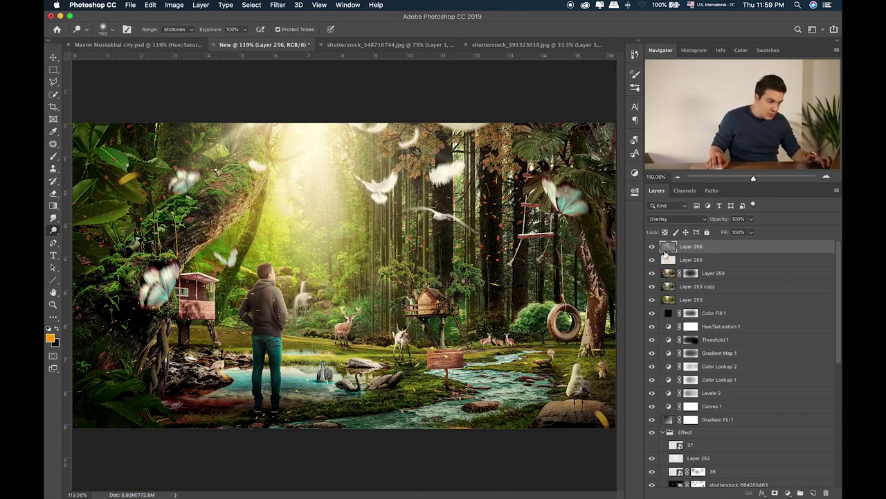
pyautogui.click(651, 246)
pyautogui.click(651, 246)
pyautogui.click(652, 247)
pyautogui.click(651, 246)
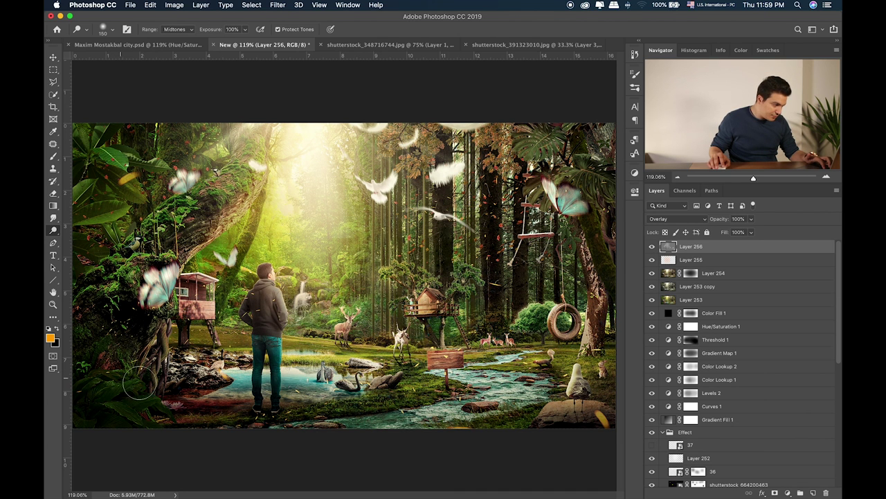
# Lighten the area around the man's legs and the pond with a smaller Dodge brush
pyautogui.press('super+plus')
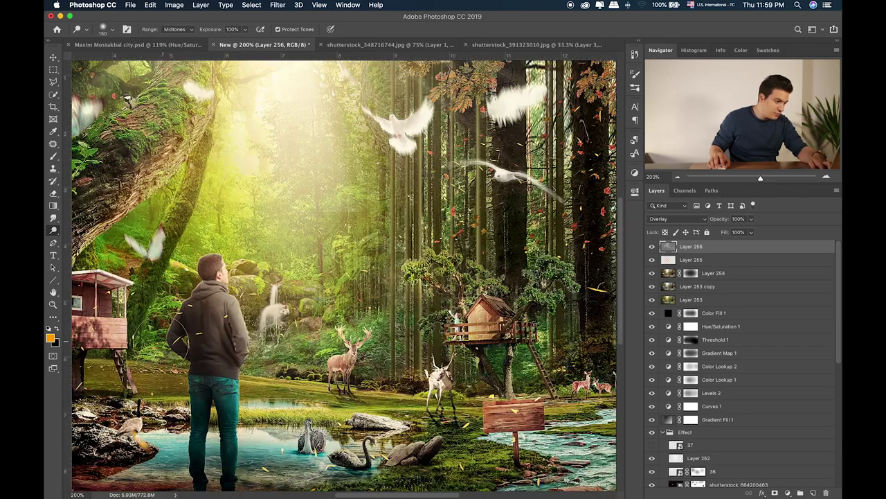
pyautogui.moveTo(149, 362); pyautogui.dragTo(290, 207)
pyautogui.press('[')
pyautogui.press('[')
pyautogui.press('[')
pyautogui.press('[')
pyautogui.press('[')
pyautogui.press('[')
pyautogui.moveTo(191, 220)
pyautogui.mouseDown()
pyautogui.moveTo(178, 343)
pyautogui.moveTo(198, 347)
pyautogui.mouseUp()
pyautogui.moveTo(381, 280); pyautogui.dragTo(251, 264)
# Lighten the two swans and the rocks beside them at the pond's edge with short Dodge strokes
pyautogui.click(348, 281)
pyautogui.click(356, 286)
pyautogui.click(330, 260)
pyautogui.click(329, 257)
pyautogui.moveTo(407, 275)
pyautogui.mouseDown()
pyautogui.moveTo(403, 285)
pyautogui.moveTo(438, 274)
pyautogui.mouseUp()
# Lighten the bark of the large tree beside the tire swing with a 45 px Dodge brush
pyautogui.press('[')
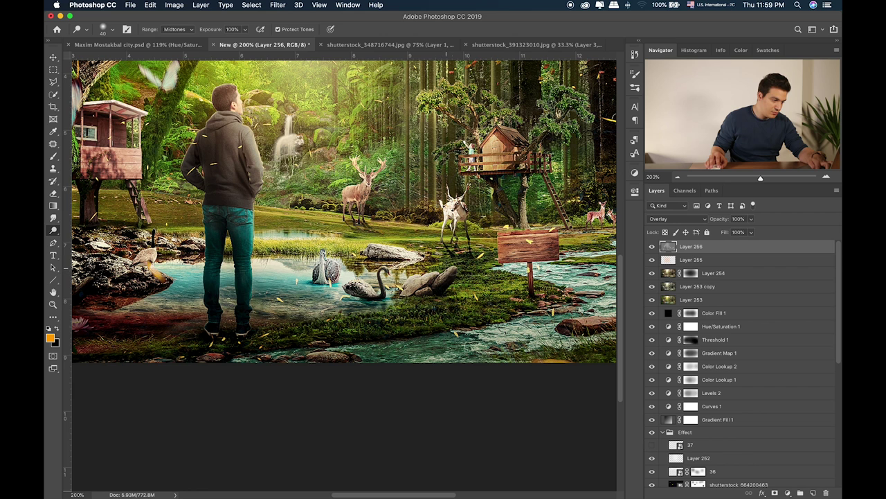
pyautogui.press(']')
pyautogui.moveTo(552, 232)
pyautogui.mouseDown()
pyautogui.moveTo(496, 235)
pyautogui.moveTo(501, 266)
pyautogui.moveTo(315, 354)
pyautogui.mouseUp()
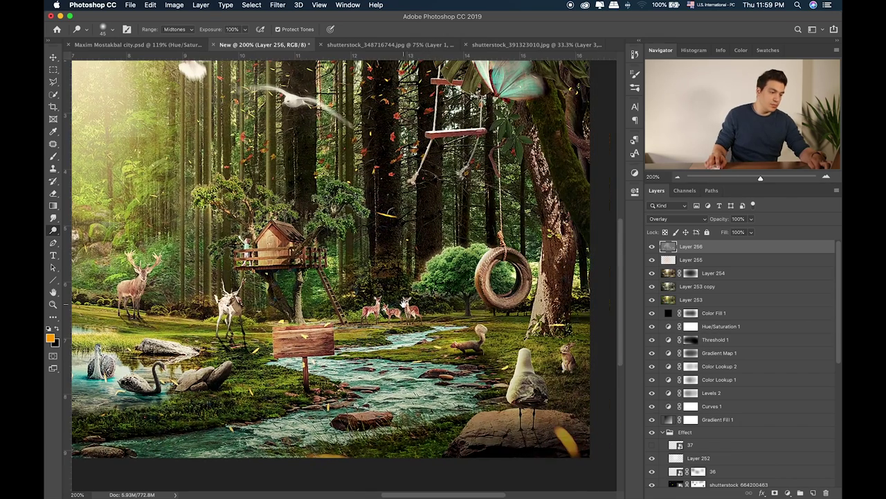
pyautogui.moveTo(536, 206); pyautogui.dragTo(530, 179)
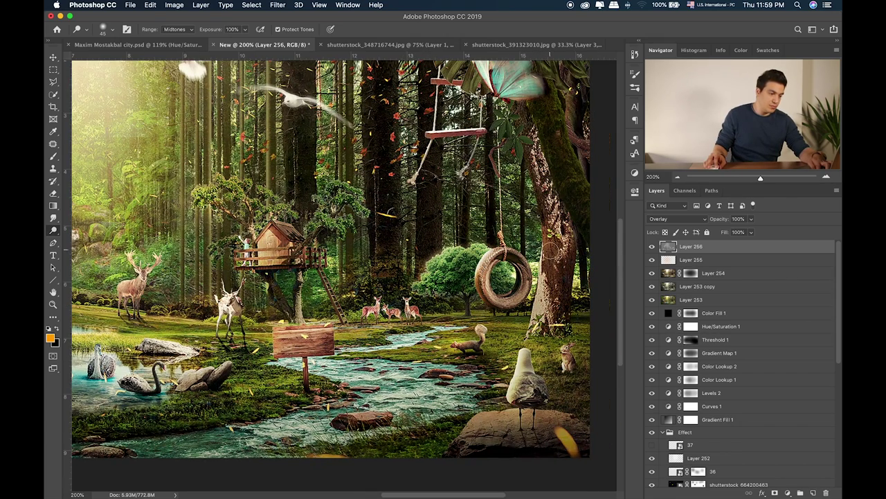
# Check the finished dodging at full view by hiding and reshowing the gray Overlay layer
pyautogui.press('super+0')
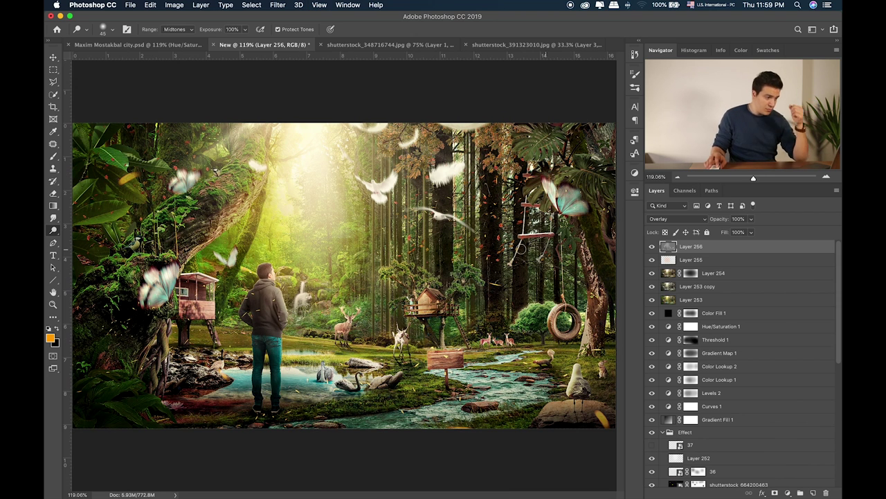
pyautogui.click(651, 247)
pyautogui.click(652, 246)
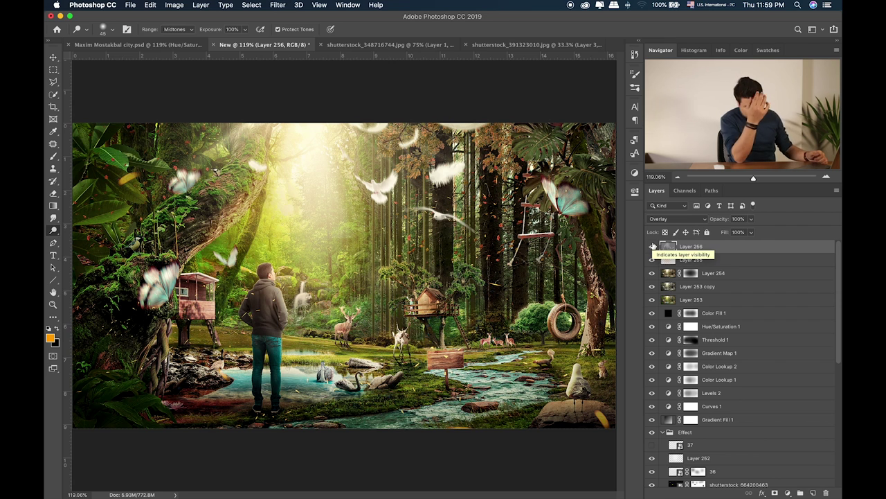